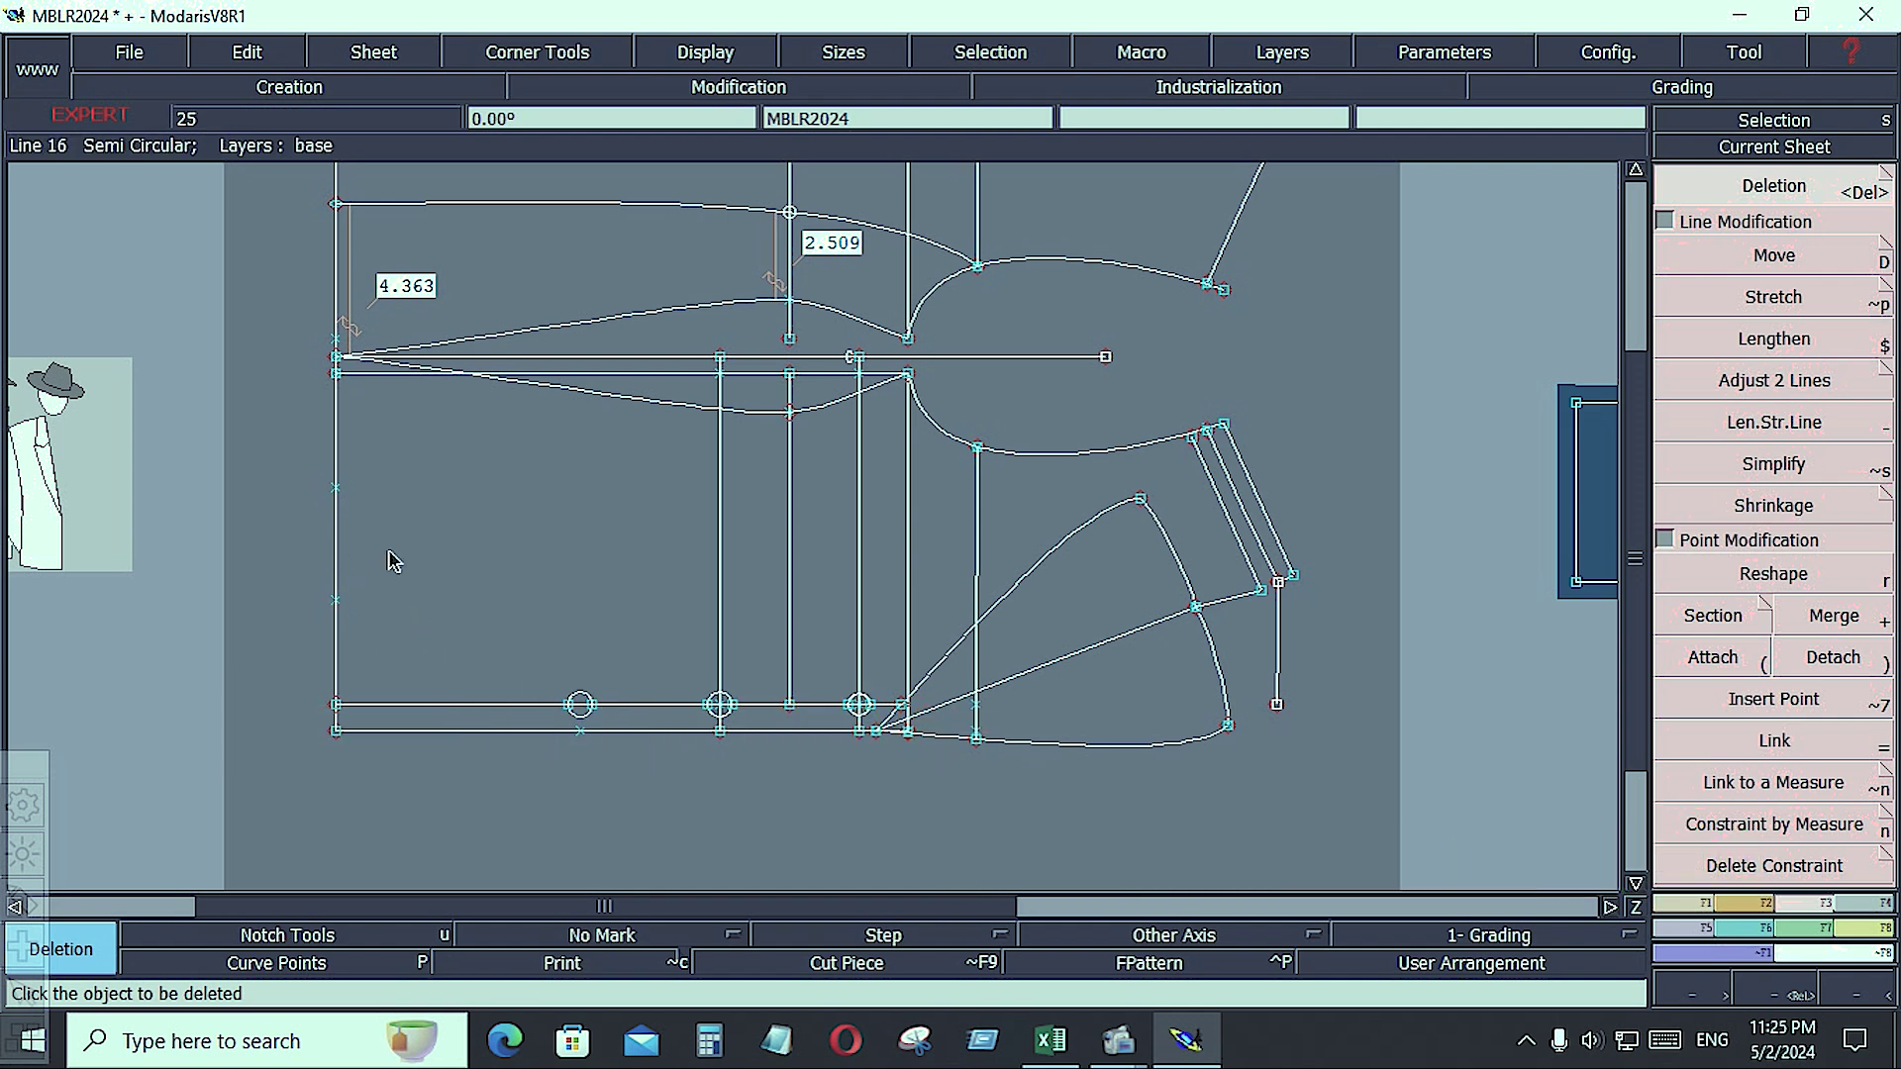
- Start the Developed point command
click(1699, 903)
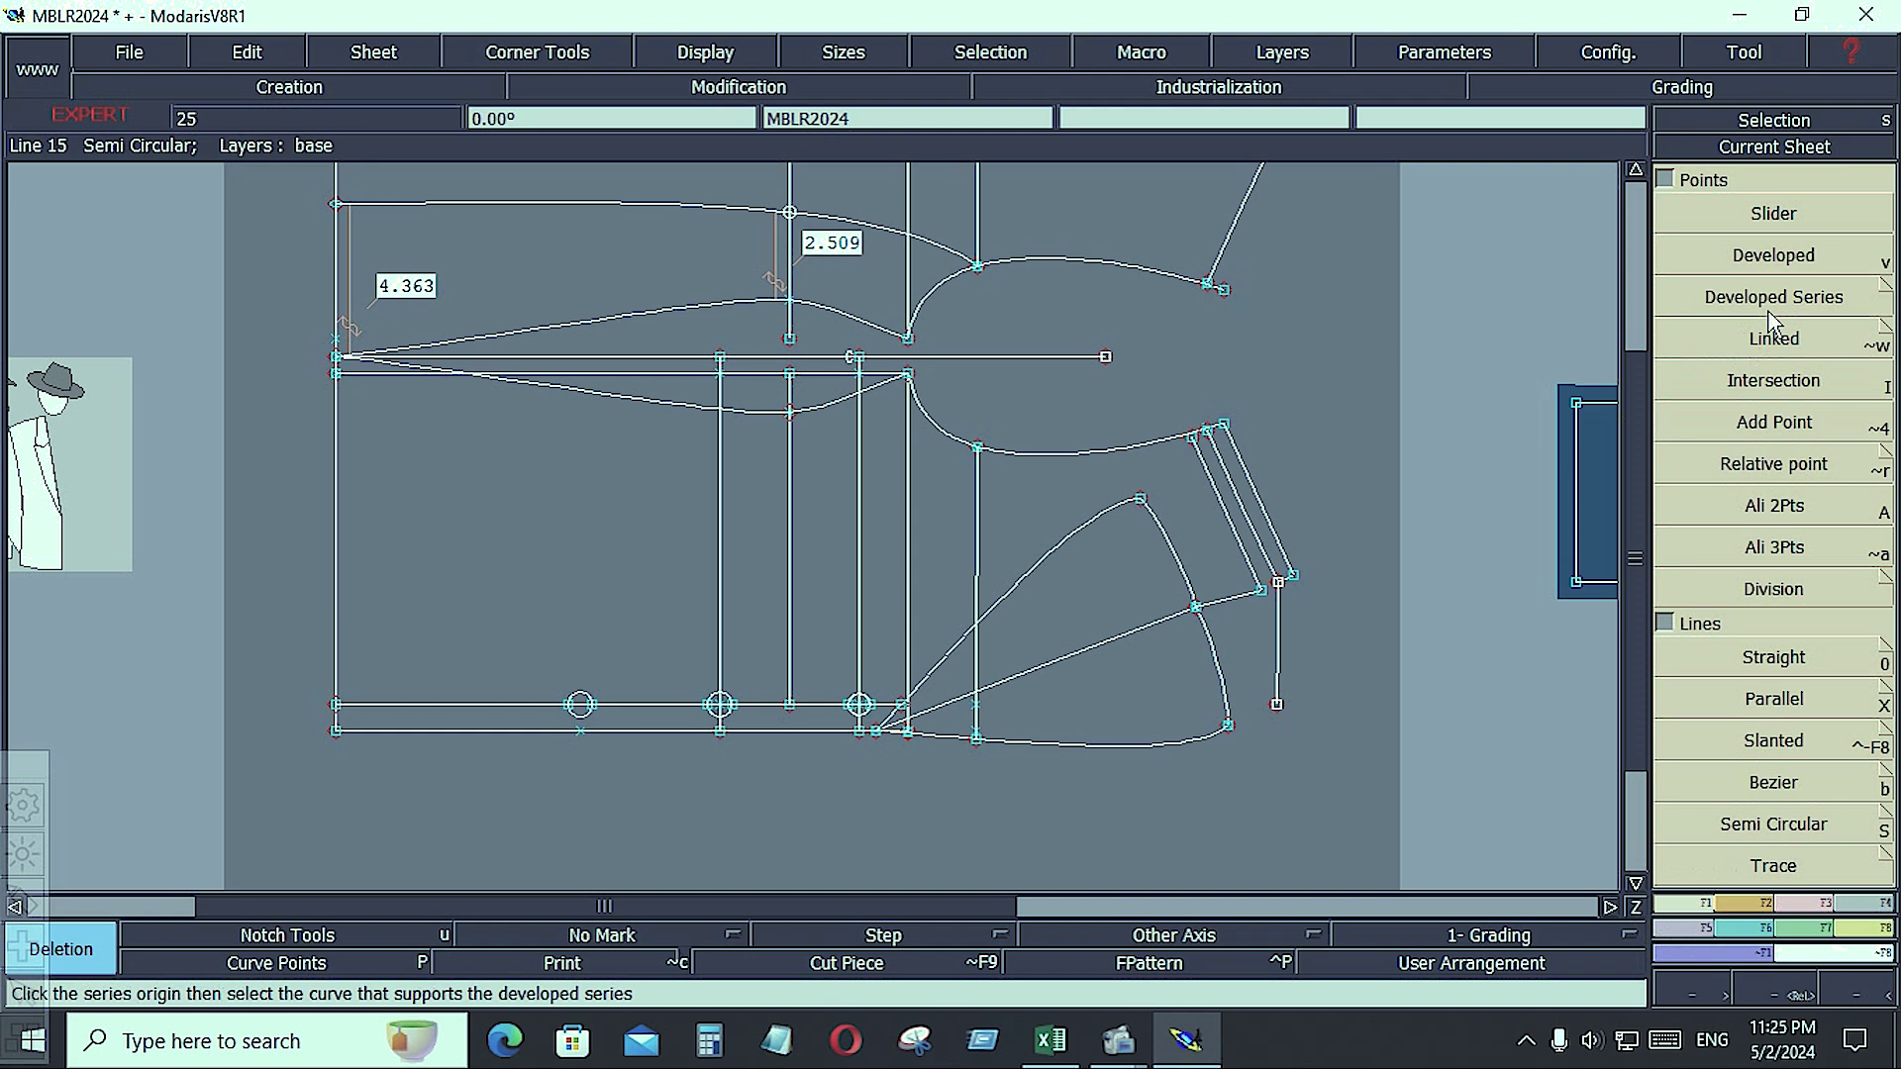
click(1773, 256)
click(349, 732)
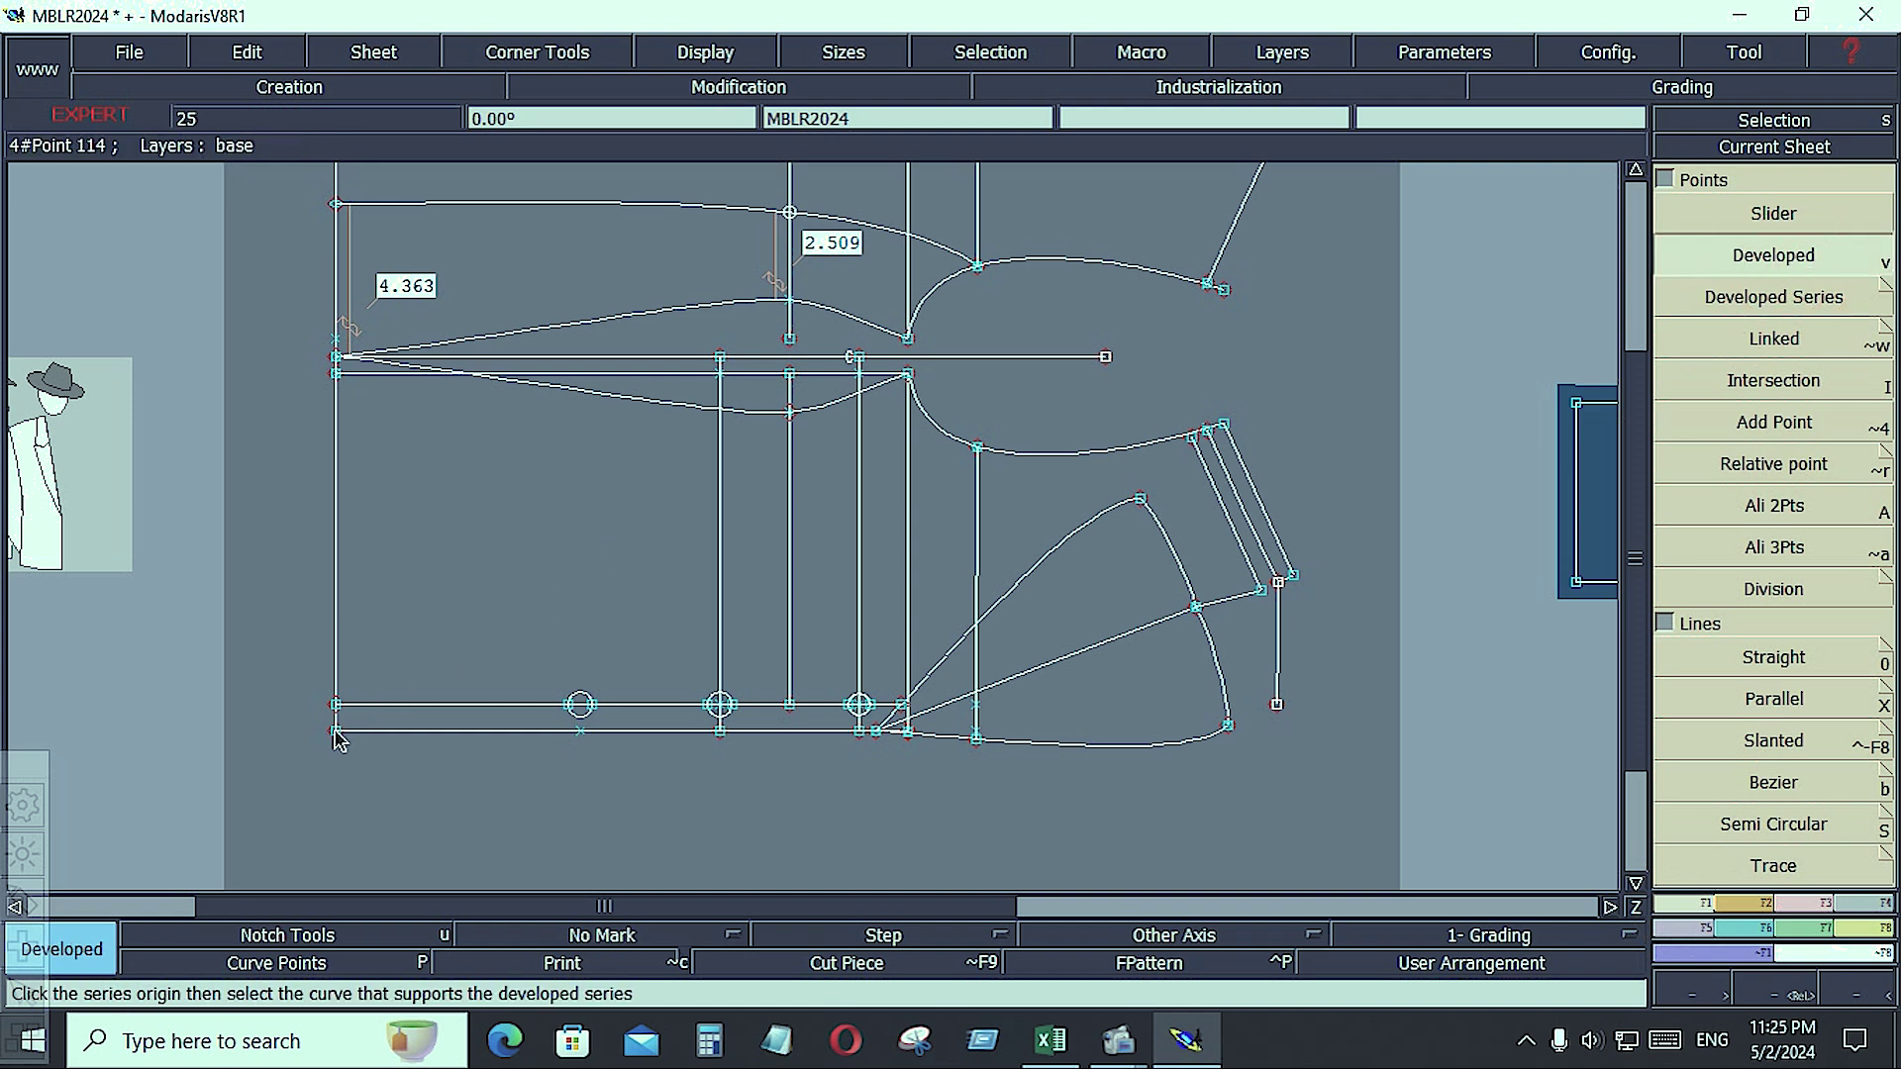
click(361, 701)
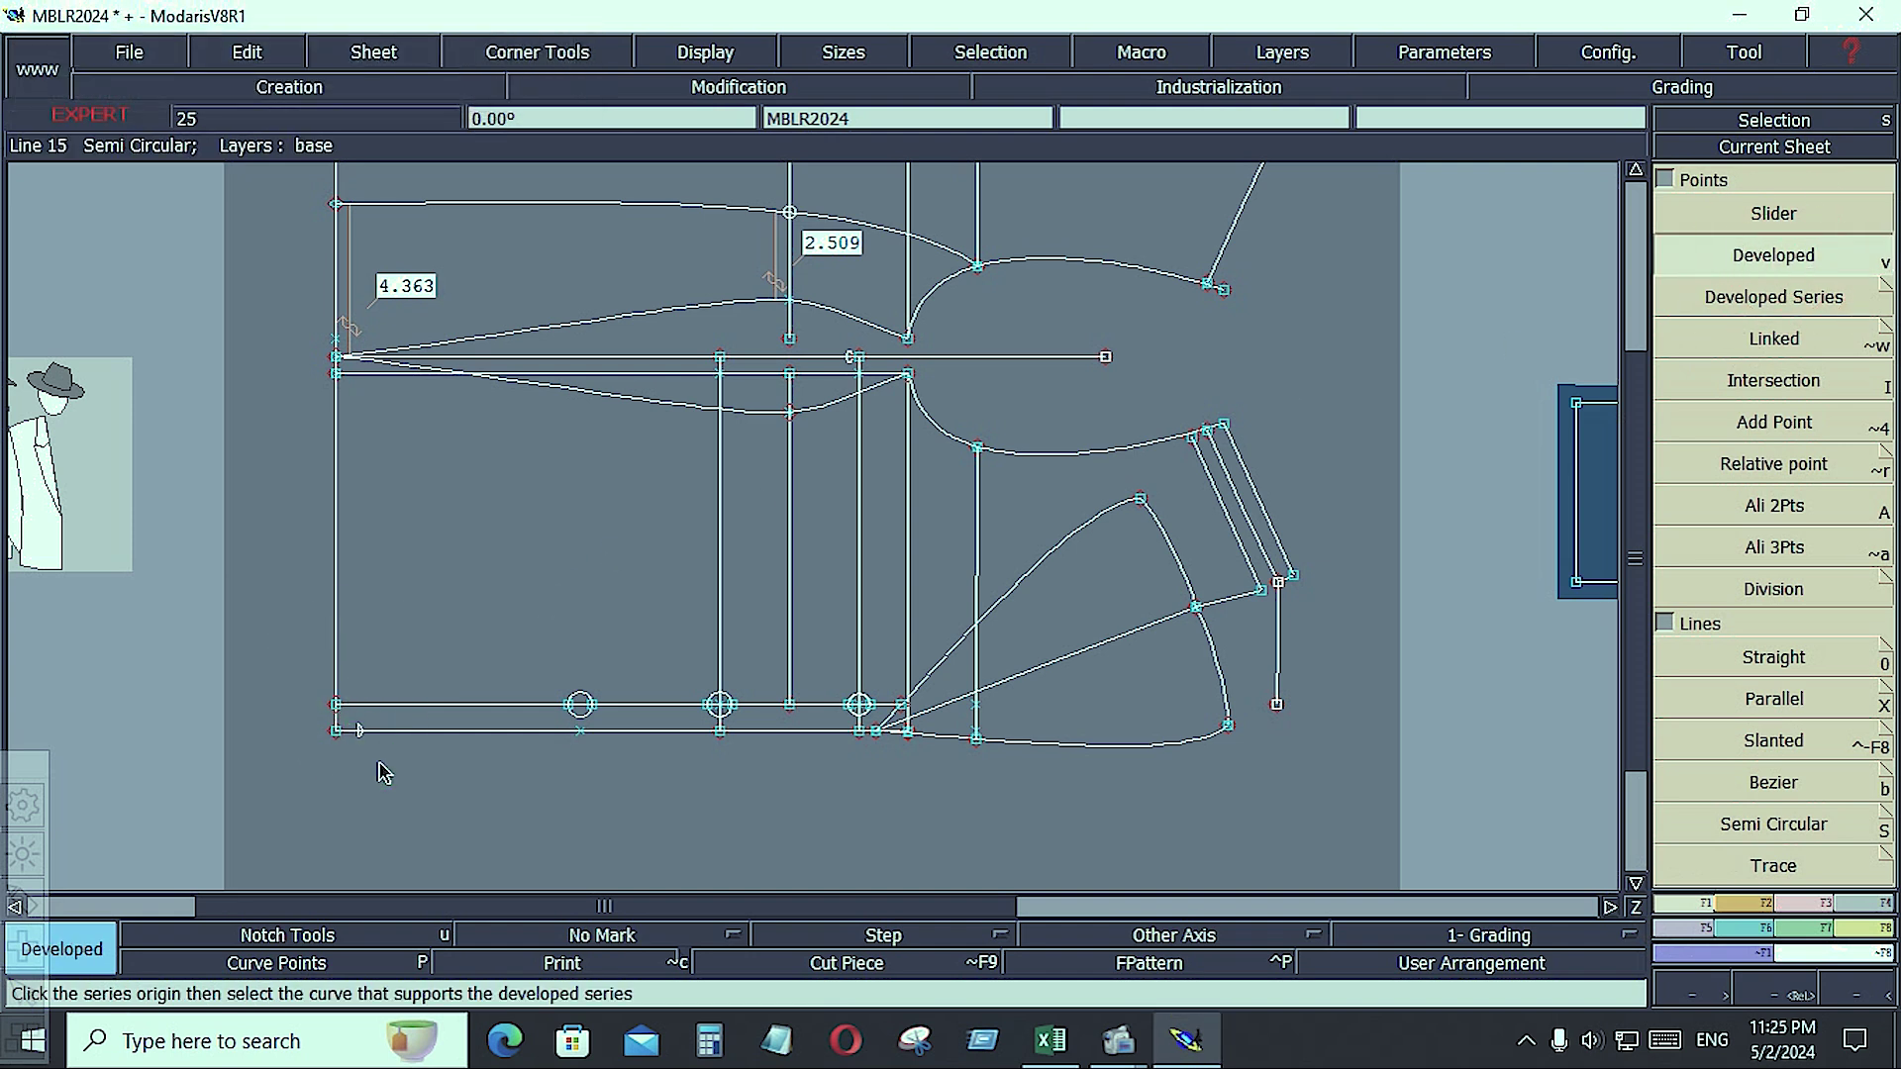
key(ctrl+z)
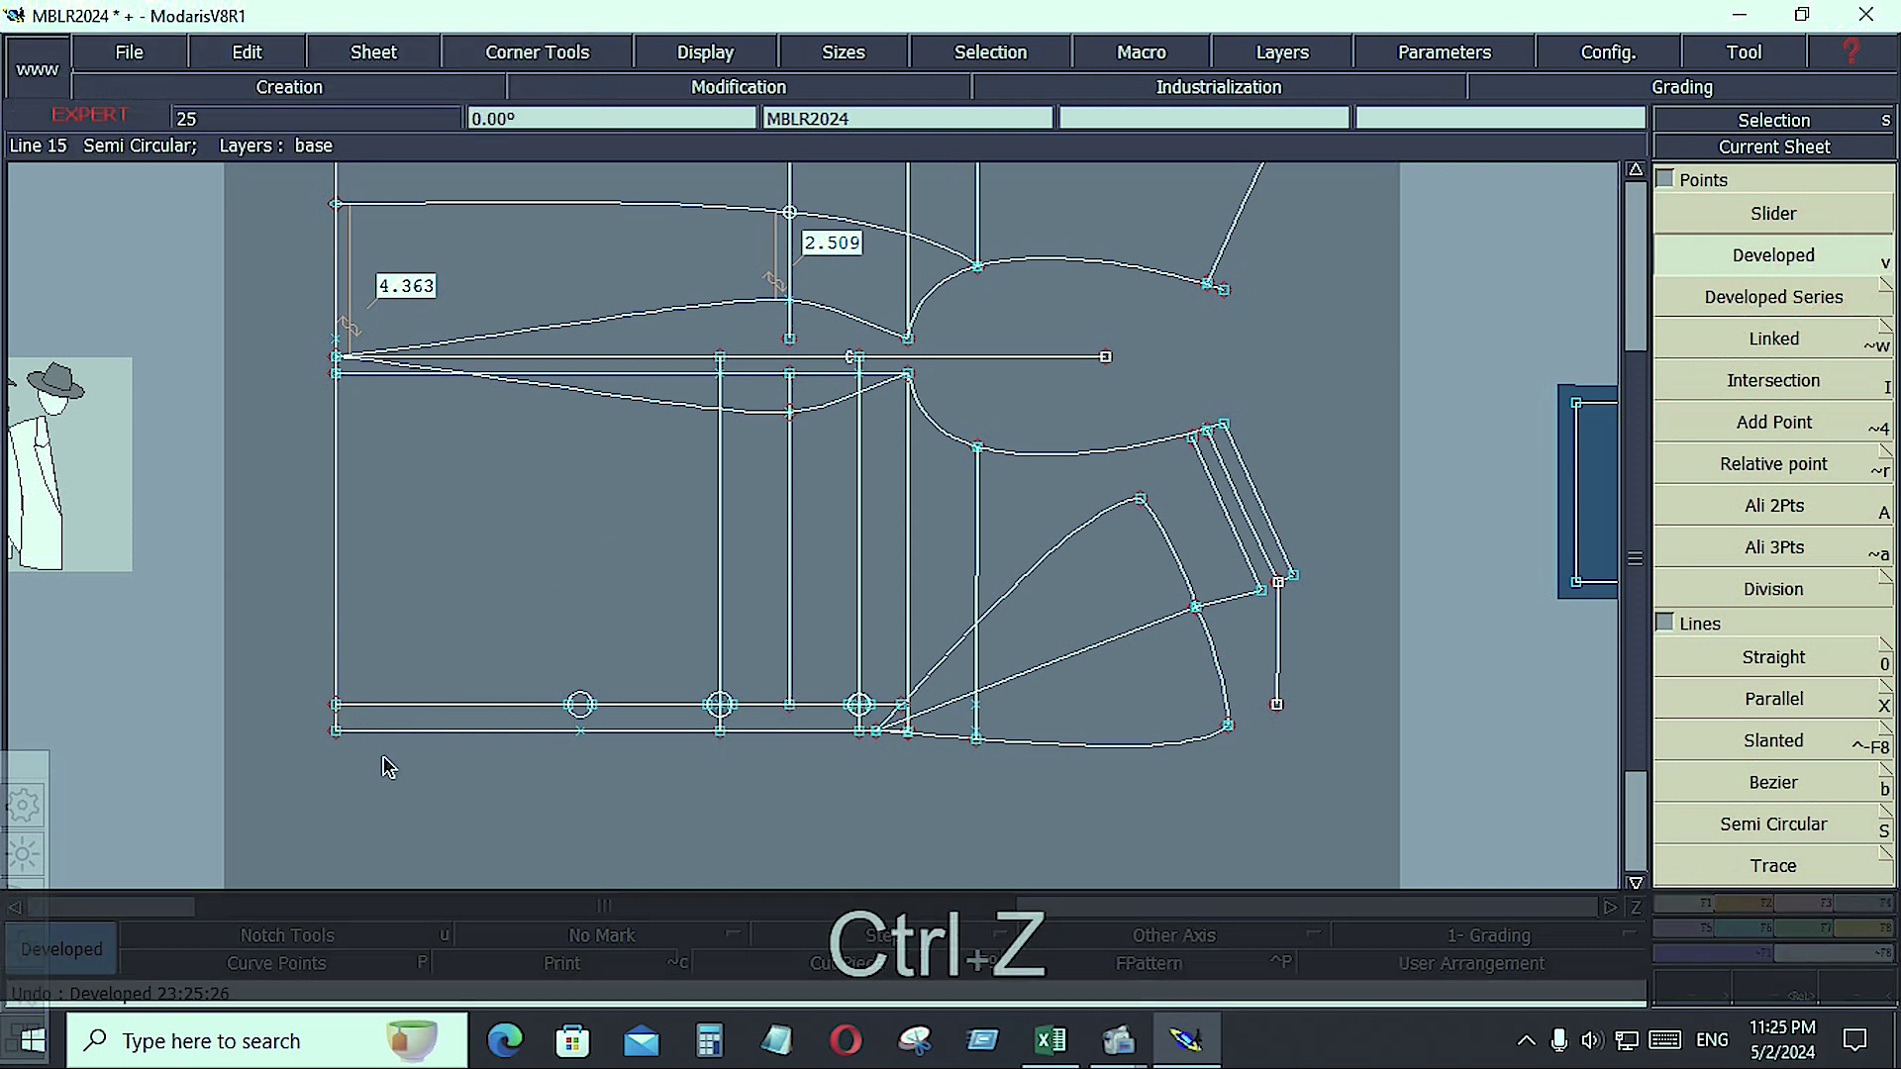
- Place a developed point 3 inches along the hem from the end of the button line and insert it into the hem curve
click(337, 705)
key(space)
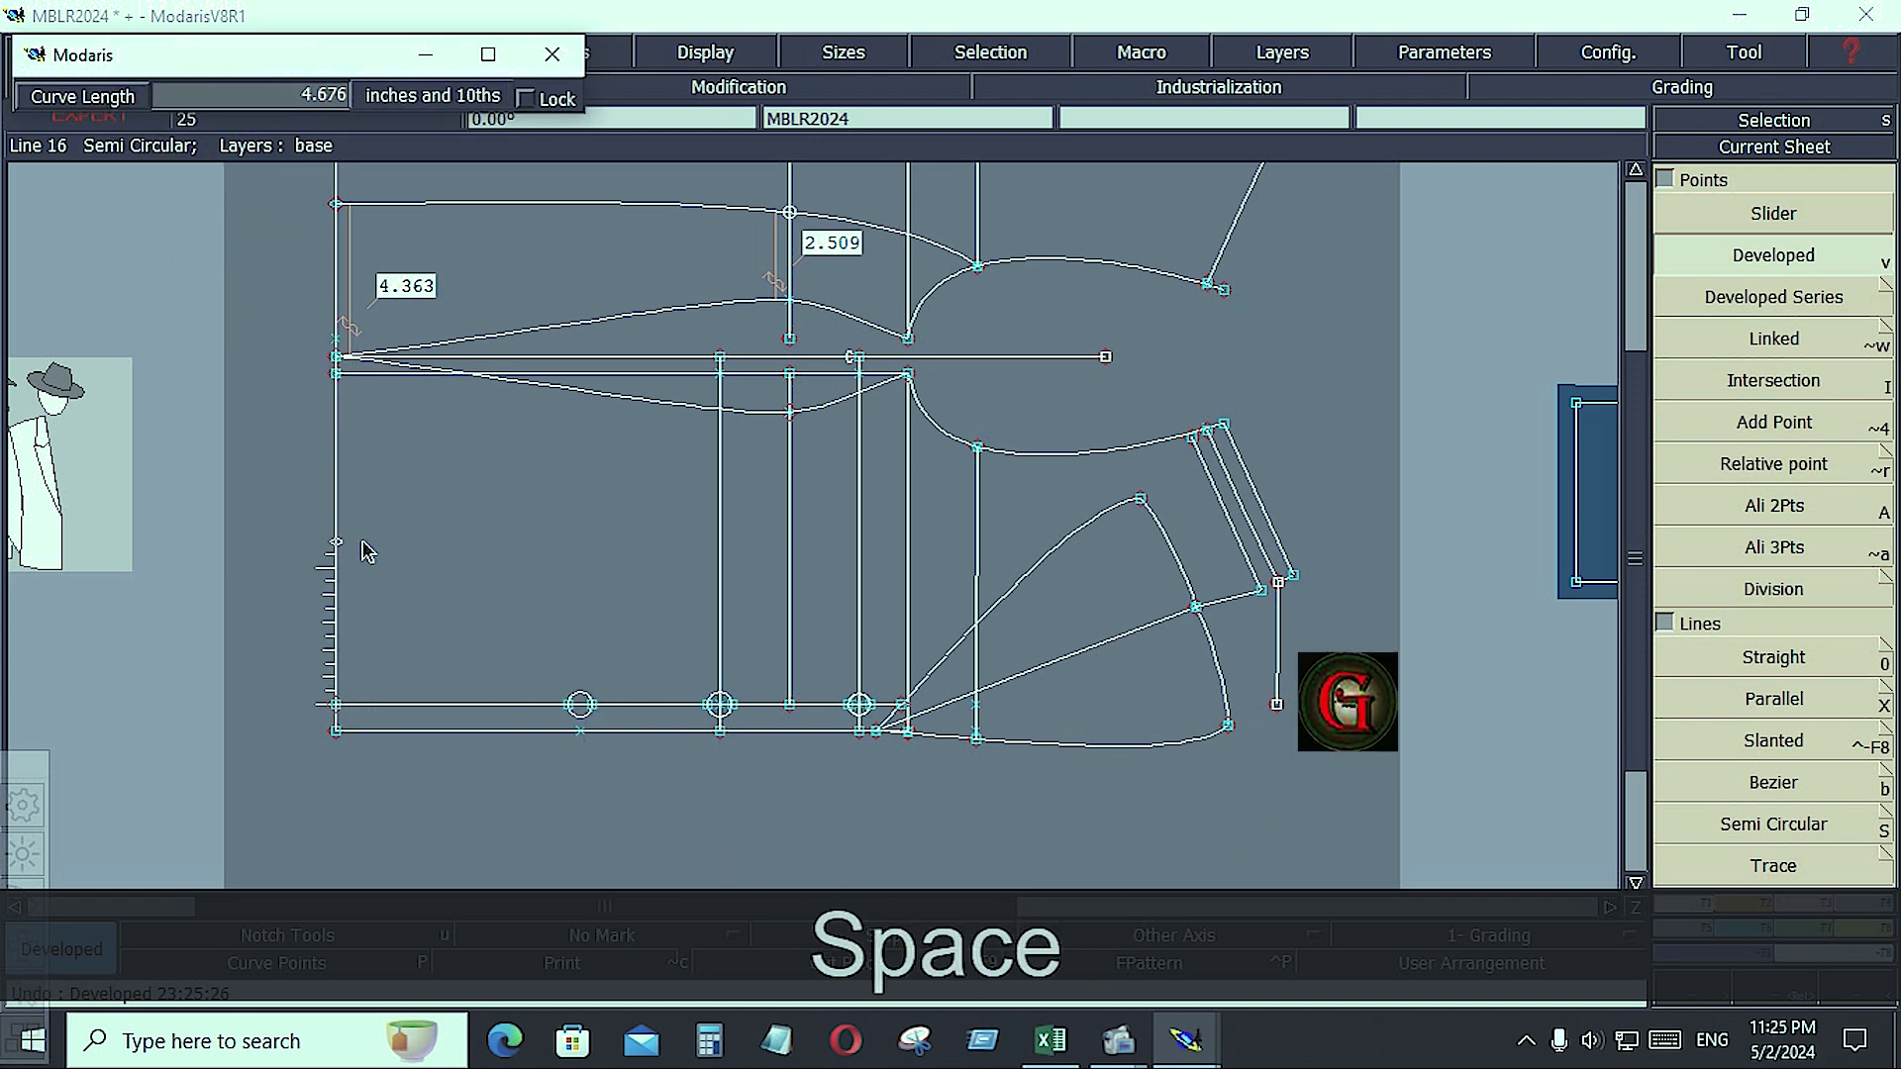
key(Down)
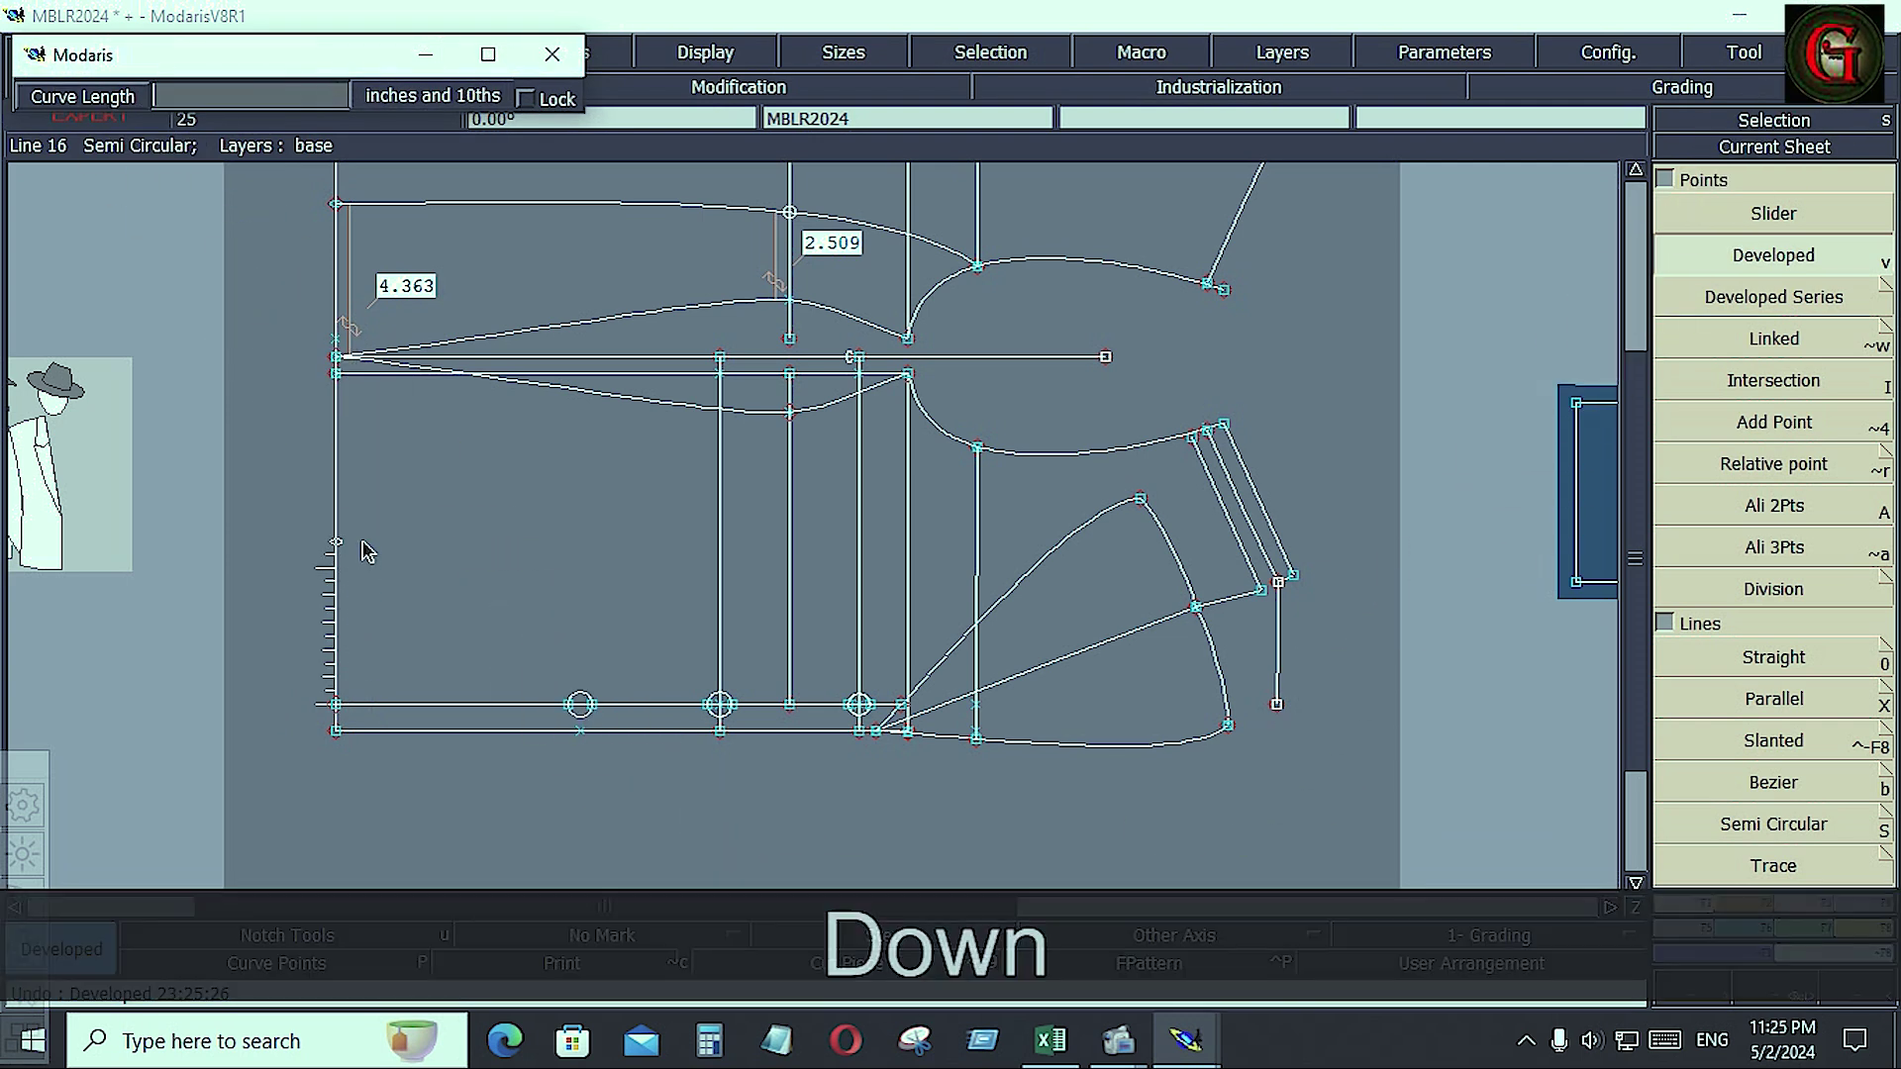
text(3)
key(Return)
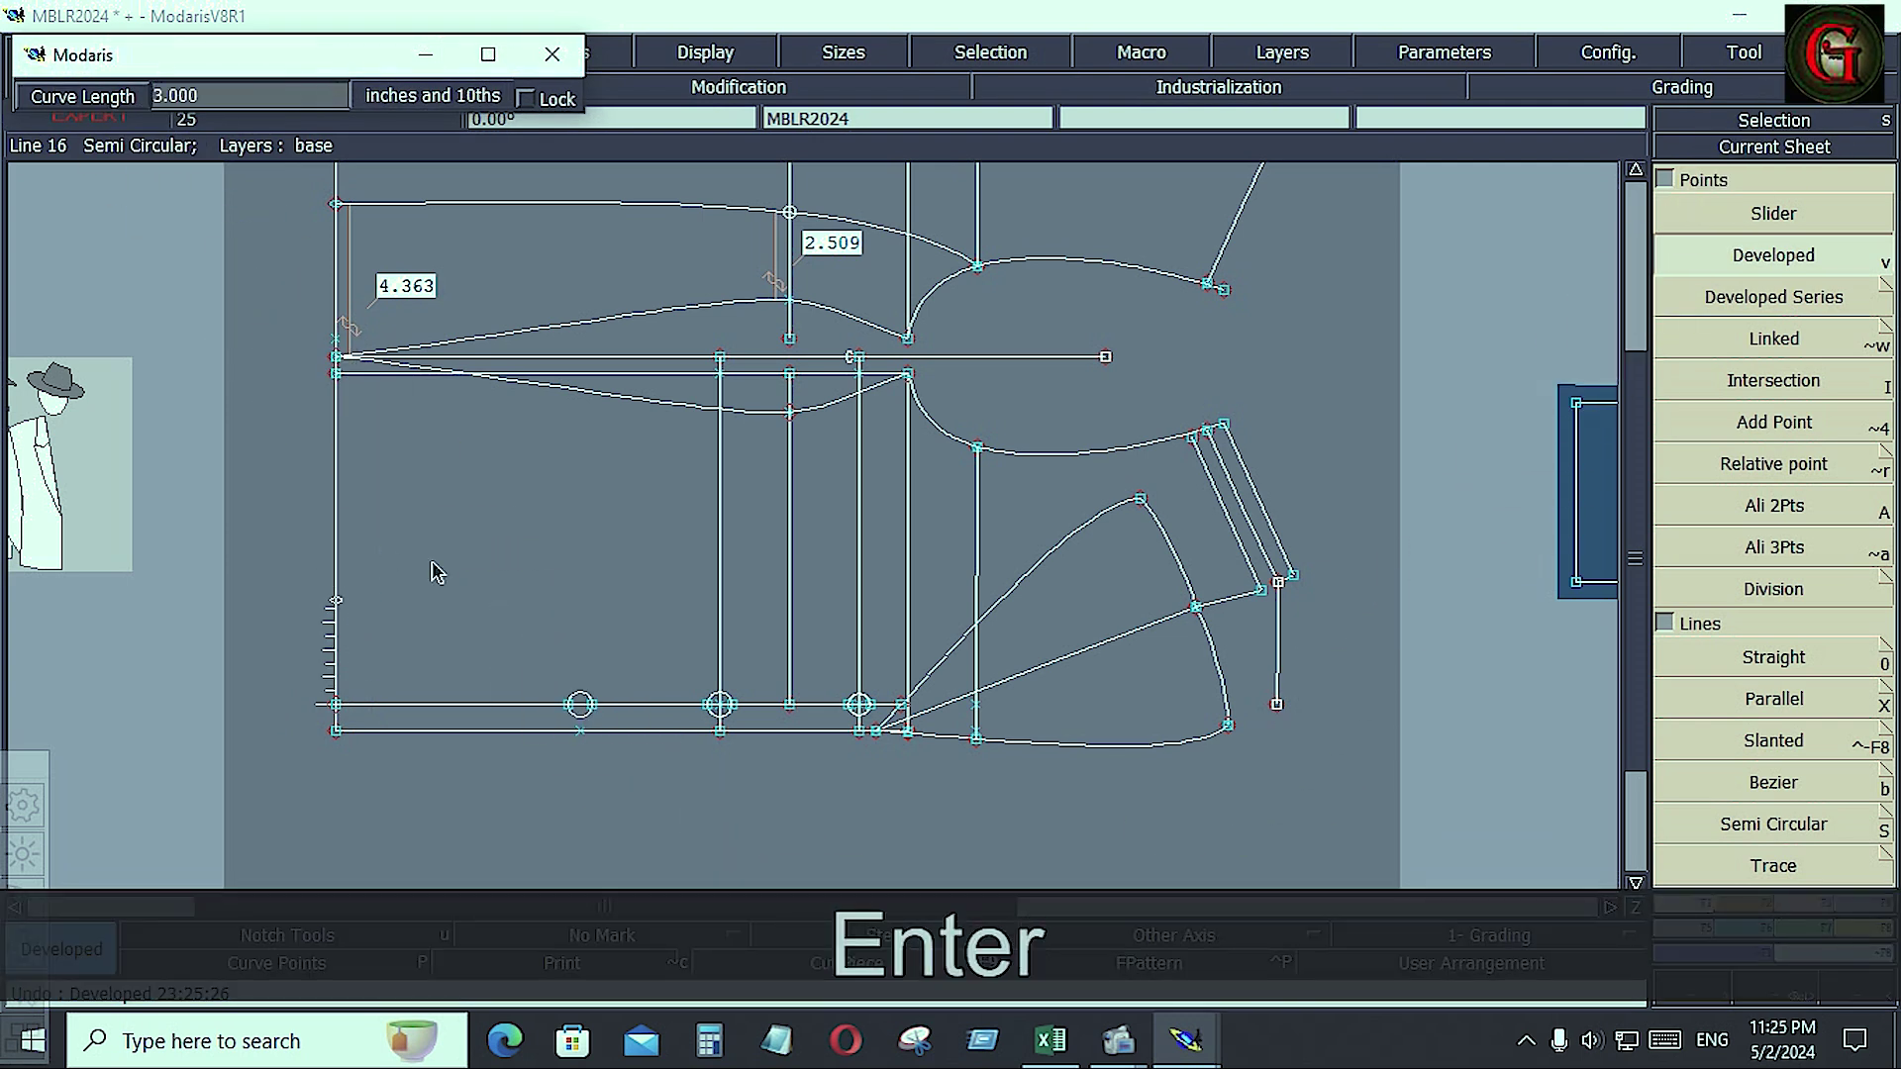
key(alt+7)
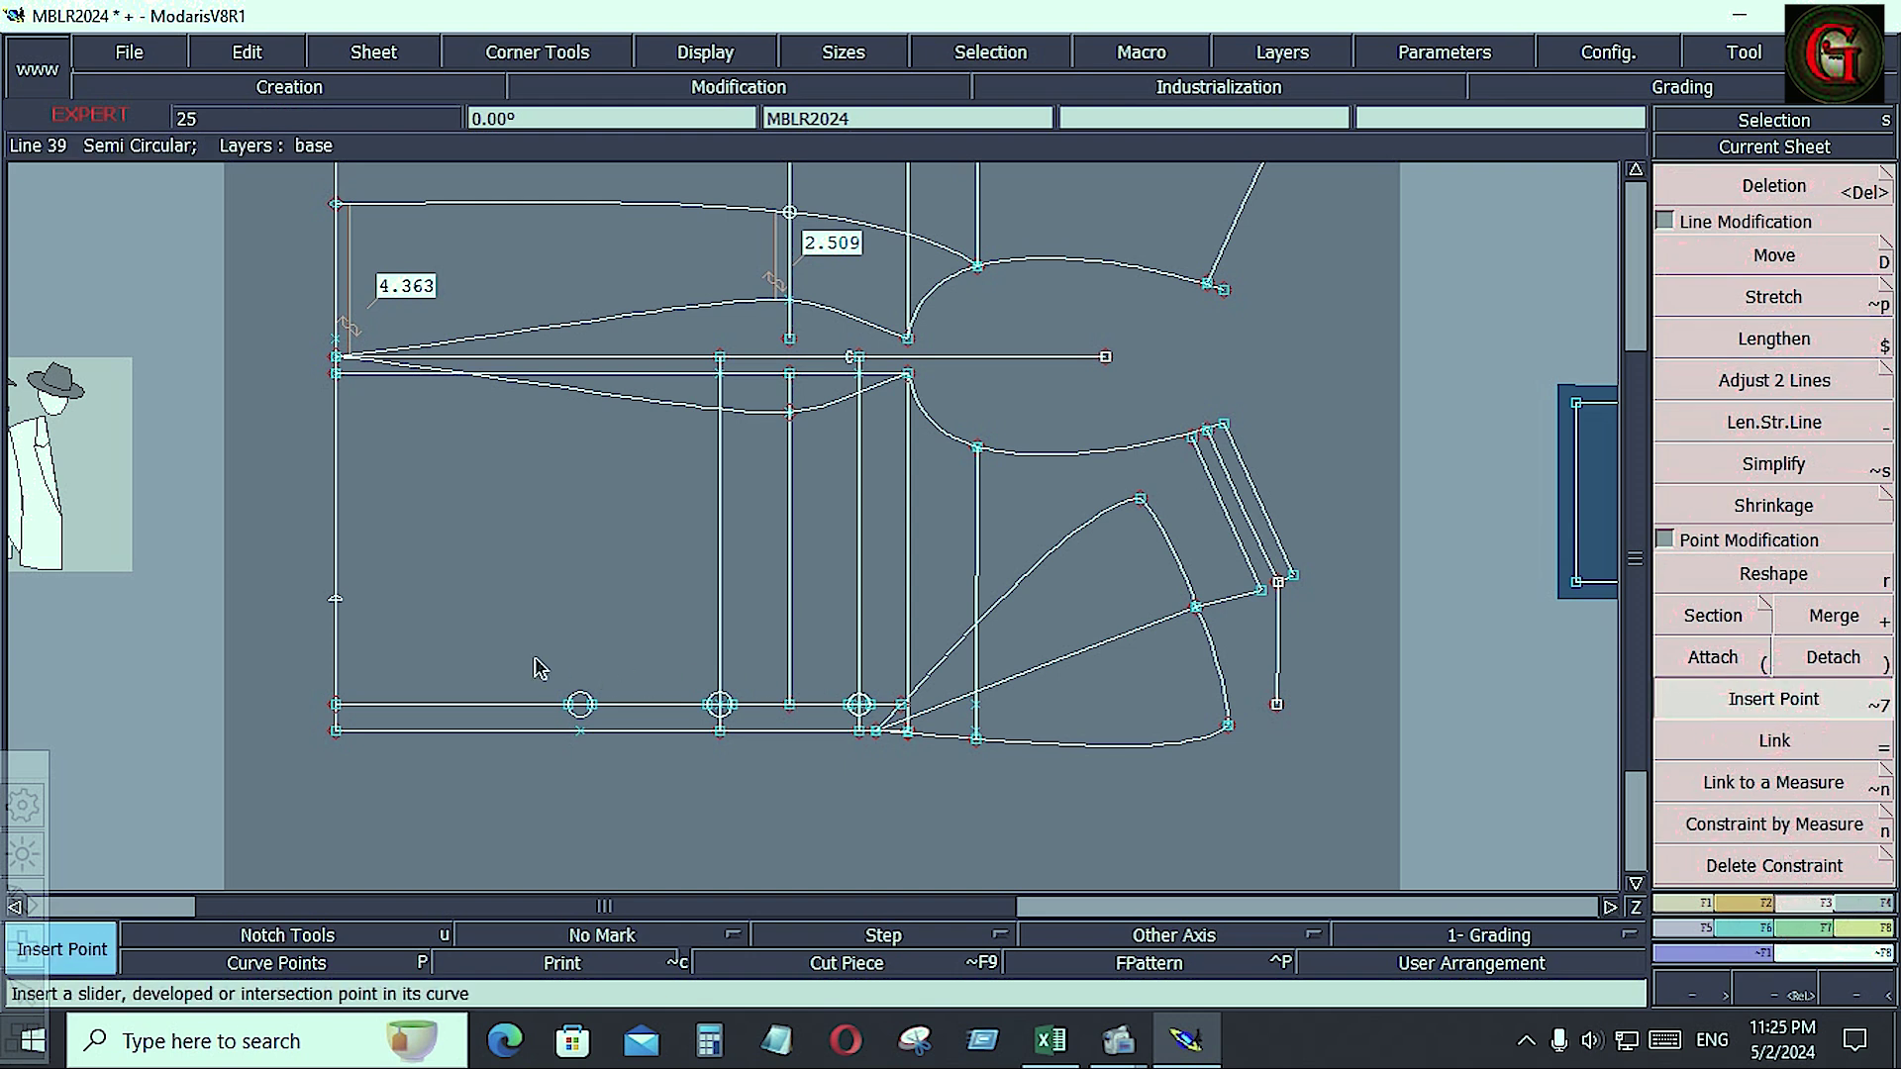
click(337, 597)
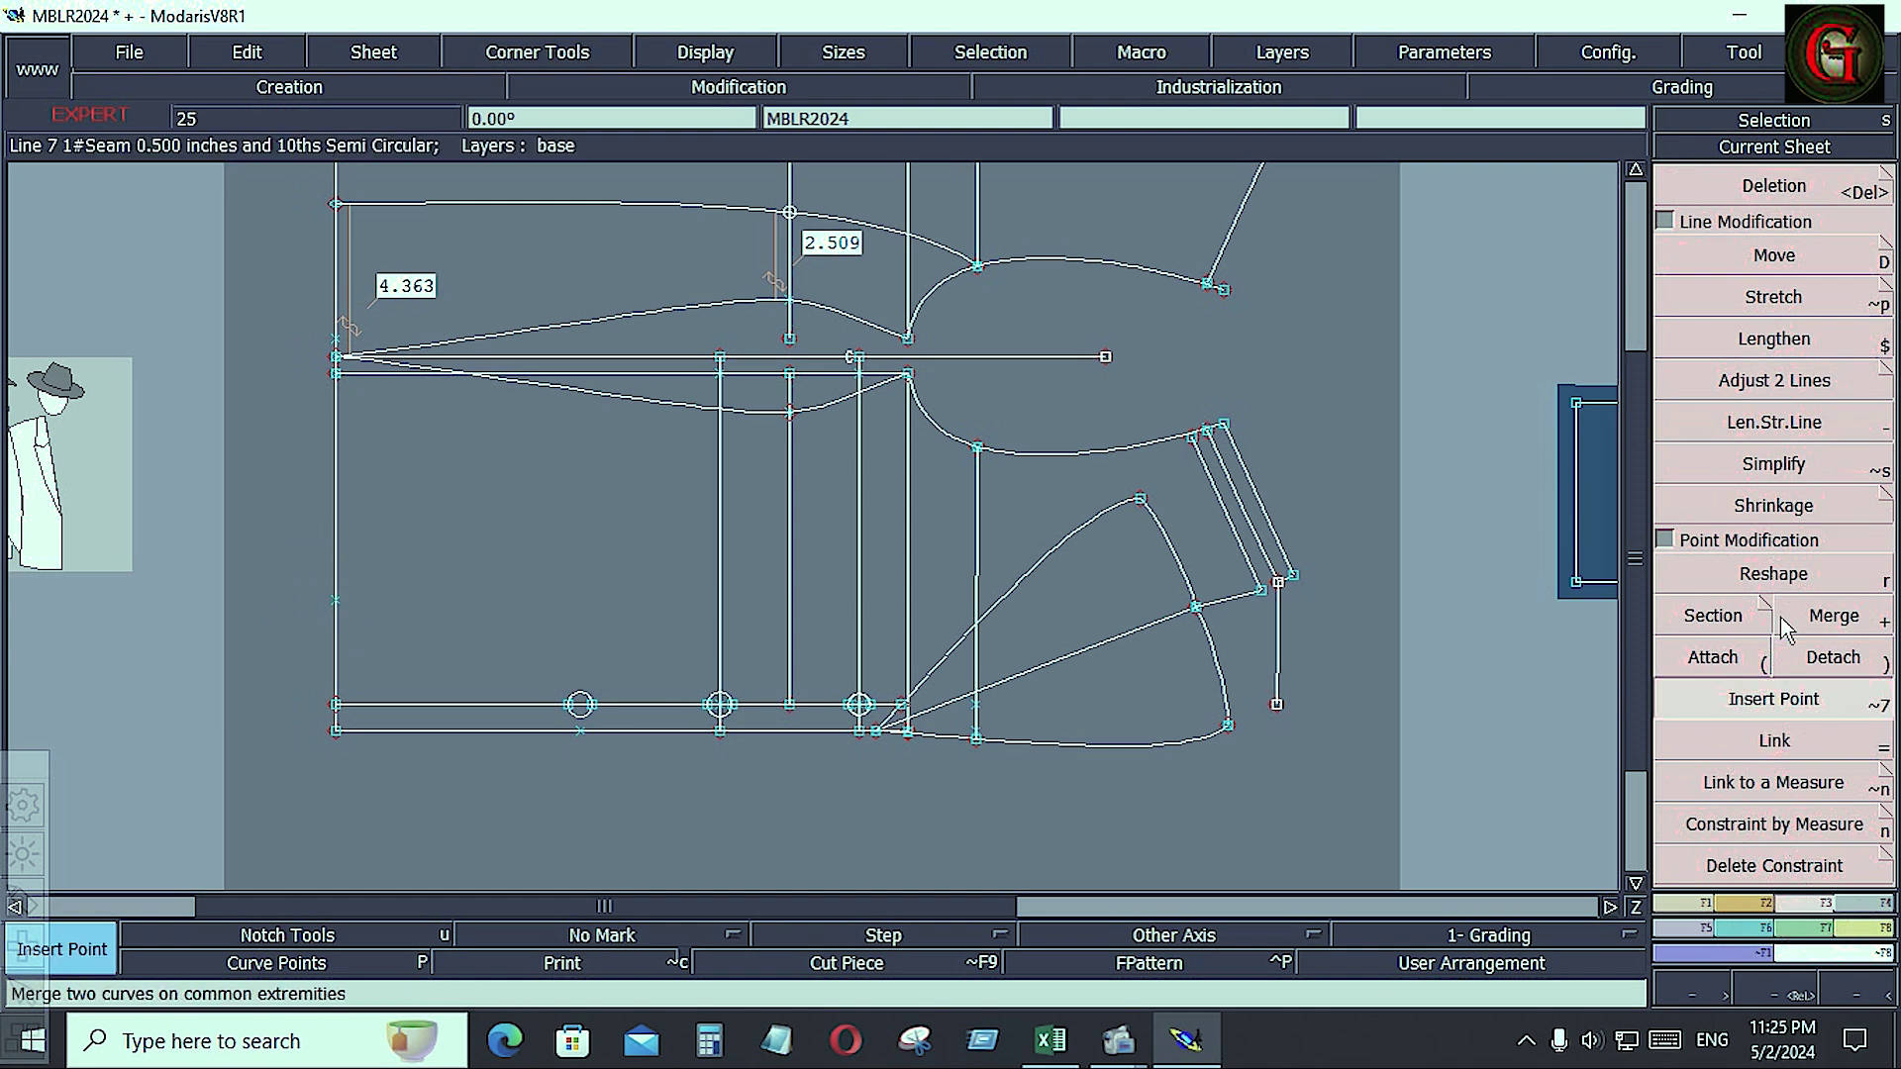
- Draw a Bezier line from the front-edge point beside the button nearest the hem to the new hem point
click(1674, 901)
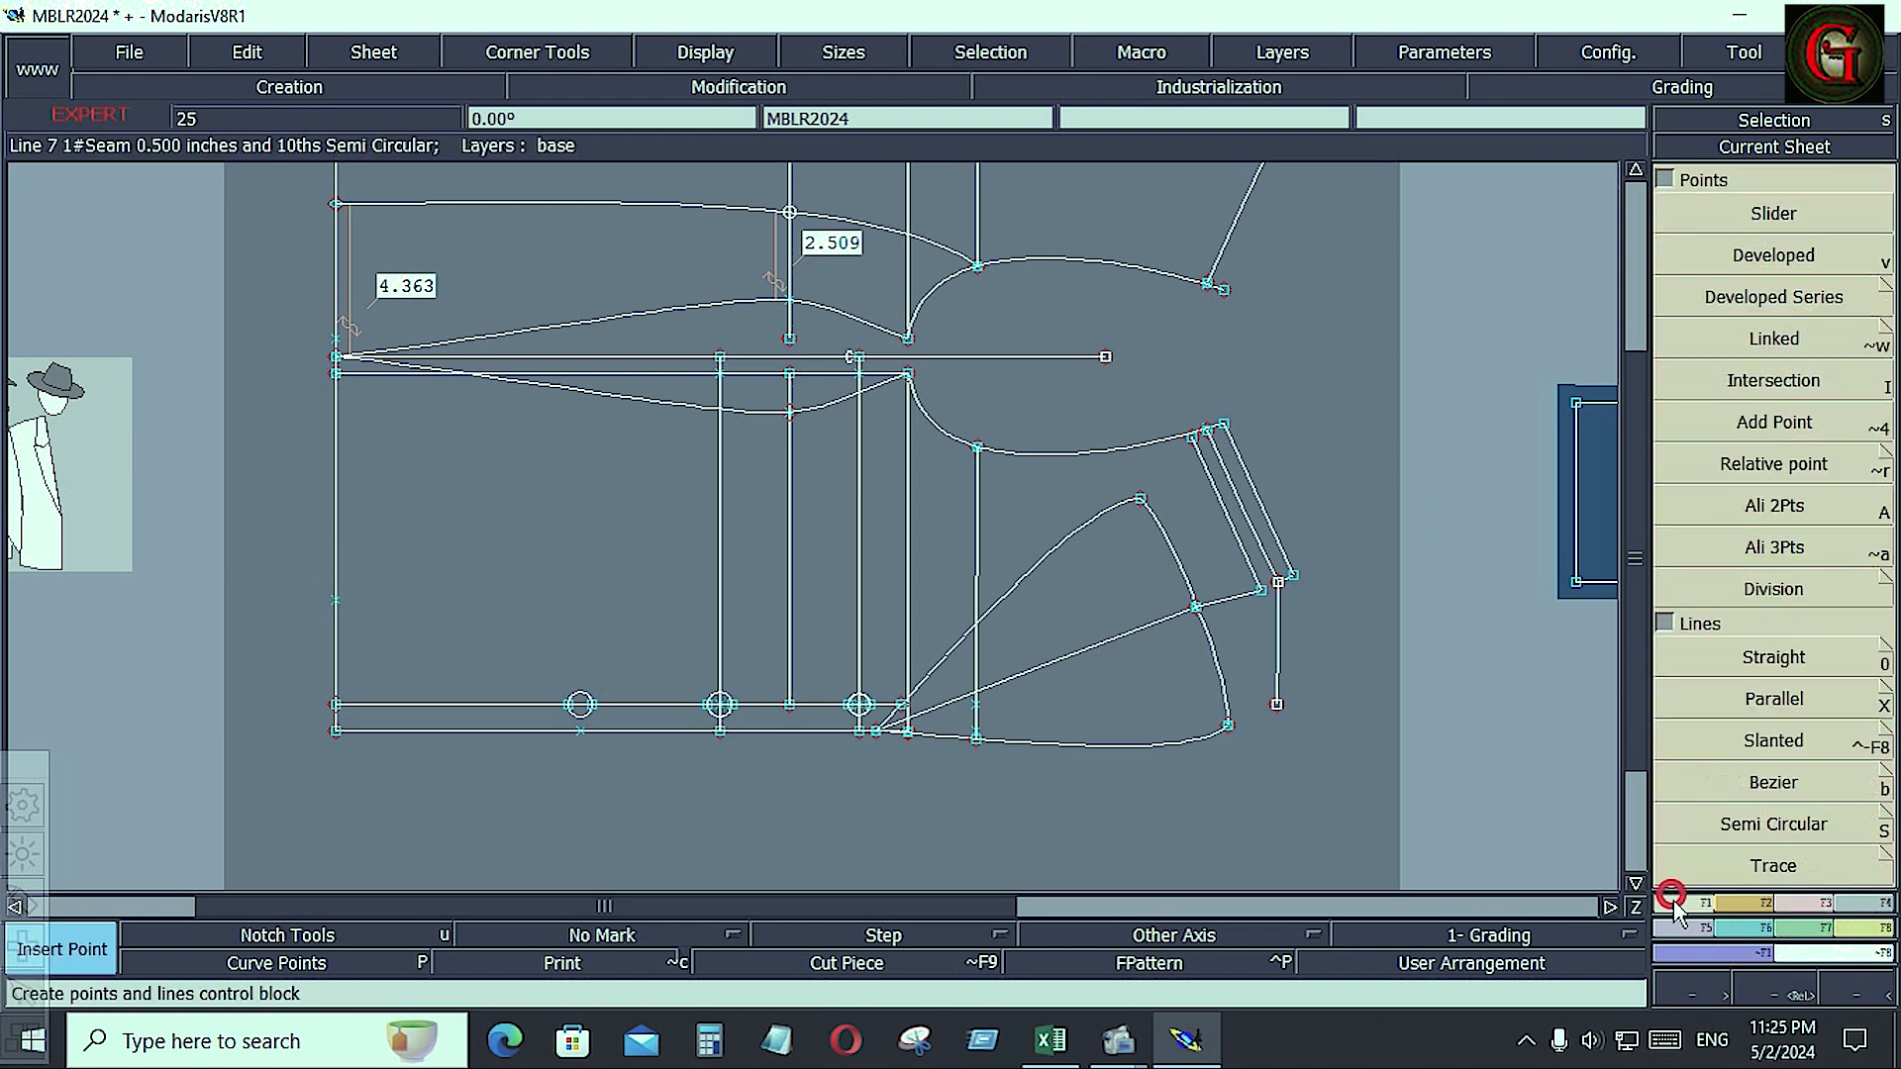
click(1757, 784)
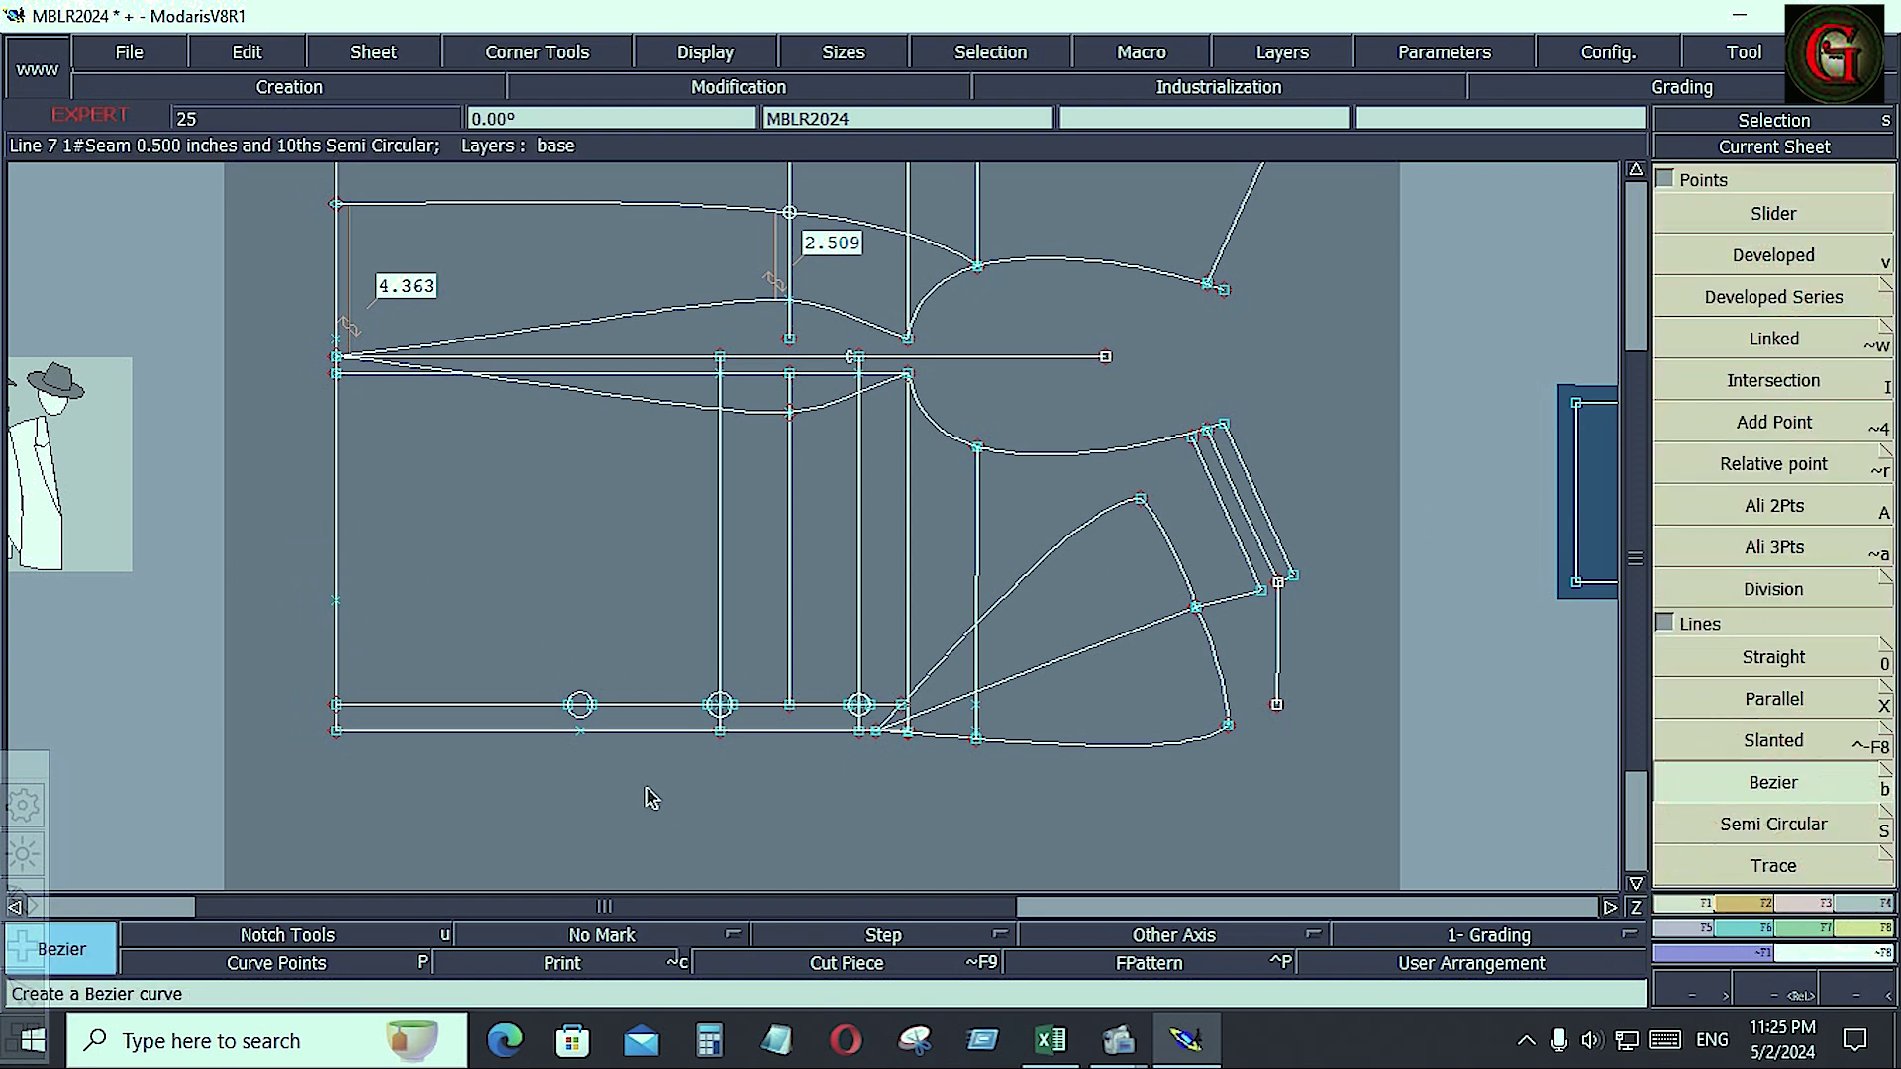
click(581, 731)
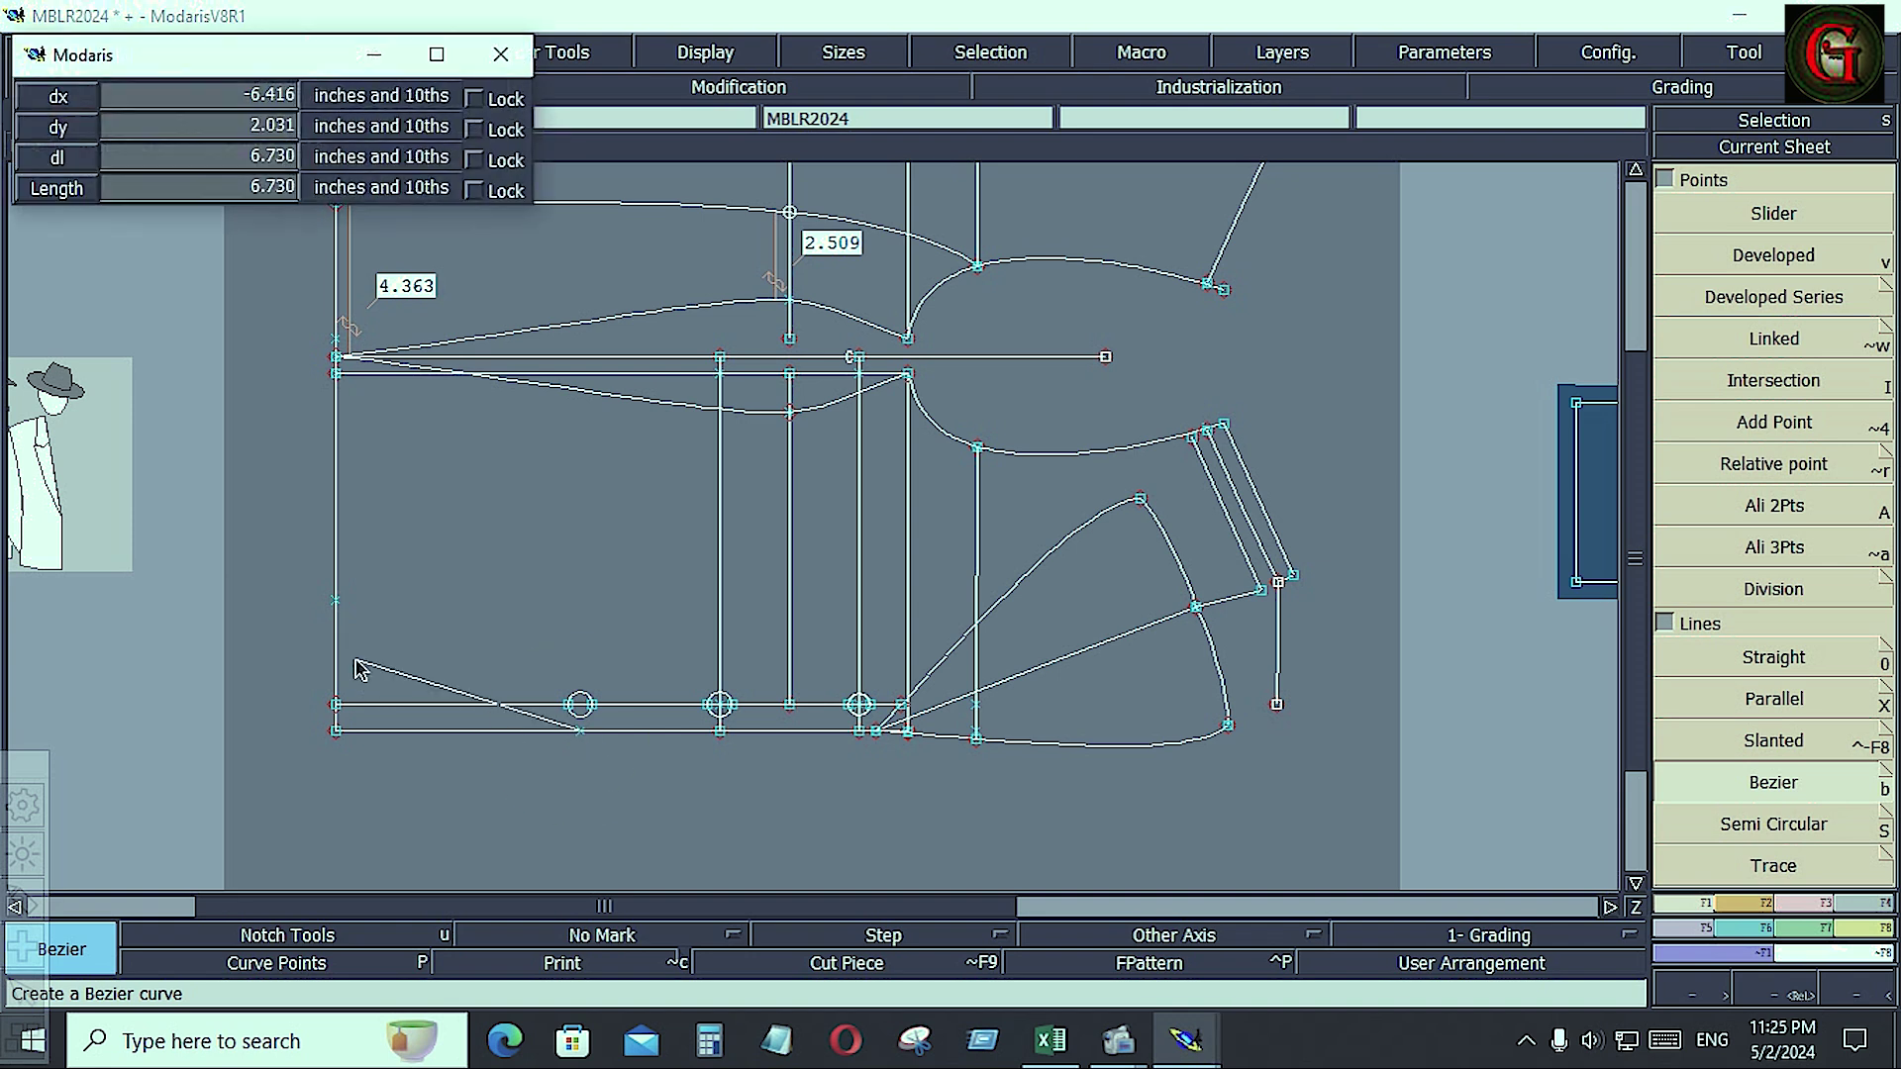
click(336, 602)
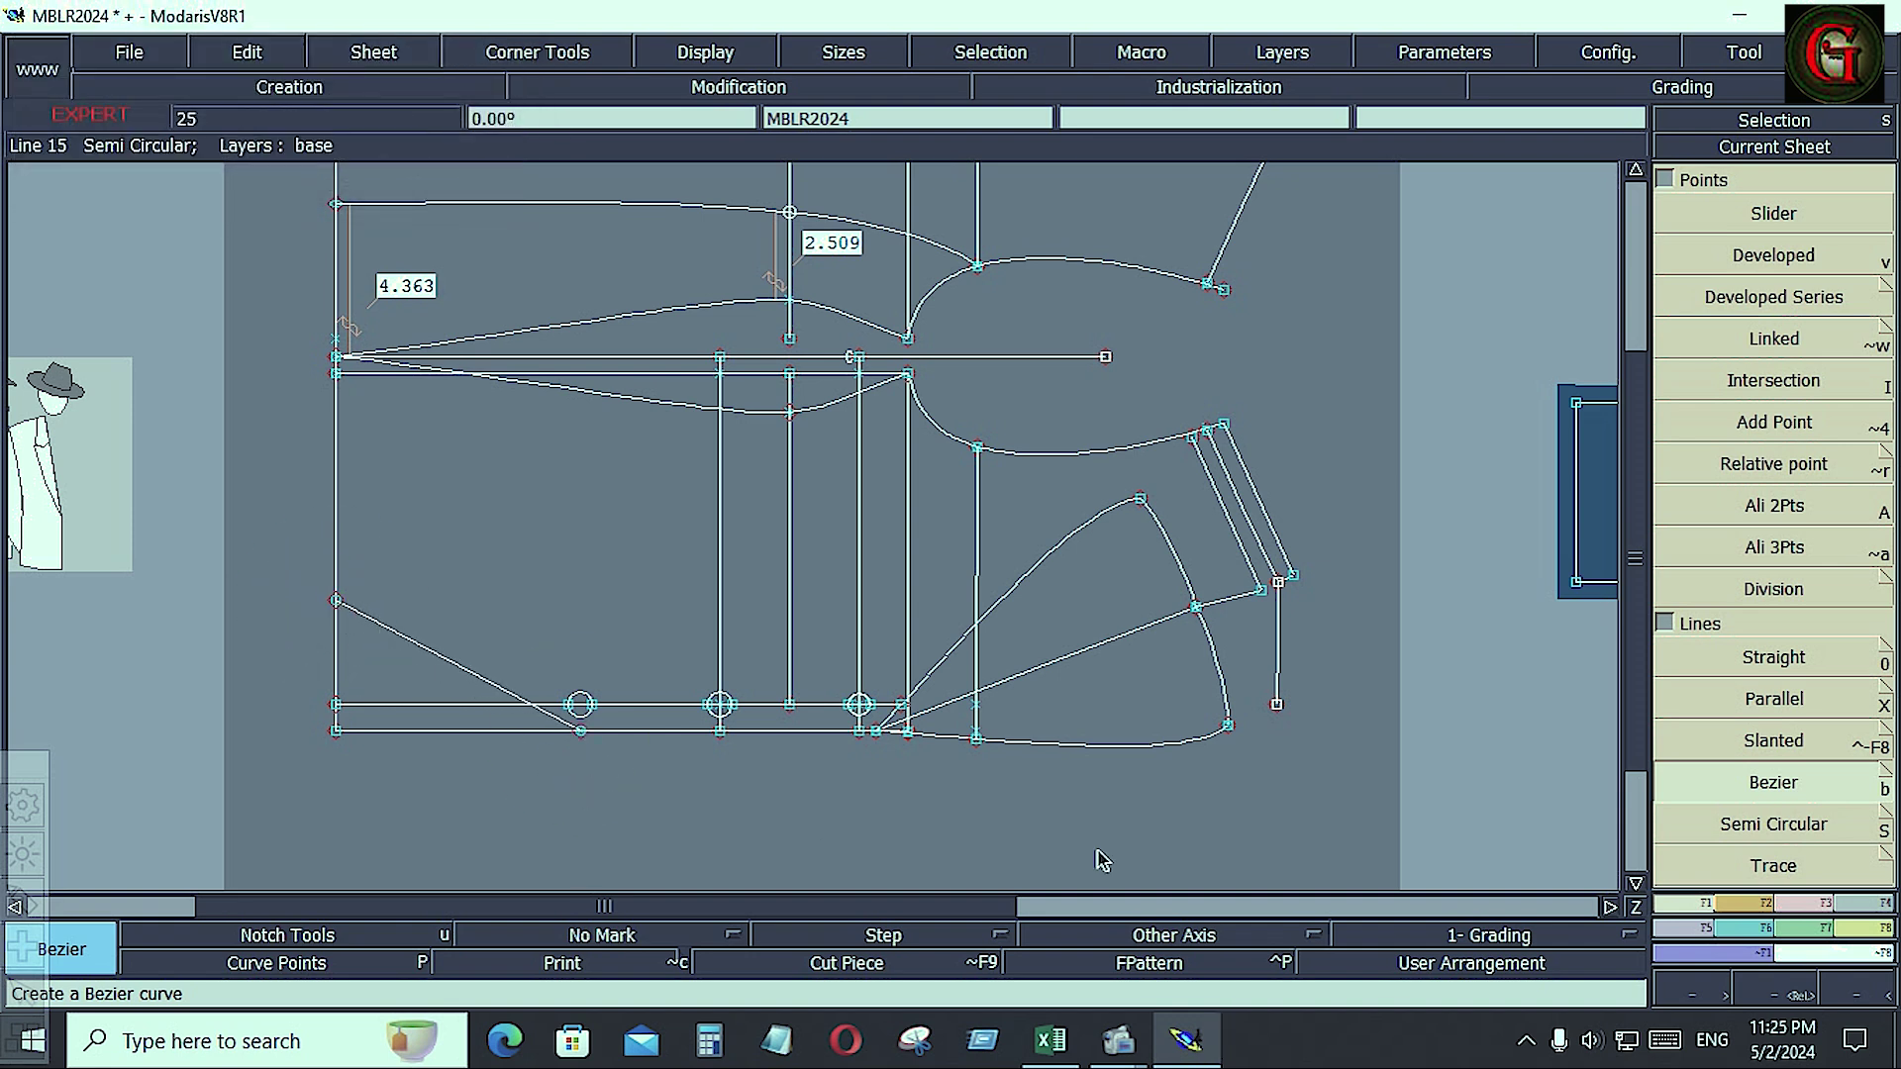
- Display the curve handles and reshape the new Bezier line into a rounded corner blending smoothly into the hem and front edge
click(726, 60)
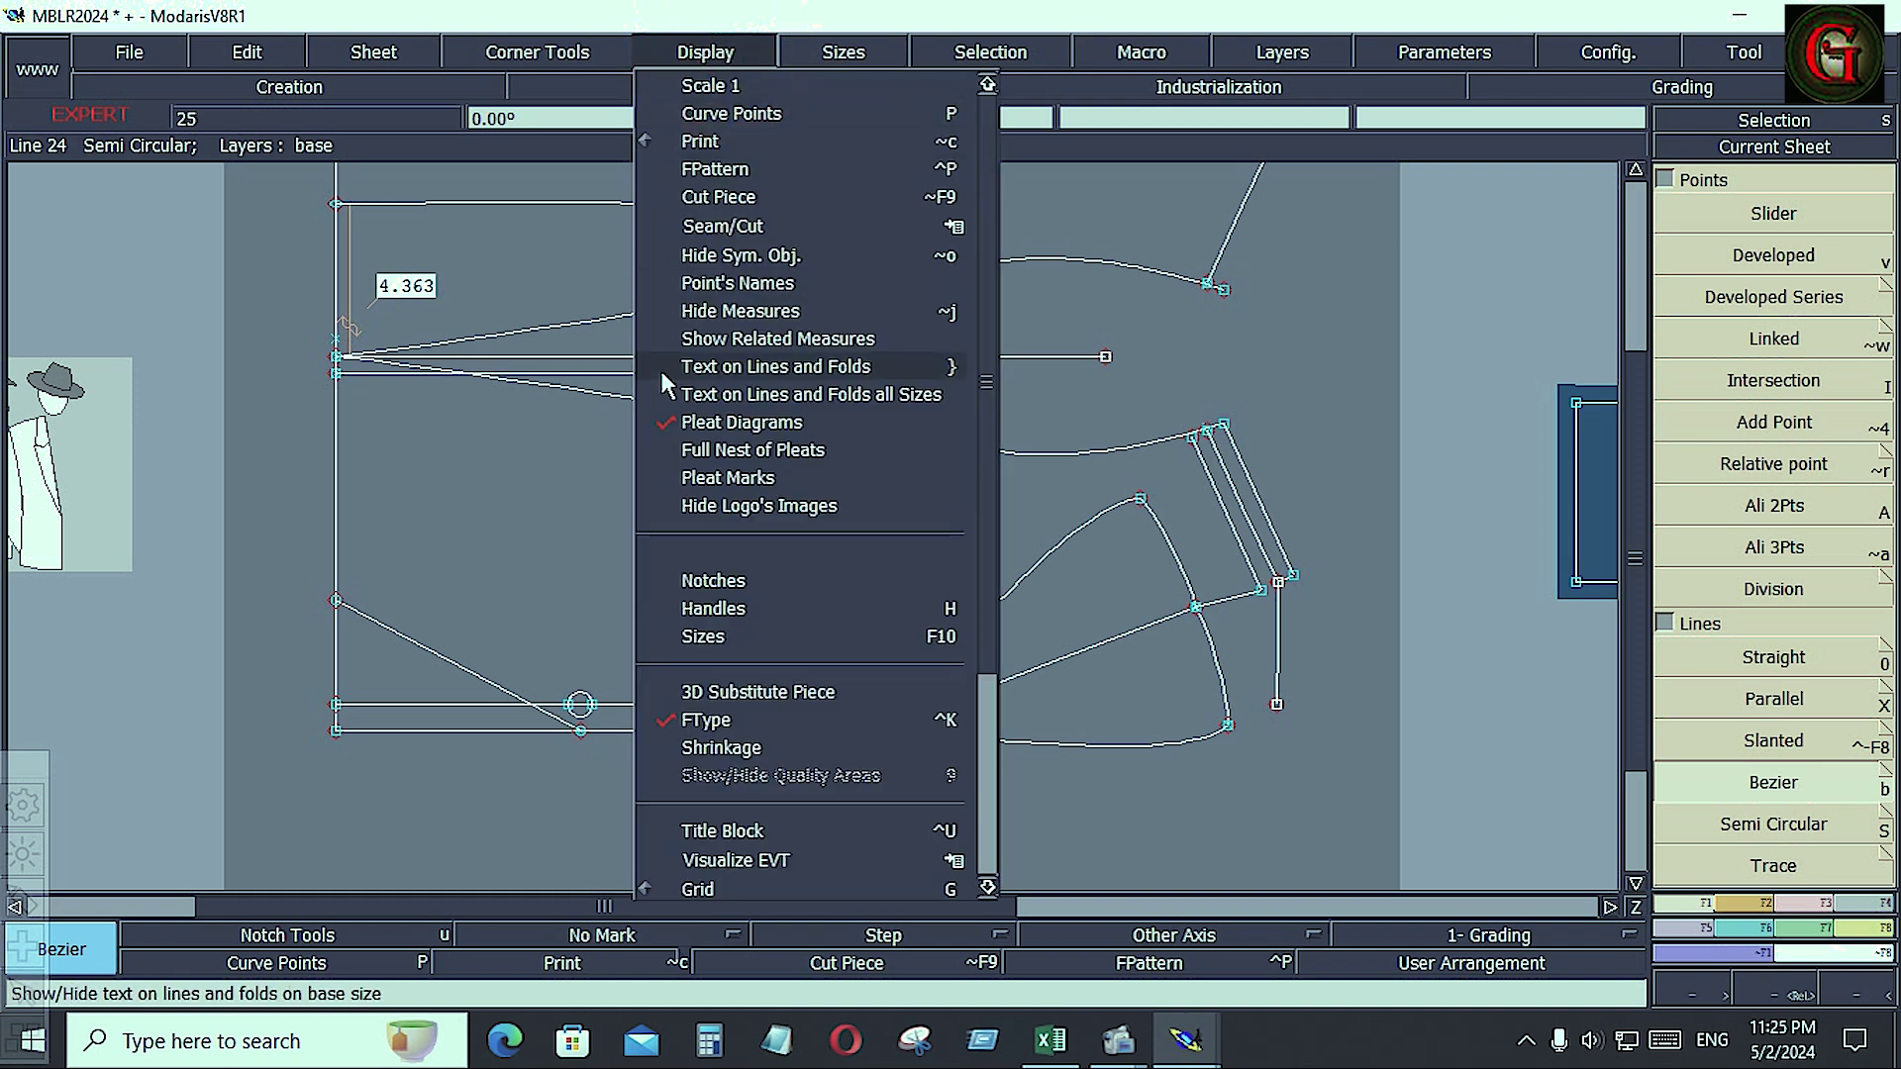
click(714, 602)
click(1804, 903)
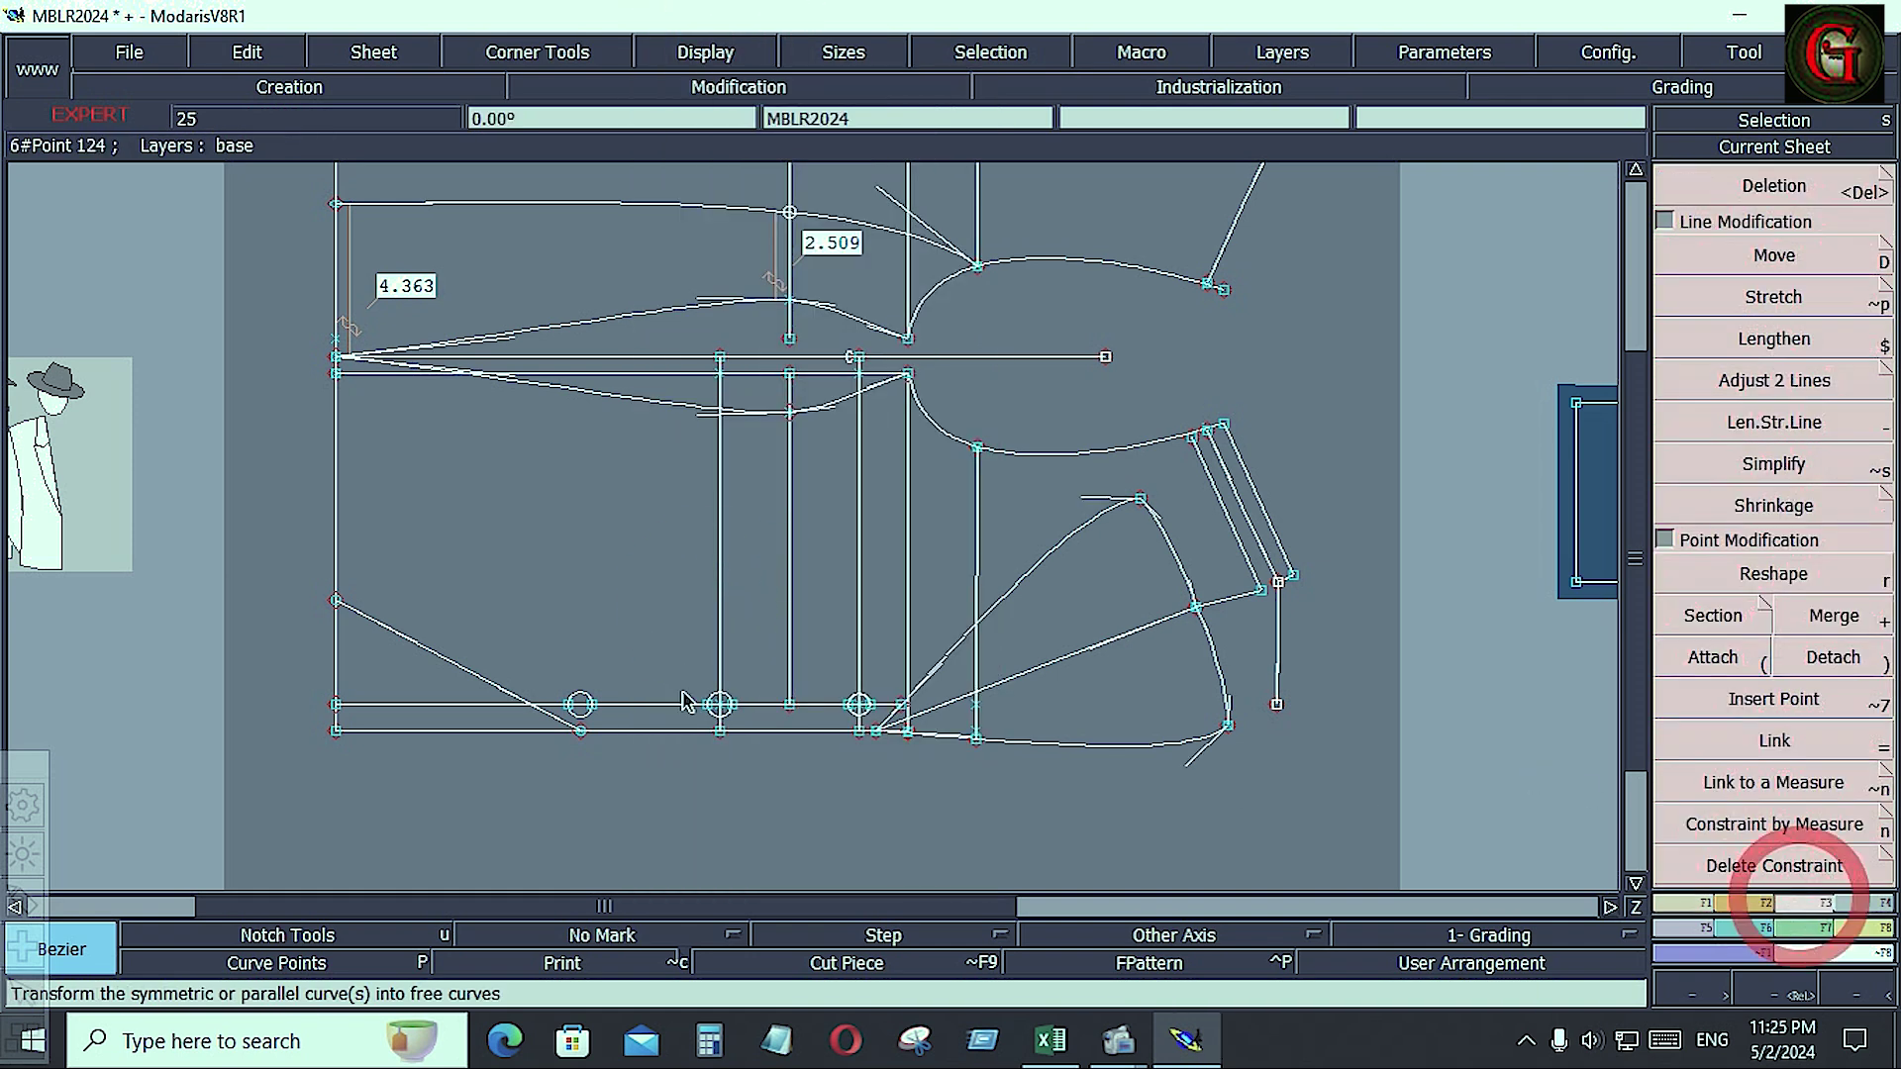
click(1773, 575)
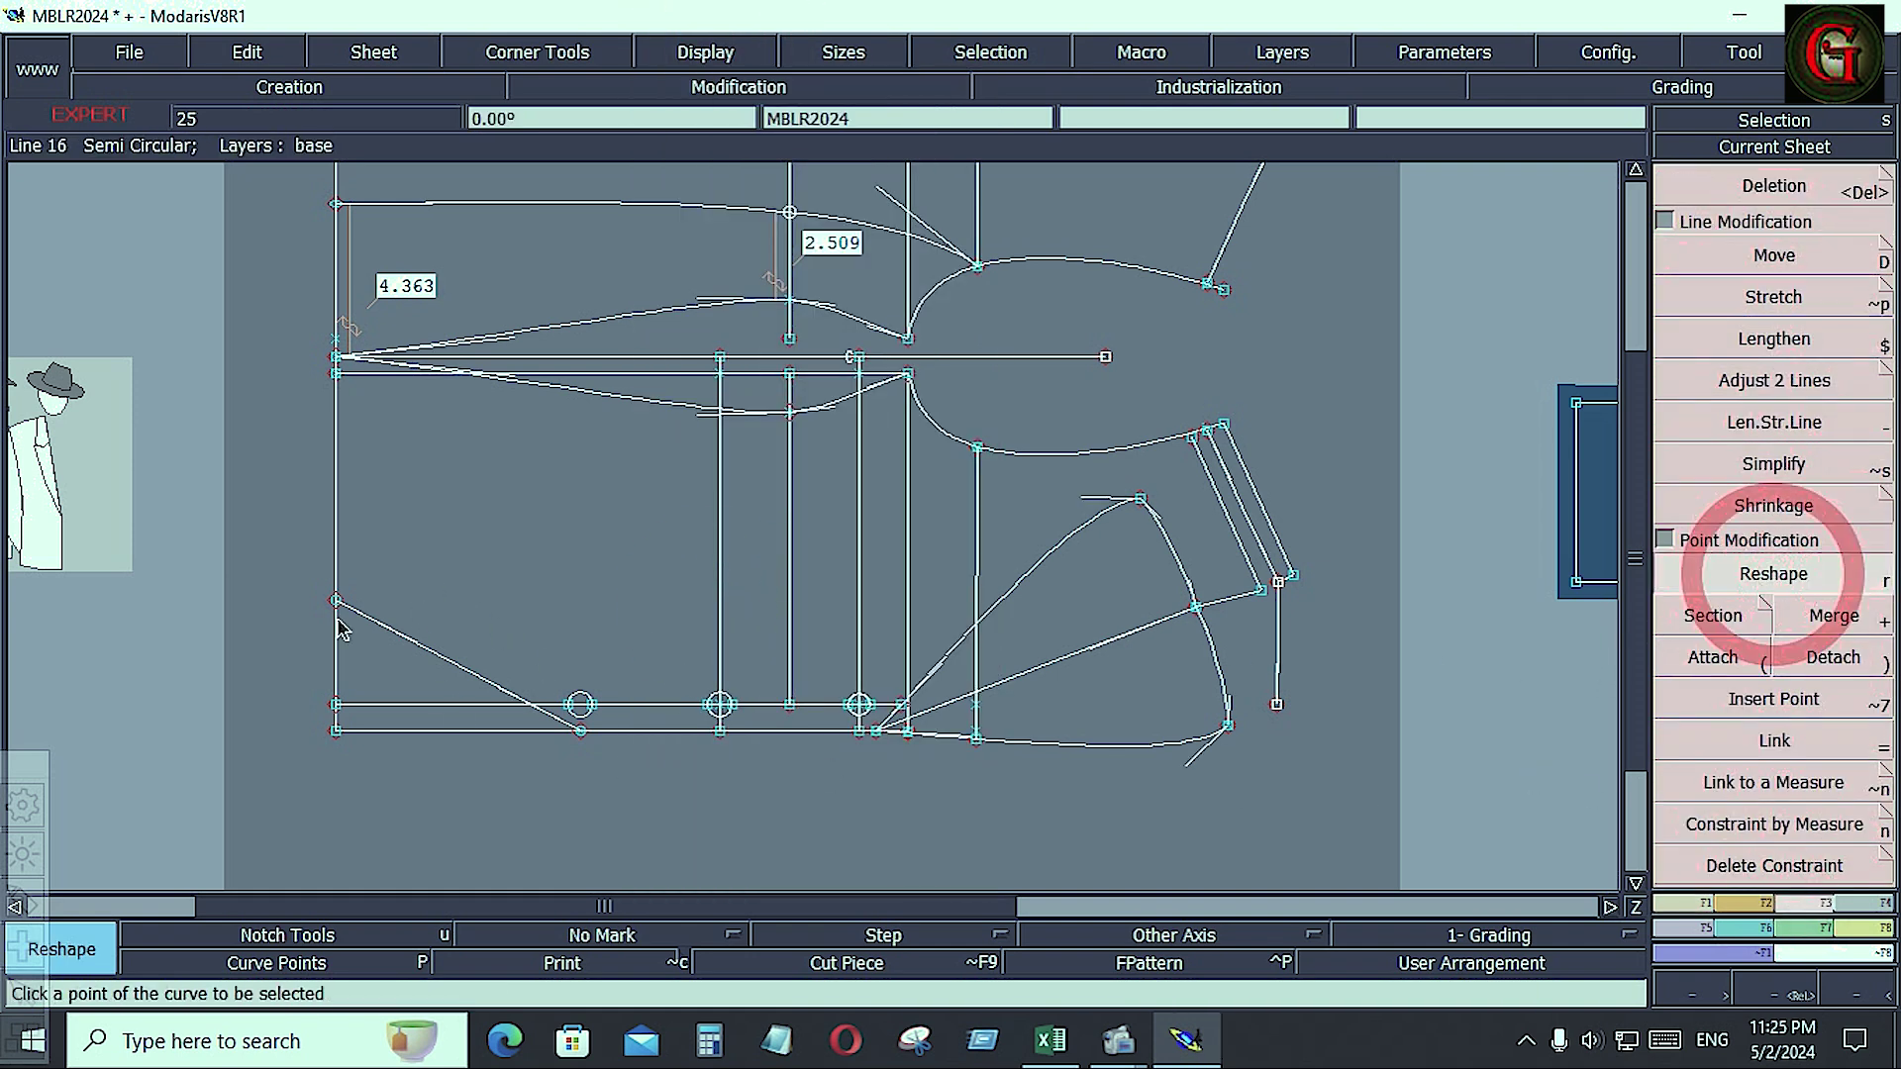
click(412, 636)
click(348, 705)
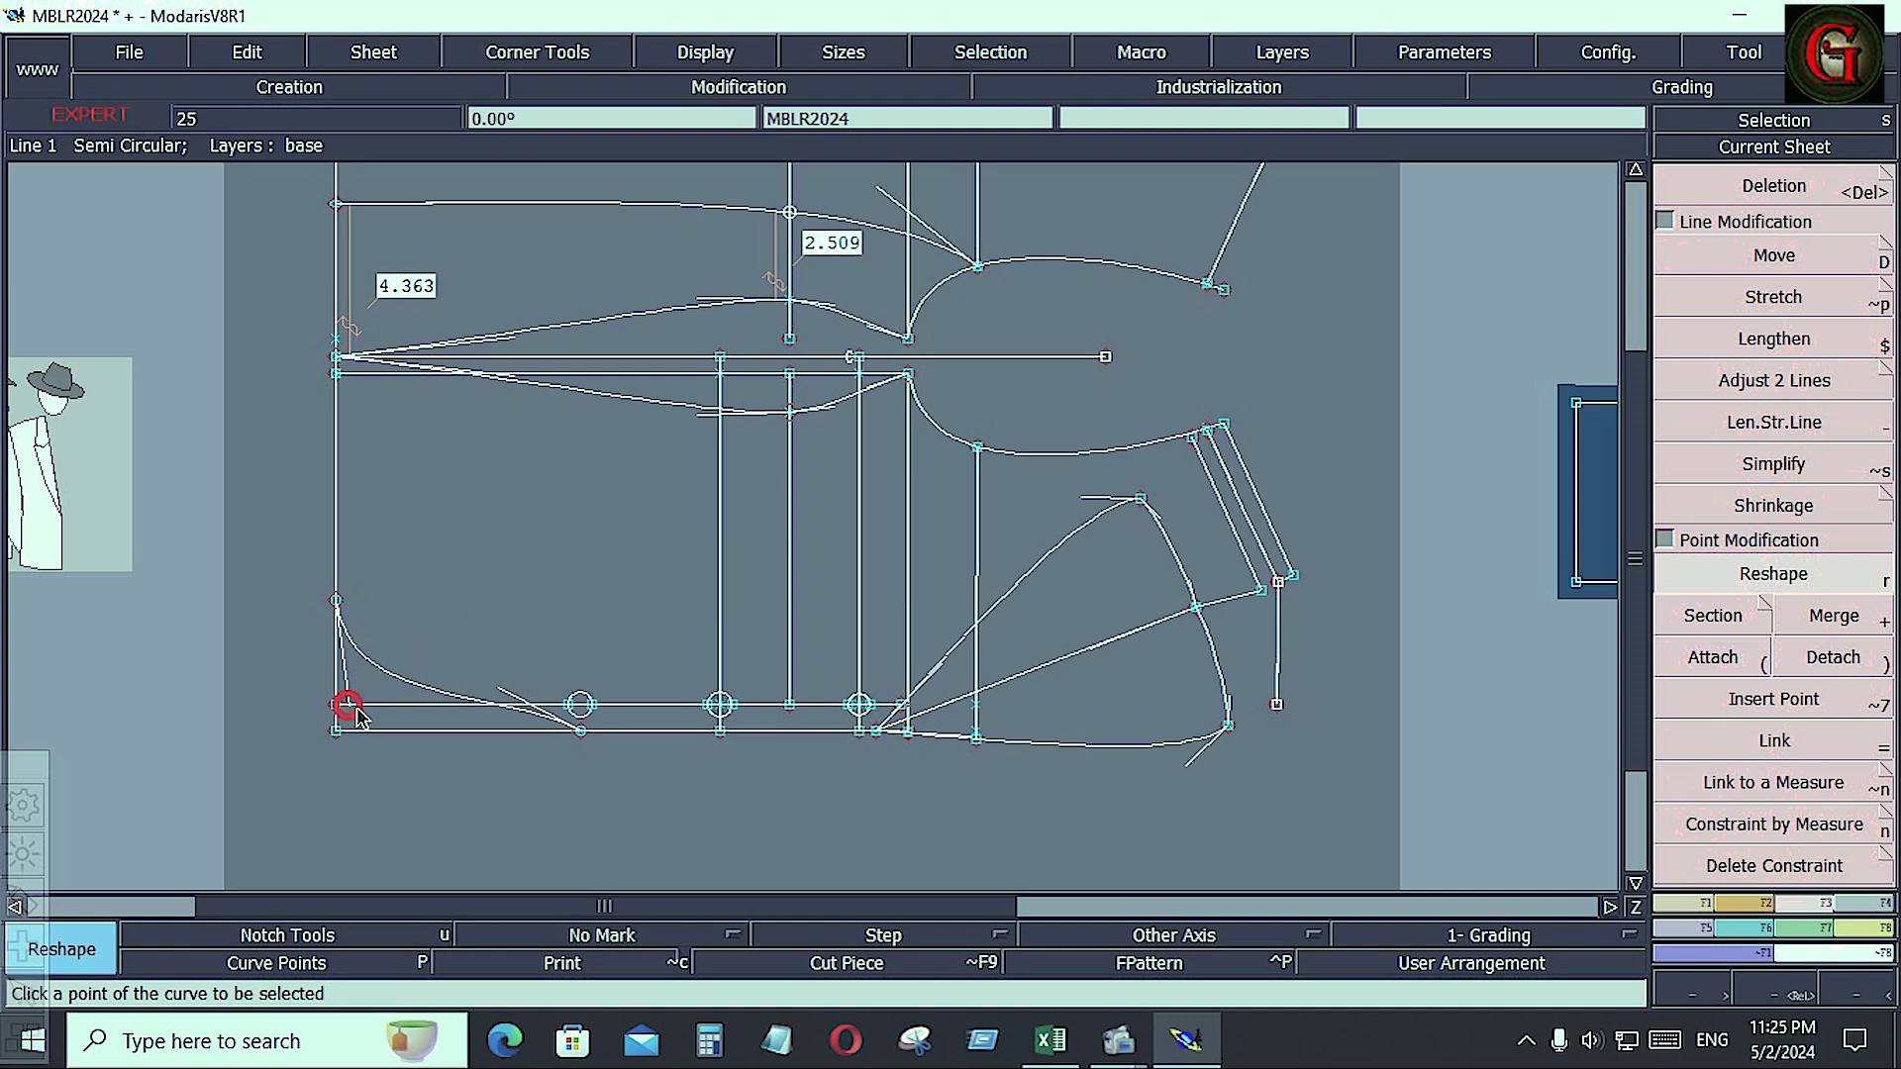
click(500, 689)
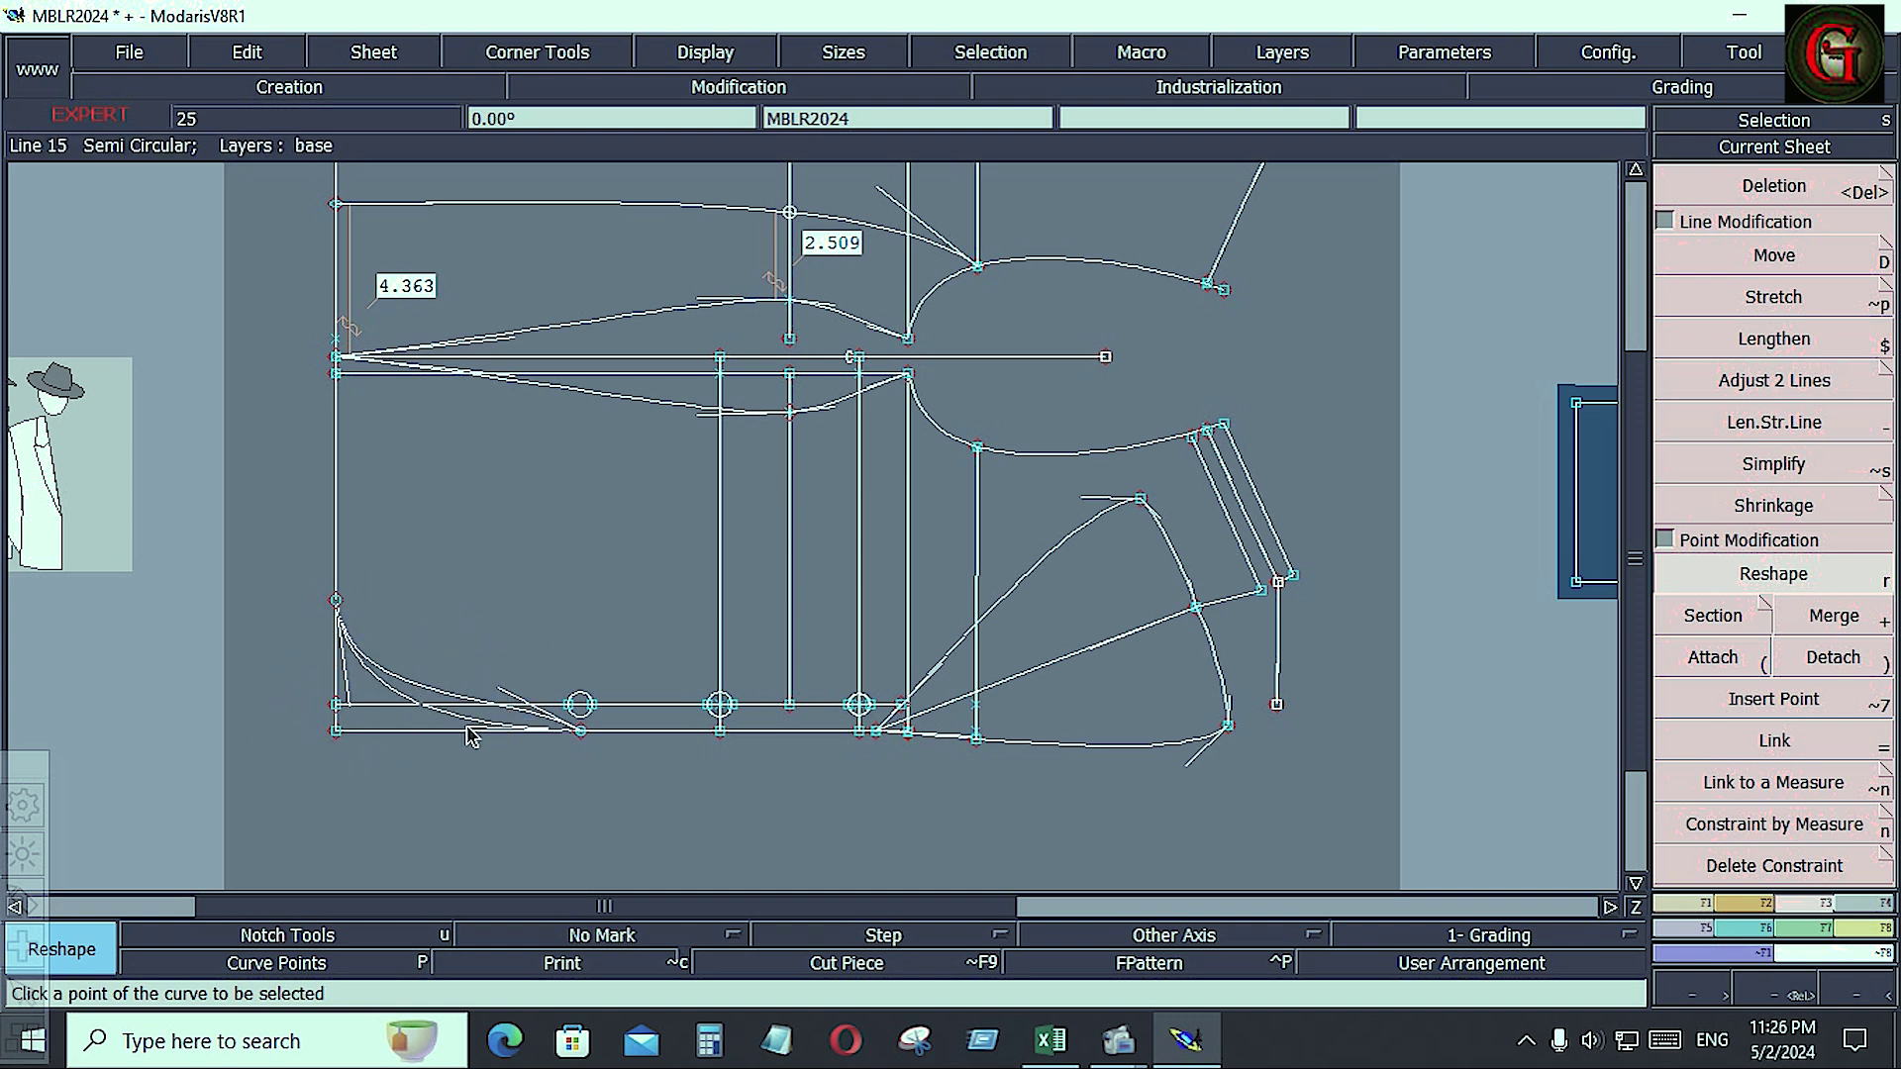
click(467, 731)
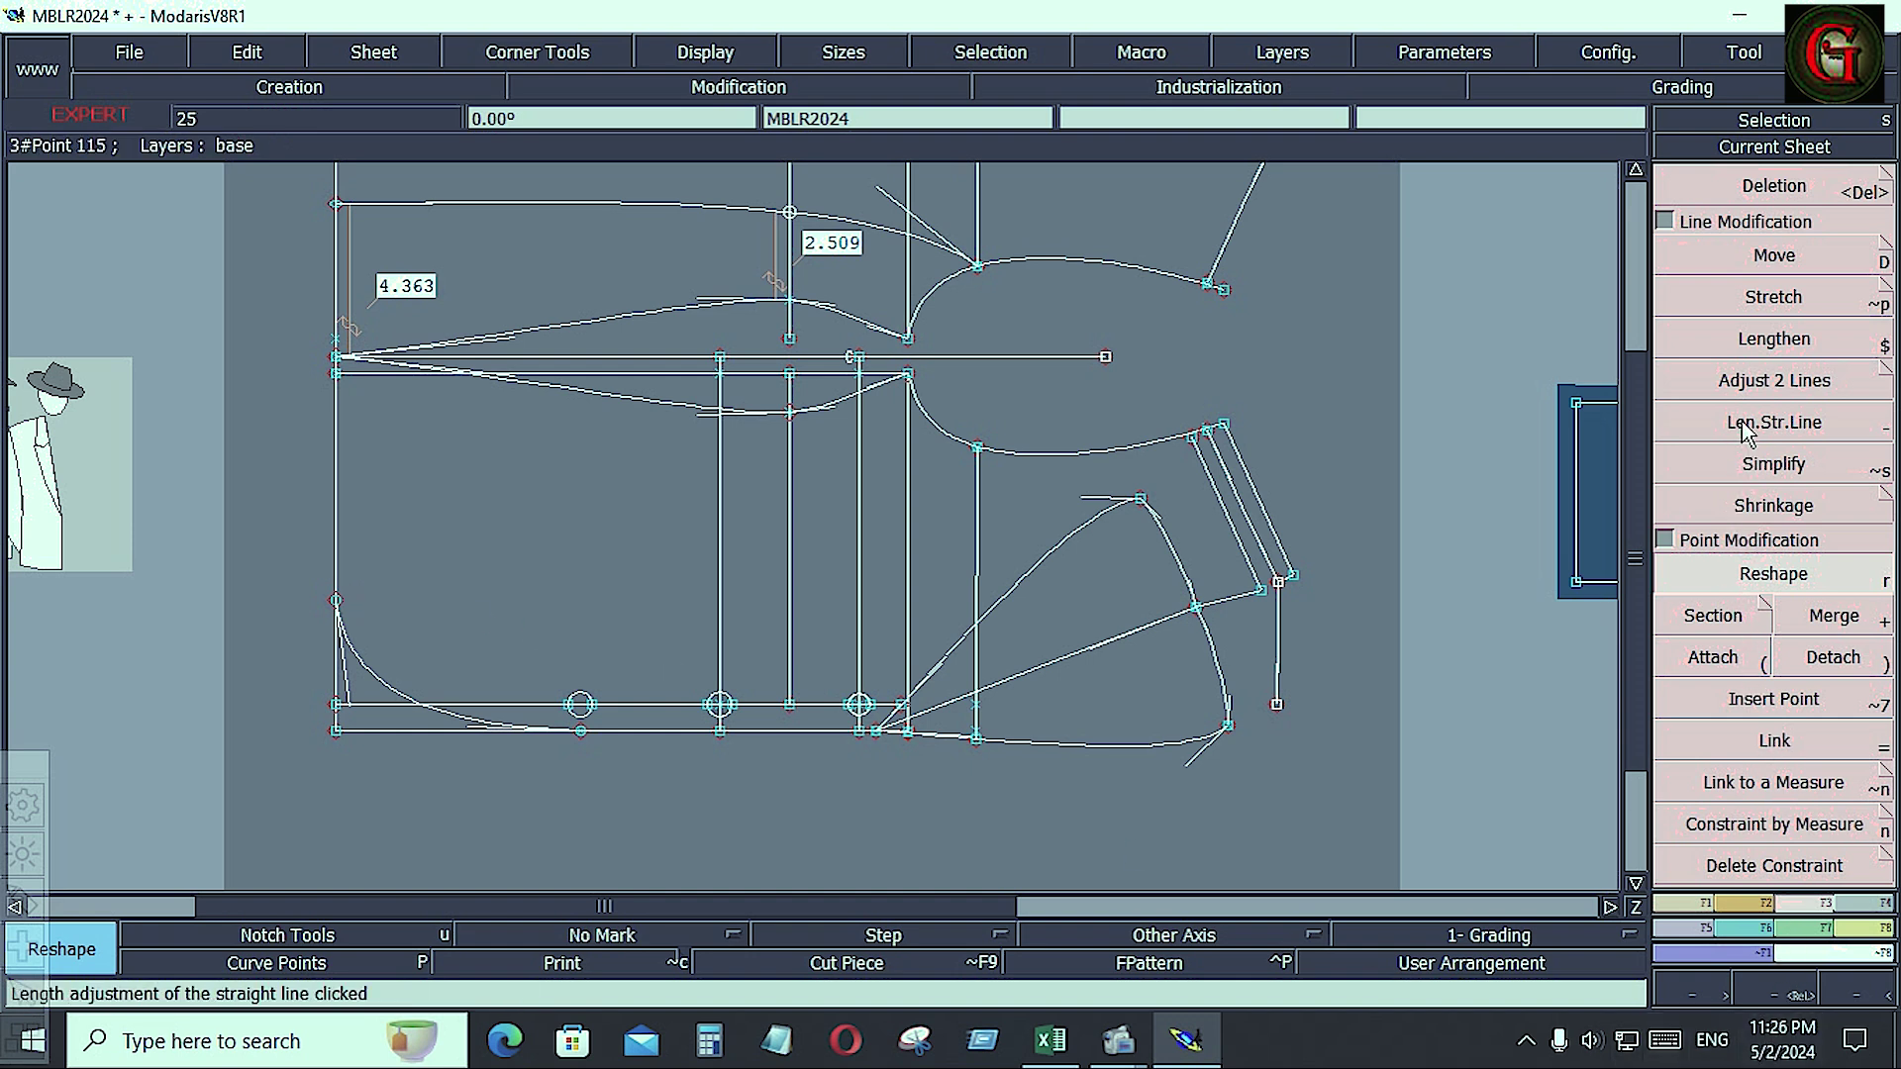
- Trim the hem, button line and front edge to the rounded corner curve with Adjust 2 Lines
click(1755, 386)
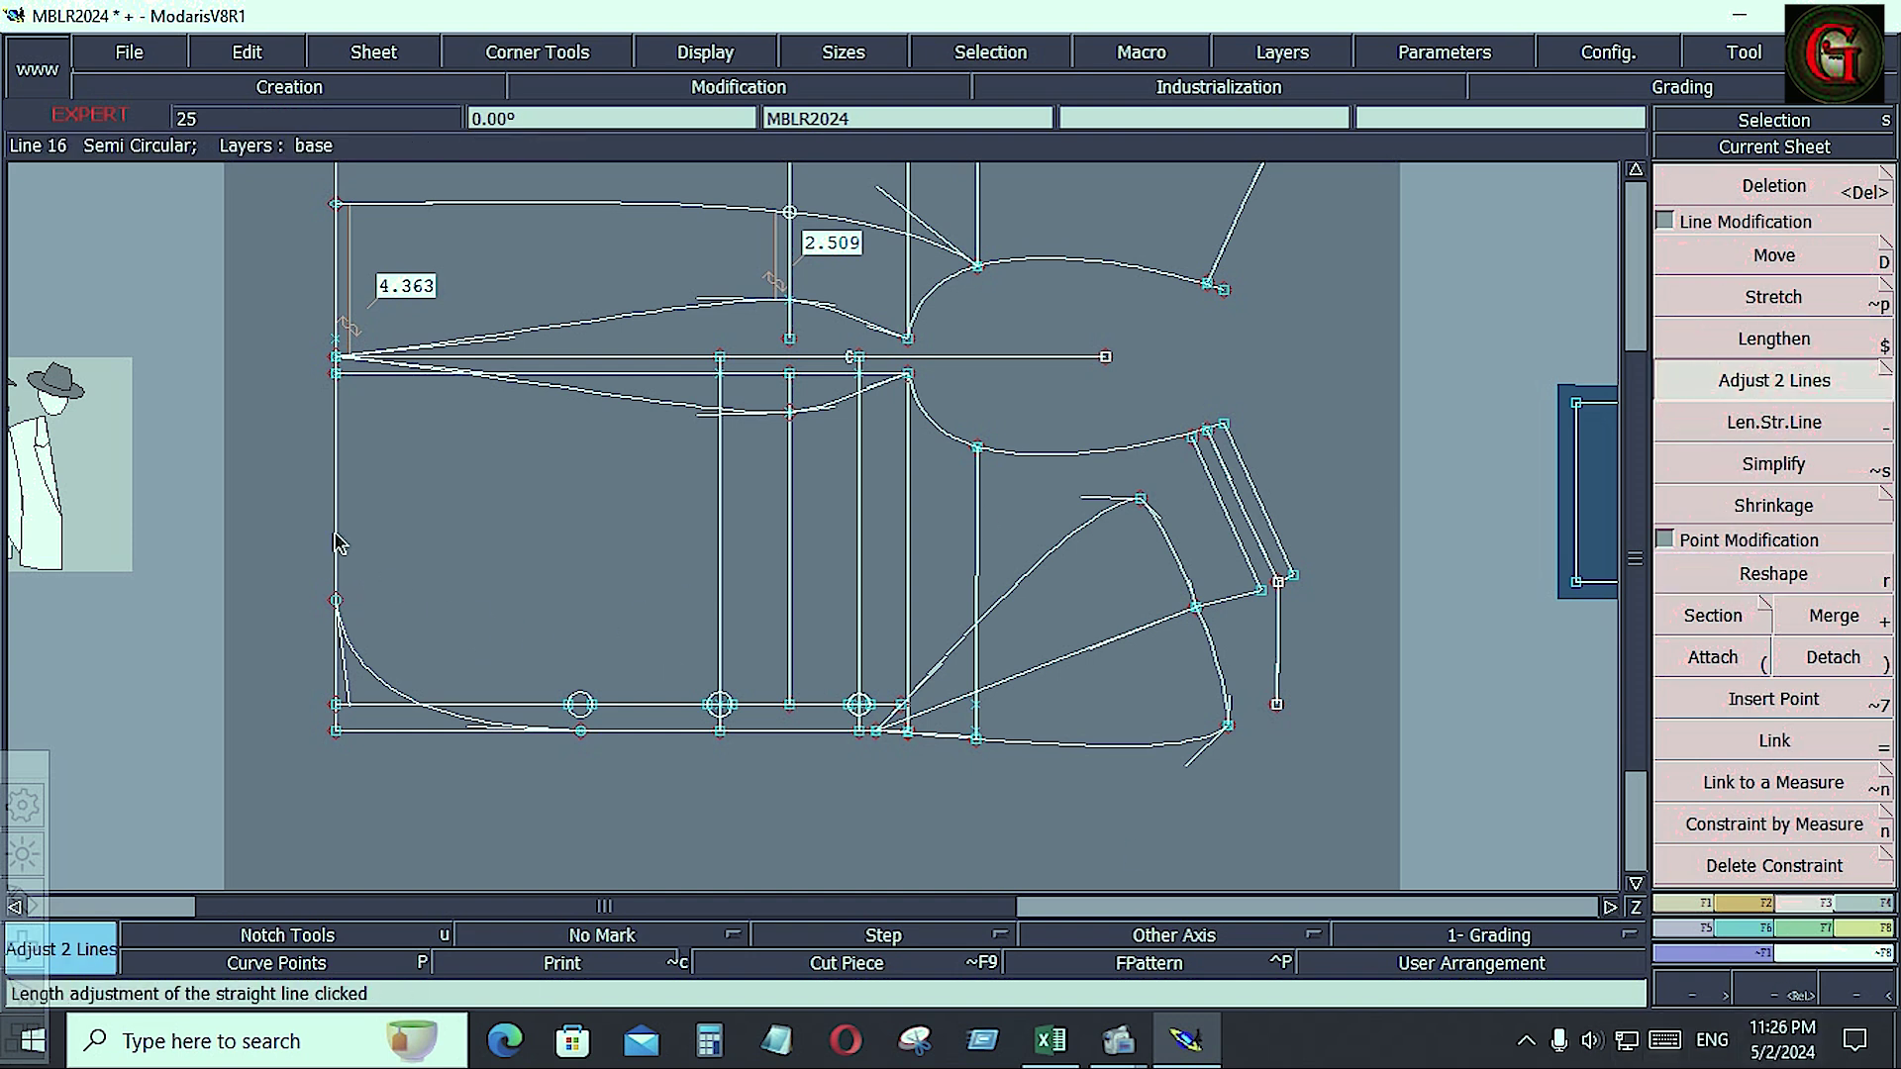
click(463, 719)
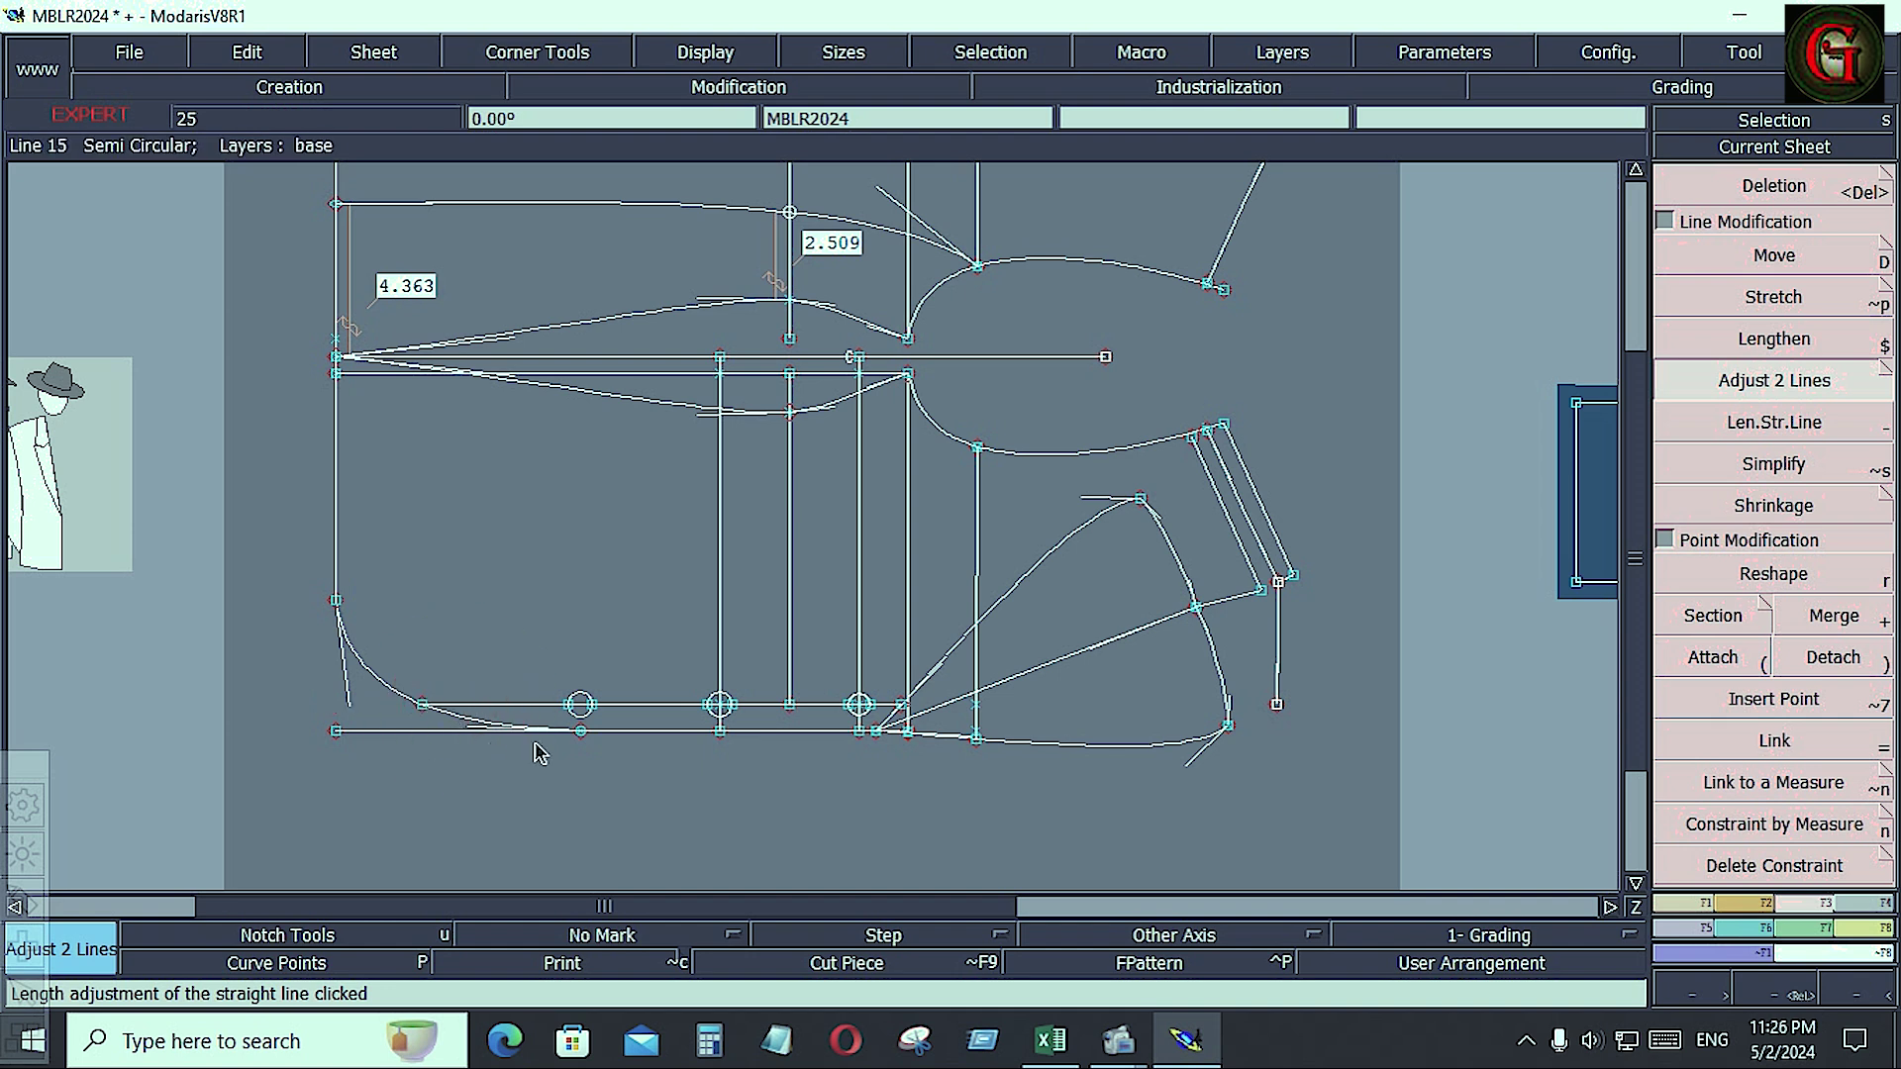
click(622, 732)
click(383, 674)
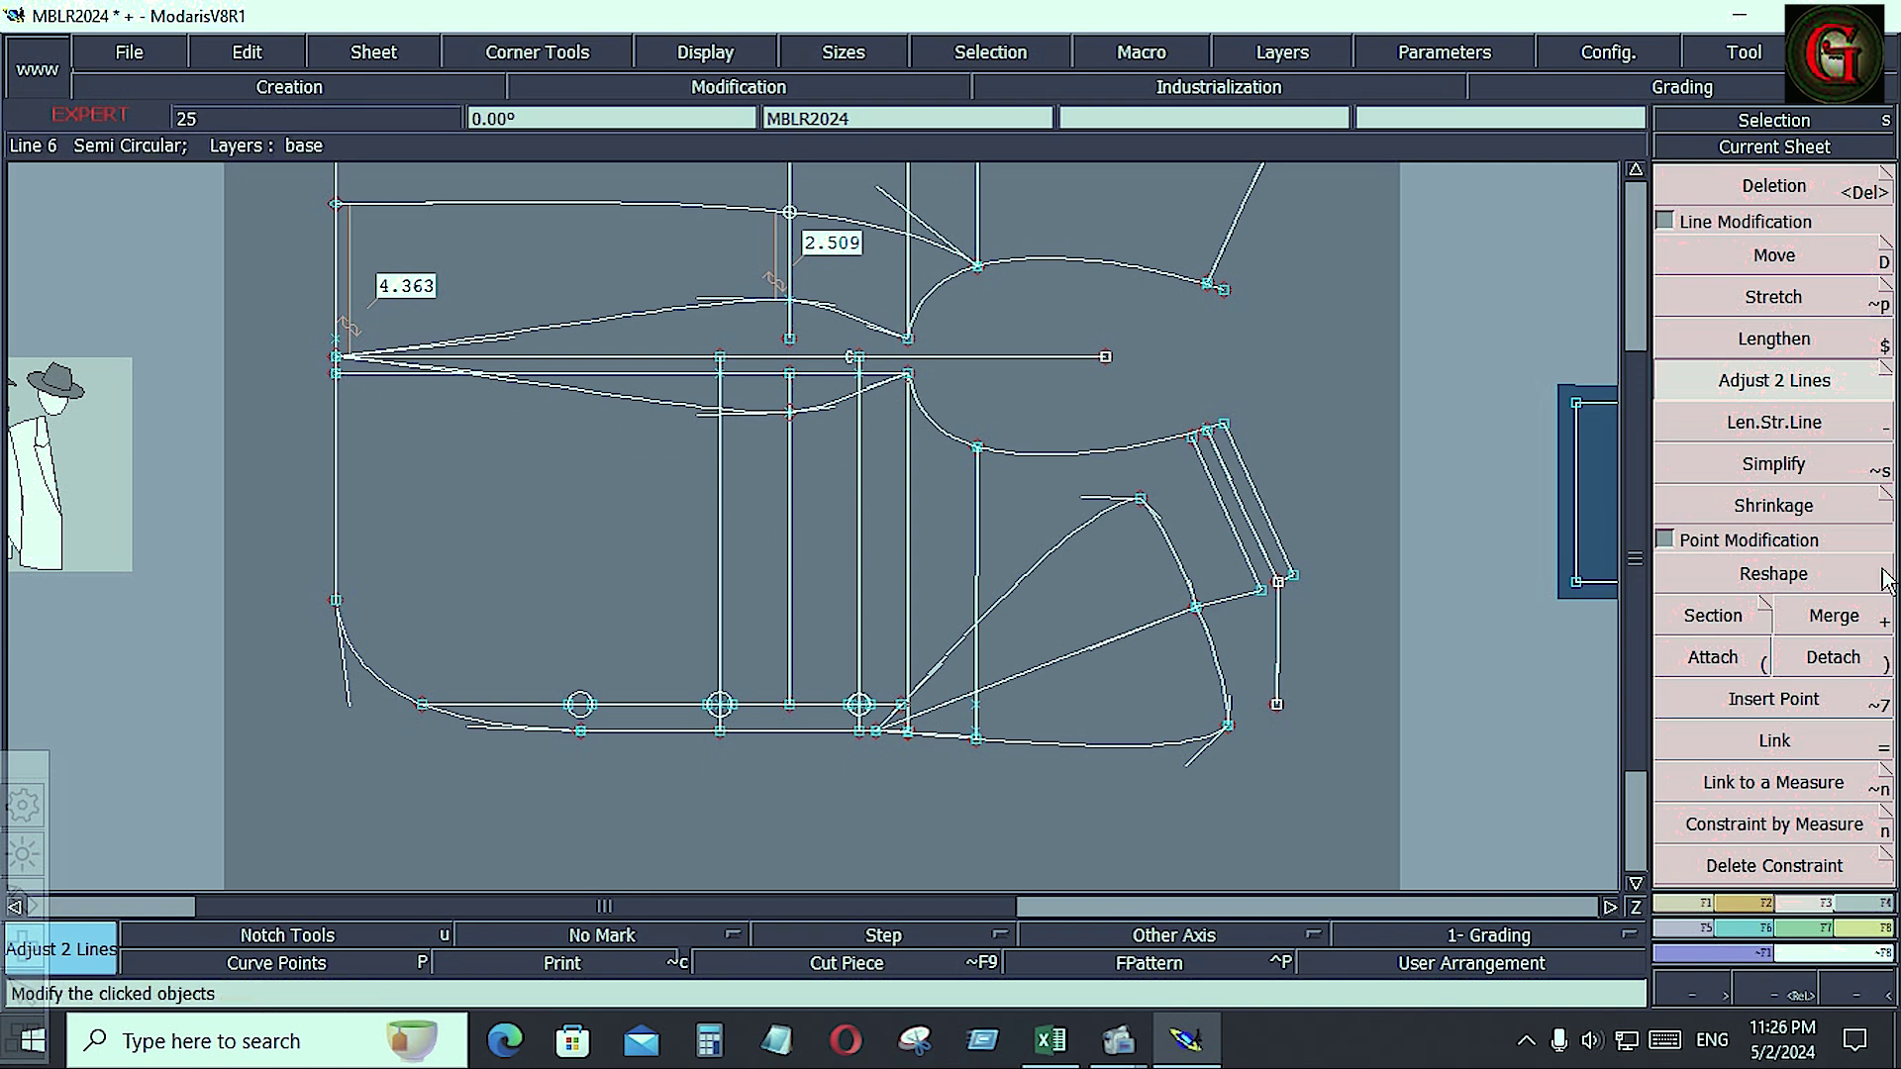
- Place a developed point on the hem at a curve length of -3.5 inches from its side-seam end
click(1862, 928)
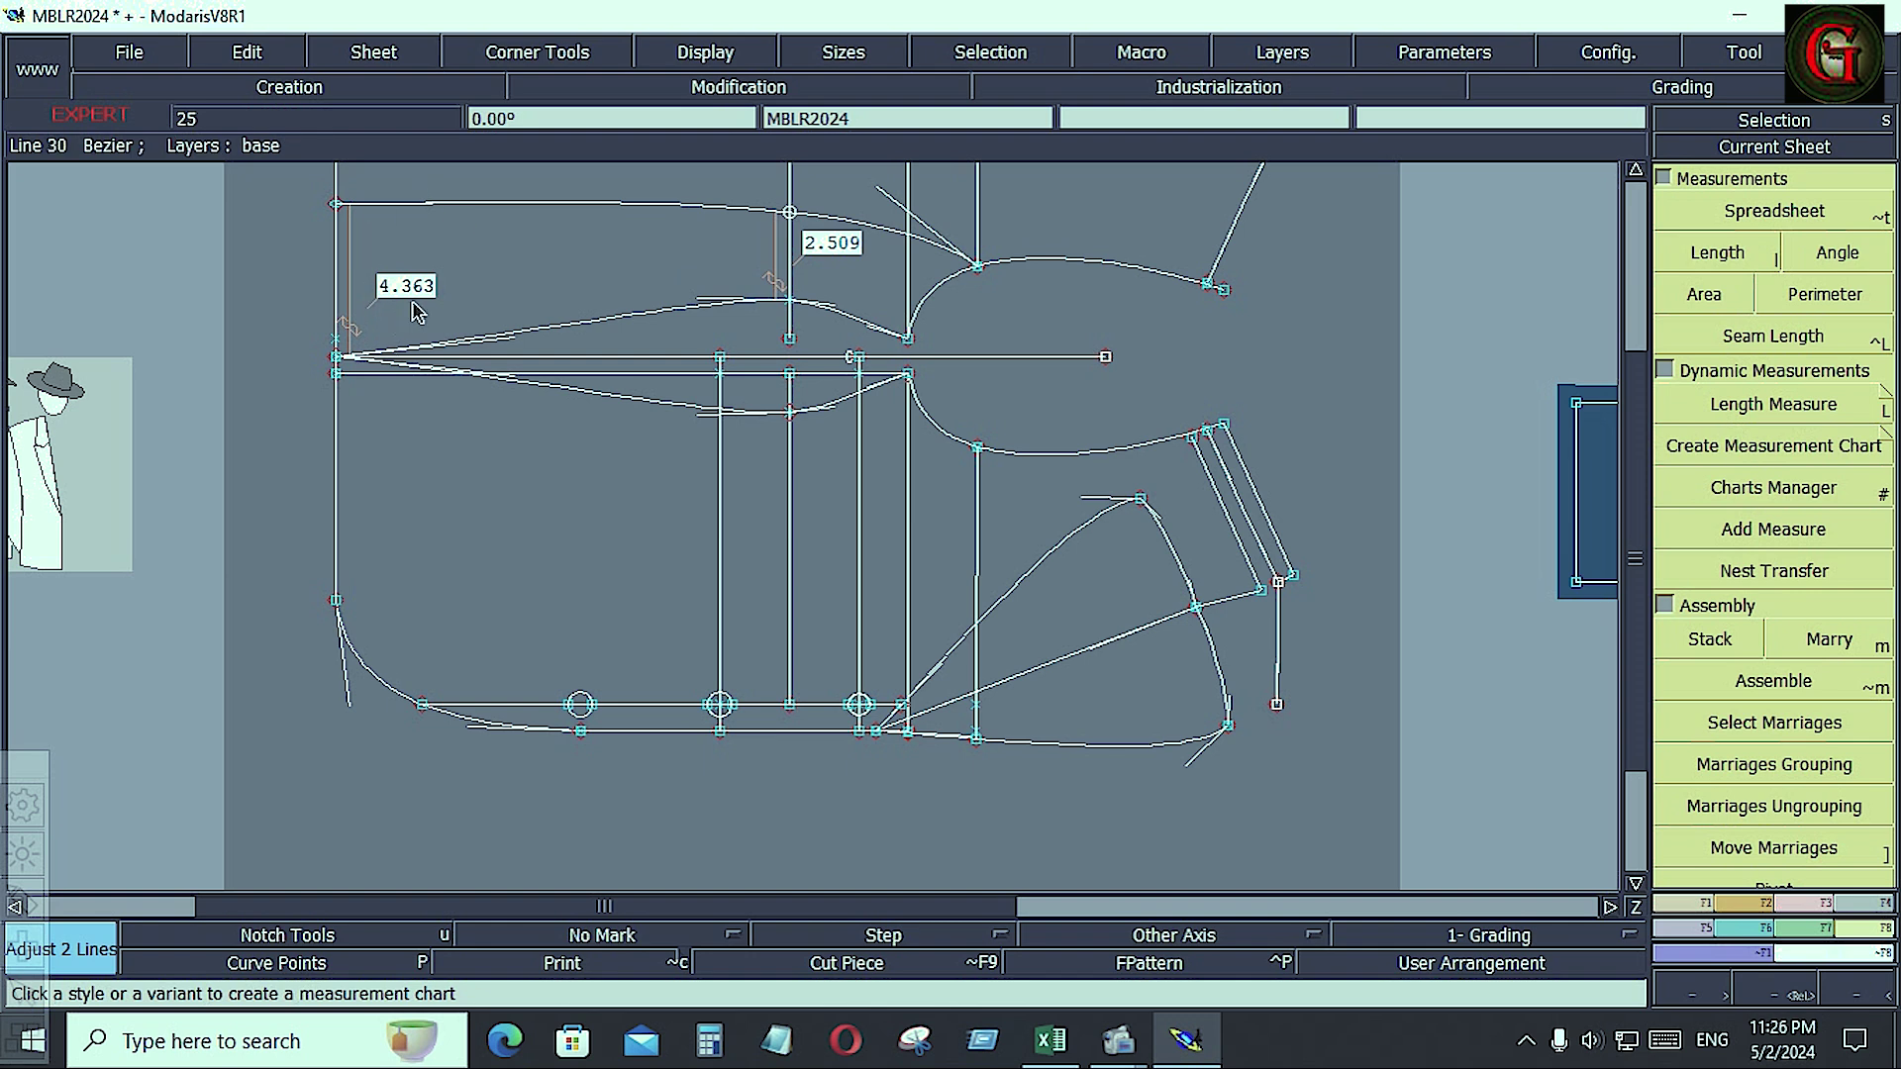
key(F1)
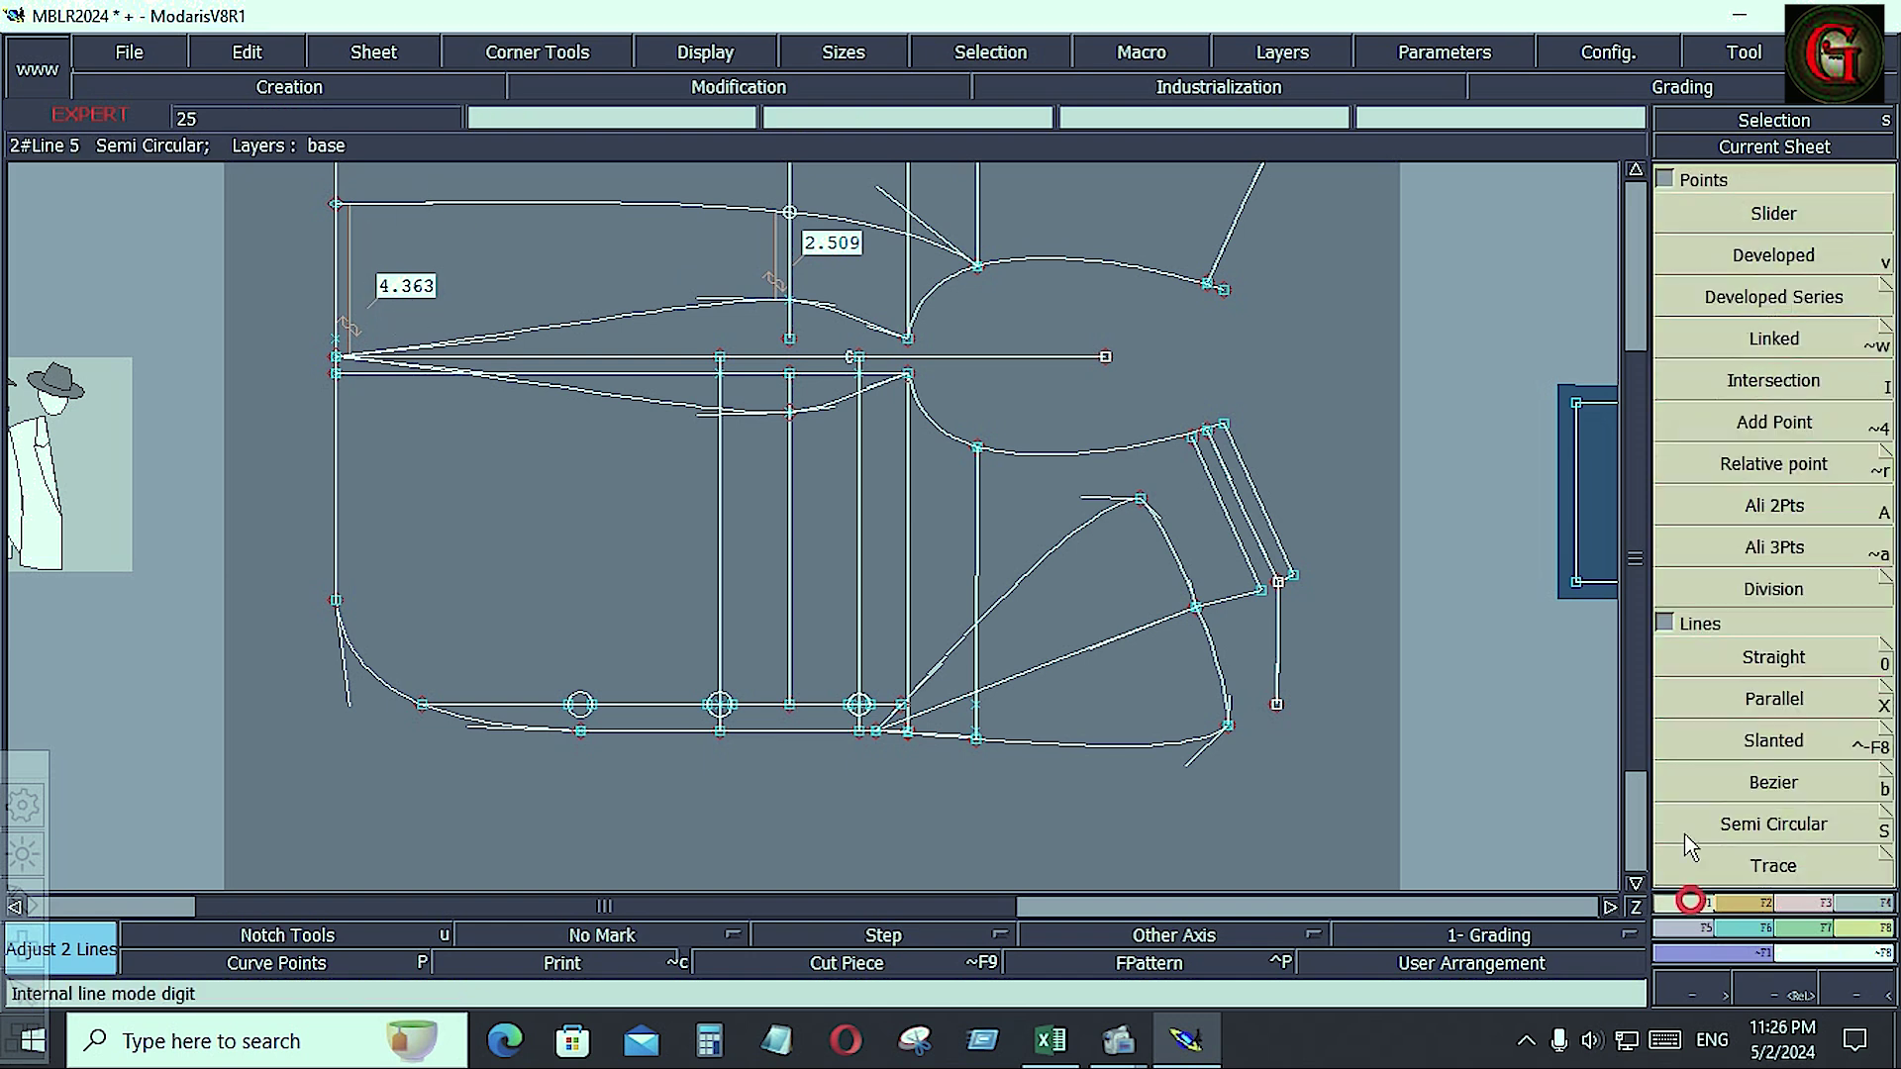
key(v)
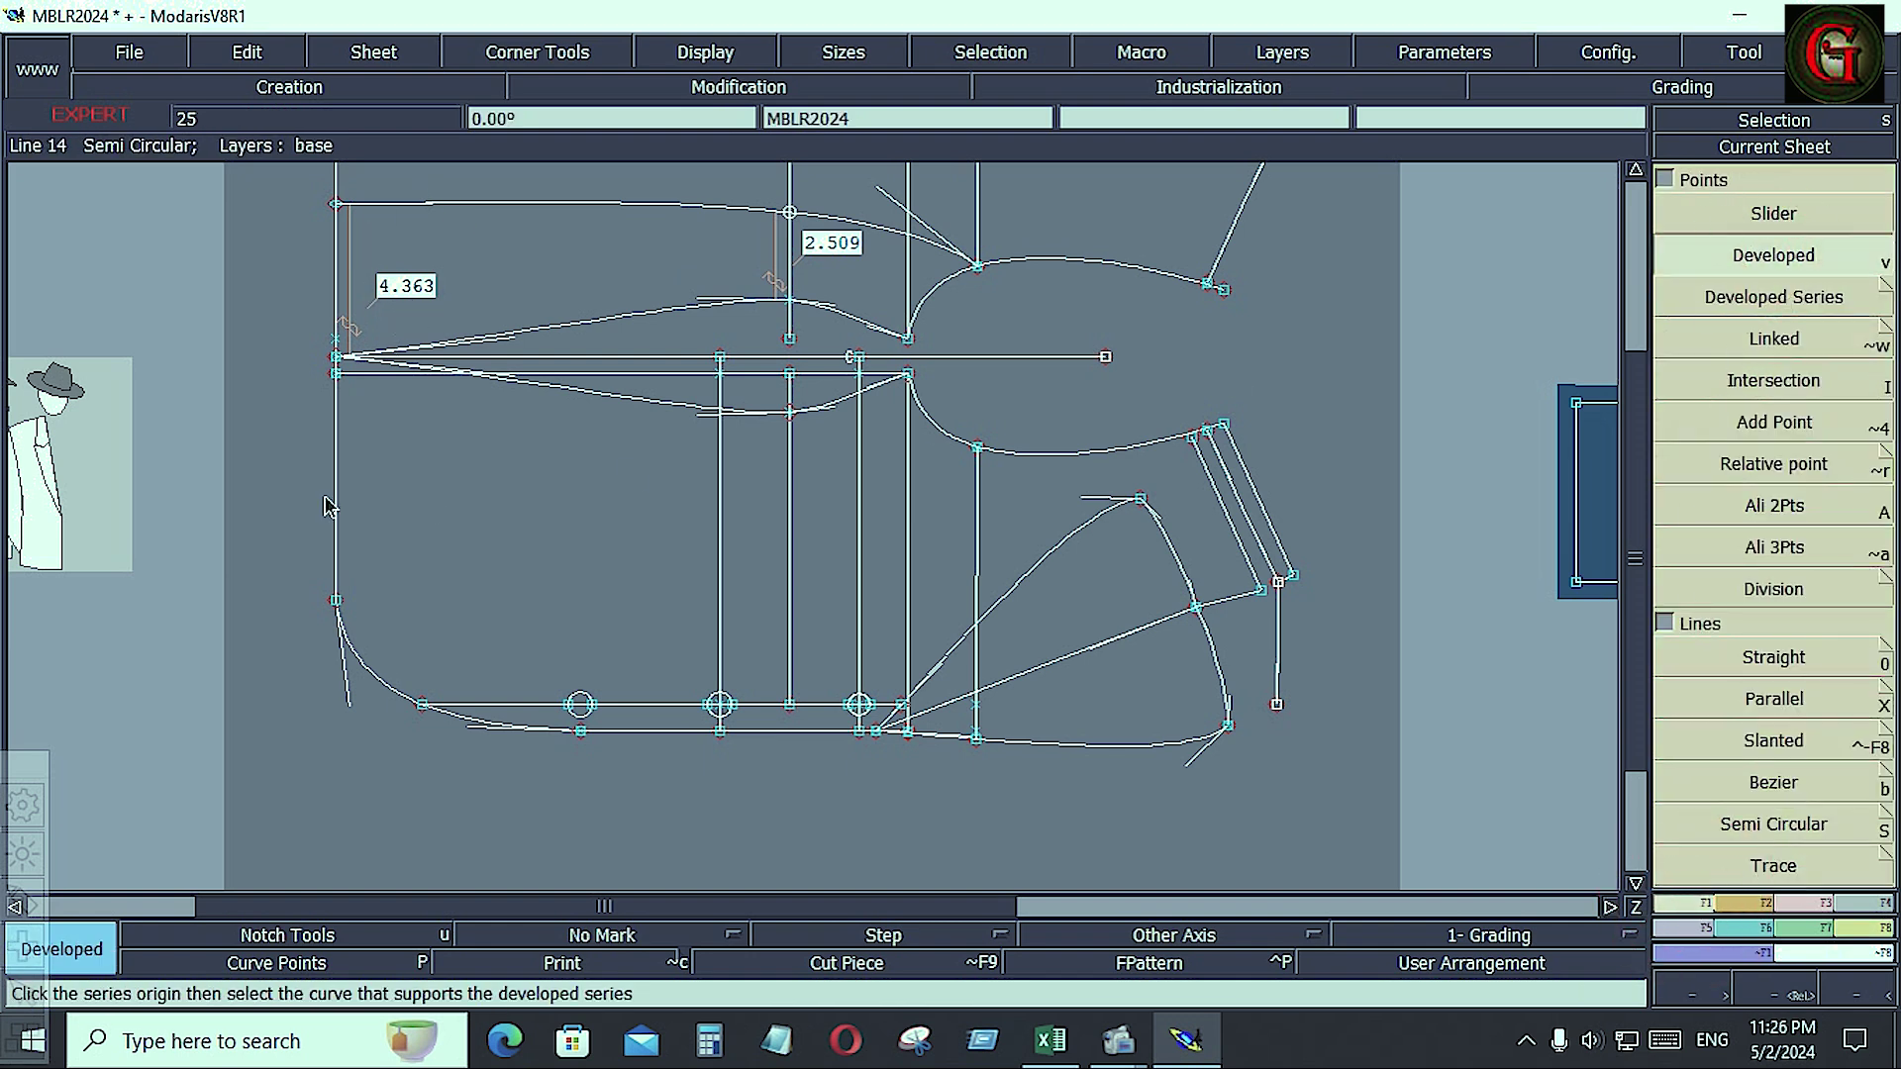
click(337, 358)
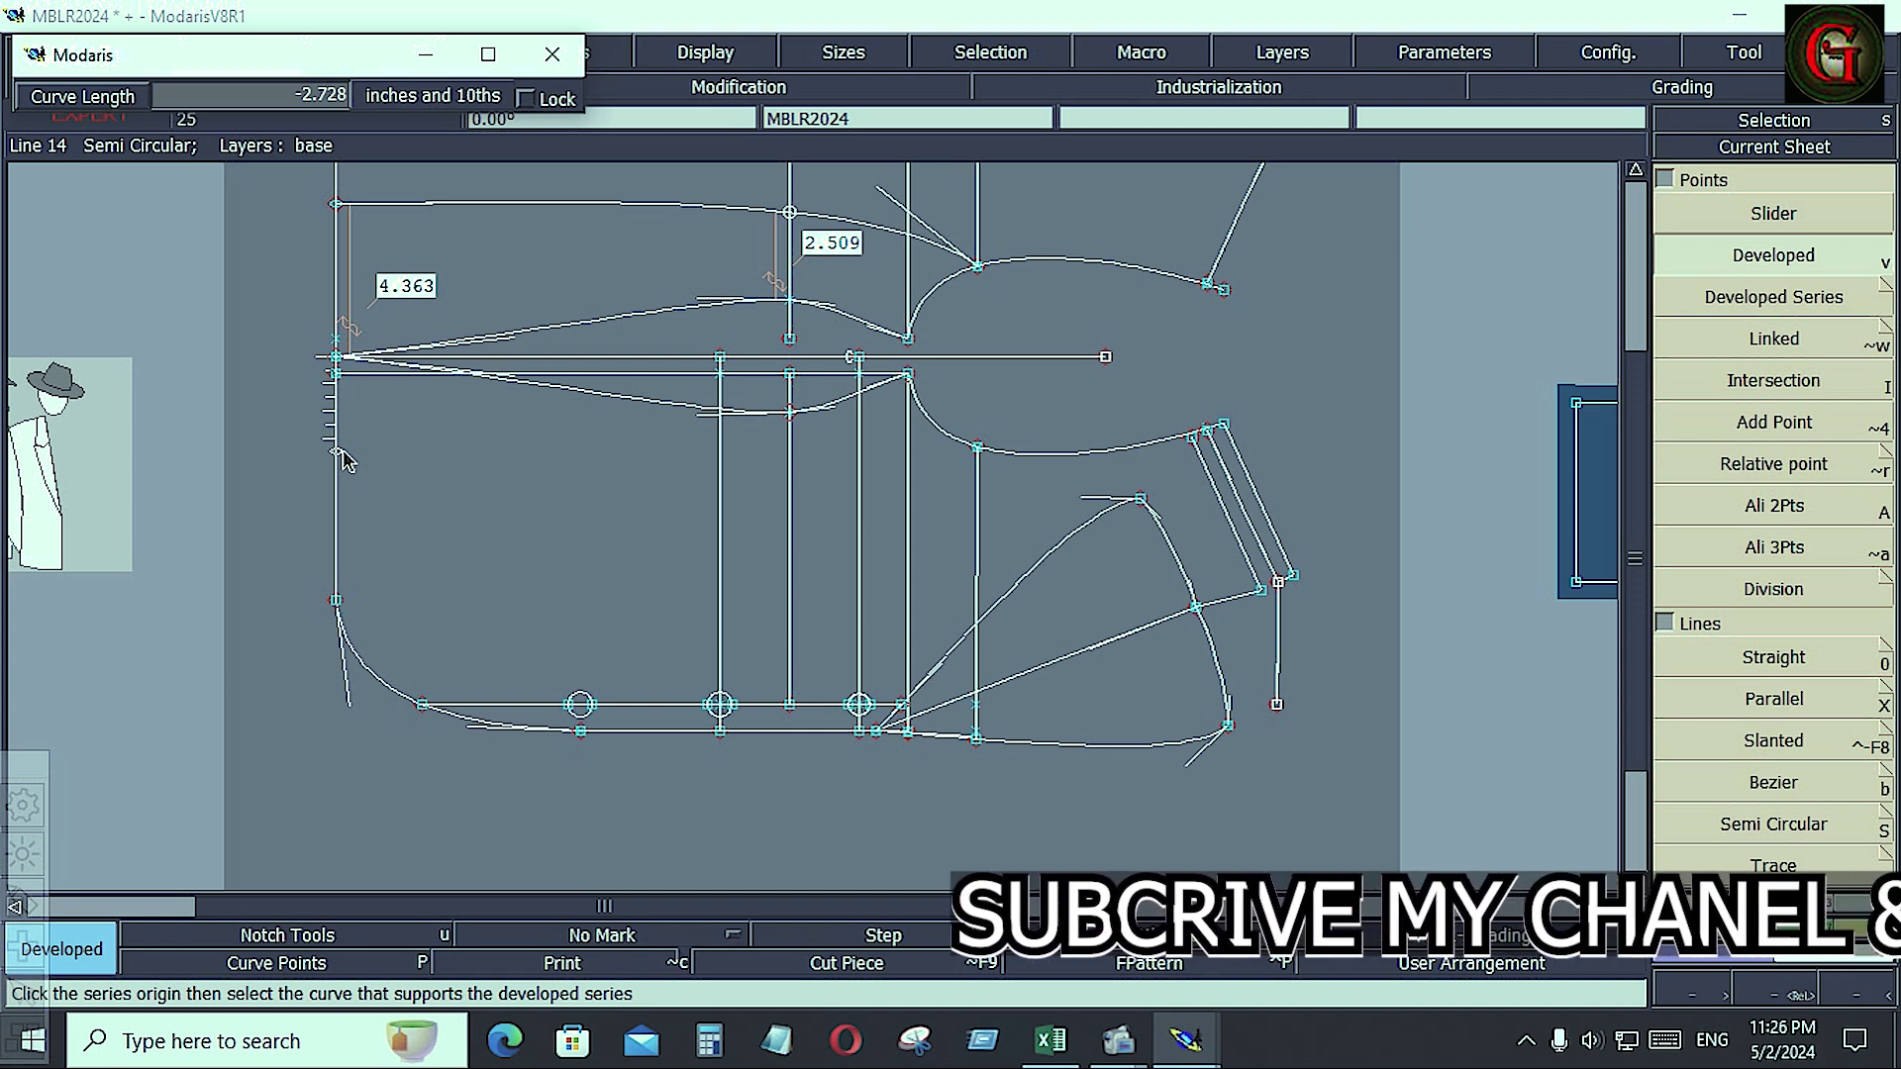
text(3.000)
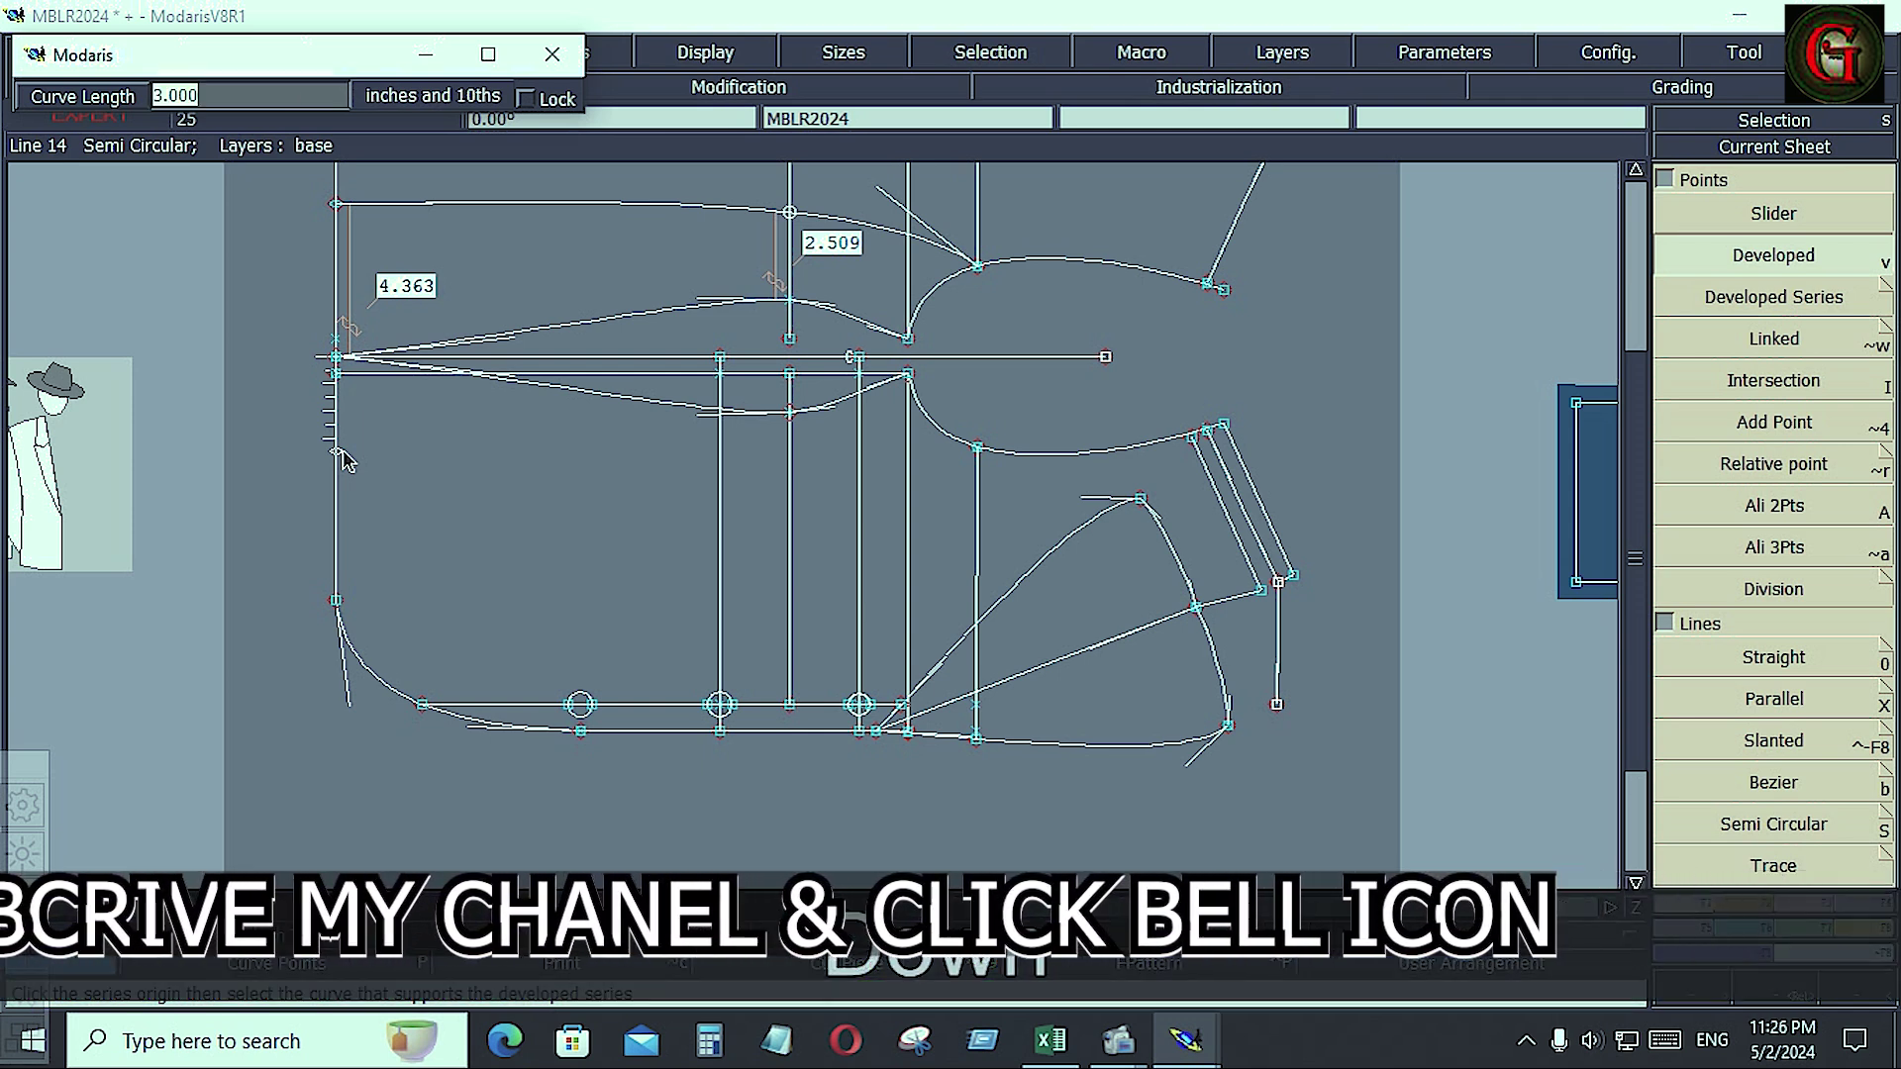
text(-3.5)
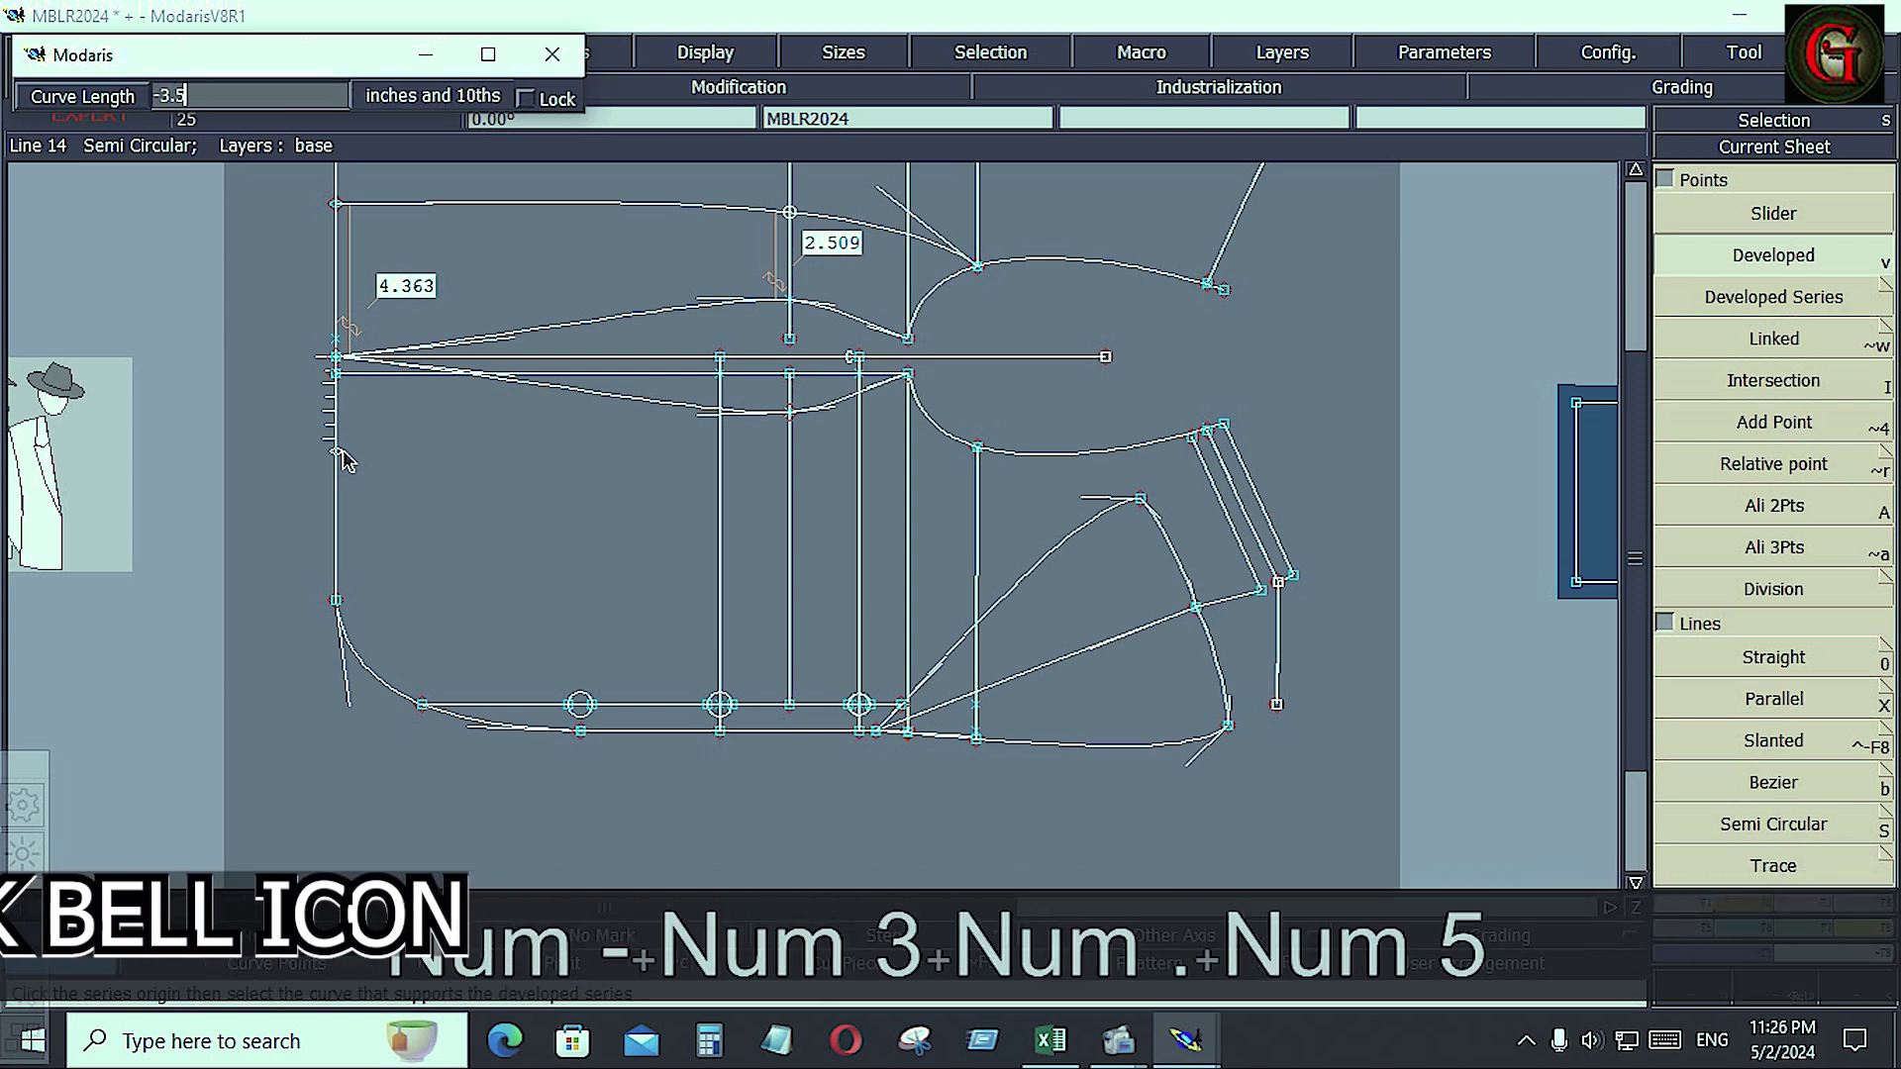
key(Return)
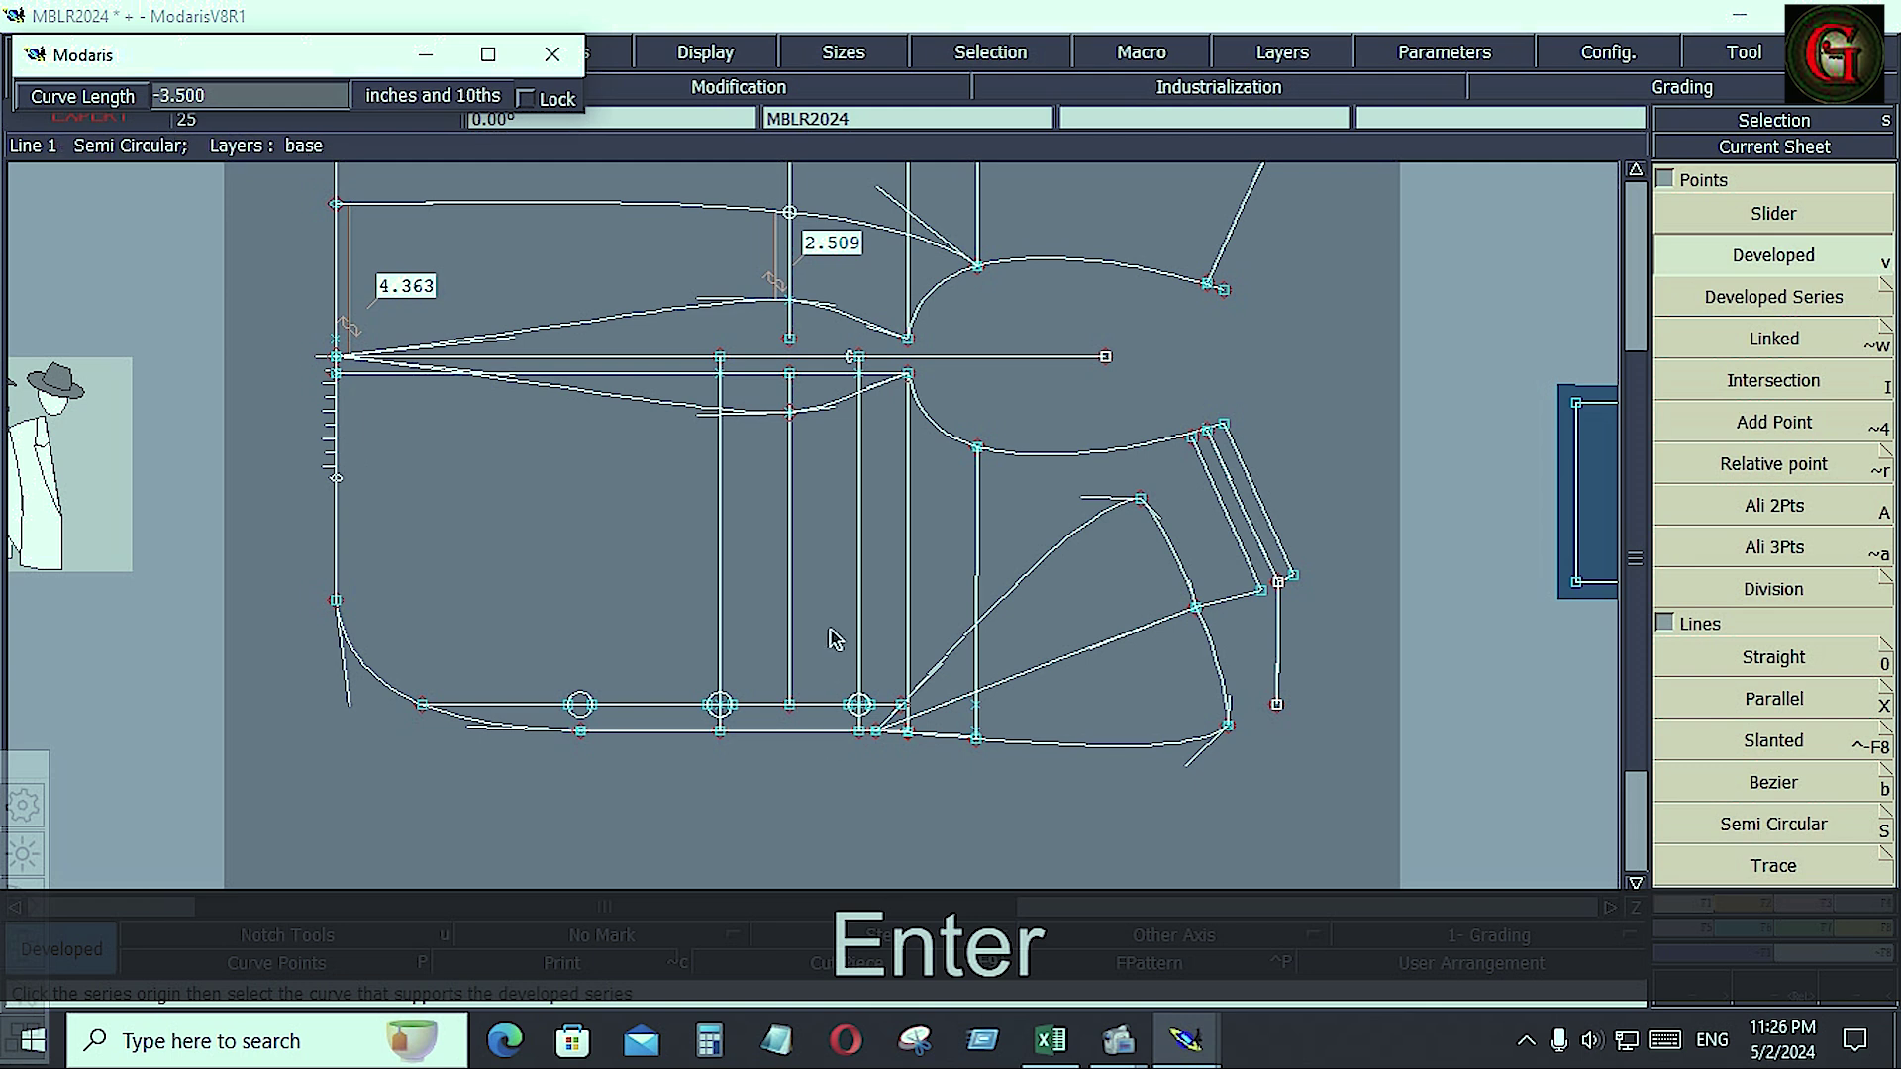
- Place a developed point on the waist line at a curve length of -2.25 inches from the side seam
click(789, 414)
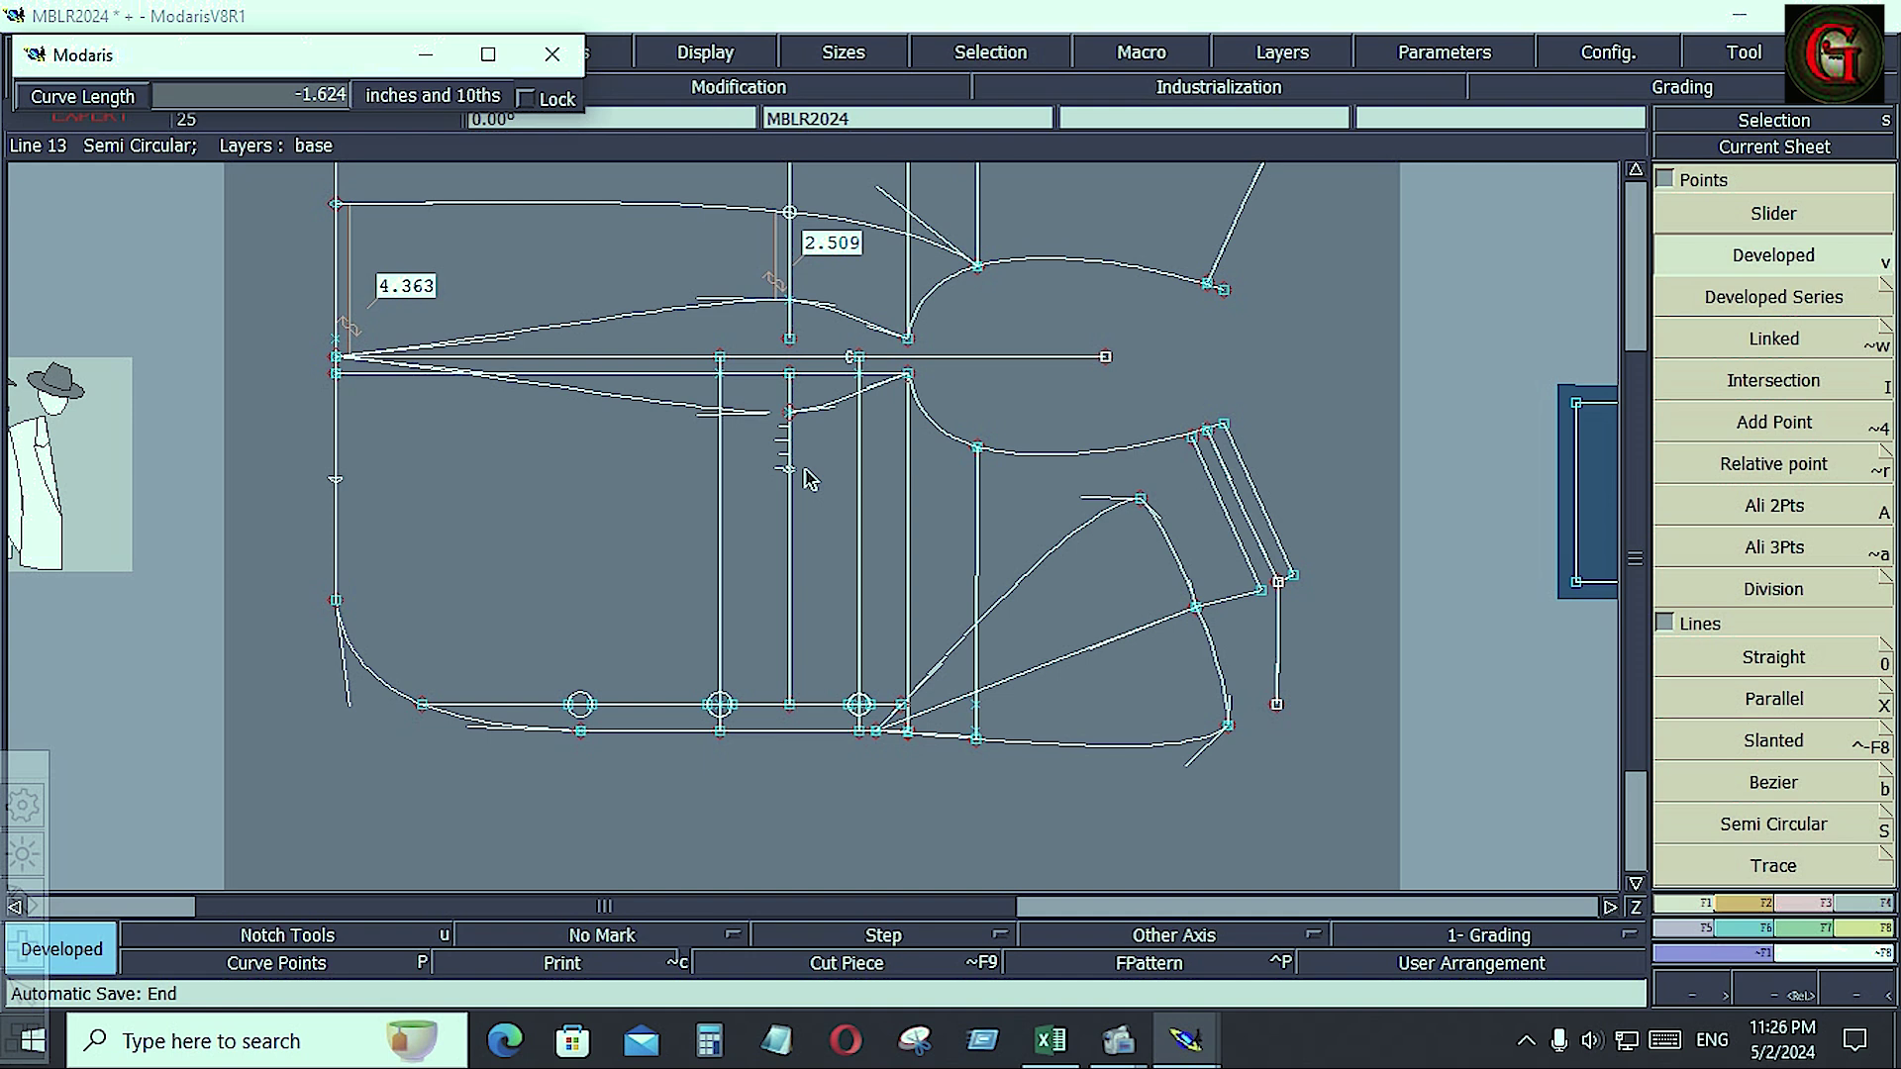
key(Down)
text(2)
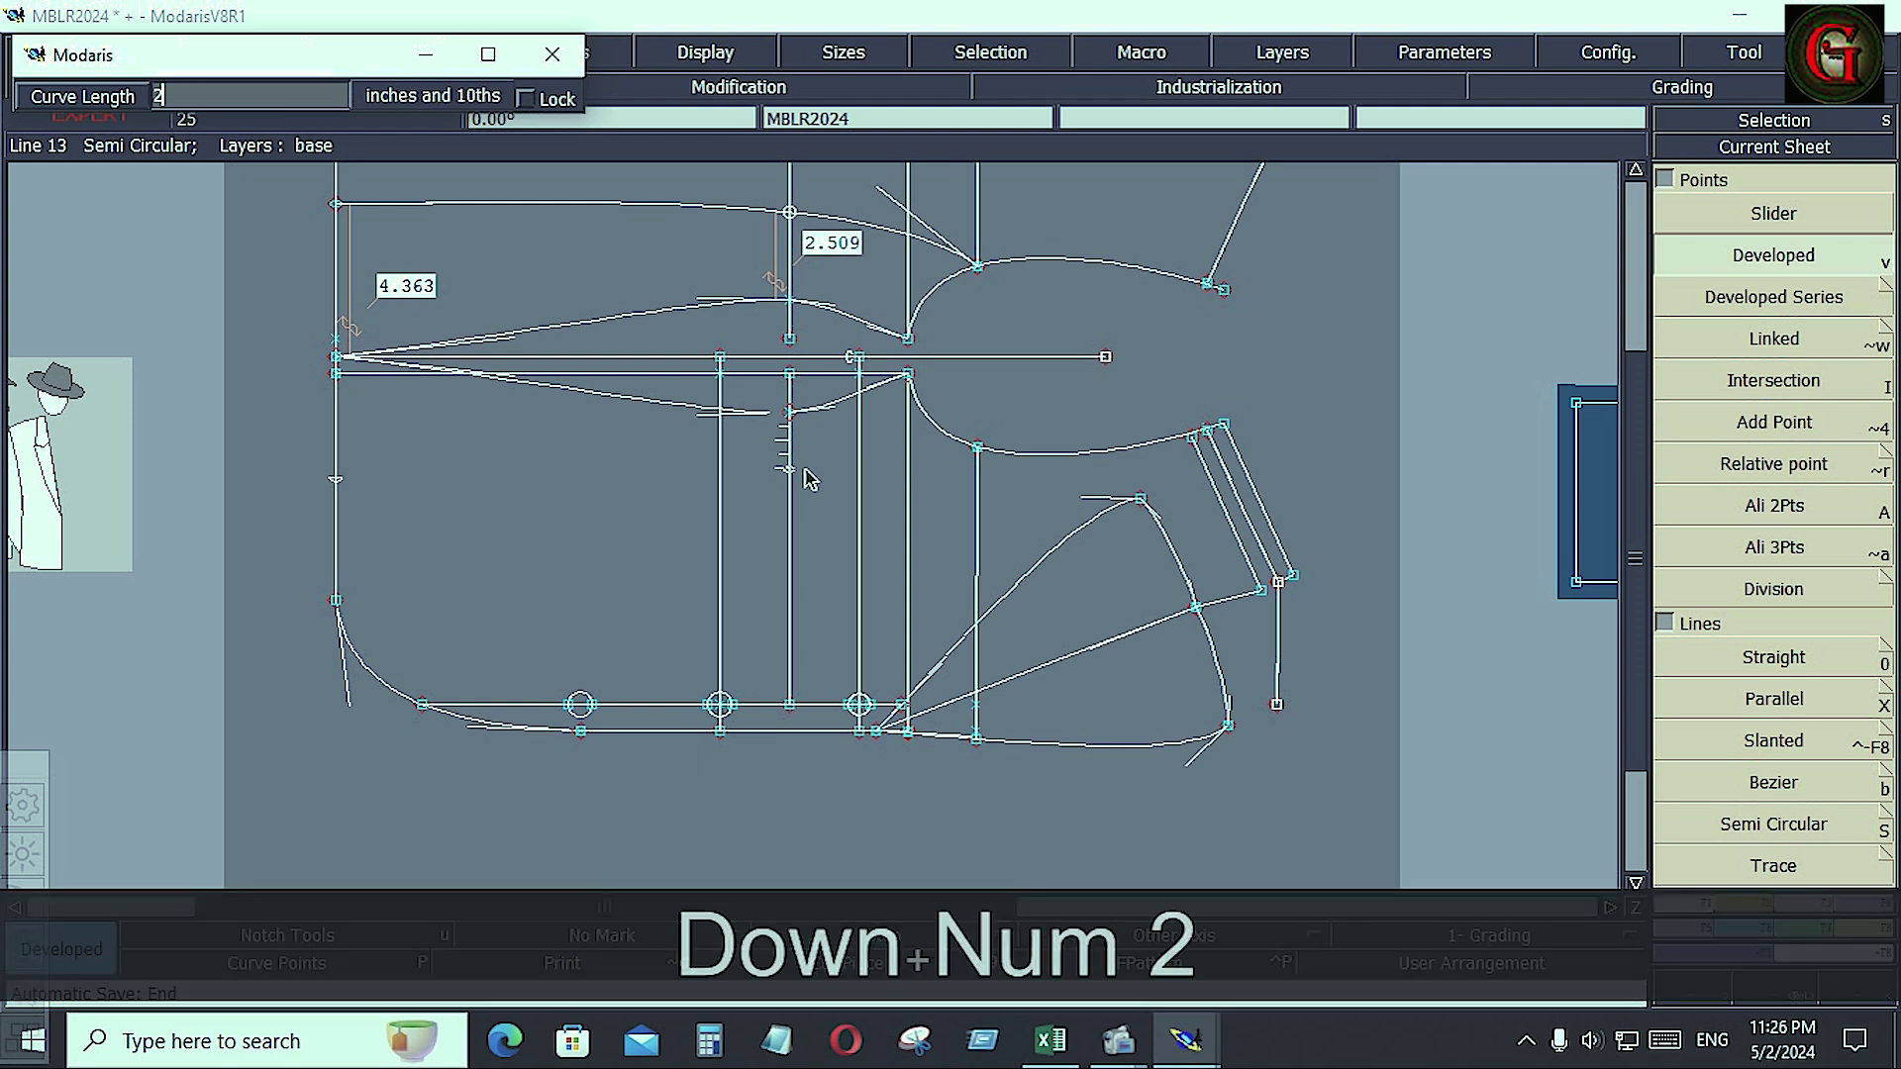
text(.25)
key(Return)
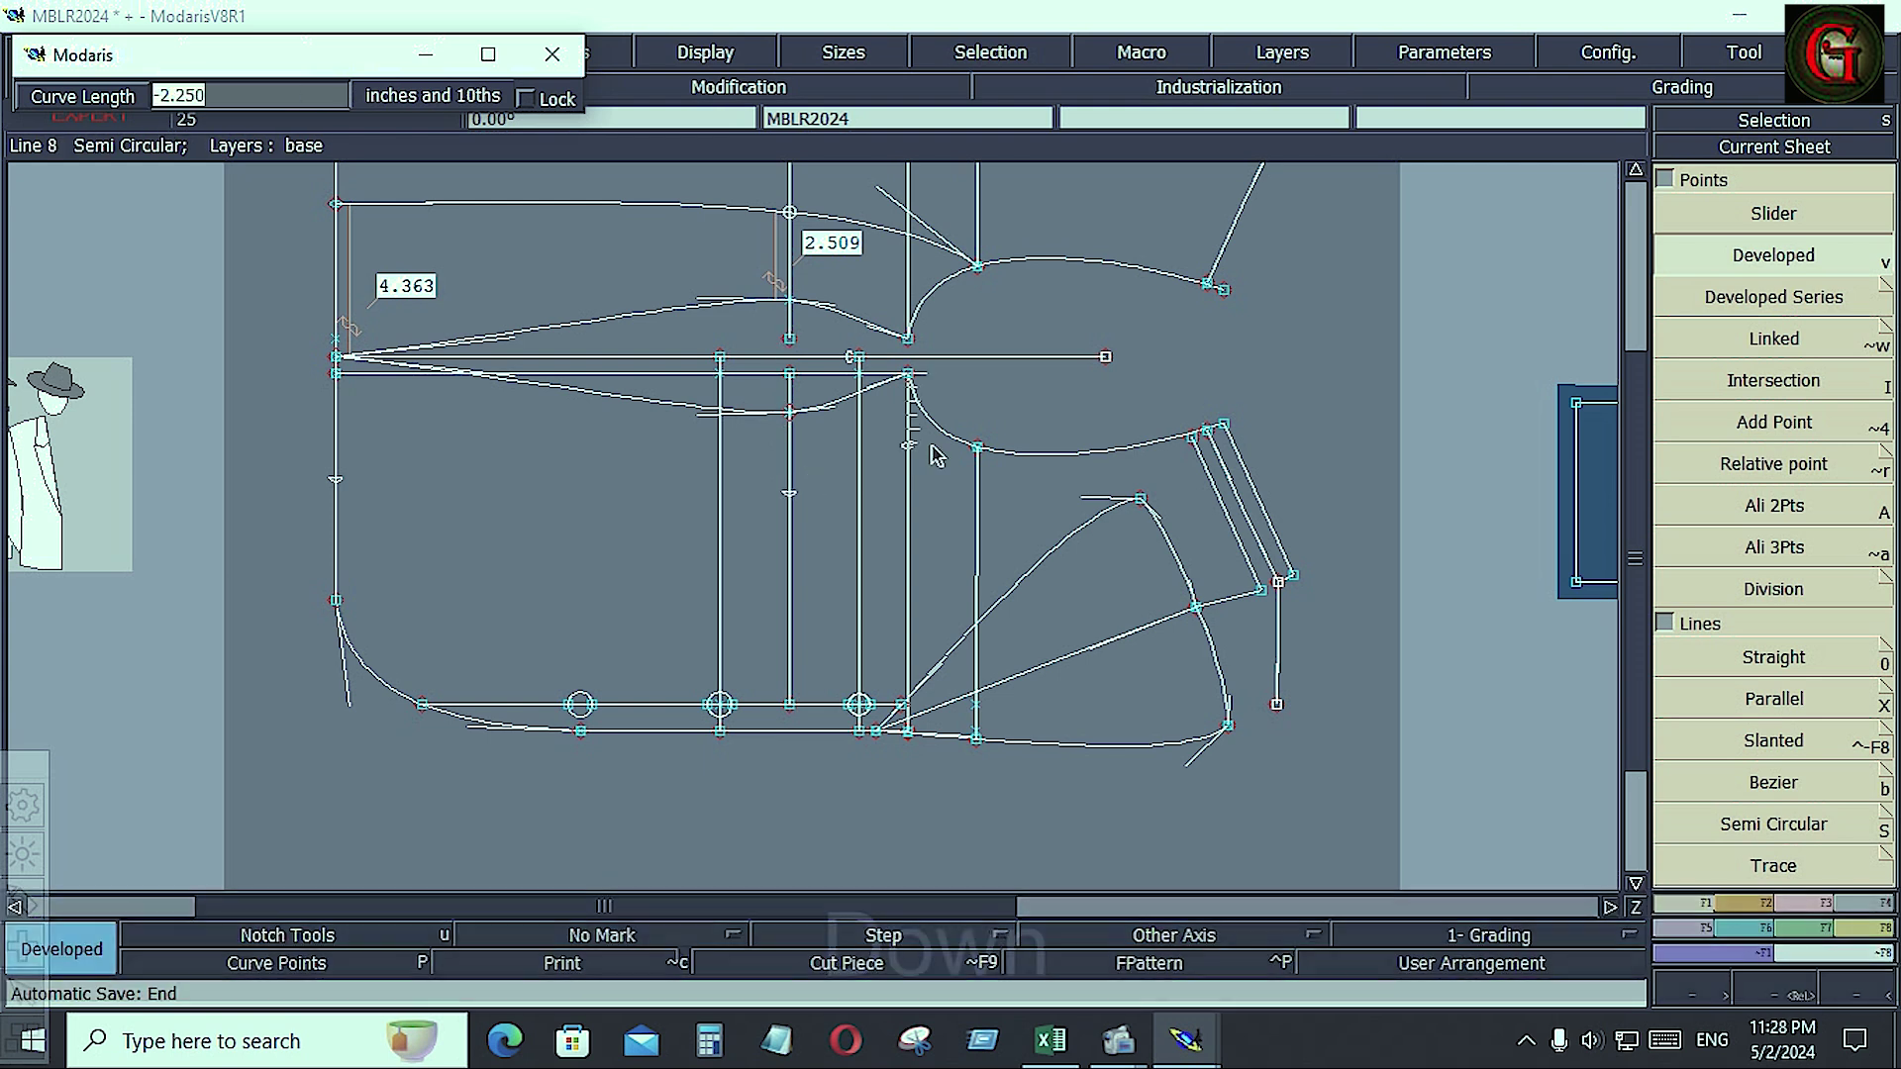
- Place a developed point on the chest line at a curve length of 2 inches from the underarm point
key(Down)
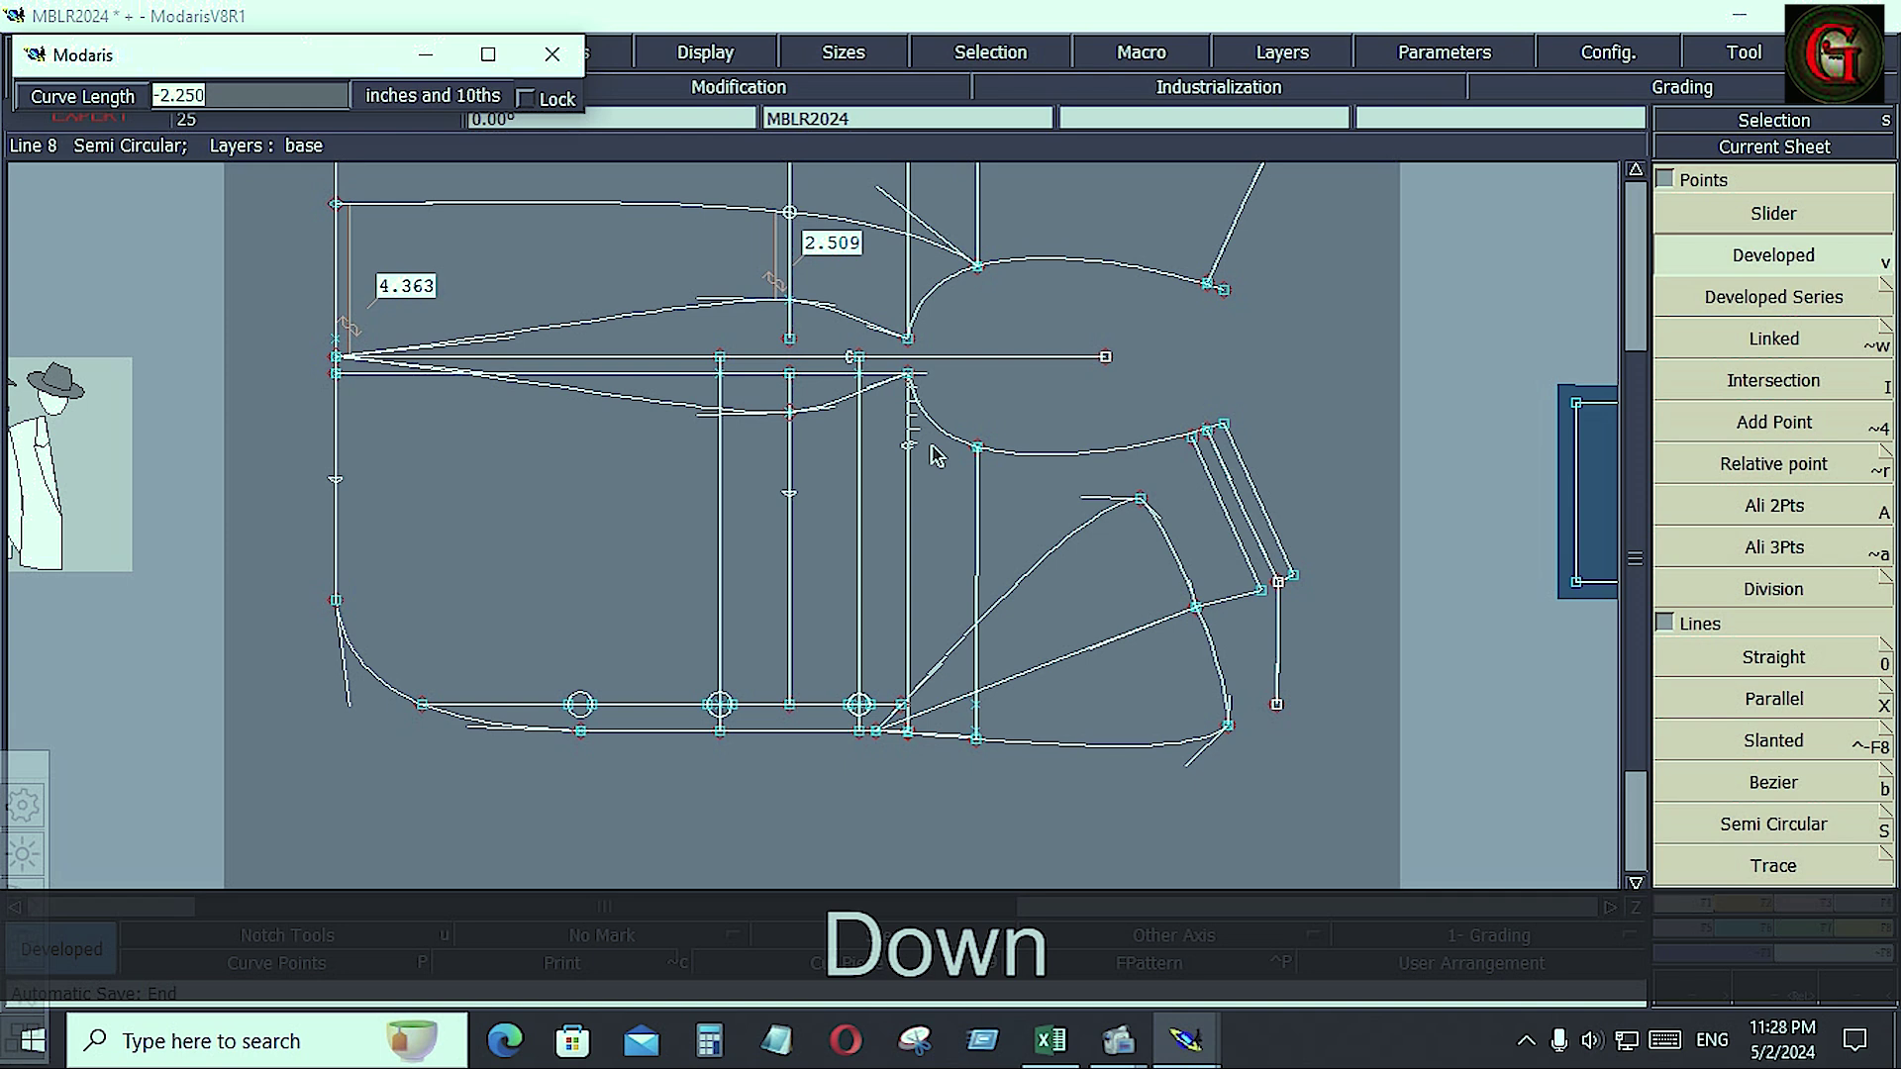
text(2)
key(Return)
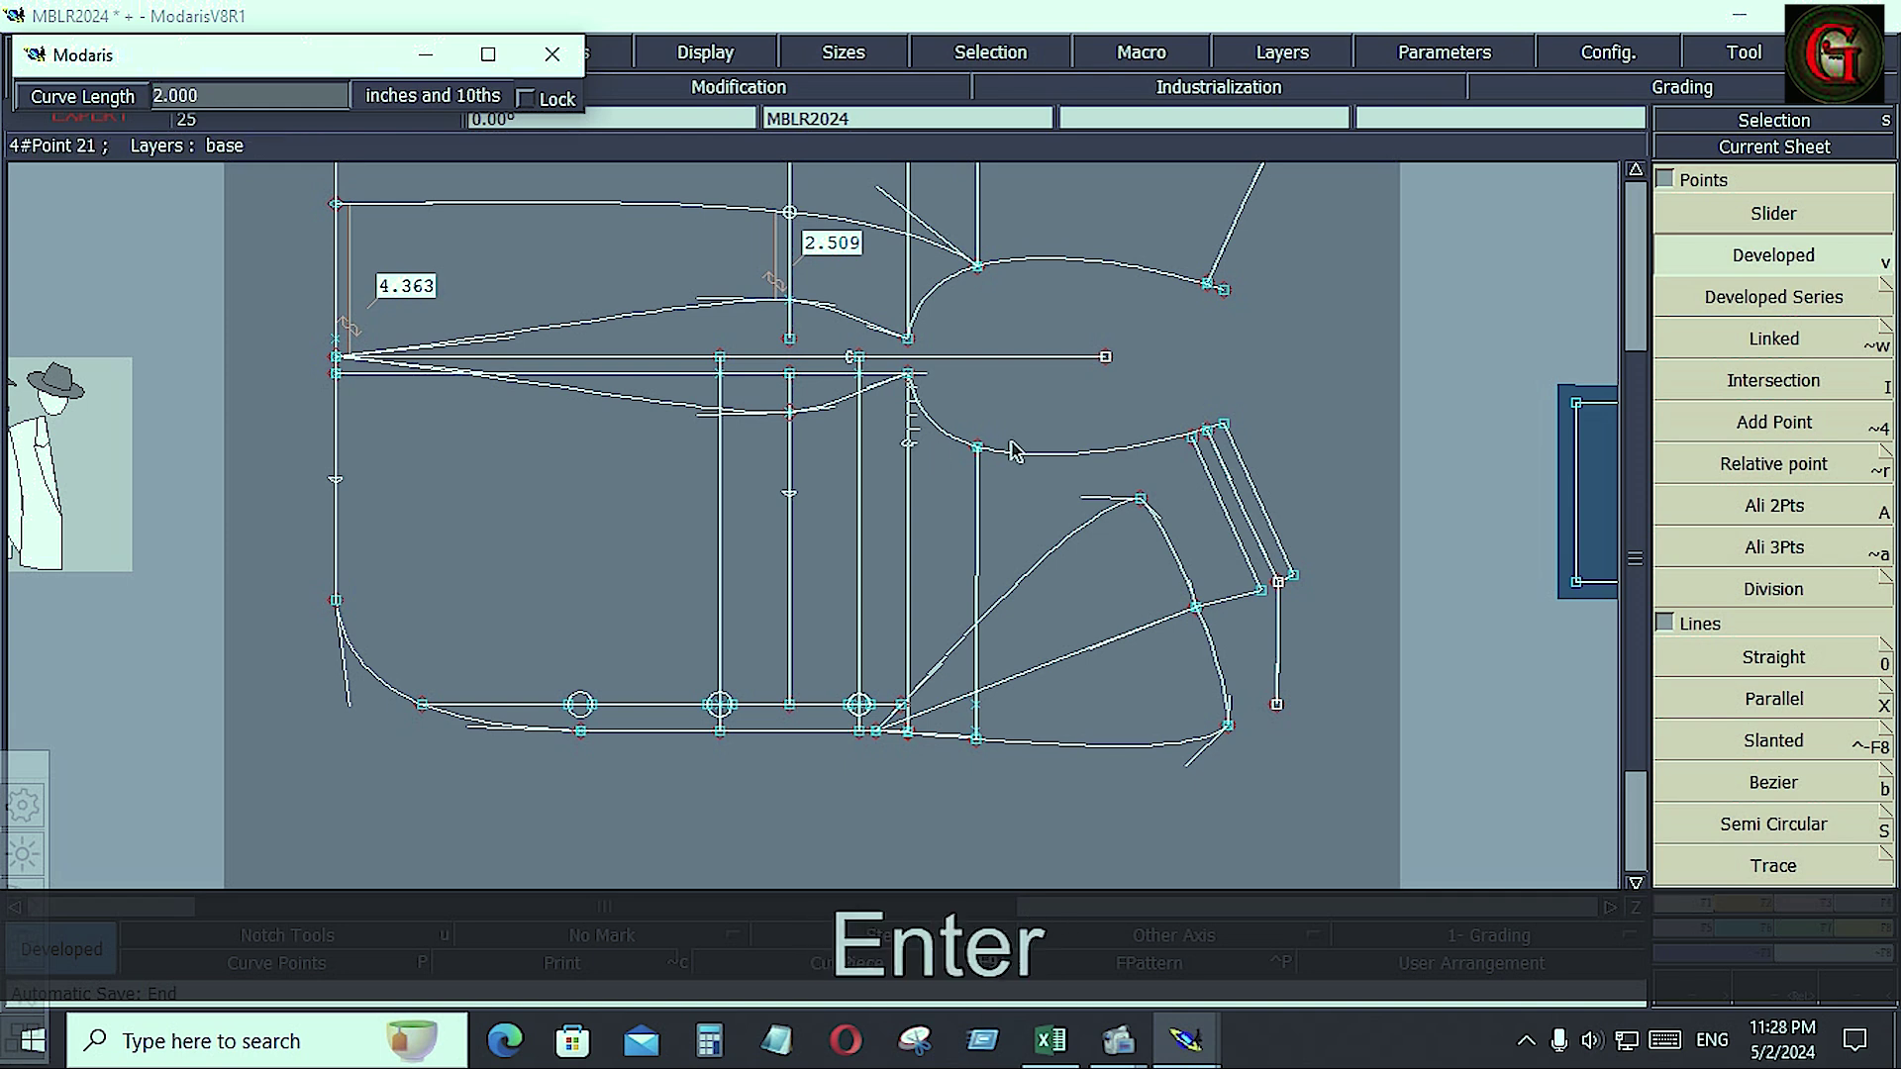
click(1817, 903)
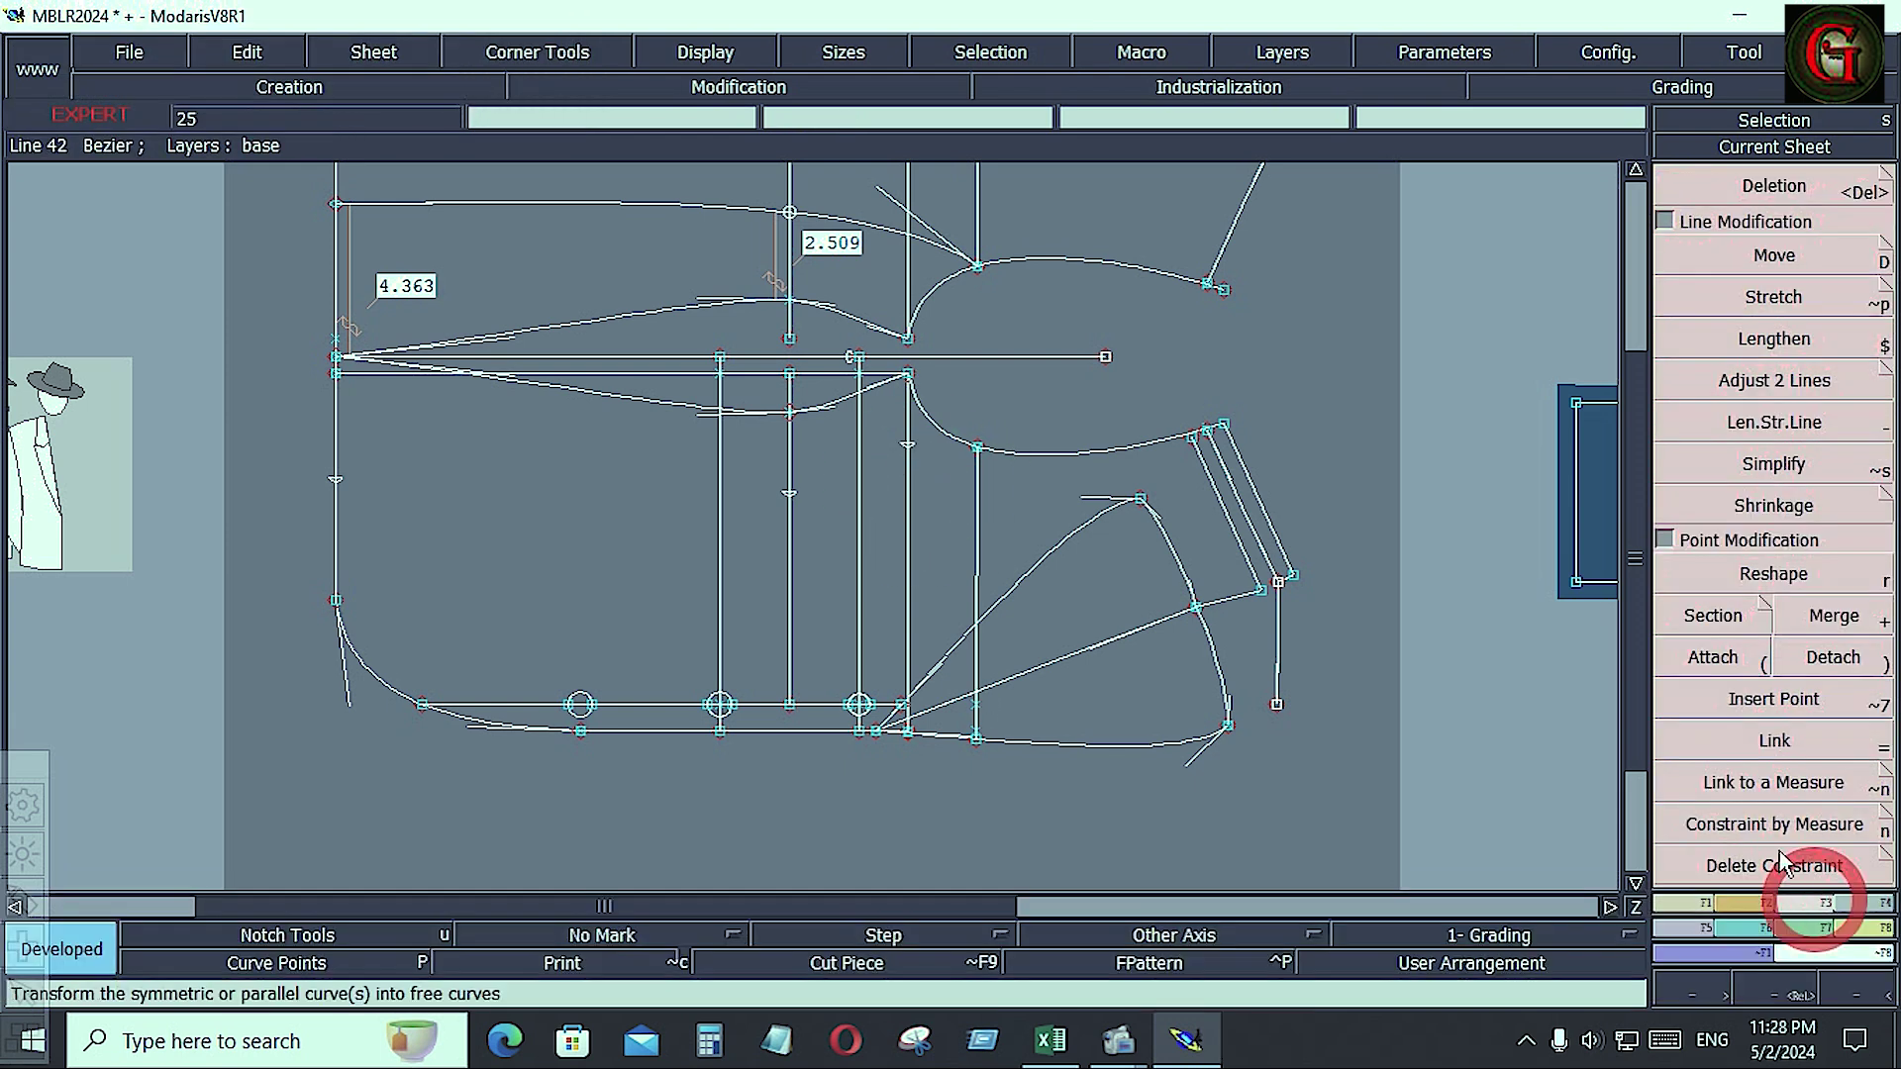
- Insert the developed points into the chest line and the waist line with Insert Point
click(1773, 700)
click(908, 451)
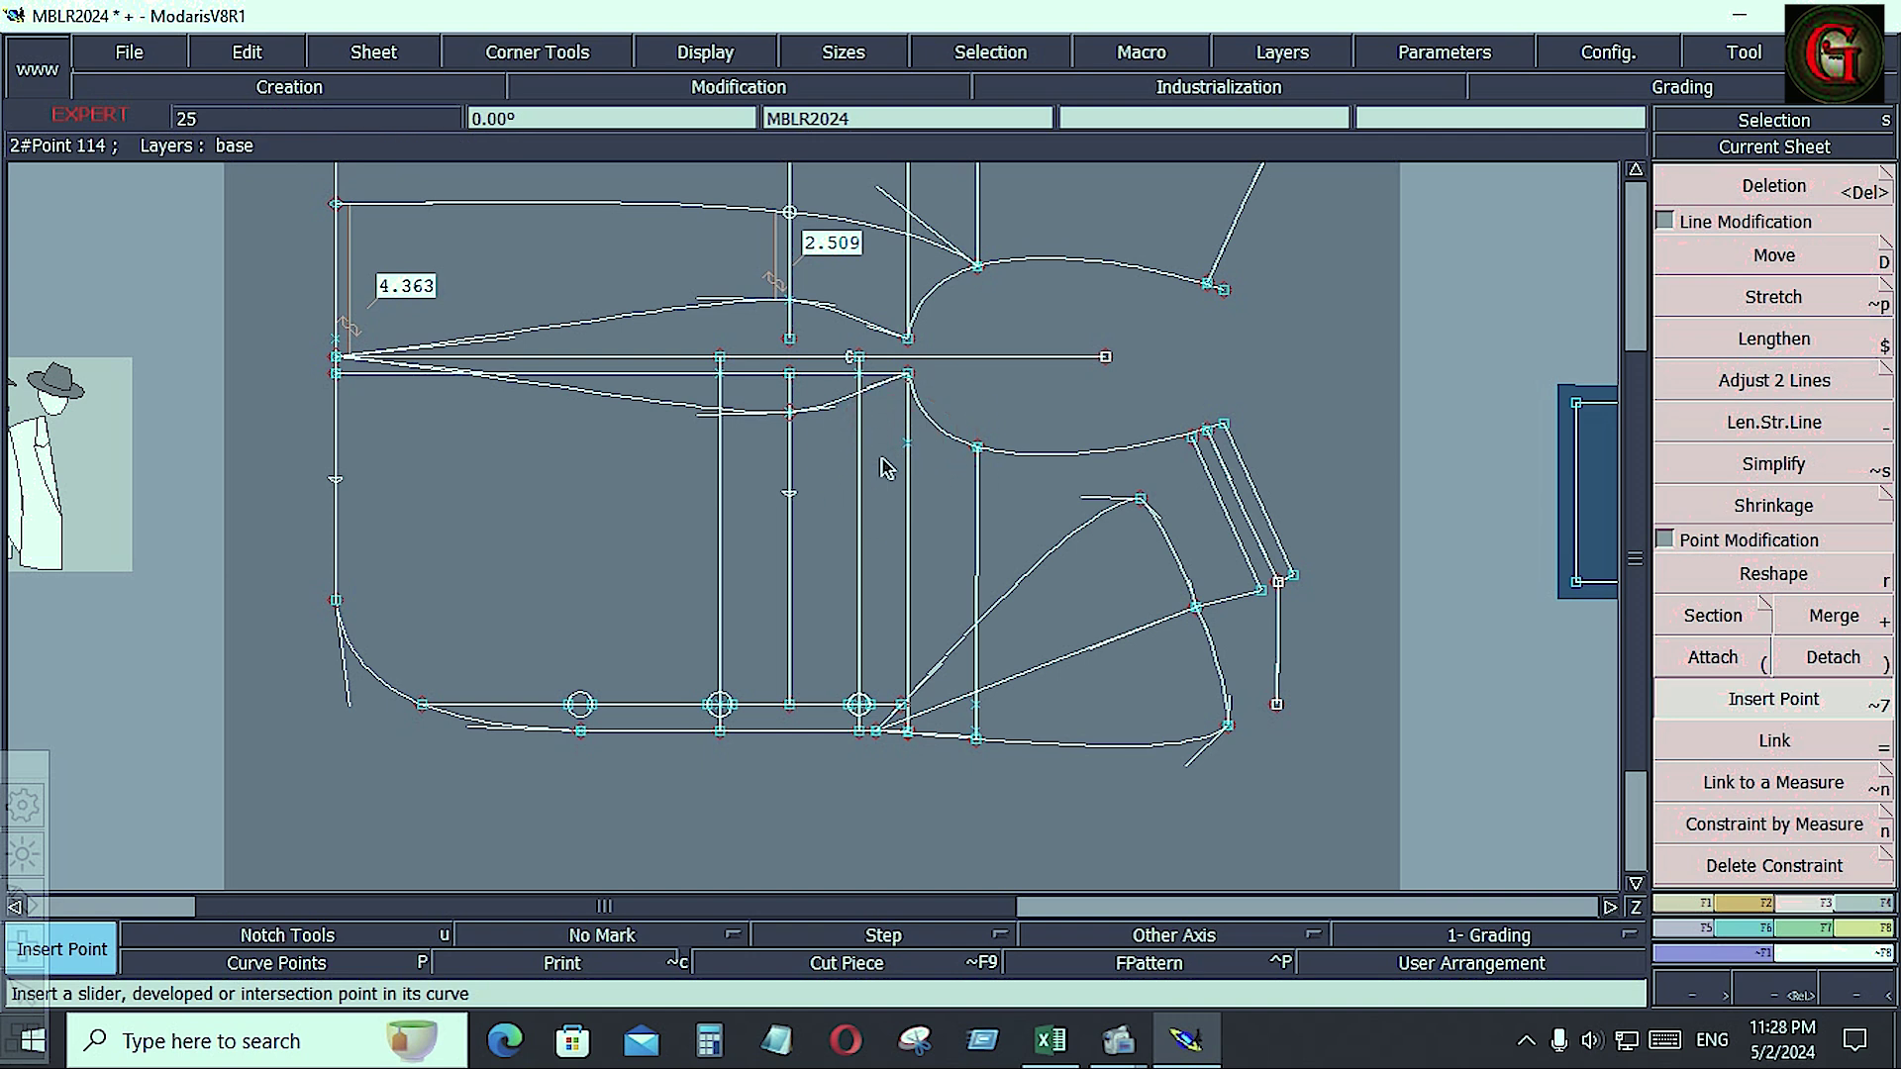
click(789, 493)
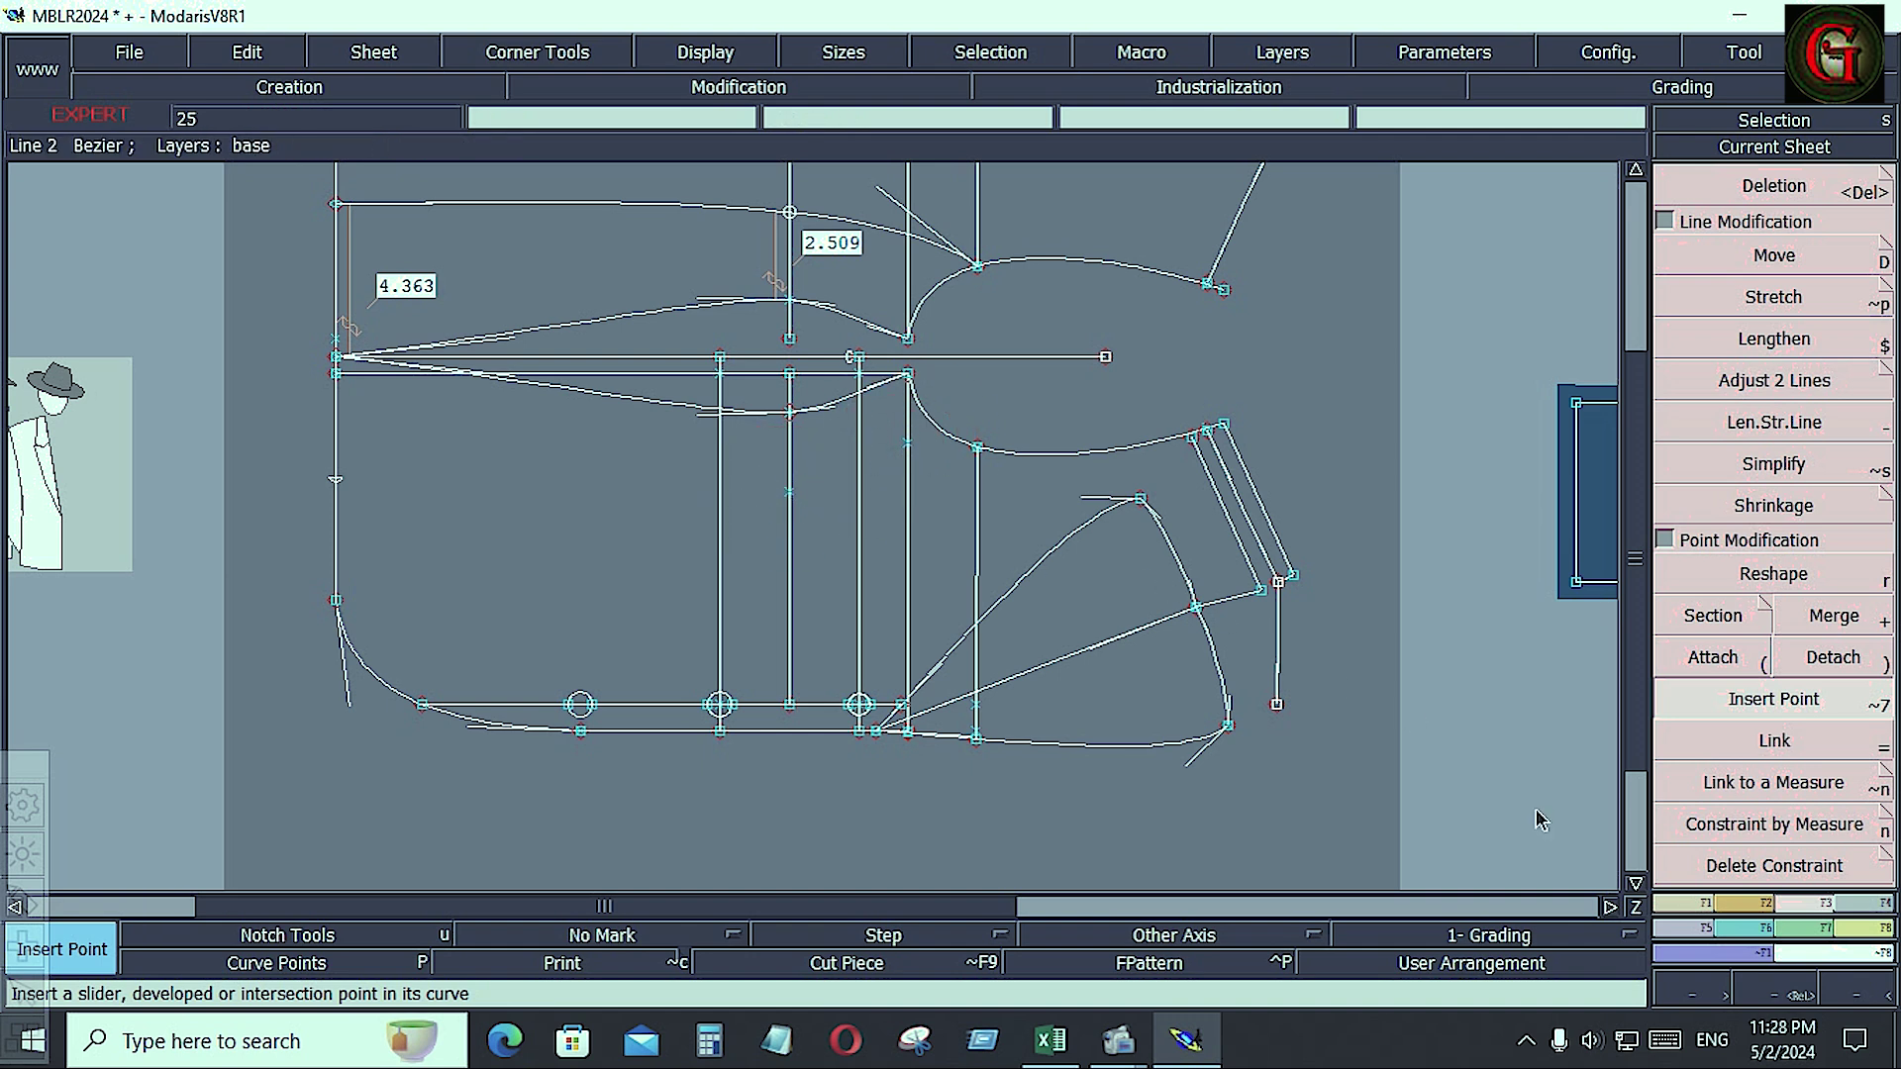
- Draw a Bezier panel line from the hem's developed point through the waist point to the chest point
click(1693, 903)
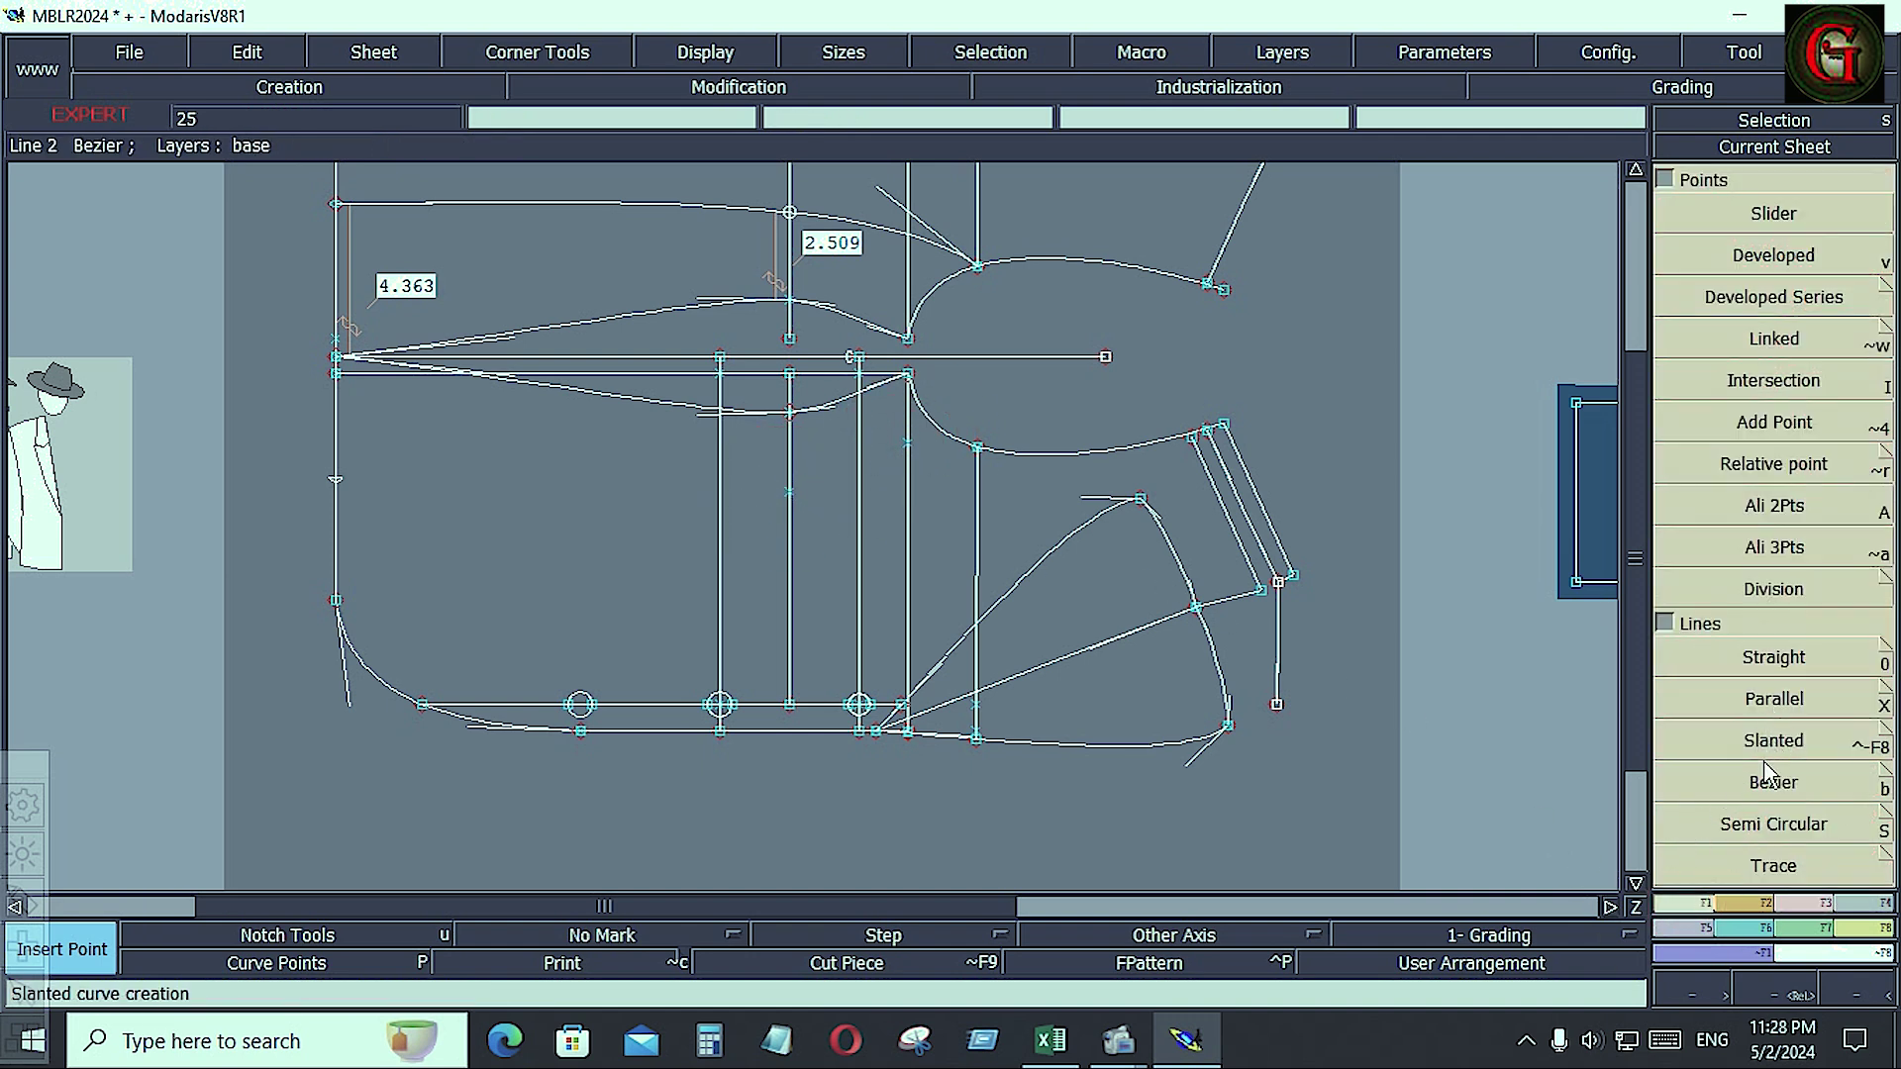
click(1771, 781)
click(336, 482)
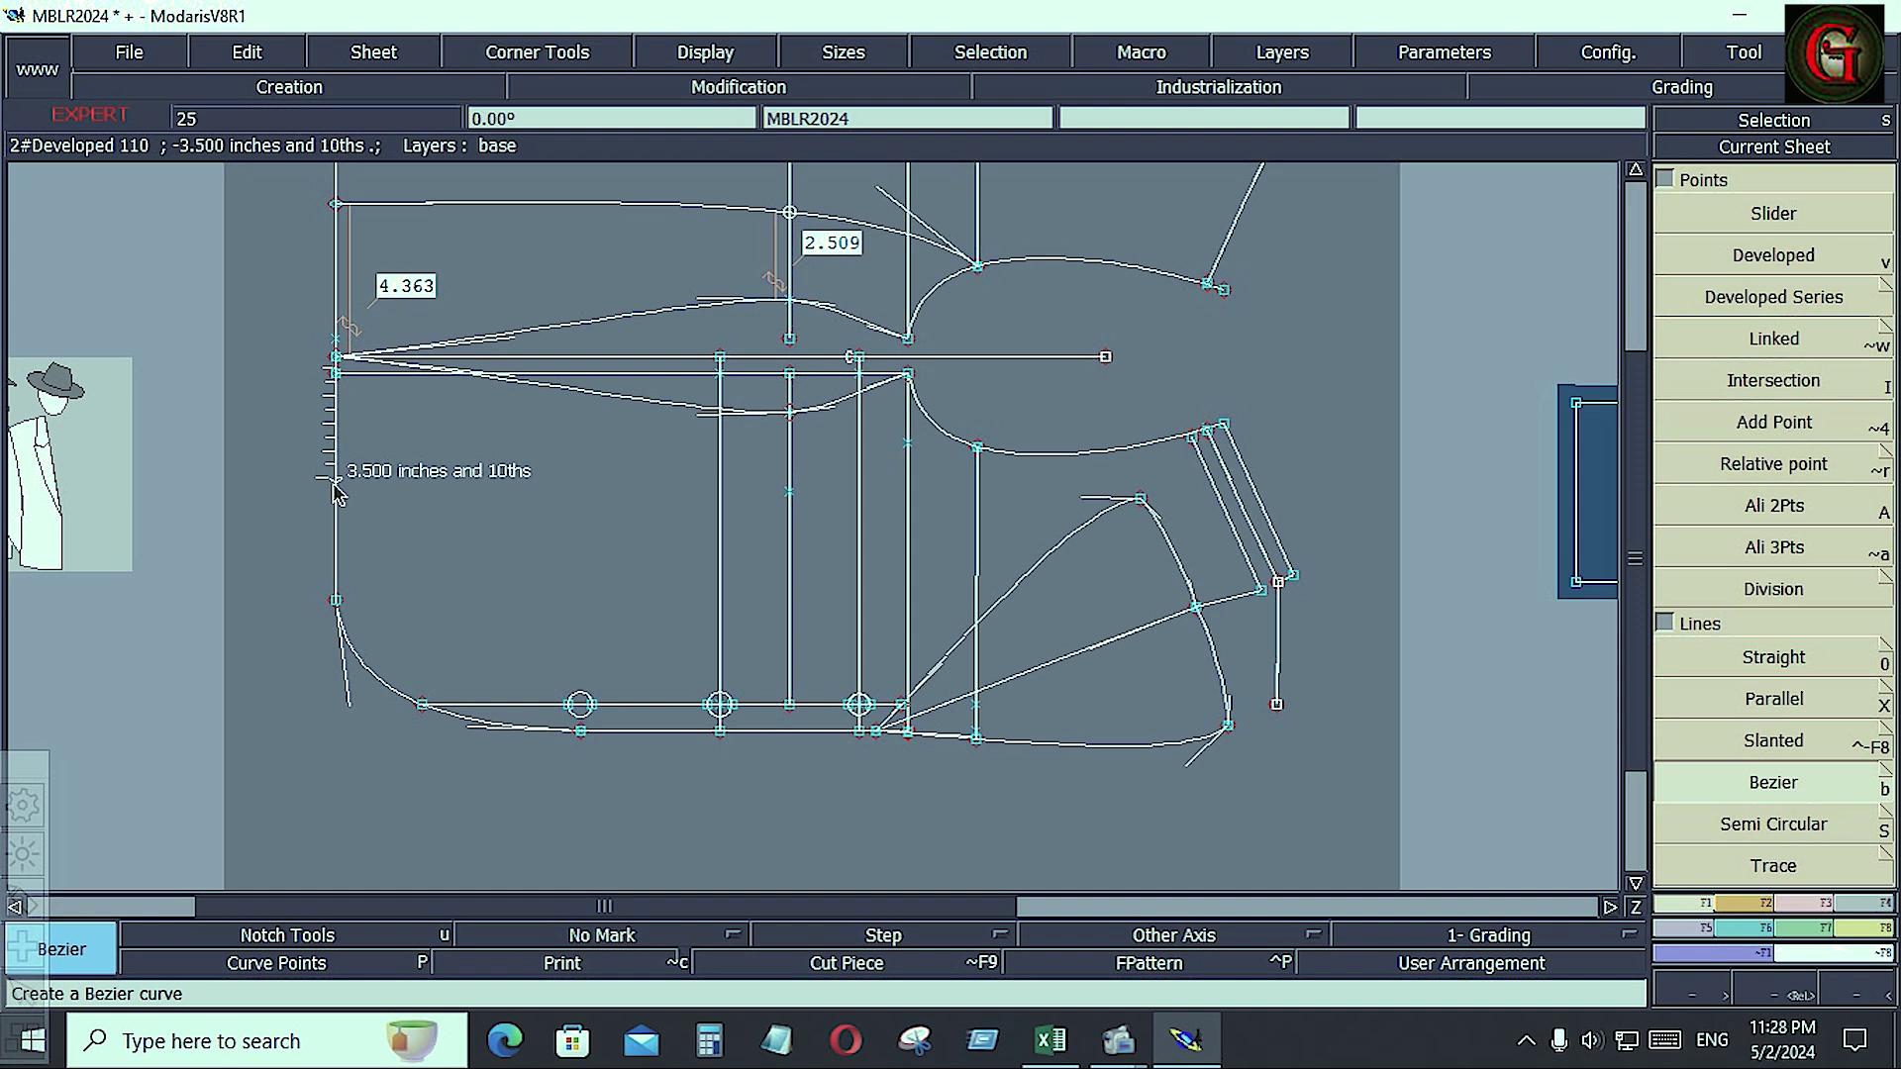
click(787, 489)
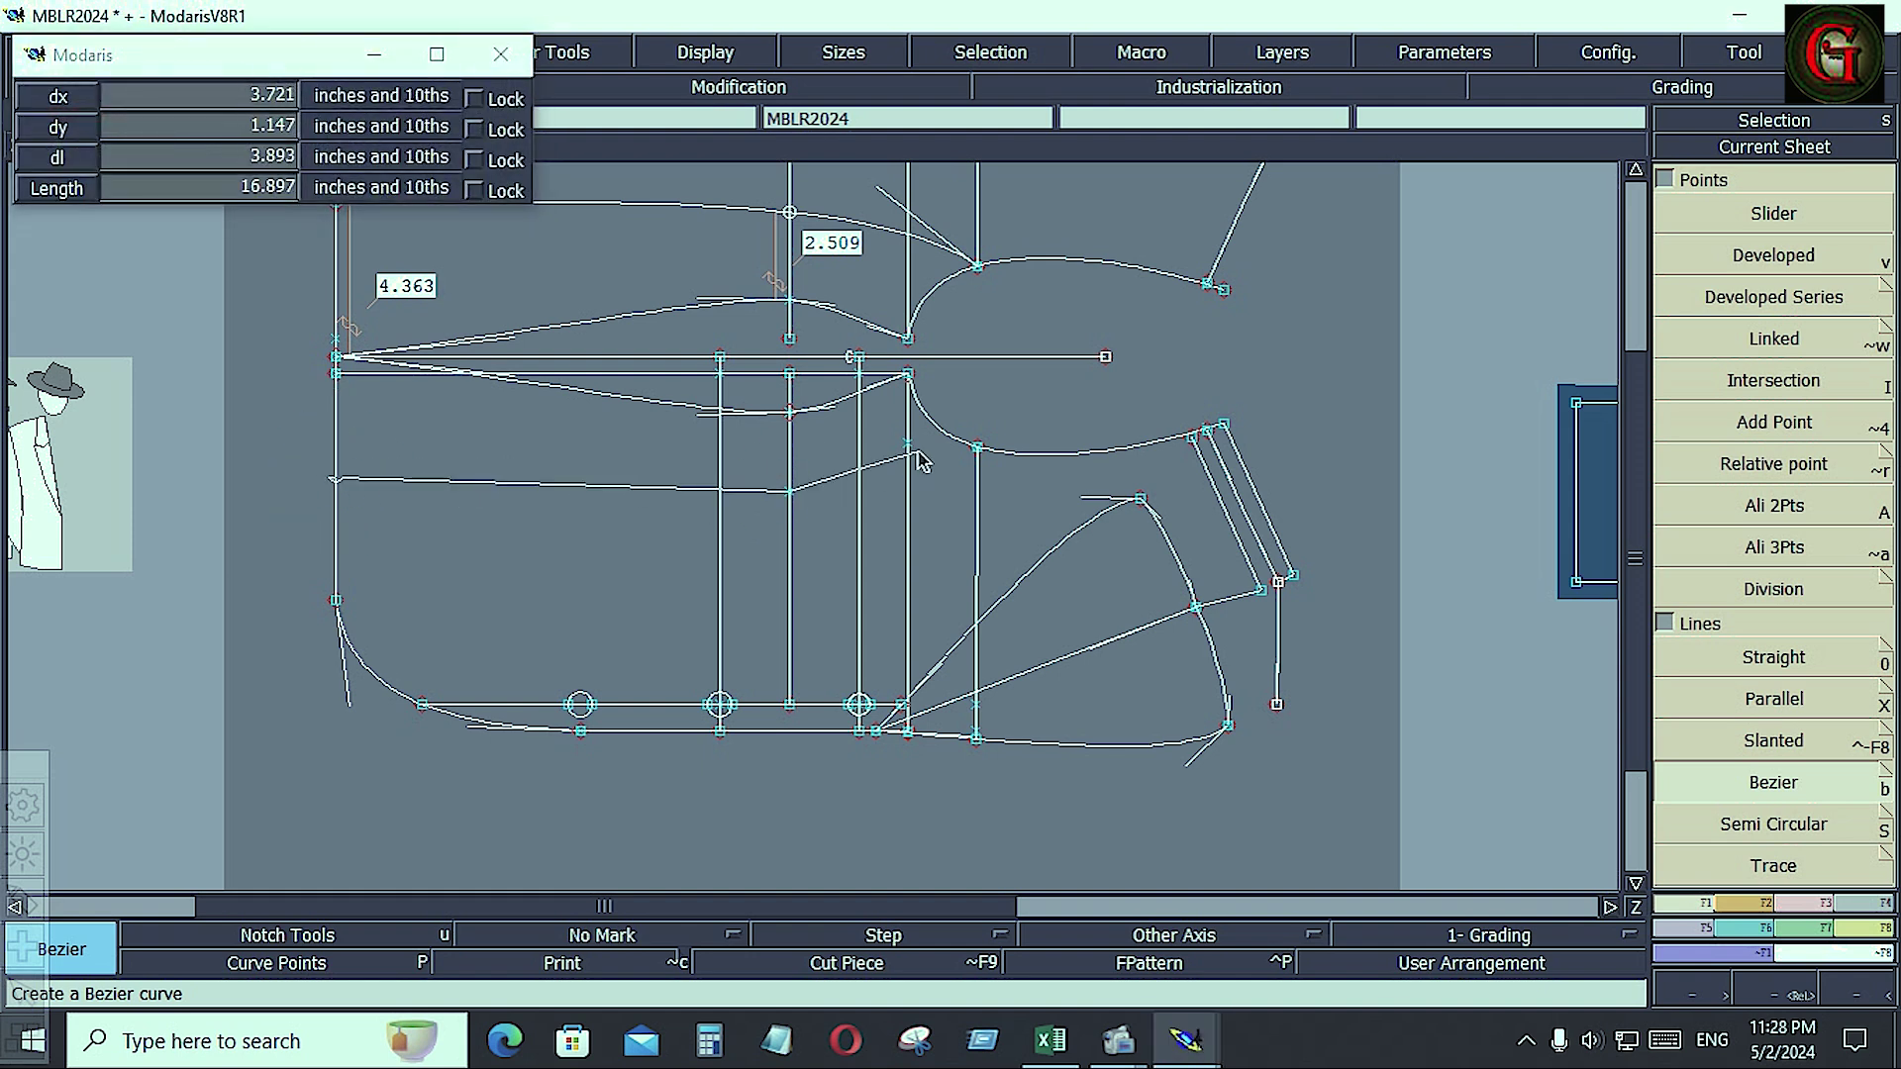
click(907, 443)
- Extend the new panel line from the chest line to the armhole curve with Adjust 2 Lines
click(1800, 901)
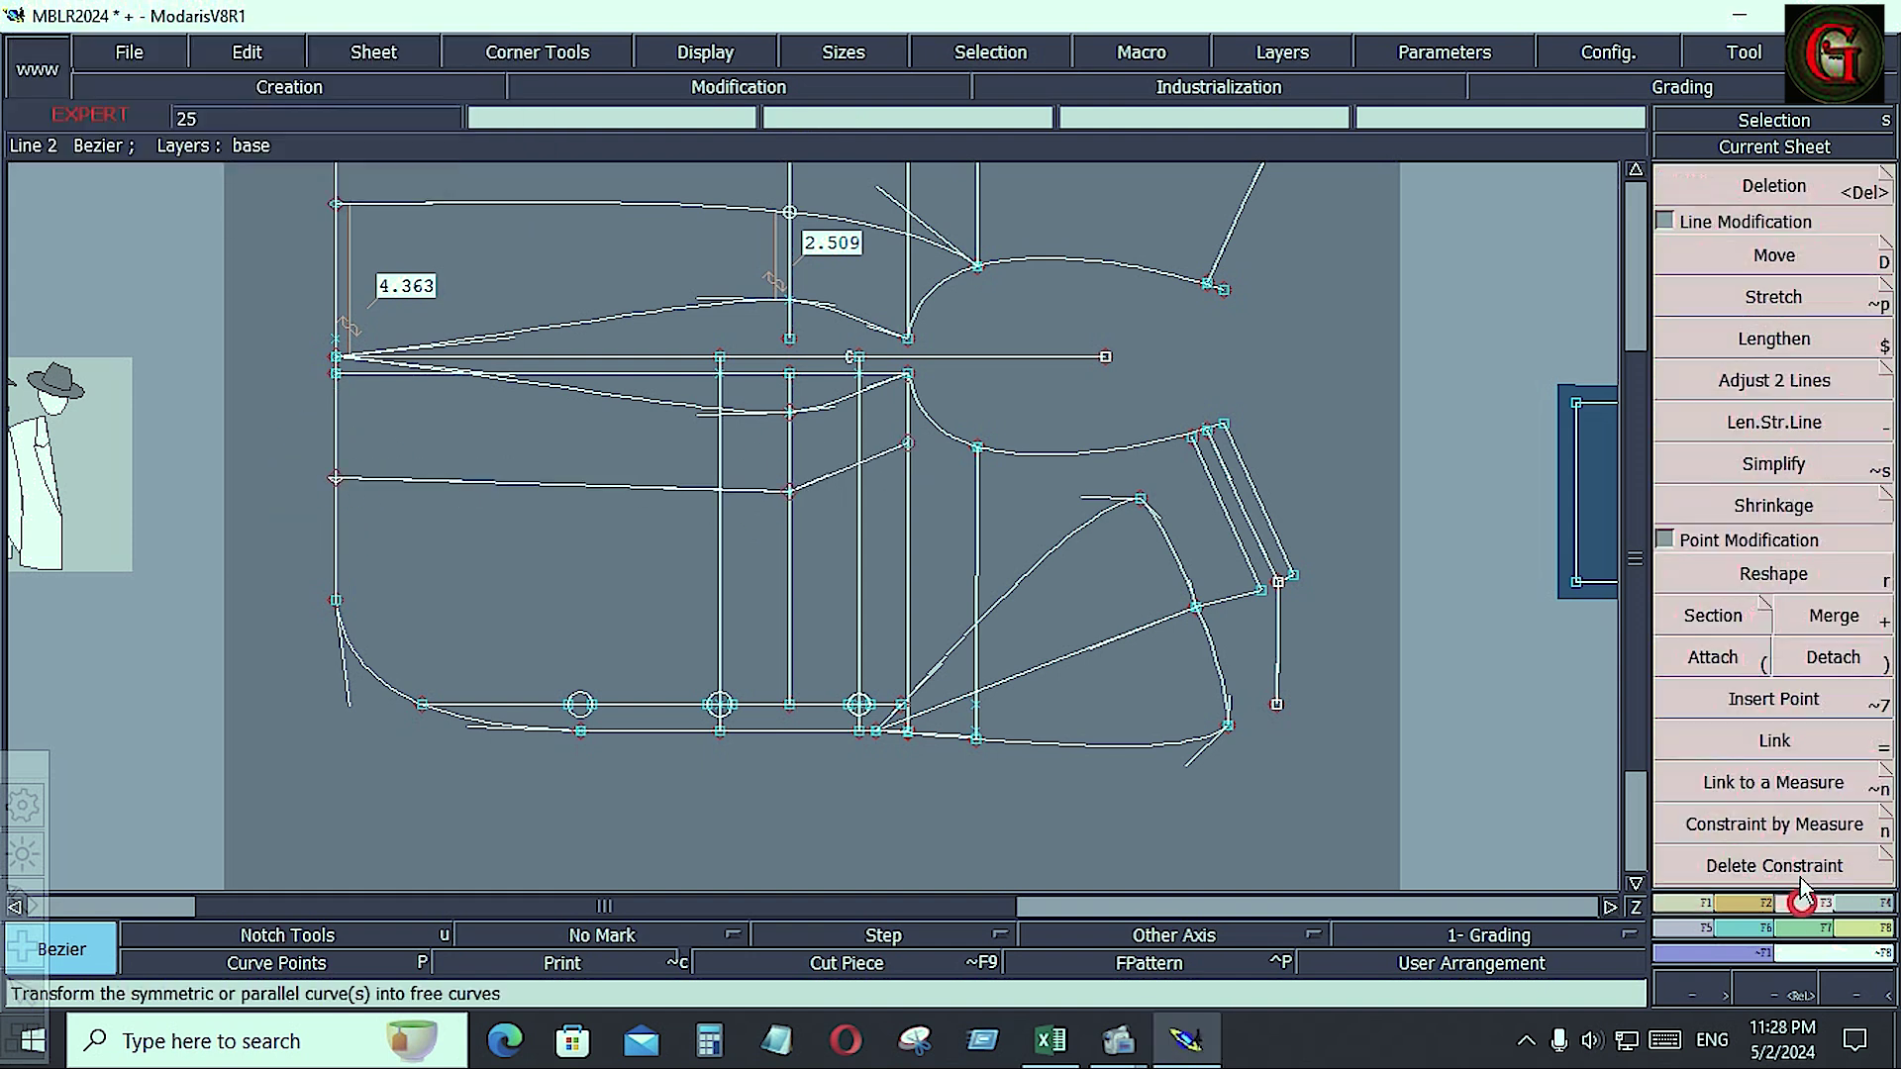
click(1790, 377)
click(885, 461)
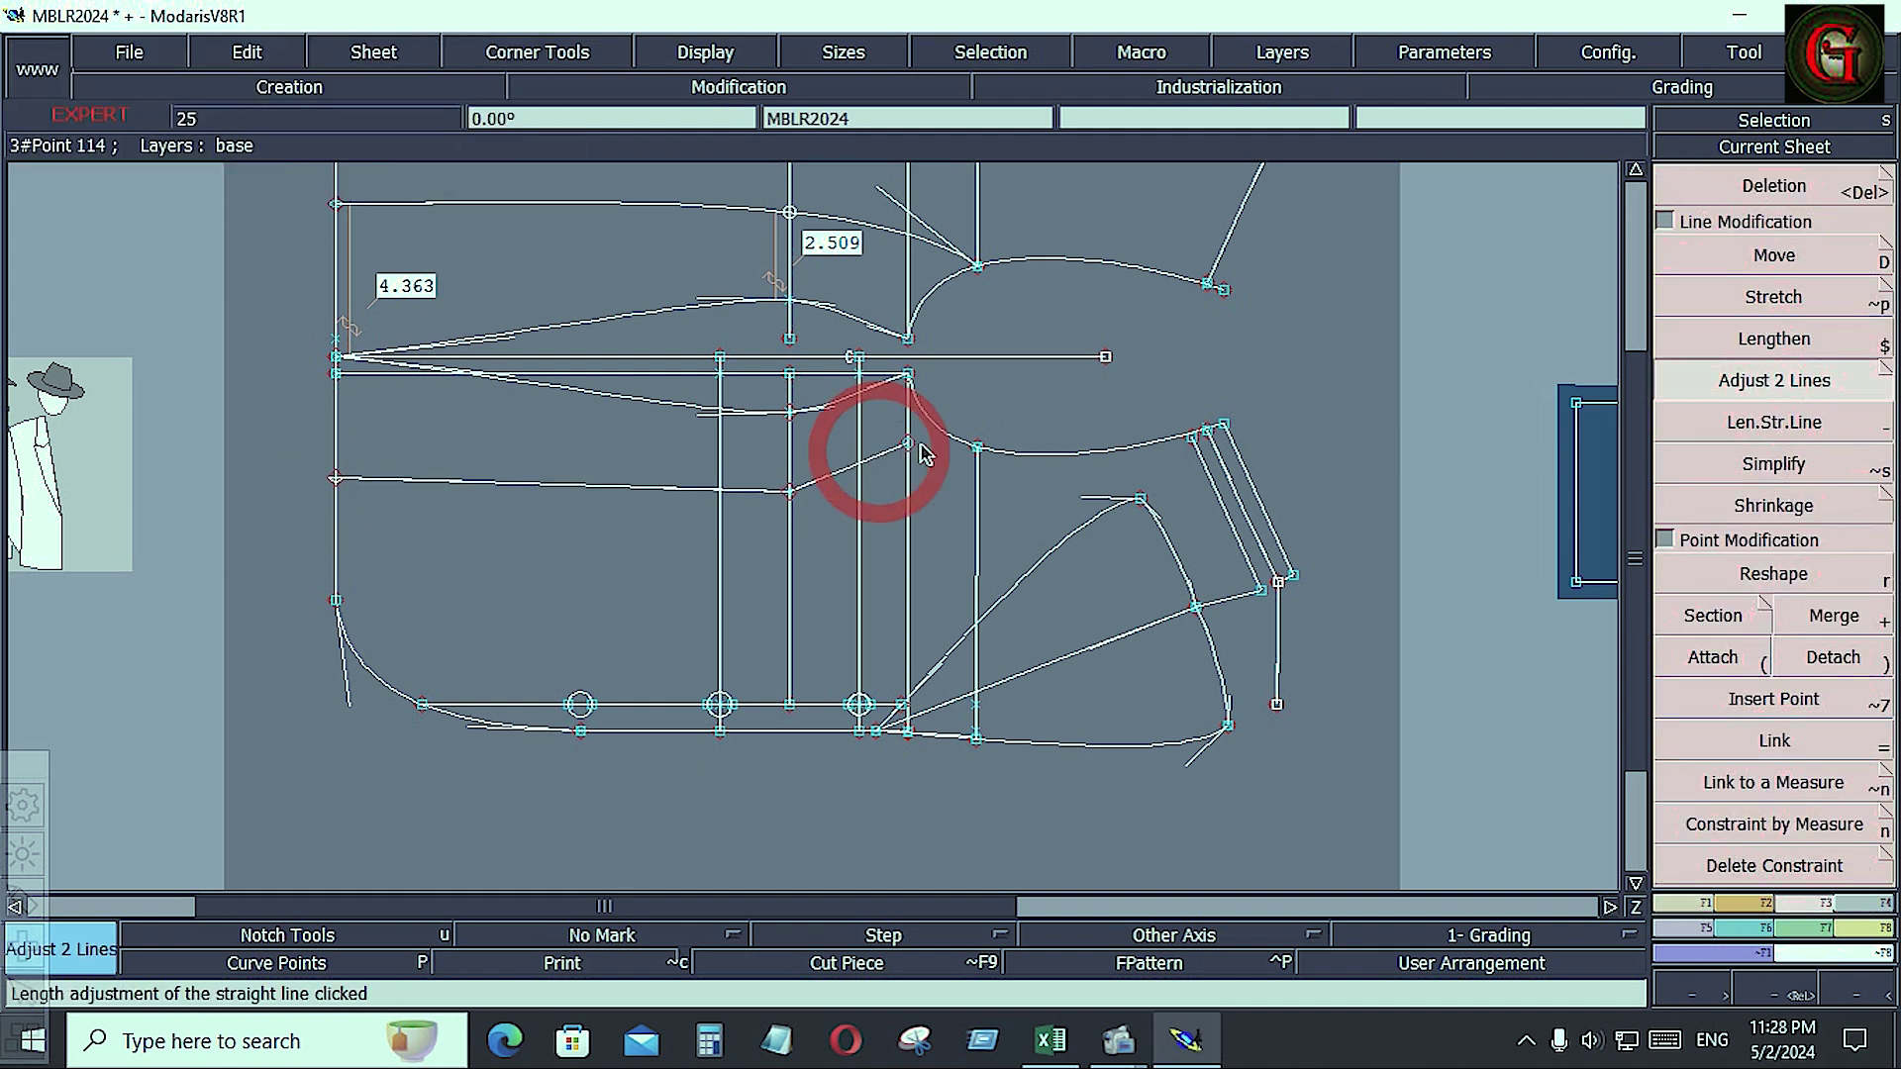
click(946, 442)
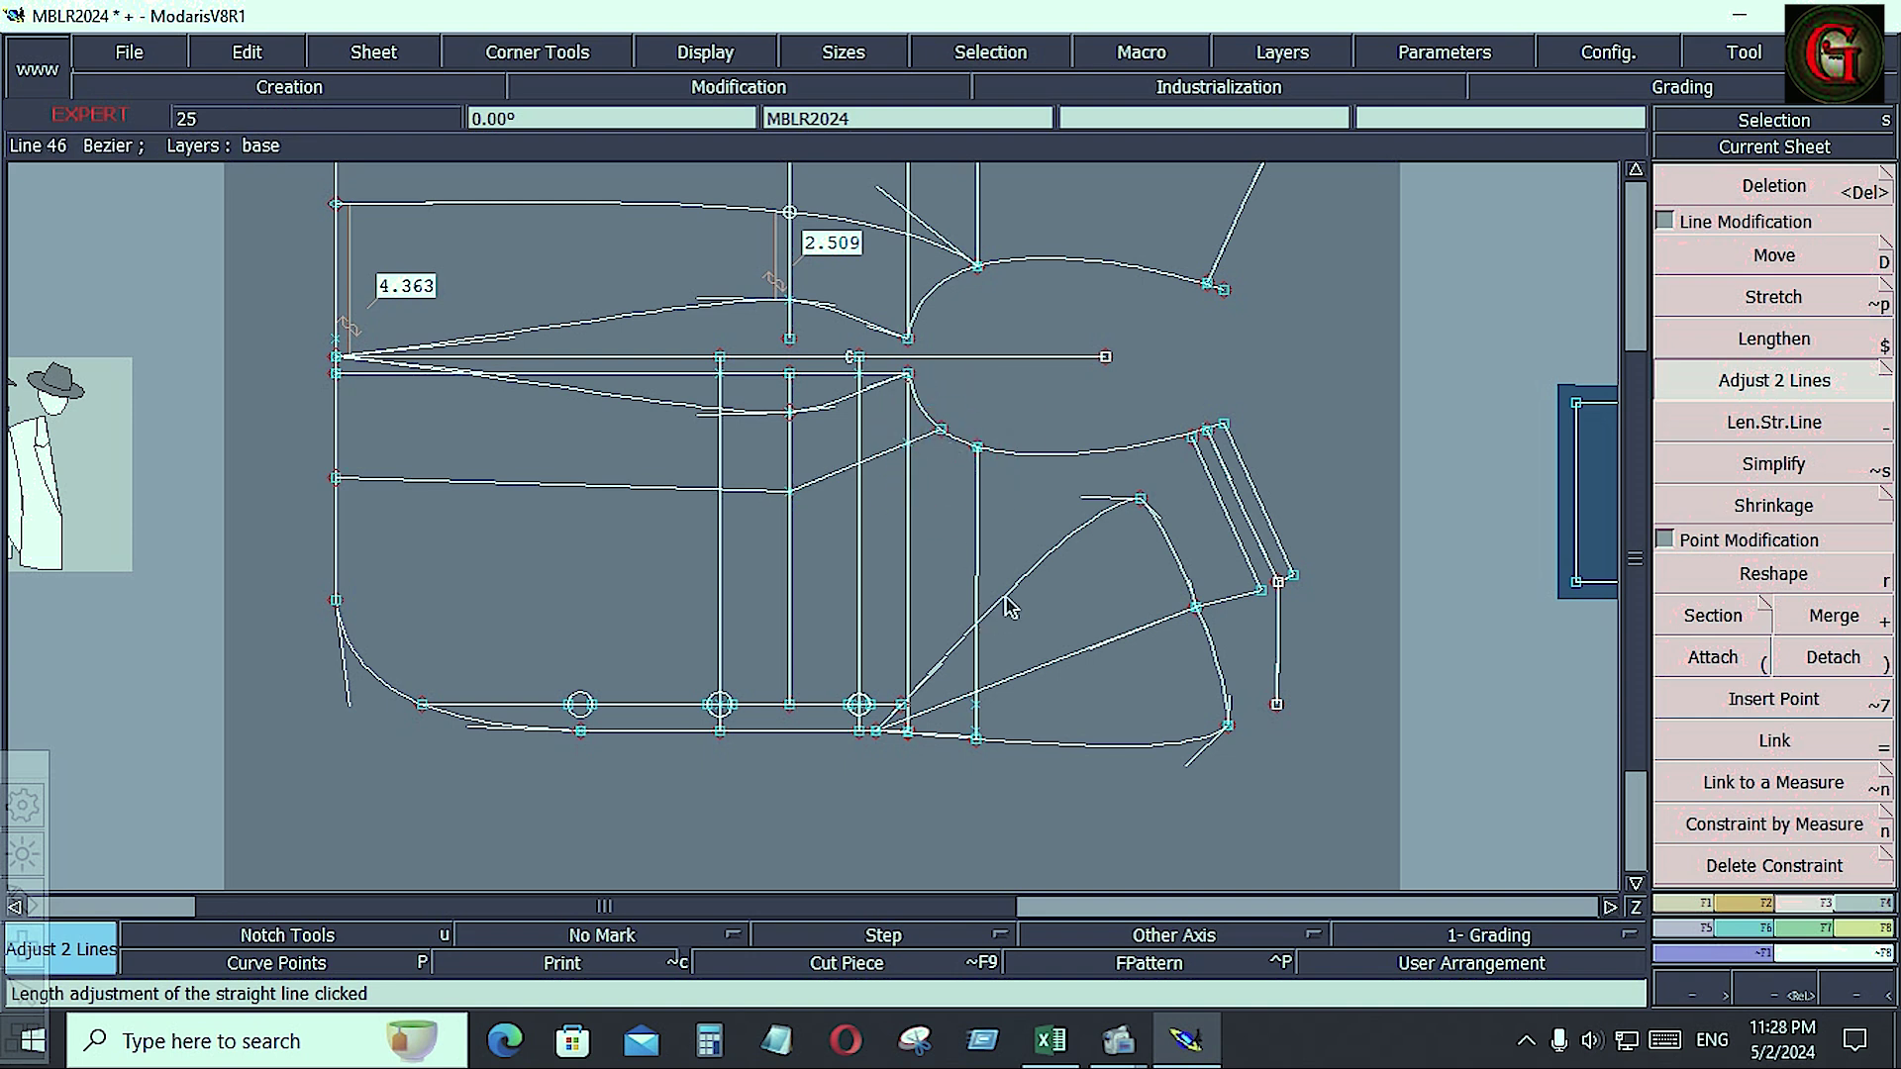
- Switch to the Excel measurement sheet, examine the jacket's front and back sketches up close, and return to Modaris
click(1051, 1040)
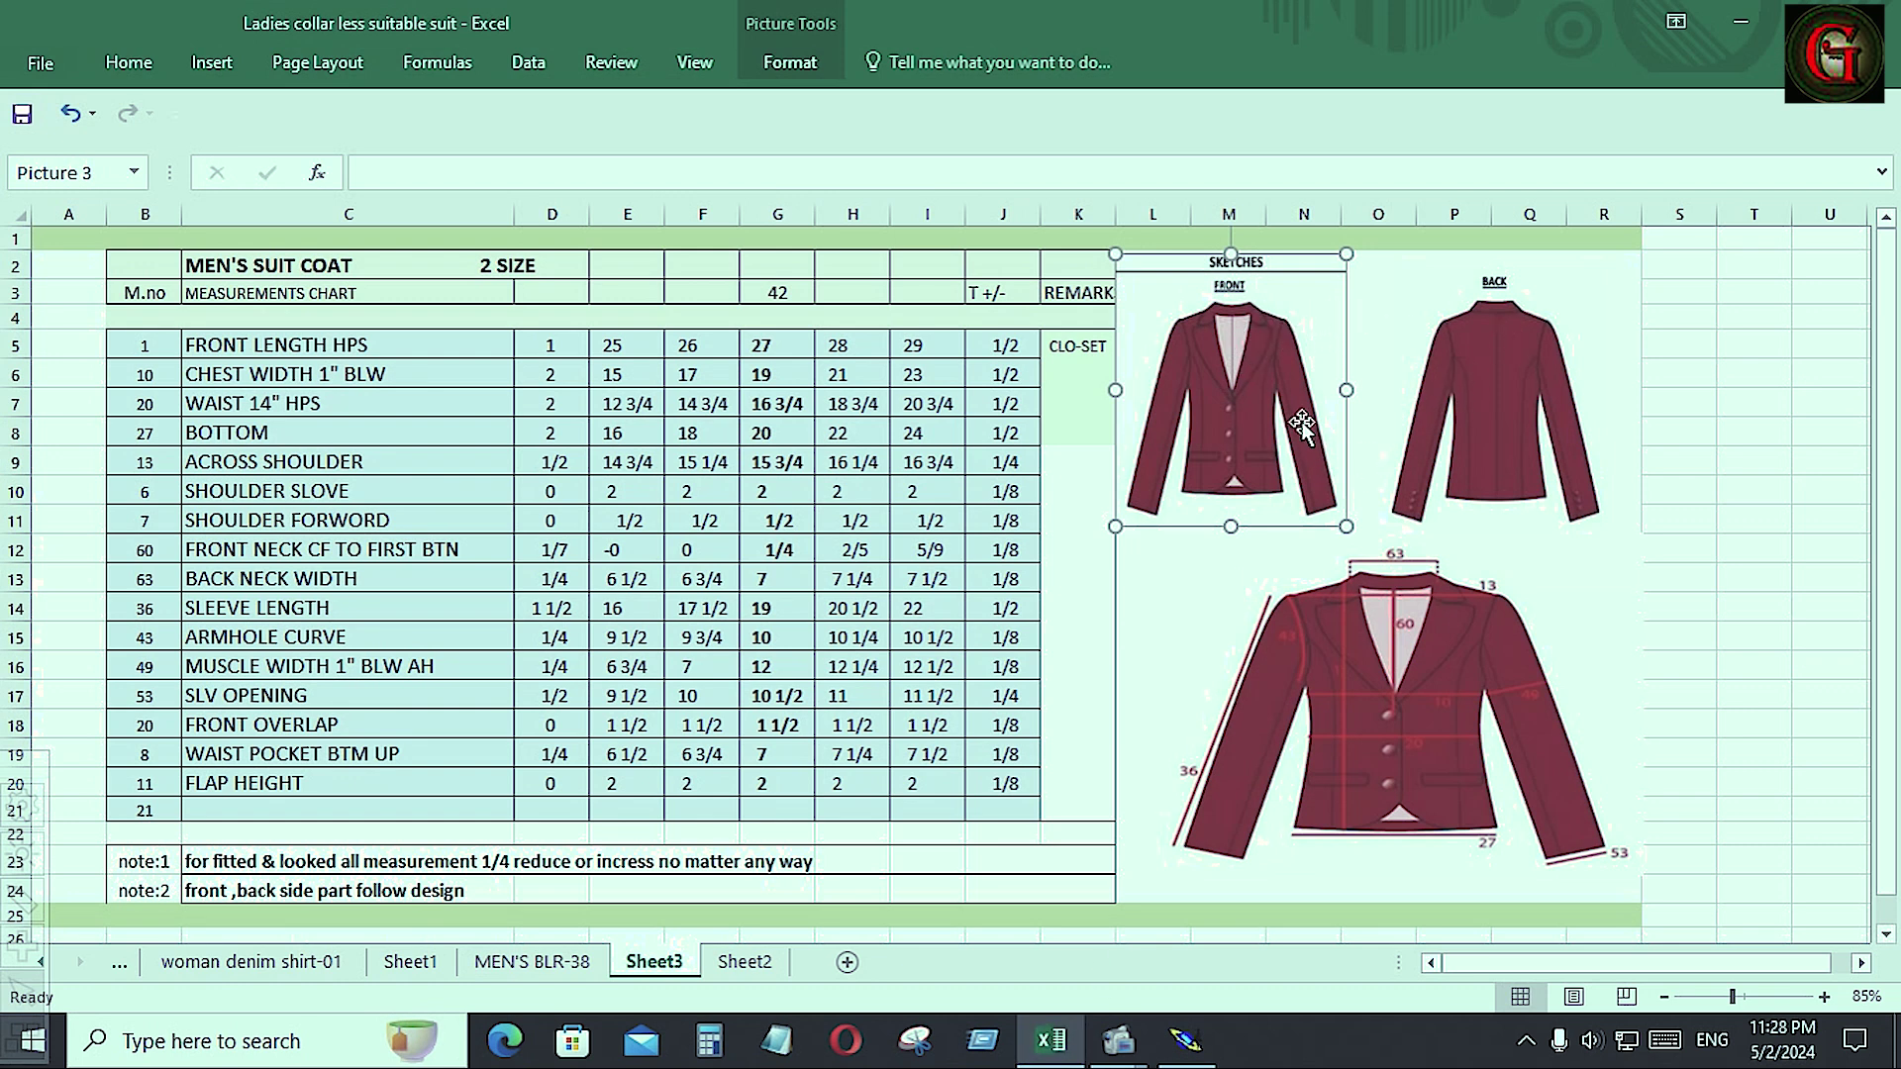
ctrl+scroll(1339, 586, up, 4)
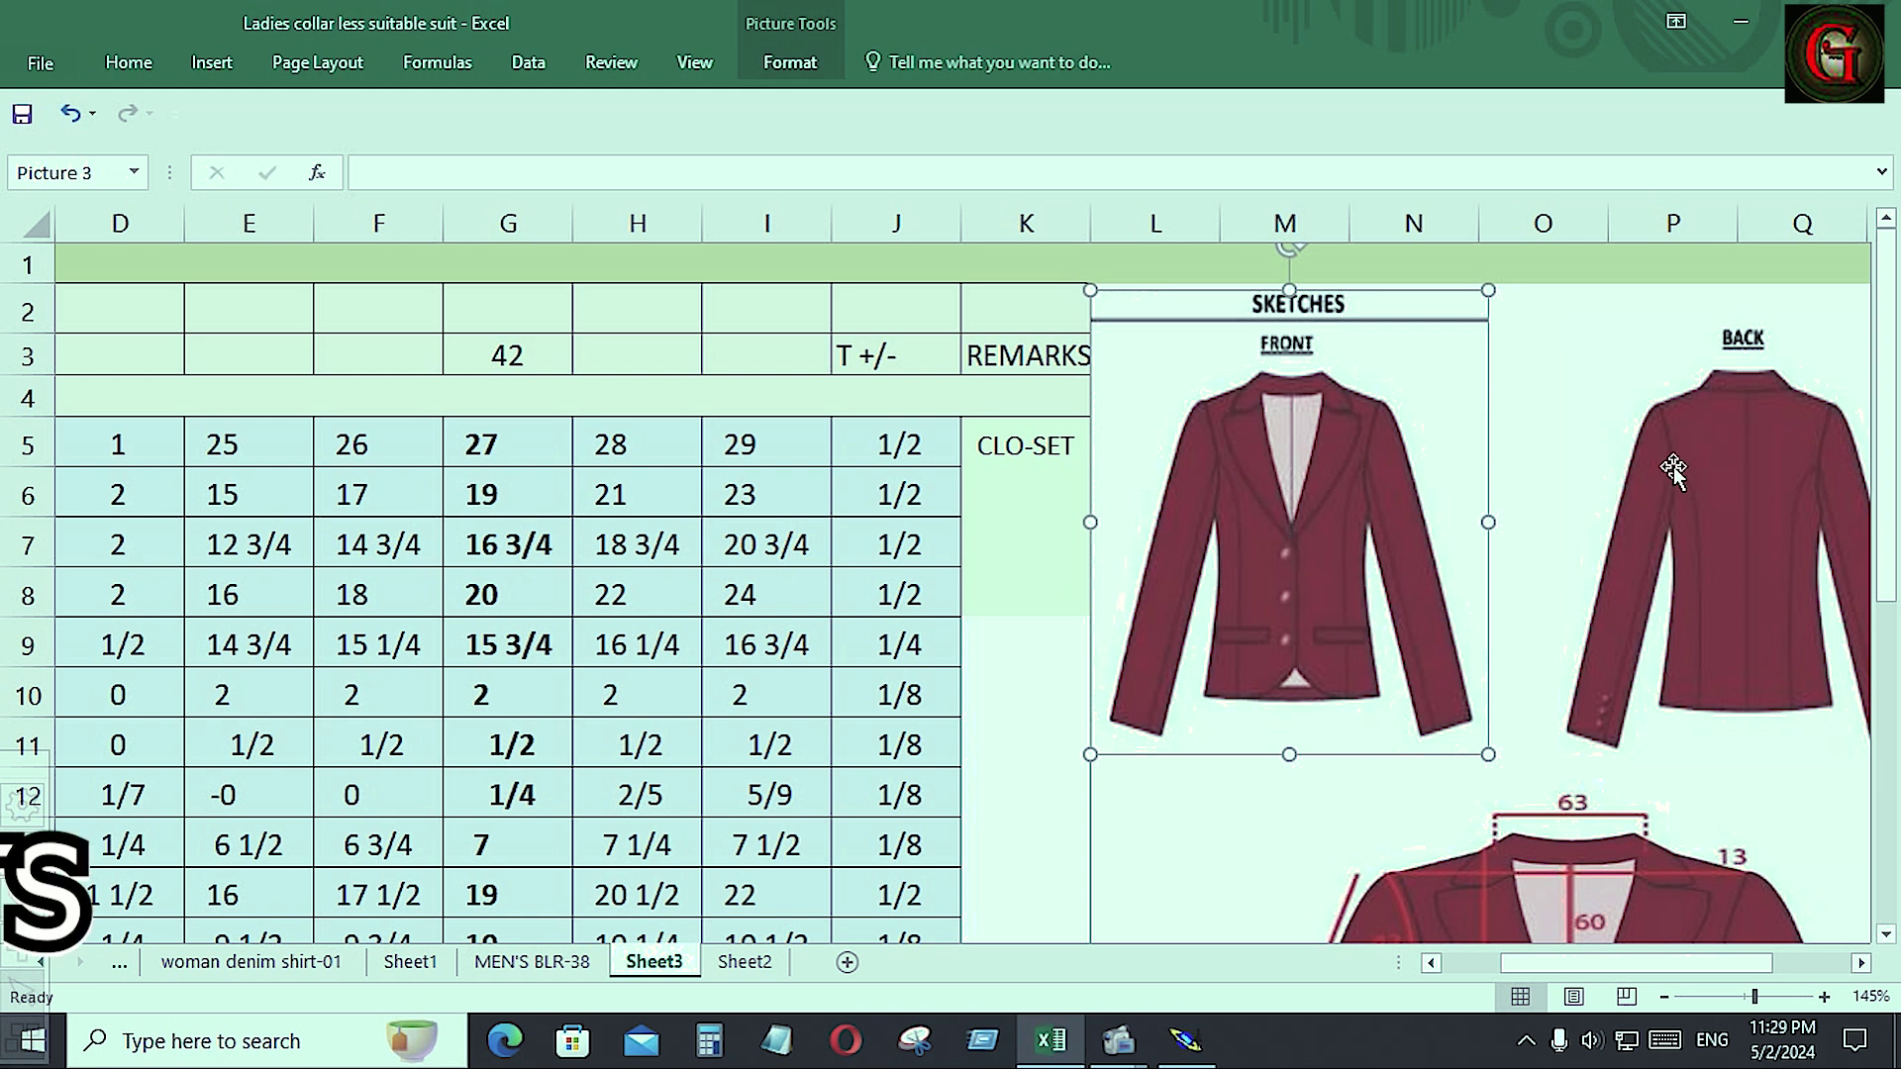
click(1200, 1045)
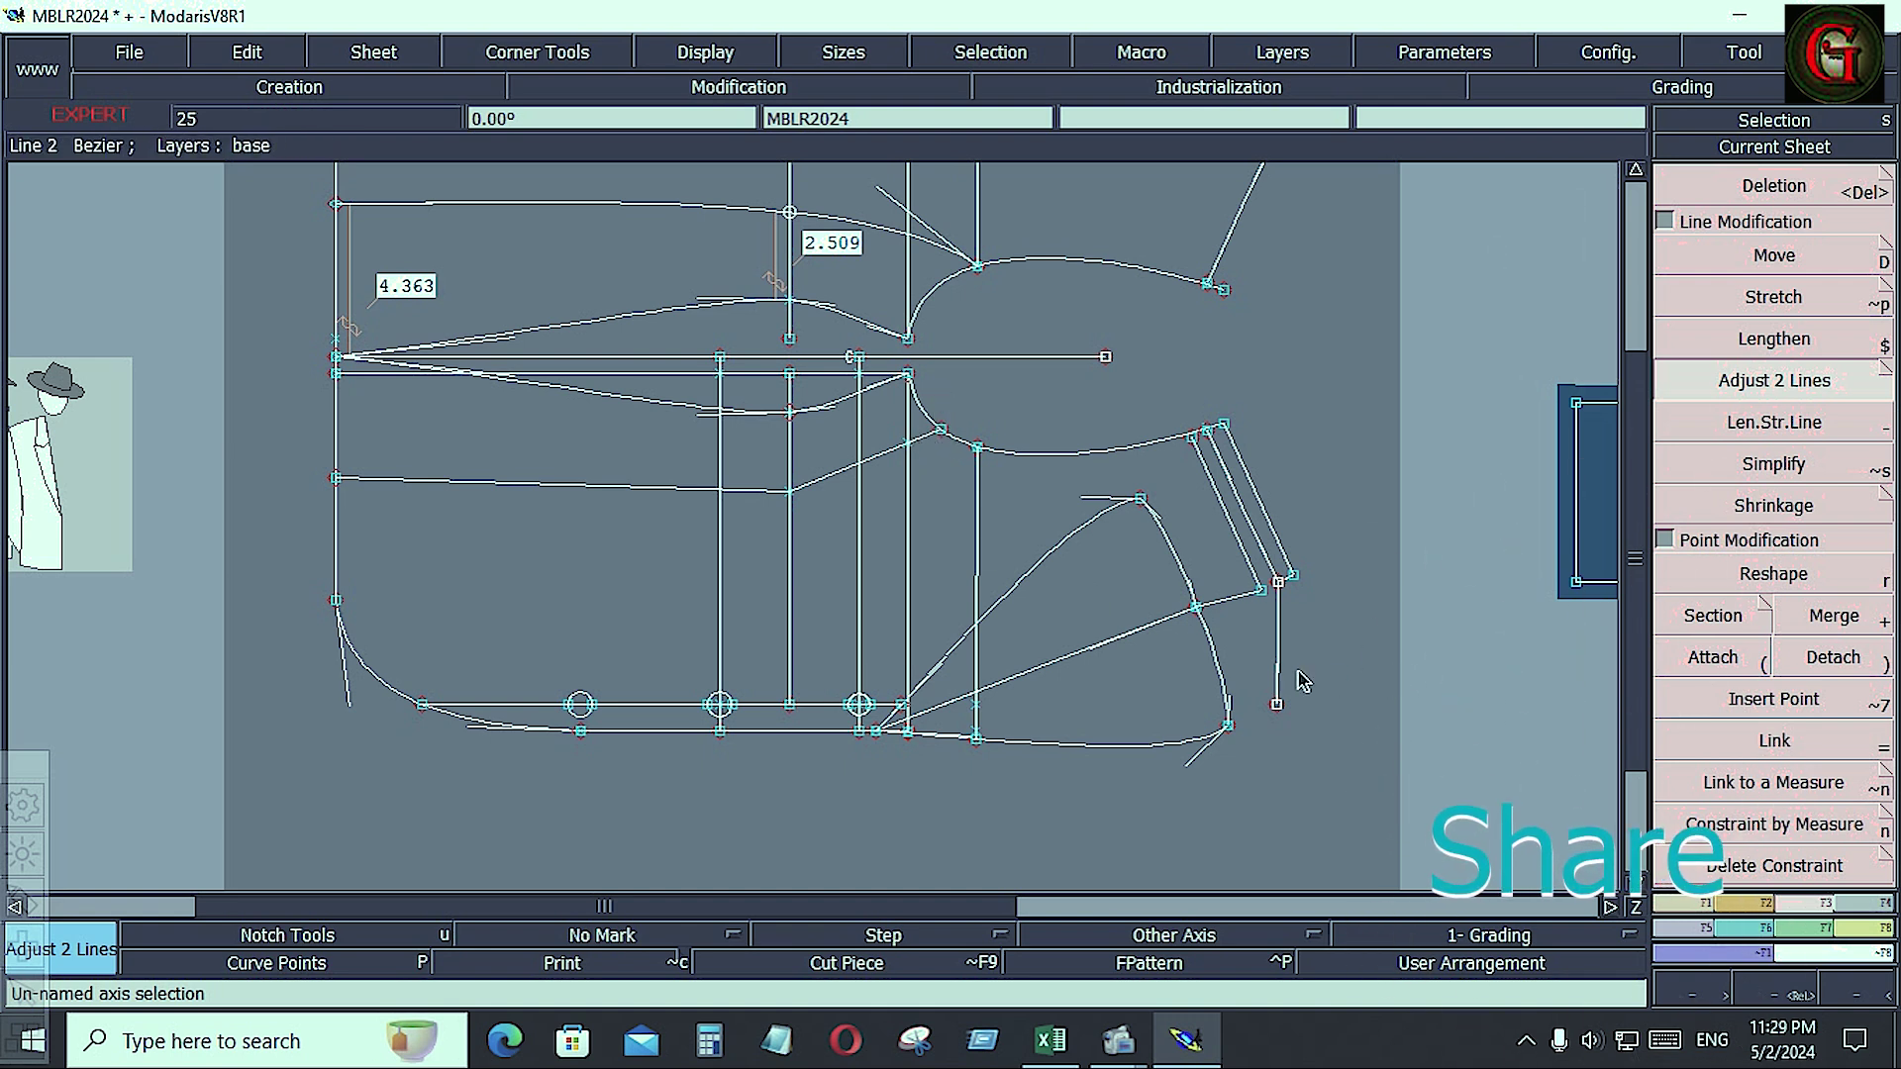
click(714, 53)
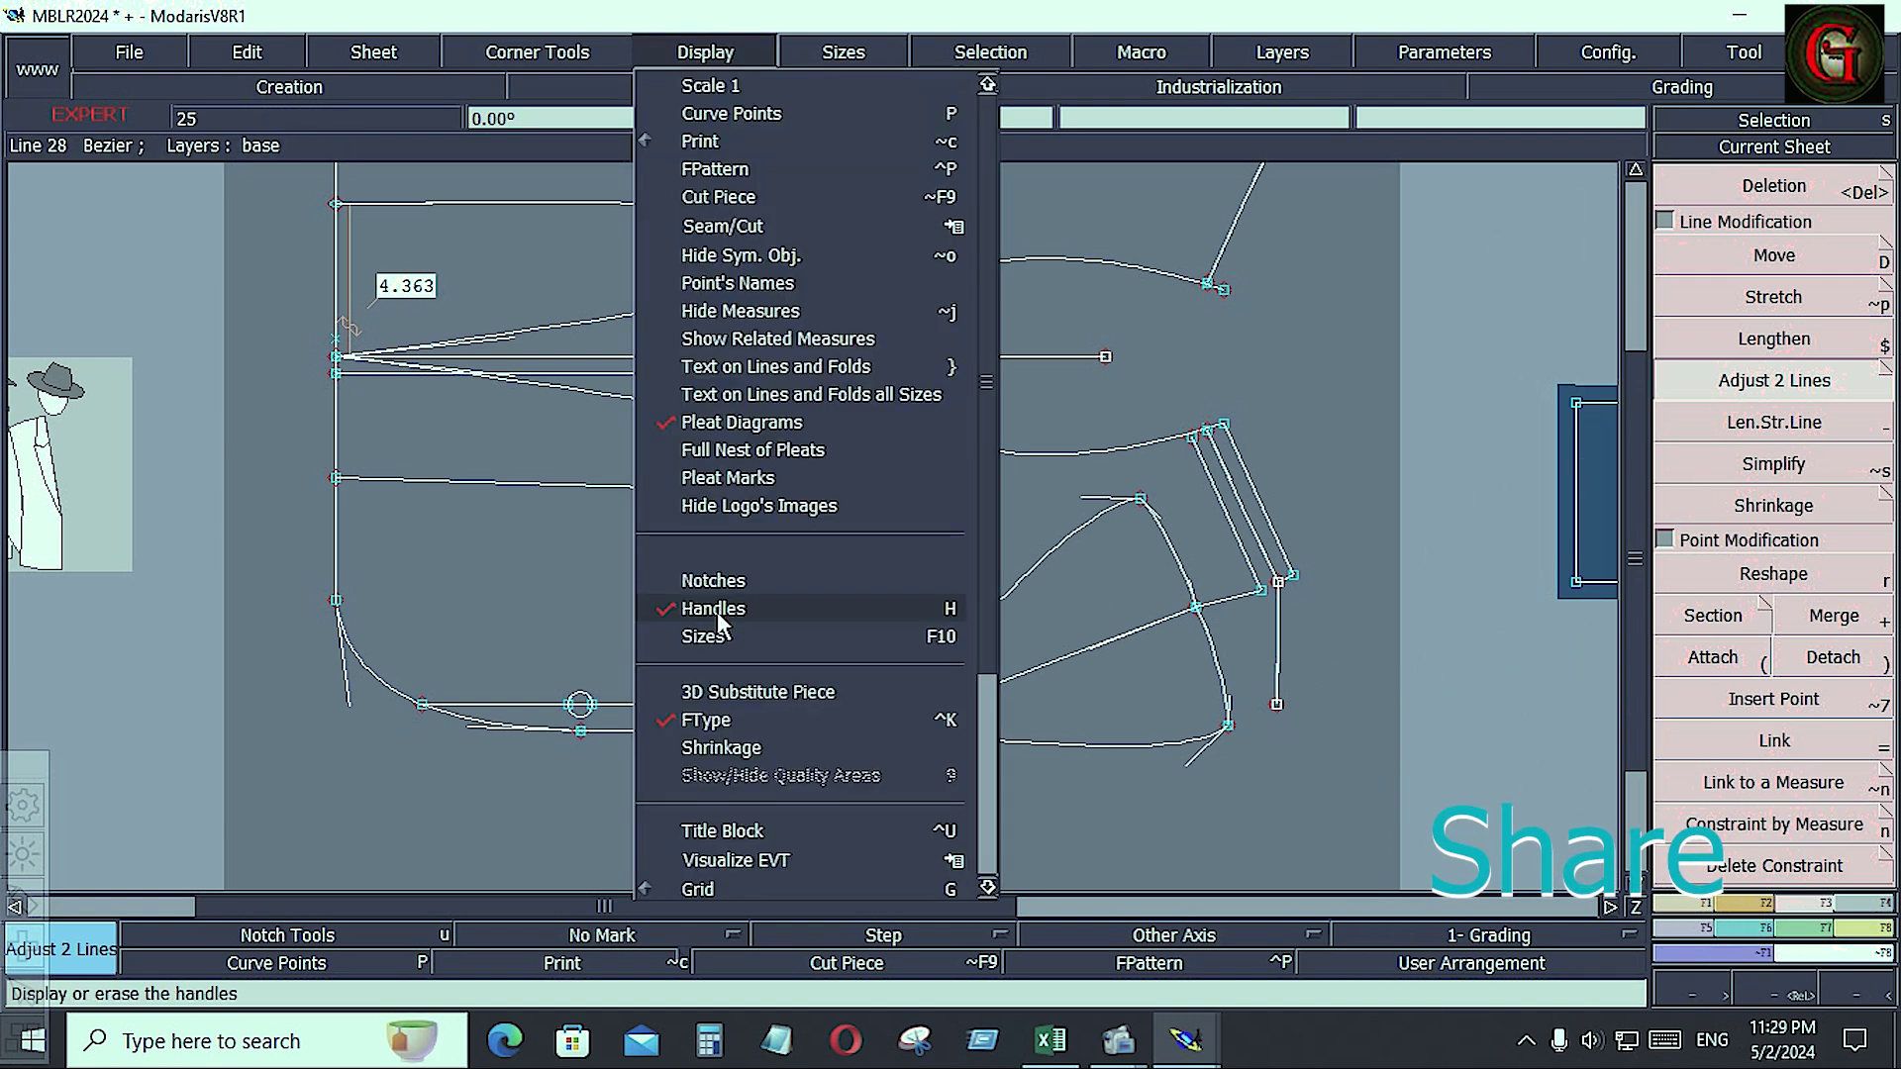
click(1300, 346)
click(1774, 573)
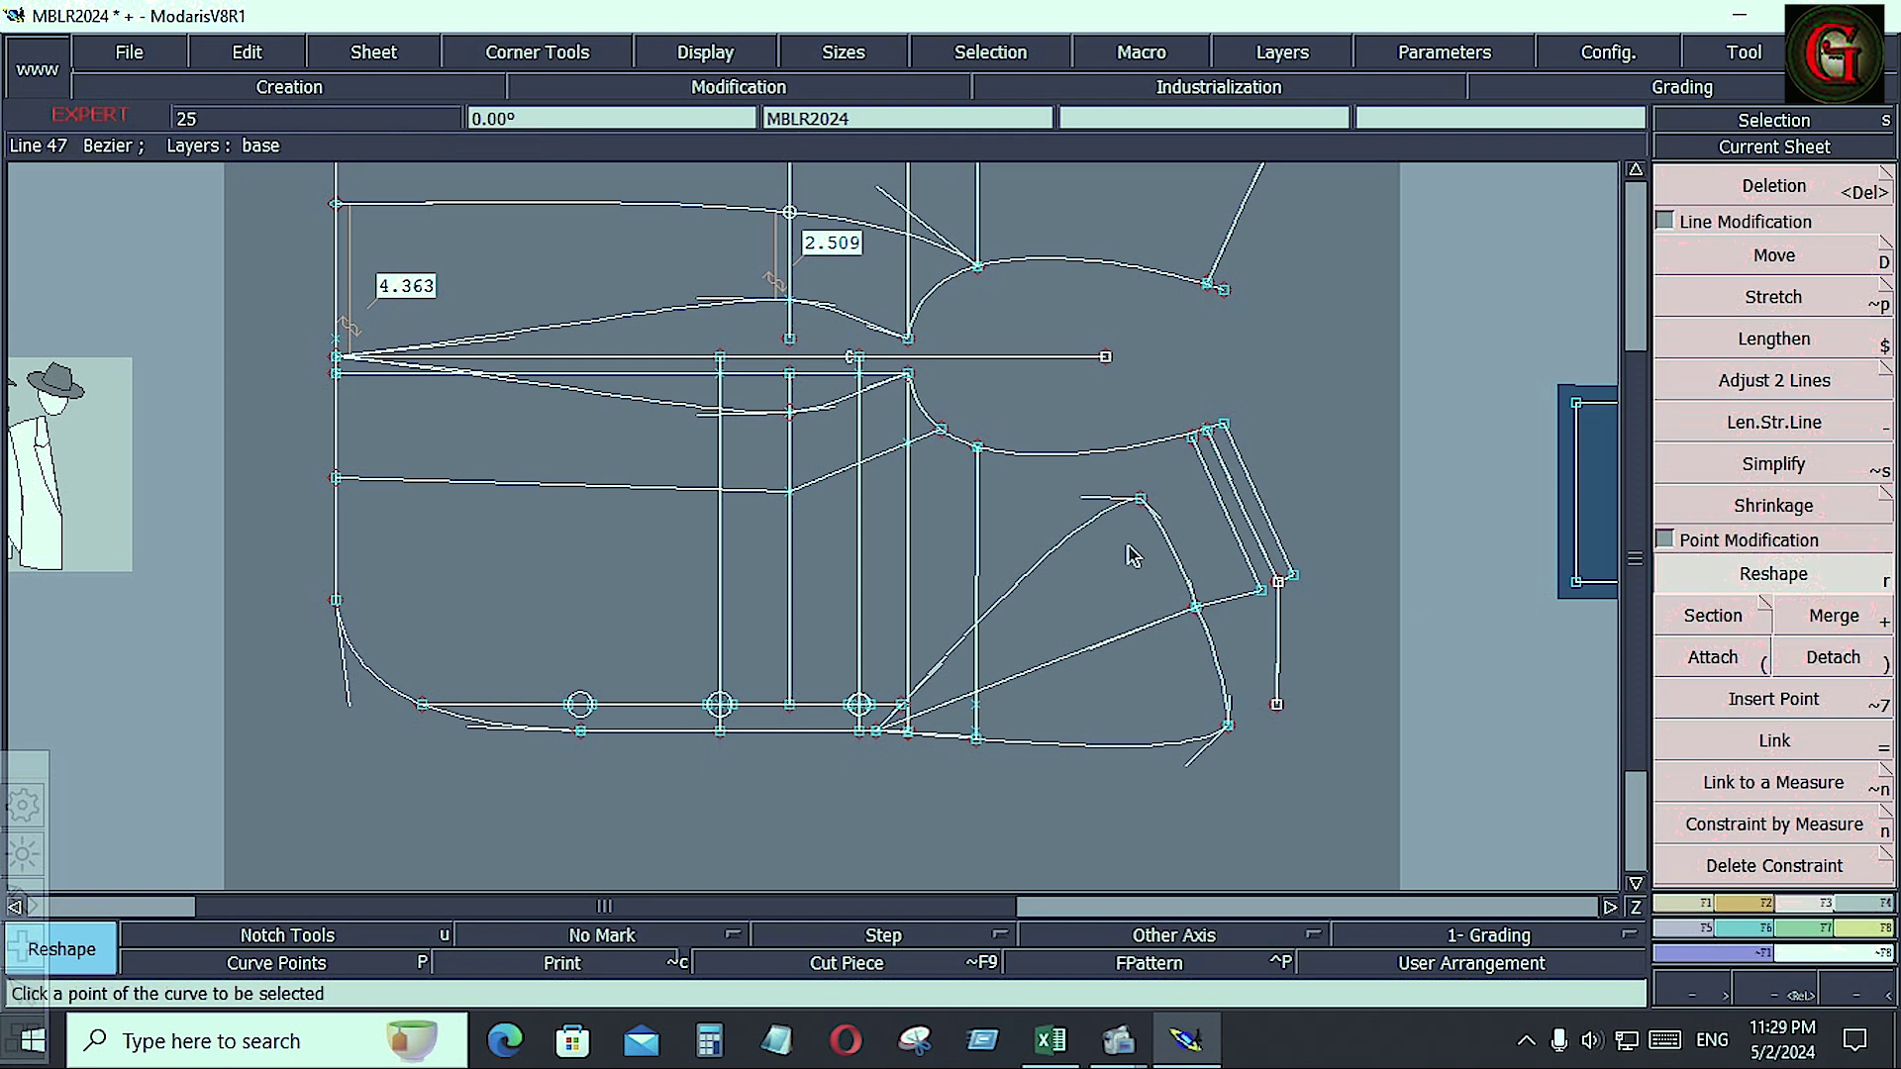
click(857, 463)
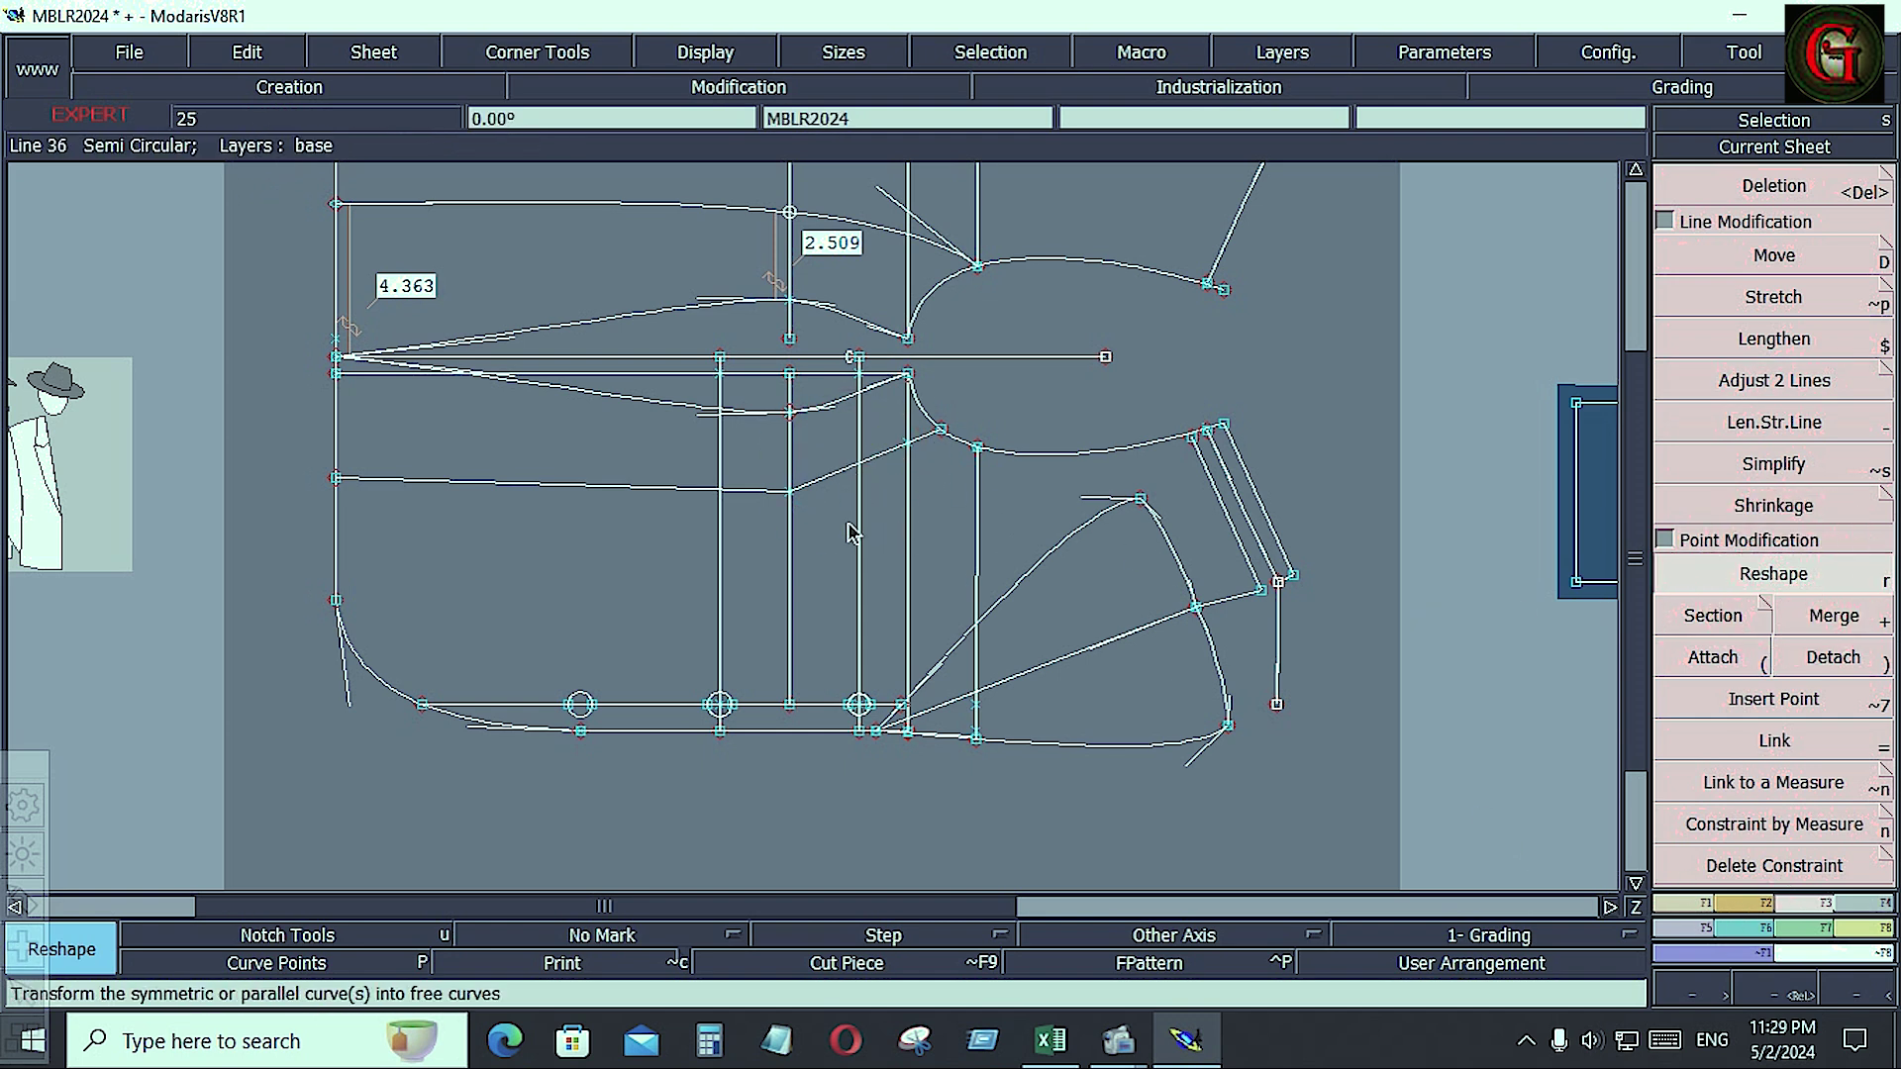
click(1673, 906)
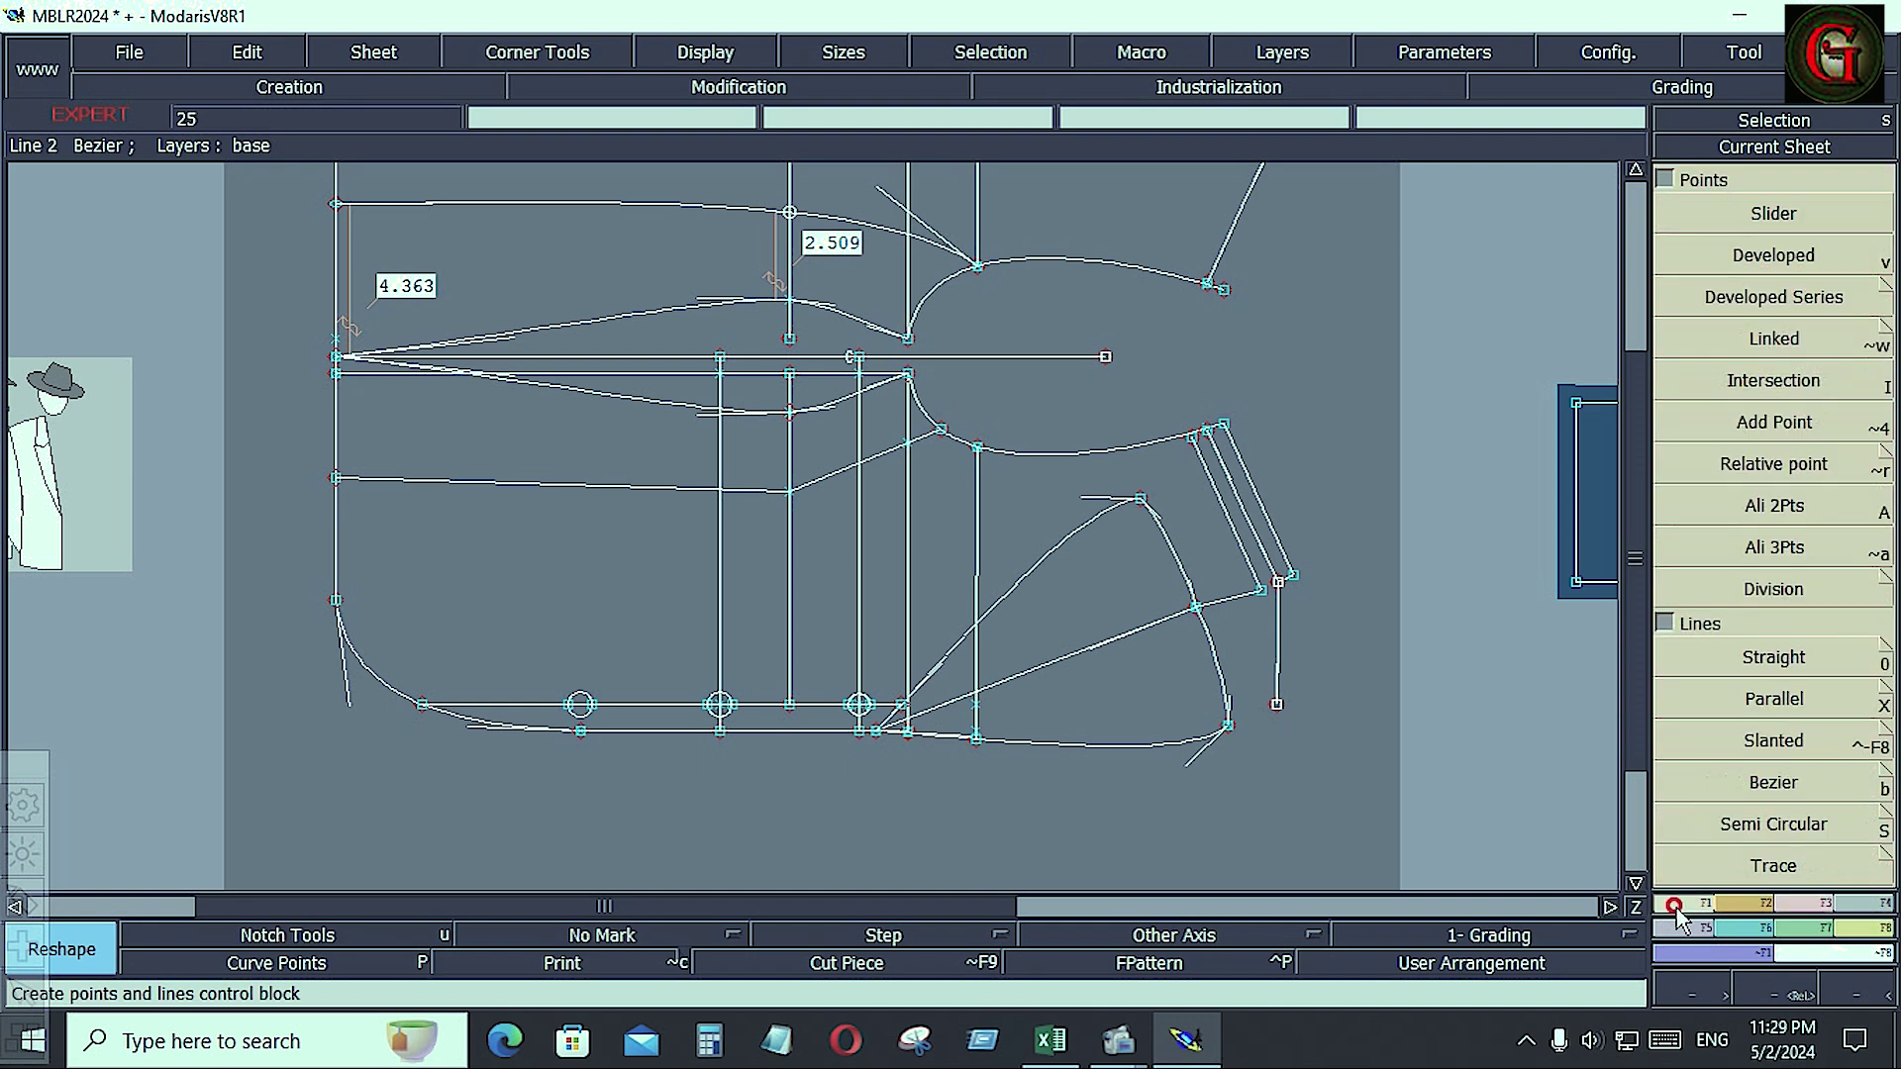
click(1802, 903)
click(1782, 470)
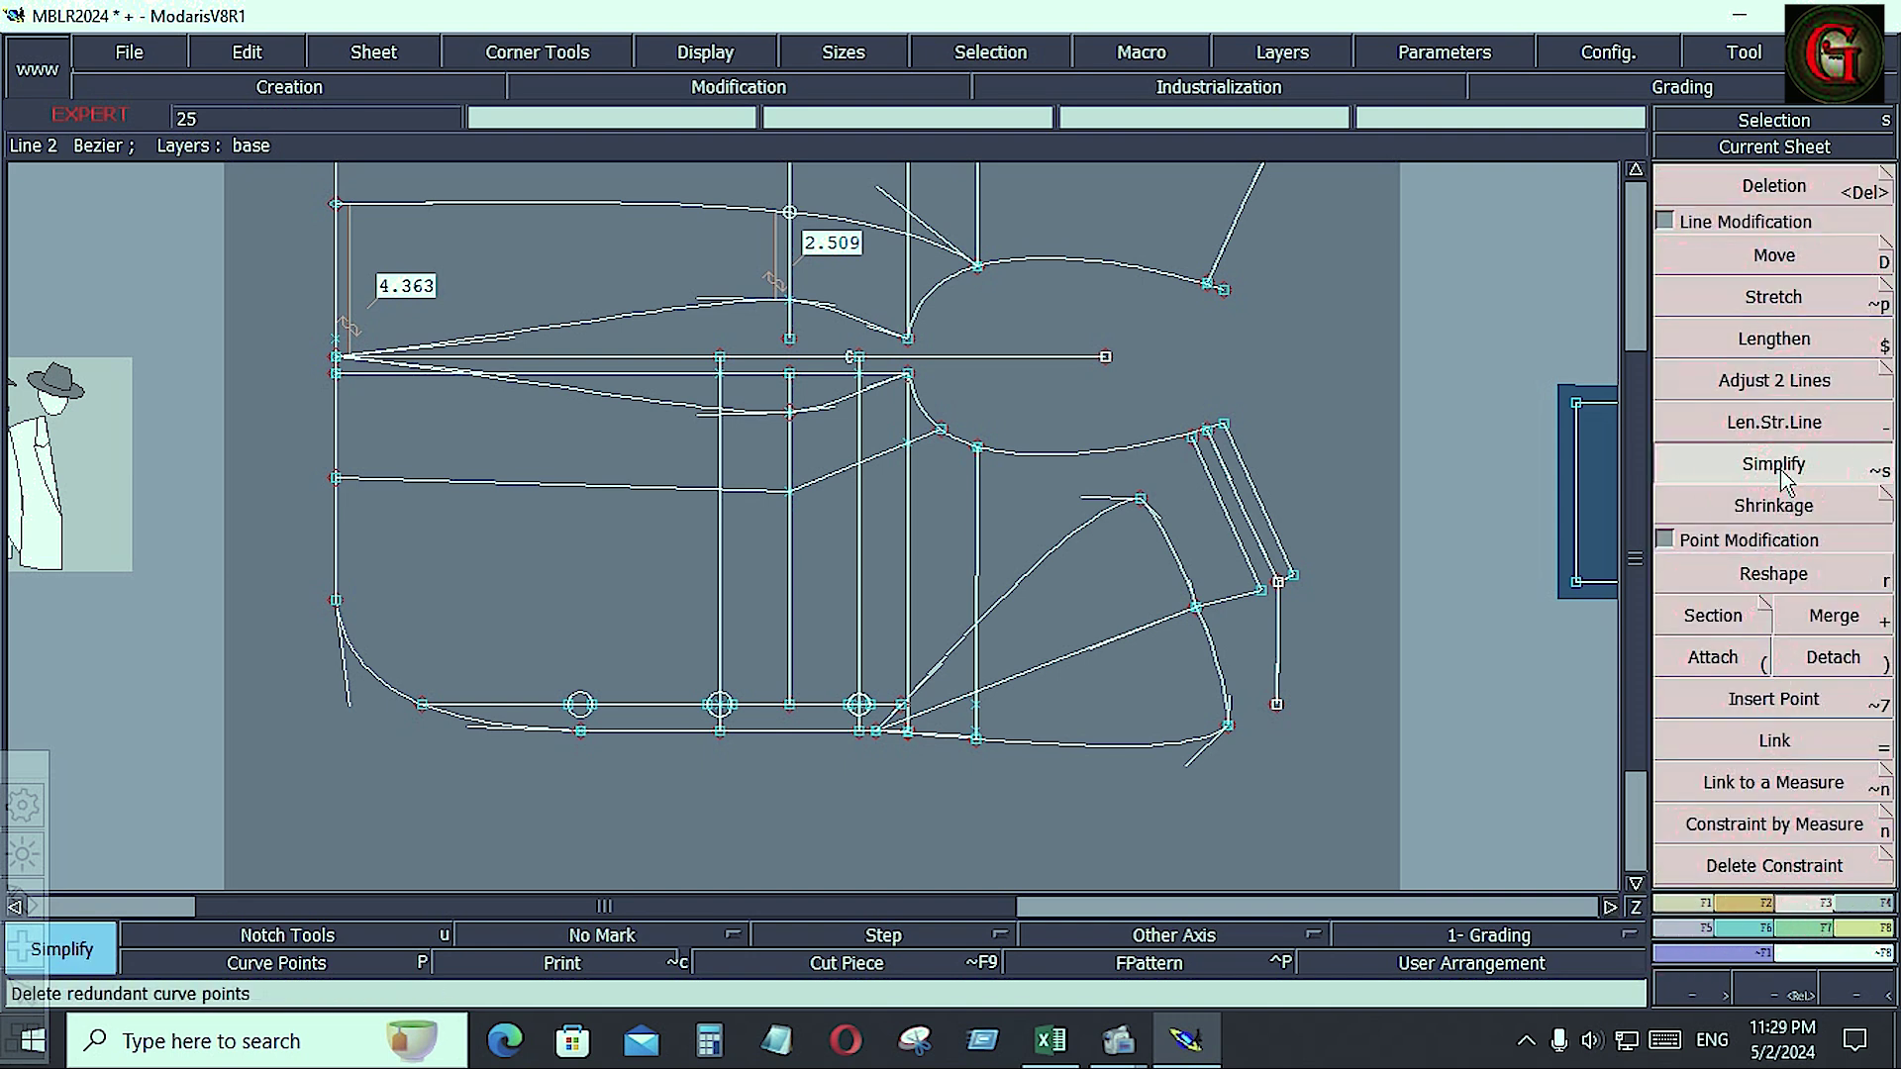
- Reshape the panel line between waist and chest into a smooth curve by adjusting its tangents at both ends
alt+click(872, 453)
key(Return)
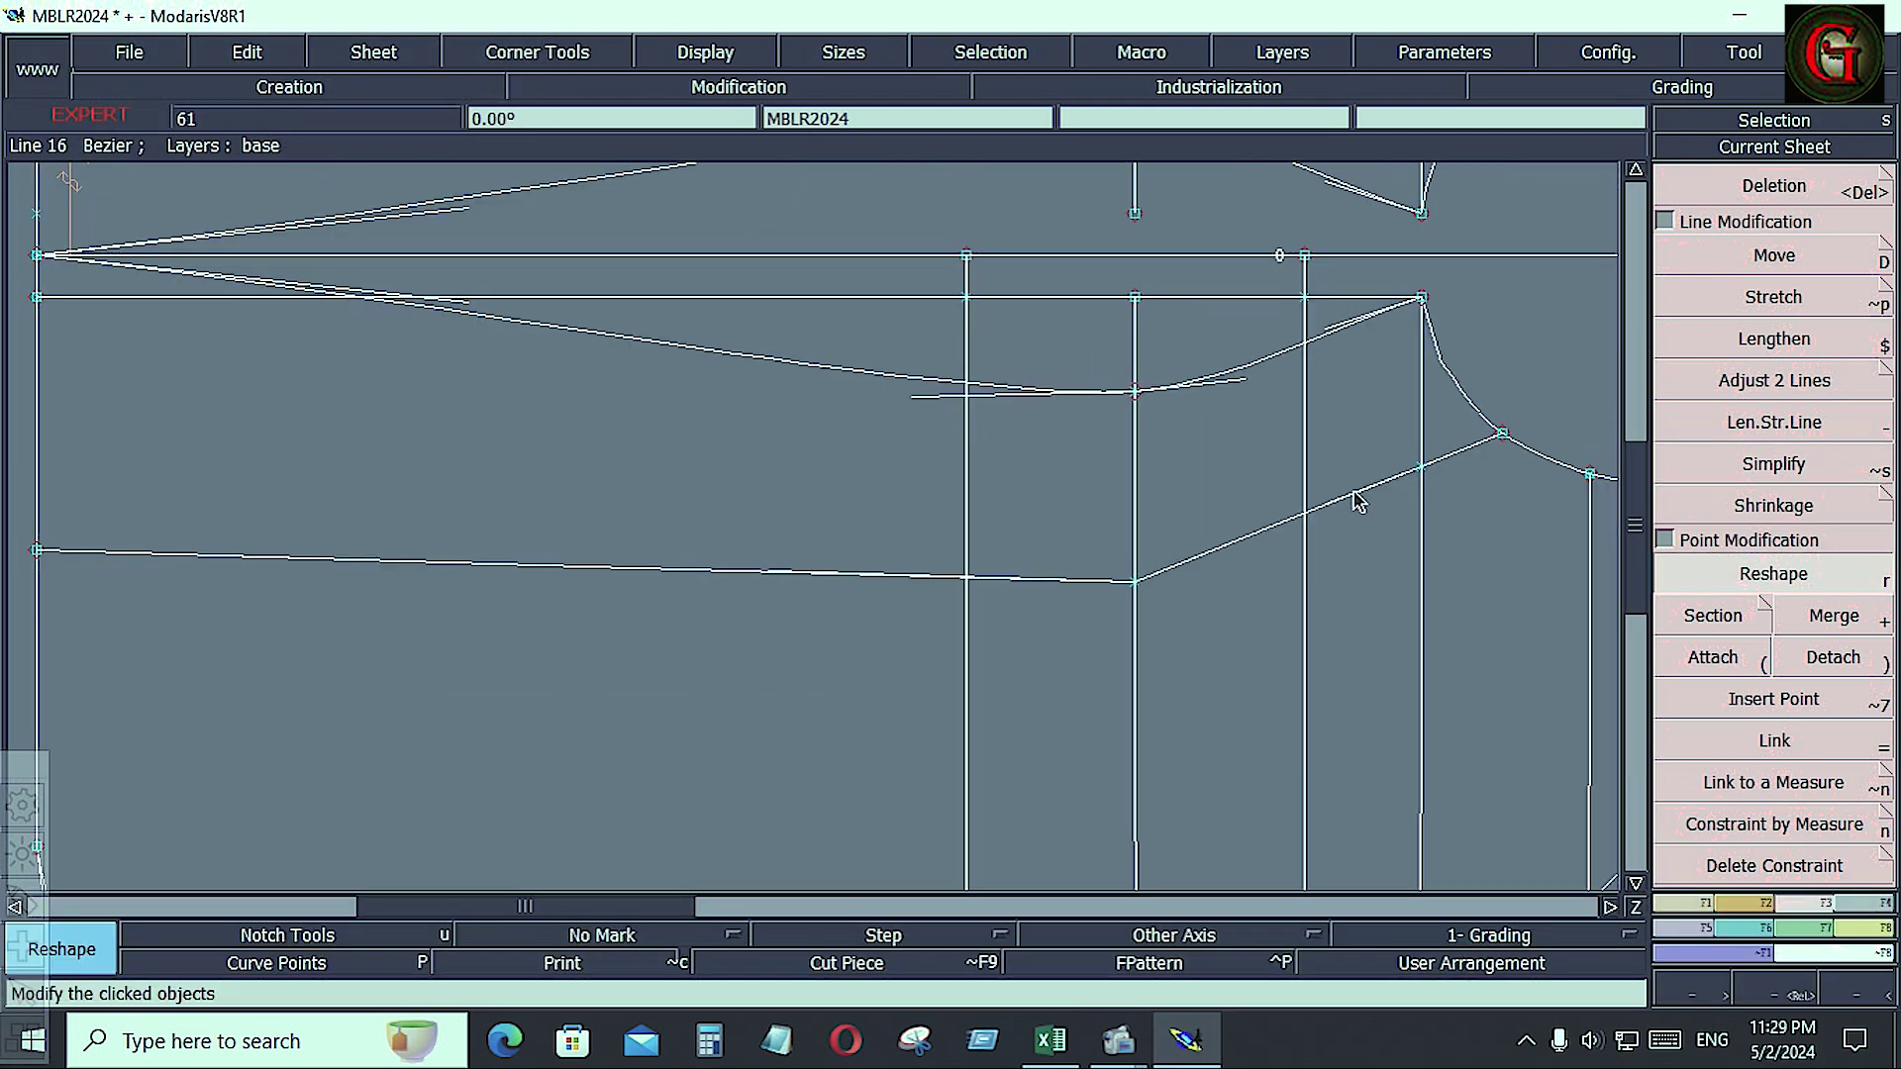
click(1354, 492)
click(1340, 513)
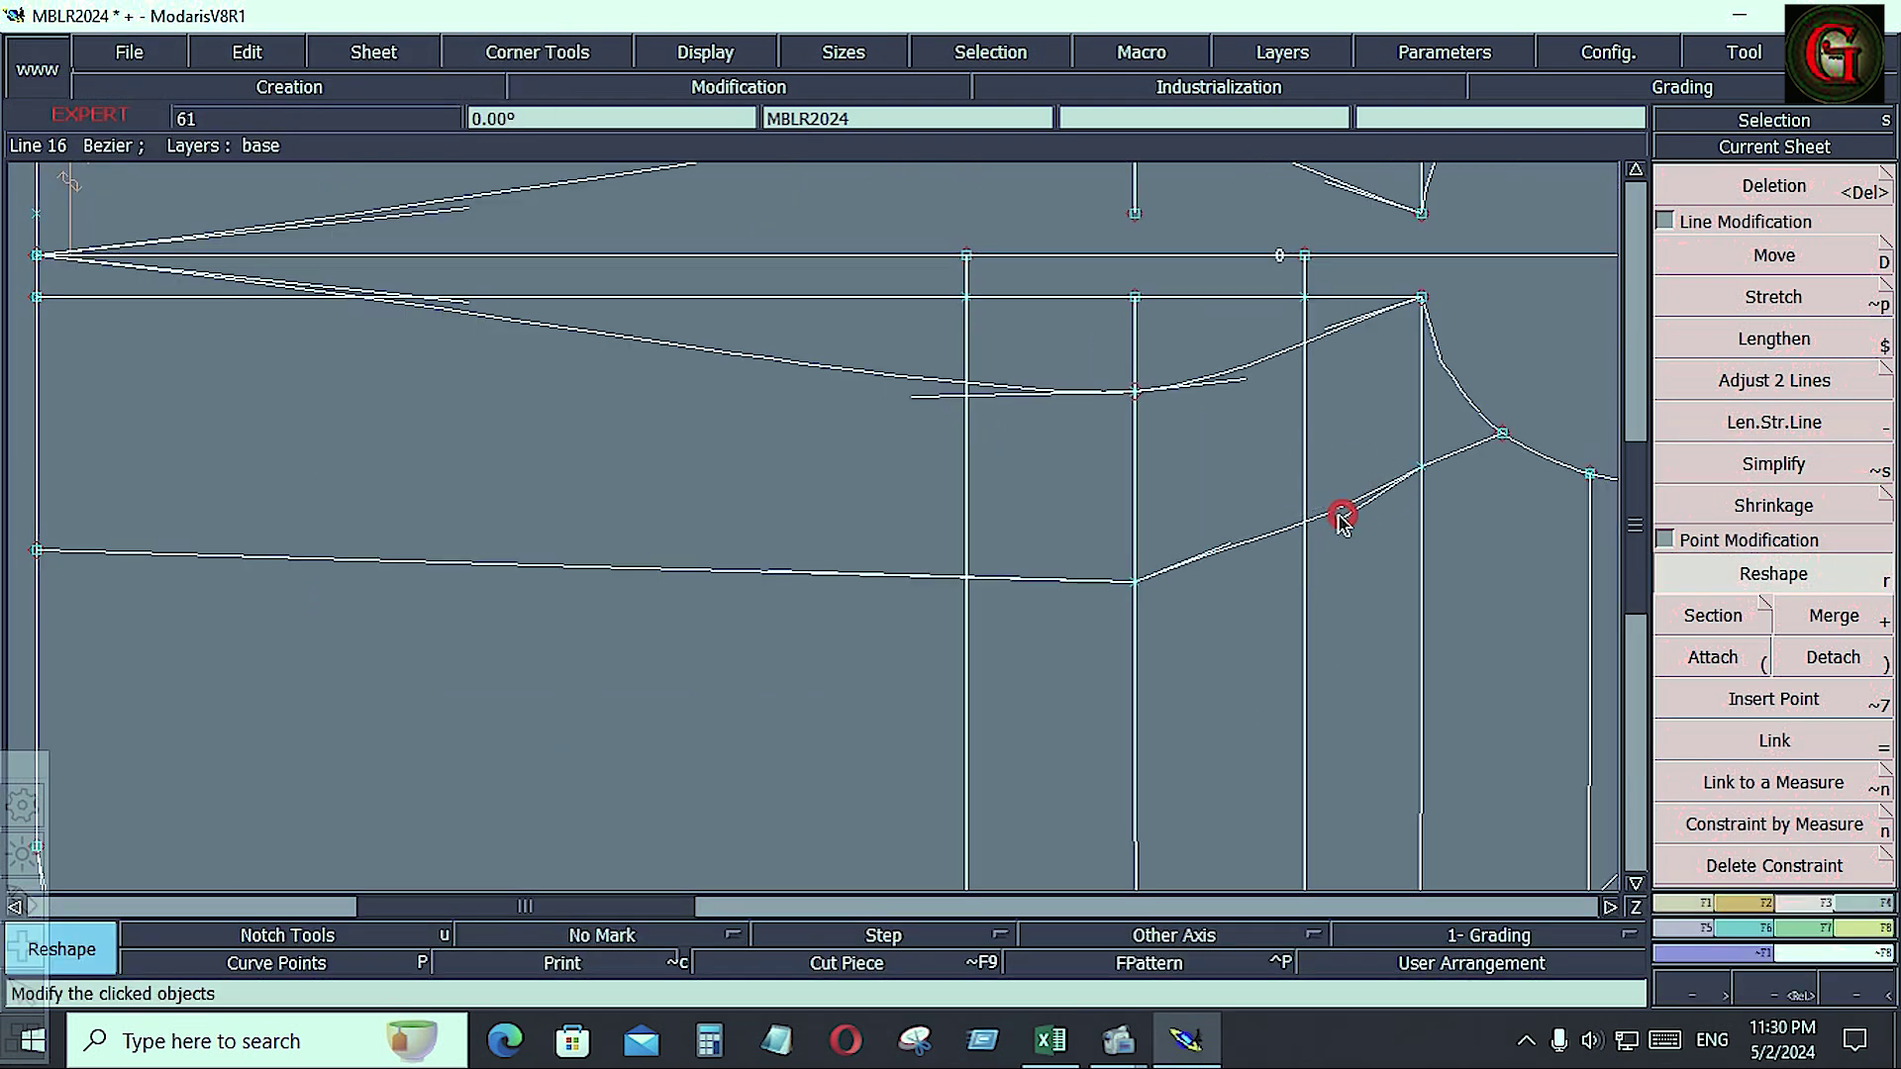
click(1214, 552)
click(1228, 579)
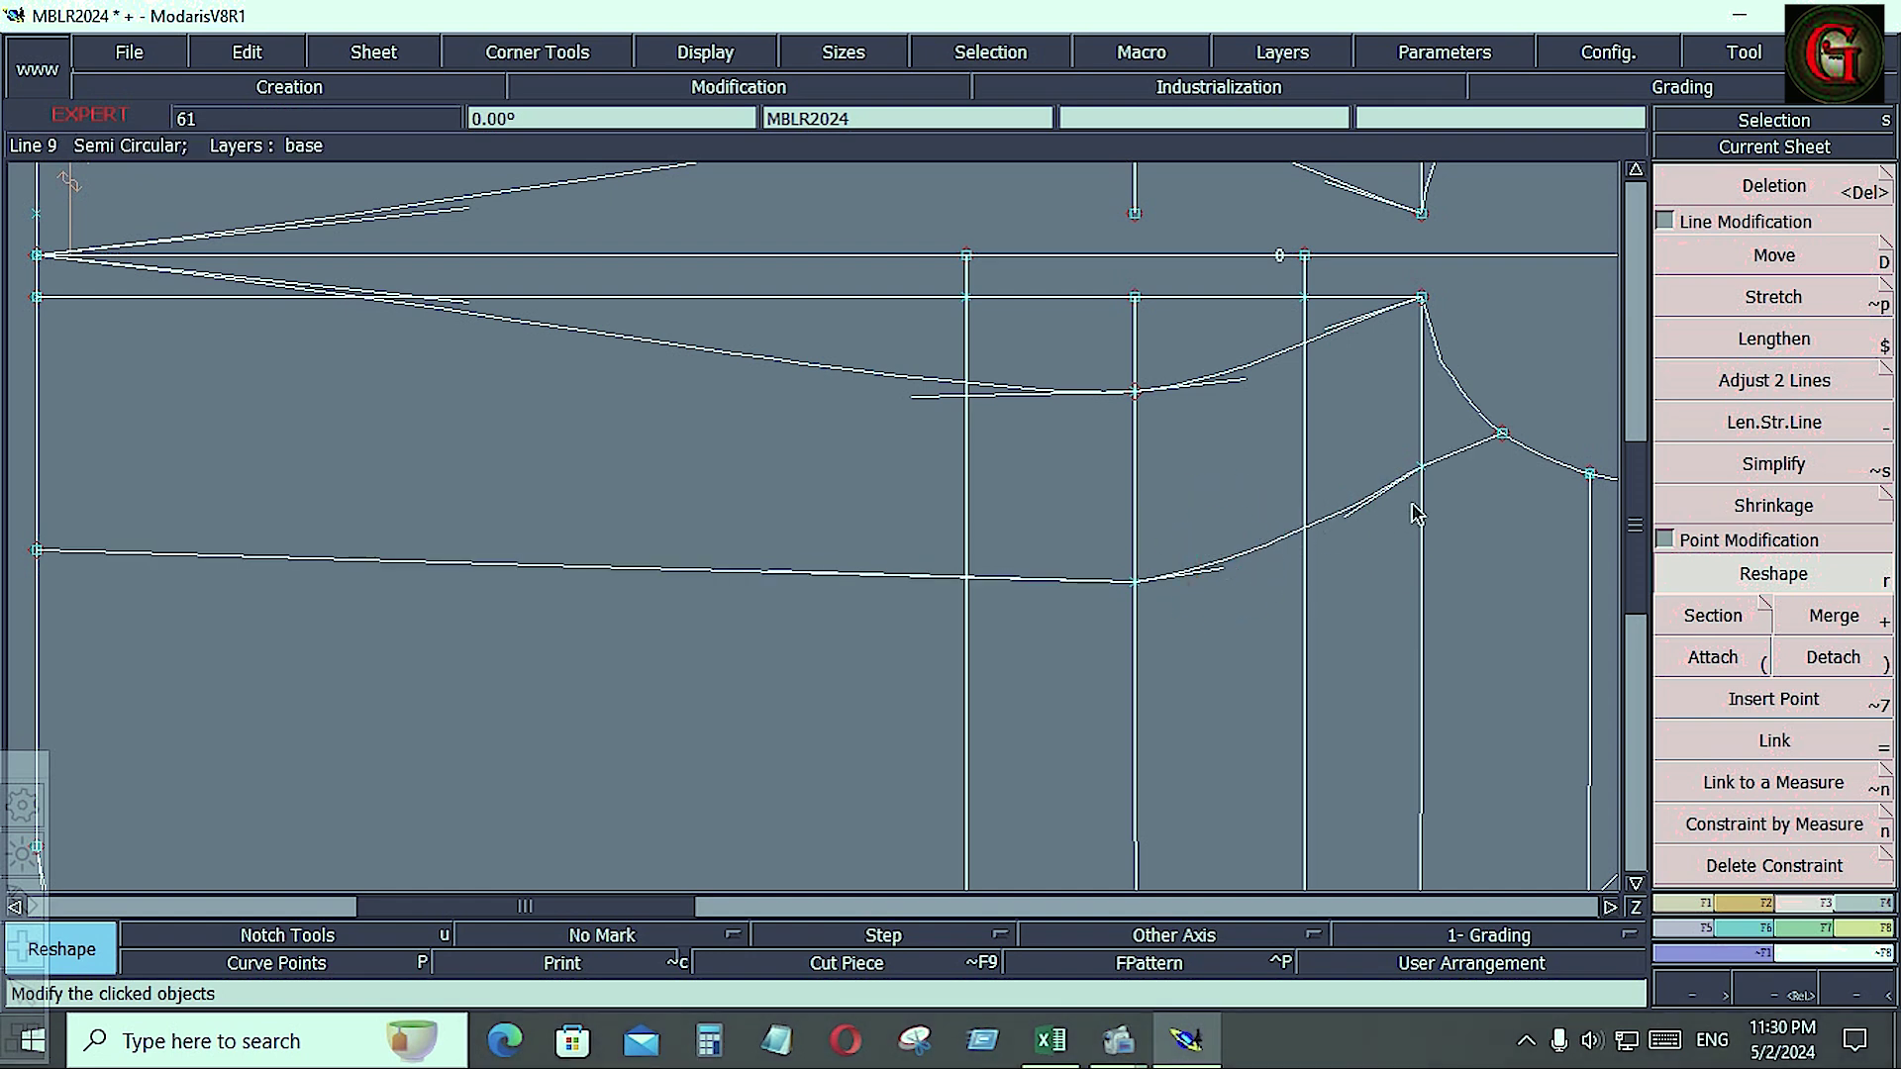
- Move the panel line's chest point slightly along the chest line to smooth the run into the armhole
click(1426, 475)
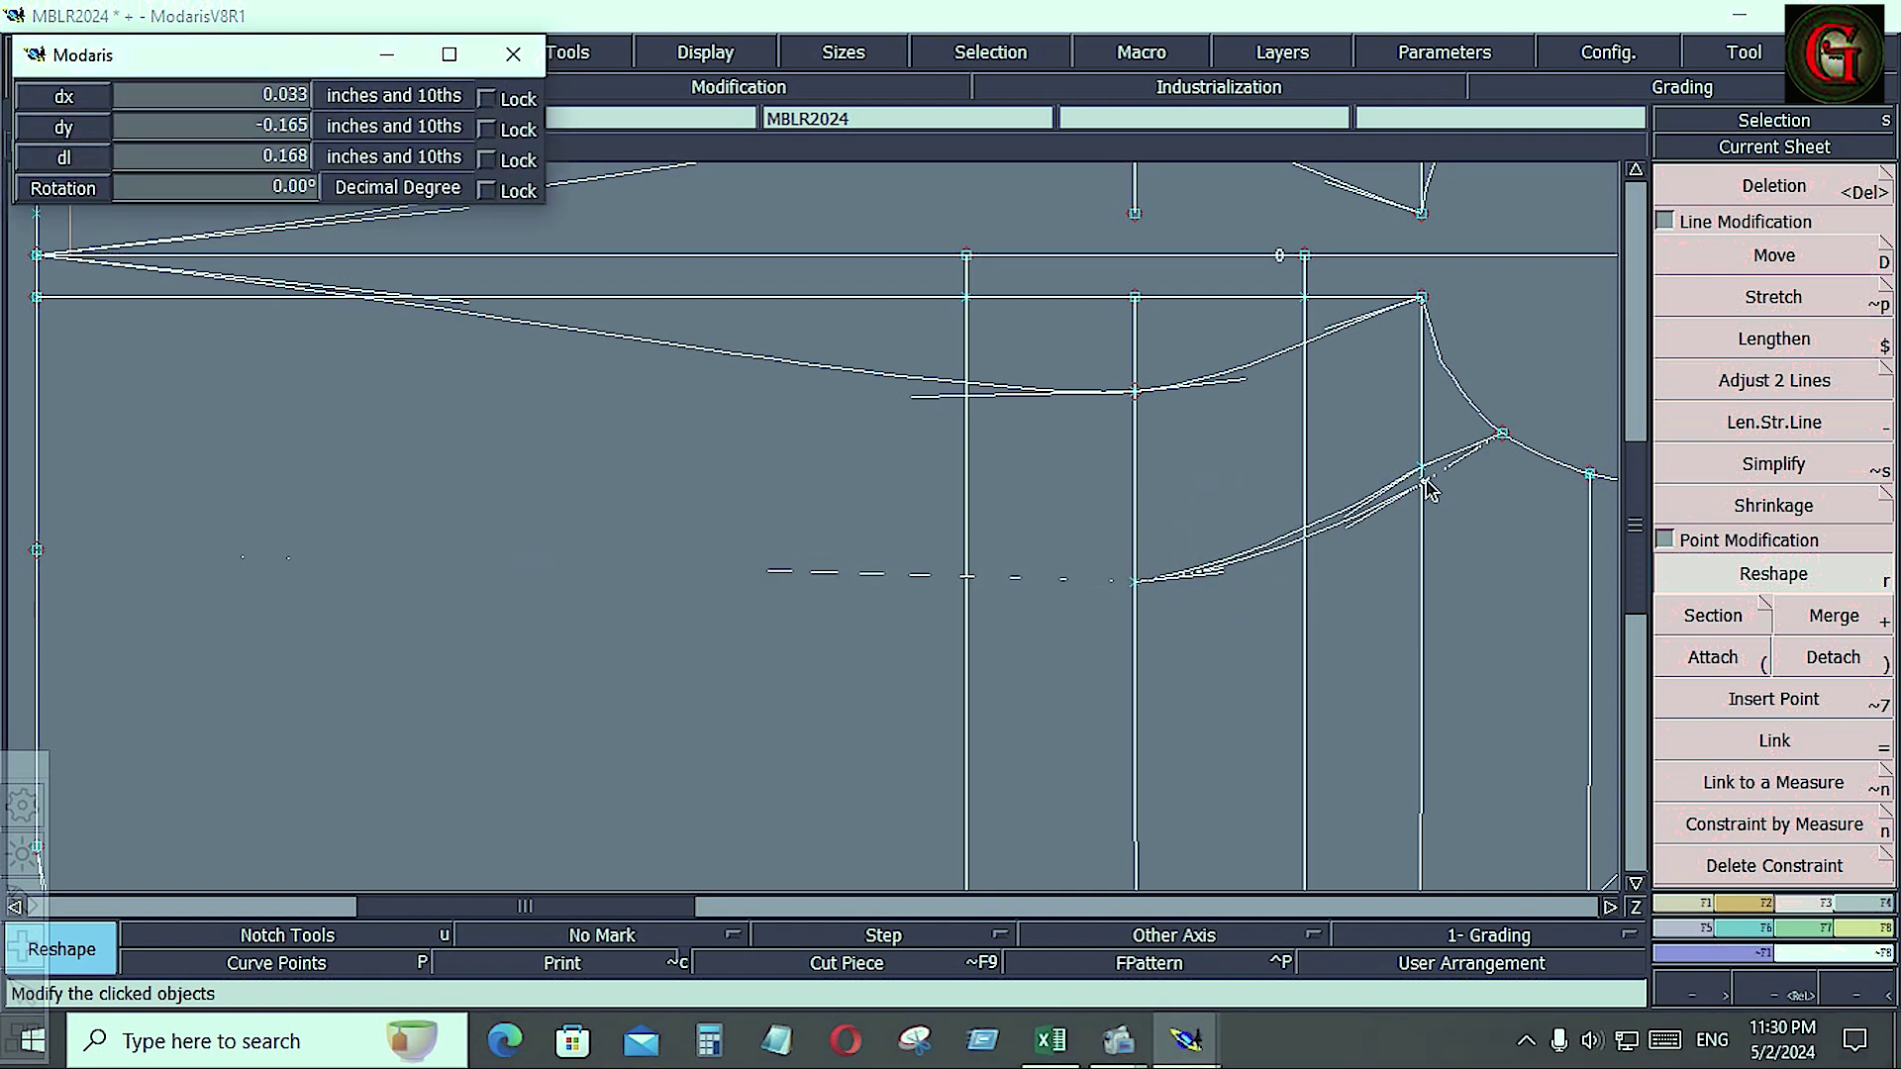
click(1423, 471)
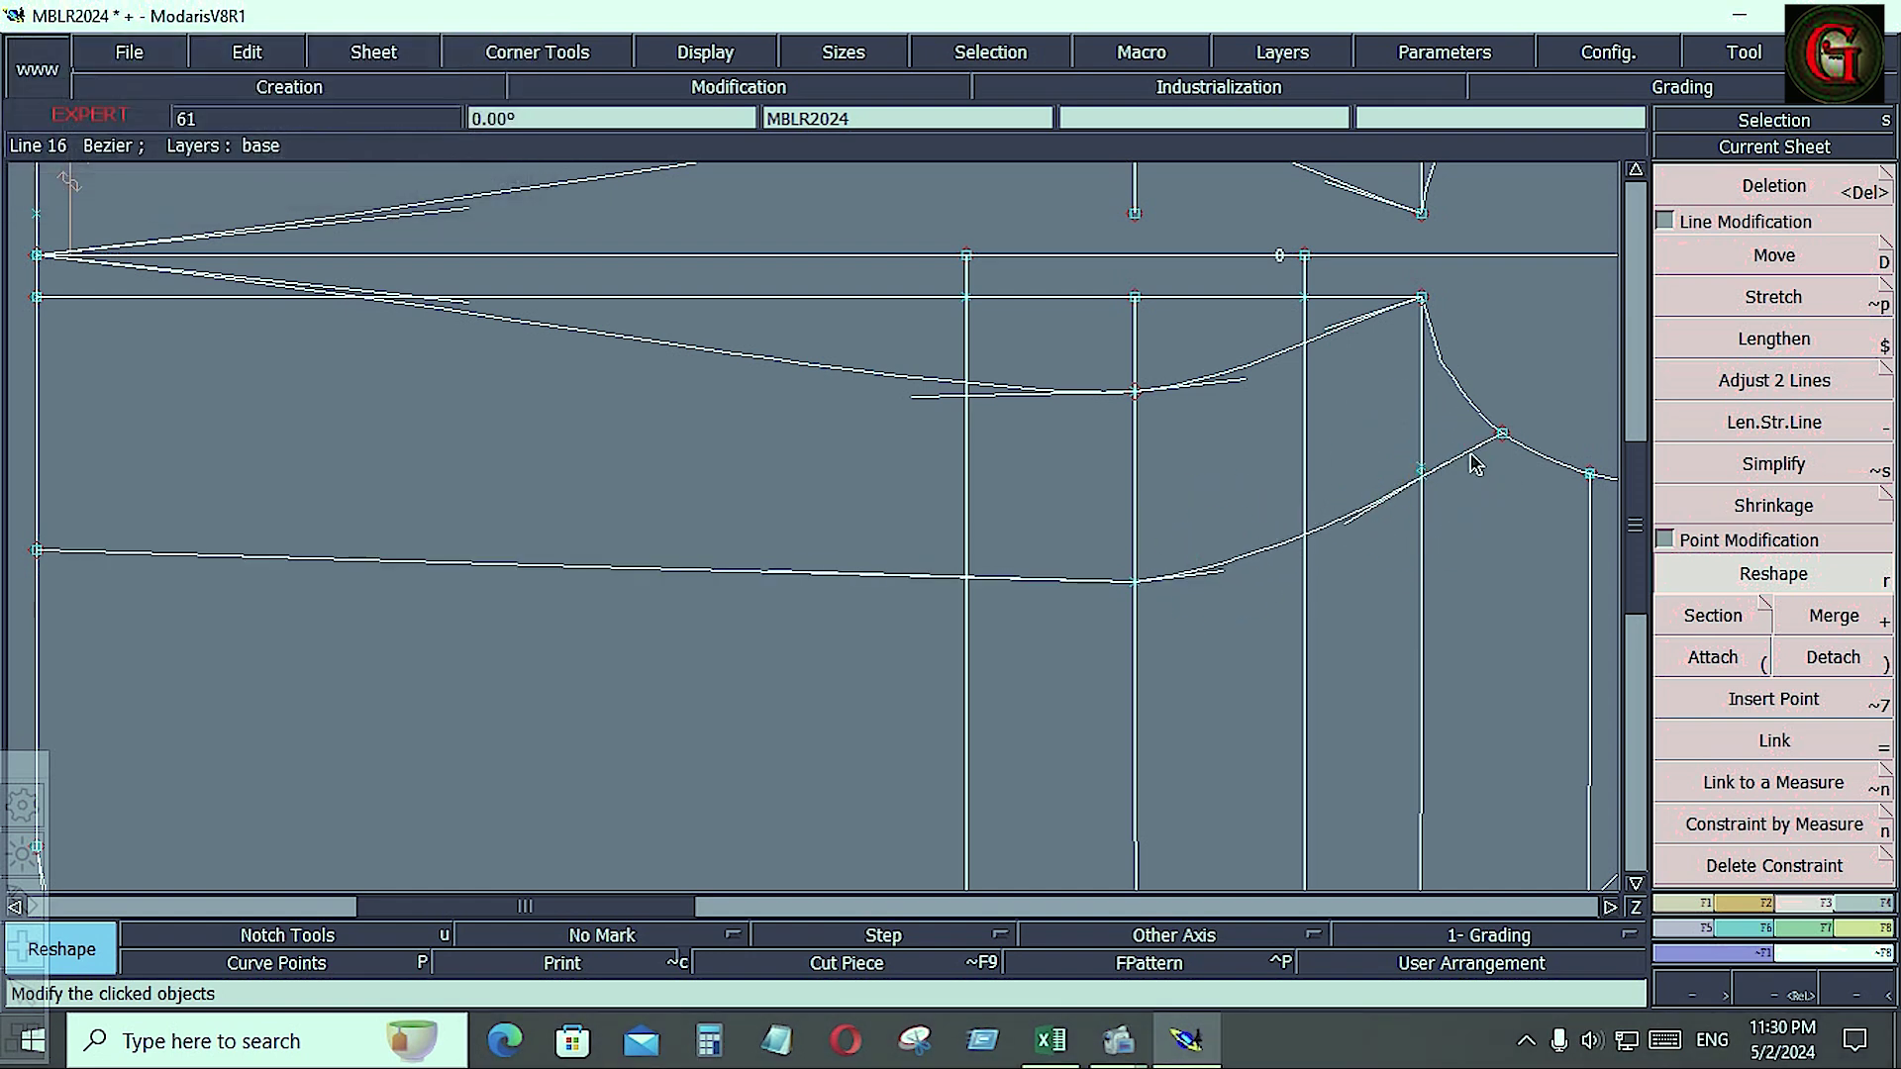
click(1466, 448)
key(Home)
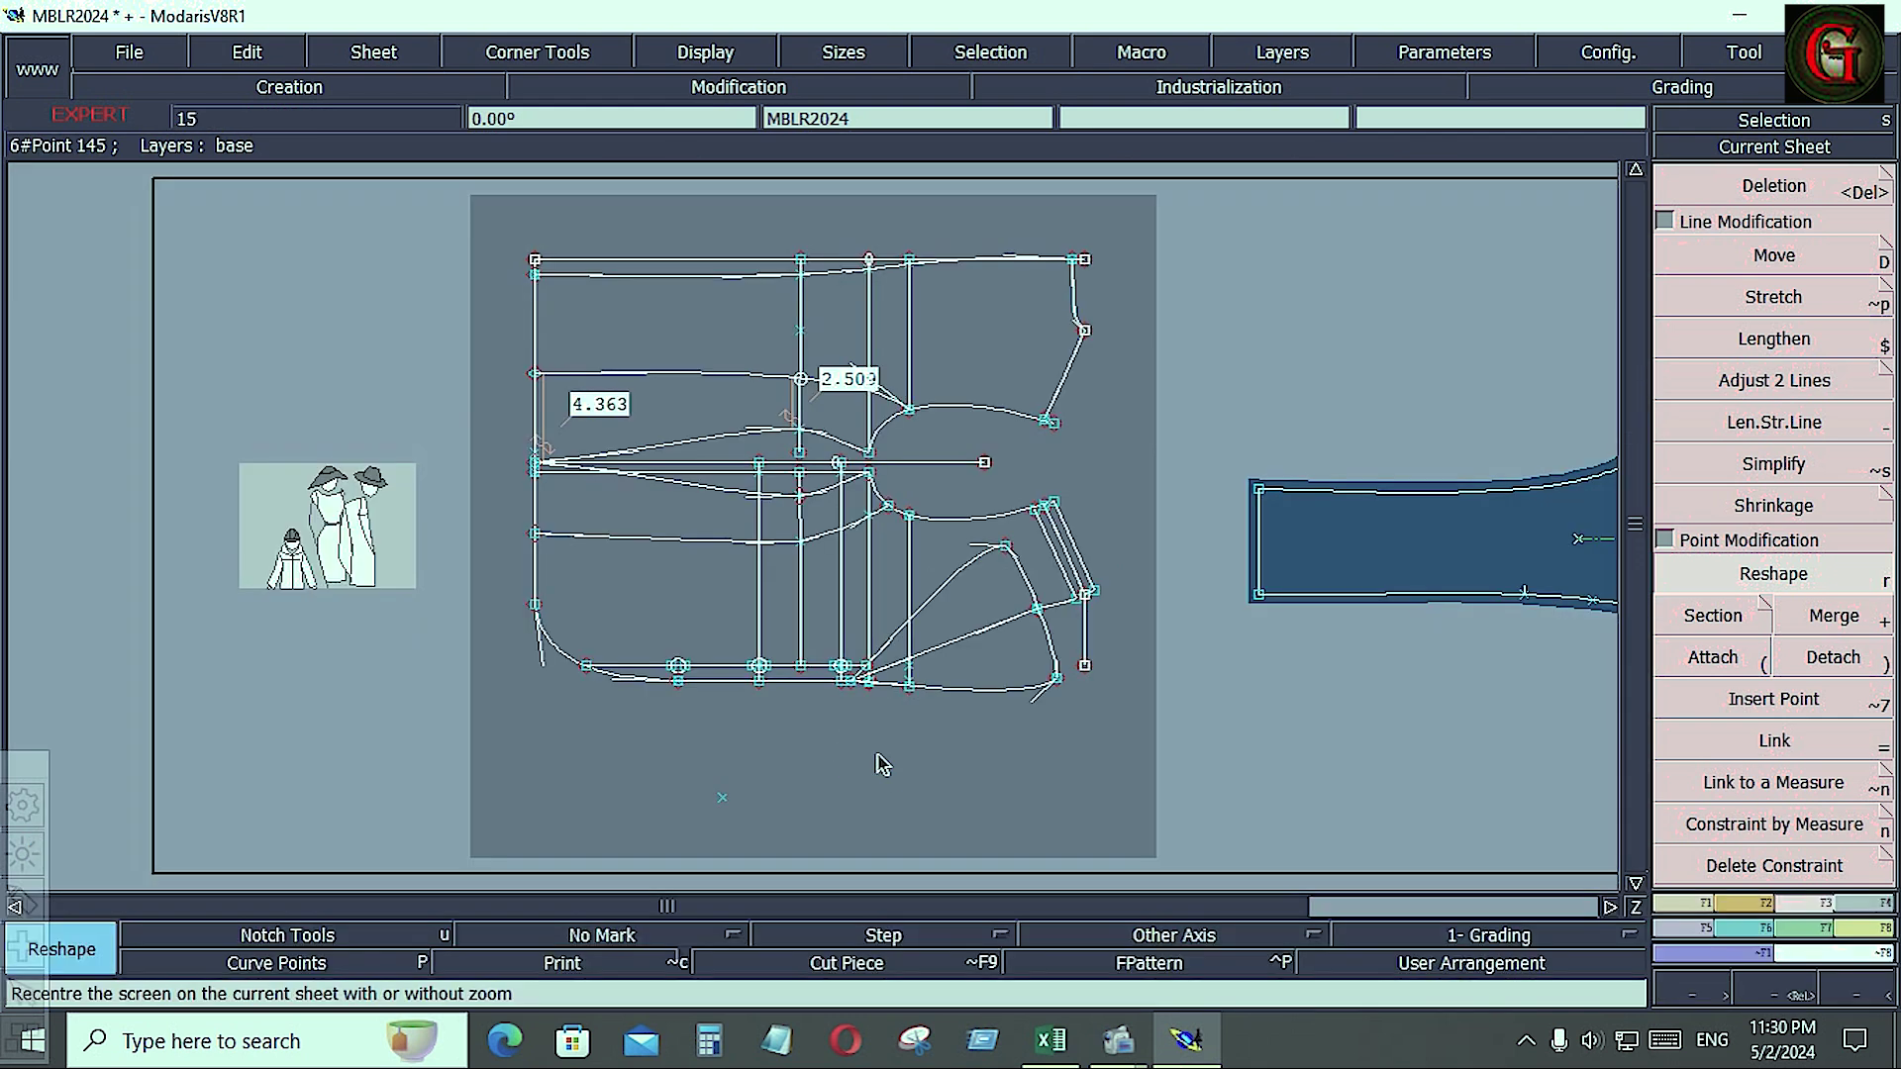
- Switch to the Excel measurement sheet, check the jacket sketches and measurement chart, and return to Modaris
key(alt+Tab)
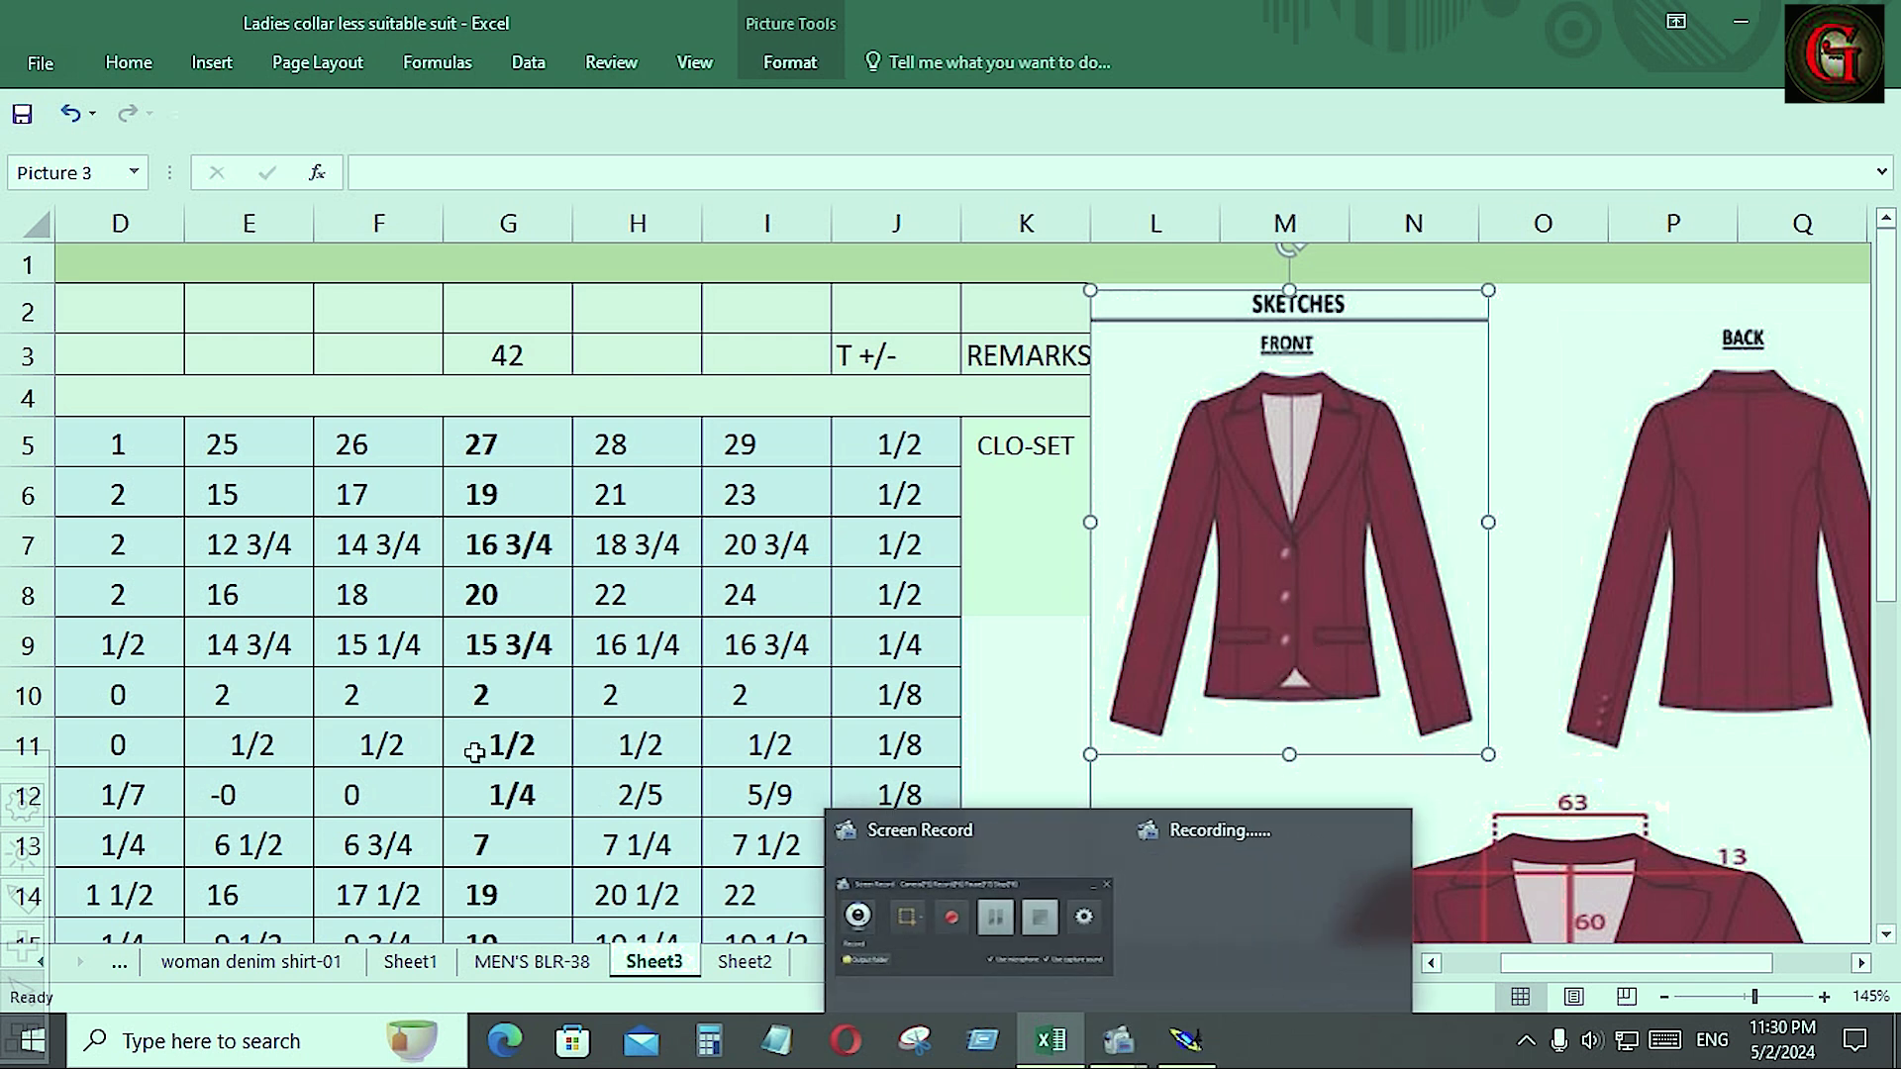
ctrl+scroll(608, 782, down, 4)
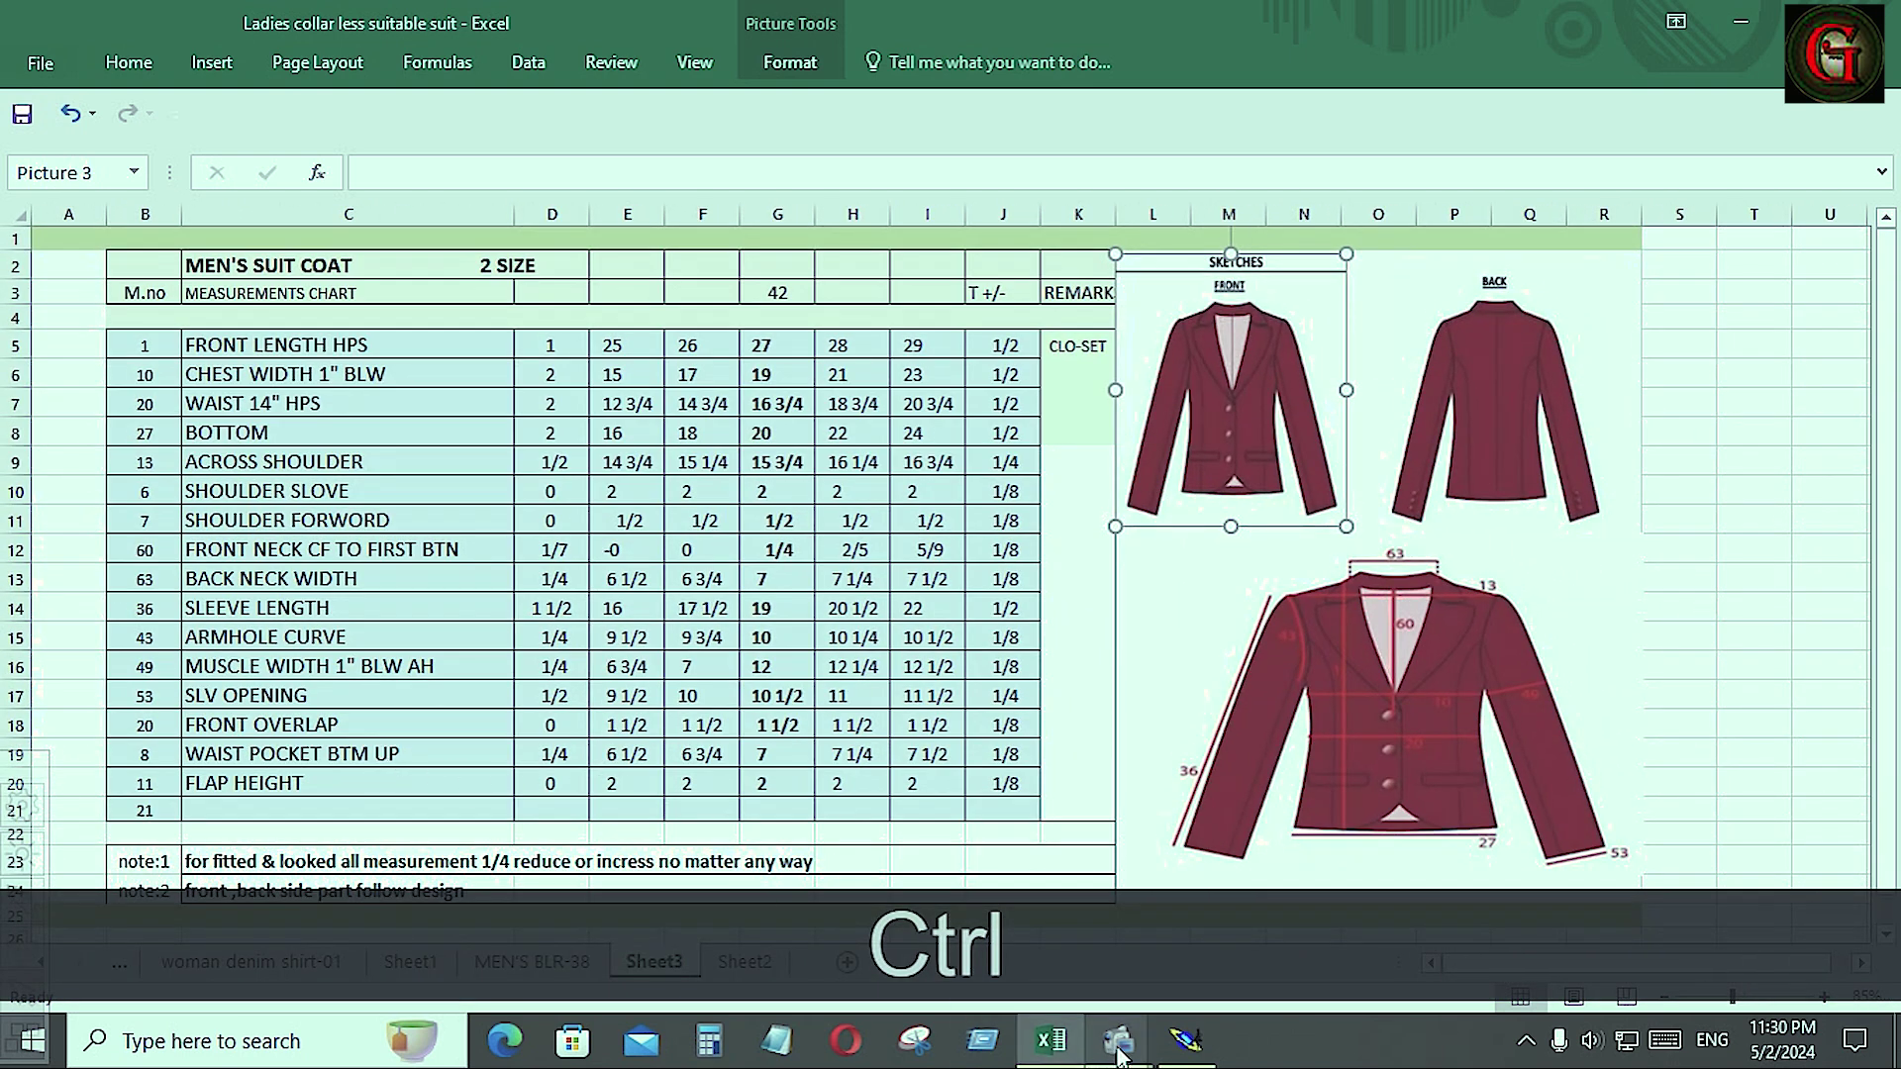
click(1187, 1040)
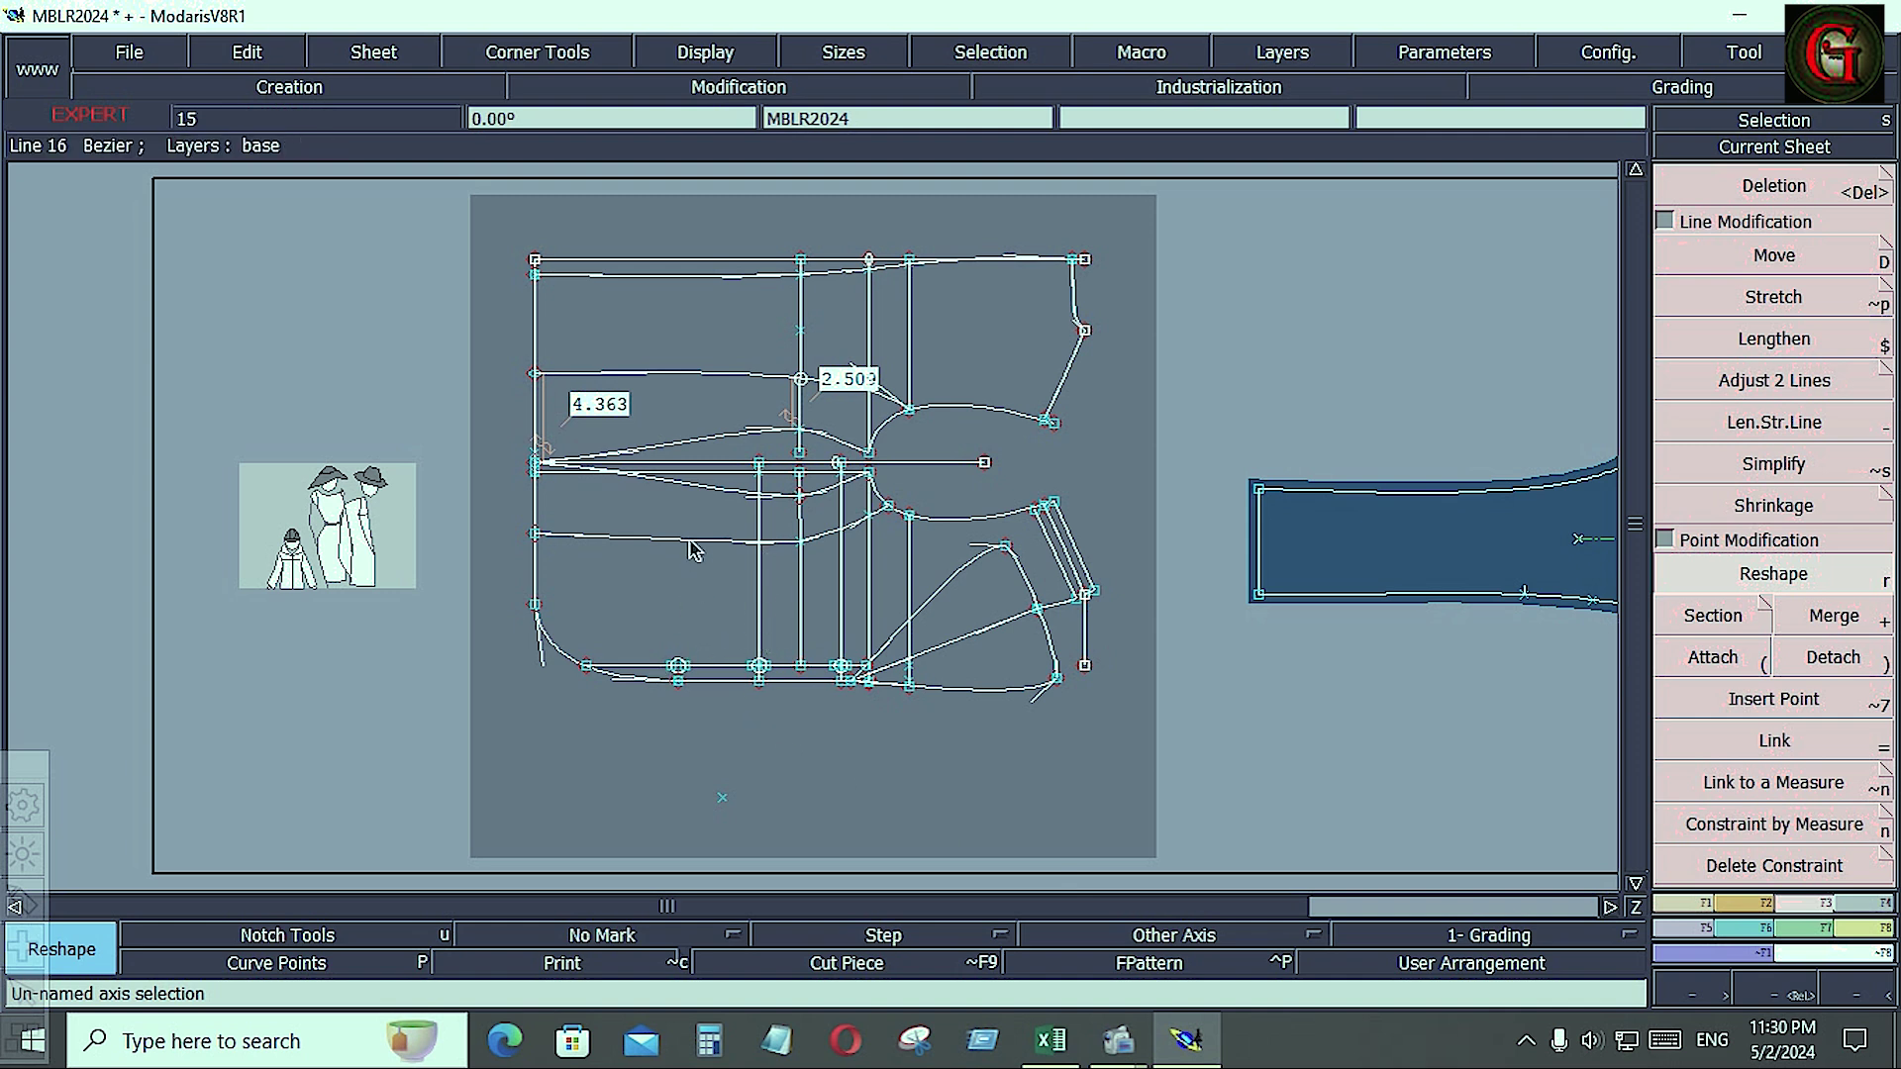
- Draw a straight line across the front at the lowest button from the front edge to the side base line, undoing the extra parallel
scroll(639, 594, up, 4)
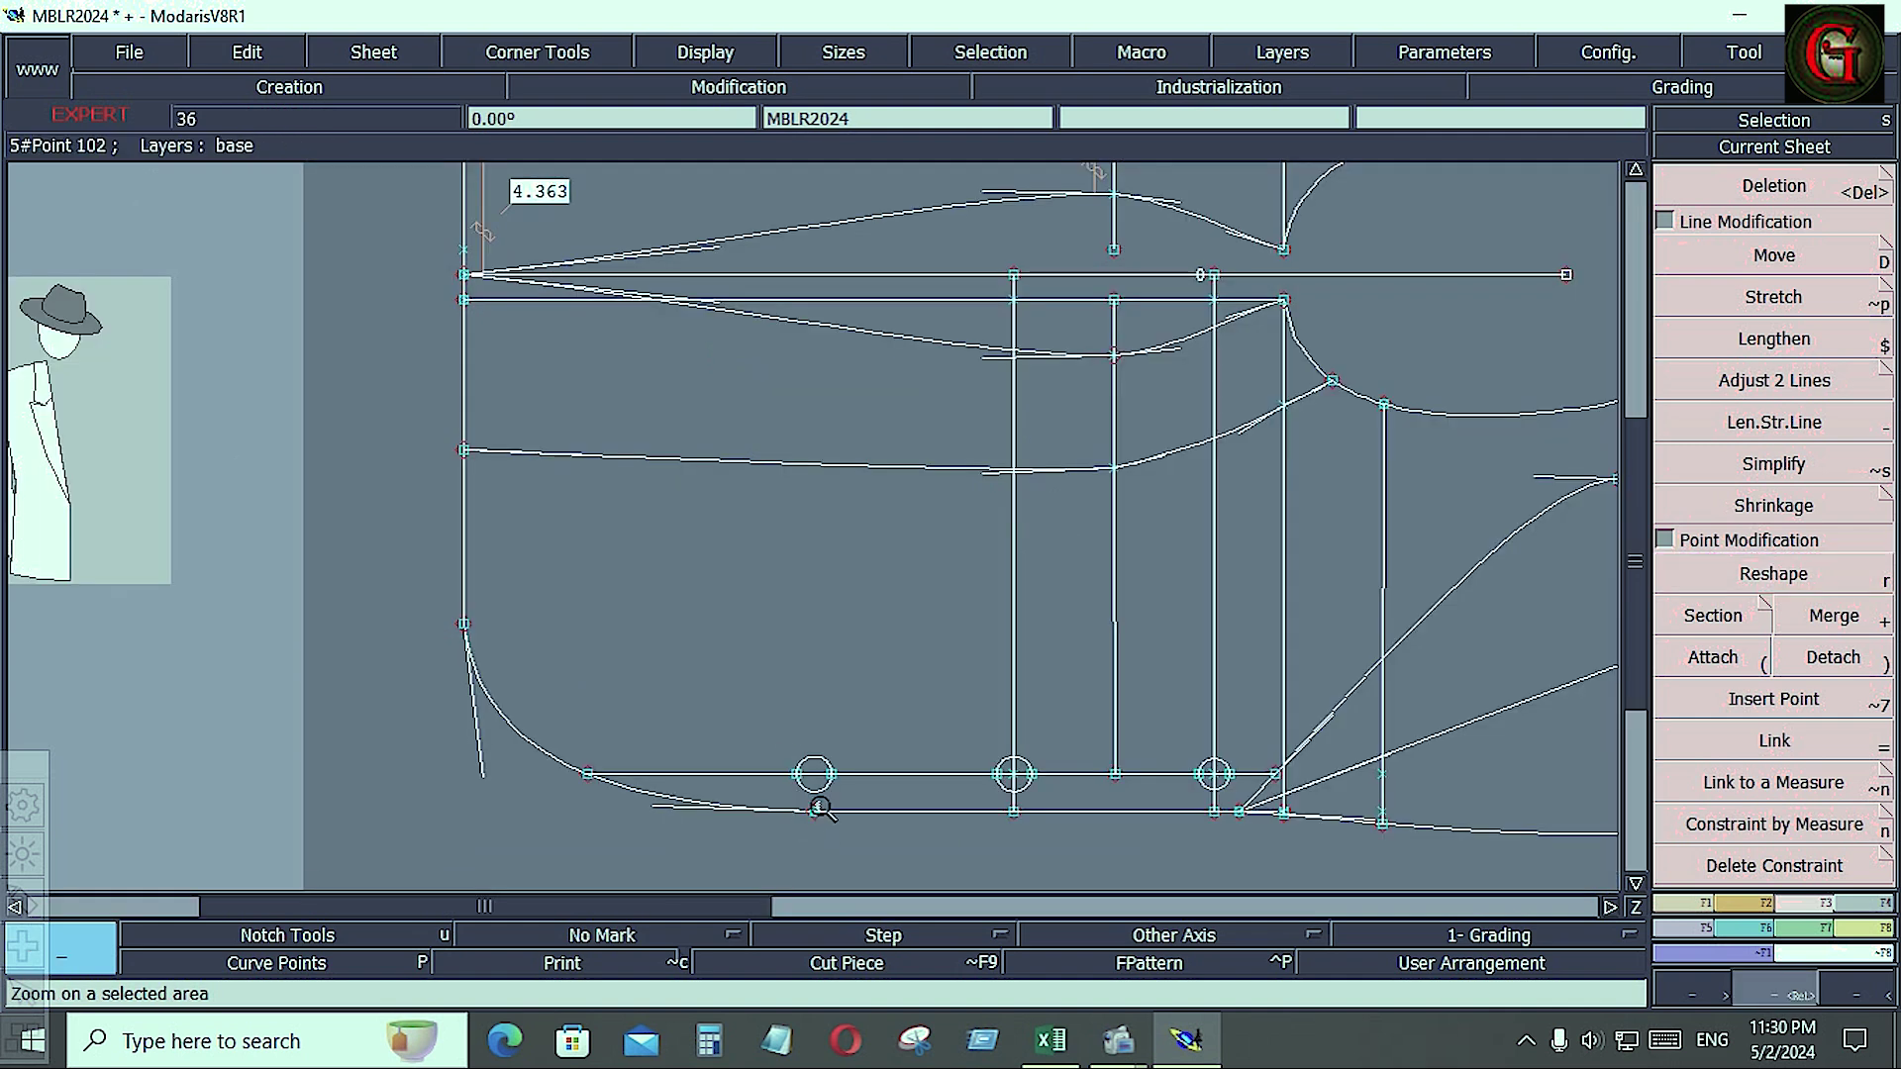
click(1695, 903)
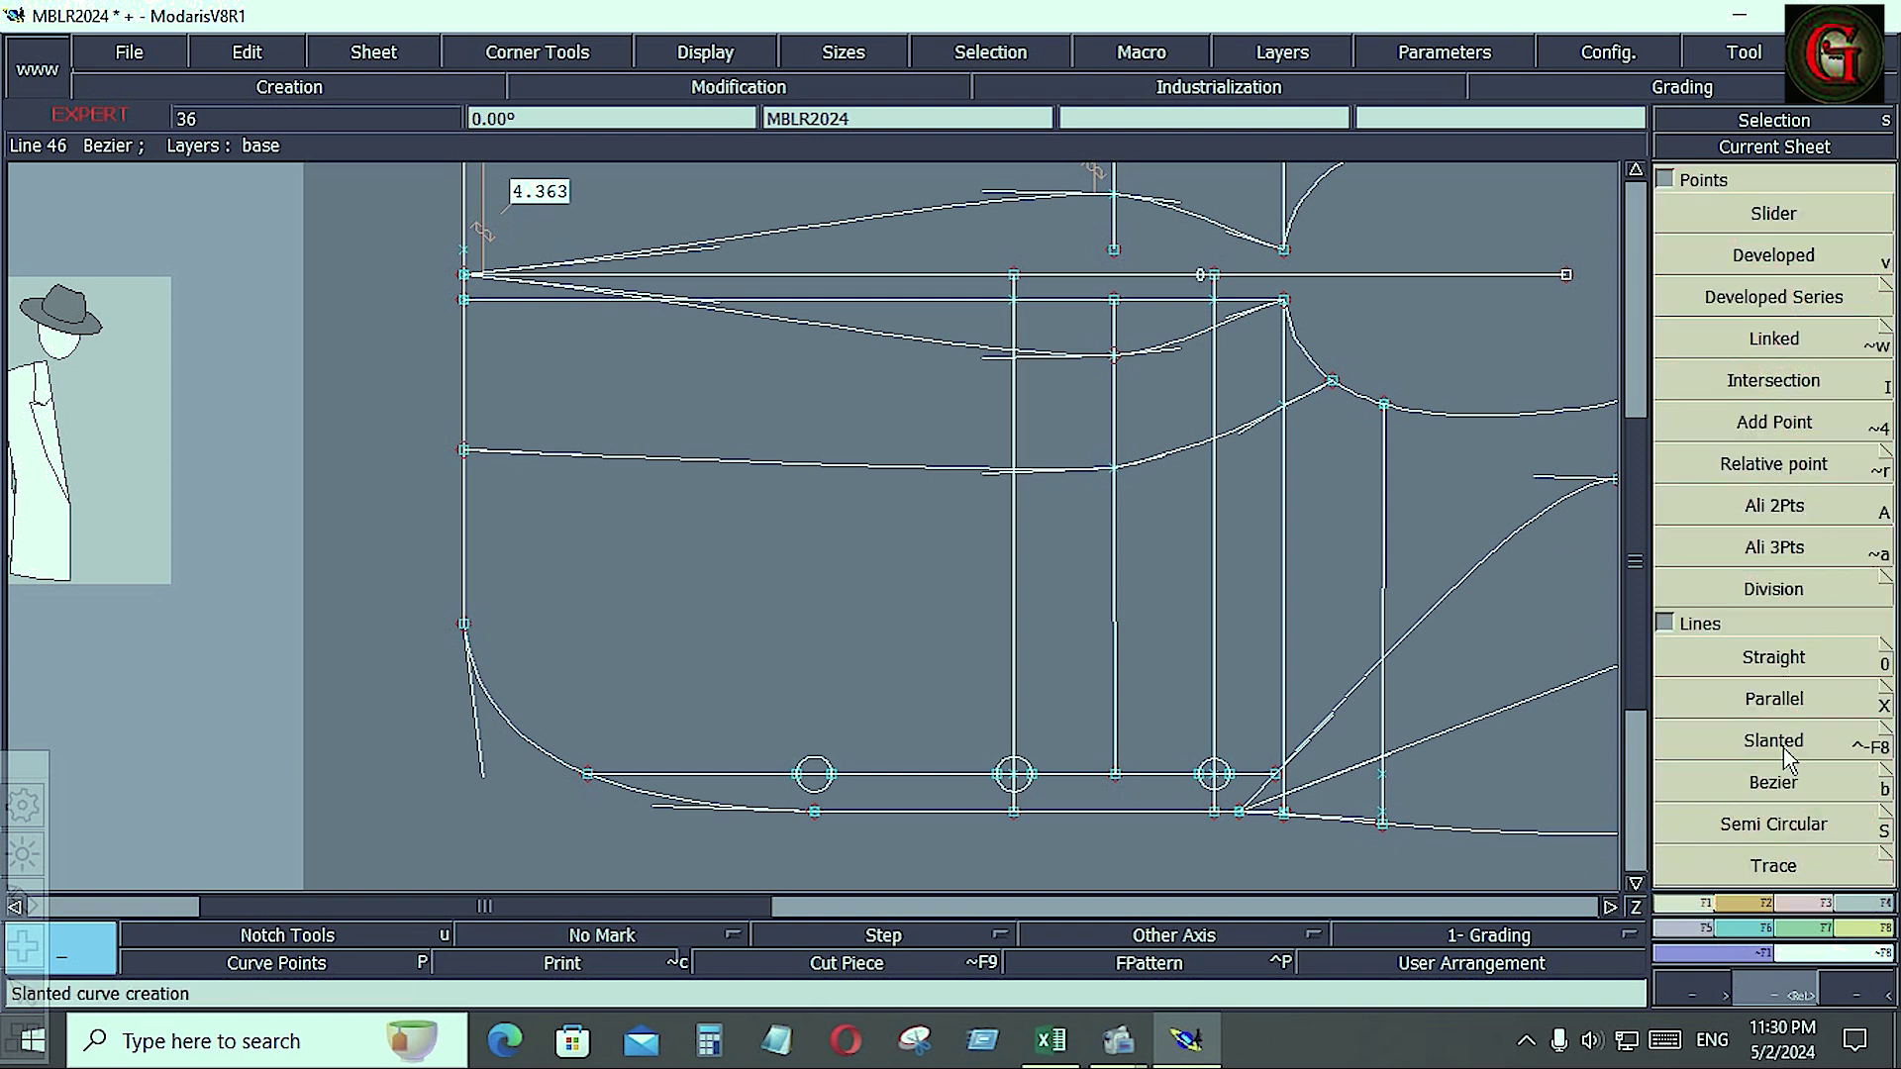
click(1777, 787)
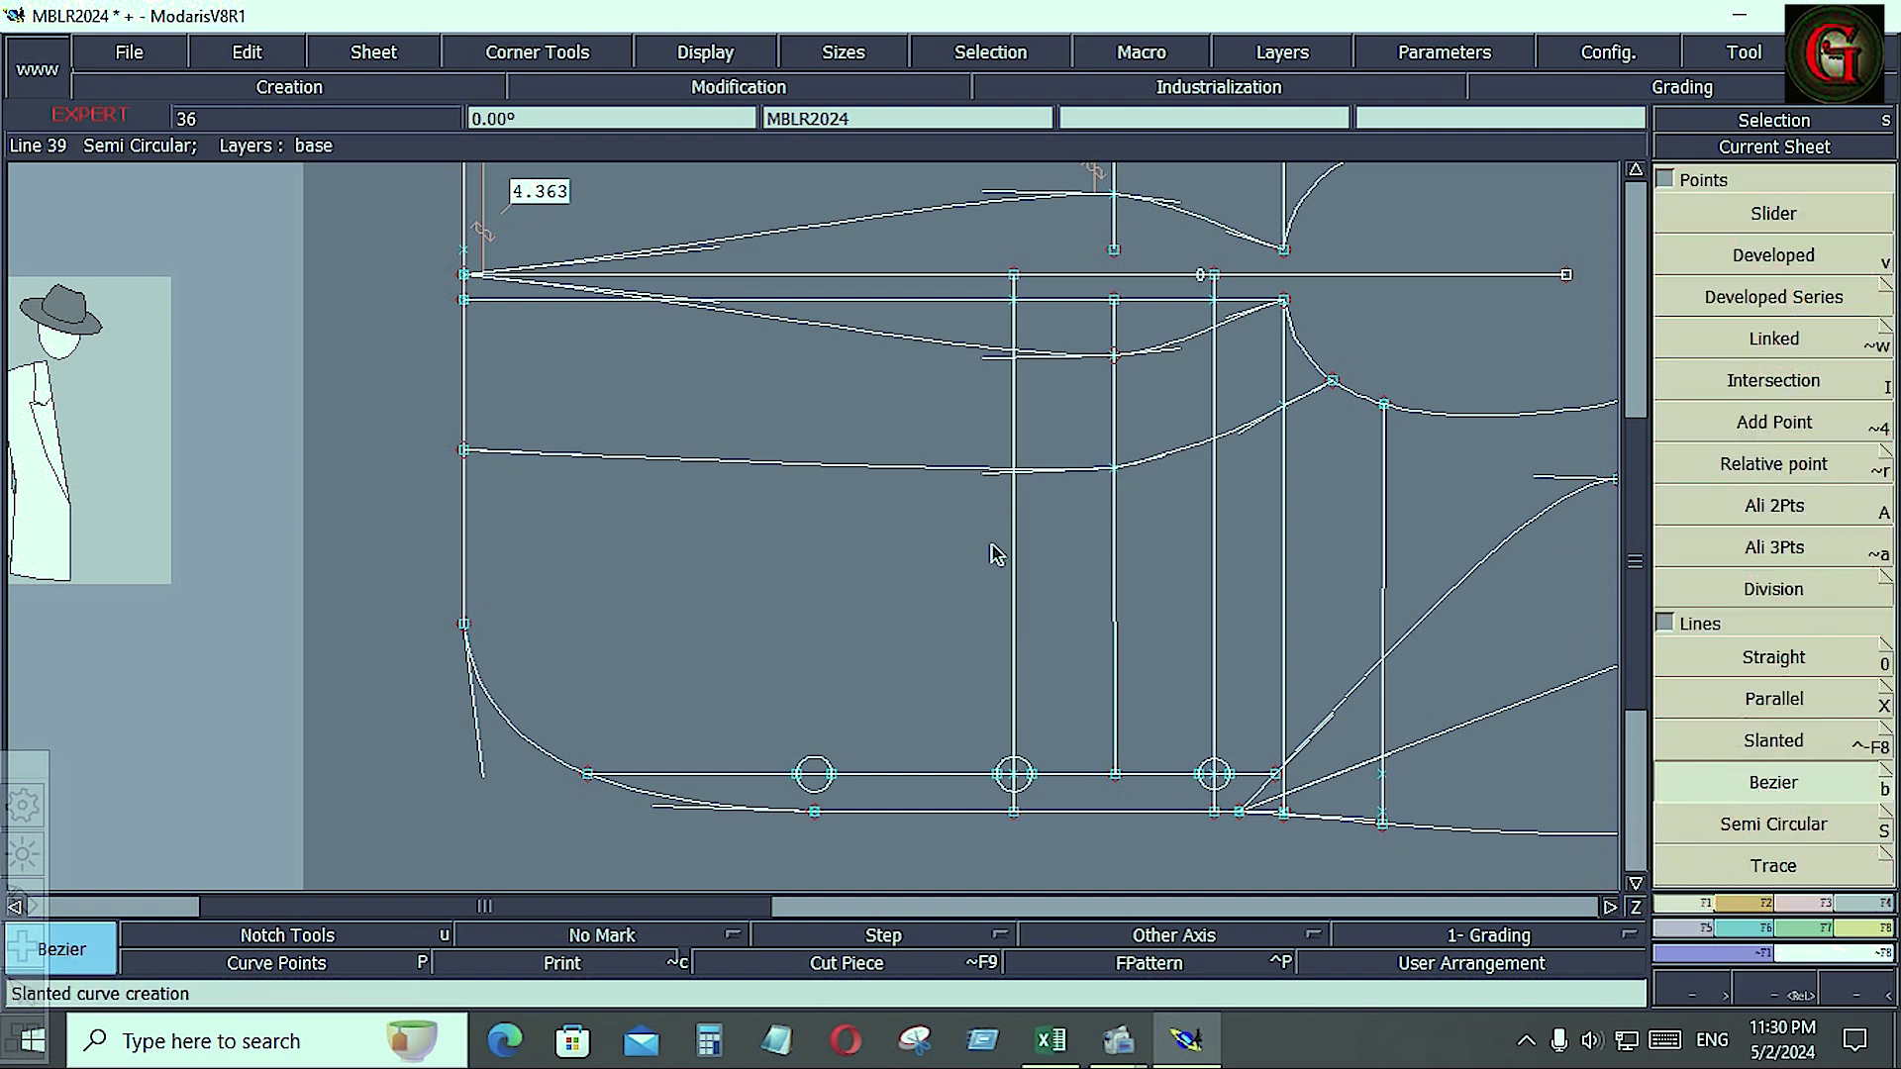
click(815, 812)
key(ctrl)
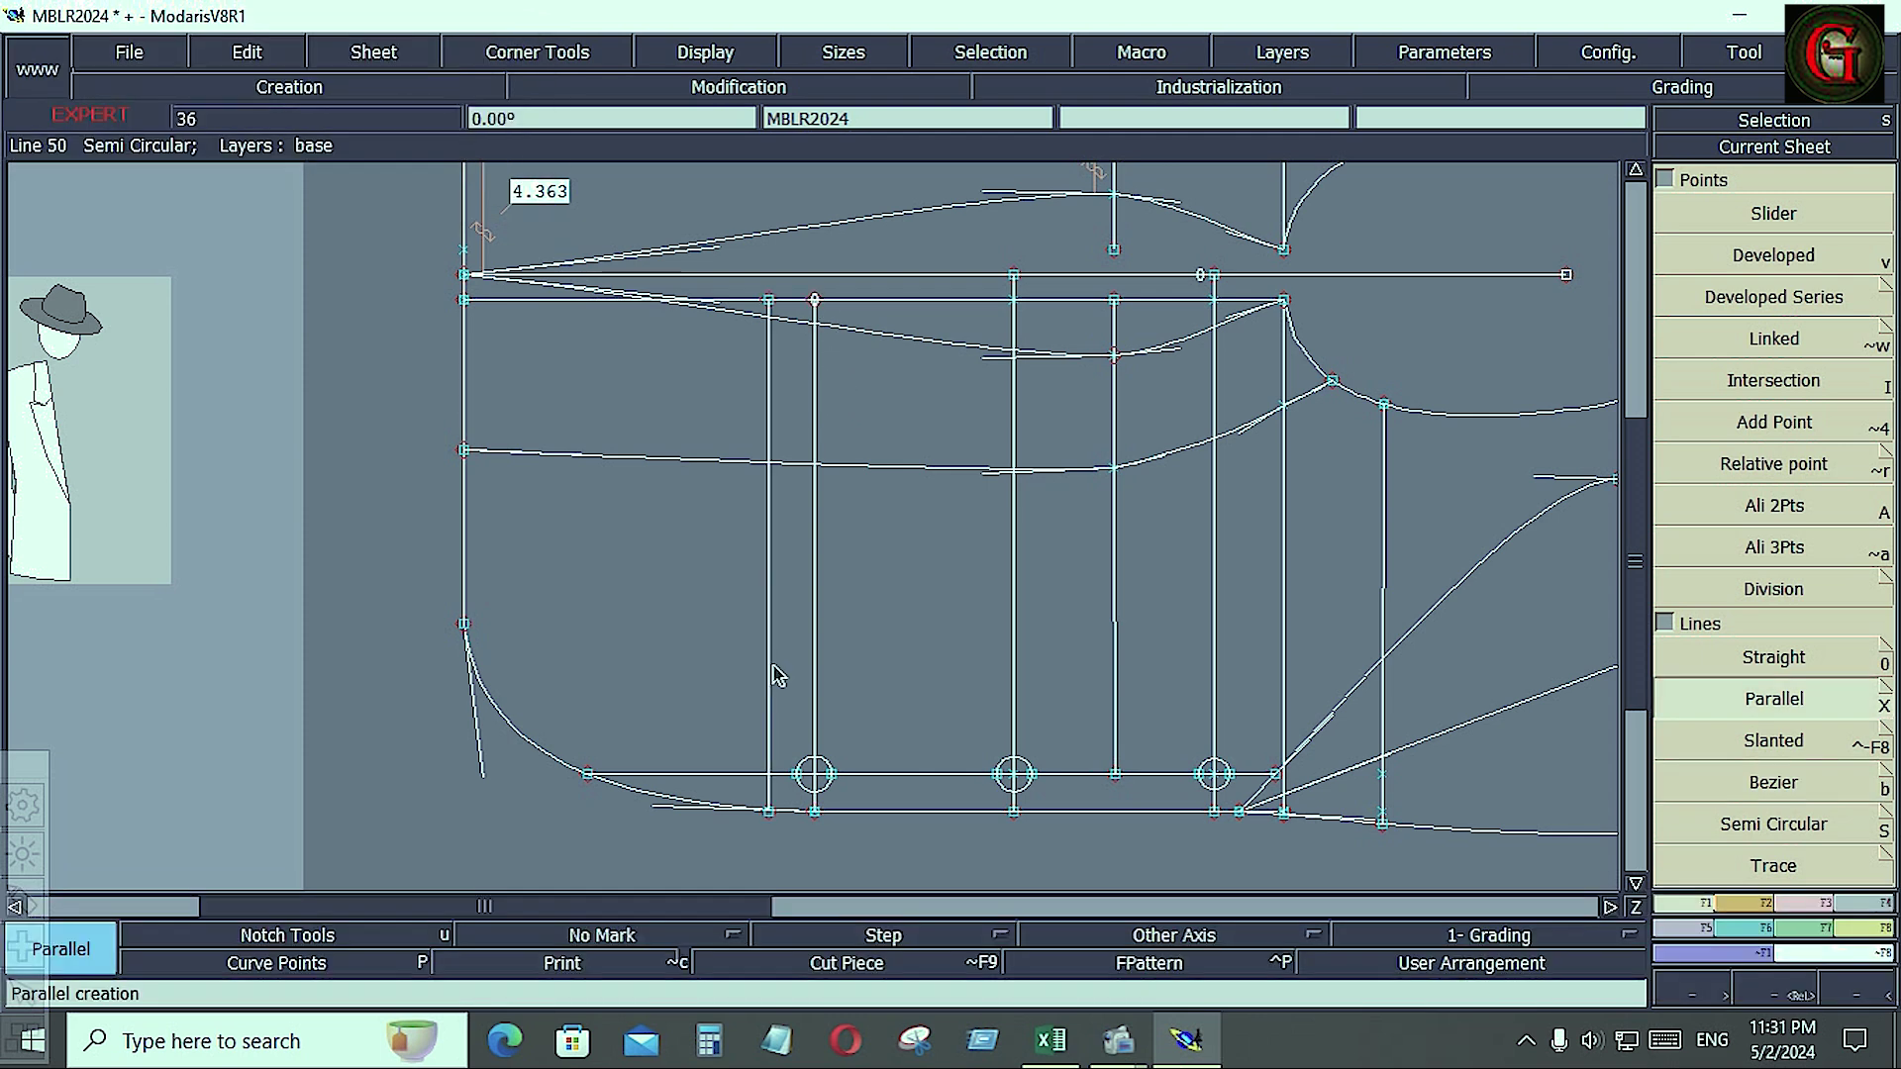
key(ctrl+z)
- Check the waist pocket height in the Excel chart and create a parallel to the hem at a distance of -7 inches
click(1048, 1040)
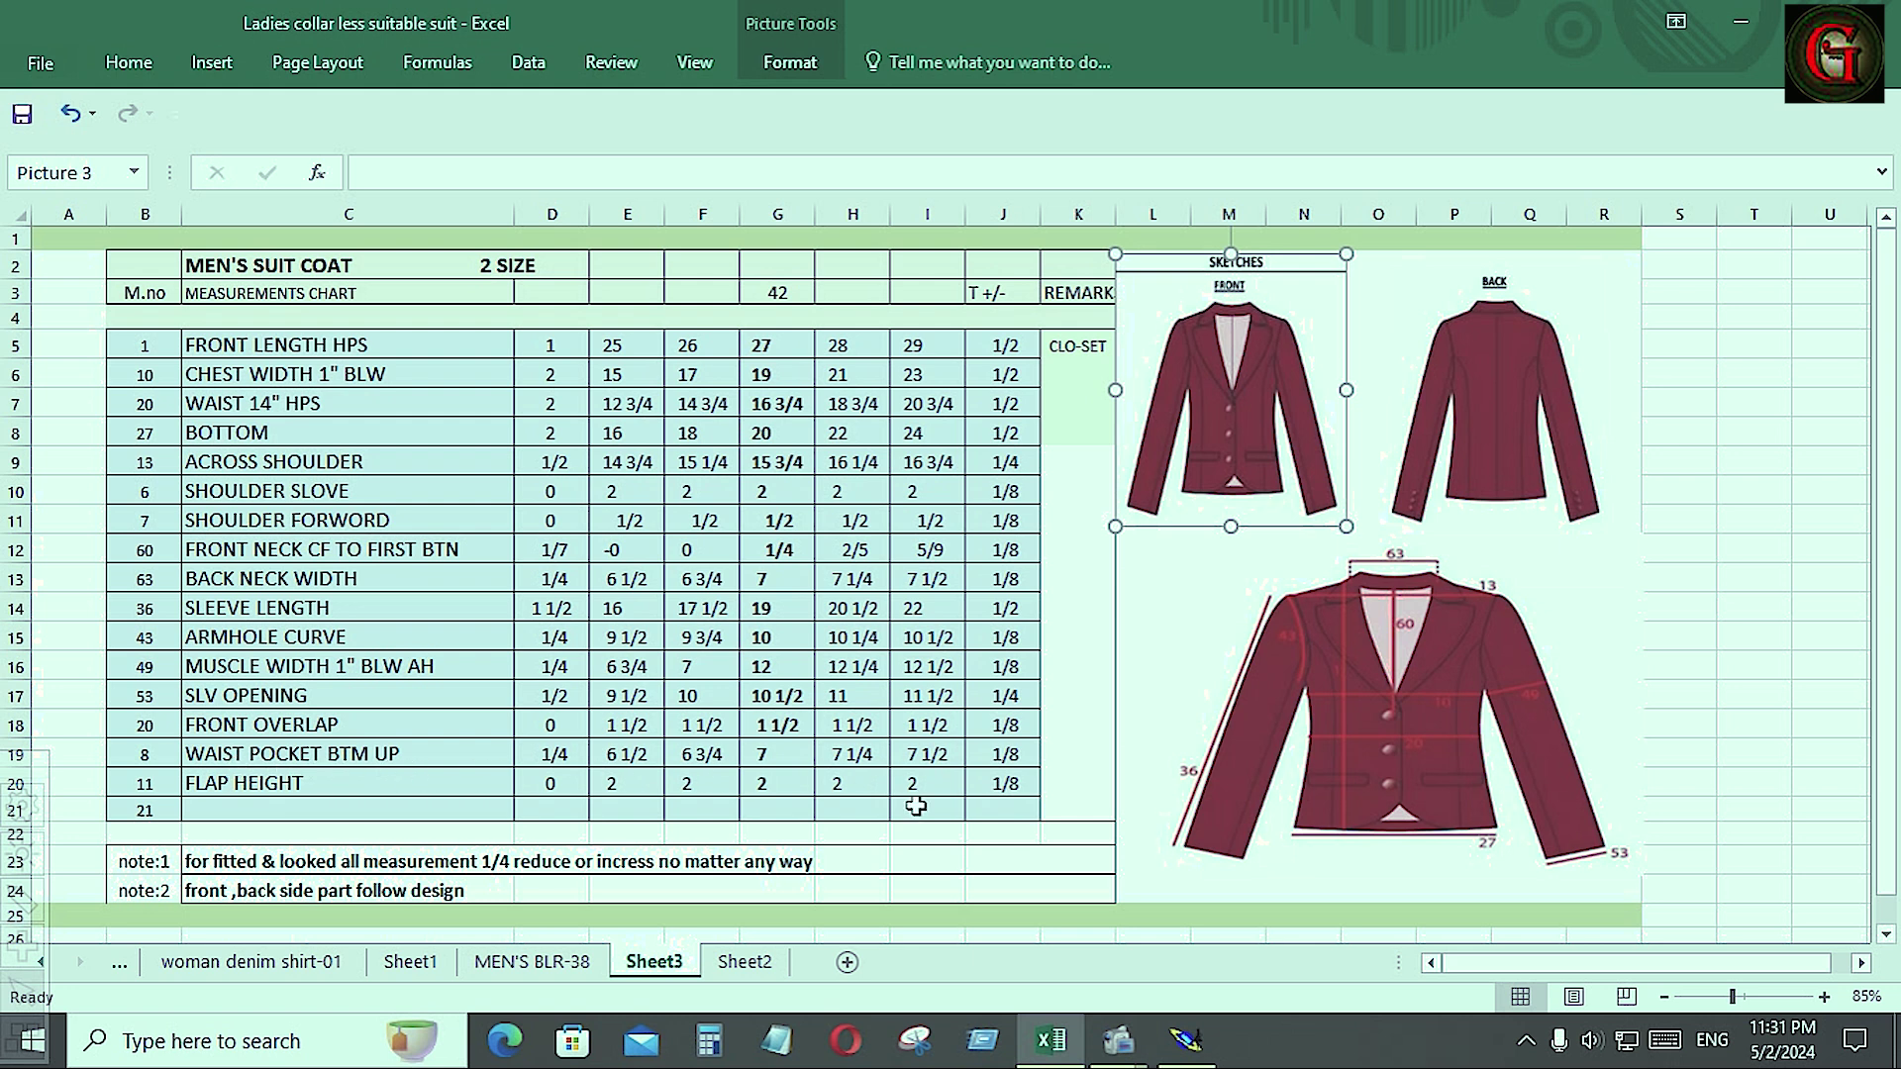
click(1186, 1040)
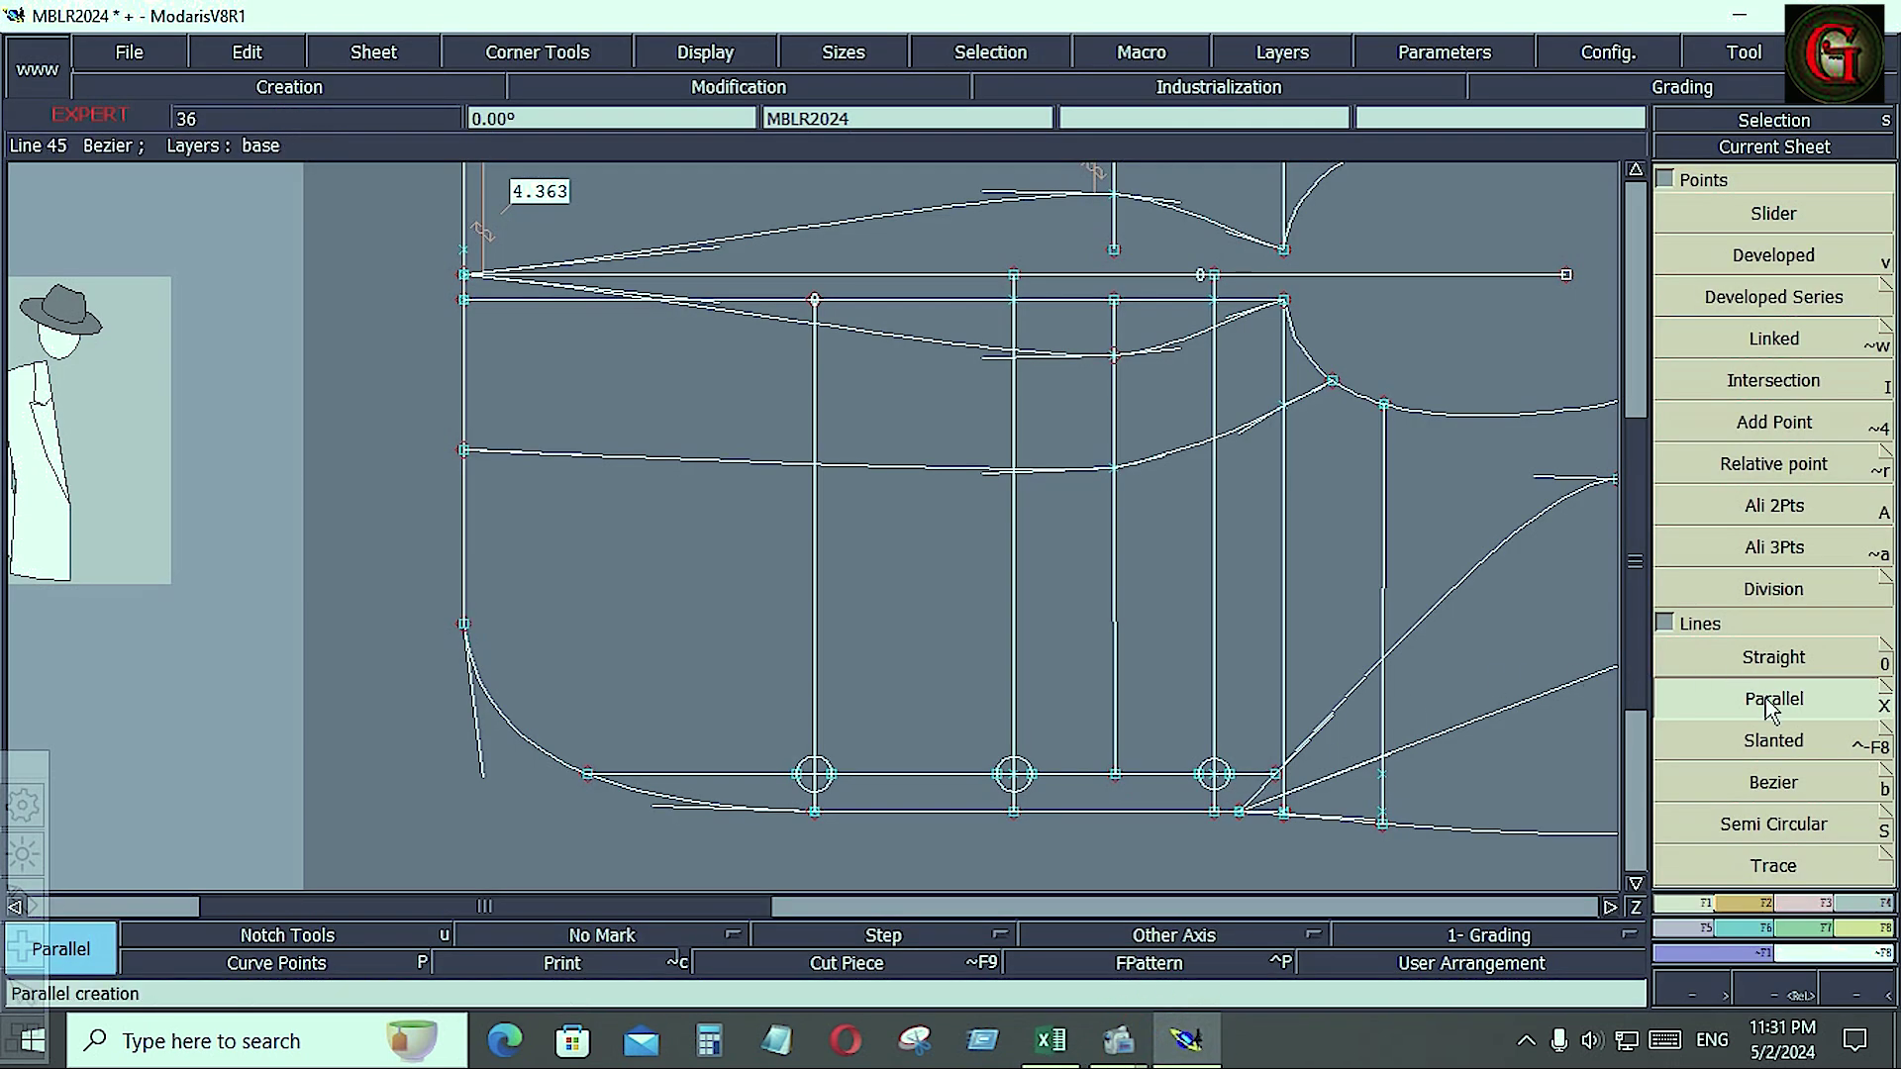
click(465, 592)
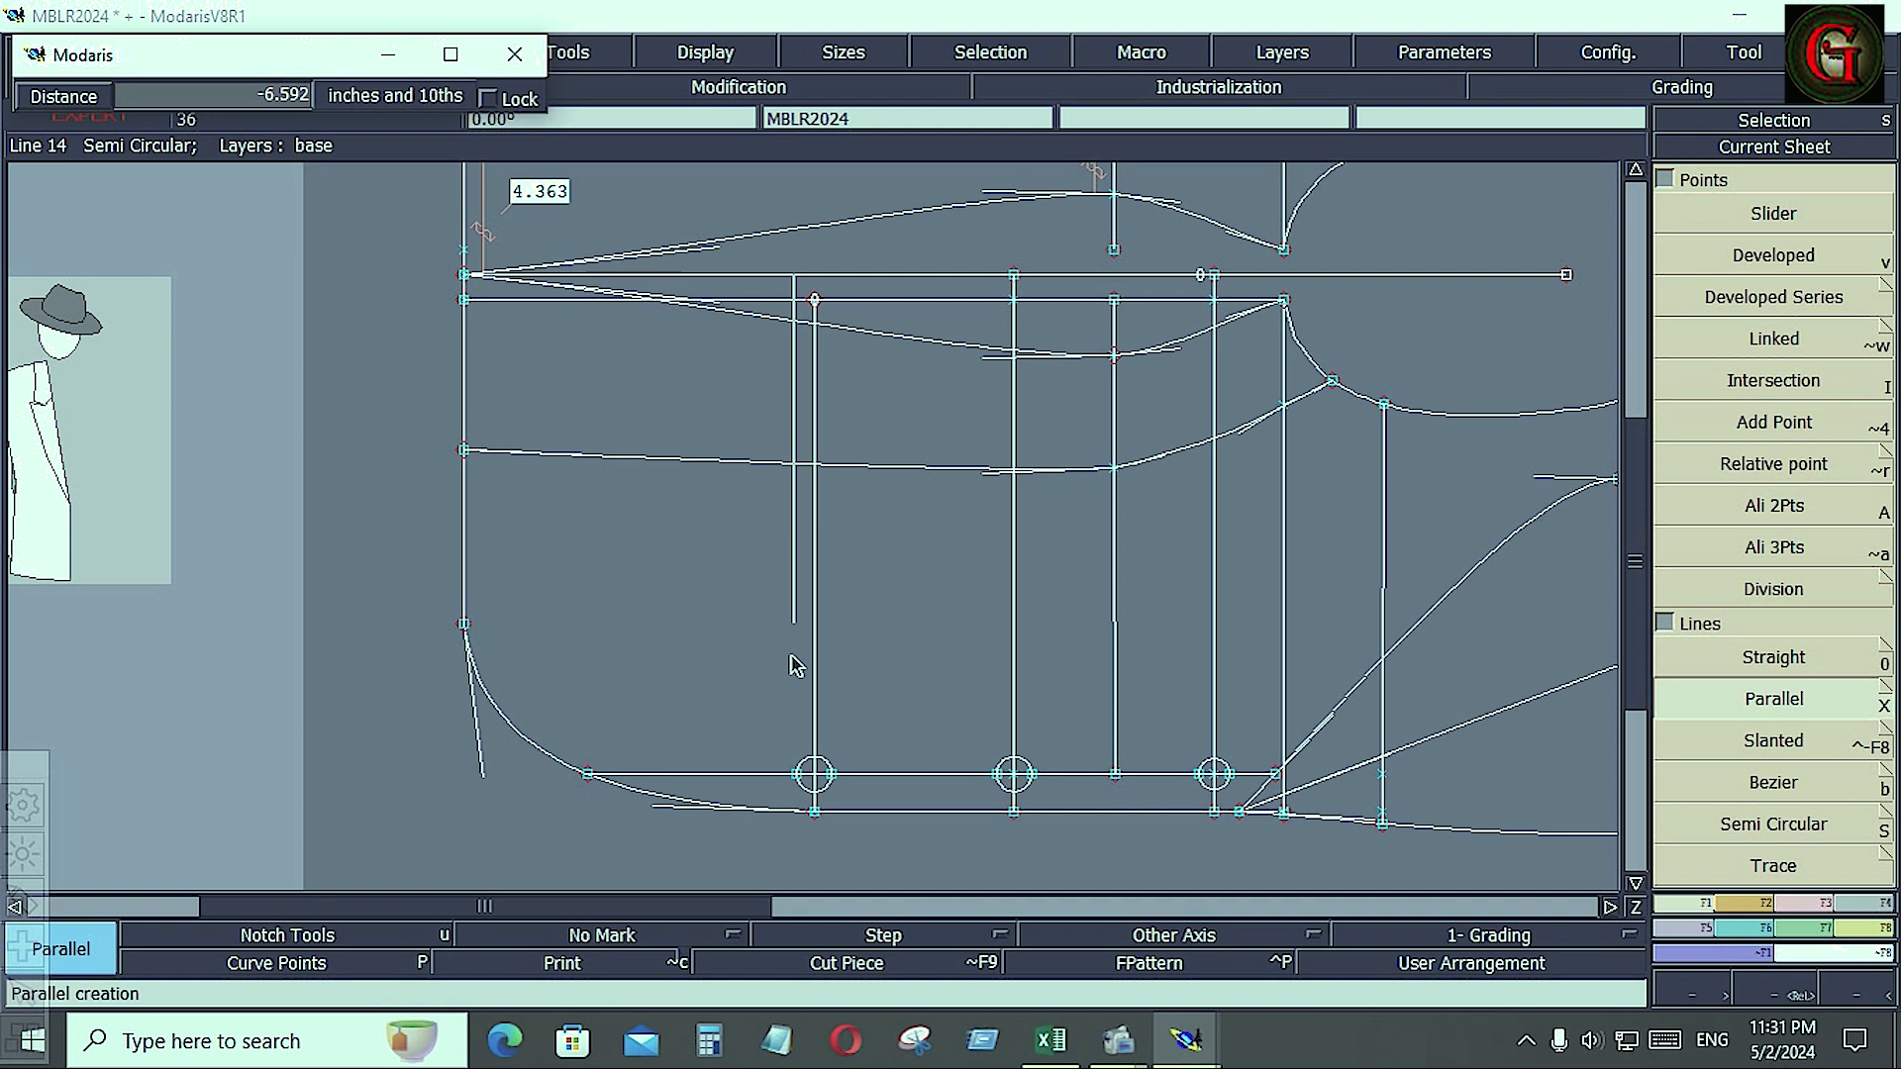
key(Down)
text(-7)
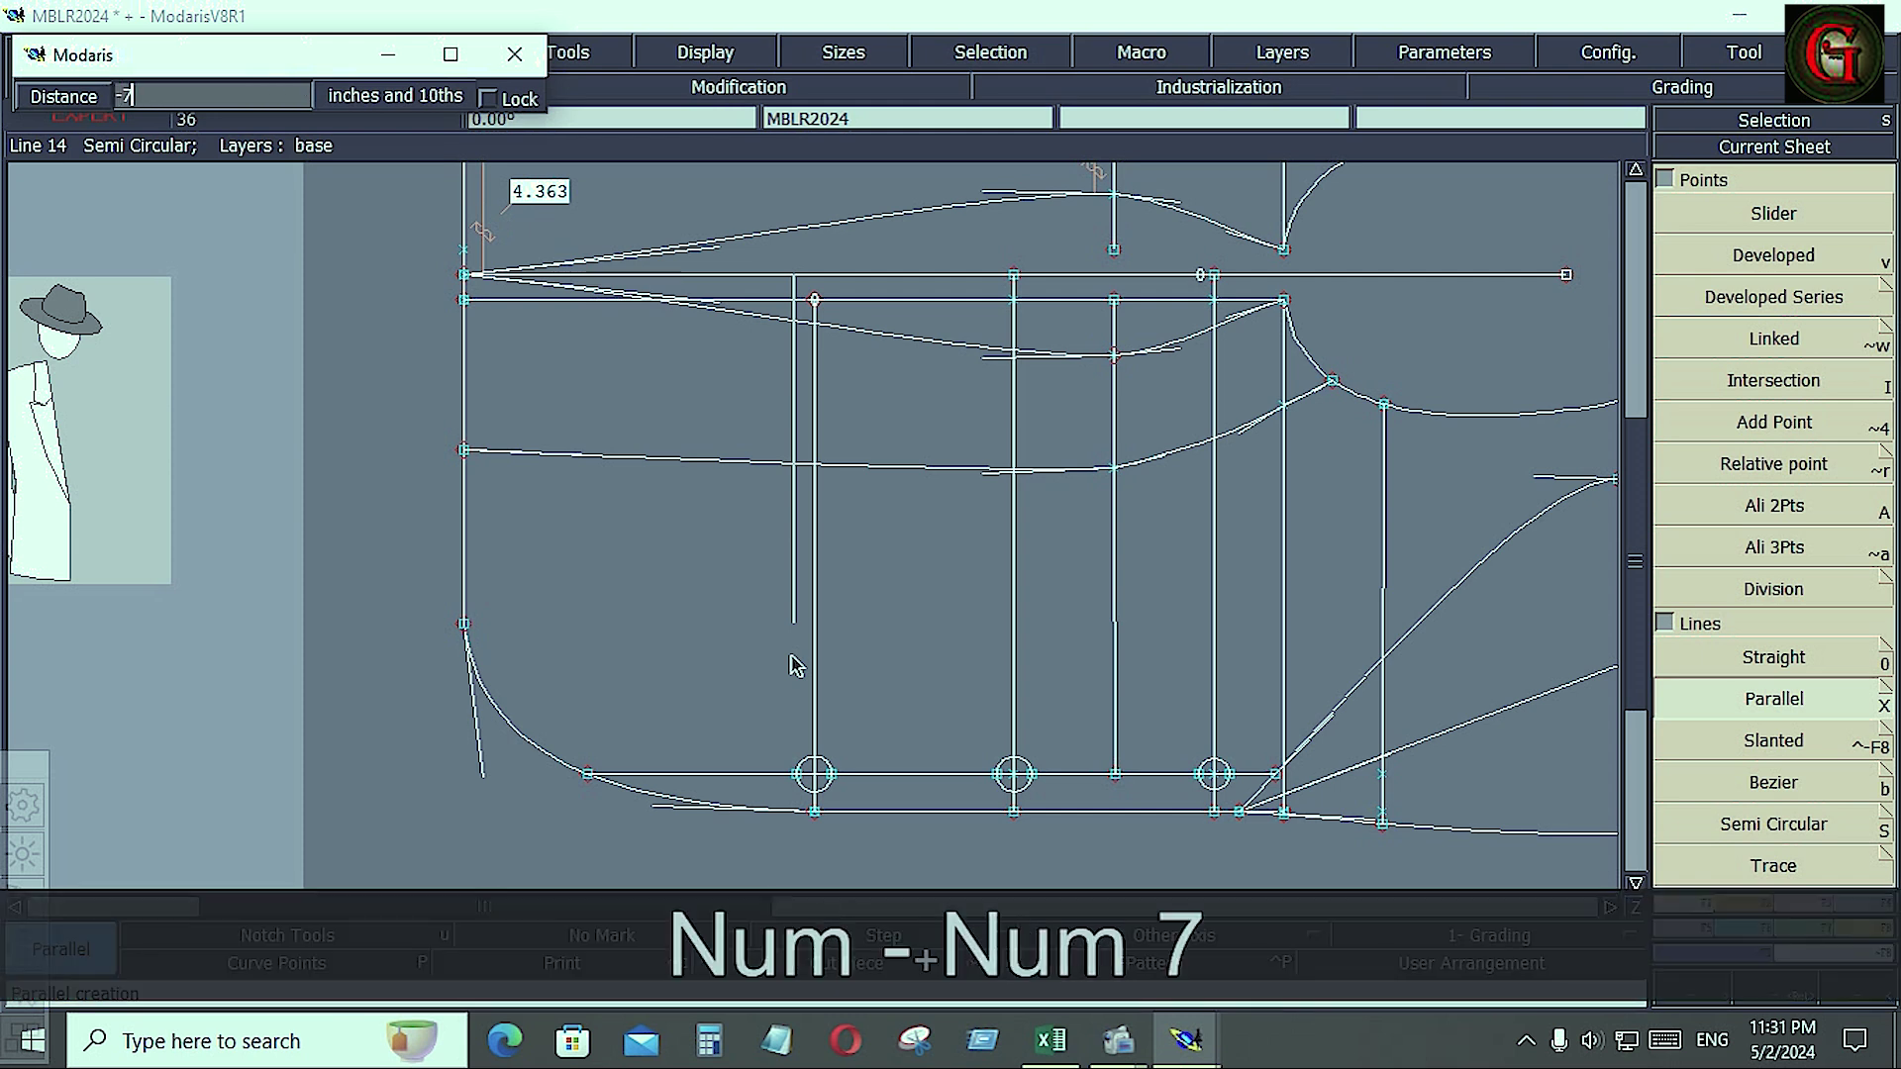
key(Return)
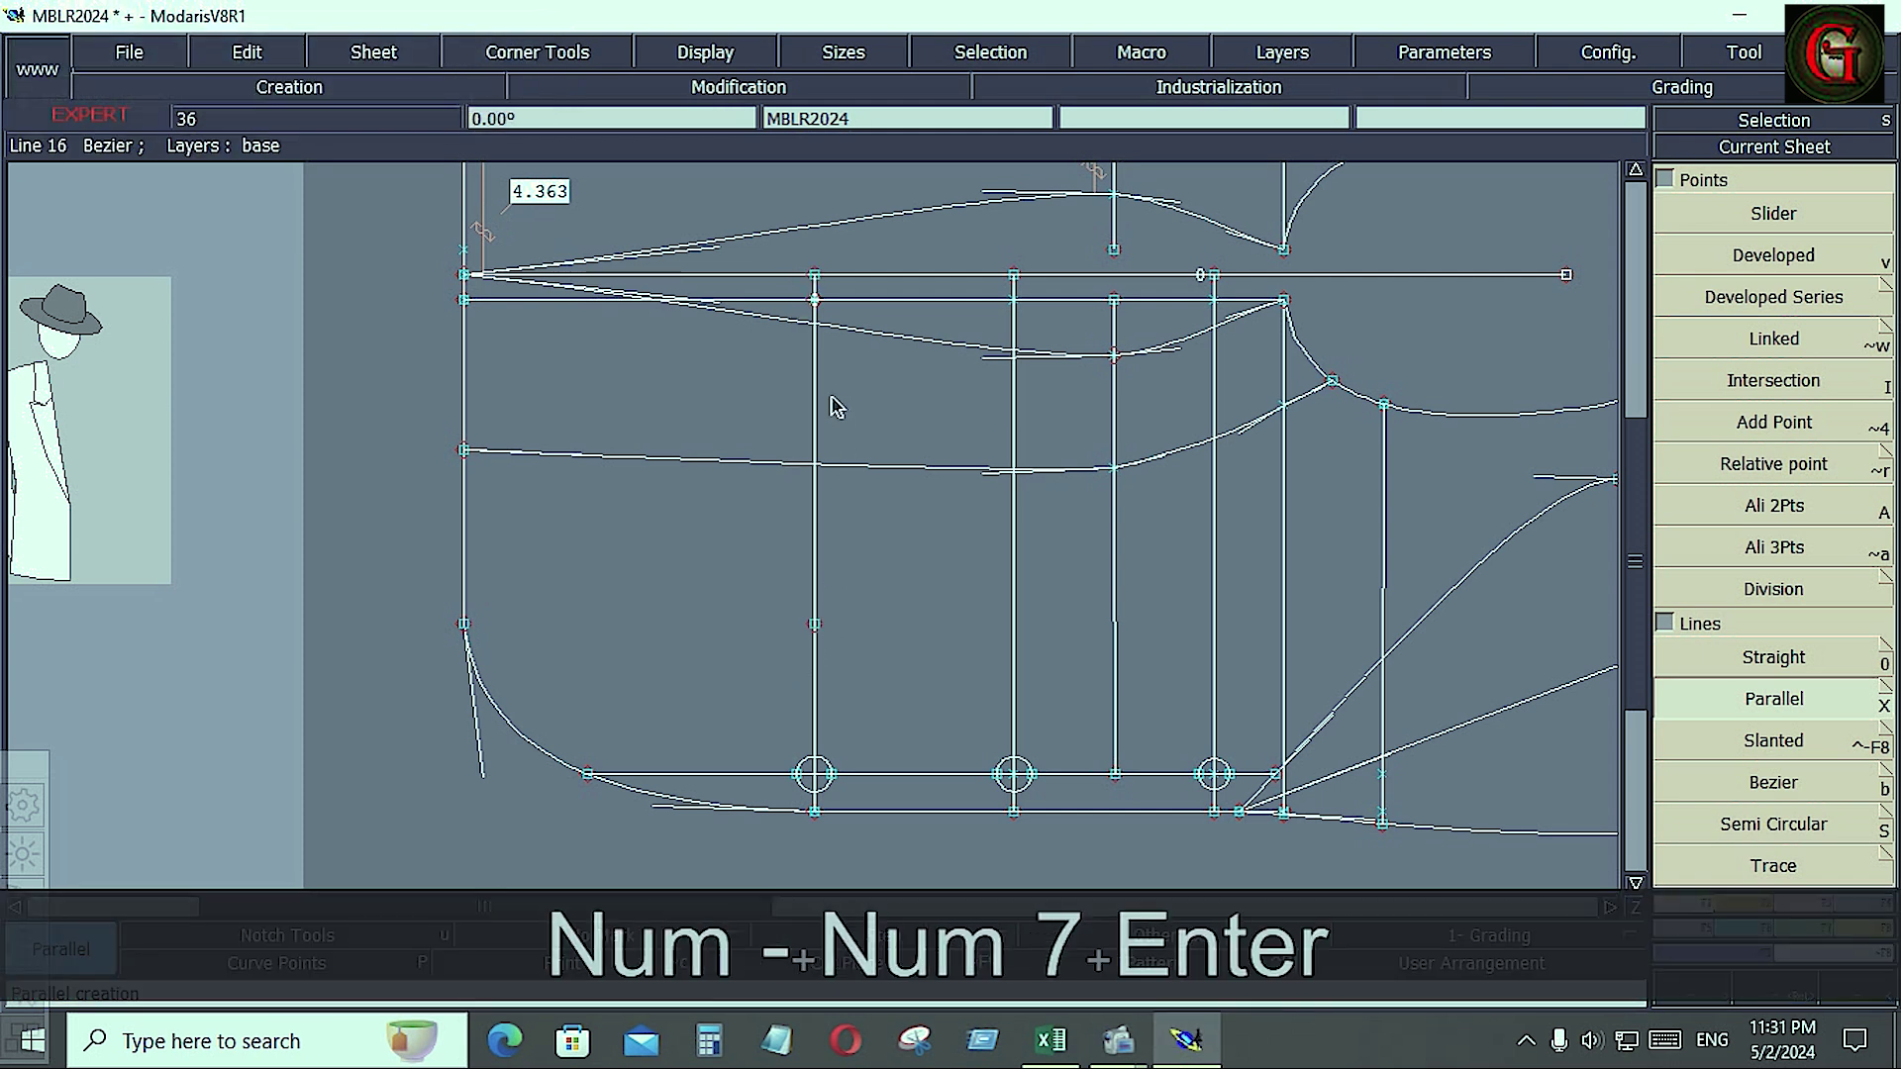
- Delete the lowest-button line between the pocket's front end and the front edge, and add a developed point 5 inches from that end
key(Delete)
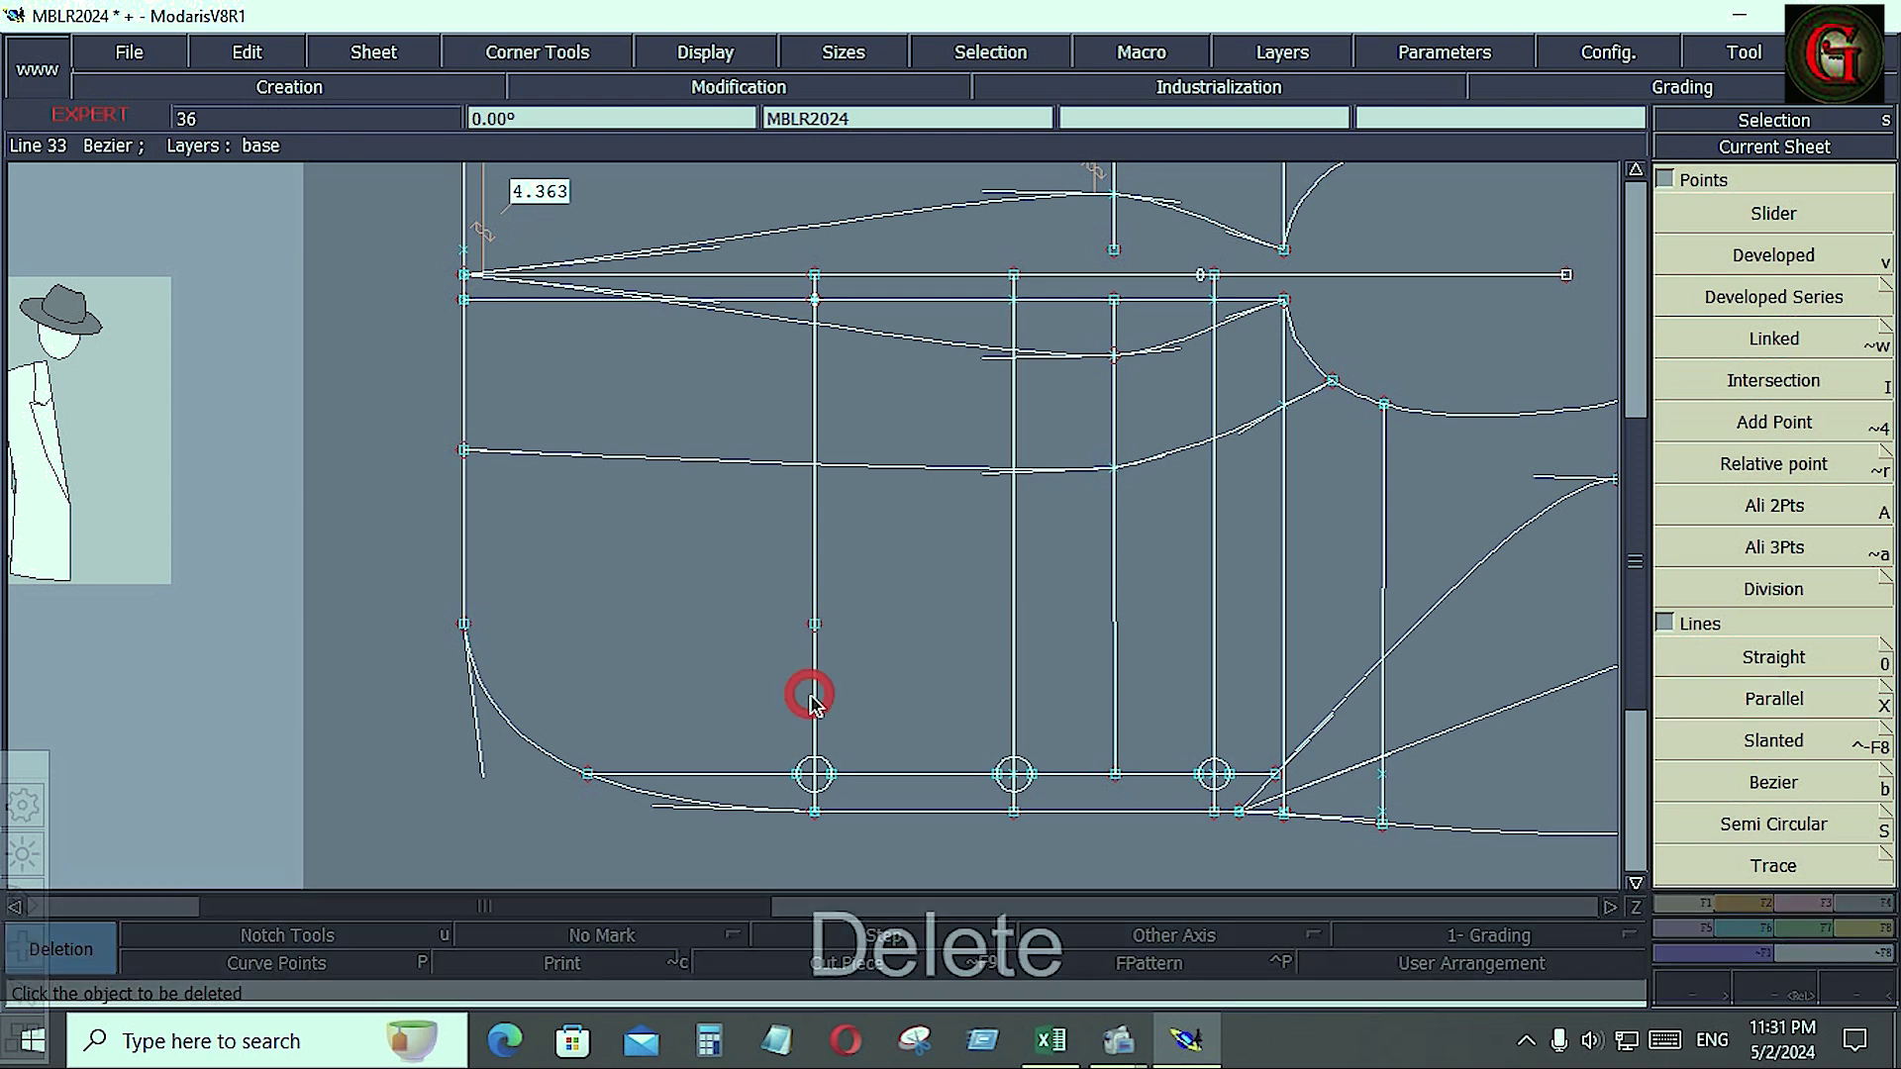
click(813, 701)
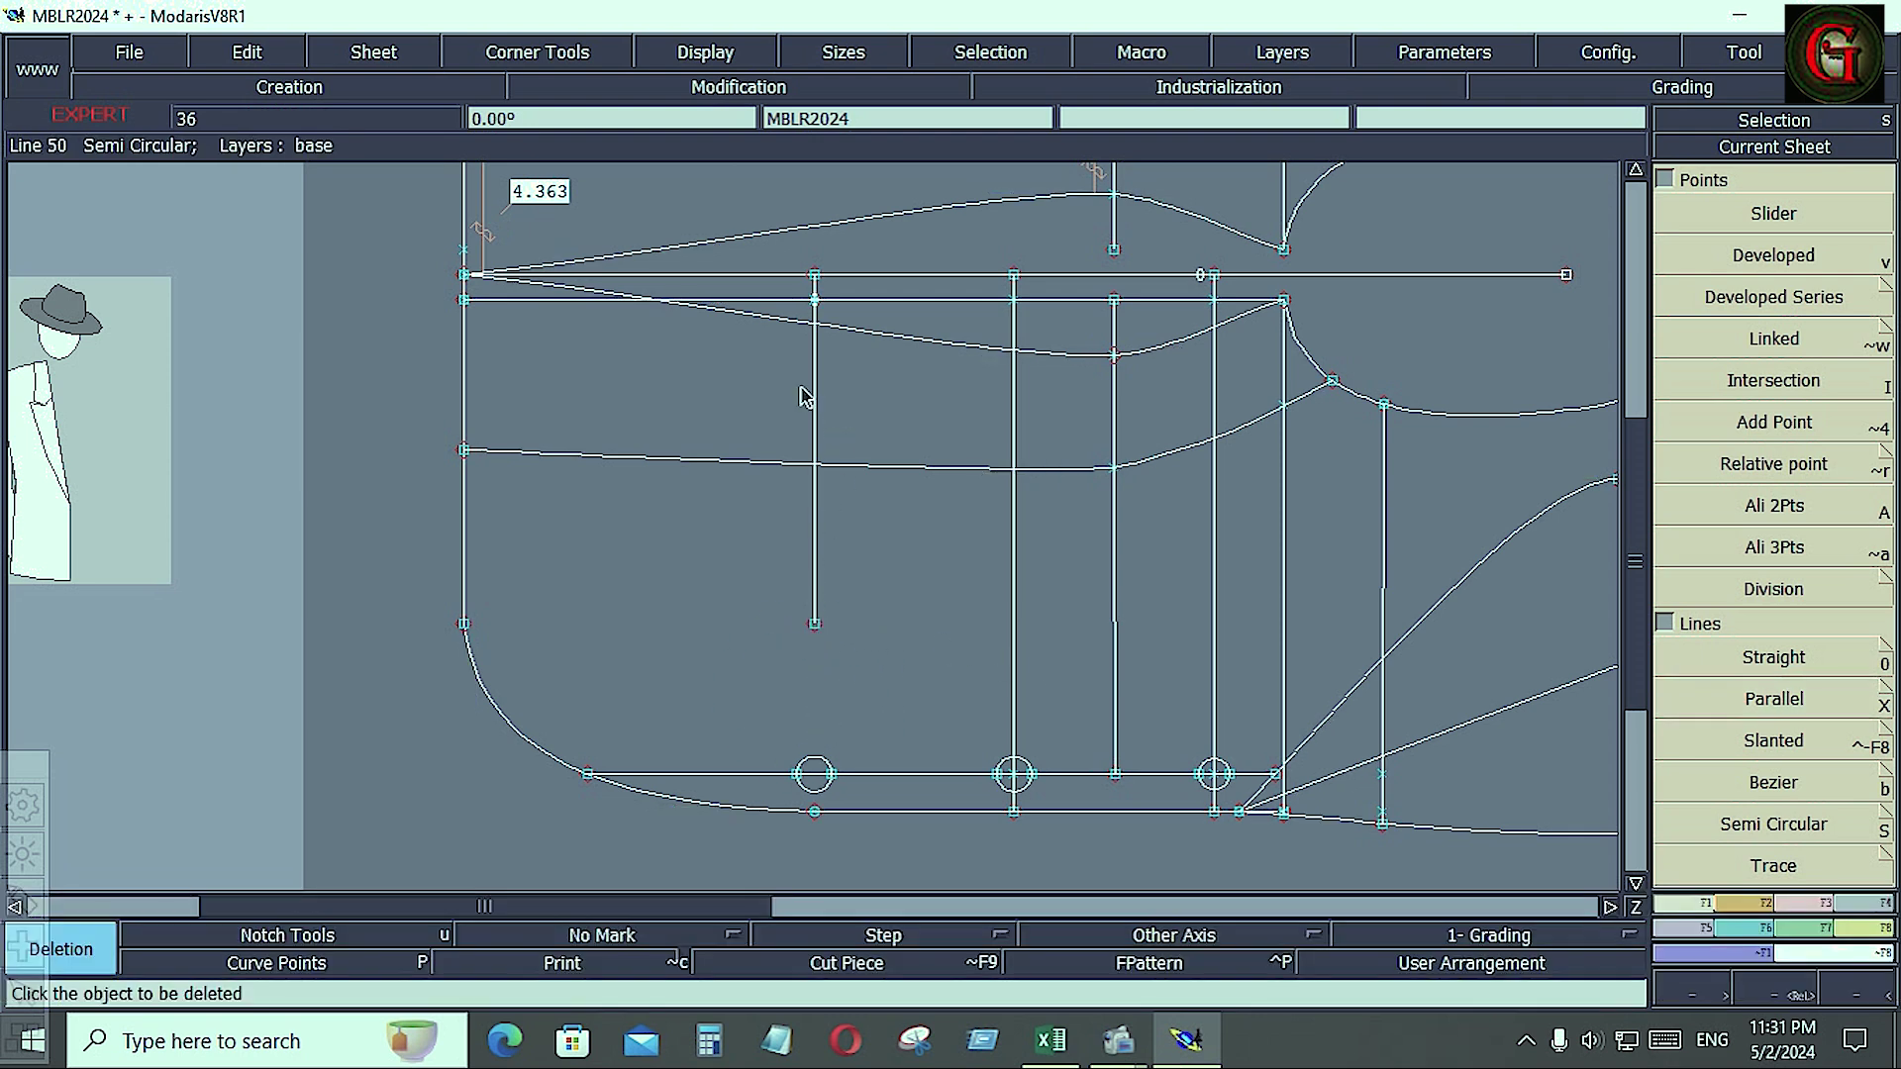
key(shift+l)
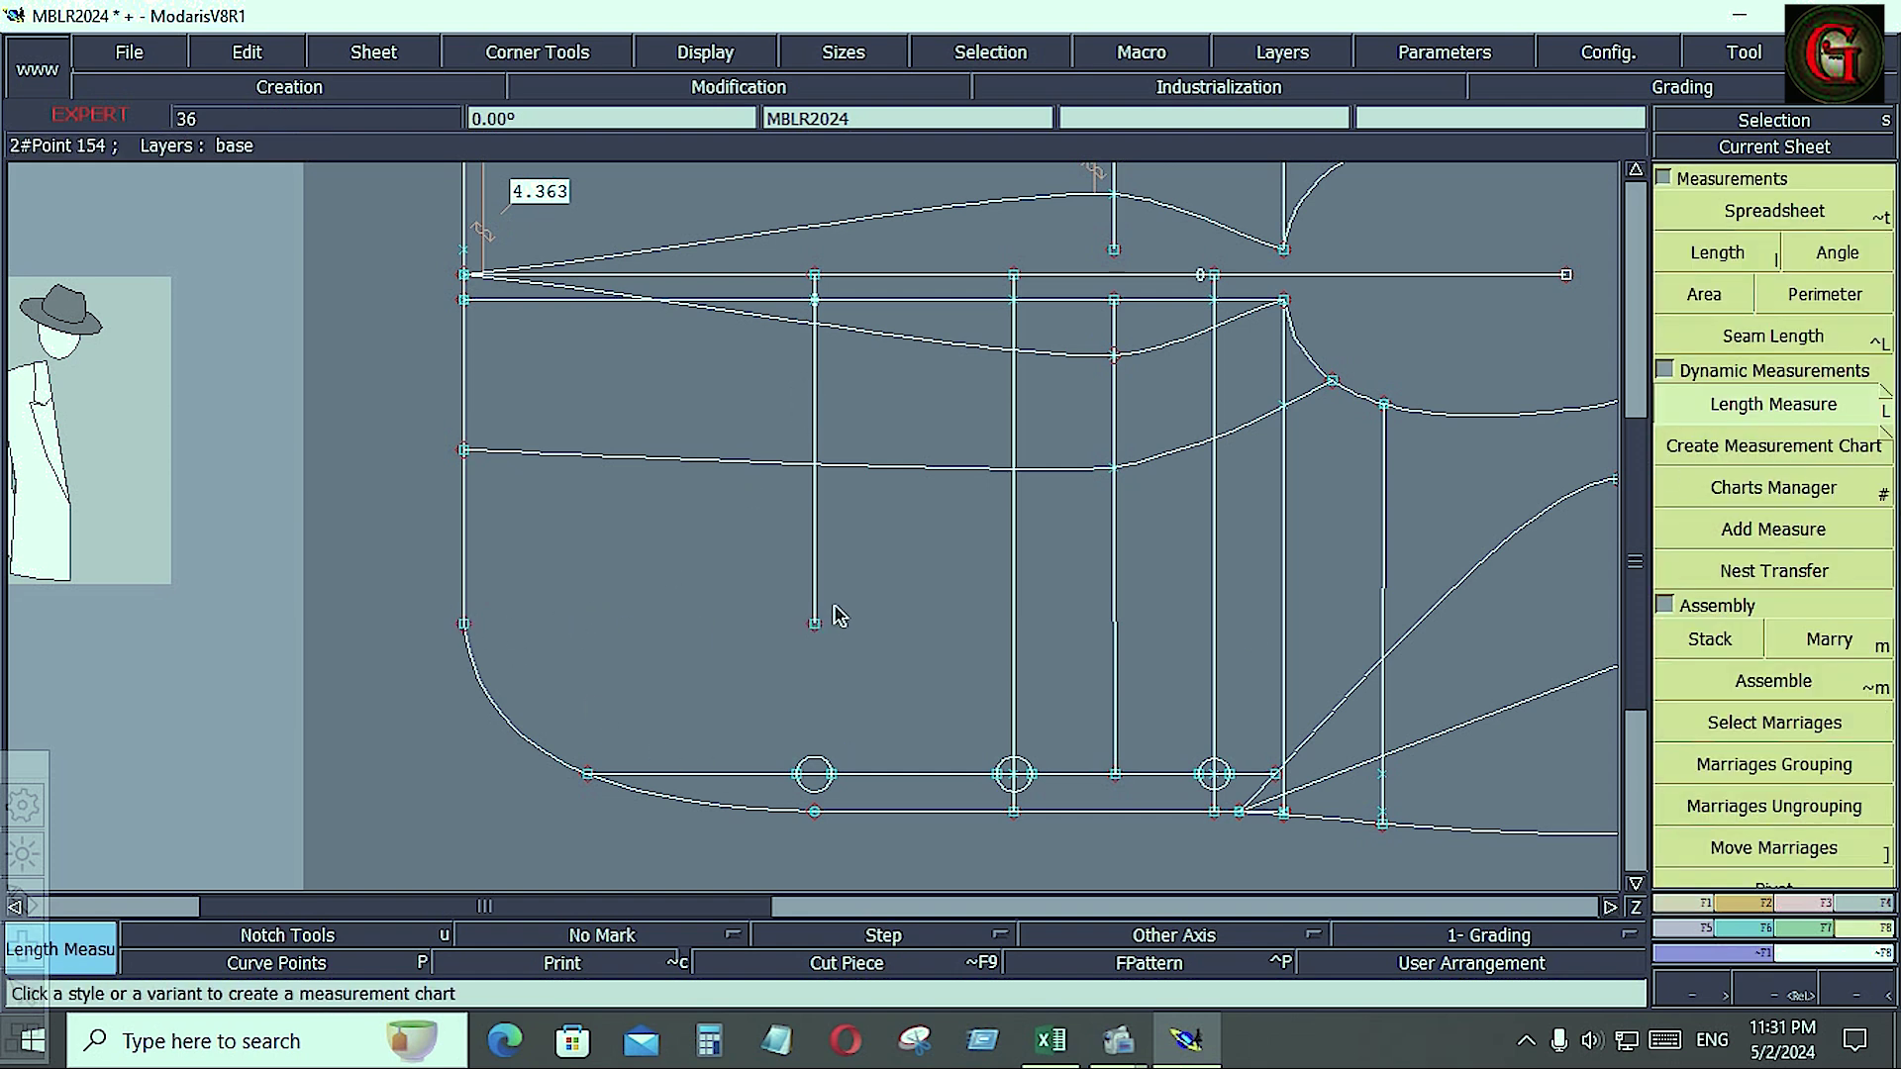
click(1693, 905)
click(1767, 255)
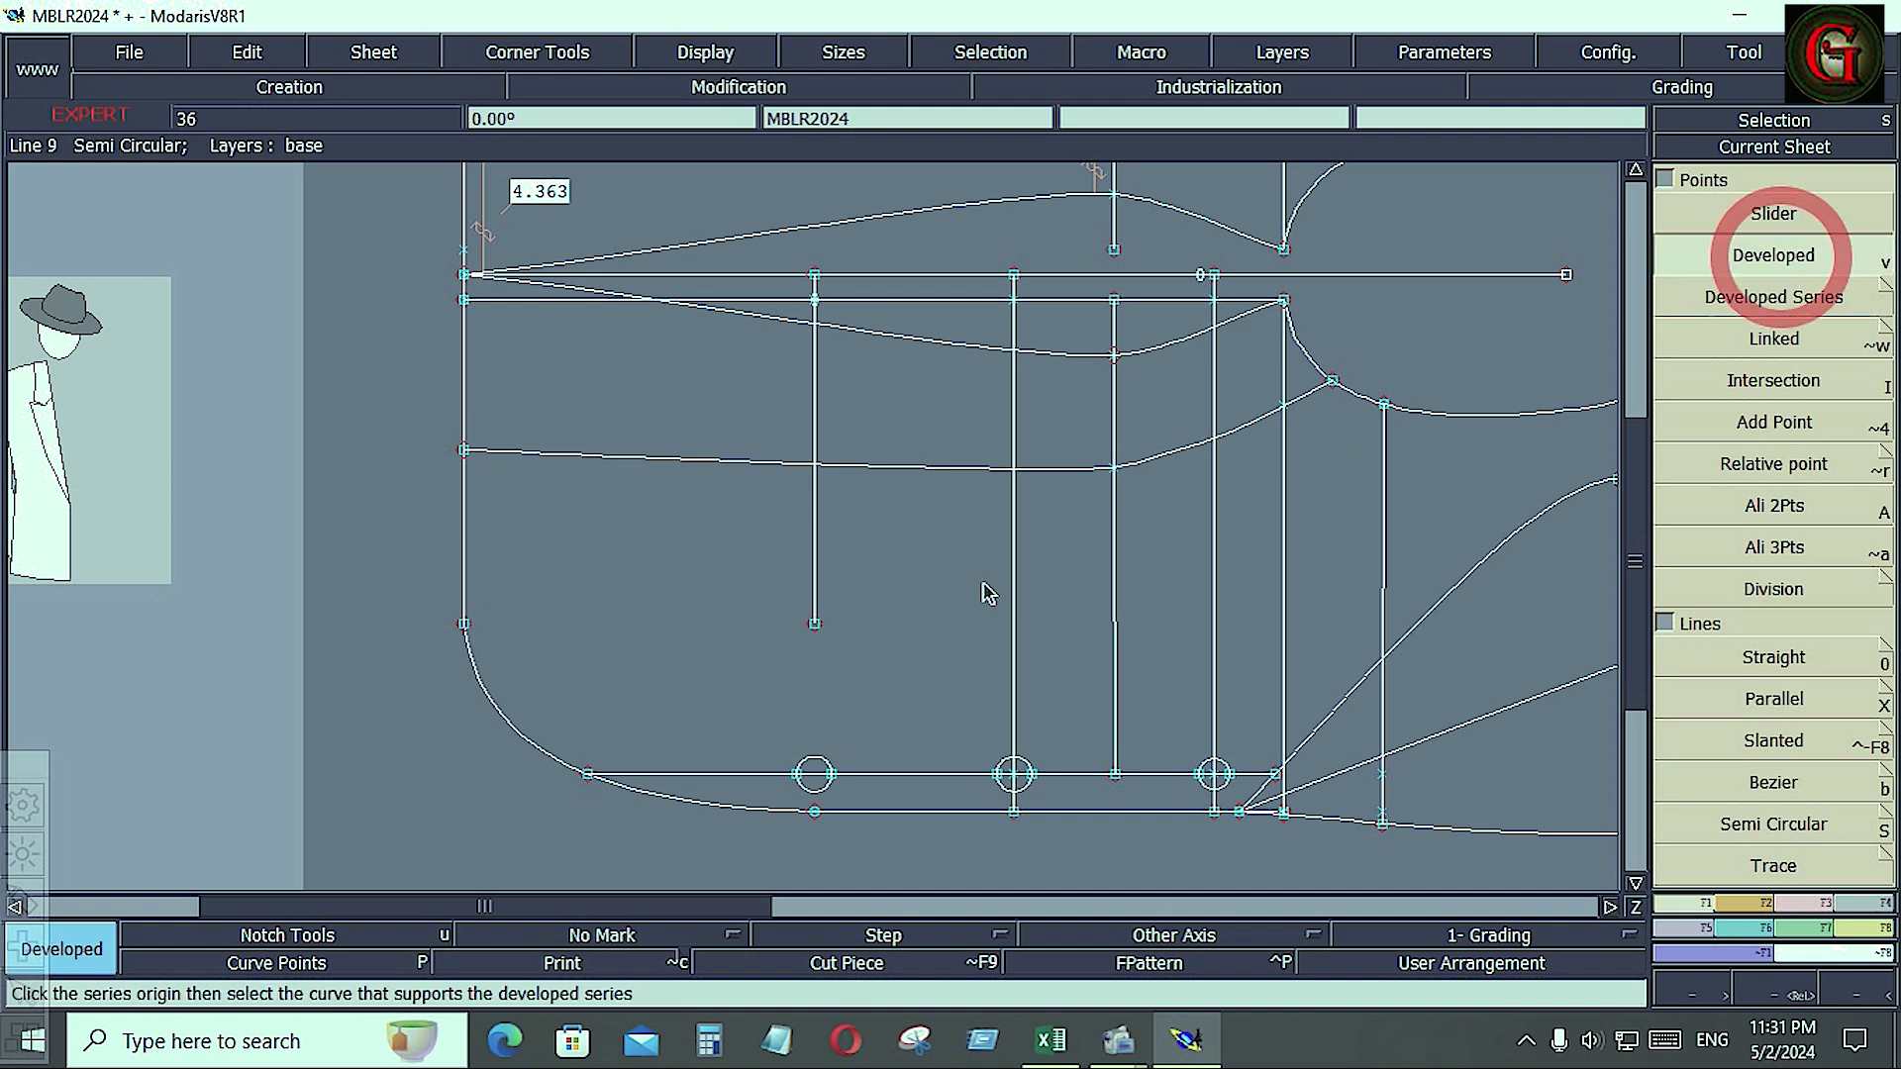
click(816, 626)
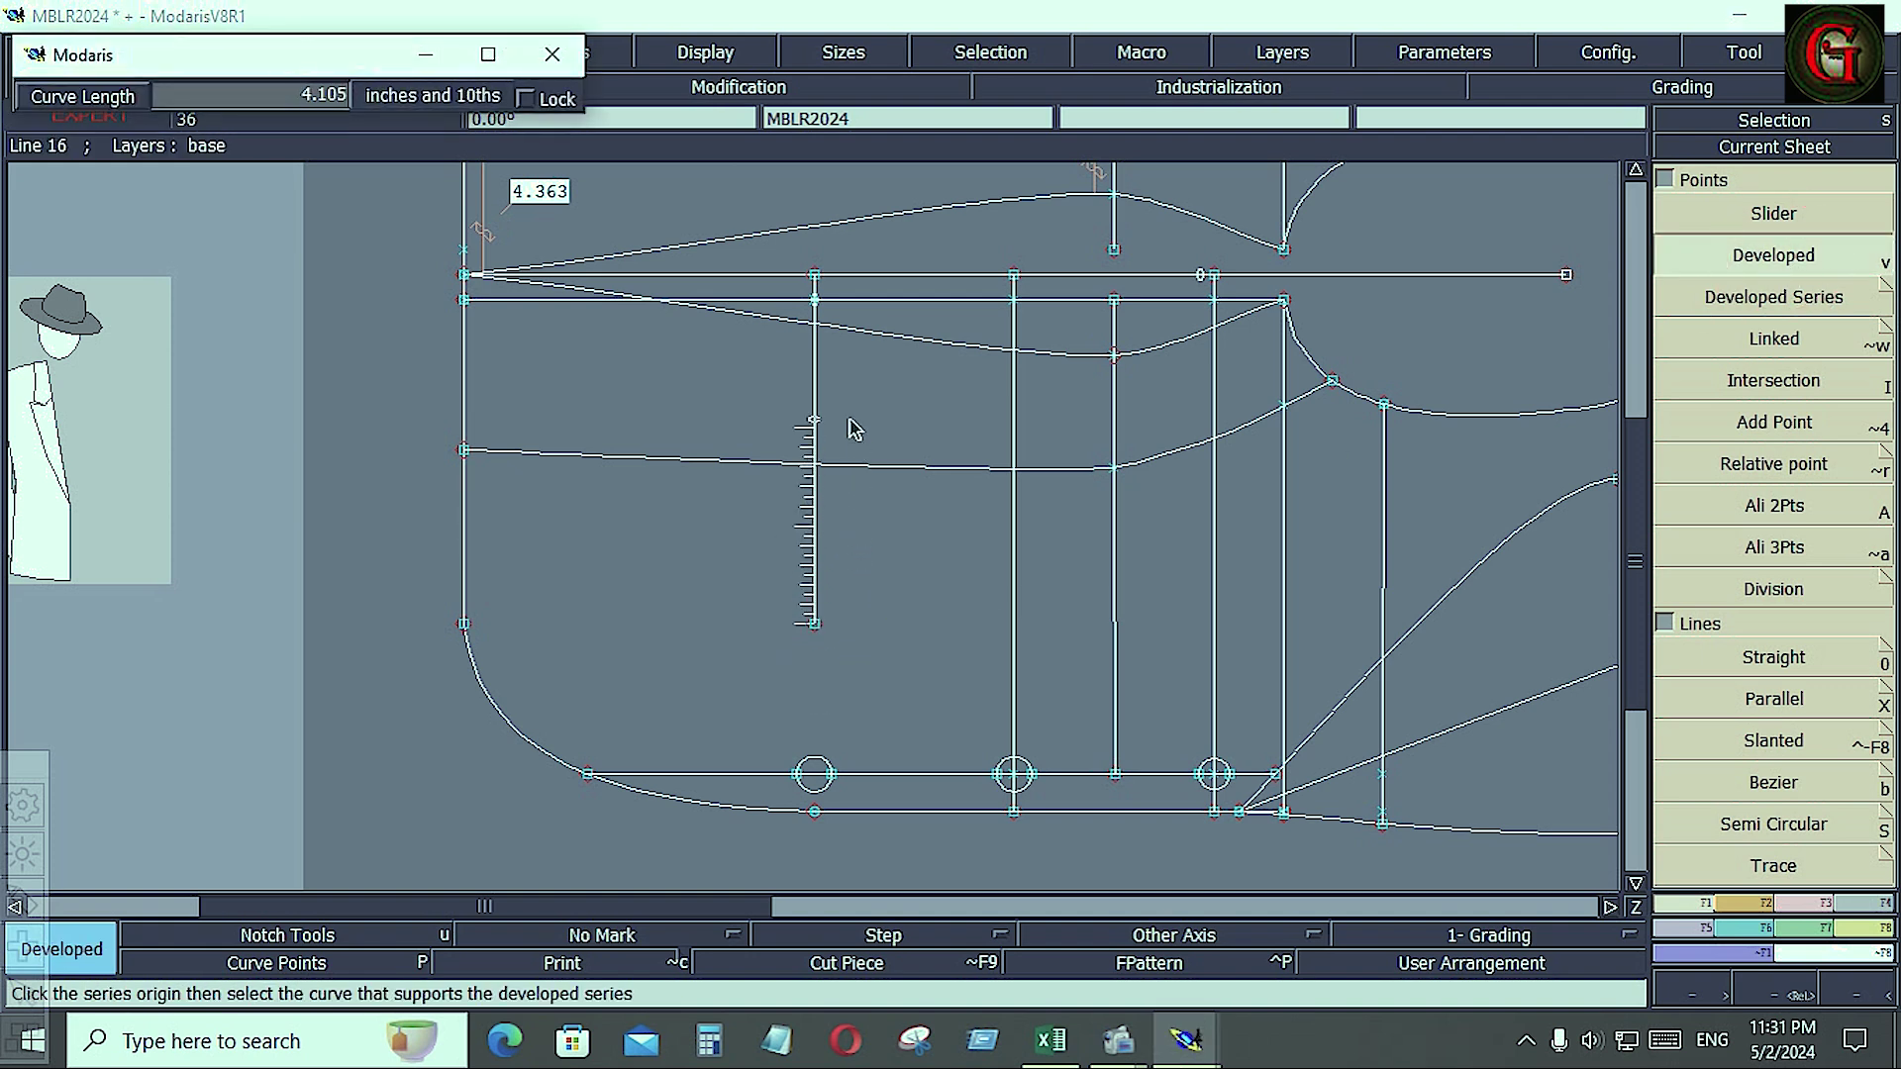
text(5)
key(Return)
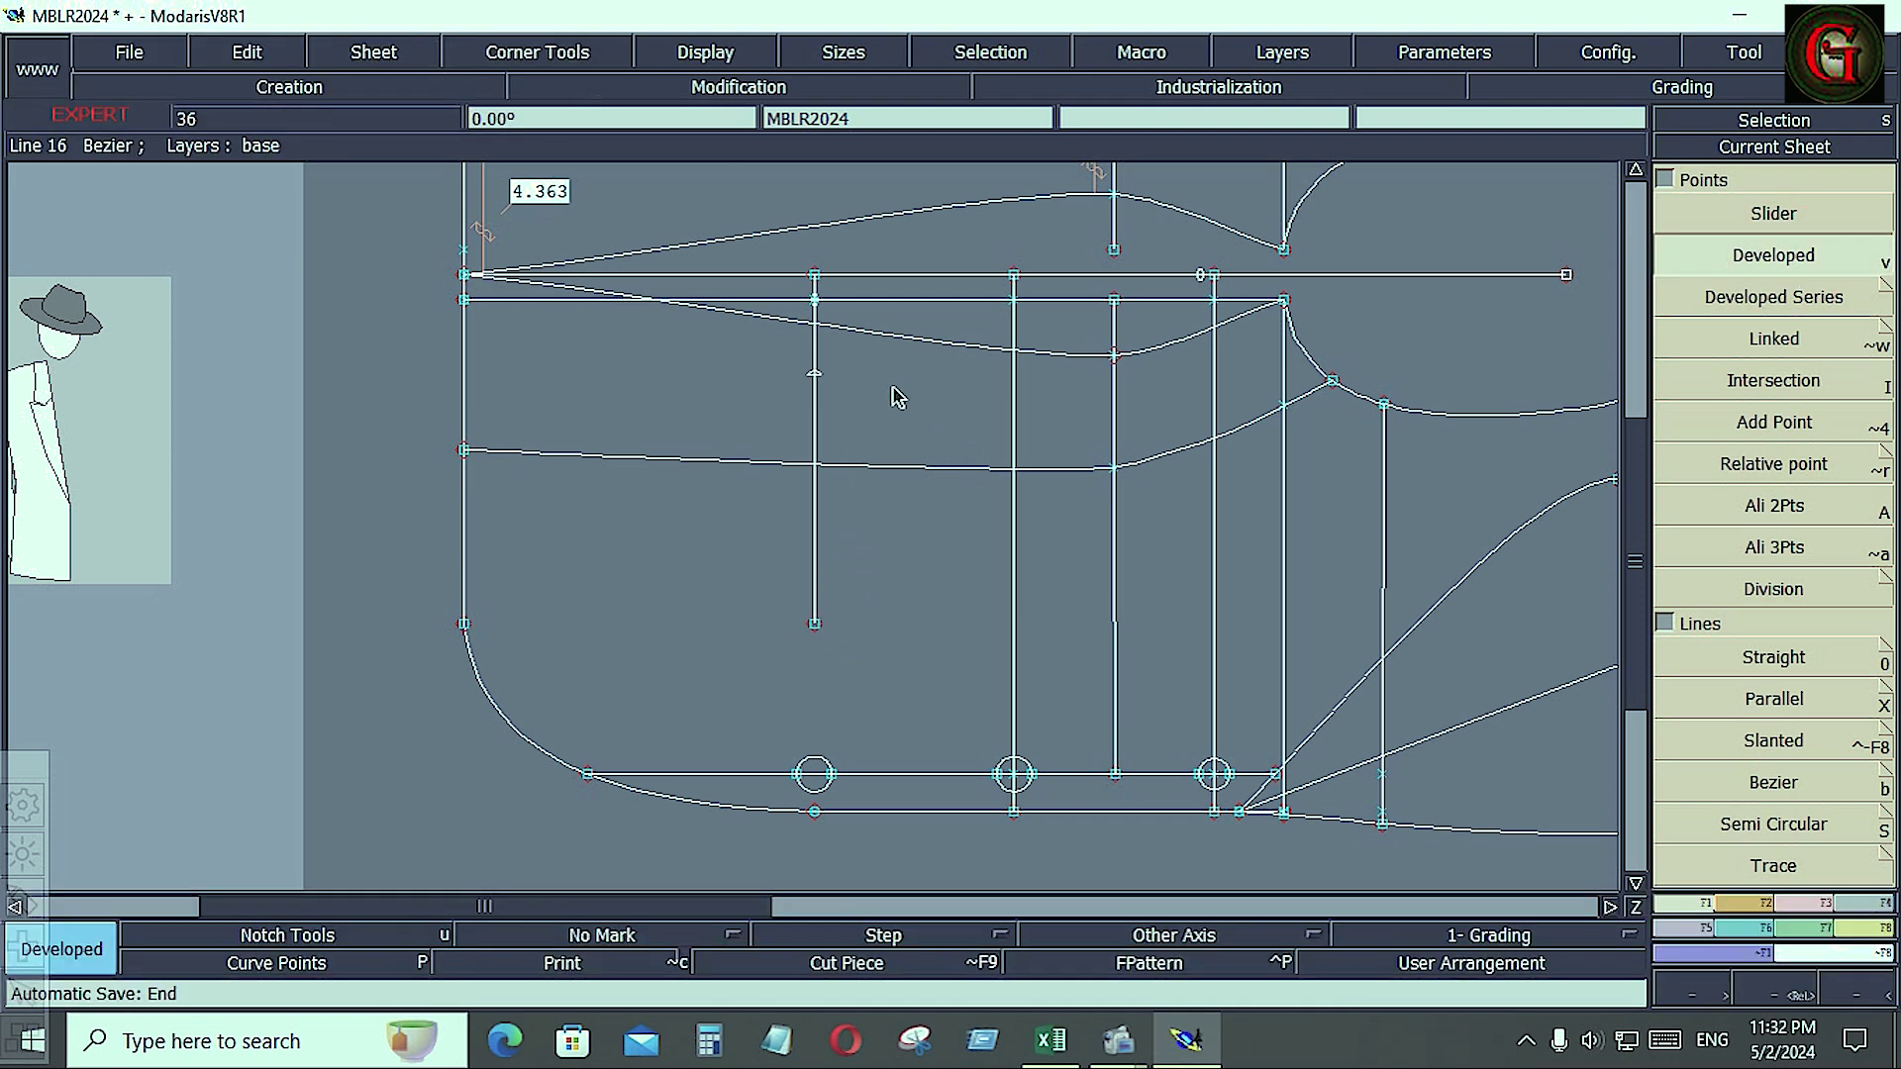
- Check the Excel measurement chart, return to Modaris, and section the pocket line at the 5-inch developed point after inserting it
click(1049, 1058)
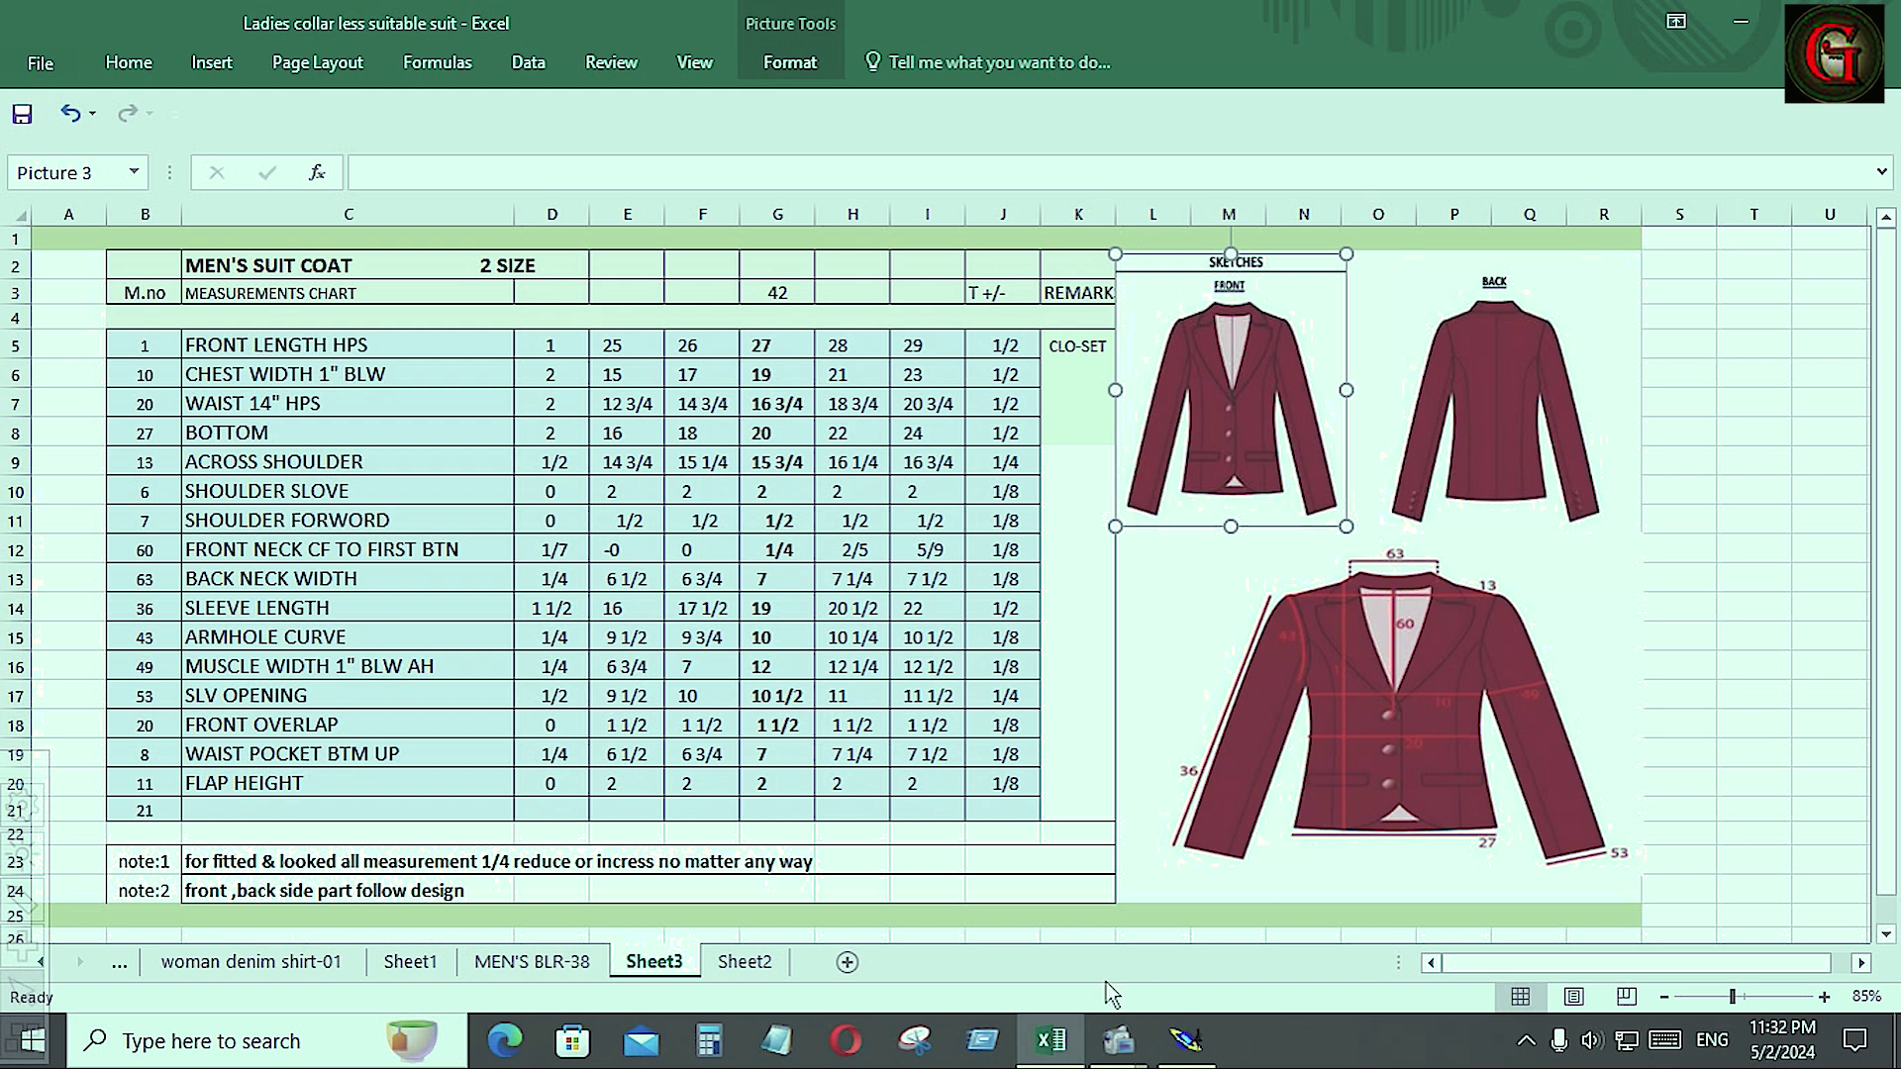
click(1185, 1046)
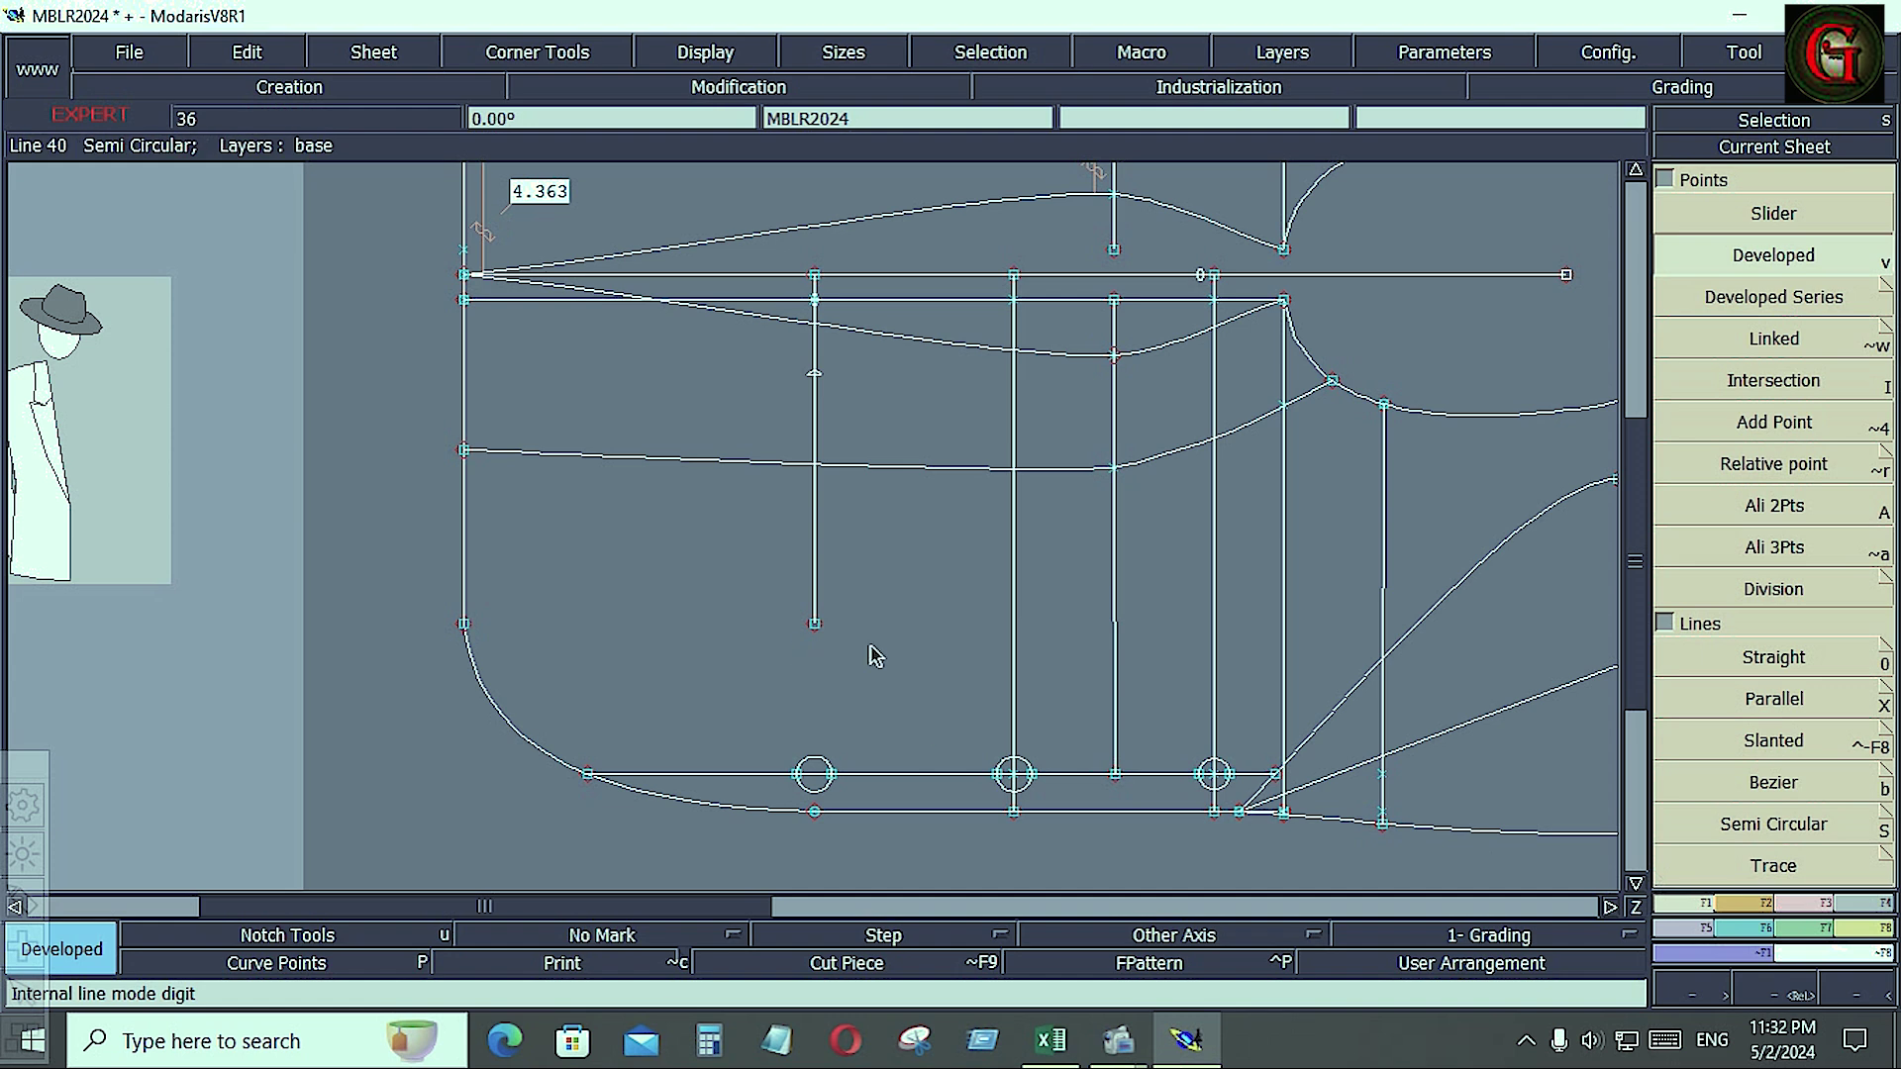
click(1821, 903)
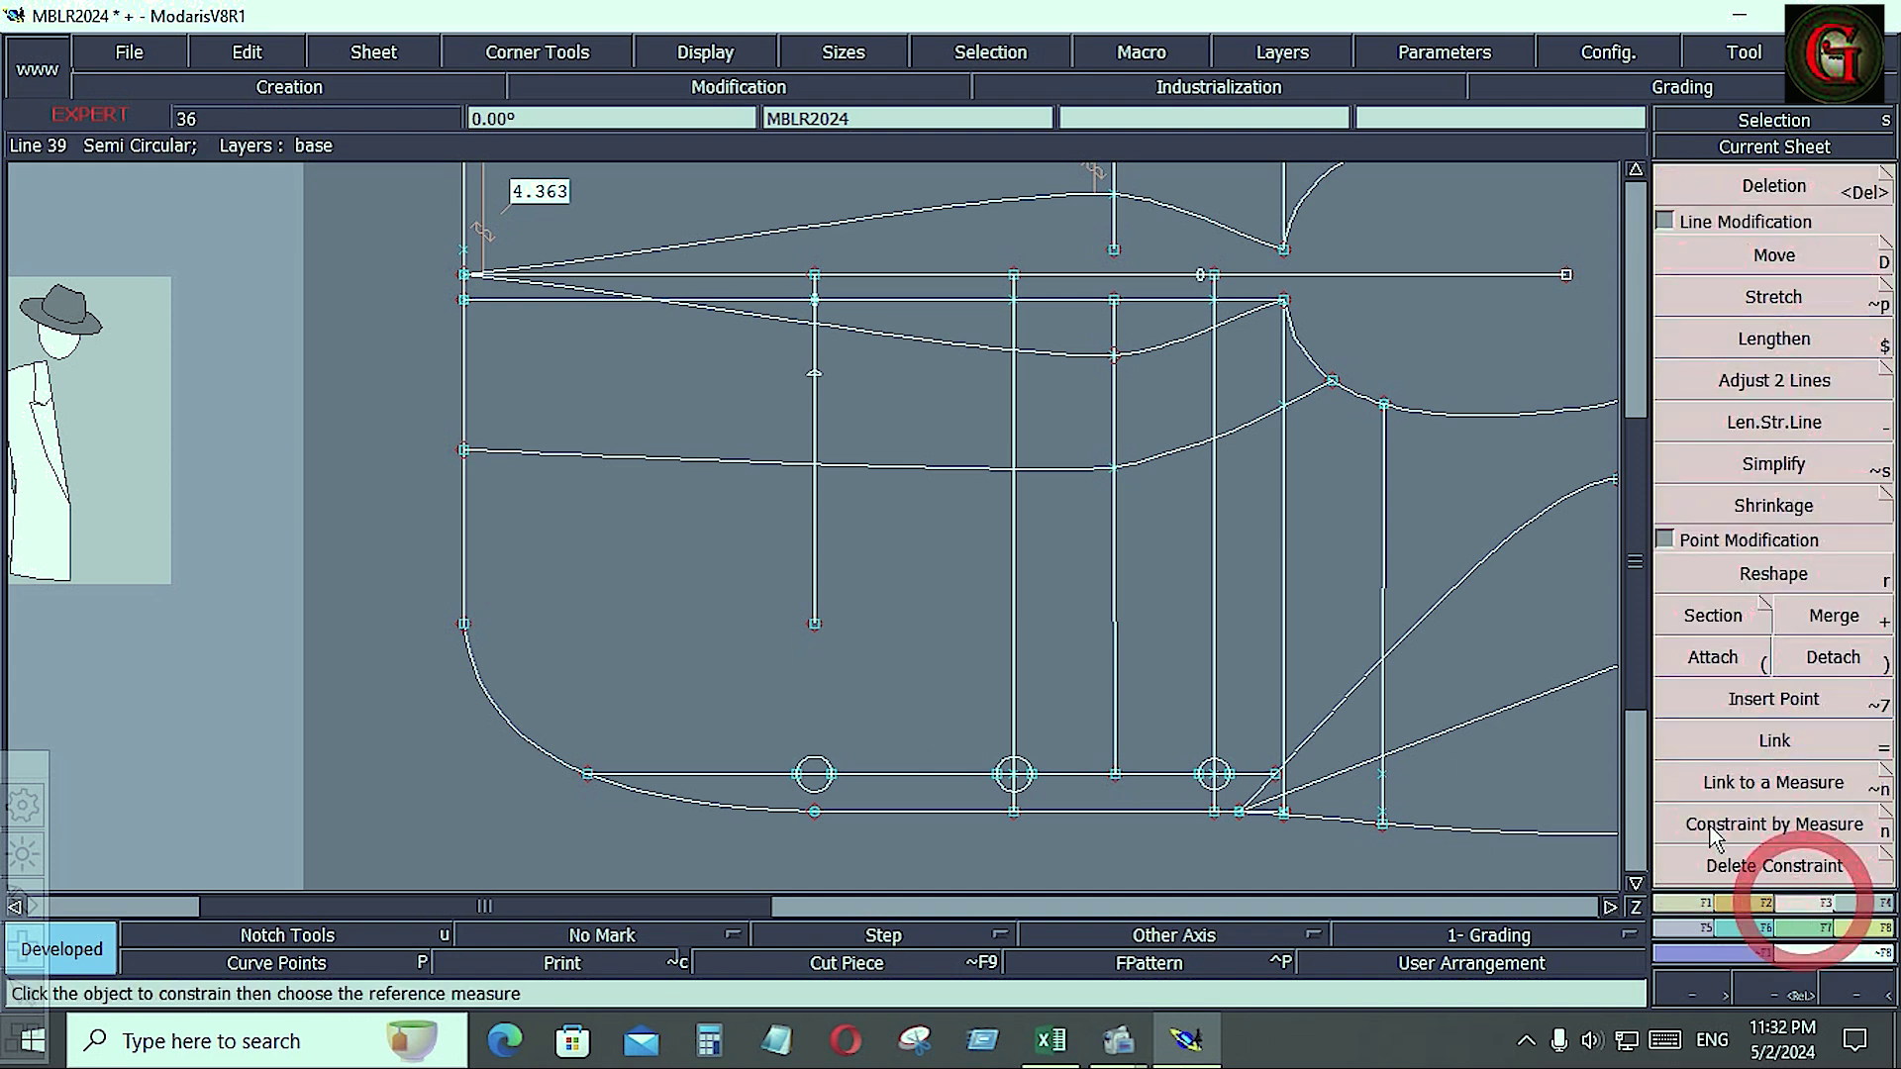
click(1738, 705)
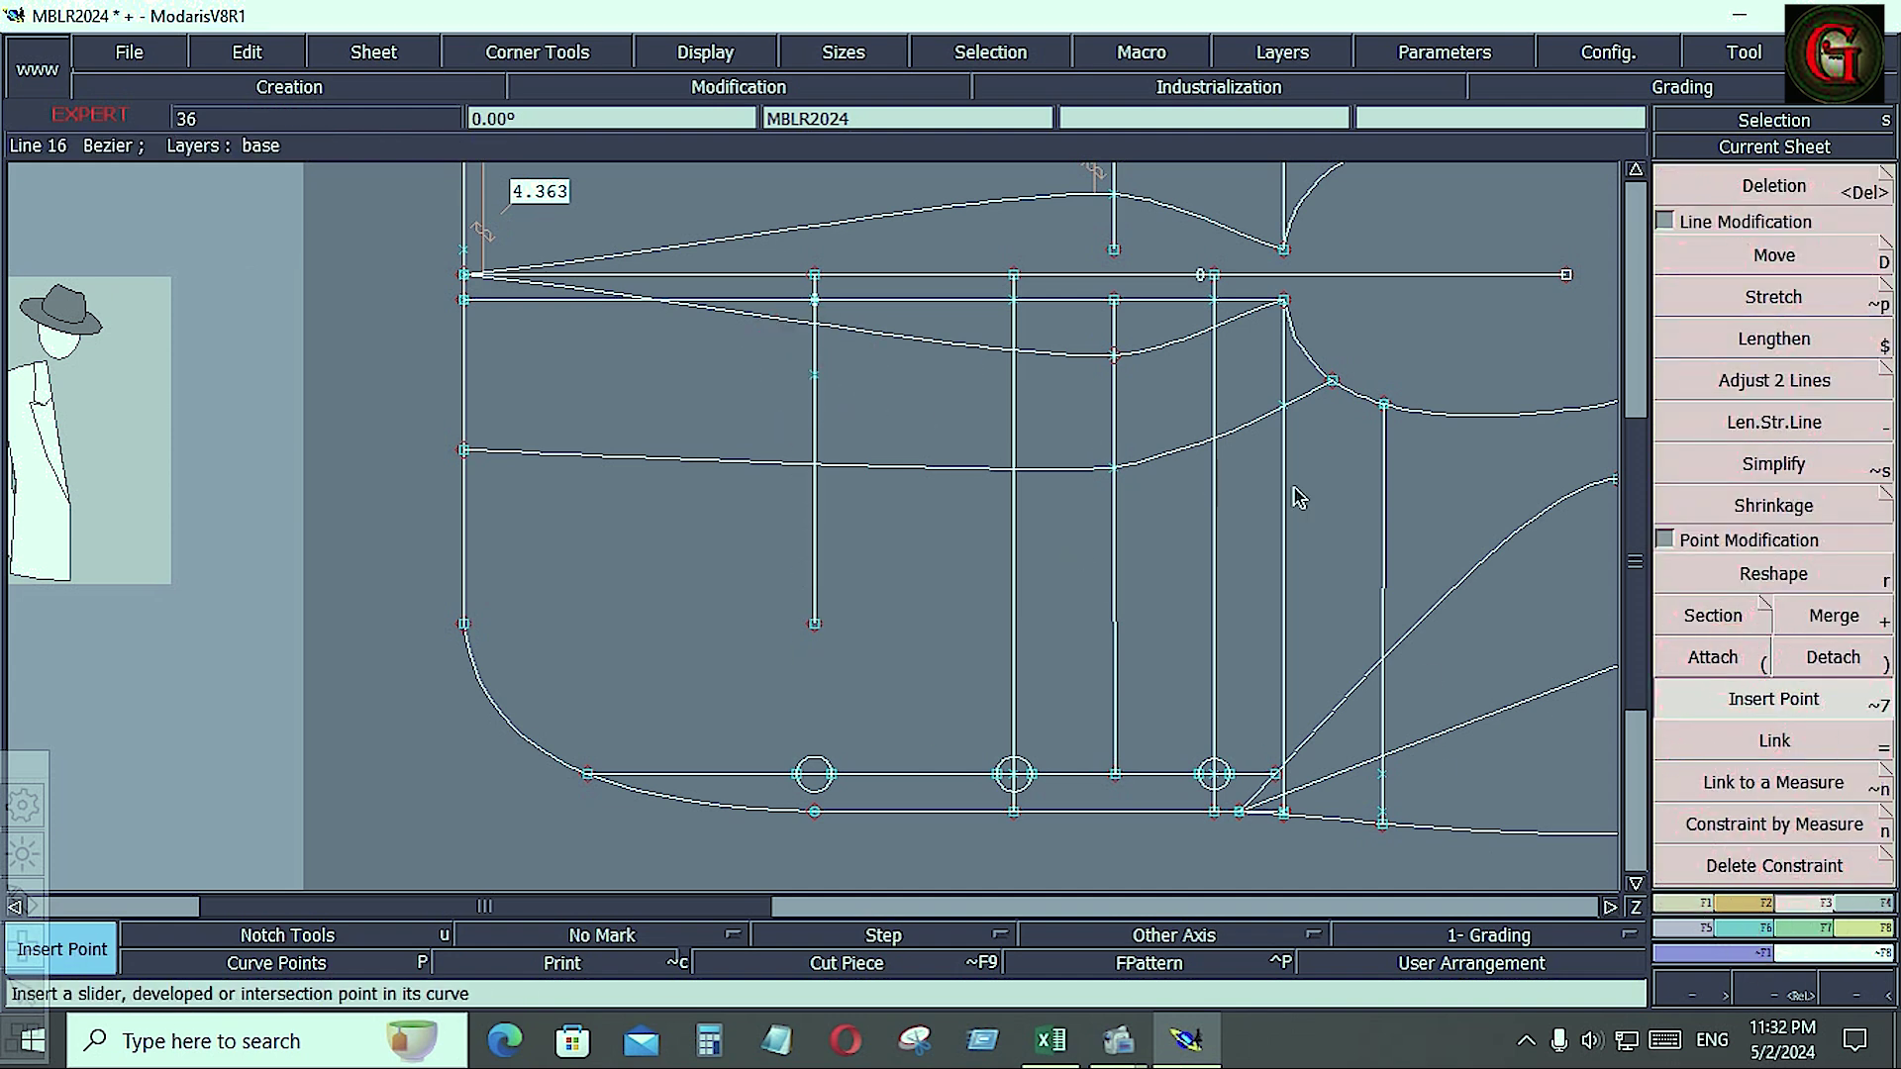
click(1688, 619)
click(815, 378)
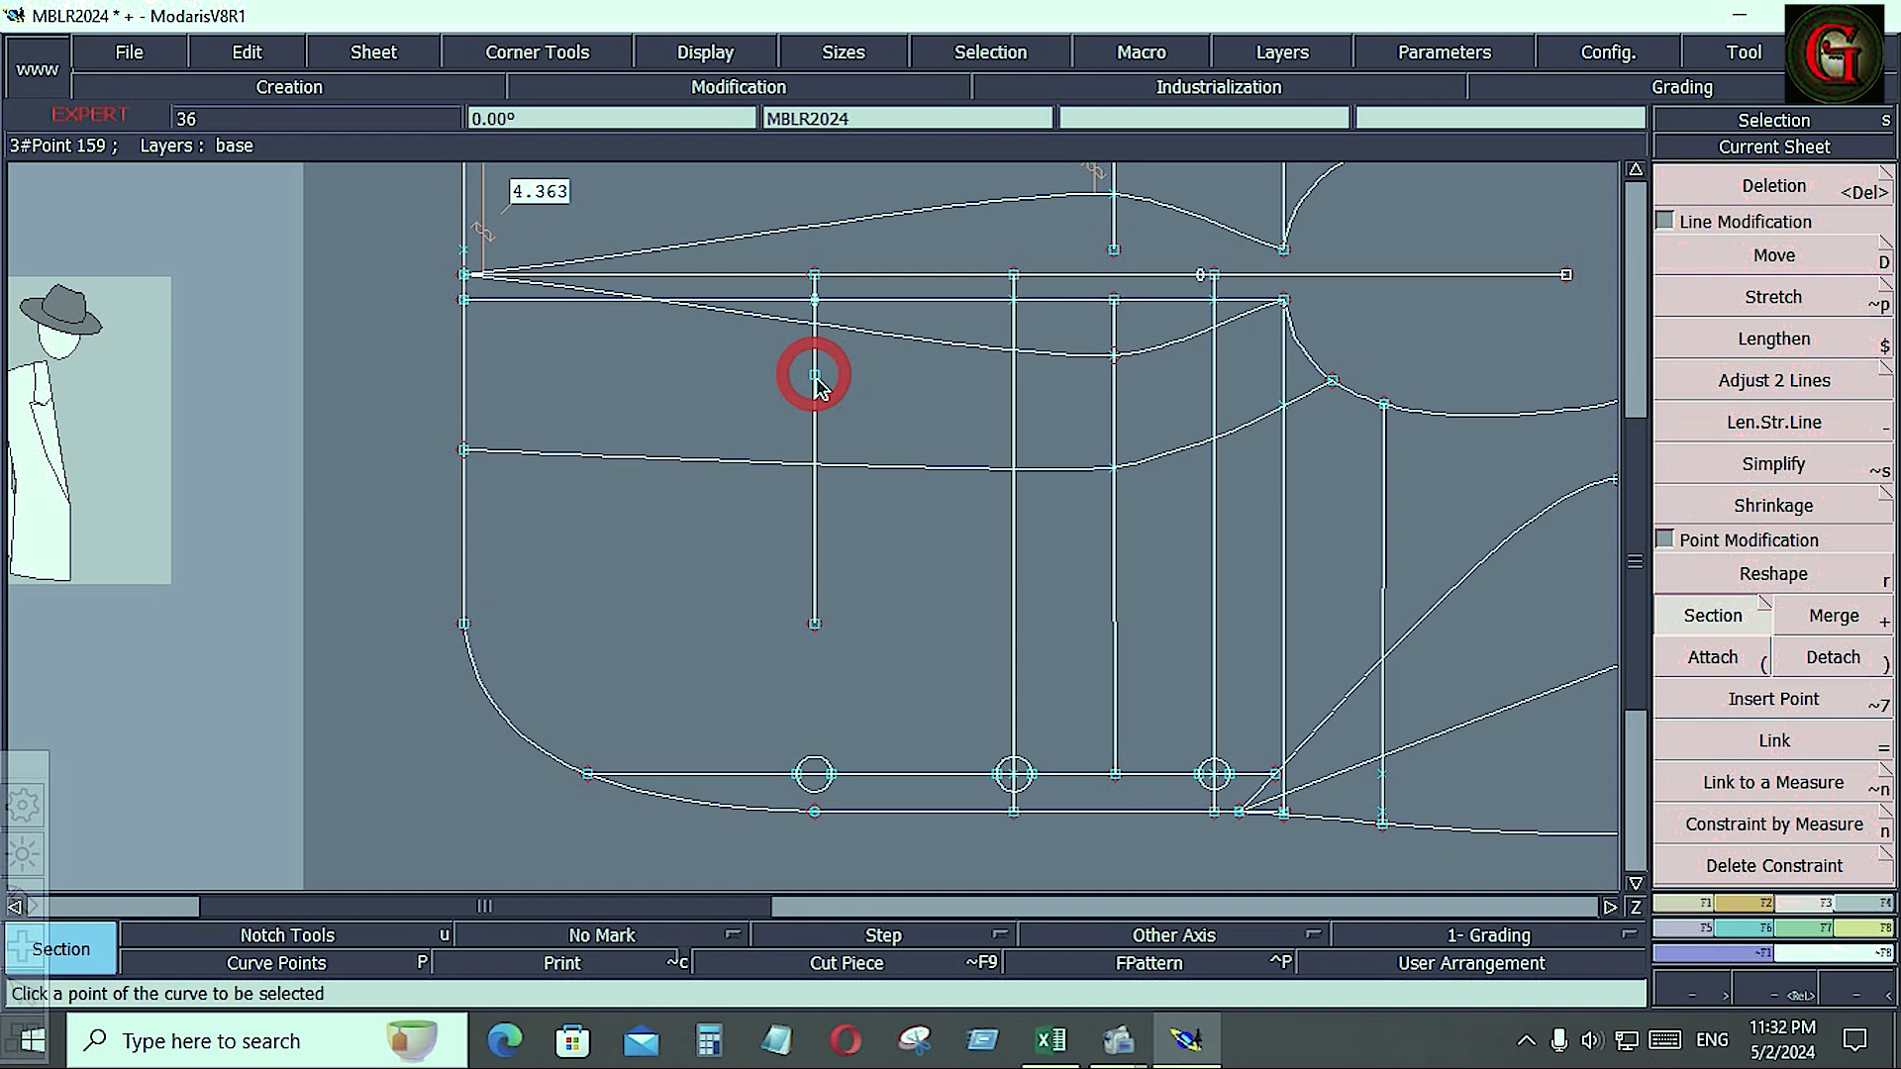
- Delete the surplus piece of the pocket line between the section point and the side base line
click(1683, 905)
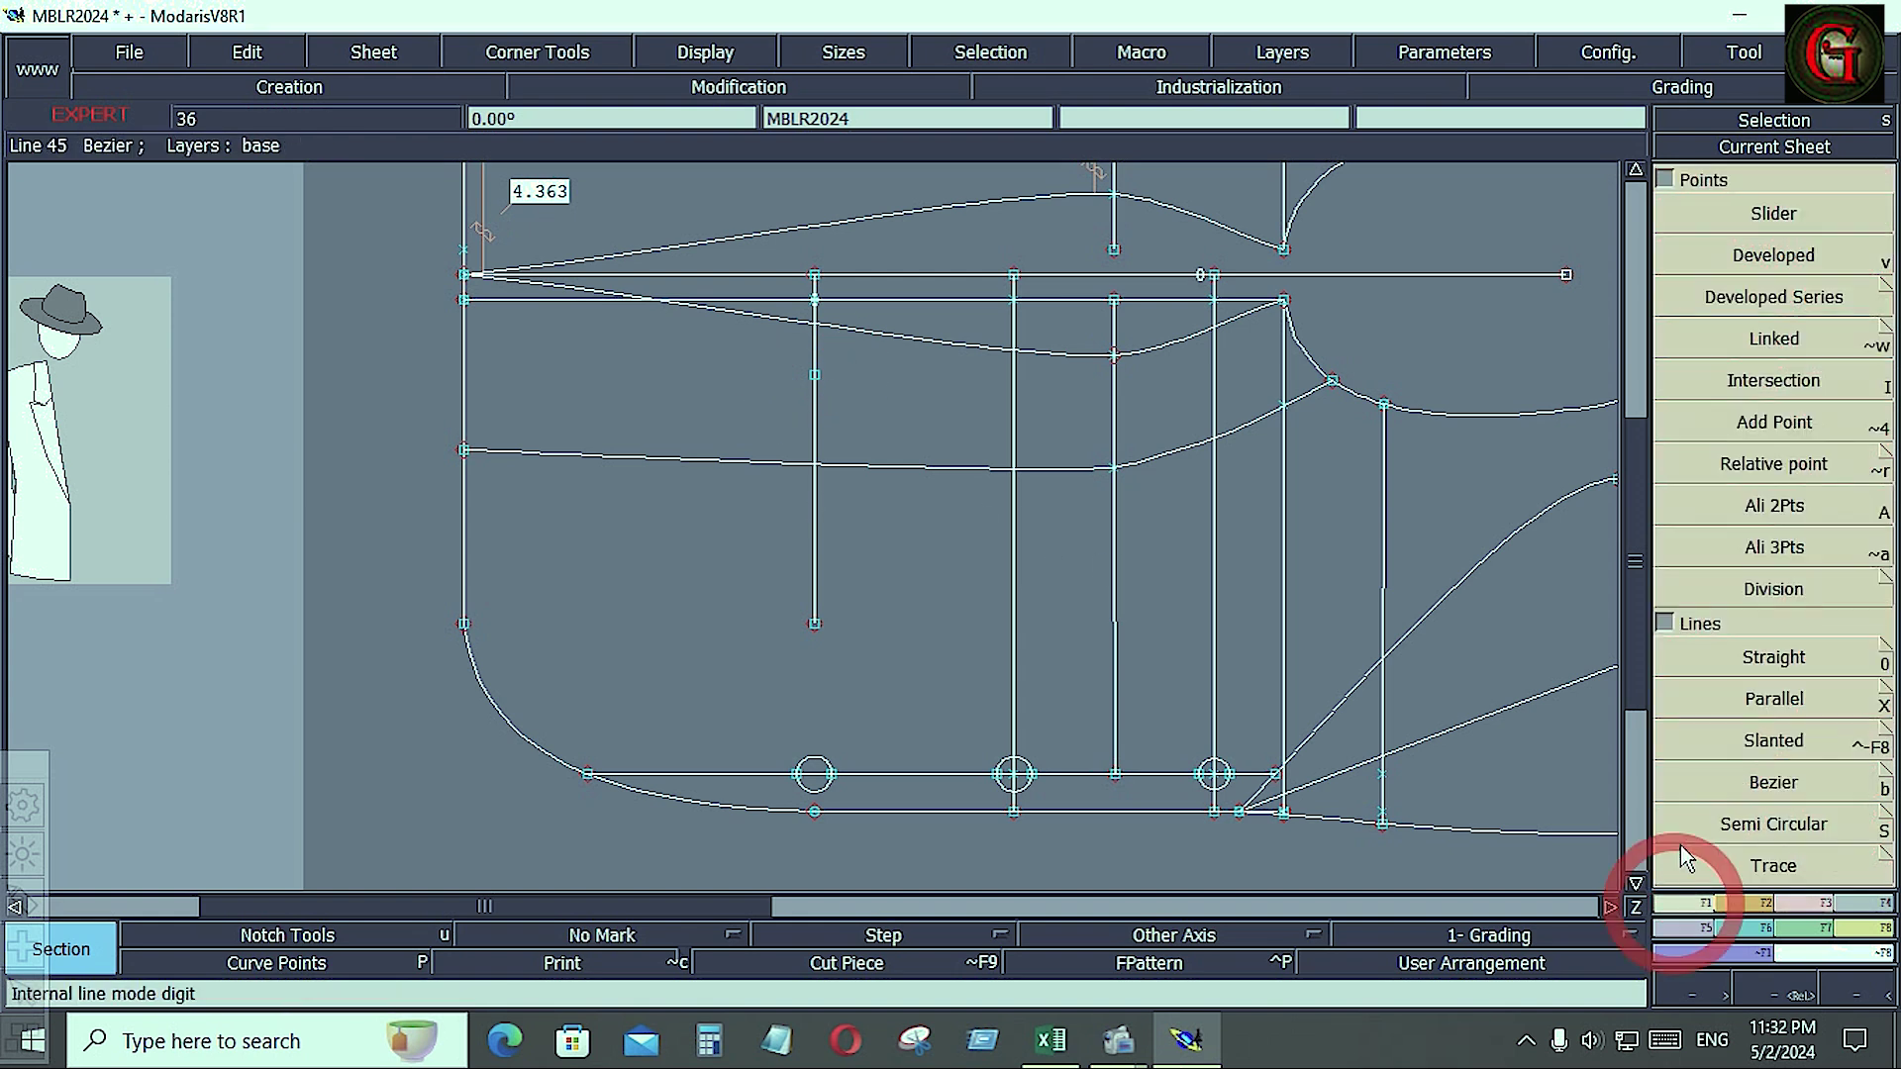
click(1797, 902)
click(1743, 388)
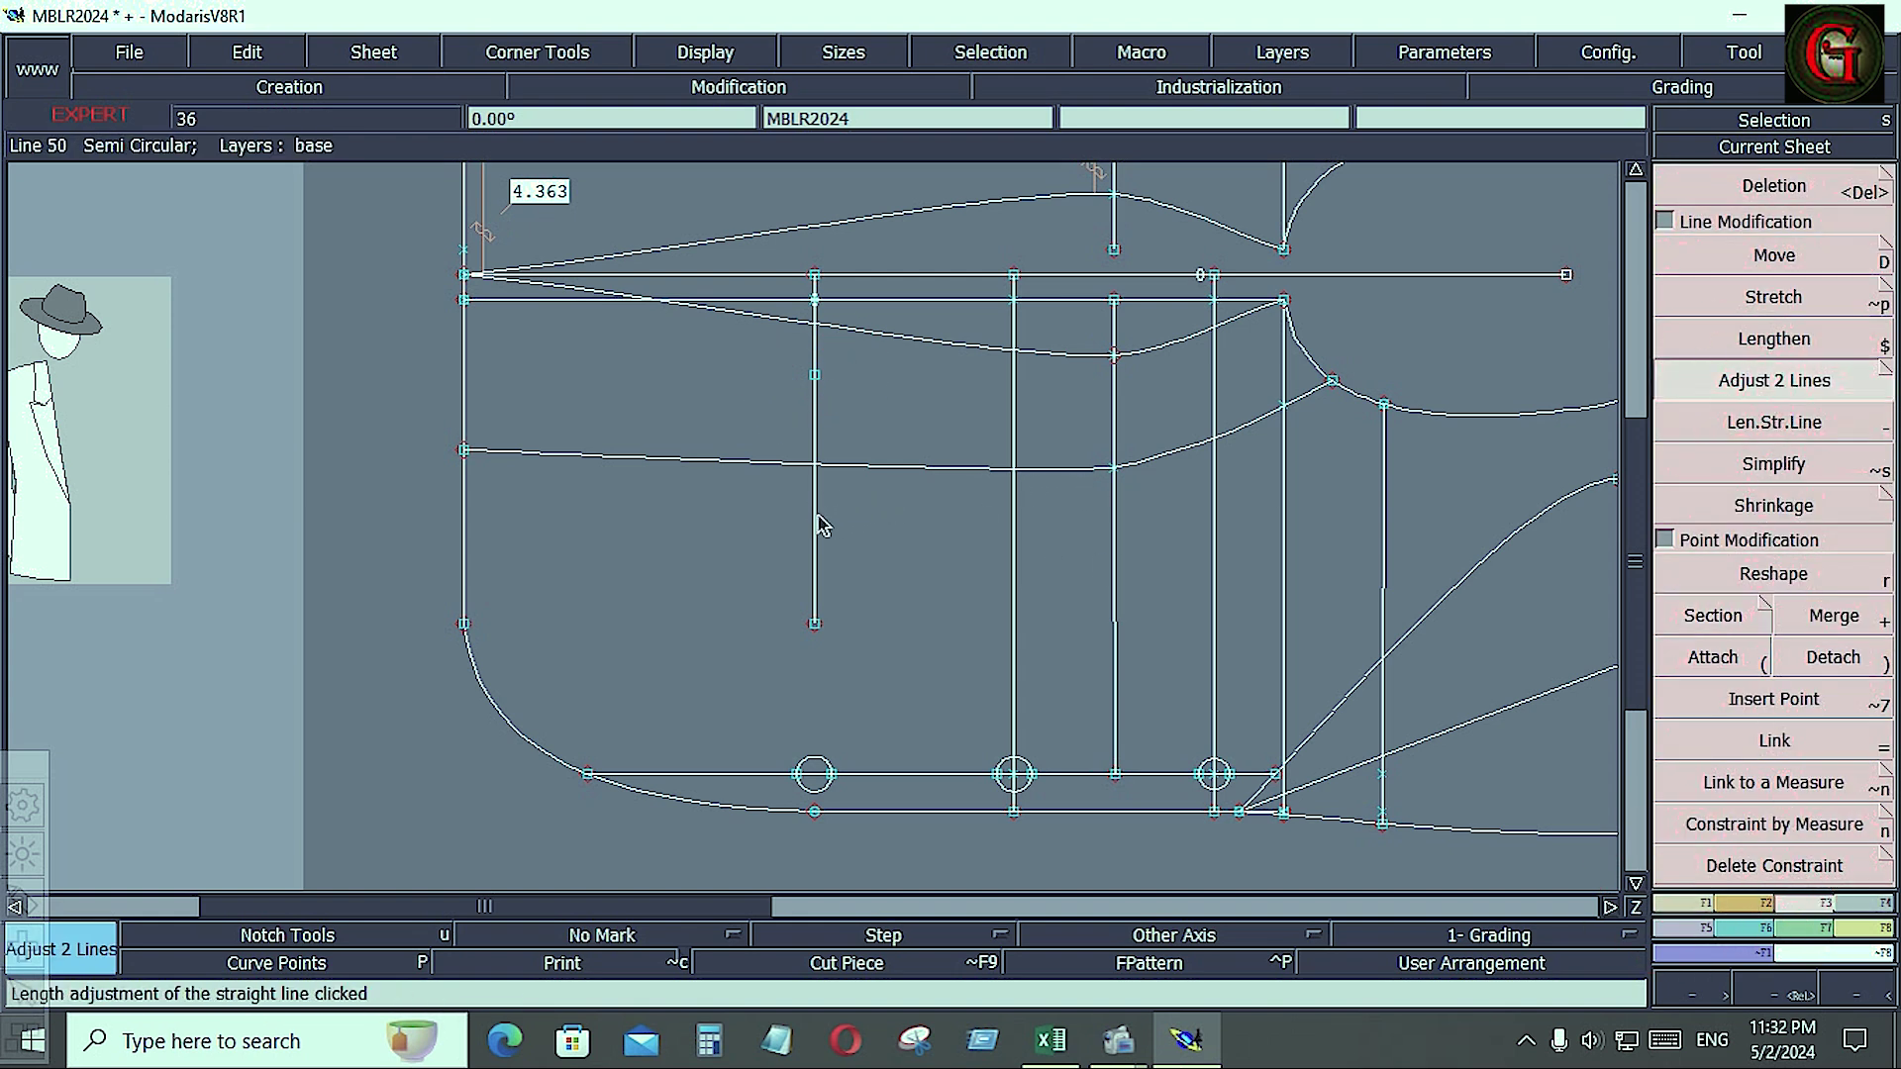
key(Delete)
click(815, 348)
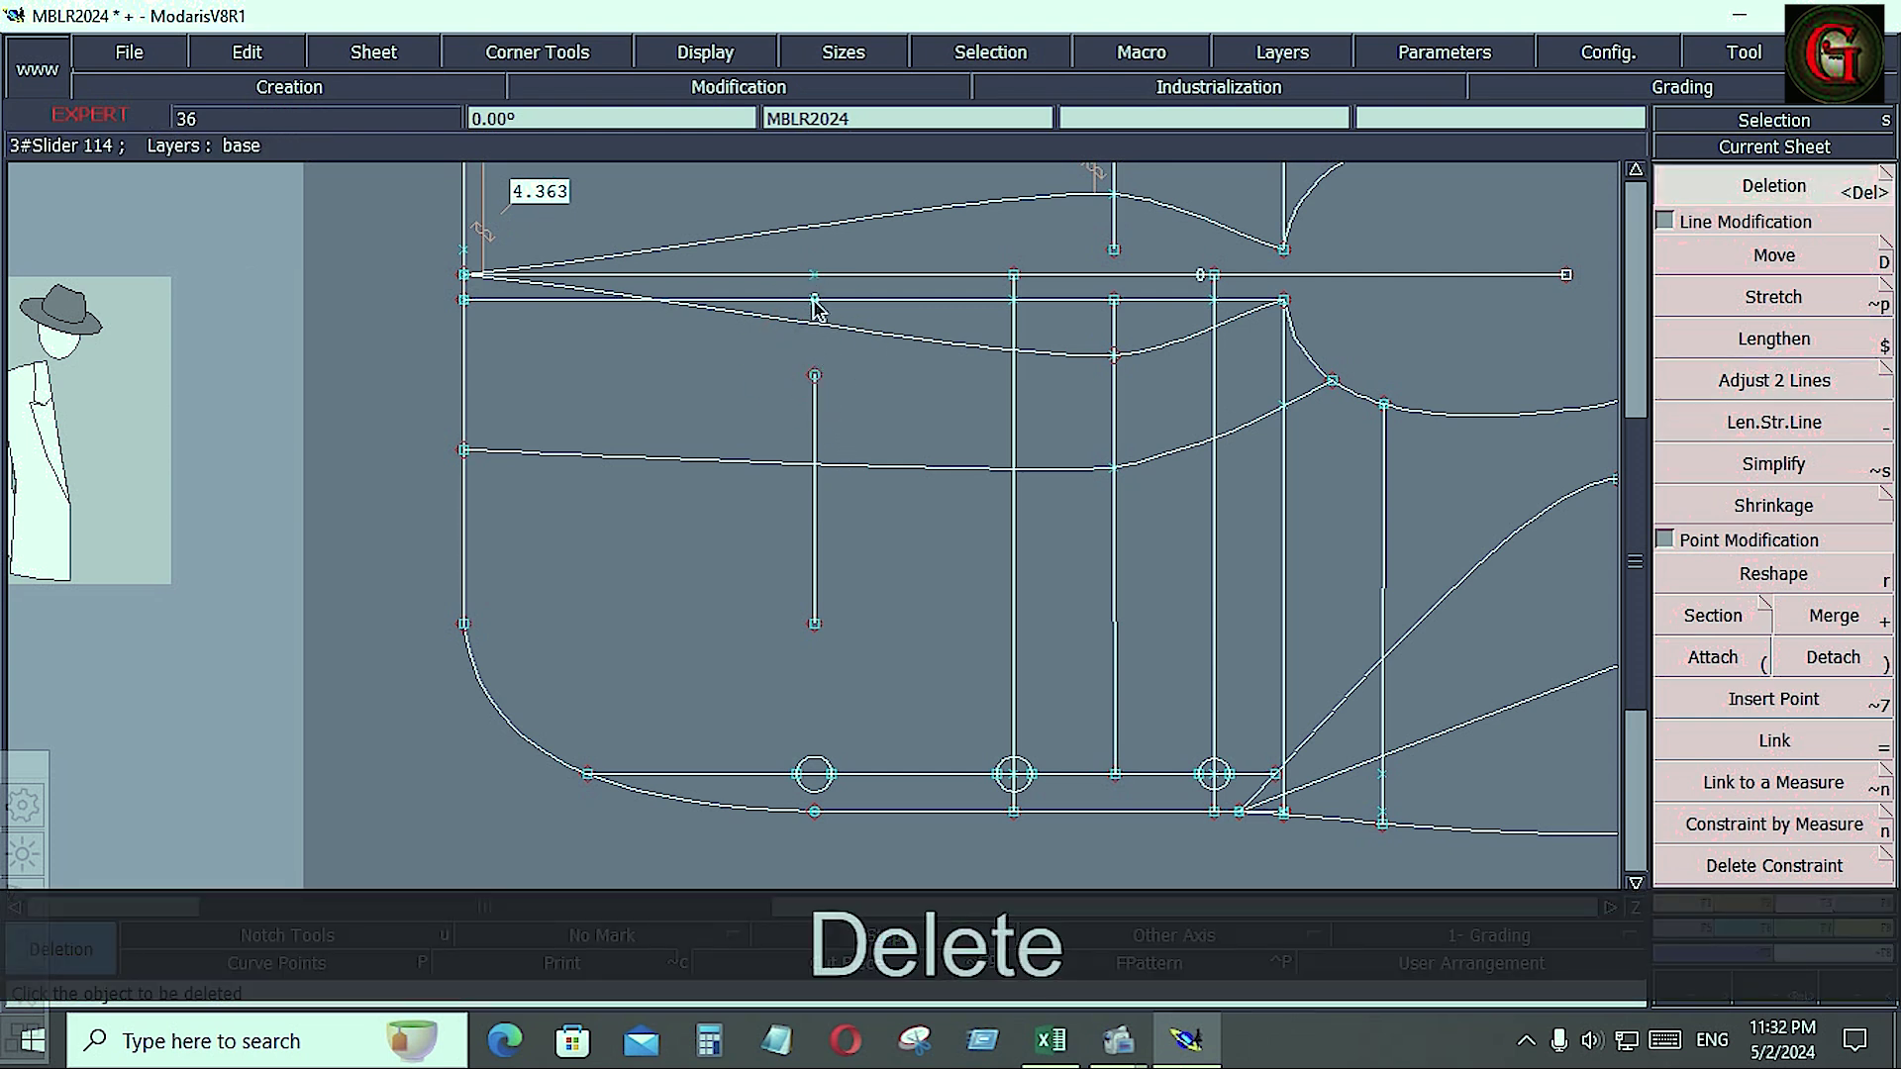
- Create a parallel to the 5-inch pocket line at a distance of -0.75 inches
key(shift+x)
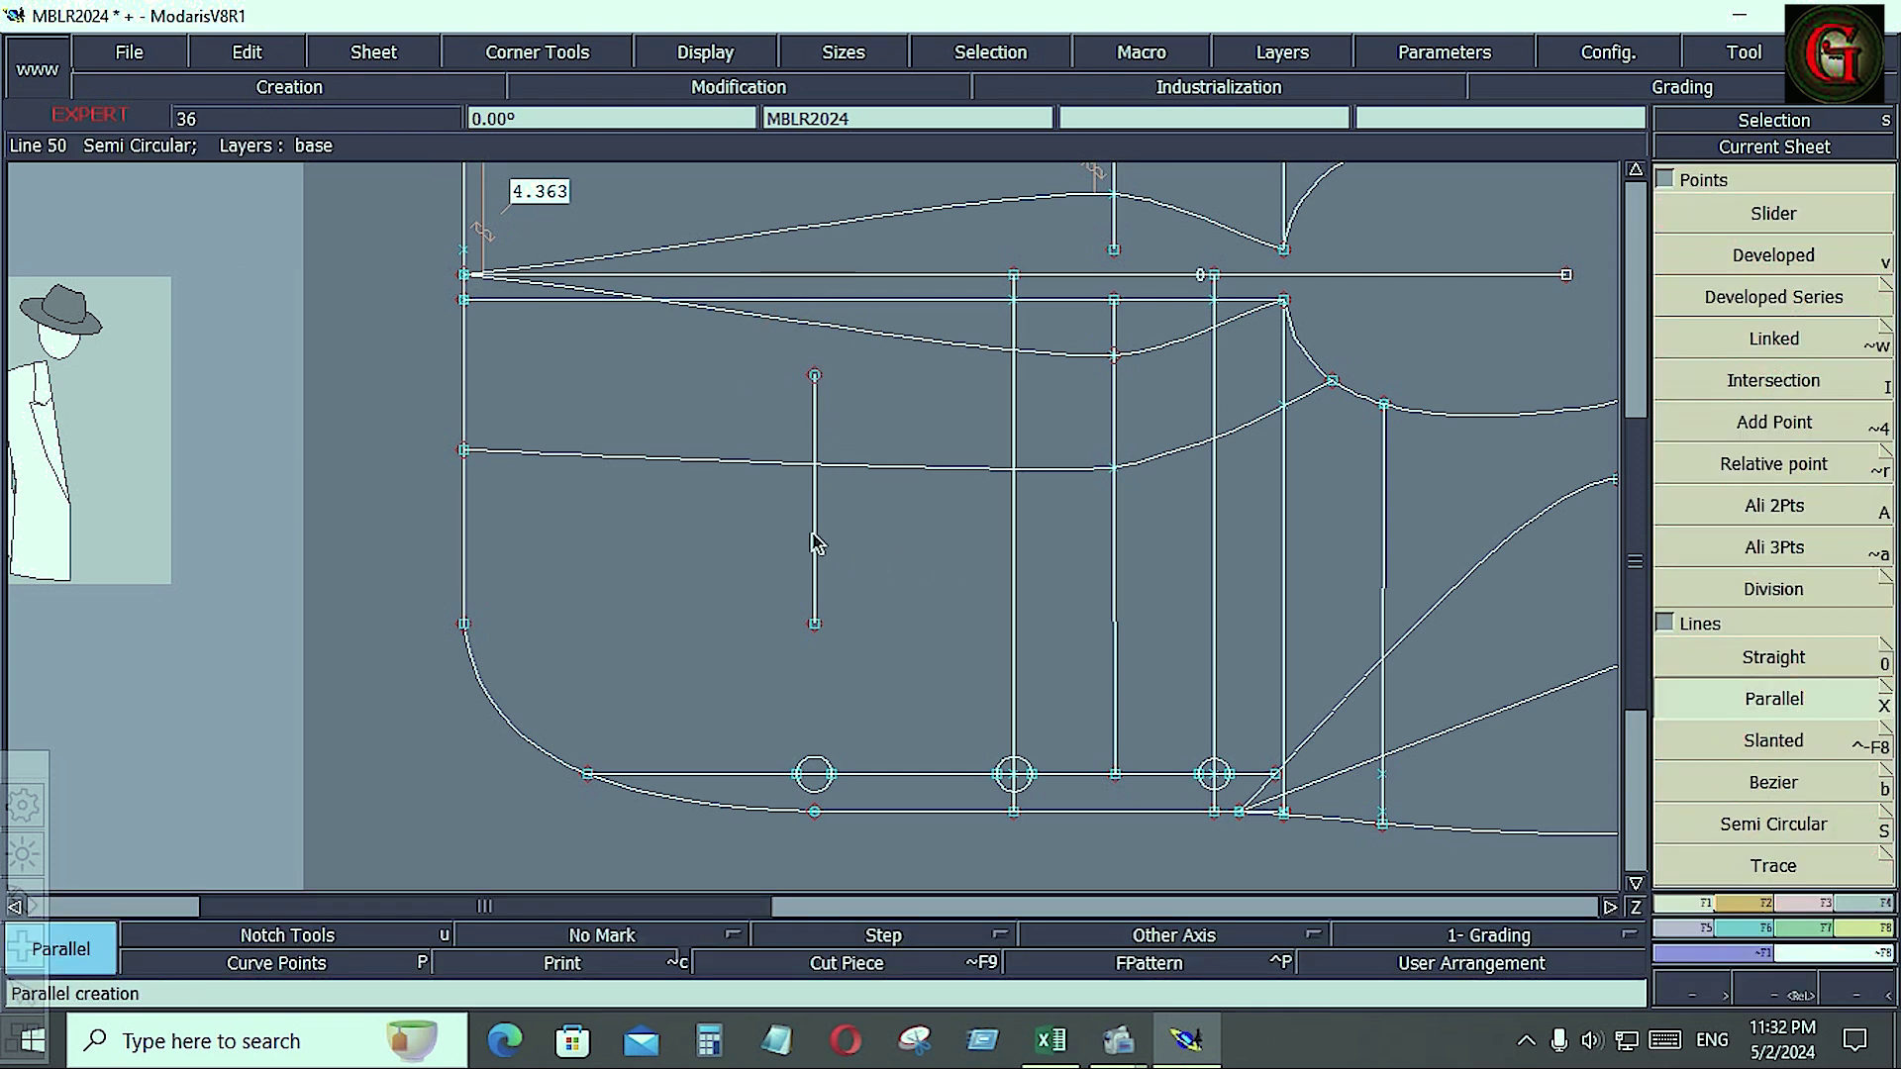
click(814, 542)
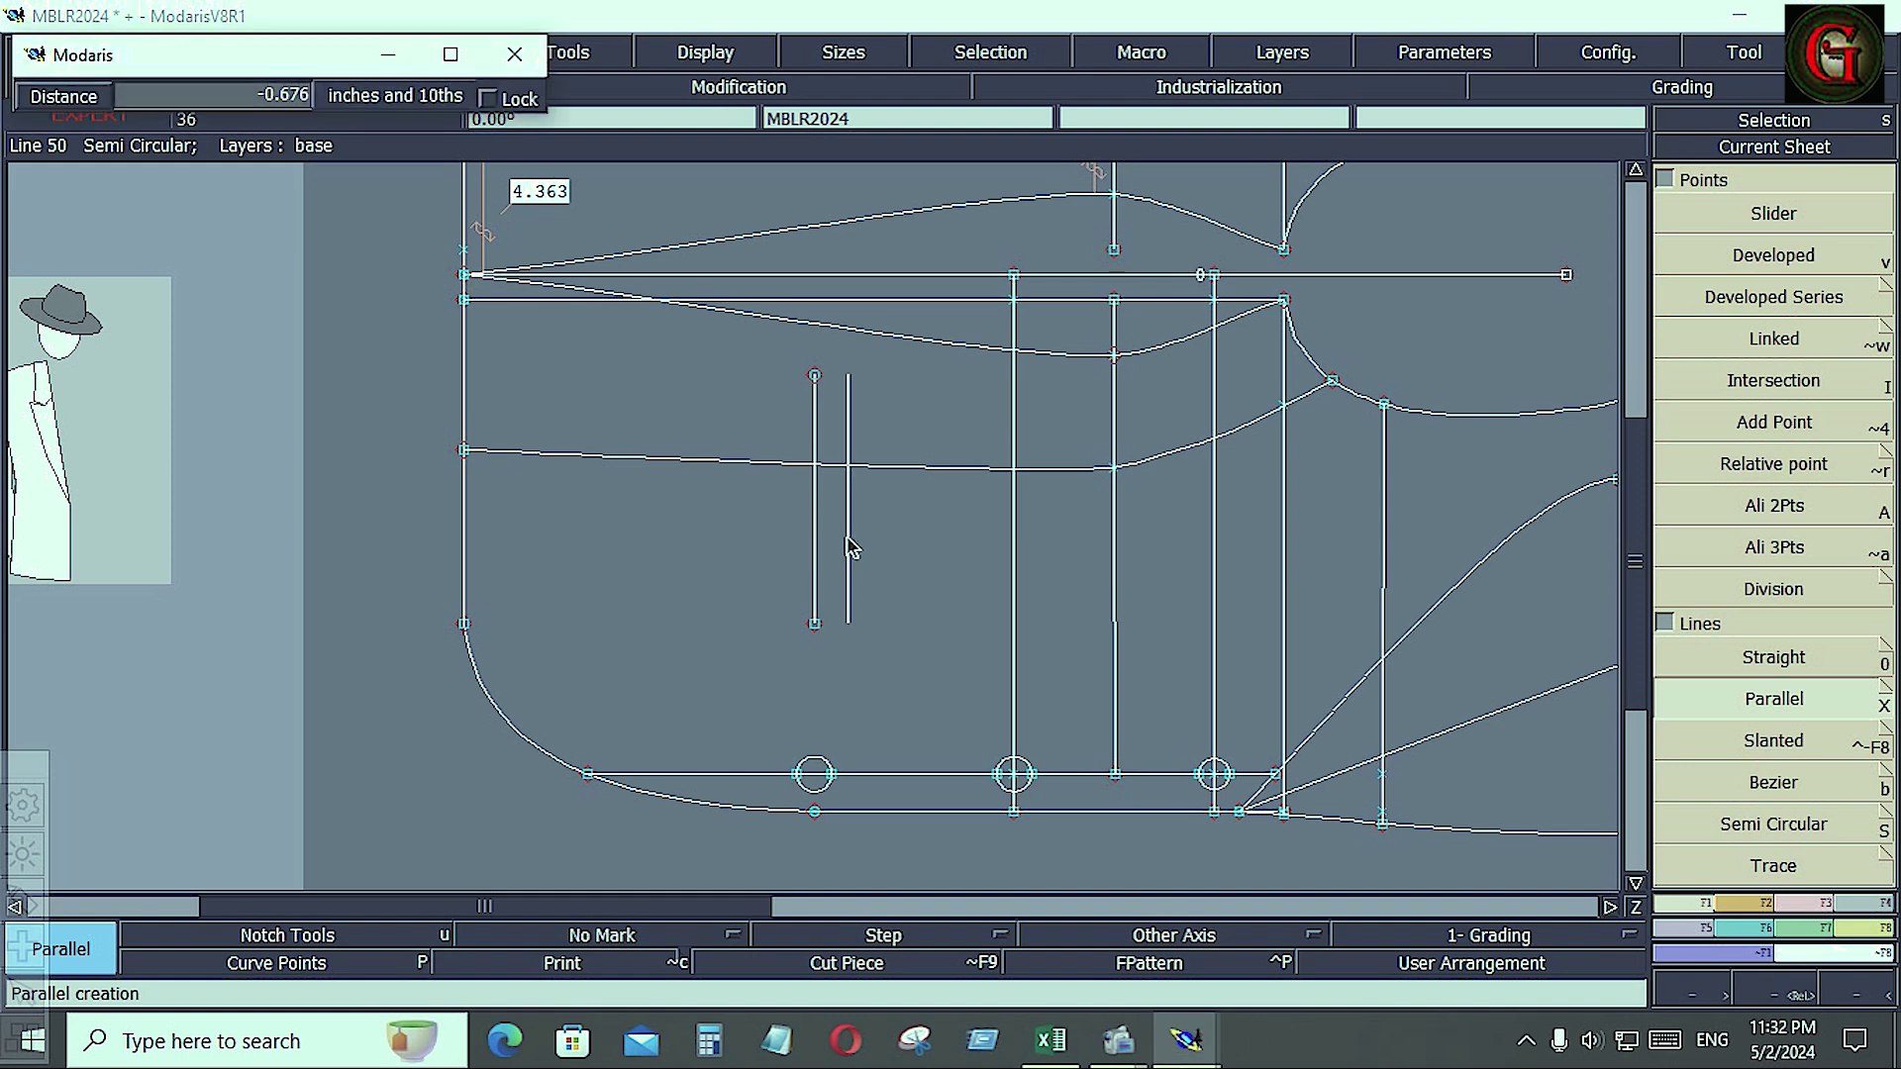
key(Down)
text(-)
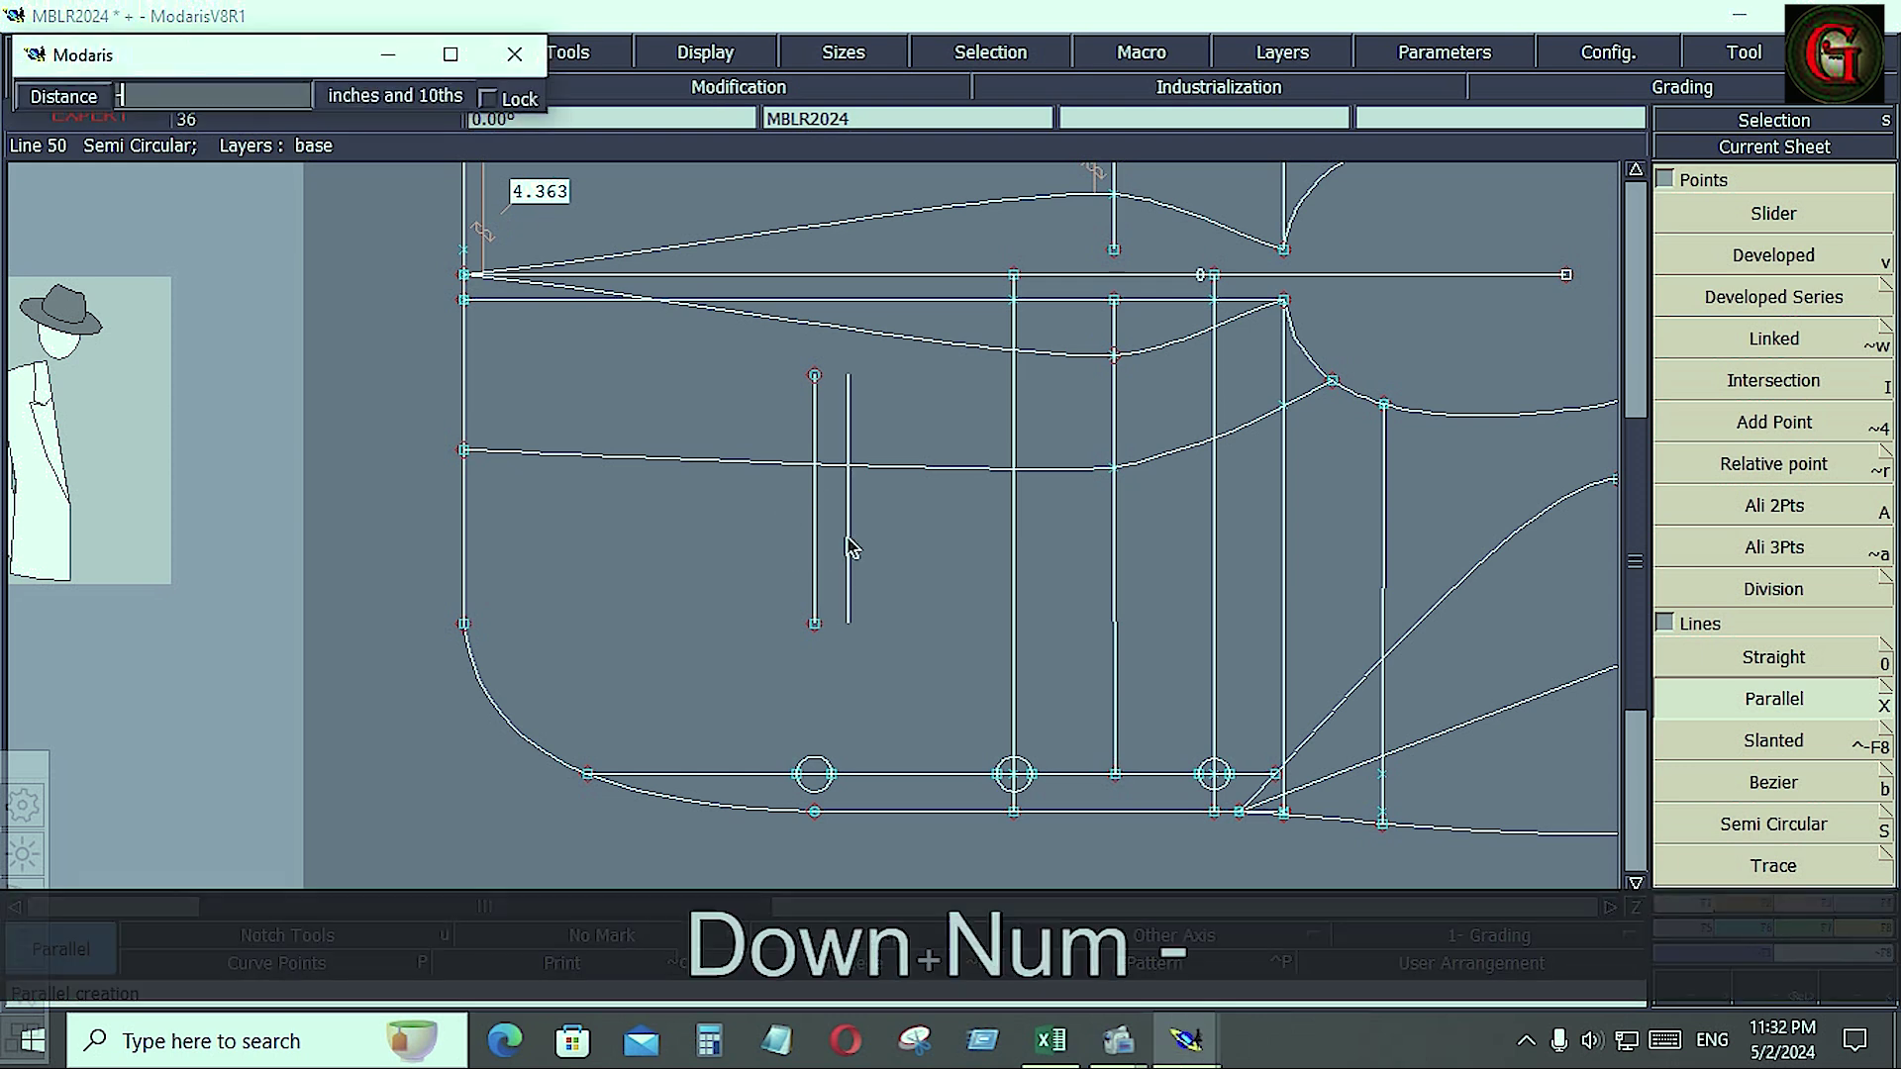
text(0.75)
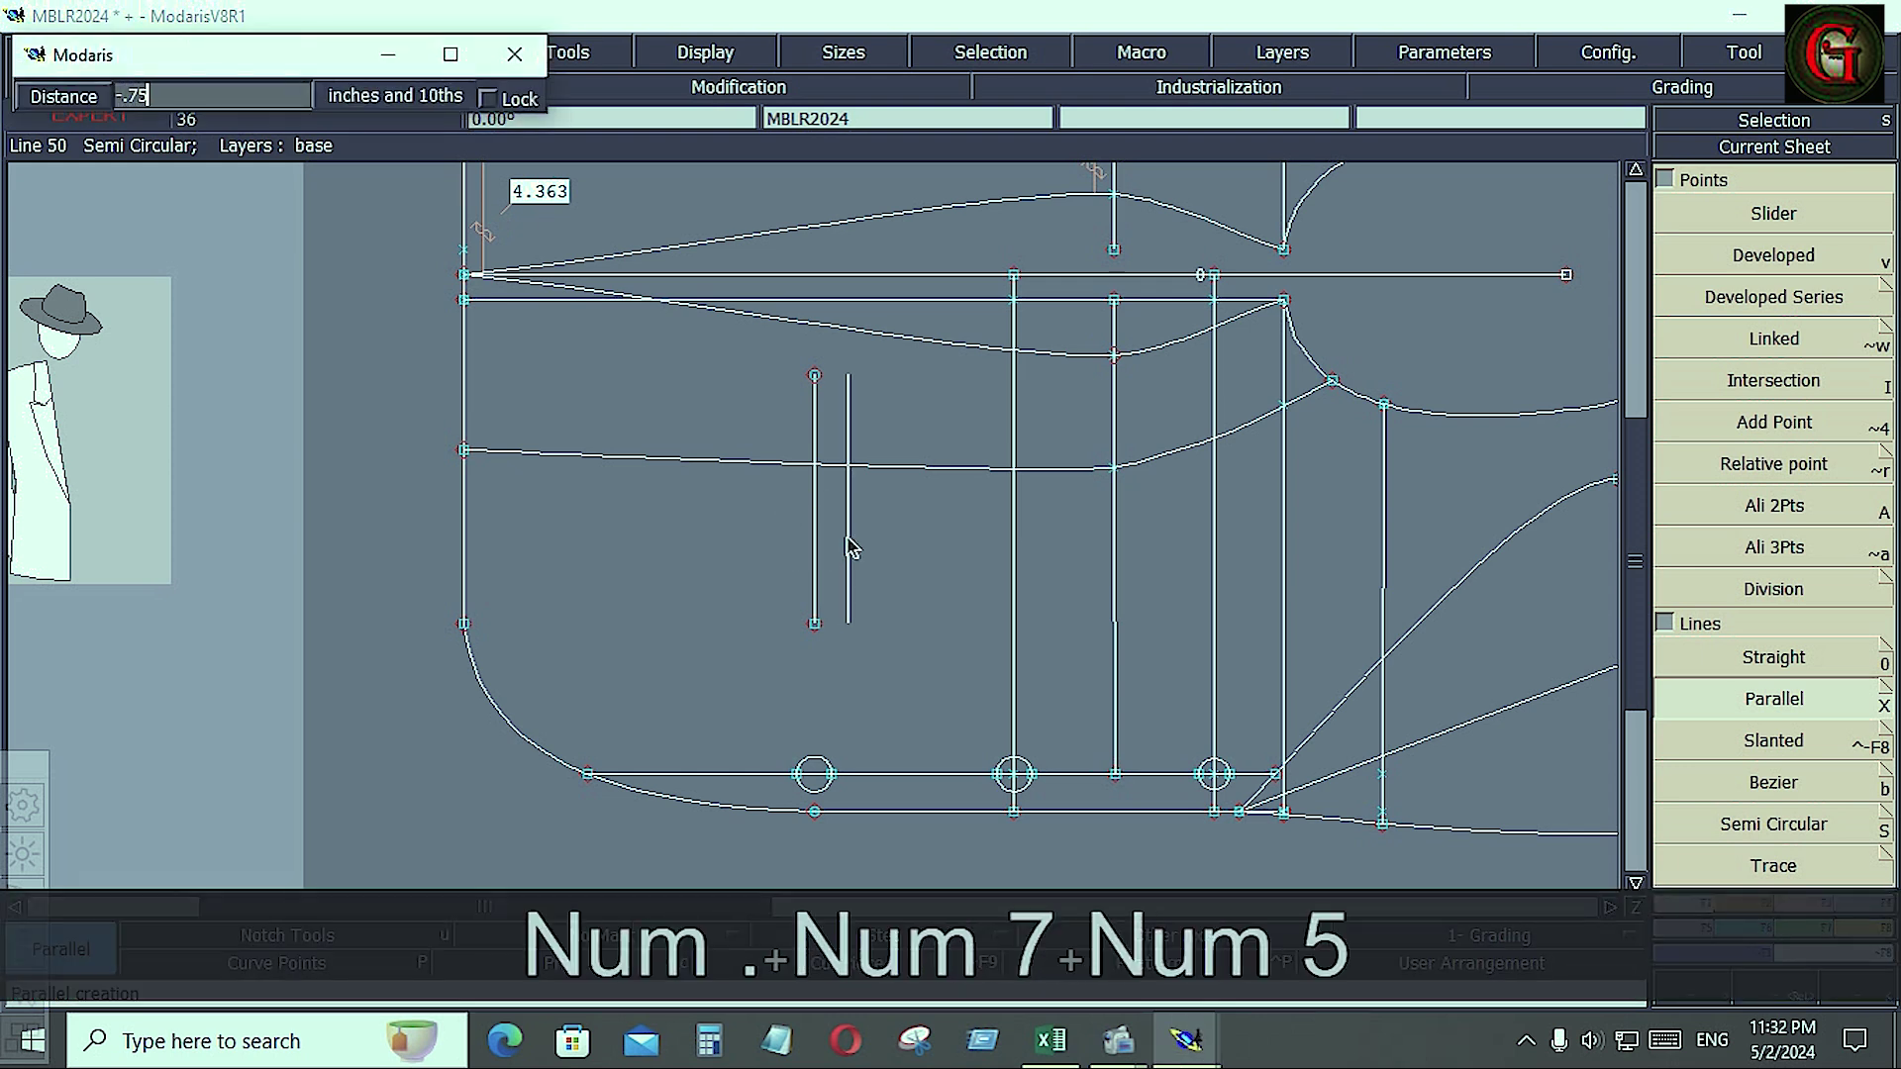
key(Return)
- Close both ends of the pocket rectangle with Bezier lines joining the two parallel lines
click(1773, 782)
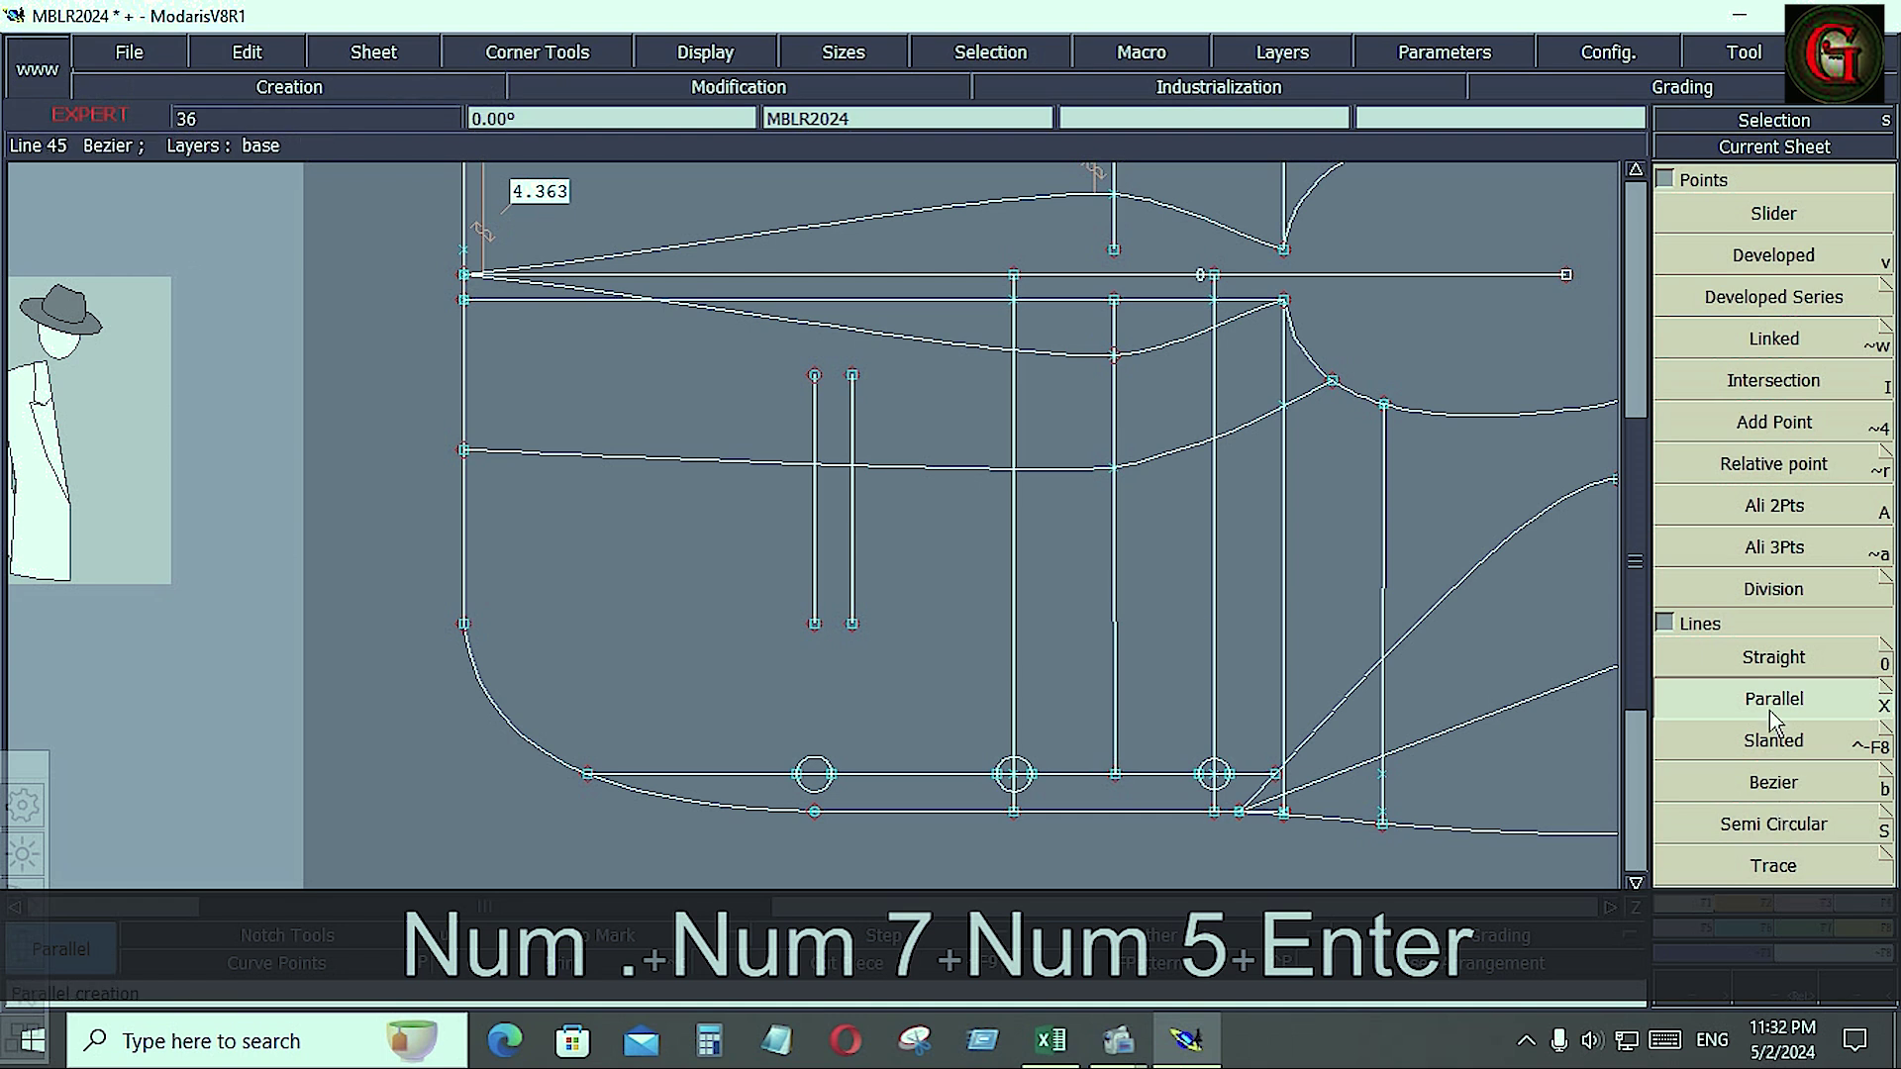
click(816, 371)
click(851, 372)
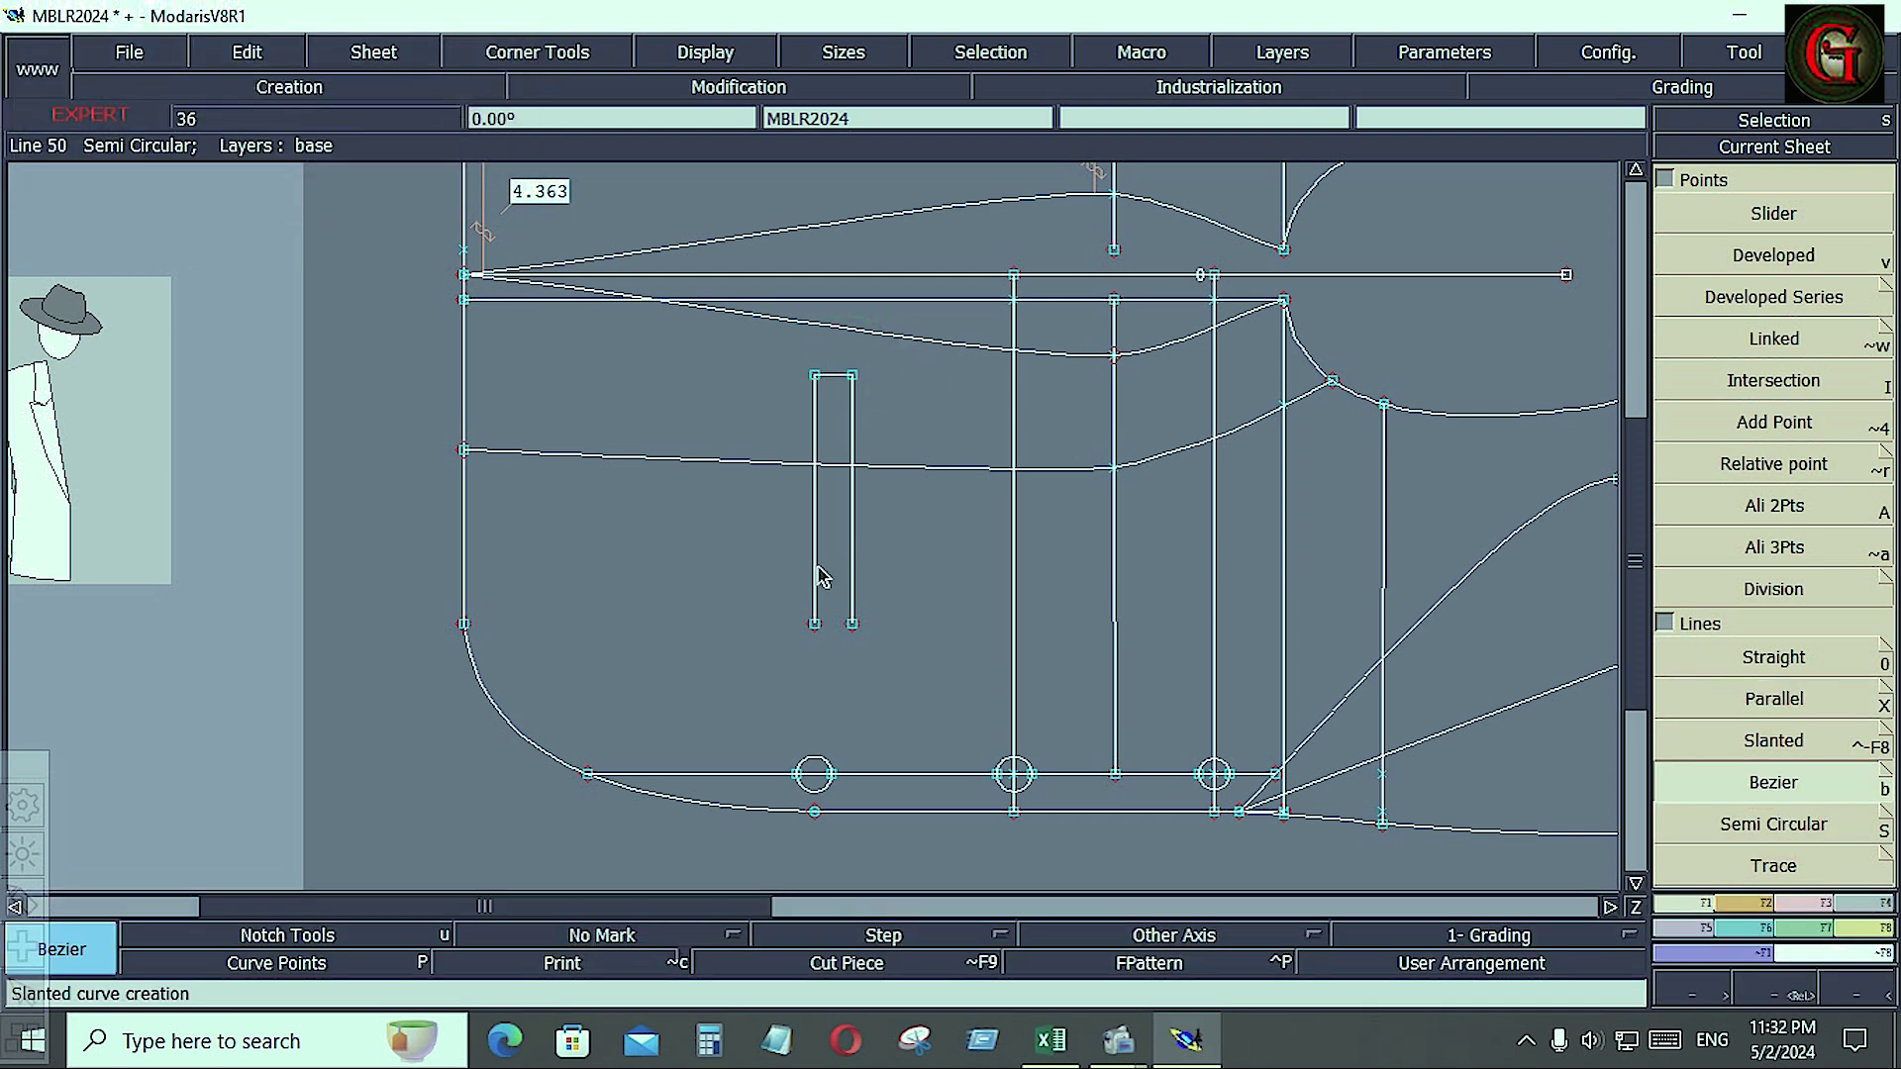
click(815, 624)
click(851, 624)
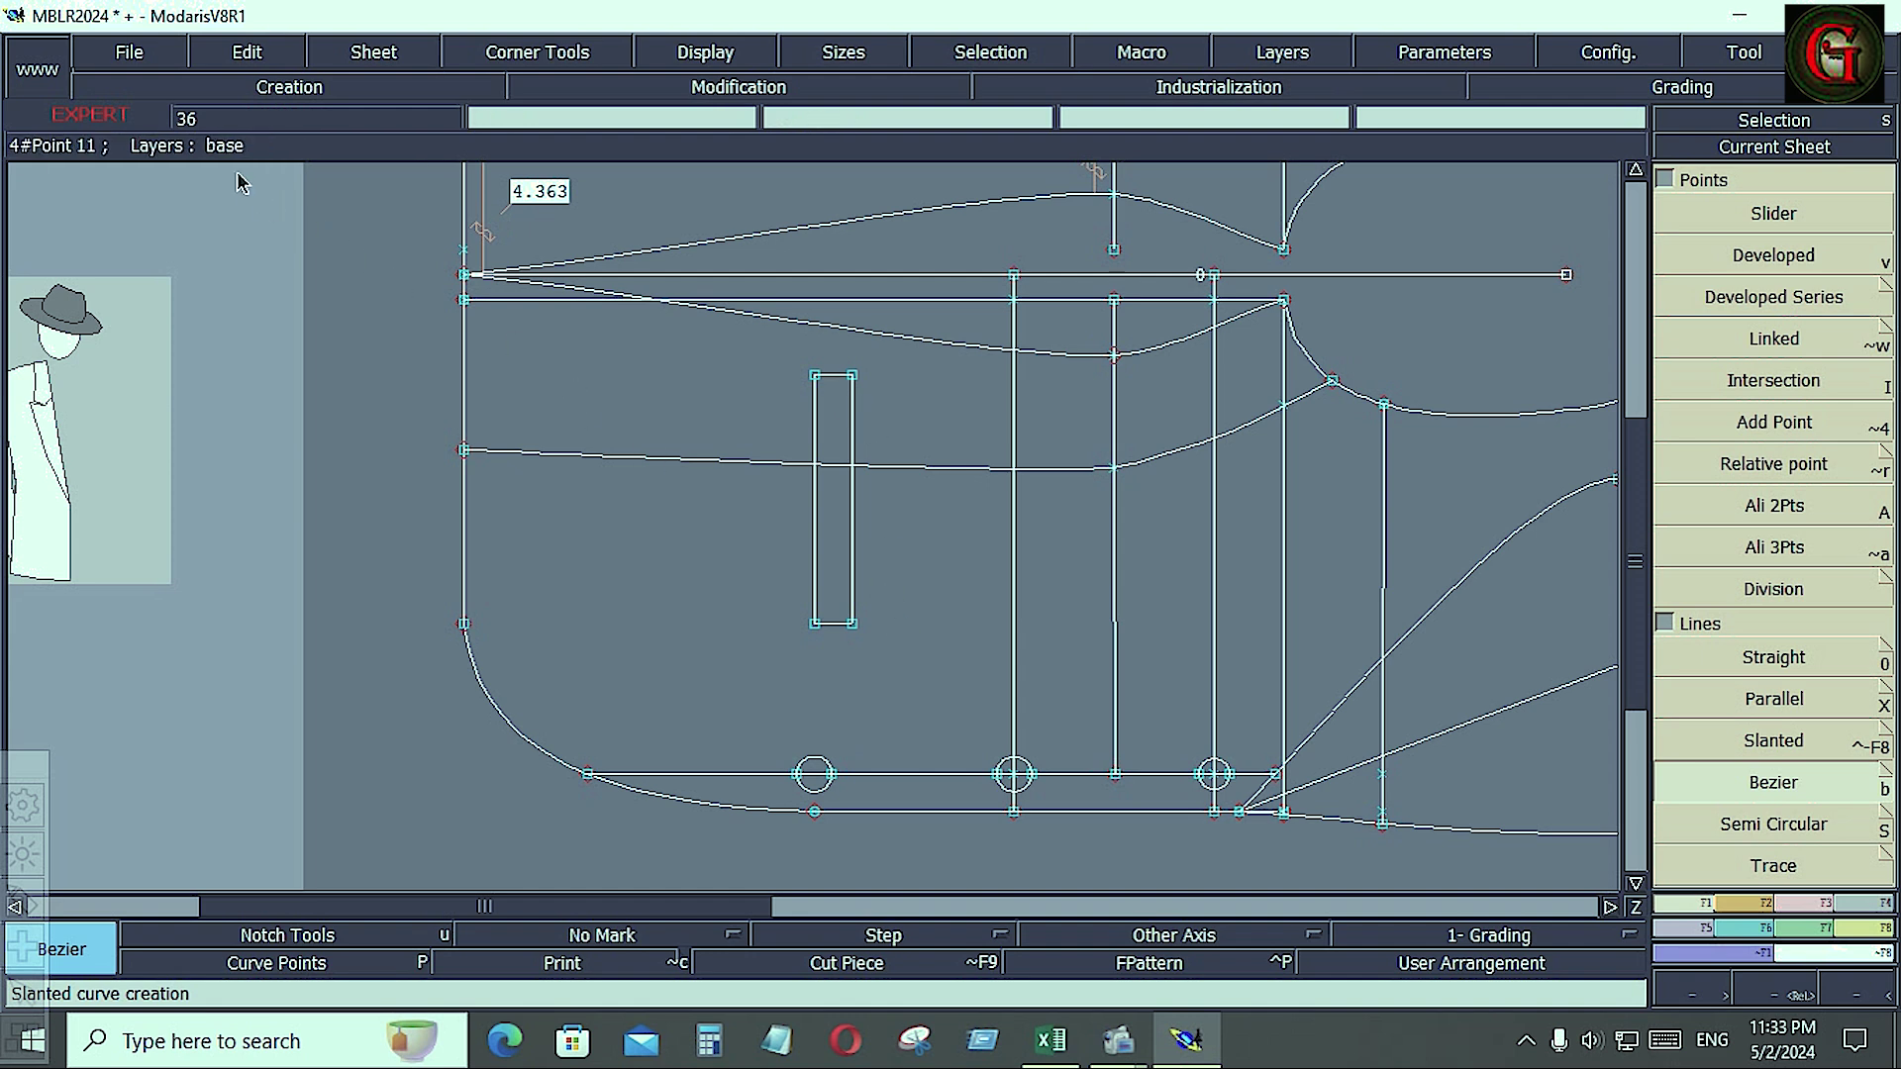
- Save the MBLR2024 model
click(141, 52)
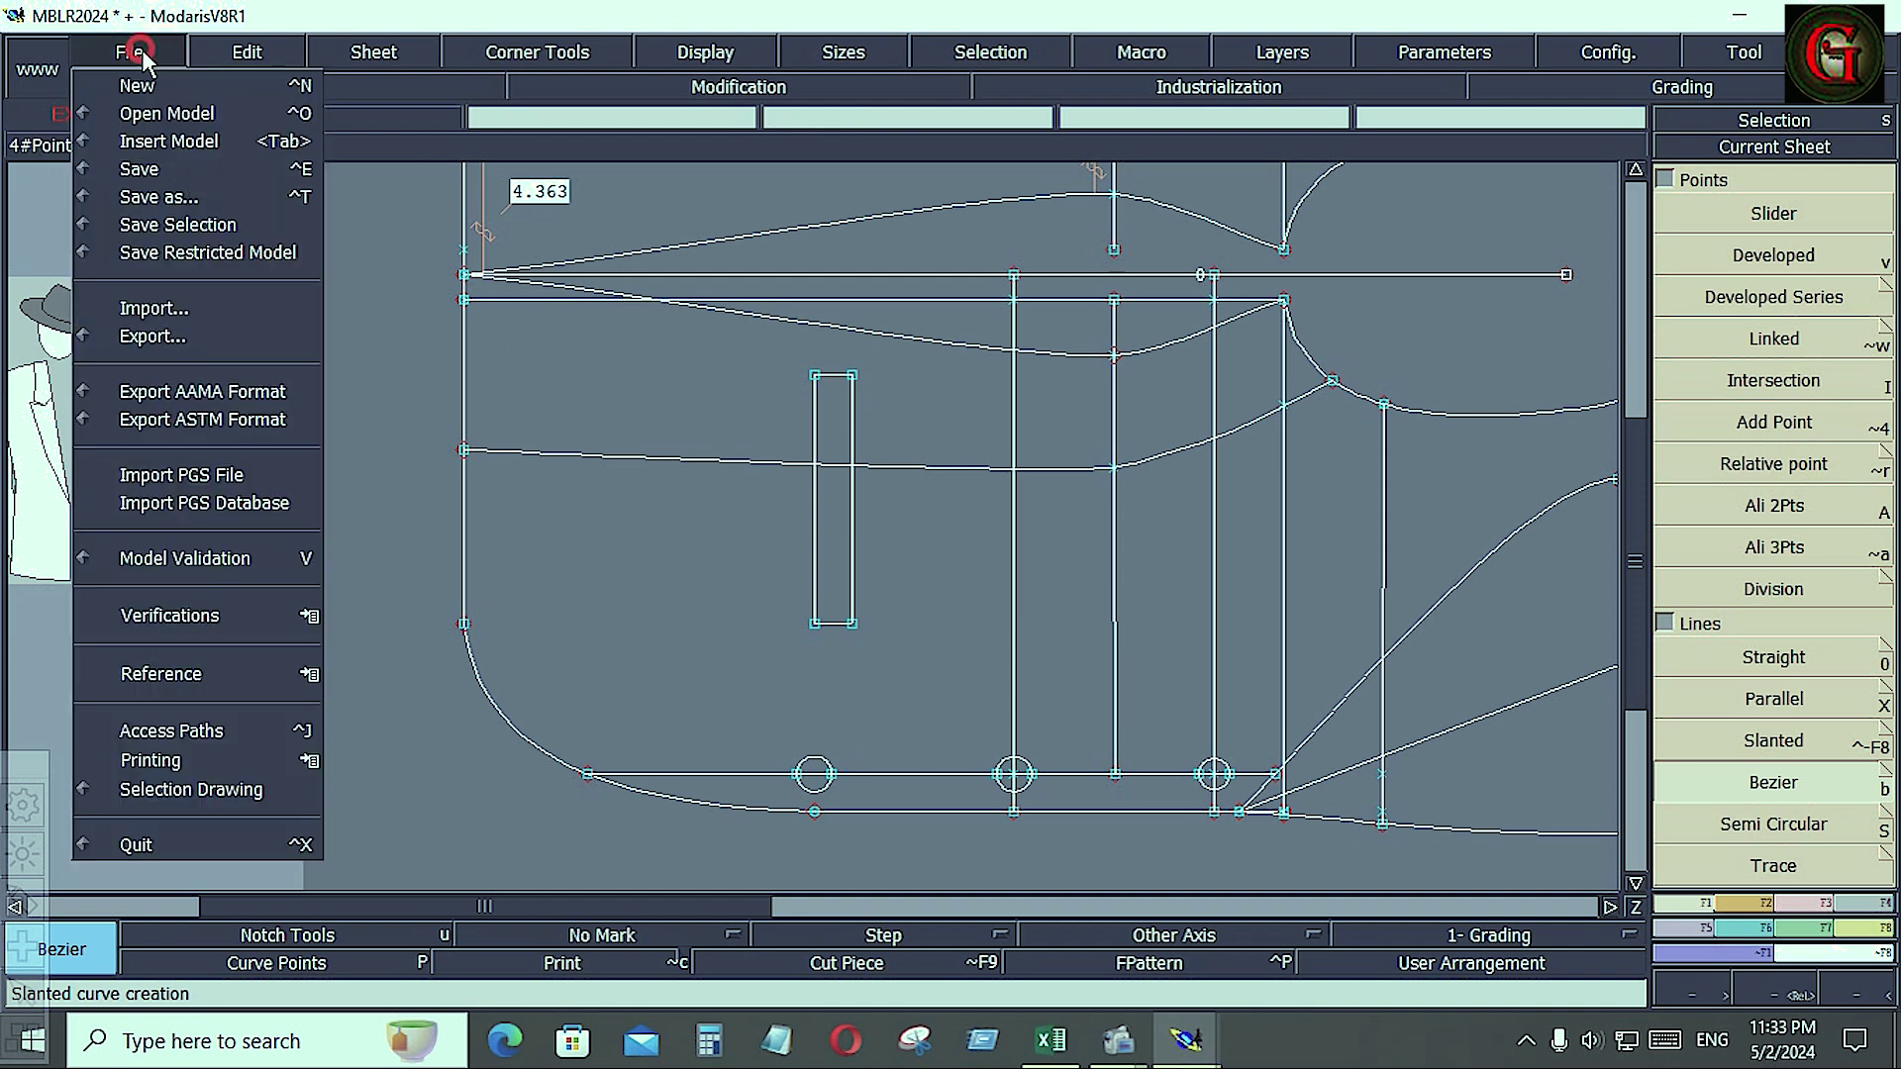
click(157, 166)
click(770, 683)
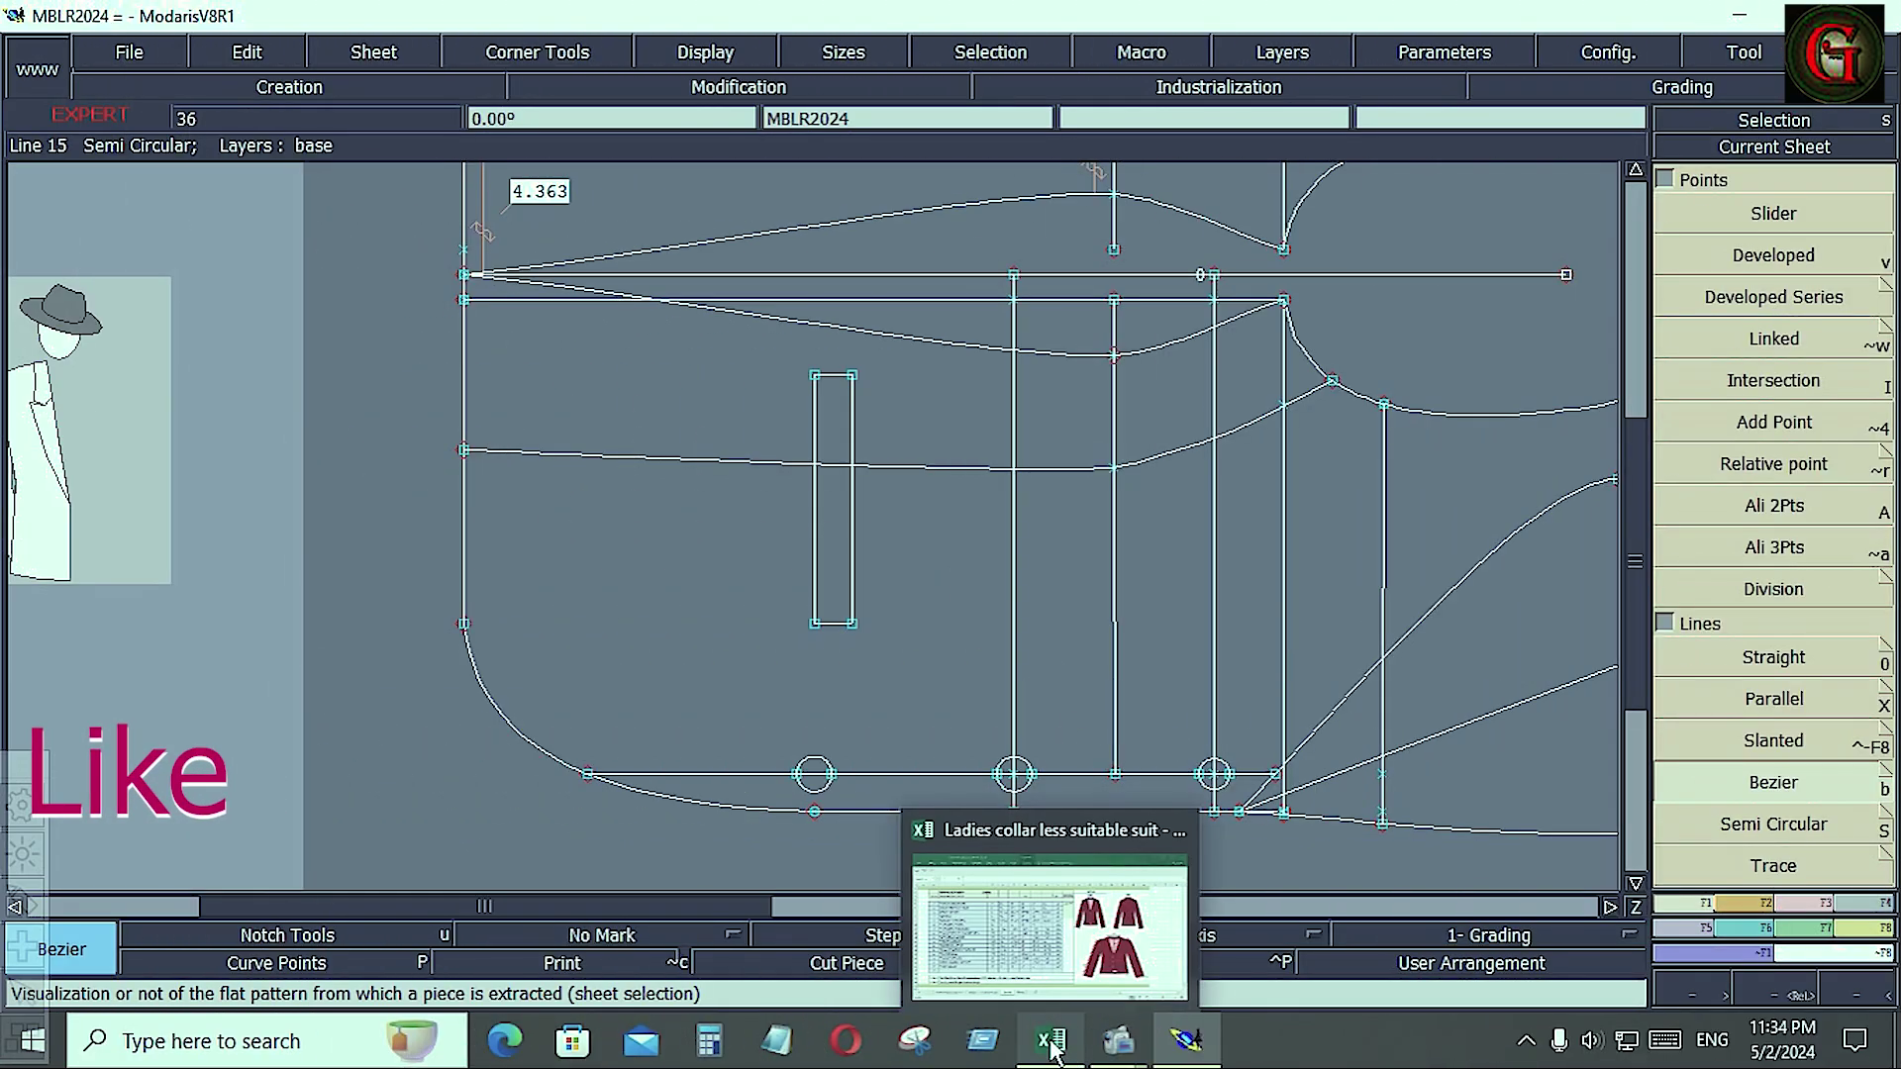
- Examine the pocket and panel lines in the Excel jacket sketch and compare them with the front pattern in Modaris
click(1052, 1042)
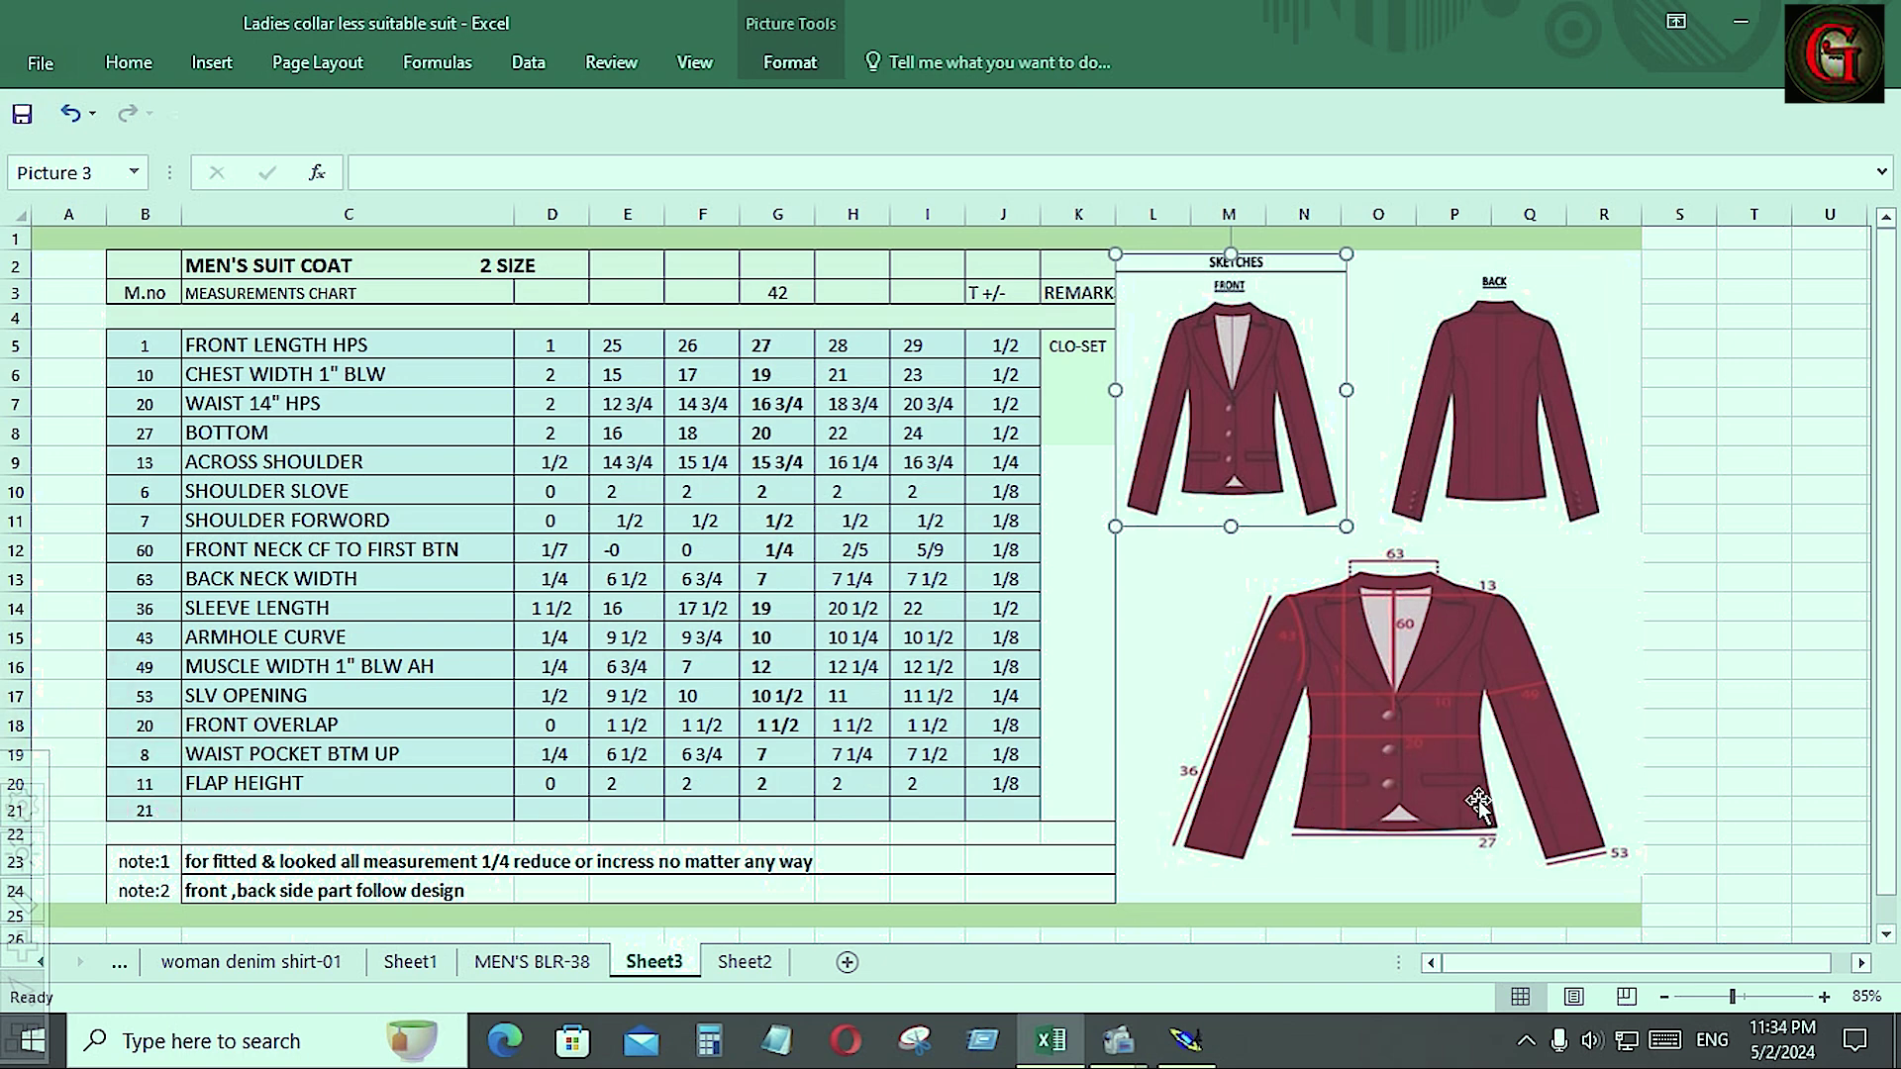
ctrl+scroll(1480, 806, up, 2)
ctrl+scroll(1480, 806, down, 2)
ctrl+scroll(1480, 806, up, 3)
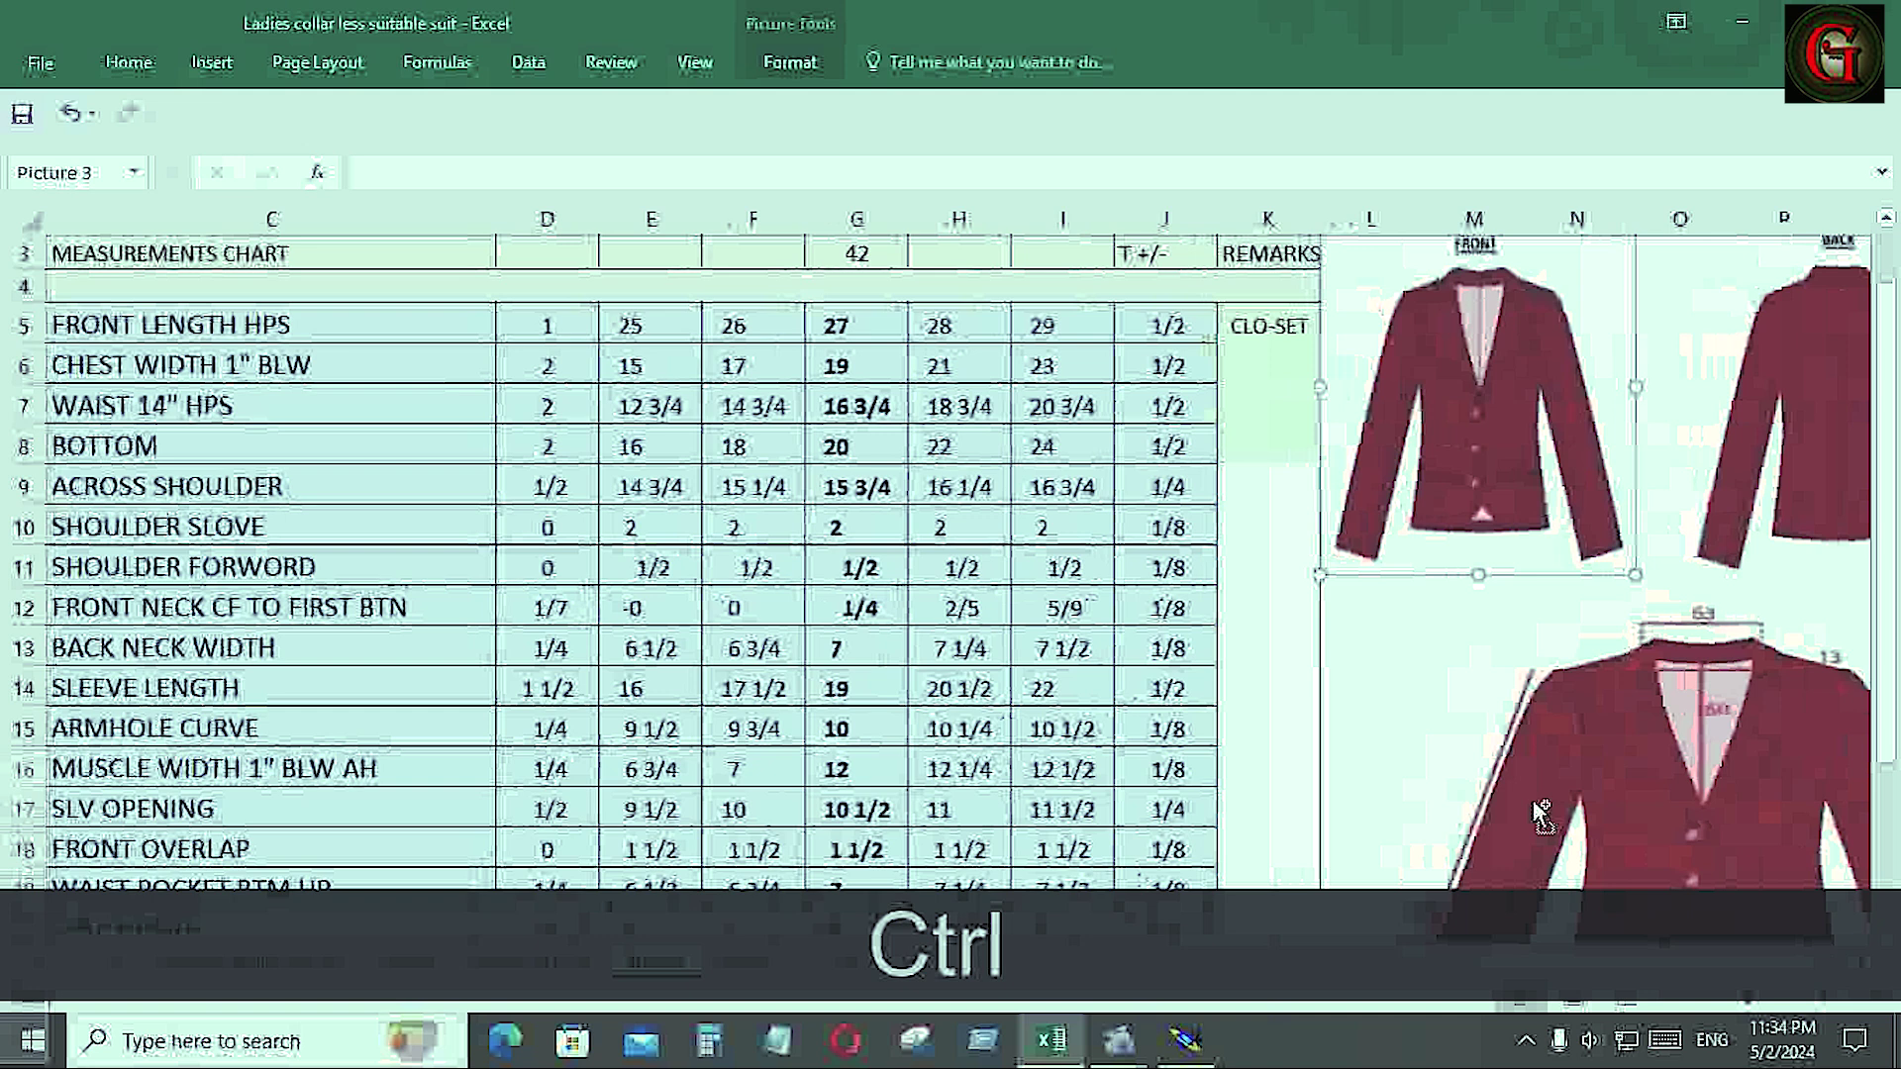
ctrl+scroll(1541, 817, up, 3)
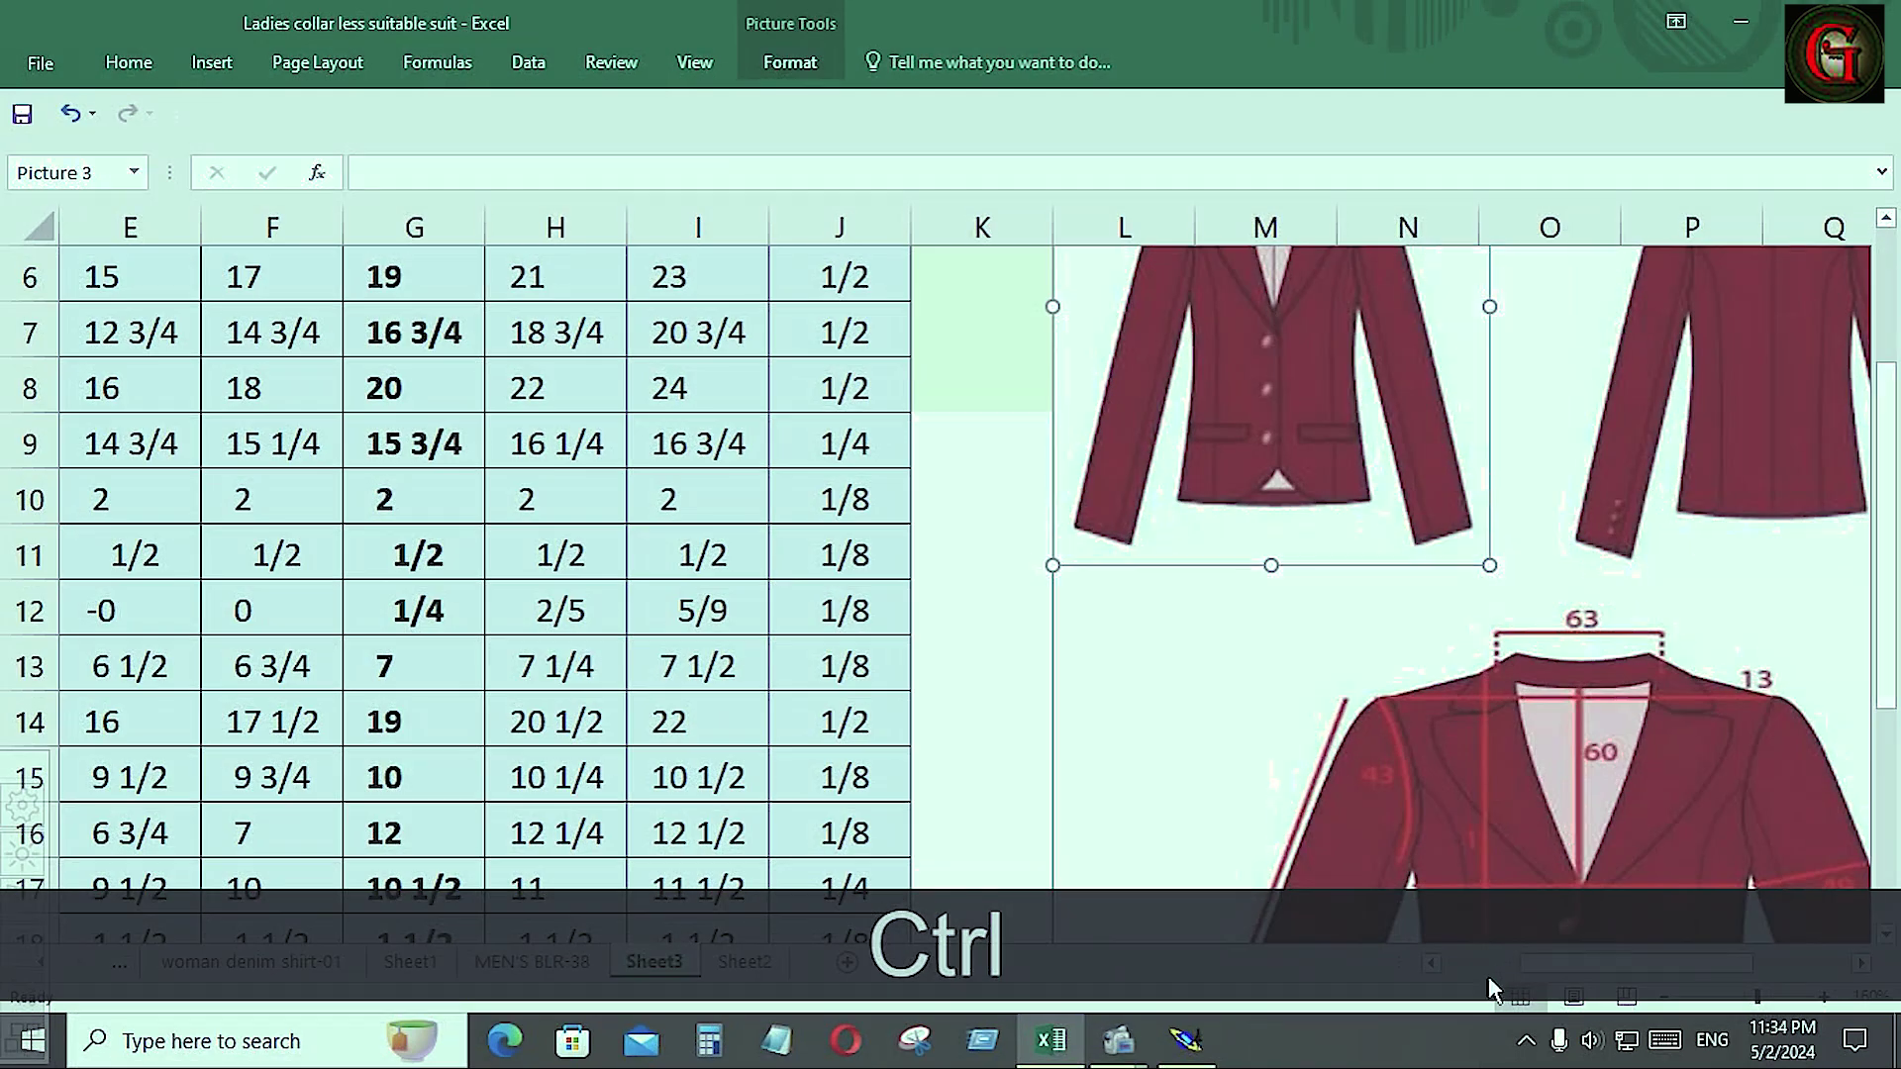
drag(1582, 963, 1642, 963)
scroll(1298, 639, down, 3)
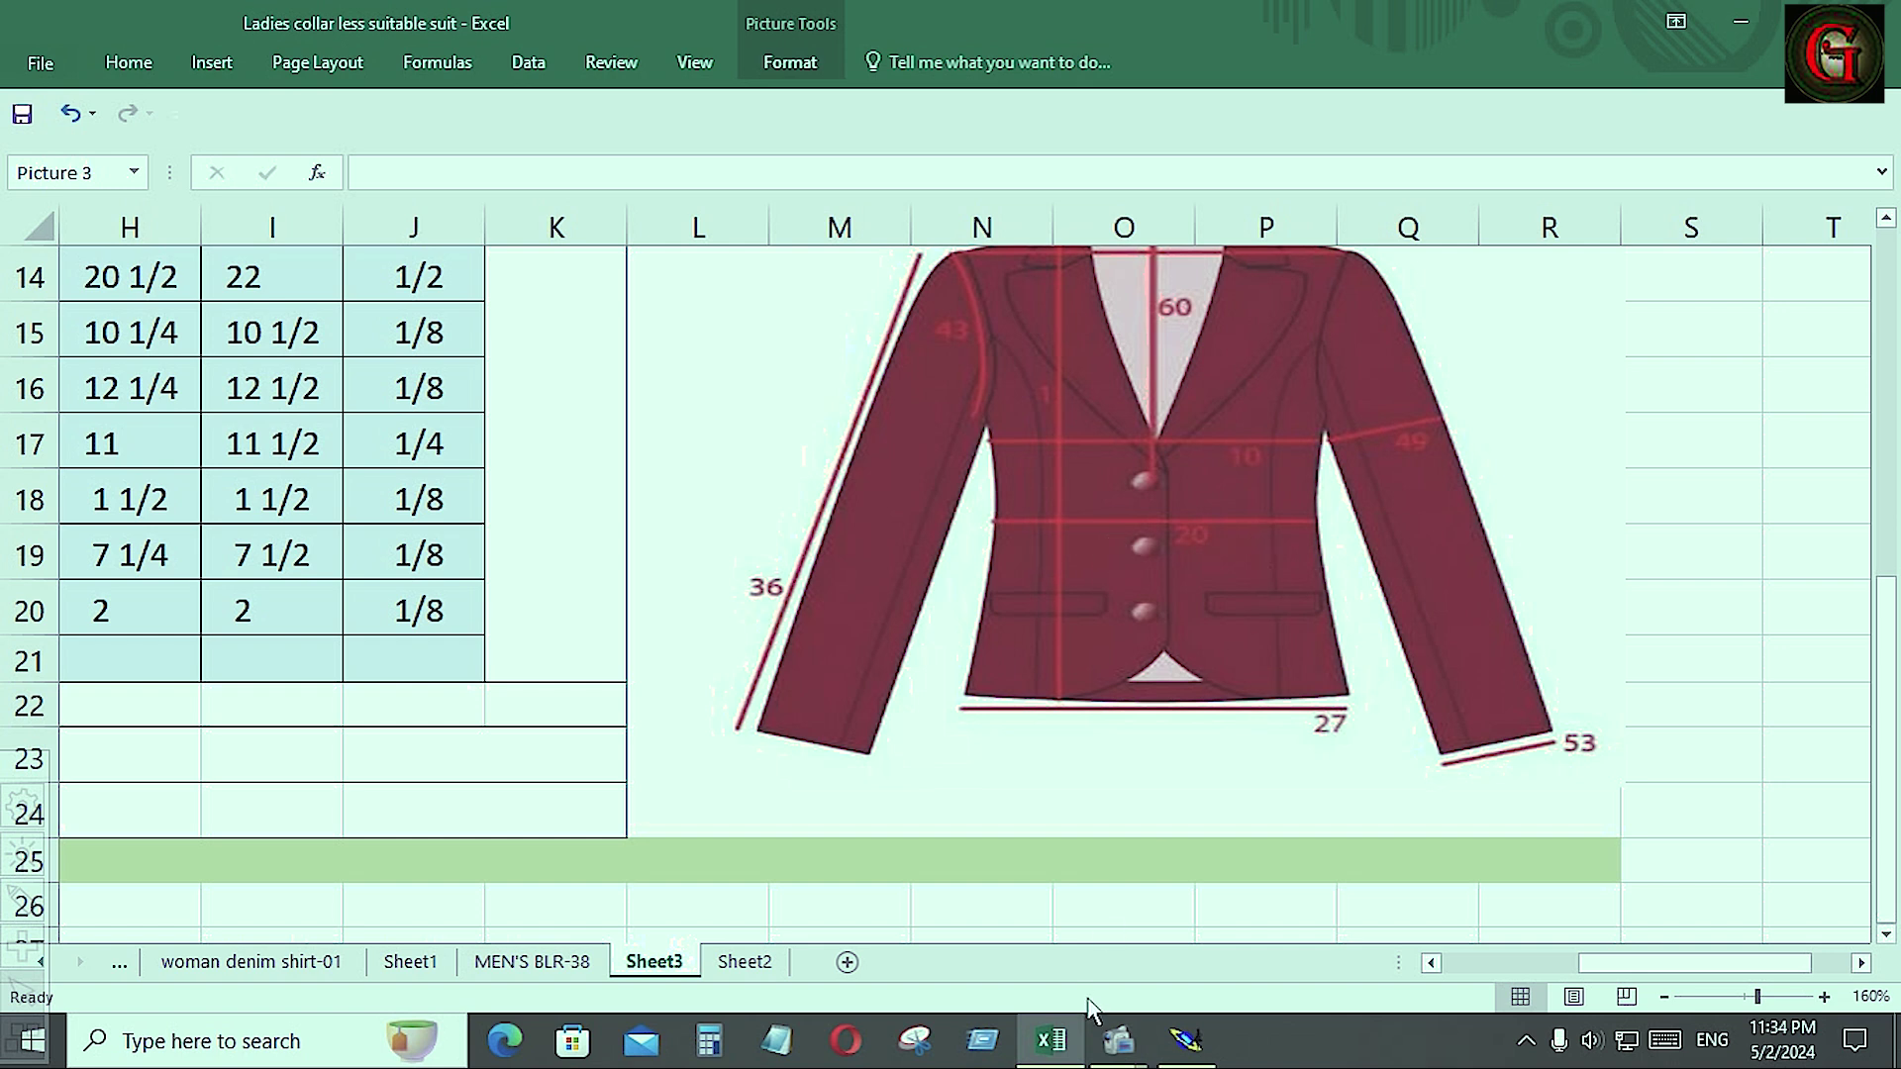
click(1185, 1040)
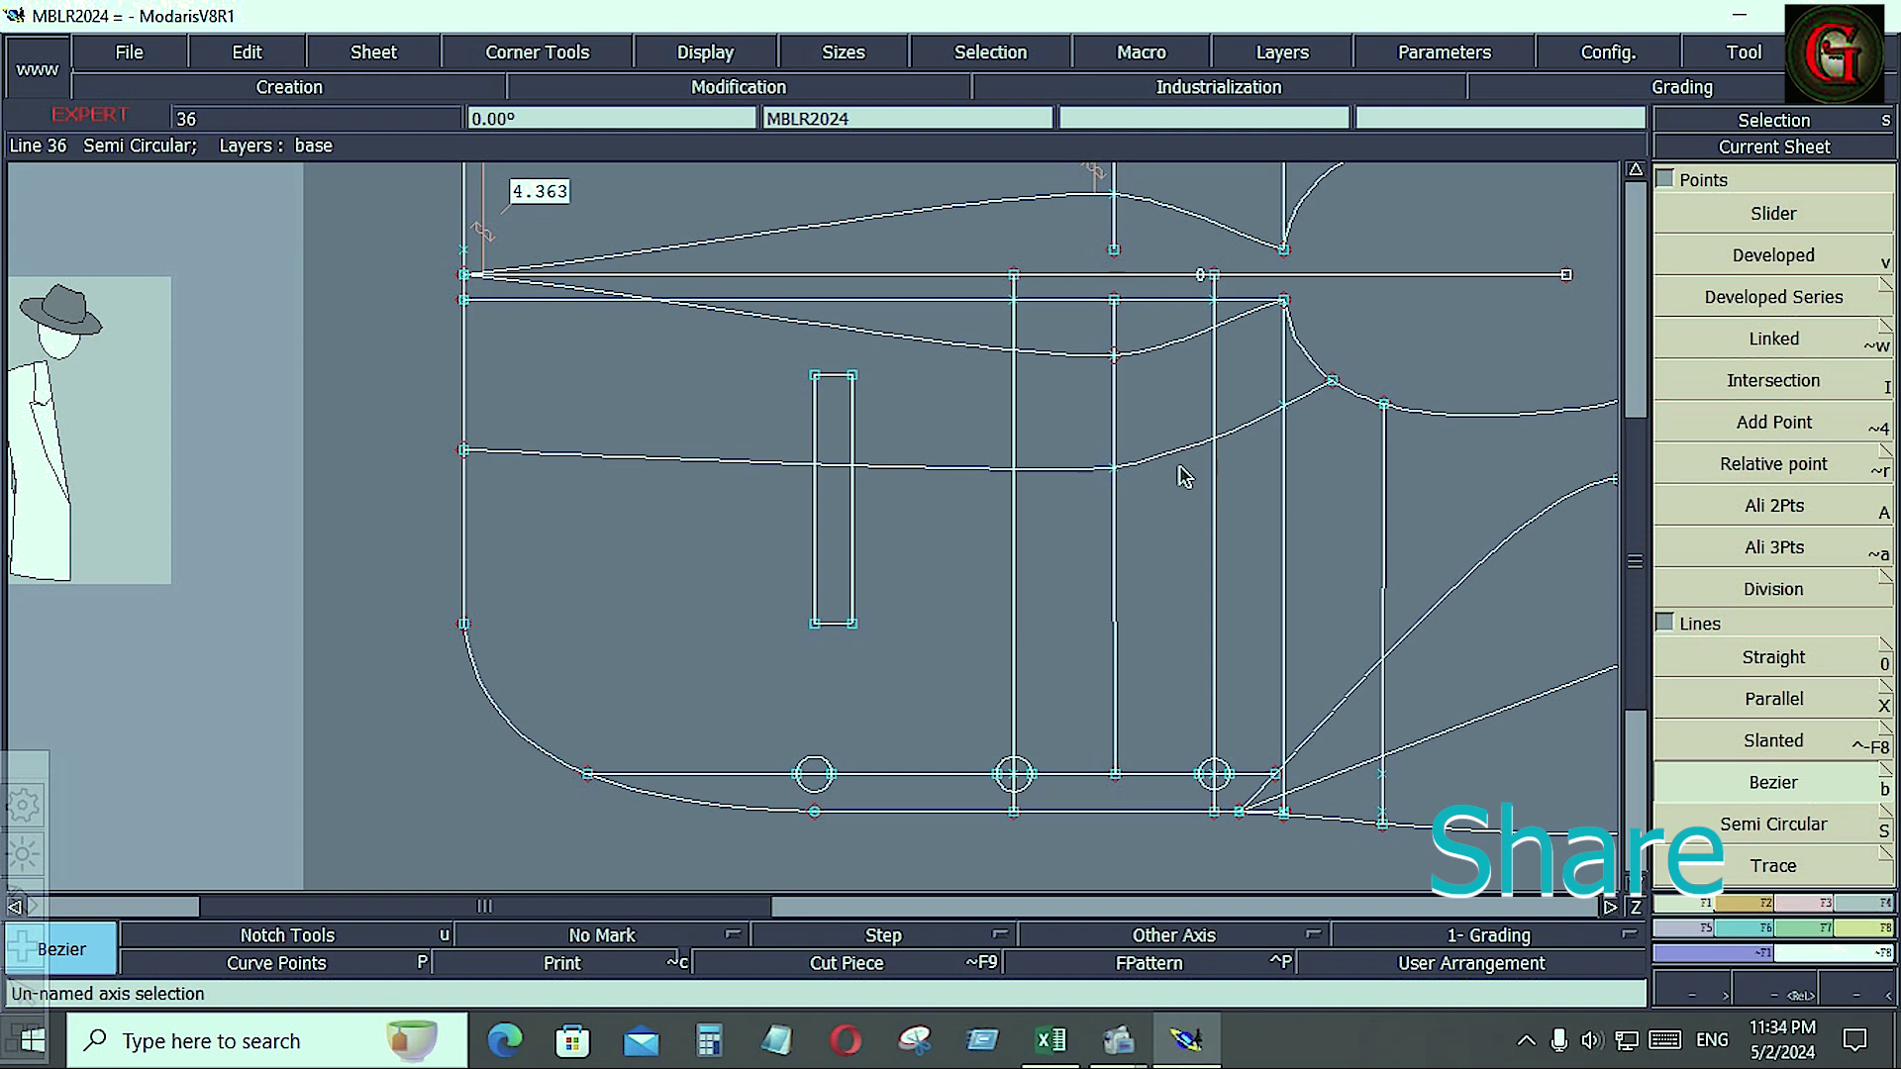
scroll(927, 462, down, 2)
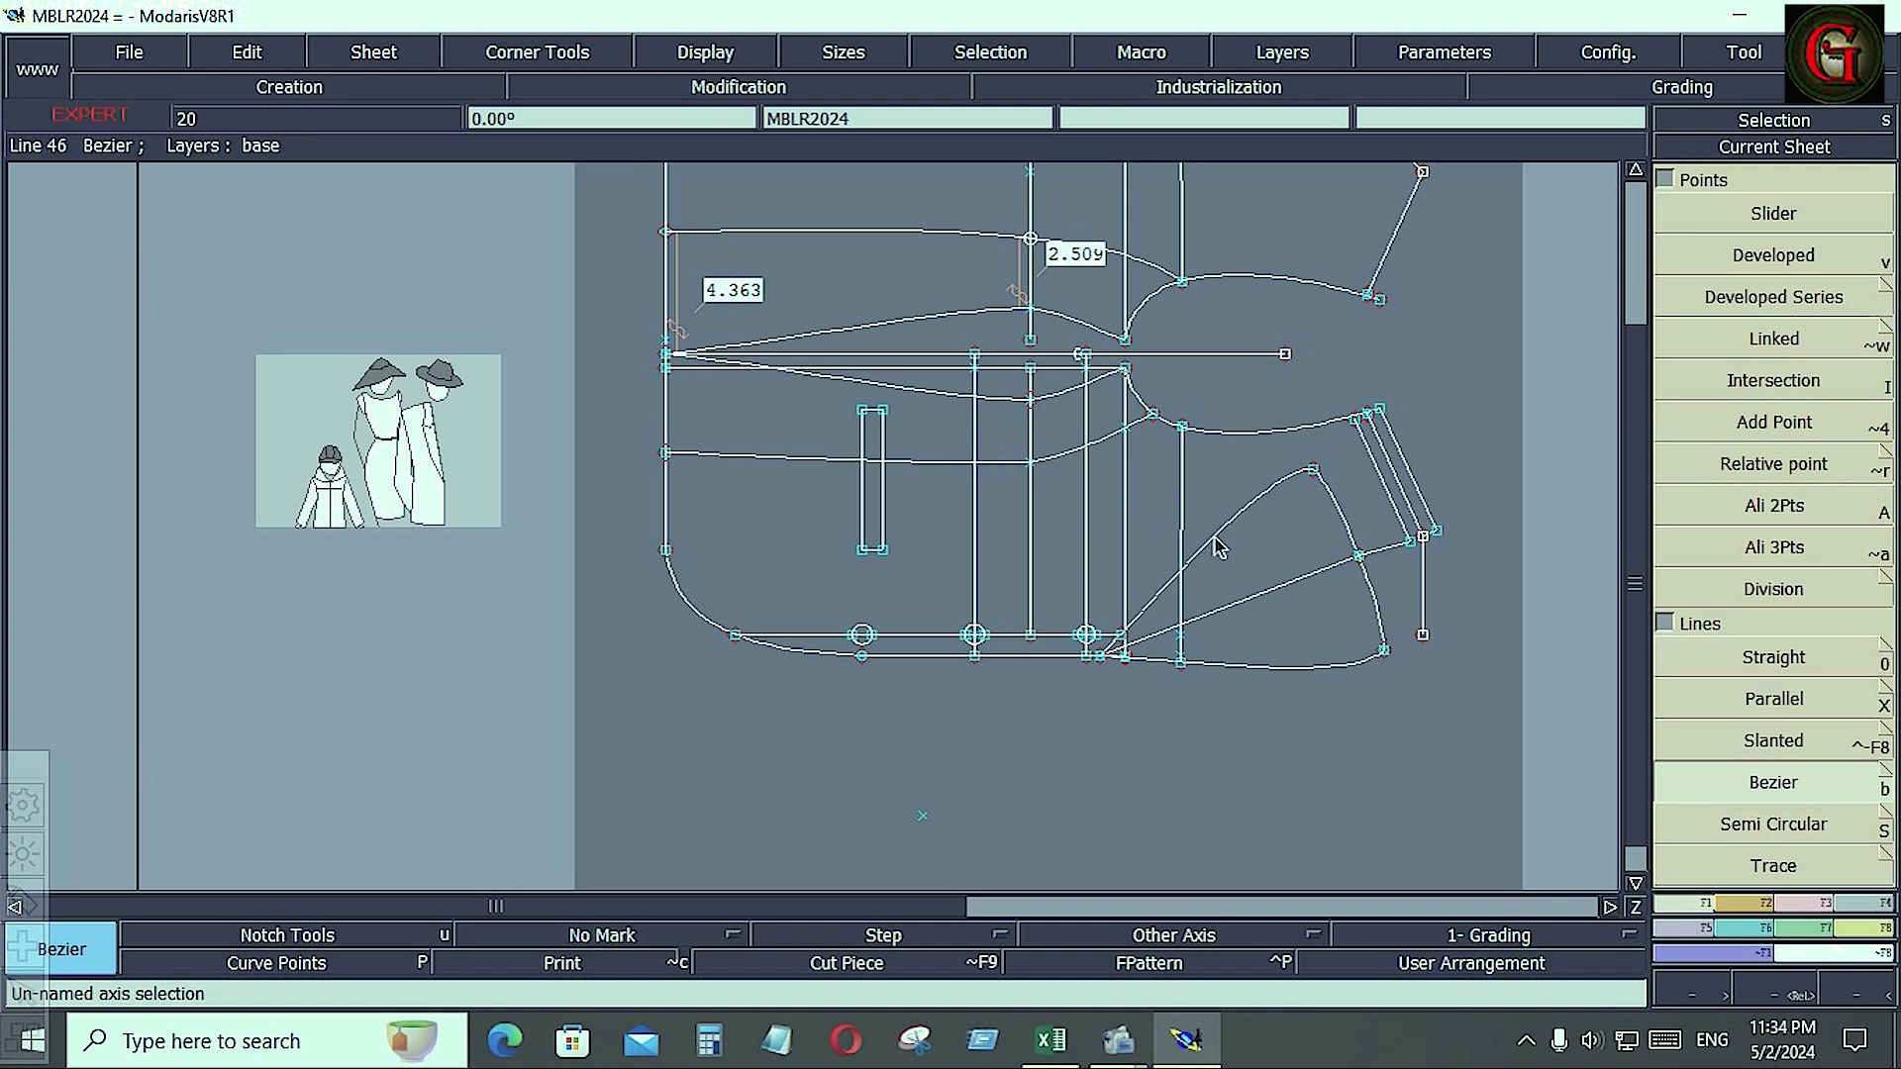
click(1050, 1040)
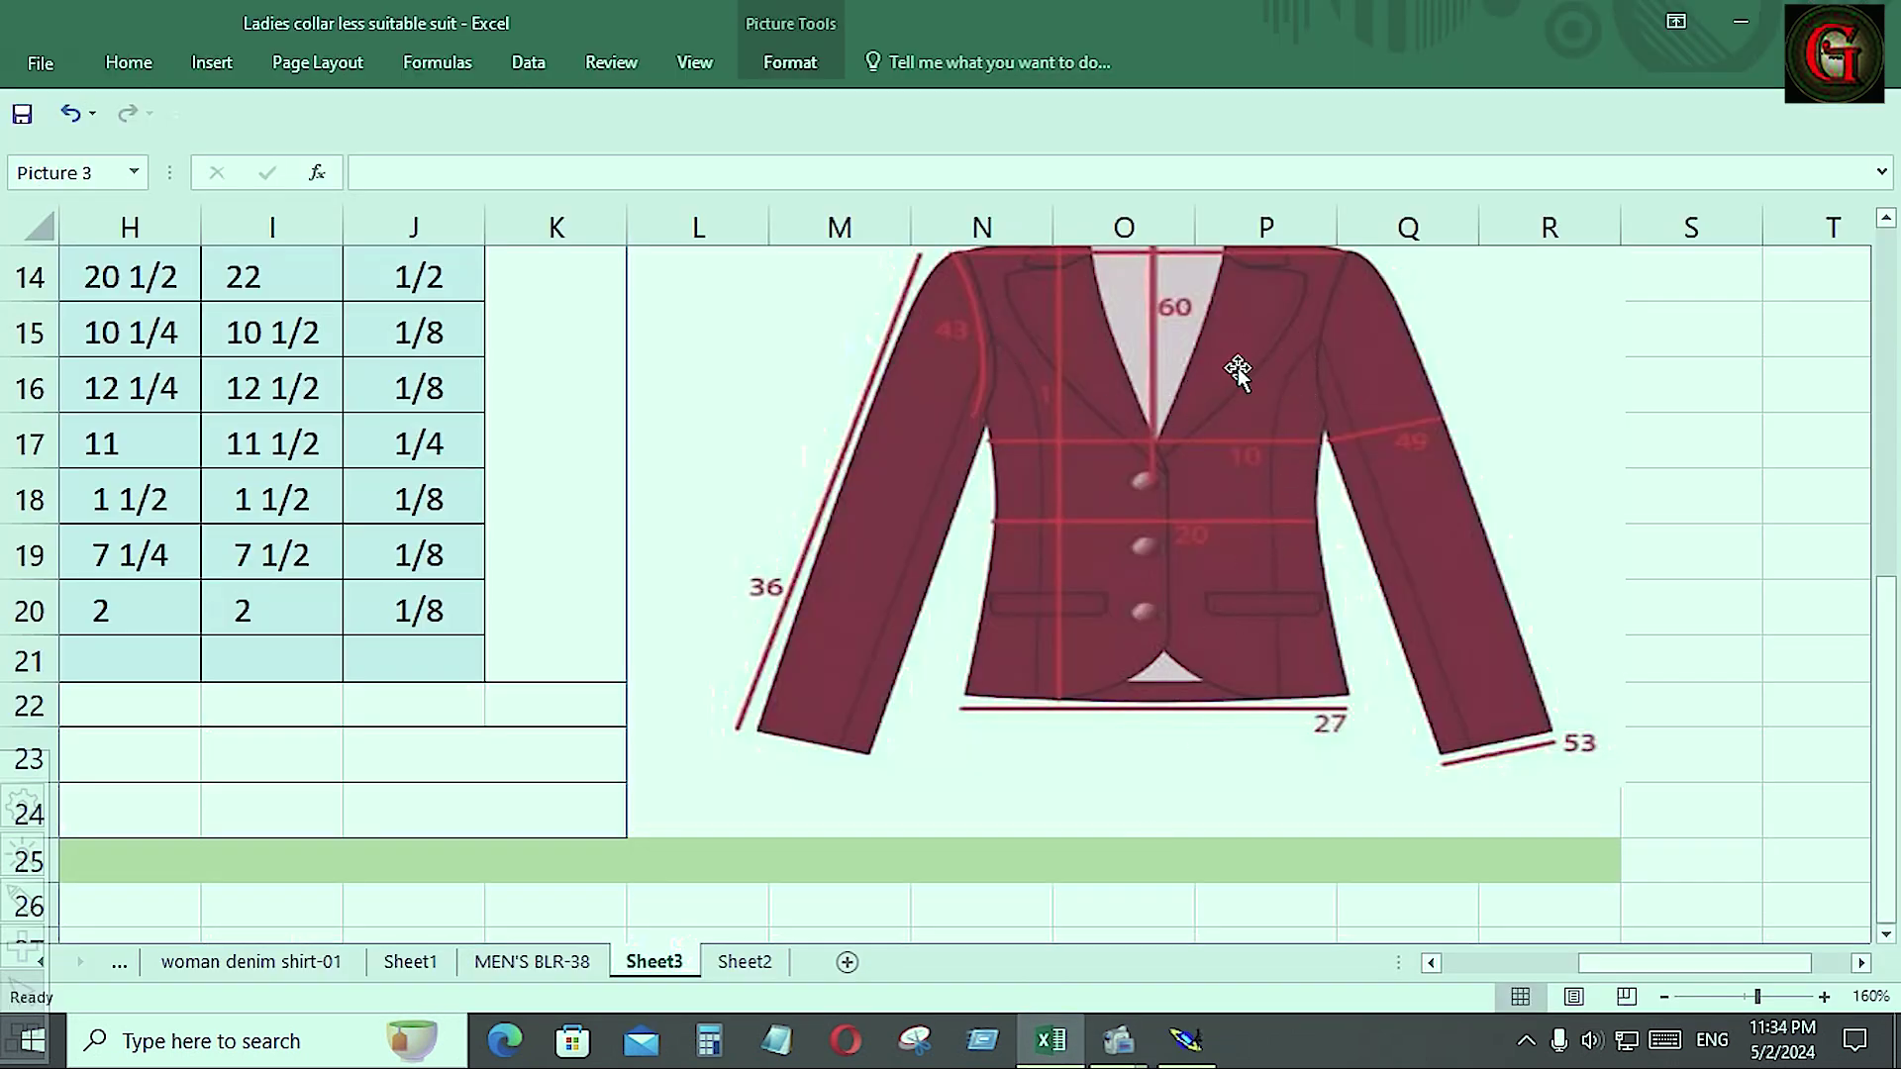
scroll(1228, 396, up, 3)
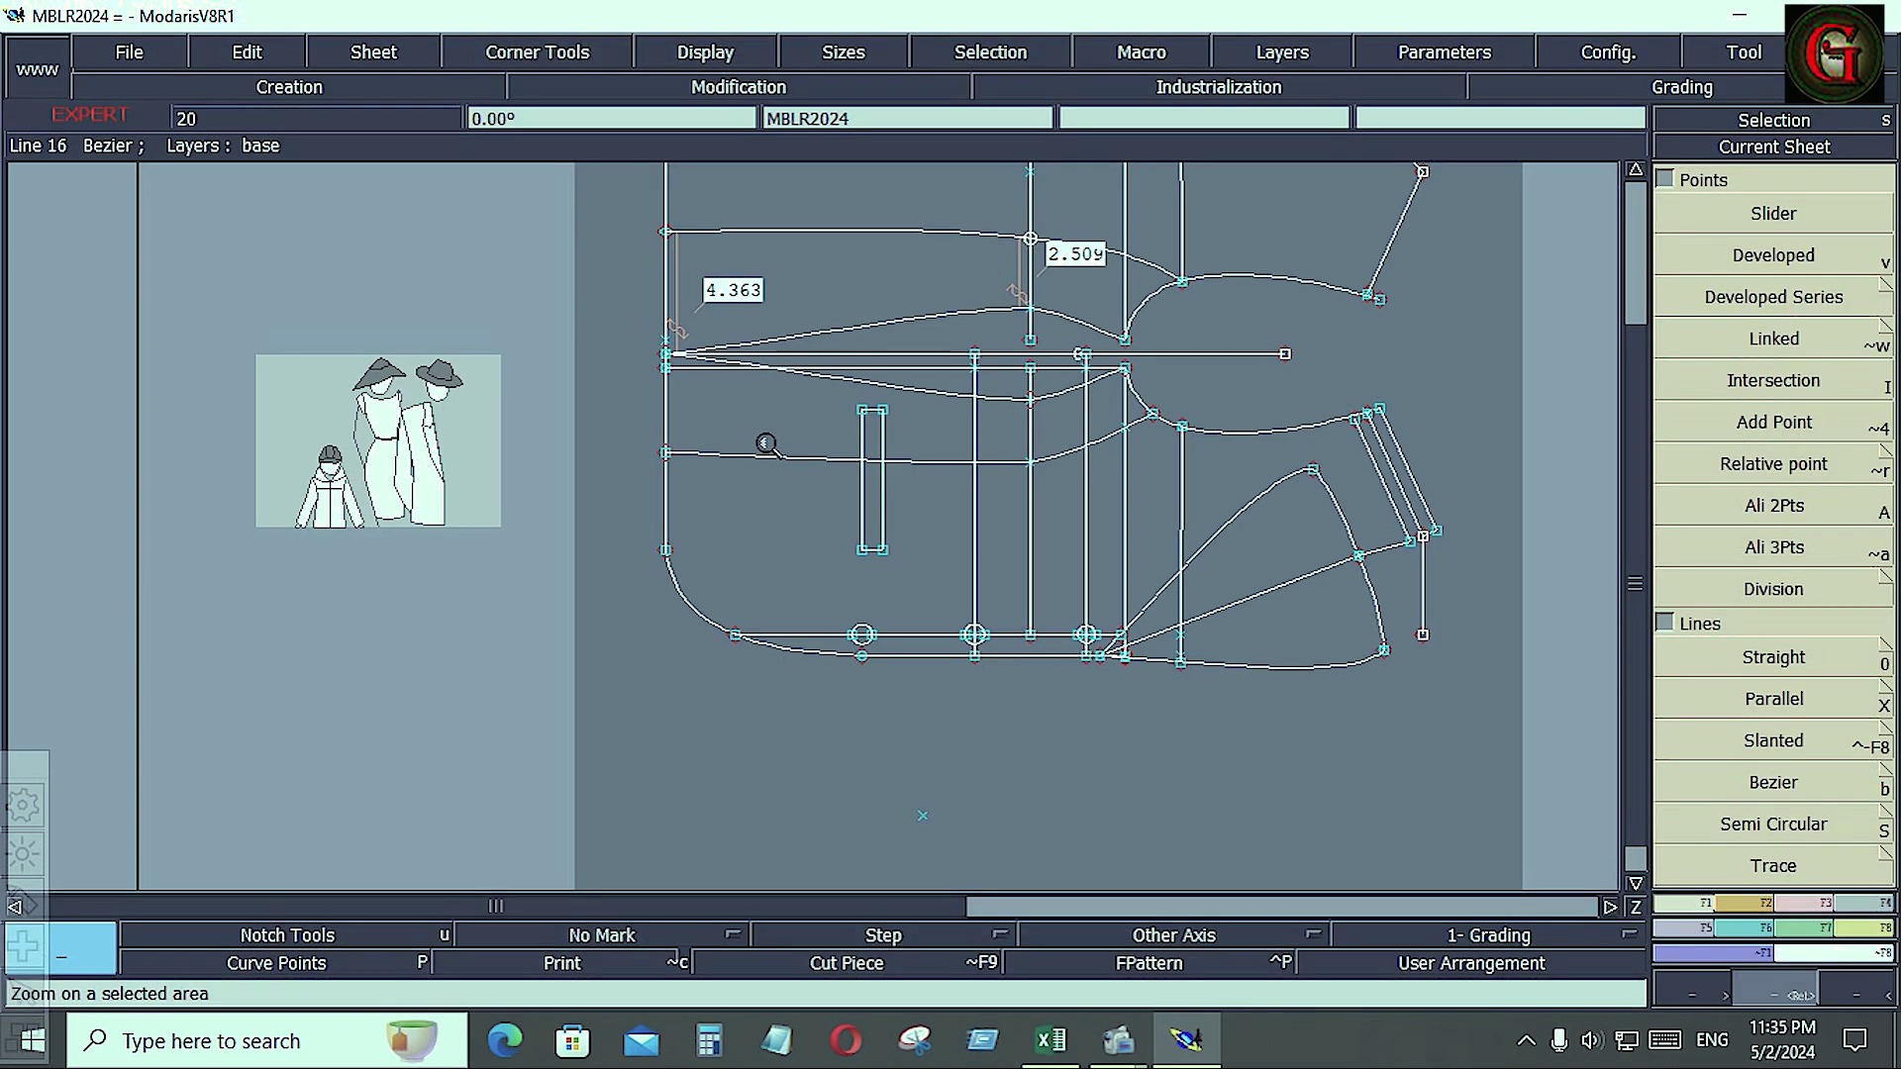
- Create a parallel to the straight hem line of the front at a distance of -1.25 inches
key(Return)
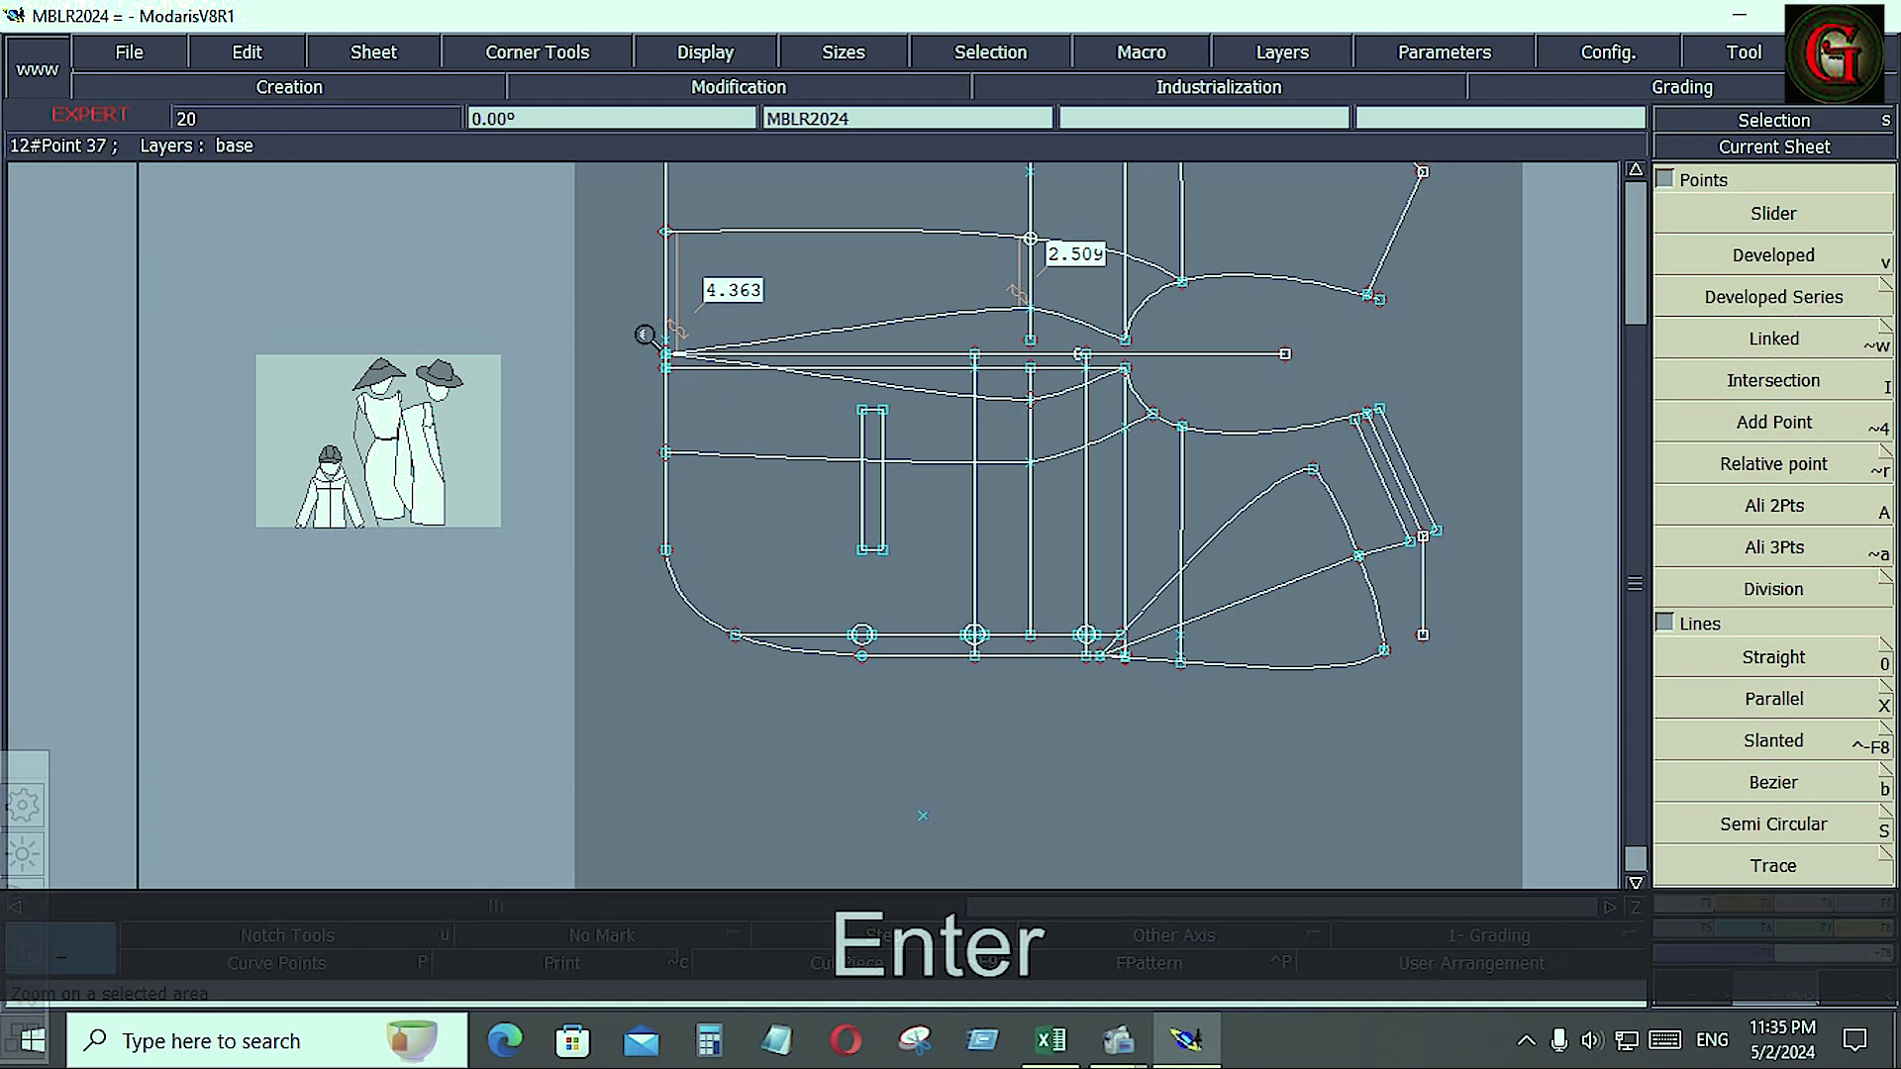
drag(644, 330, 942, 721)
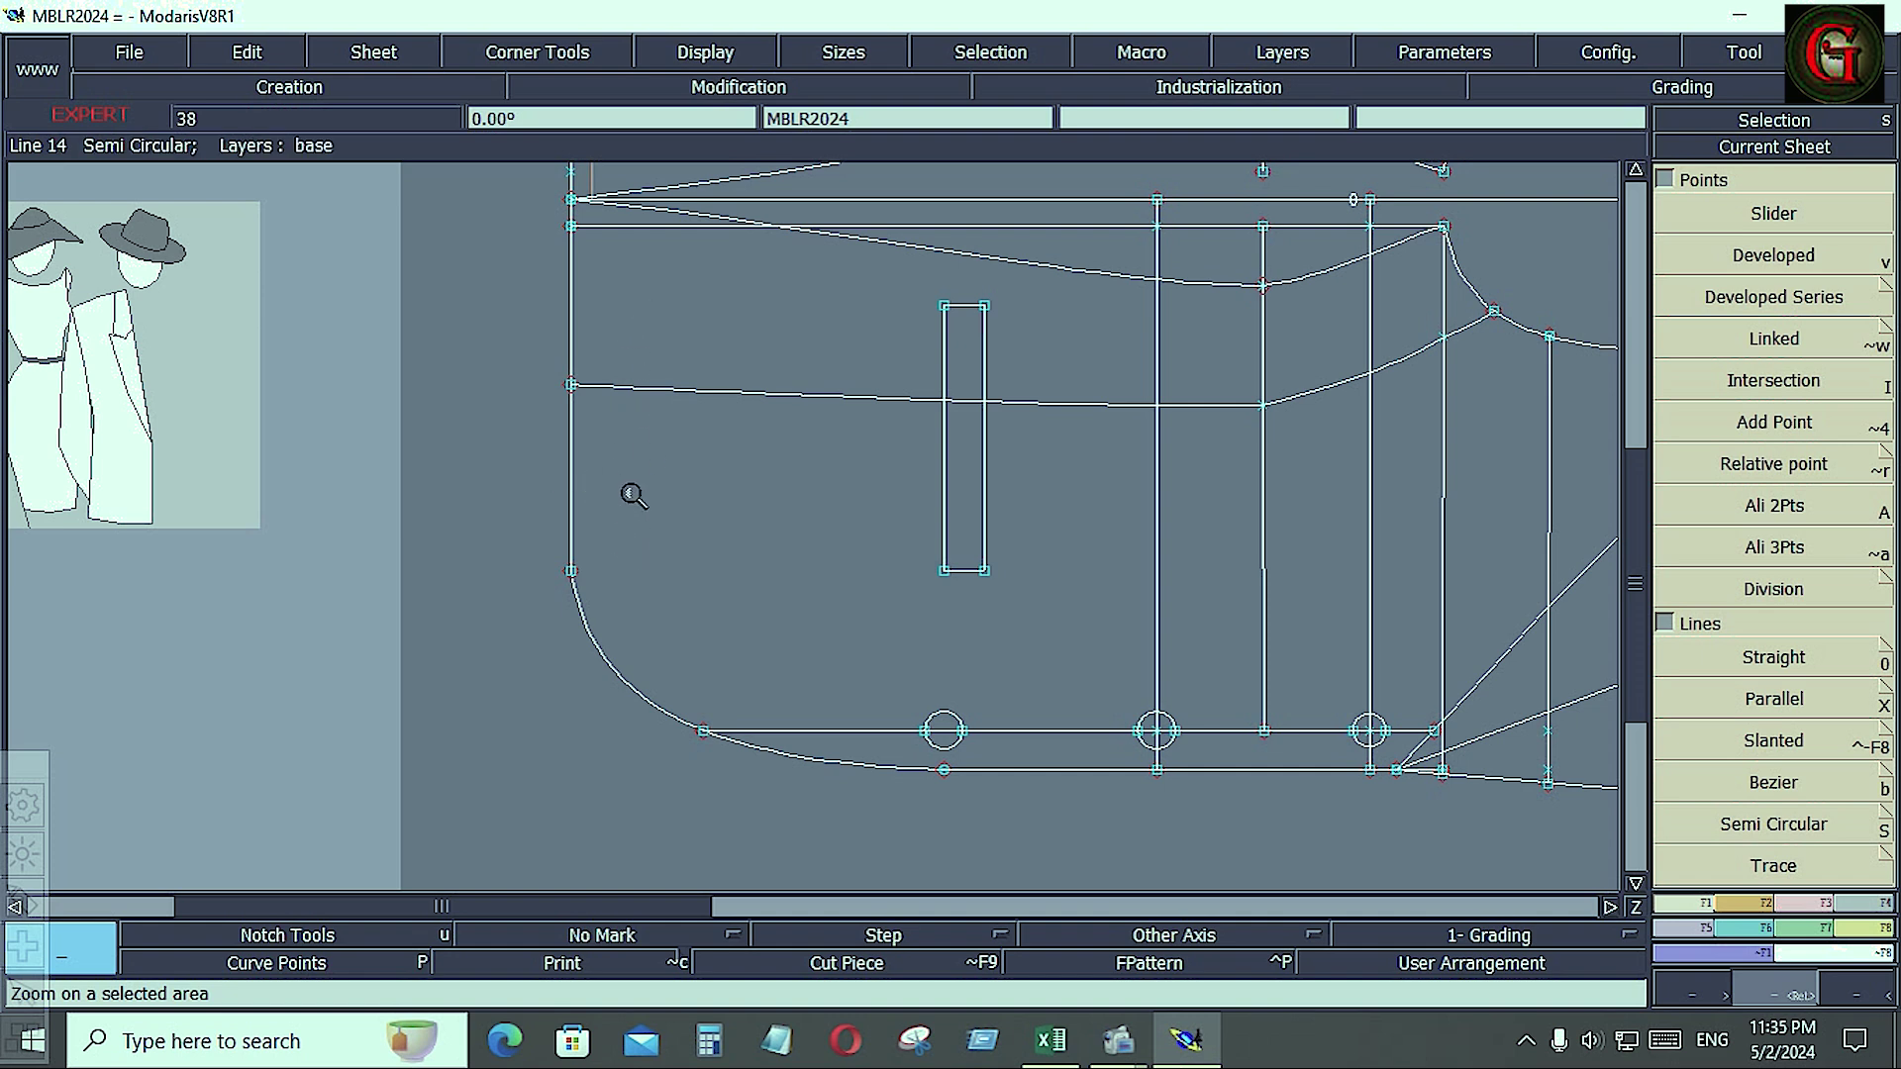
key(x)
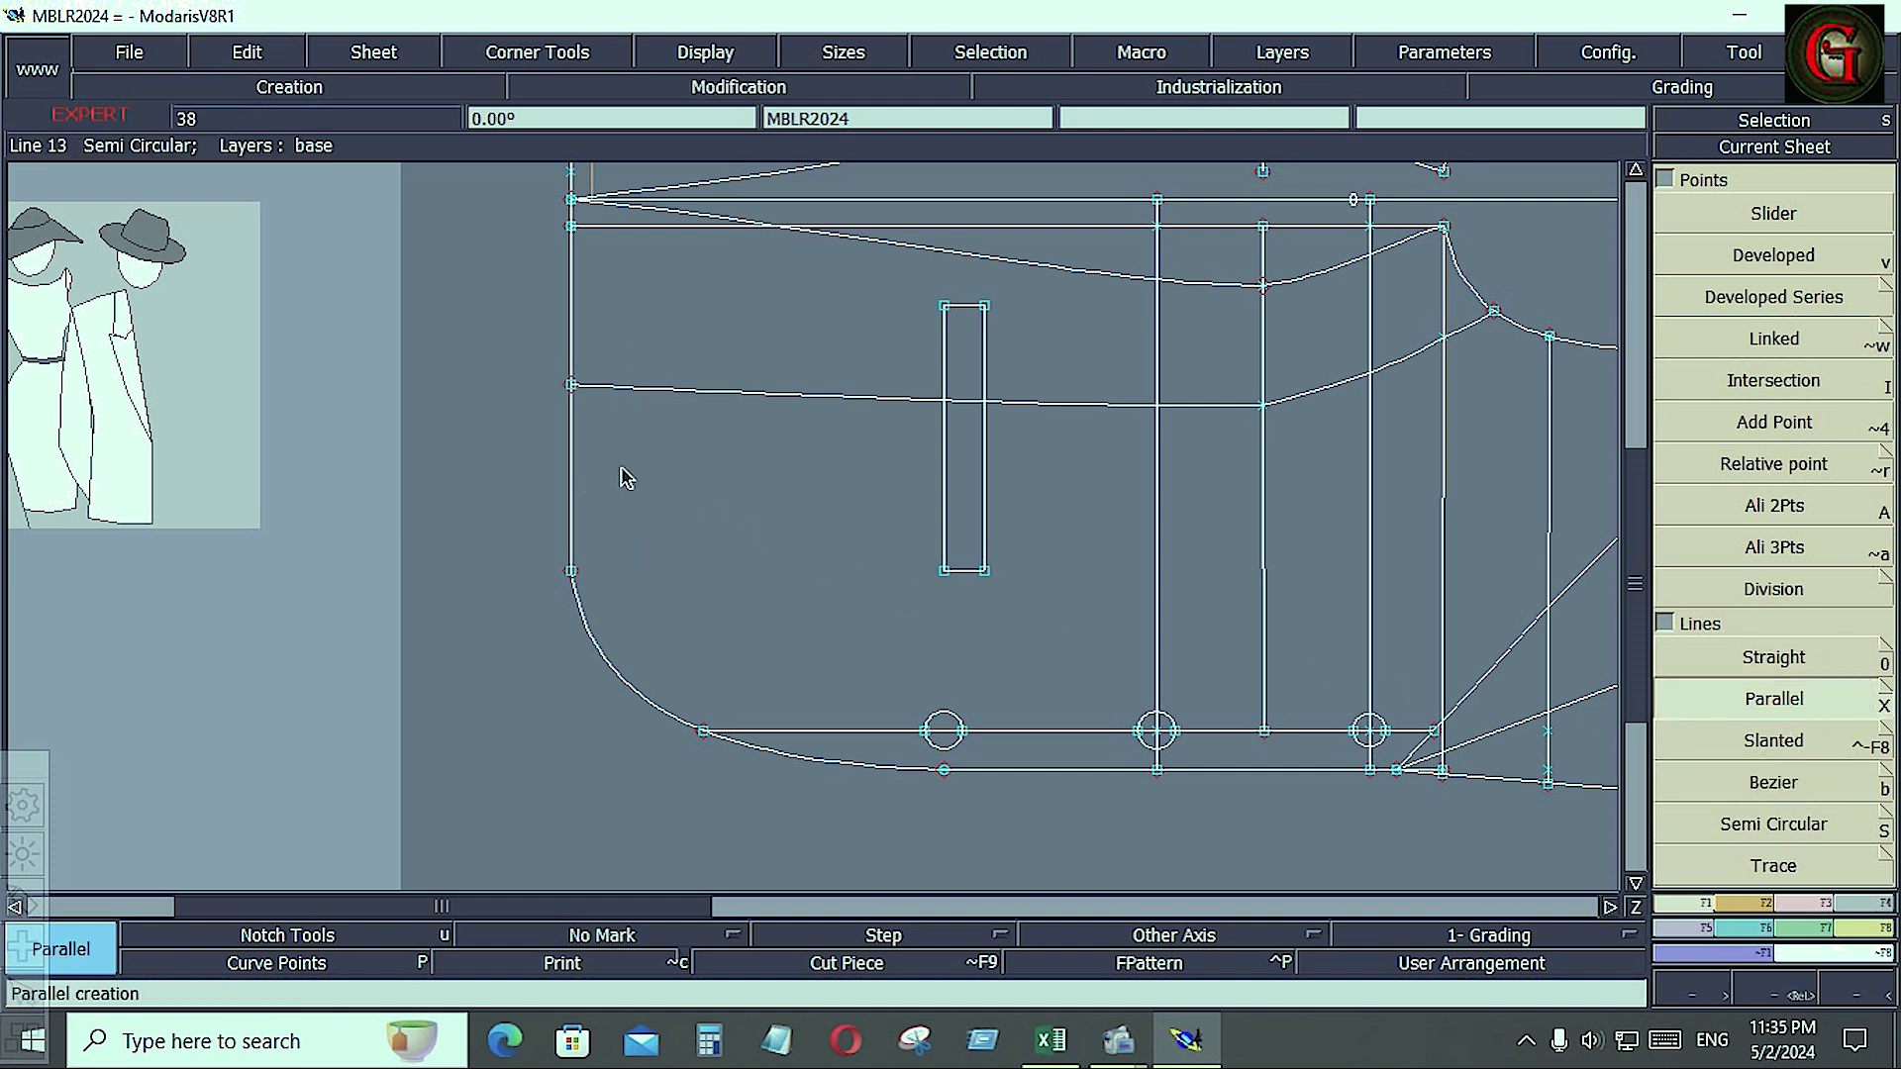
click(573, 447)
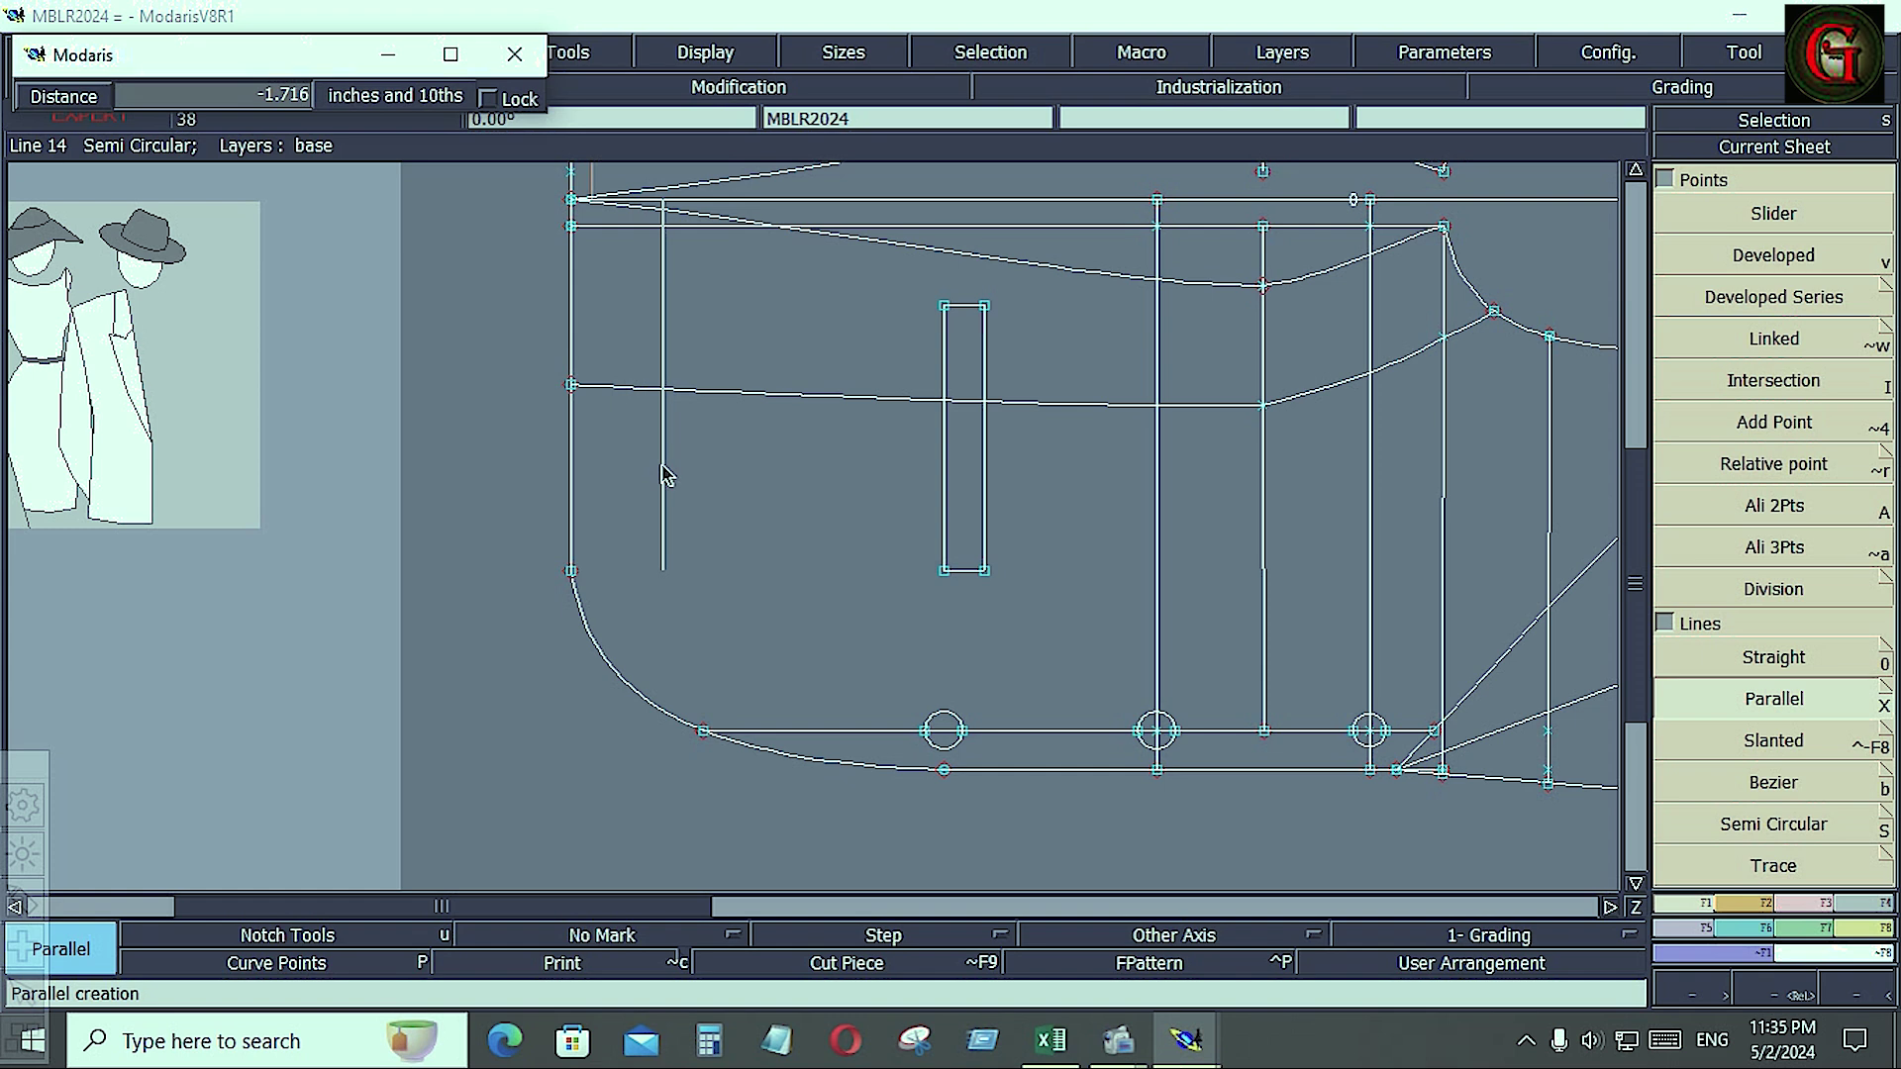
key(Down)
text(-1)
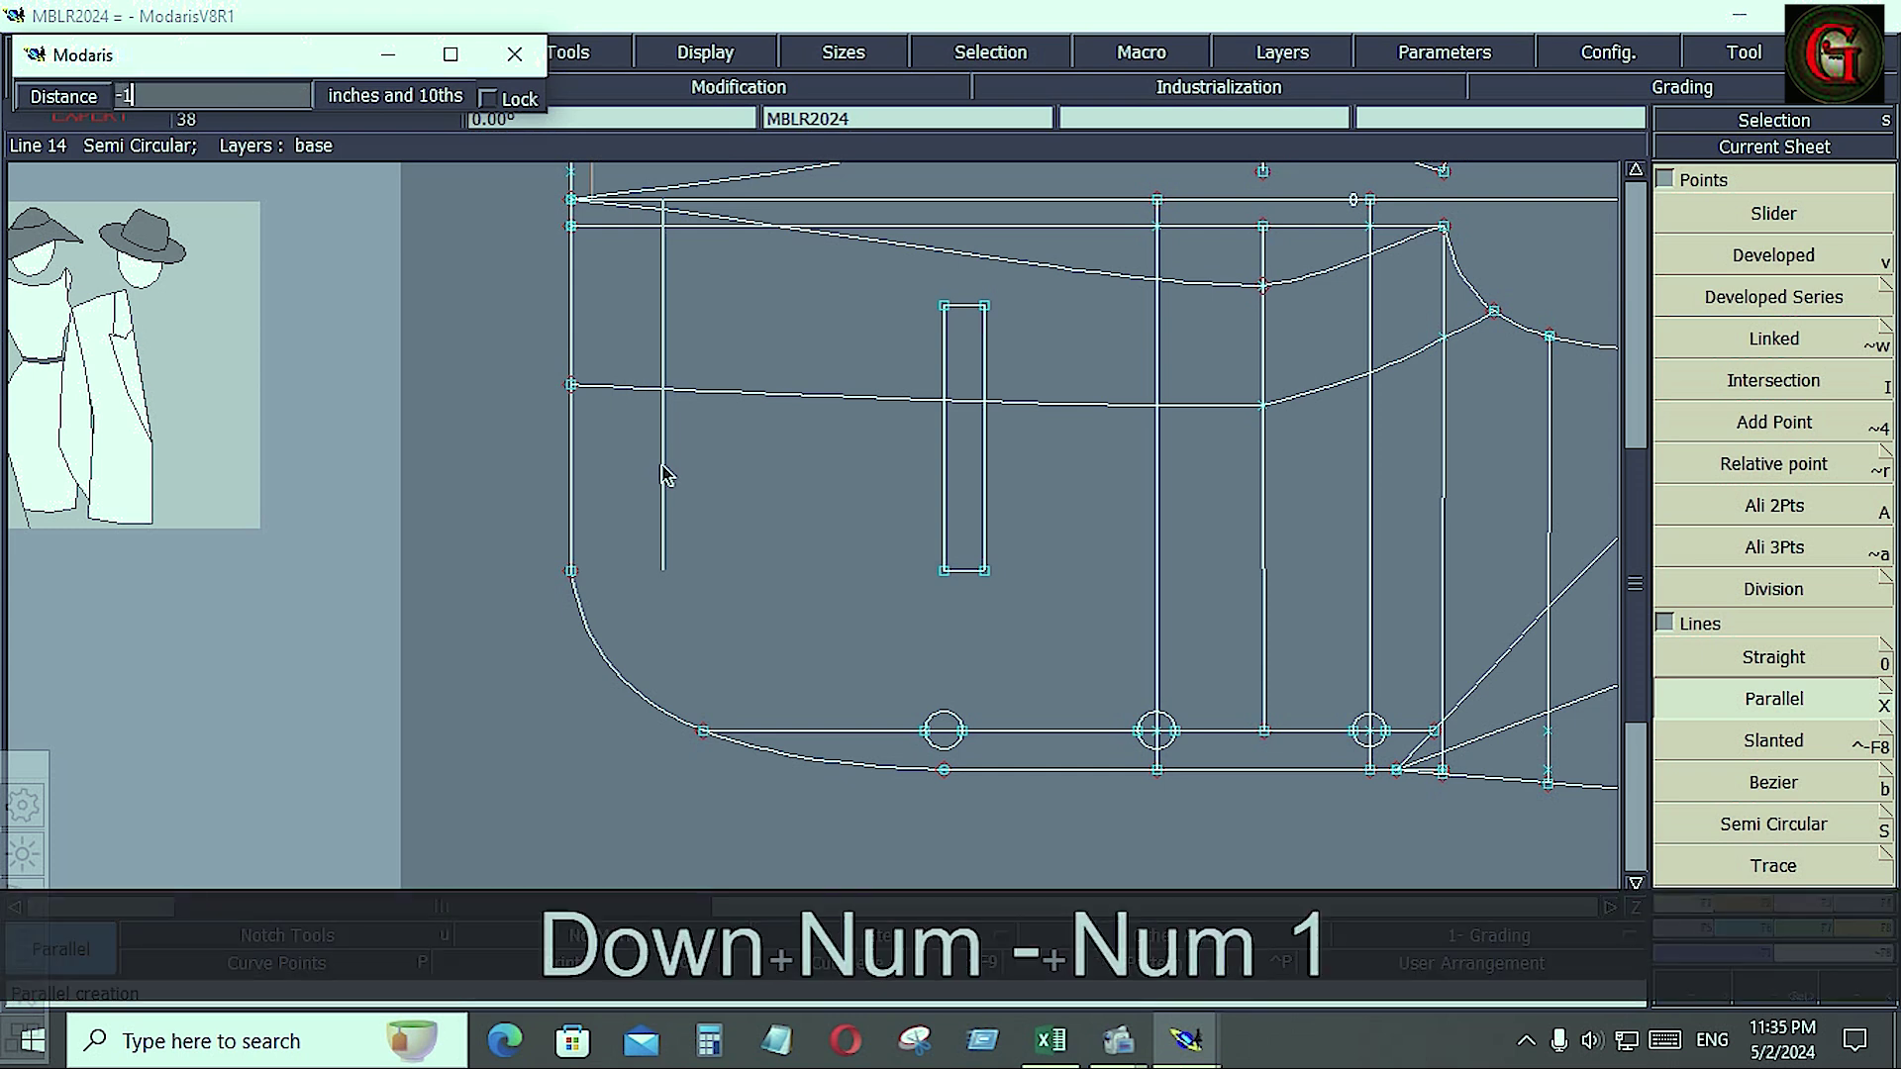
text(.25)
key(Return)
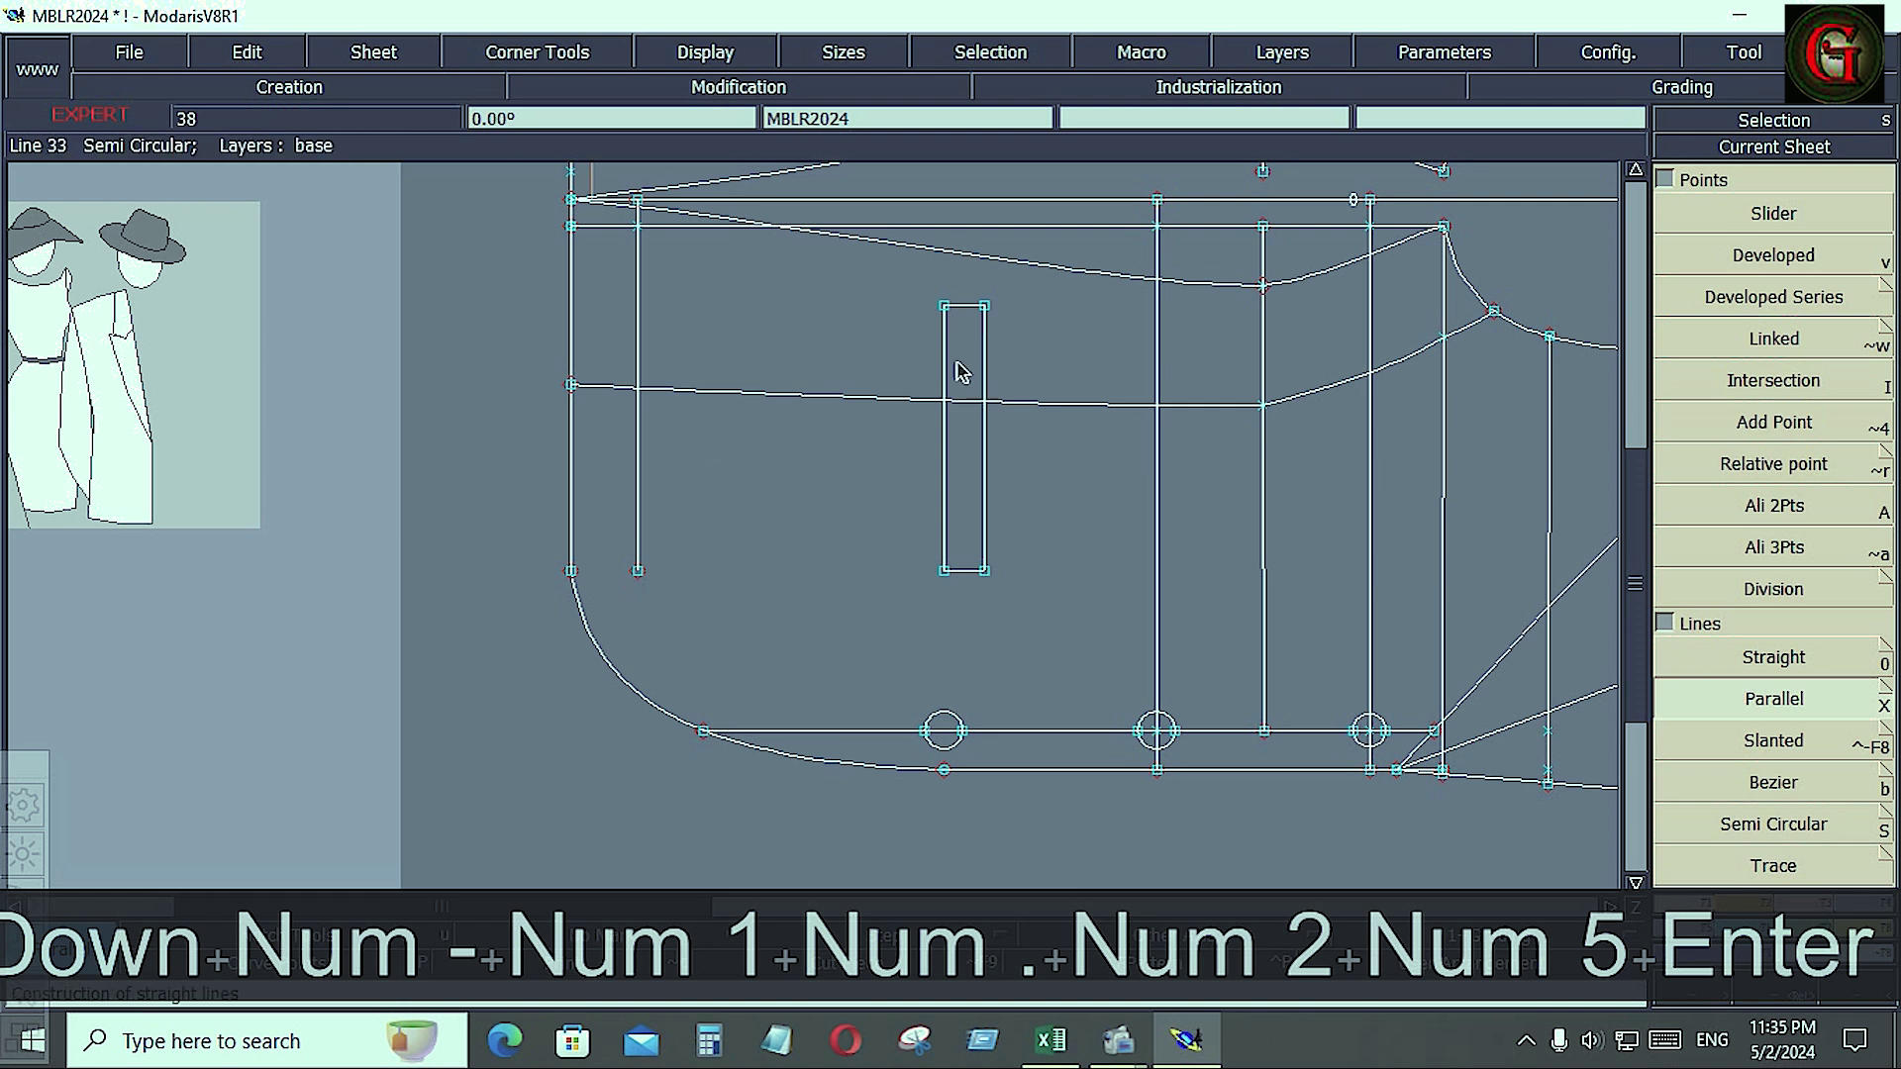
- Create parallels outside the two short ends of the pocket rectangle at distances of 0.75 and -0.75 inches
click(966, 307)
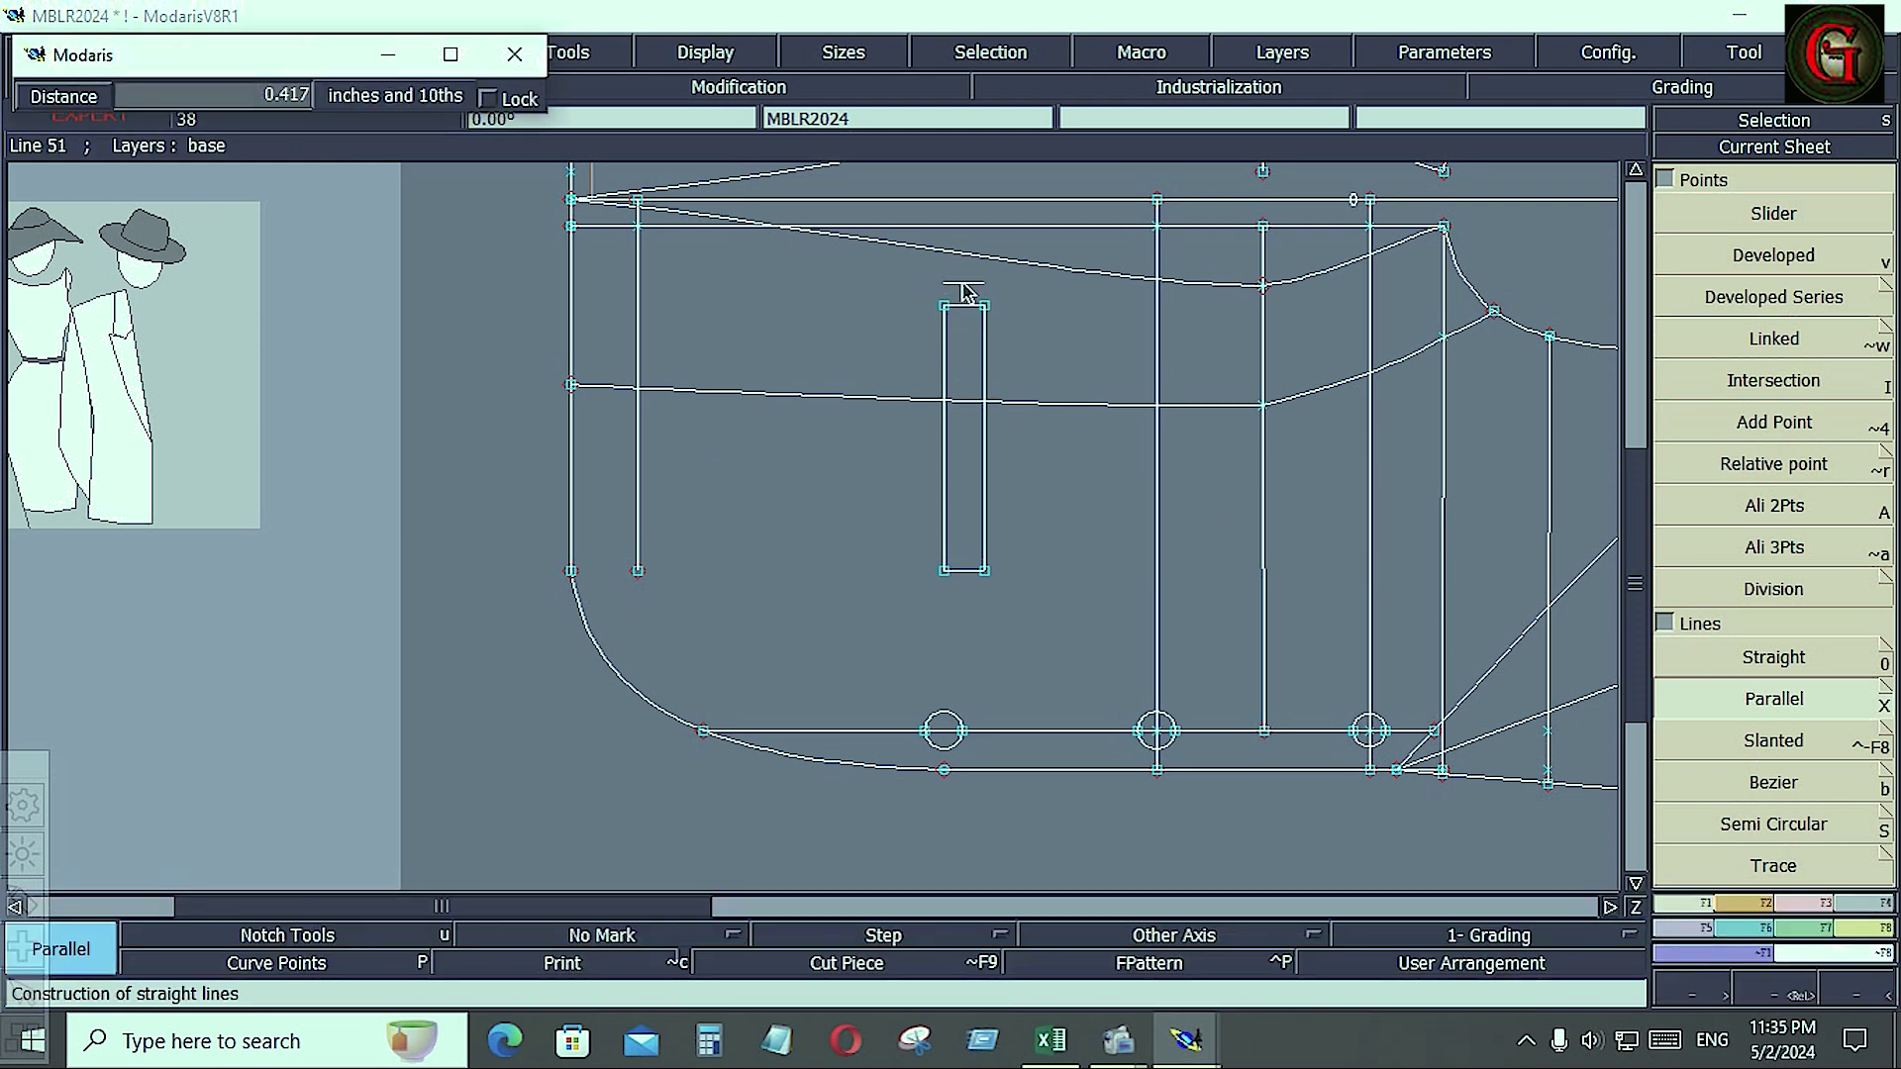
key(Down)
text(.)
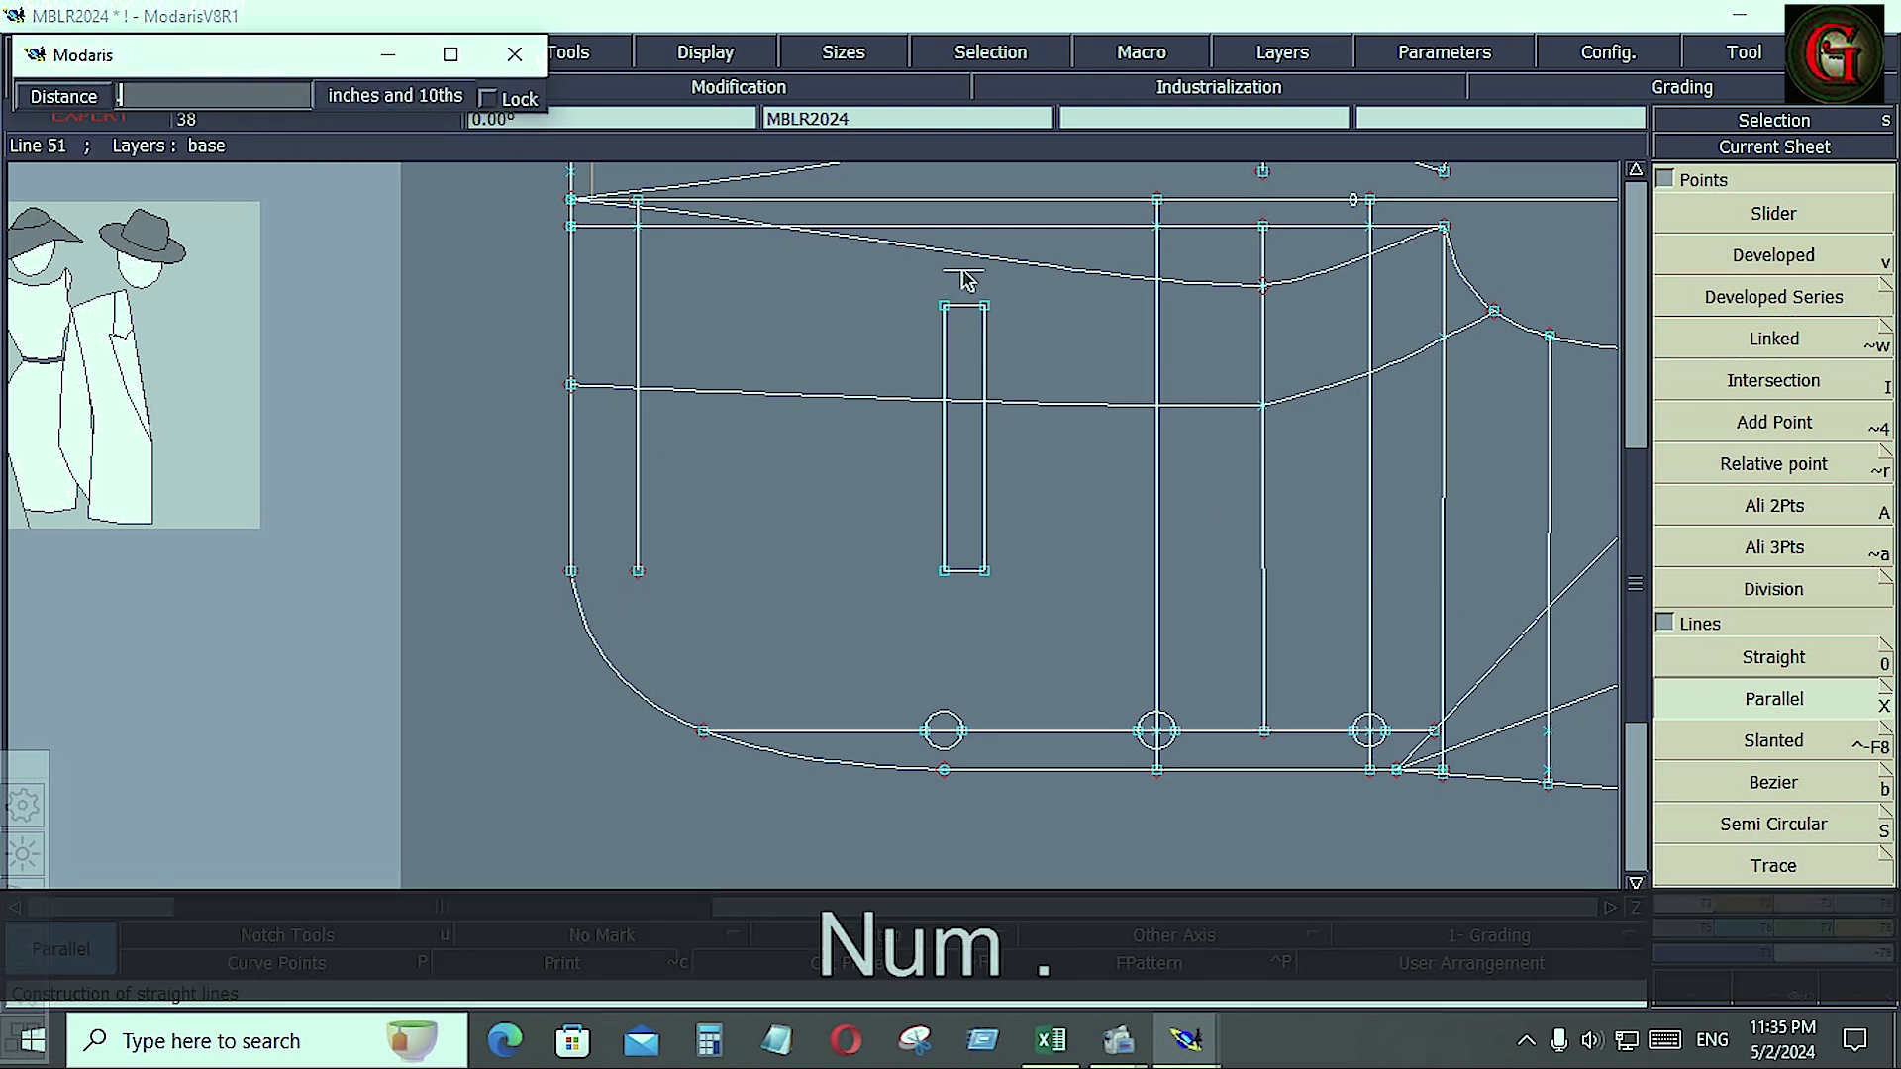
text(75)
key(Return)
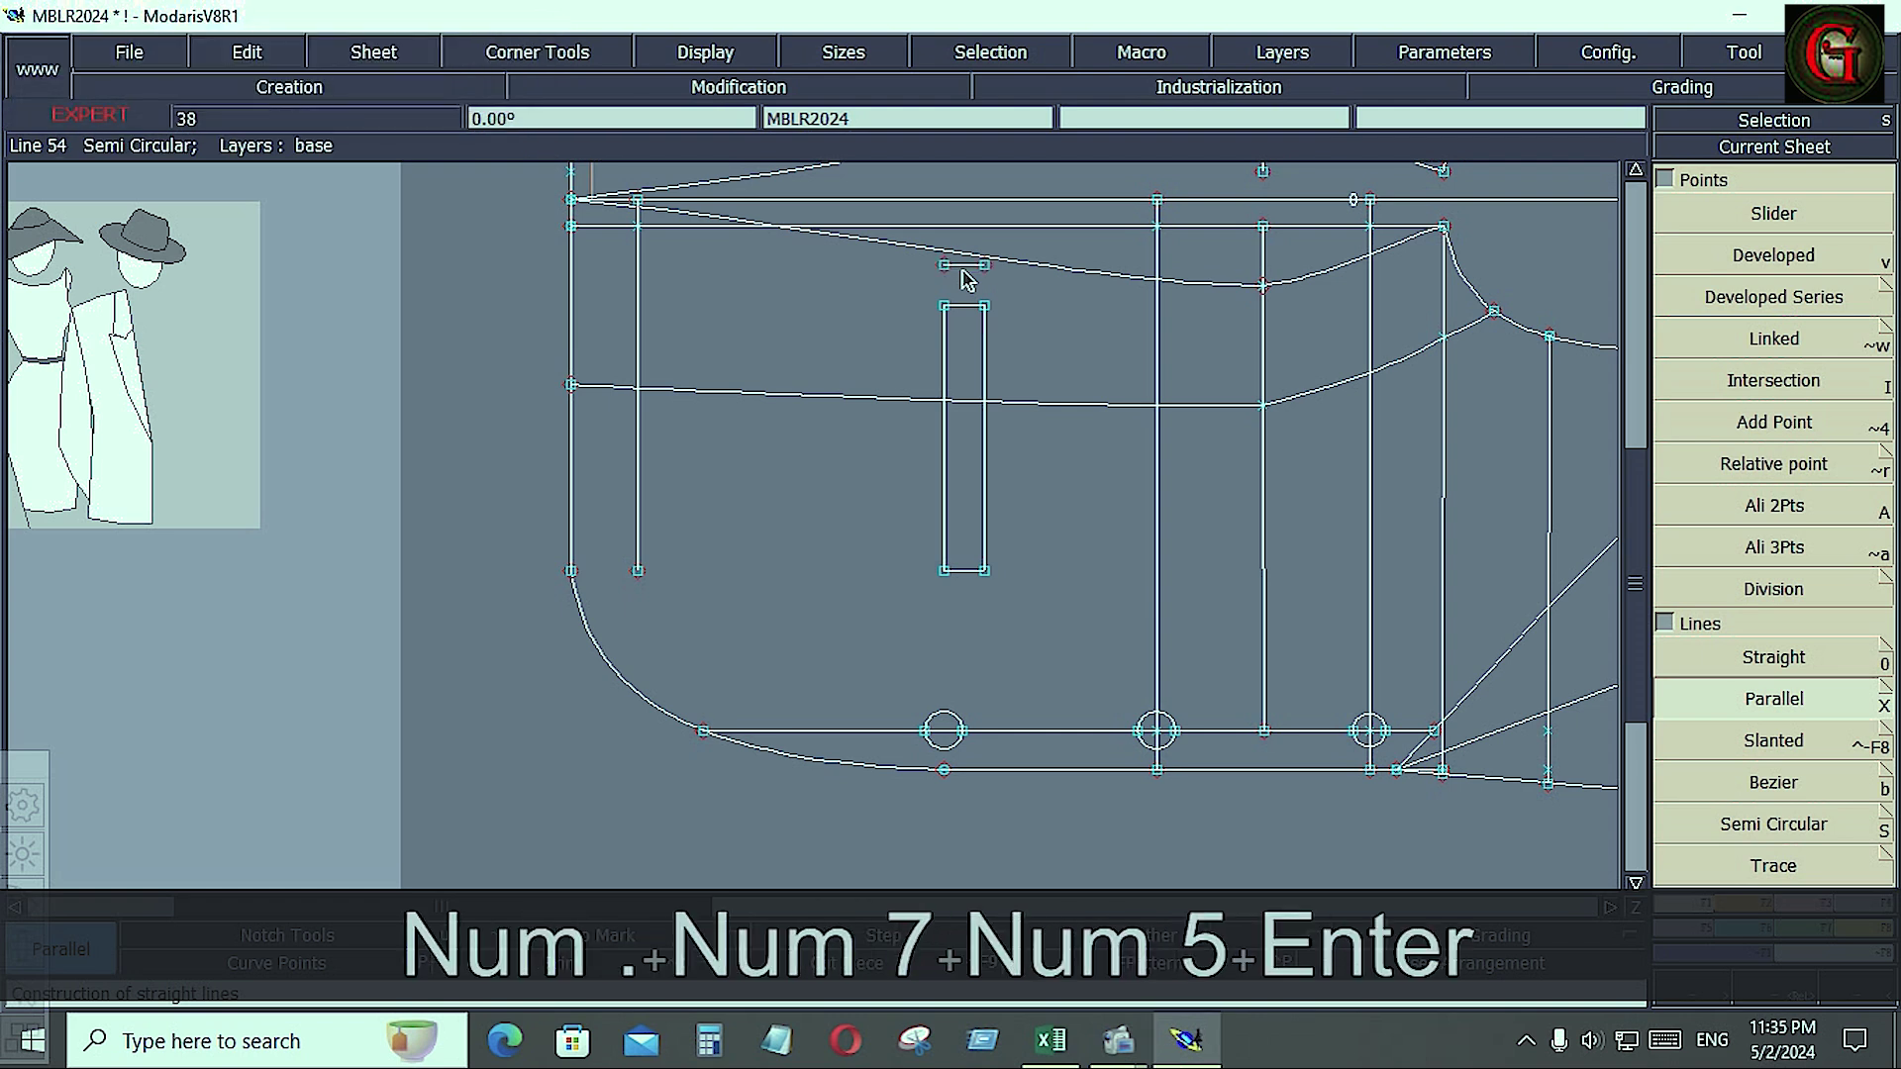
click(959, 574)
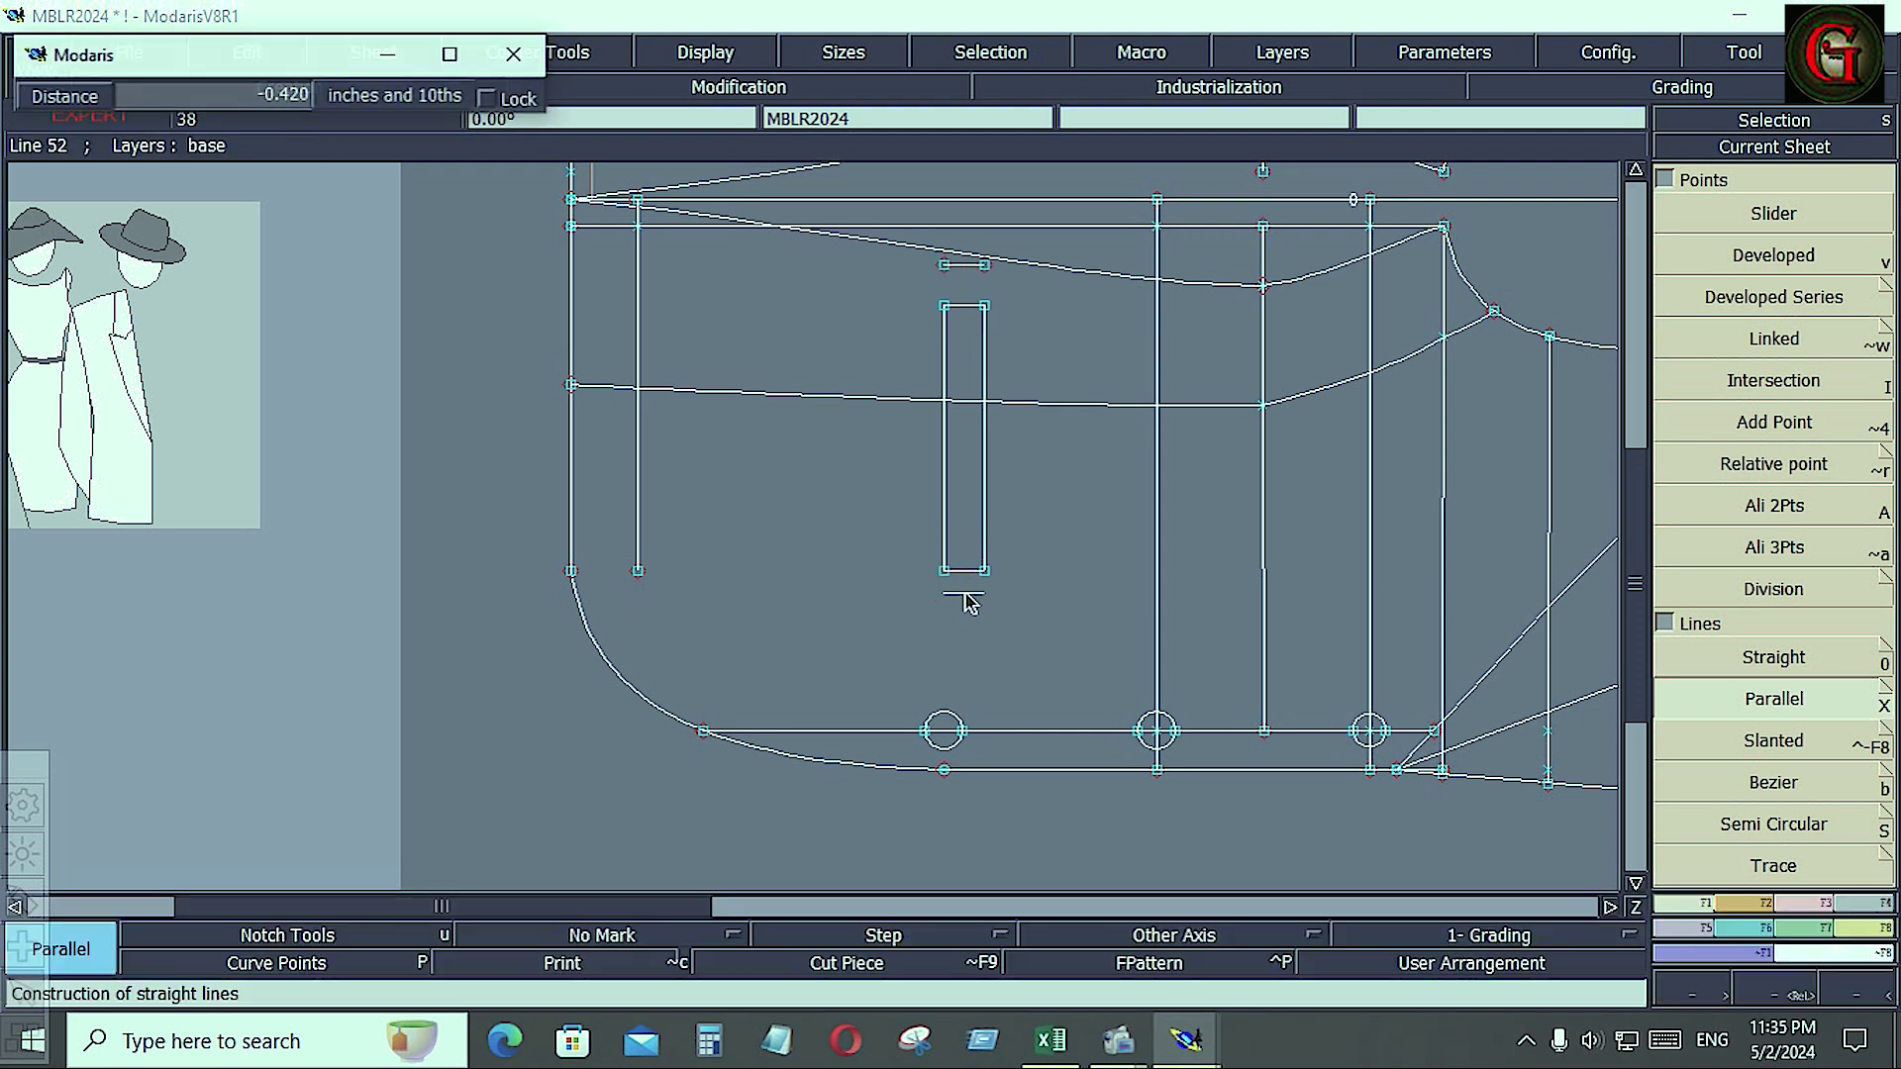
key(Down)
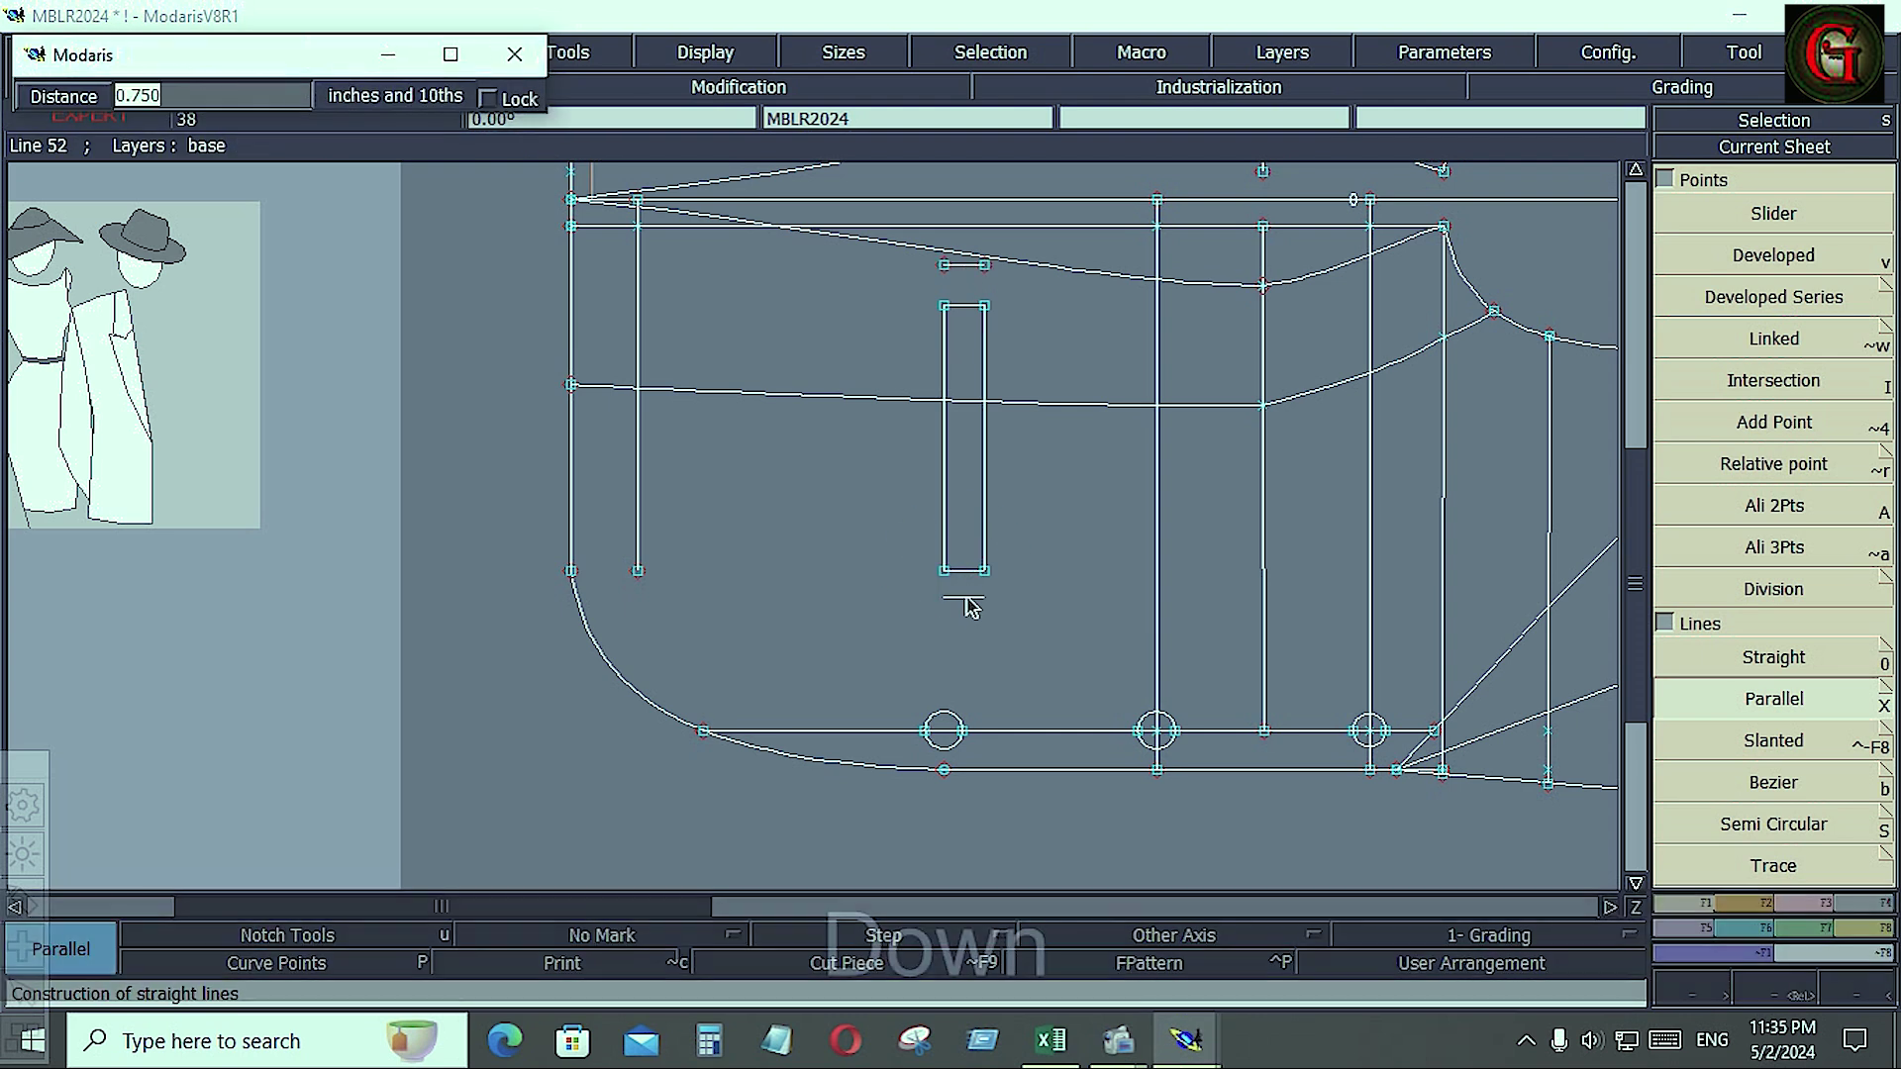
text(-.75)
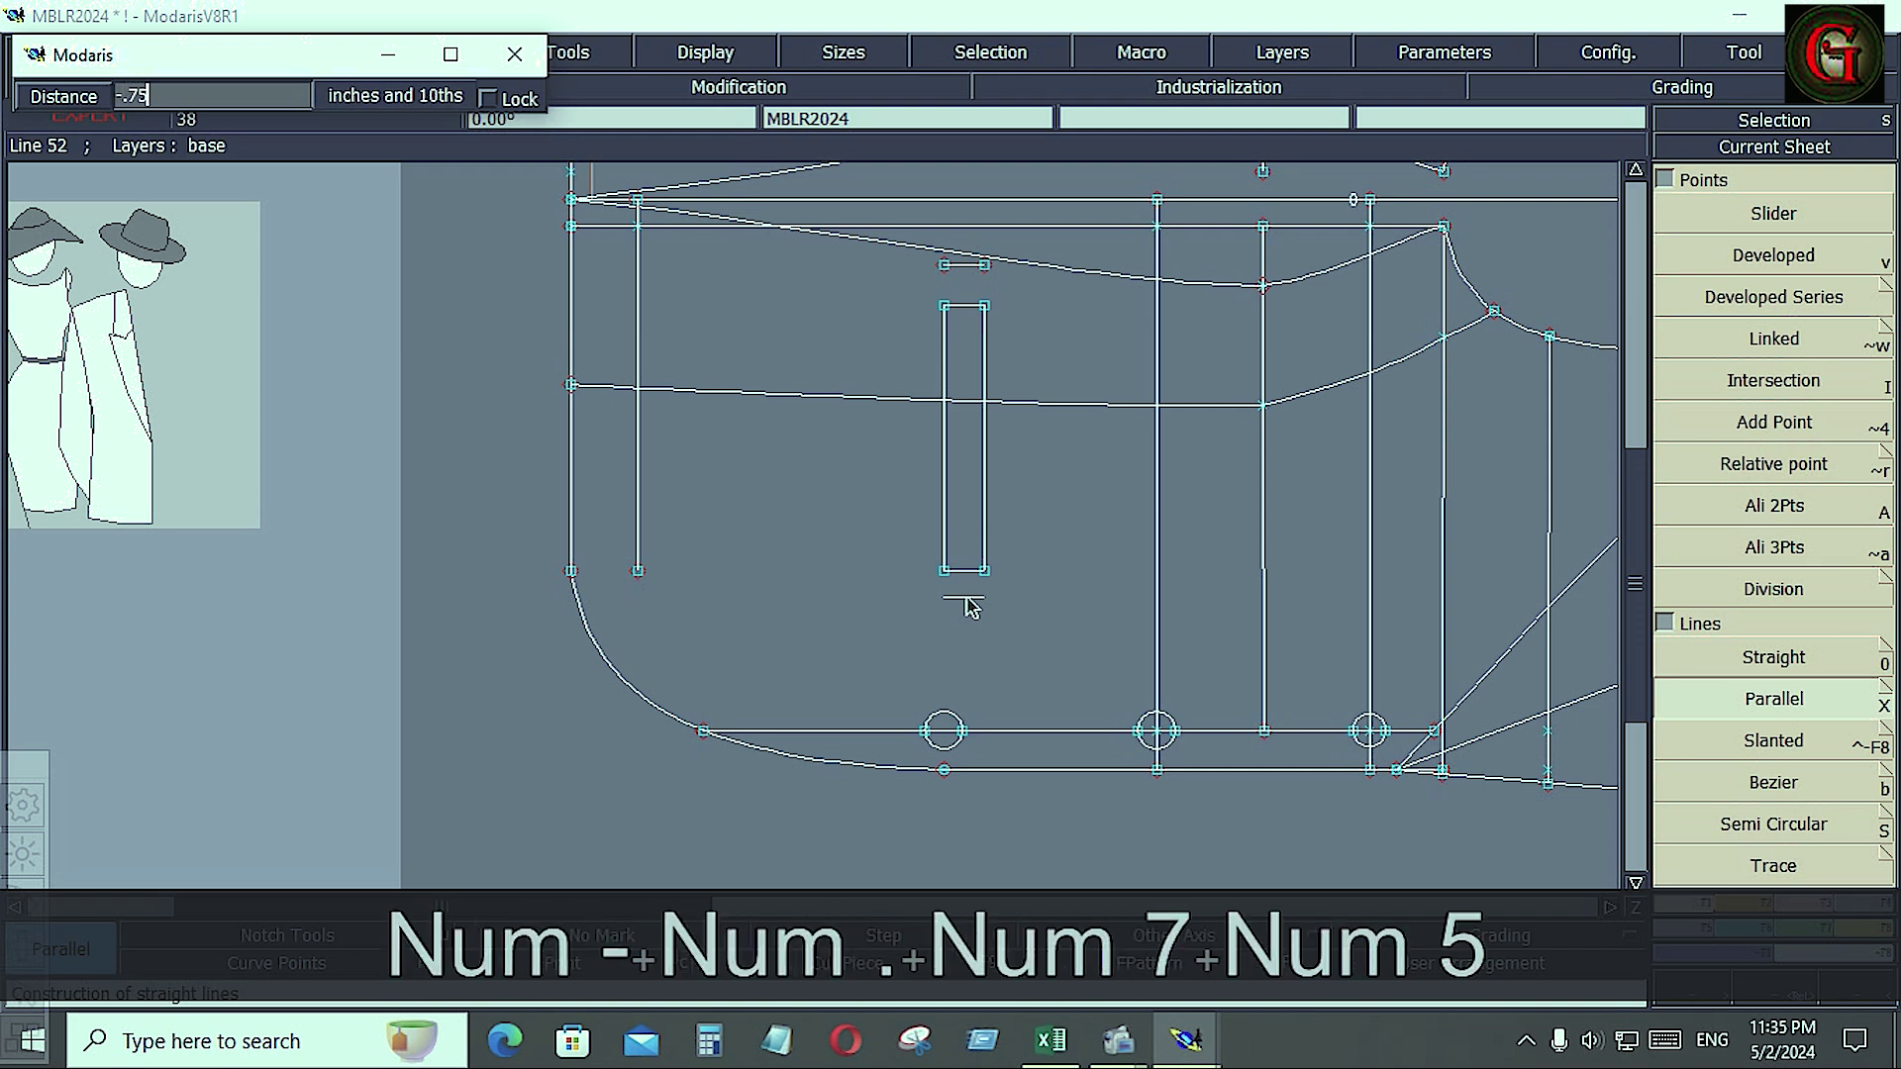
key(Return)
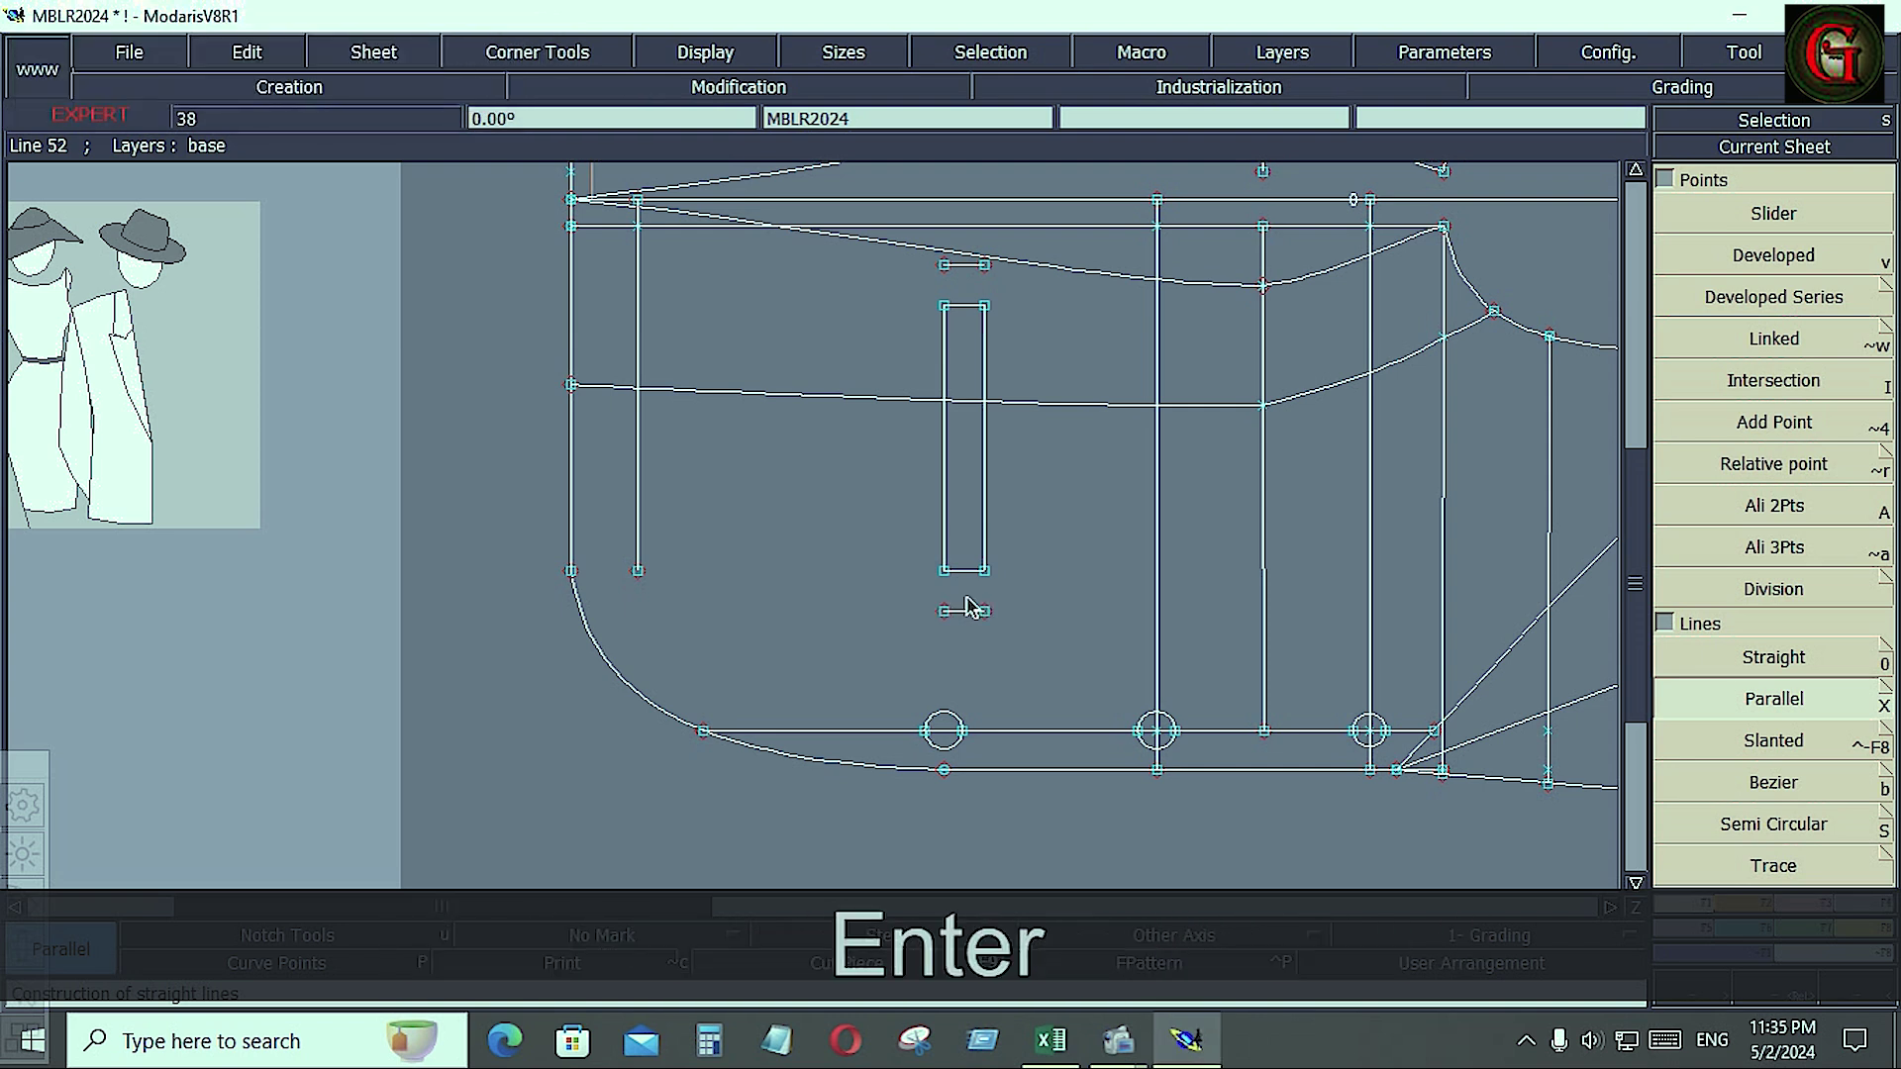
- Adjust the two short pocket parallels and the hem parallel onto each other so they meet in two pocket bag corners
click(1801, 902)
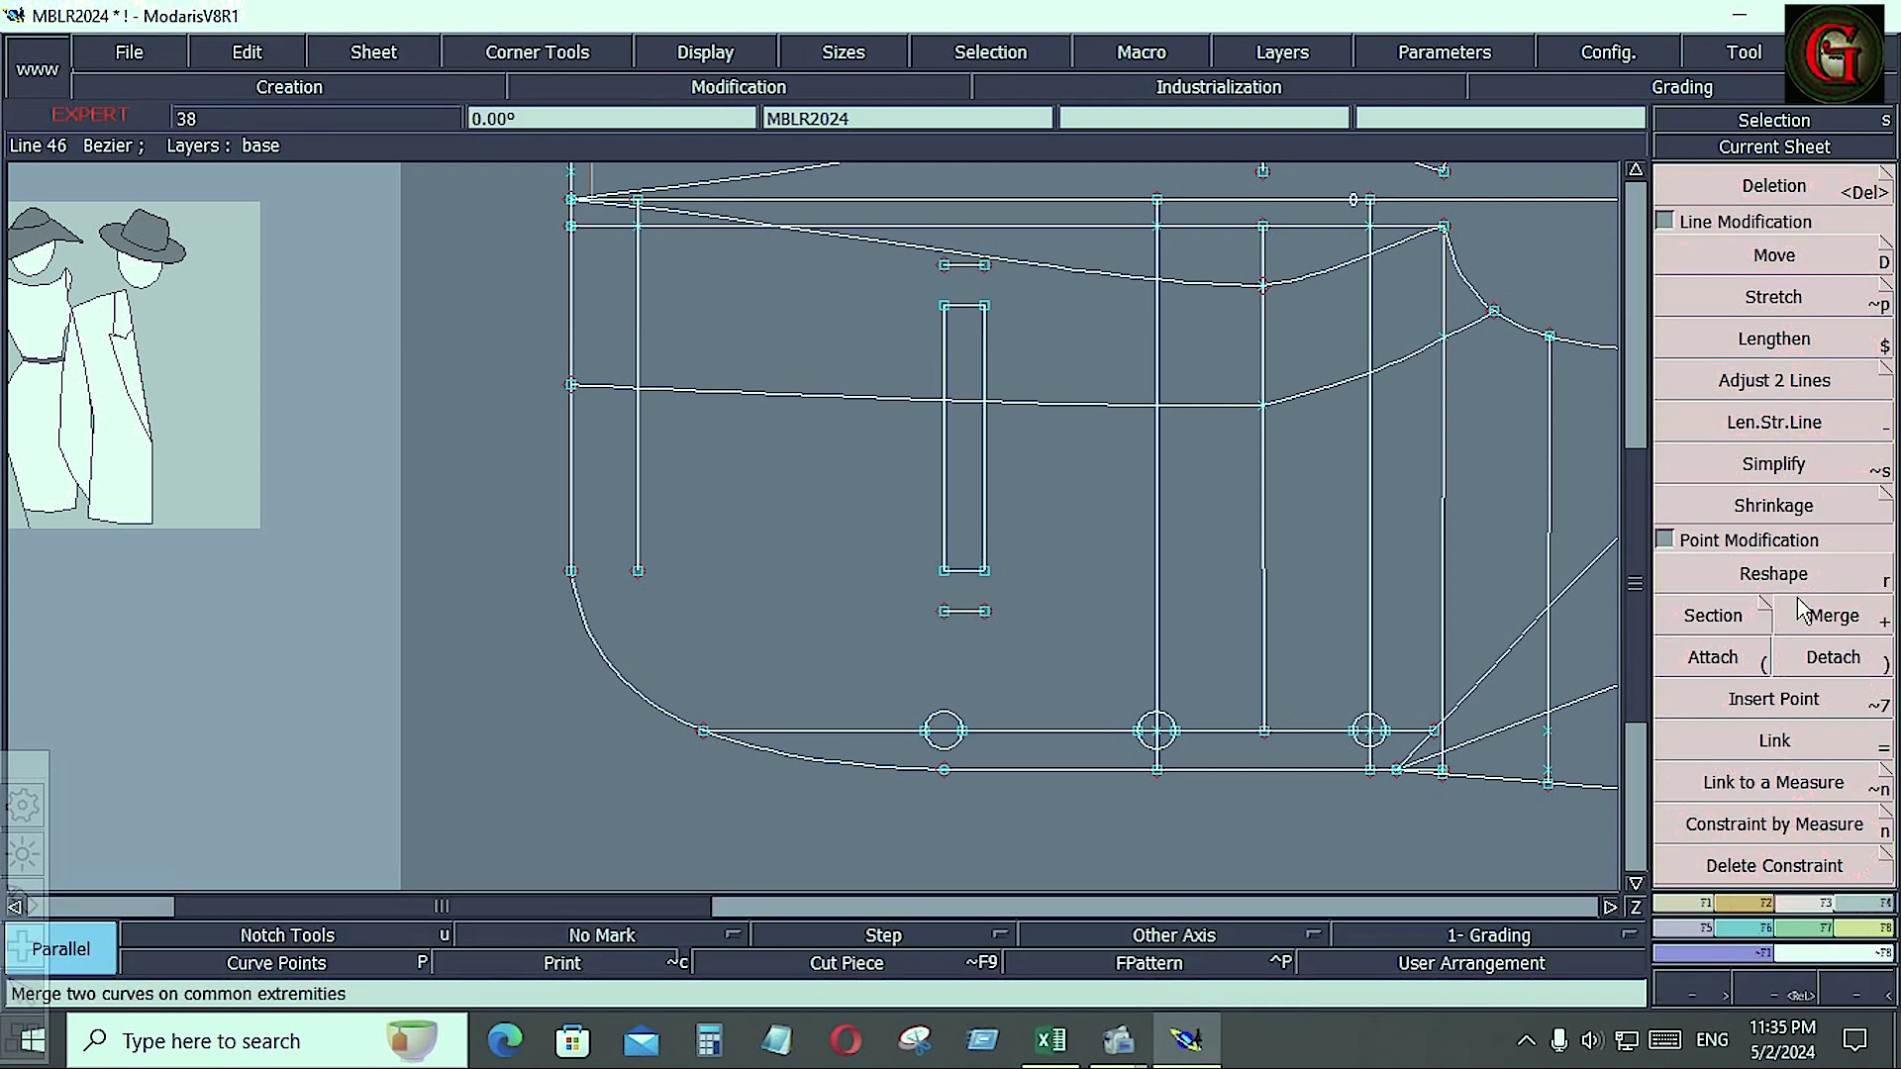
click(1774, 381)
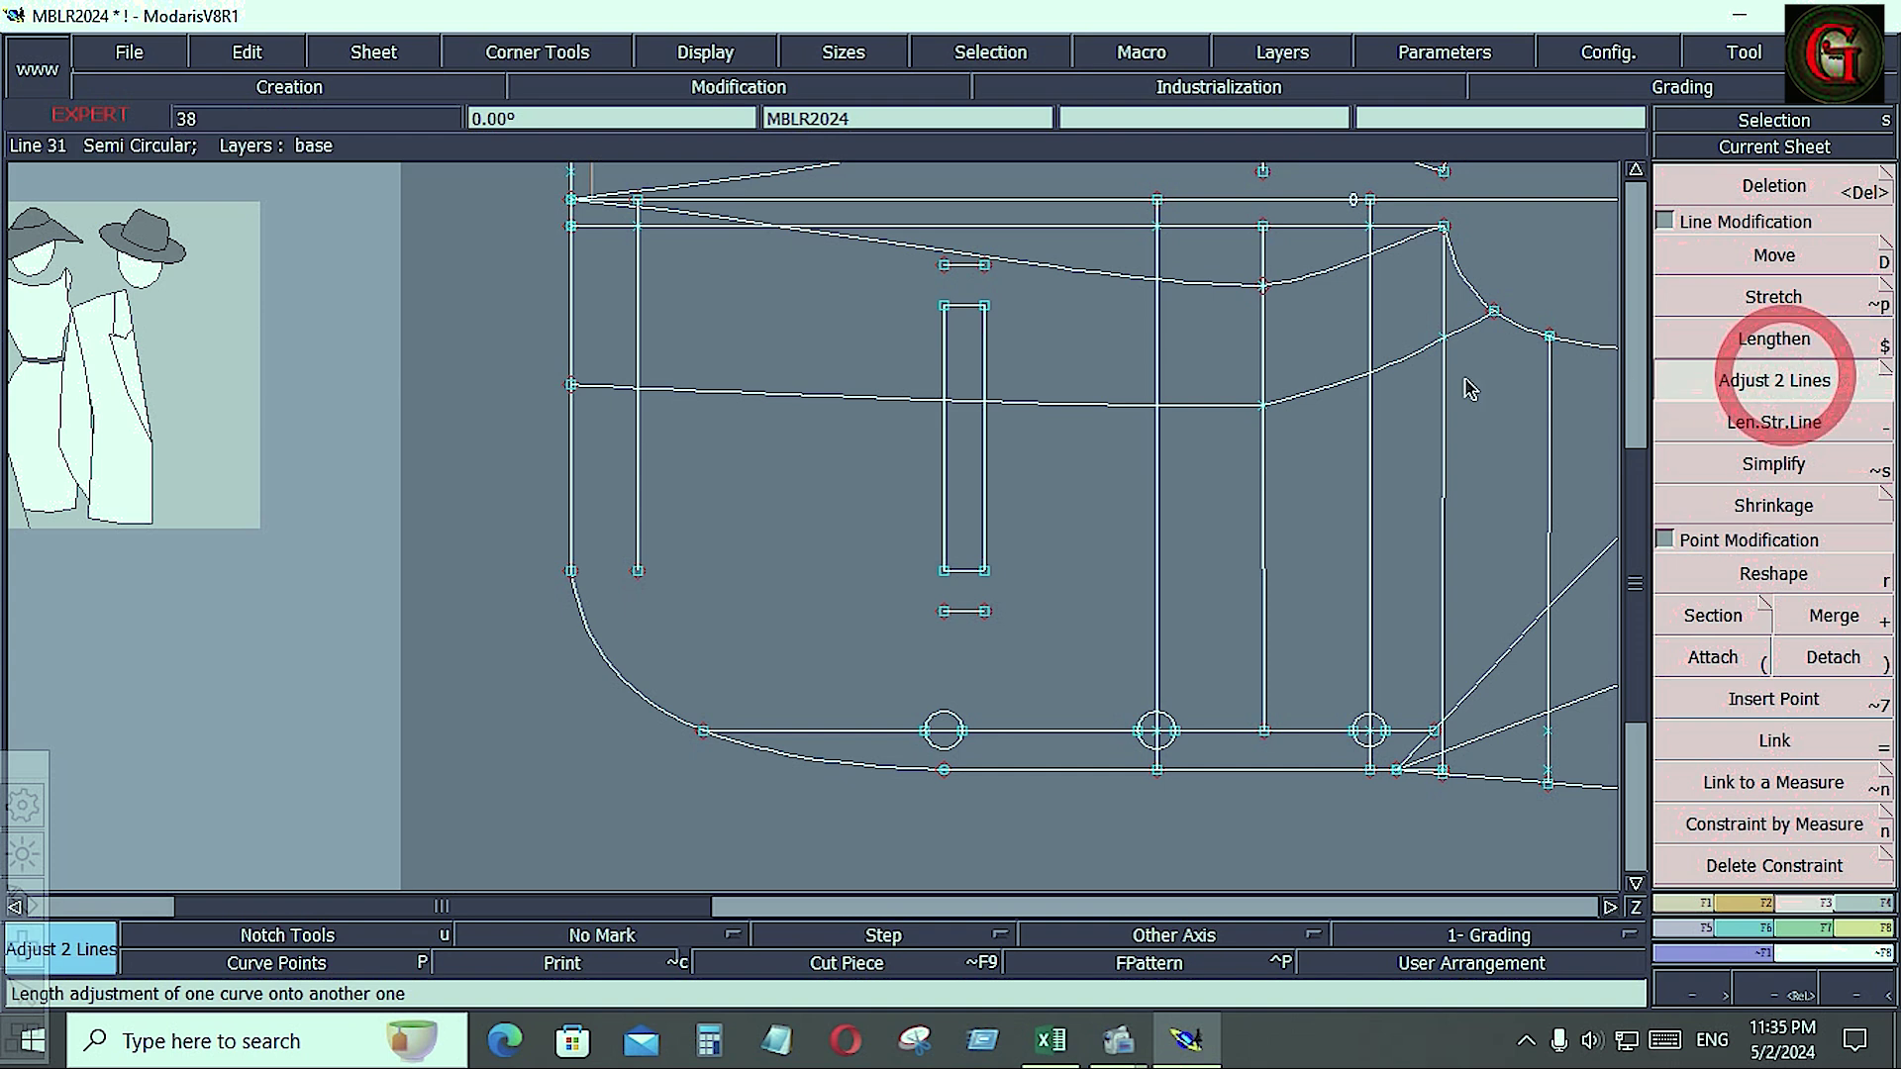
click(958, 268)
click(637, 310)
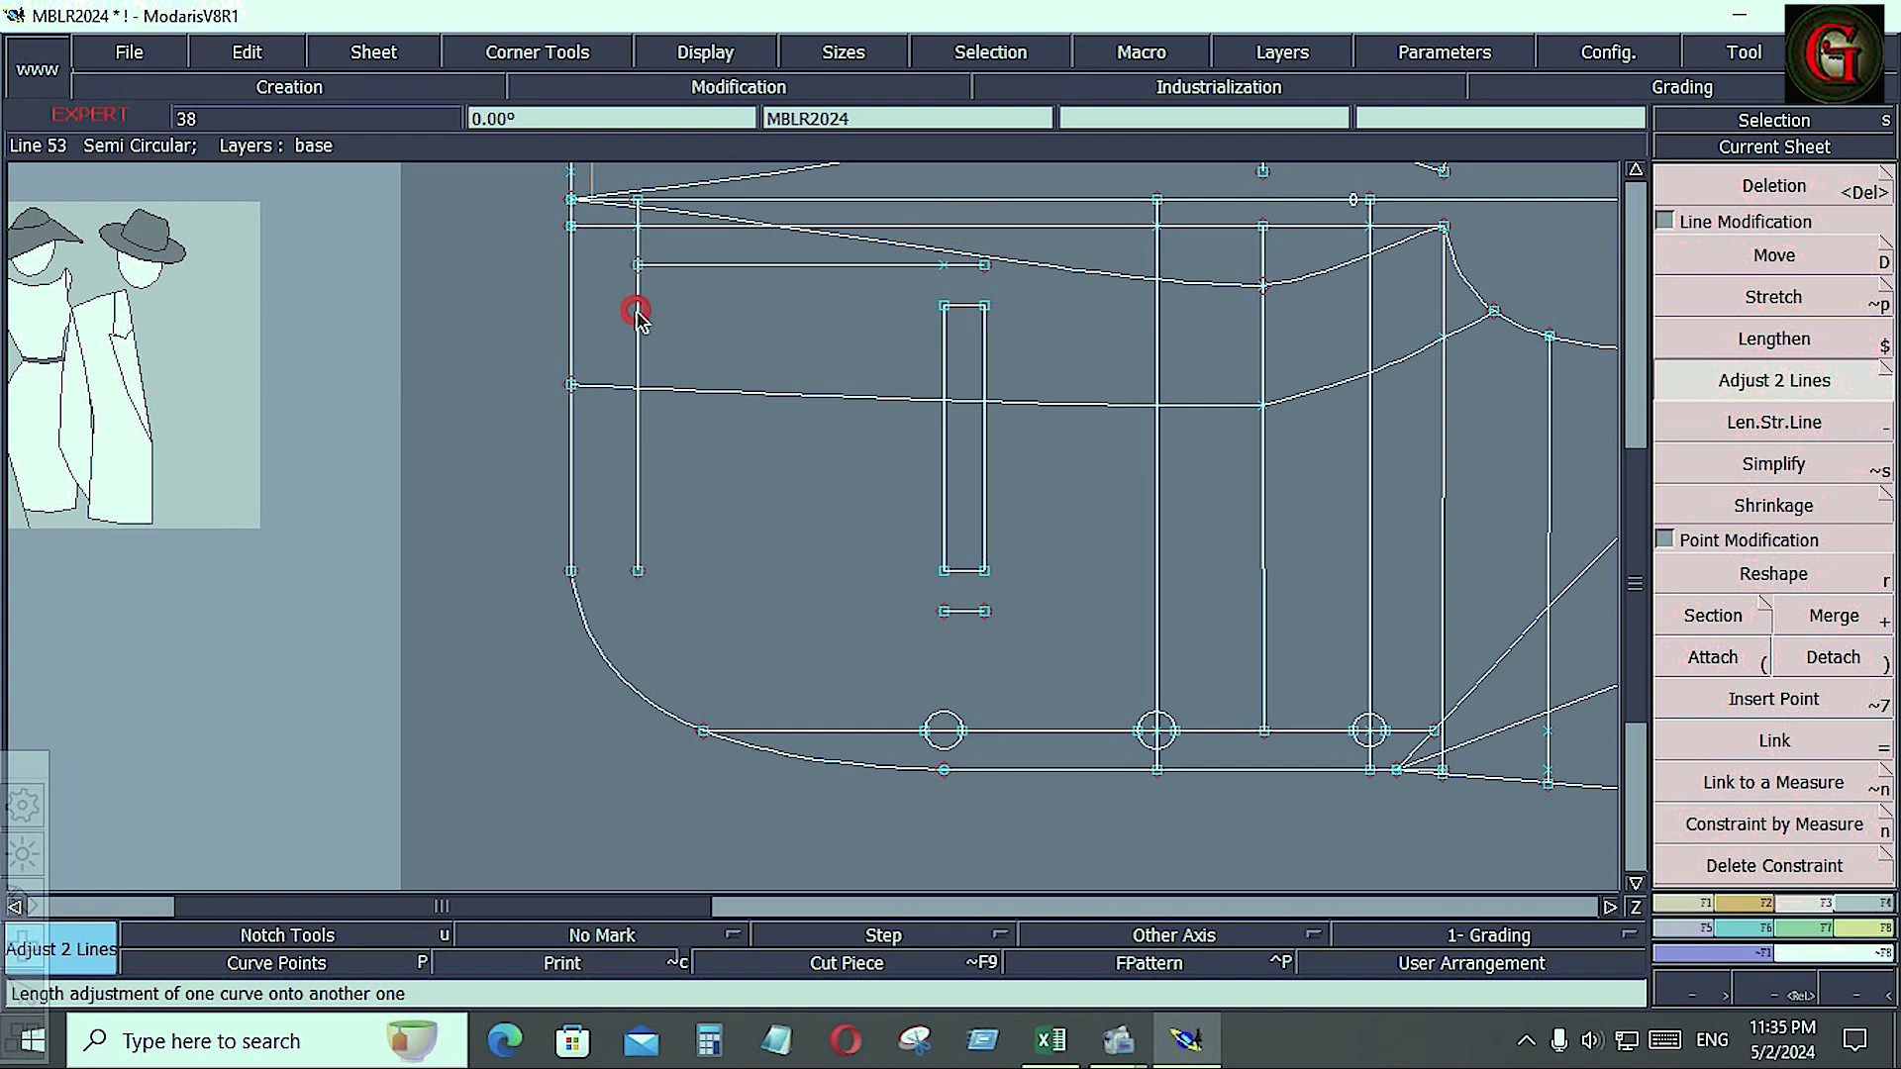
click(637, 310)
click(677, 260)
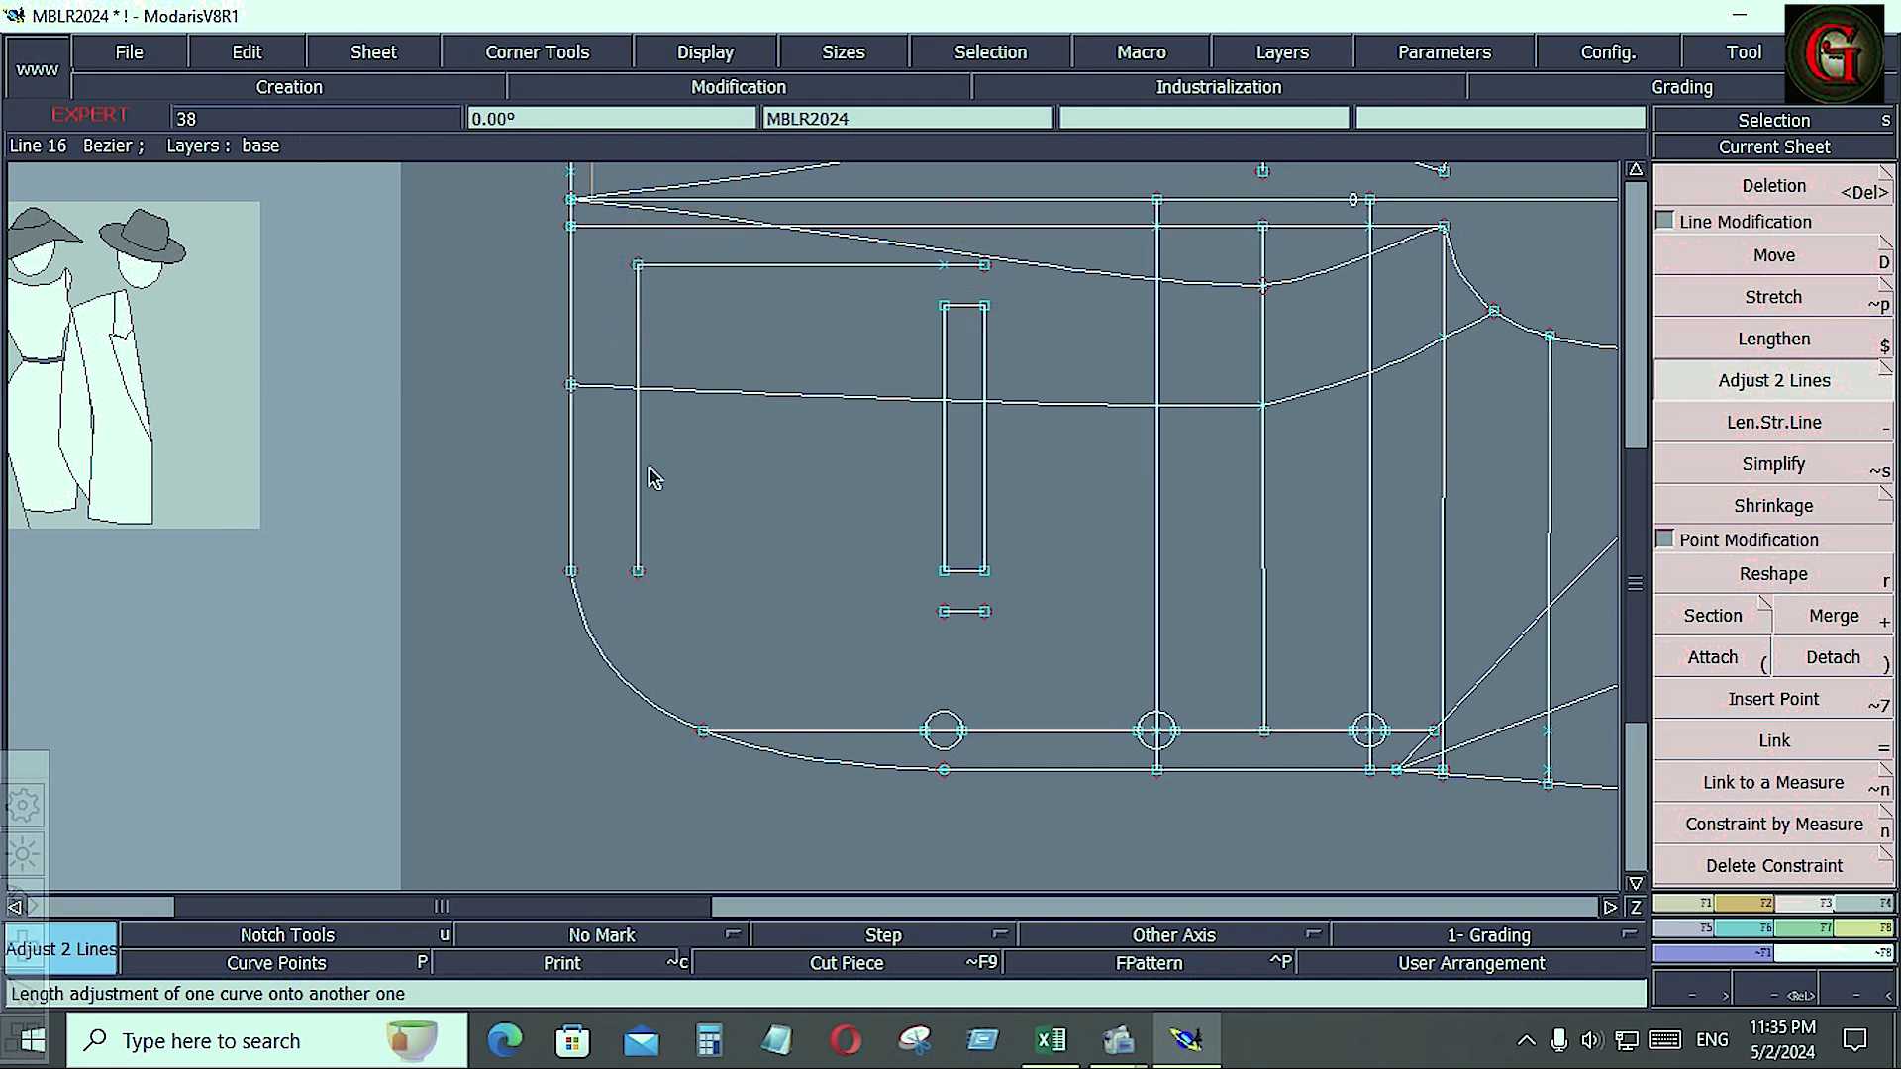
click(966, 612)
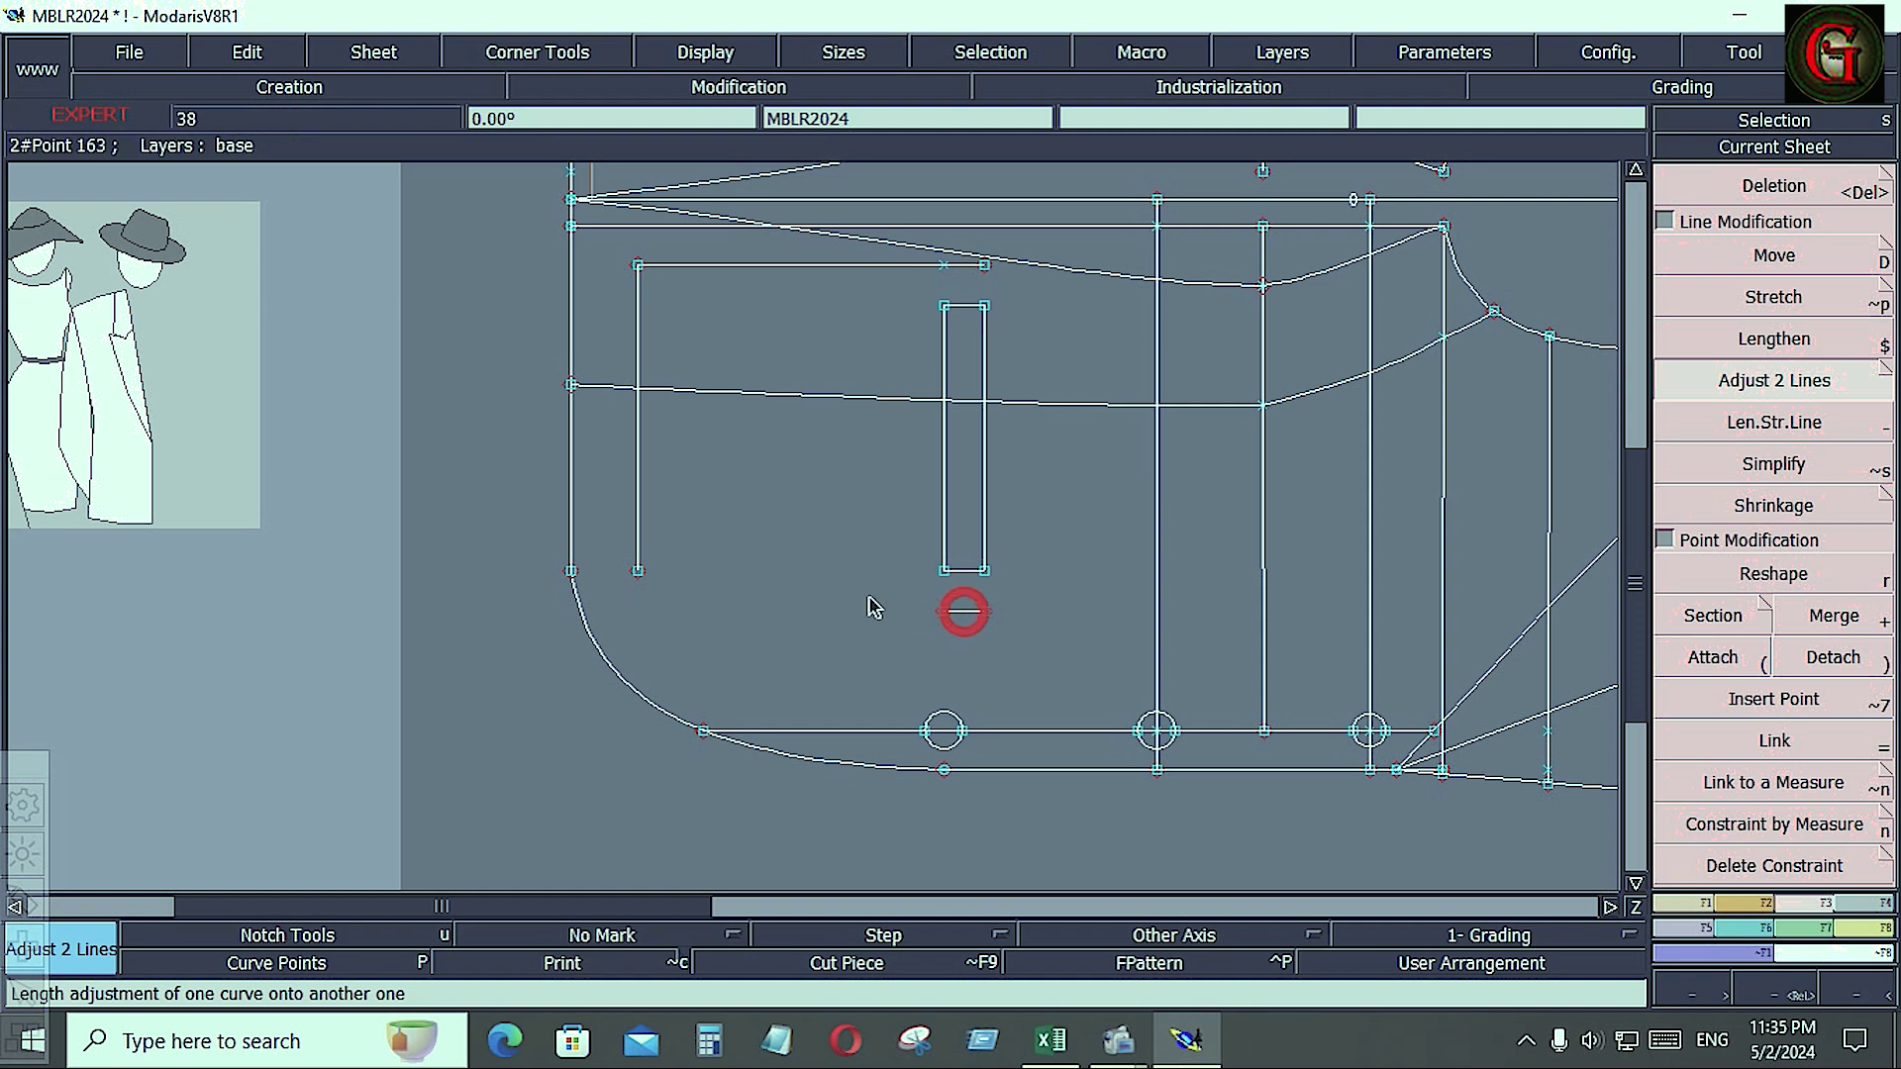
click(637, 545)
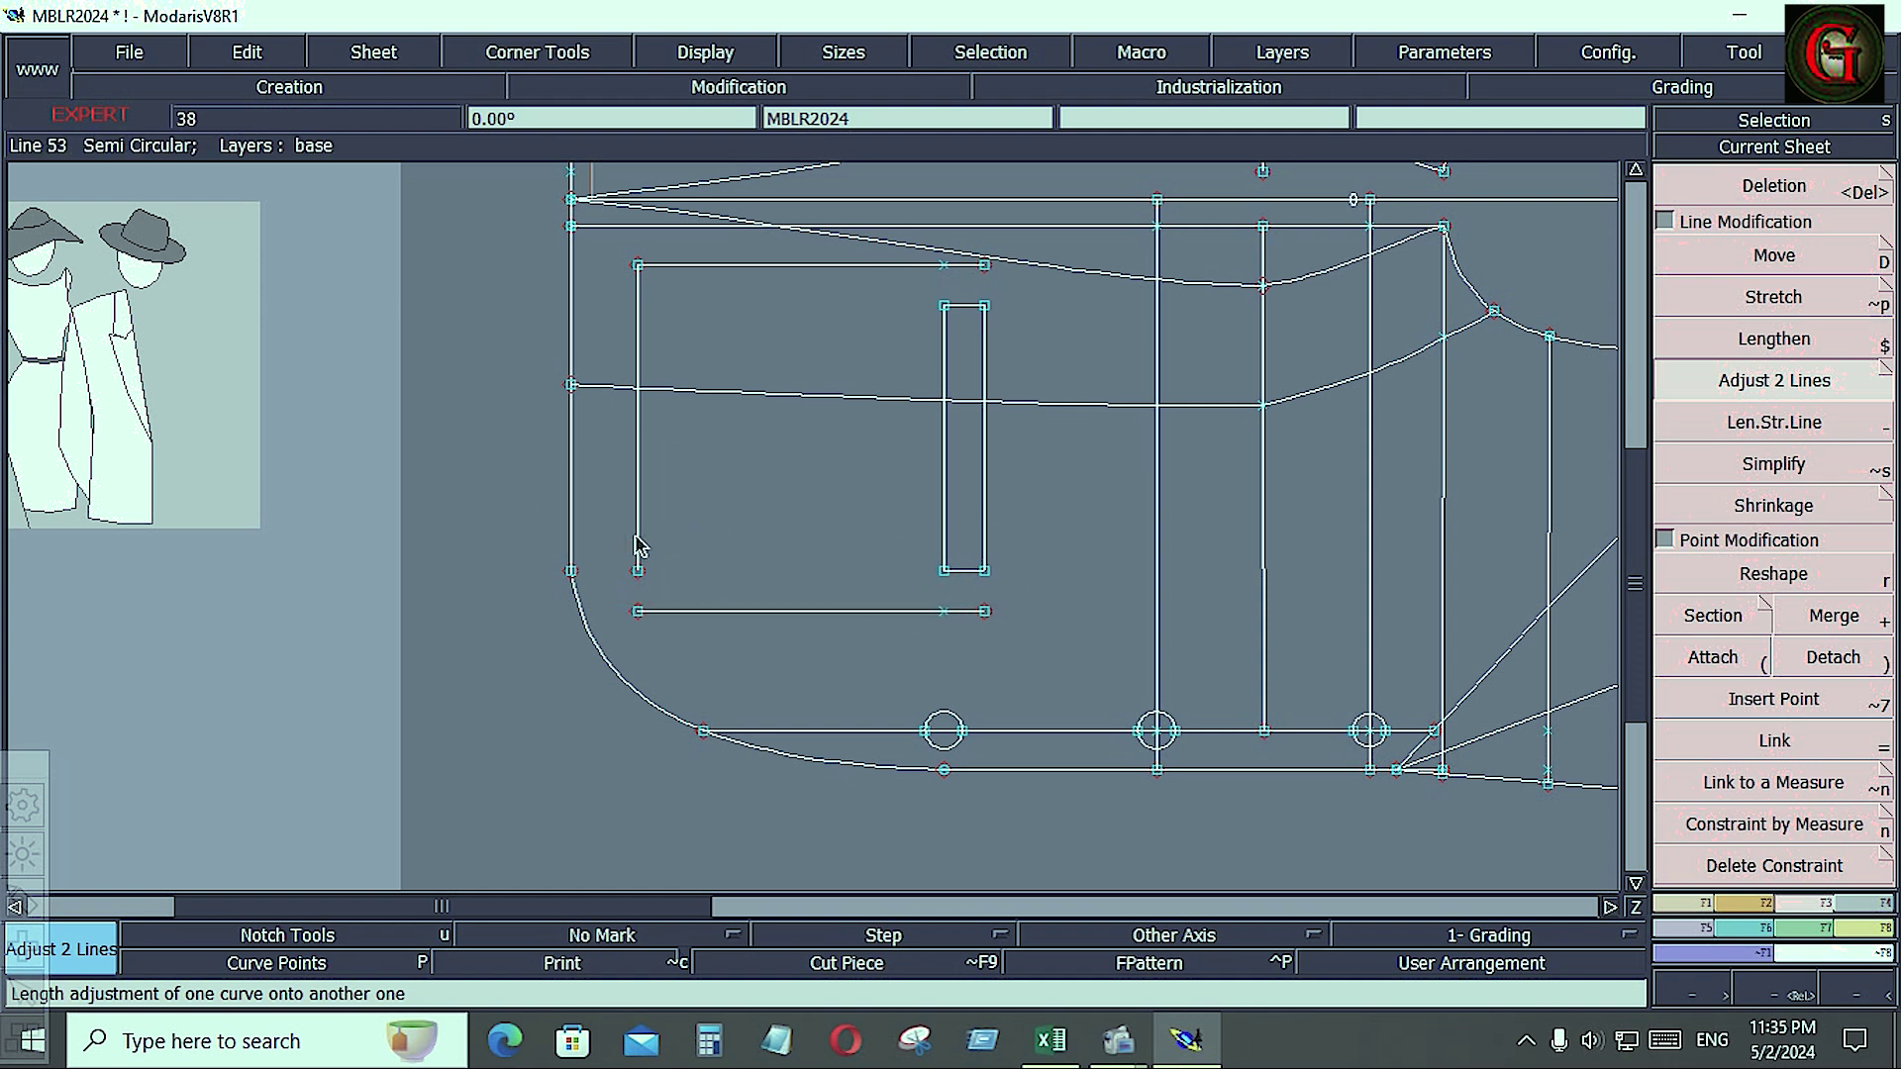
click(688, 610)
- Join the pocket rectangle's waist-side corners to the ends of the pocket bag lines with short Bezier lines
click(1683, 891)
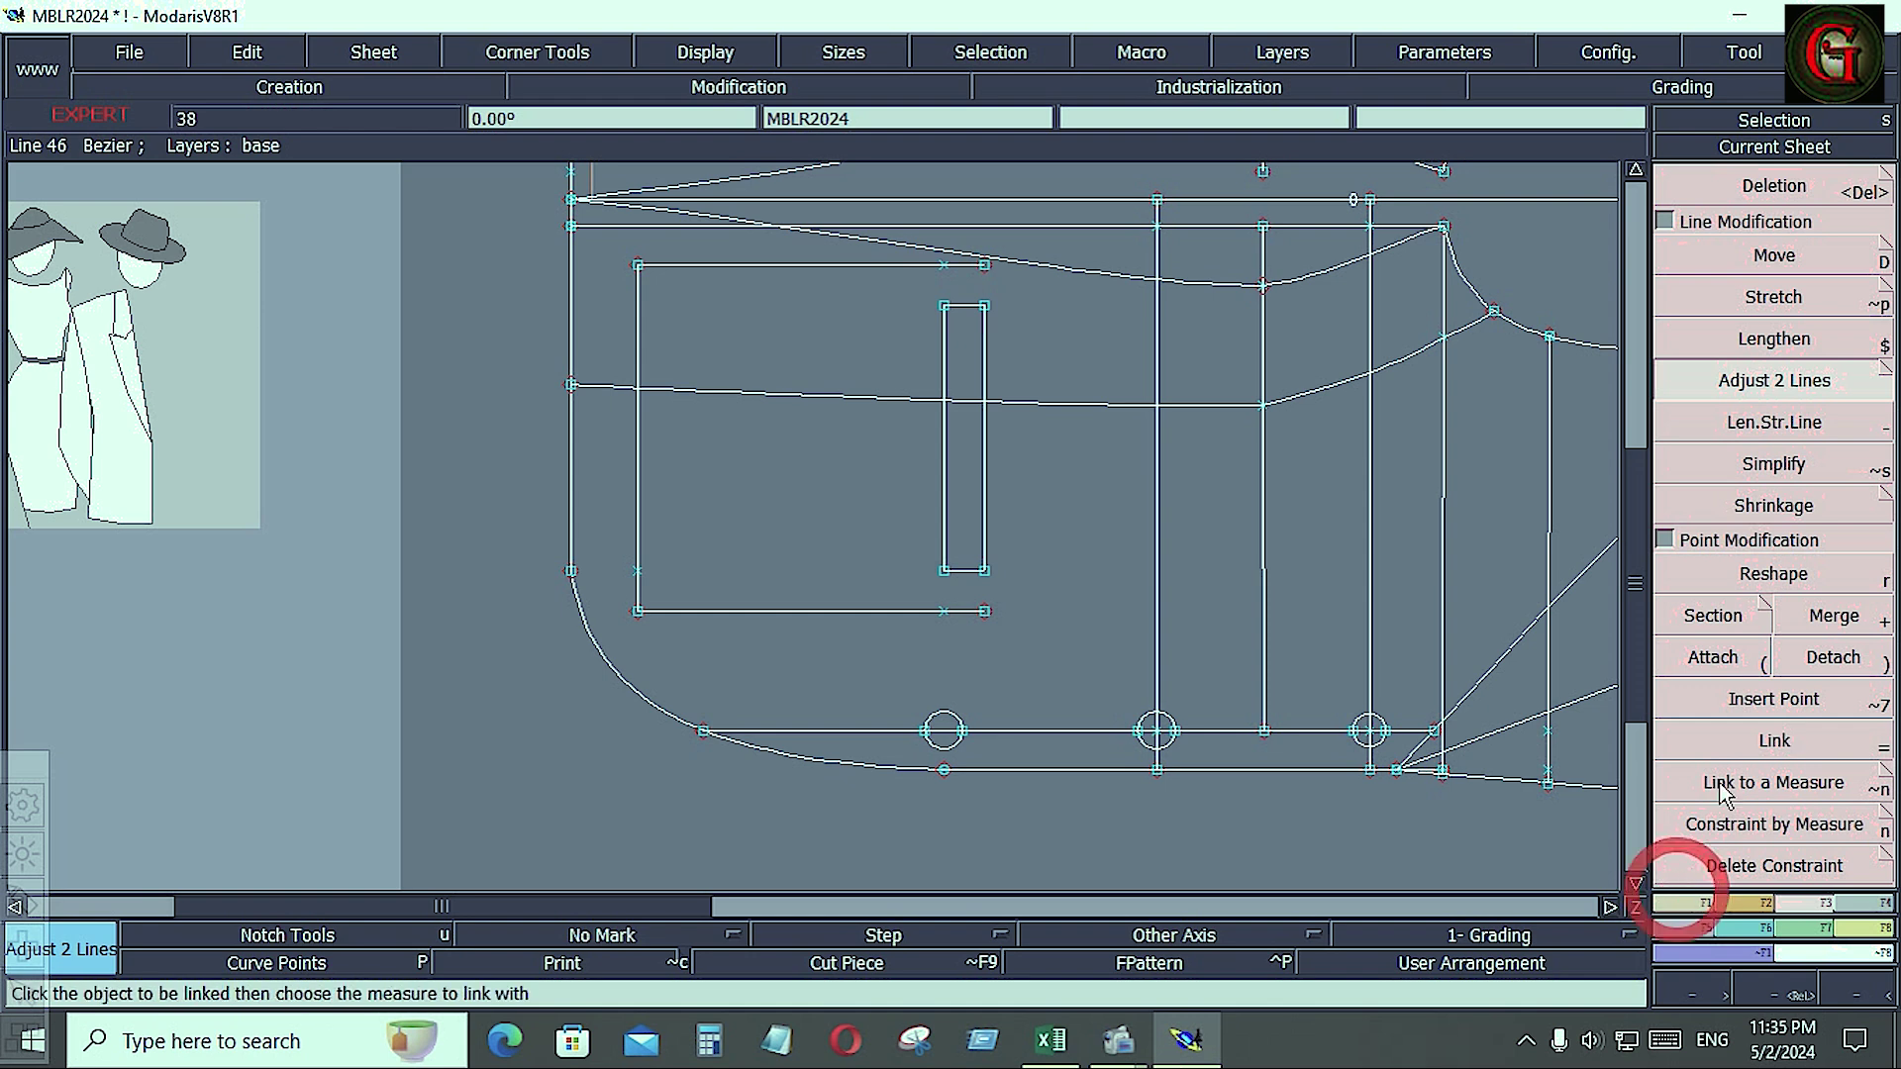
click(1685, 903)
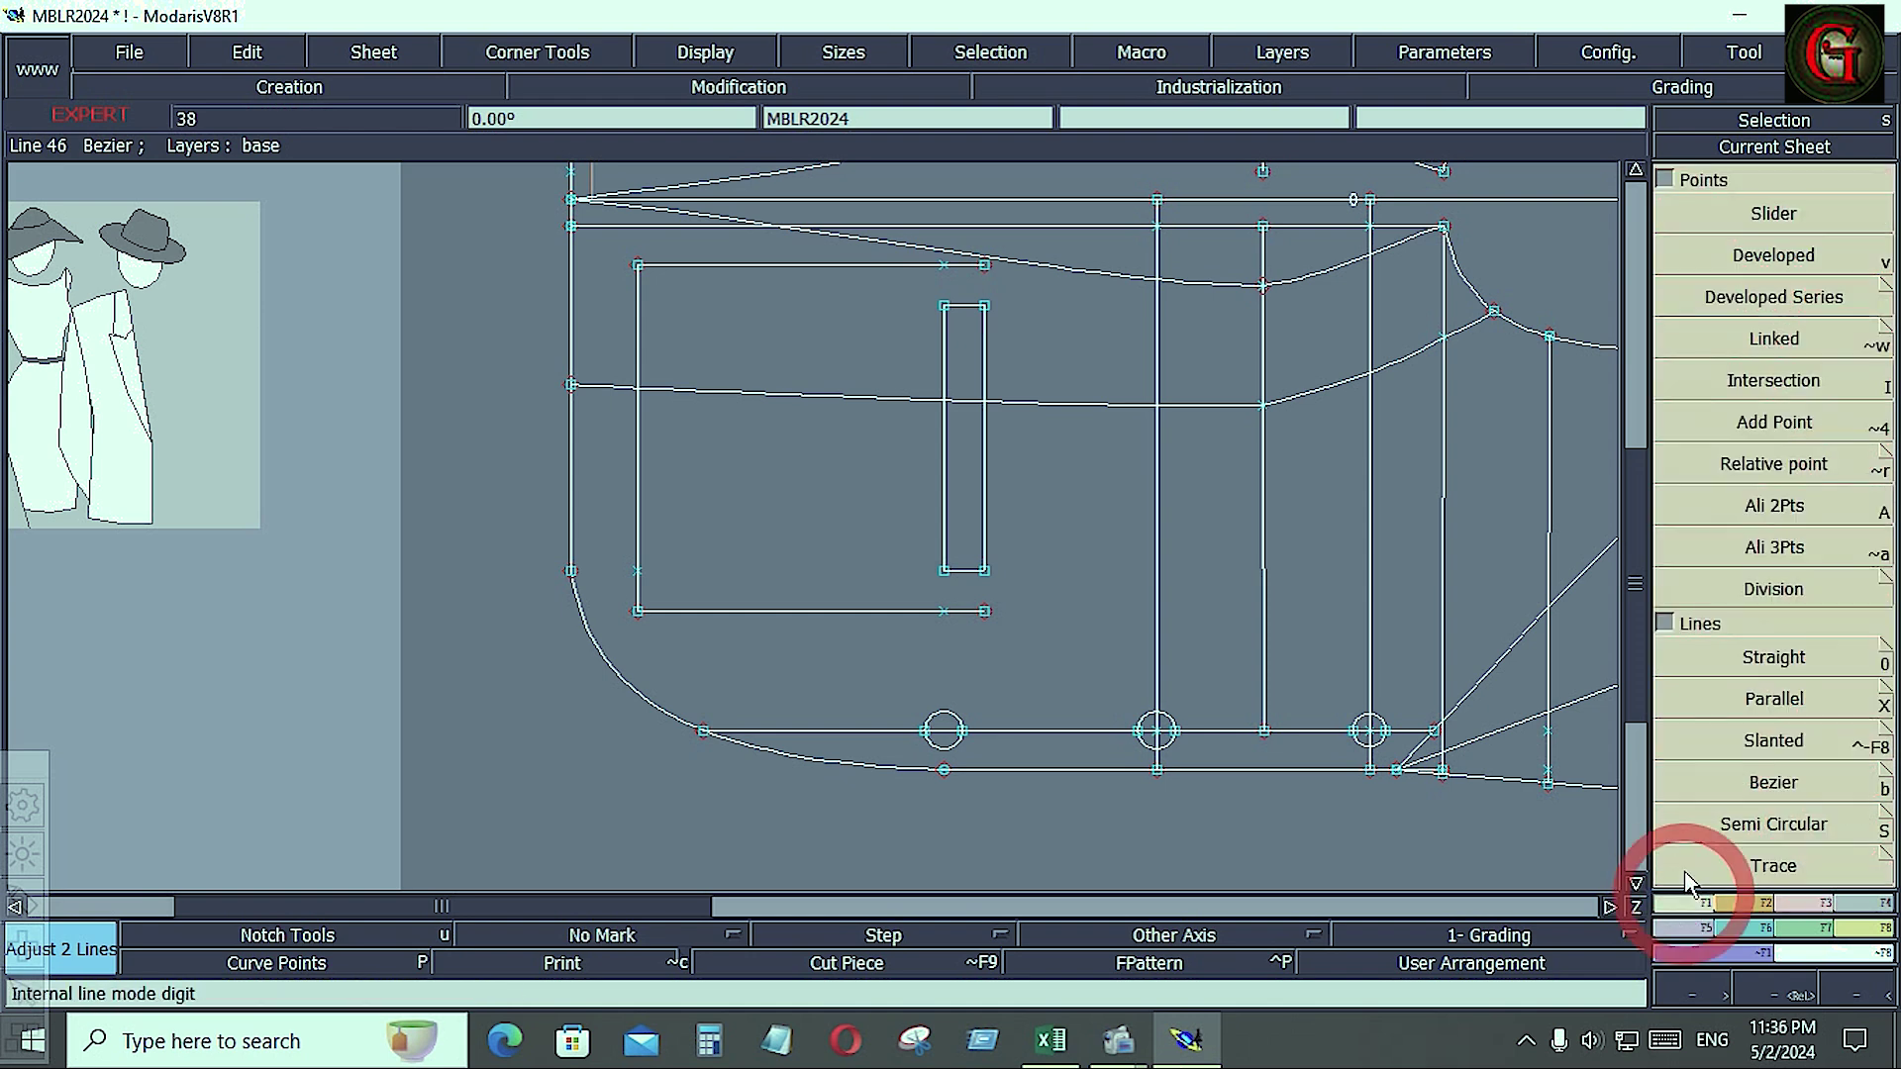
click(1742, 777)
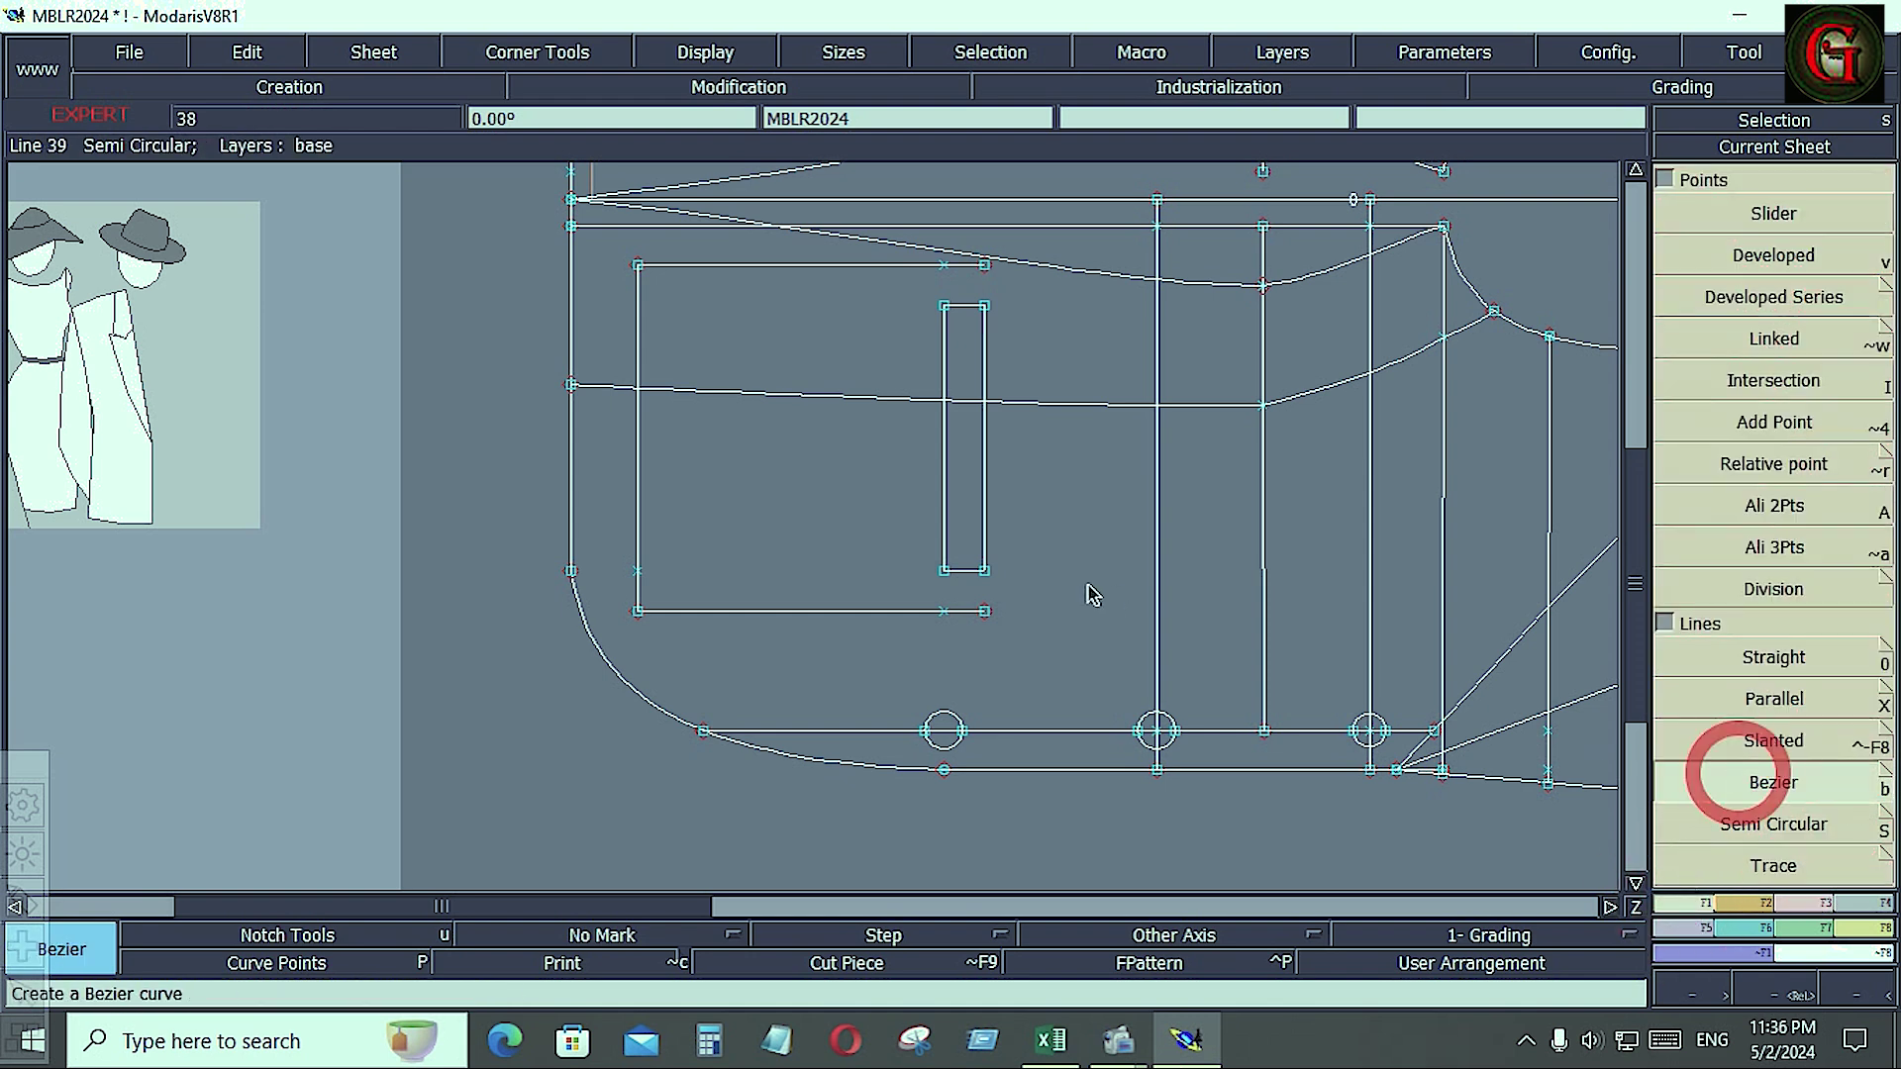
click(987, 609)
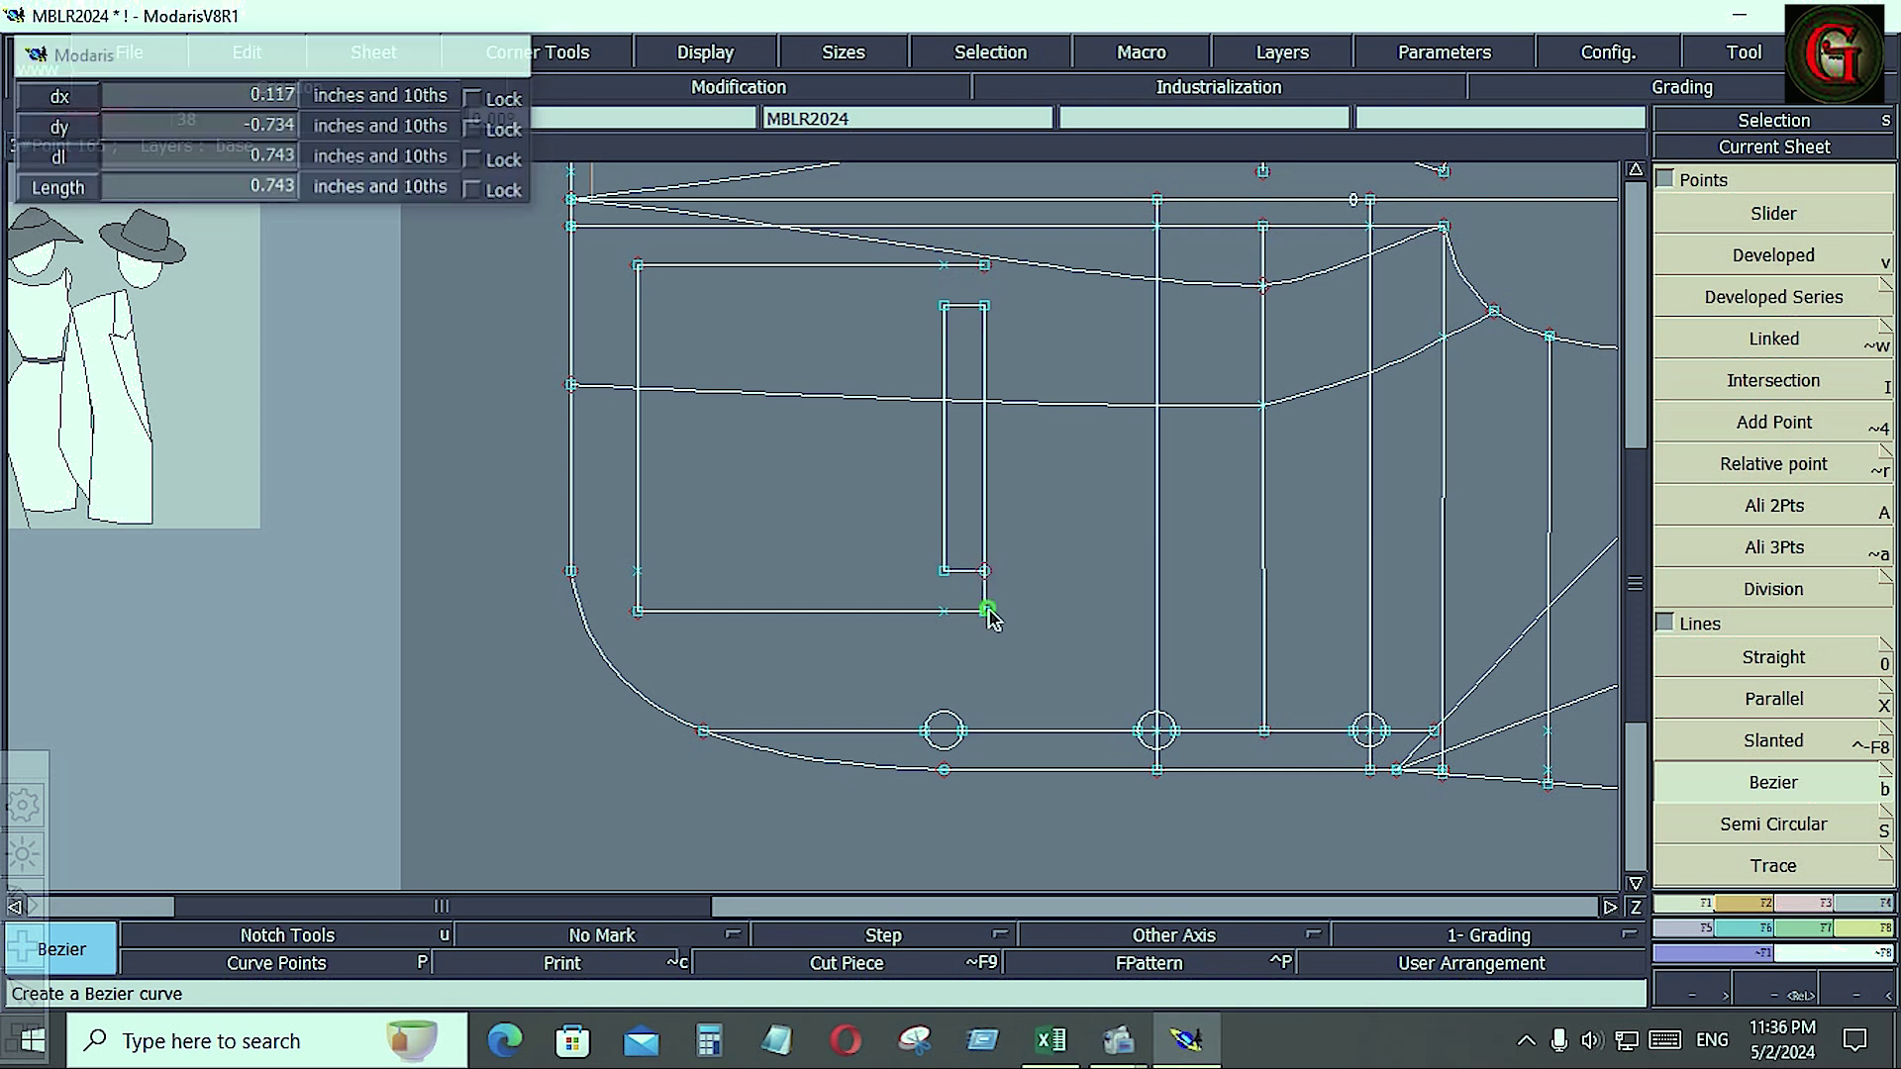
click(985, 296)
click(986, 266)
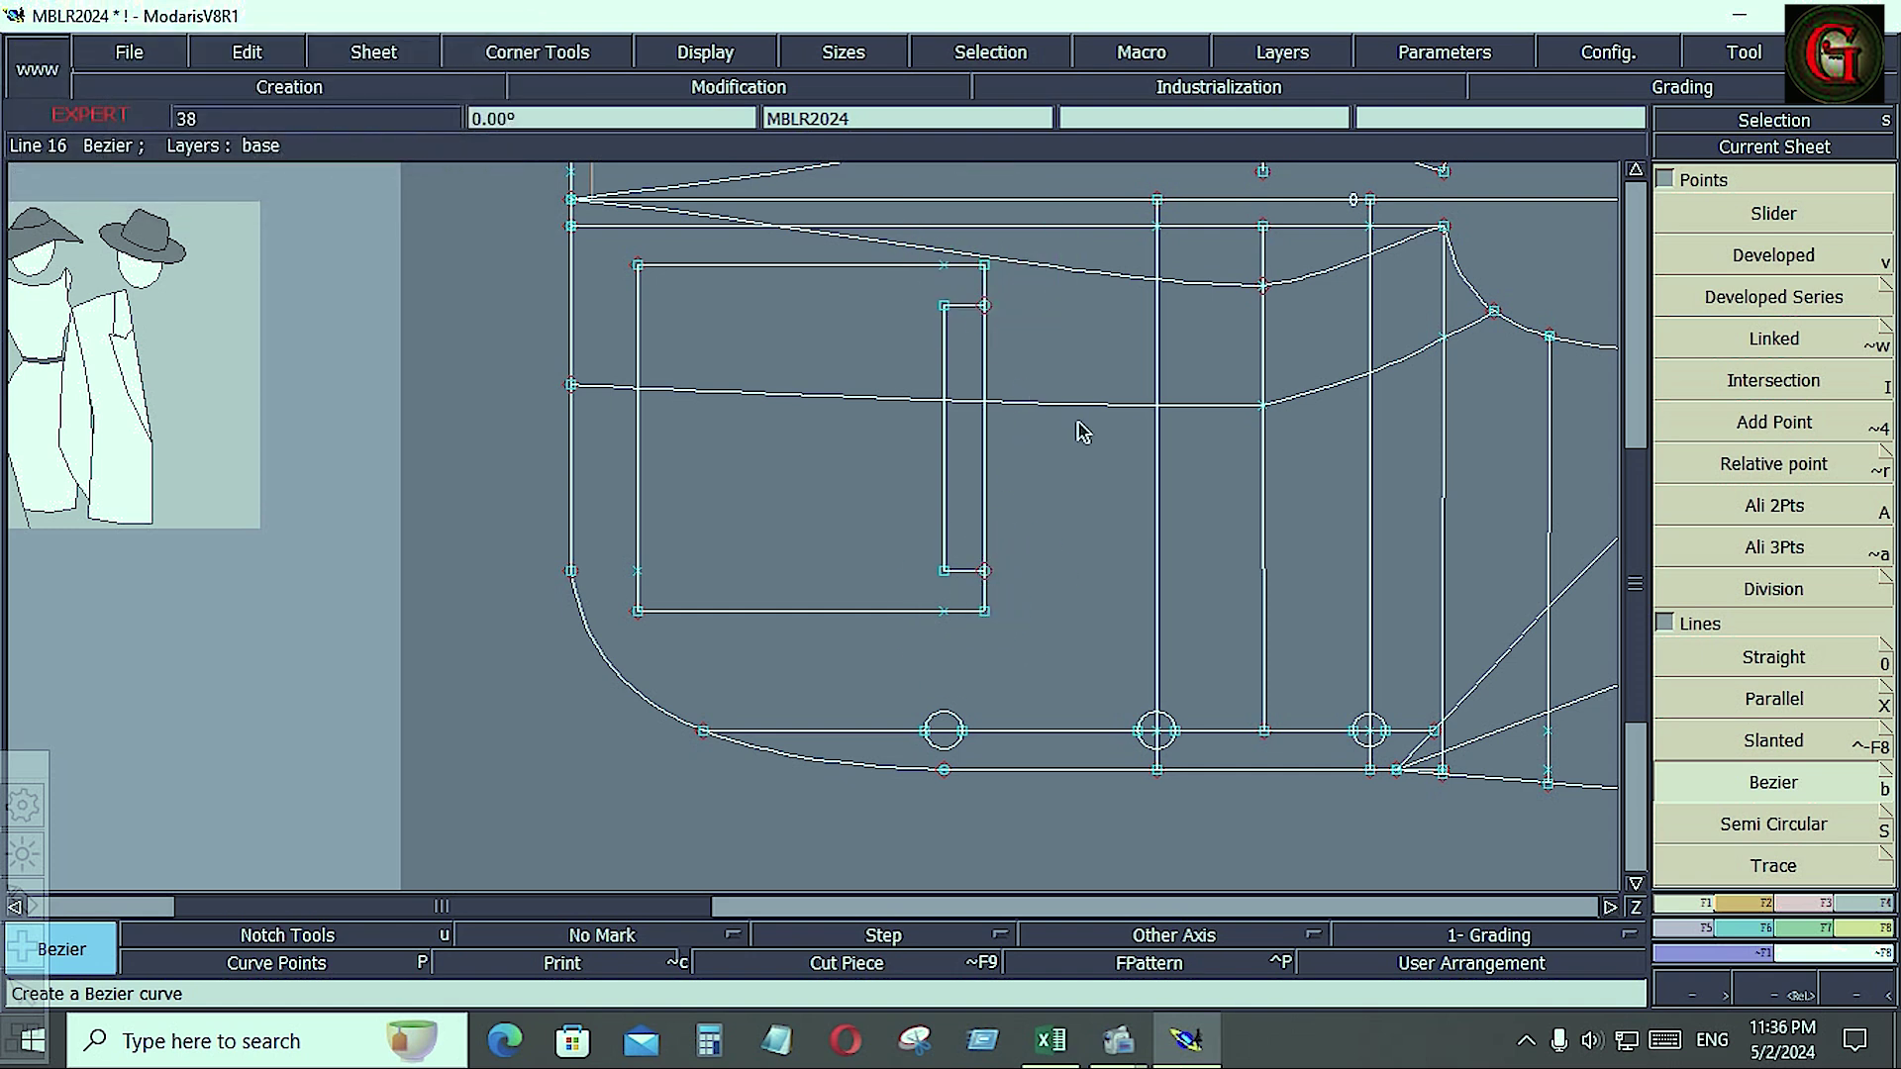
- Check the flap height in the Excel chart and create a parallel to the waist-side pocket line at 2 inches in Modaris
click(1052, 1040)
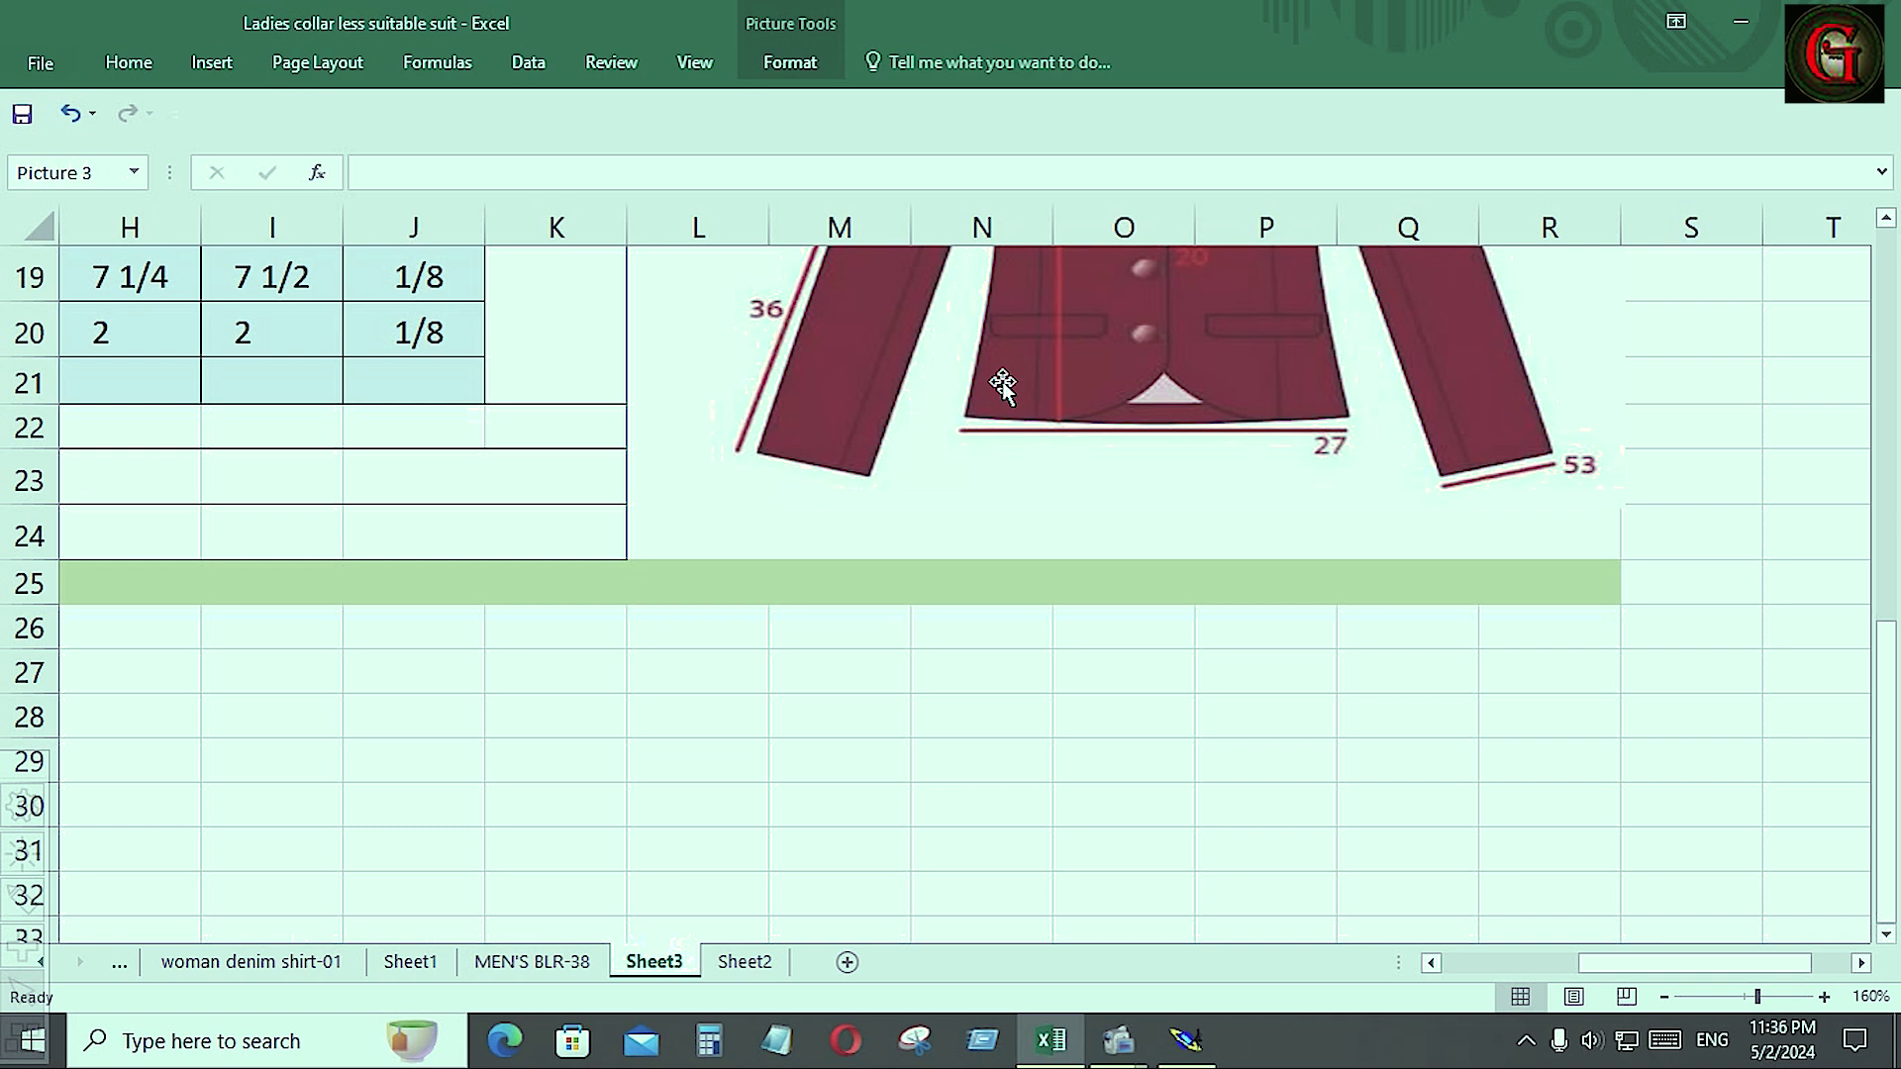
ctrl+scroll(147, 406, down, 5)
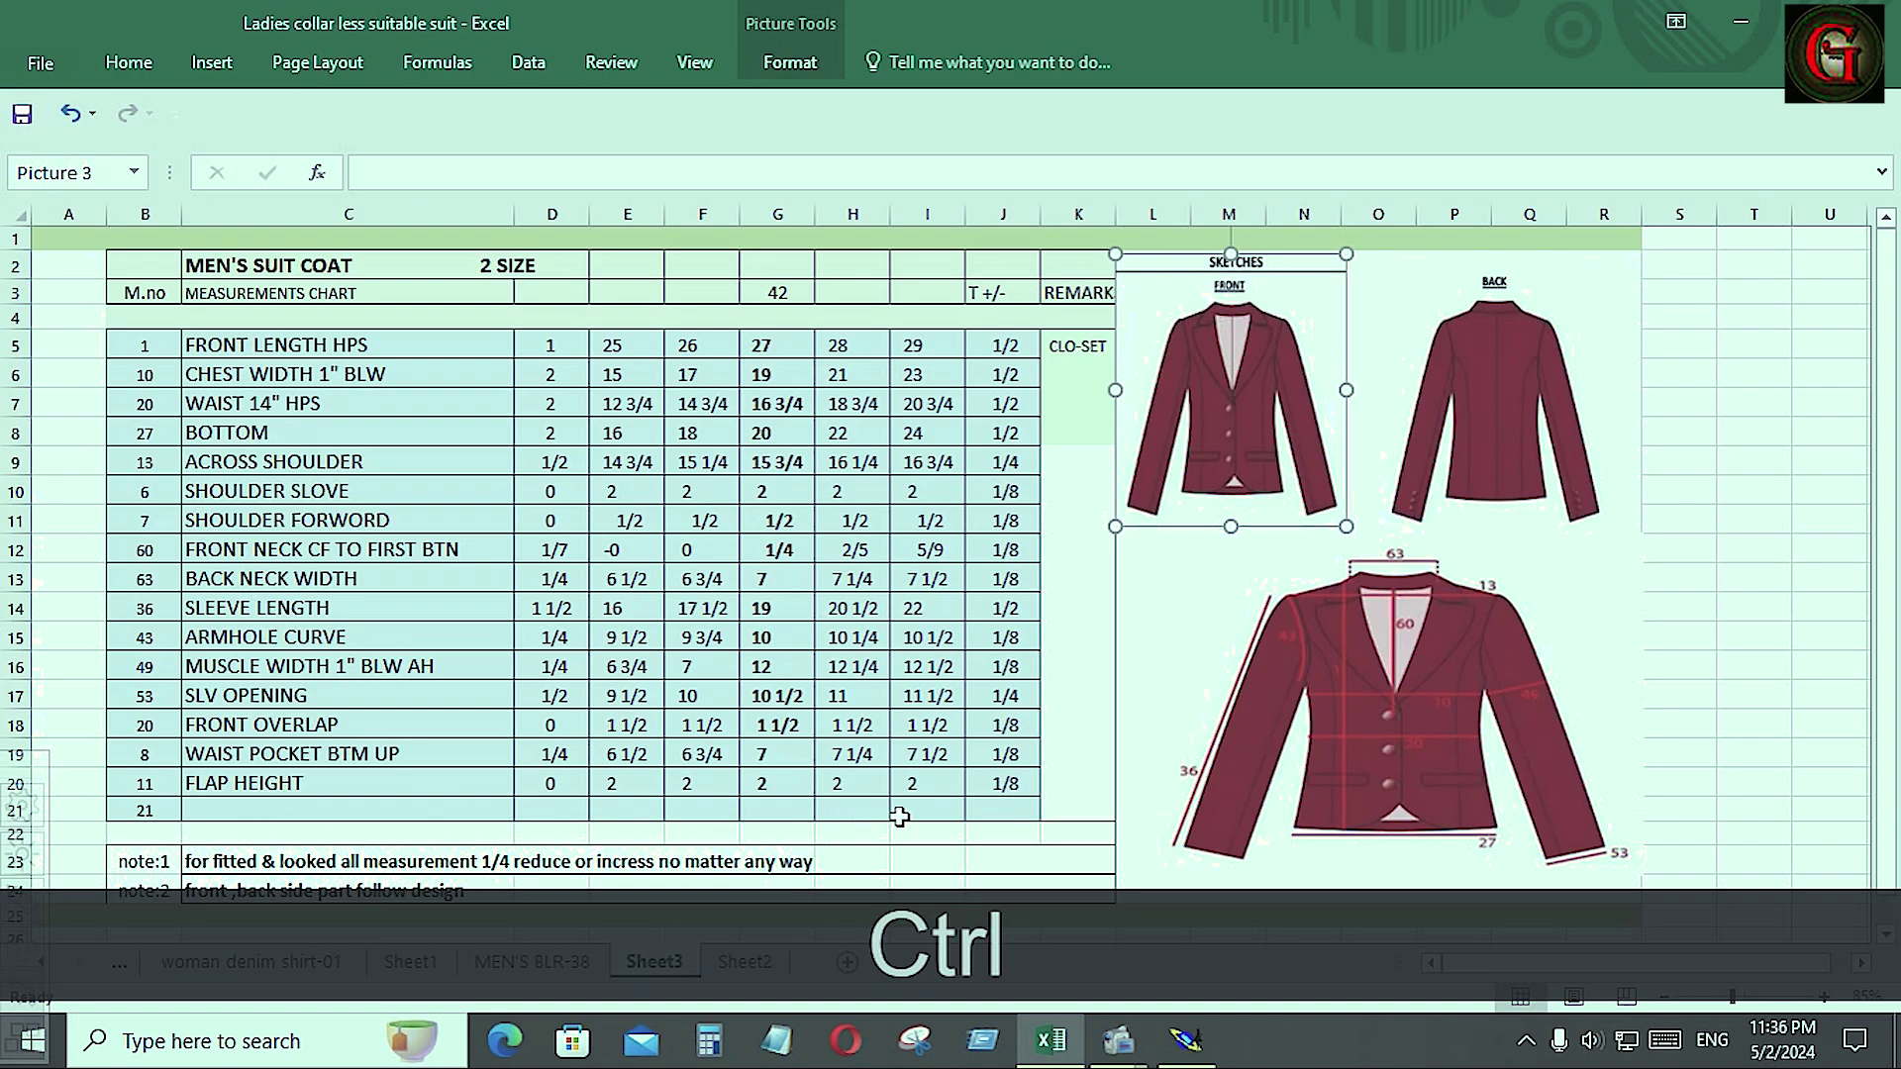
click(1186, 1039)
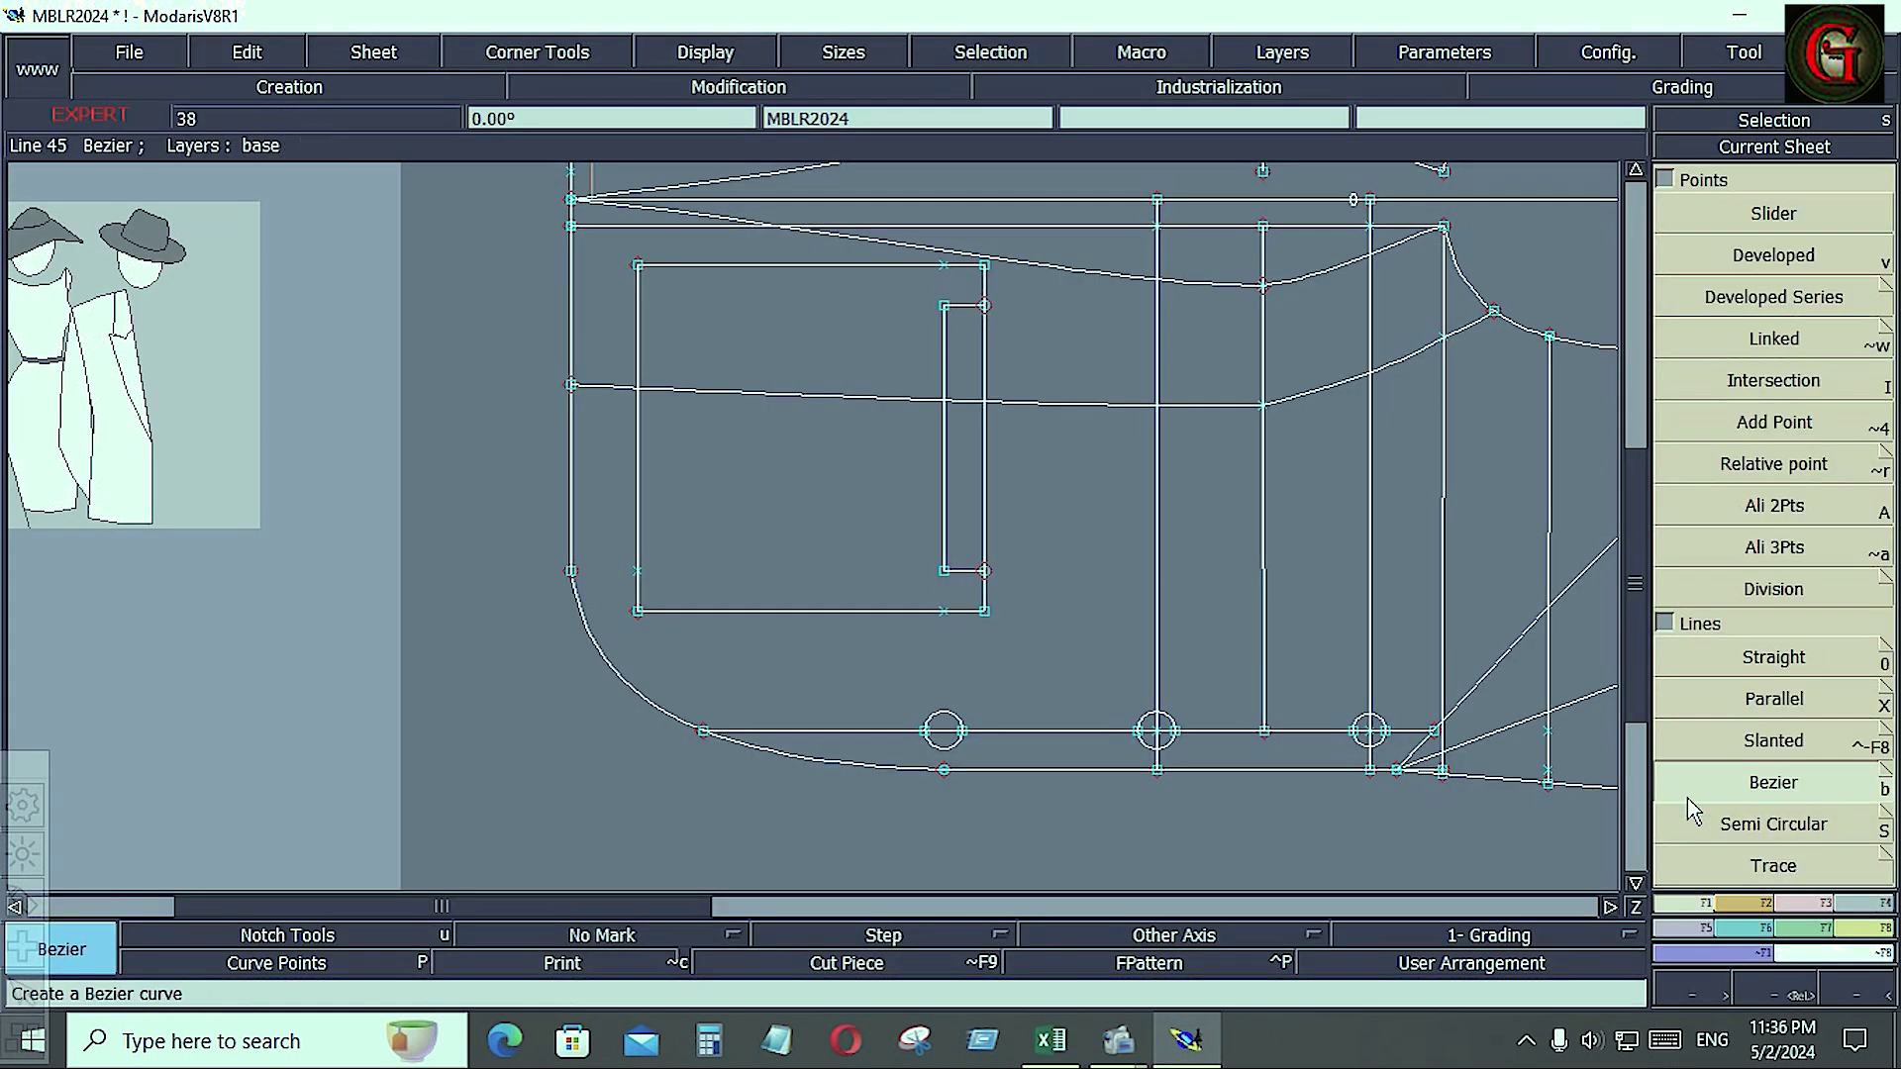
click(1708, 701)
click(983, 458)
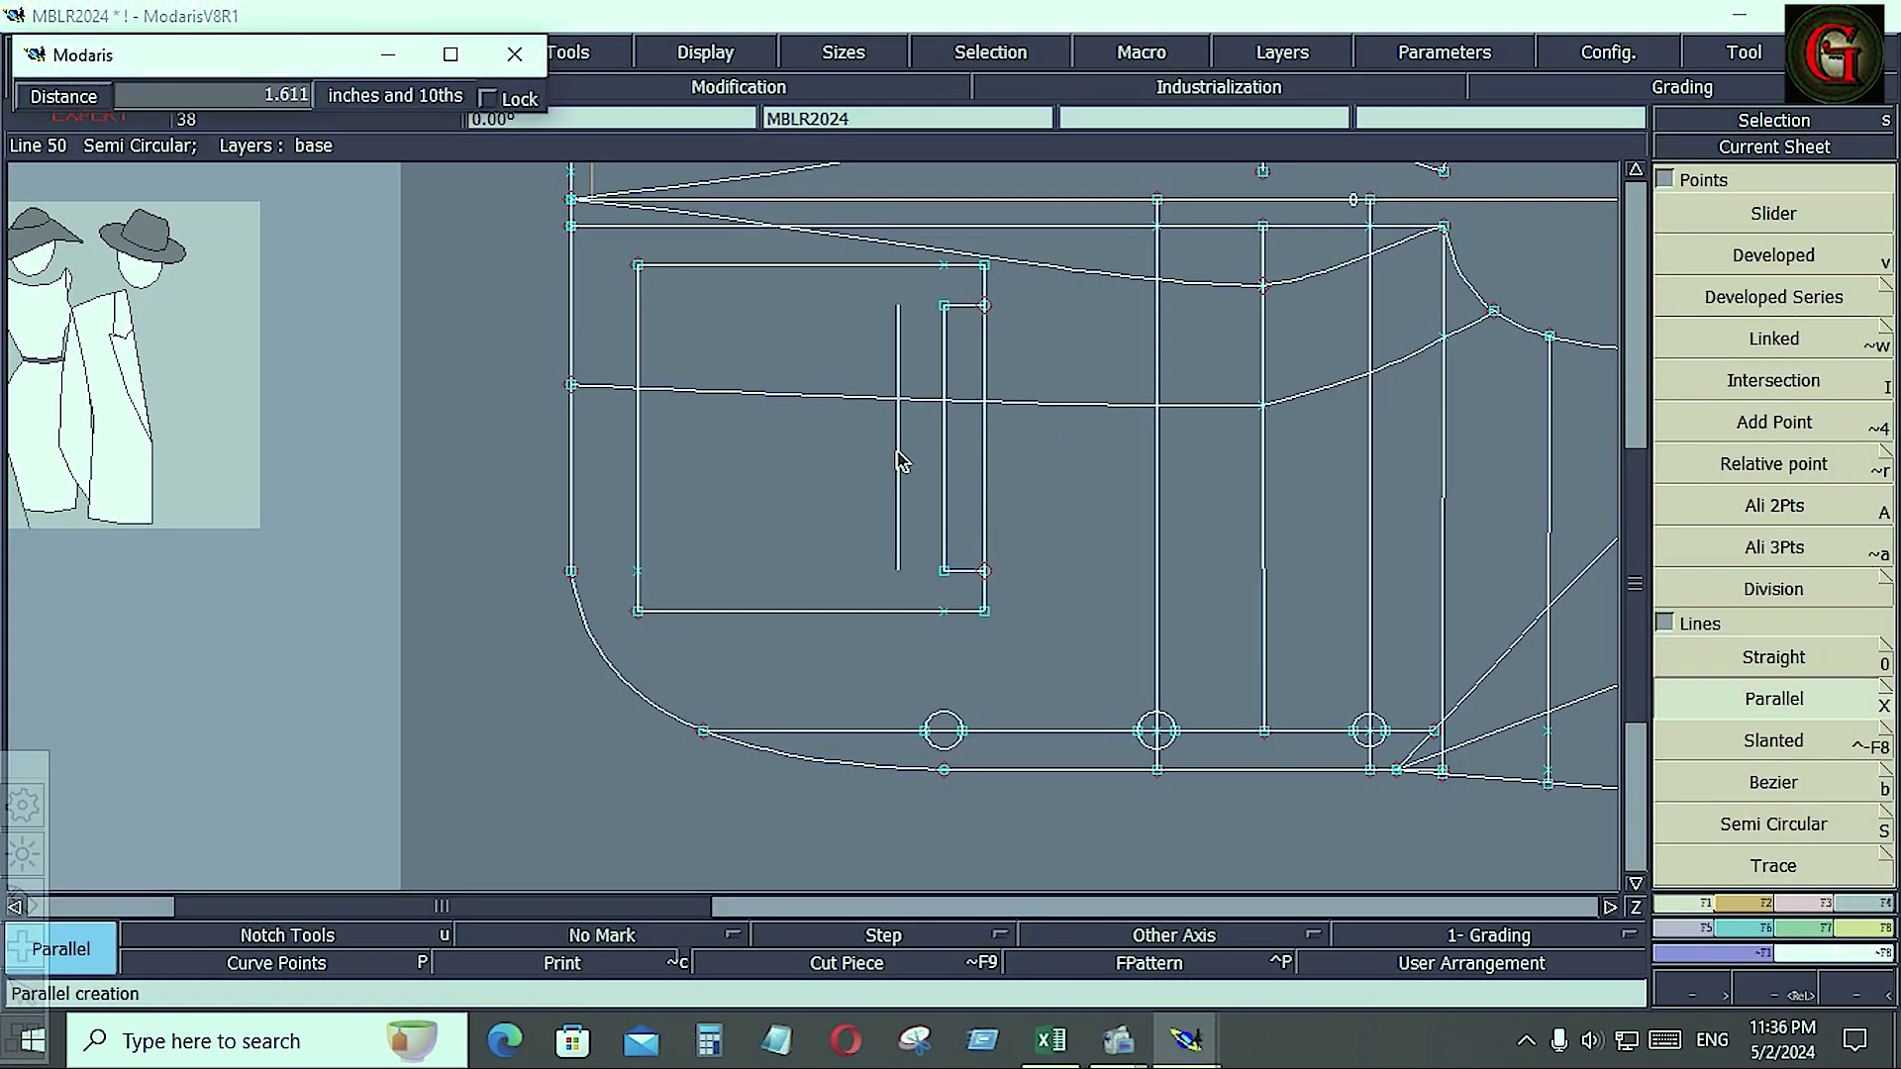
key(Down)
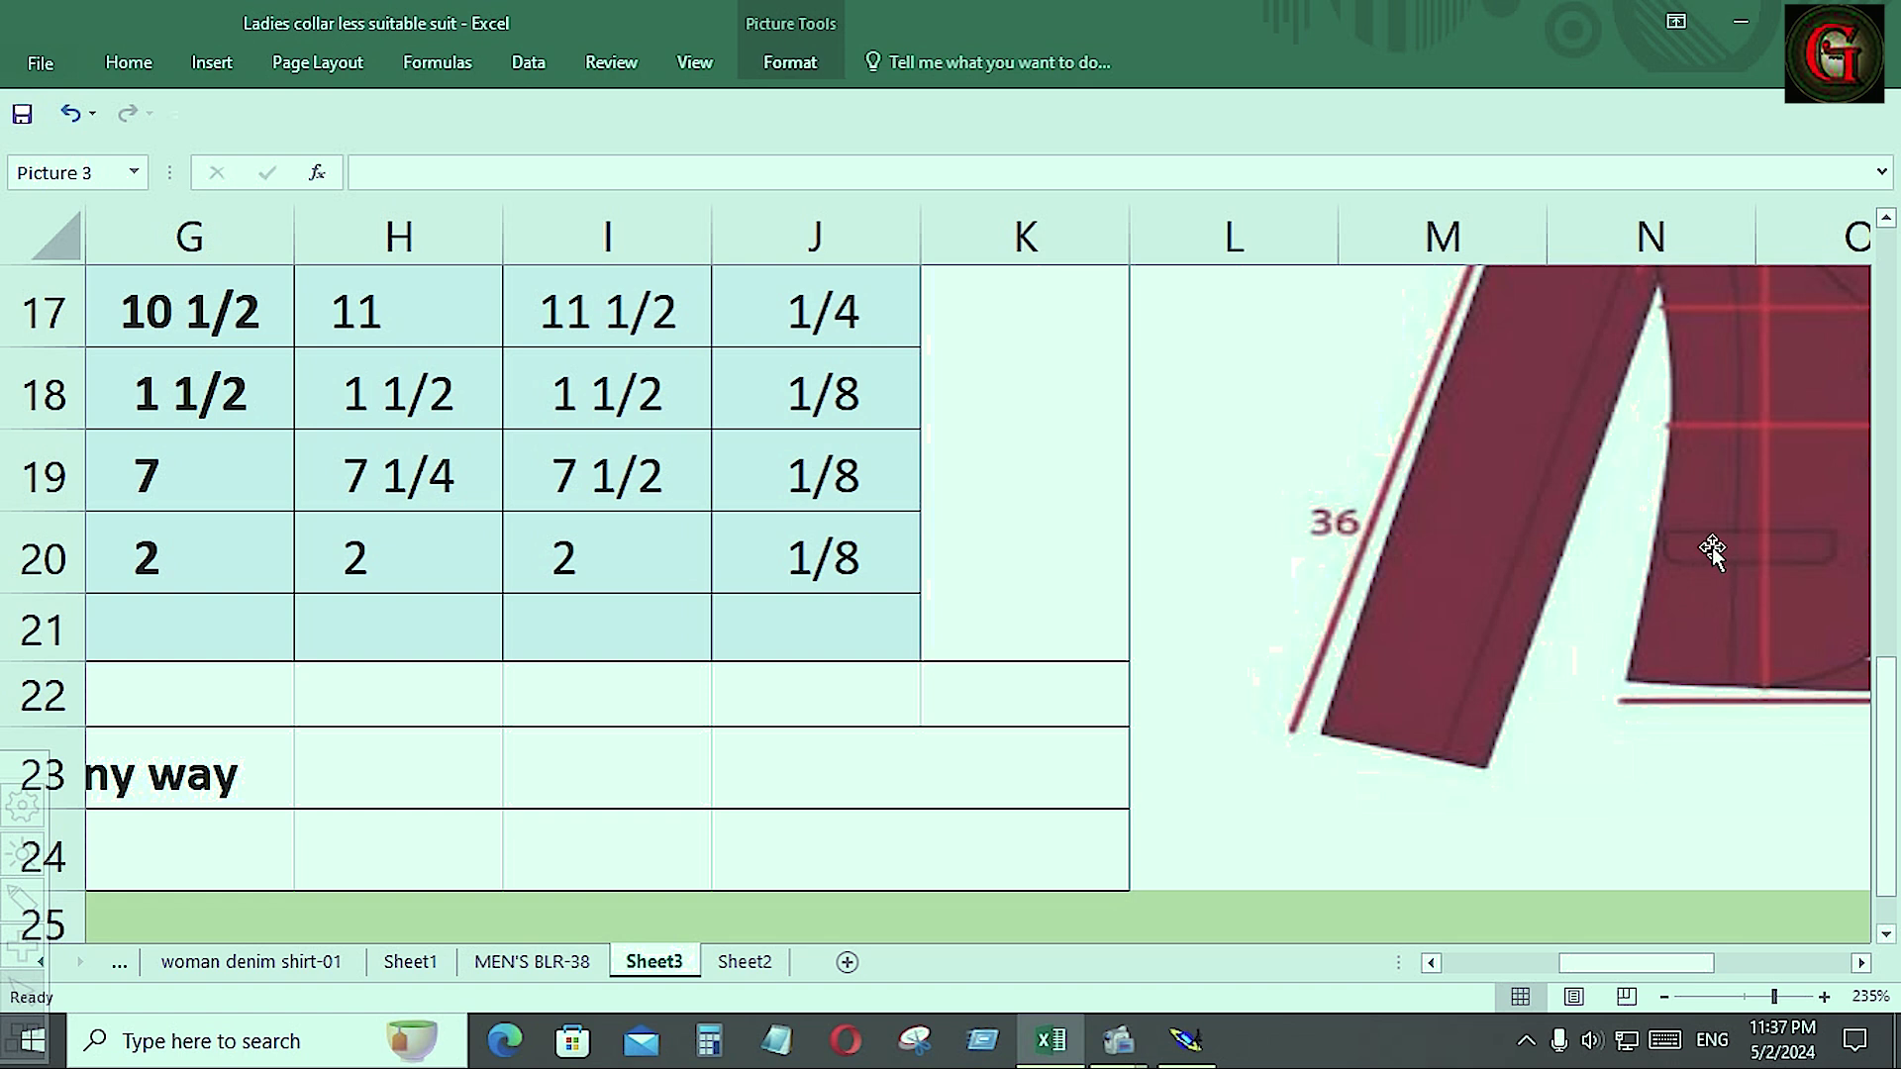
- Compare with the flap in the Excel sketch, then close both ends of the pocket flap with Bezier lines in Modaris
click(1185, 1040)
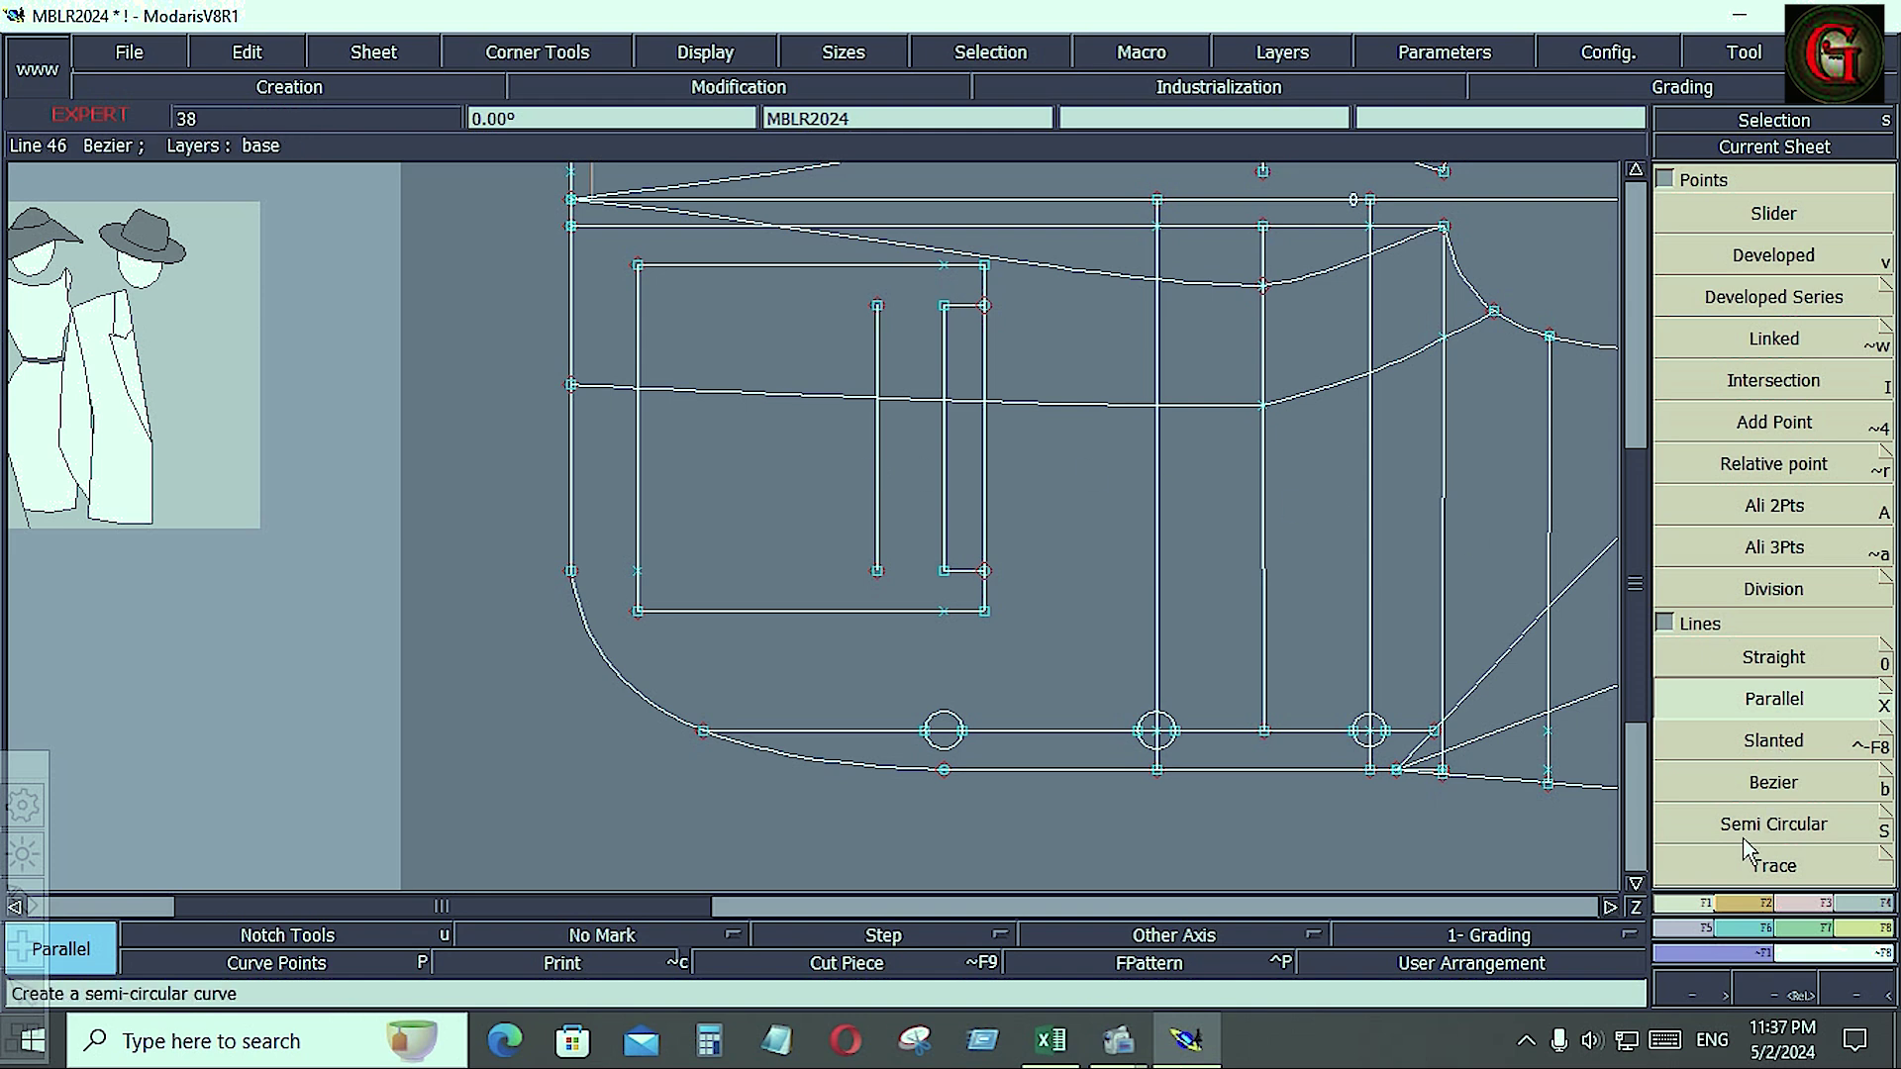
click(1051, 1040)
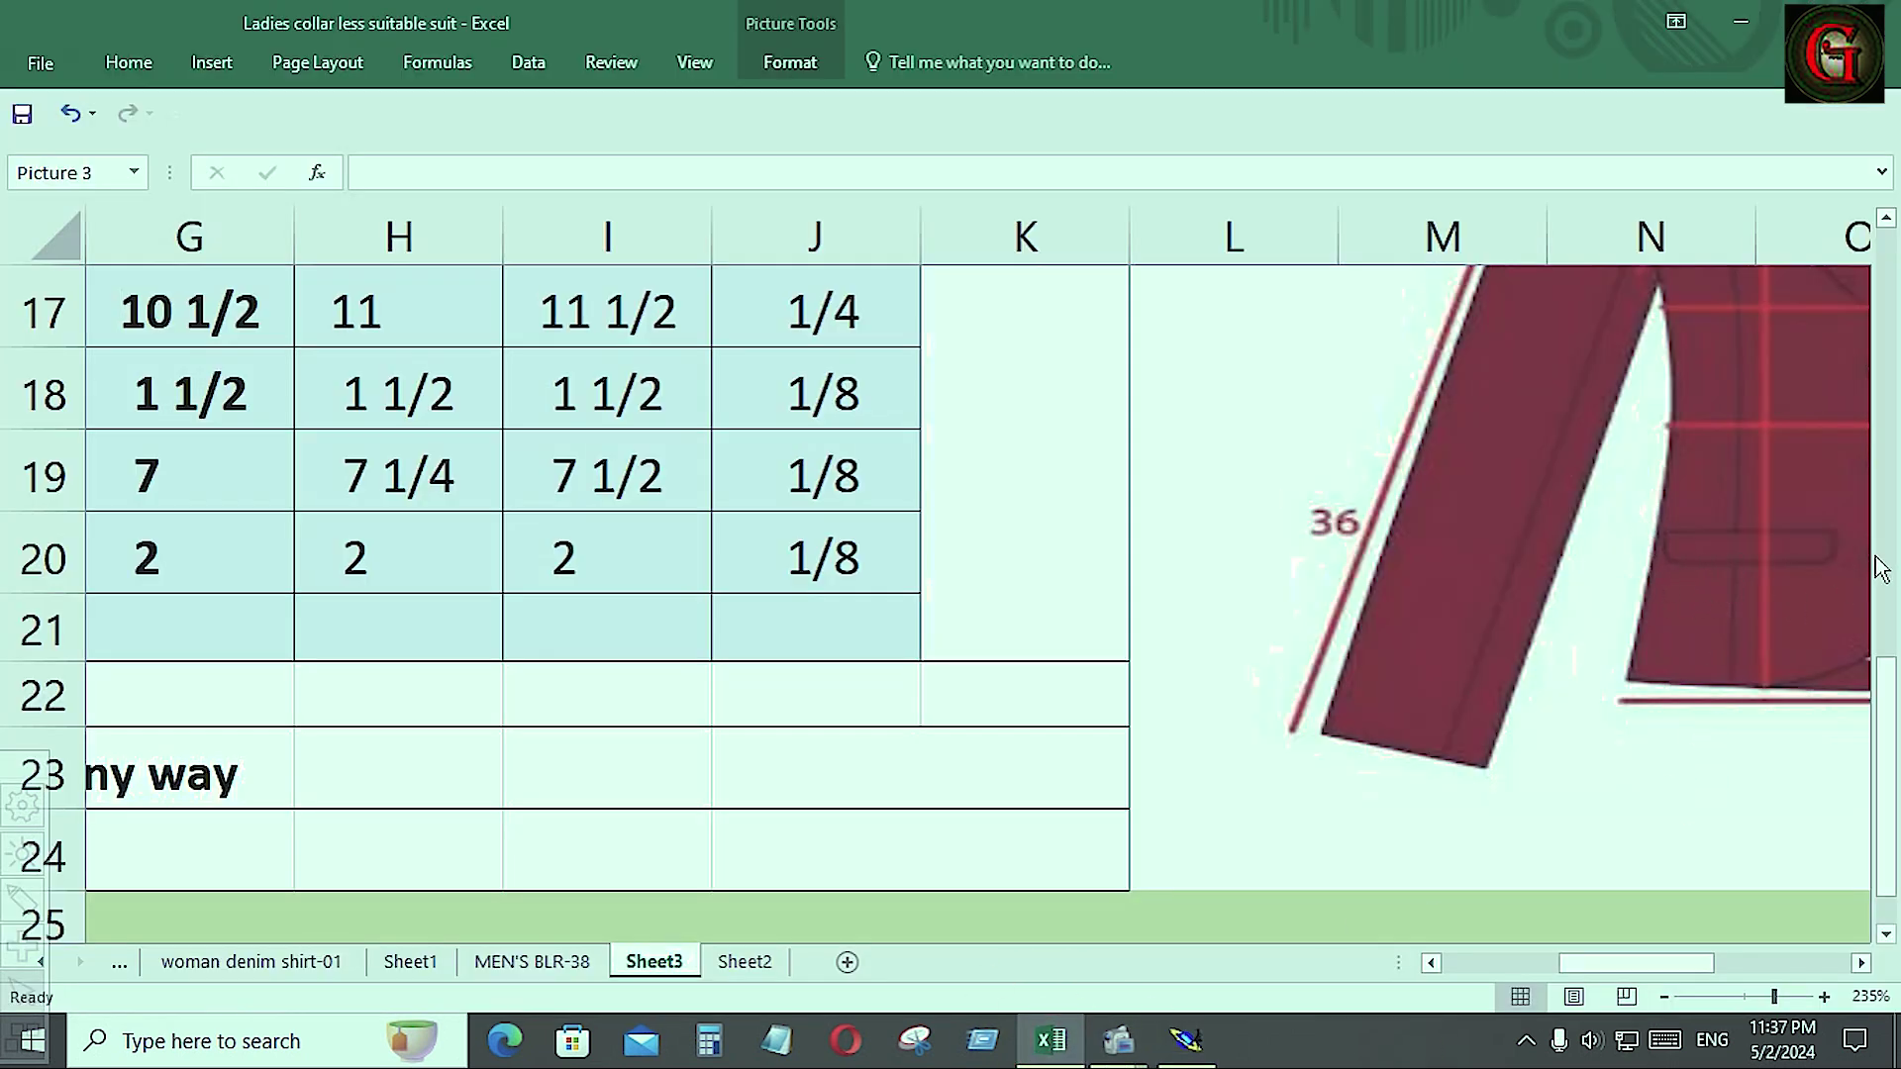
click(1185, 1040)
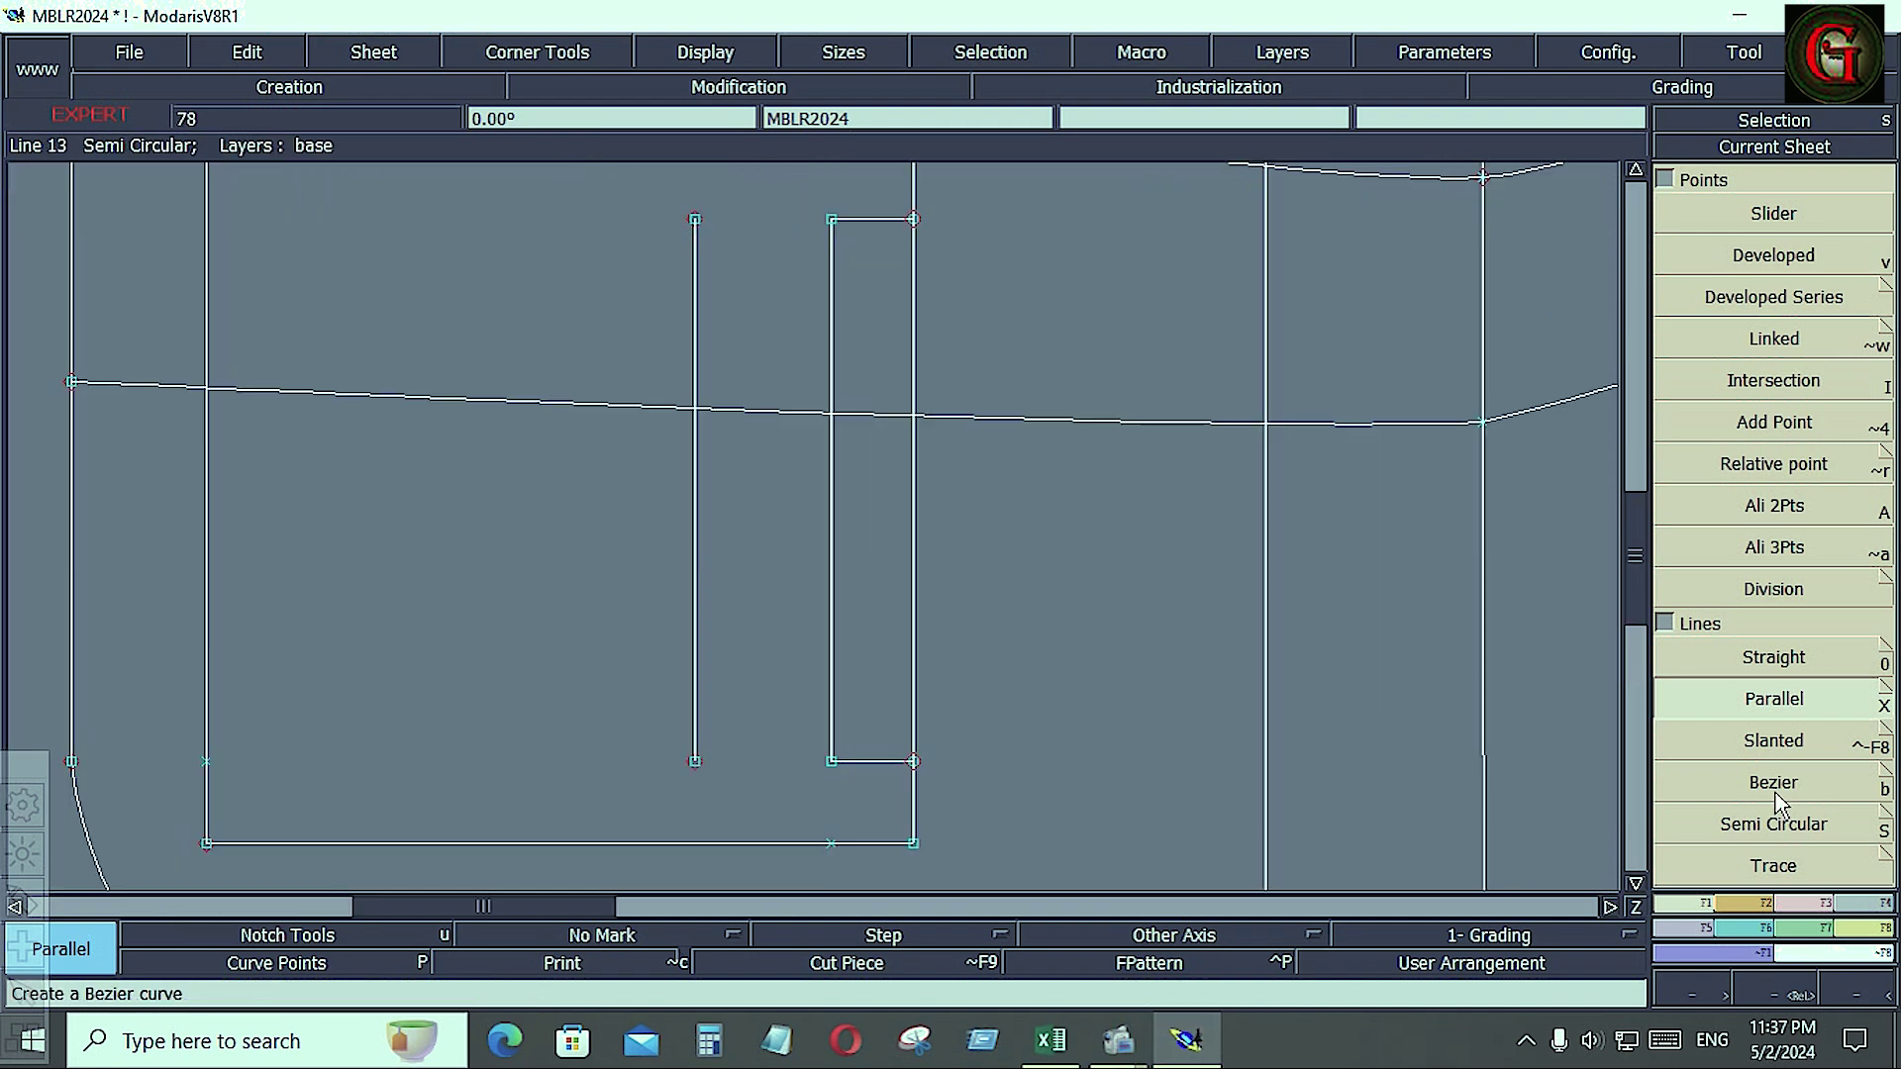
click(1773, 787)
click(832, 219)
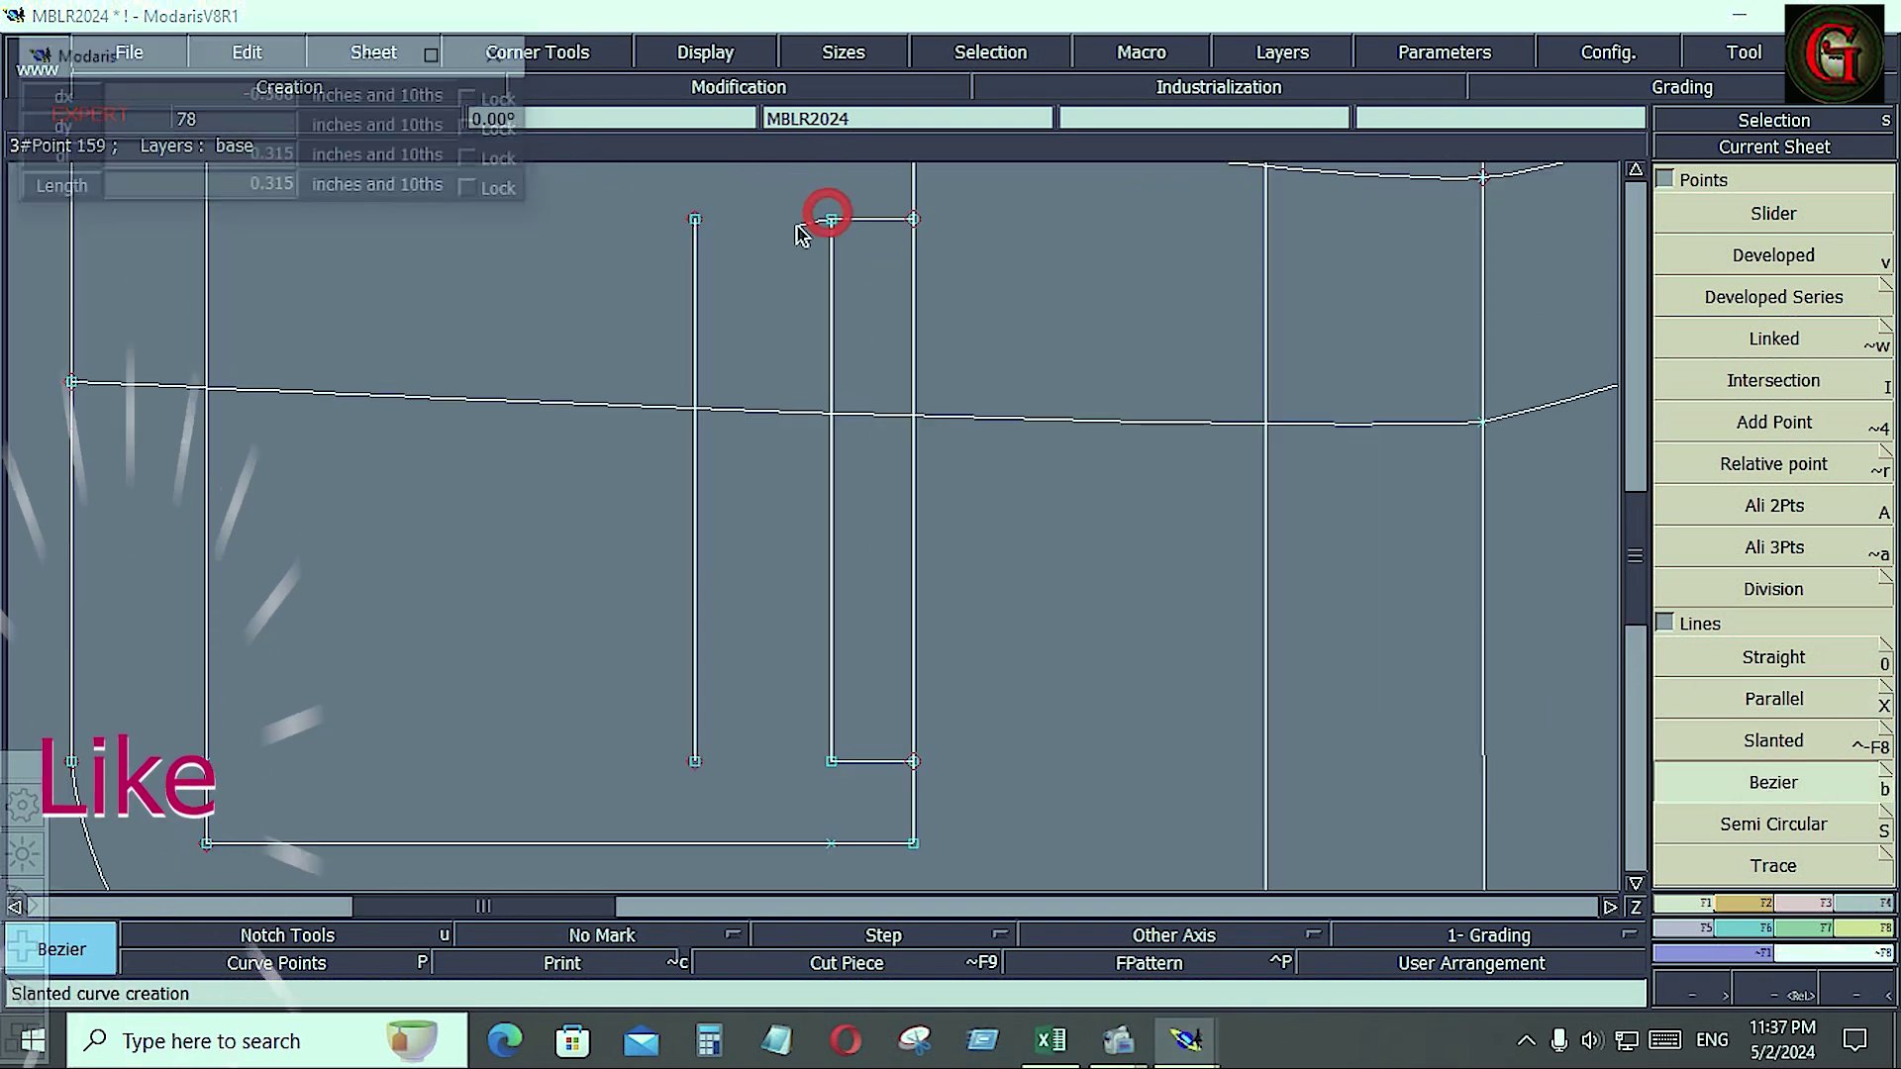
click(695, 218)
- Round both hem-side corners of the pocket flap with tangent arcs of 0.5 inch radius
key(F2)
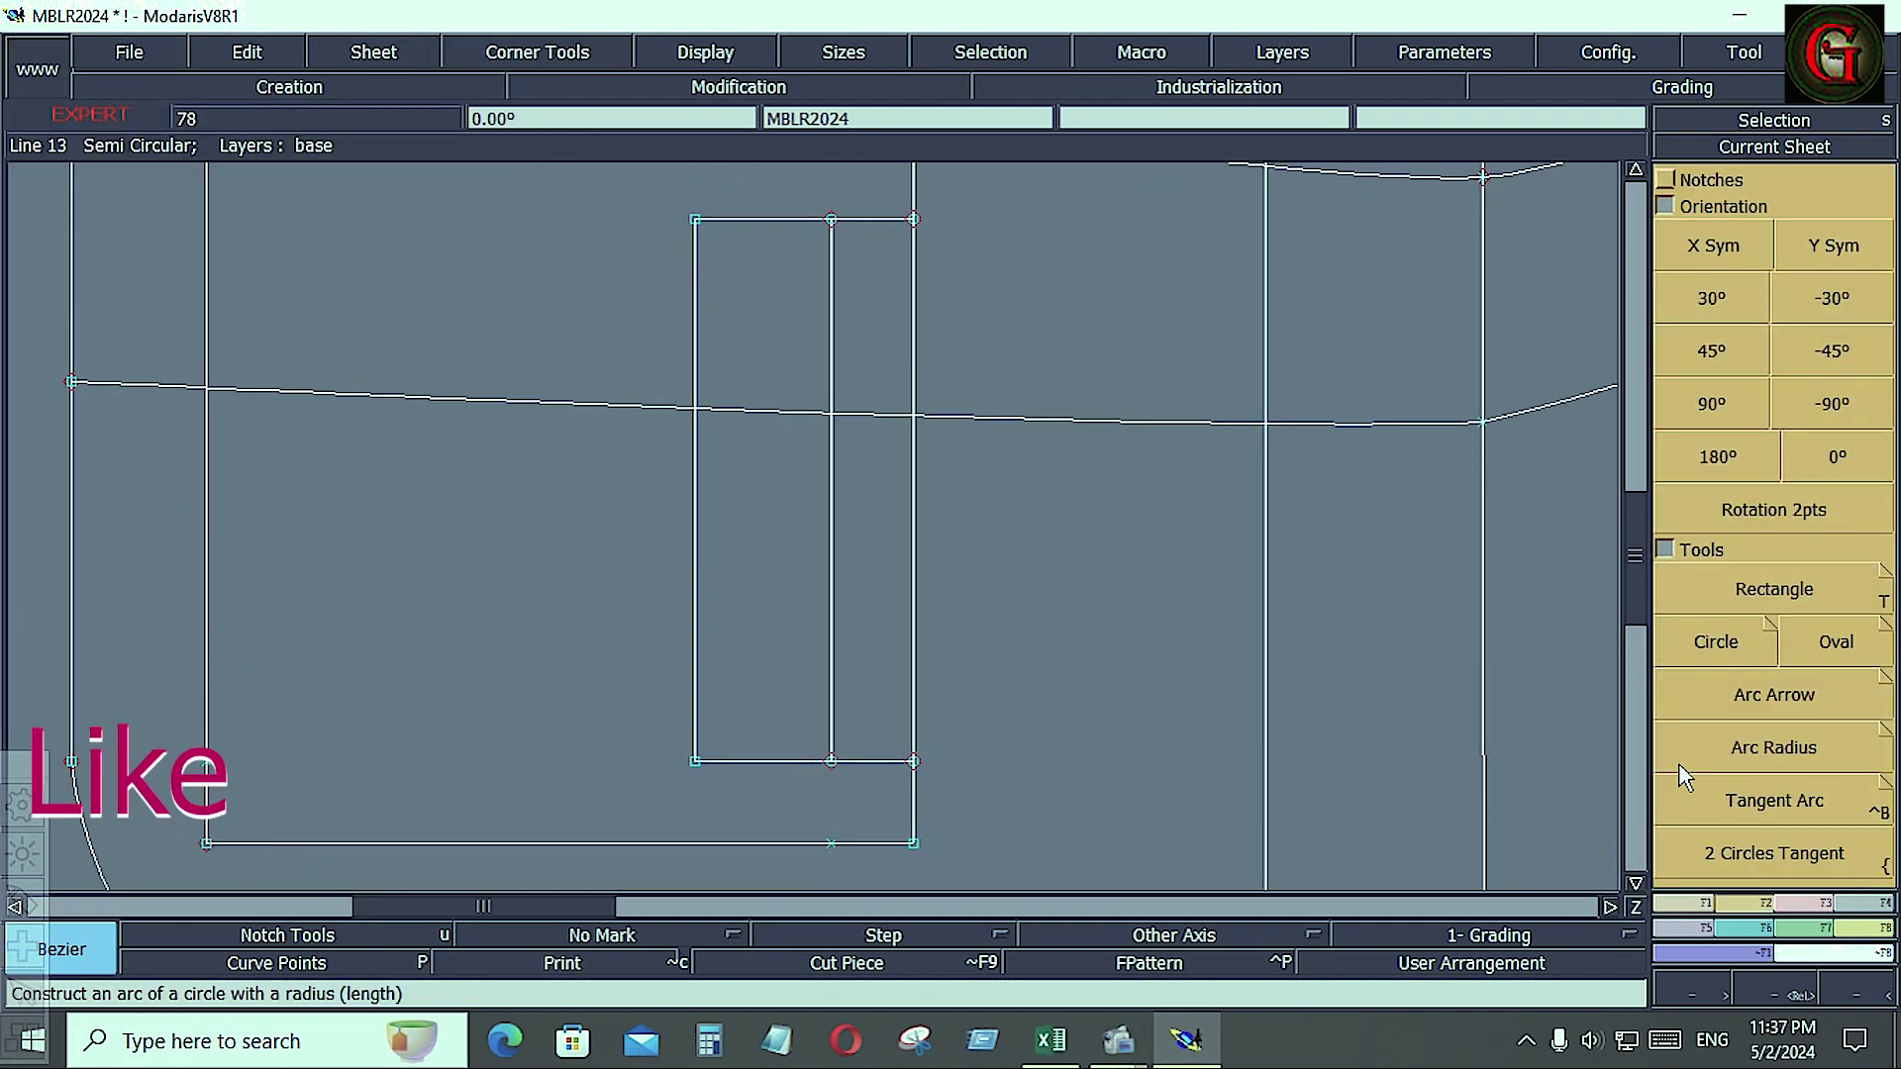
click(1665, 180)
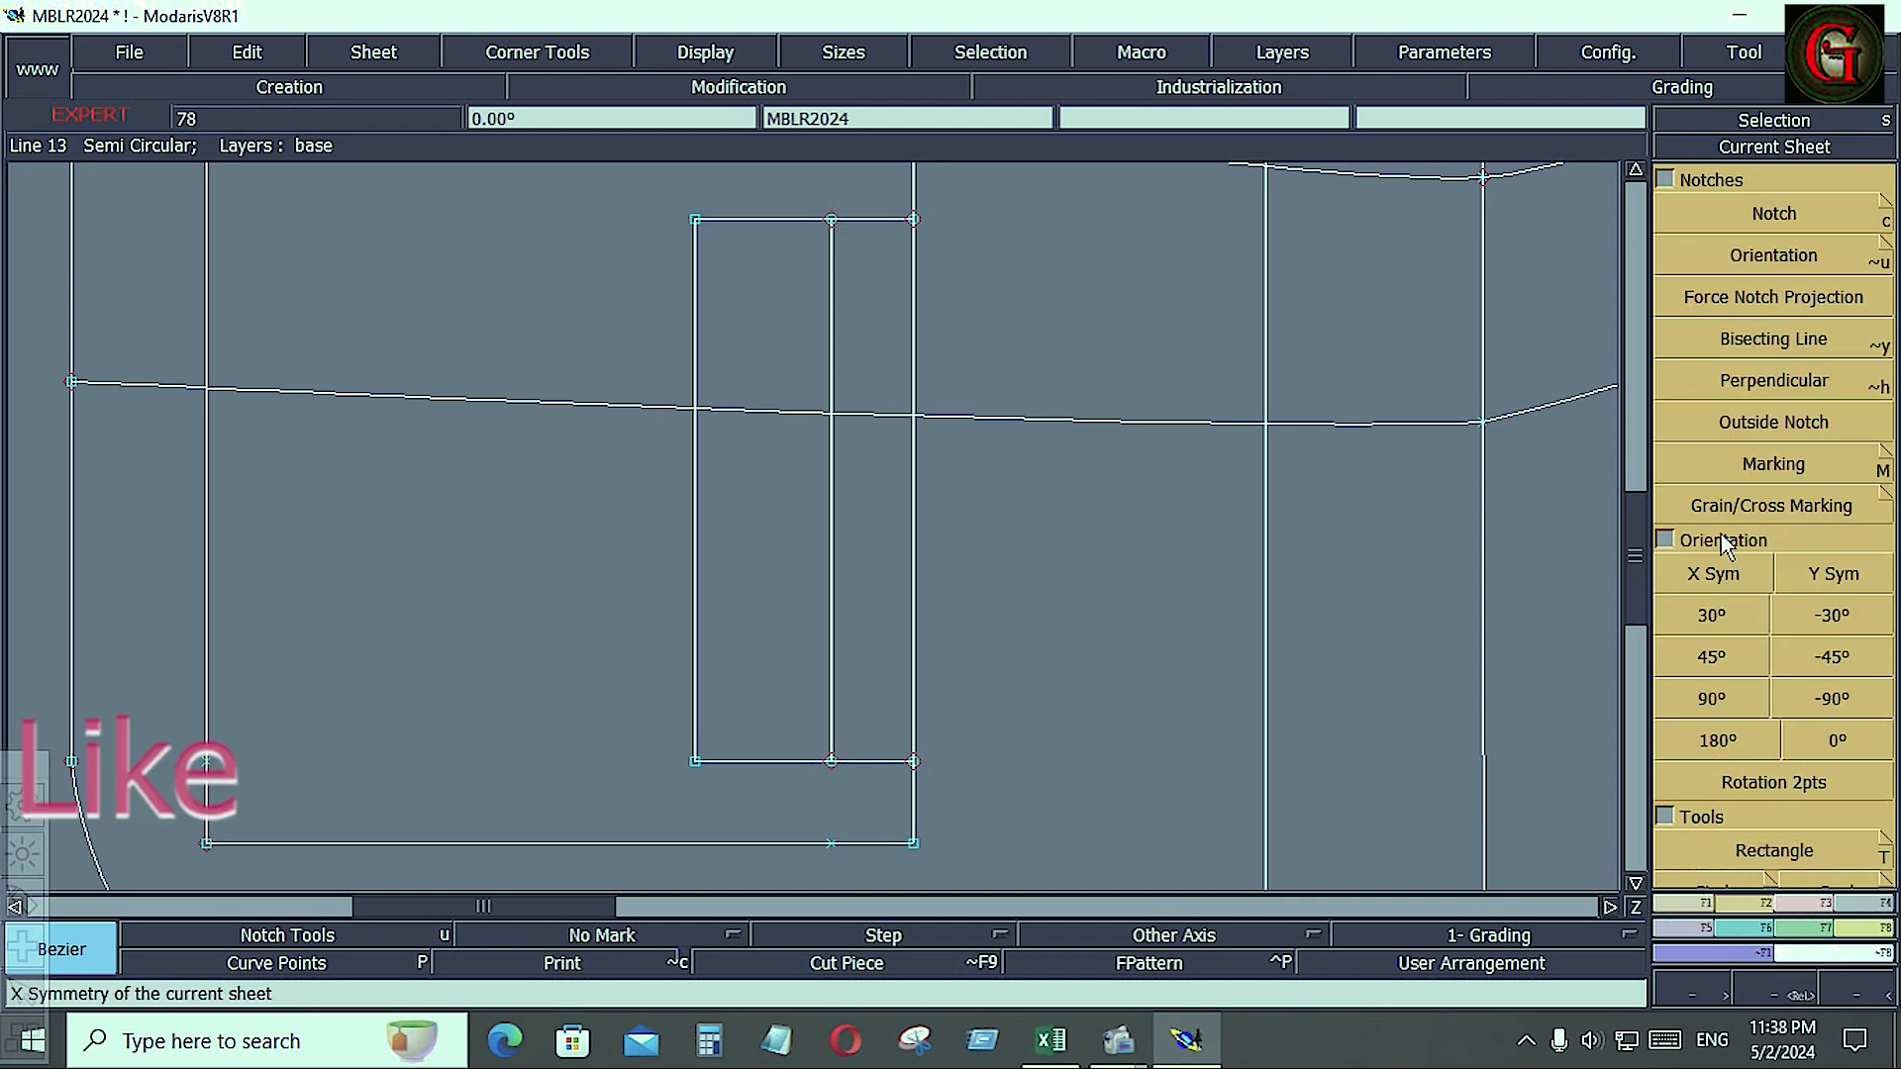
click(1667, 182)
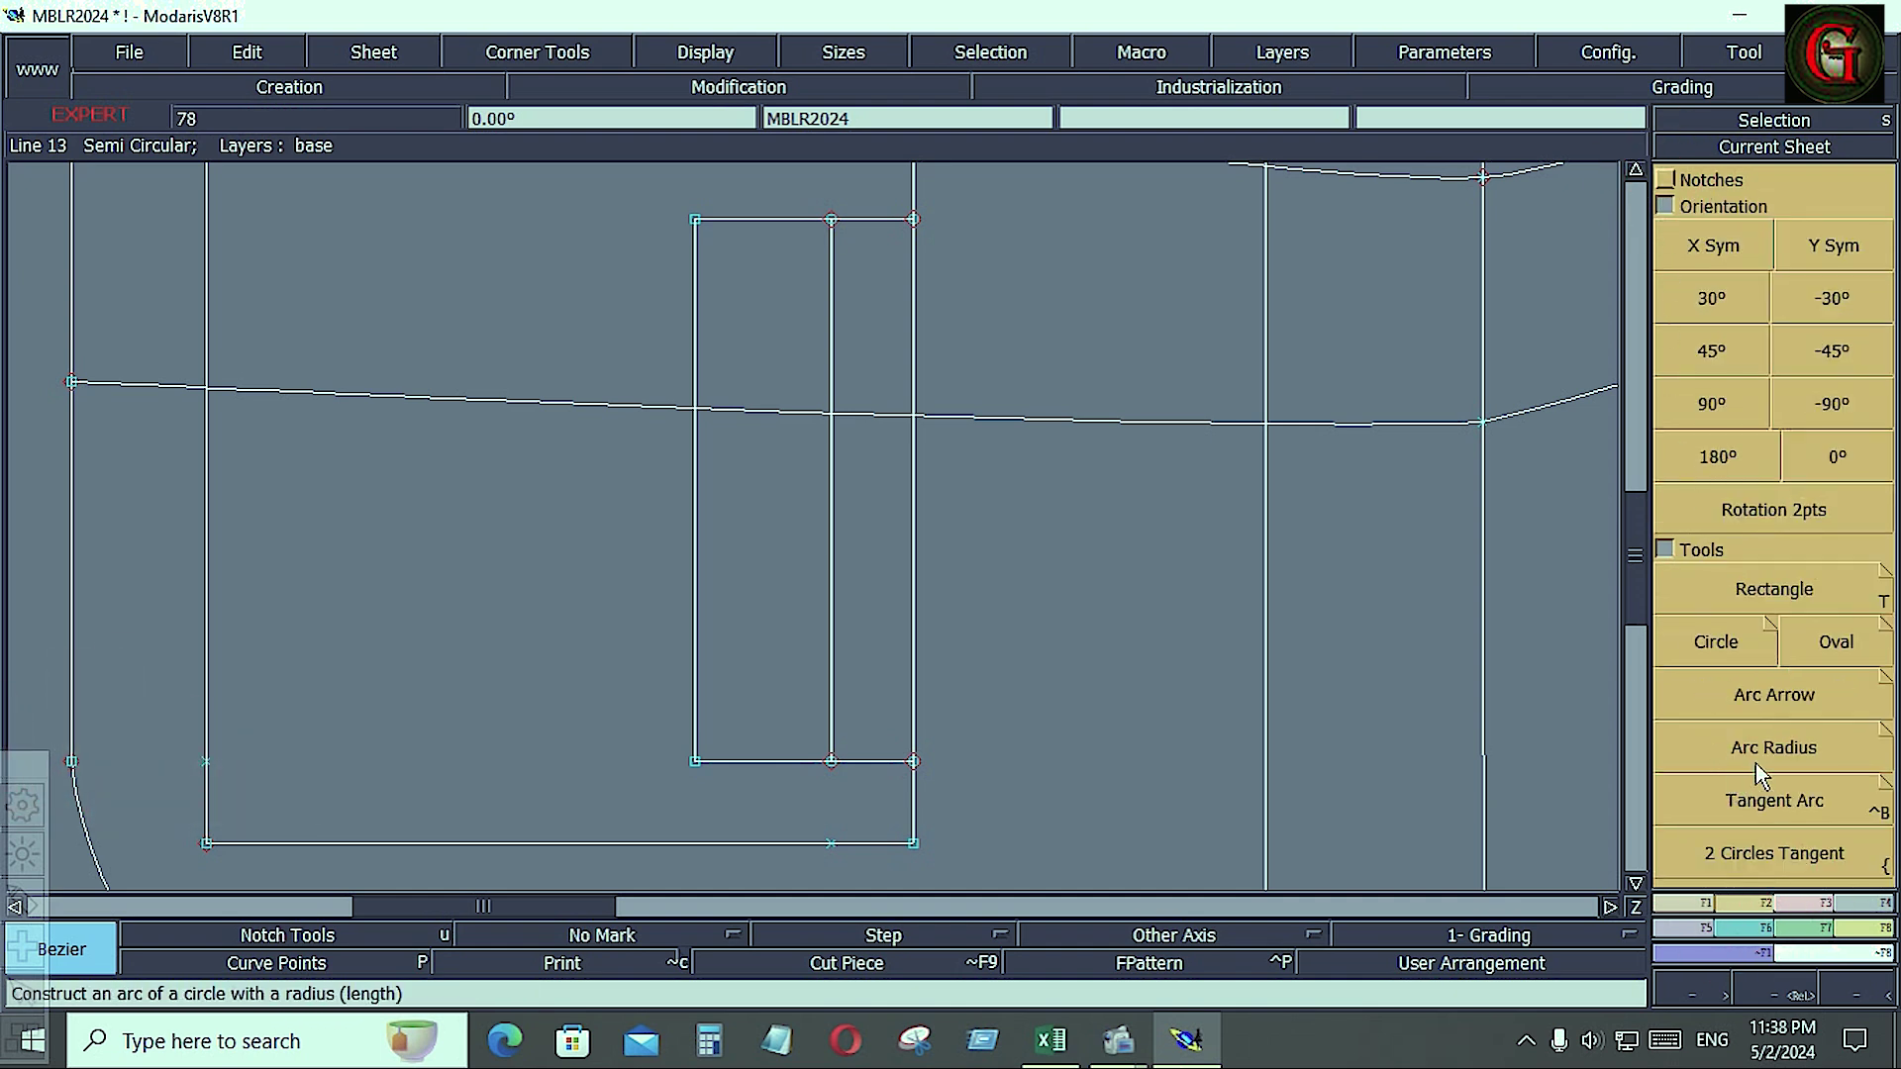
click(1767, 816)
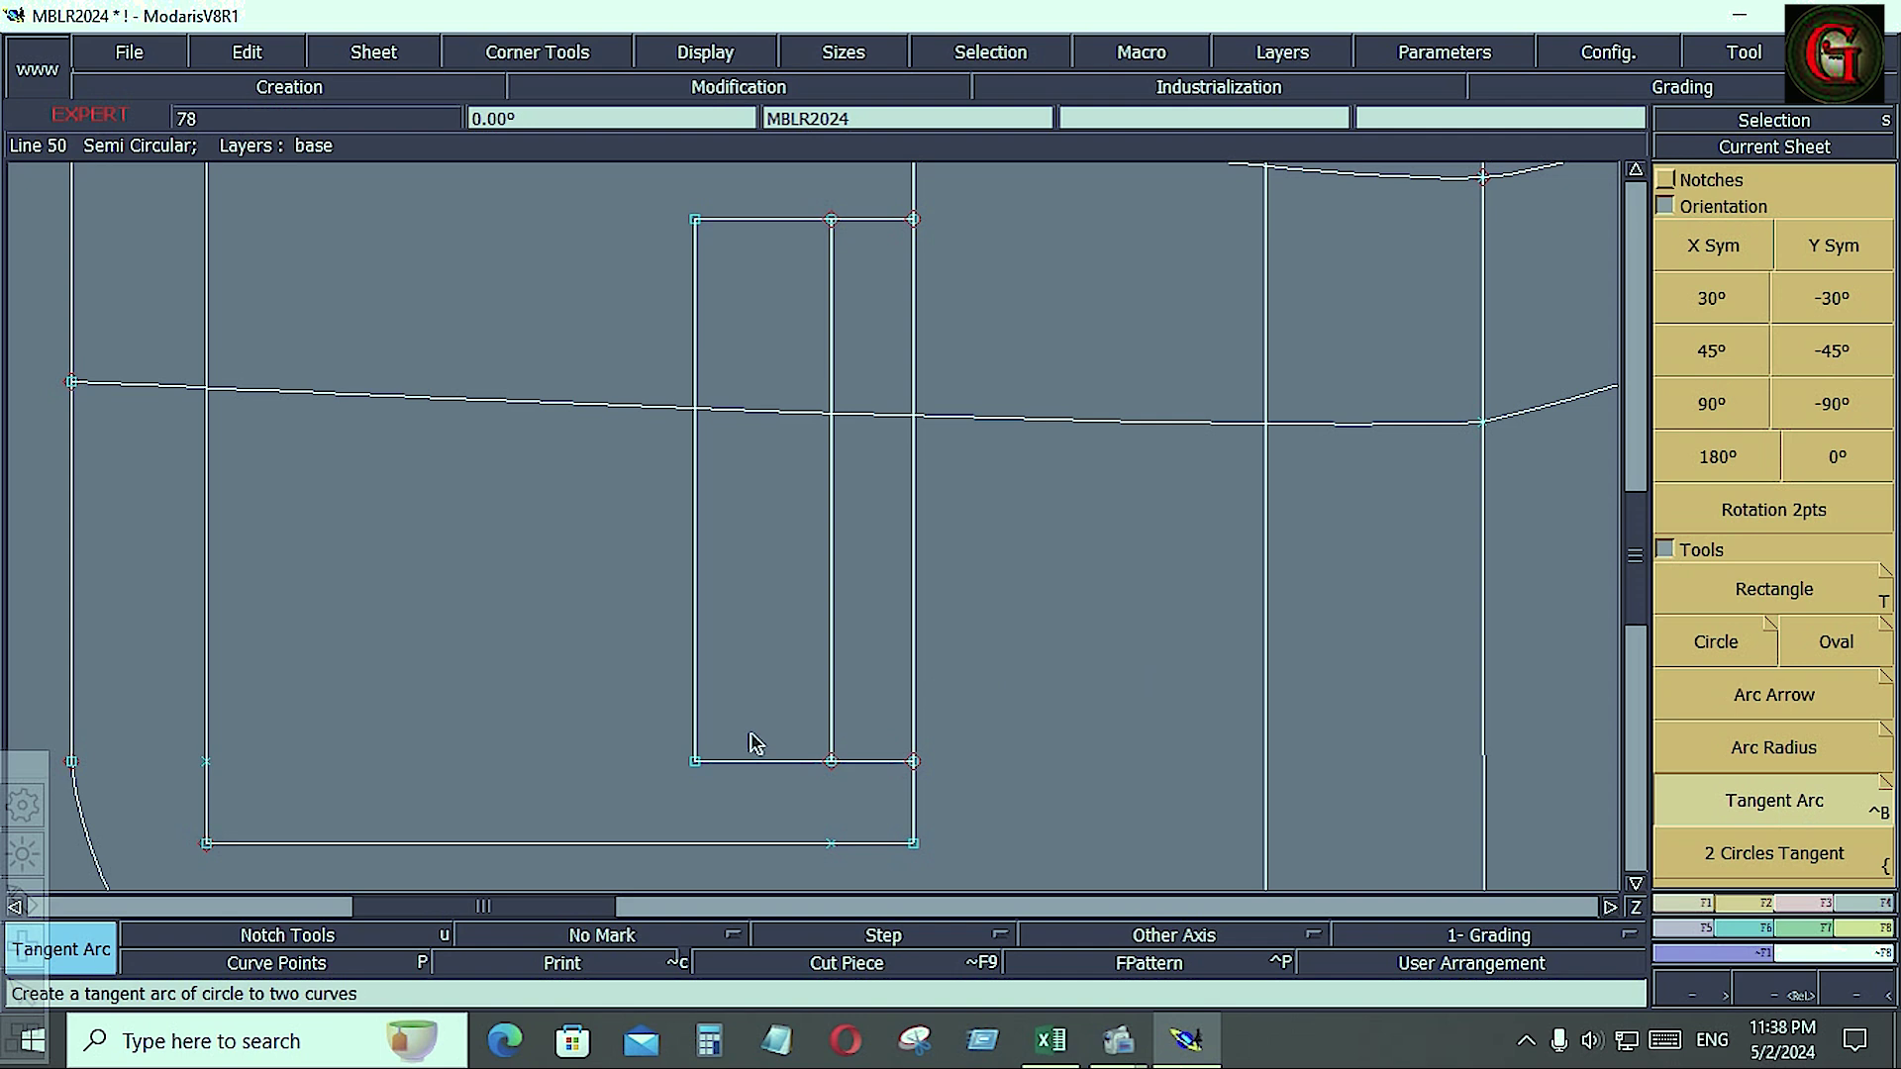
click(697, 762)
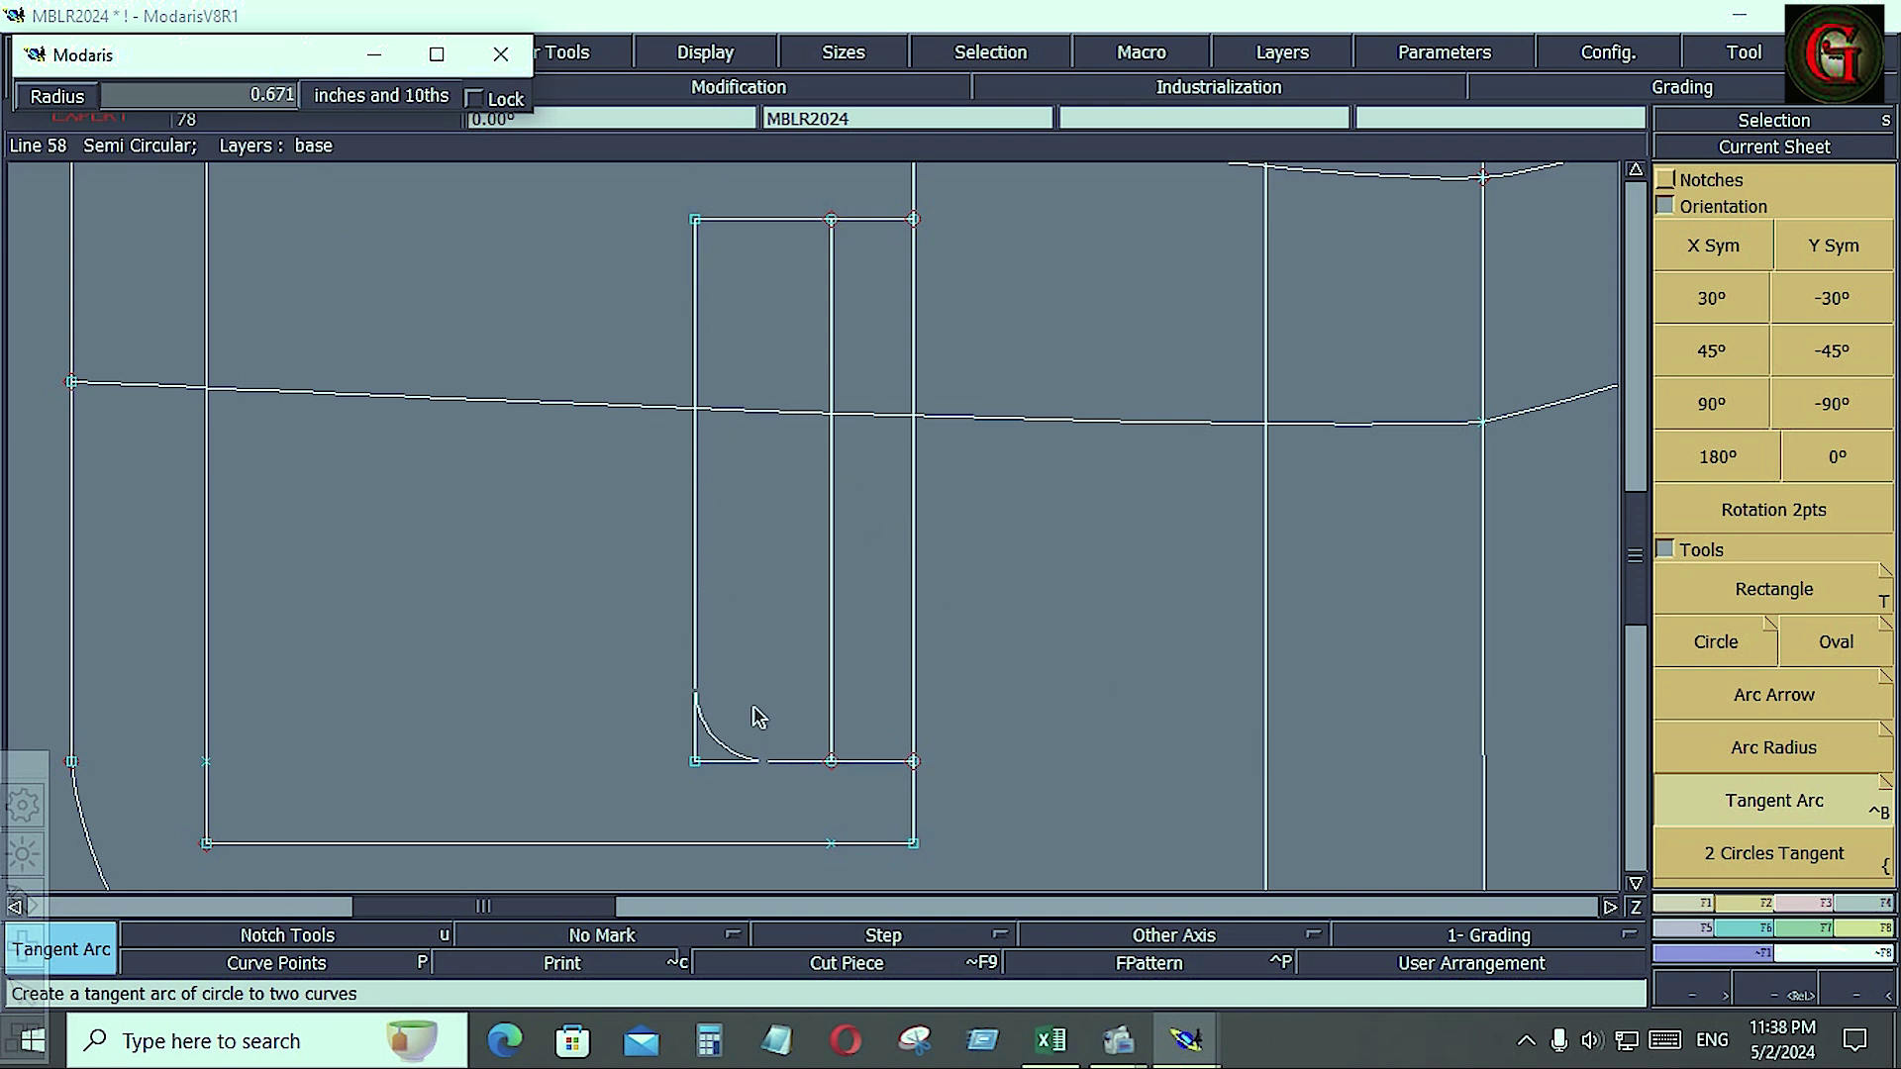
key(Down)
text(.5)
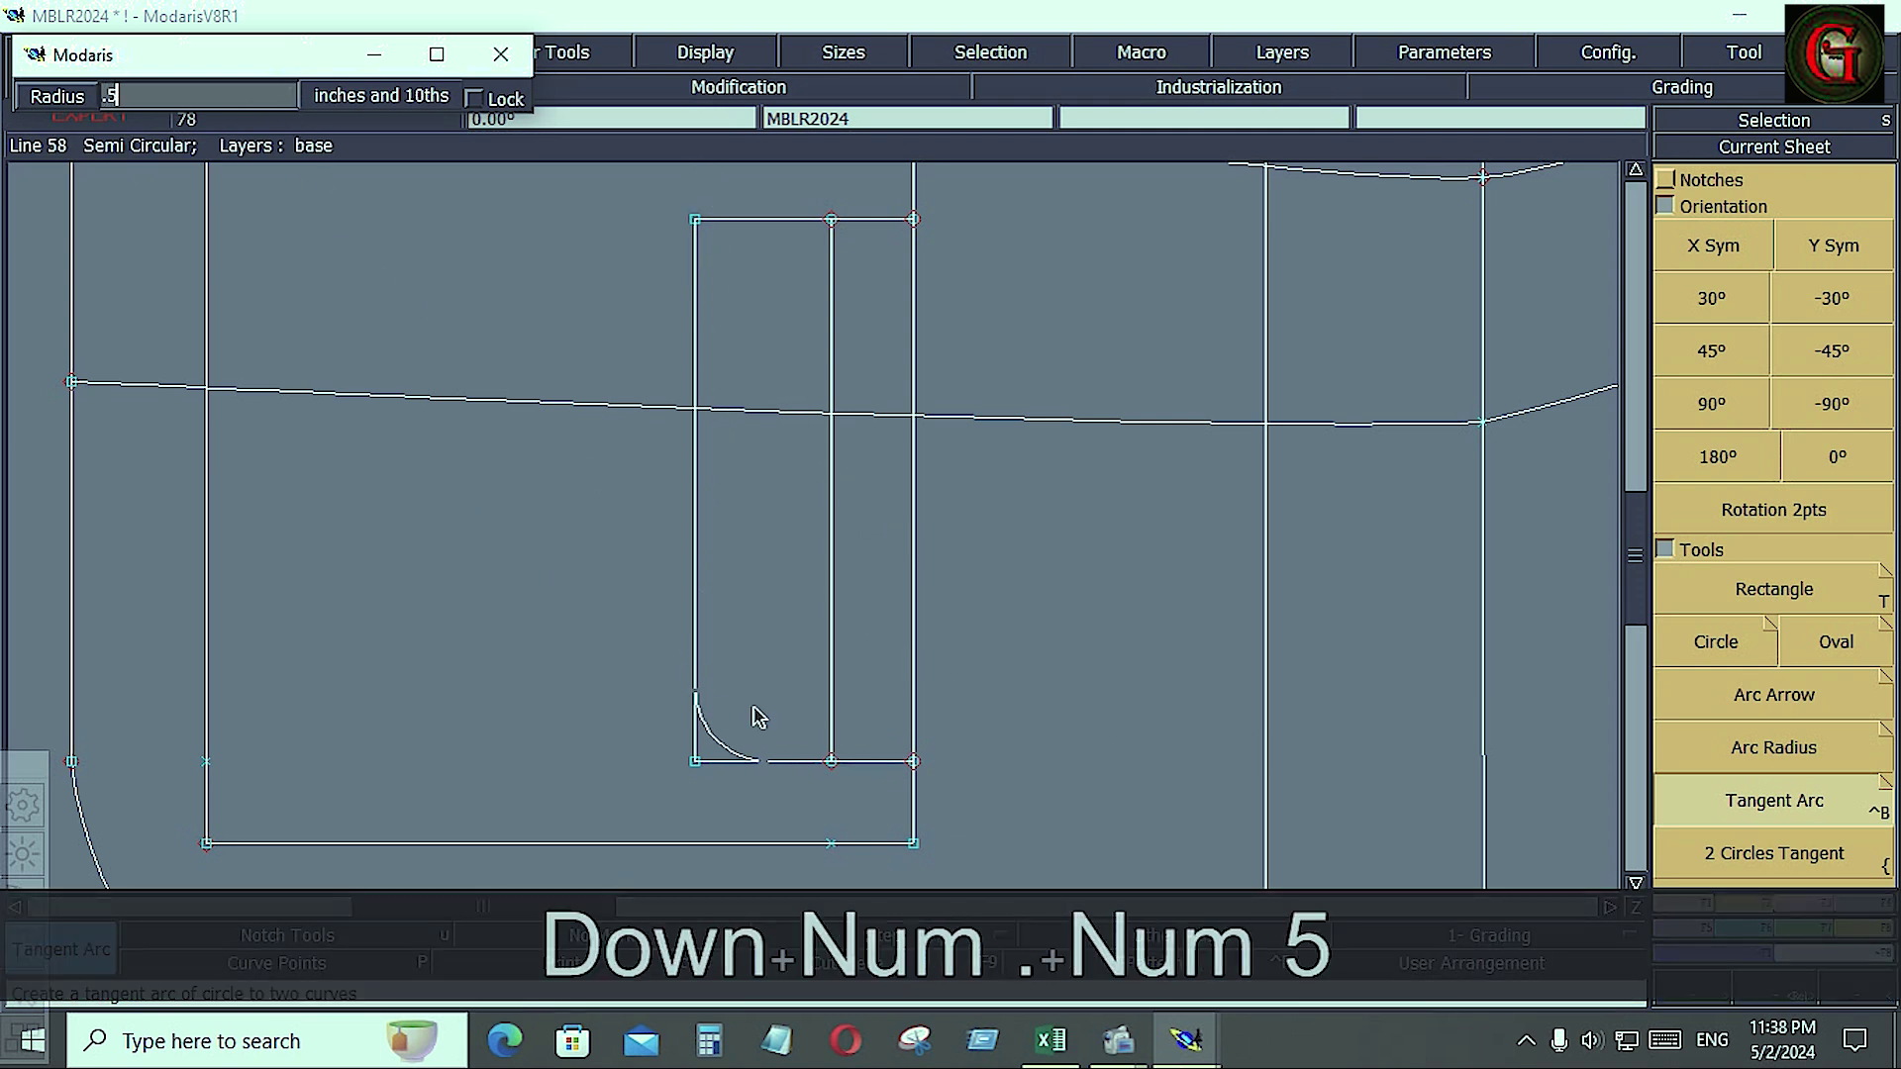
key(Return)
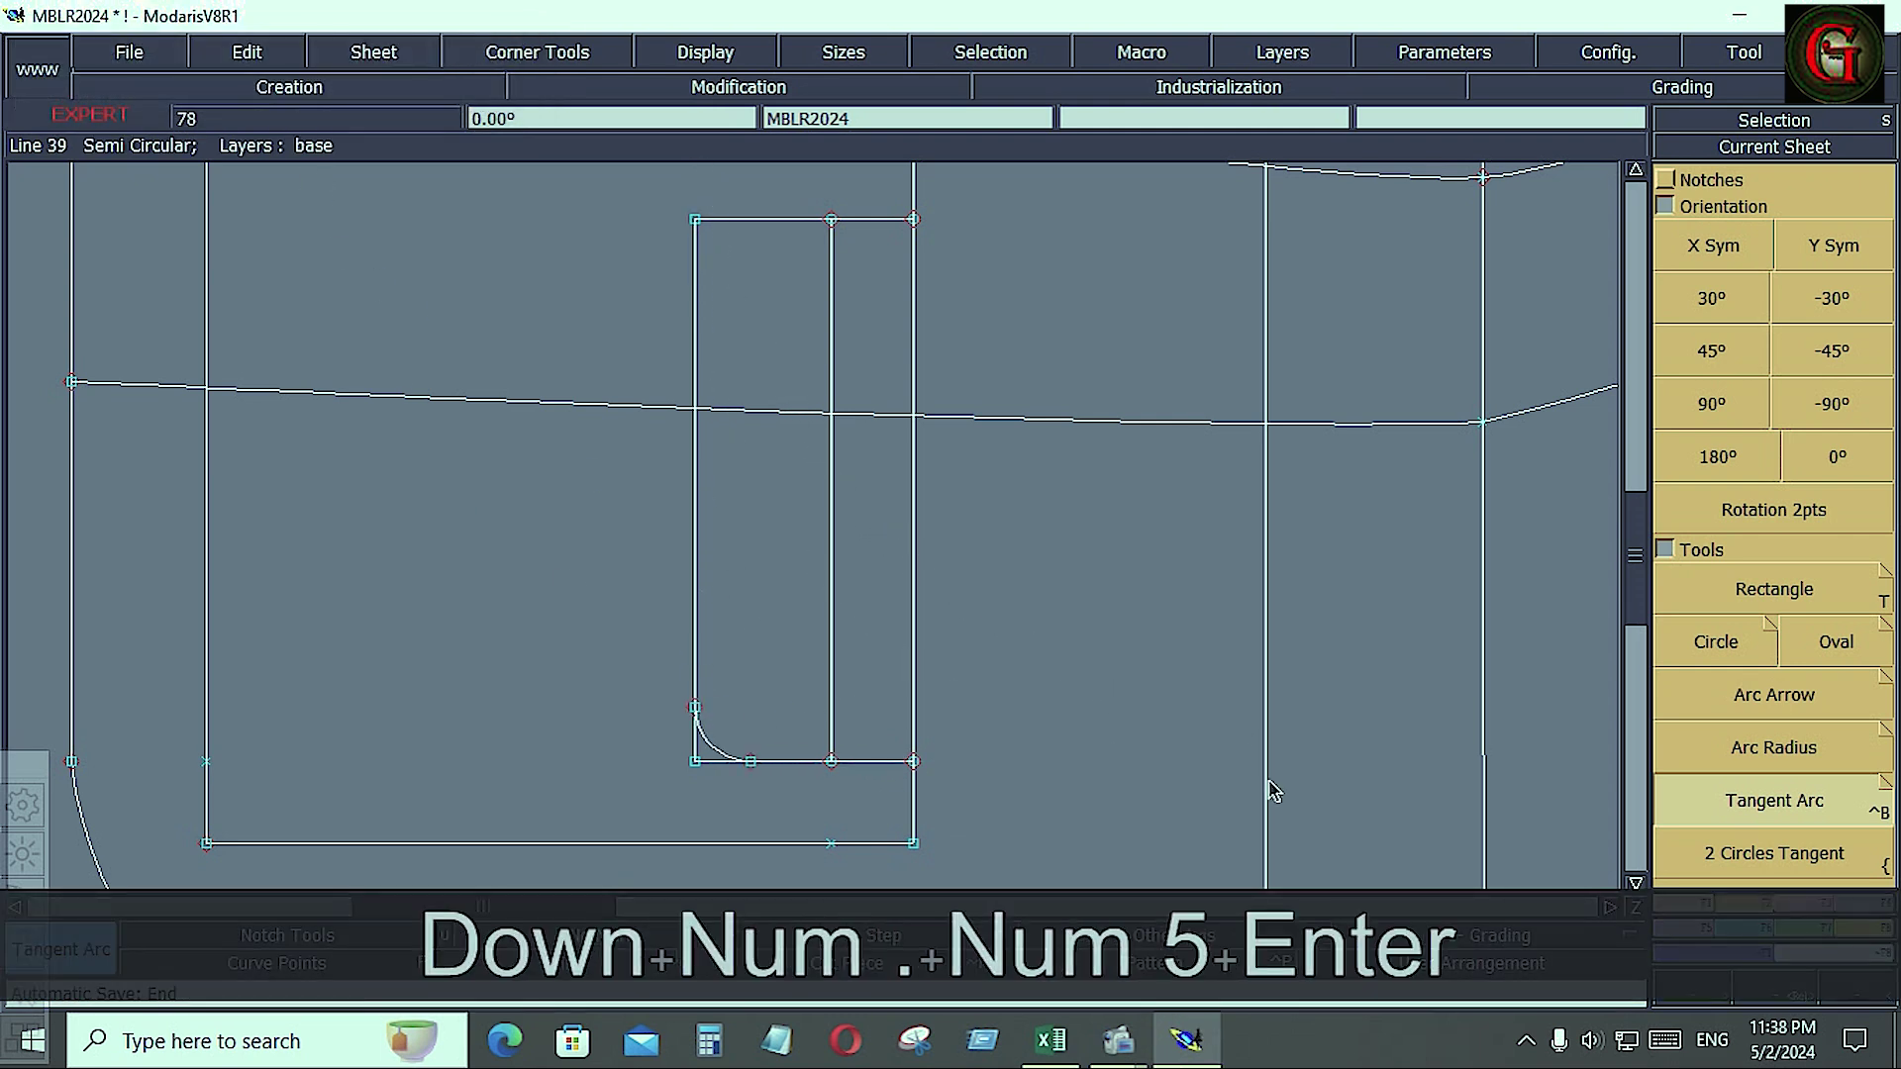
click(696, 222)
key(Down)
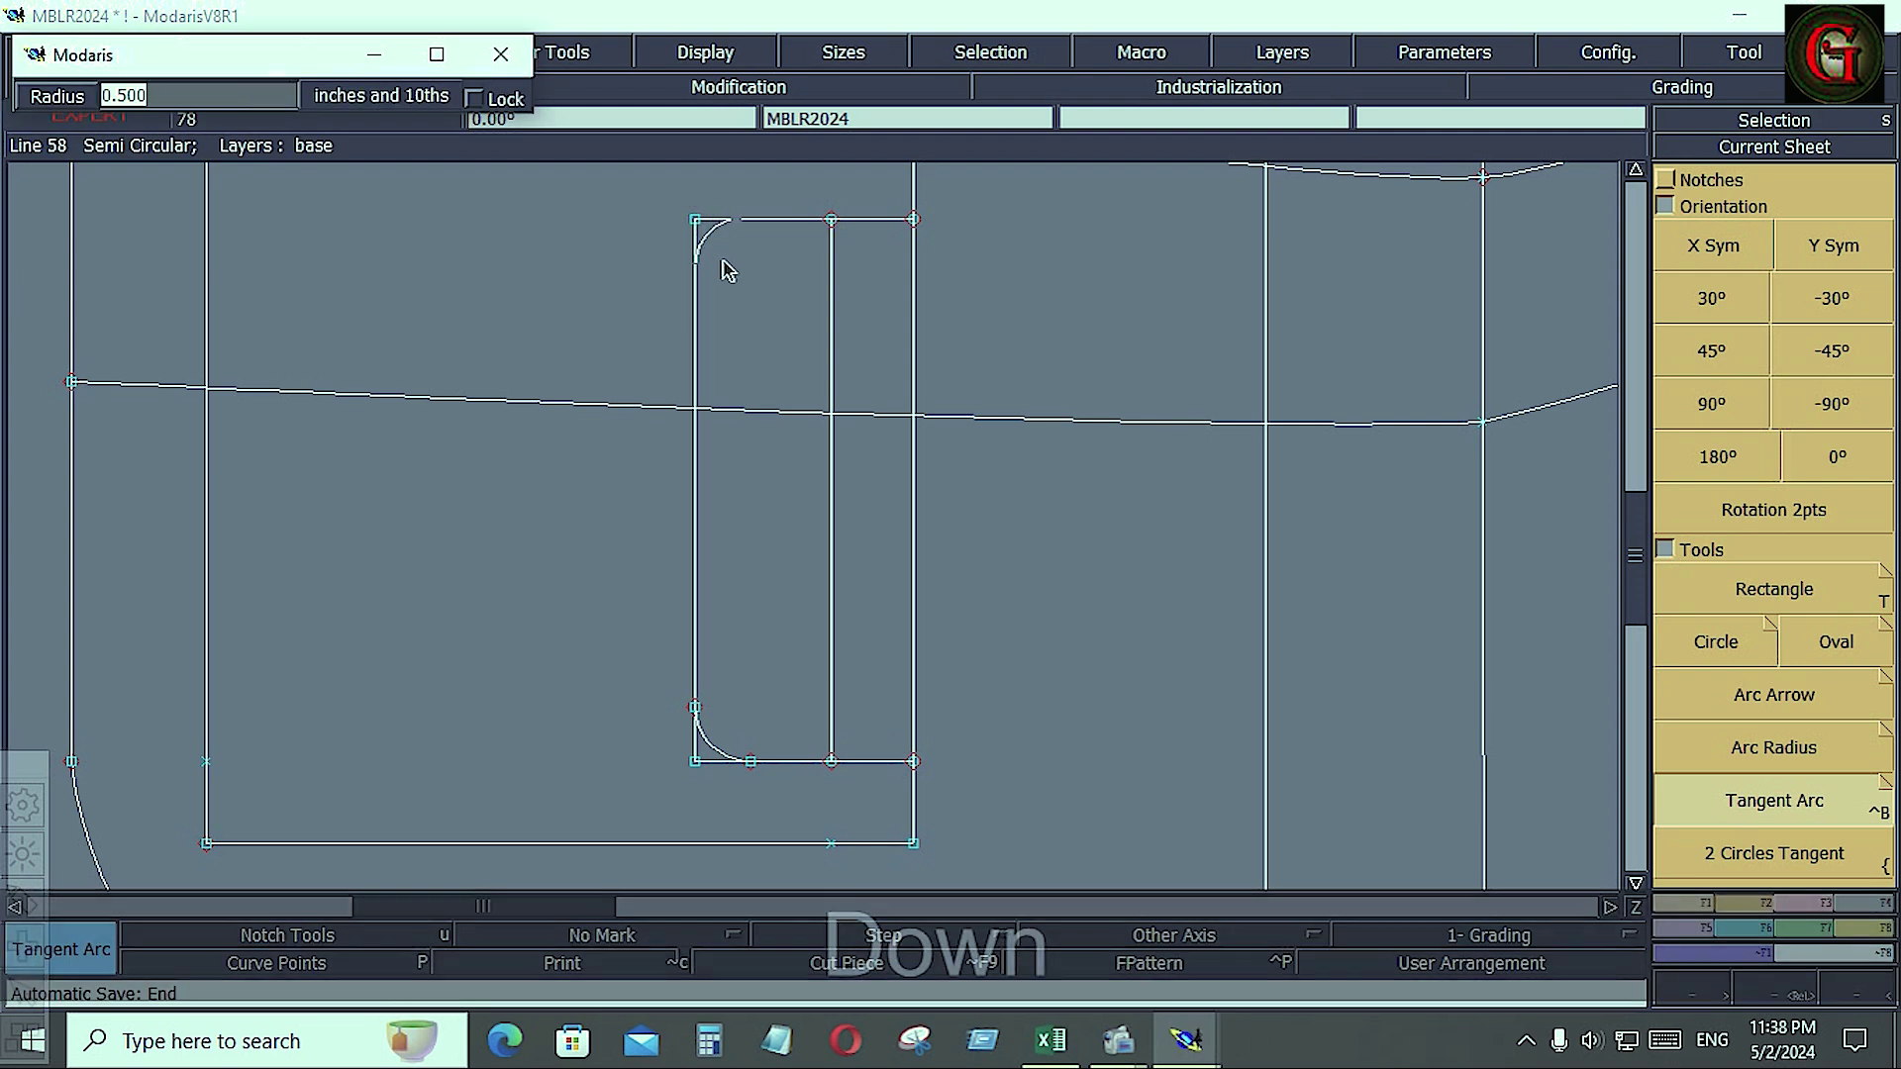
key(Return)
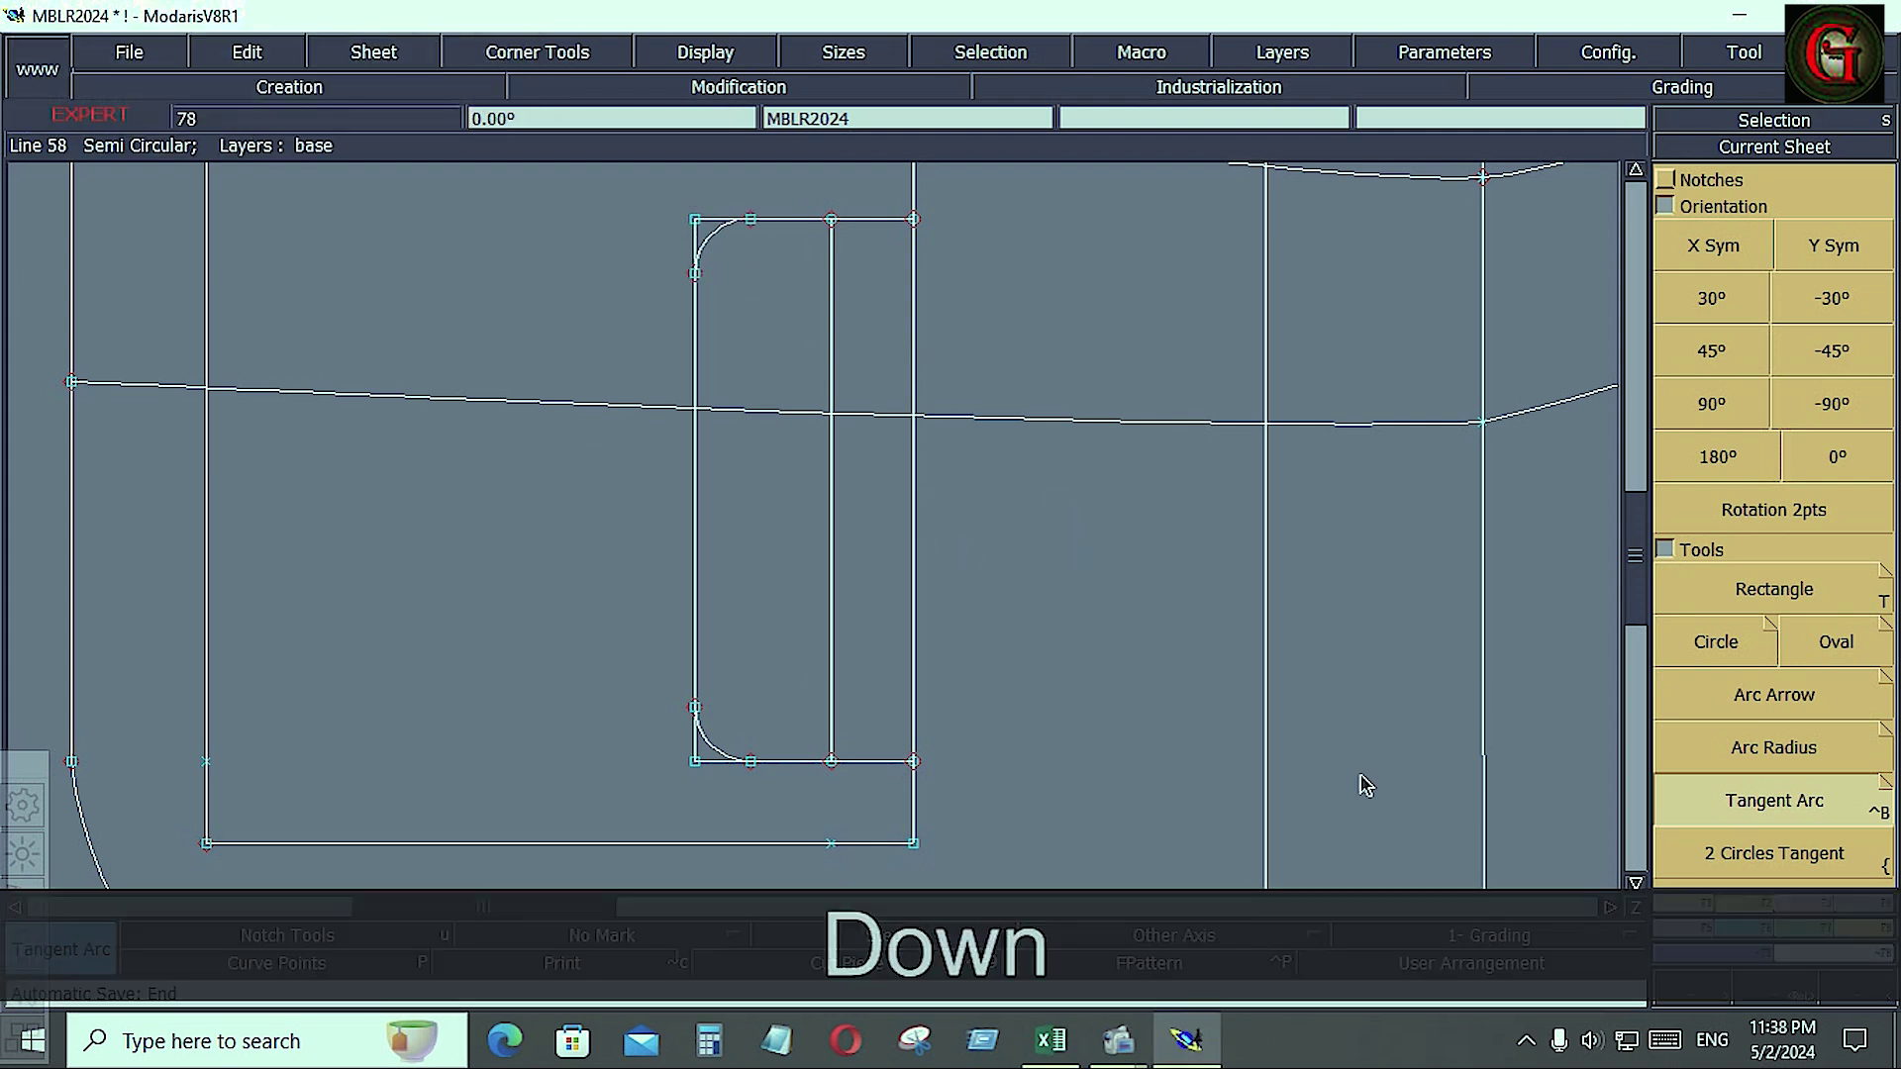
- Adjust the flap's end lines and hem-side line onto the two corner arcs to remove the square corners
click(1794, 905)
click(1749, 381)
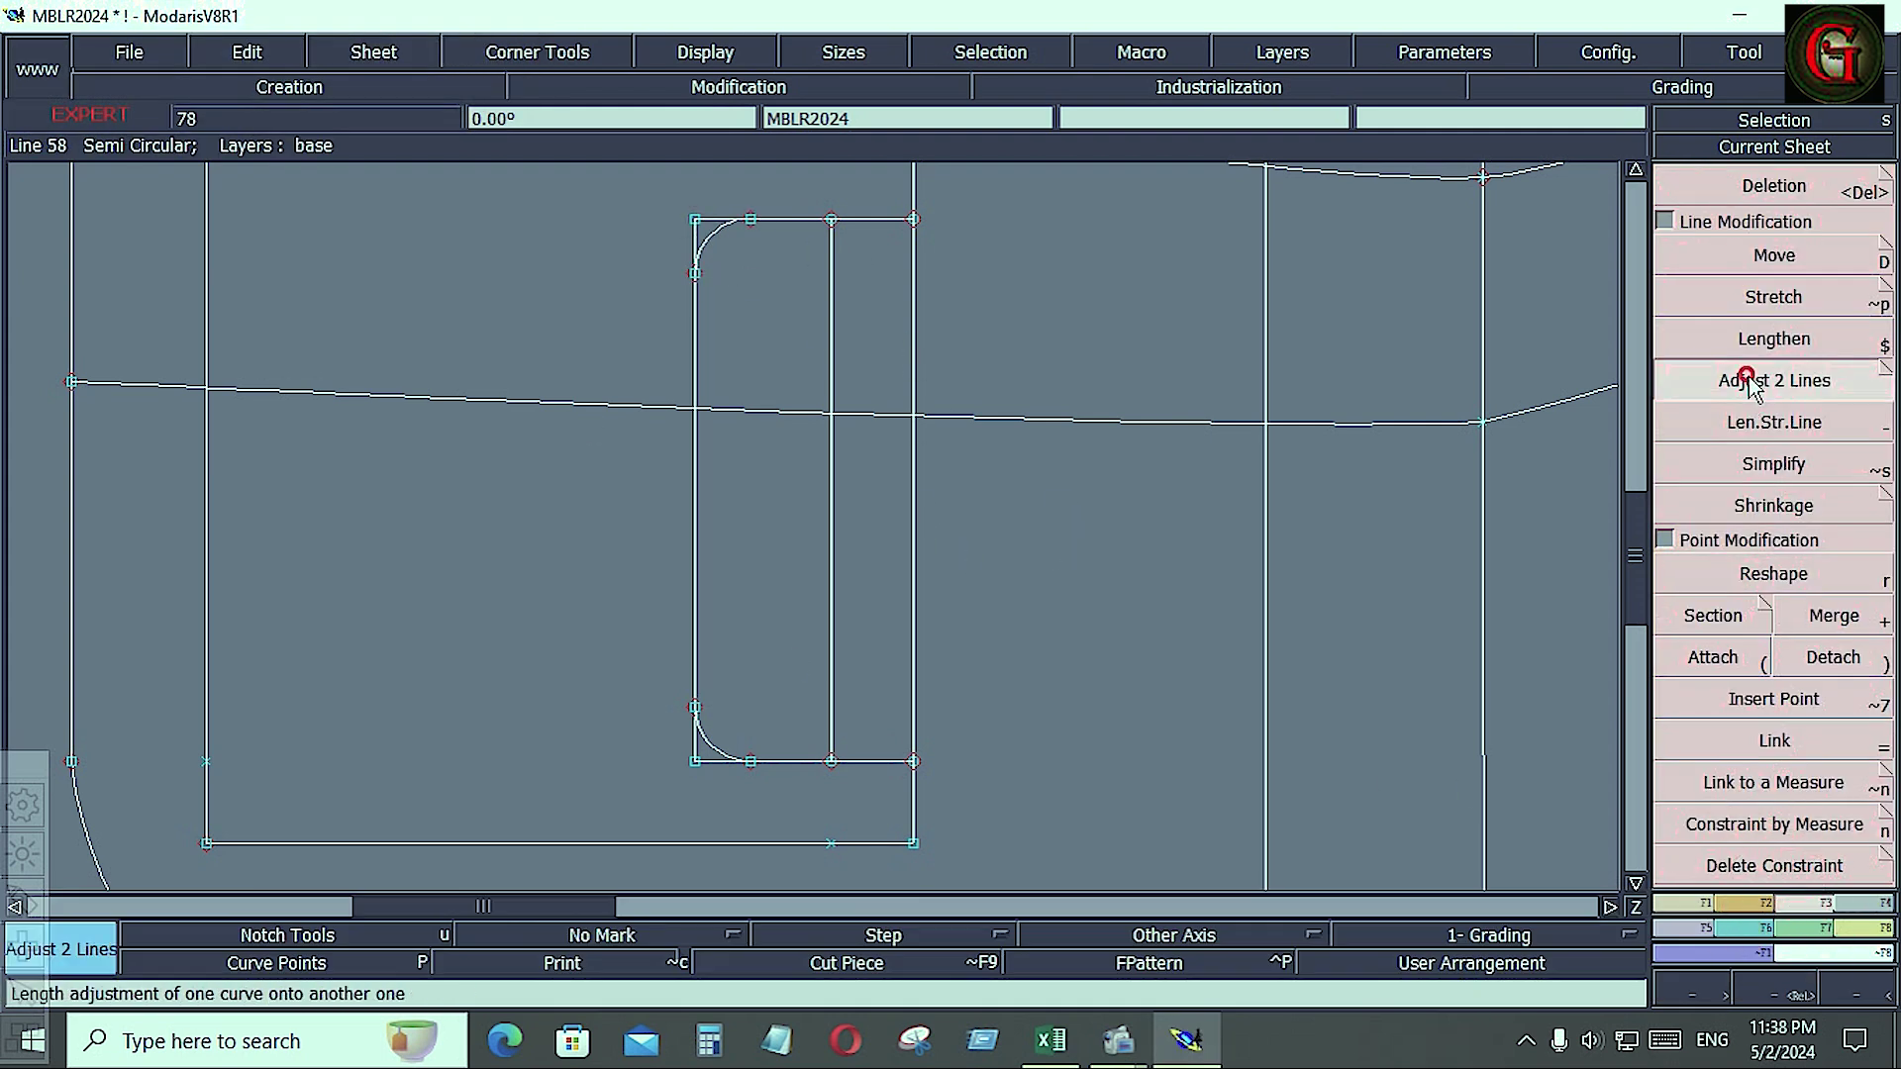
click(808, 218)
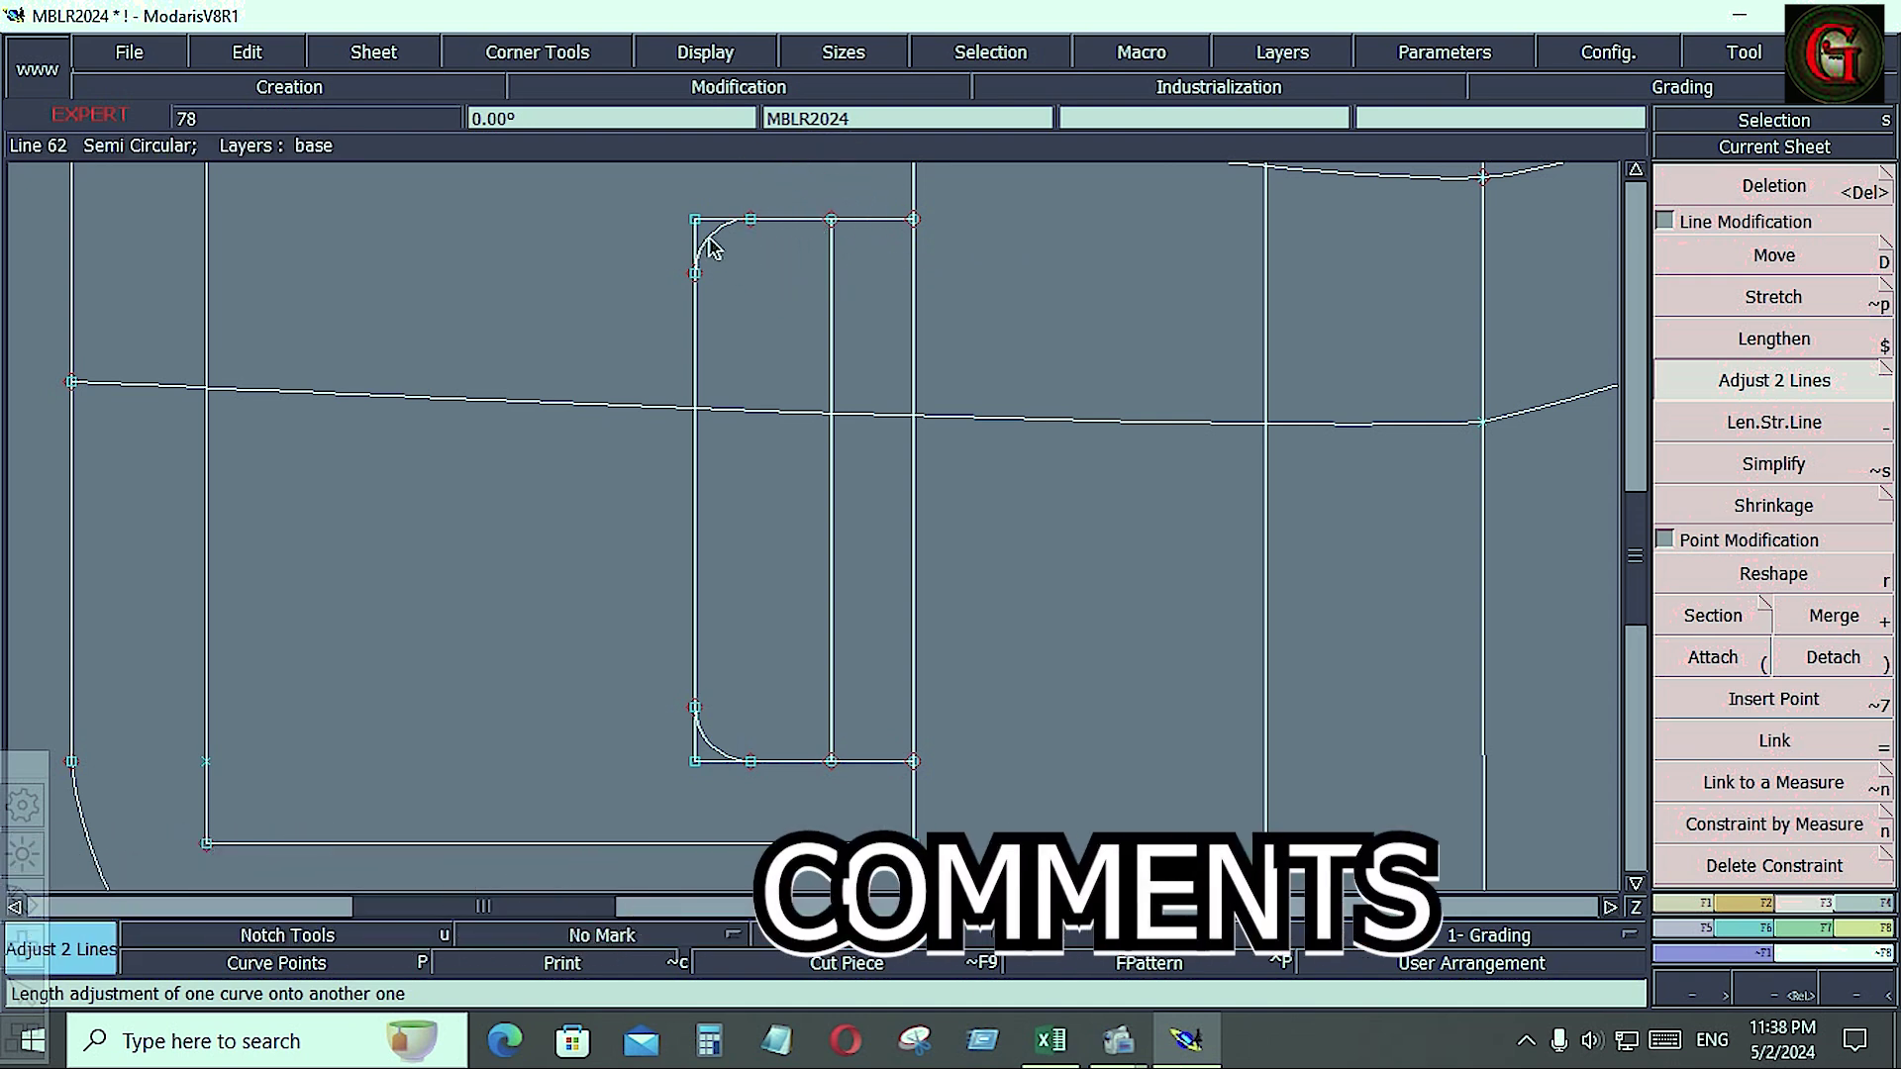
click(702, 741)
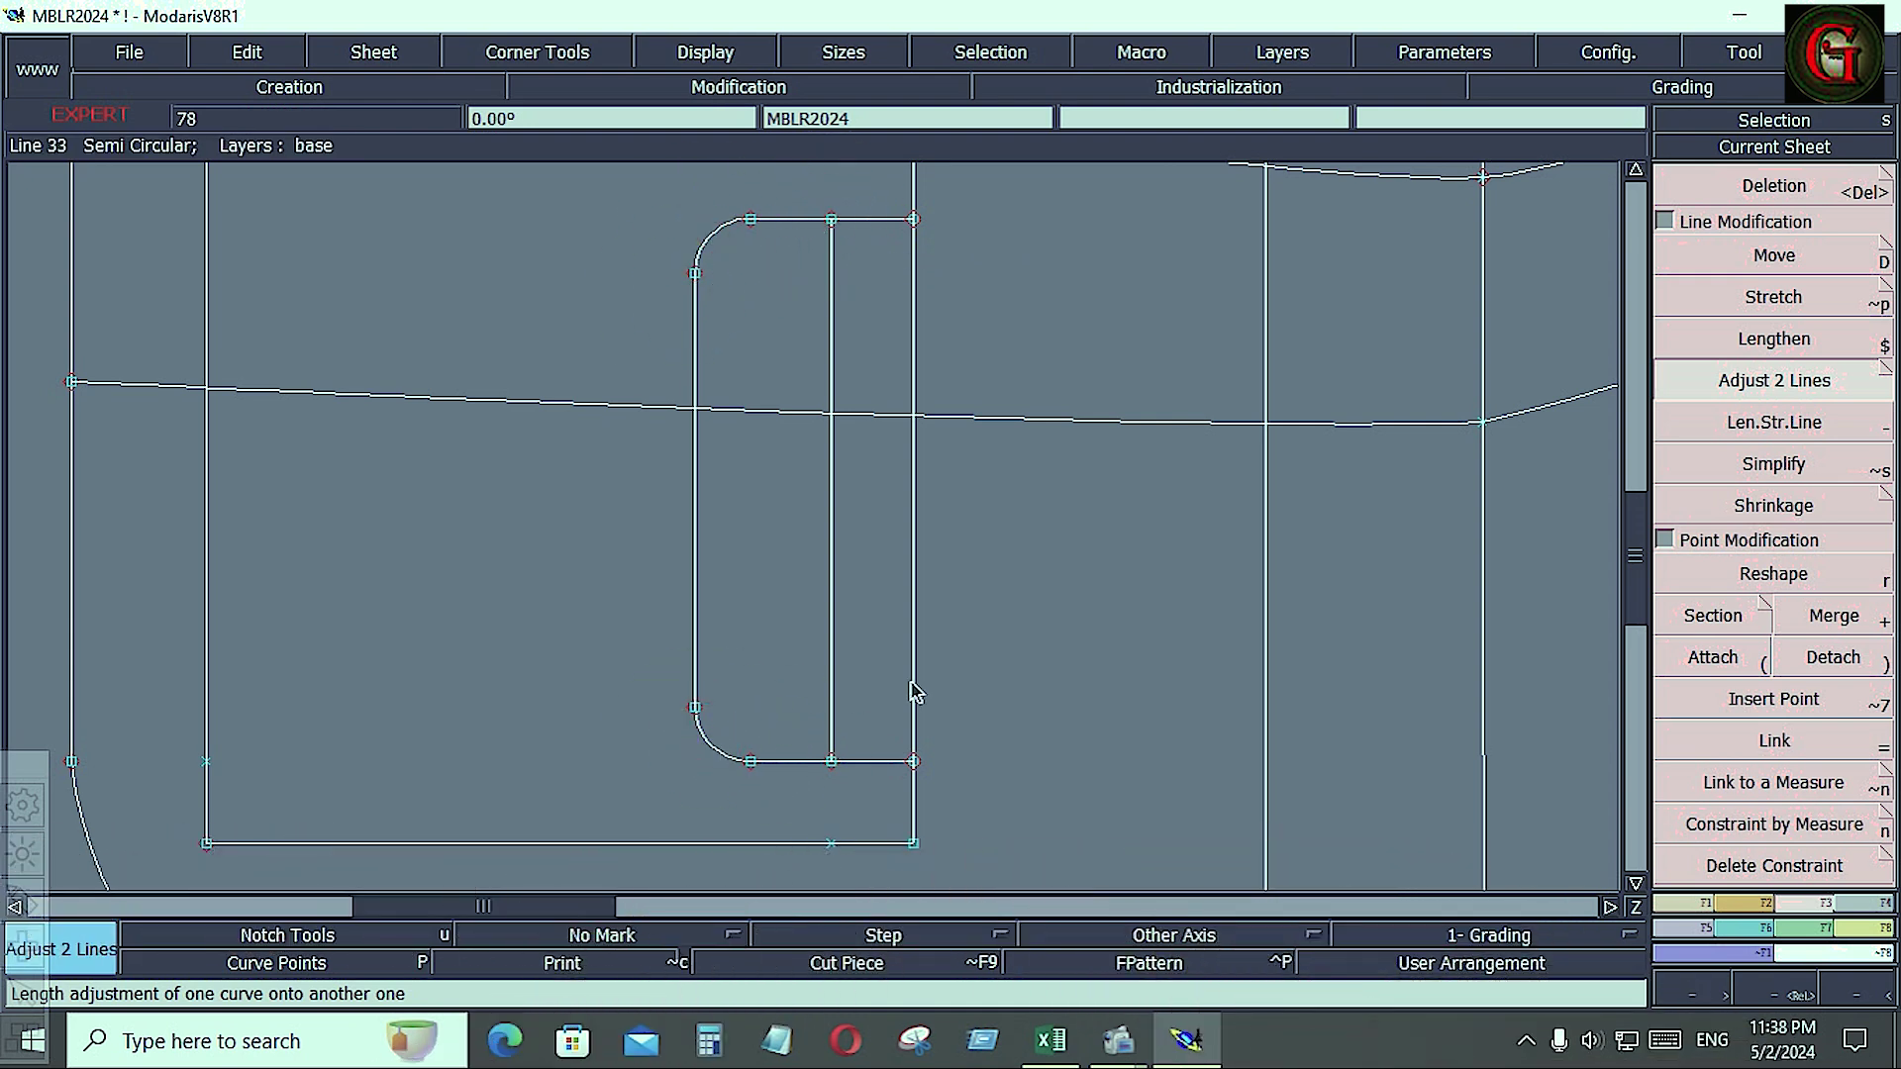
- Extend both ends of the pocket's hem-side line to the two side edges of the pocket bag
key(Return)
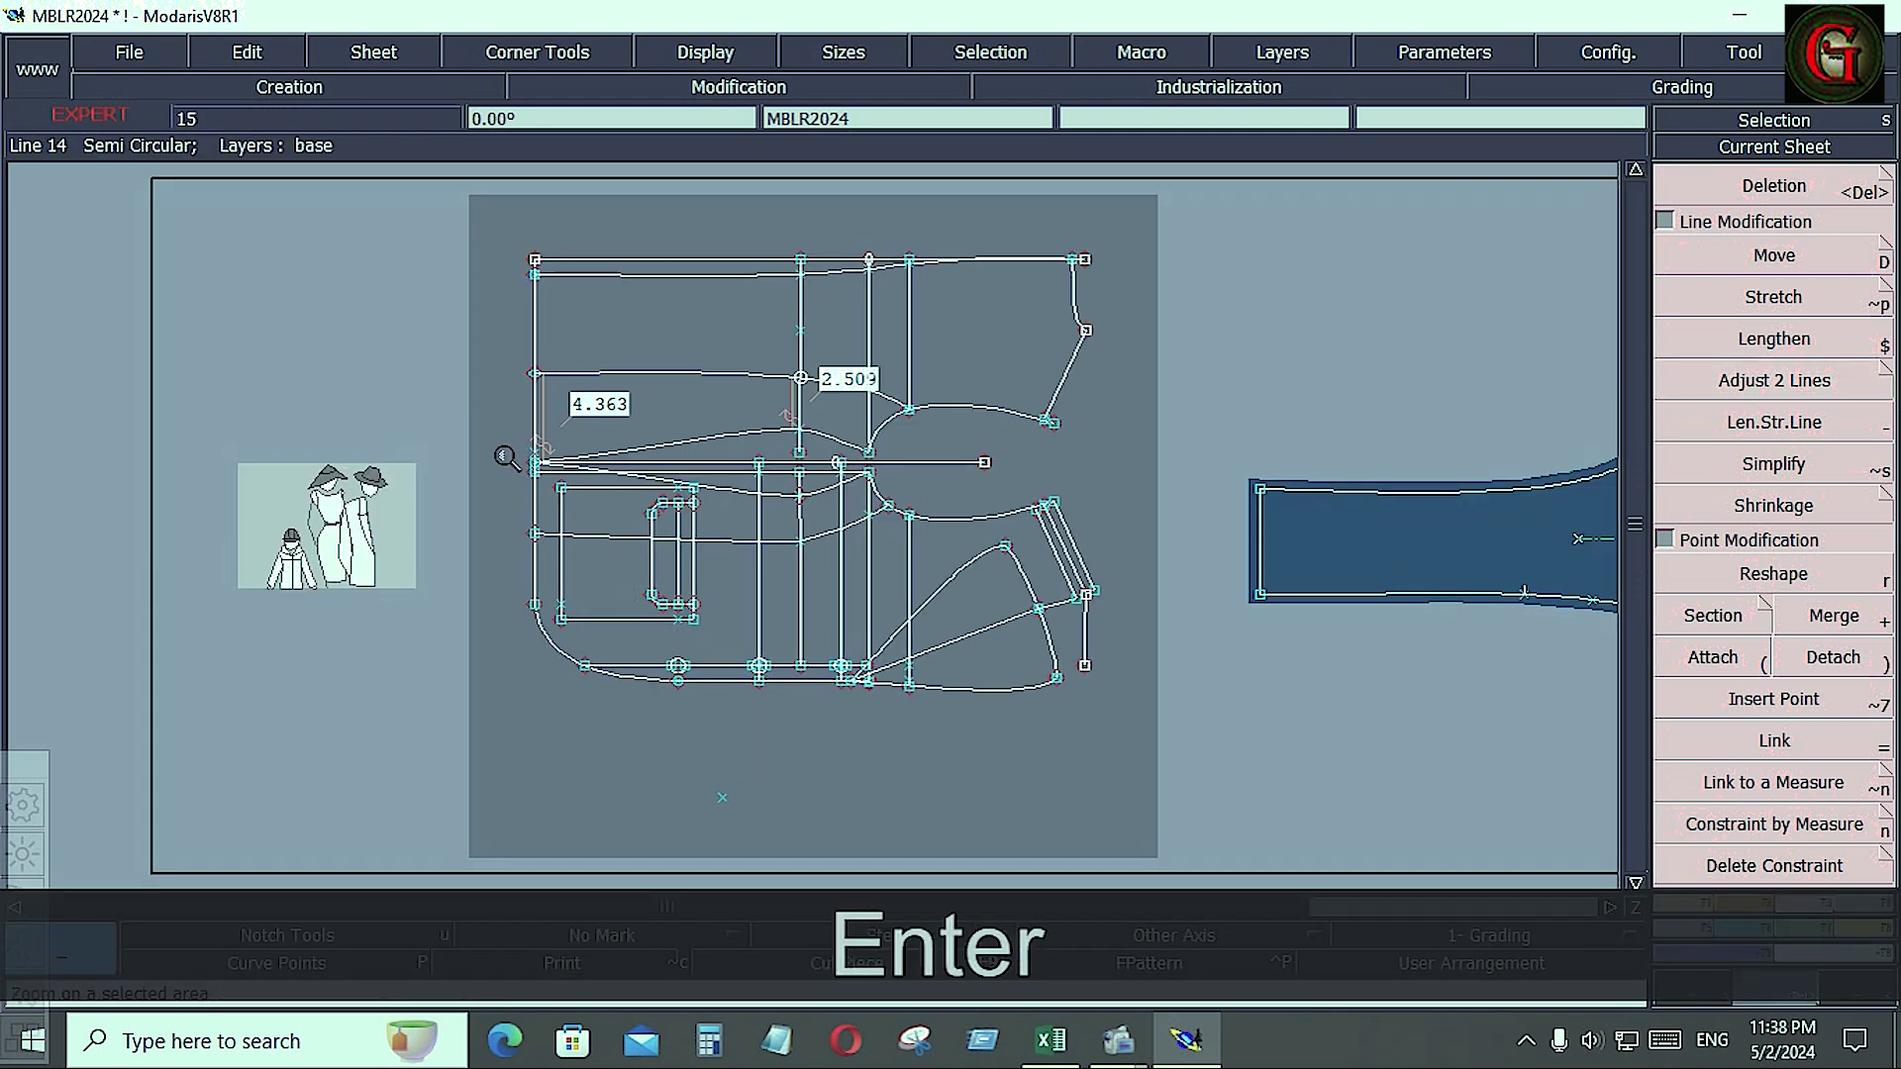
click(712, 707)
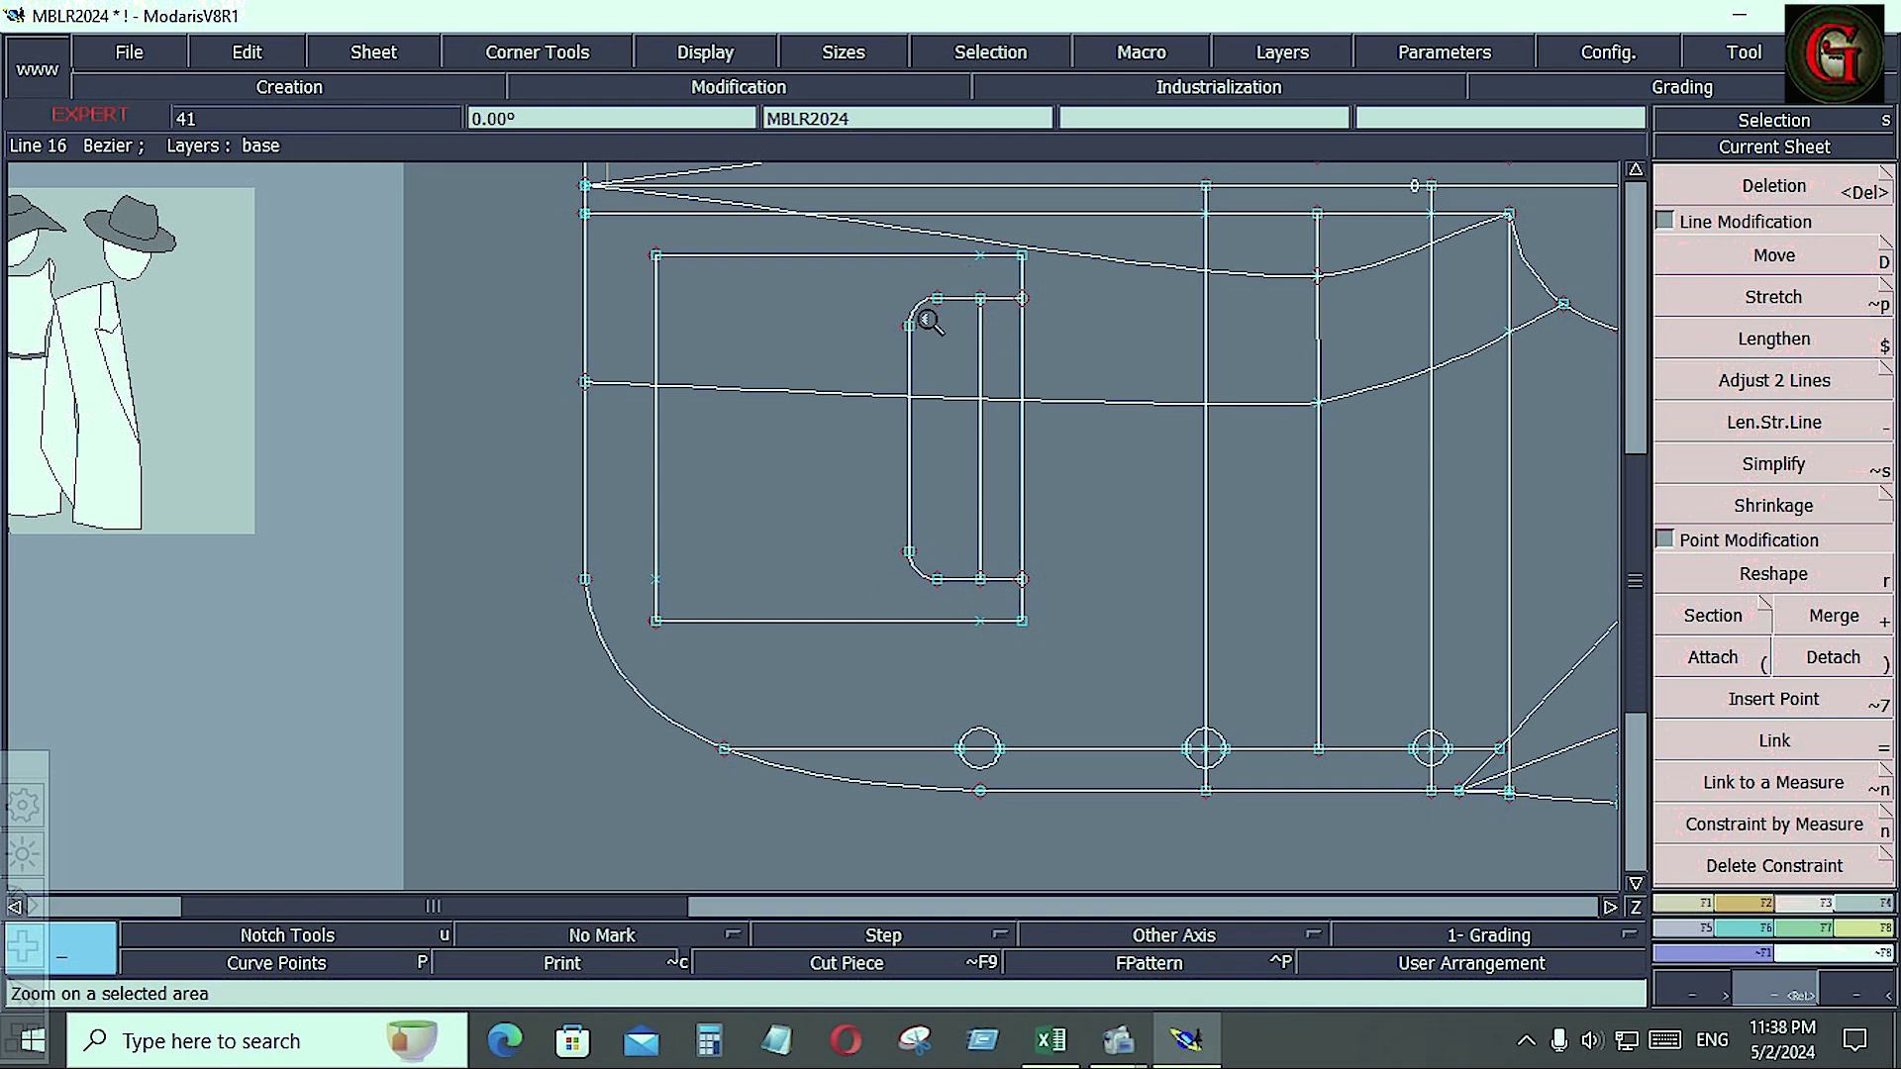
click(1799, 891)
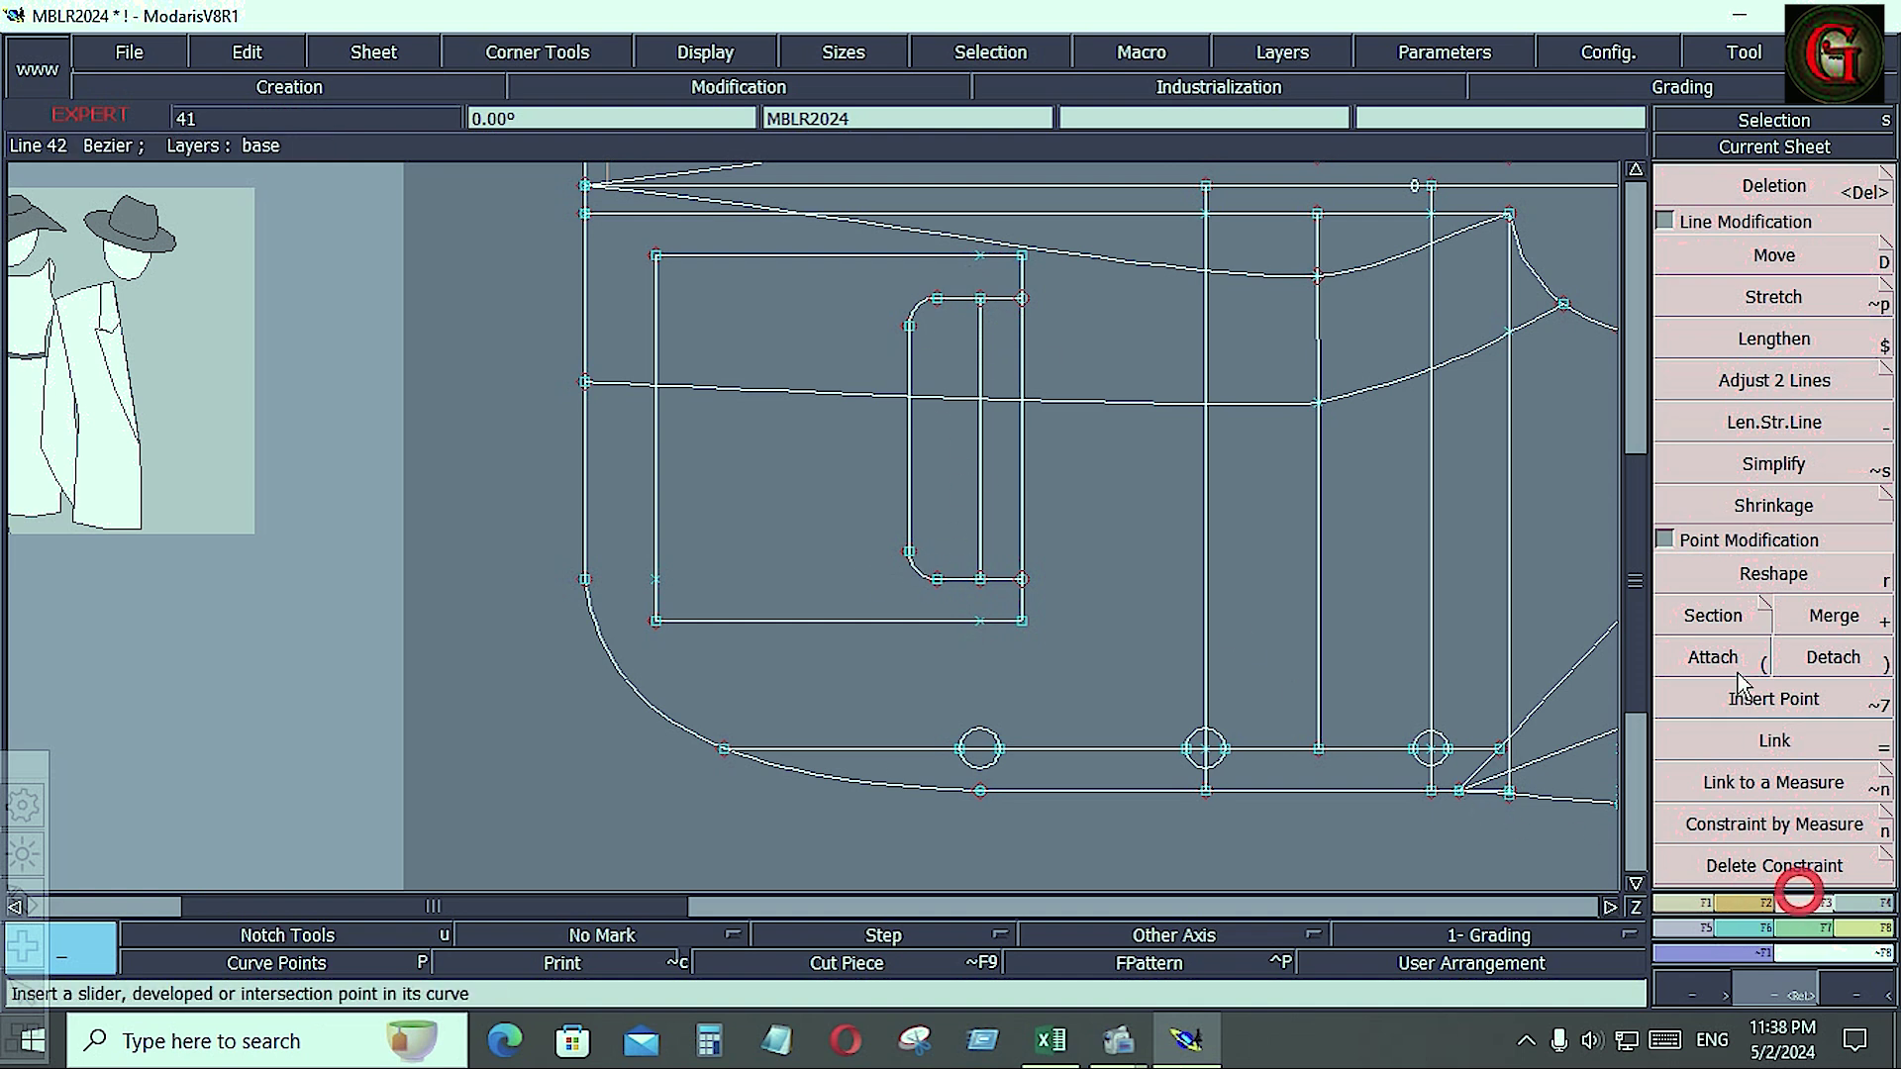
click(1752, 384)
click(981, 346)
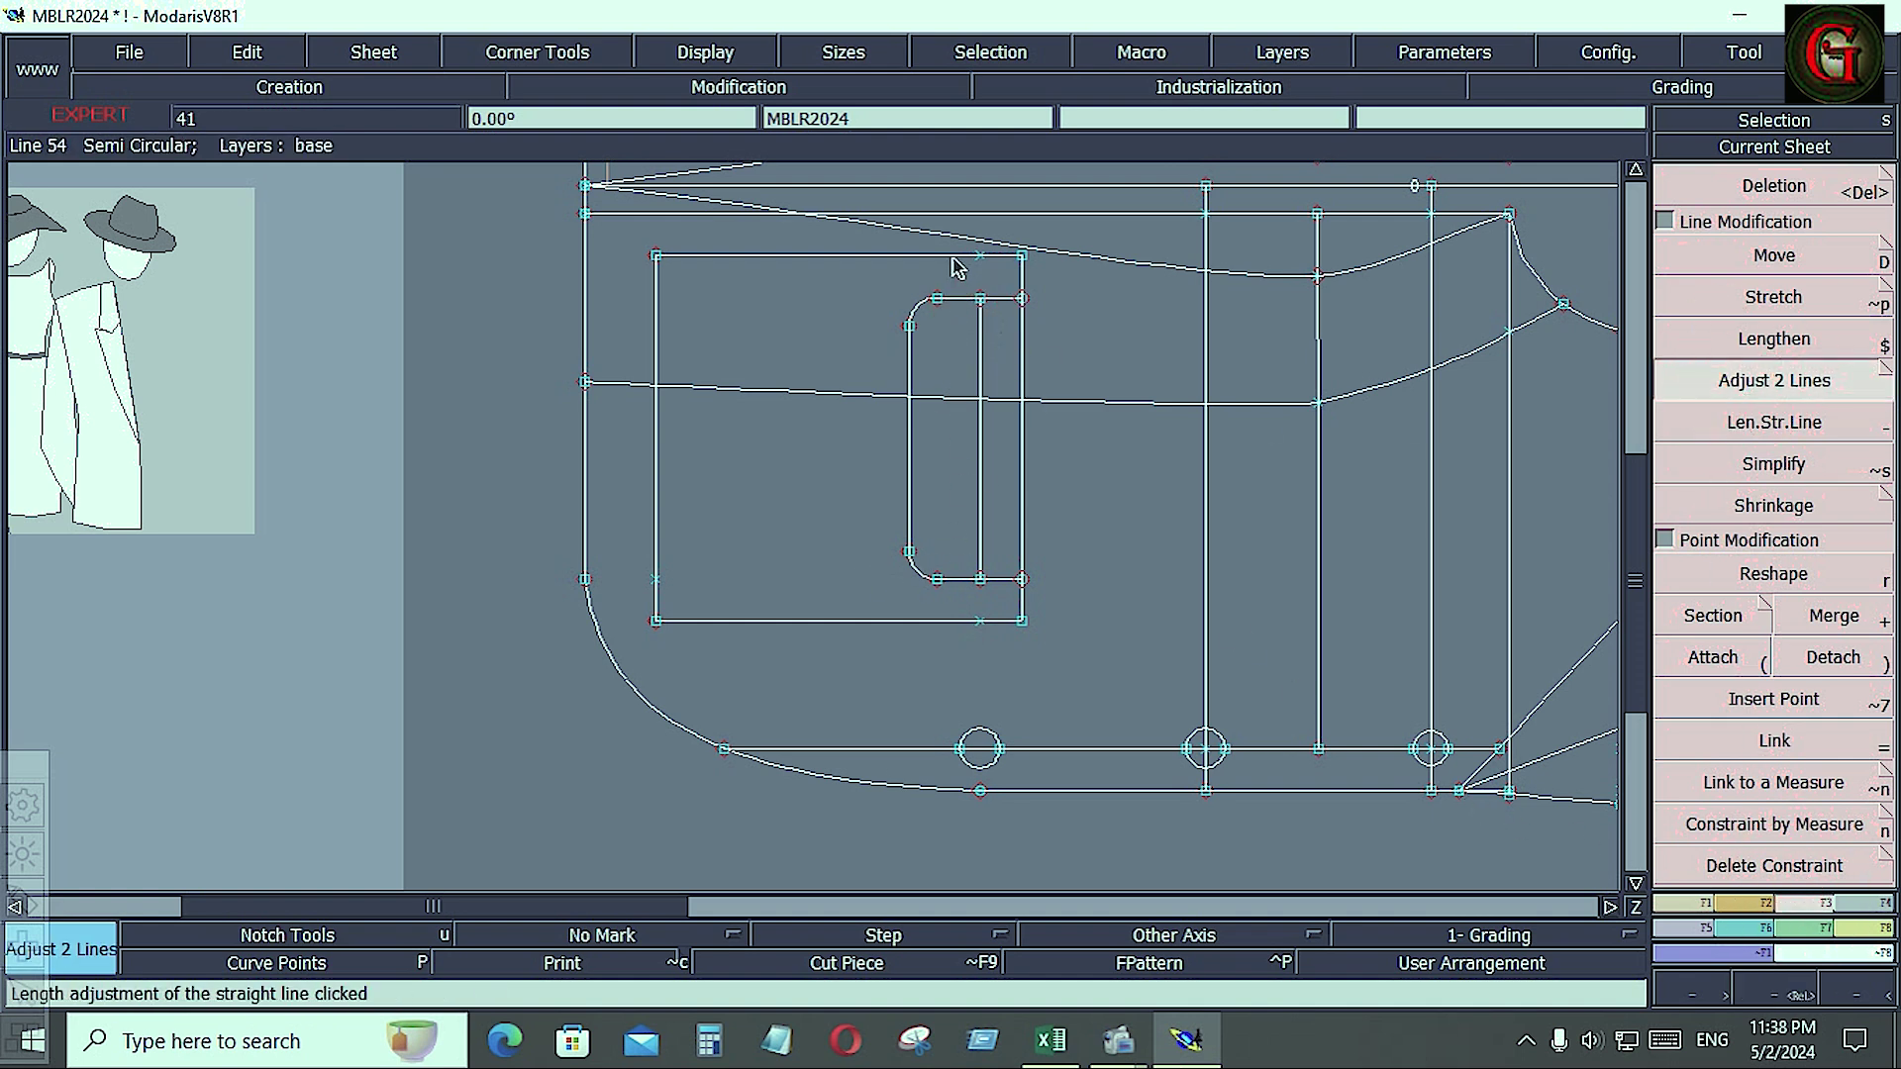
click(952, 255)
click(980, 527)
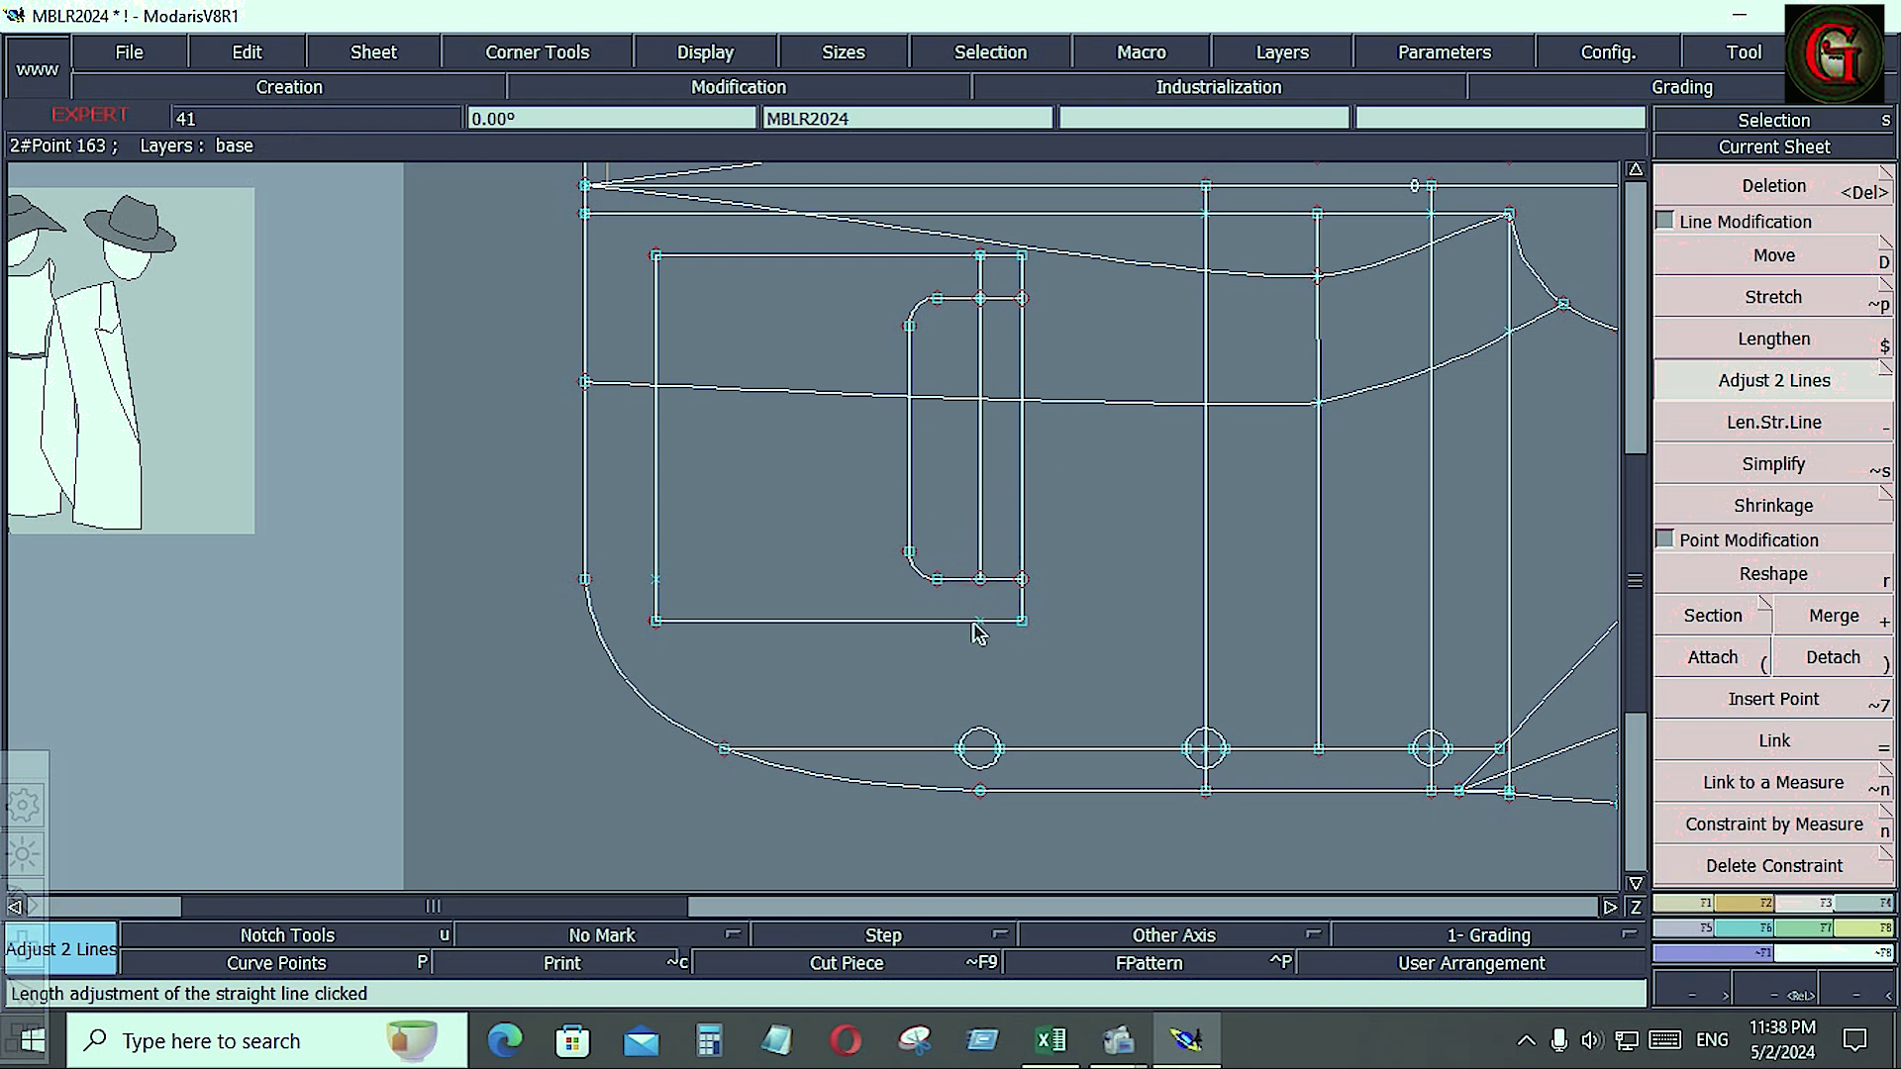
click(978, 621)
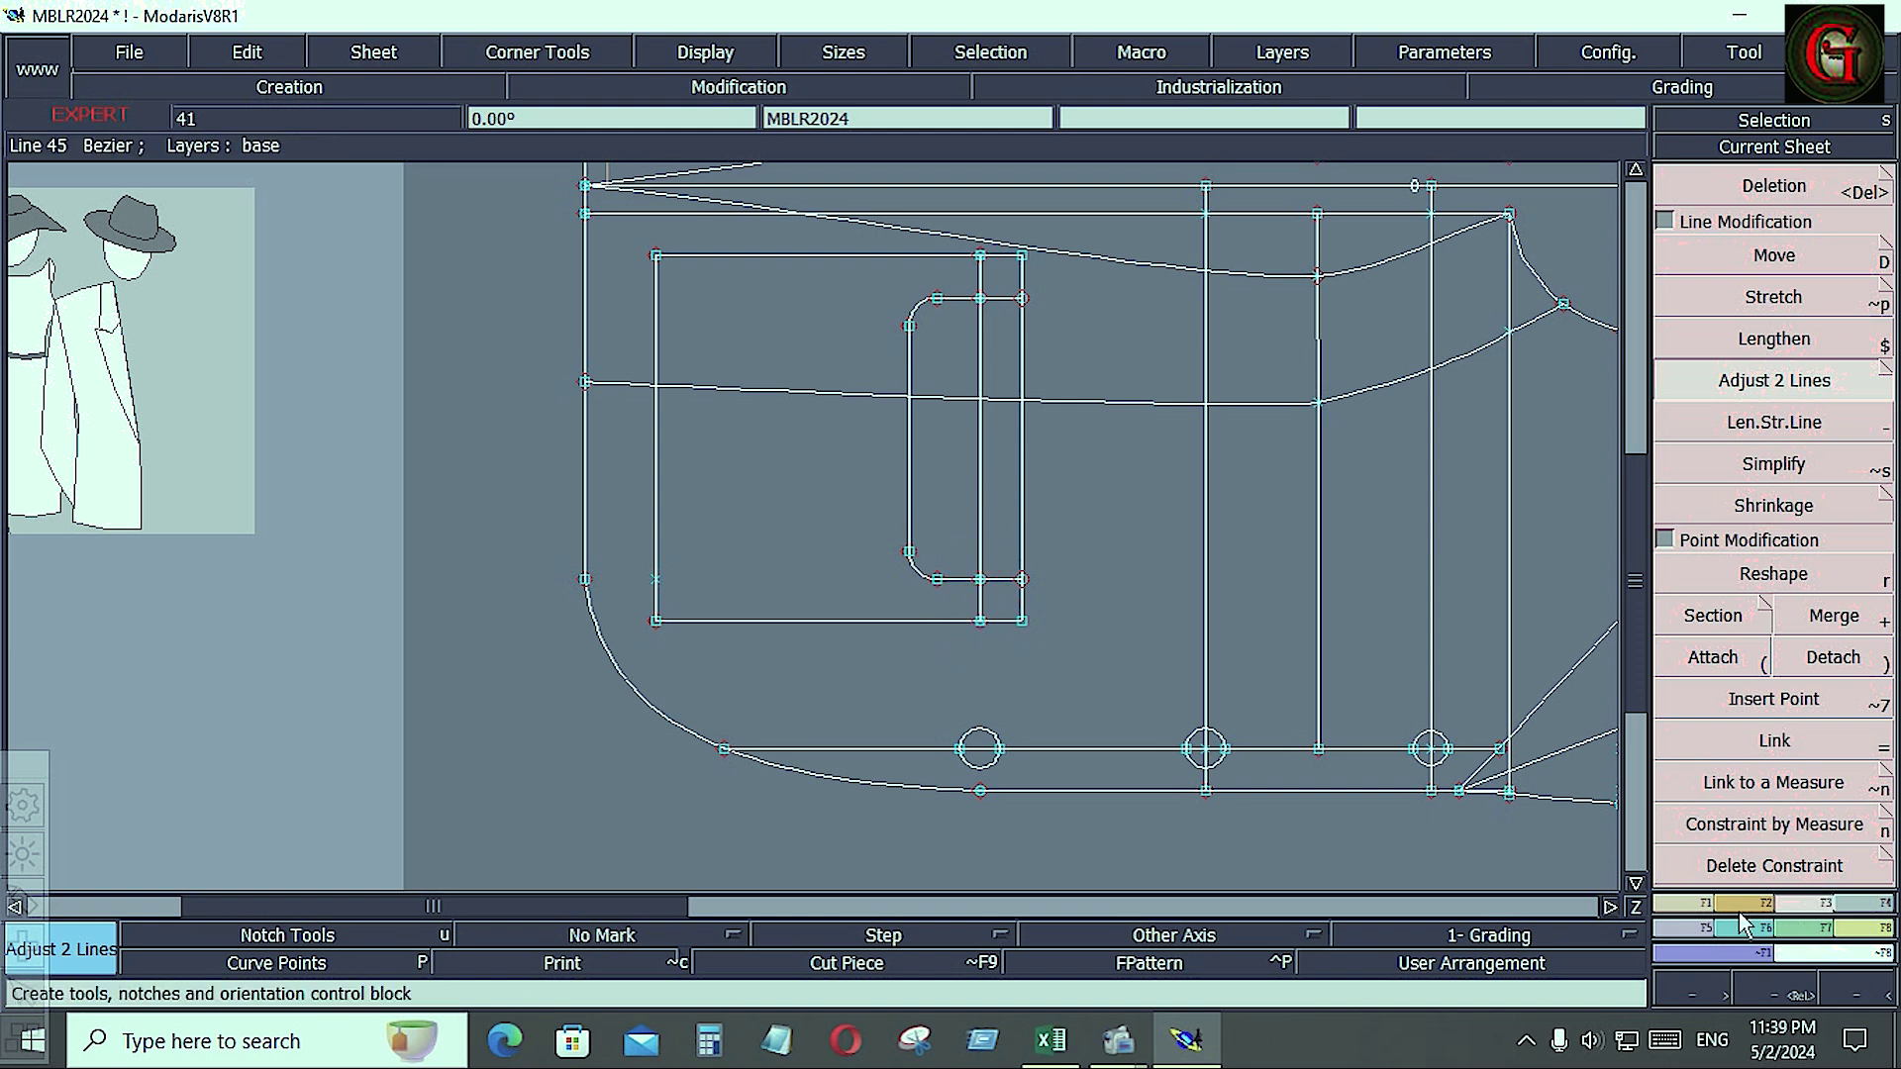
- Try to create a symmetry axis along the pocket bag's hem-side line and undo it
click(1665, 901)
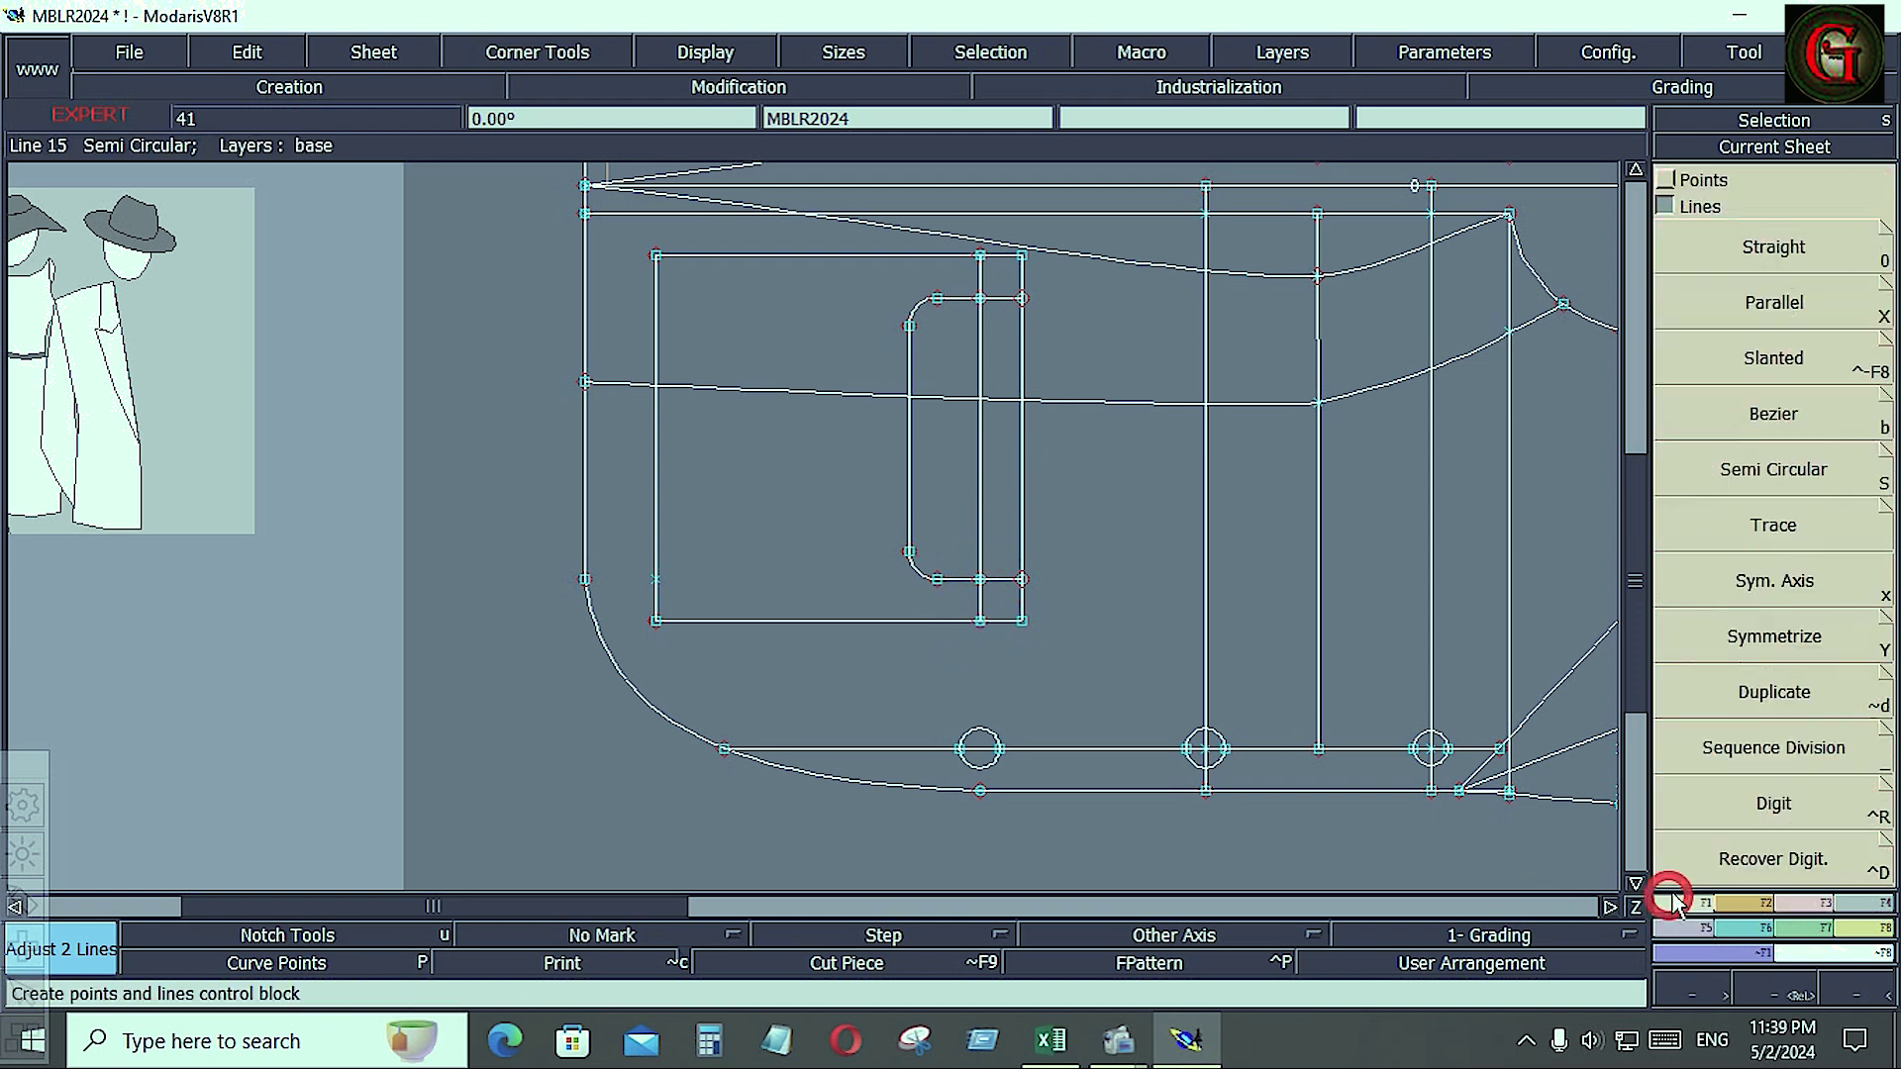
click(1772, 587)
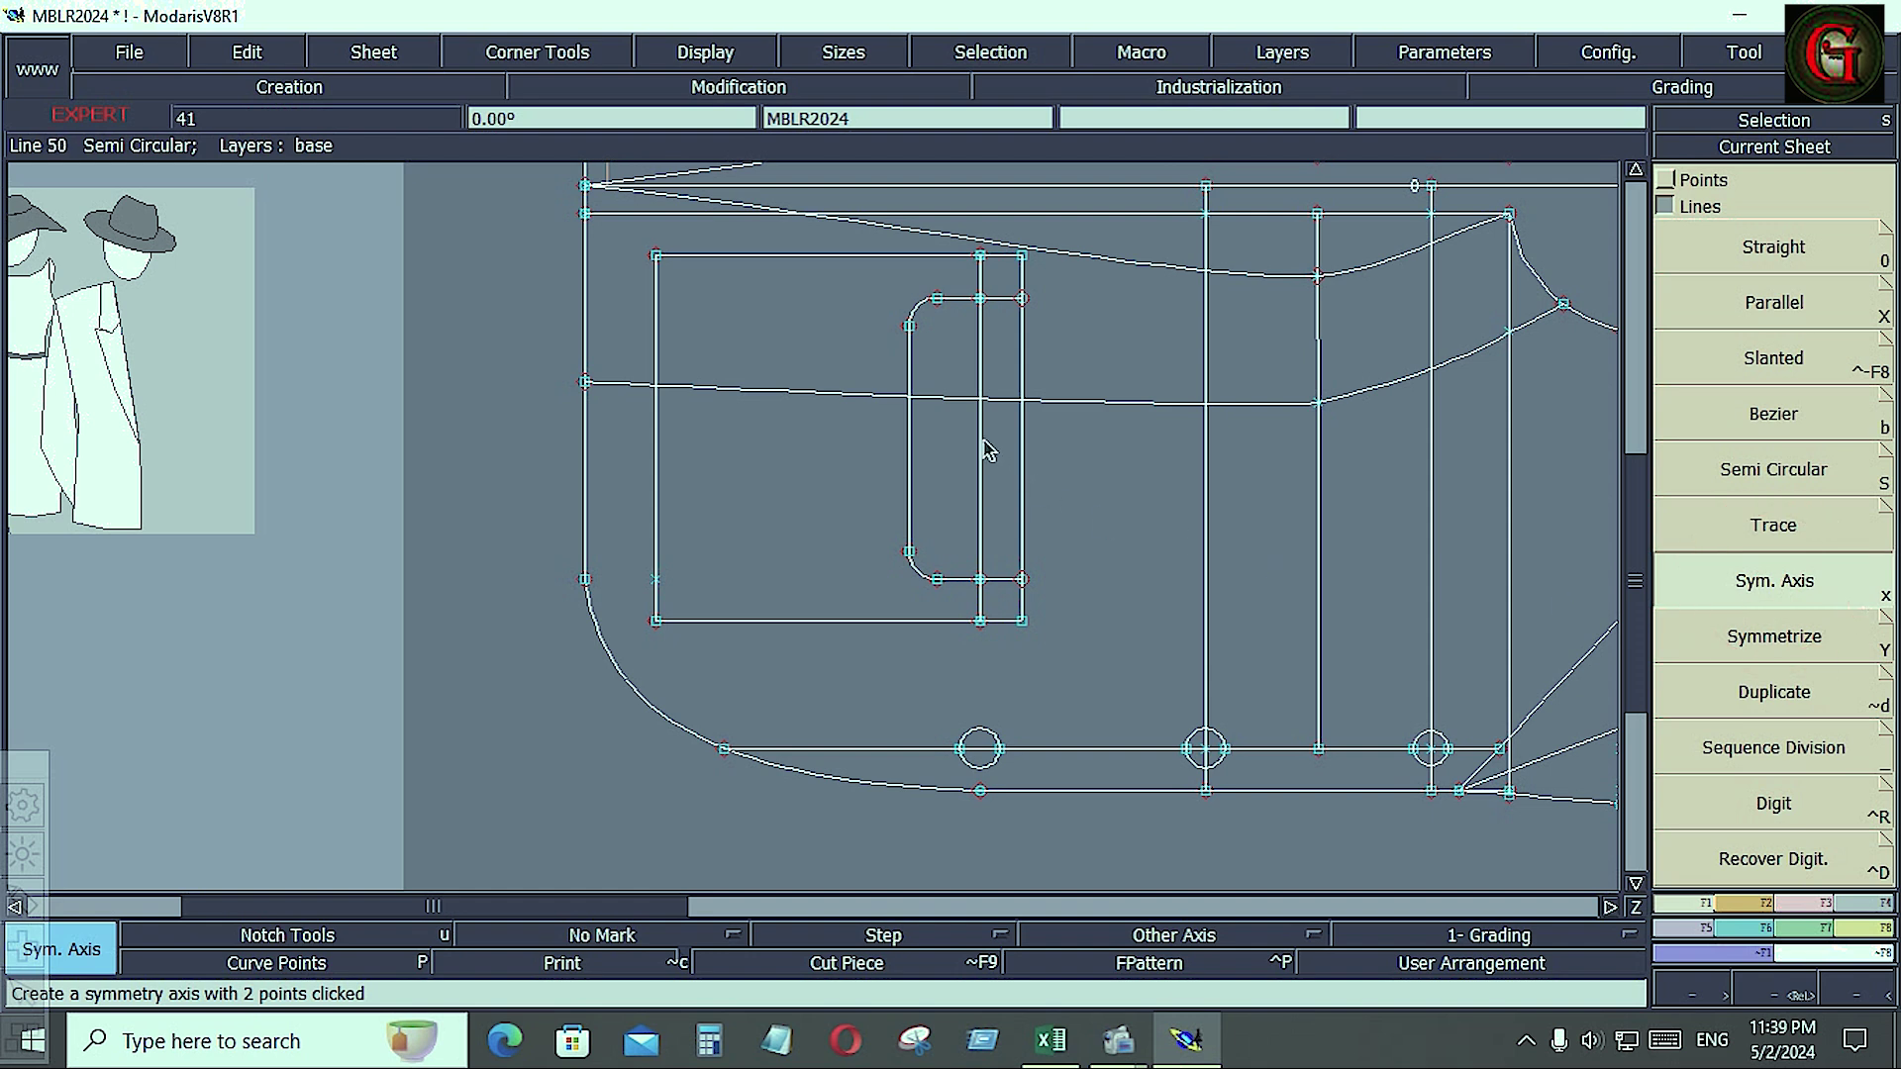
click(658, 338)
click(656, 483)
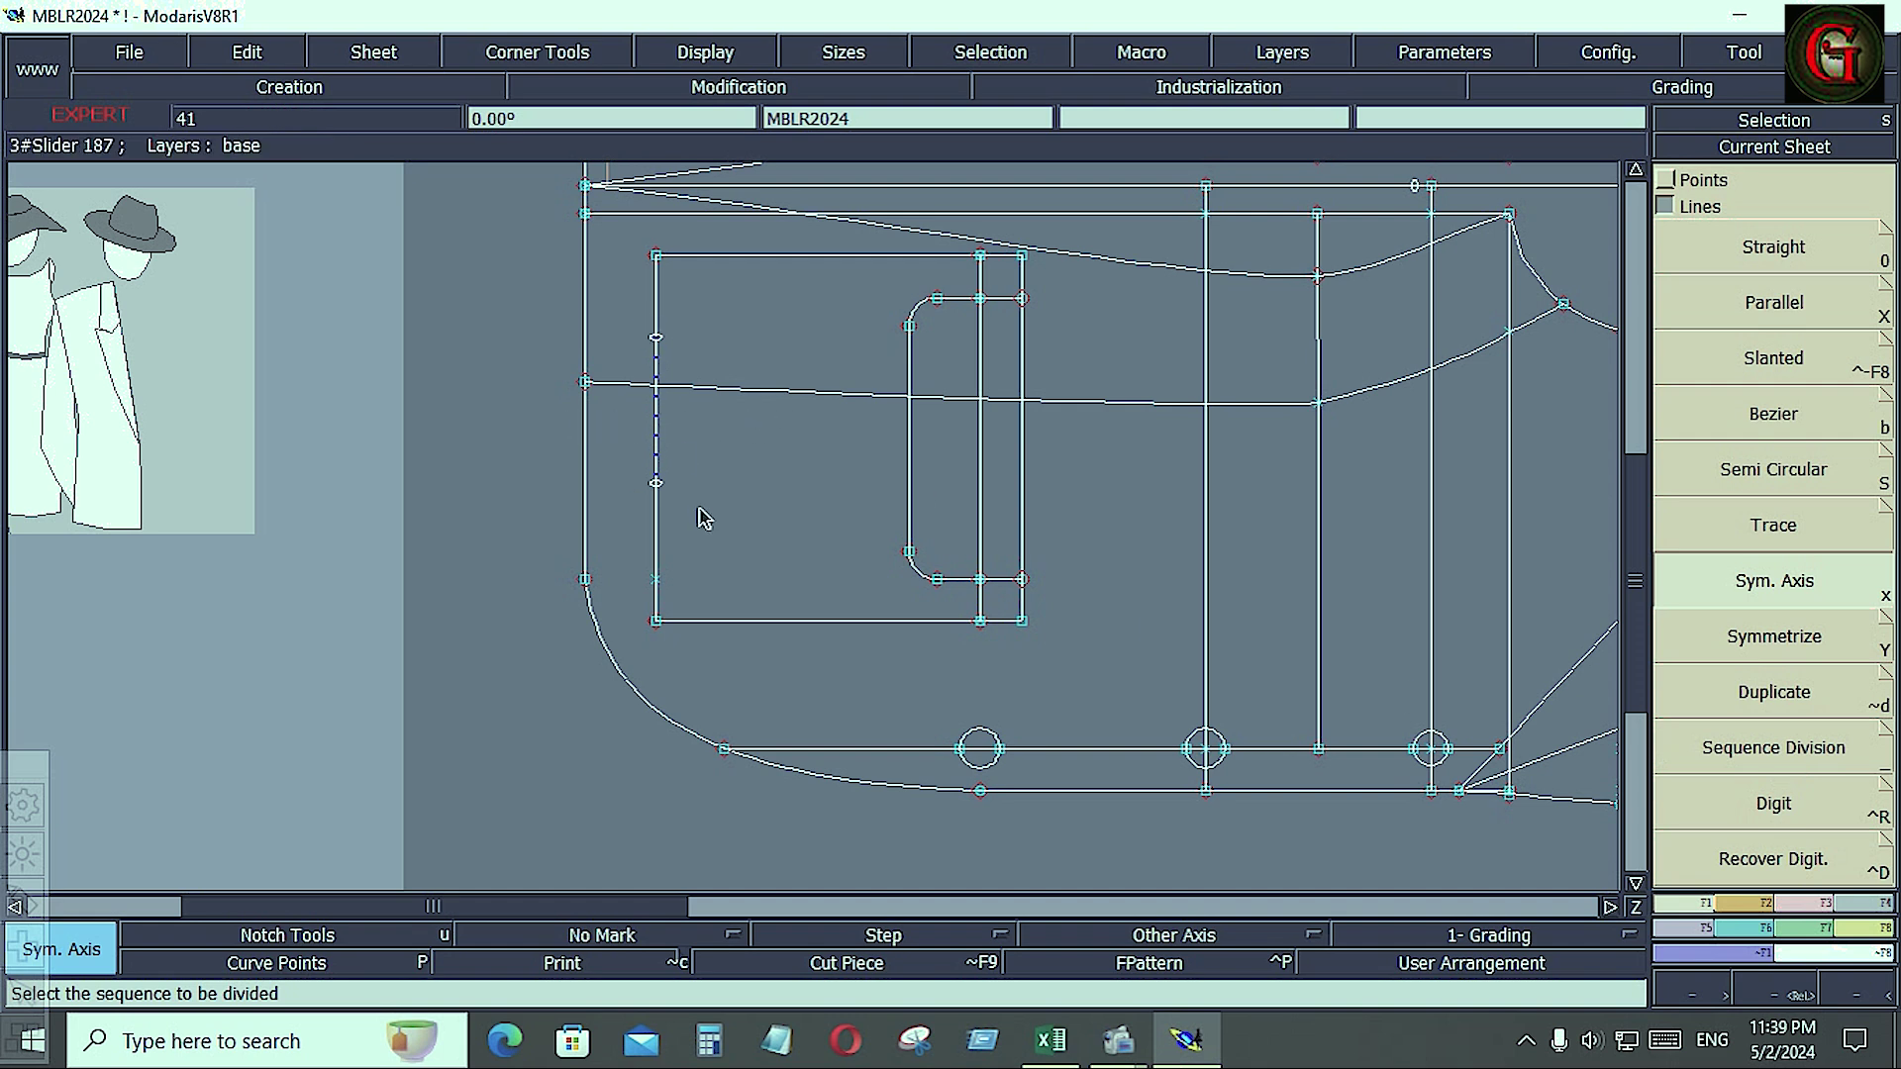
key(ctrl+z)
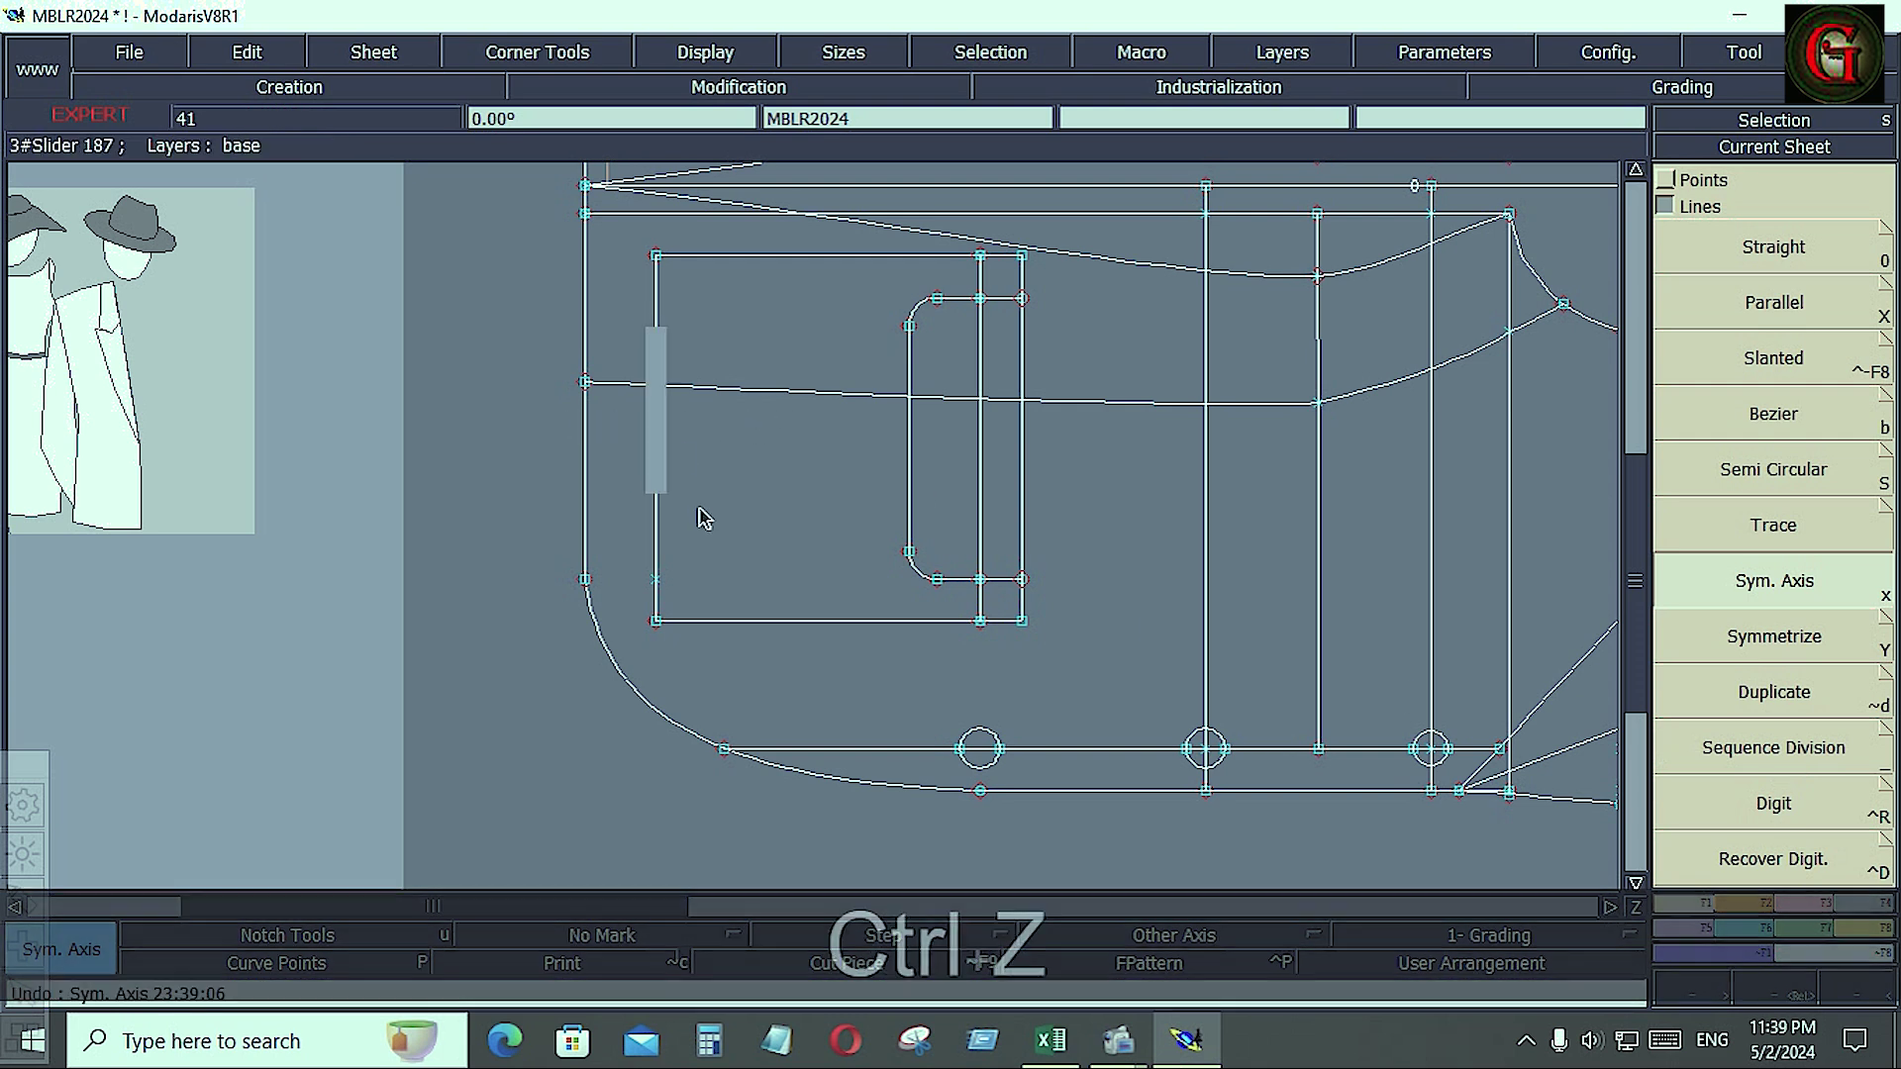
click(978, 346)
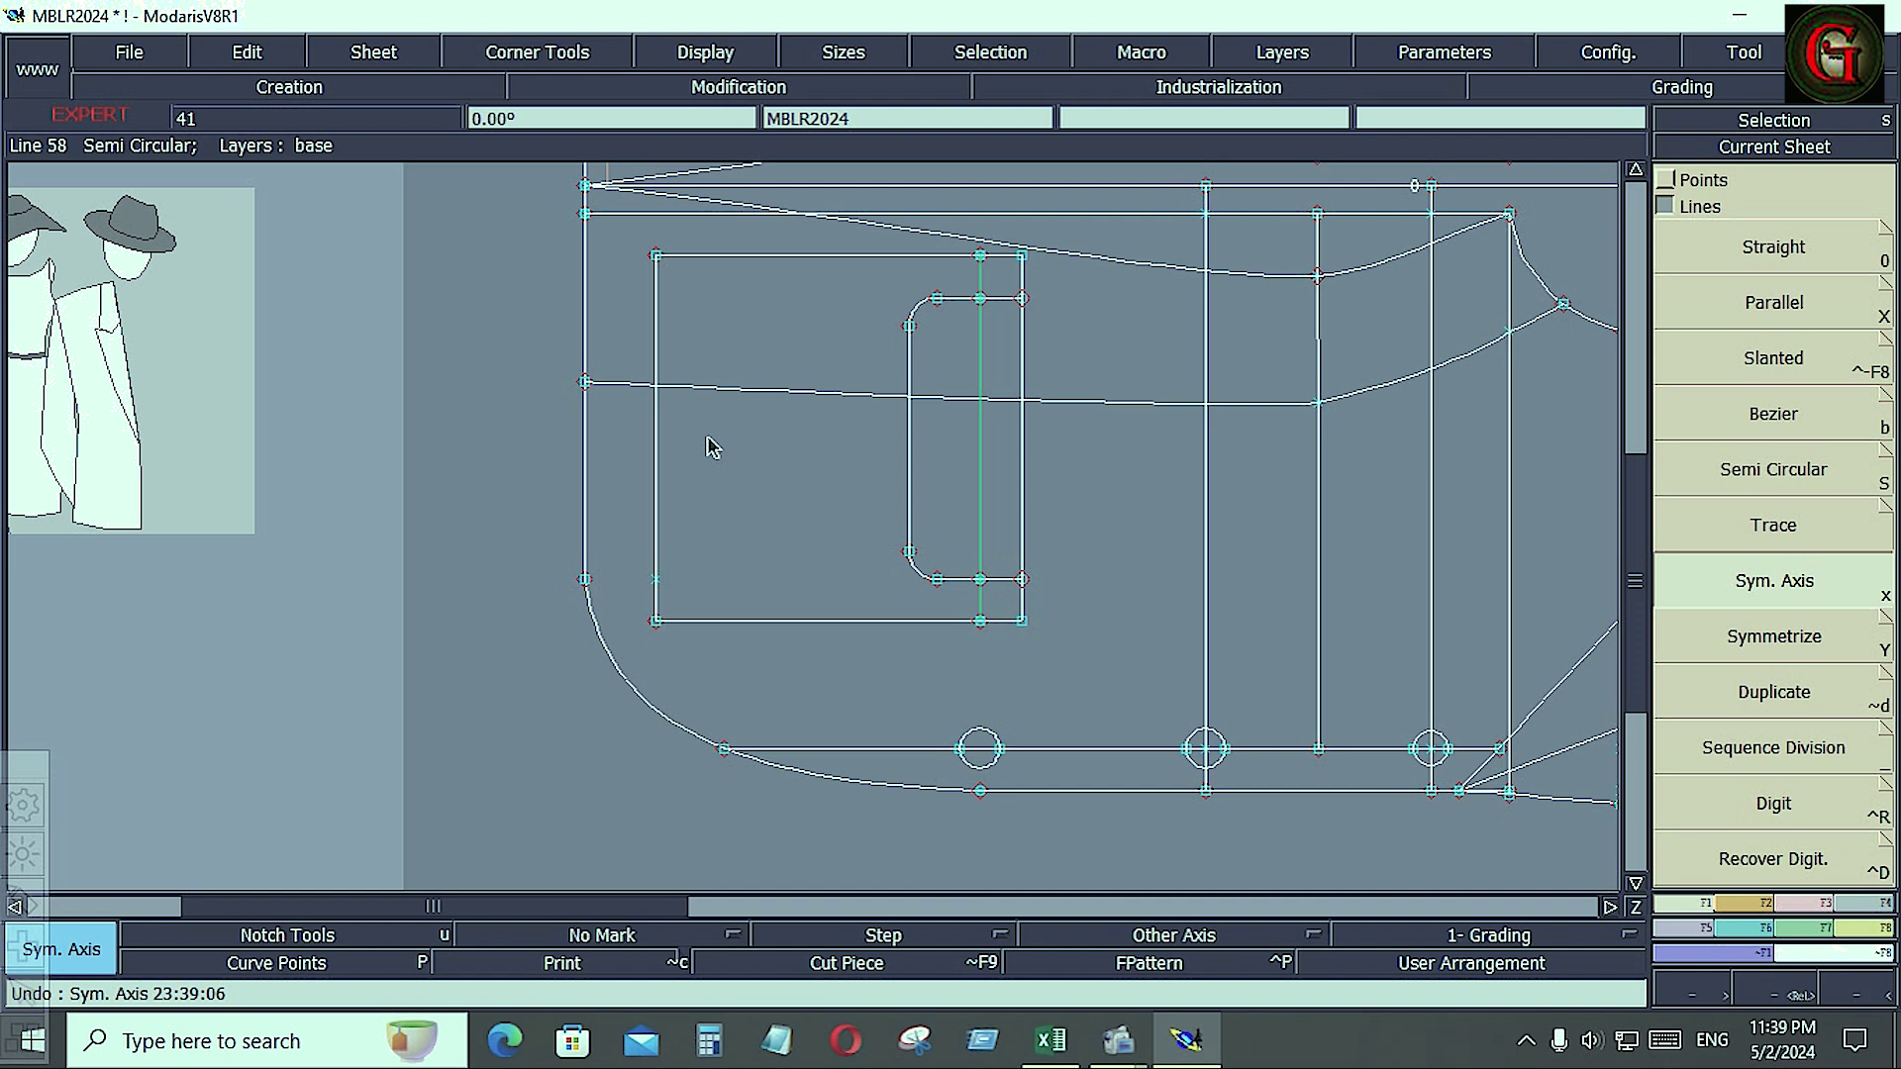
click(1024, 443)
- Recentre the full front and back draft and save the MBLR2024 model
key(Home)
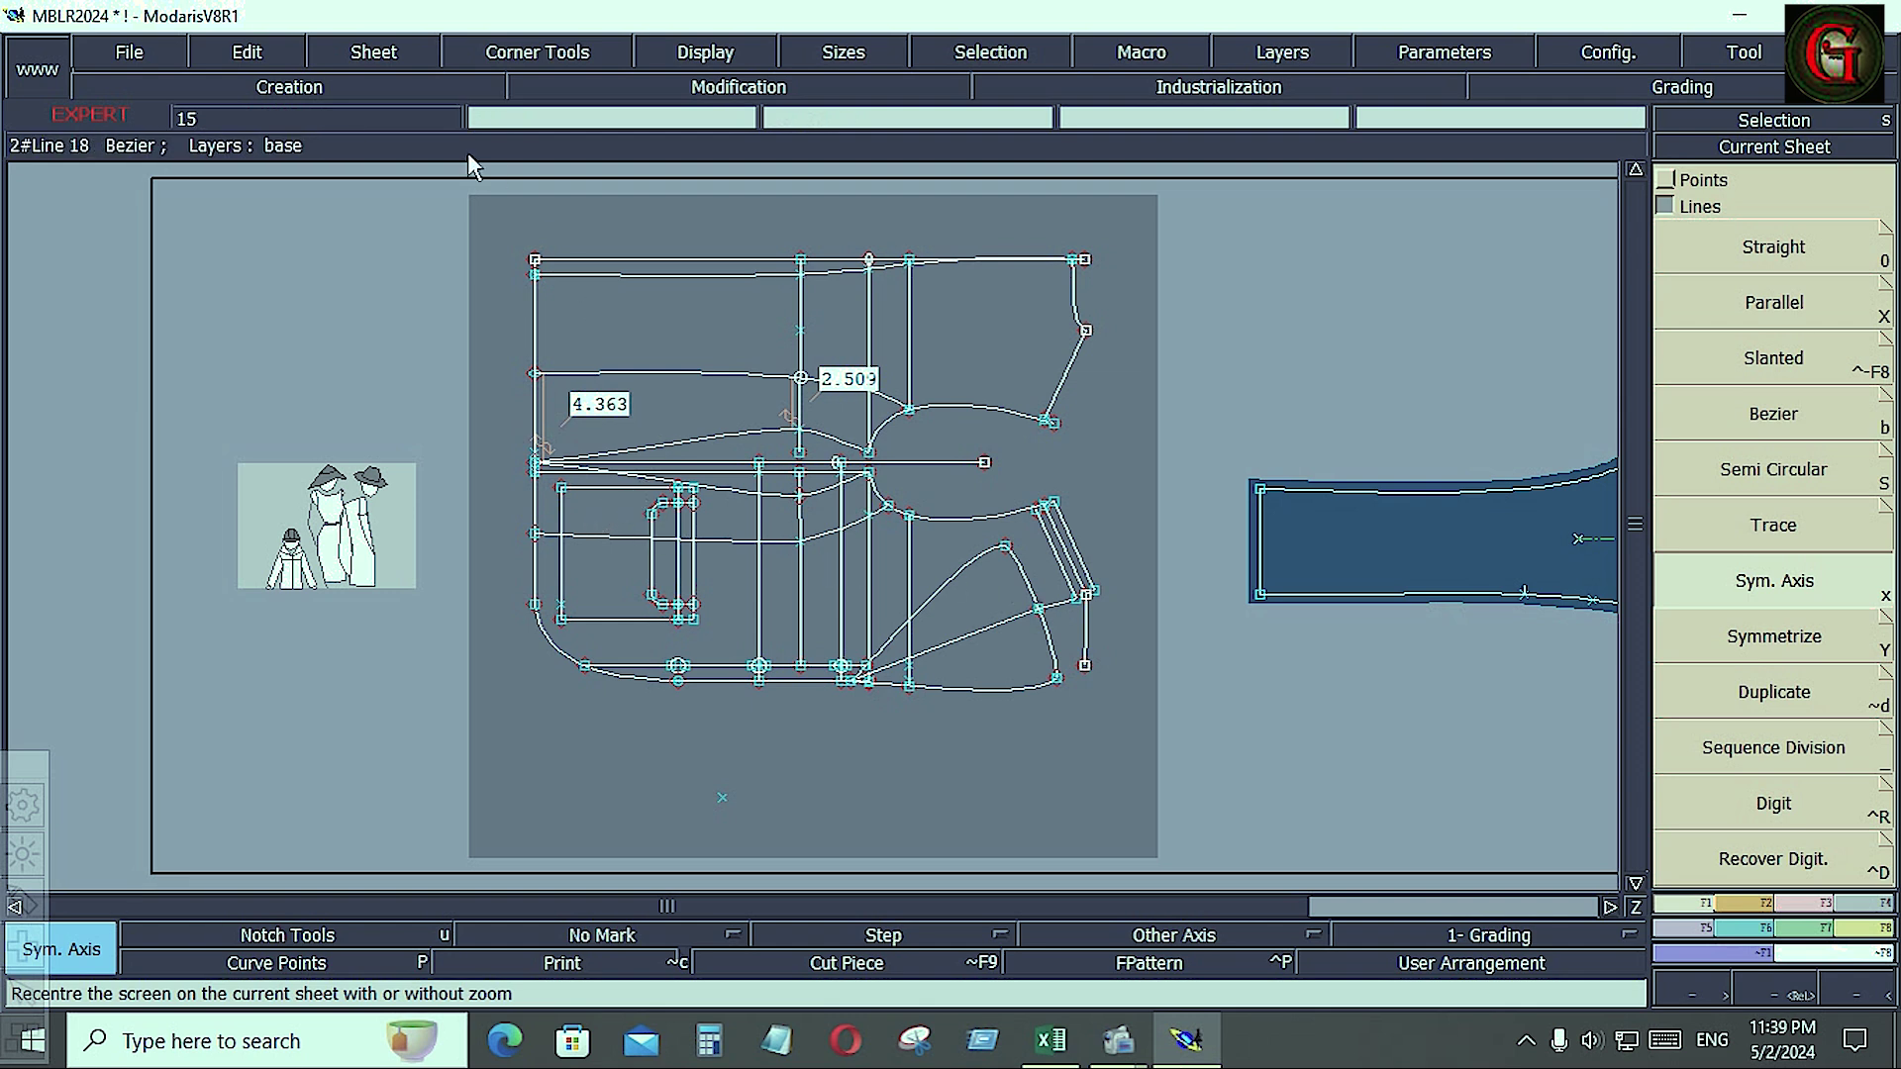
click(138, 54)
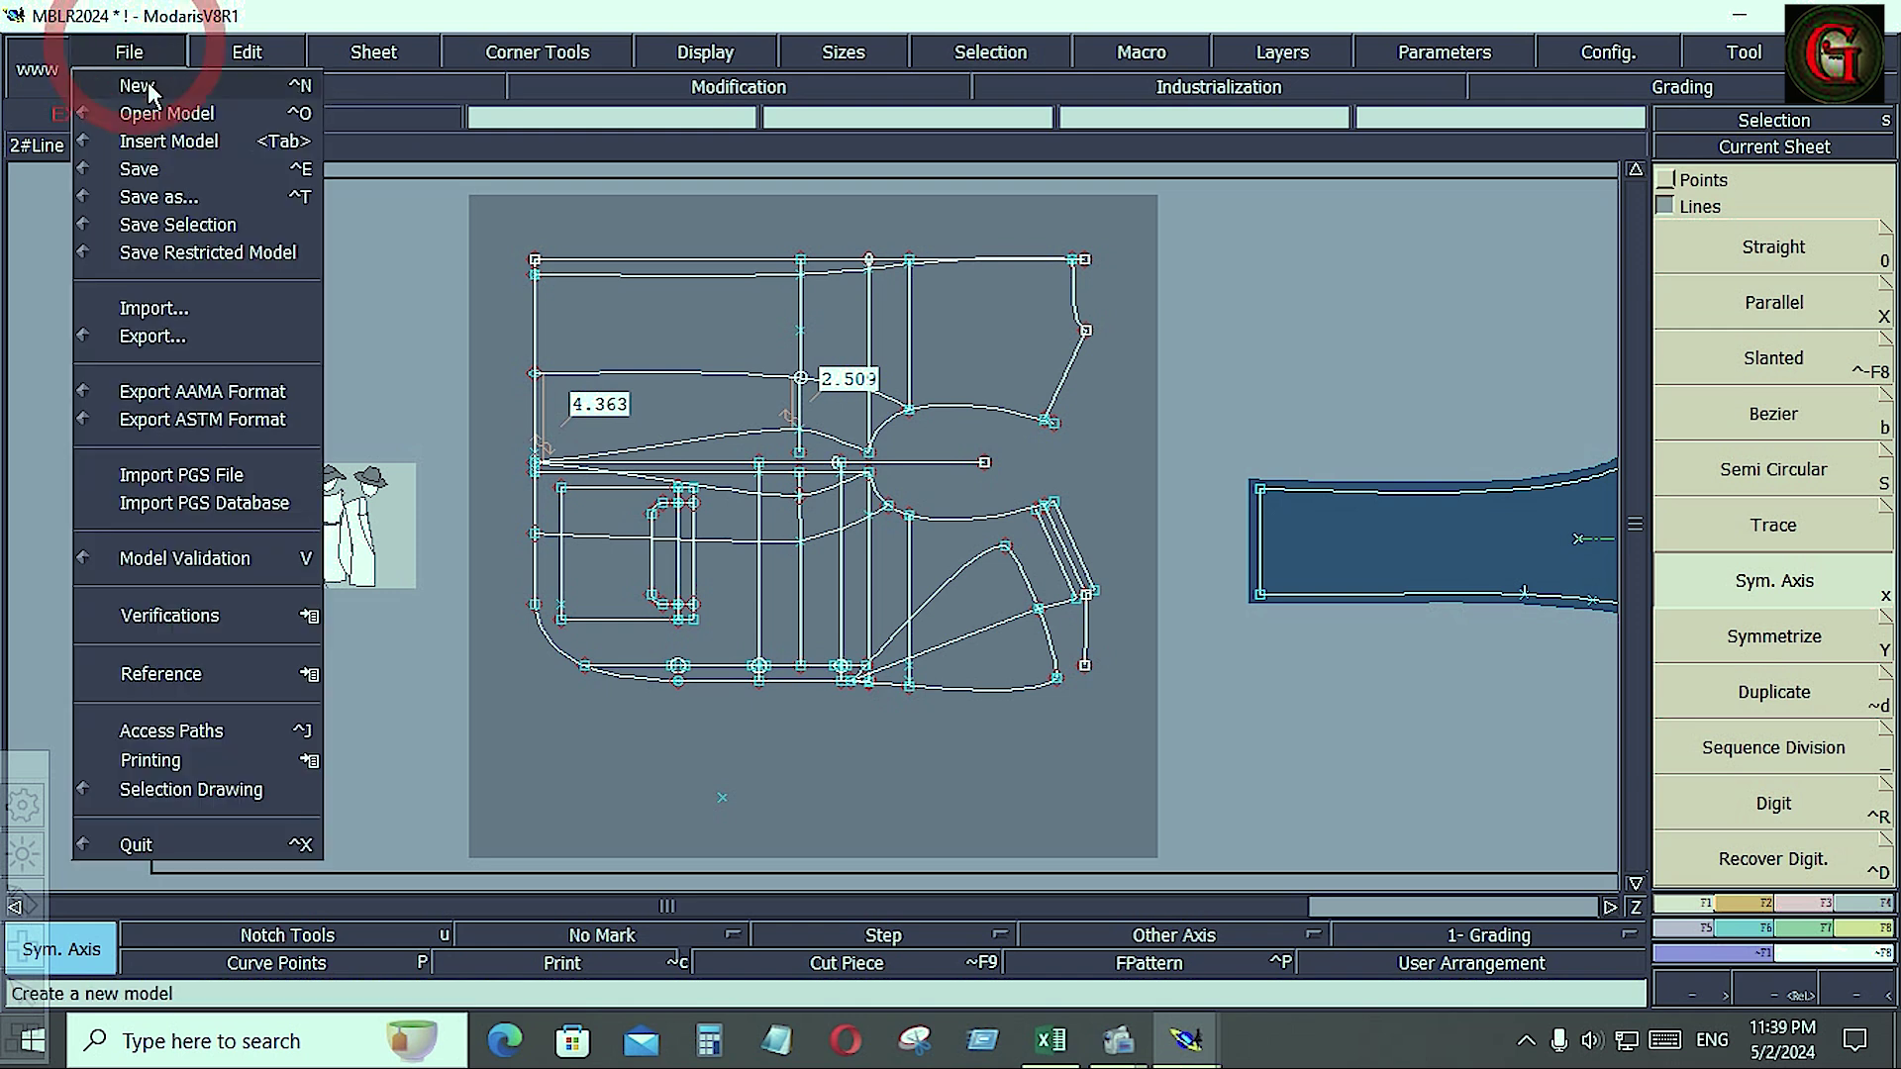
click(161, 171)
click(772, 681)
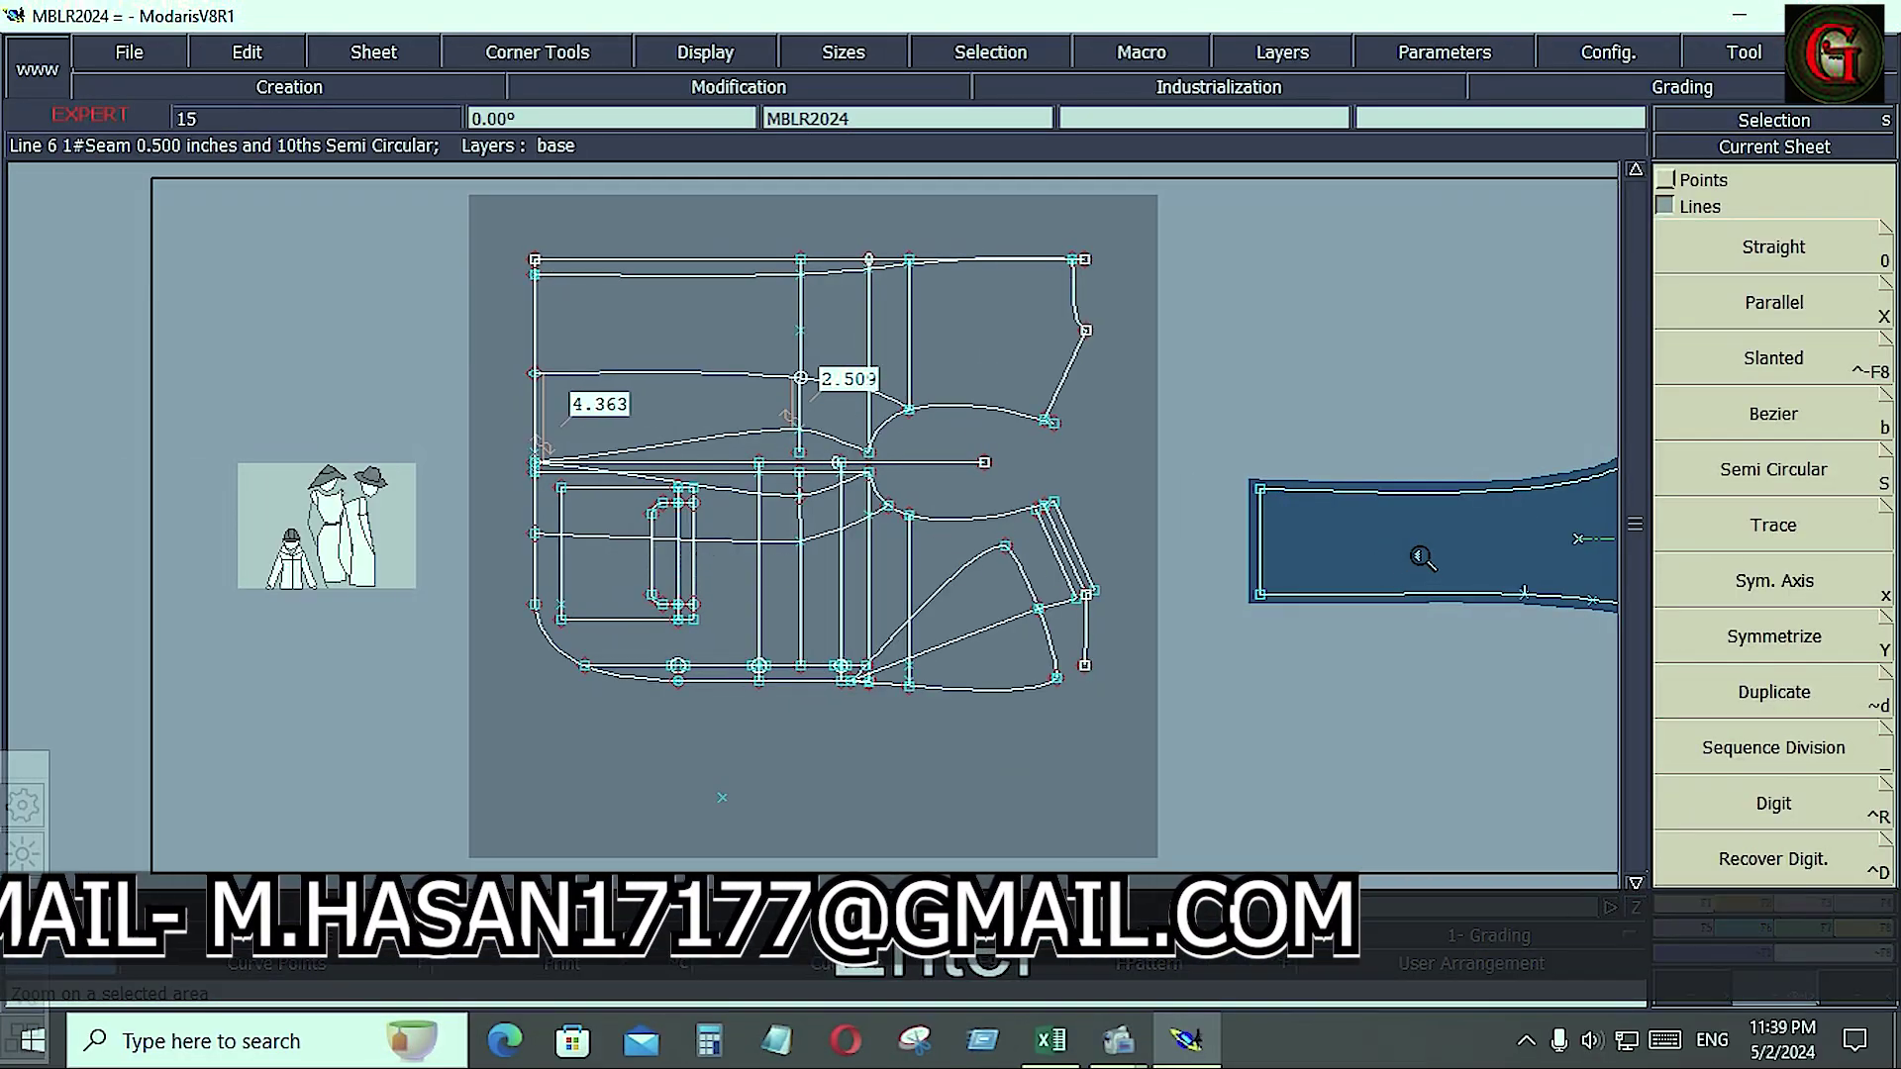
- With the Seam piece extraction tool active, select the lapel construction lines, waist pocket, pocket bag, flap lines and front button positions as internal lines
drag(496, 330, 1130, 782)
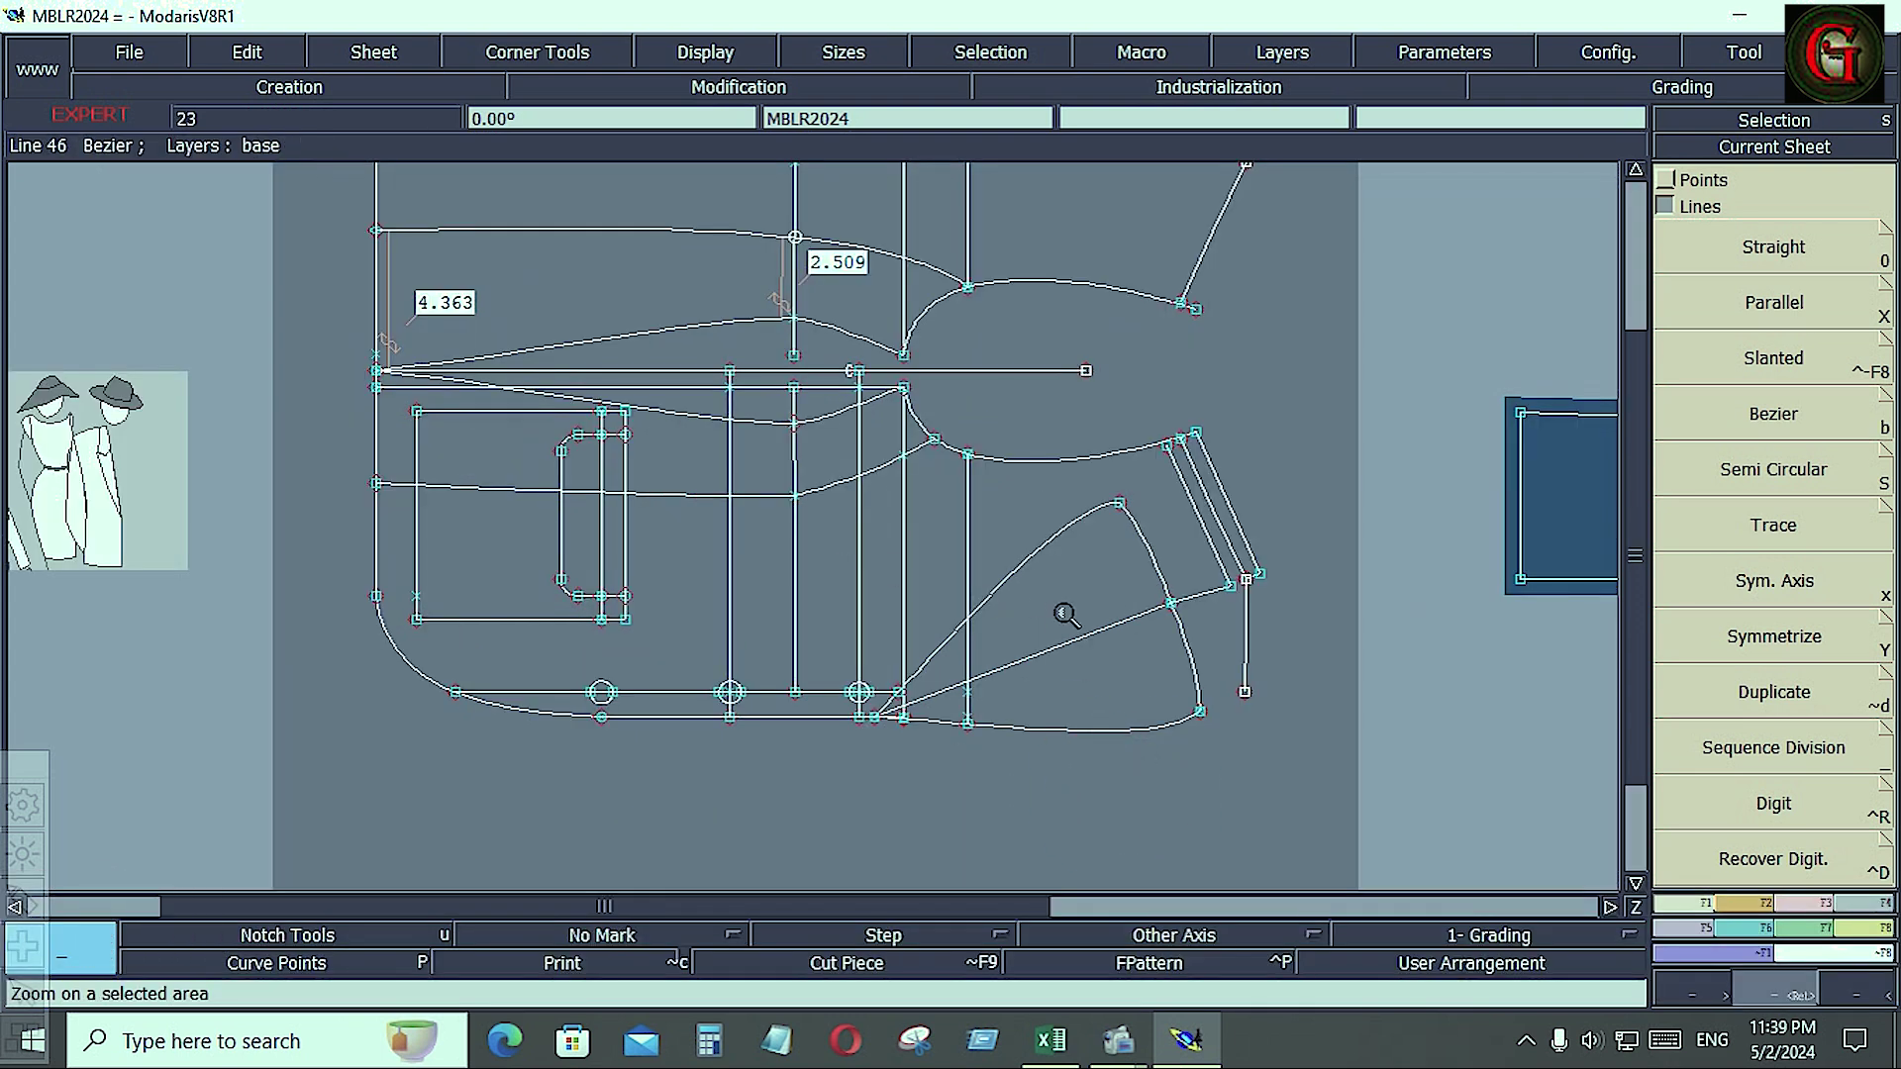
shift+click(1041, 551)
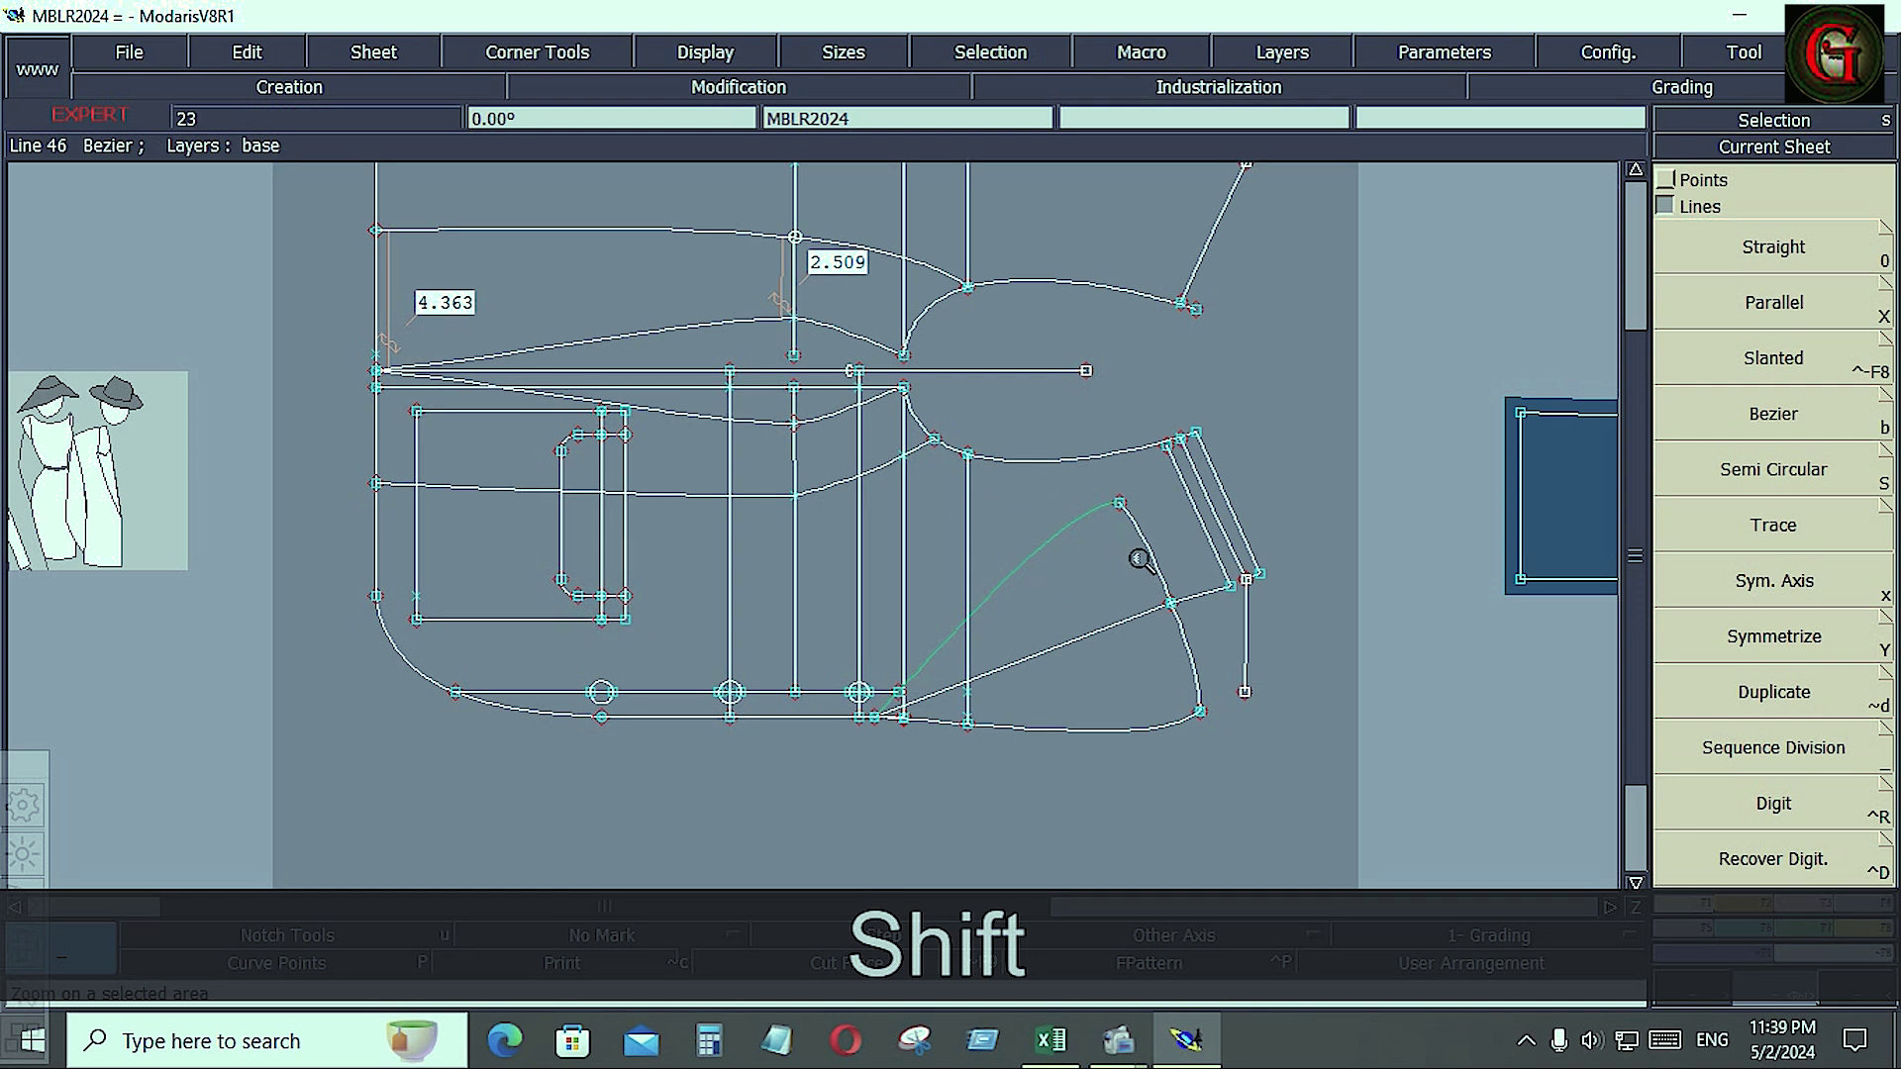
shift+click(1107, 635)
key(F4)
click(1718, 621)
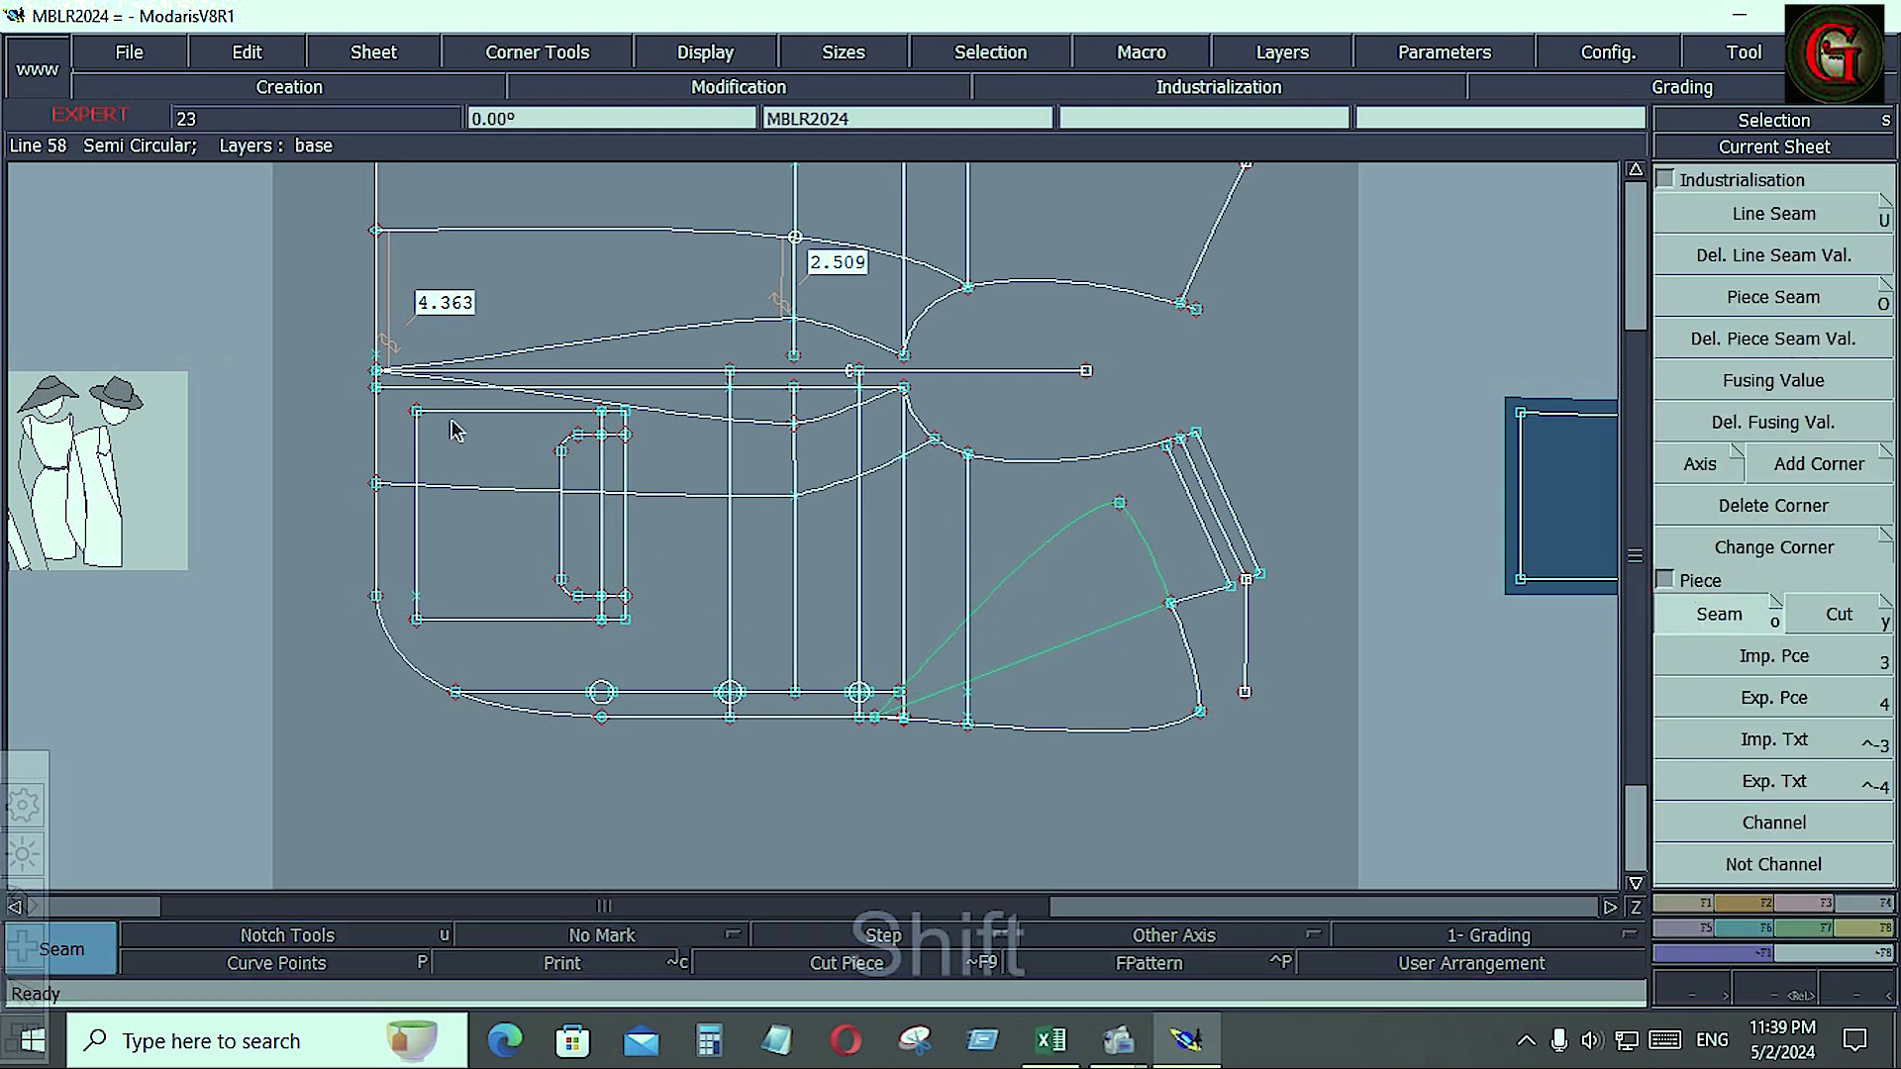
shift+drag(388, 401, 683, 649)
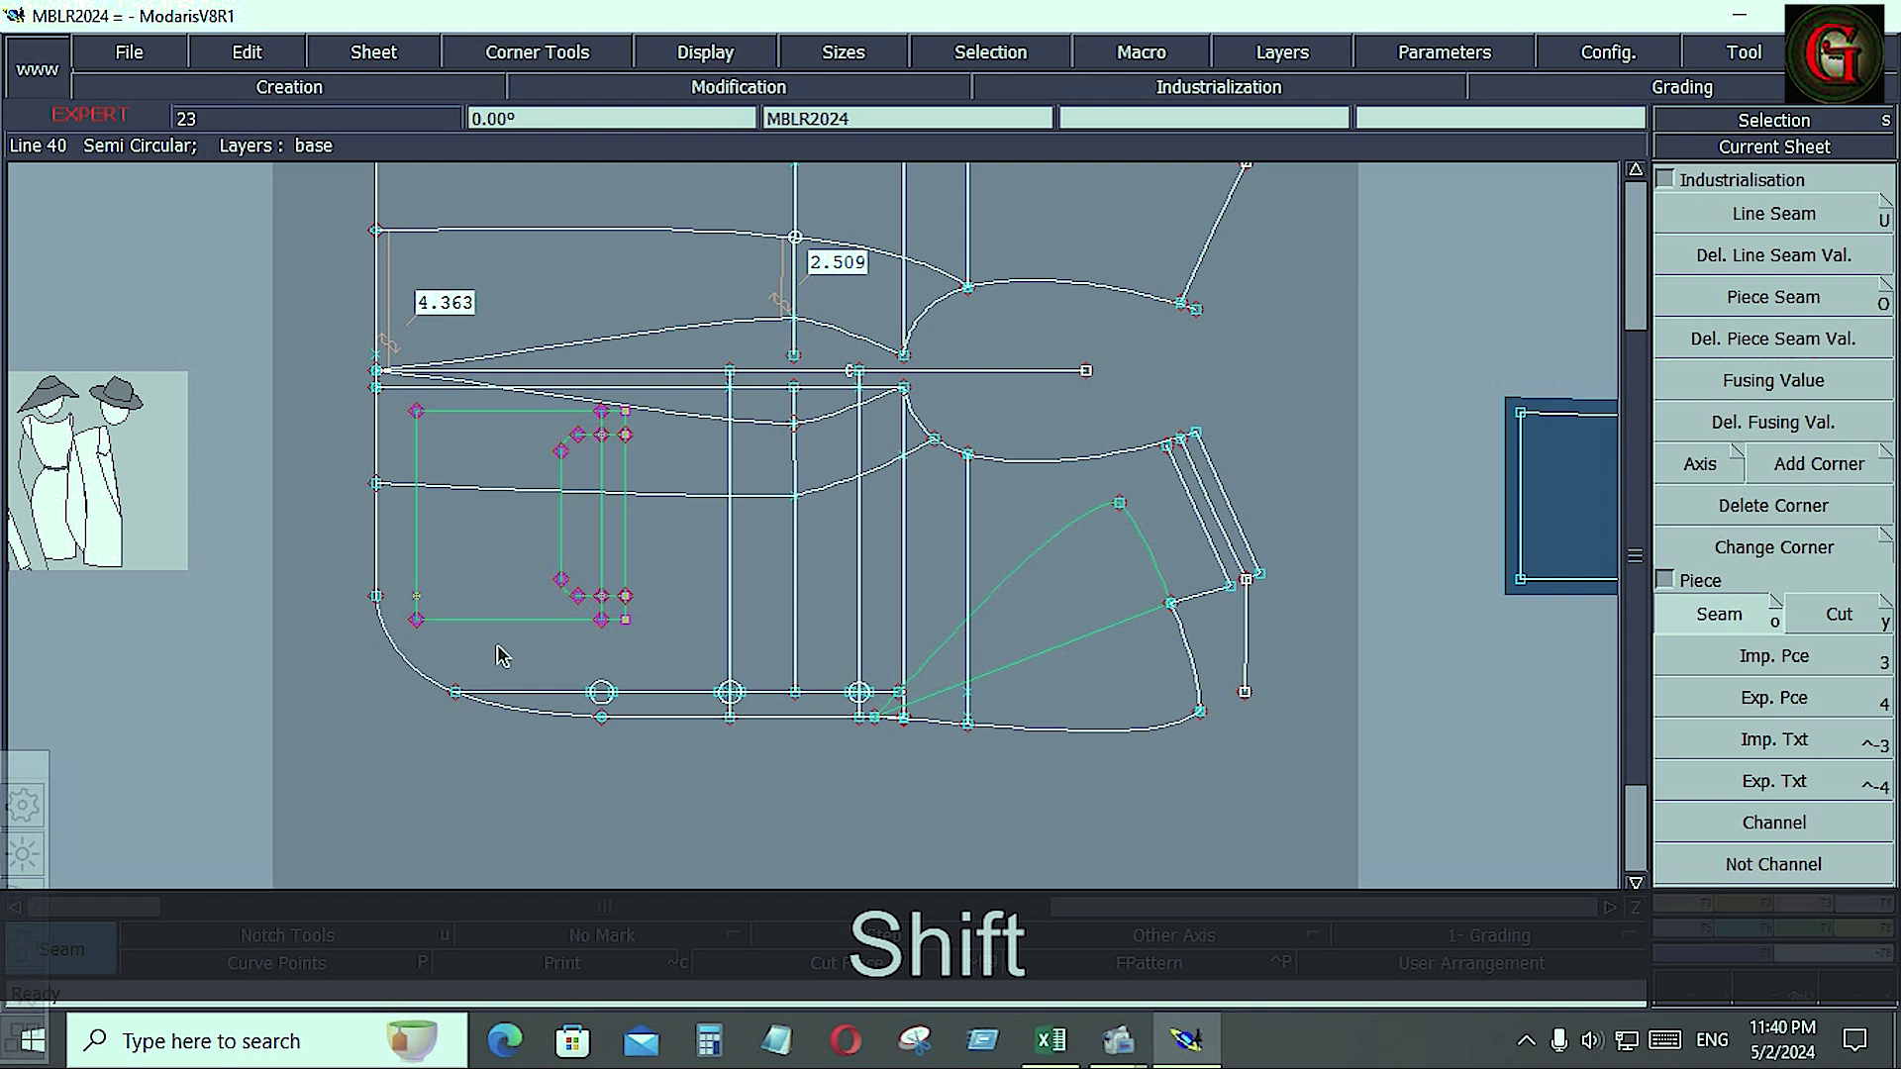
drag(506, 644, 892, 709)
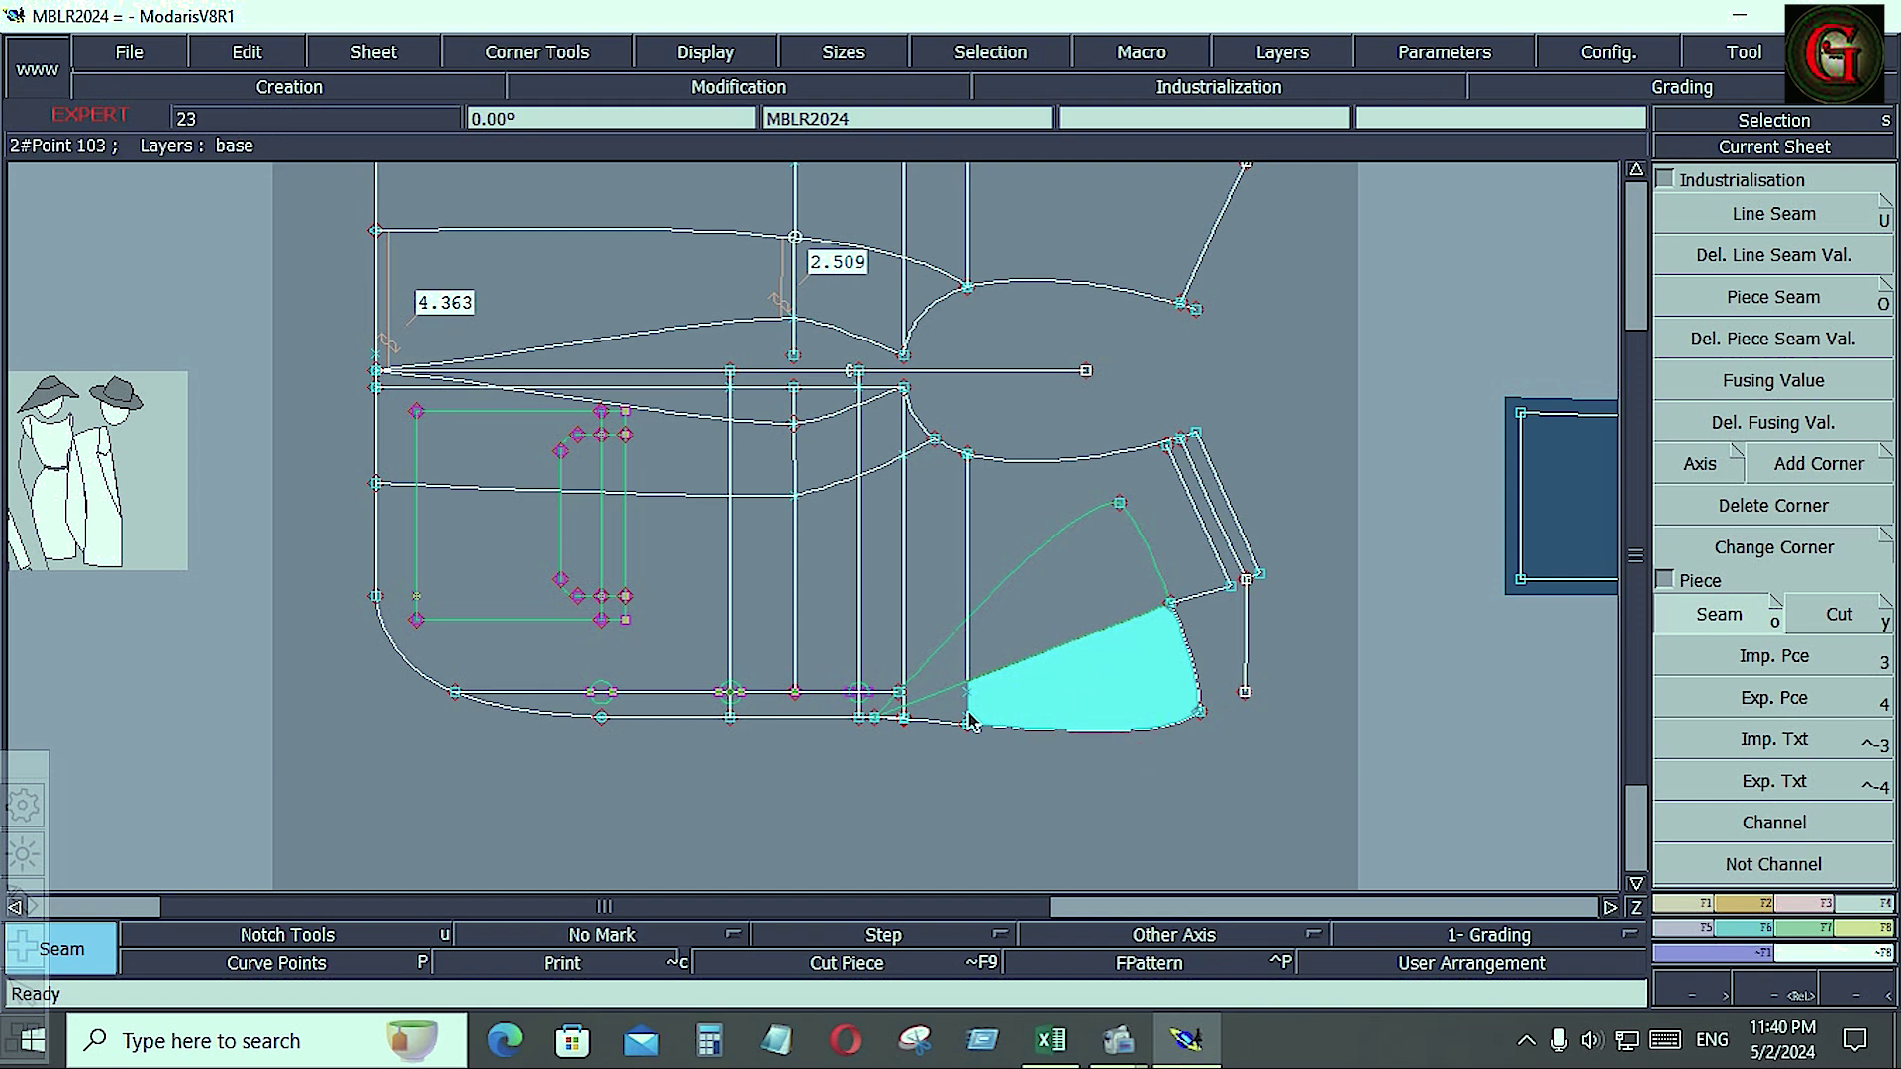
- Draw a Bezier line from the front's underarm point to the armhole end of the inner shoulder line
key(Return)
drag(797, 322, 1345, 811)
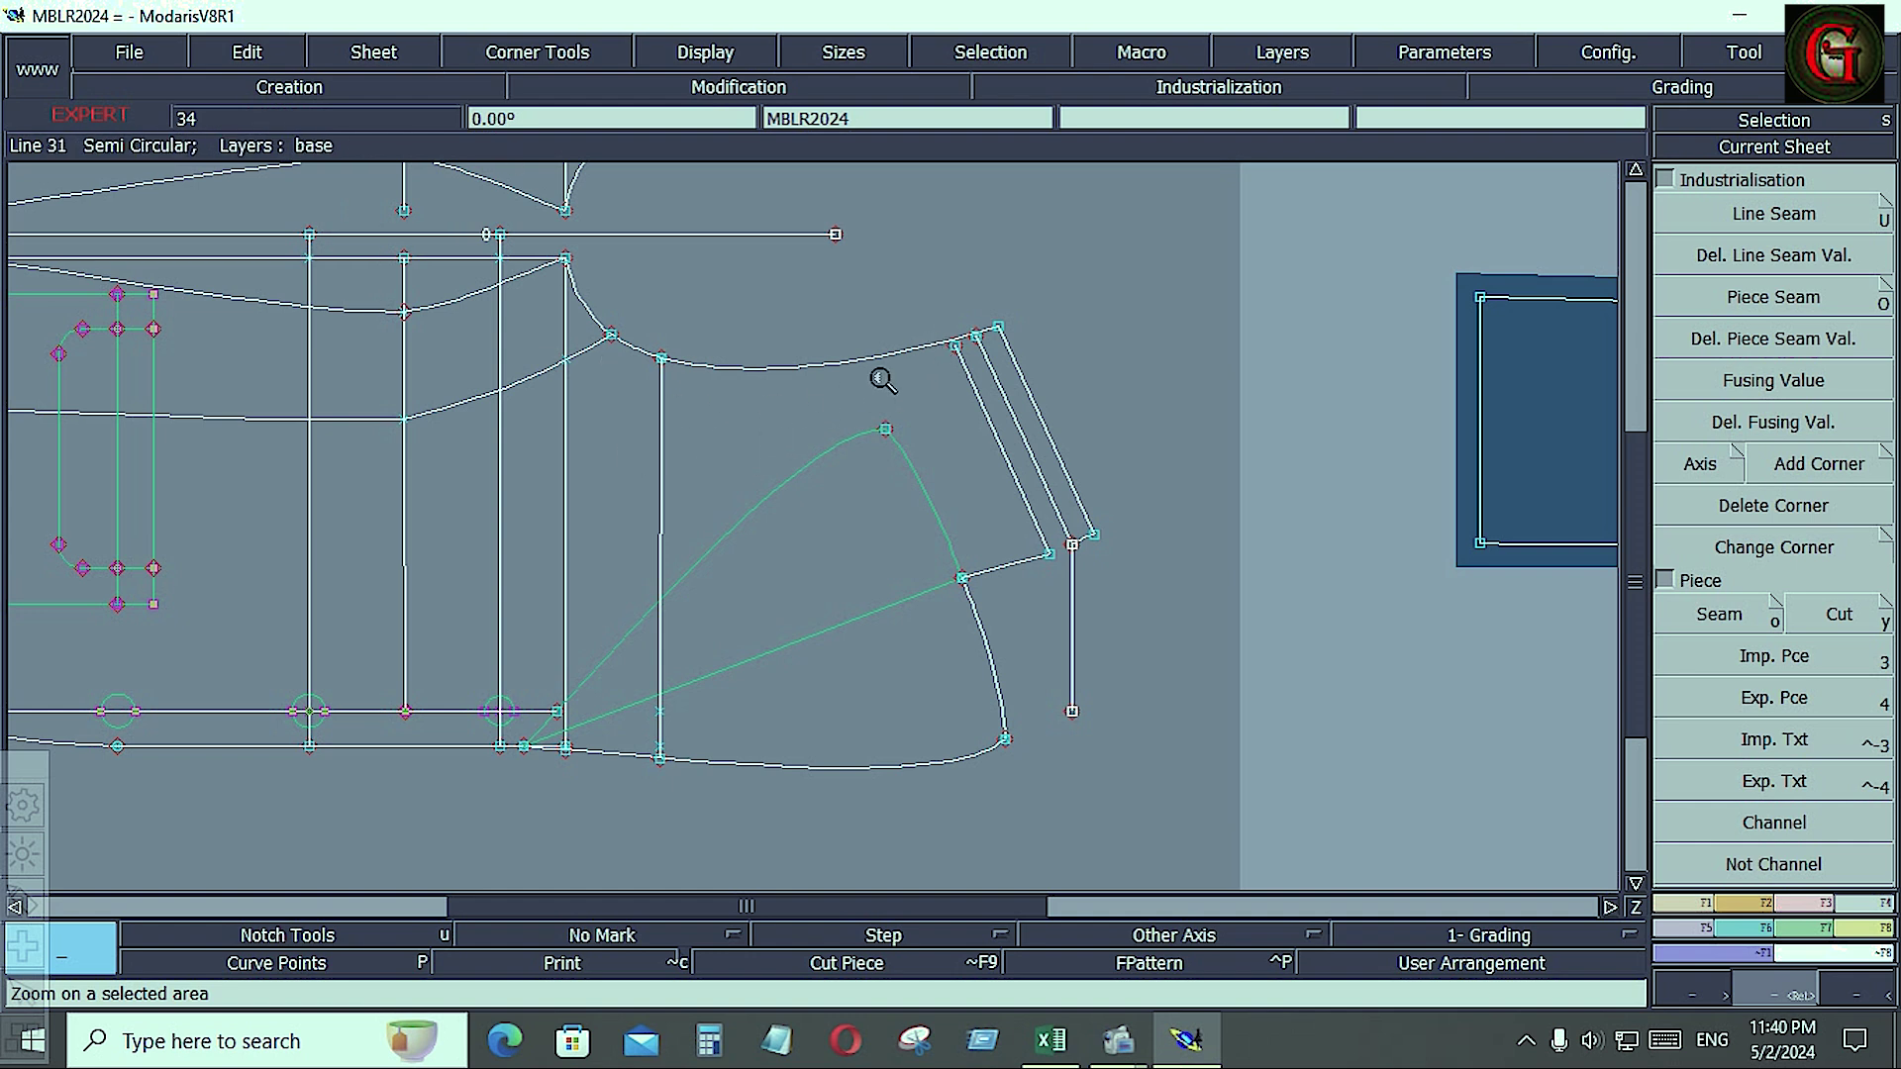
key(b)
click(565, 258)
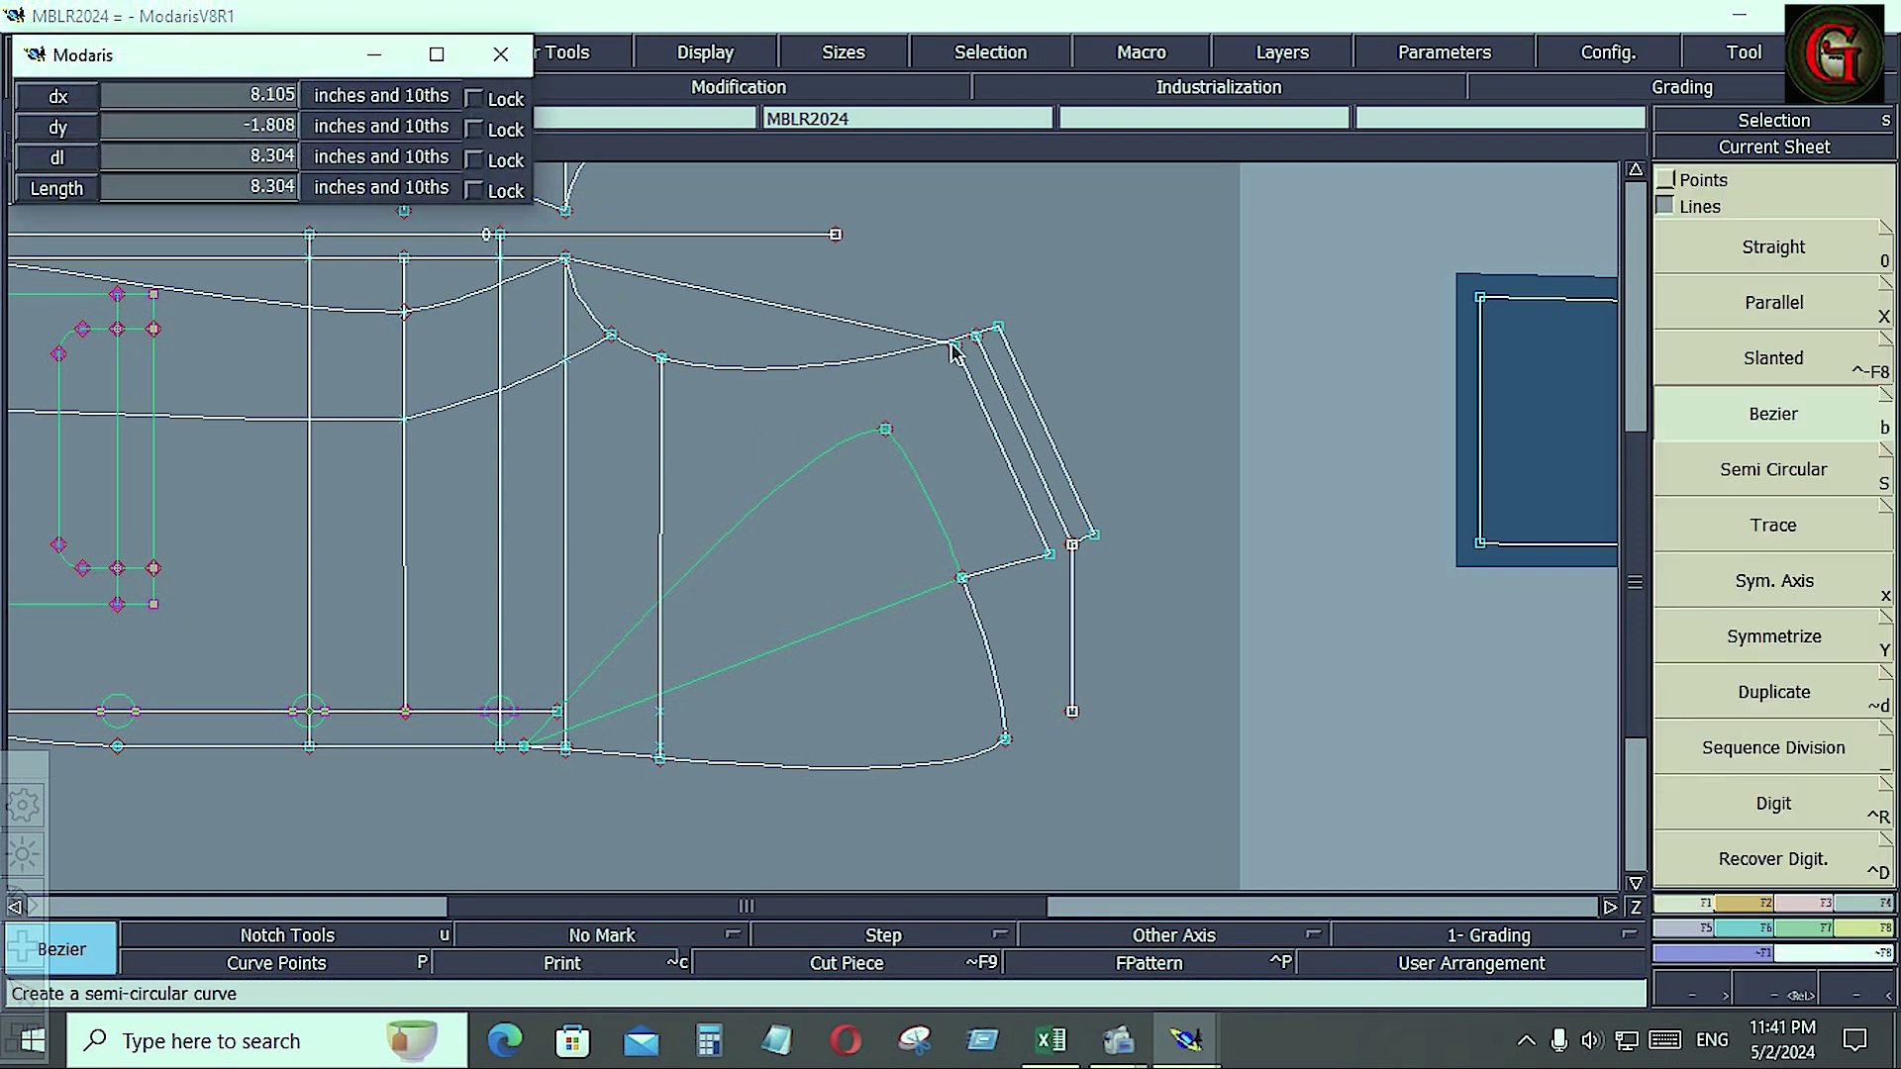
click(955, 346)
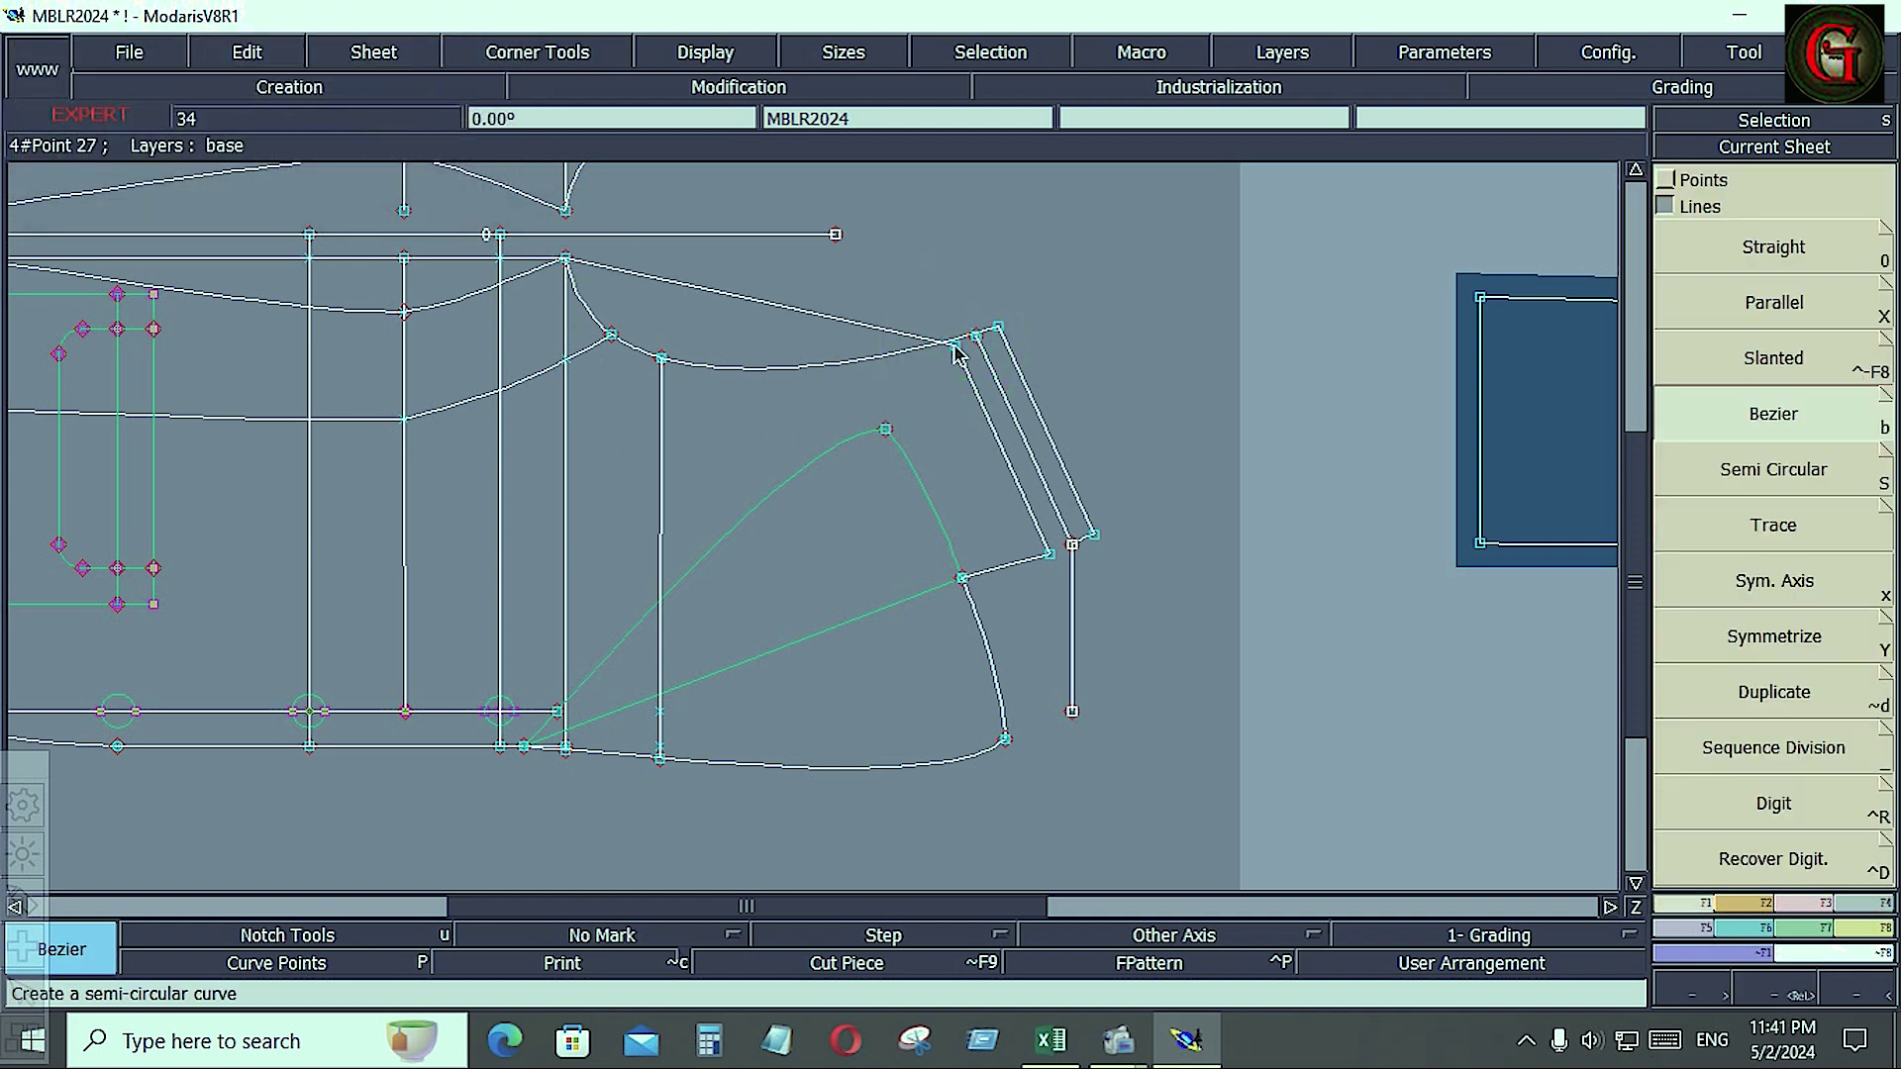
- Reshape the new Bezier line into a front armhole curve scooped deeper than the existing one
click(1792, 903)
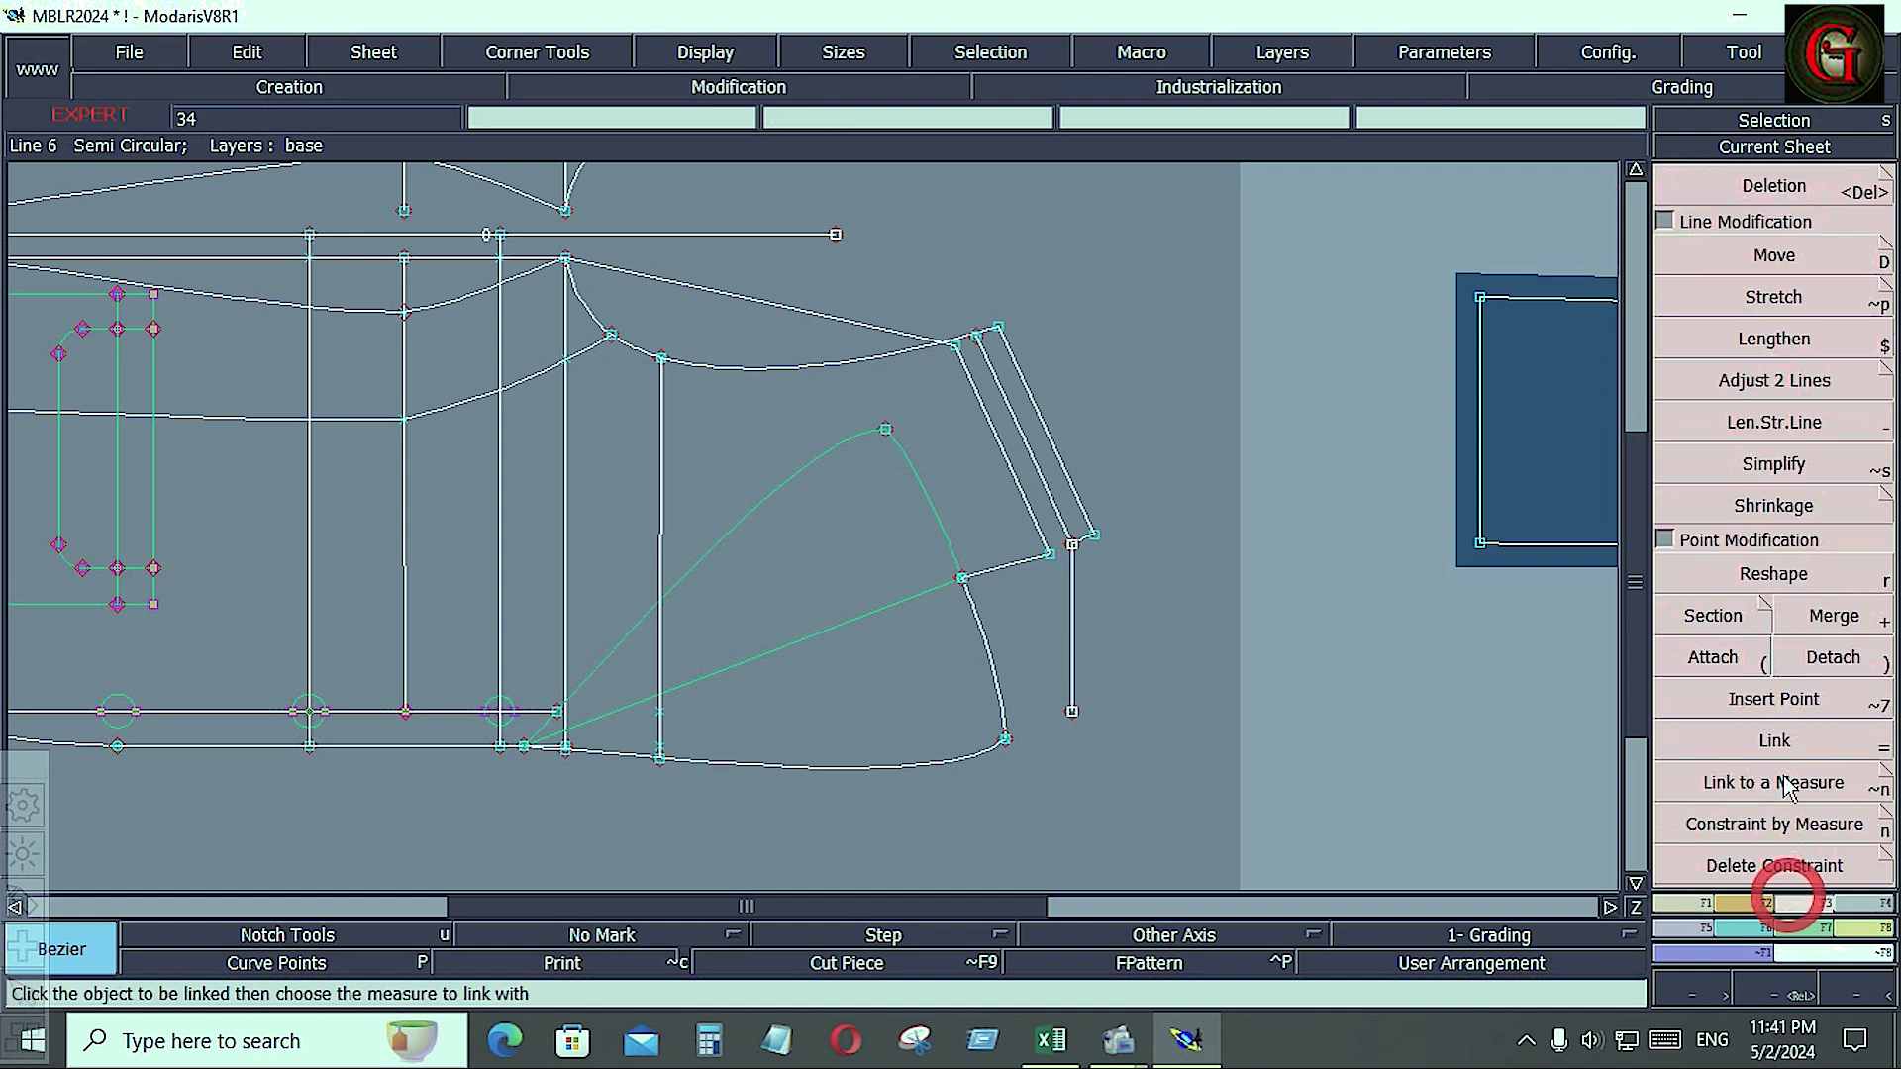
click(1773, 574)
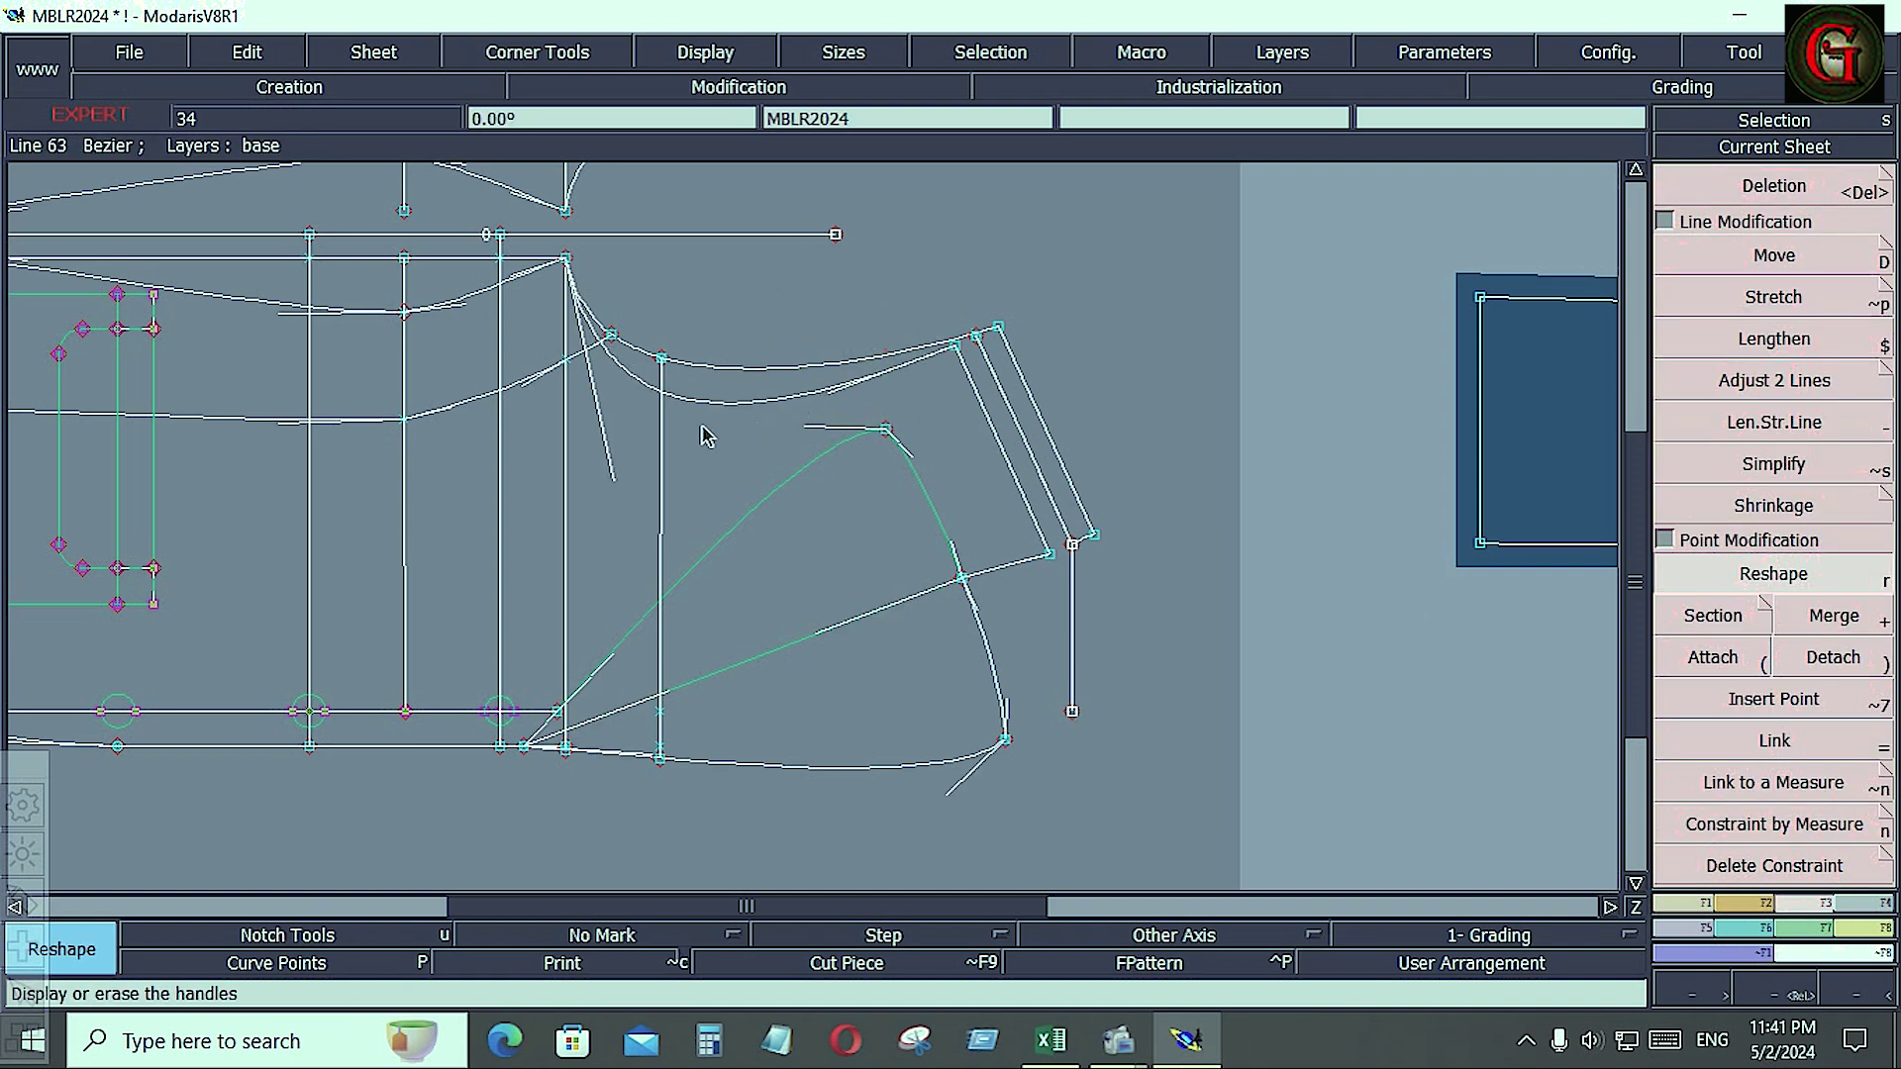
click(608, 478)
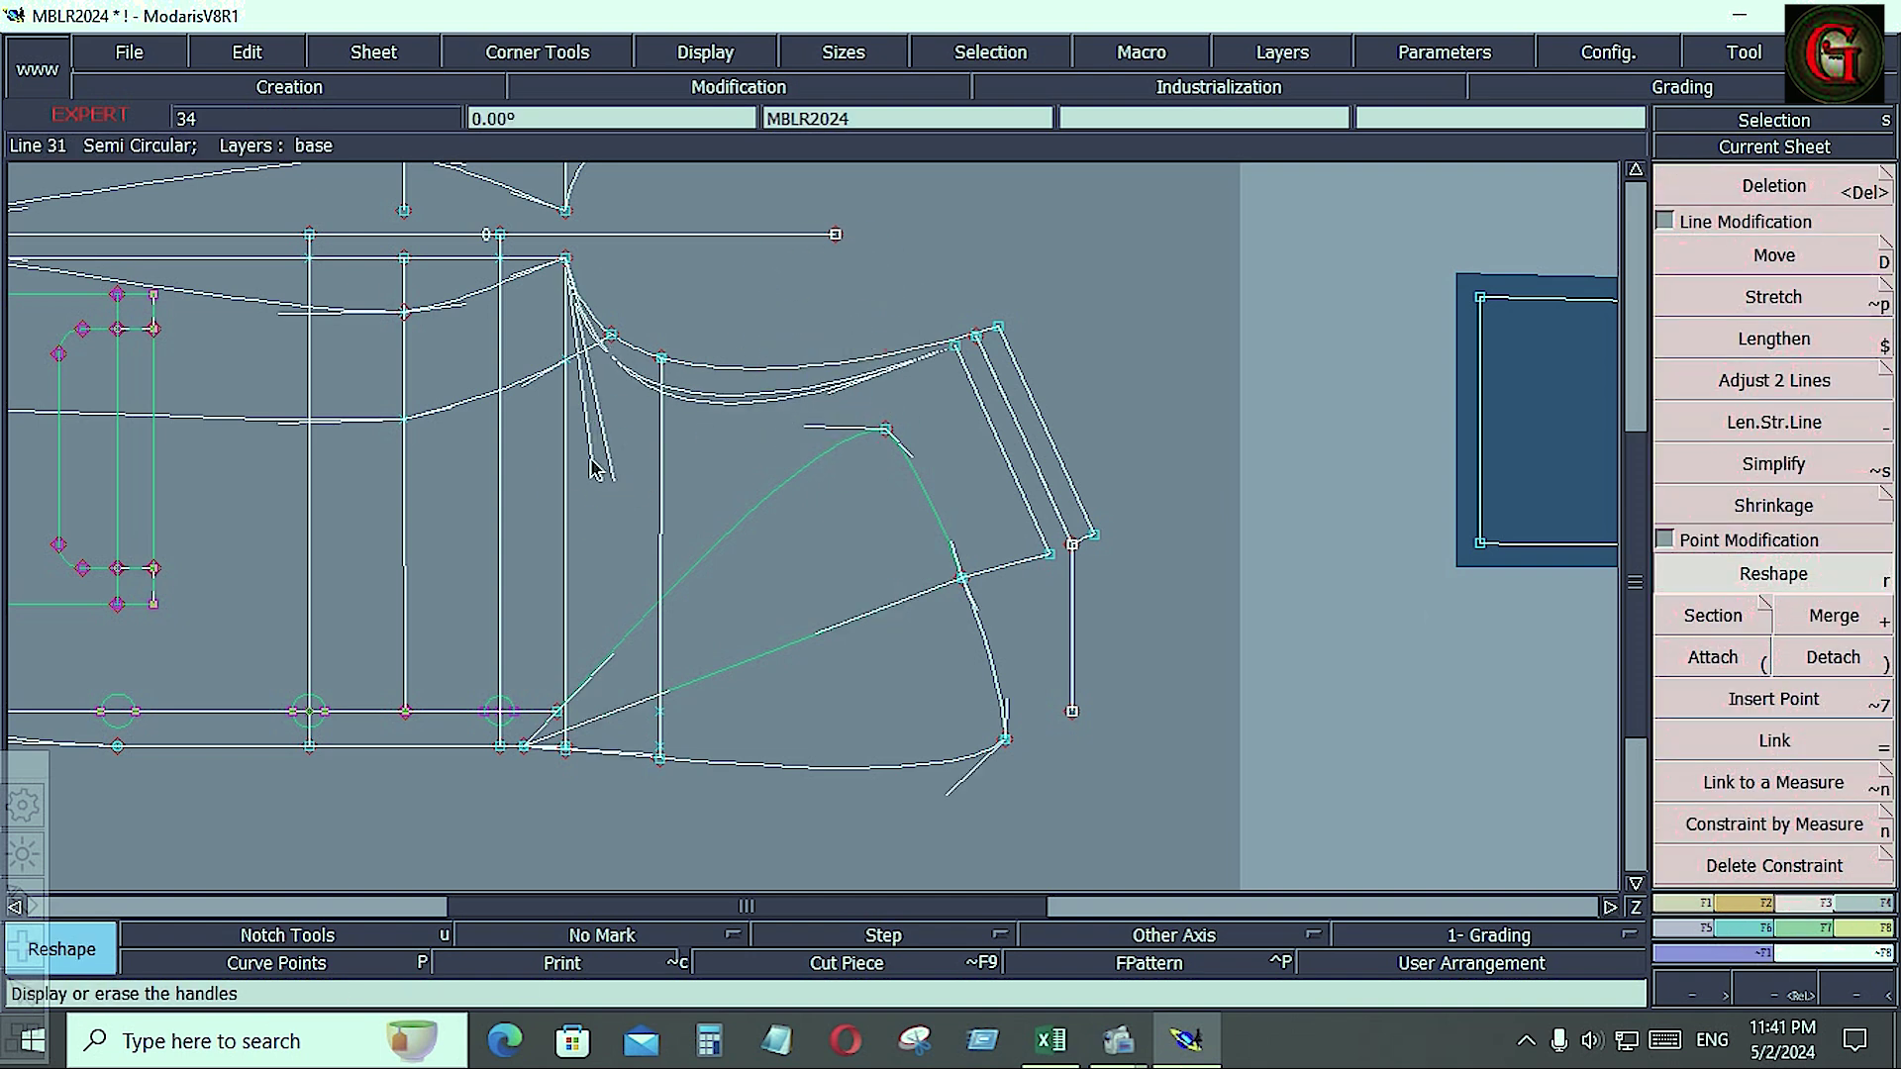
click(596, 462)
- Move the front panel seam's armhole end onto the new armhole curve and adjust the seam line to that curve
click(610, 336)
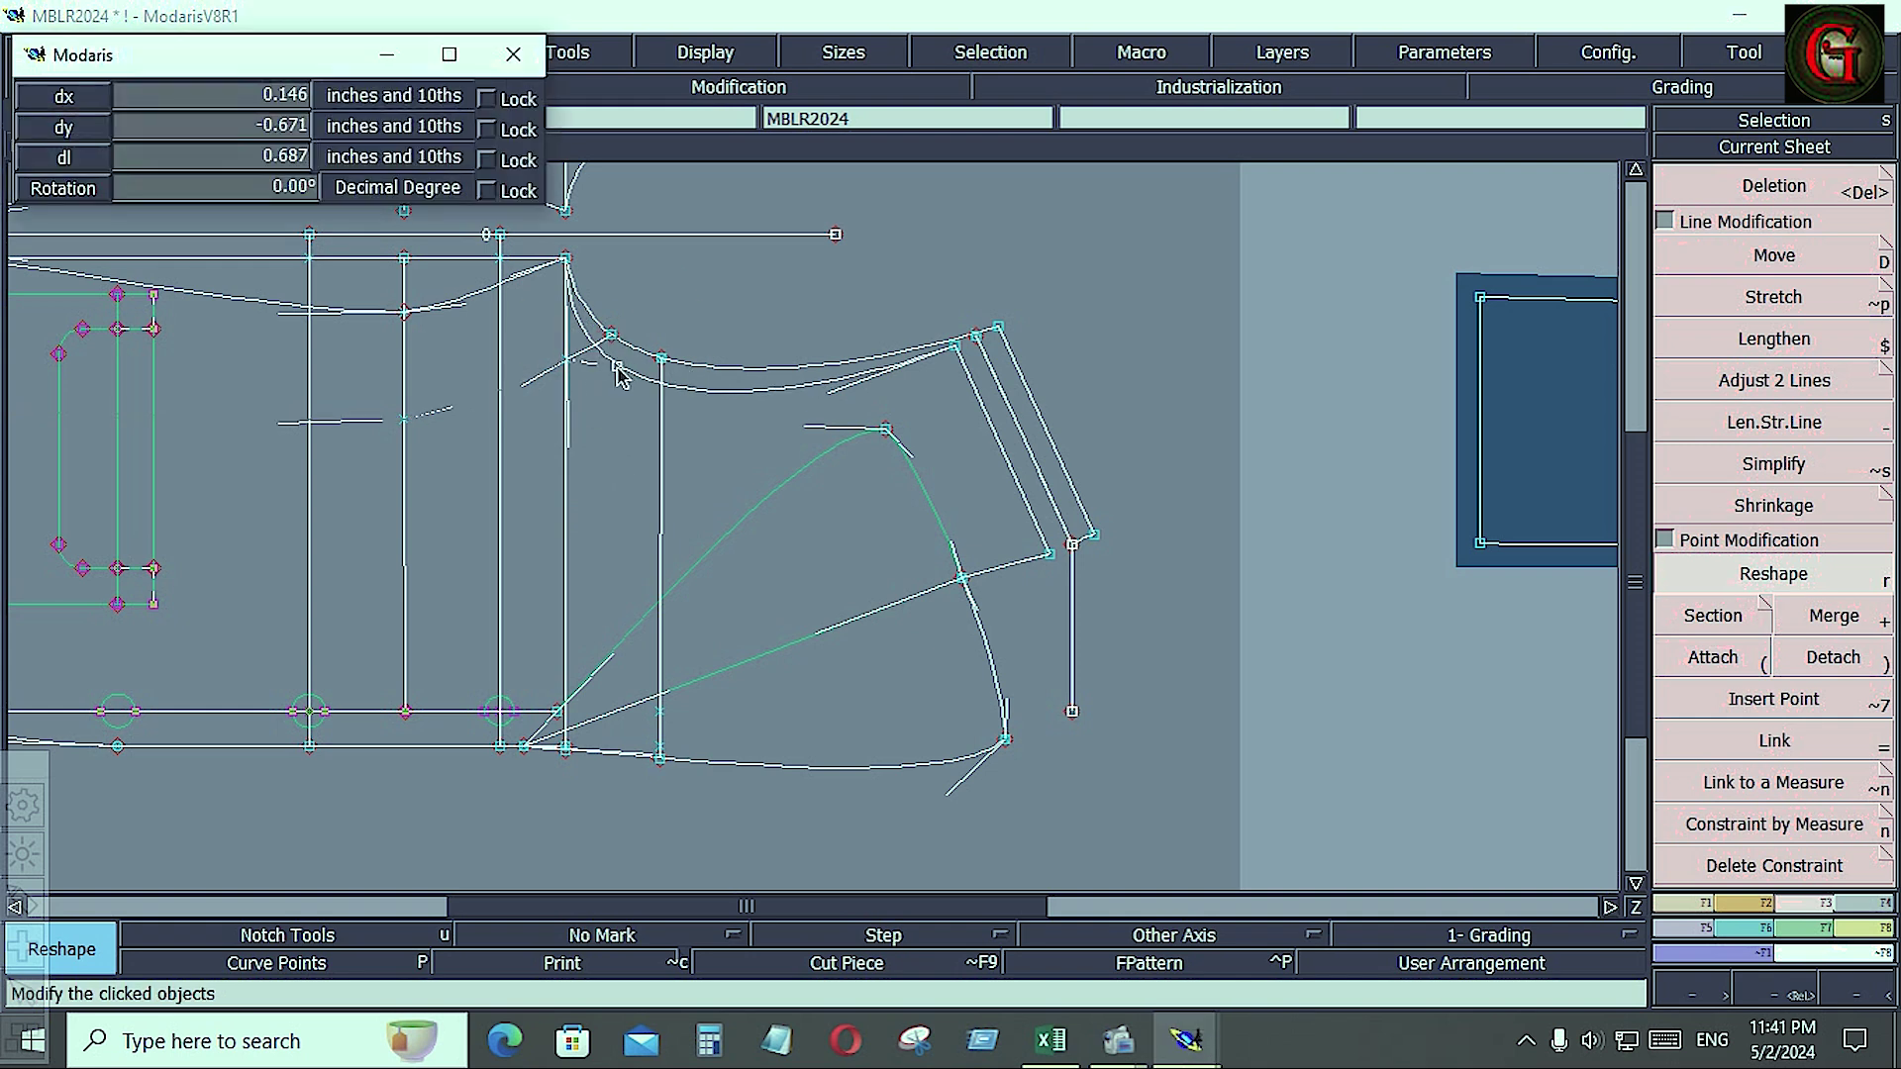
click(616, 367)
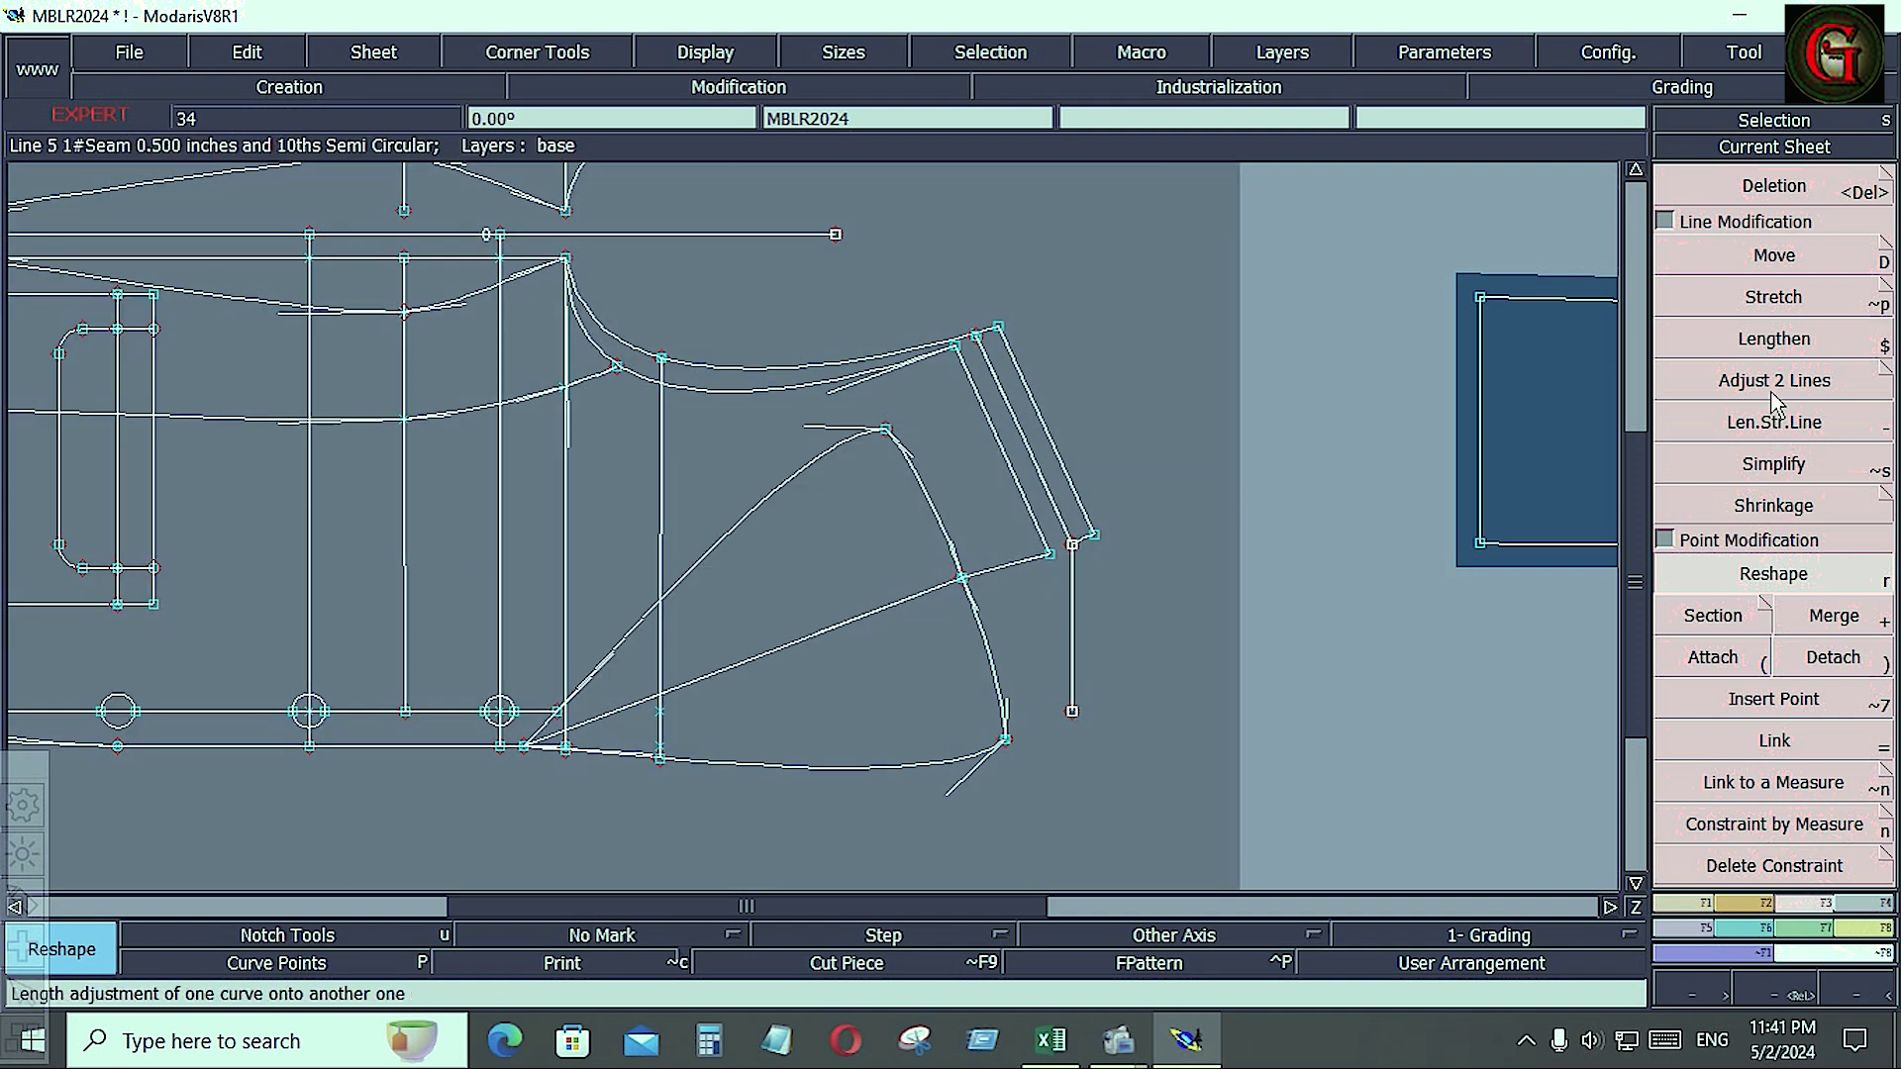
click(1775, 381)
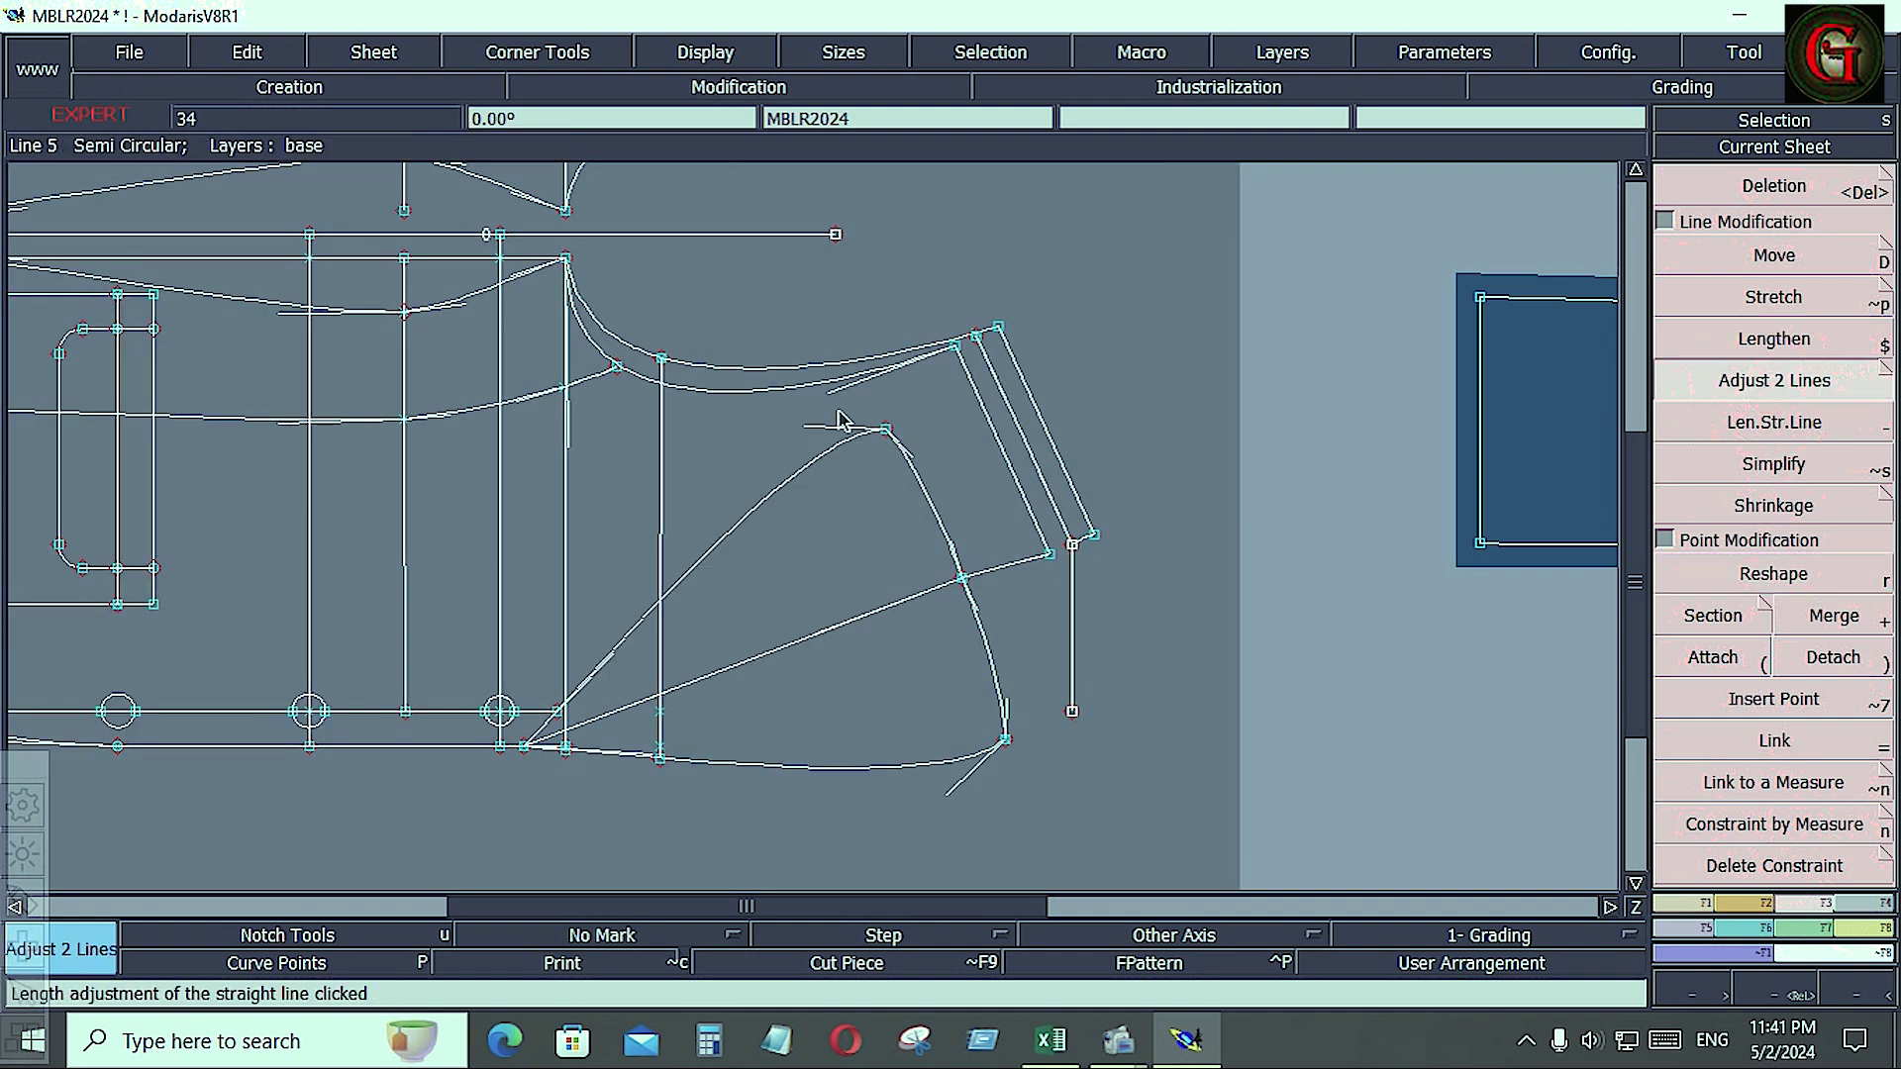
click(634, 377)
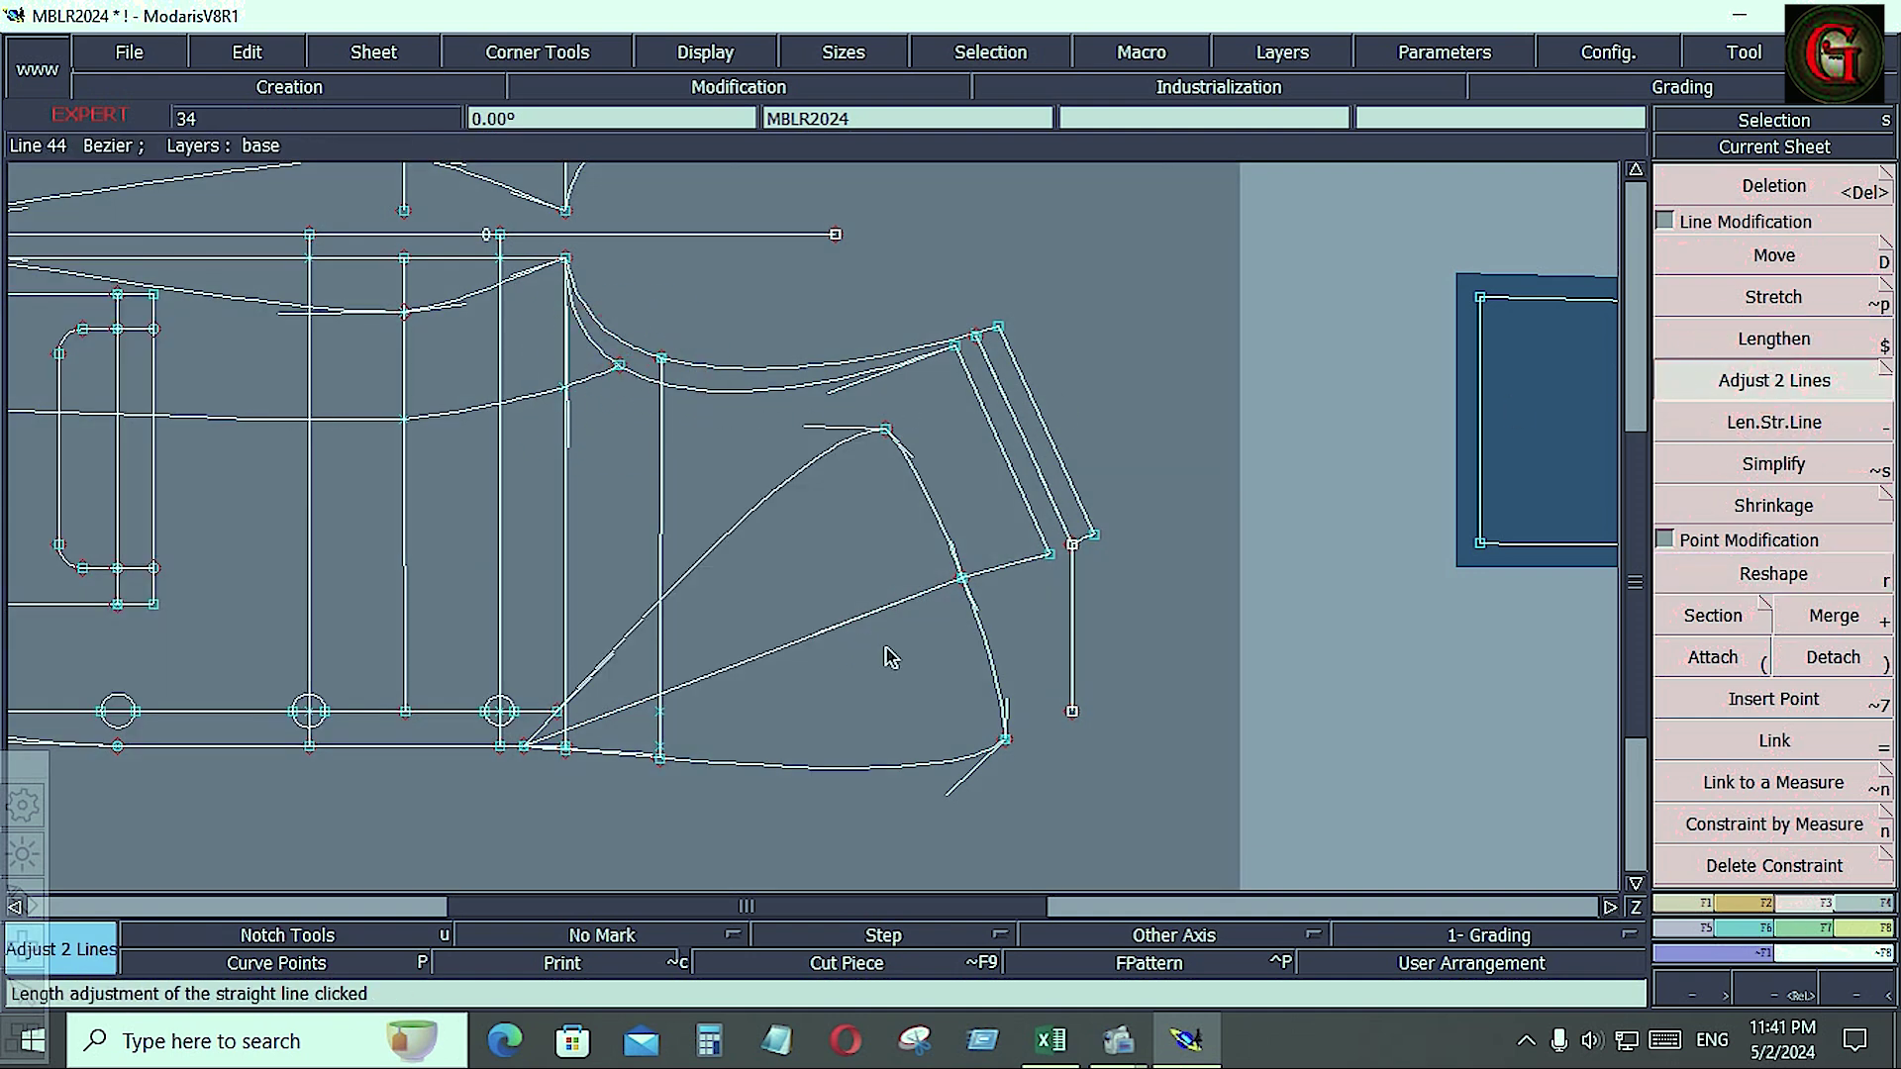
key(Home)
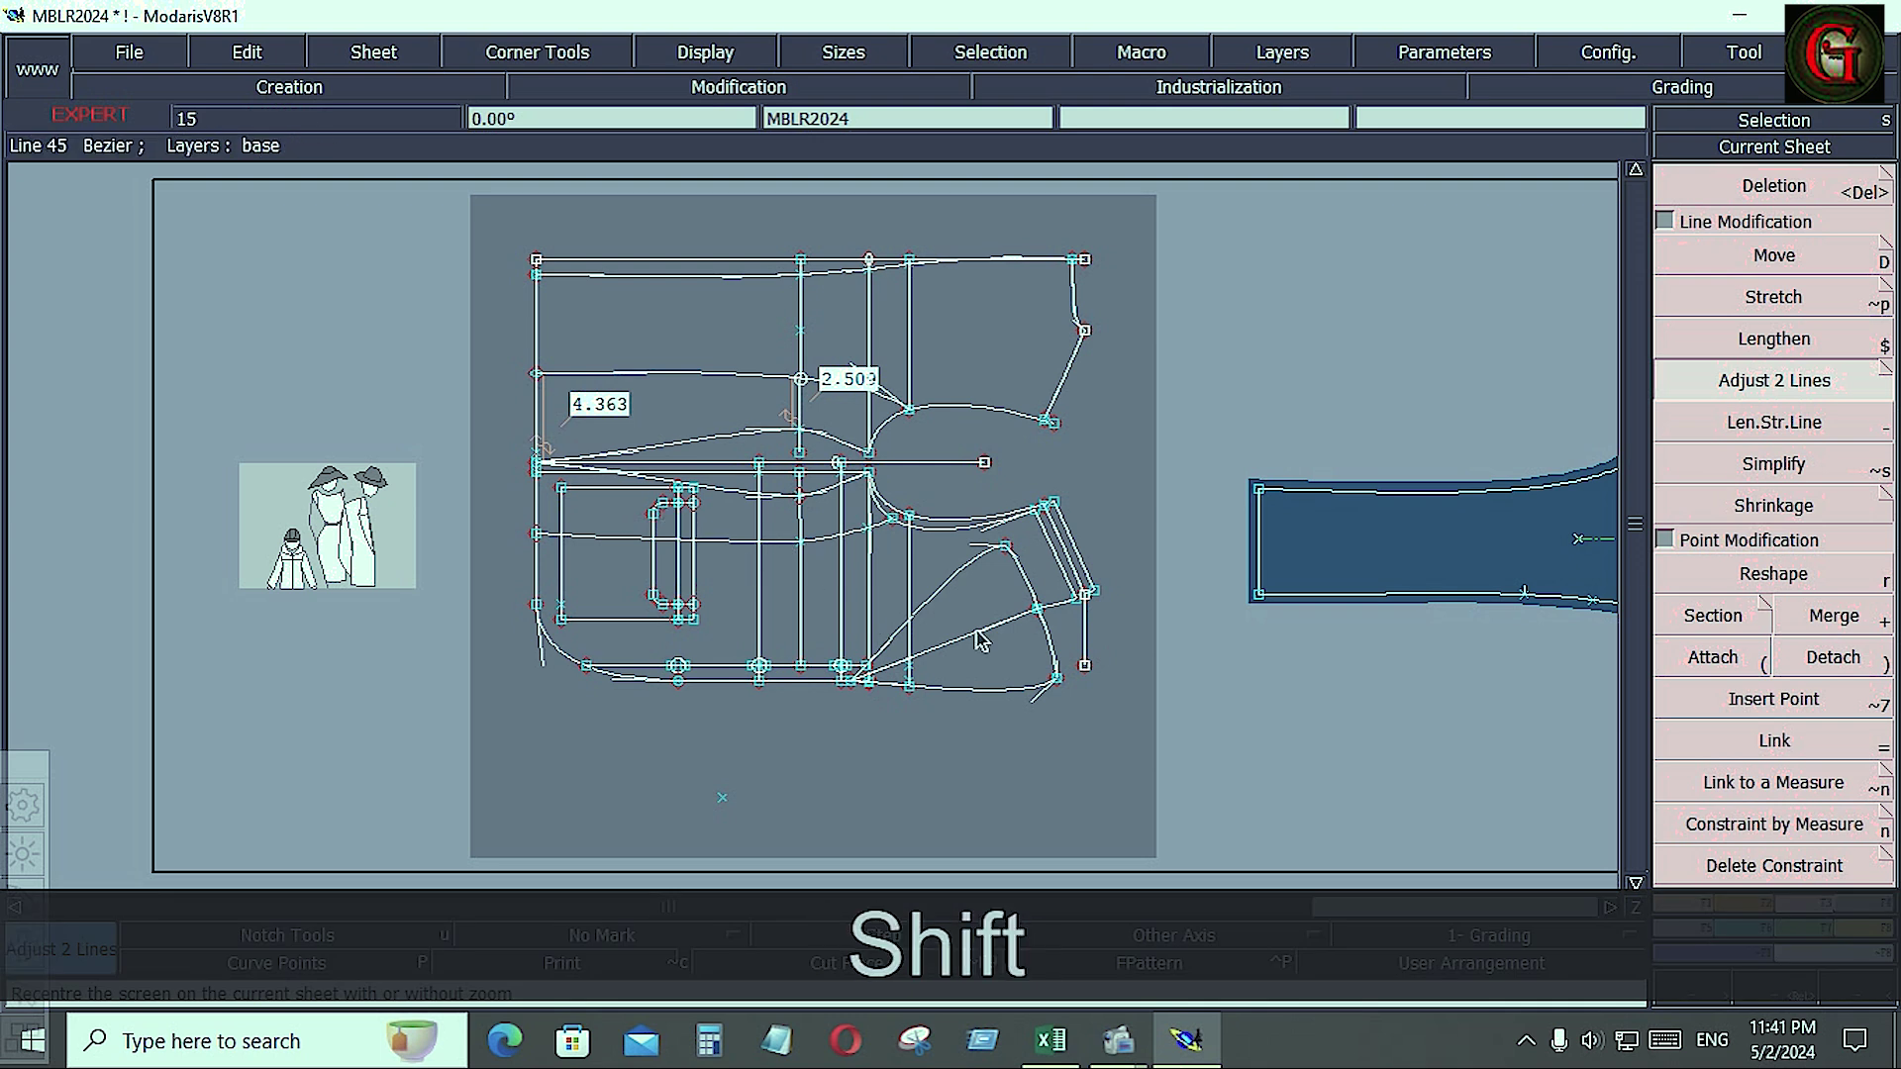
- Extract the front as a Seam piece, with the lapel lines, pocket bag, flap and button positions as internal lines
click(942, 590)
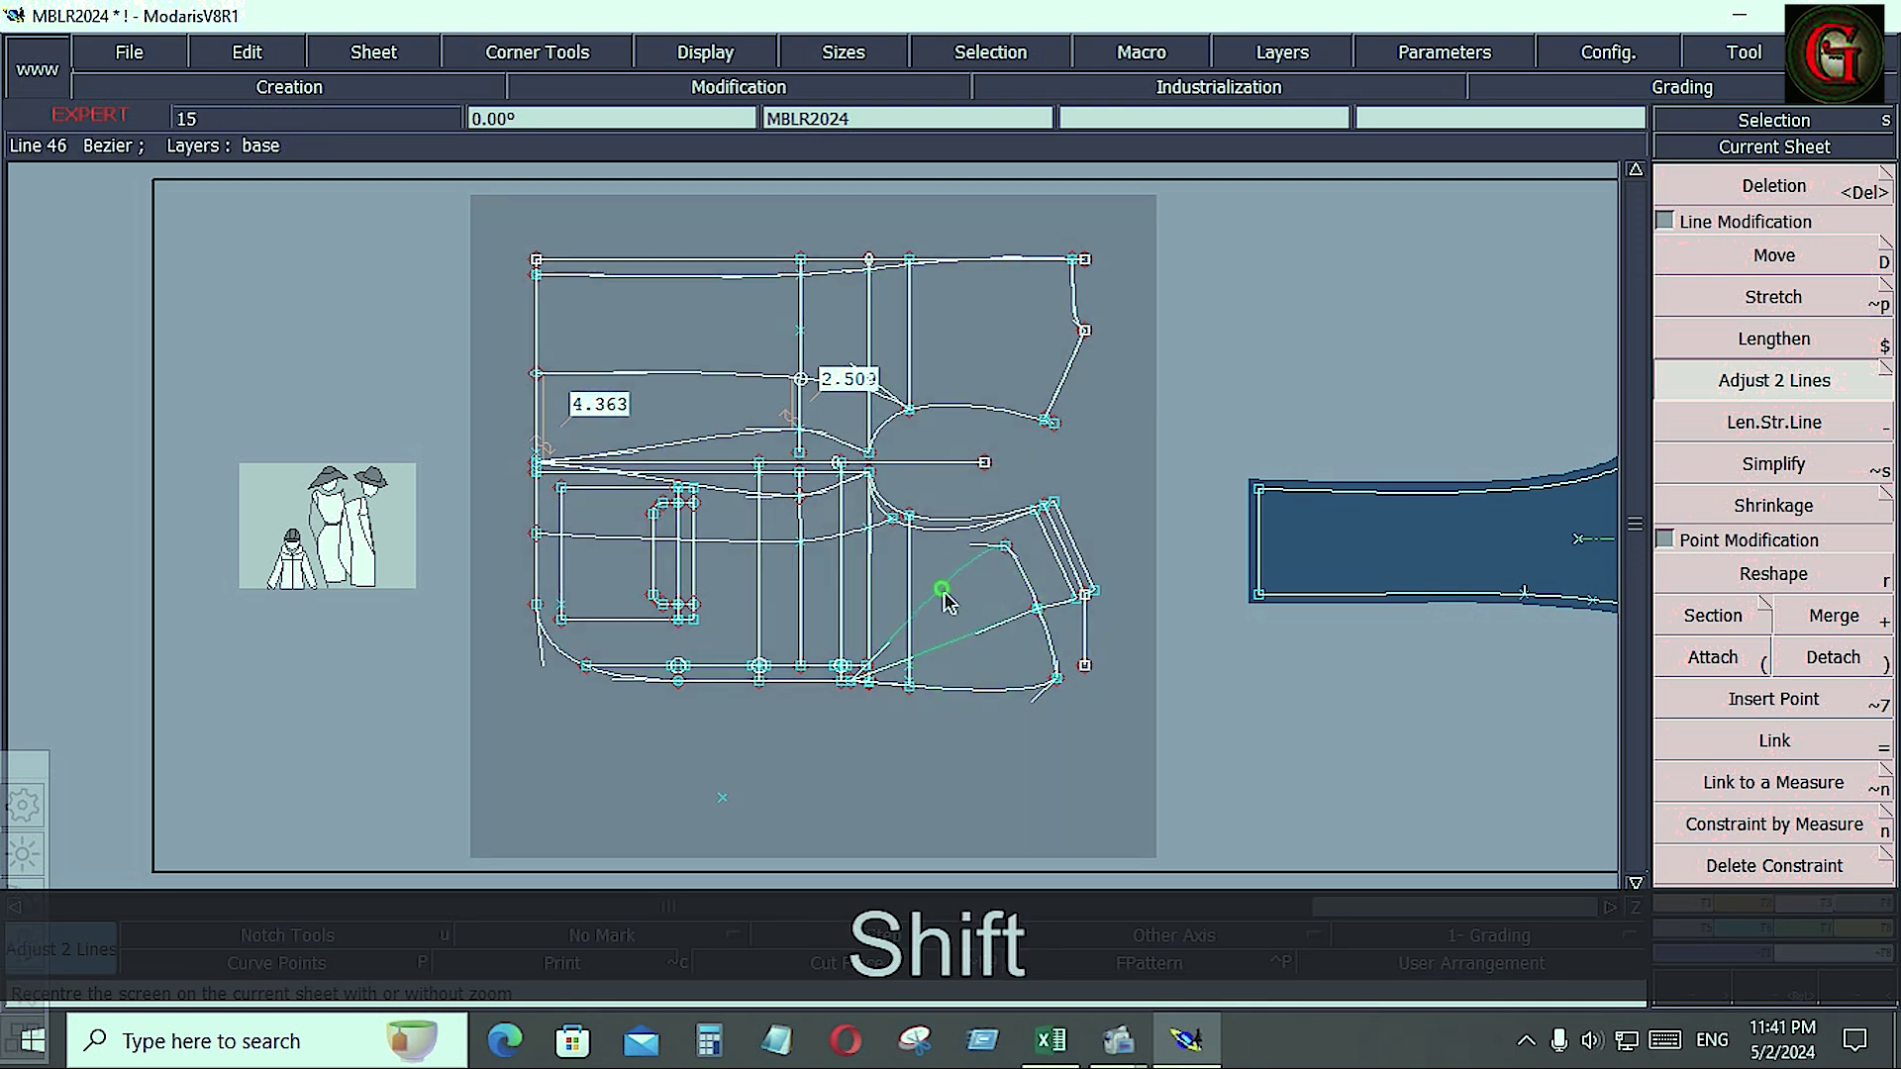
click(1024, 589)
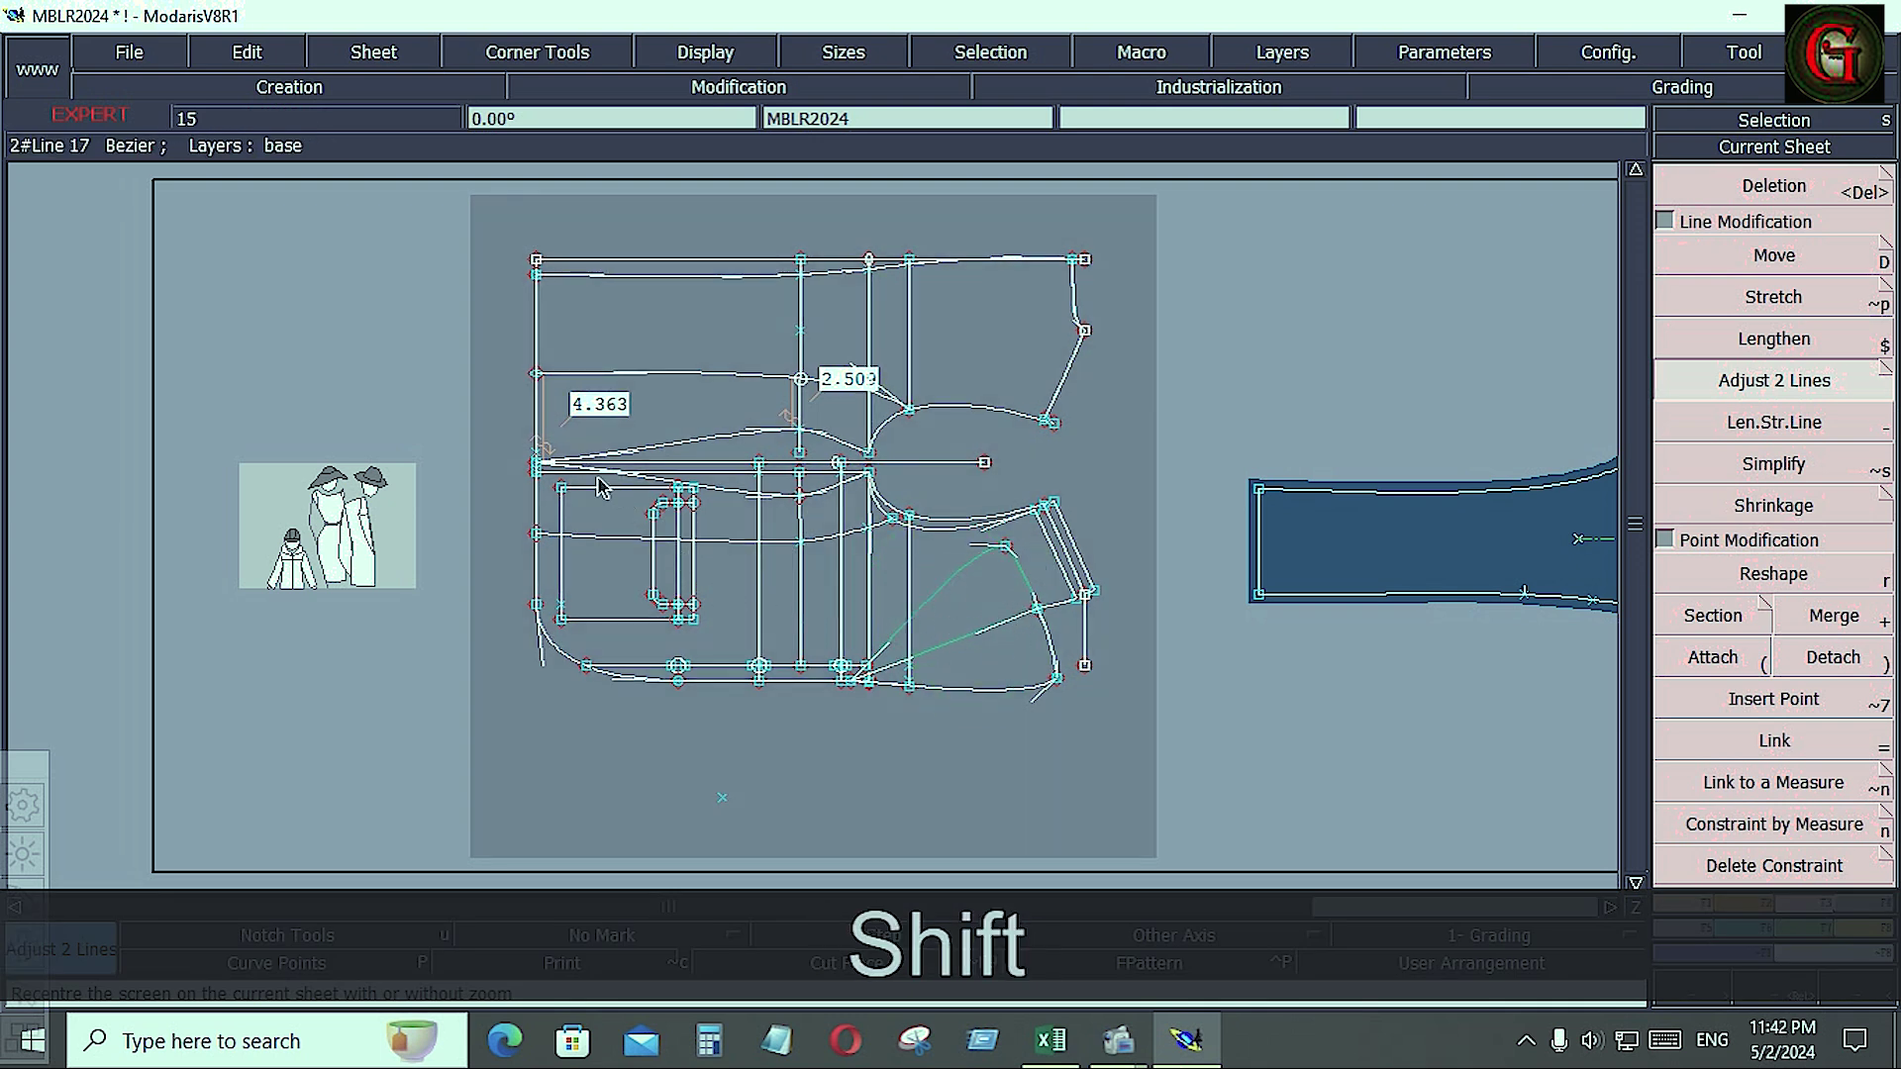
drag(552, 486, 730, 634)
click(1868, 908)
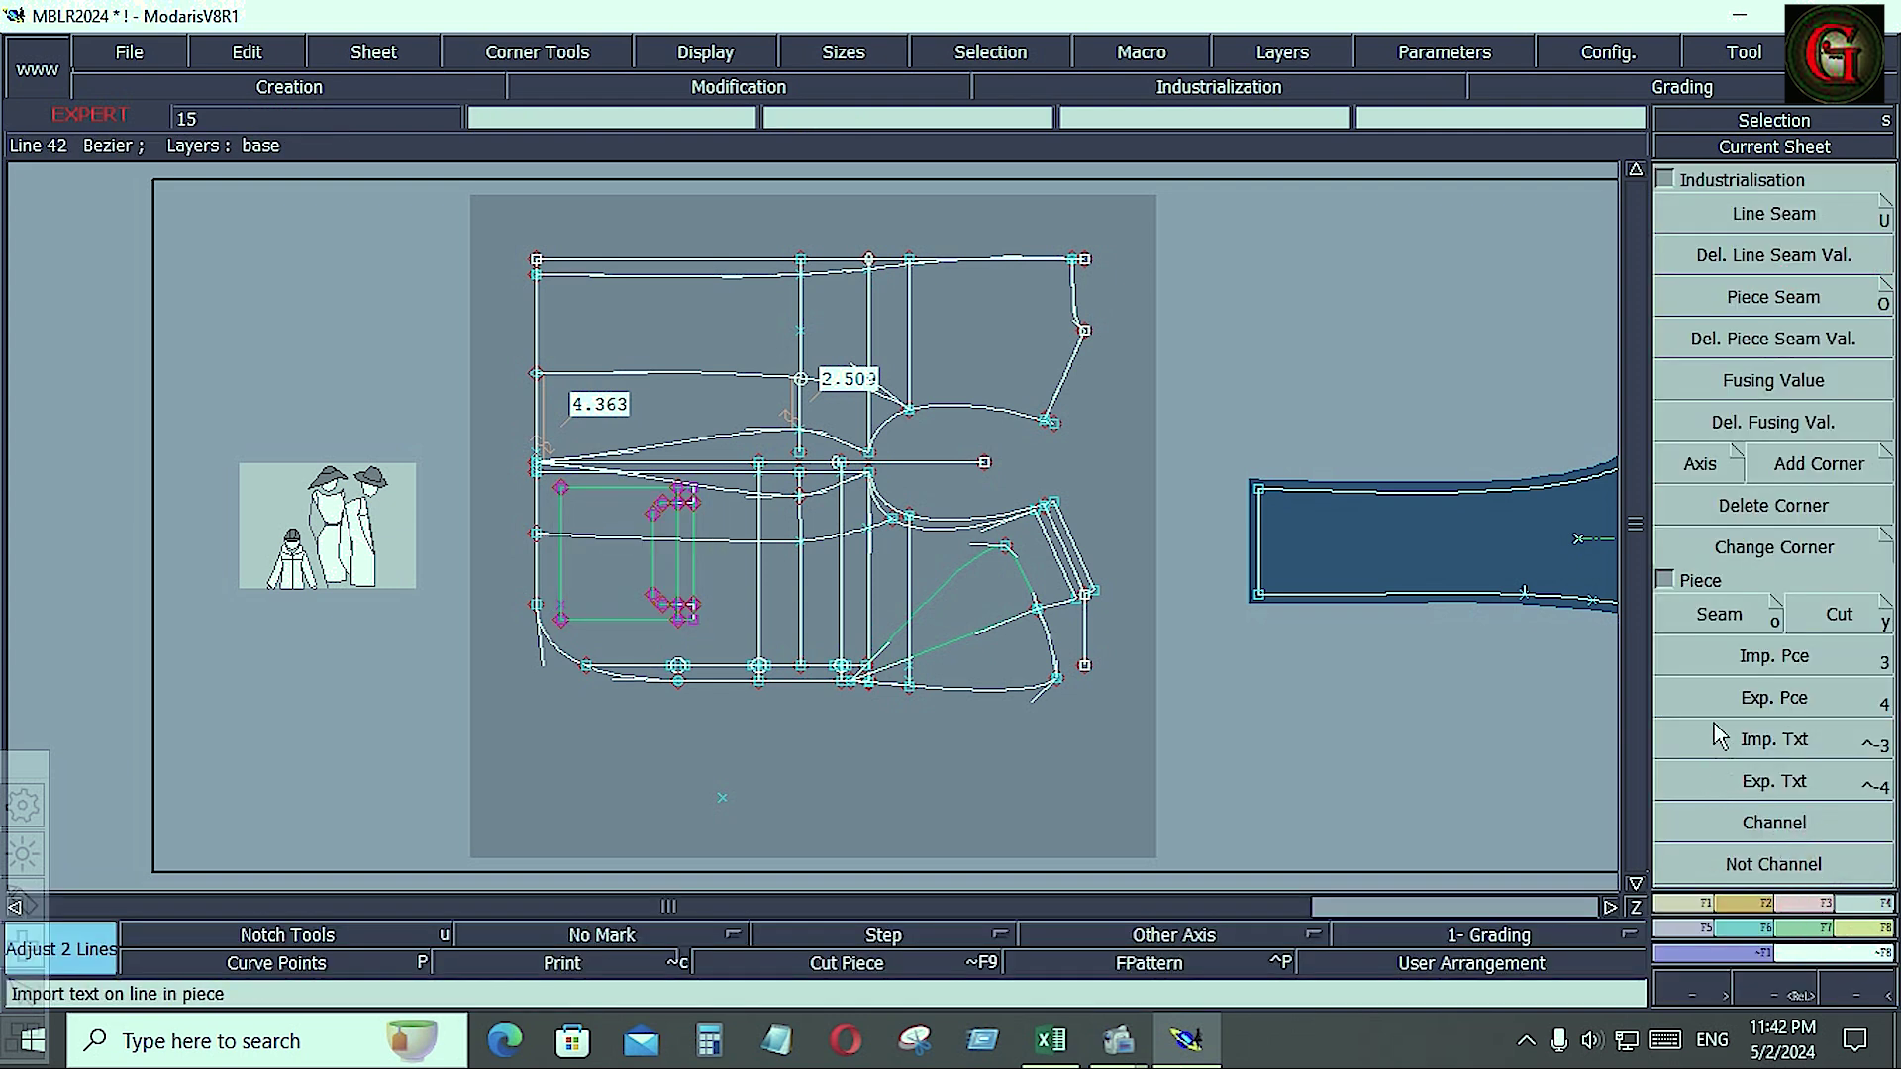
click(1703, 620)
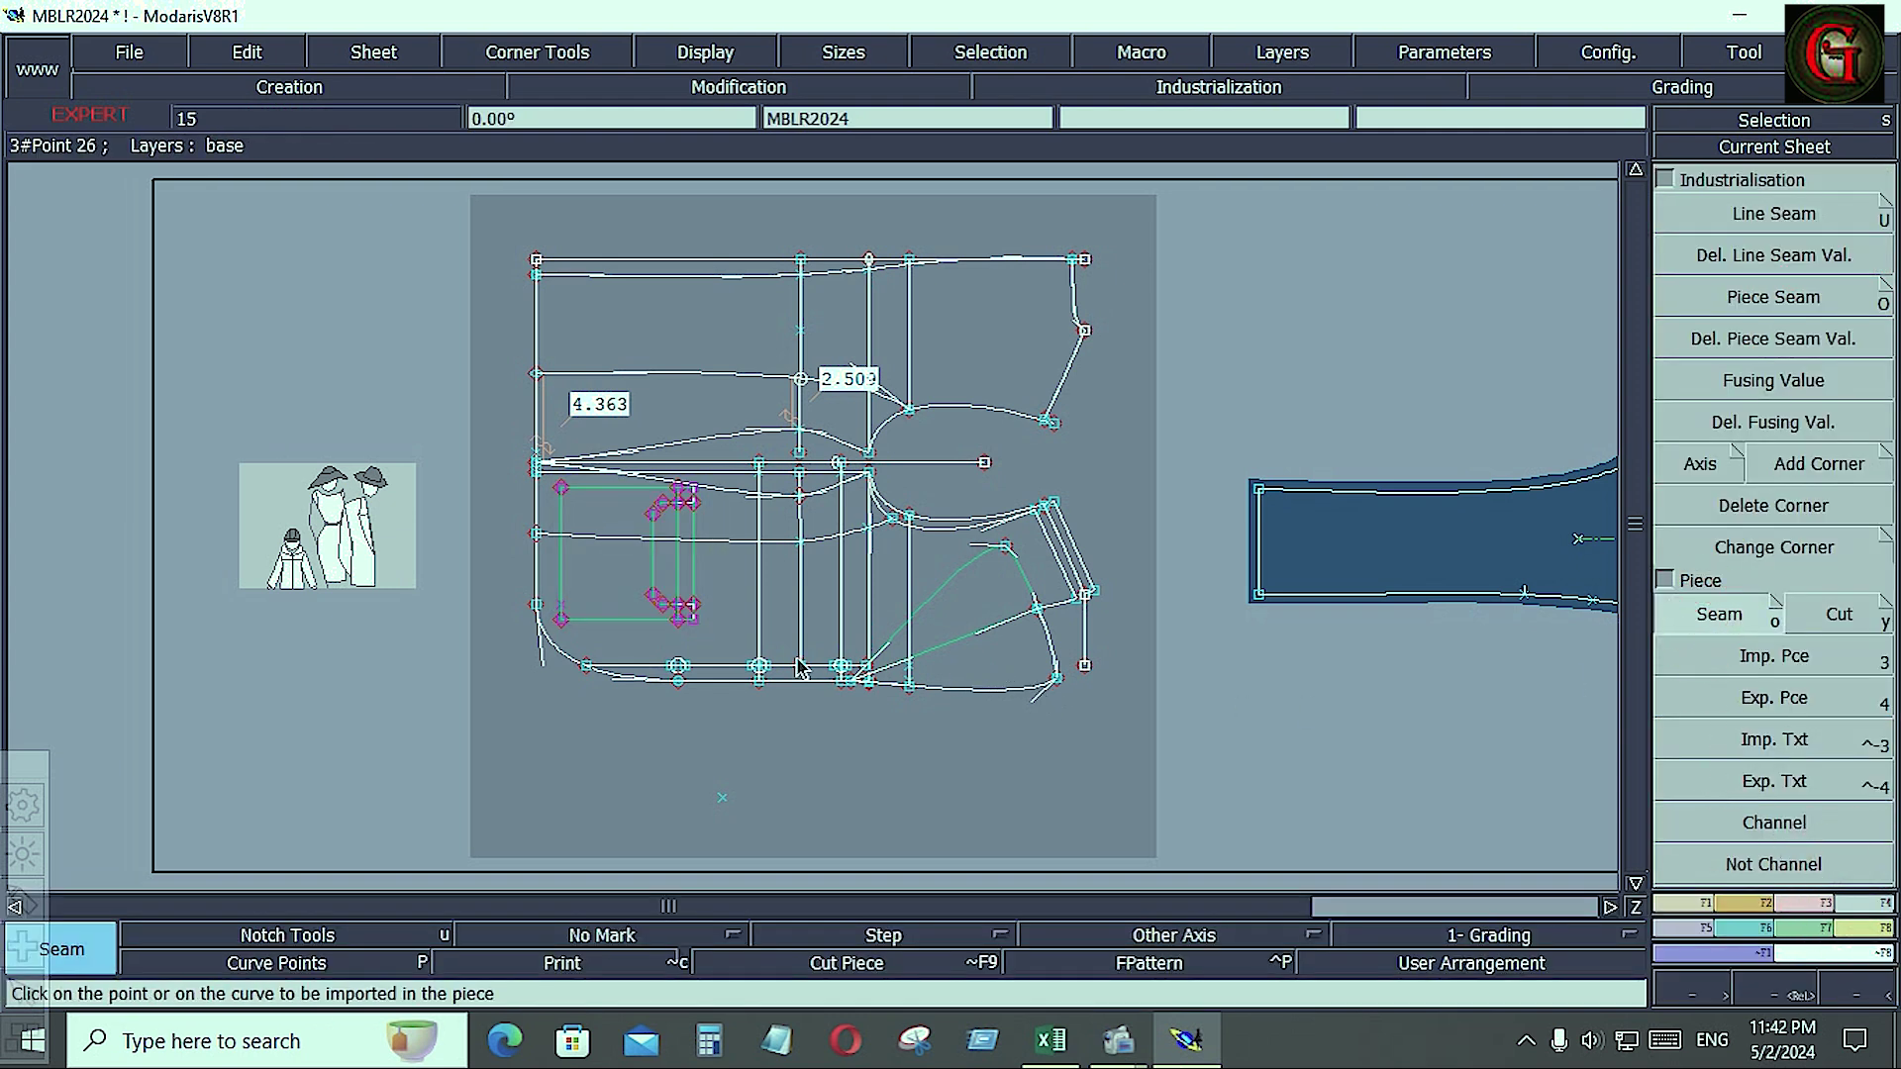
shift+drag(626, 631, 873, 697)
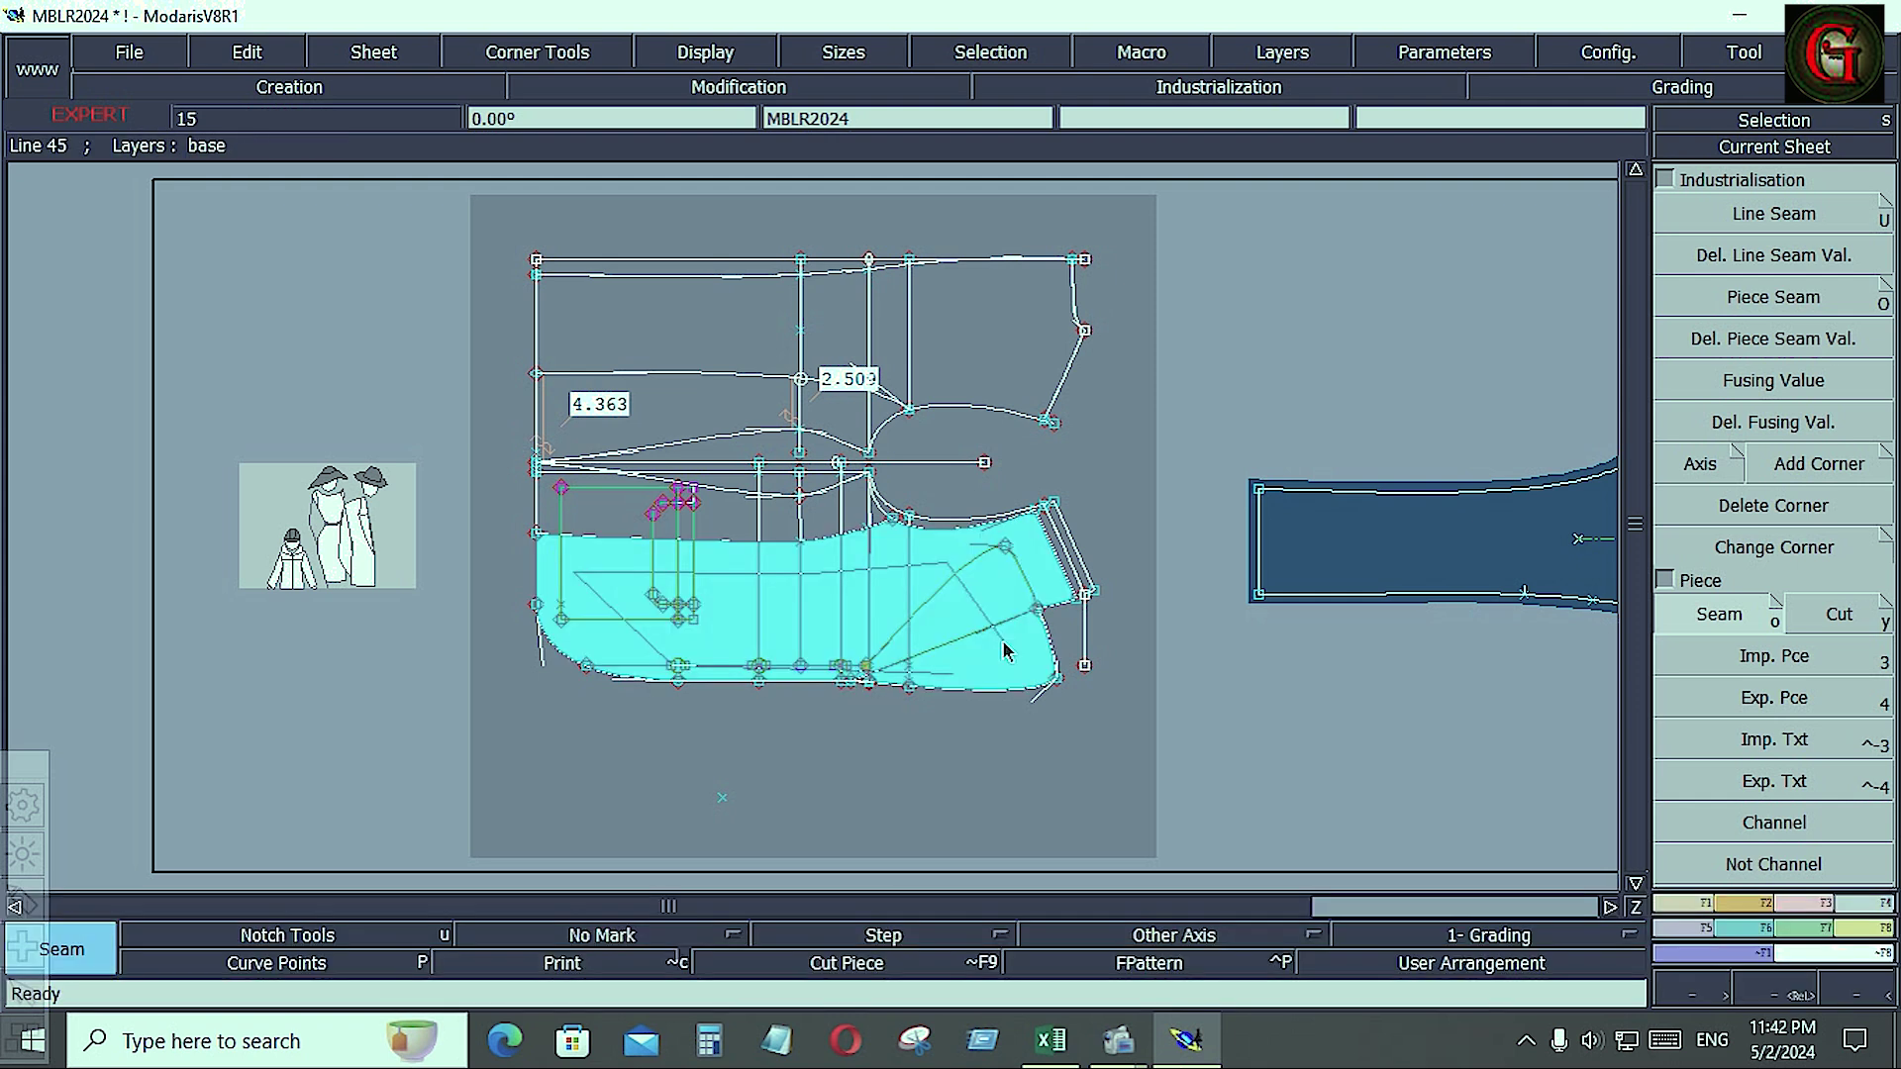
key(Return)
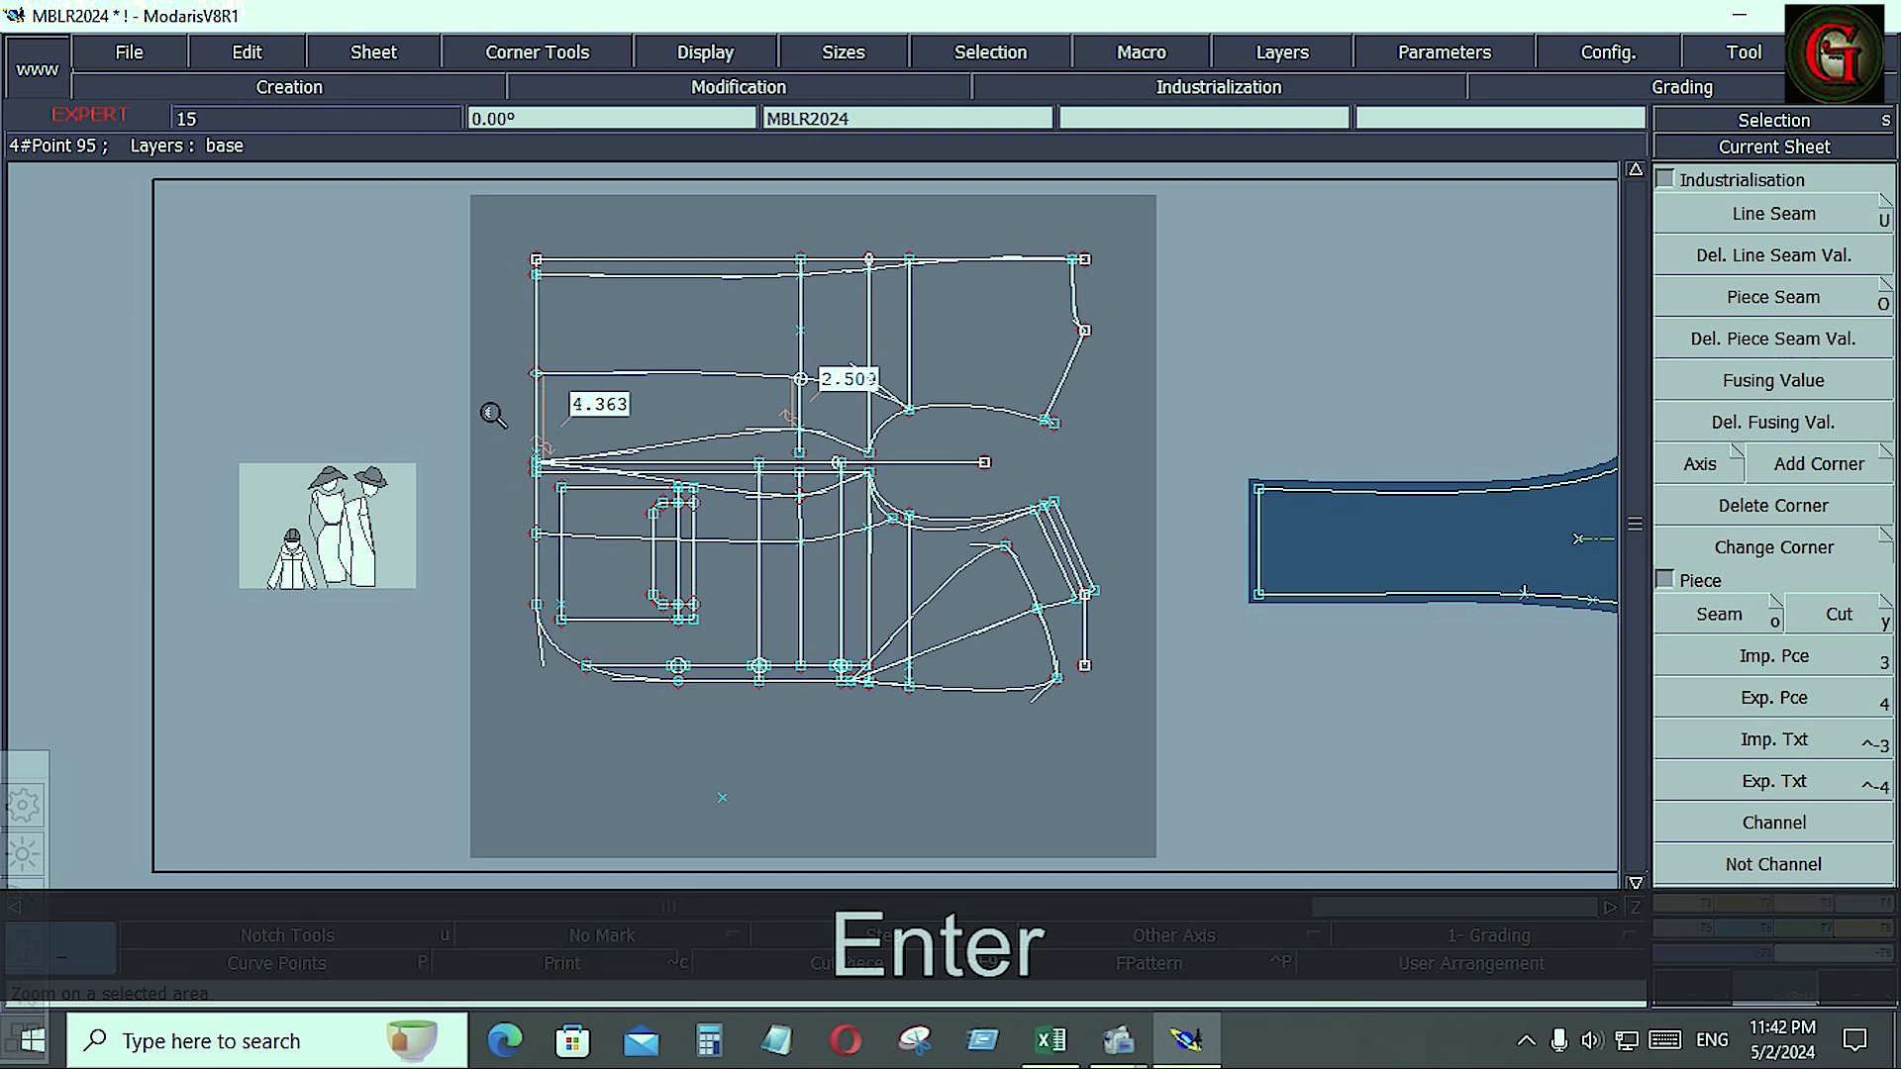
- Extract the rounded pocket flap and the narrow strip along its straight edge as separate Seam pieces
drag(490, 414, 777, 741)
click(896, 544)
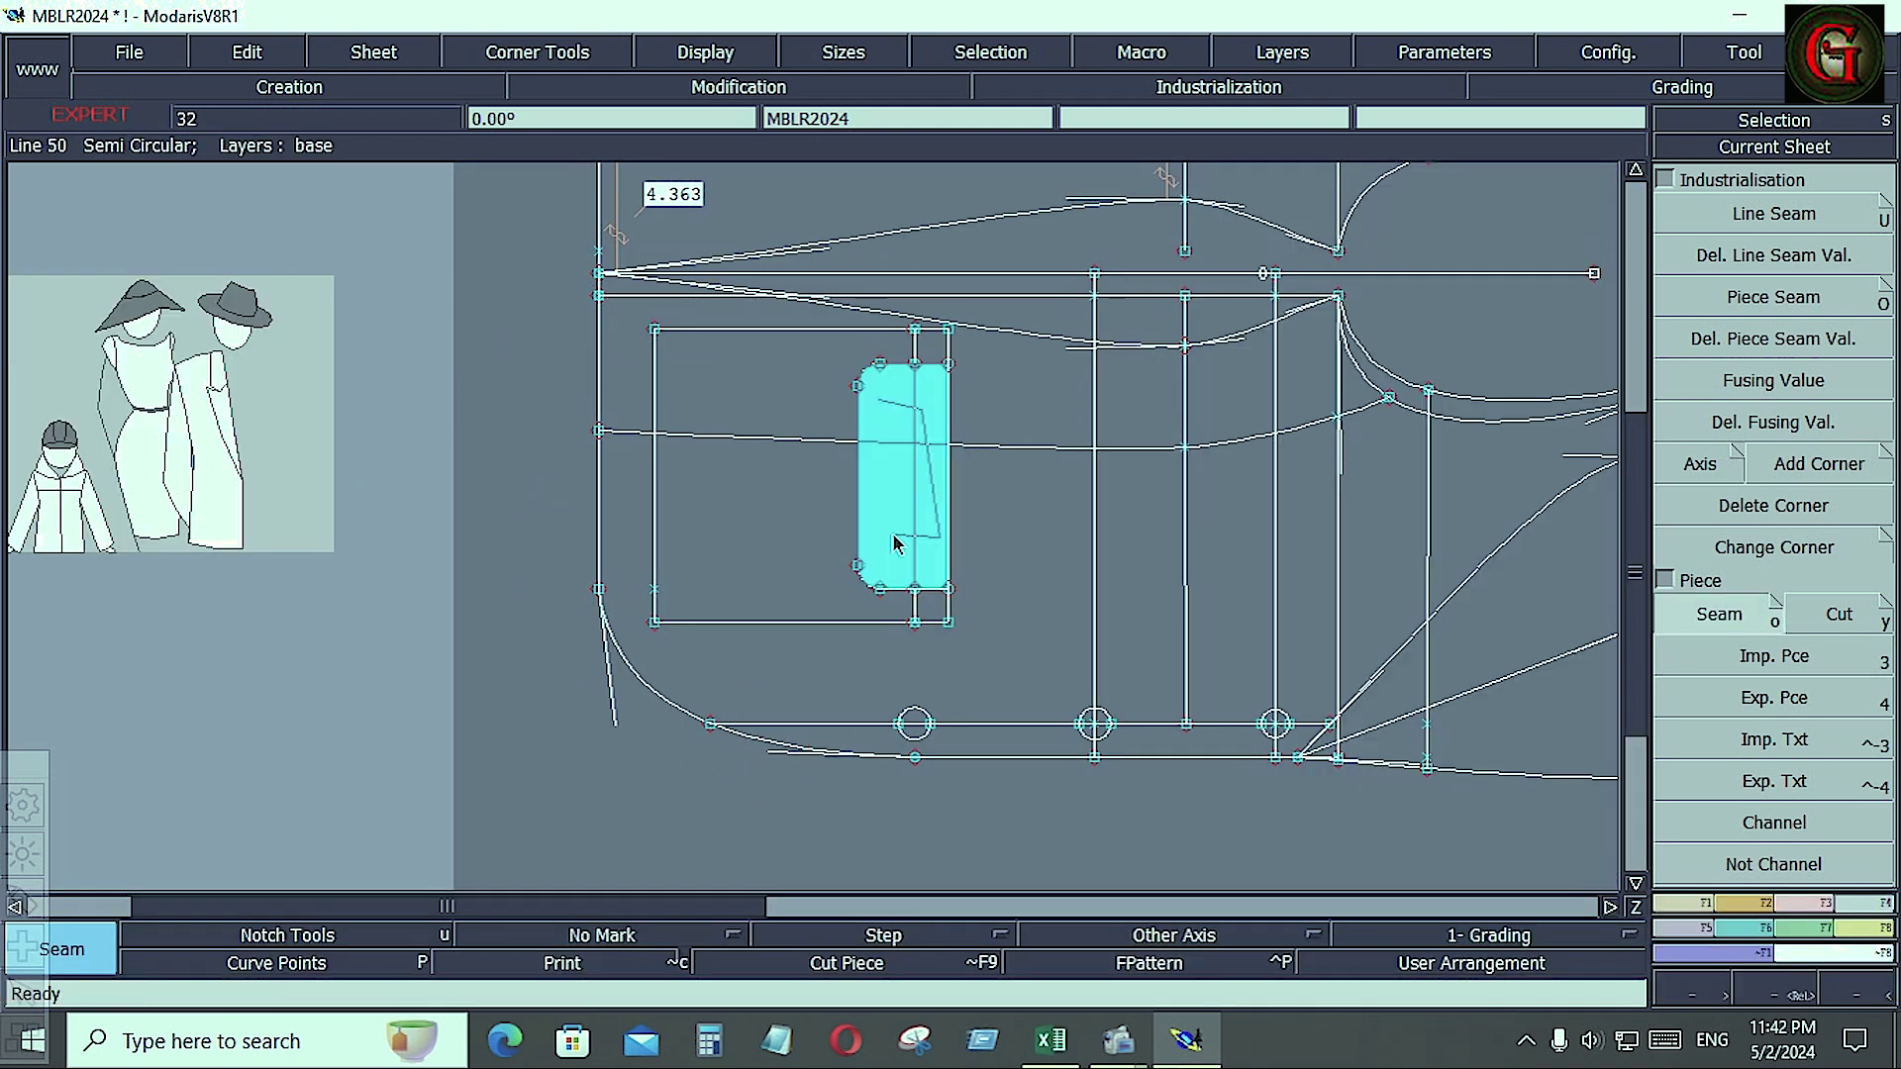
click(894, 543)
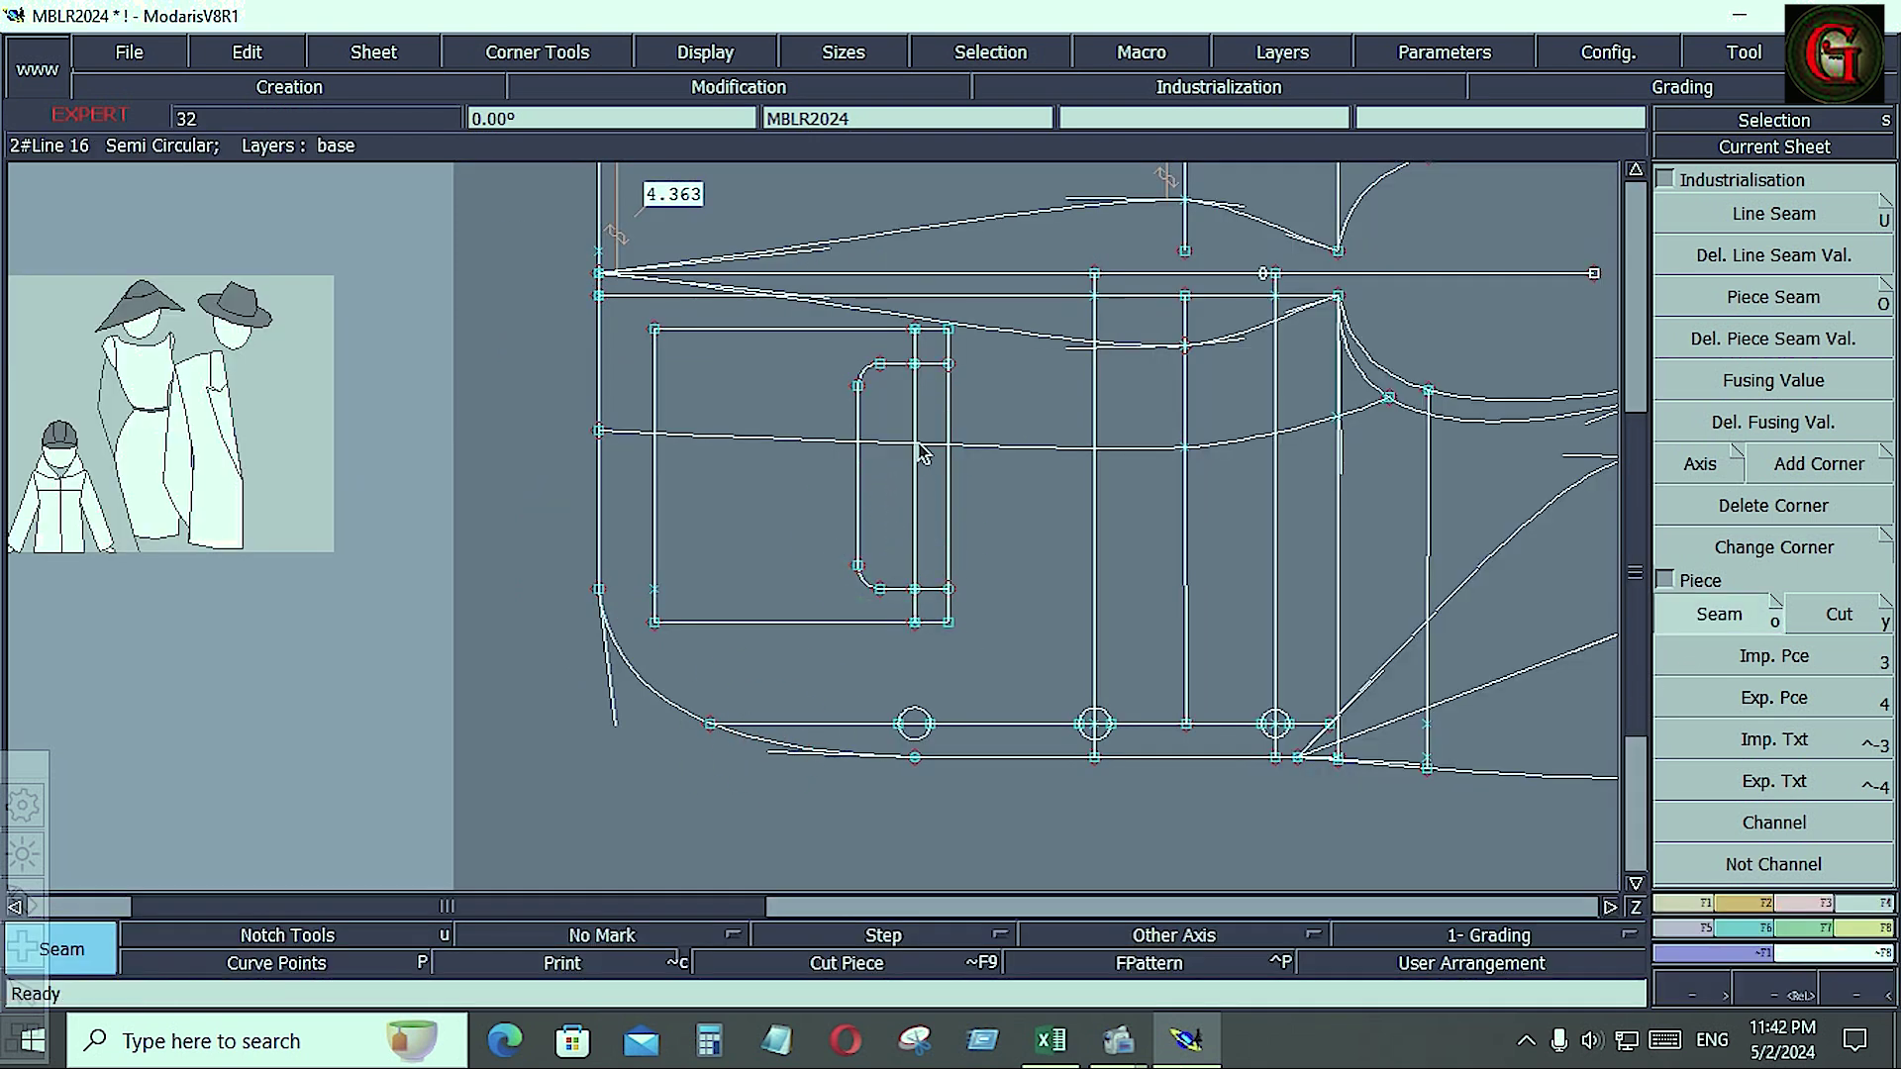
click(935, 485)
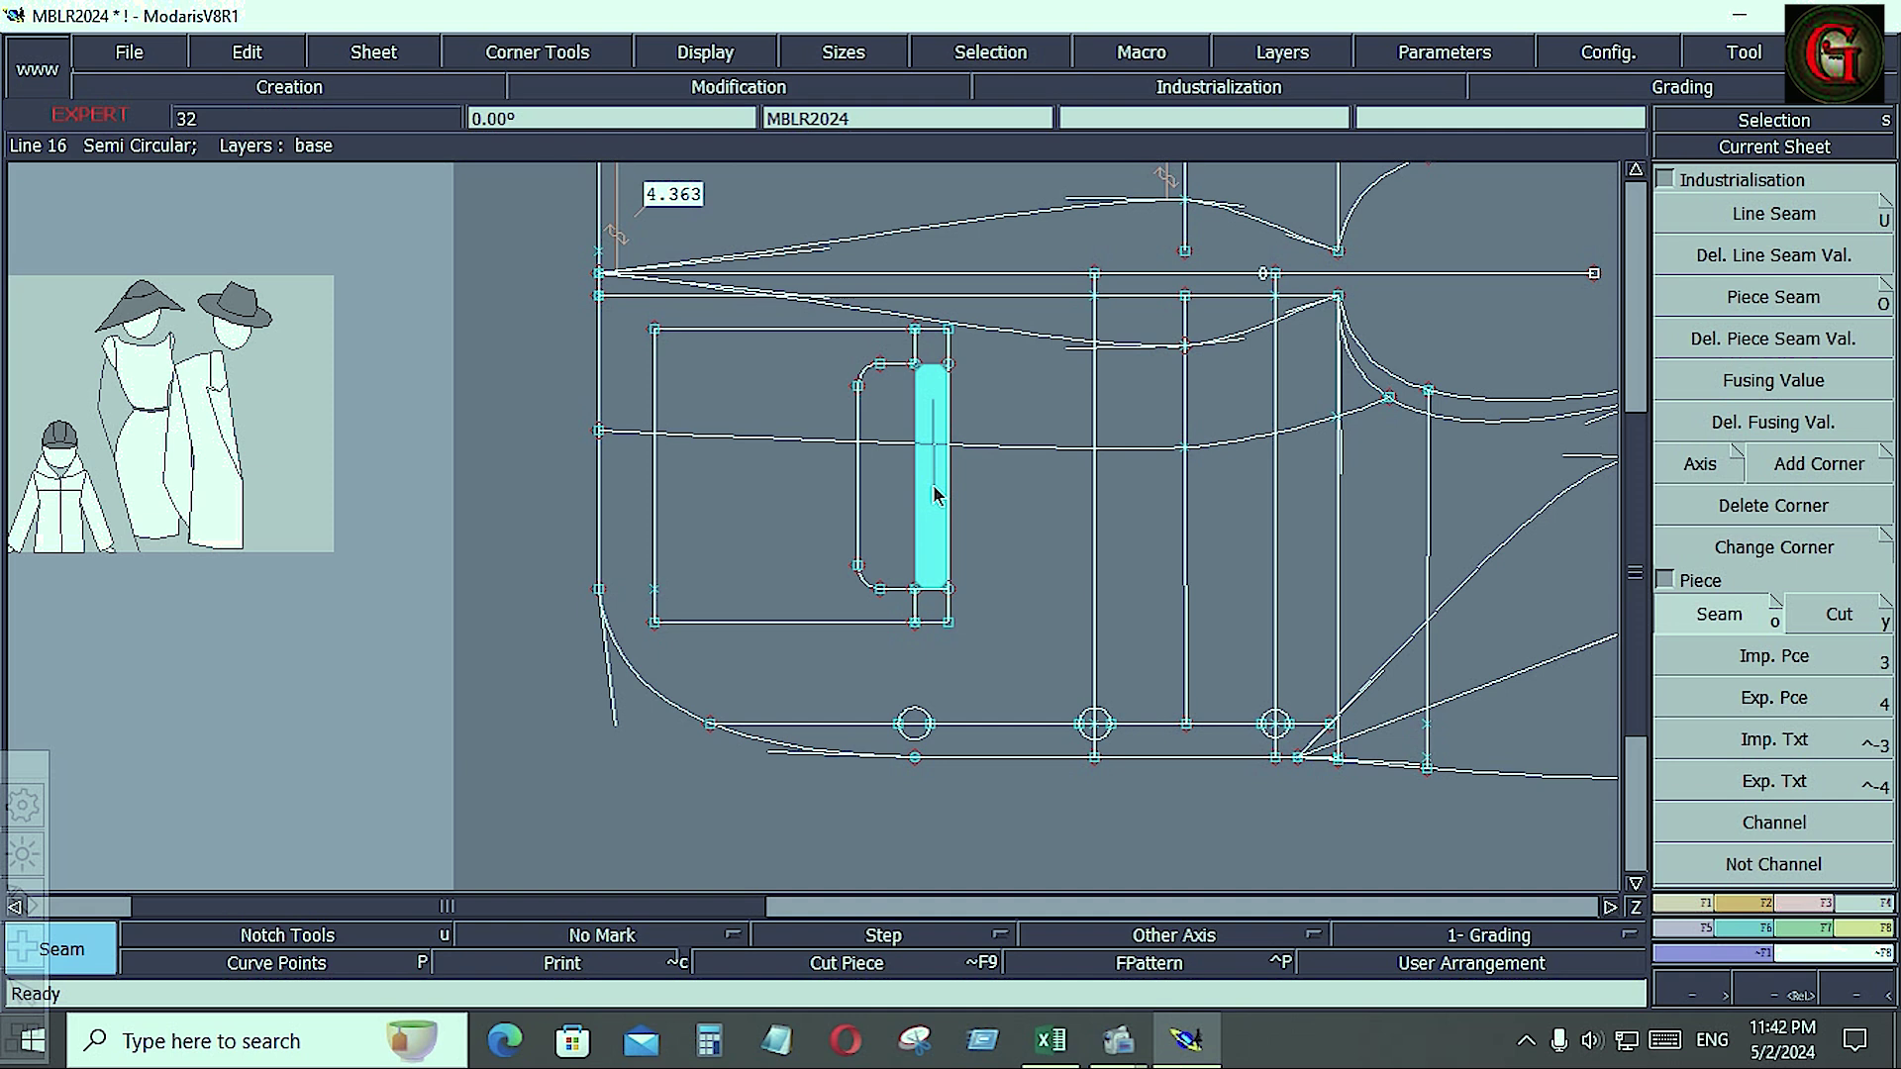
click(935, 493)
- Extract two pocket bag Seam pieces, one without the narrow pocket strip and one including it
click(720, 350)
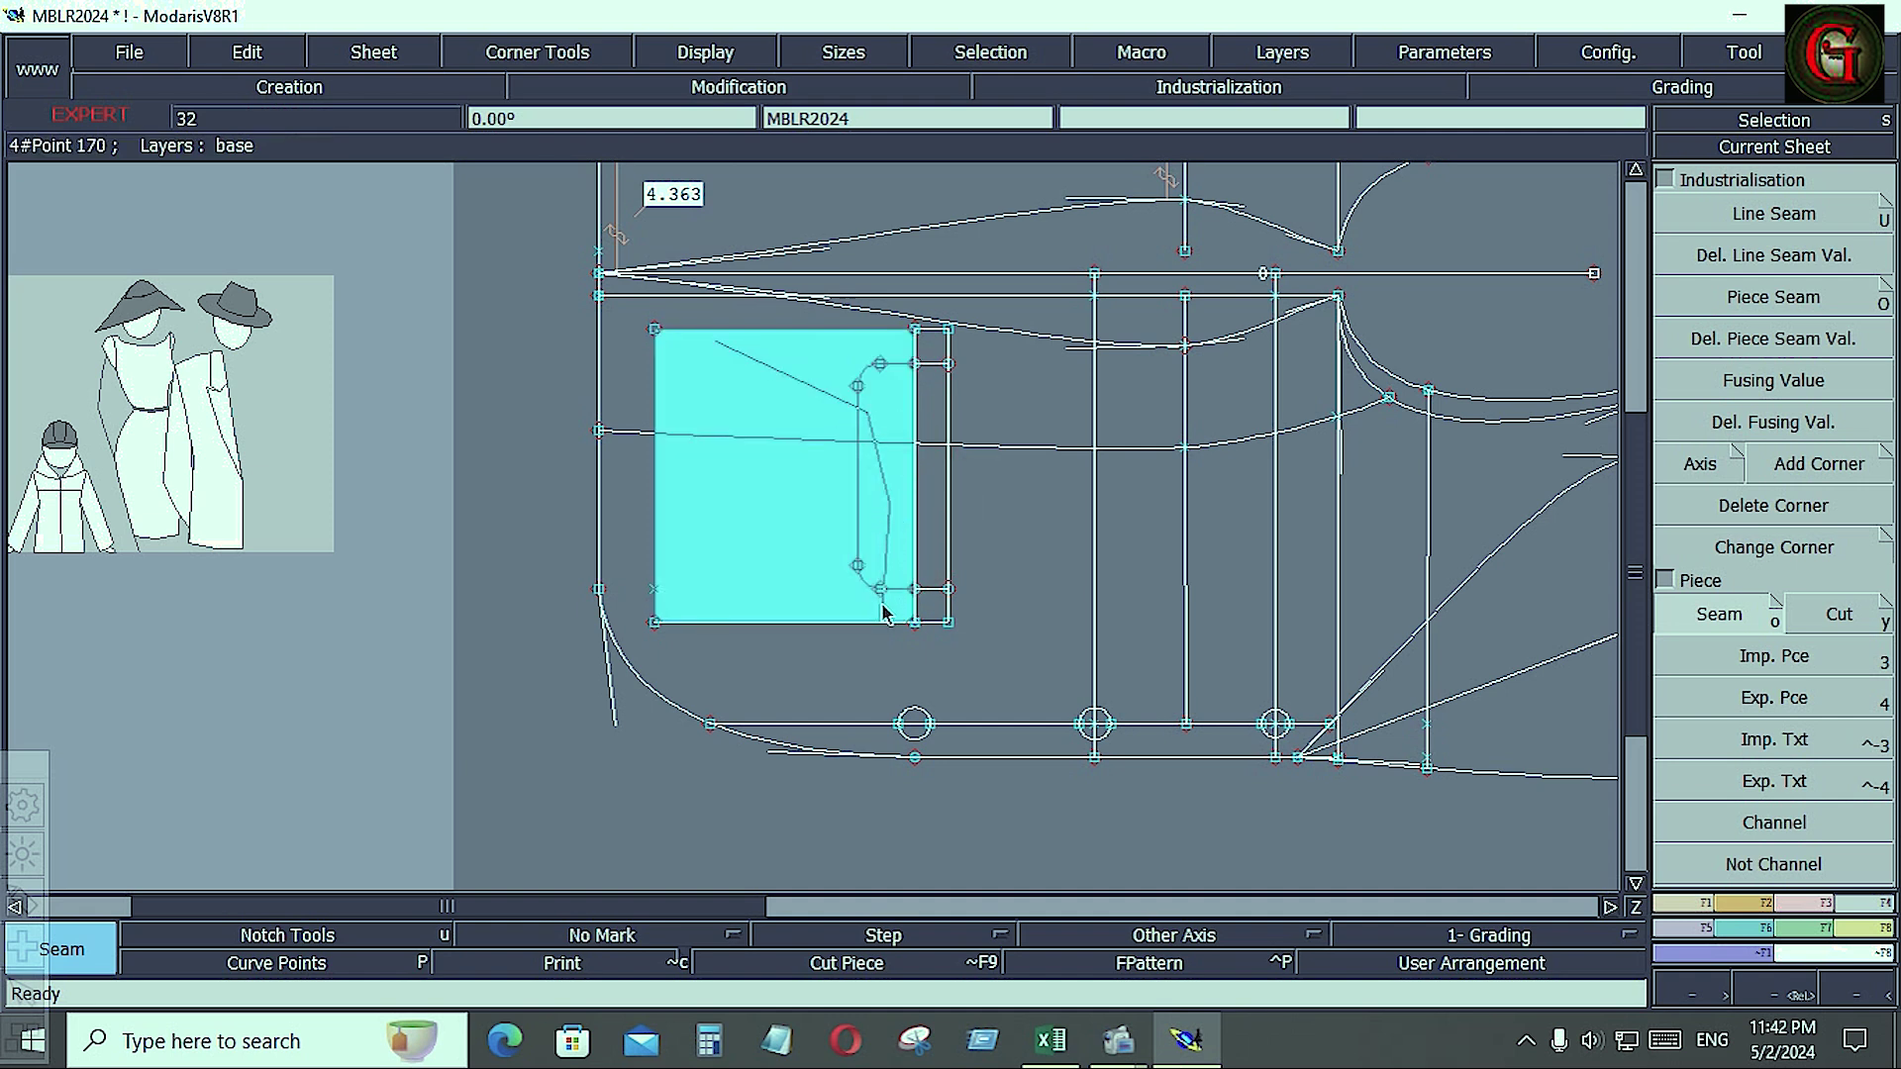
click(884, 612)
click(941, 609)
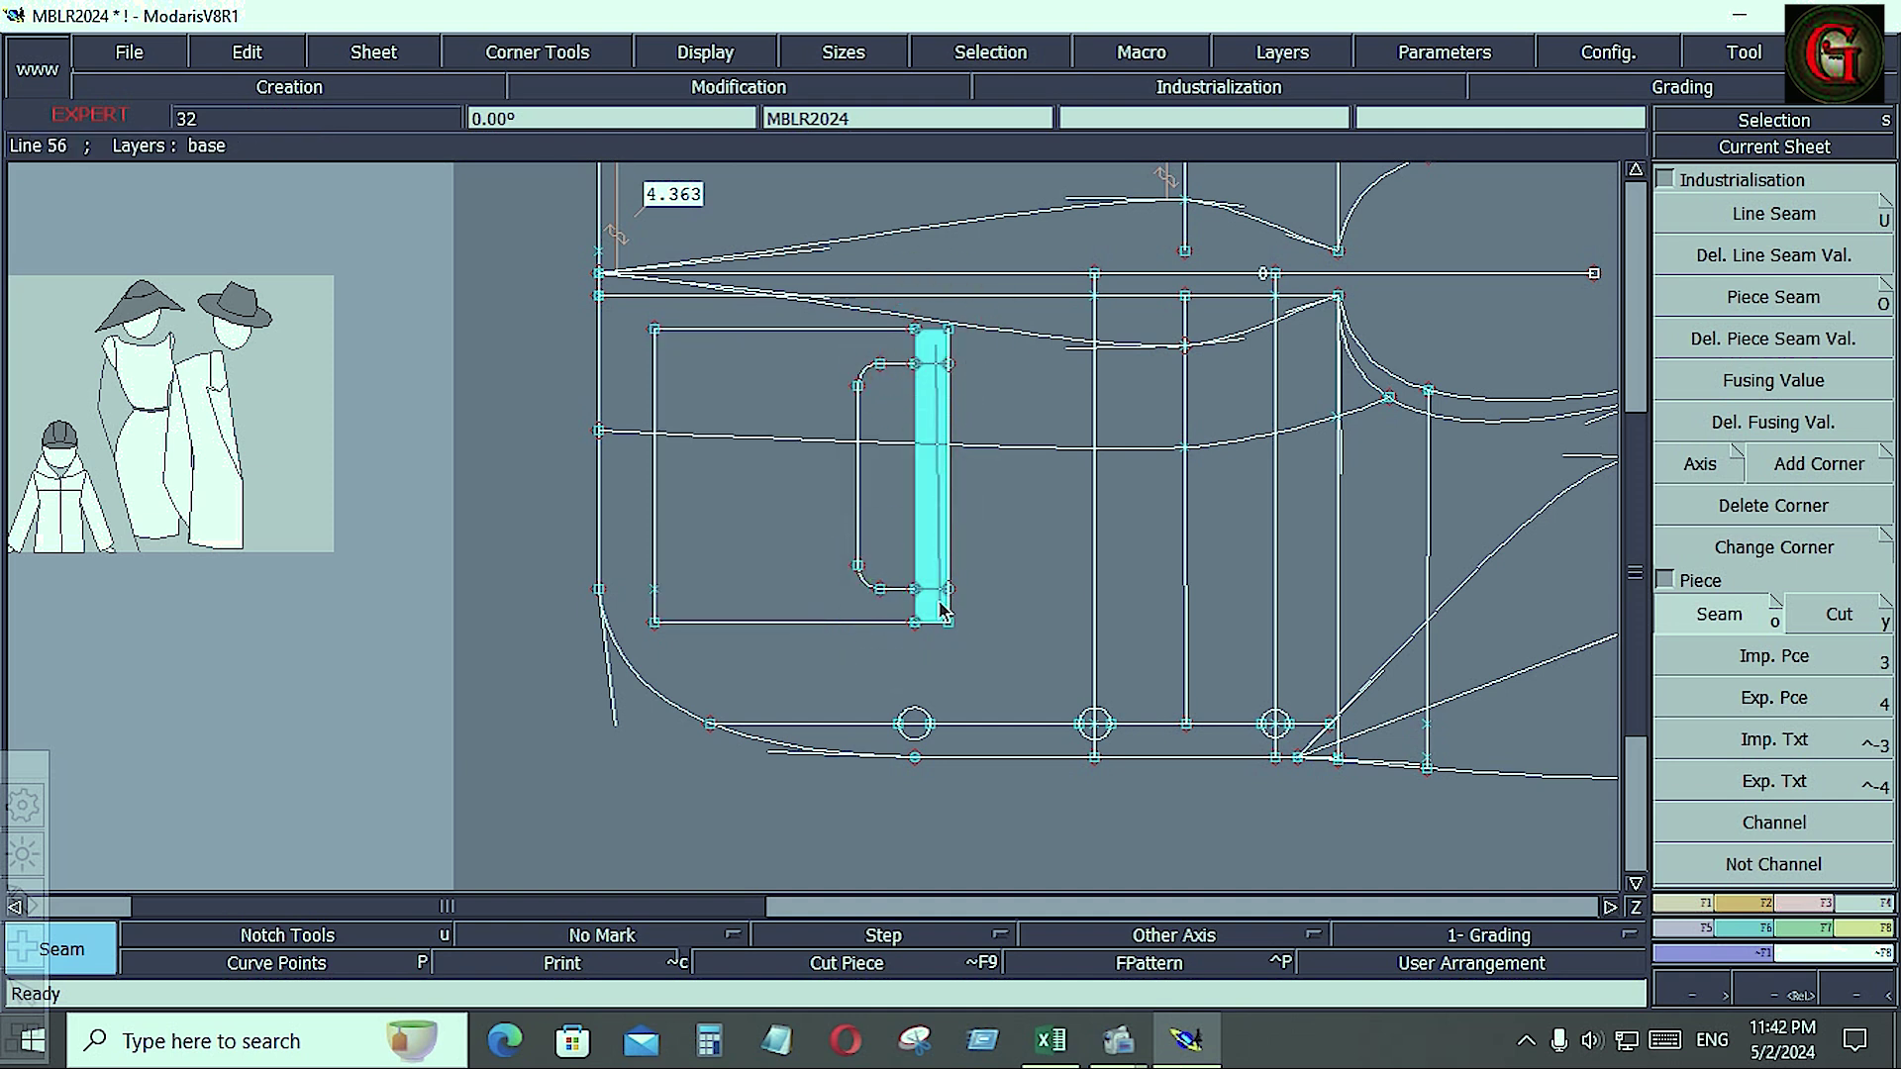
click(941, 602)
click(833, 592)
click(893, 507)
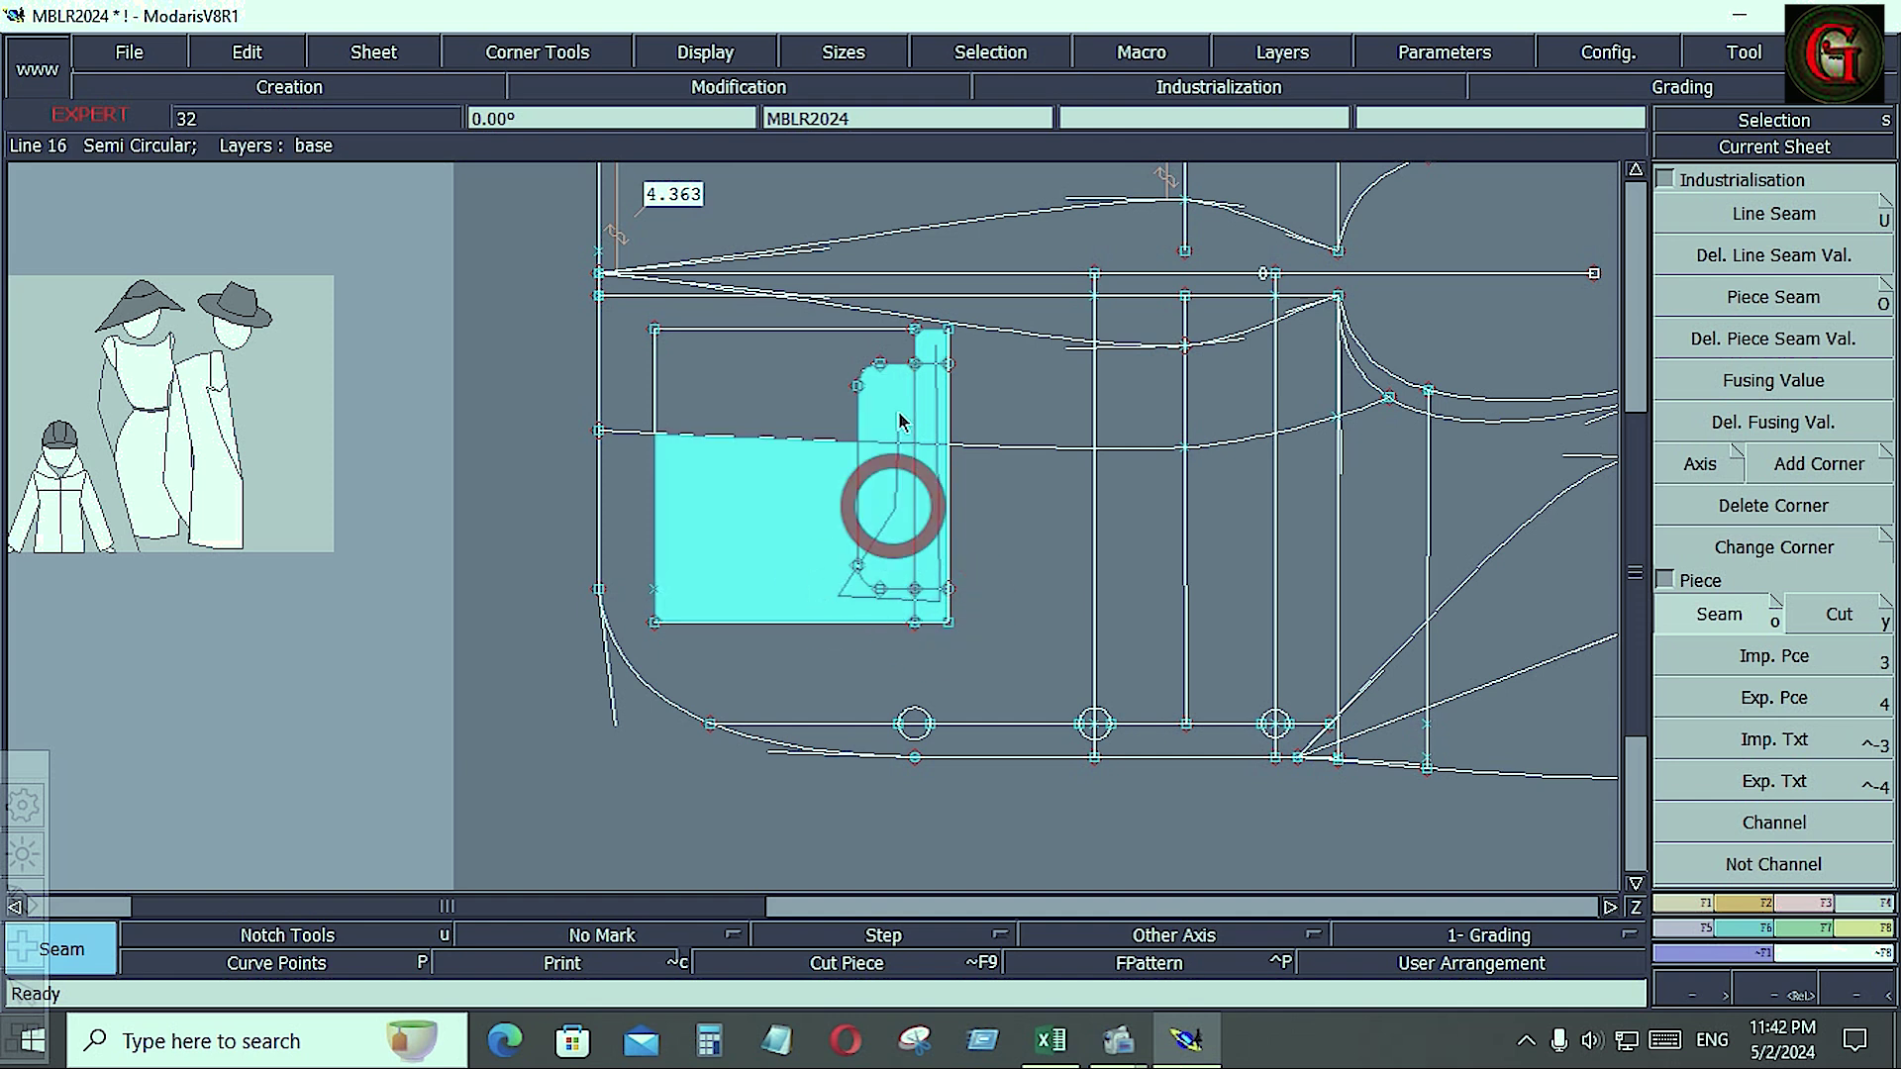
click(759, 382)
click(760, 382)
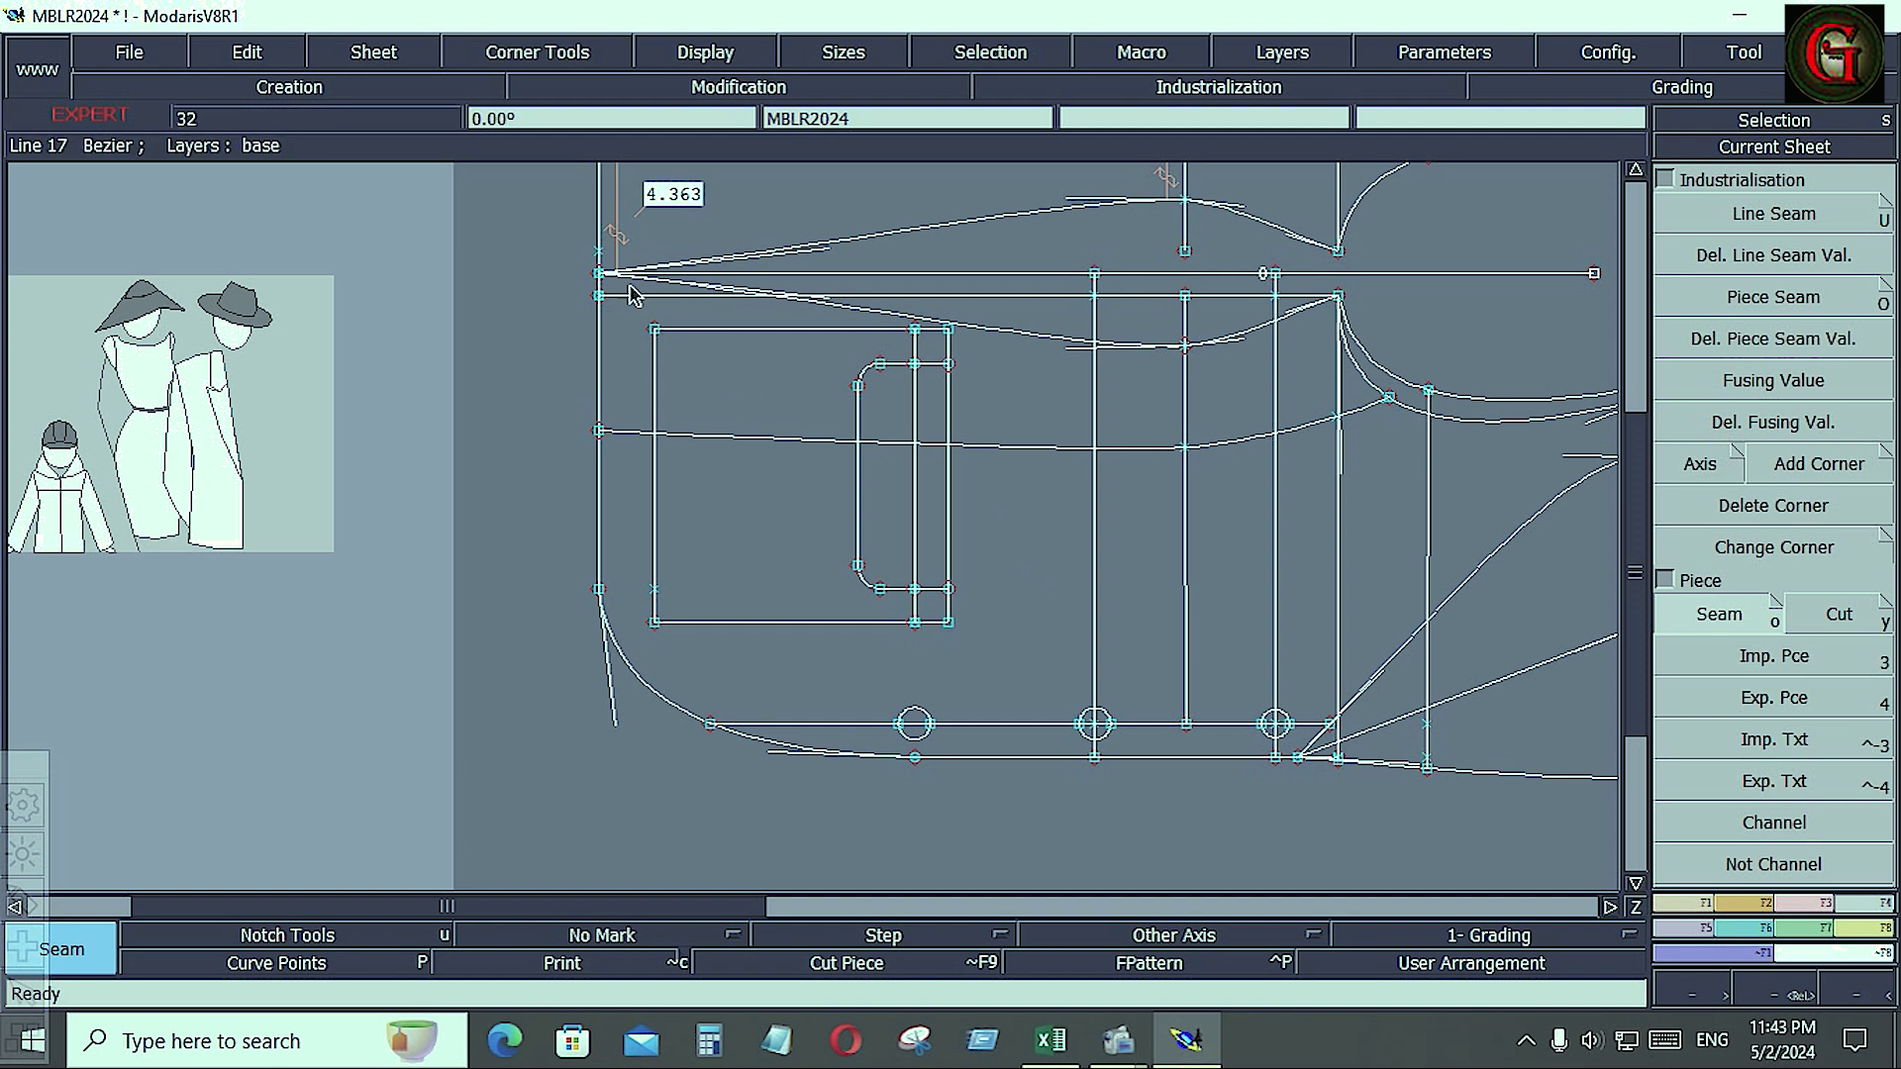
- Extract the front side panel and the back side panel as separate Seam pieces
click(709, 387)
click(1006, 401)
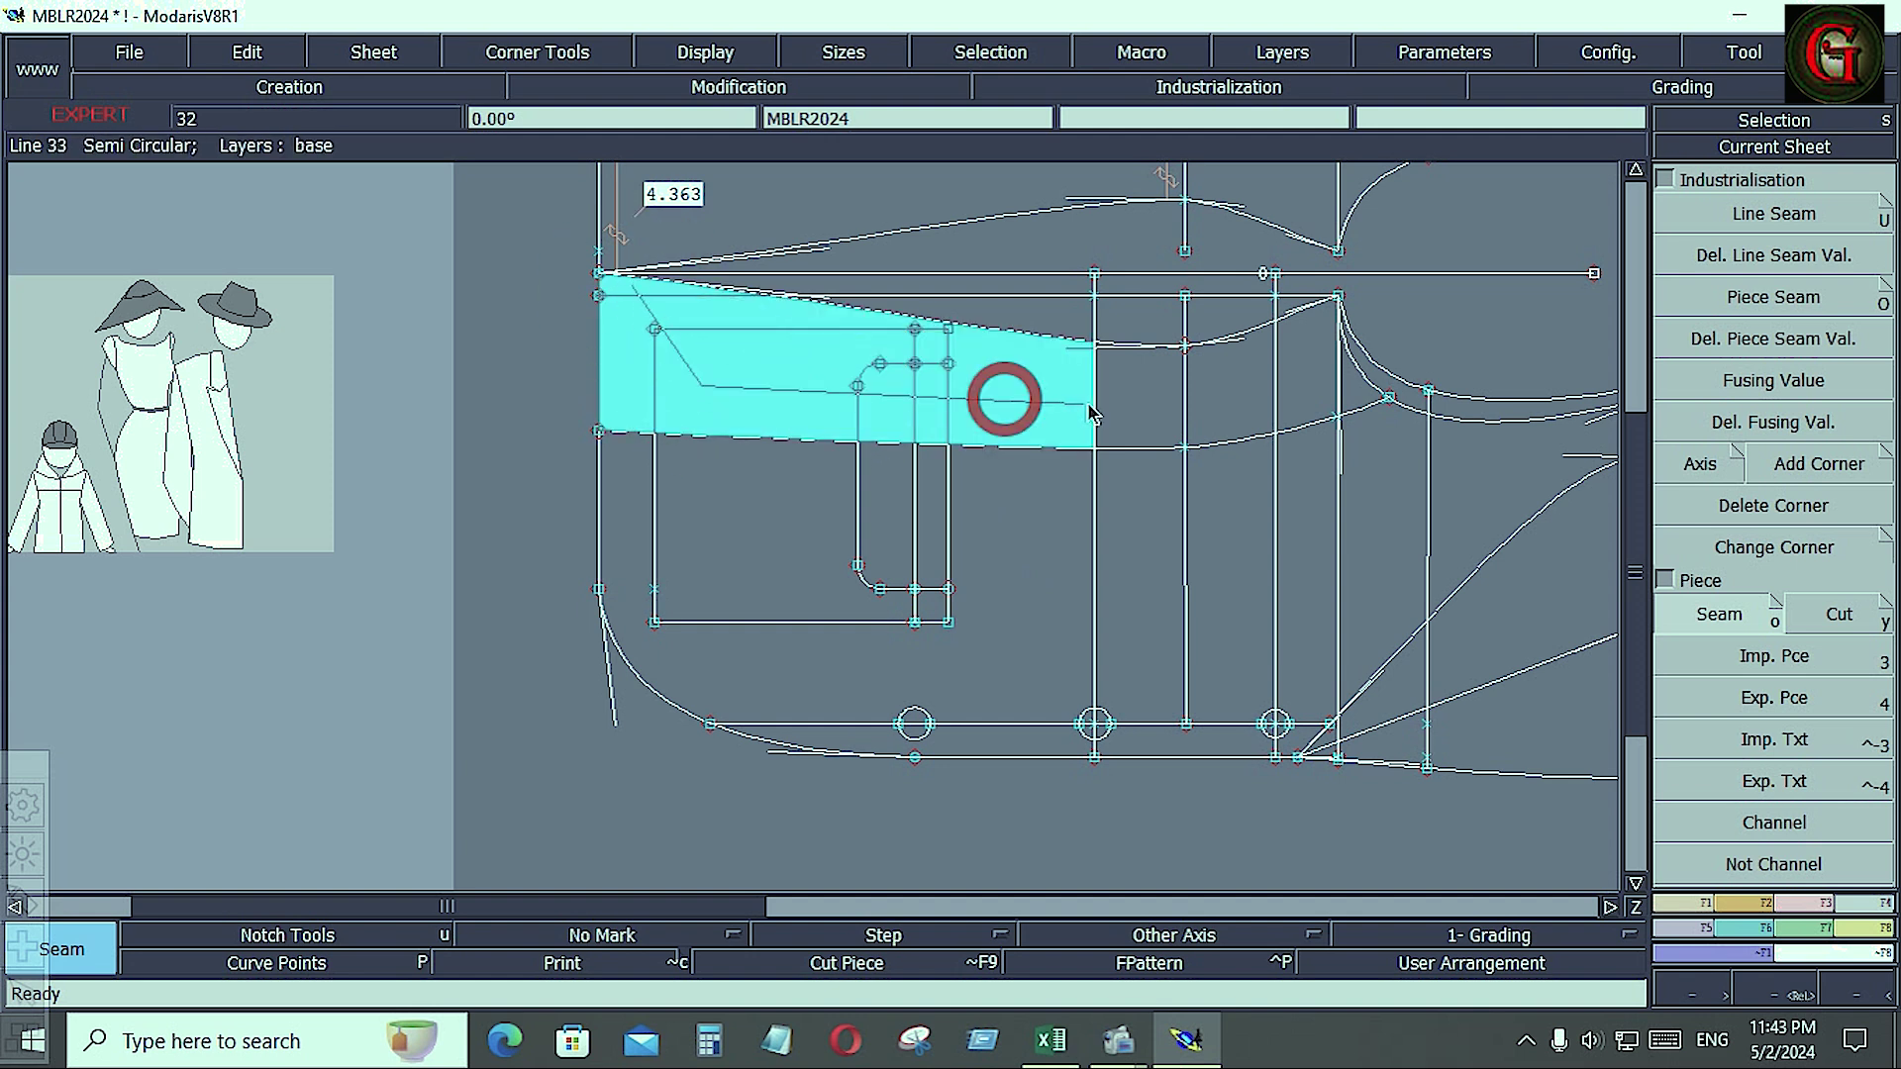
click(1351, 405)
scroll(1012, 490, up, 2)
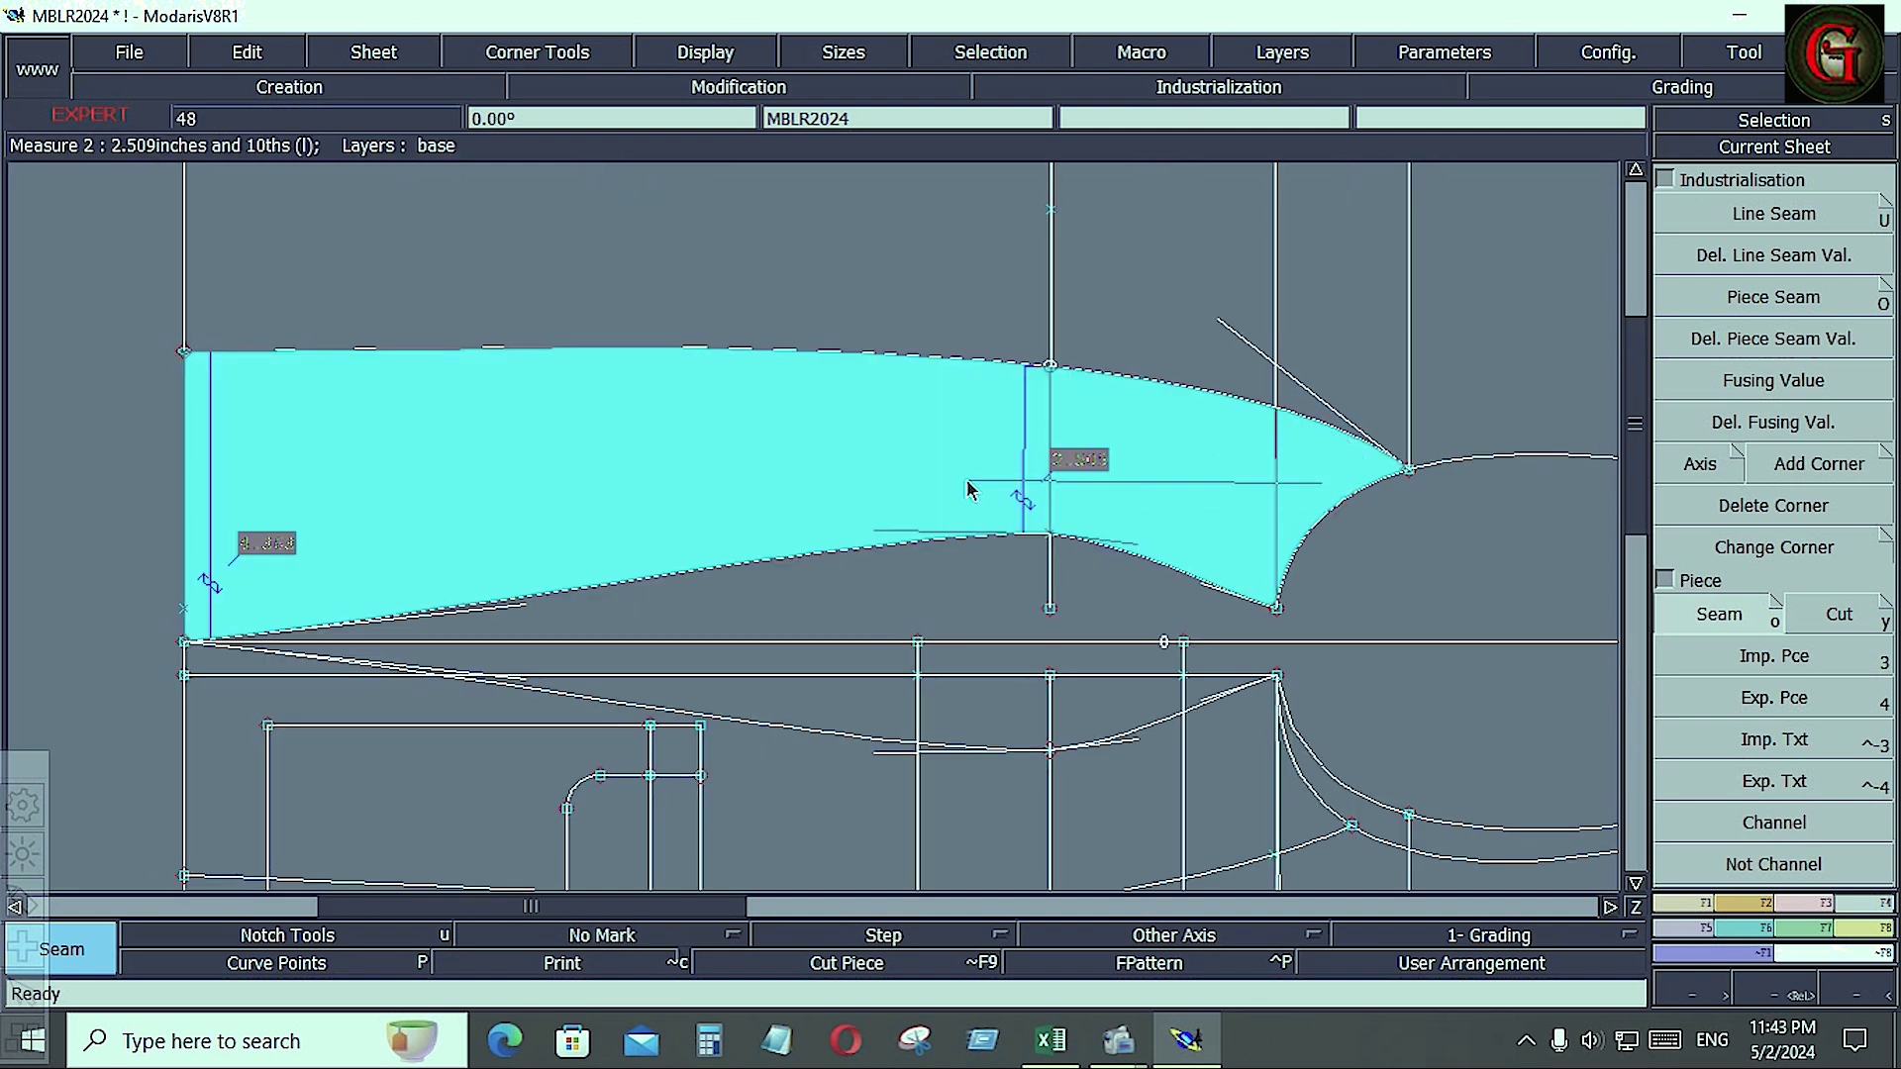
- Arrange all sheets on the desk and centre the view on the extracted front piece
key(j)
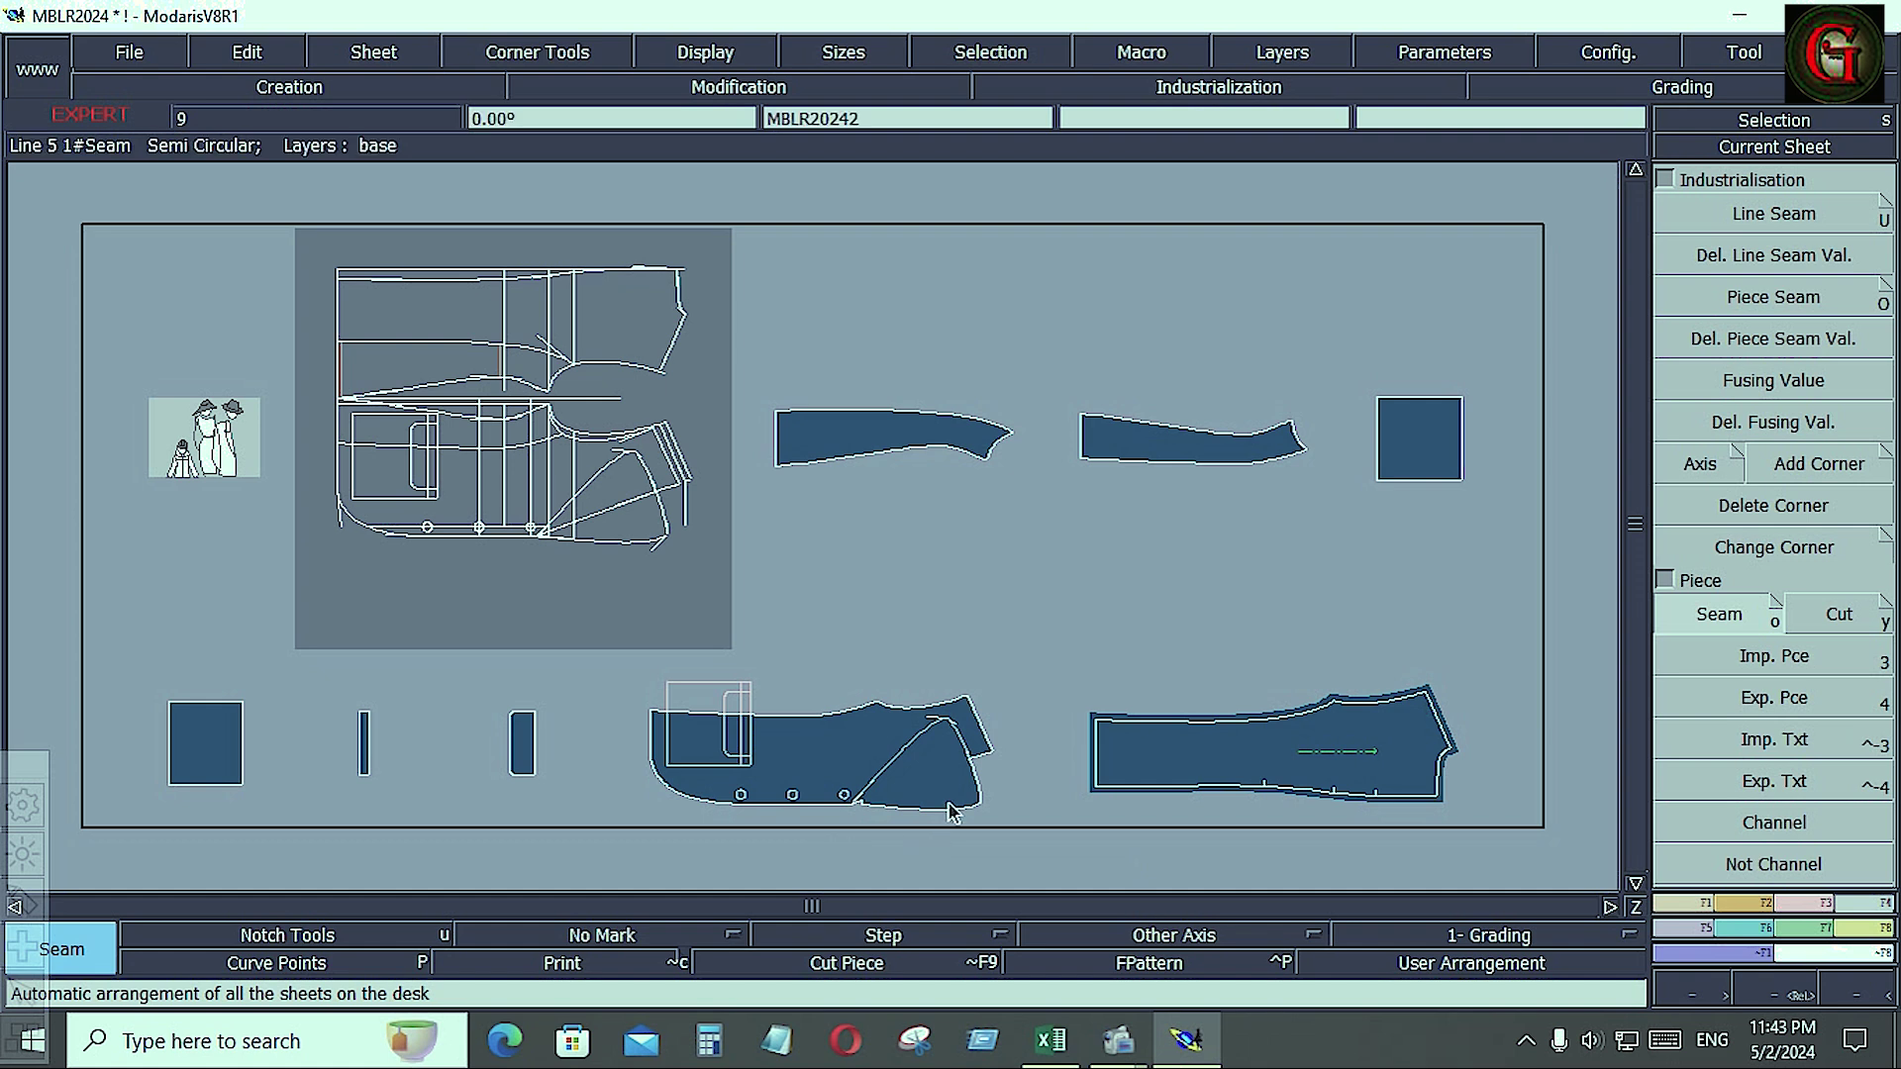
click(916, 782)
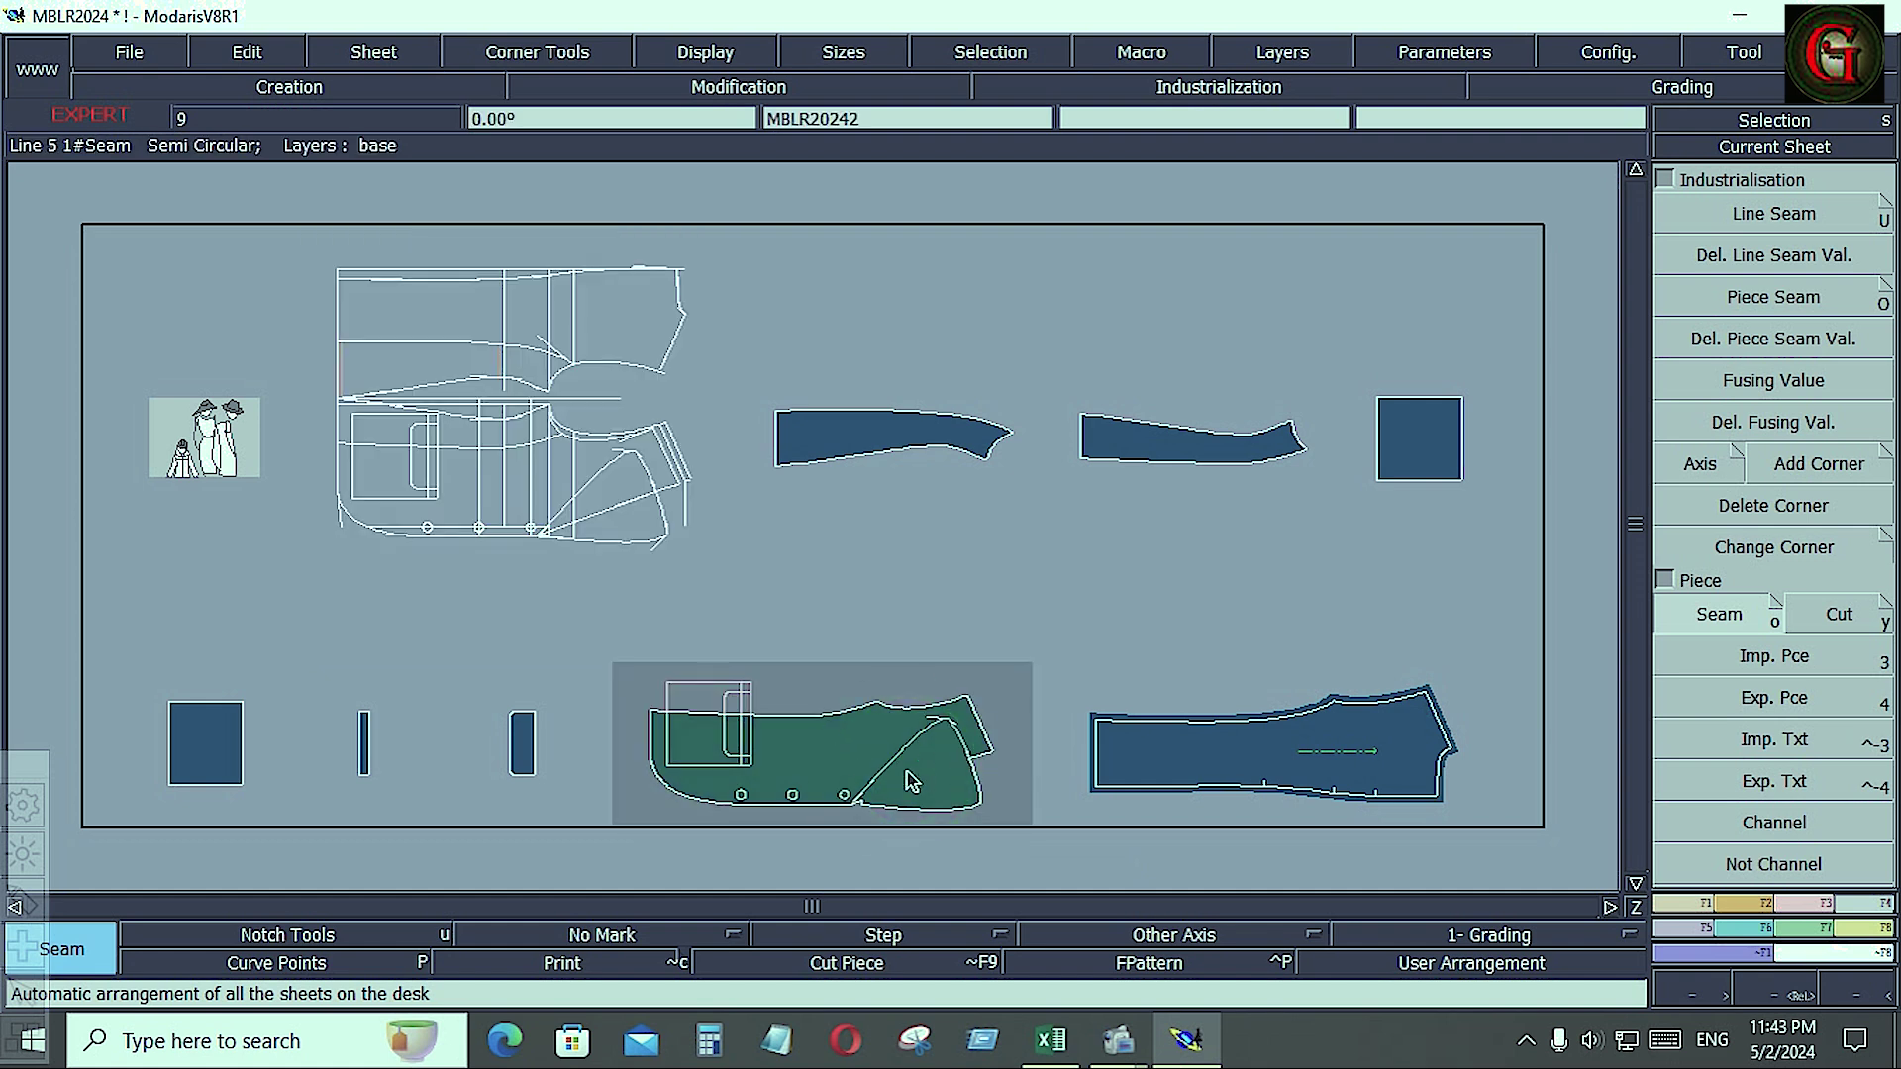
key(Home)
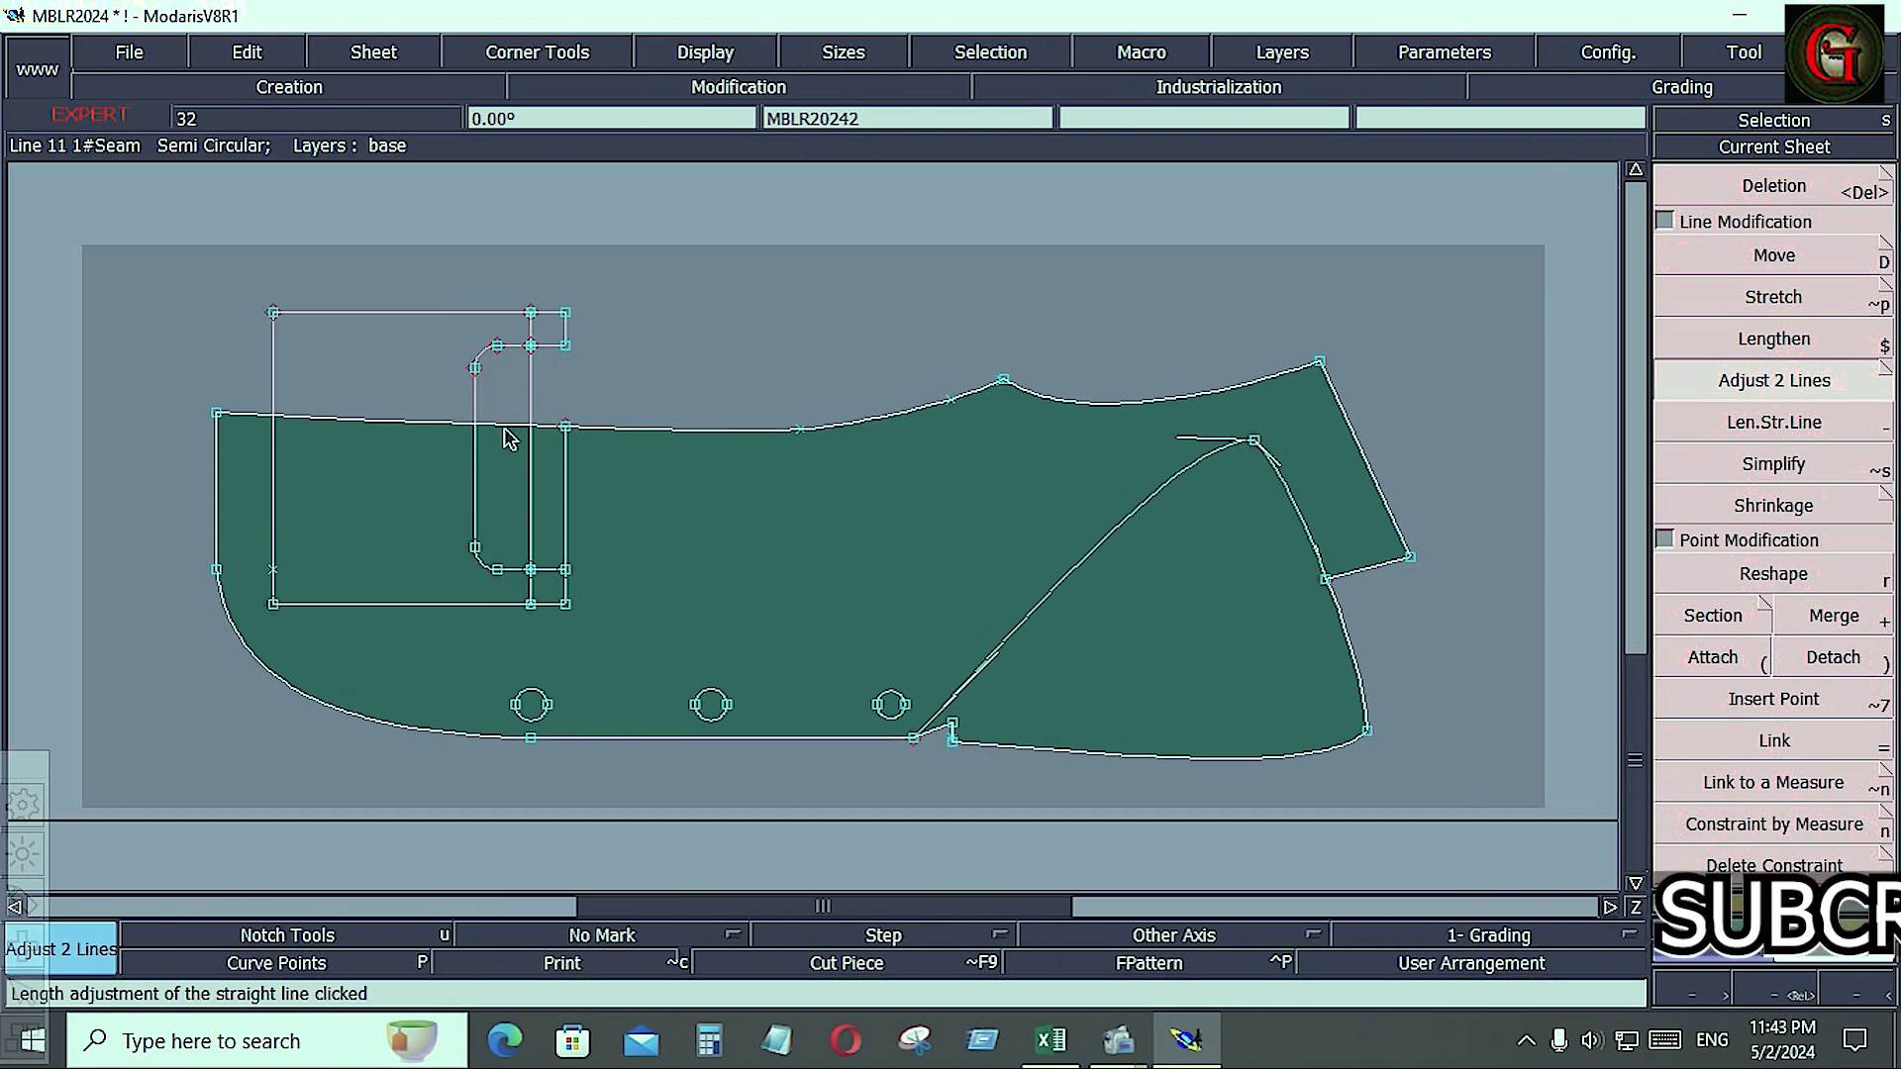
- Trim the front piece's pocket lines at the panel seam and clear the pocket bag outline, with curve handles hidden
click(507, 434)
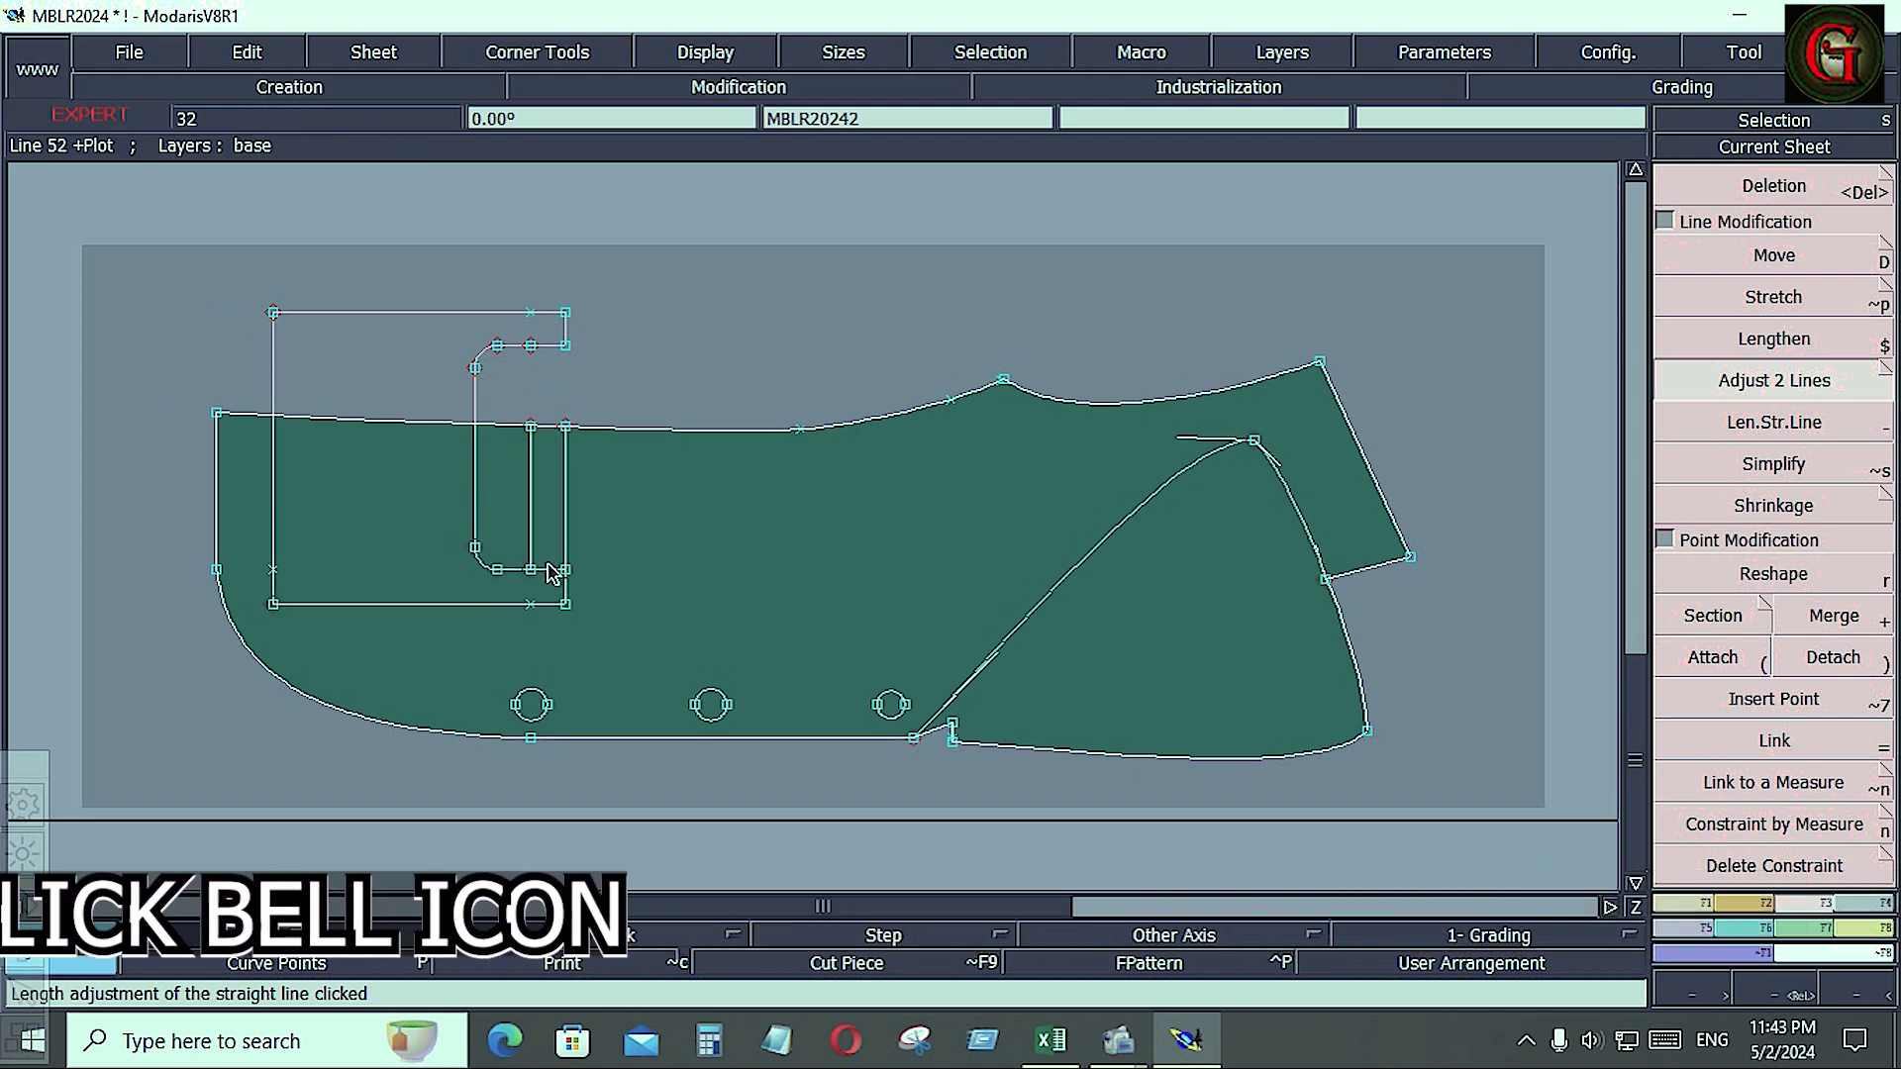
click(702, 56)
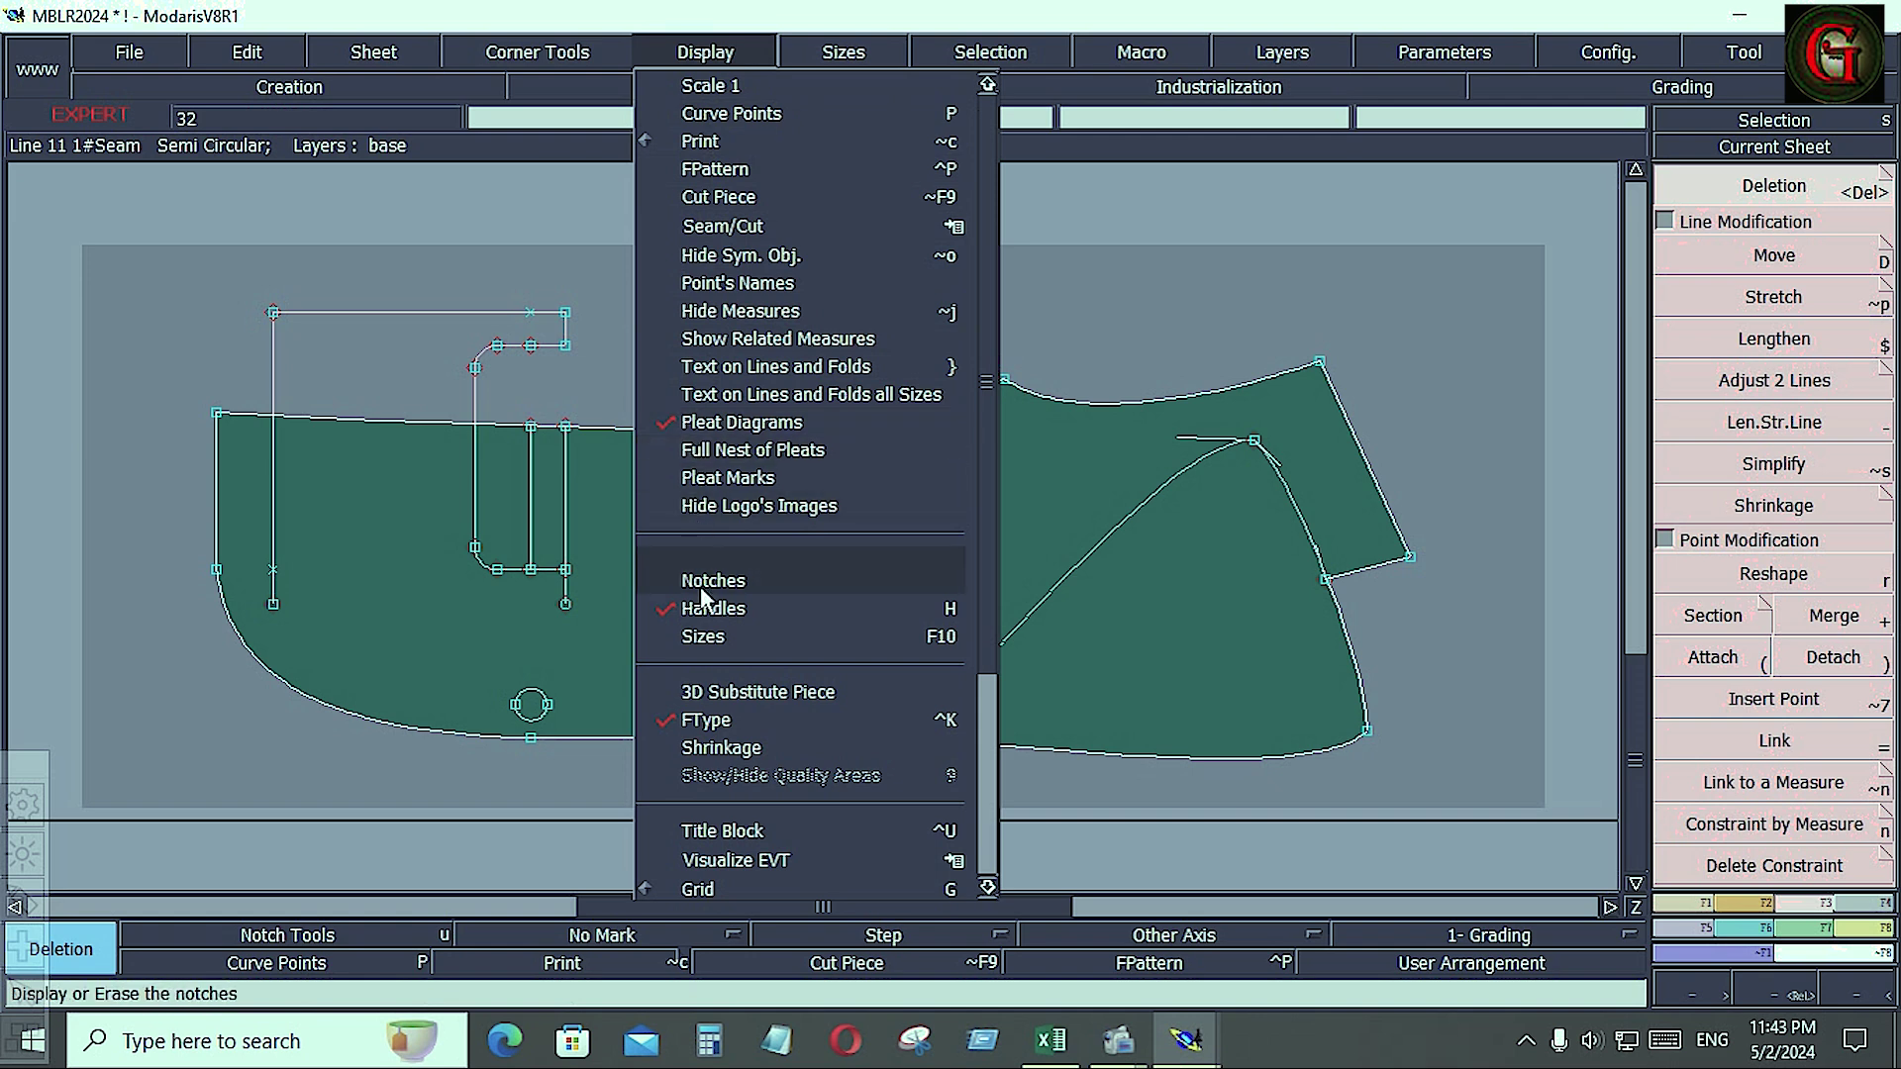
- Draw an internal line from the flap's remaining rounded corner to the front piece's panel seam
key(b)
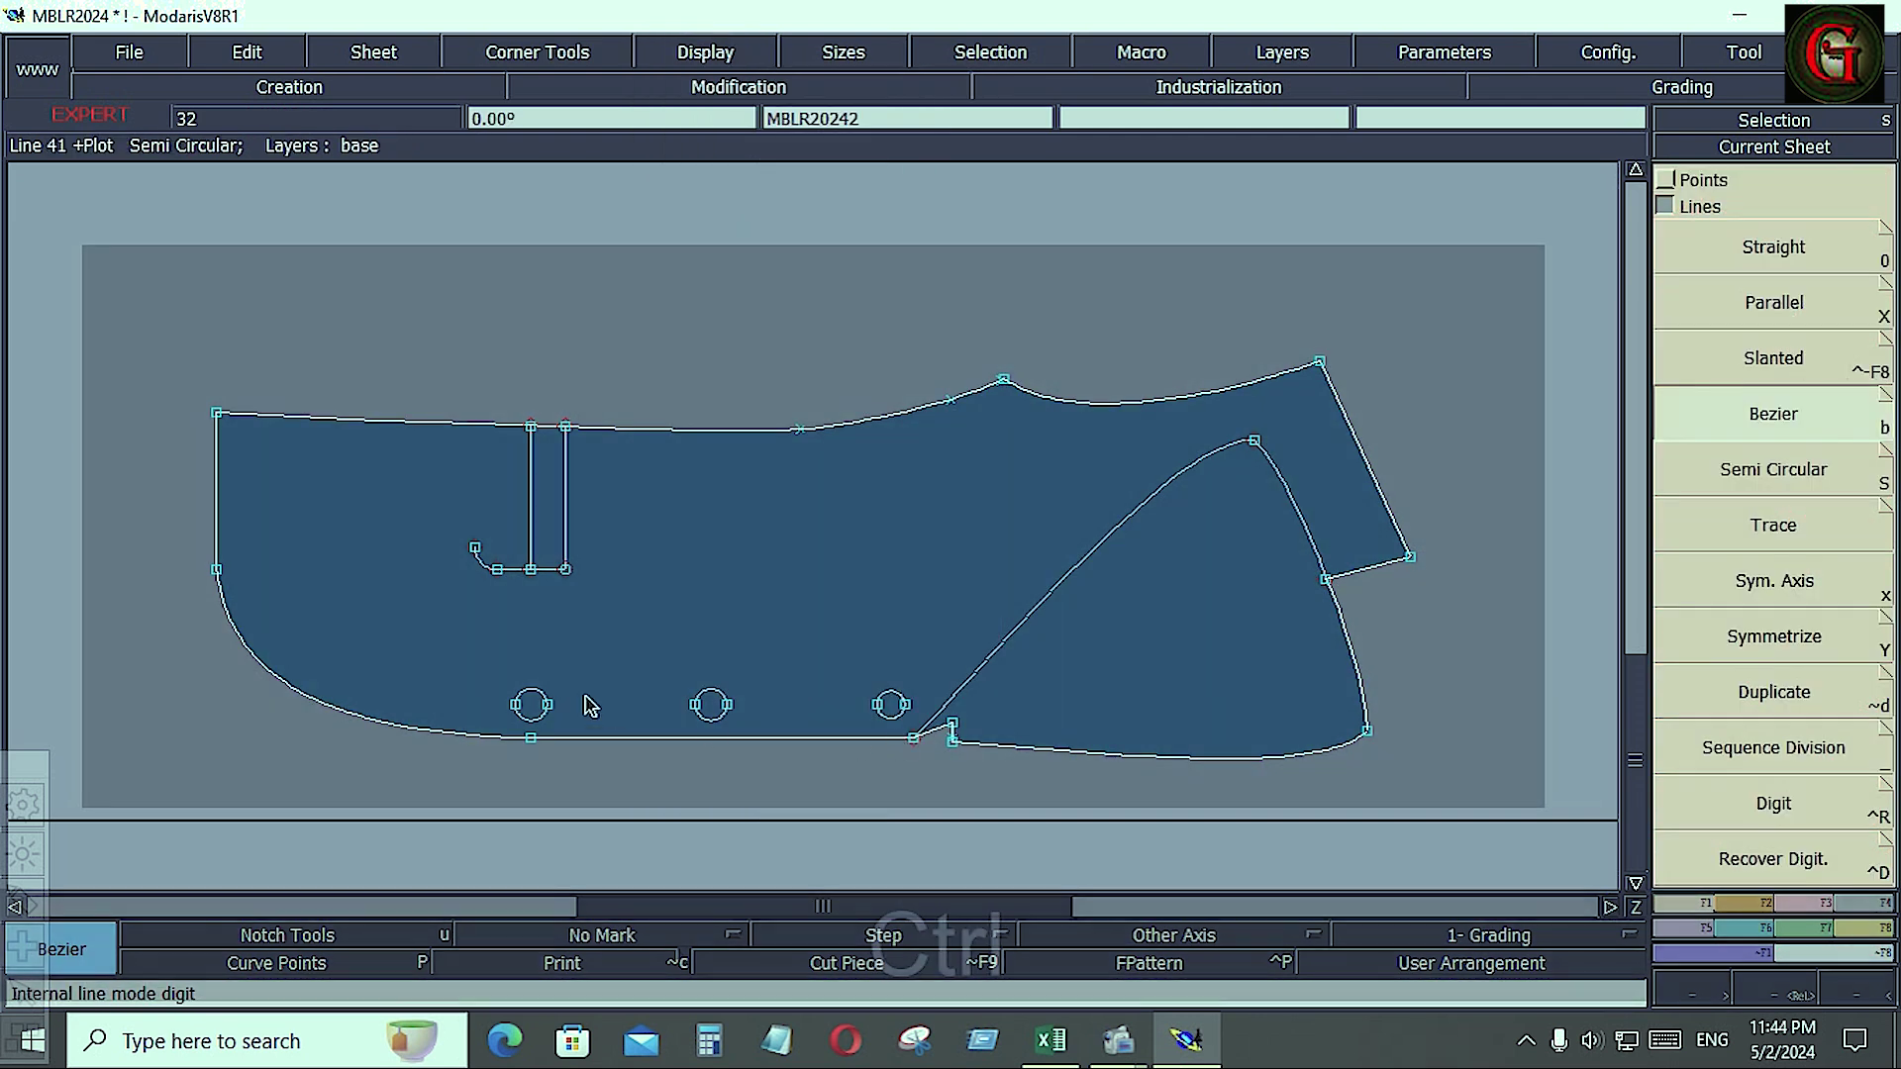
ctrl+click(476, 542)
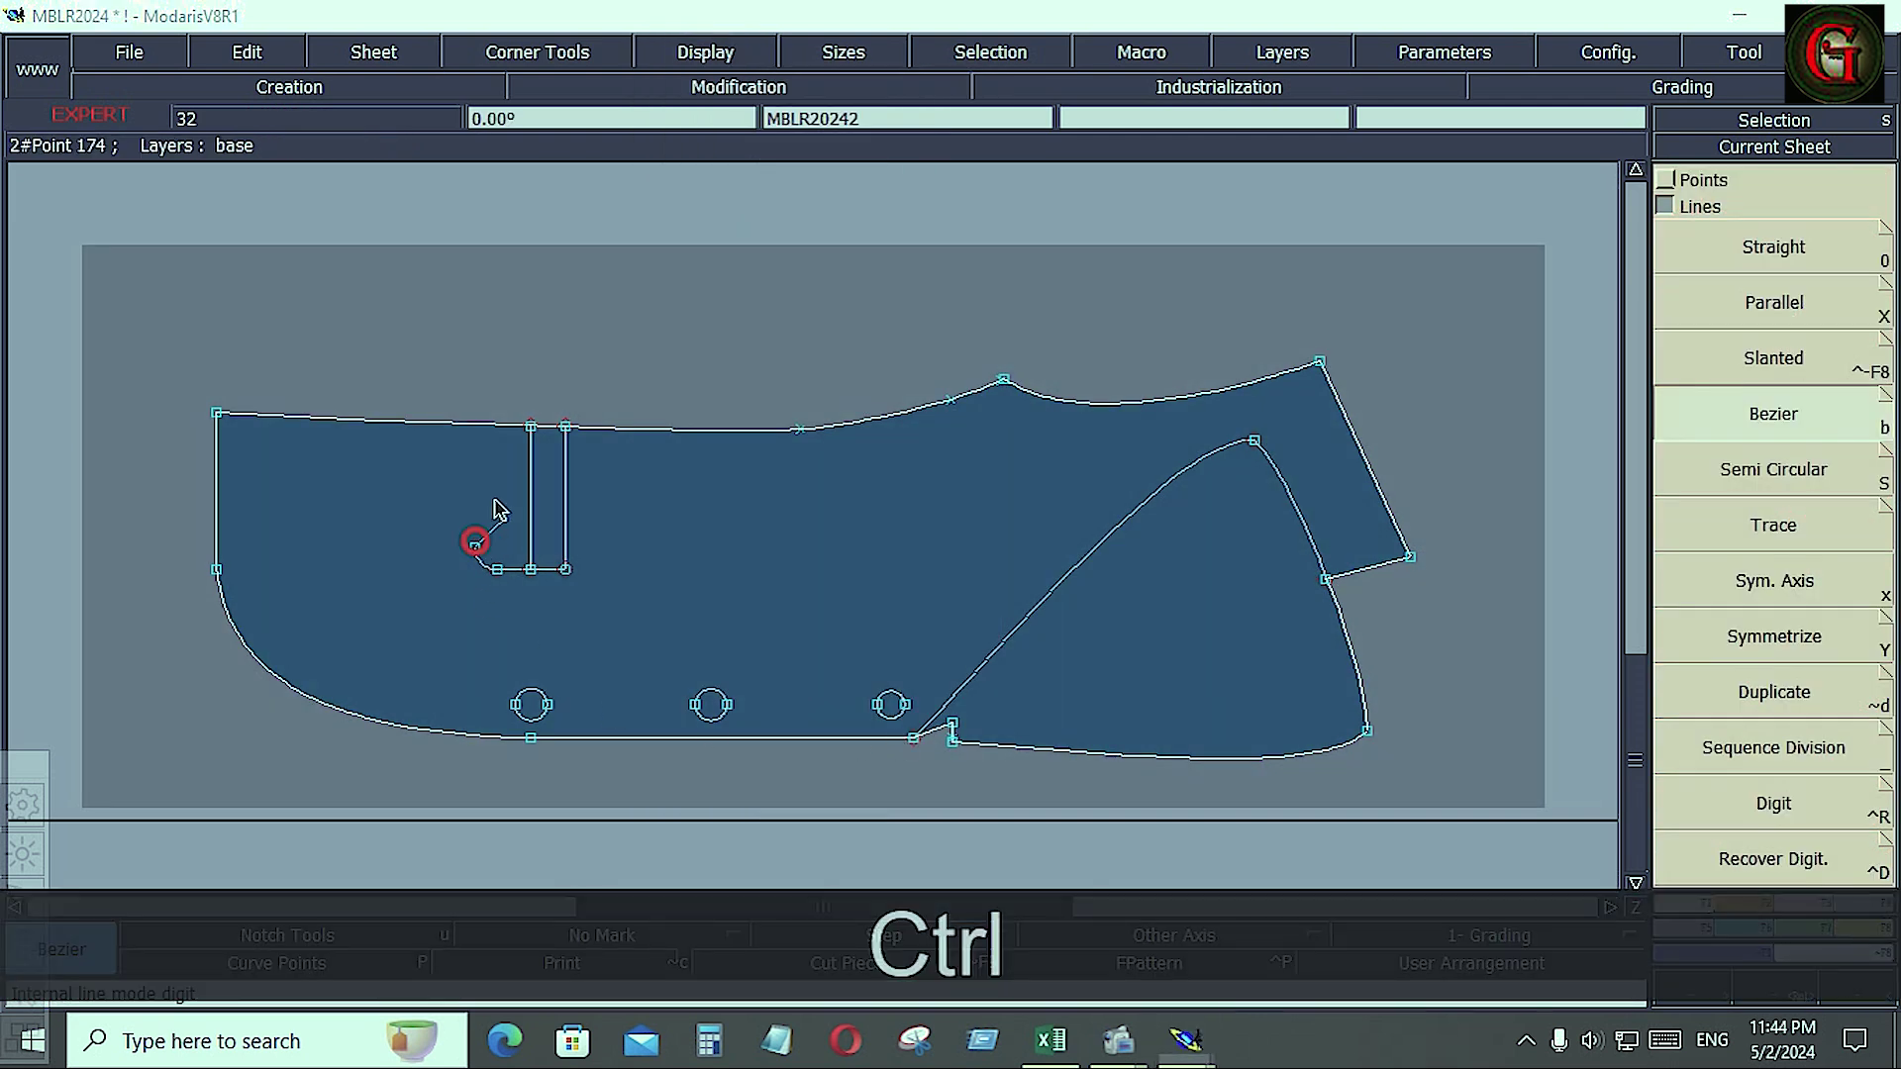
ctrl+click(485, 428)
- Place a notch at each end of the front piece's rounded hem curve, at the hem and at the front edge
click(1754, 903)
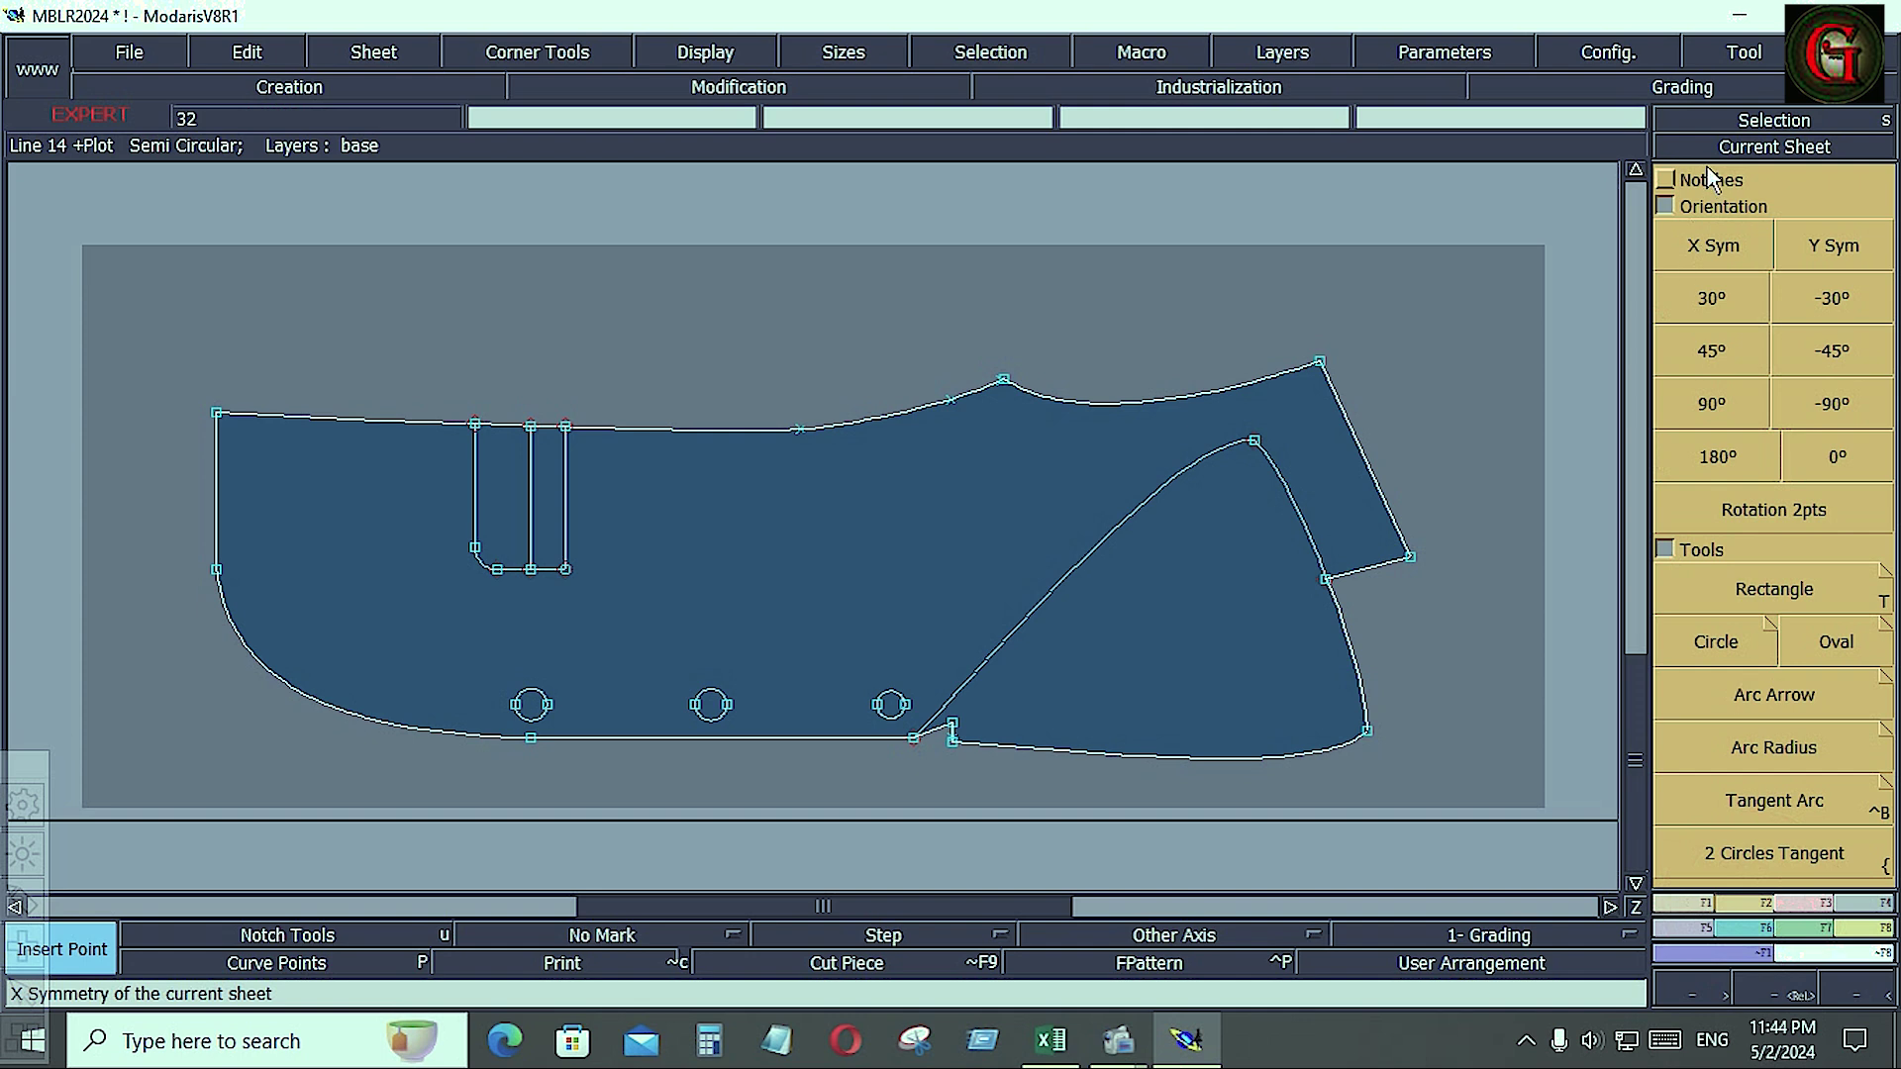
click(1666, 181)
click(1742, 211)
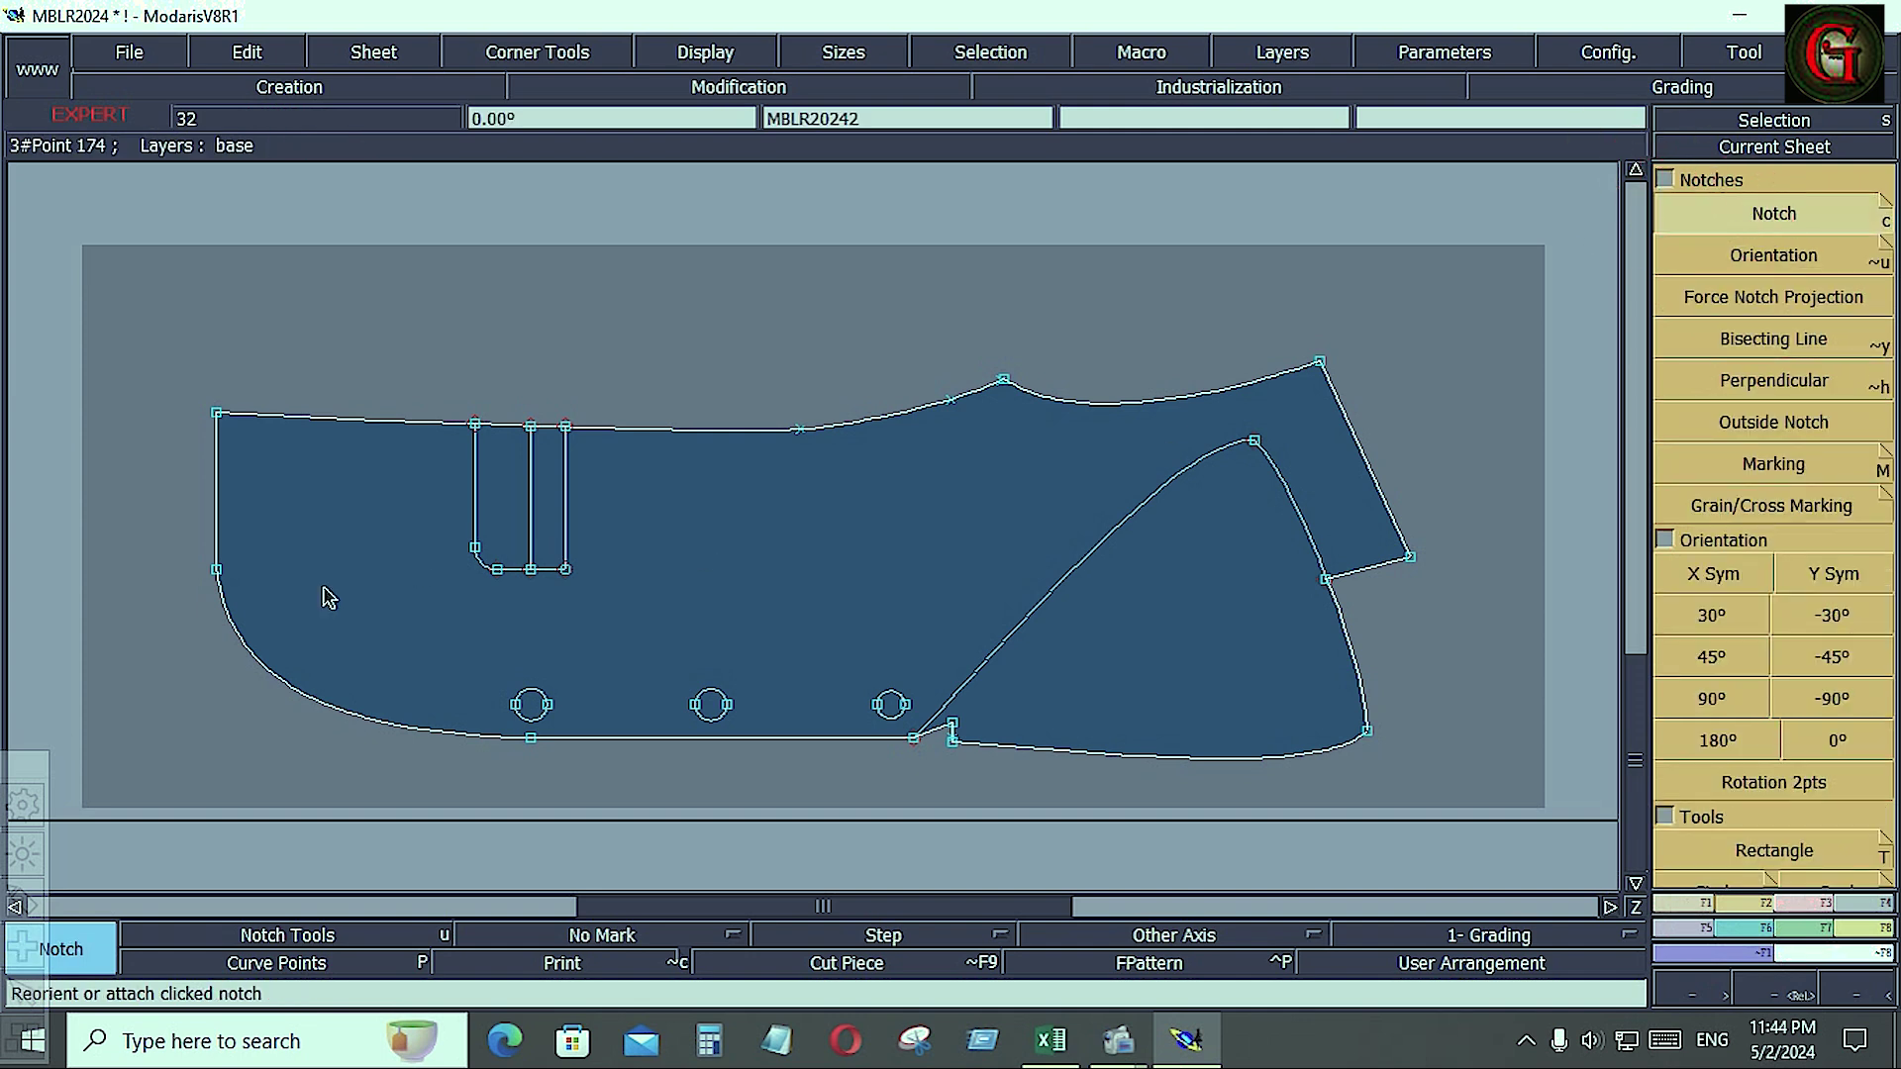
click(218, 572)
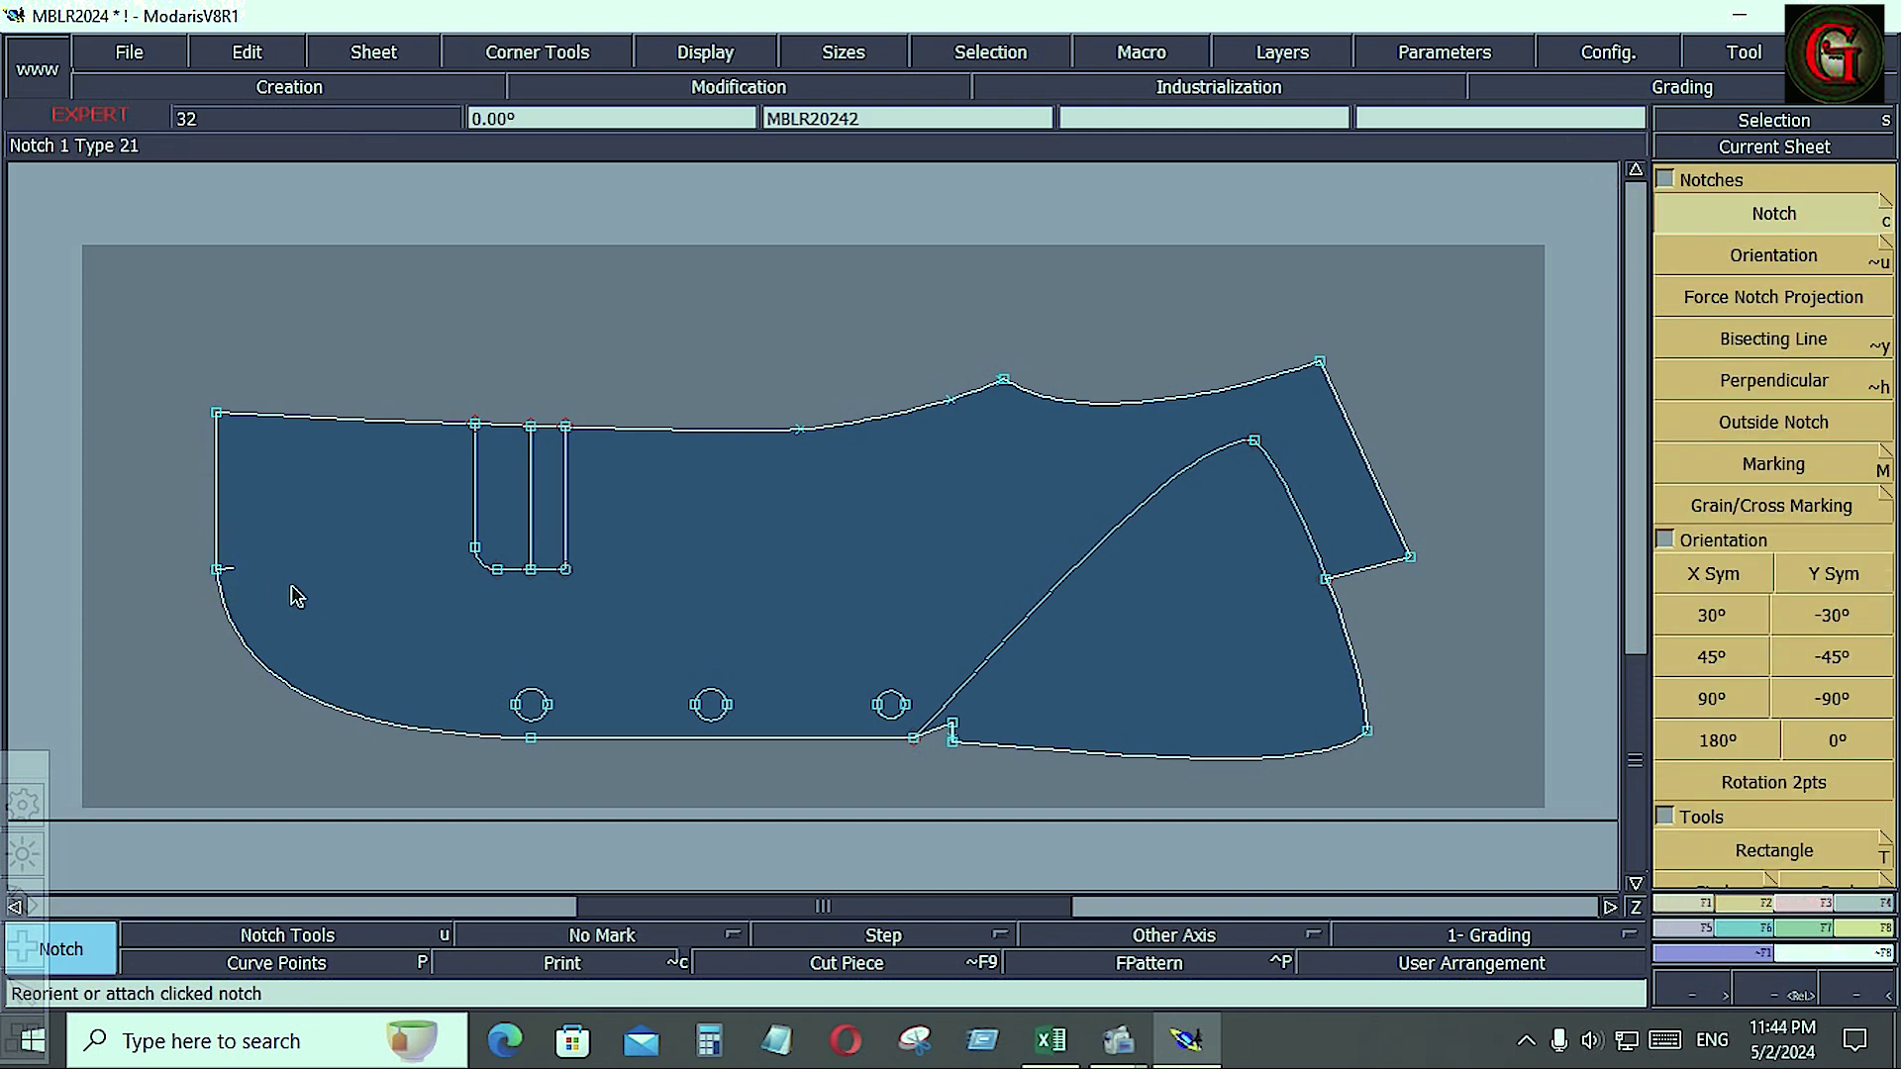
click(532, 737)
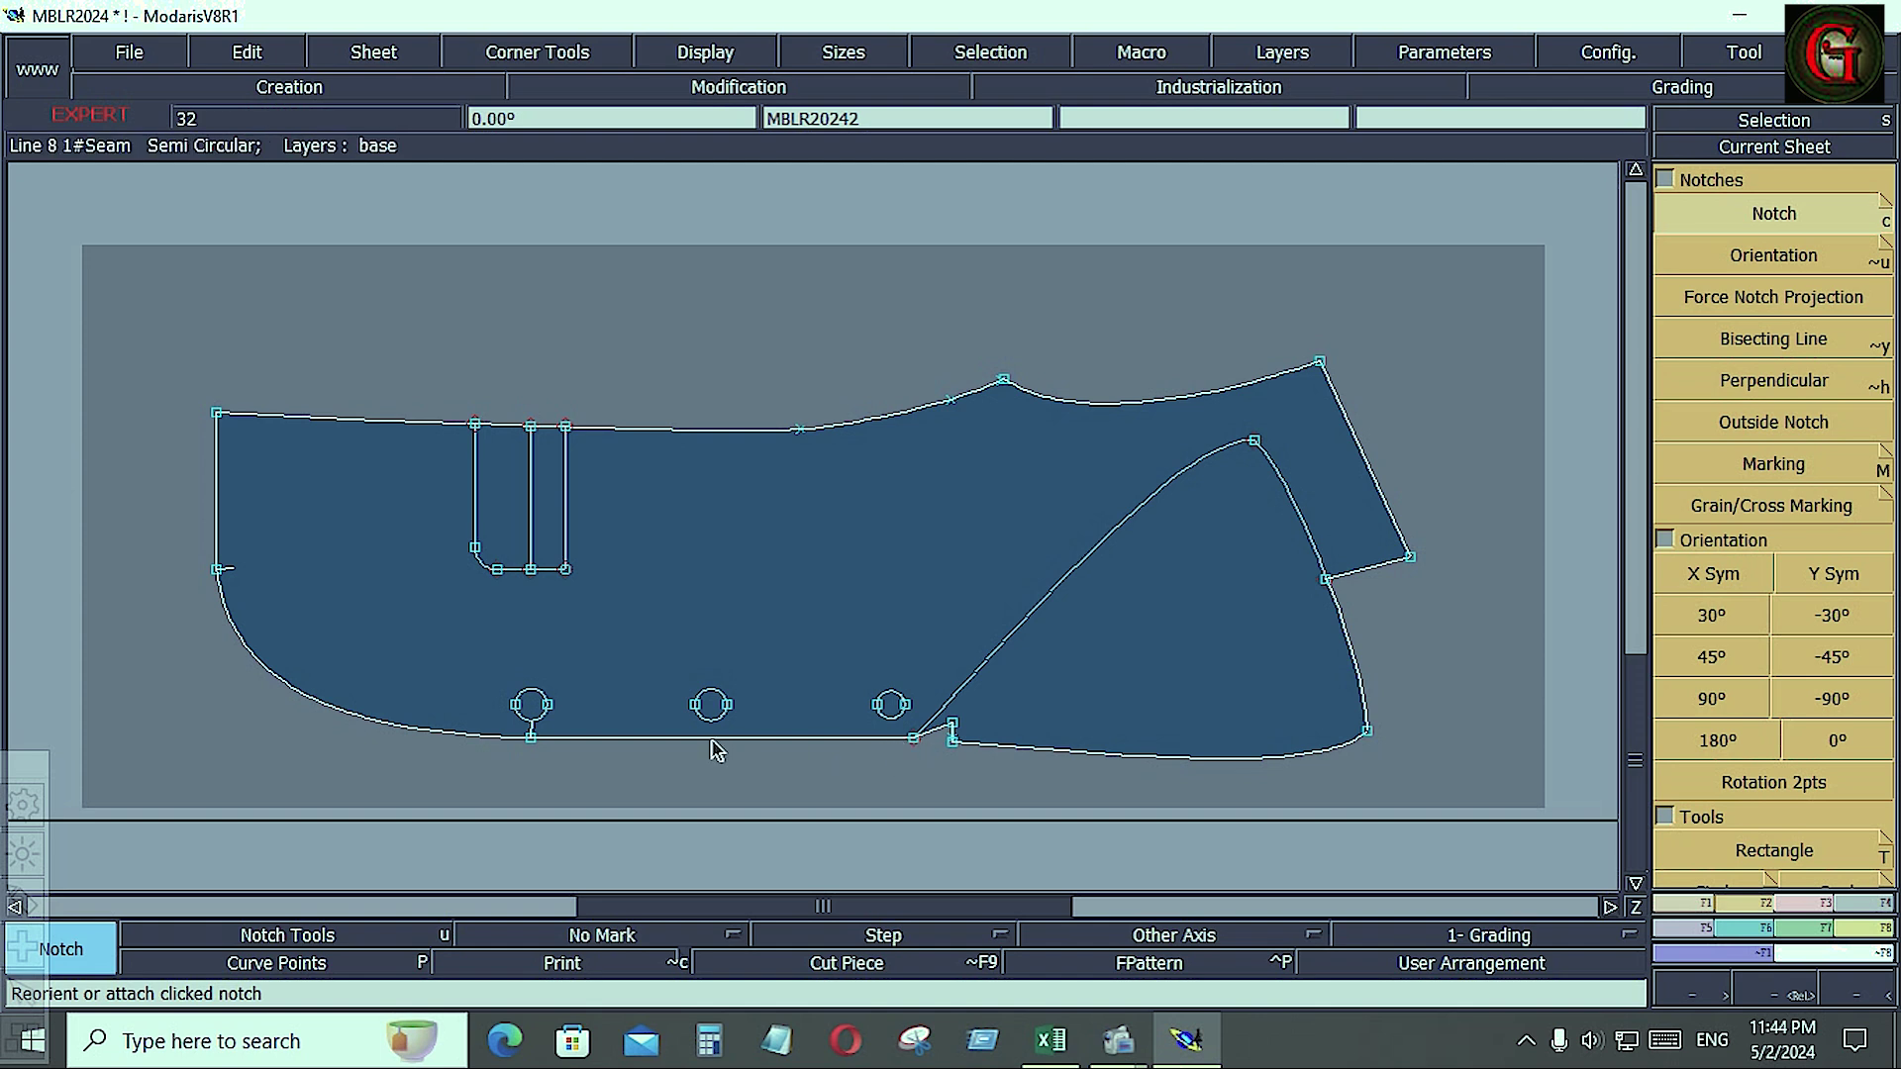
- Delete the extra points forming the small step in the front edge beside the lapel break point
key(Return)
drag(789, 628, 989, 806)
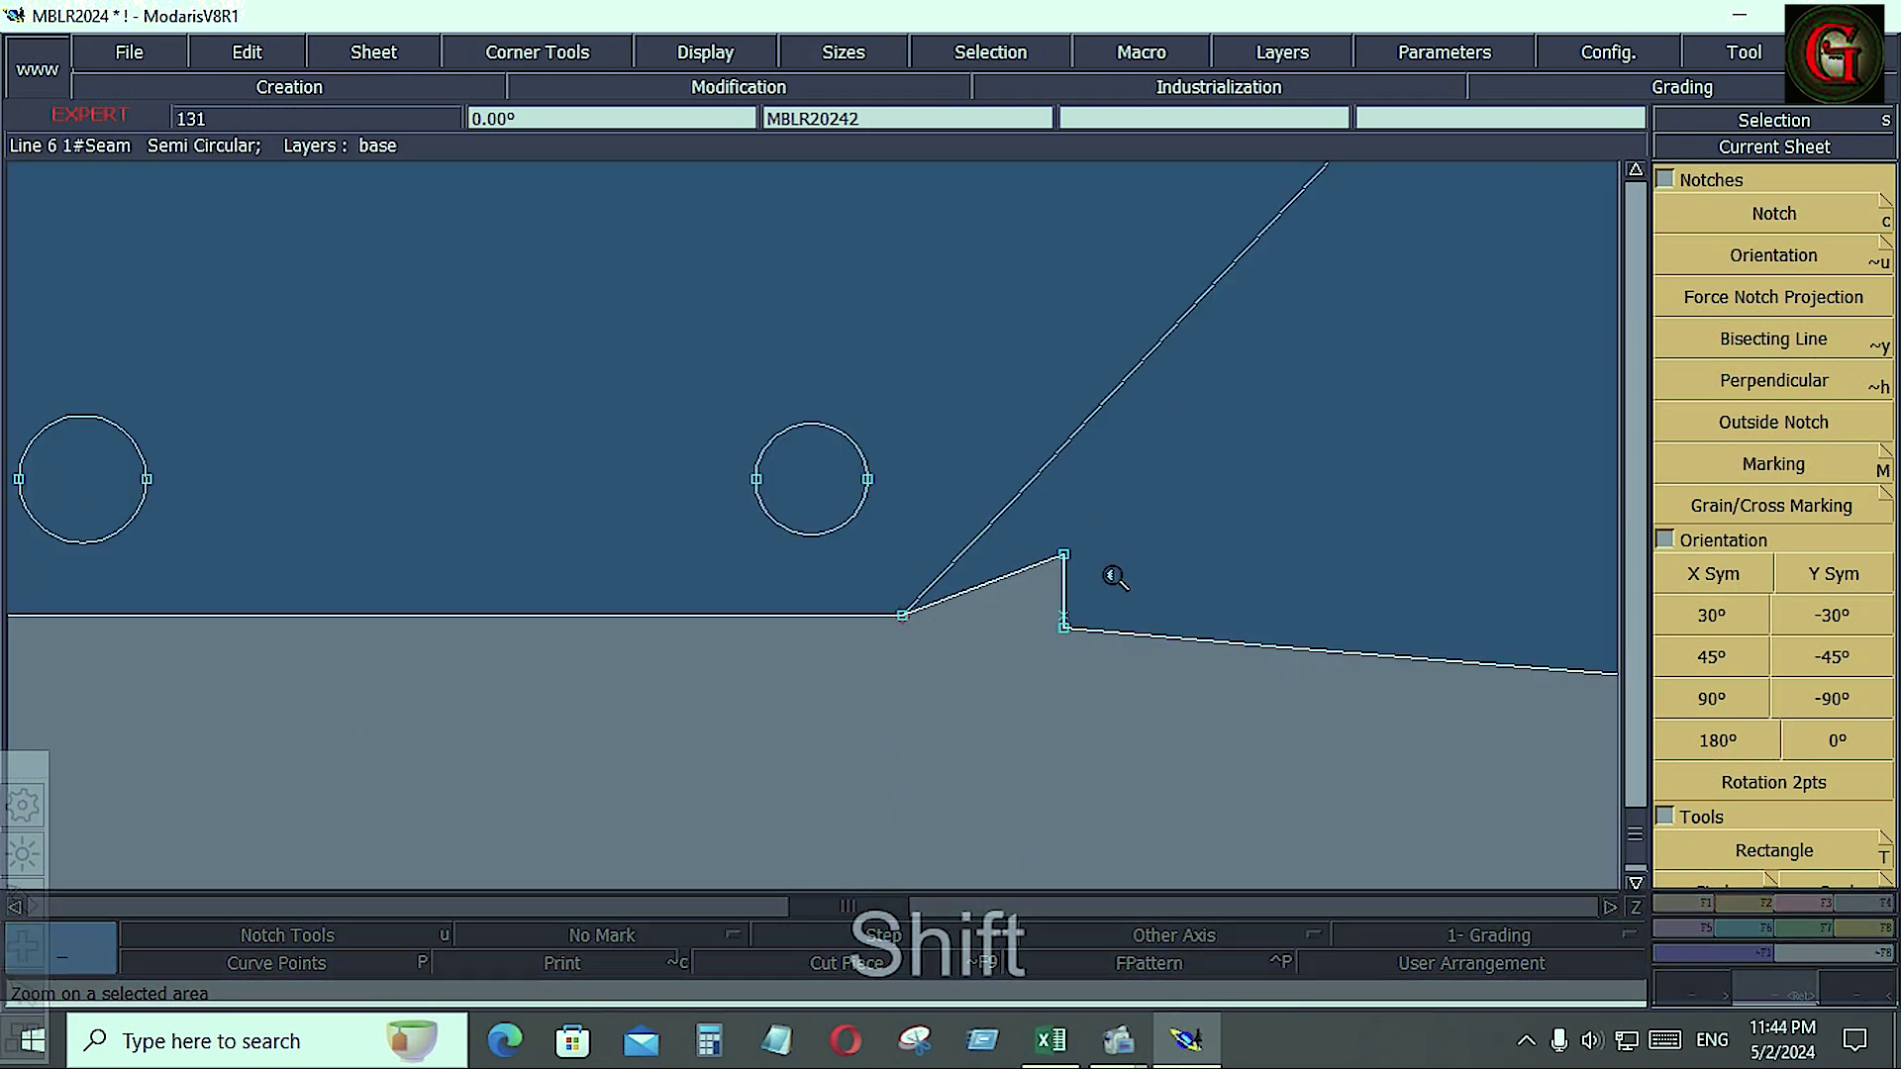
key(shift+equal)
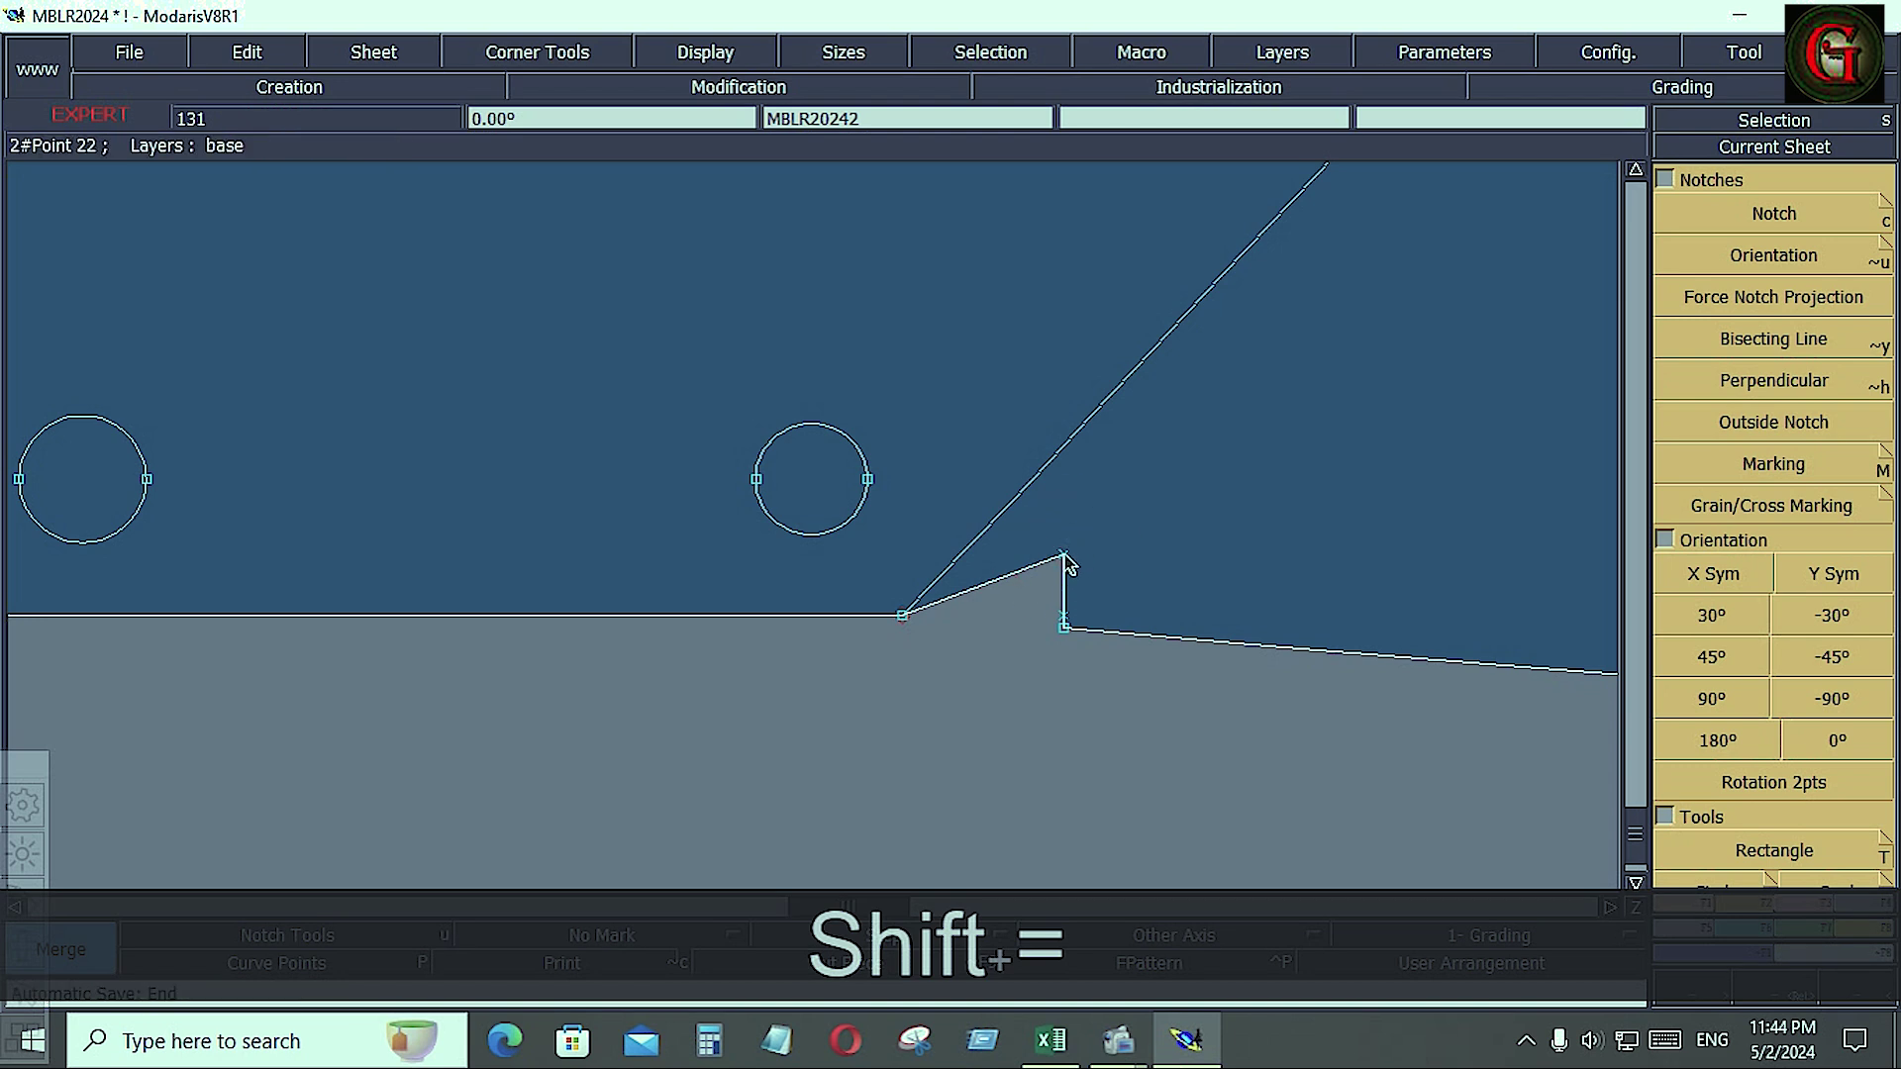
key(Delete)
click(1064, 558)
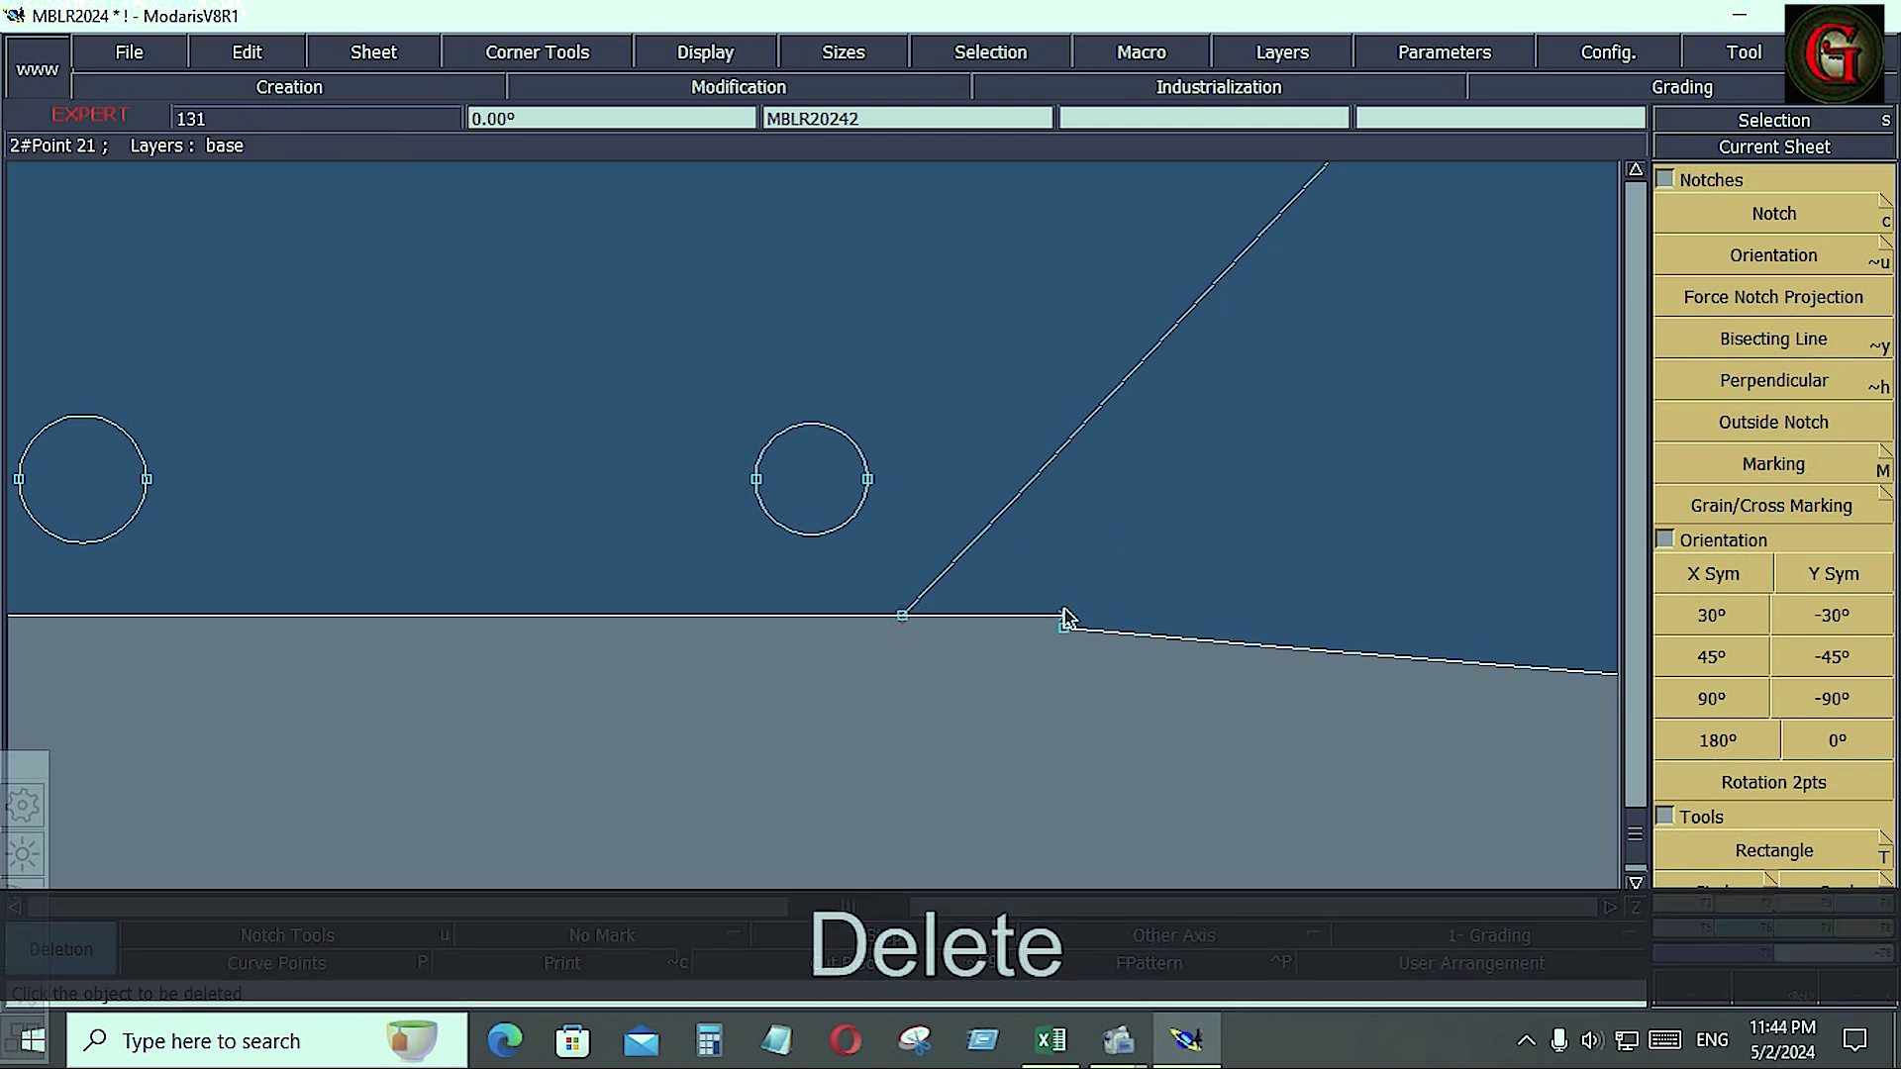
click(1064, 621)
key(Home)
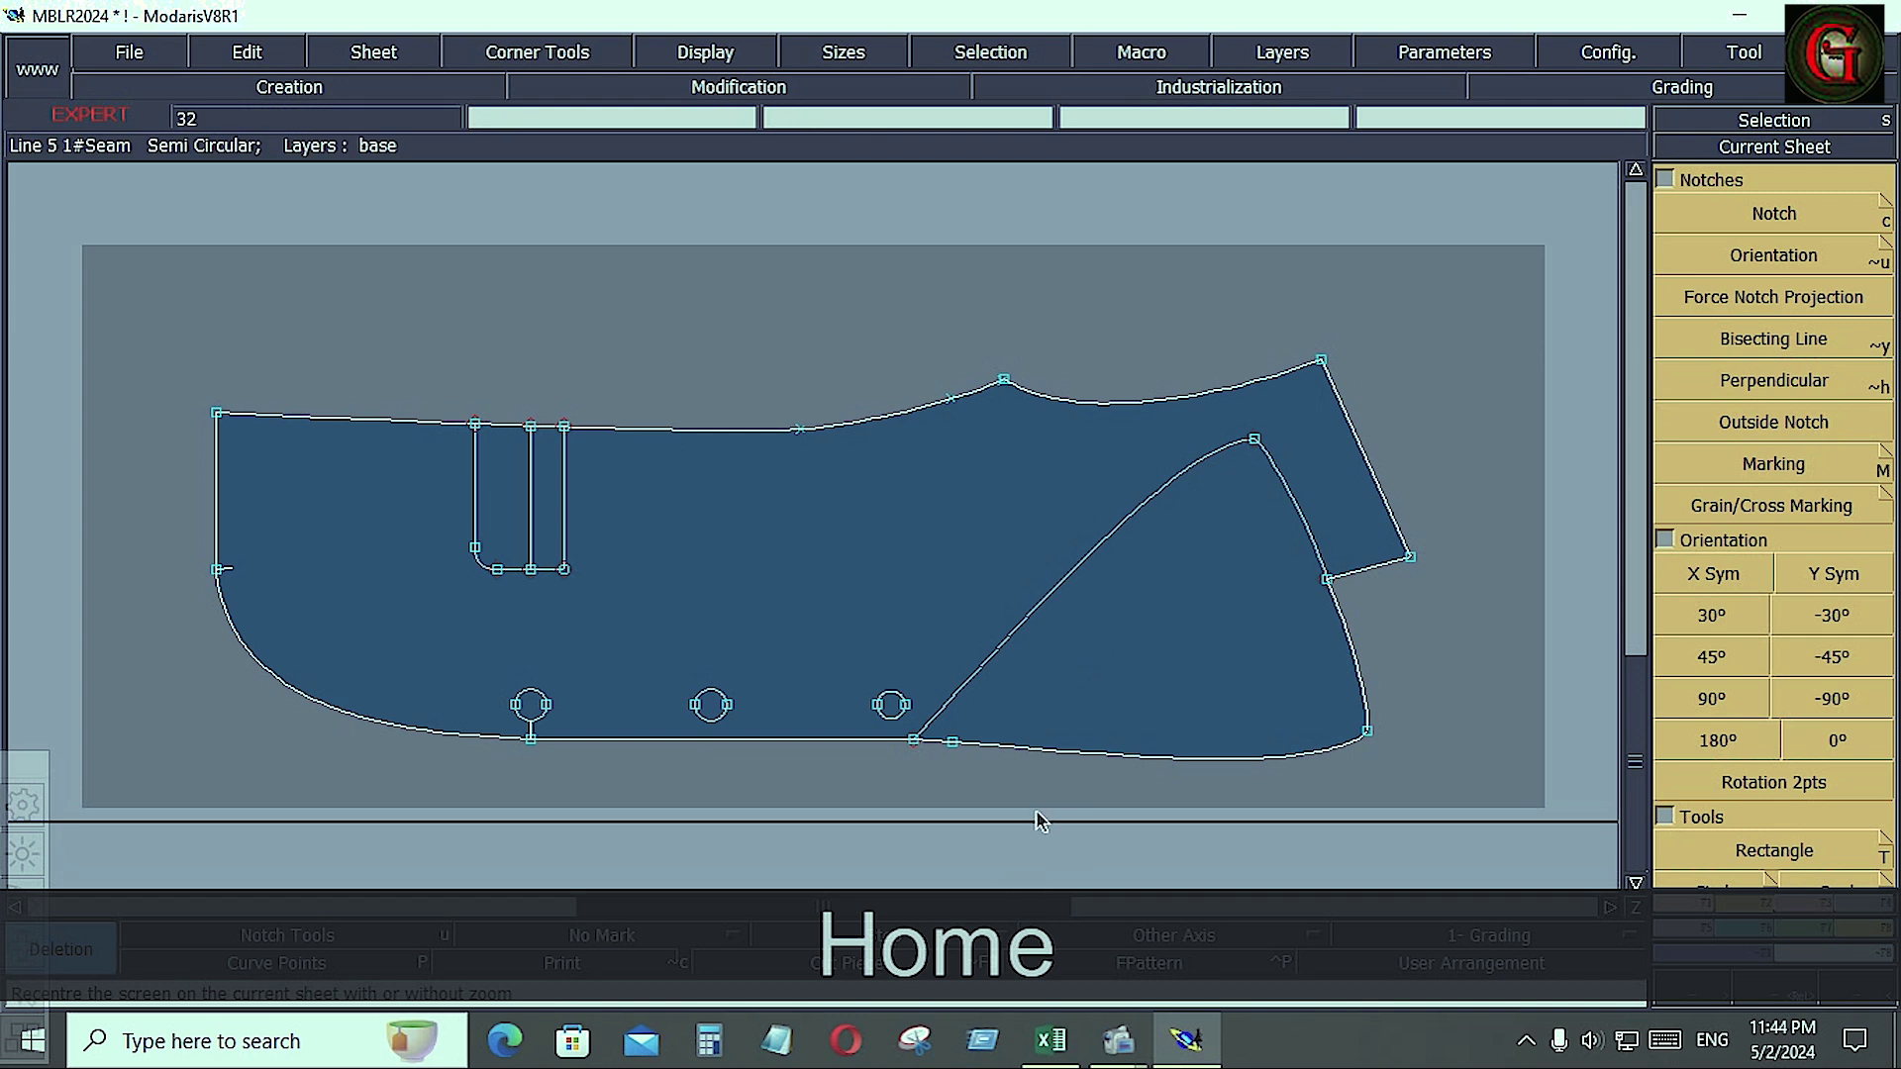
- Draw an internal Bezier line from the front piece's inner neckline corner to the lapel break point and reshape it into a gentle curve
key(b)
click(1326, 579)
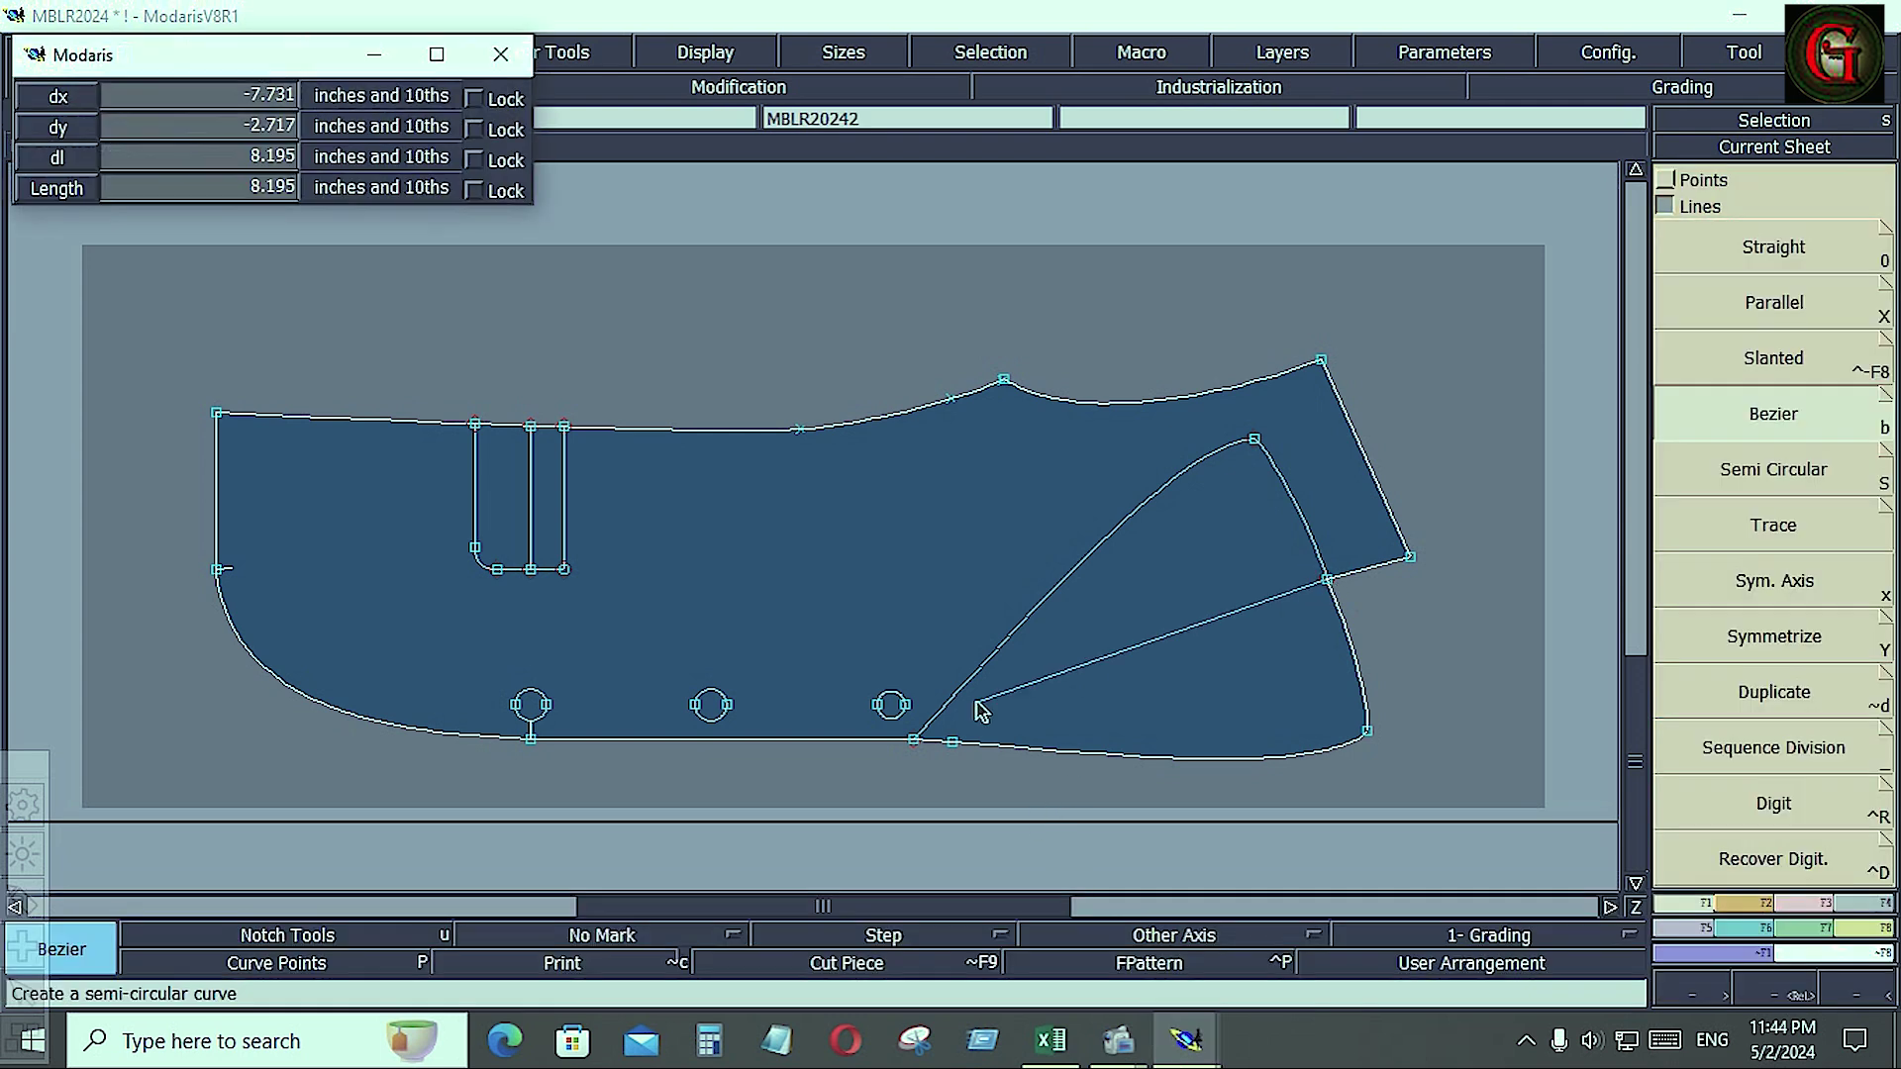
click(913, 738)
key(r)
click(1191, 624)
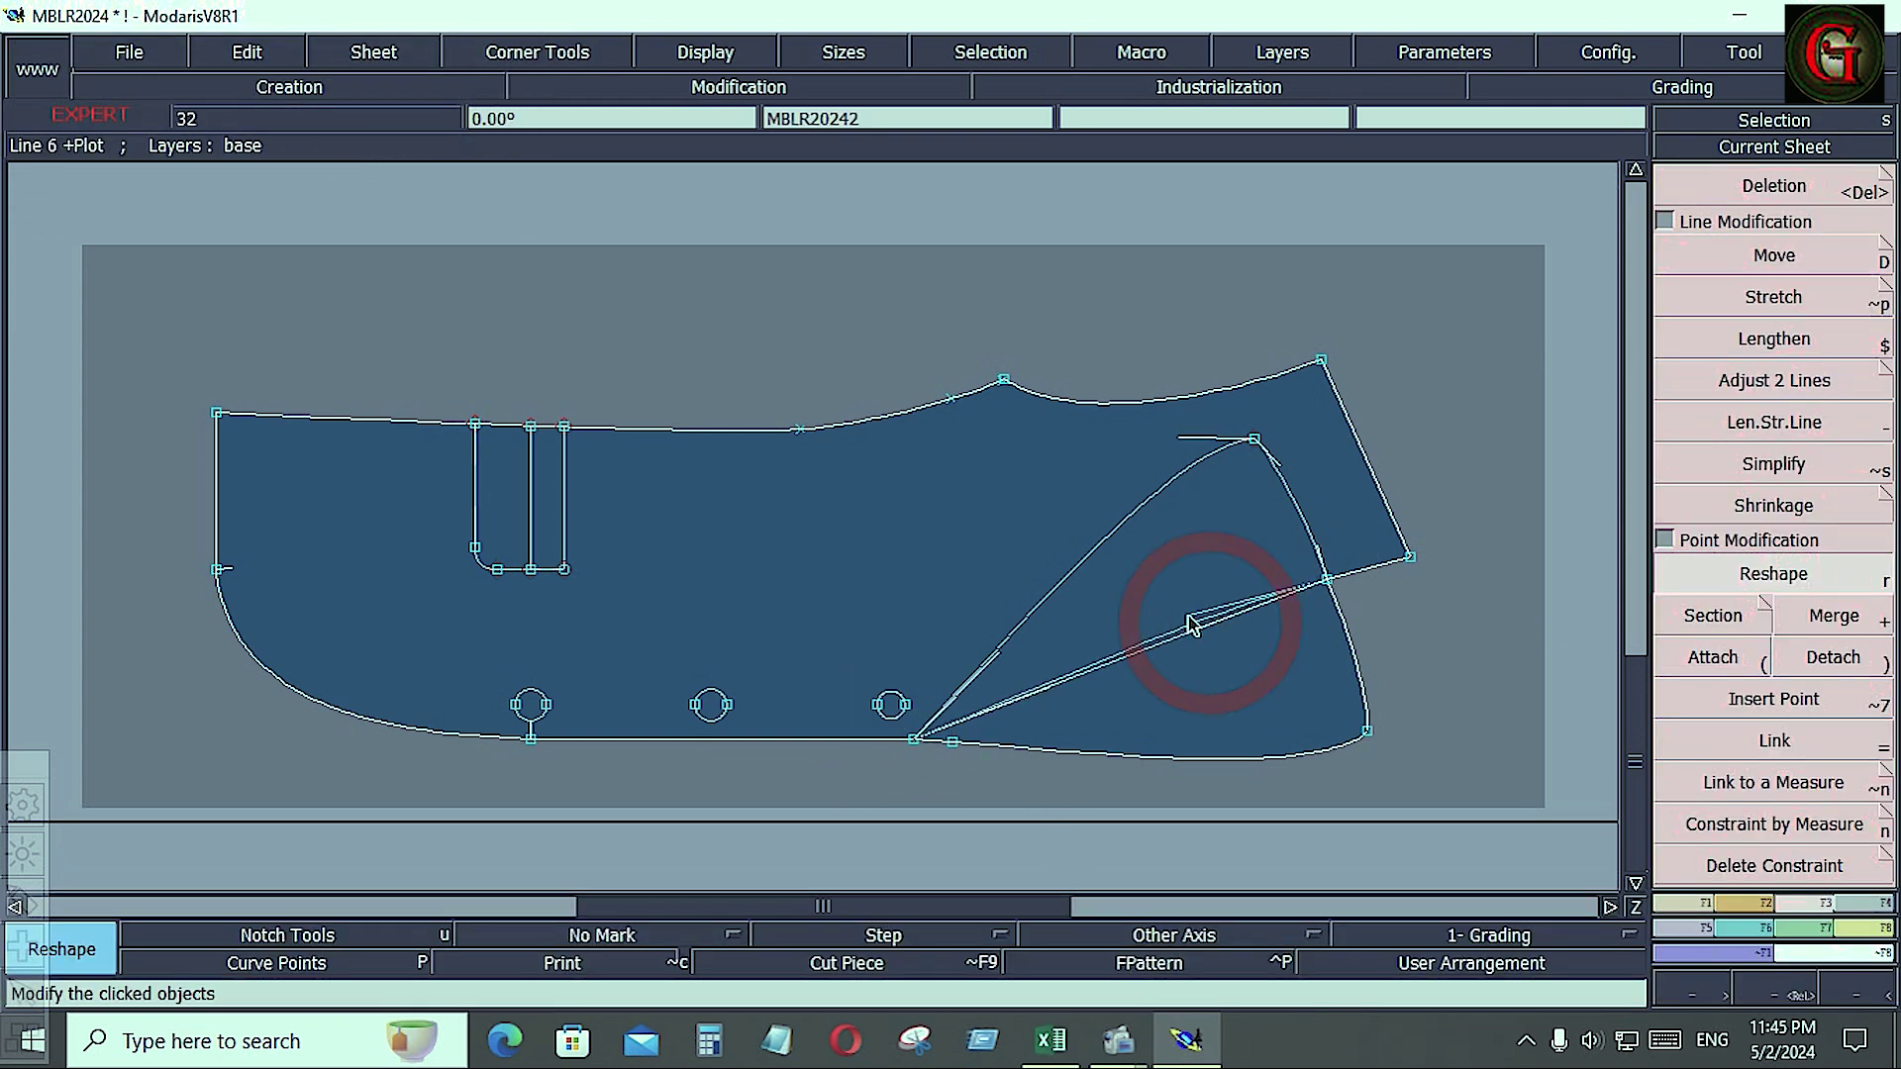
click(1188, 619)
click(1045, 692)
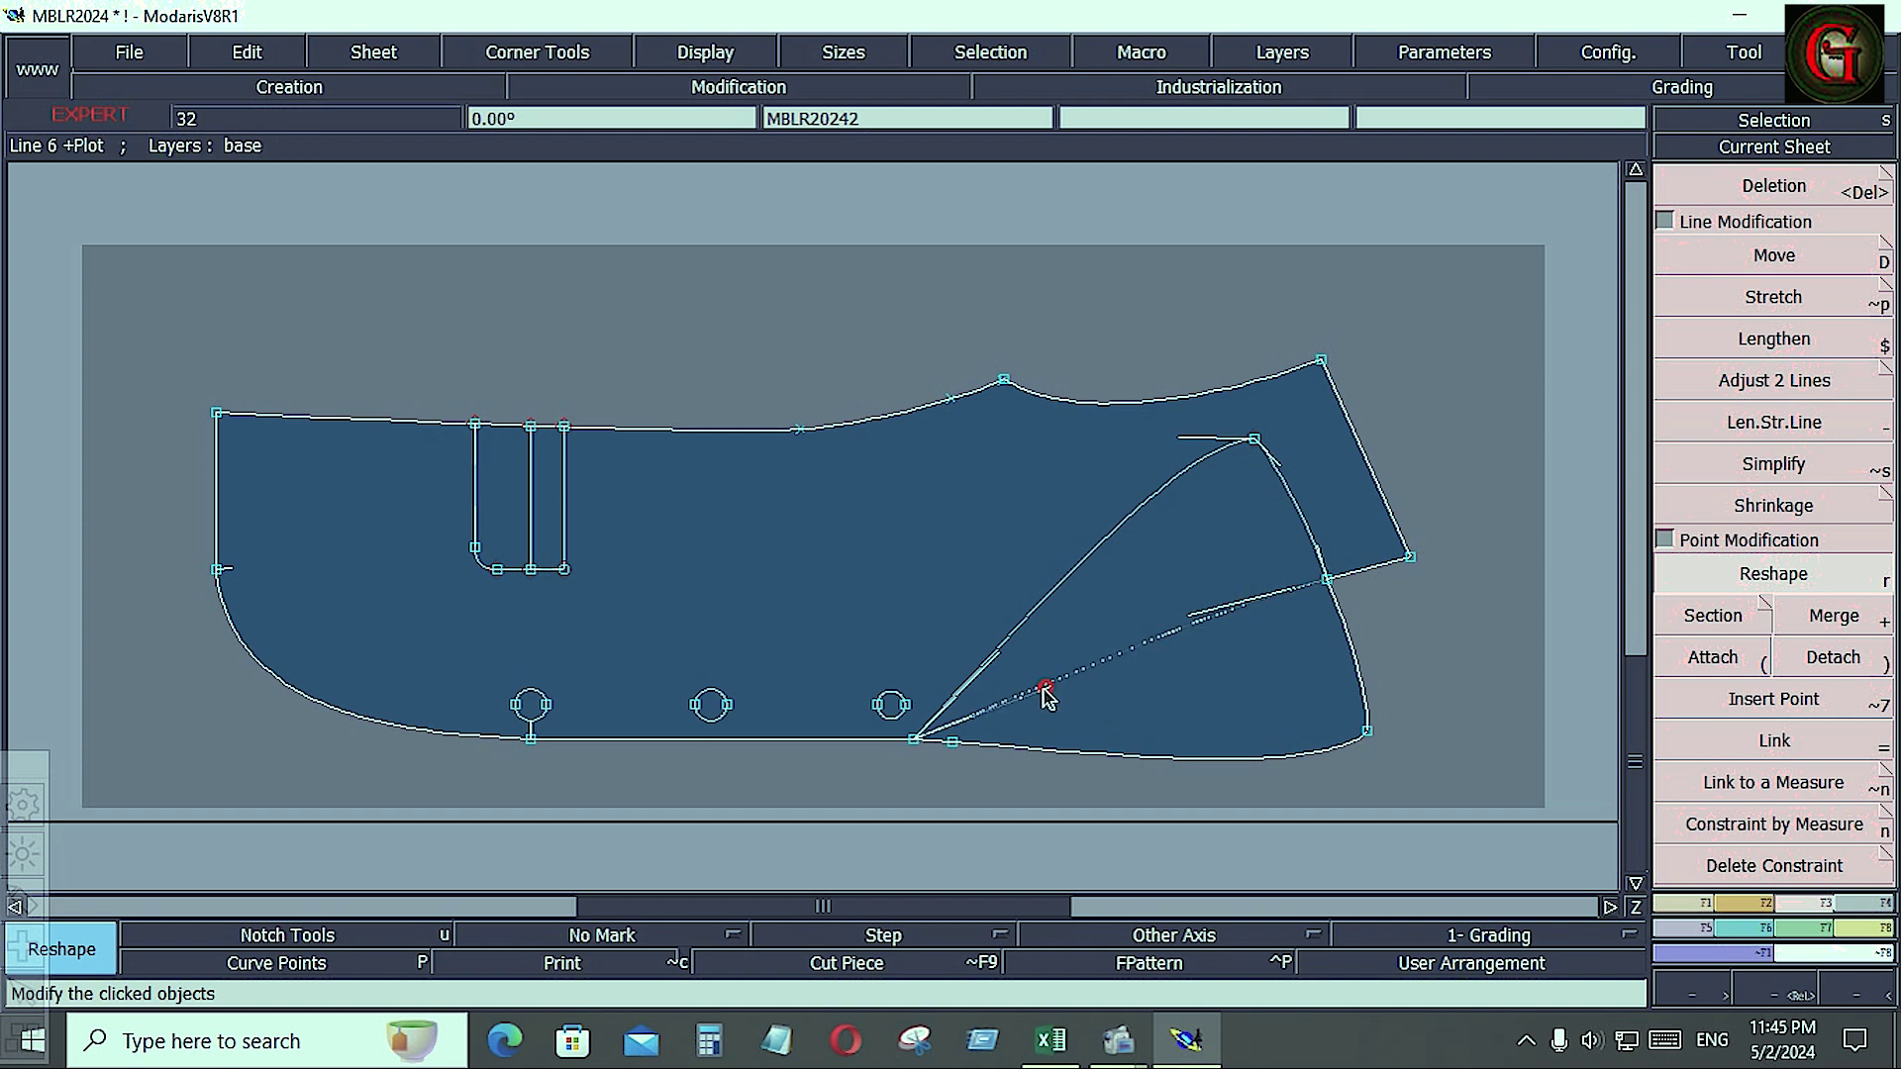
click(1027, 687)
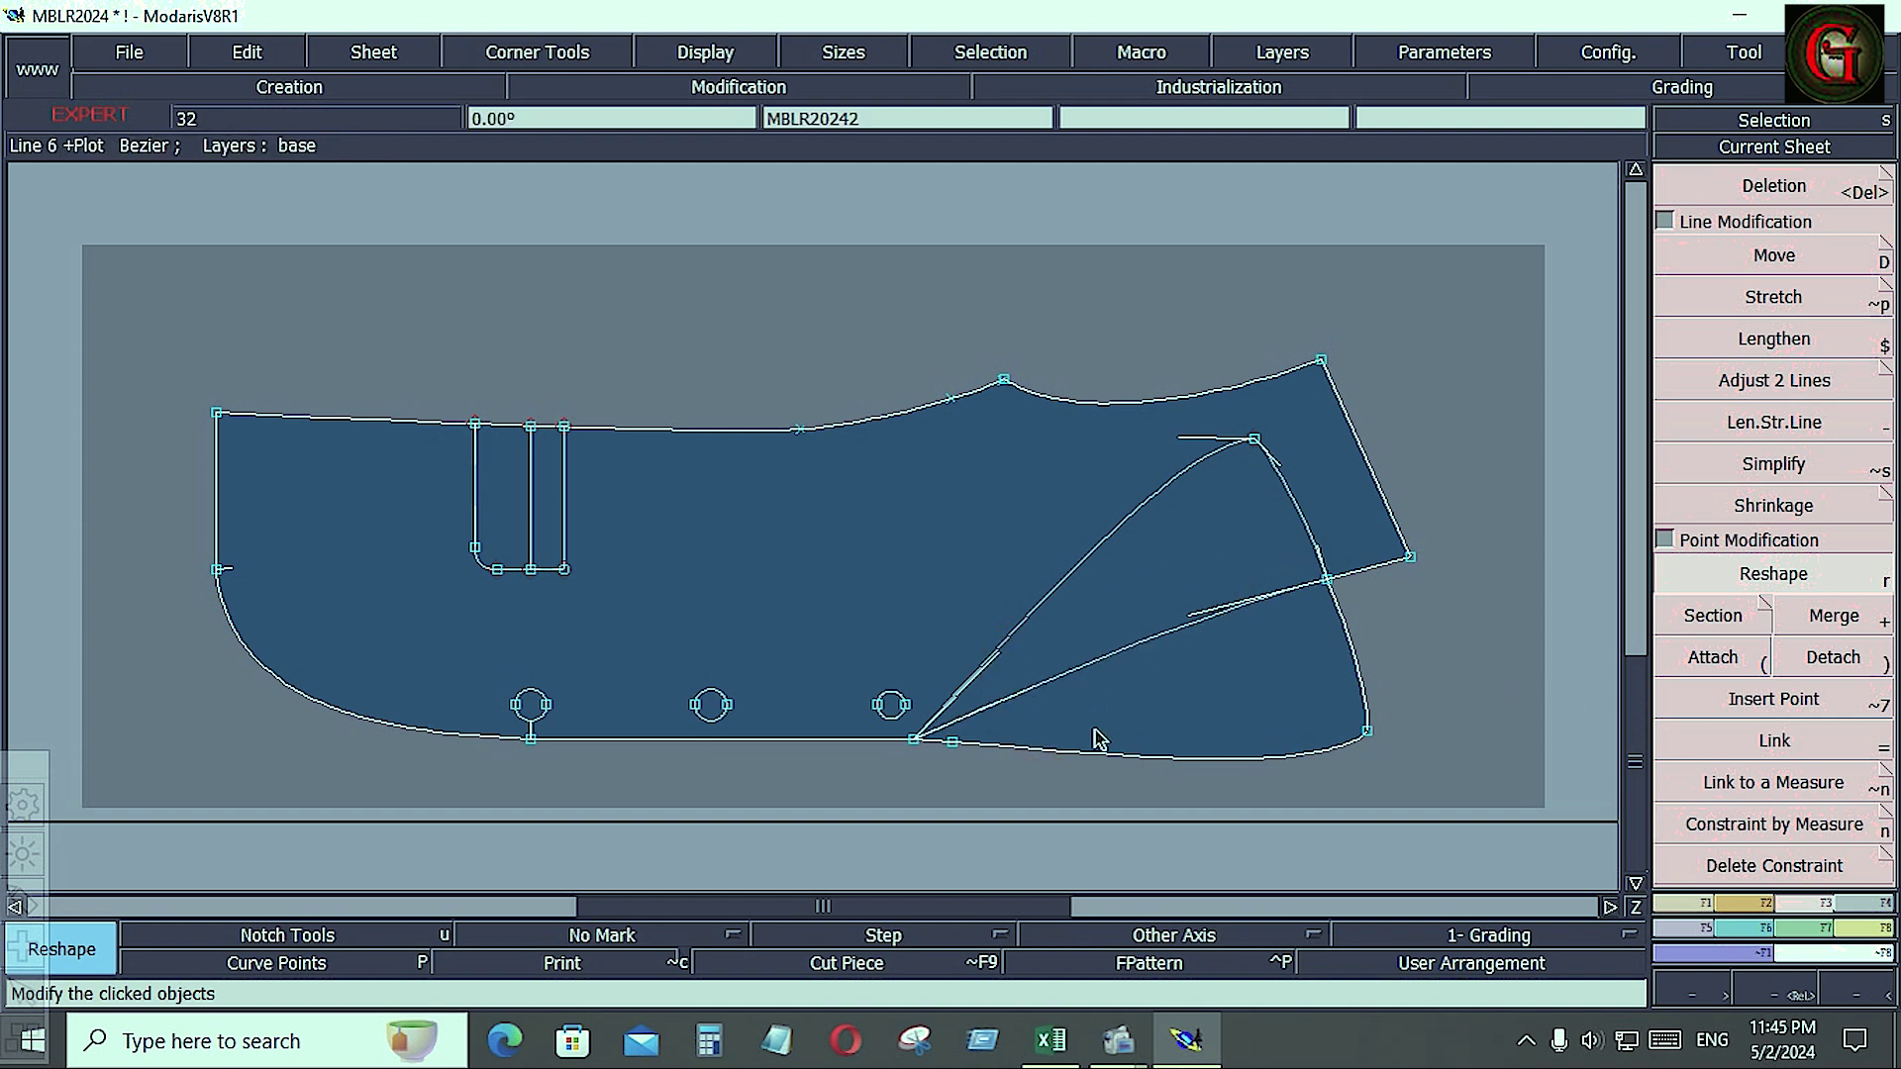
- Notch the waist point on the front piece's panel seam and draw a short horizontal Grain Line Axis 'DF' in the piece's middle
key(c)
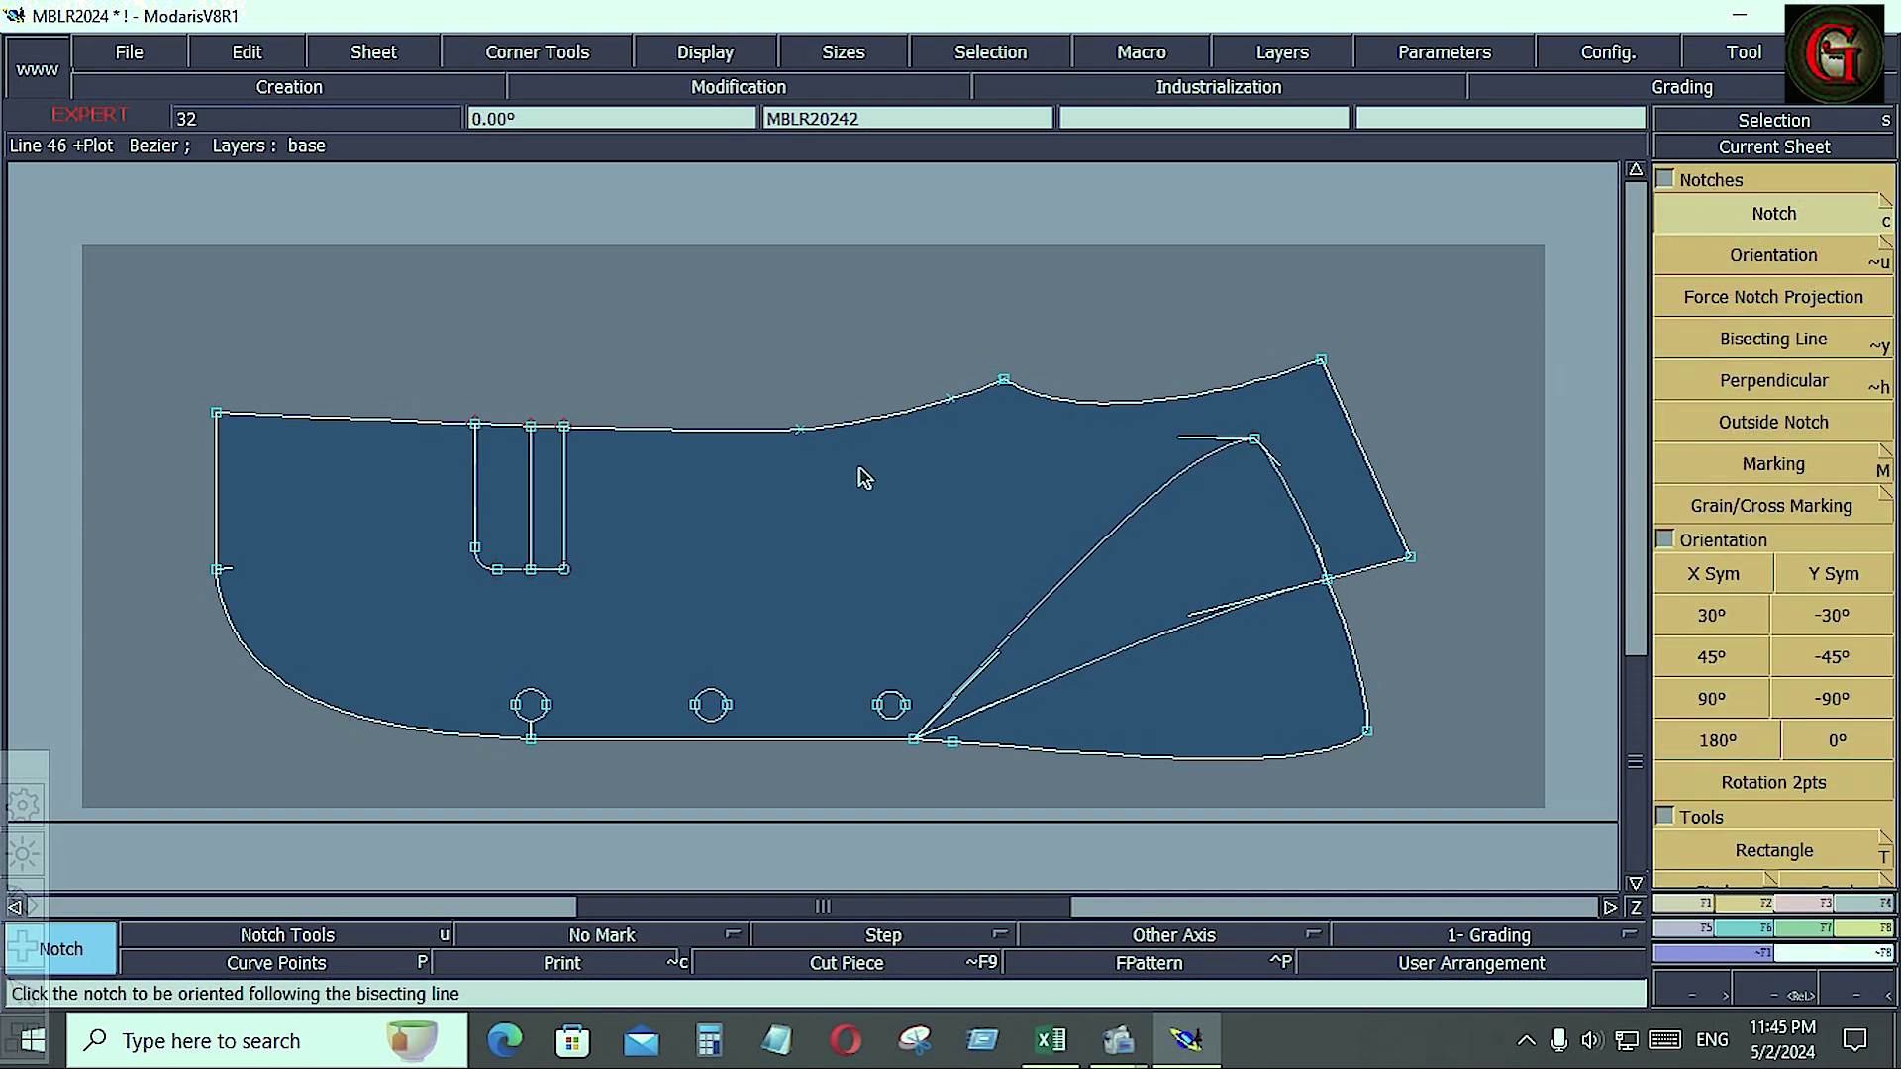
click(798, 430)
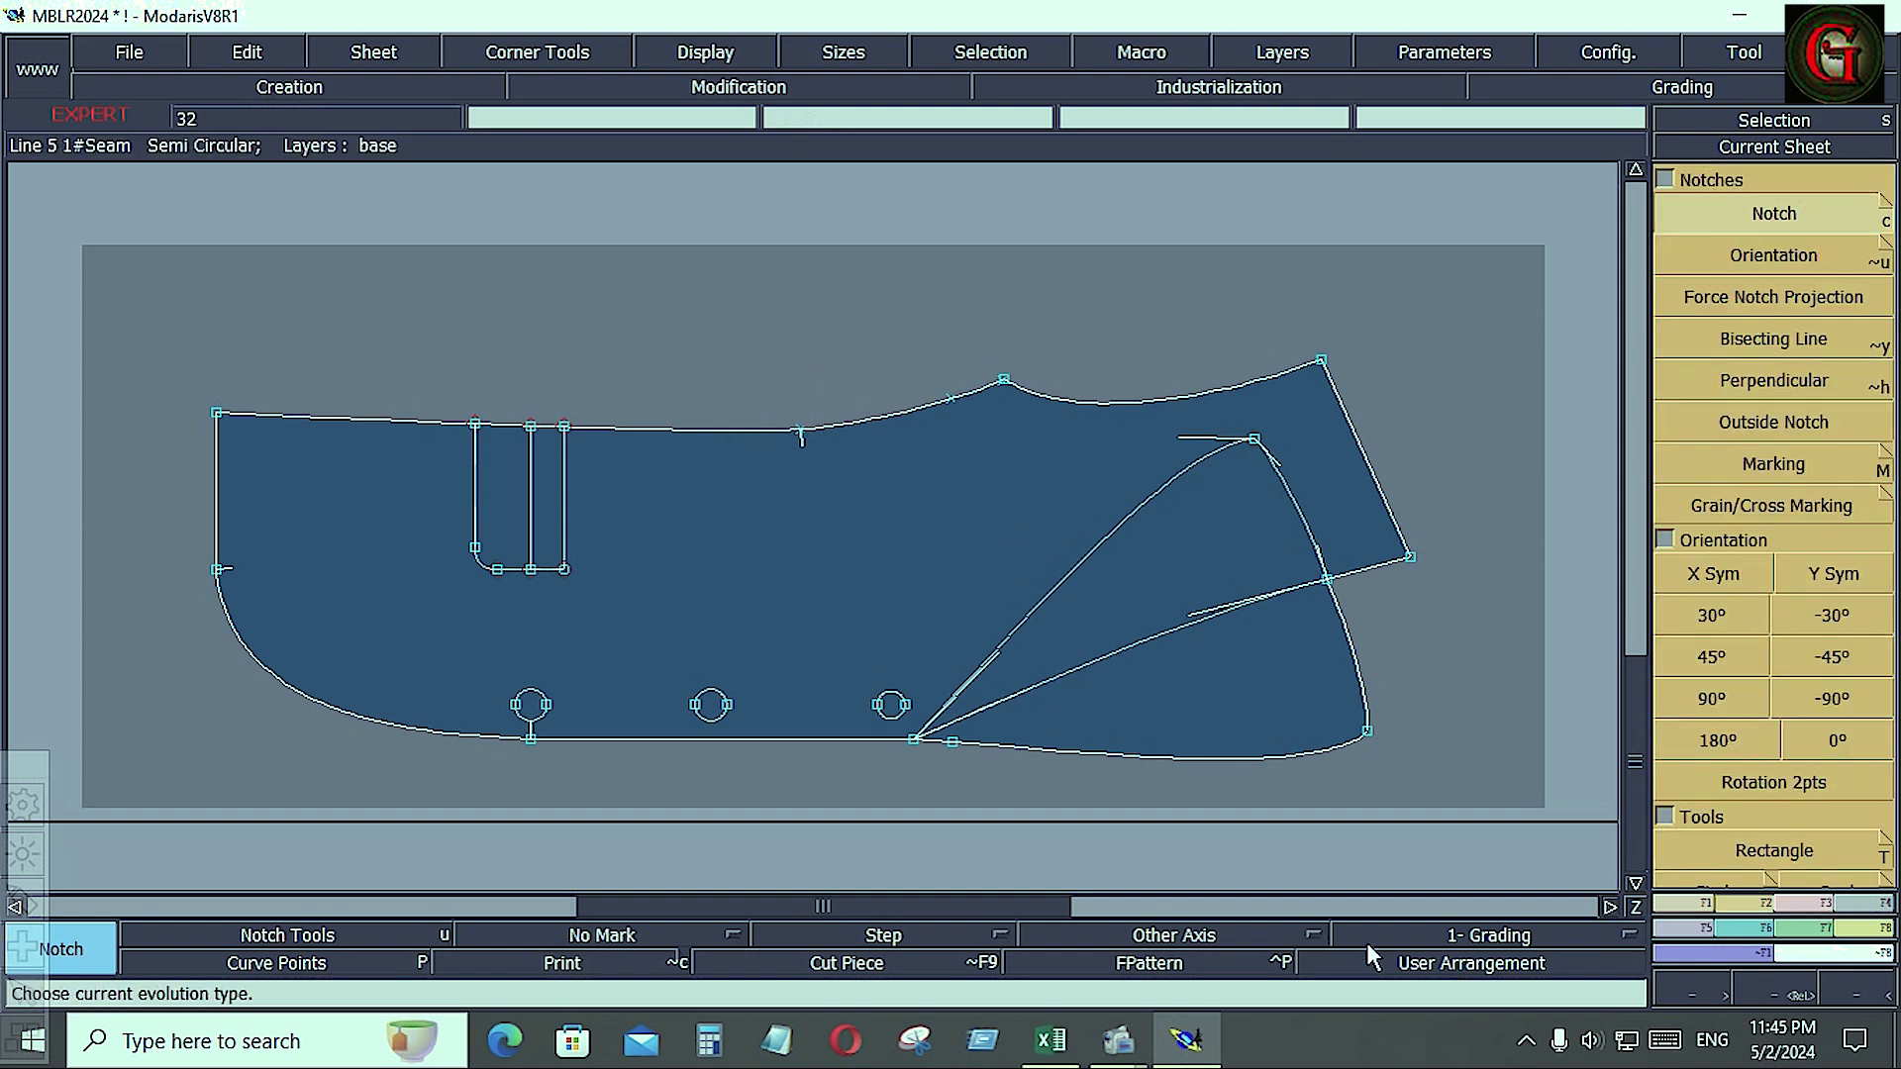
click(1186, 936)
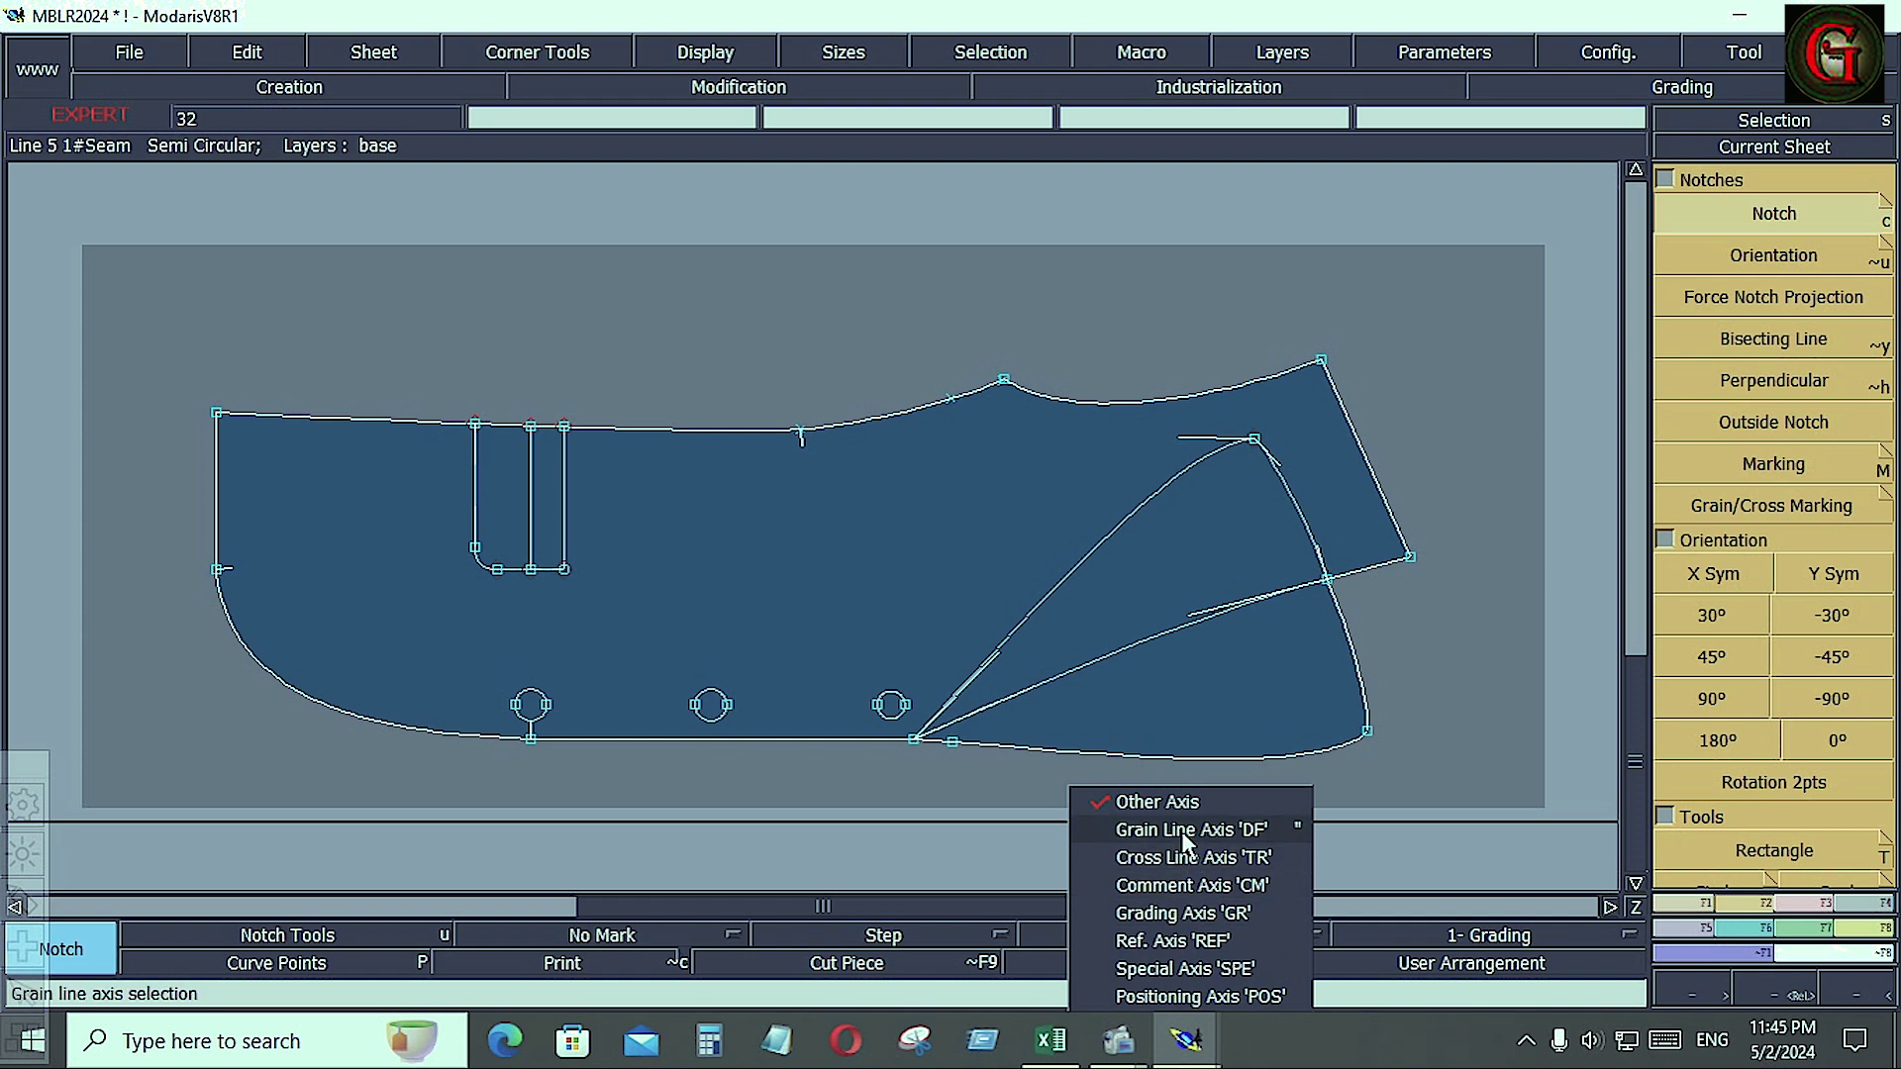
click(1188, 830)
click(779, 556)
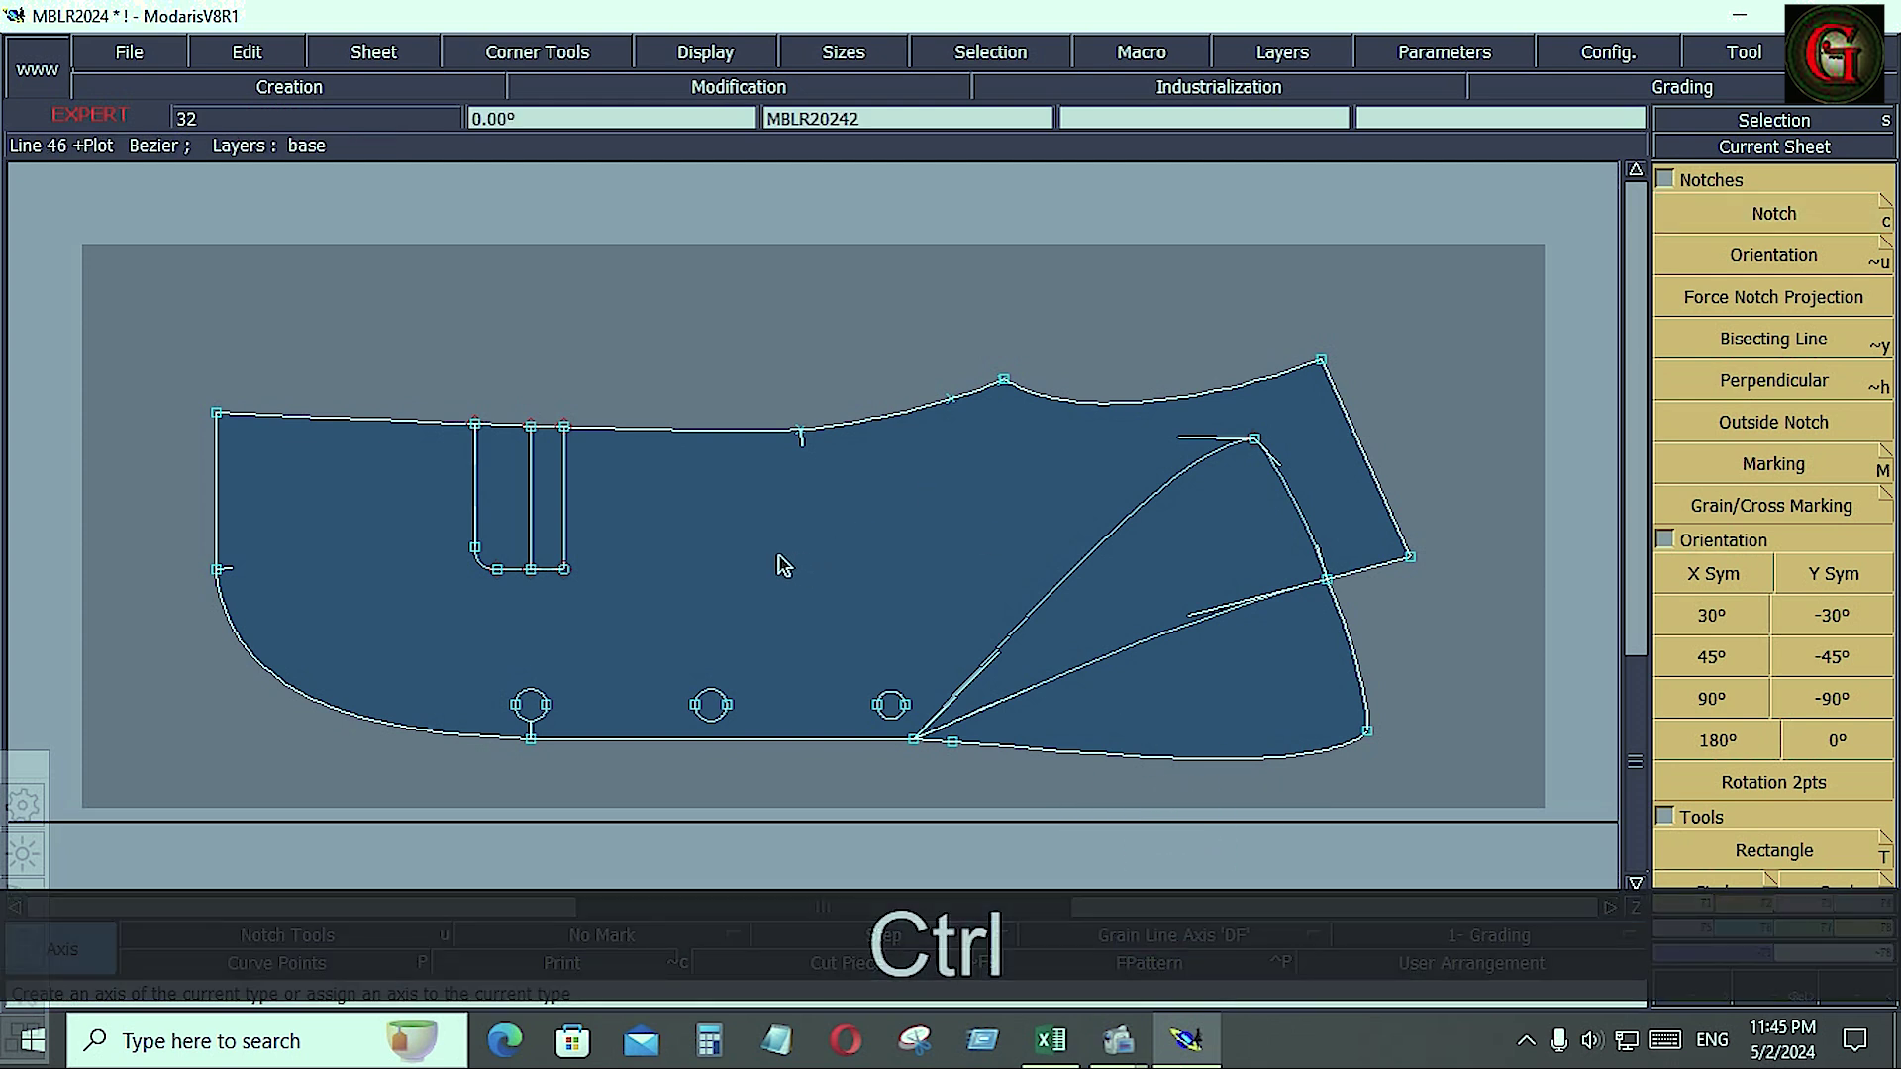
click(896, 555)
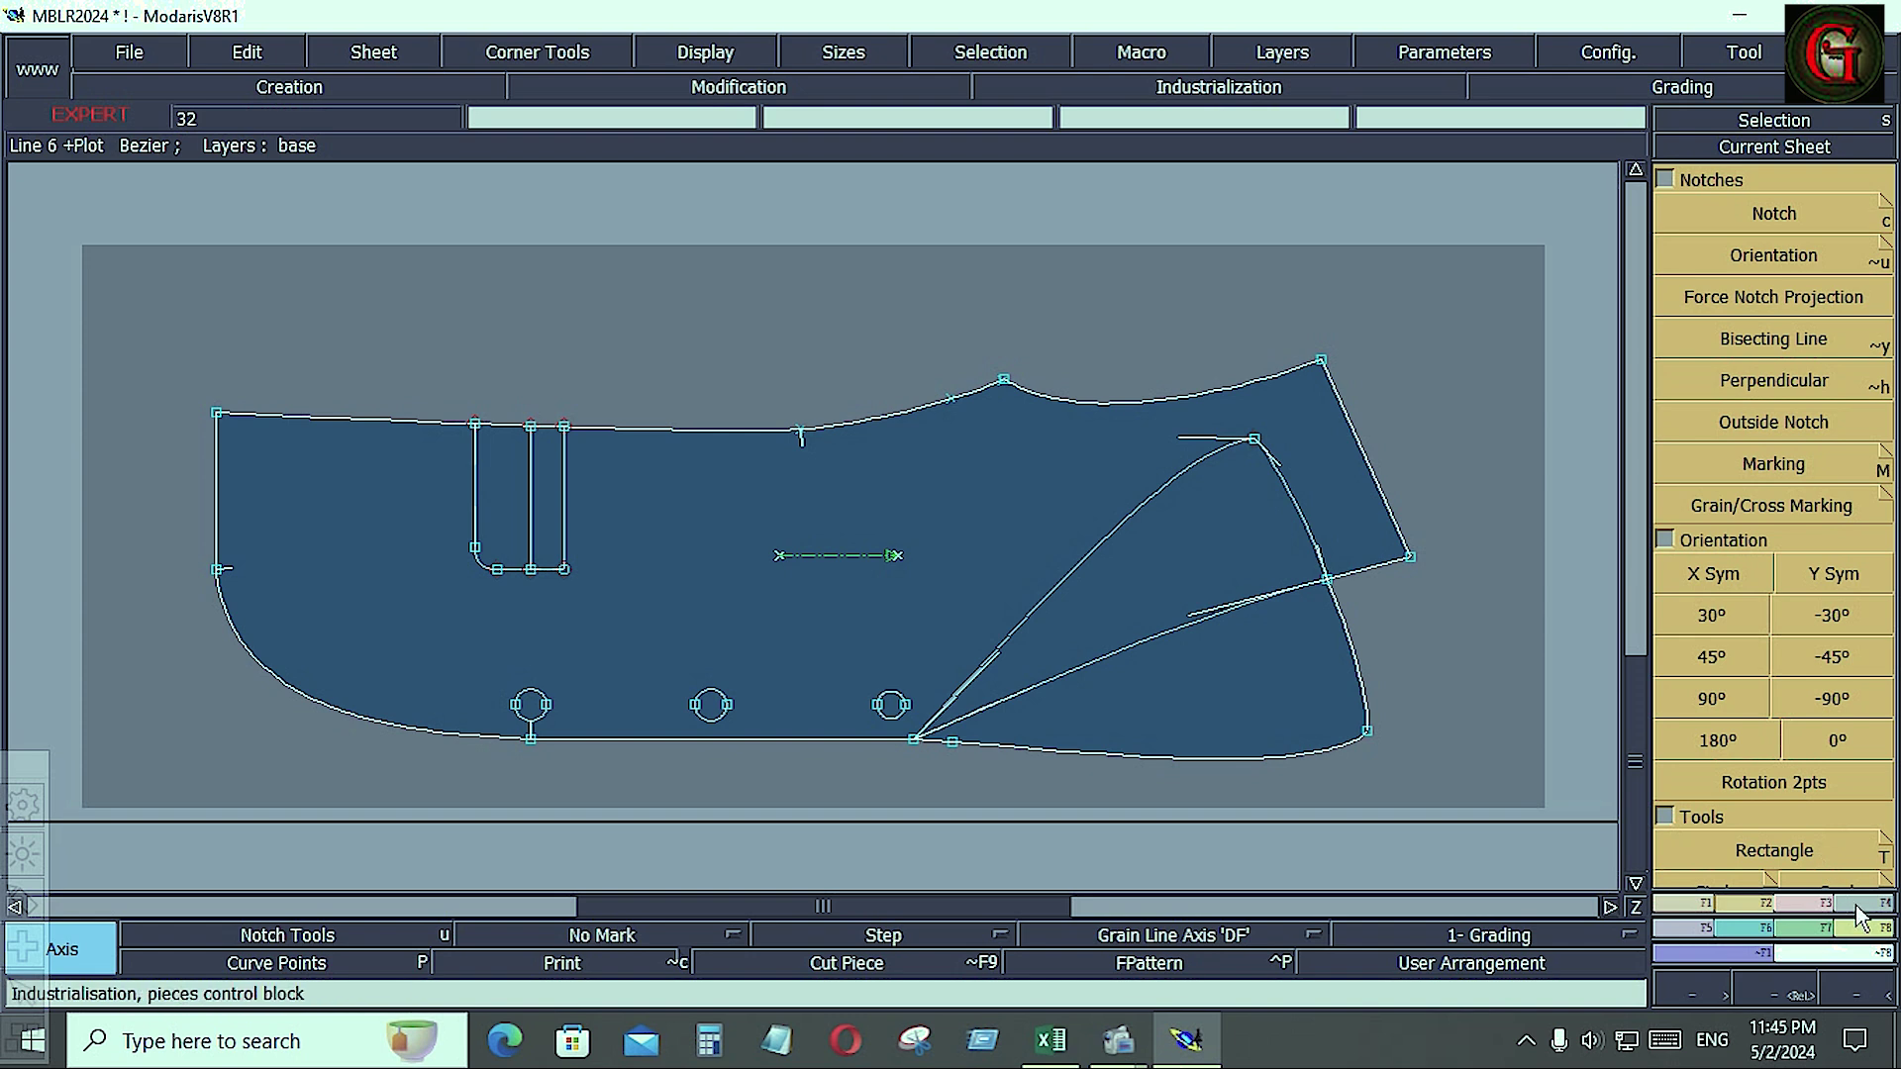
- Add a 0.4 inch line seam, beginning and end, to all outer edges of the pattern piece
click(1861, 904)
click(1764, 231)
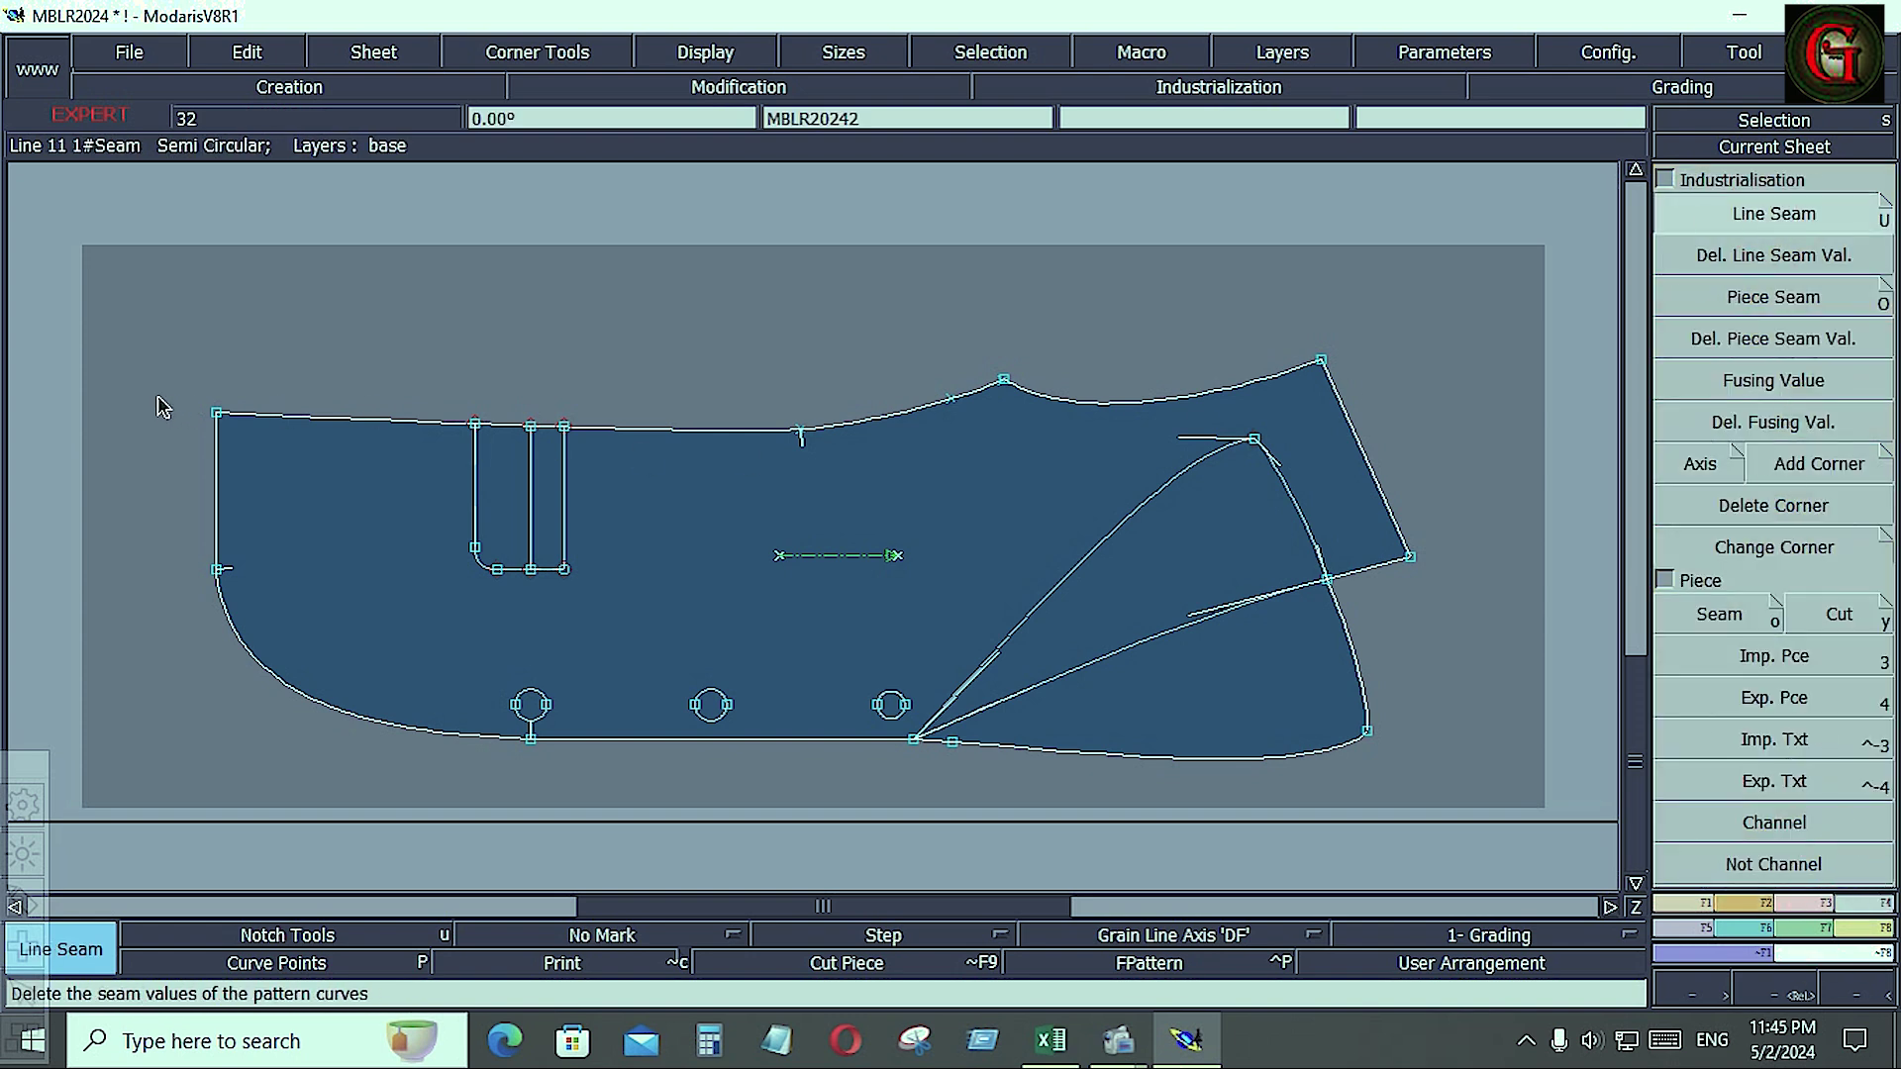
click(1466, 842)
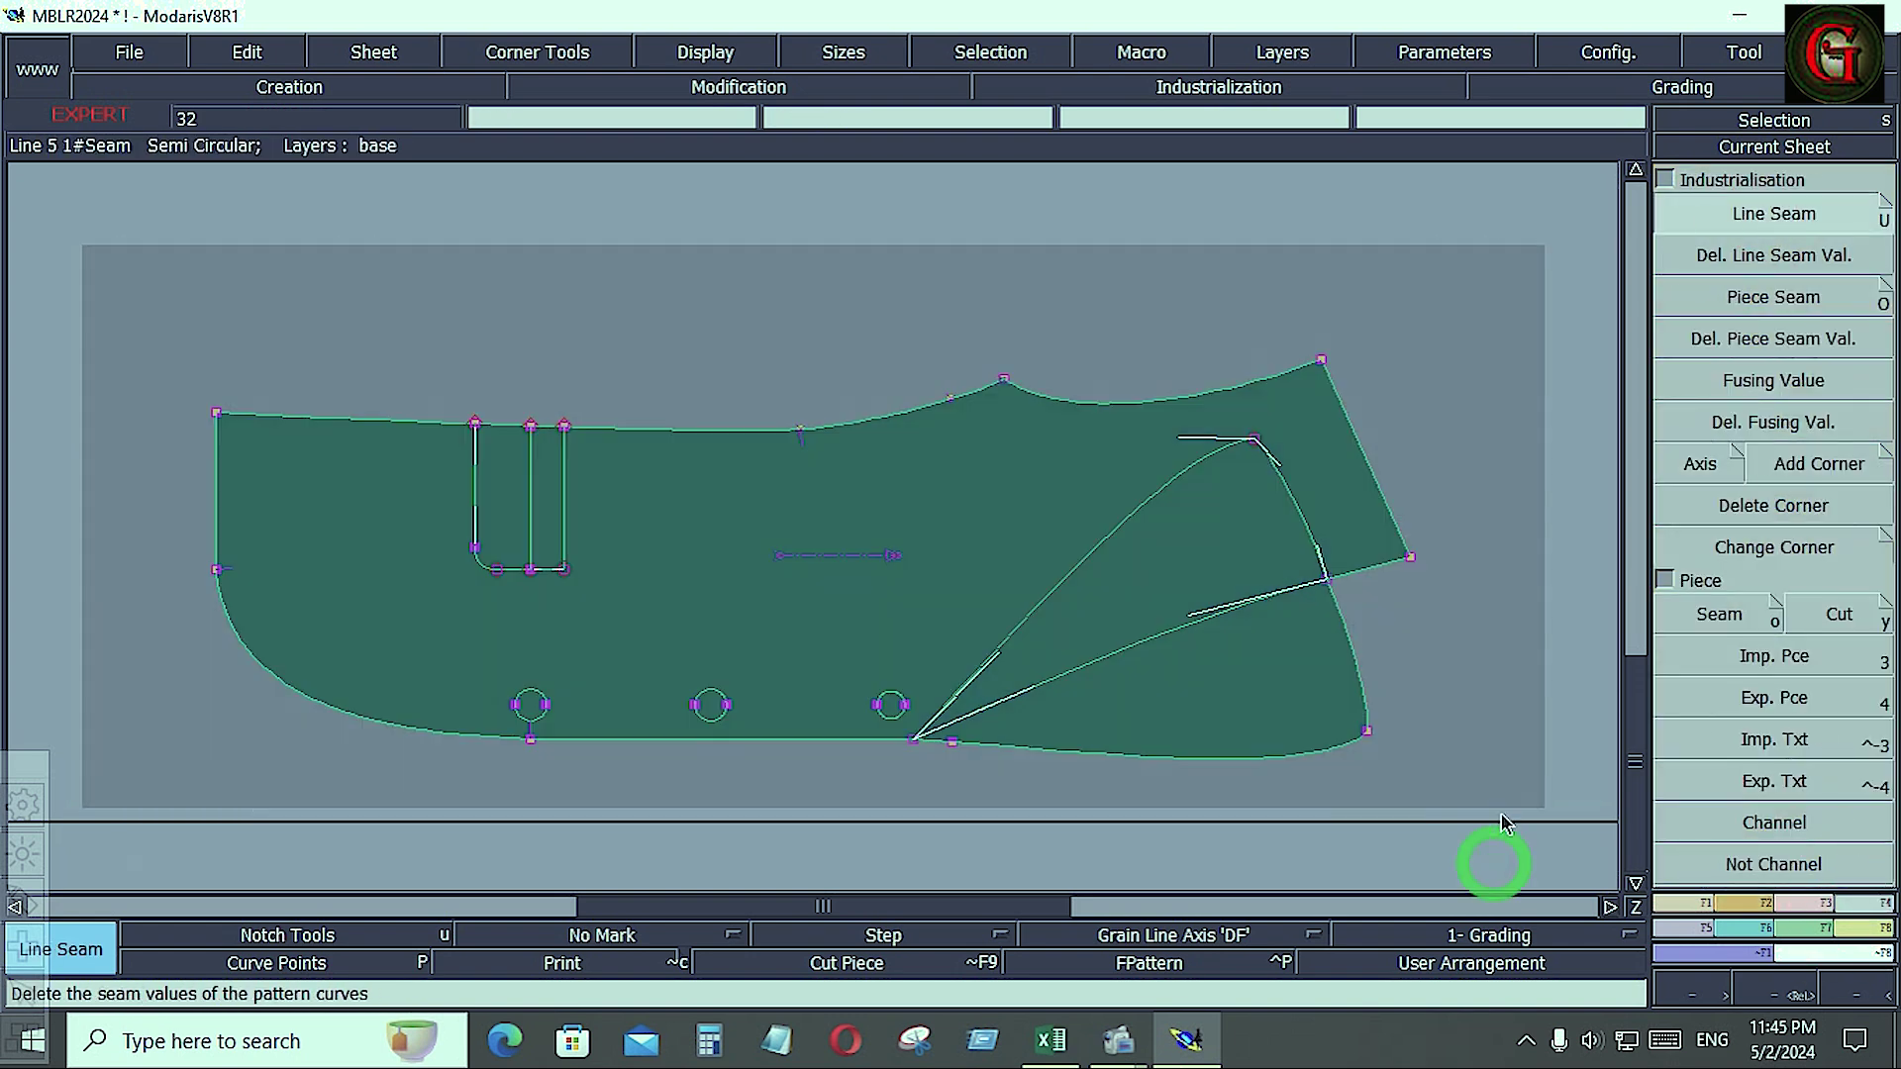
click(1359, 666)
key(Down)
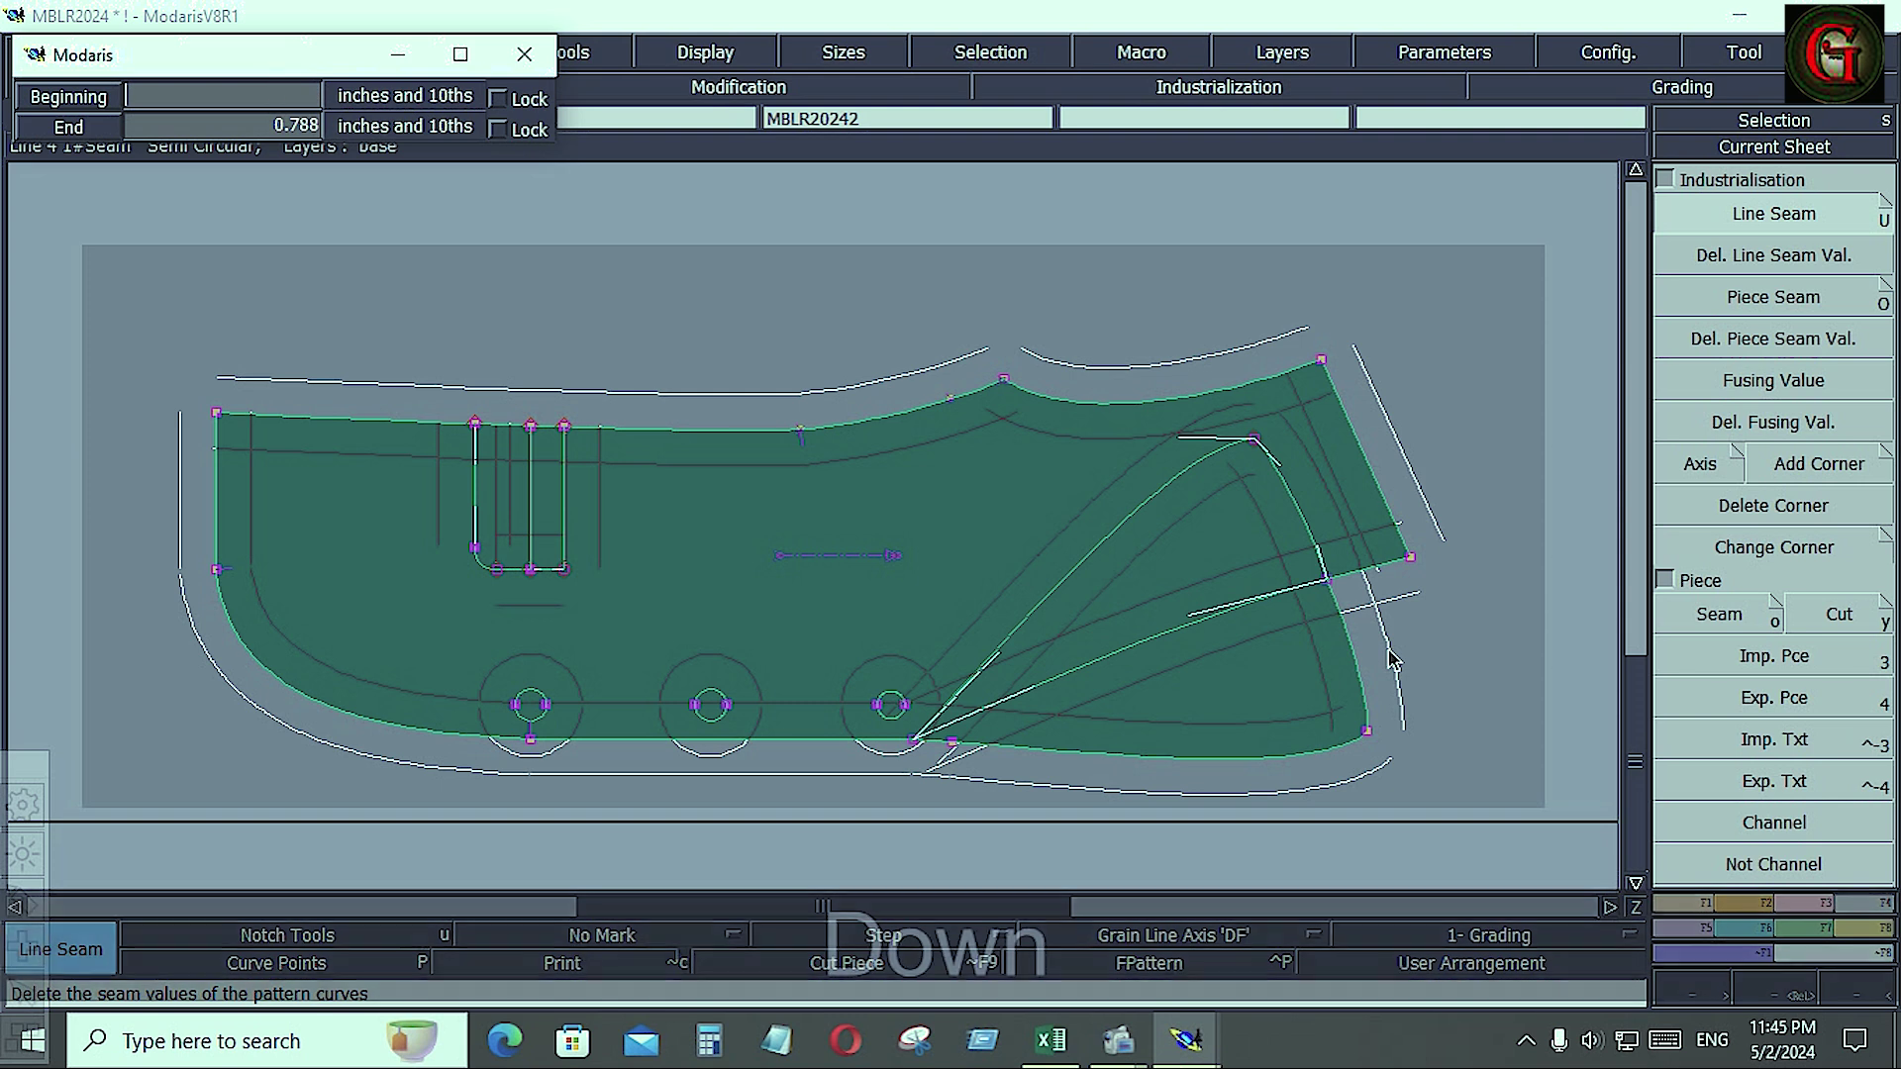
text(.4)
key(Down)
text(.4)
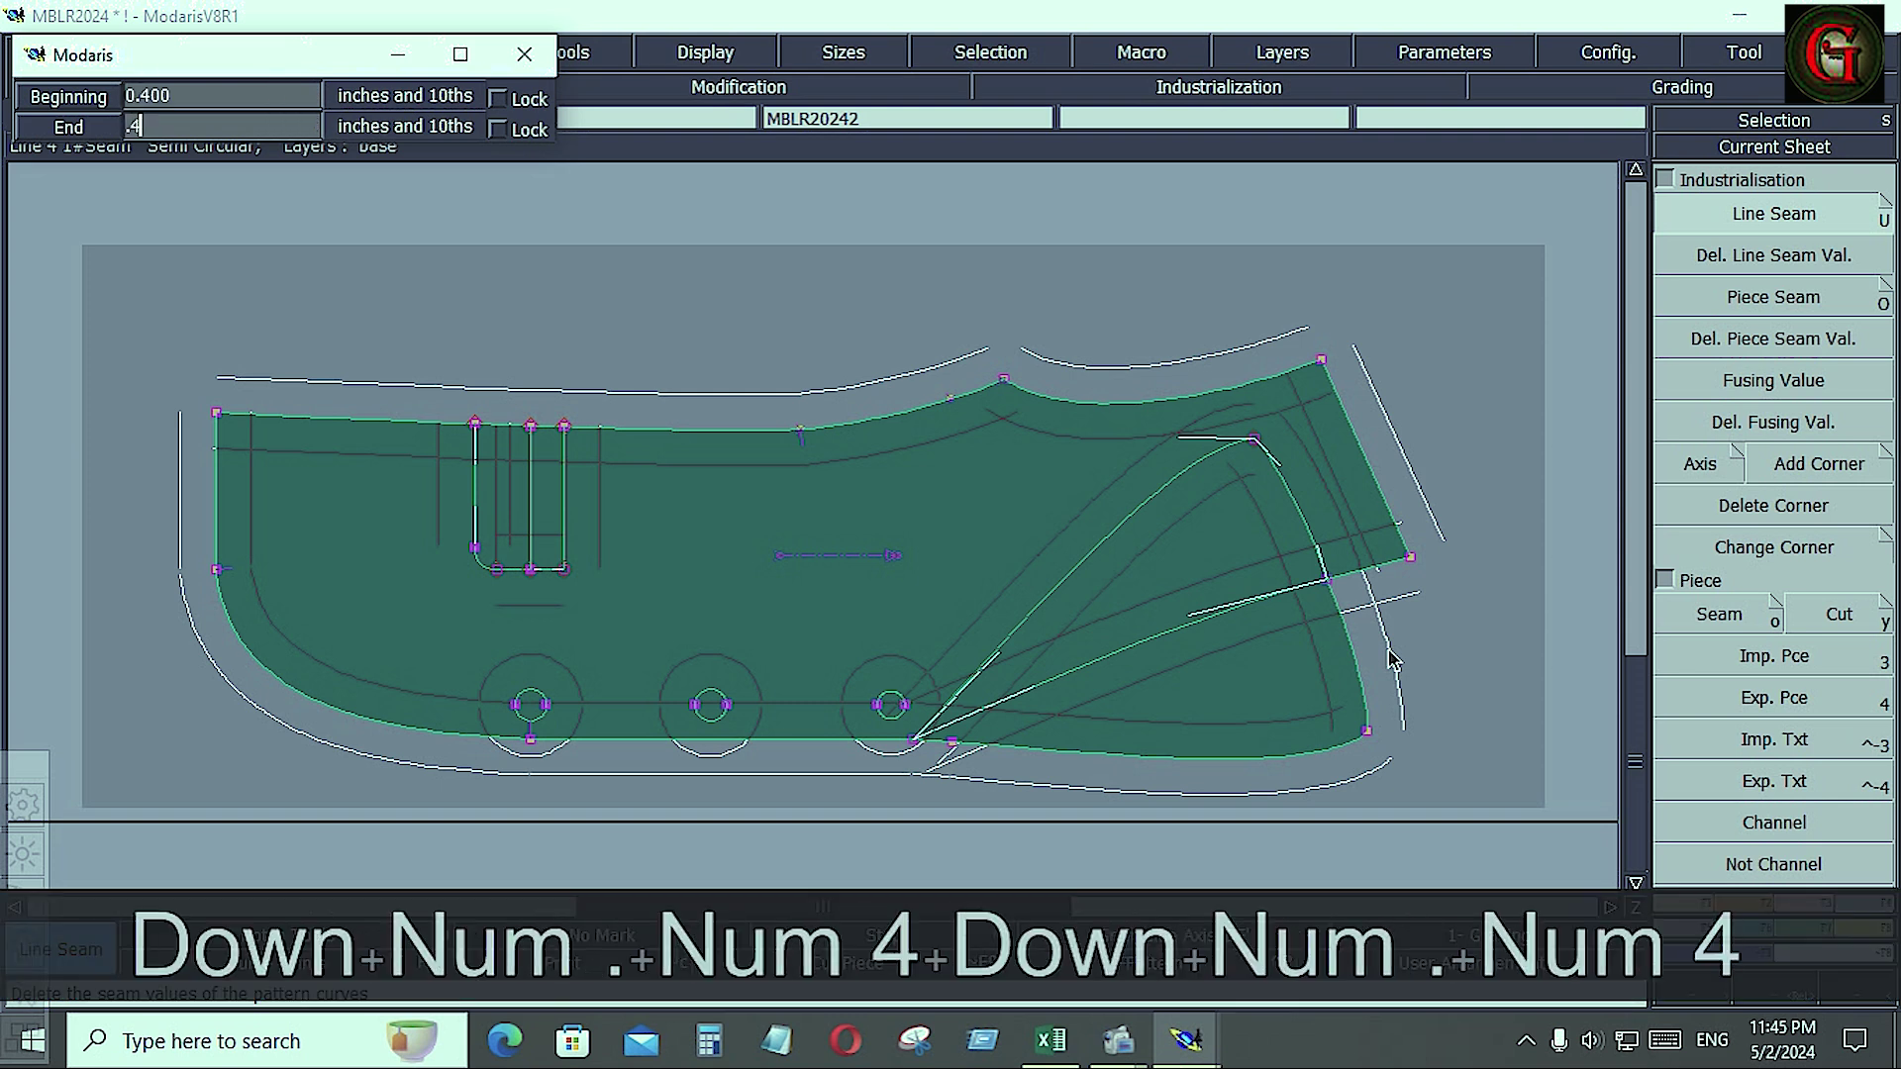
key(Down)
click(1429, 673)
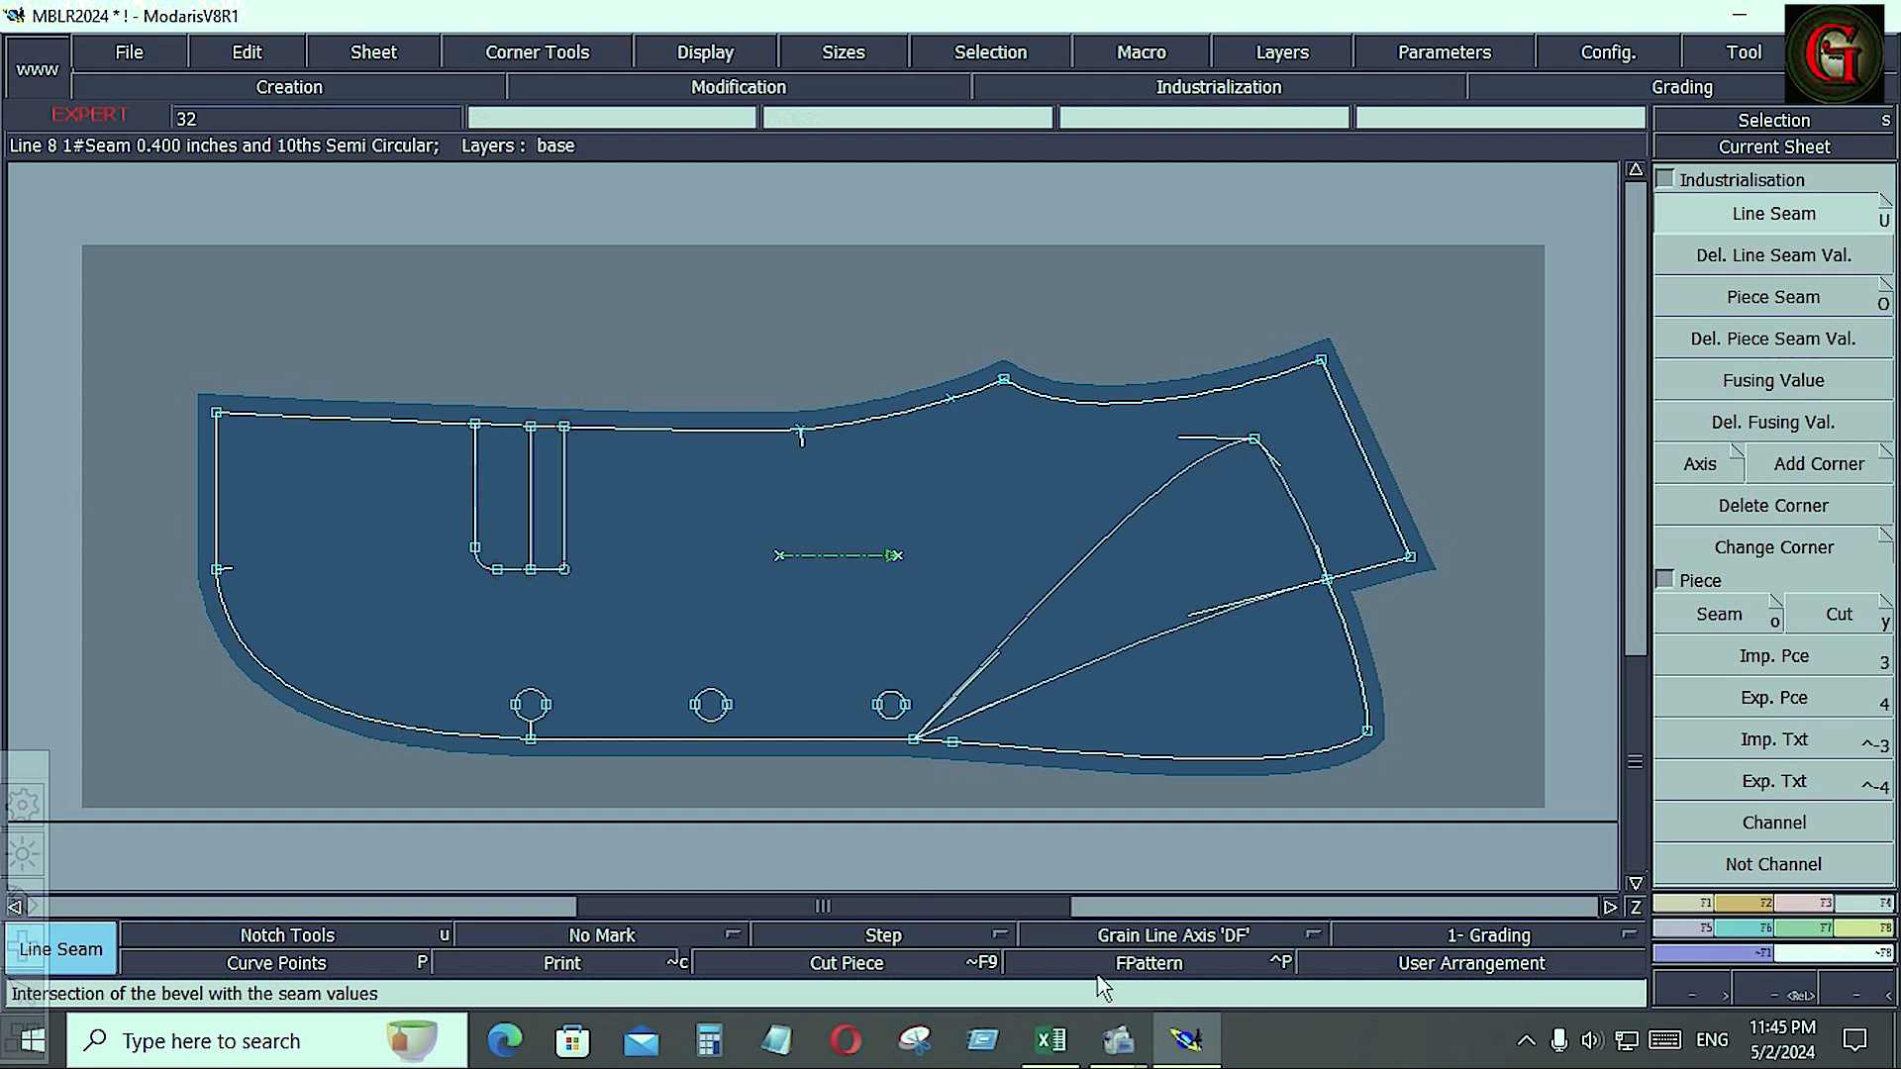
- Create a line parallel to the piece's straight left edge, 1.25 inches outside it
click(1689, 905)
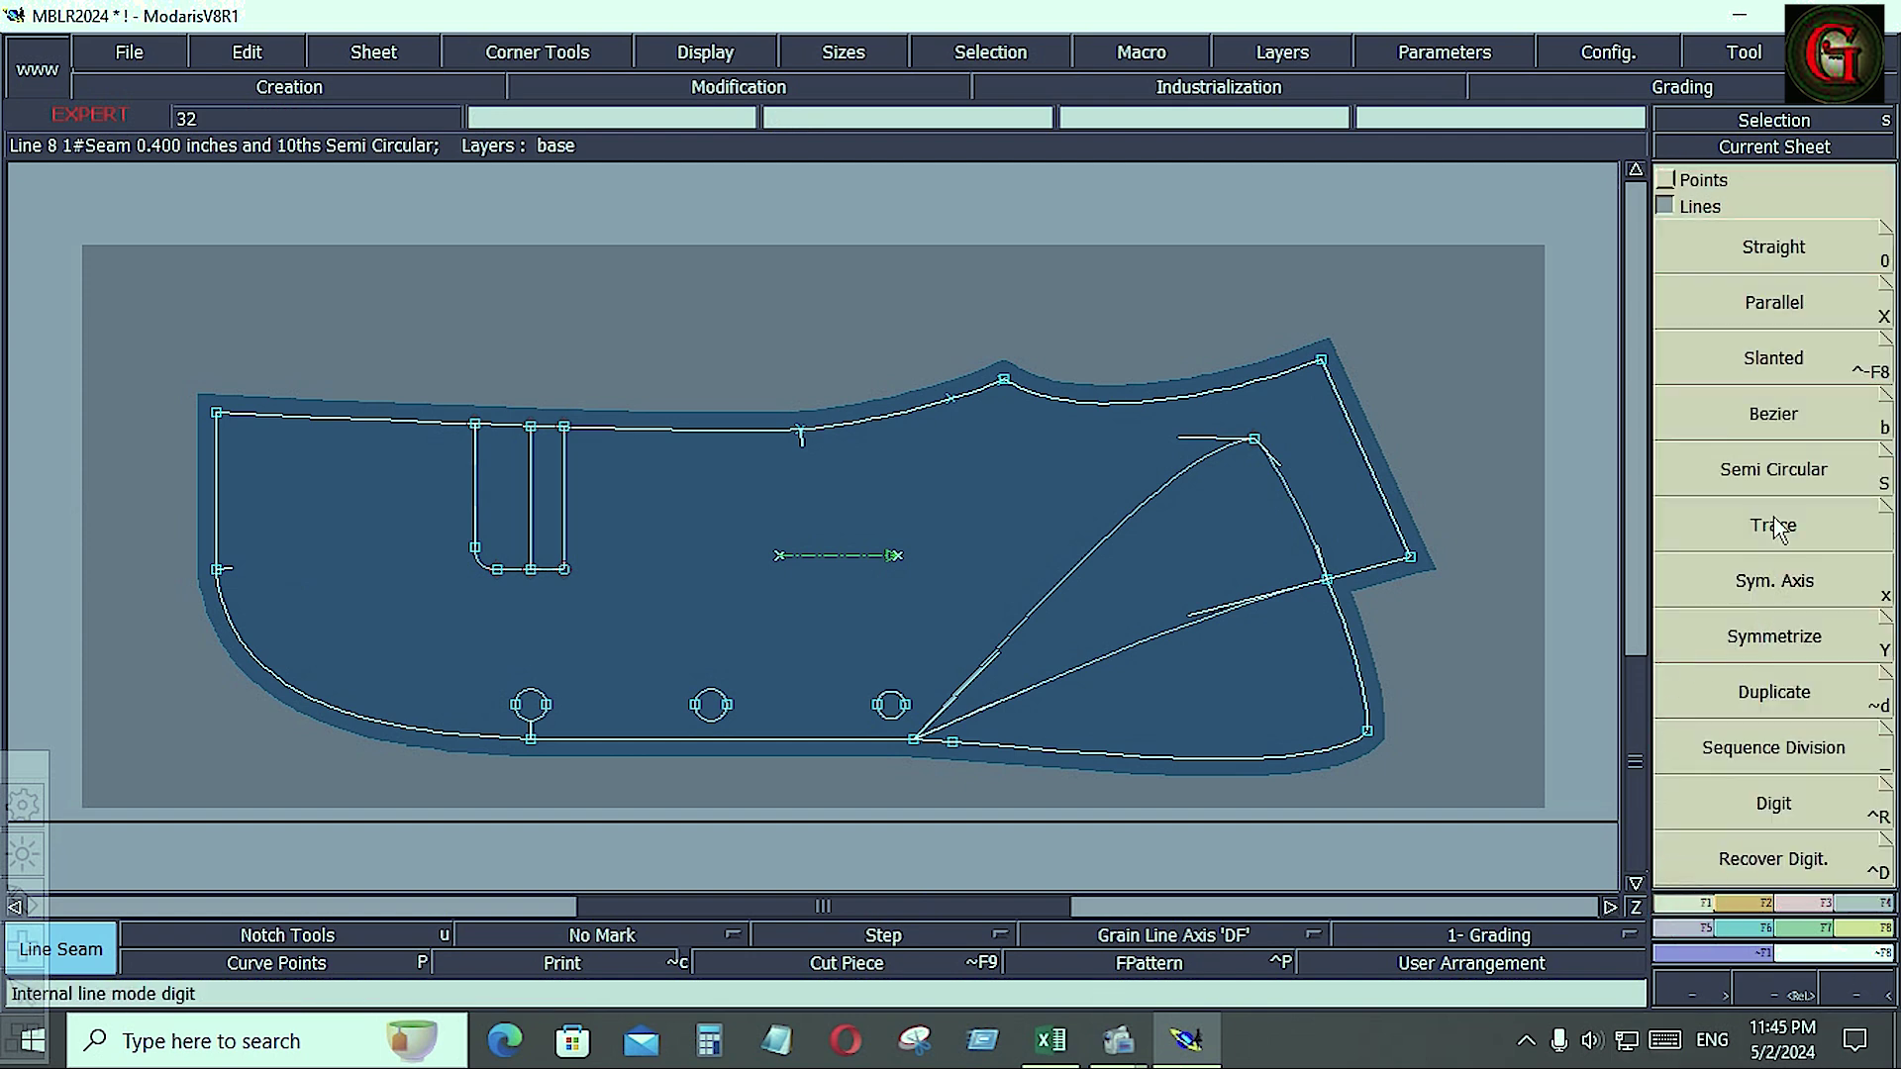
click(1773, 305)
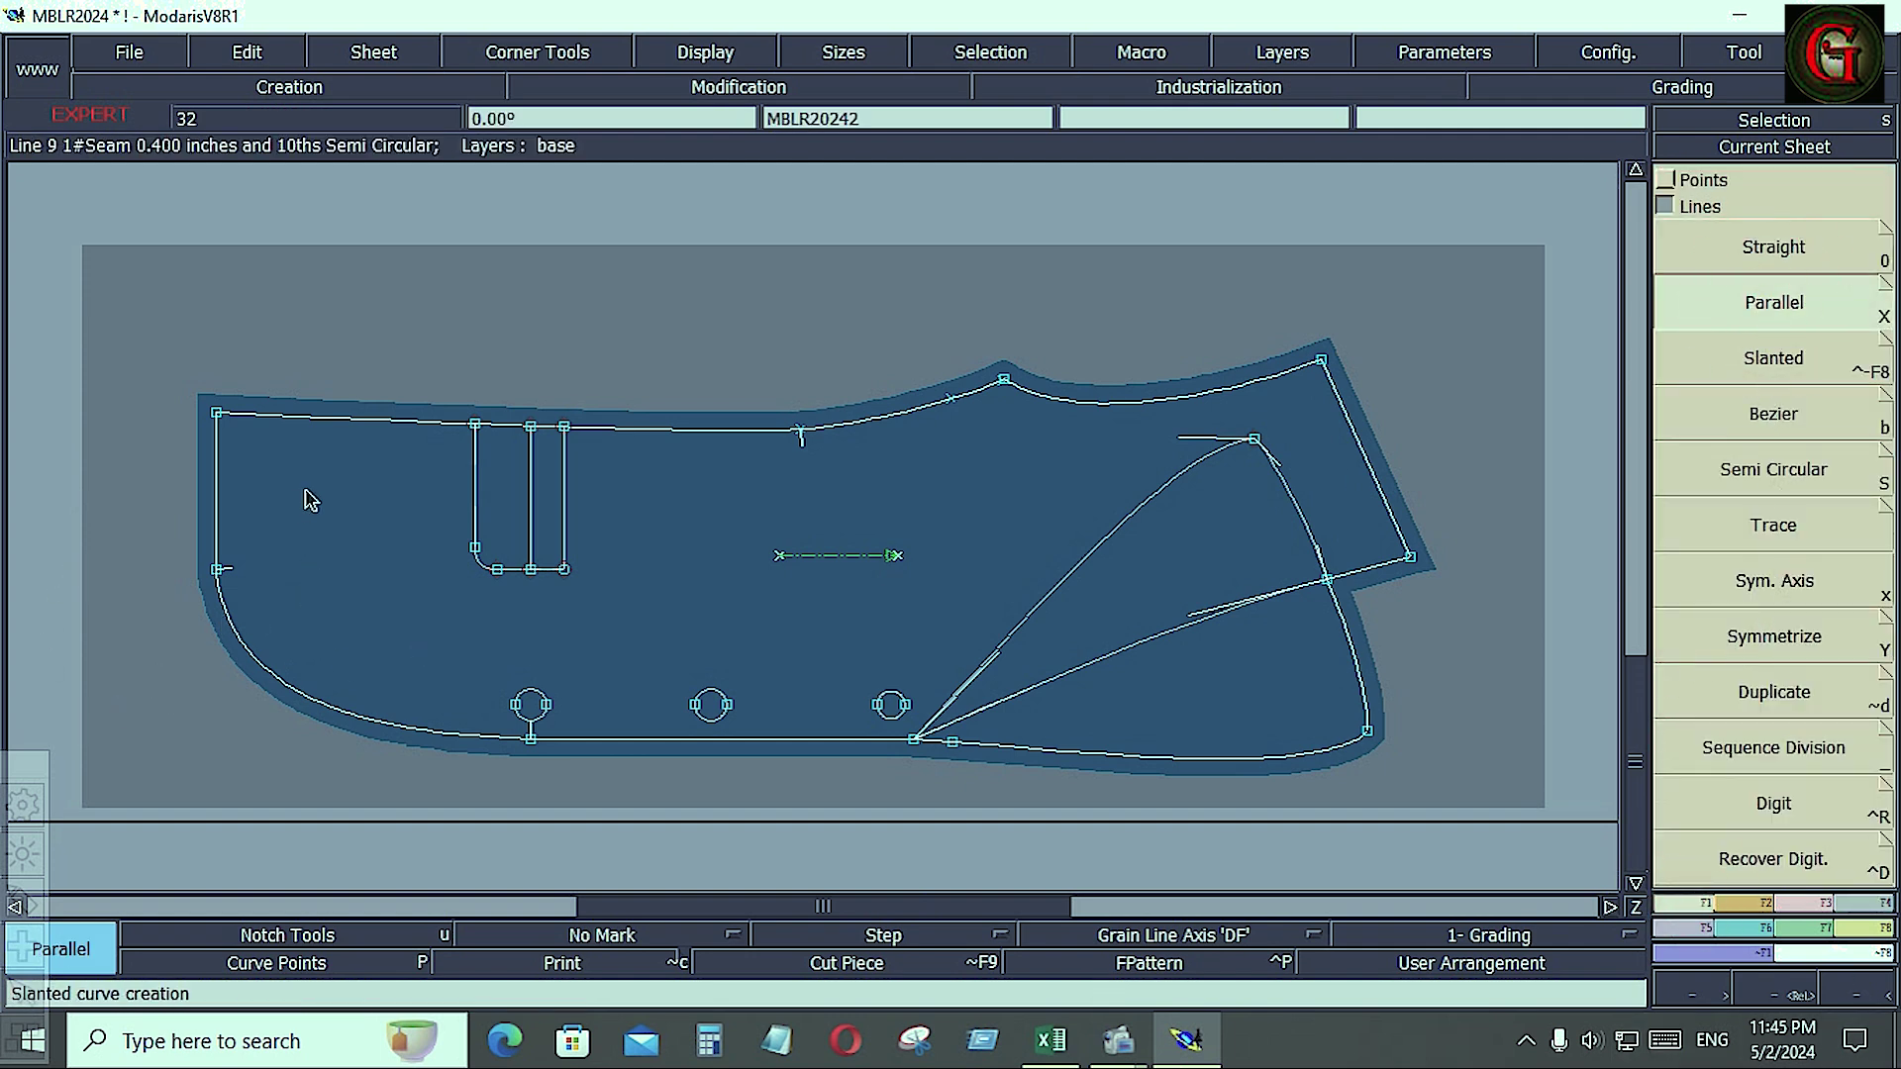
click(218, 484)
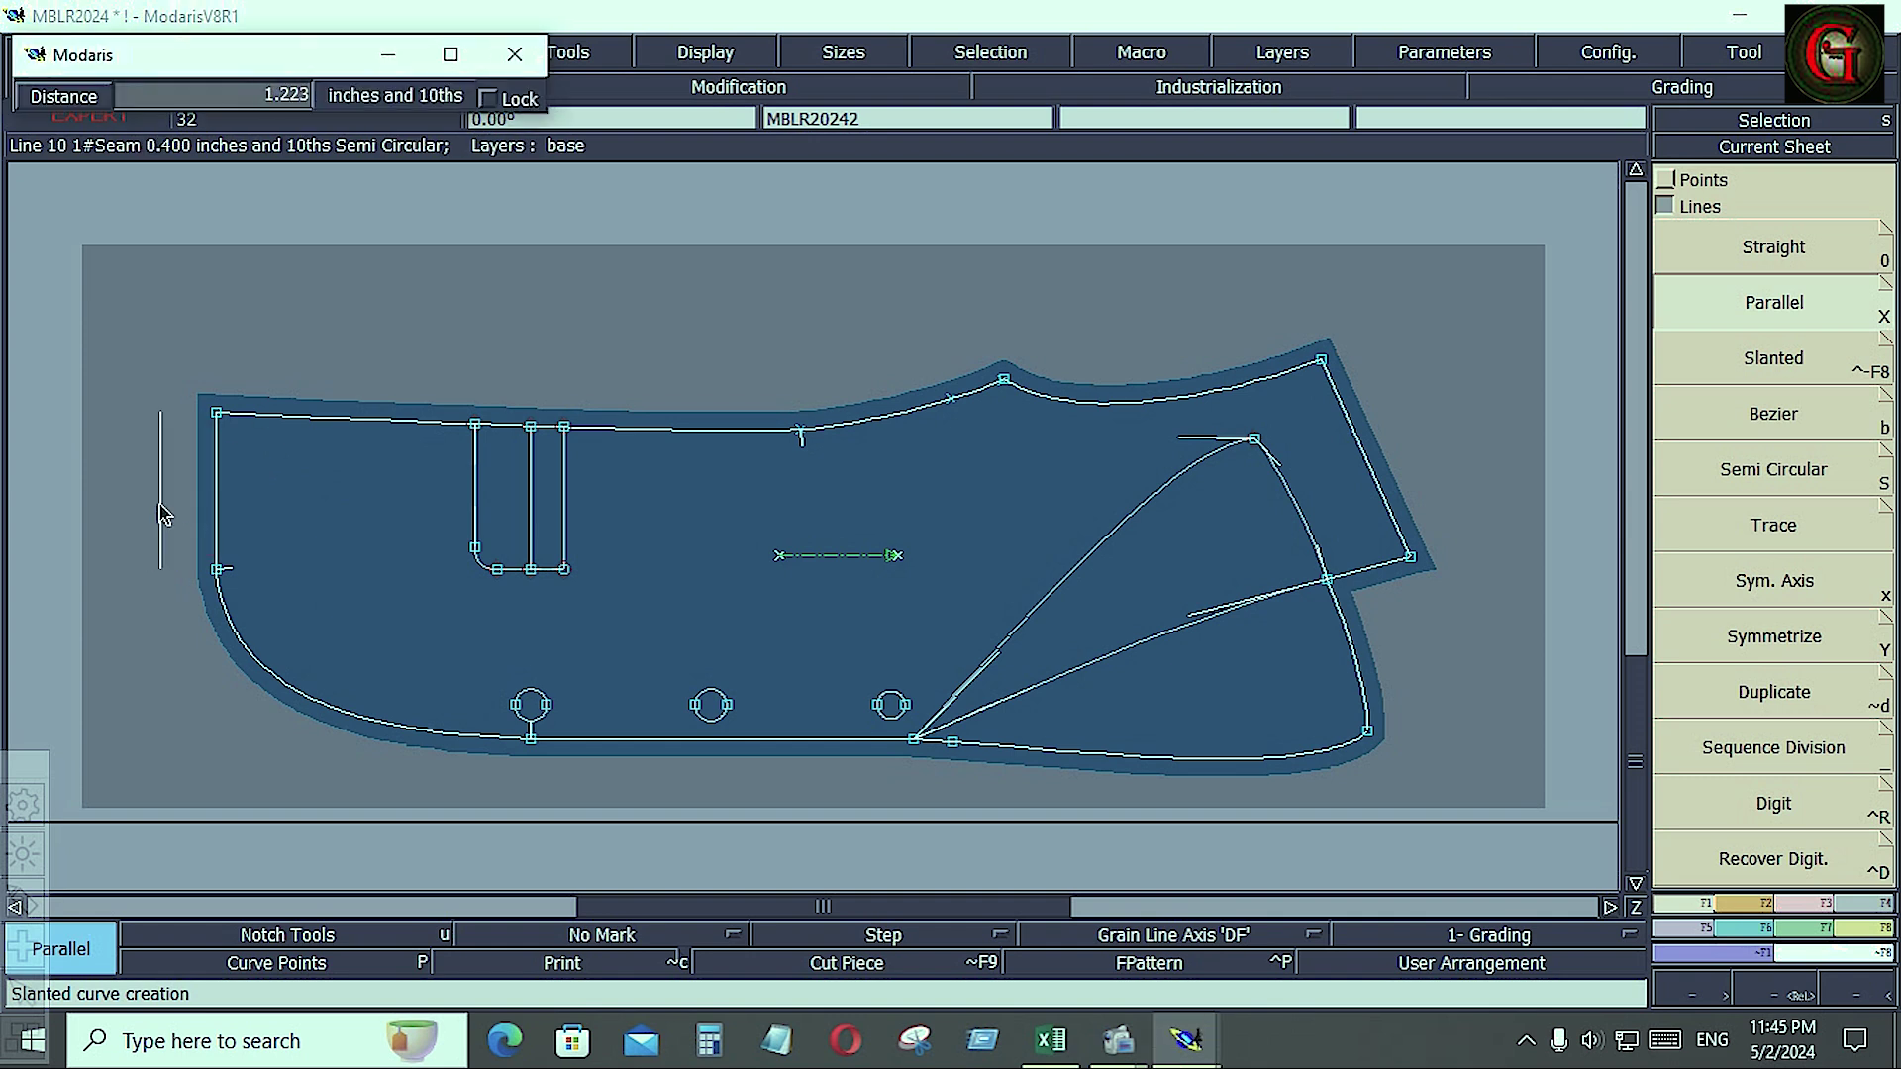
key(Down)
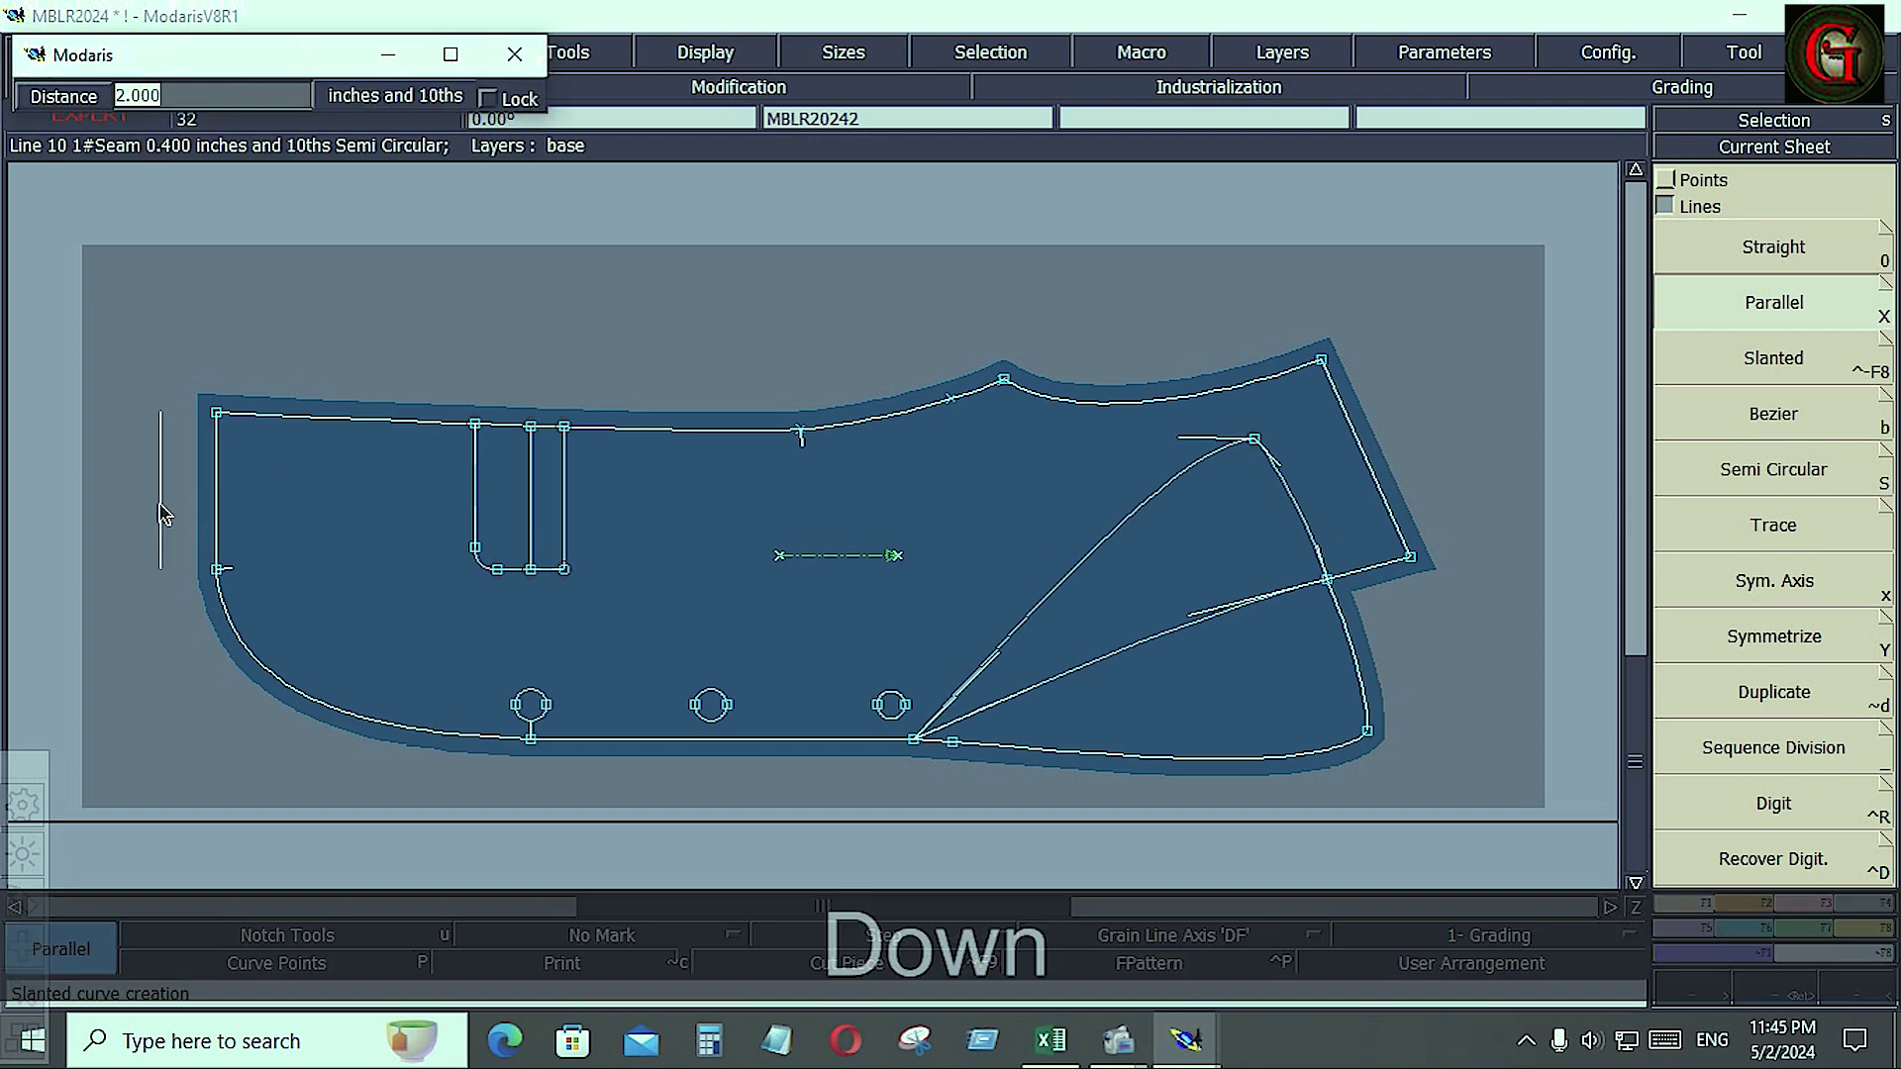
text(1.25)
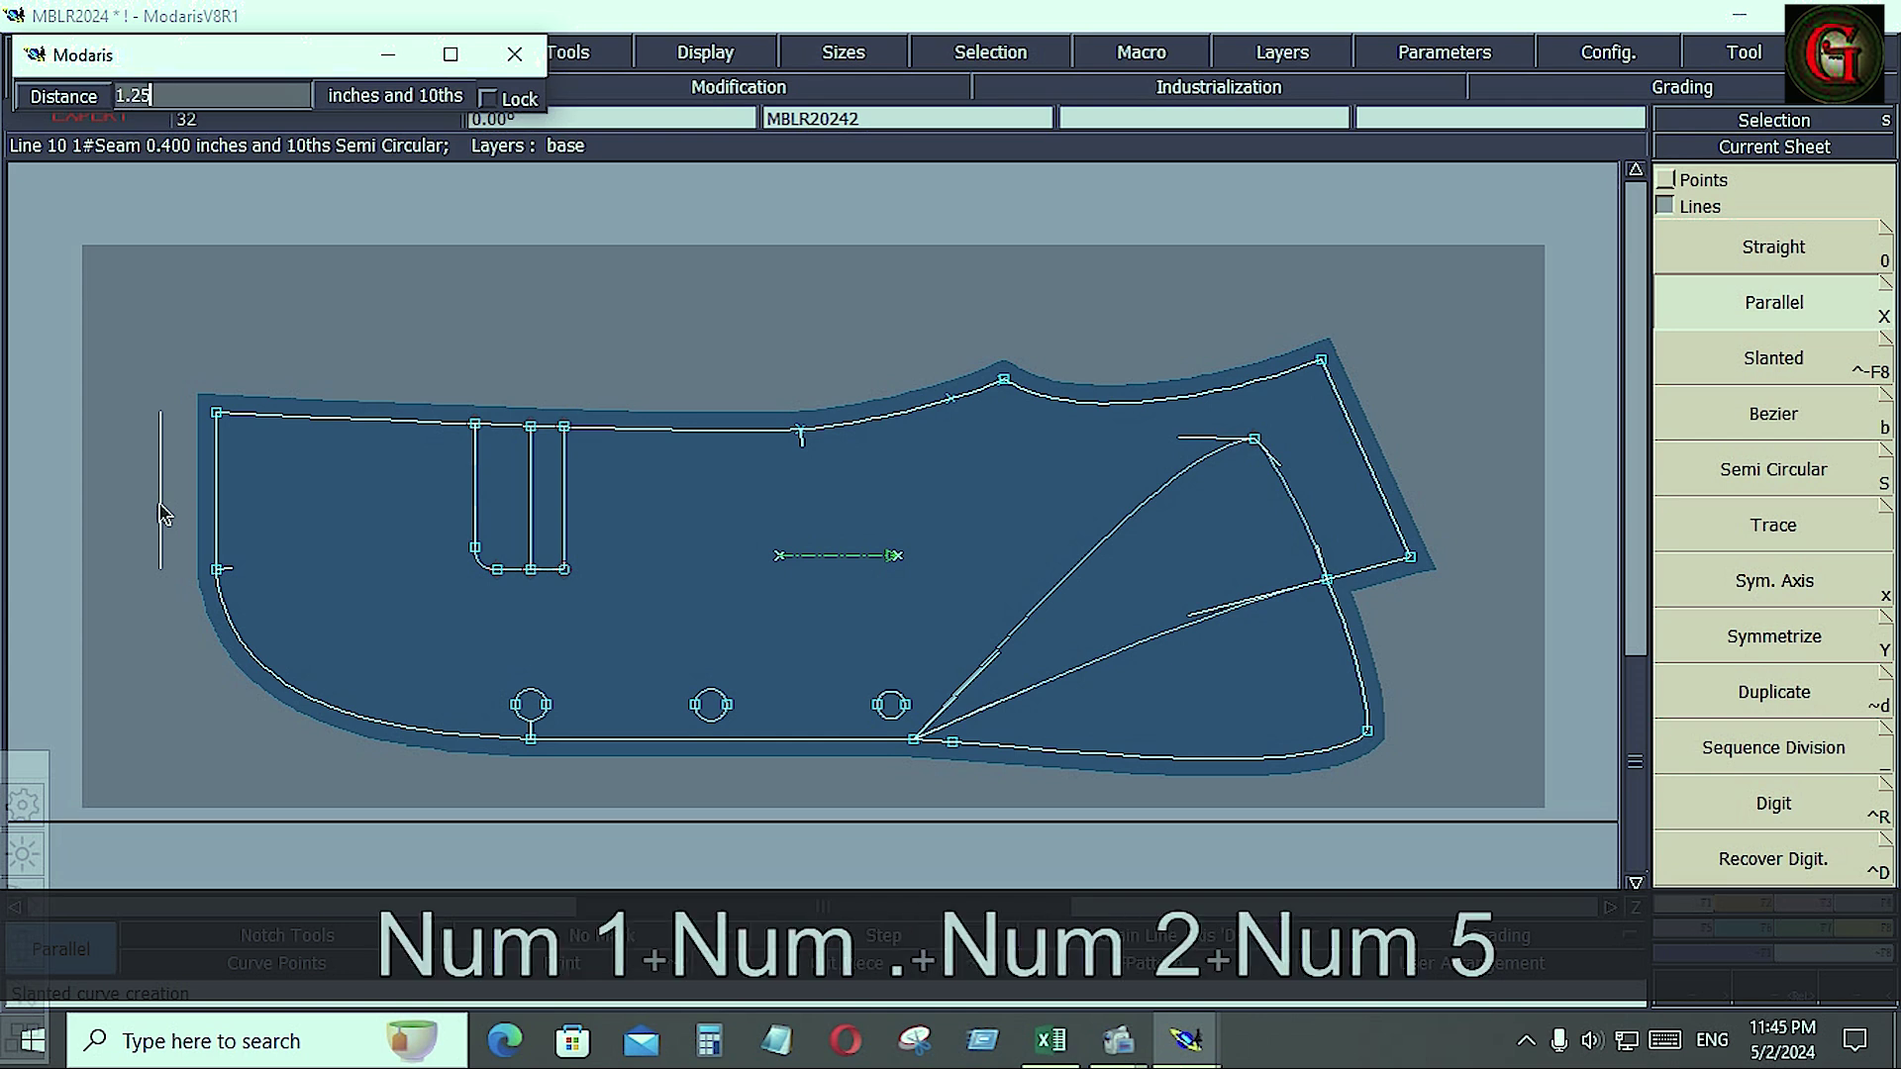
key(Return)
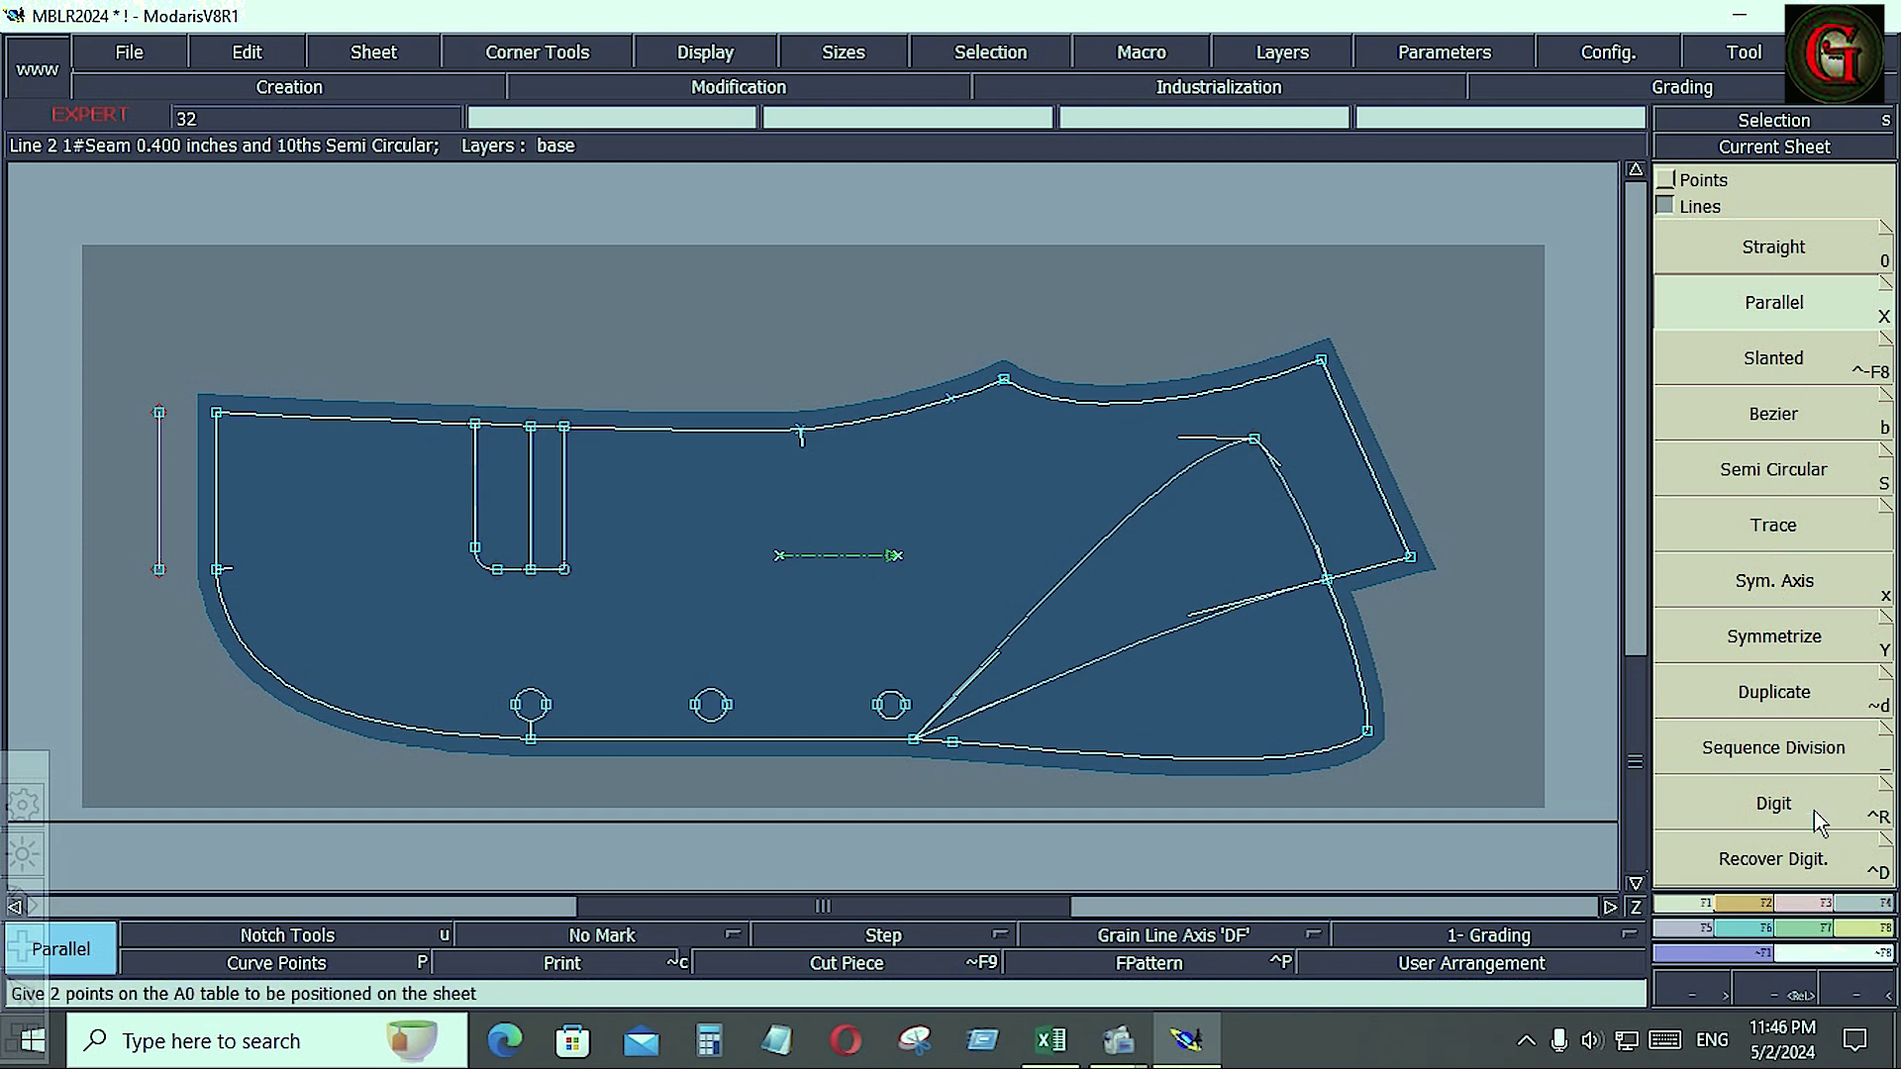
- Set the line seam of the piece's straight left edge to 1.75 inches at both beginning and end
click(1665, 181)
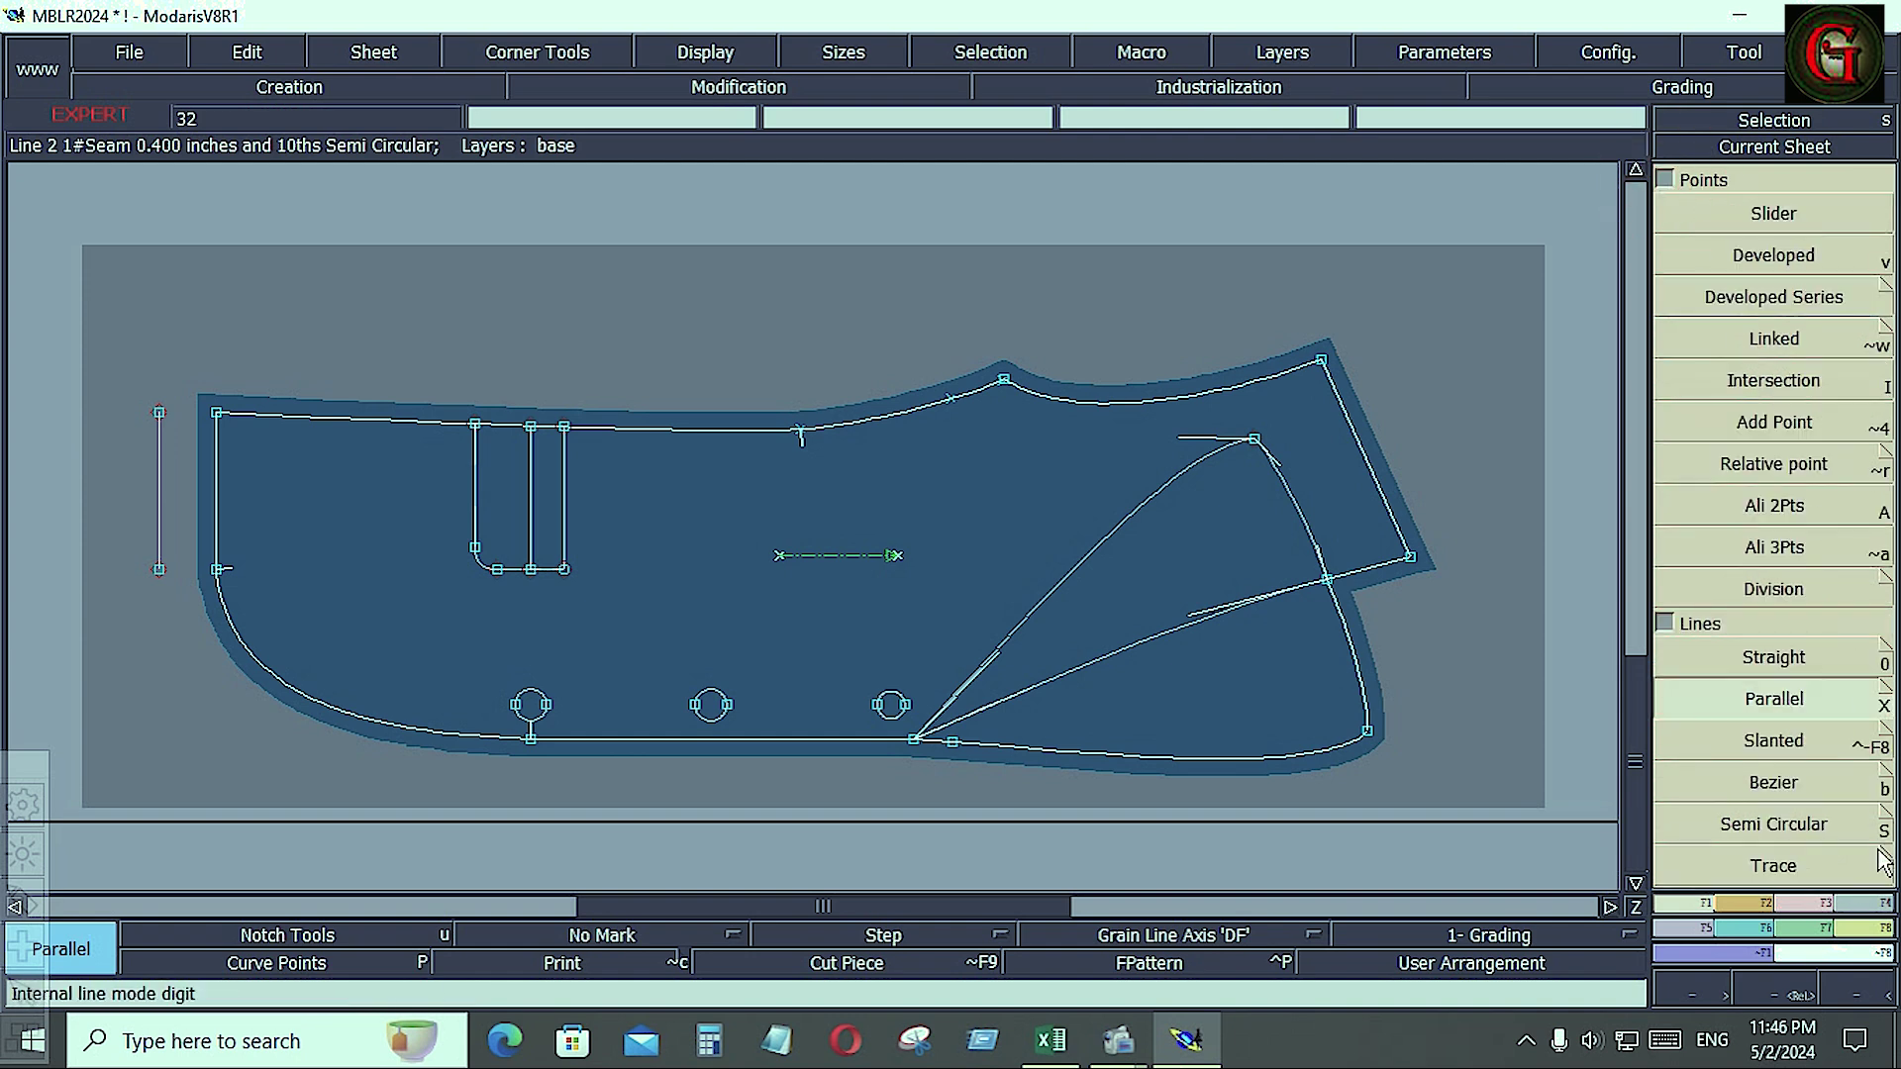
click(1859, 901)
click(1767, 226)
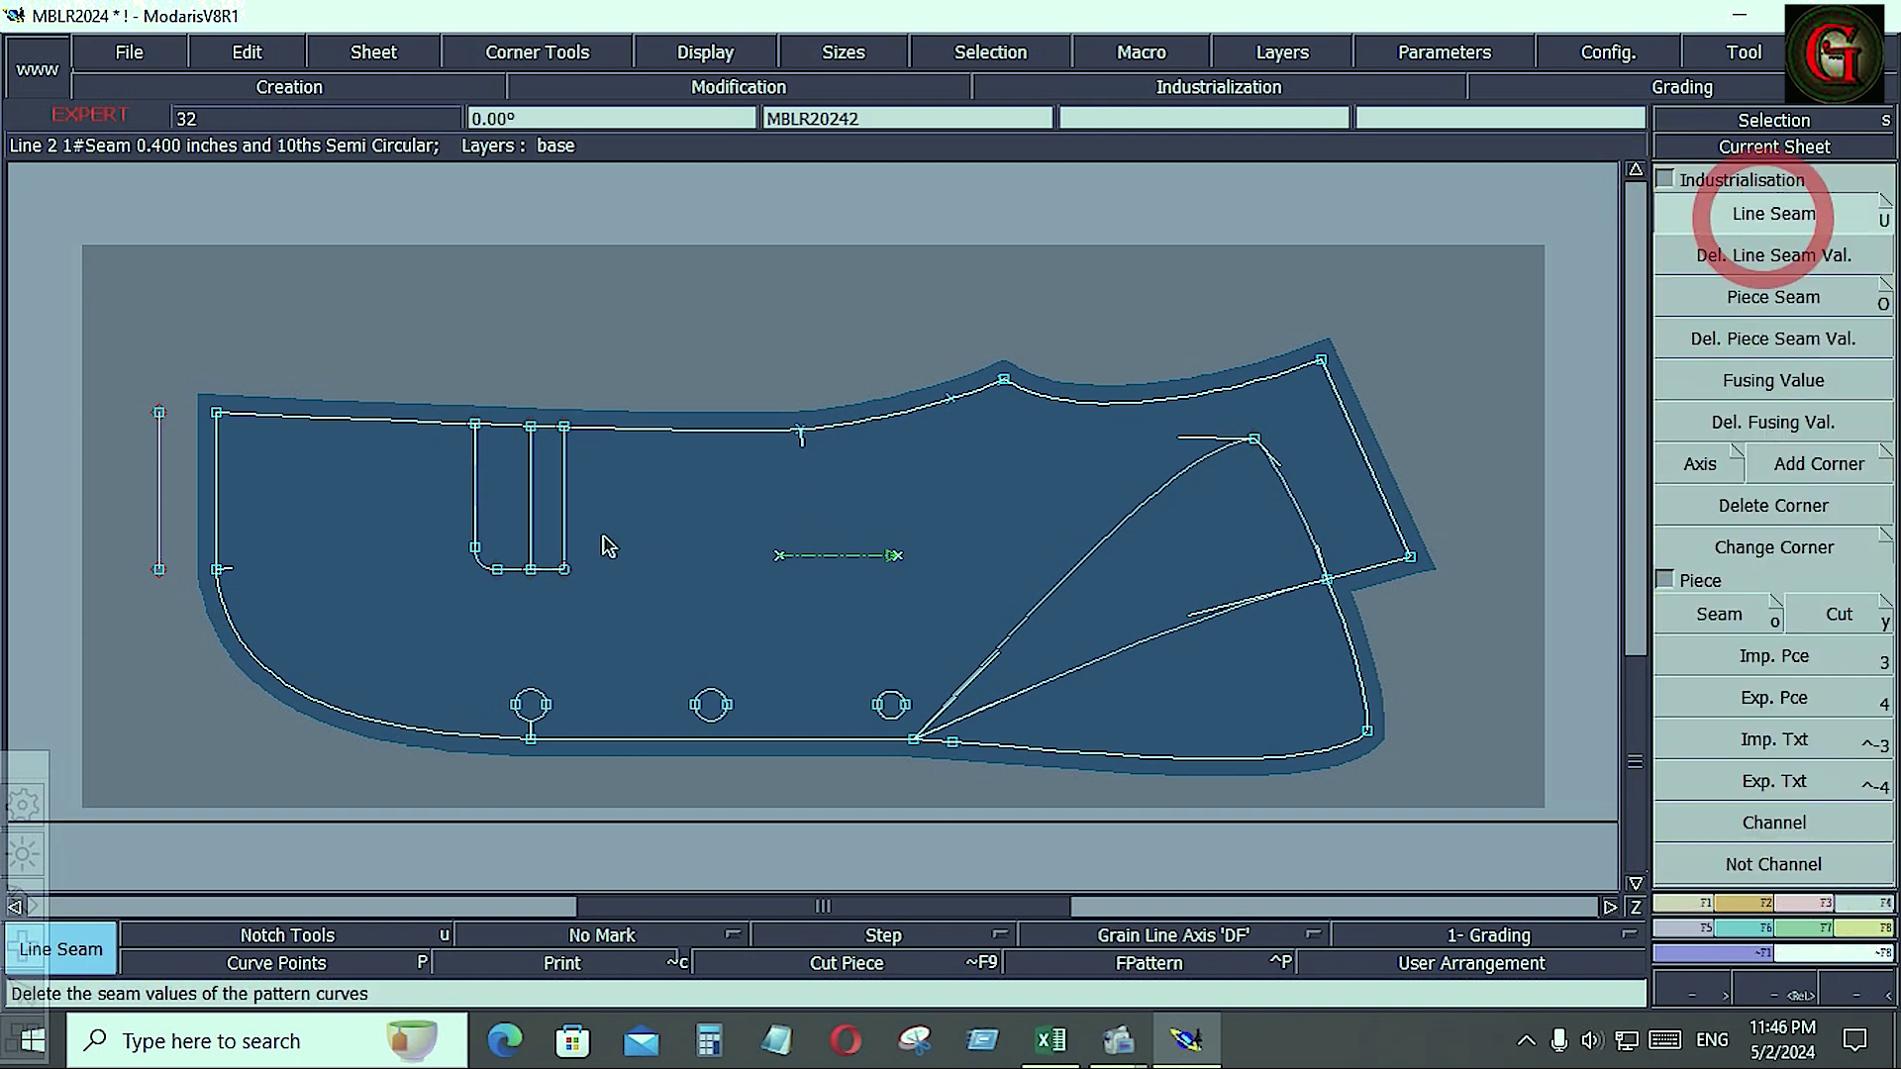
click(217, 490)
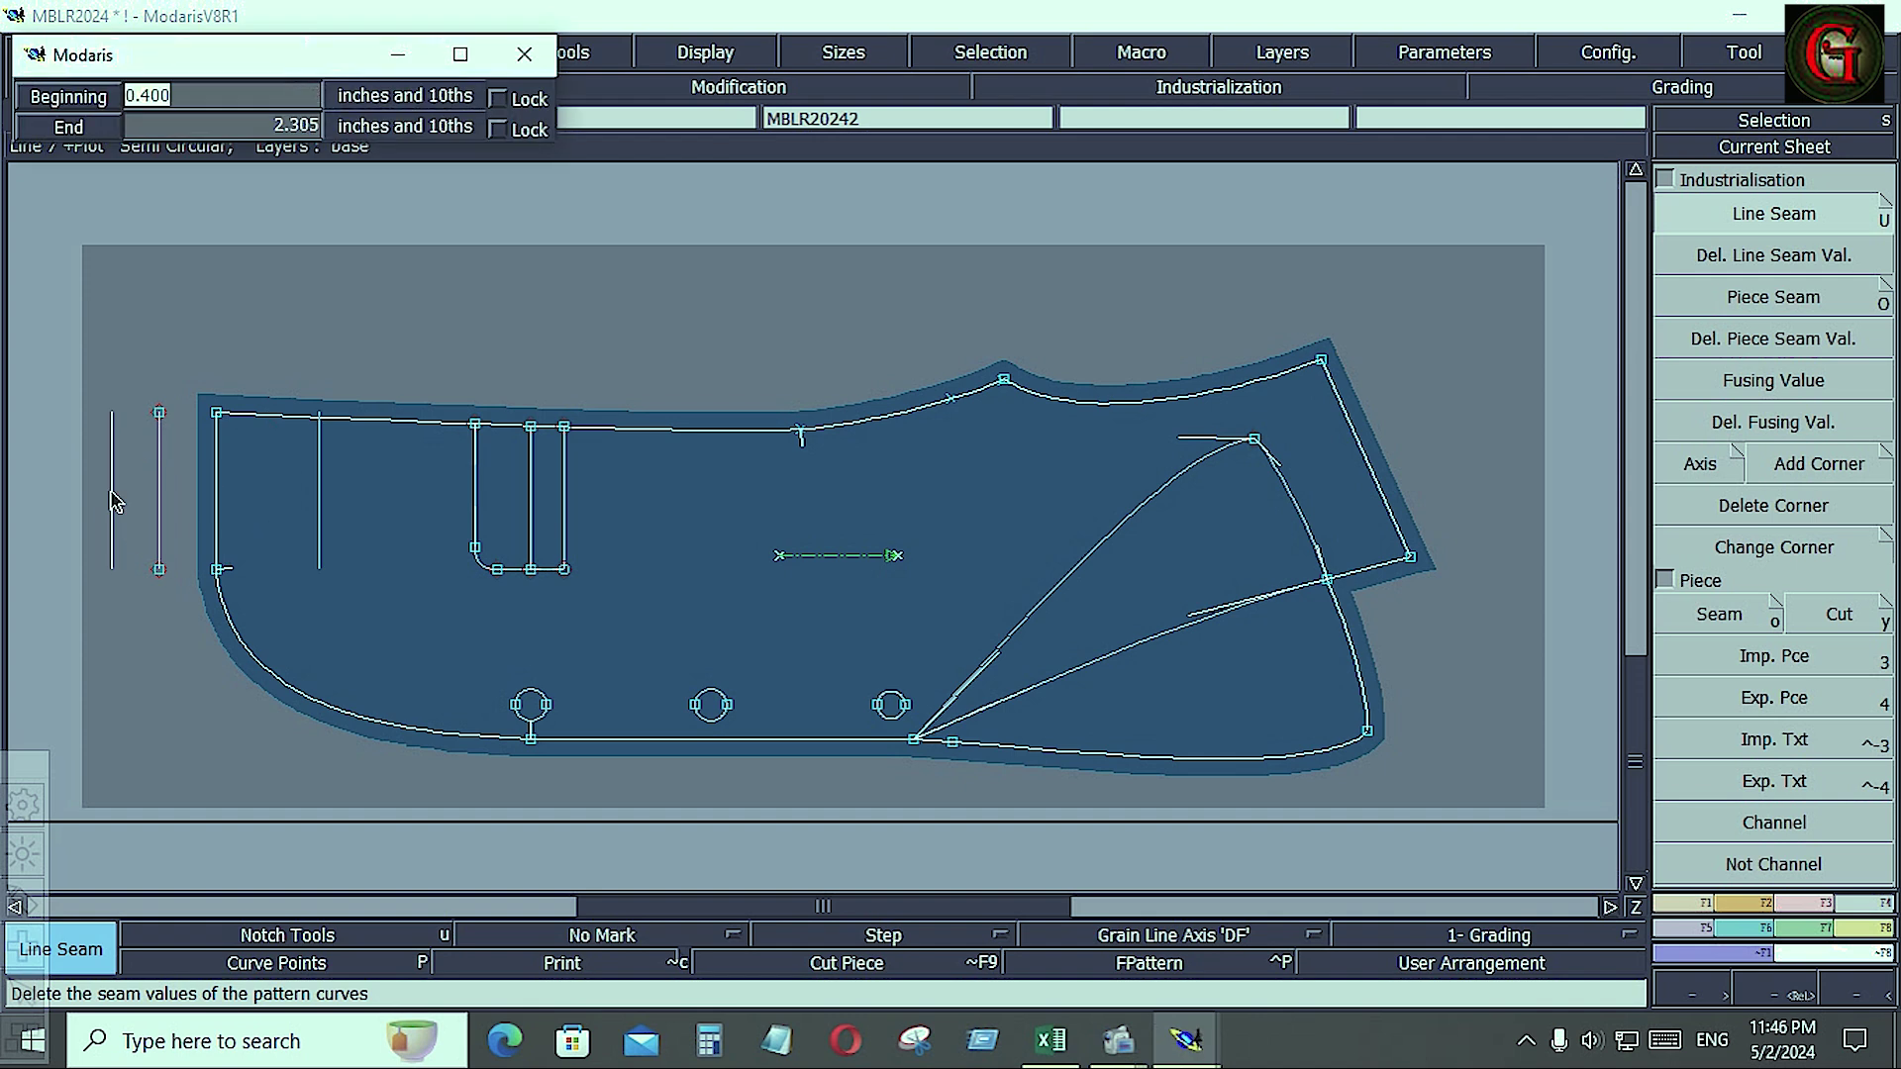
key(Down)
text(1.75)
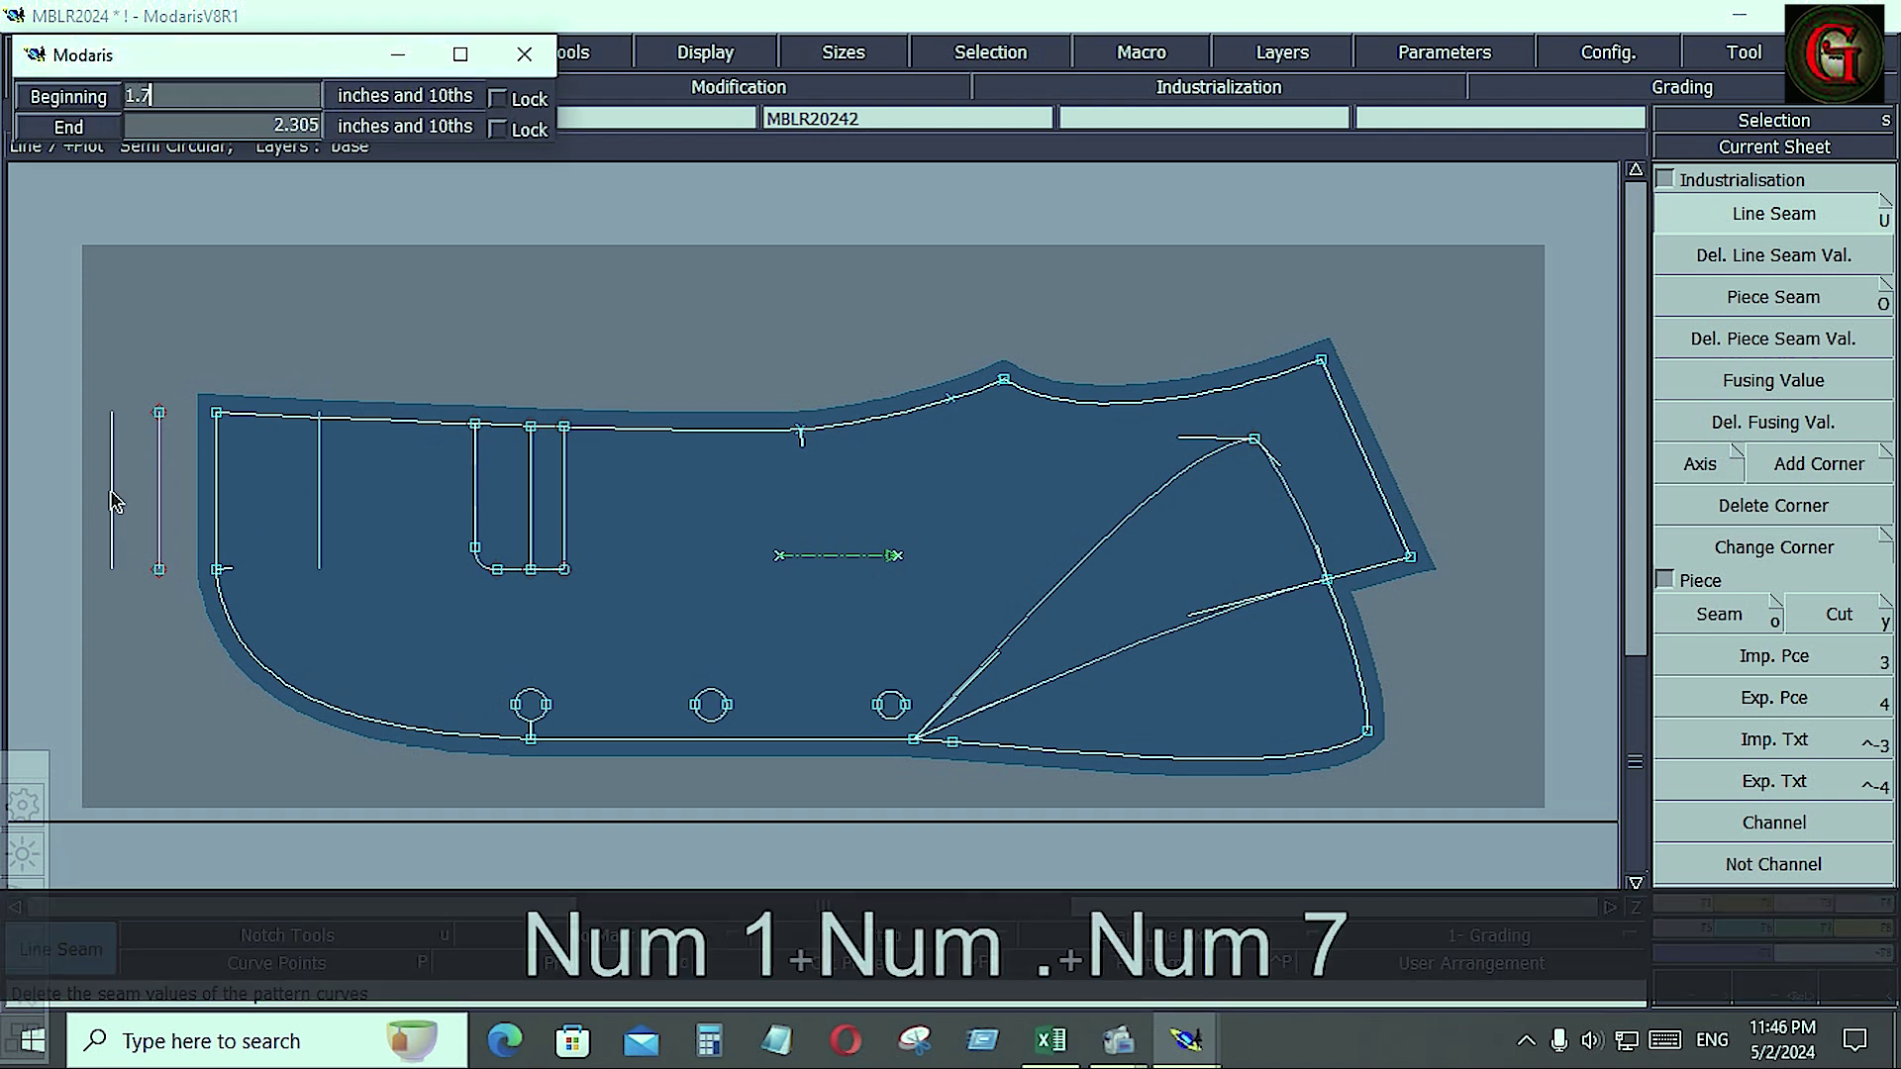
key(Down)
text(1)
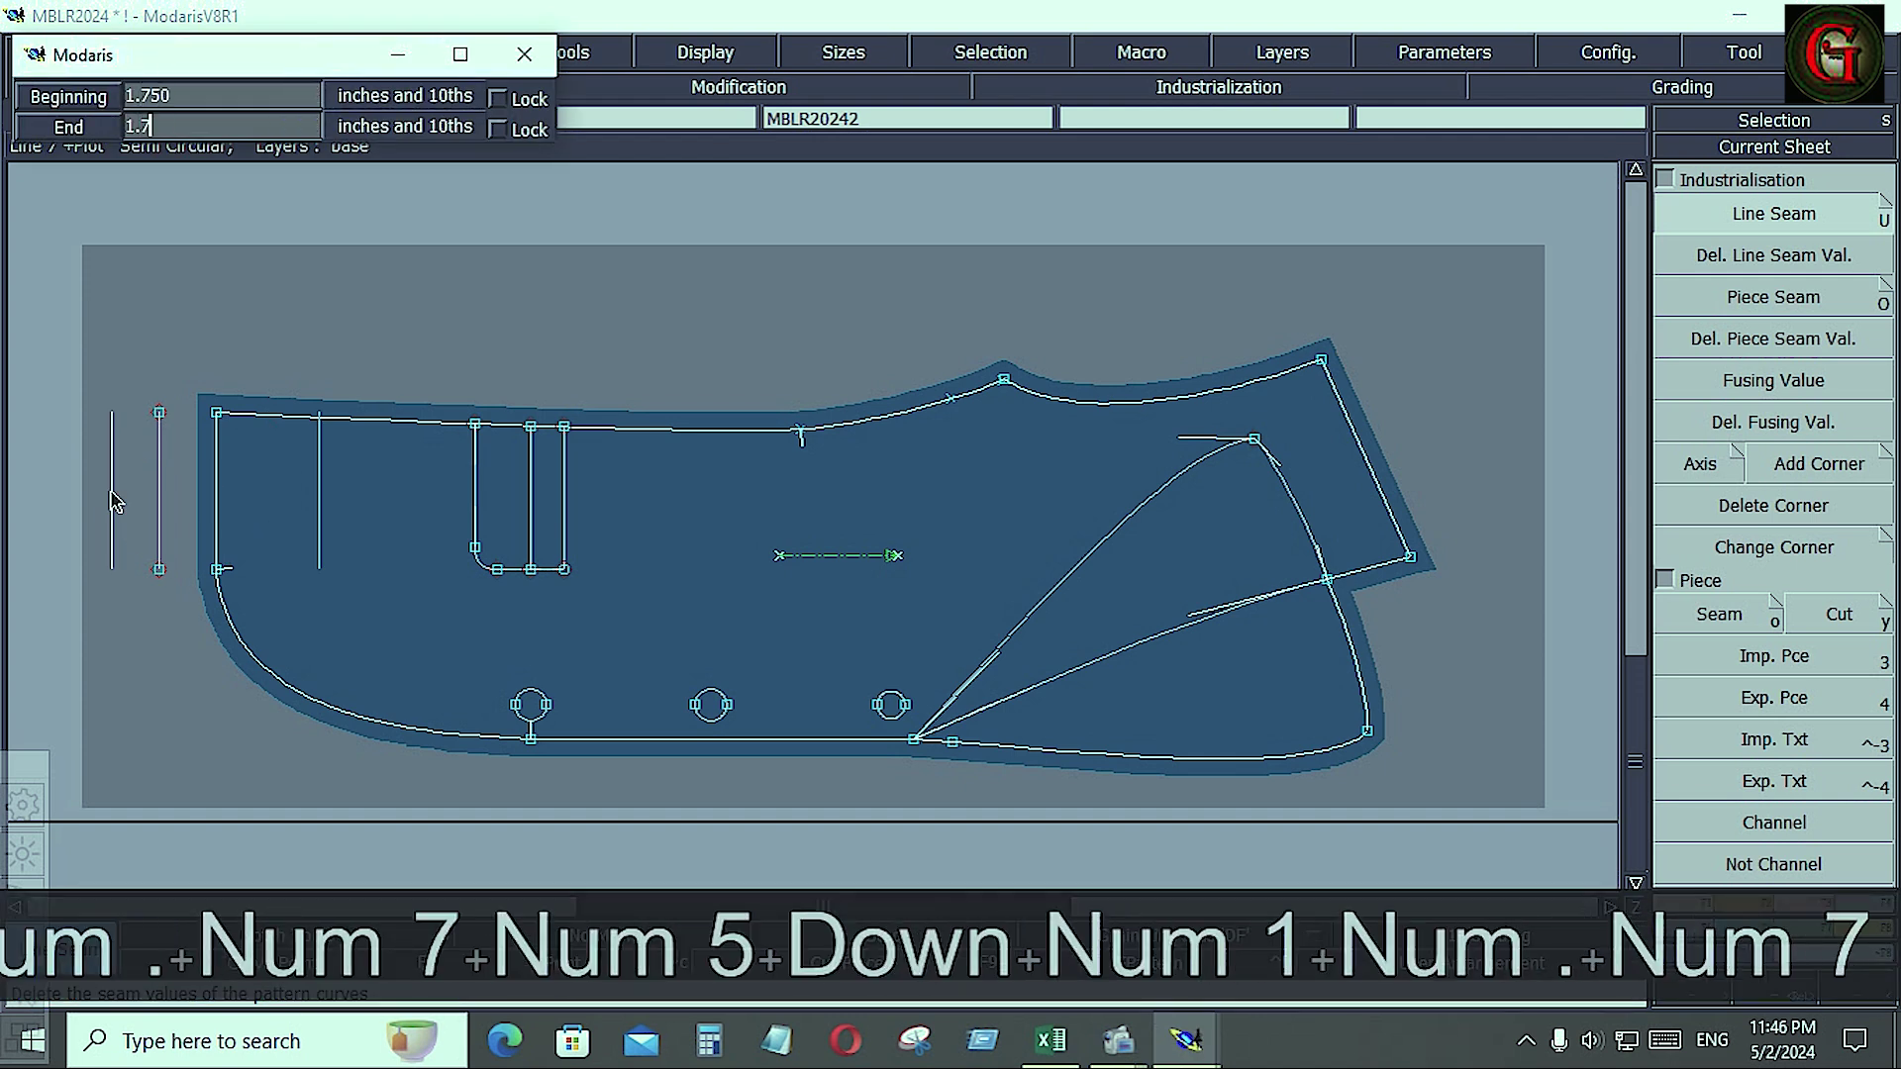
key(Return)
- Place a developed point on the bottom curve with a curve length of -0.5 inches from the left edge's lower corner
drag(68, 361, 311, 728)
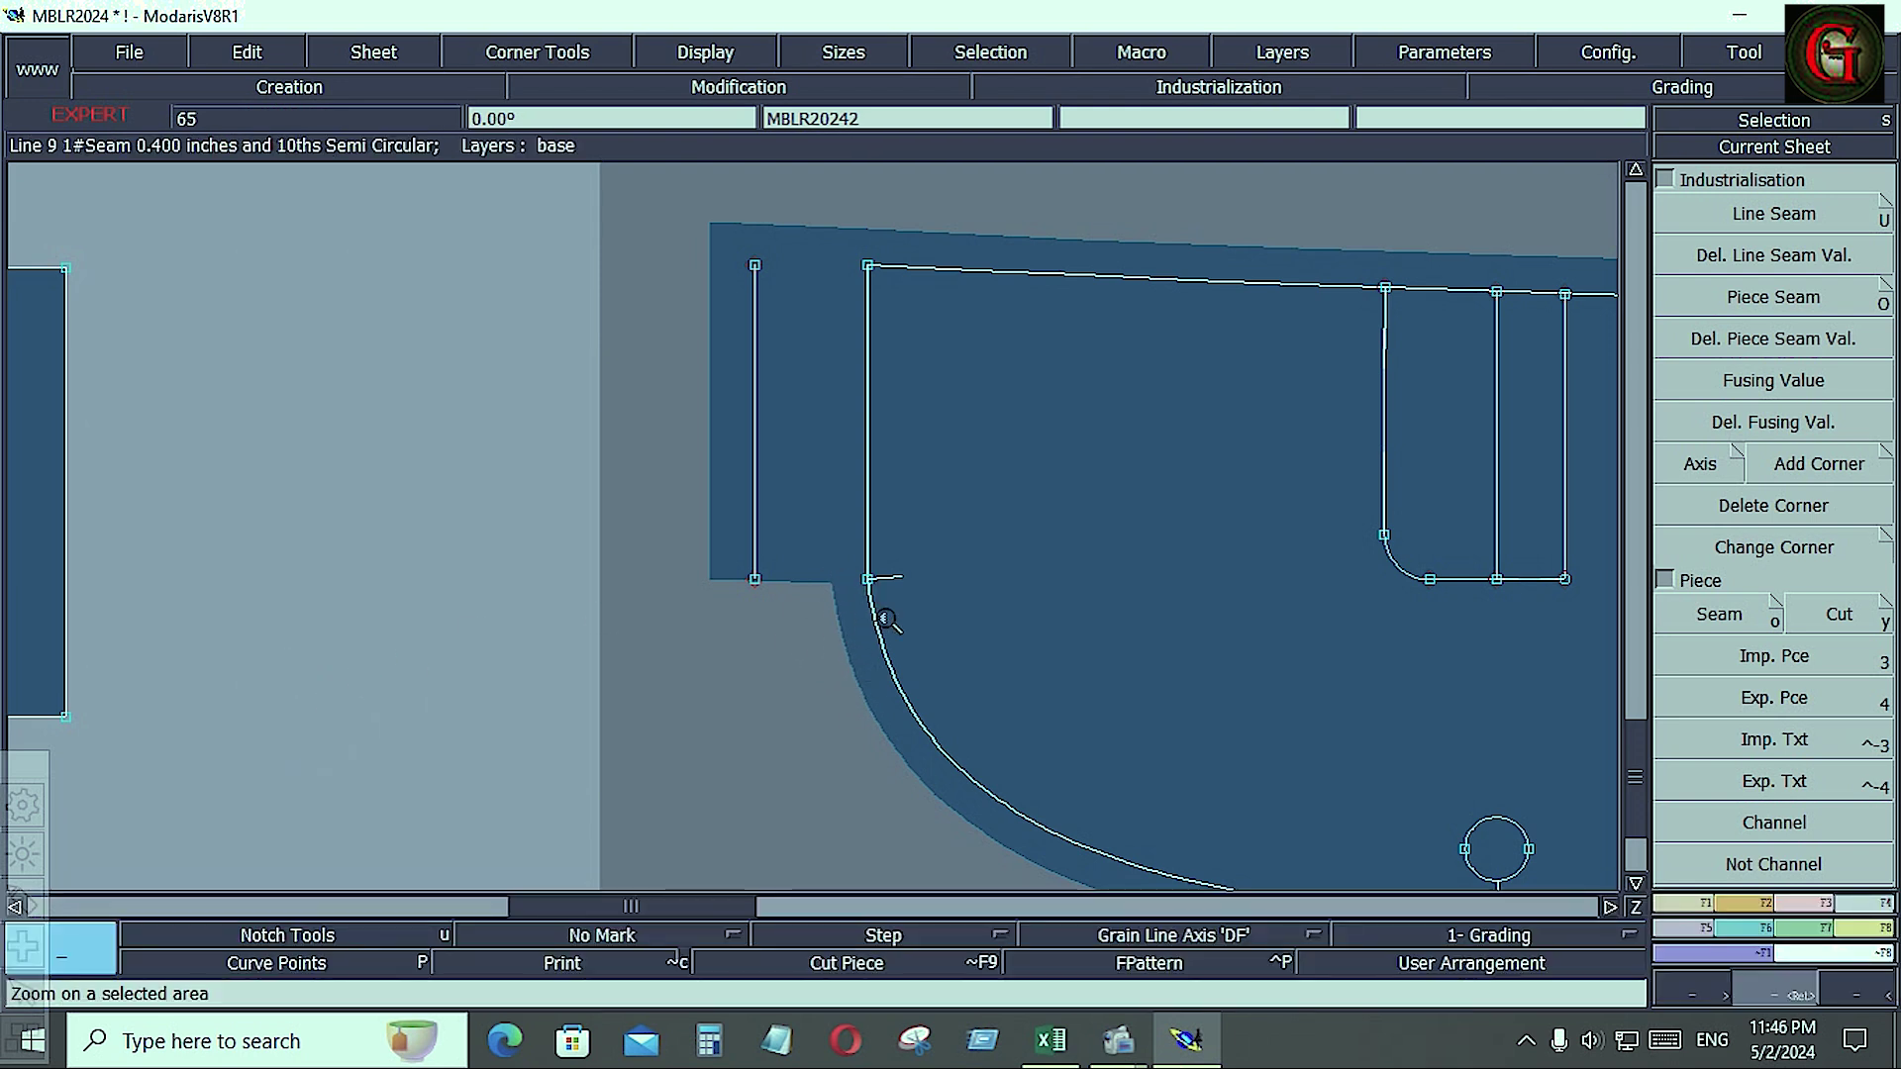
click(1679, 905)
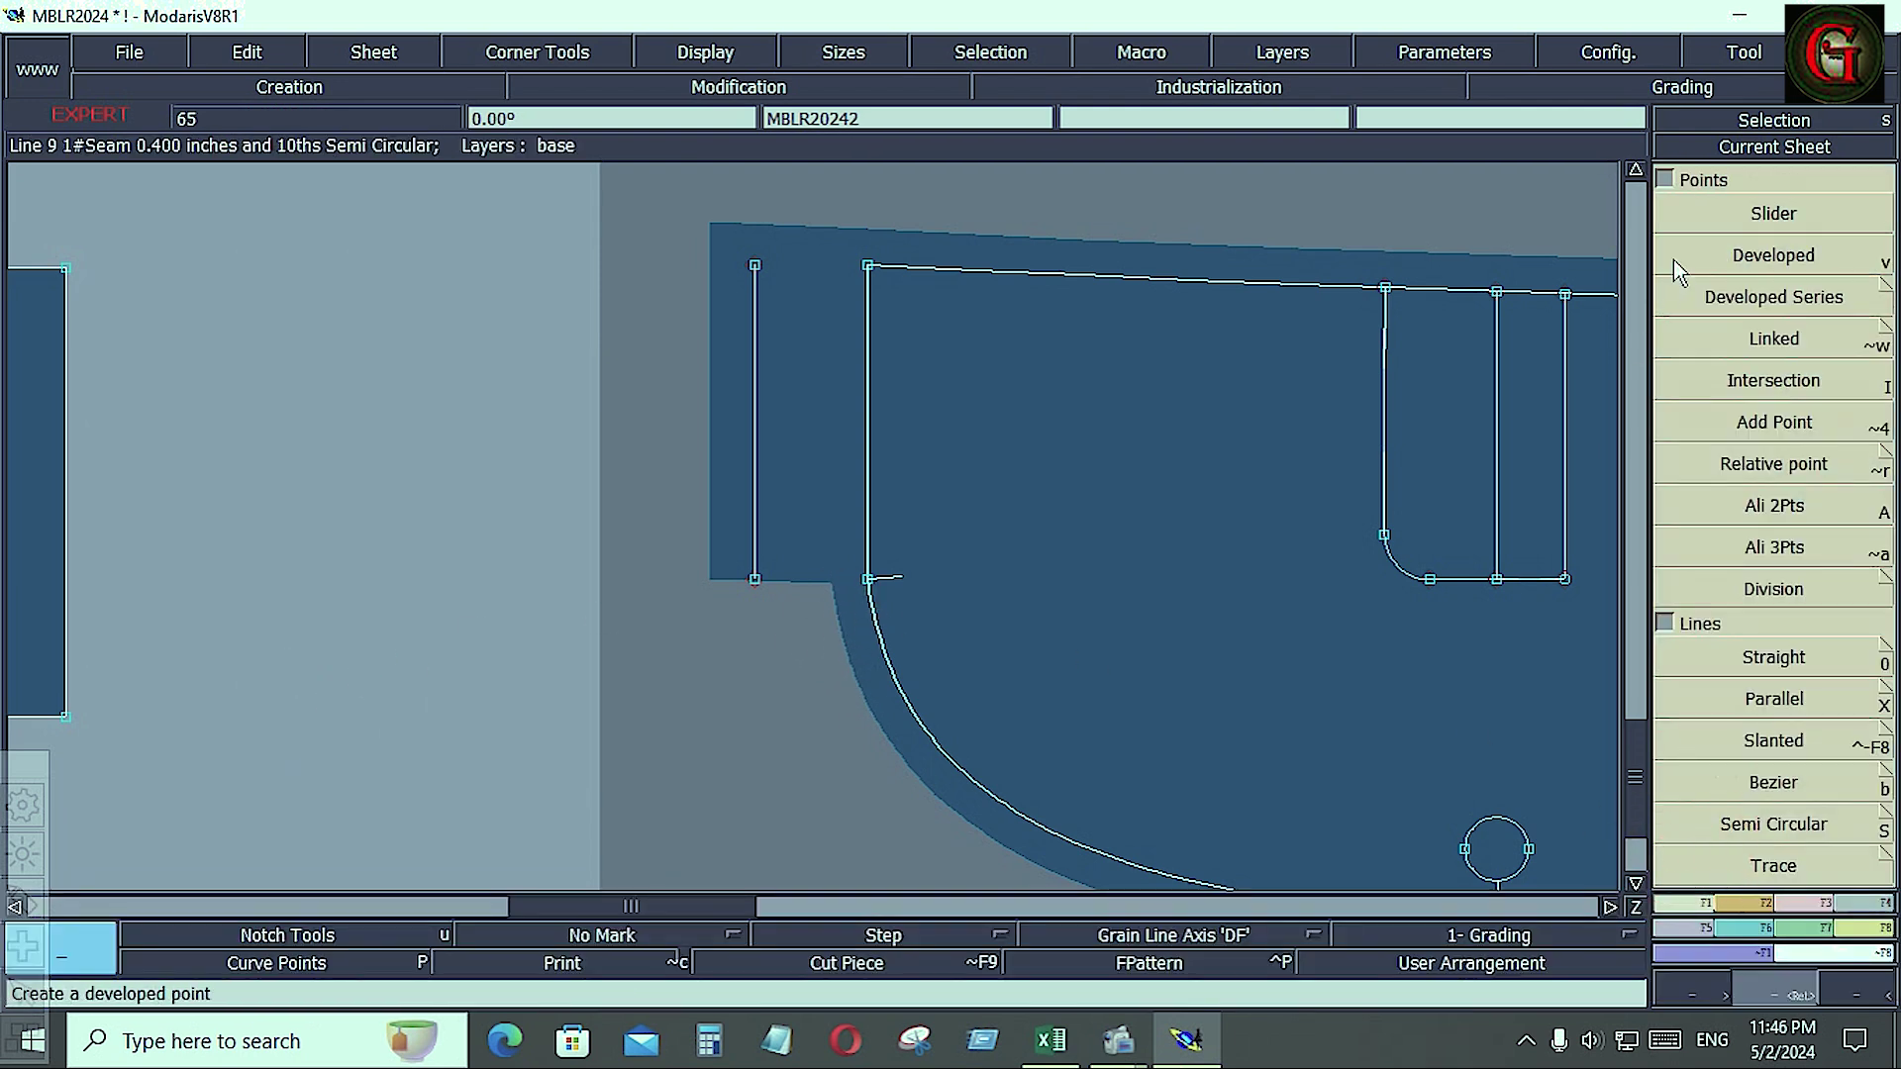
click(1742, 259)
click(869, 580)
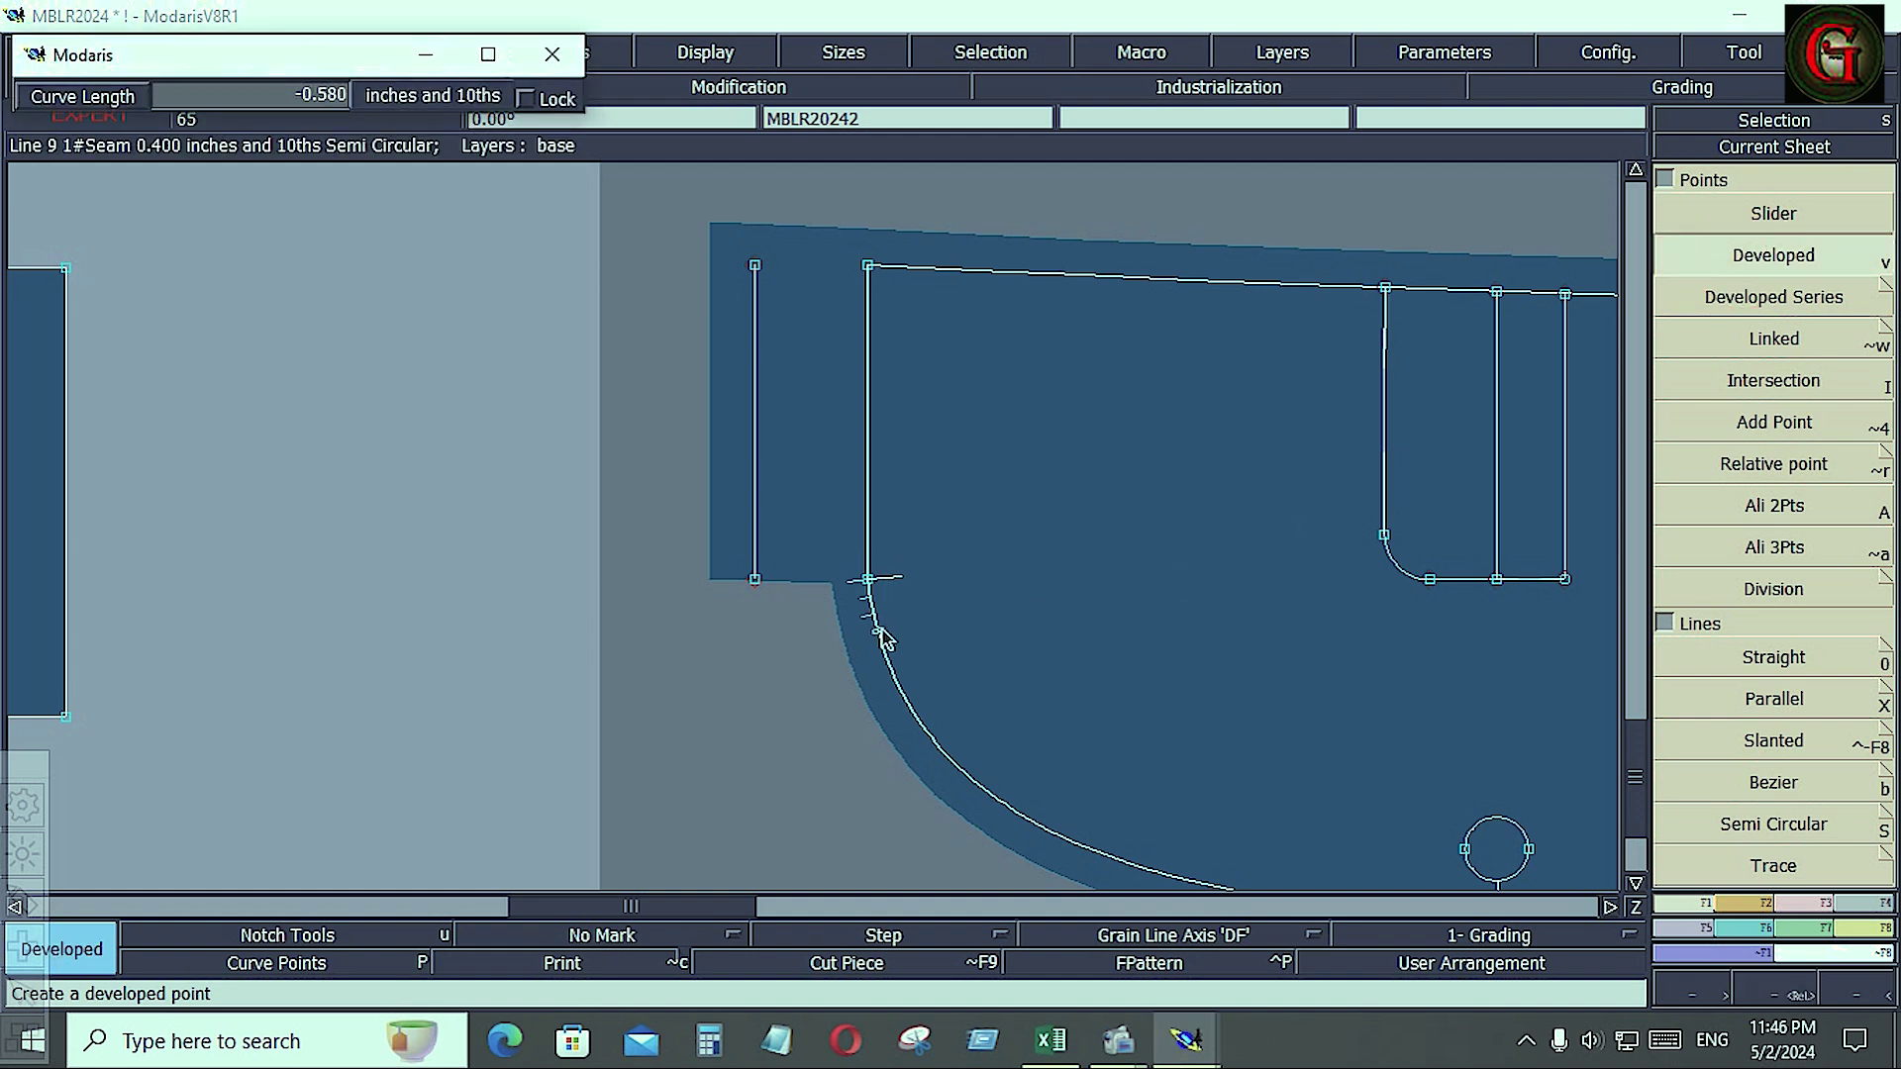
key(Down)
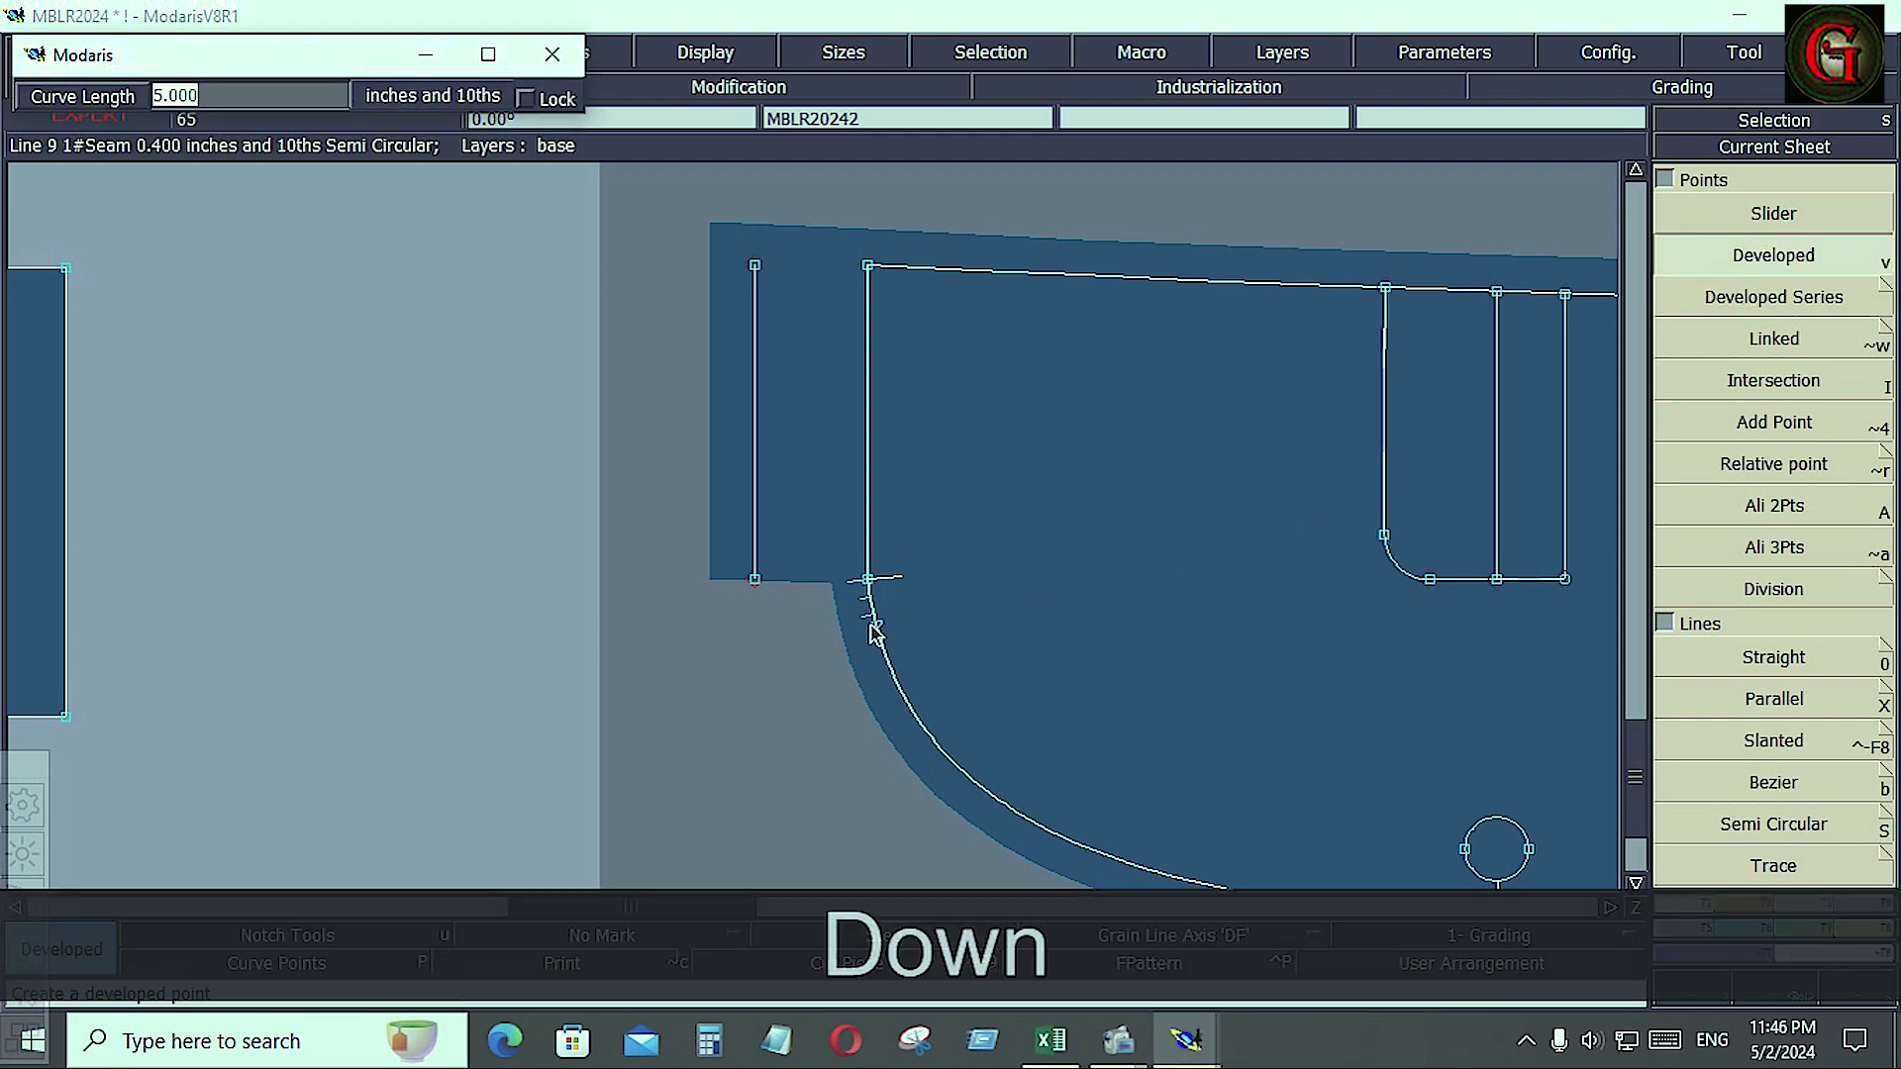
text(.5)
key(Return)
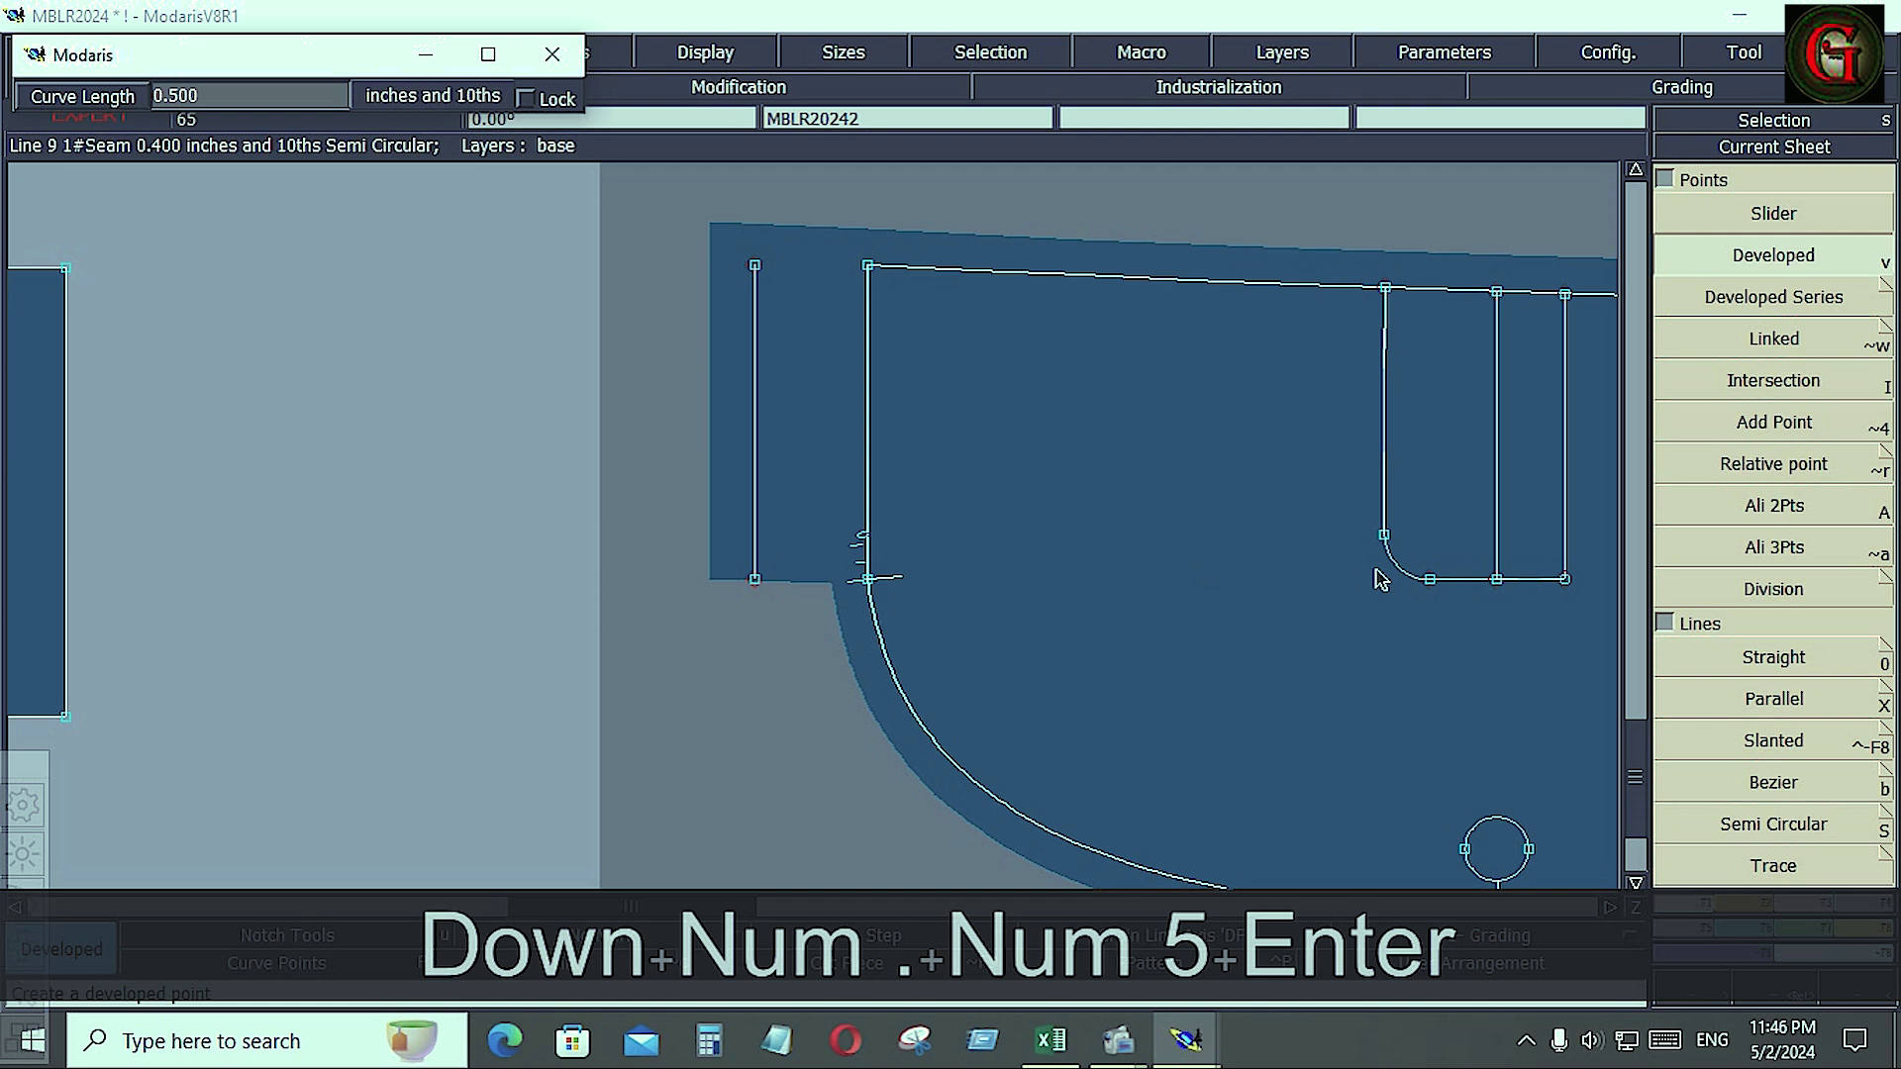
click(229, 92)
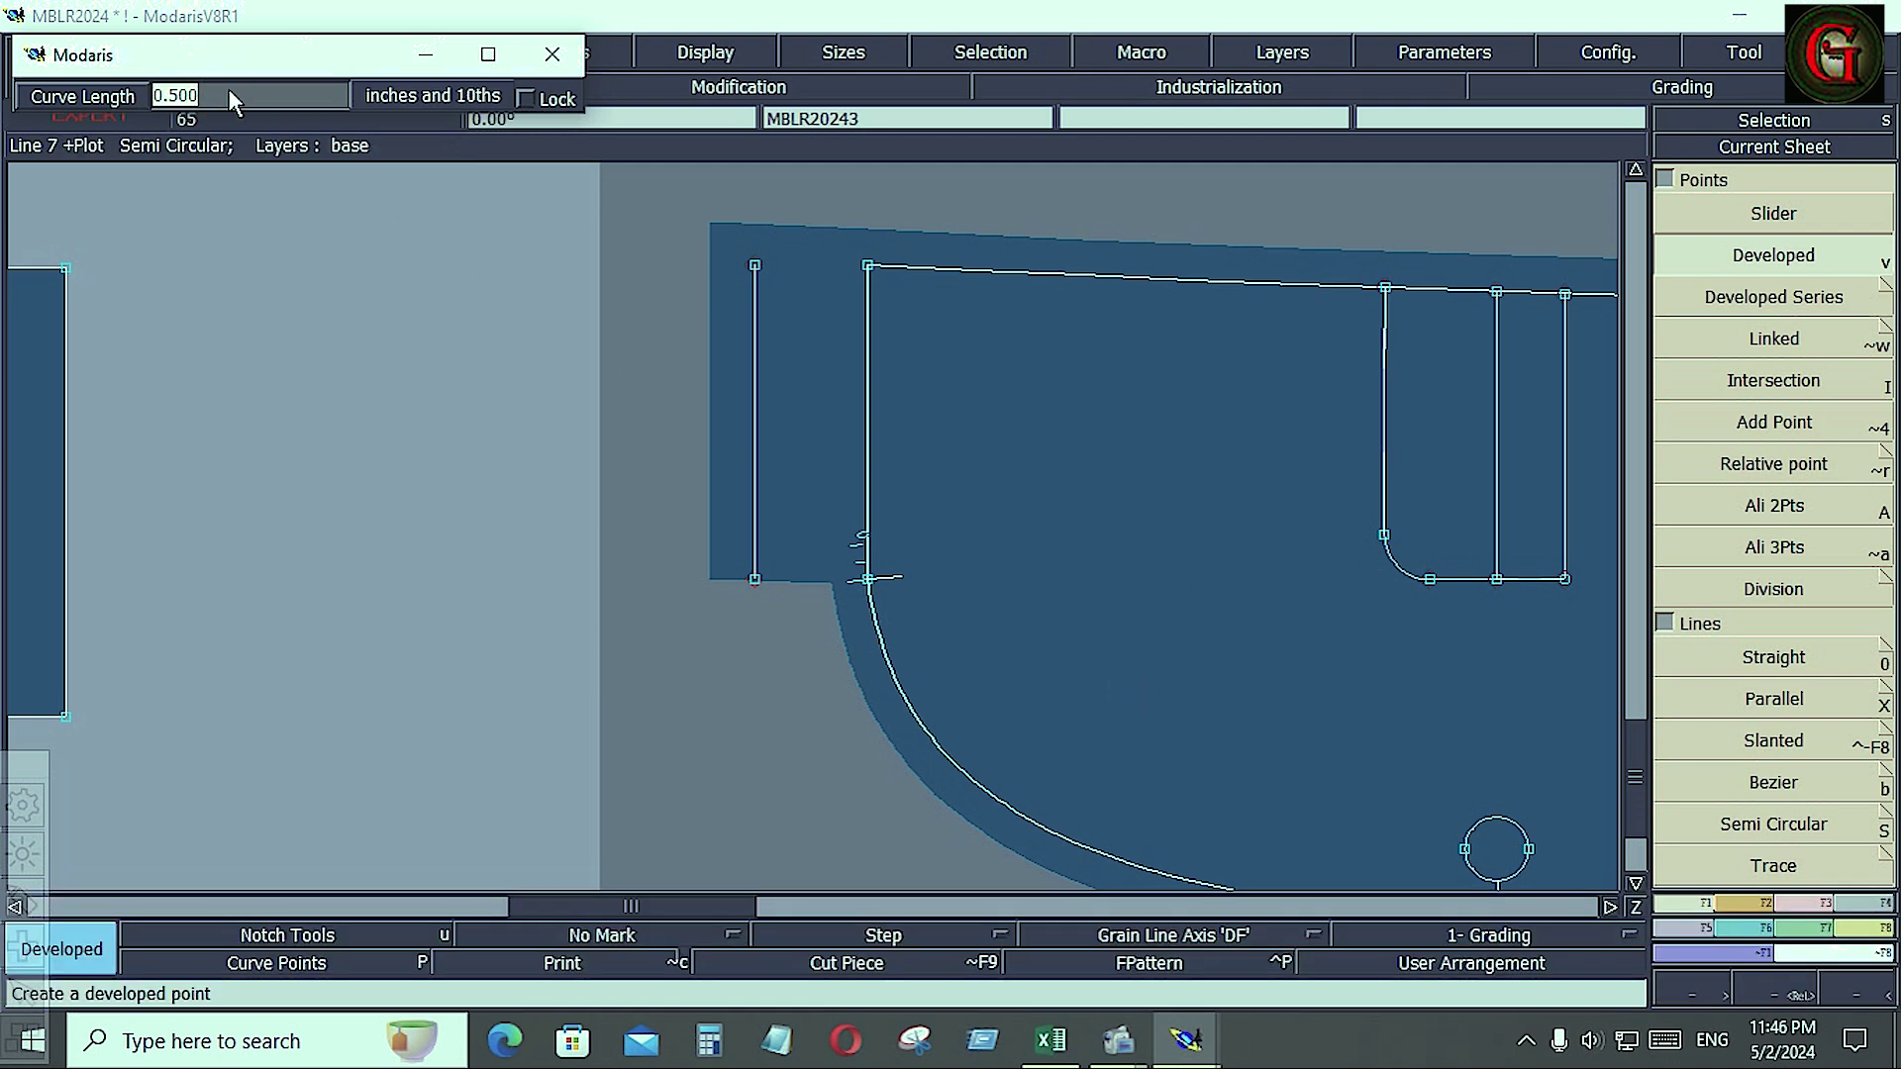
text(-.5)
key(Return)
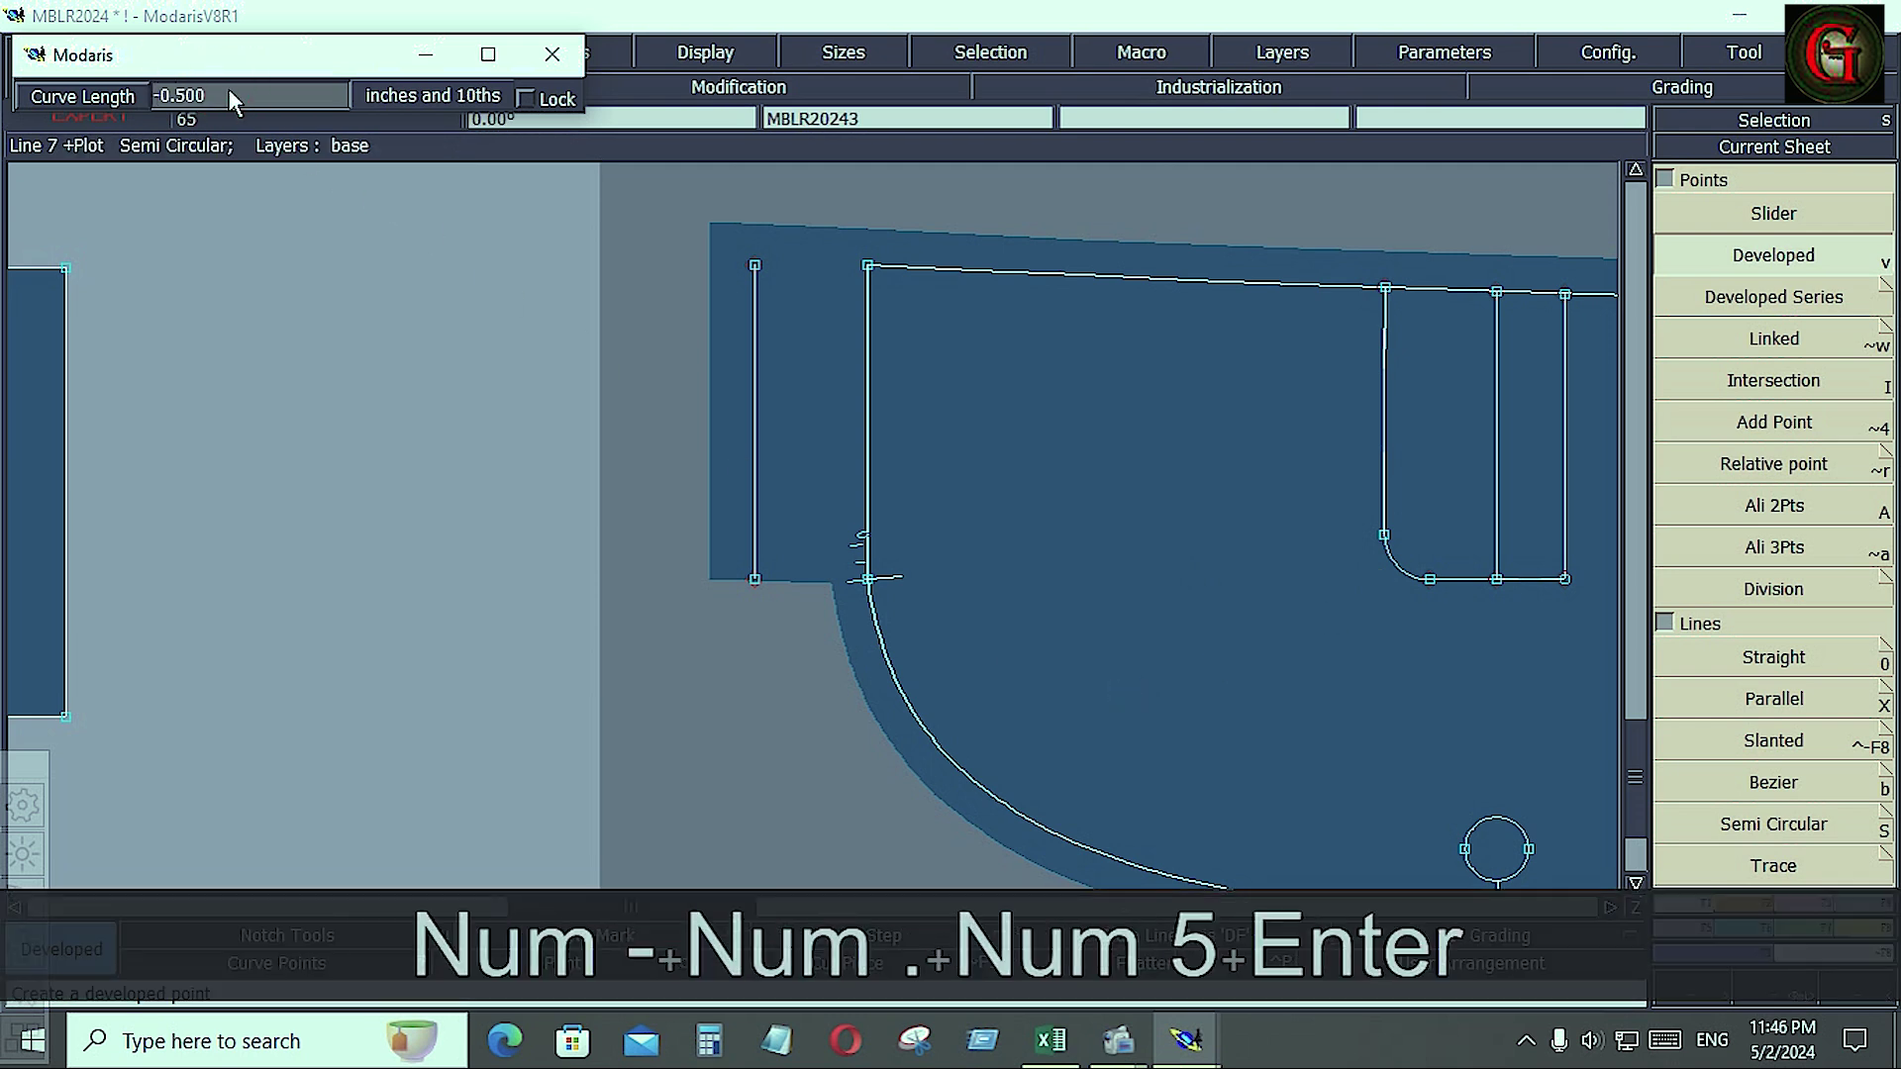
click(837, 89)
- Insert the developed point into the bottom curve and section the curve at that point
click(1774, 422)
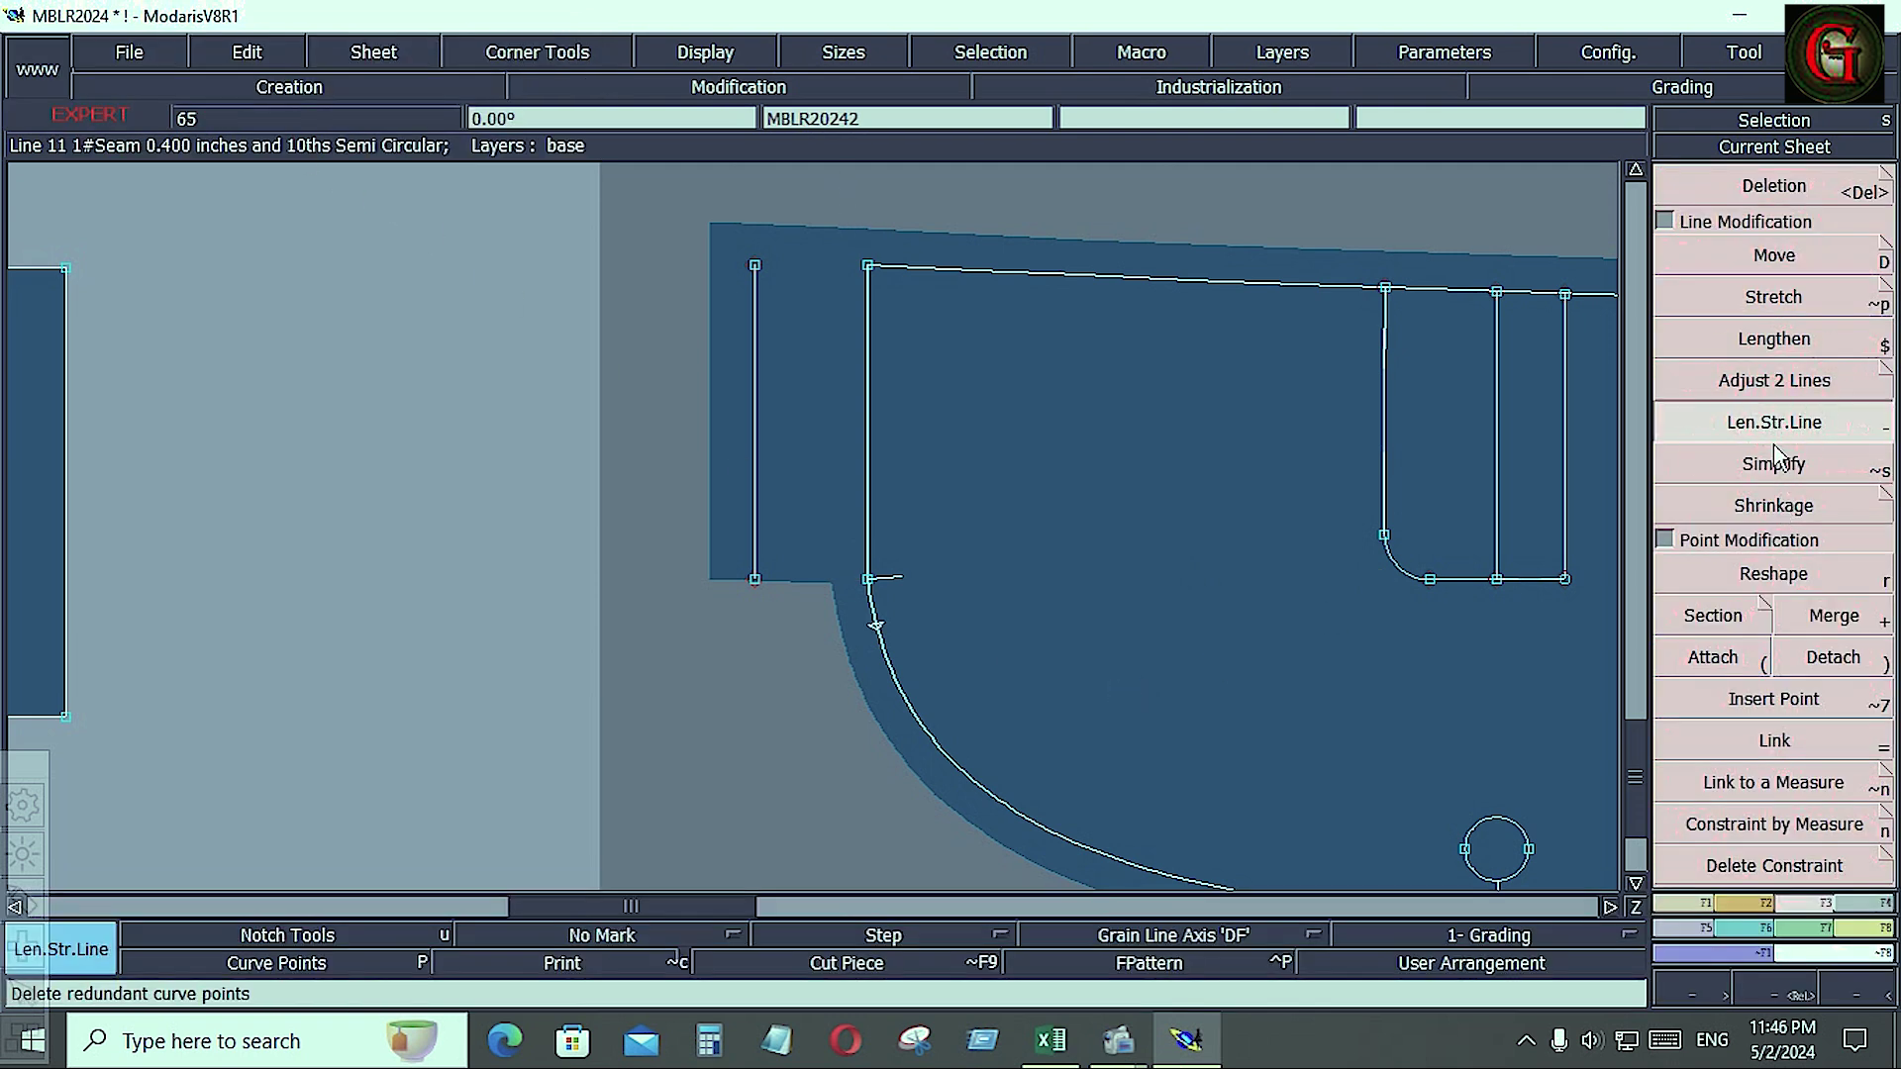
click(1774, 699)
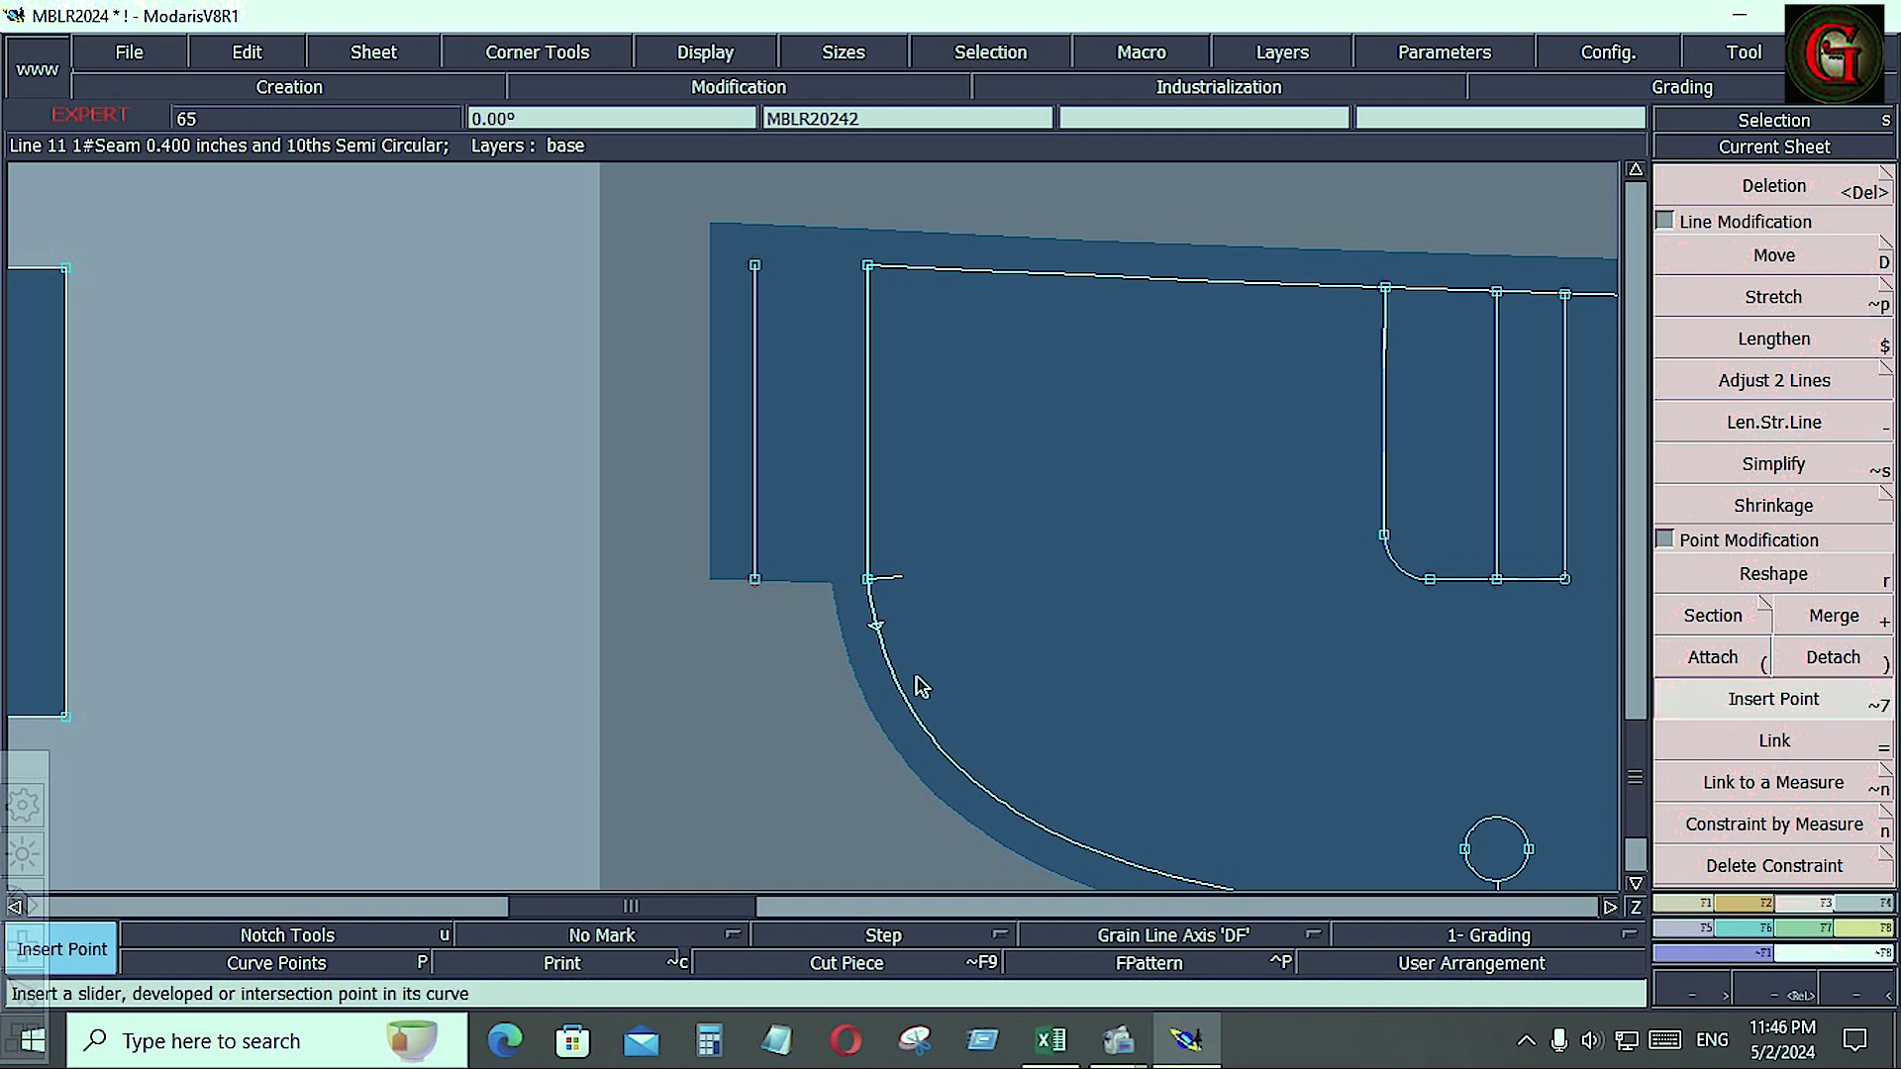
click(876, 620)
click(1695, 618)
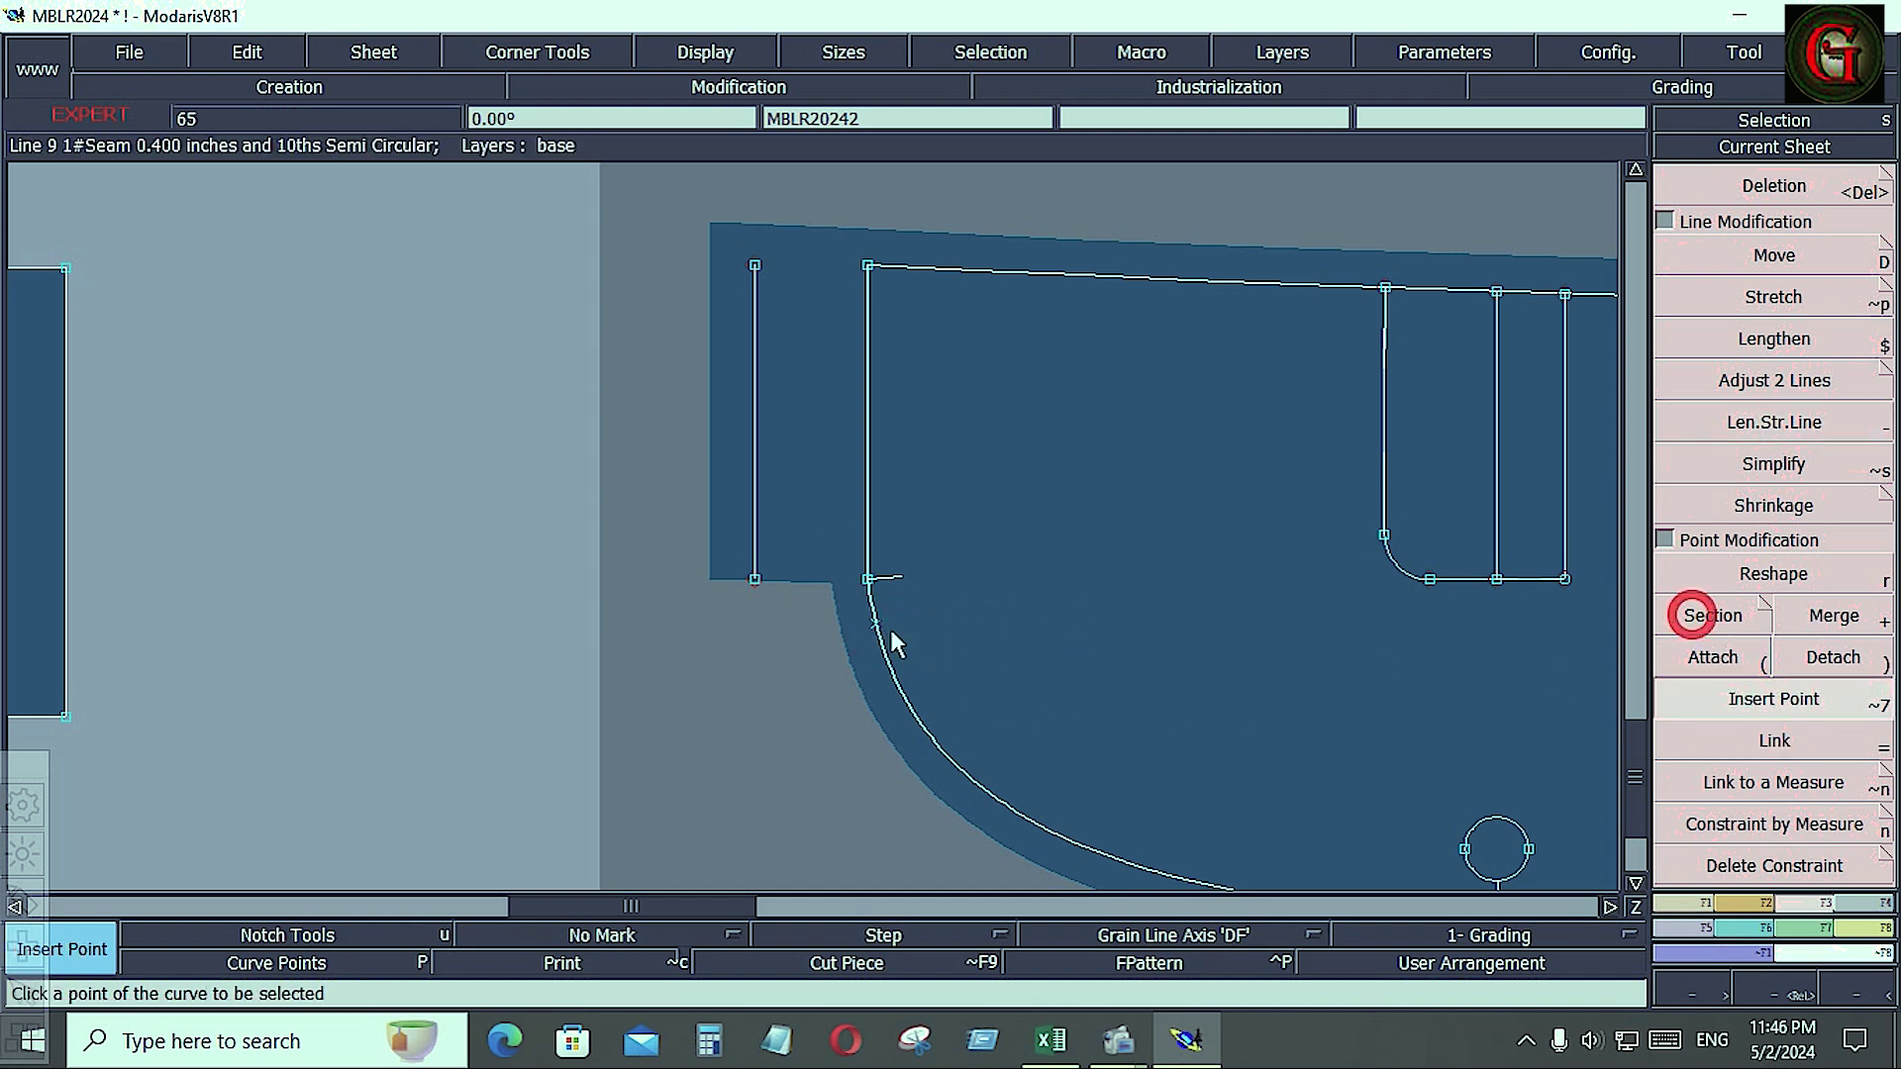
- Give the short curve segment below the left edge's lower corner the same line seam as the adjoining straight edge
click(1699, 903)
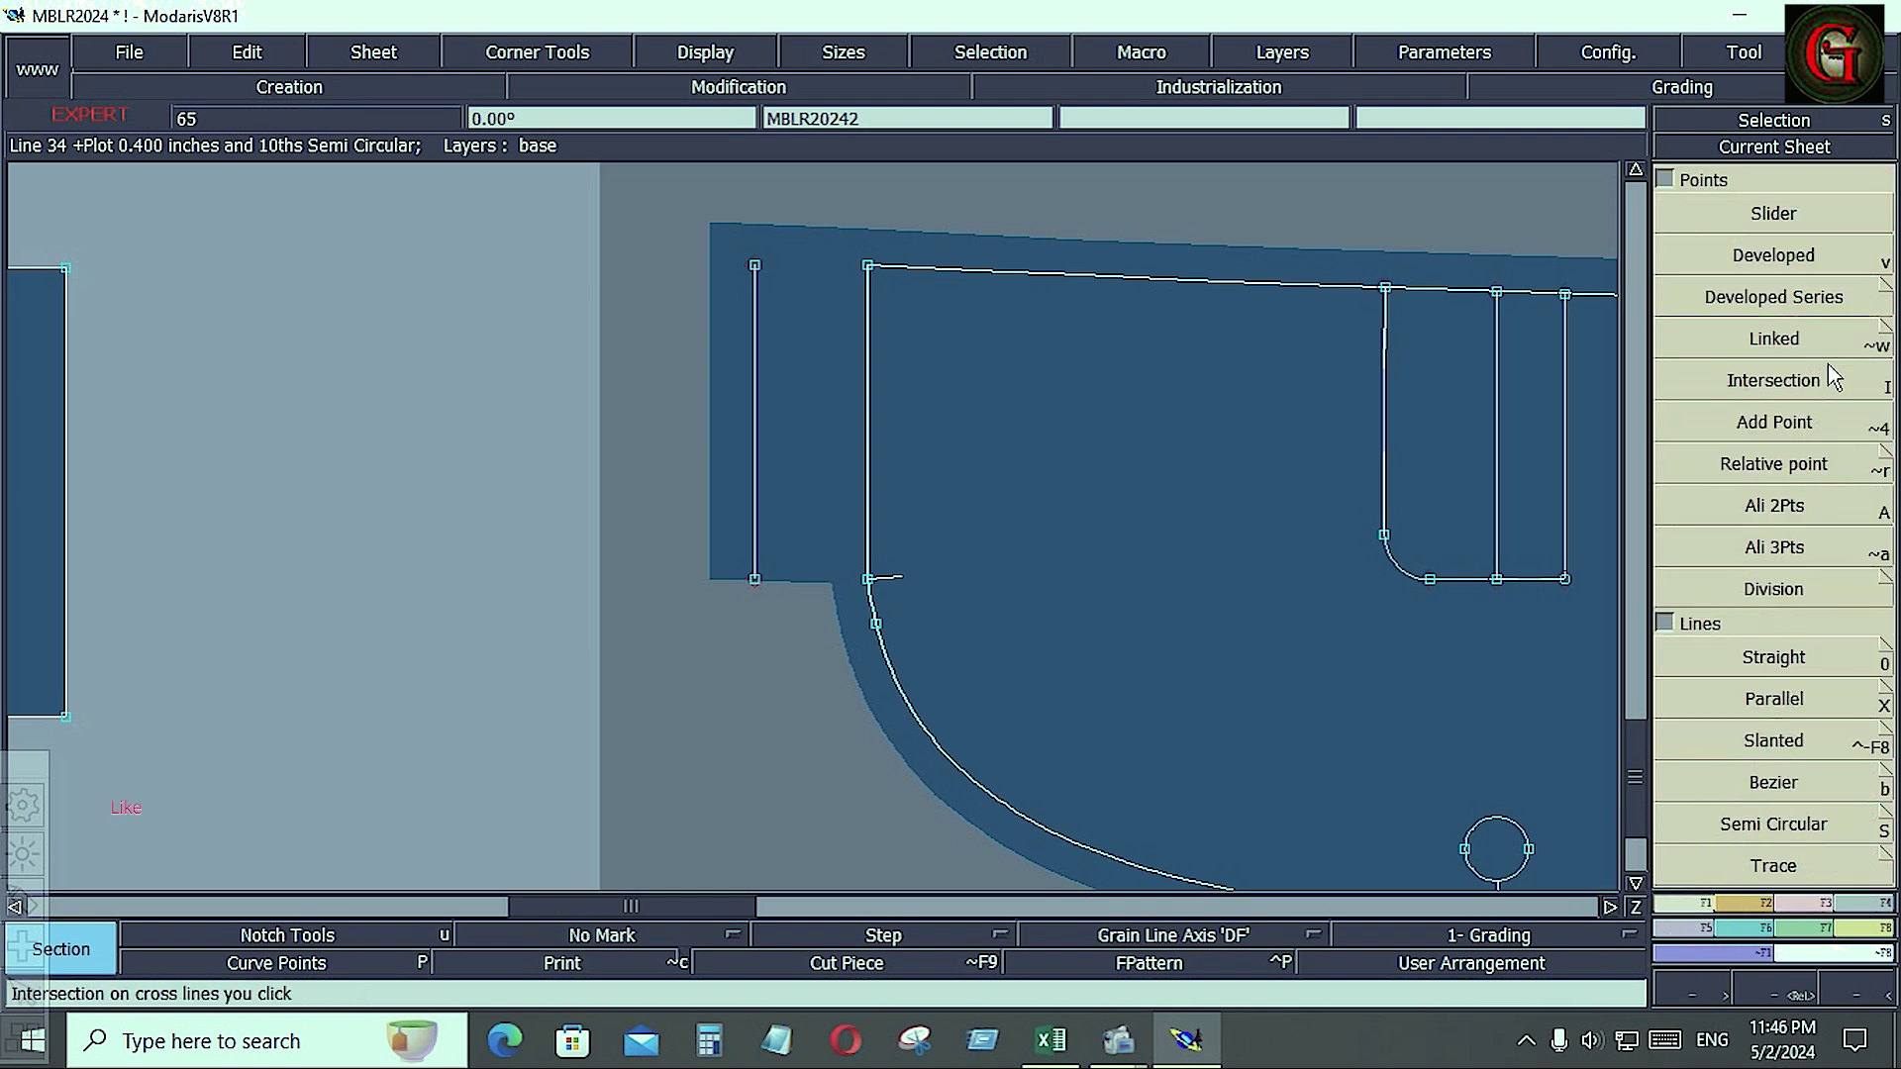
key(F3)
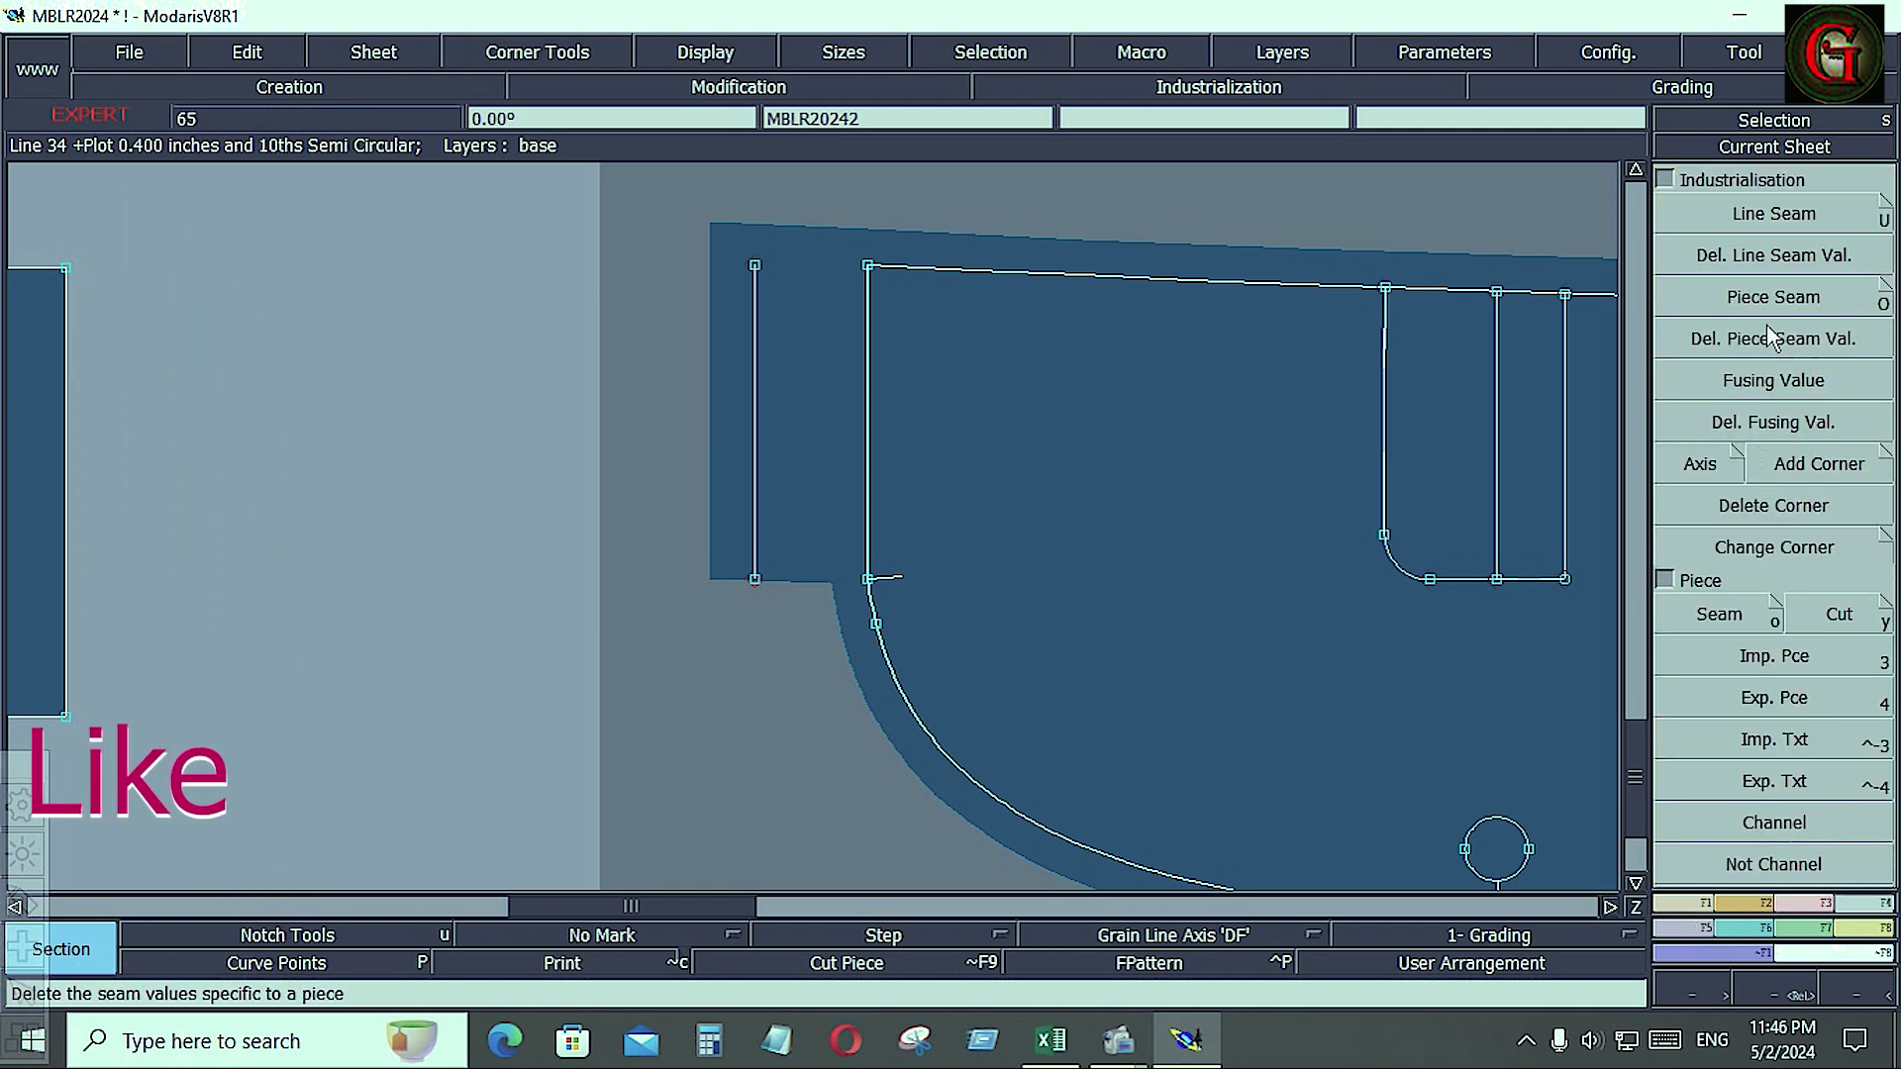
click(1772, 214)
click(873, 614)
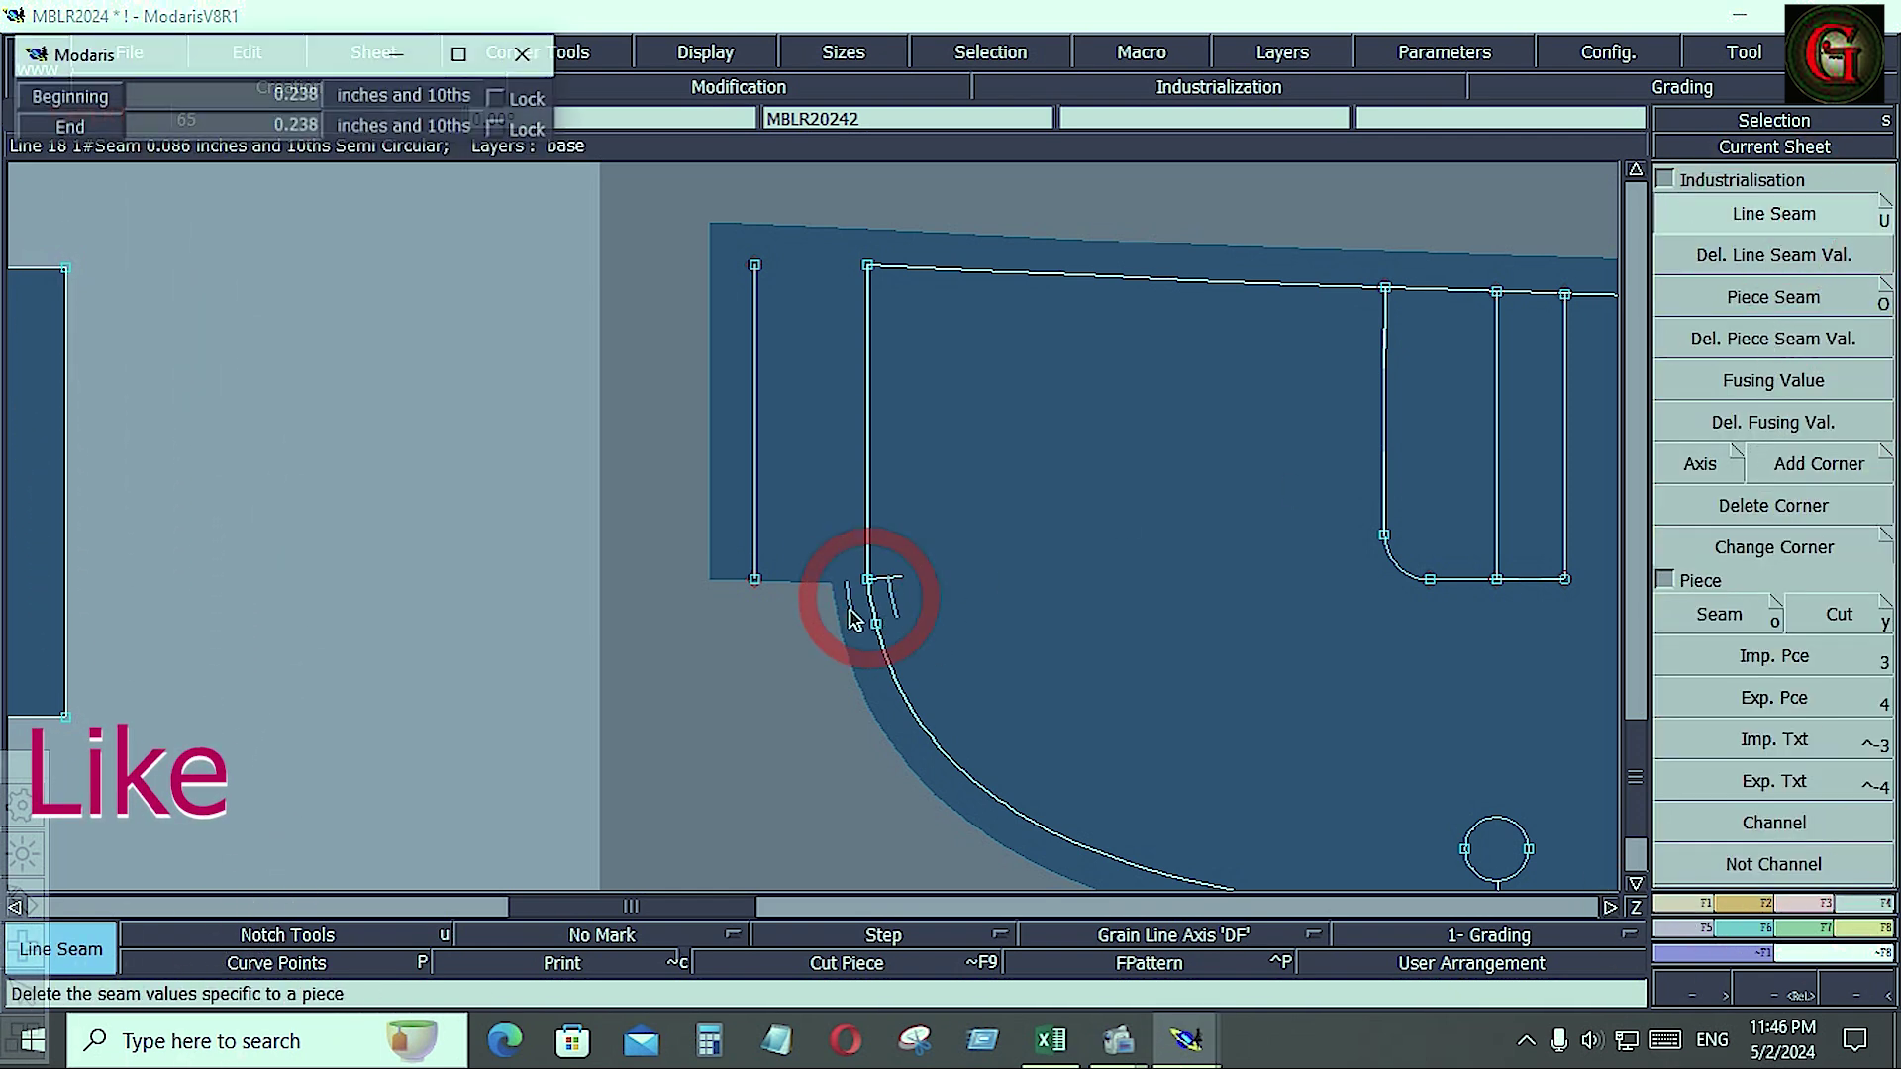
key(Down)
key(Down)
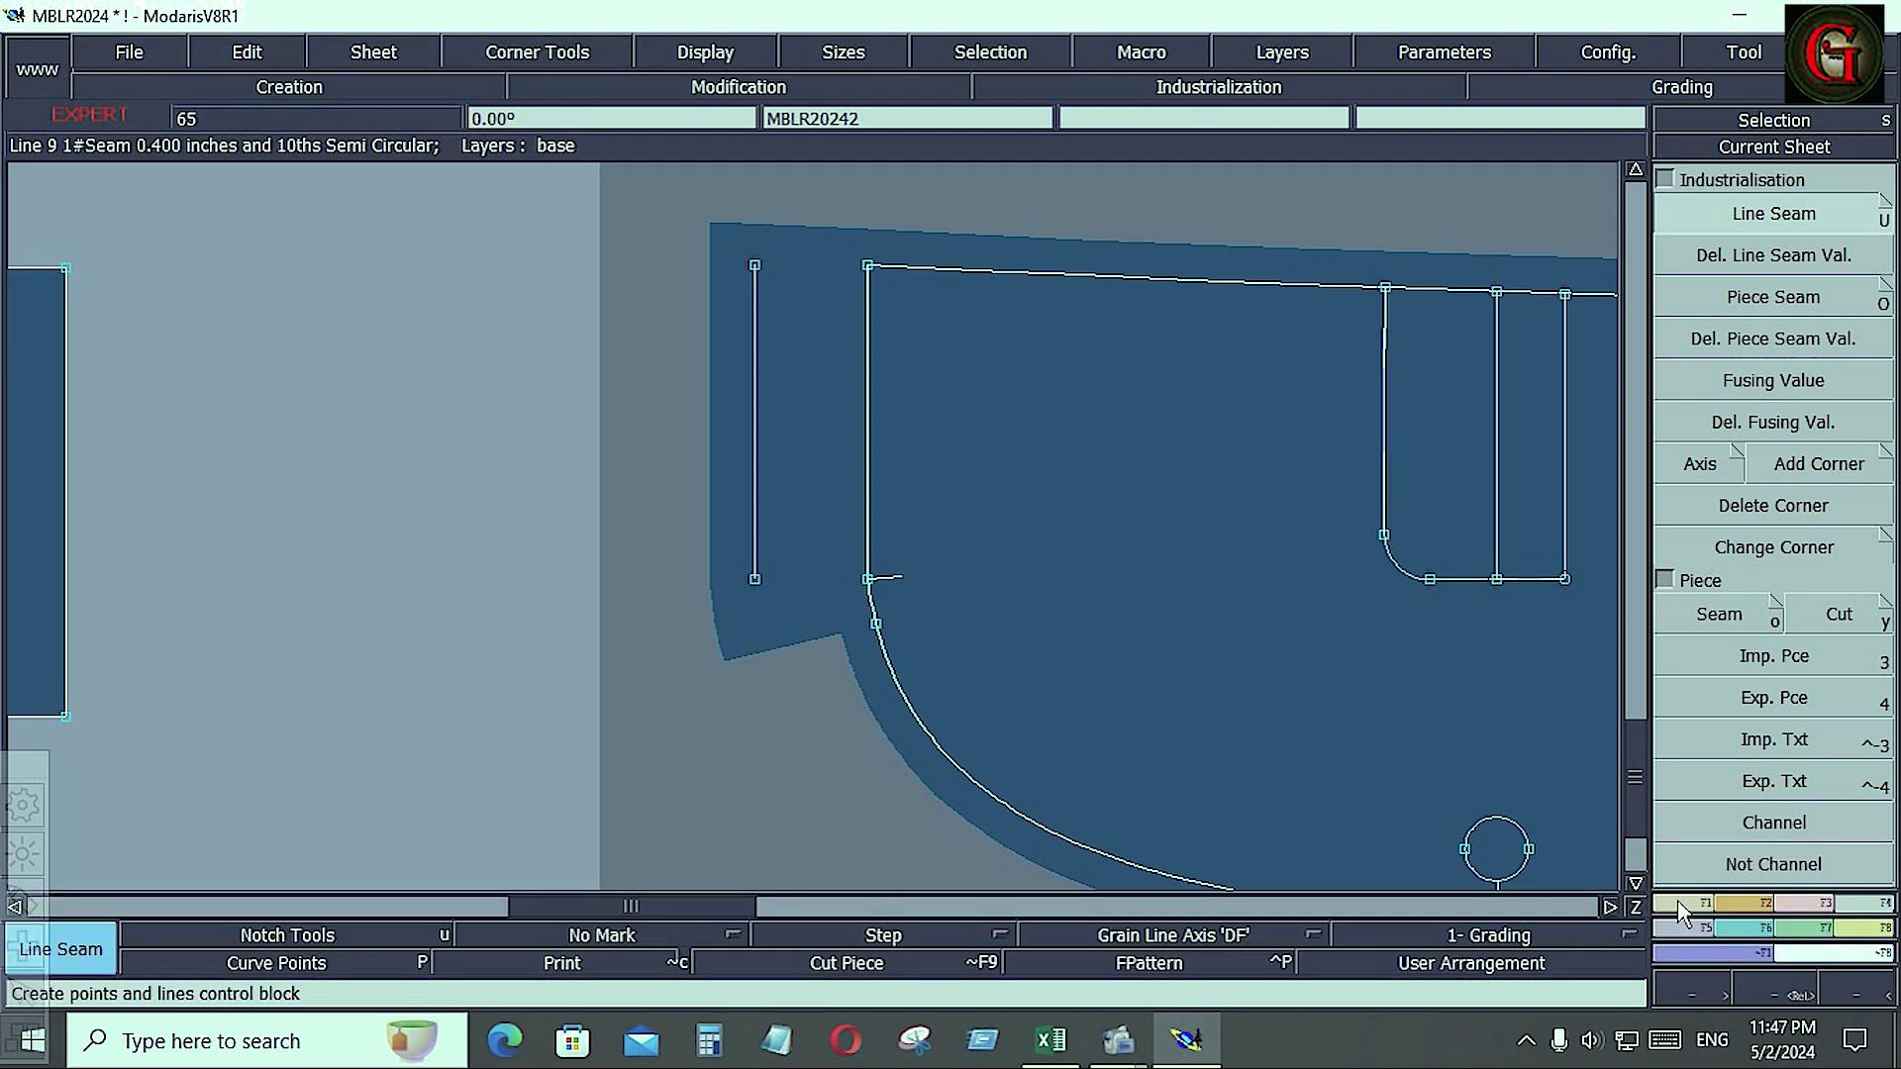
- Reshape the curve by moving its section point about 0.03 inches outward
click(1783, 901)
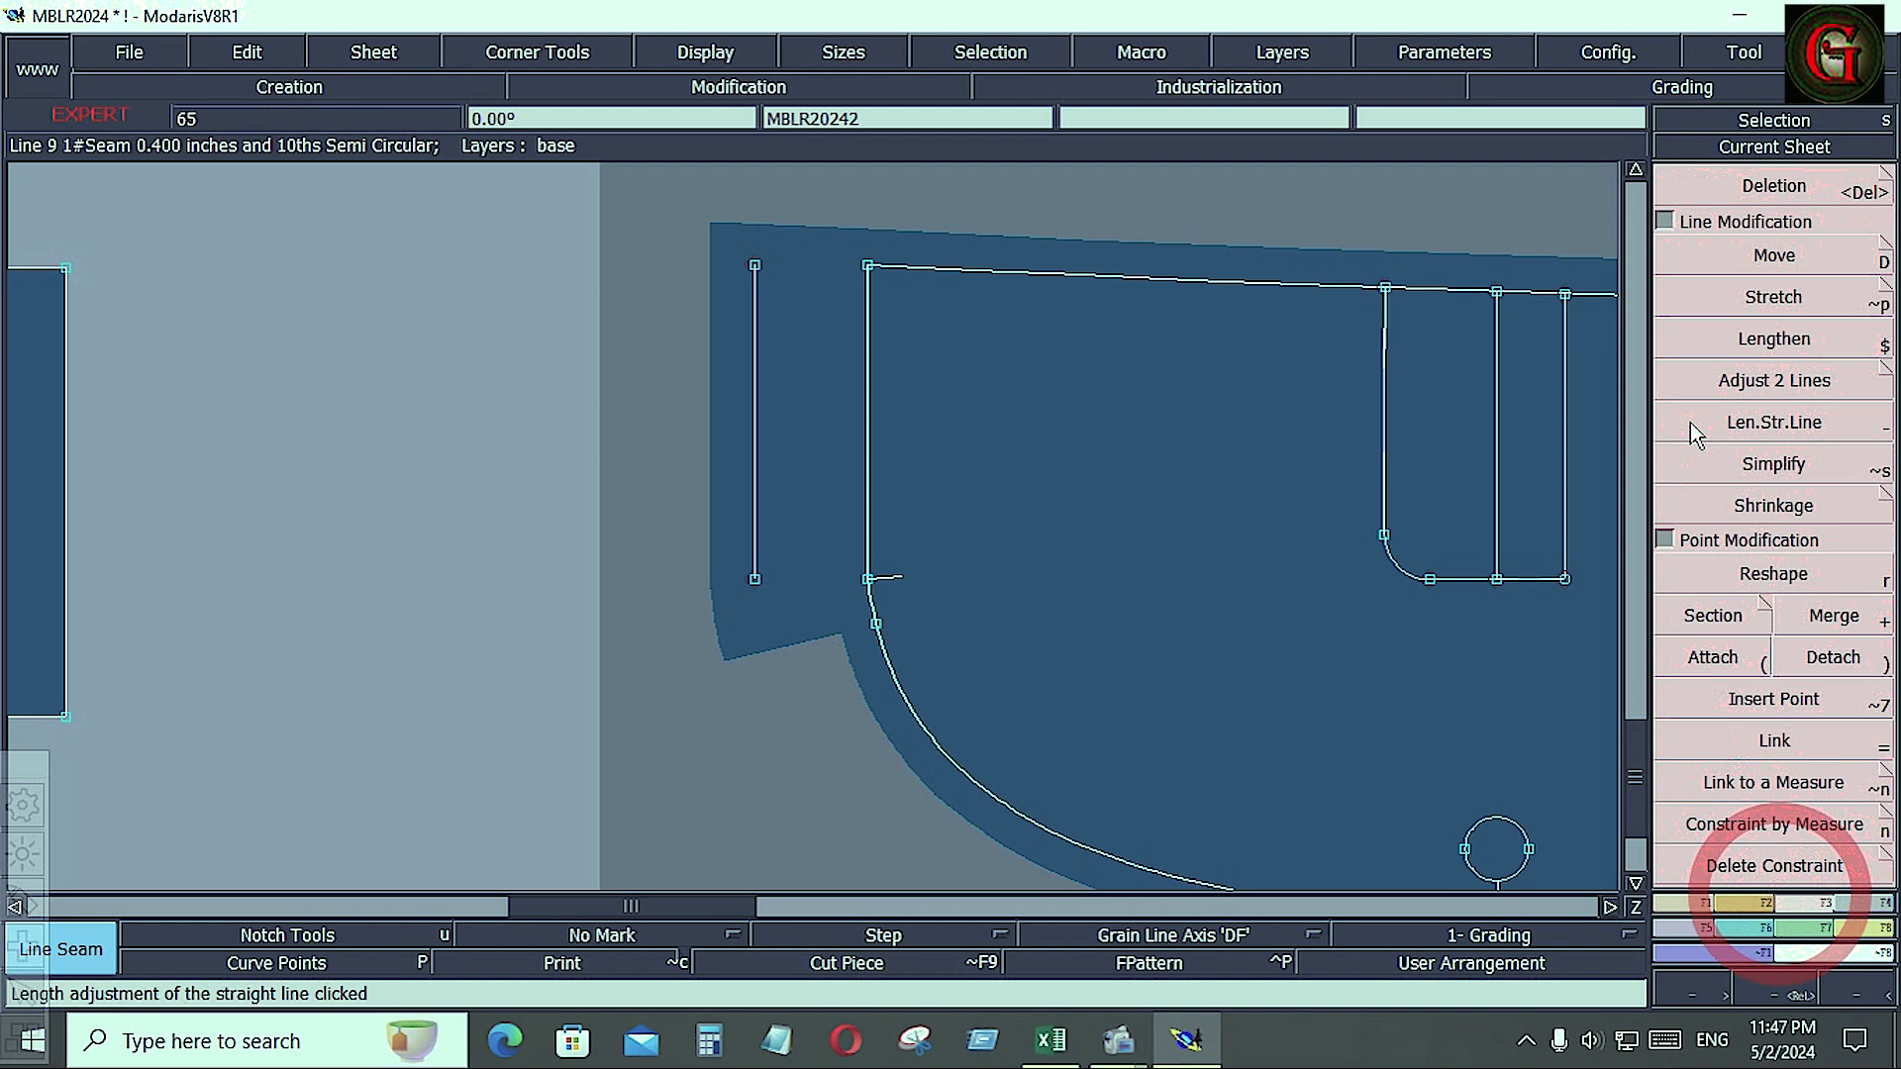
click(1761, 575)
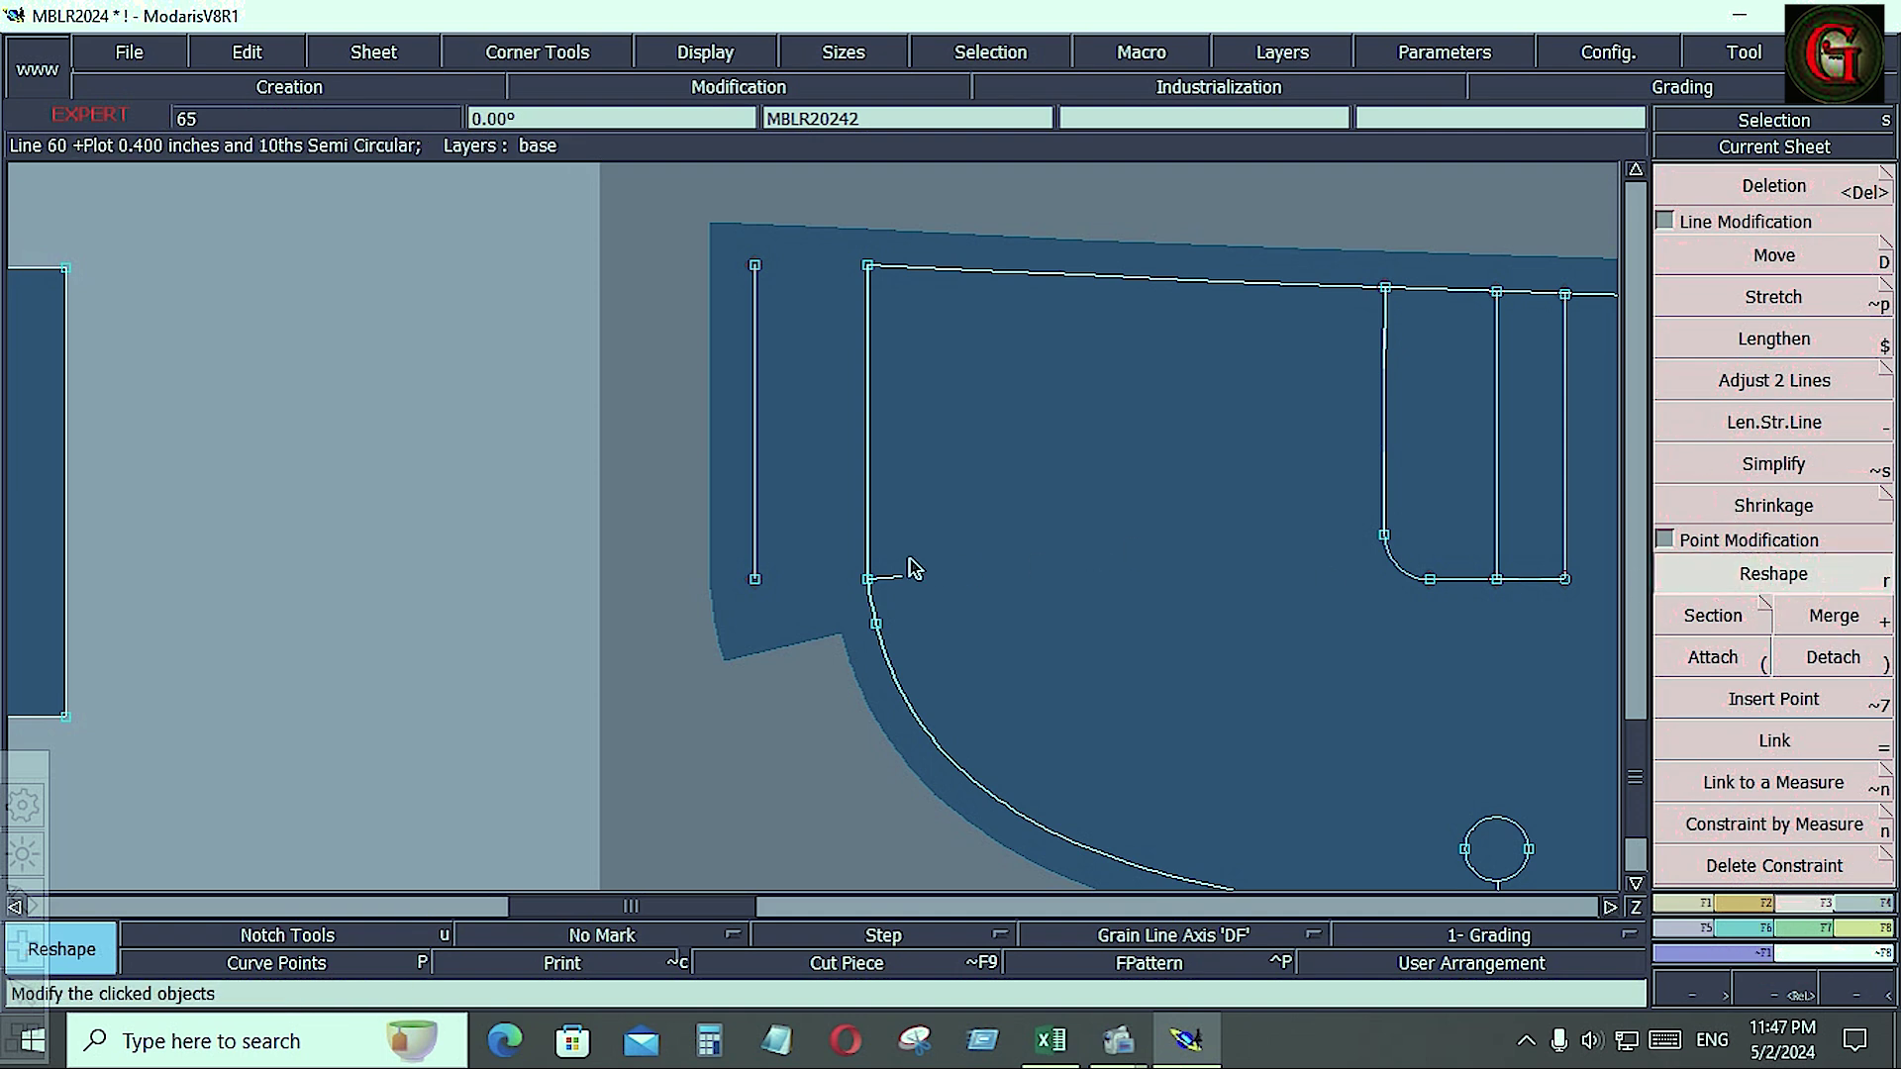
click(876, 626)
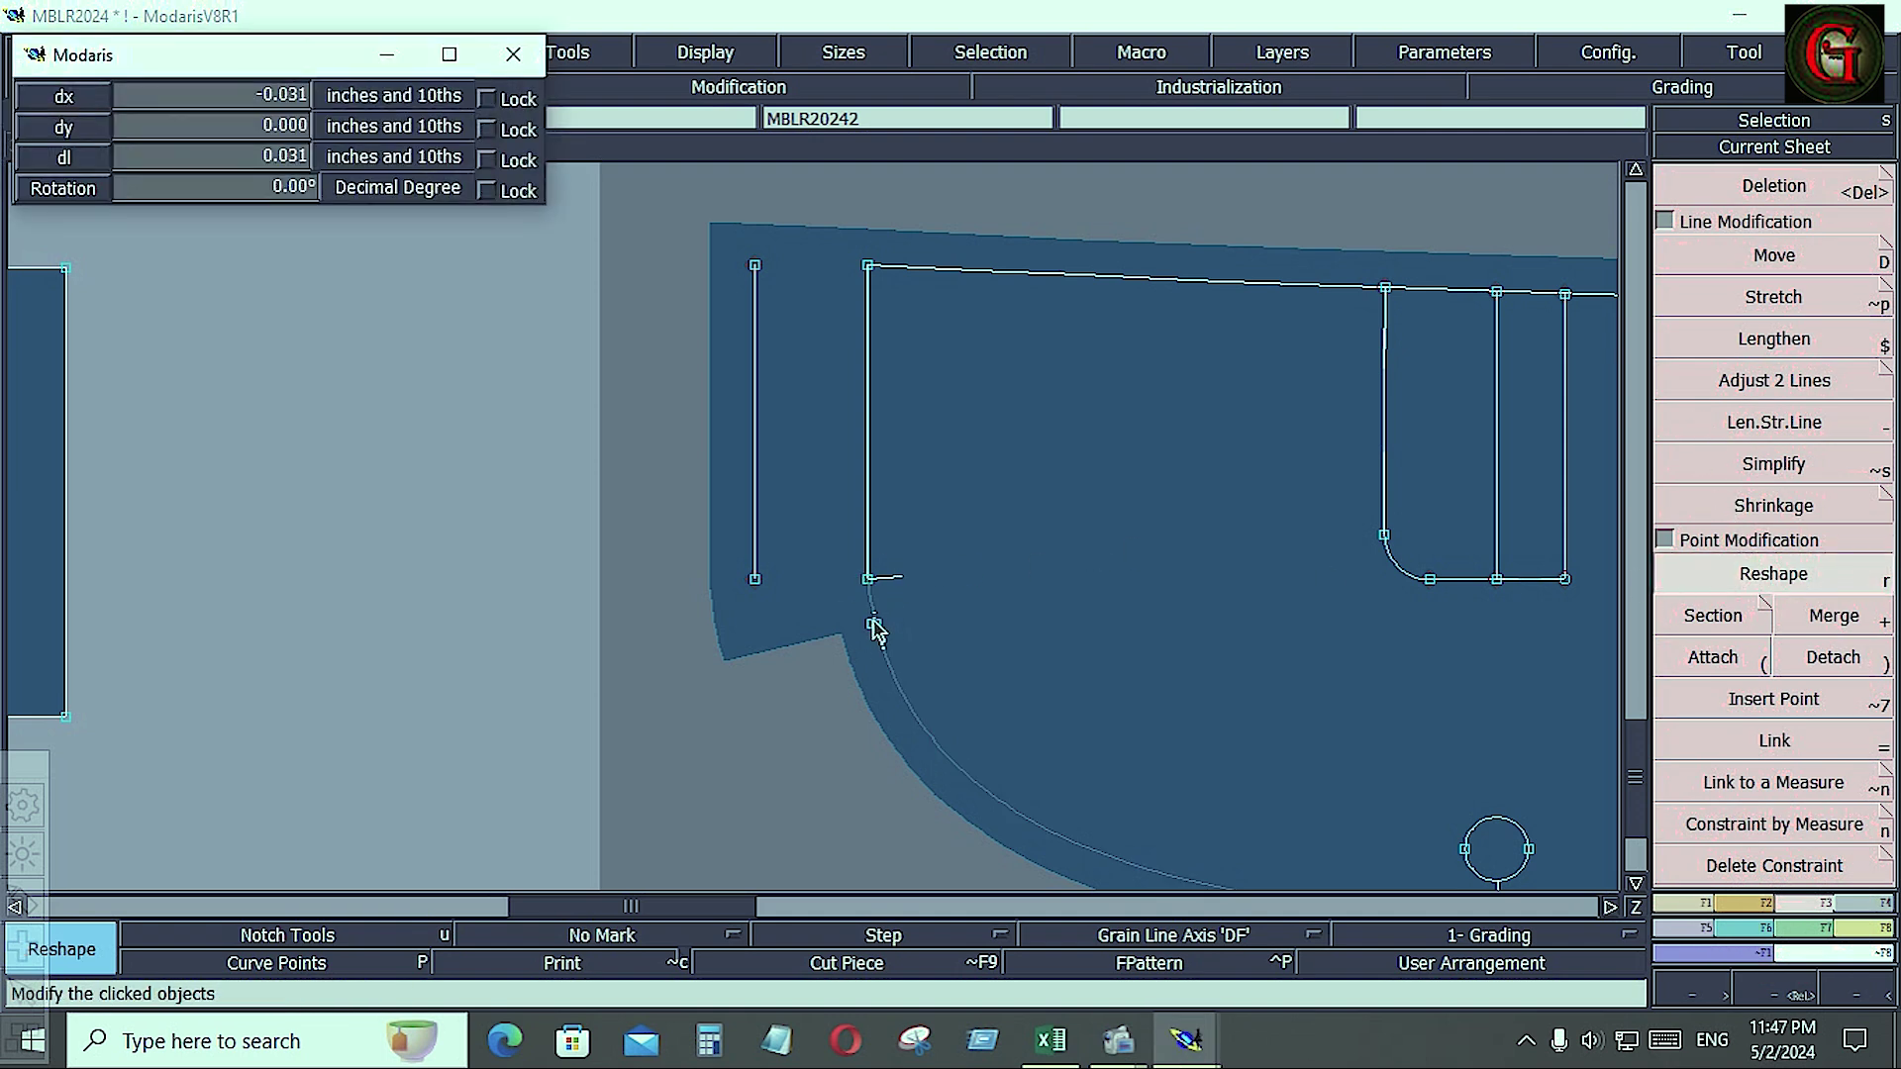
click(873, 625)
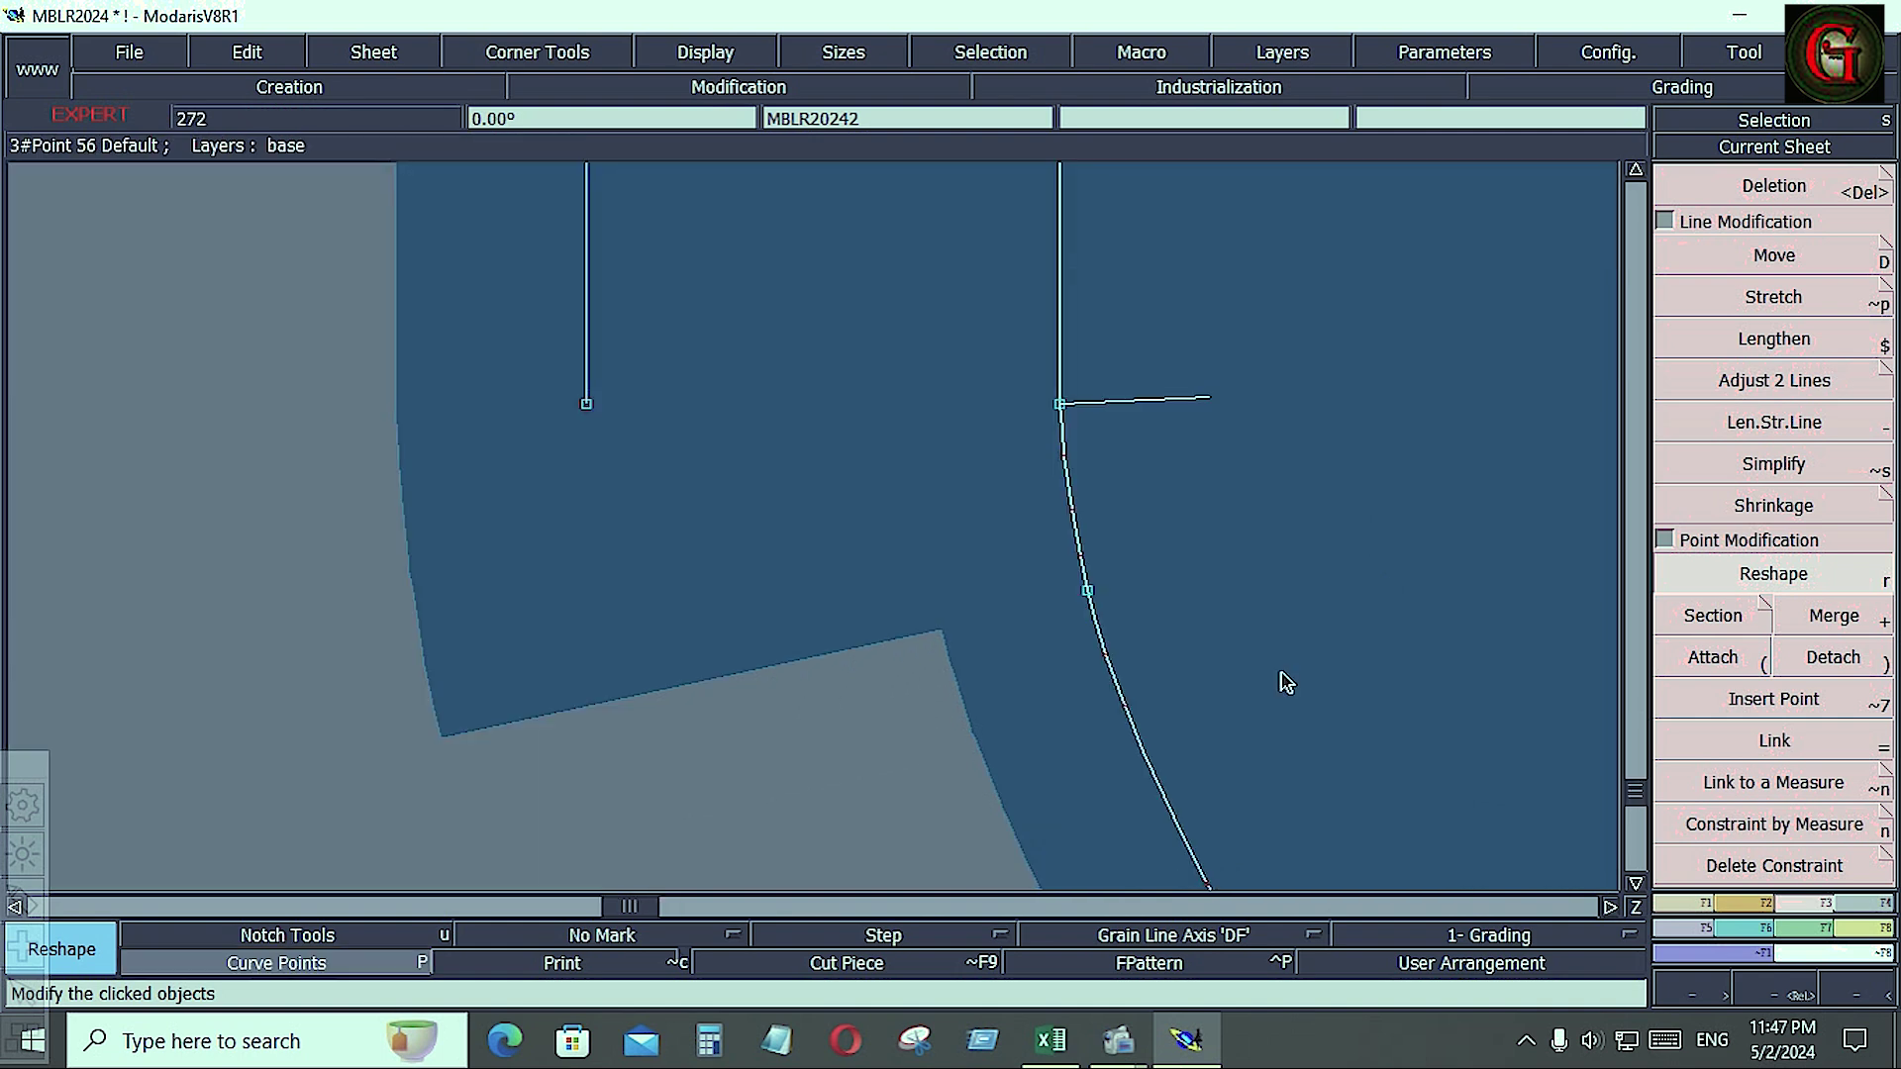
key(Home)
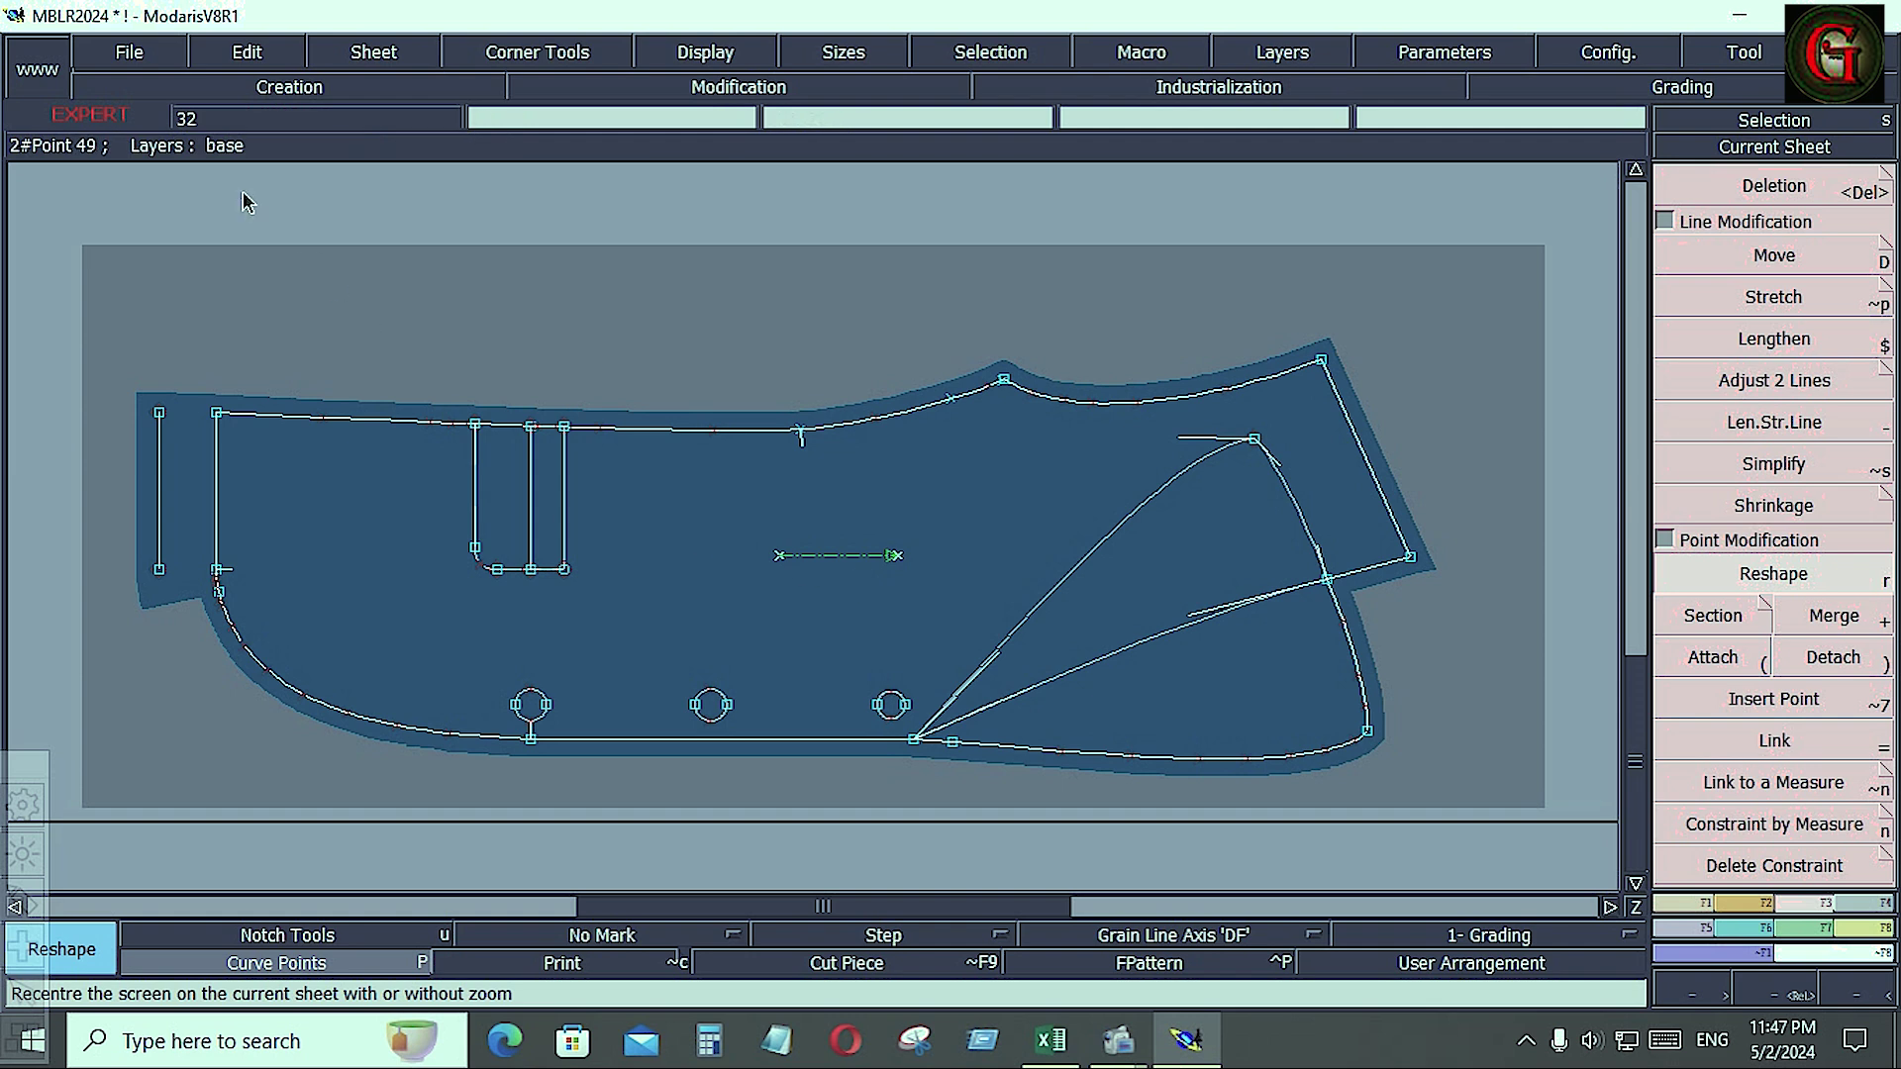
- Save the current model in its save directory
click(119, 45)
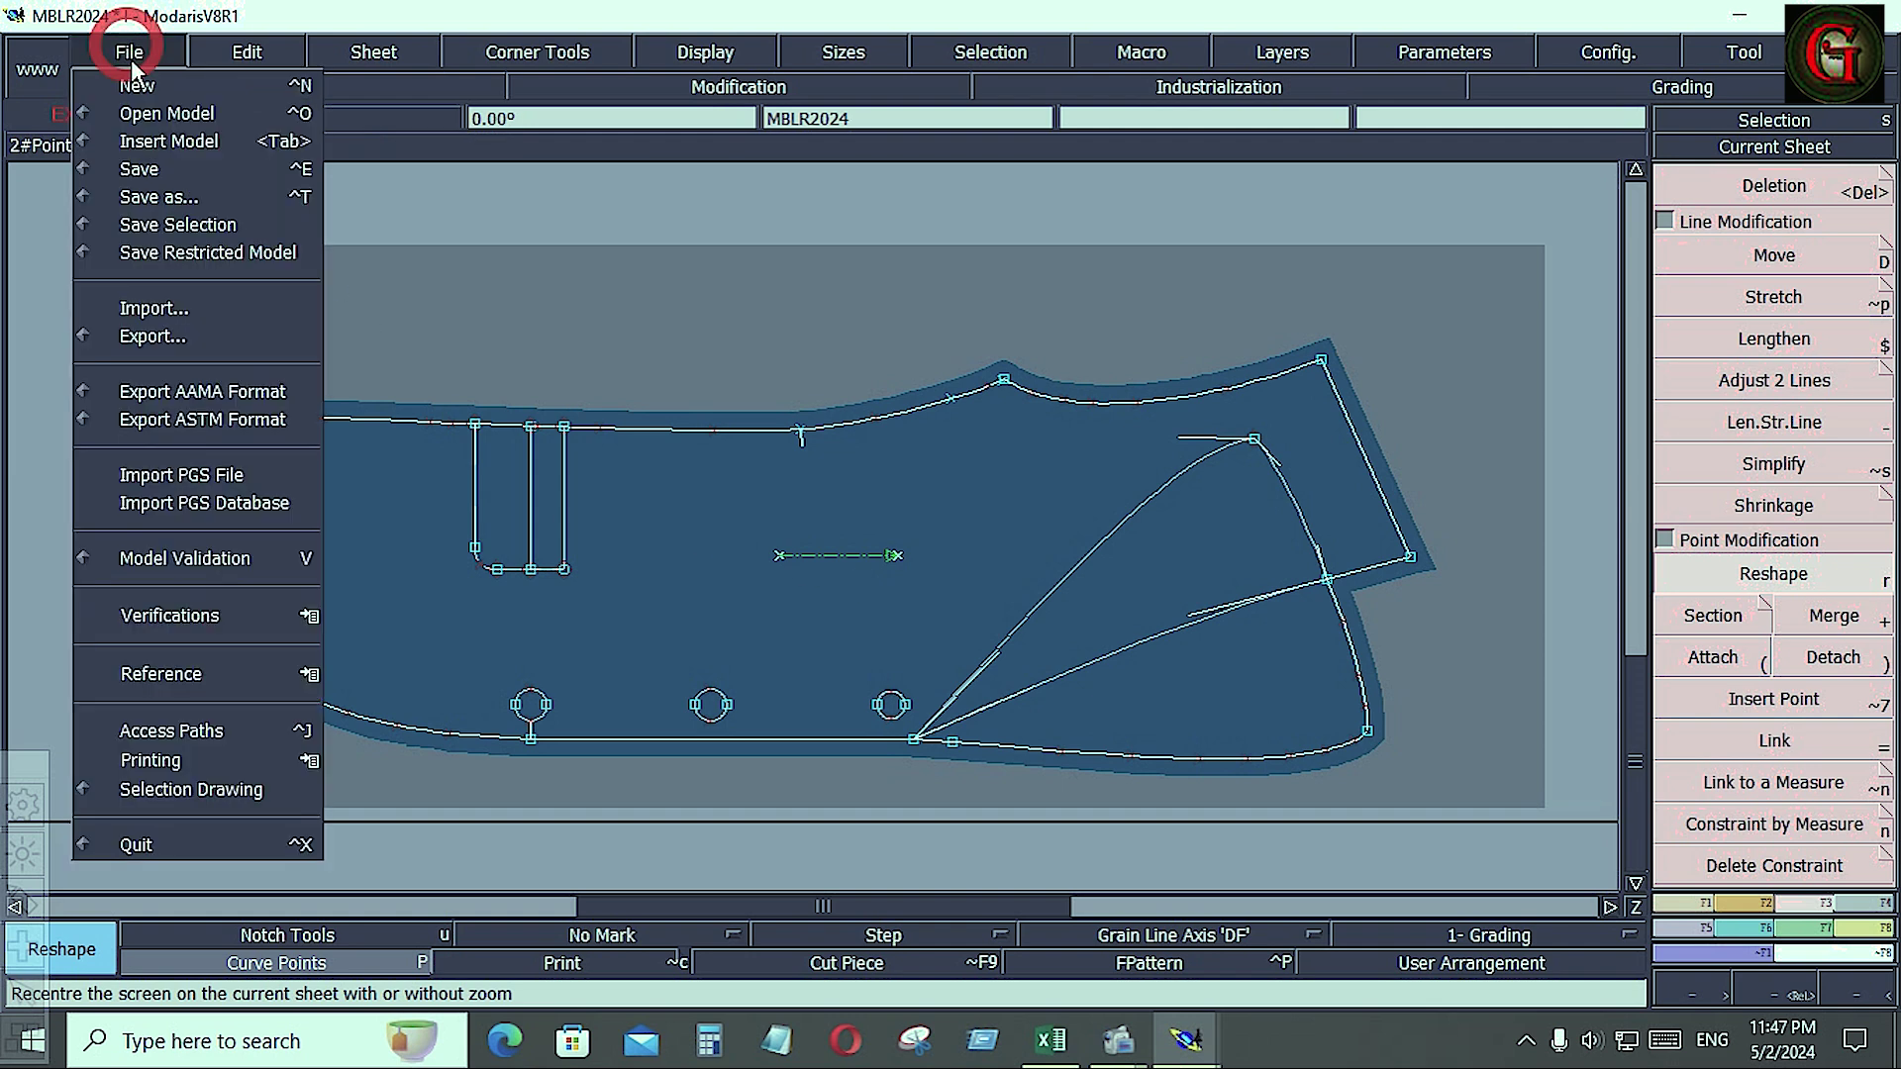
click(157, 163)
click(807, 692)
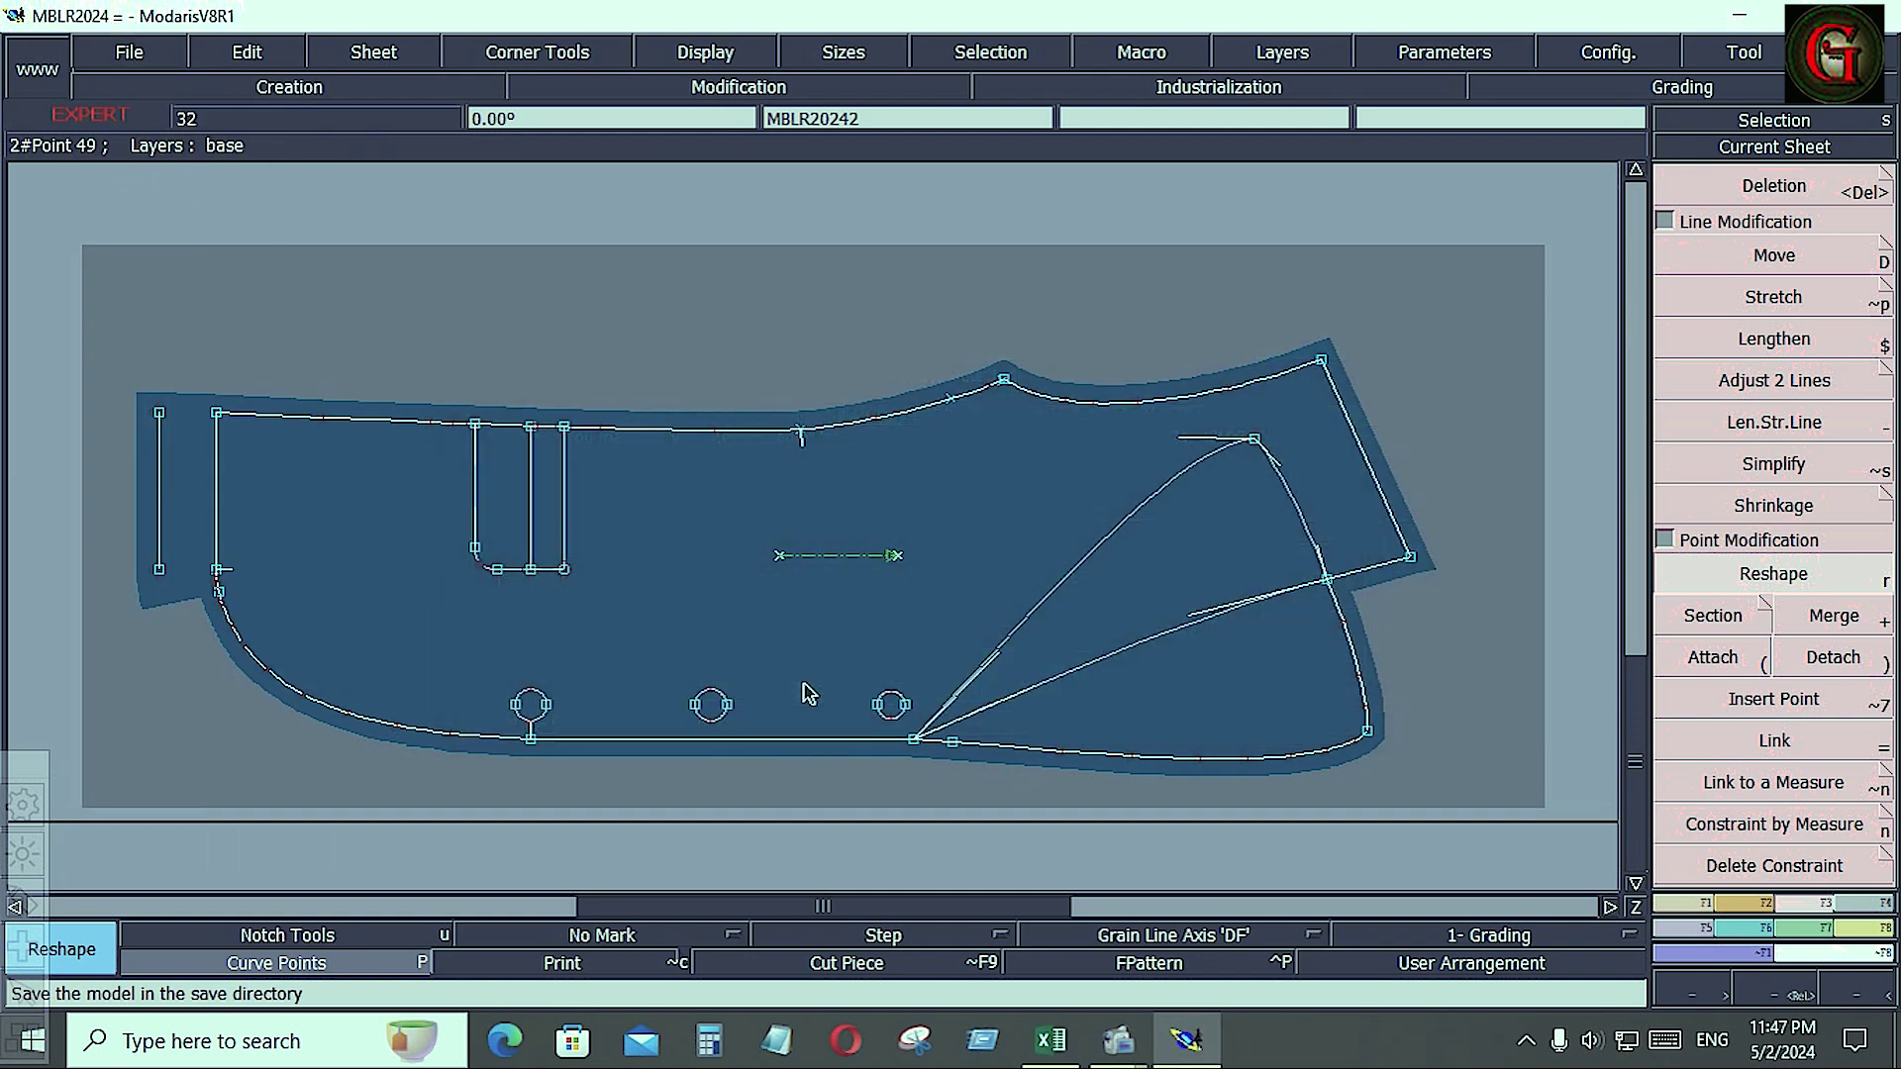
- Add a line seam of 0.4 inches at beginning and end to the long square-cornered edge of the small round-cornered piece
key(j)
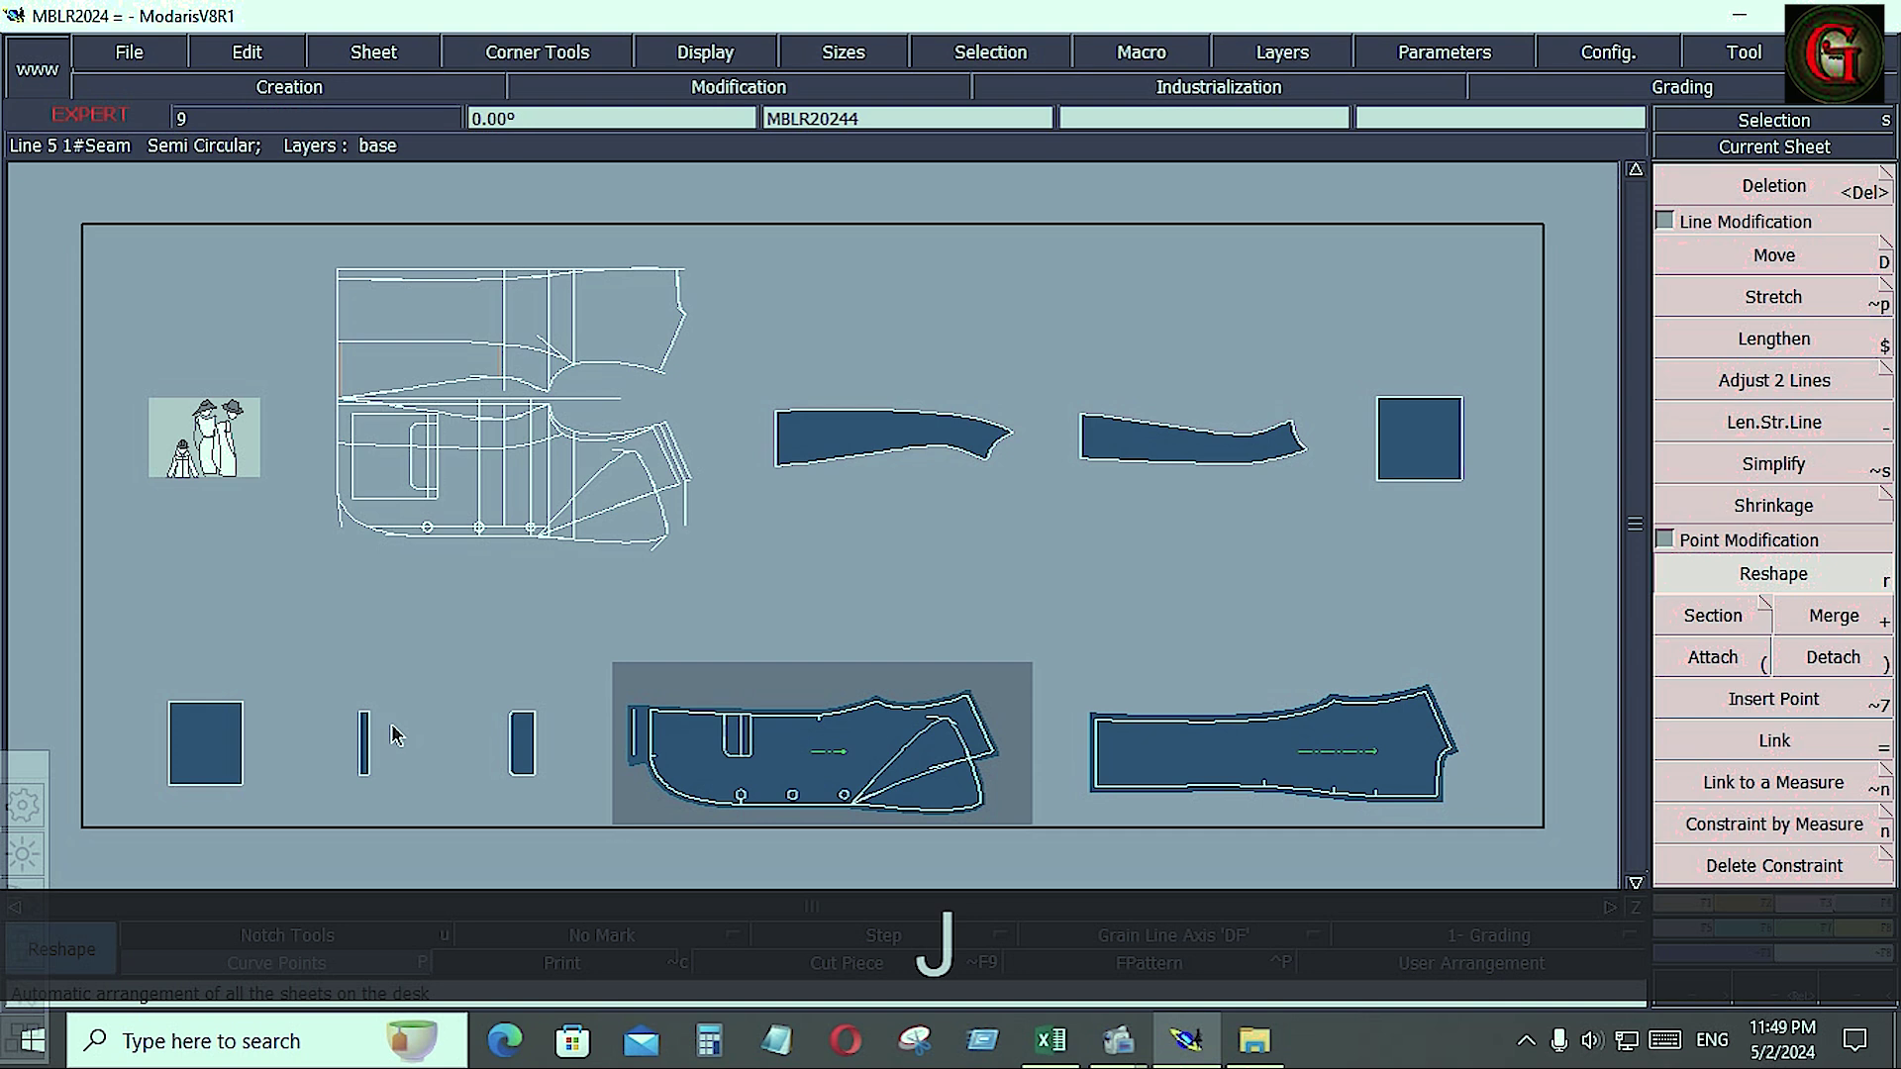
key(Return)
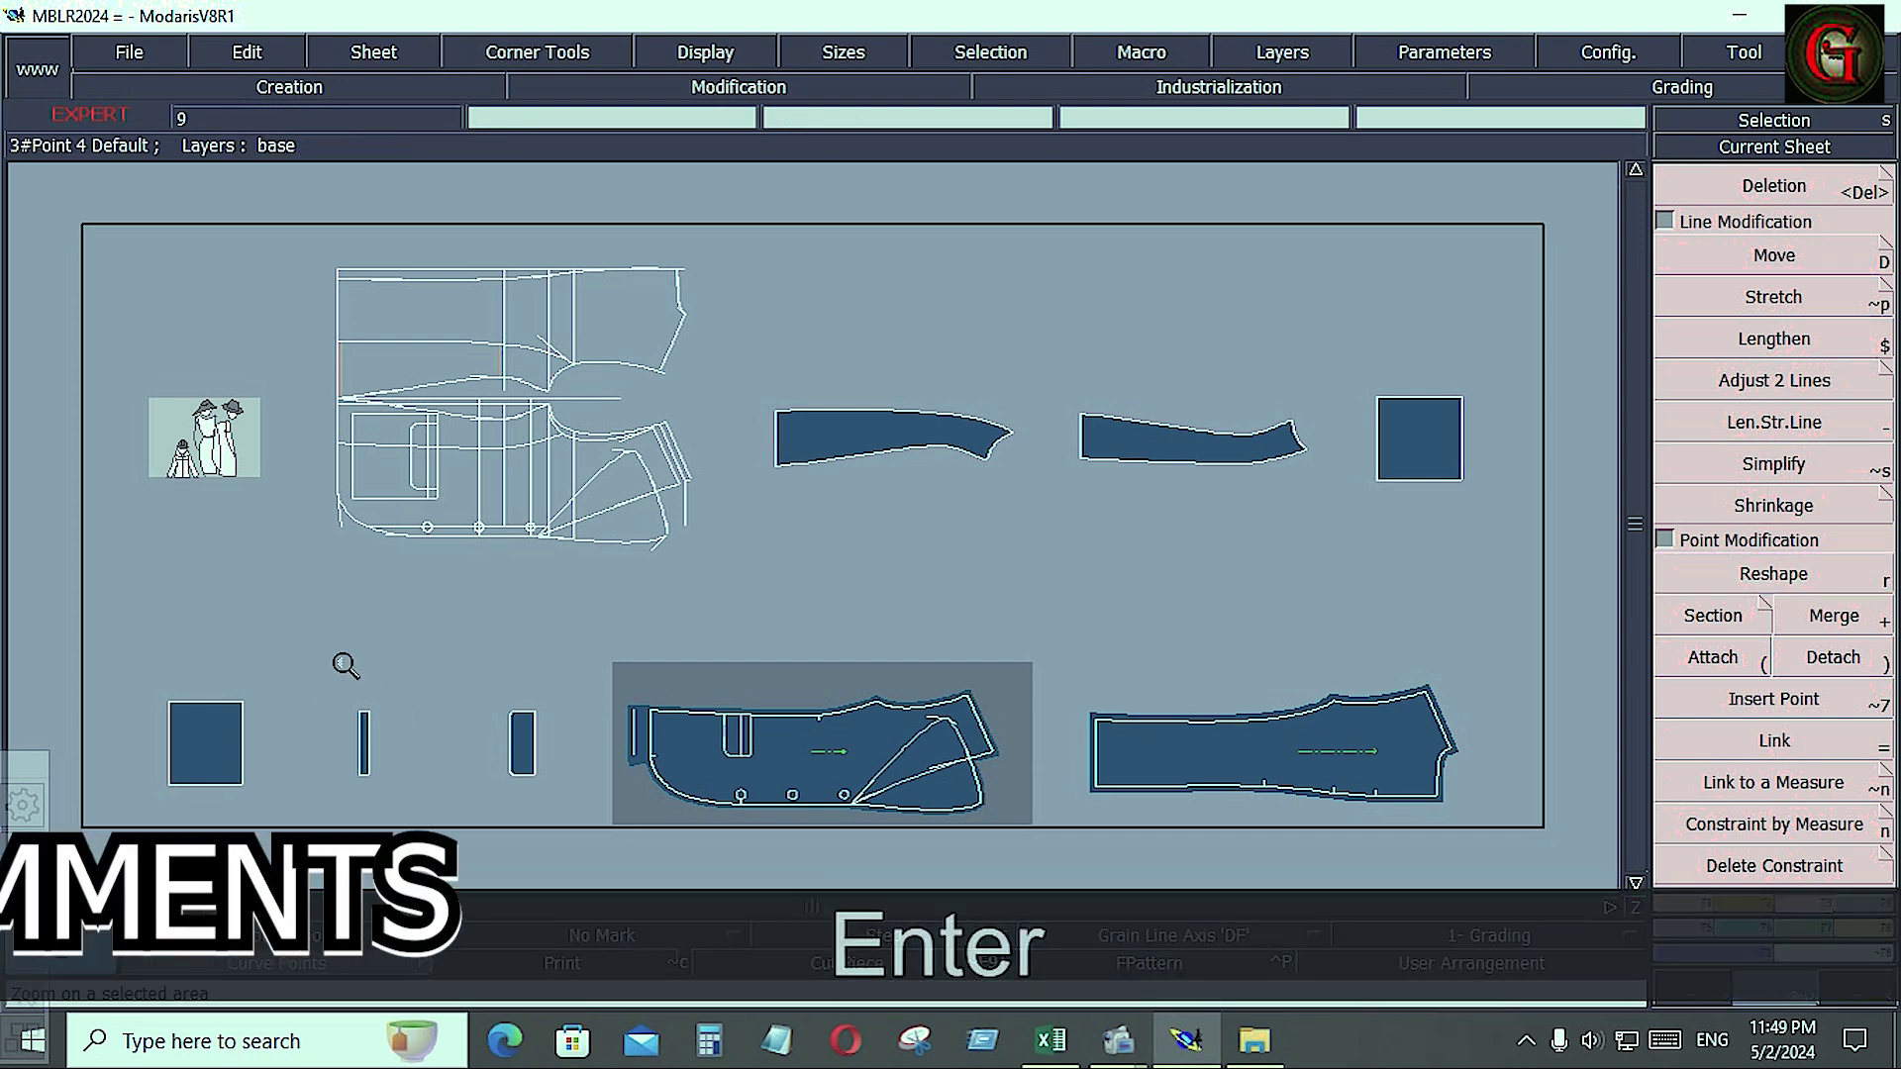
drag(336, 661, 574, 817)
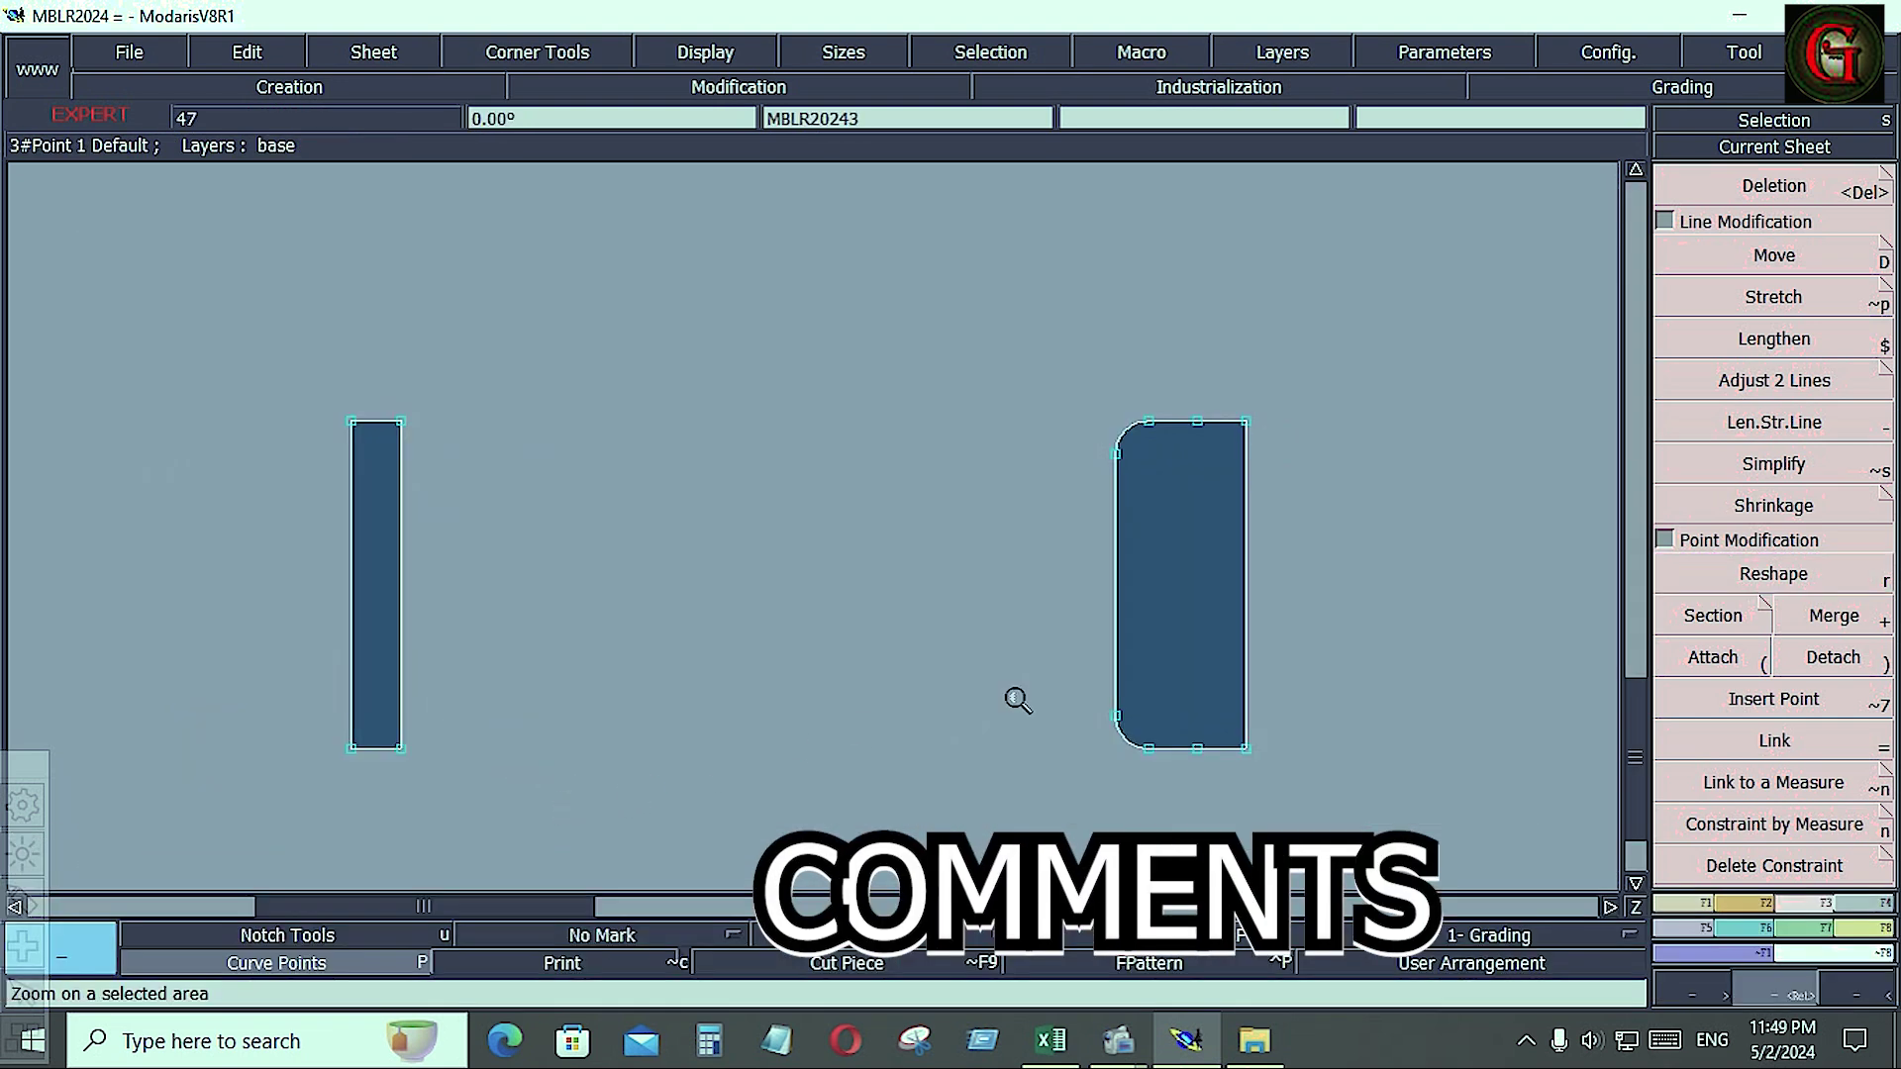
click(1854, 903)
click(1772, 216)
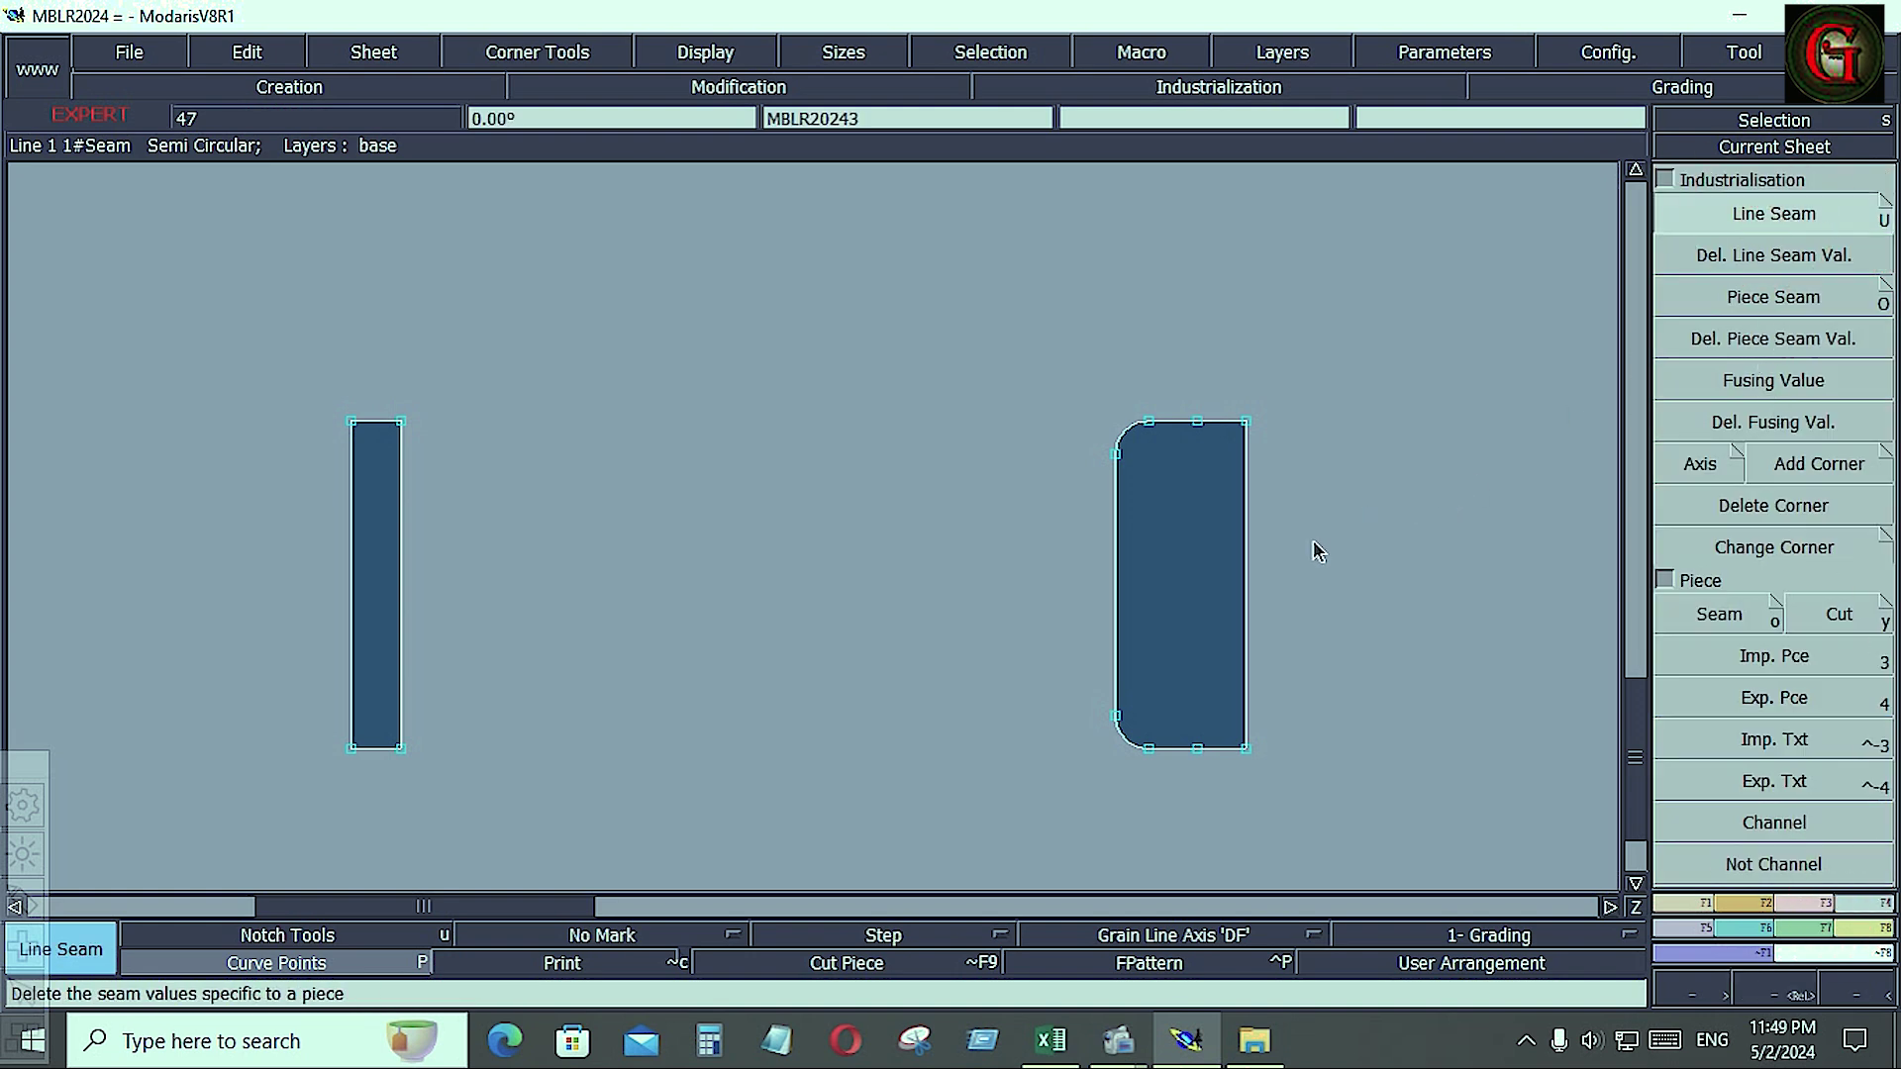
click(1249, 587)
key(Down)
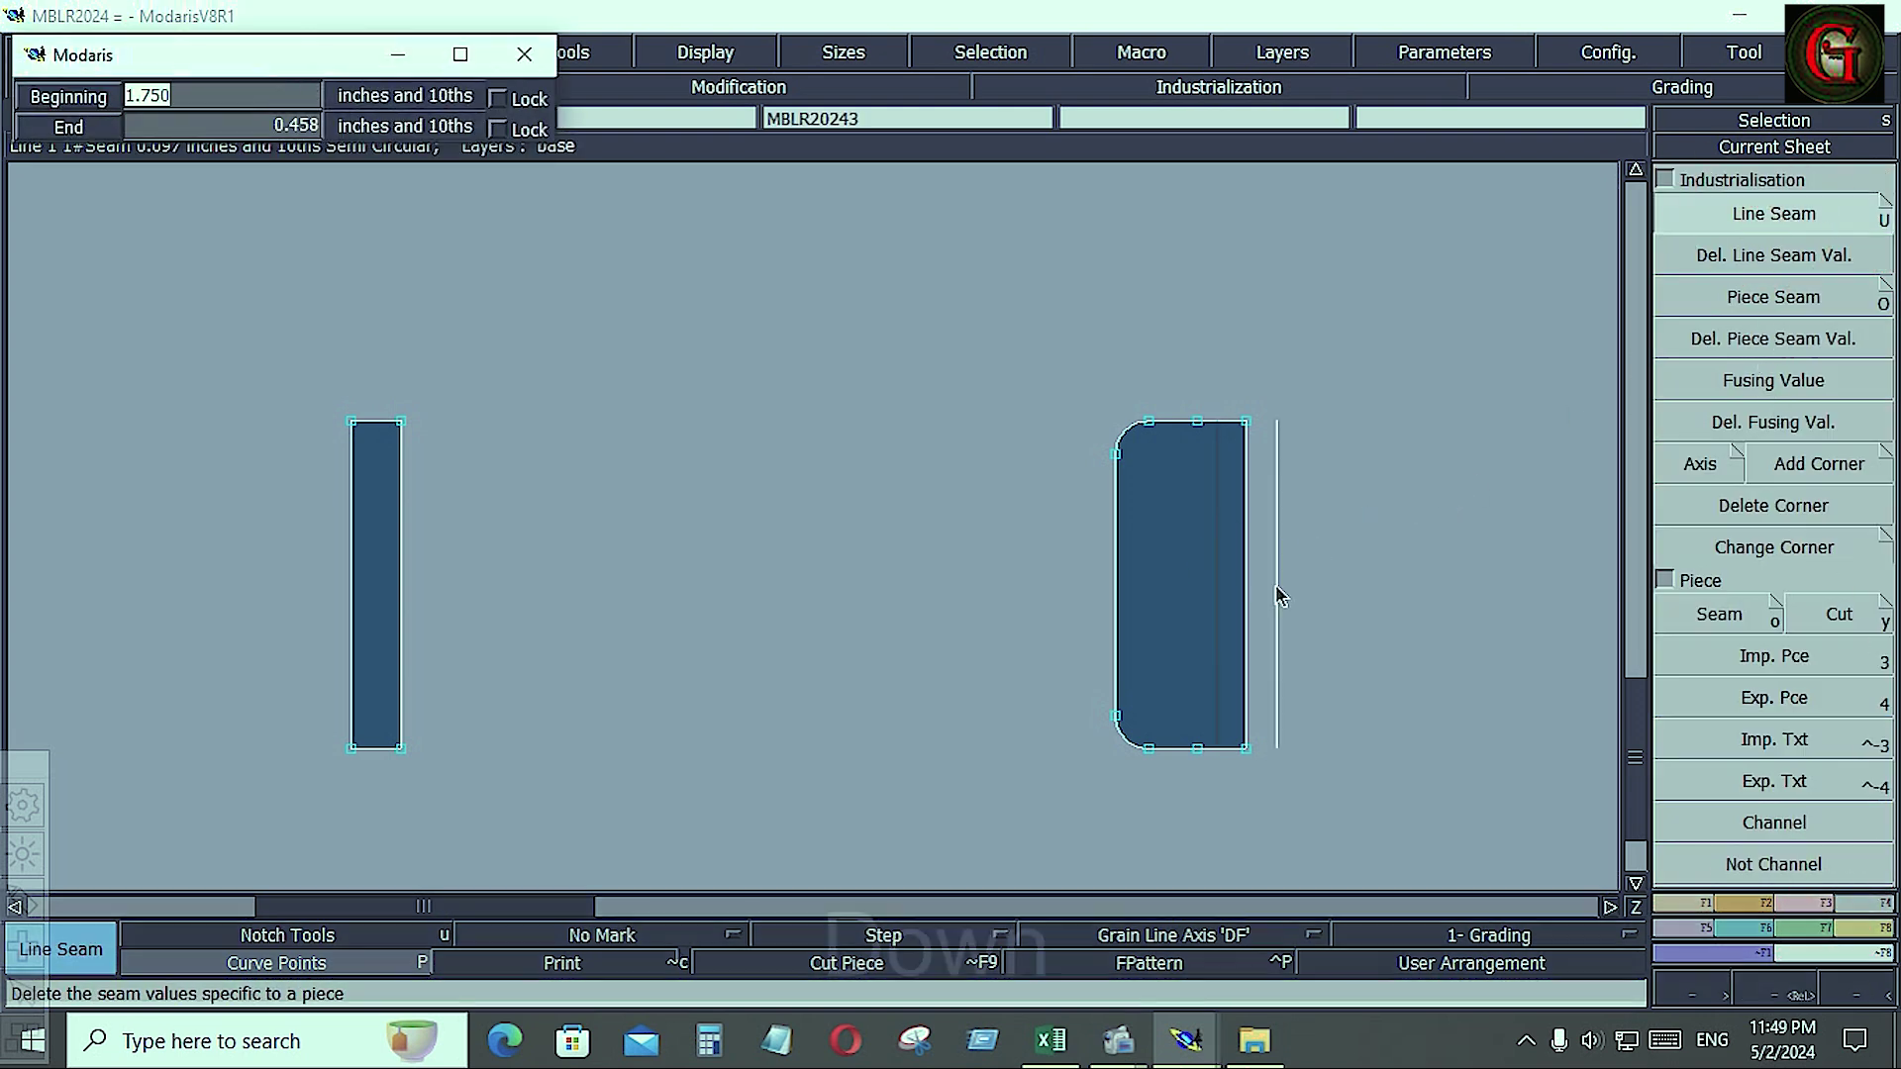
text(.4)
key(Down)
text(.4)
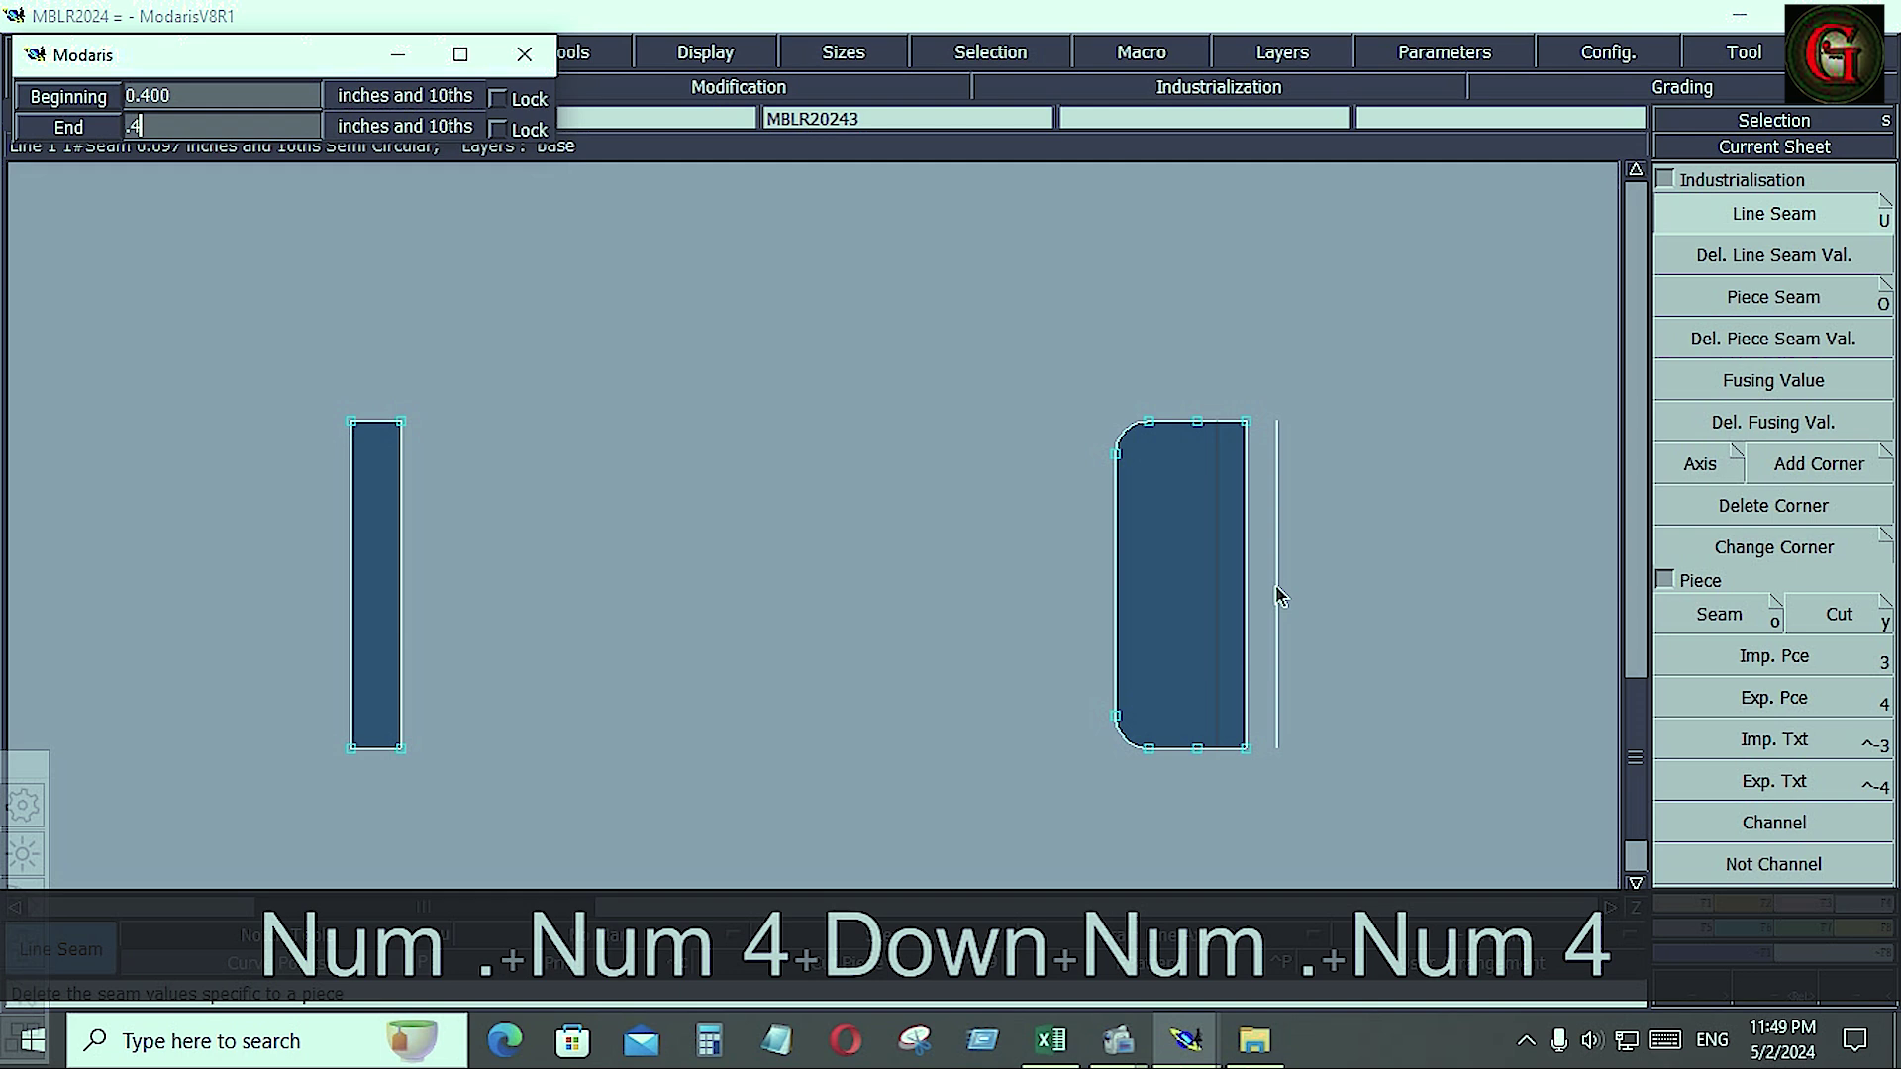
key(Down)
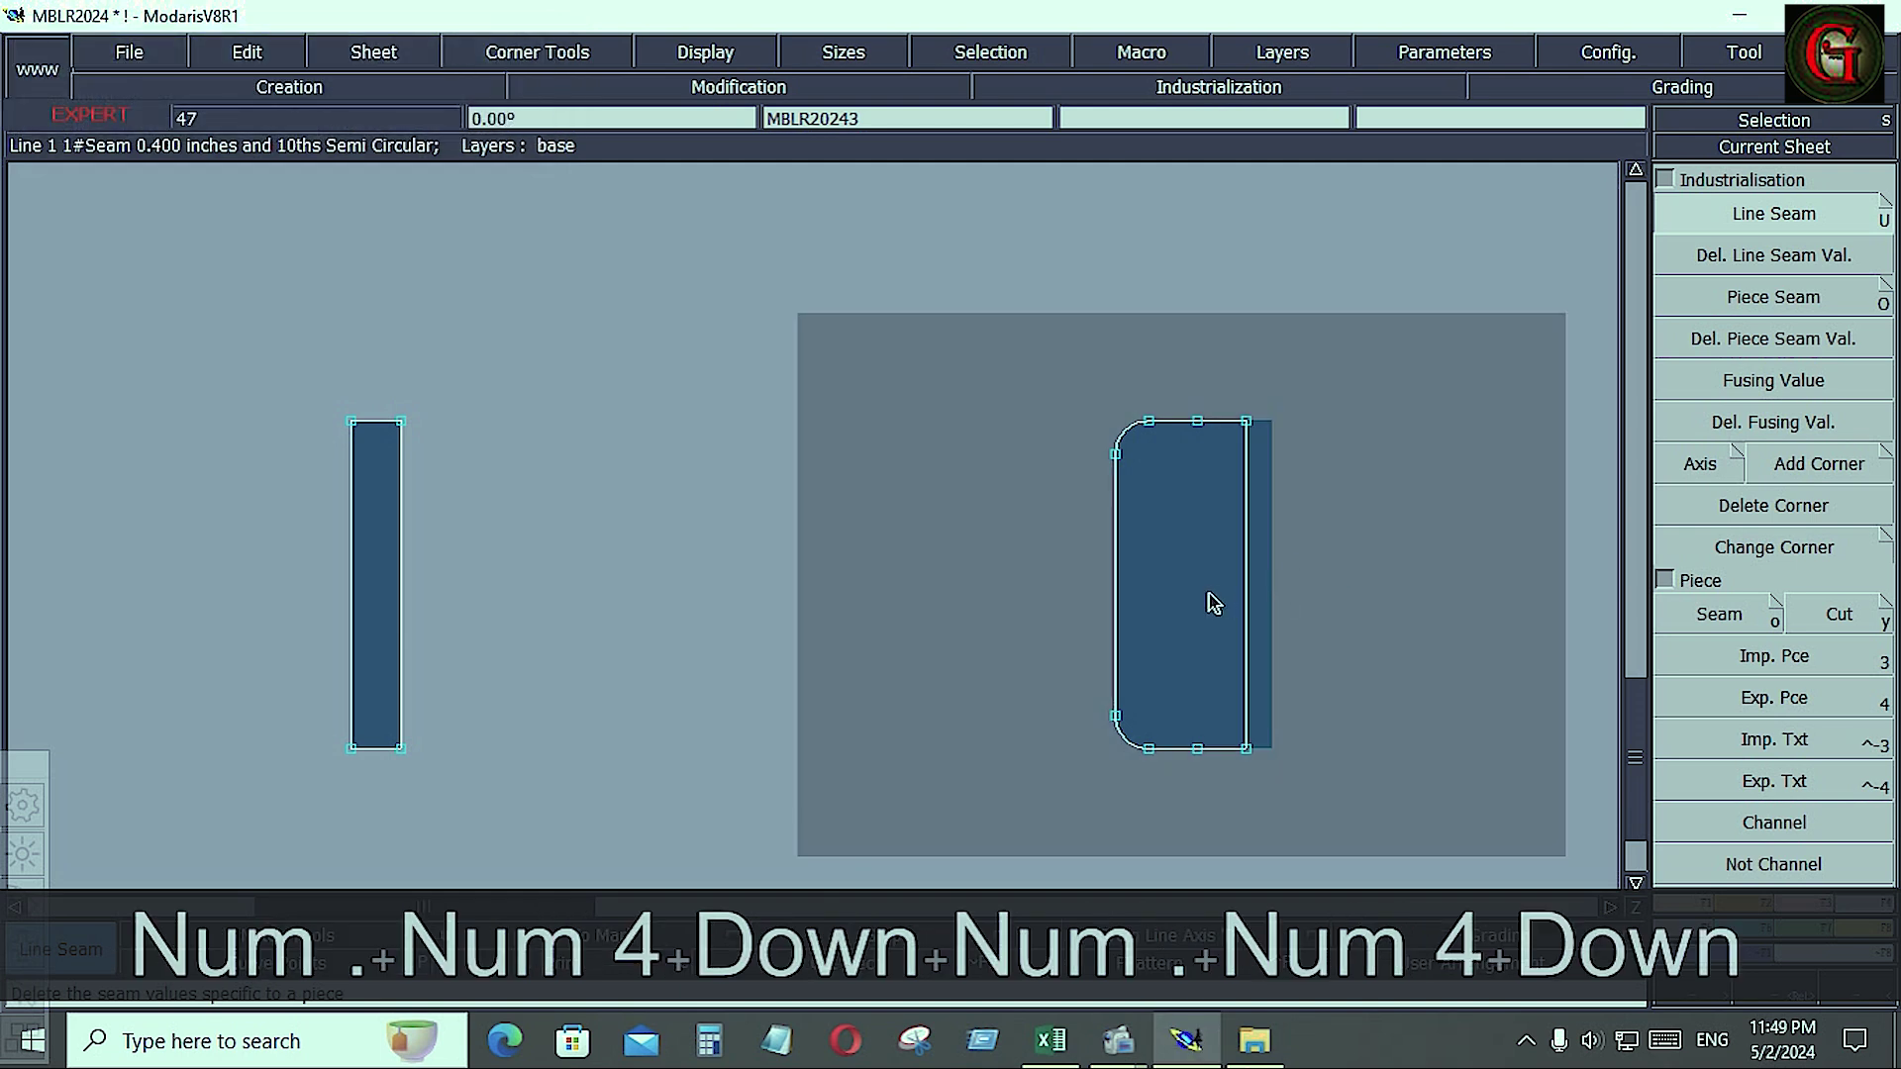
- Copy the round-cornered piece onto a new sheet and give the copy's remaining rounded outline a 0.4 inch line seam
key(ctrl+c)
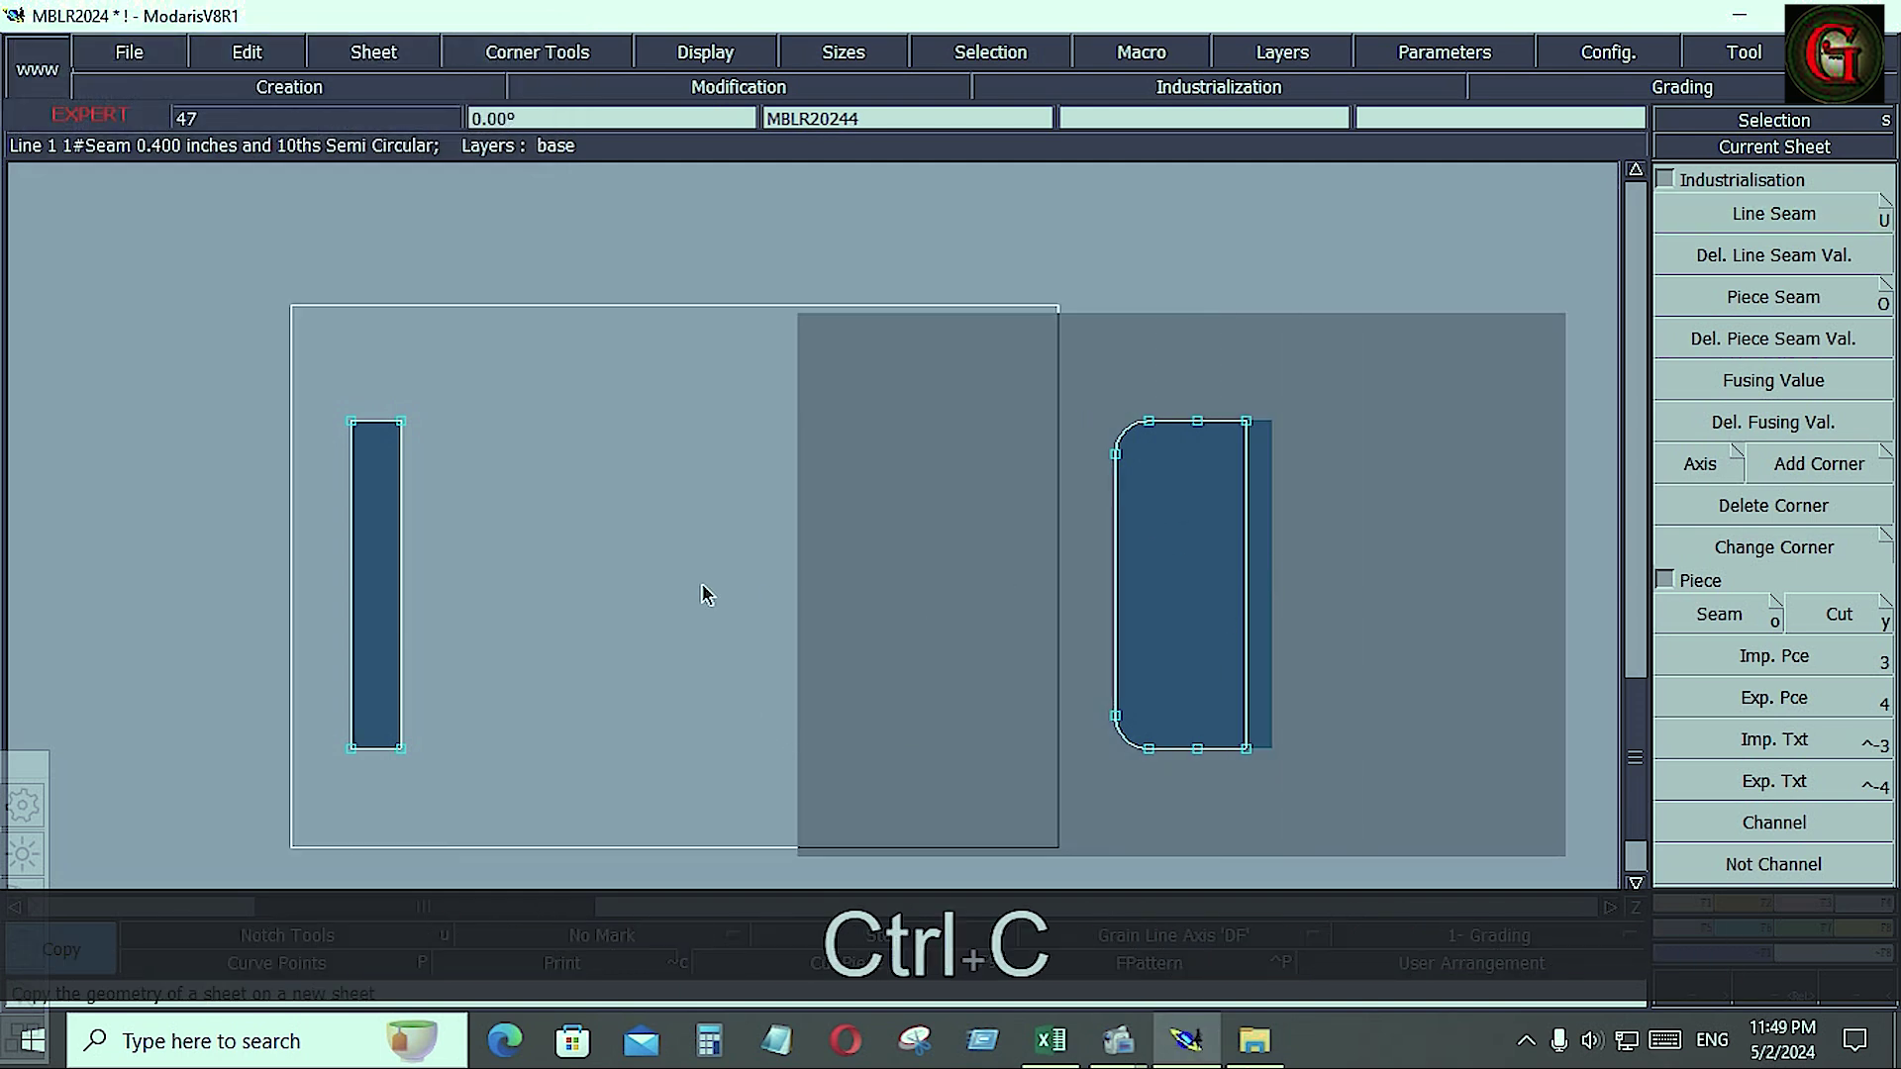
click(687, 590)
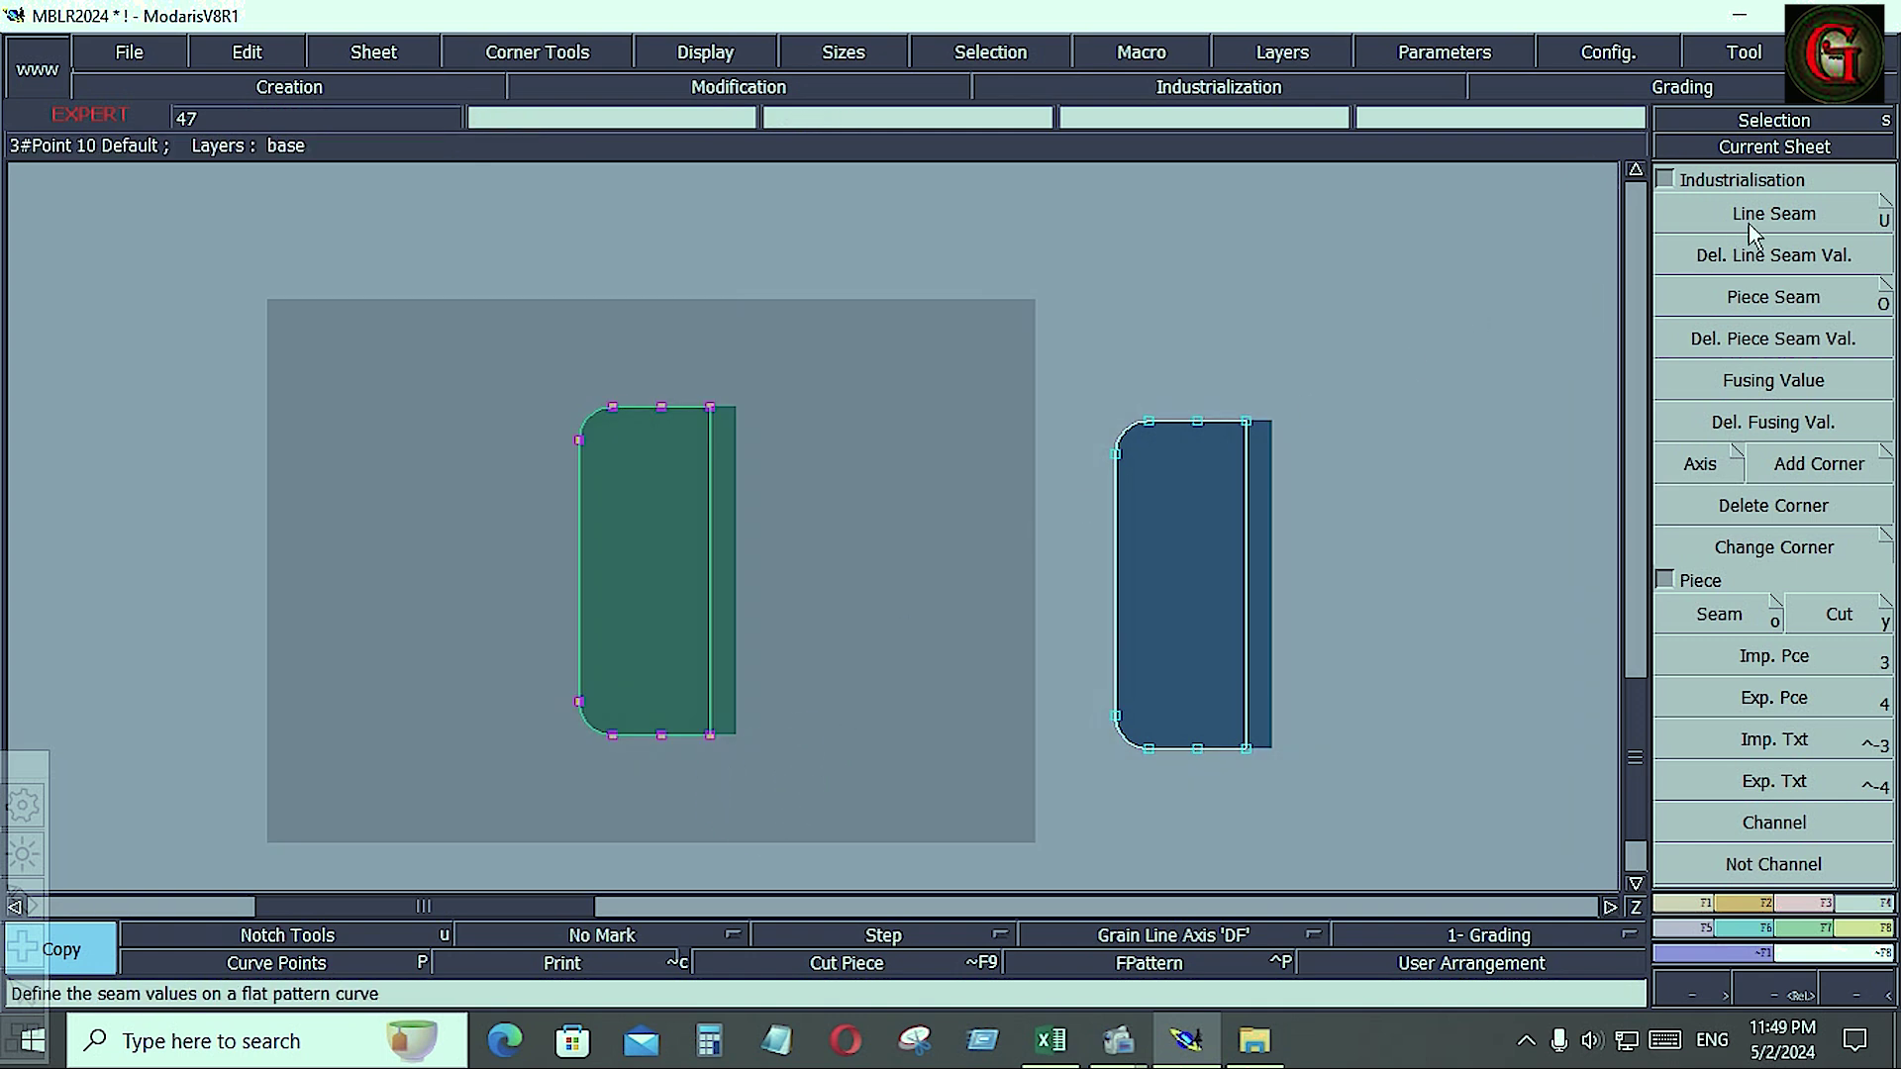
click(1773, 213)
click(634, 404)
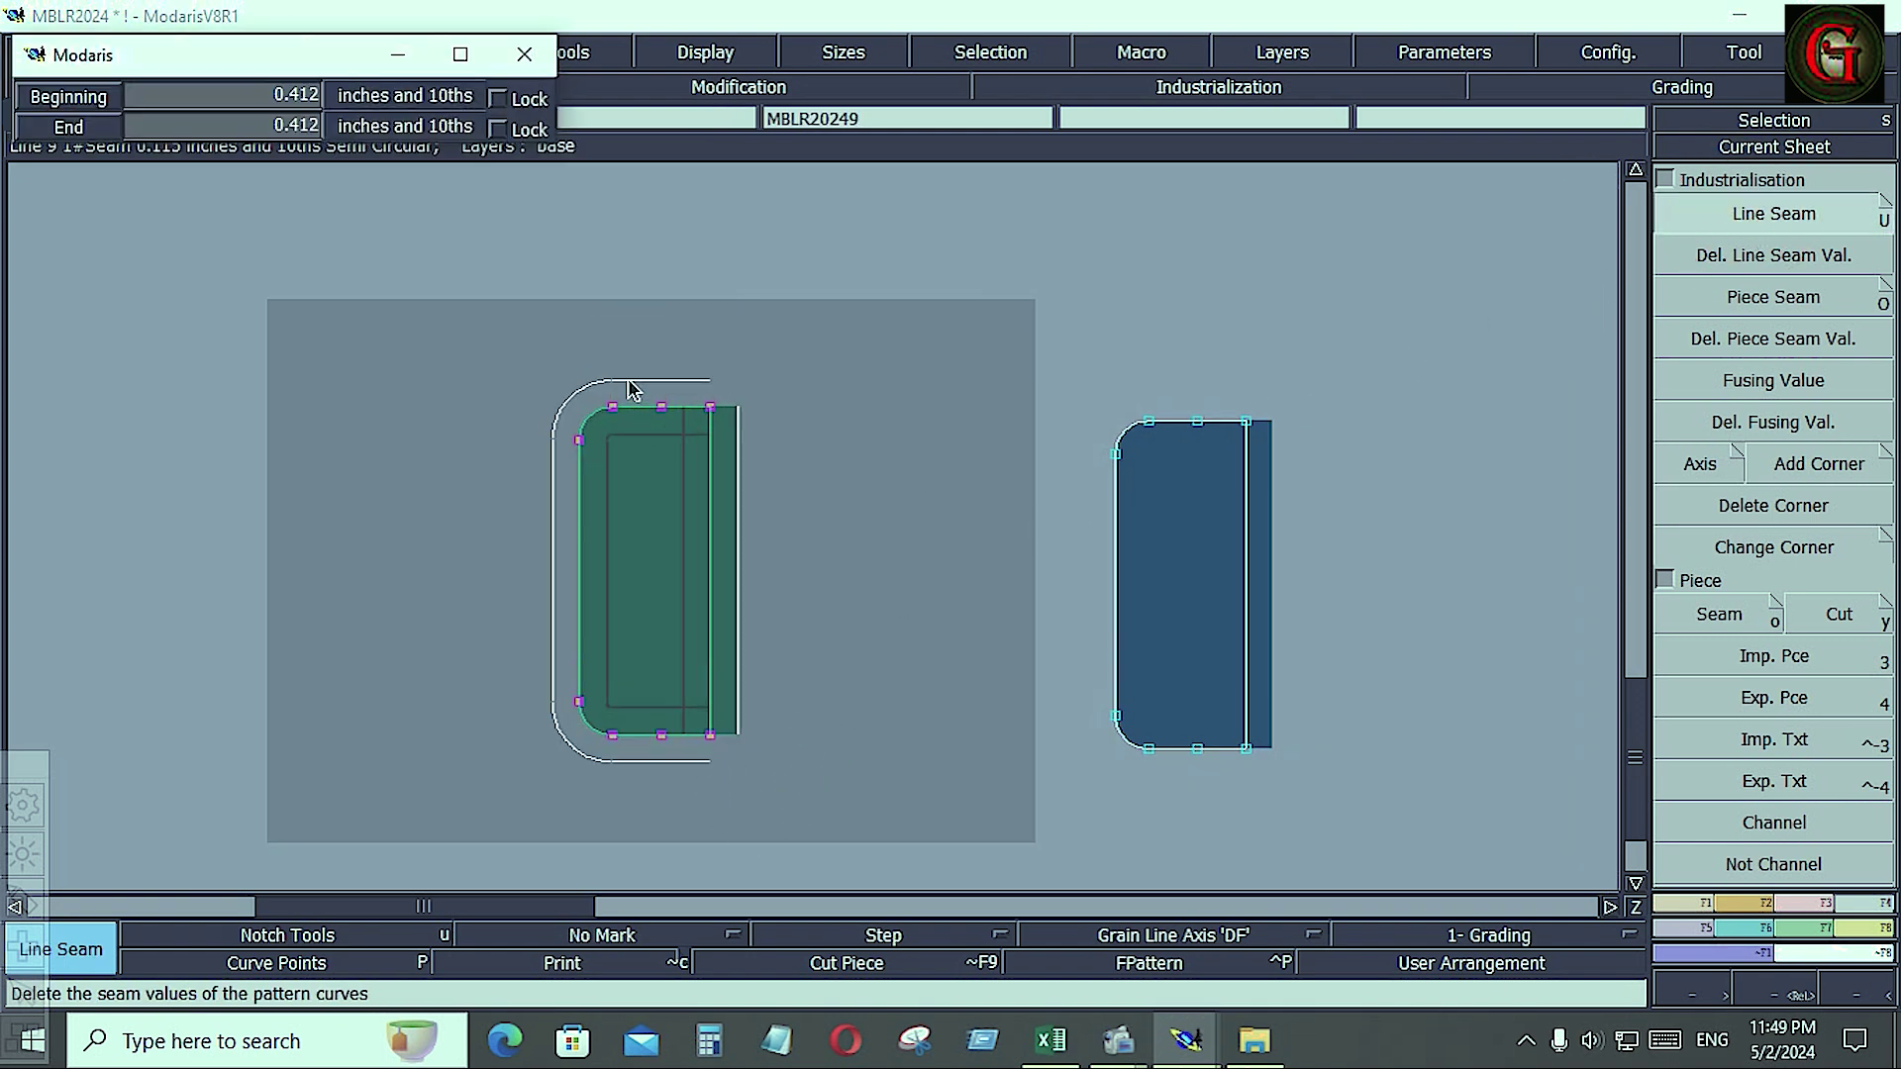
key(Down)
text(.4)
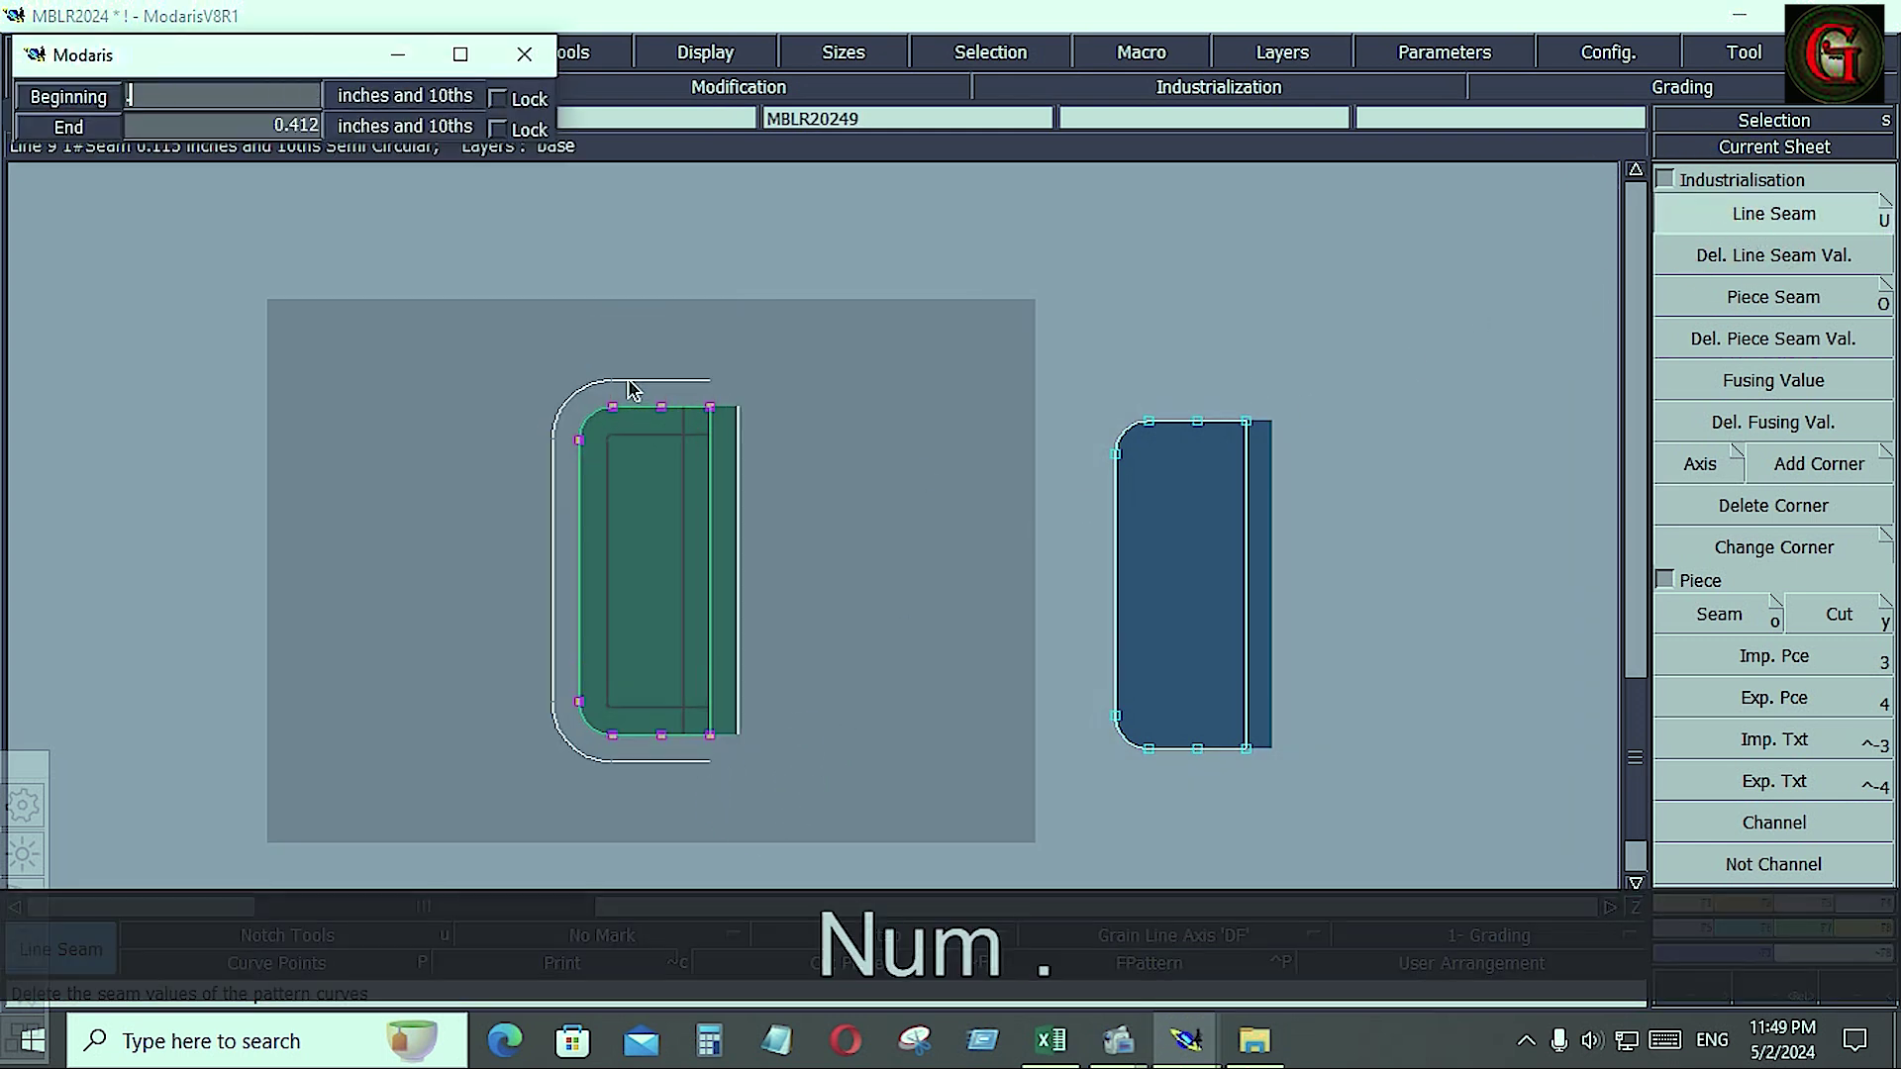
key(Down)
text(.4)
key(Down)
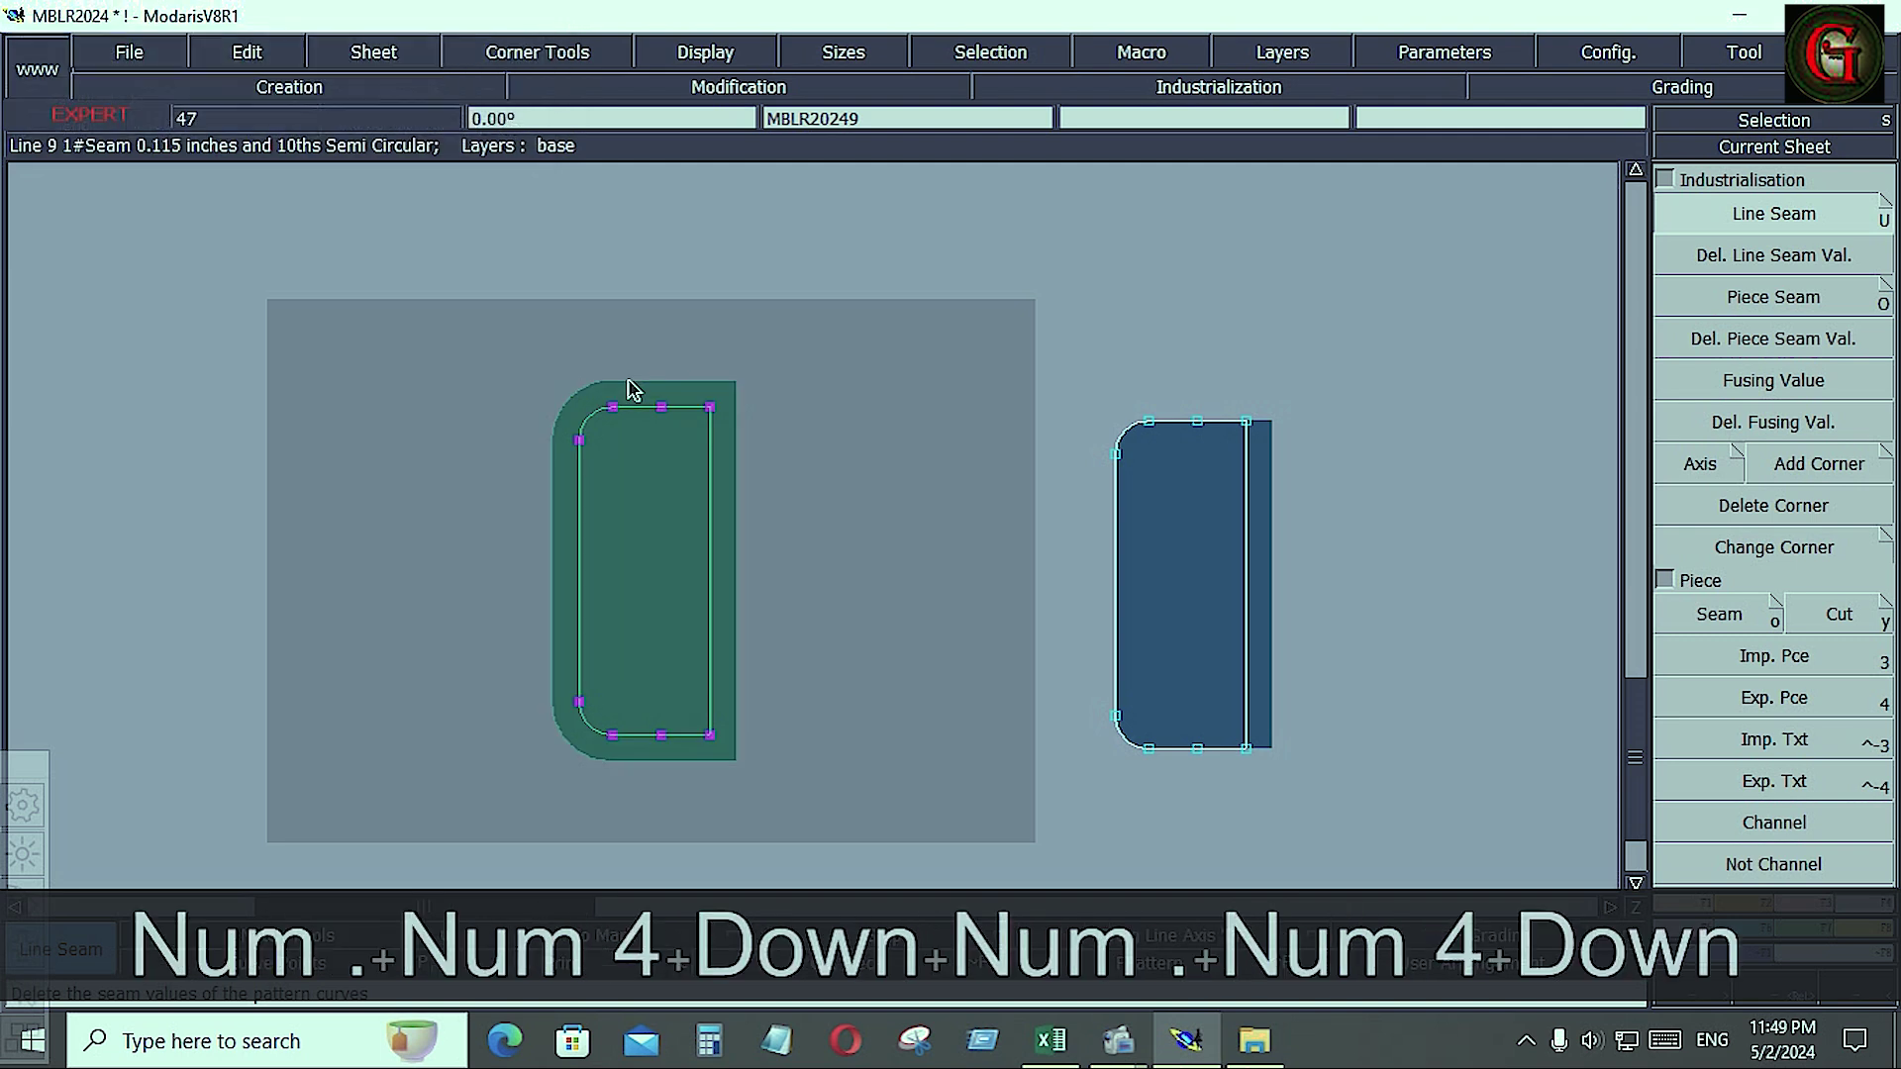
click(942, 443)
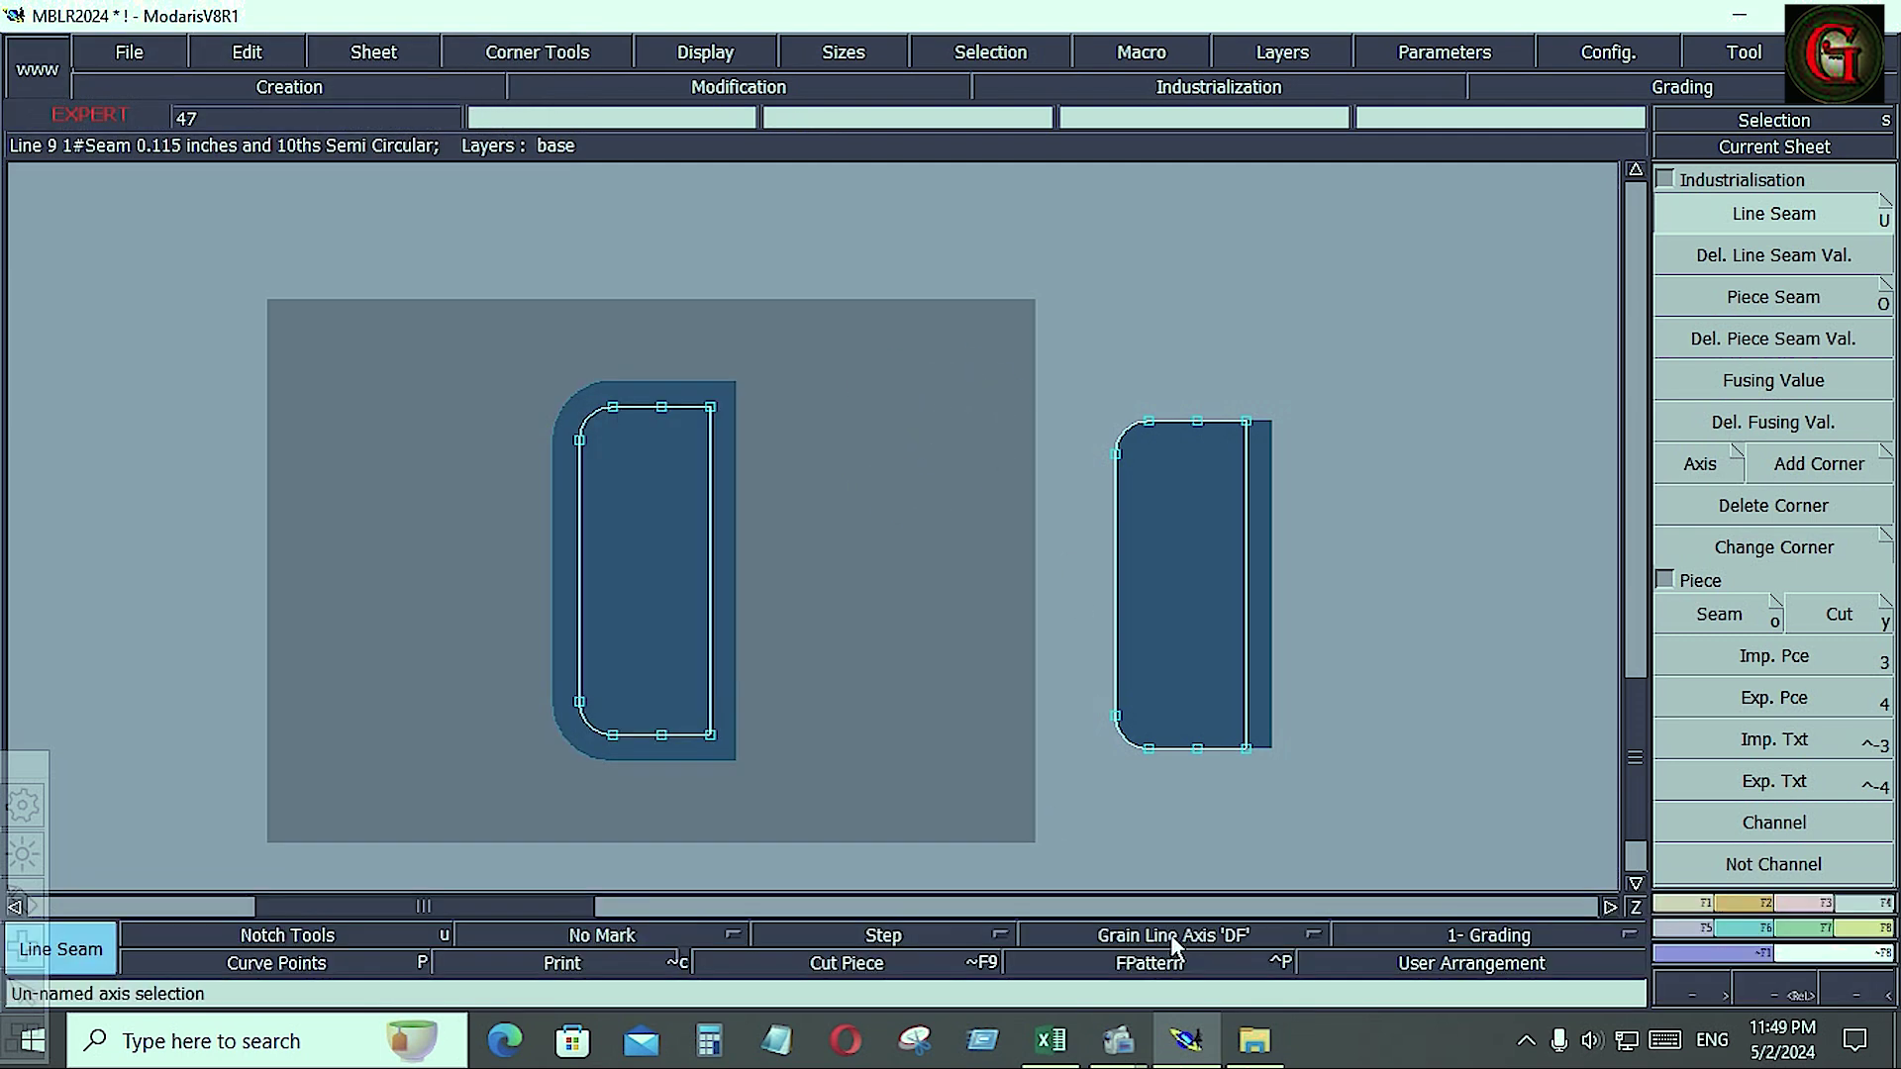
- Draw a short horizontal 'DF' grain line axis inside each of the two round-cornered pieces
click(1170, 935)
click(1181, 832)
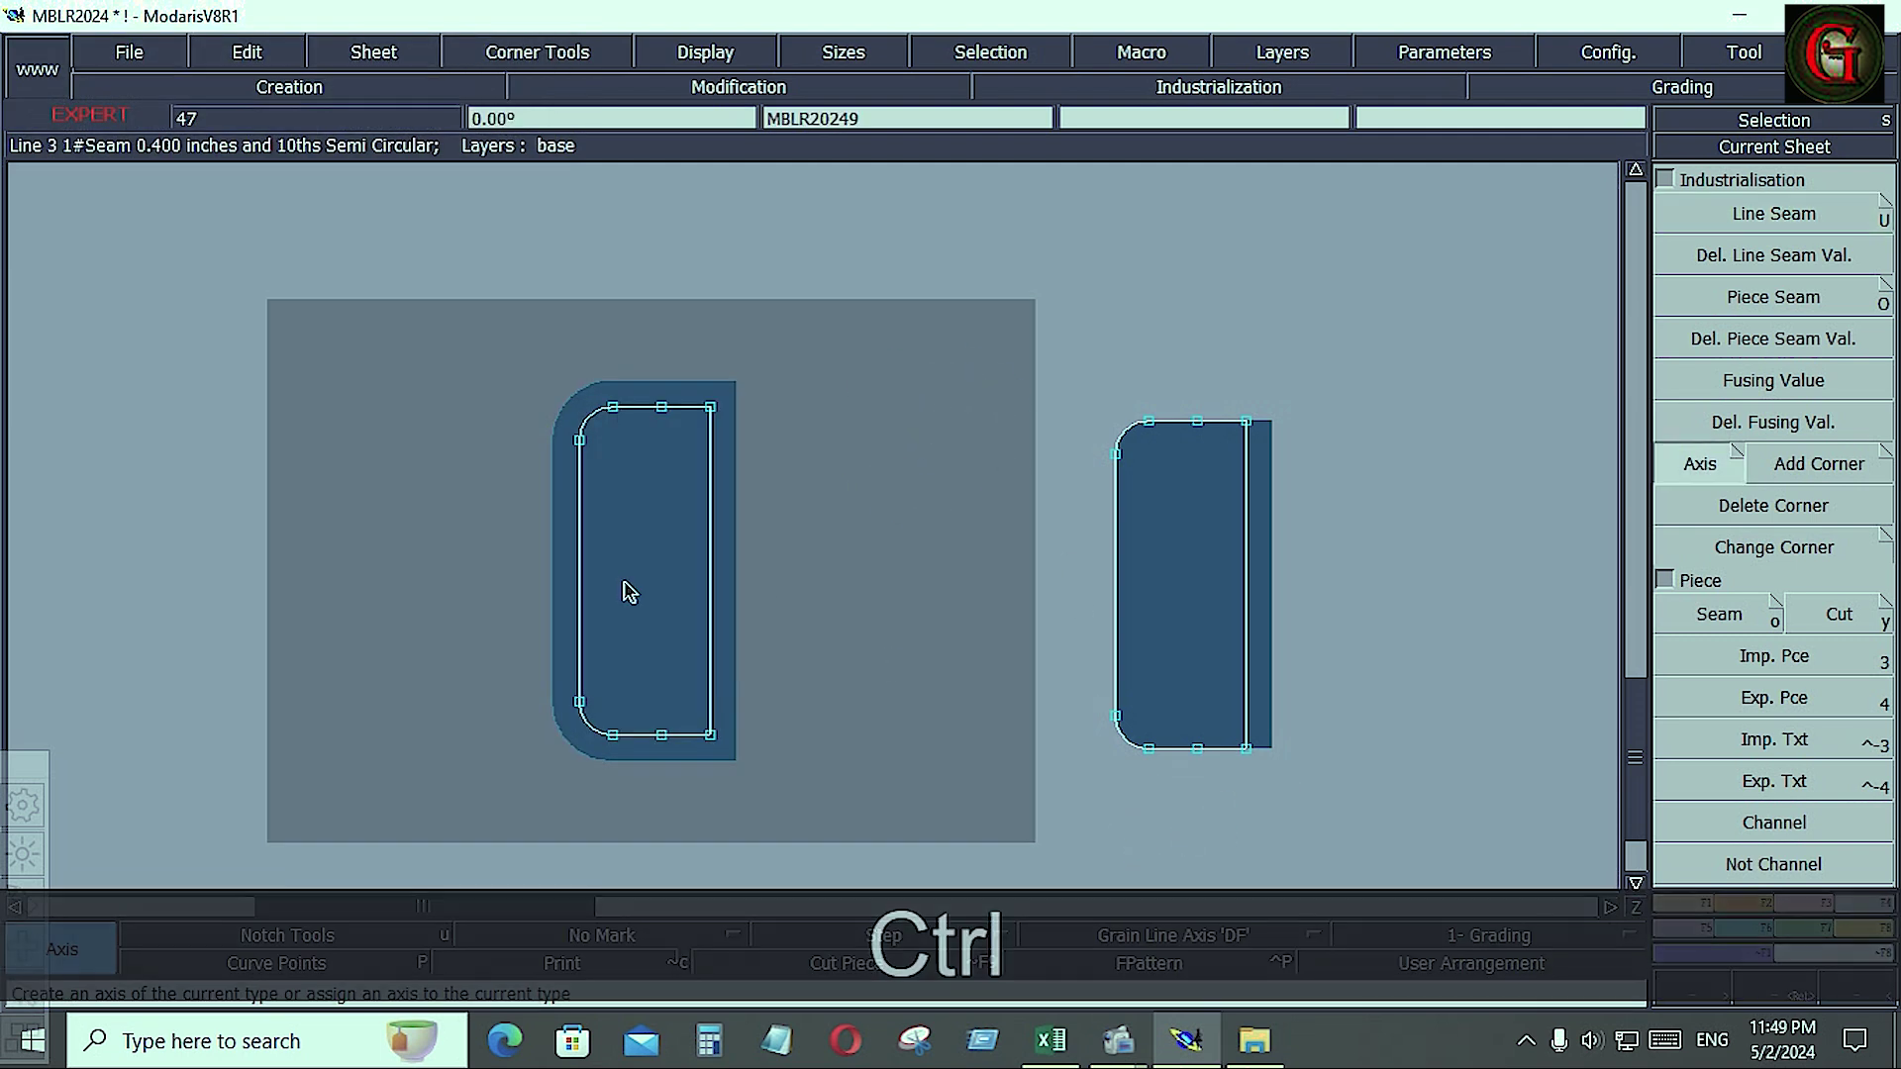
ctrl+click(624, 562)
ctrl+click(674, 561)
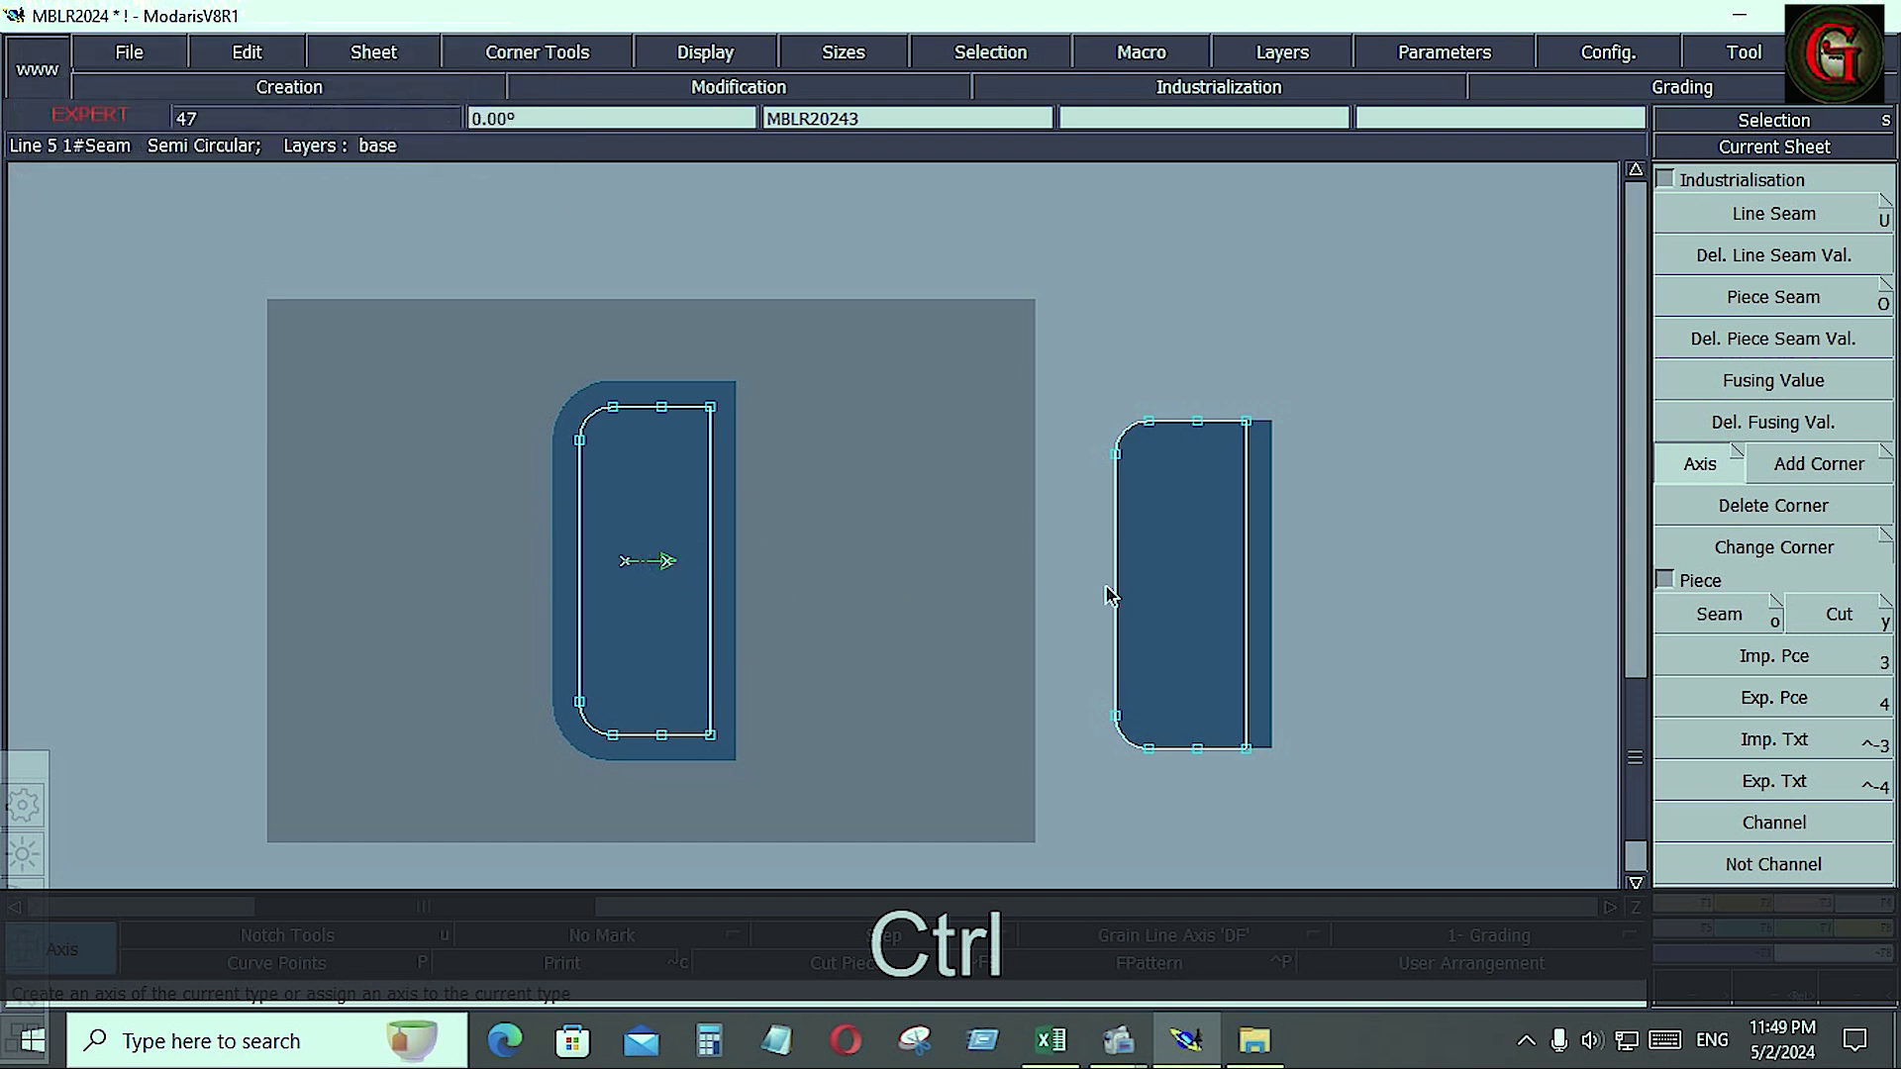
ctrl+click(1169, 556)
ctrl+click(1216, 556)
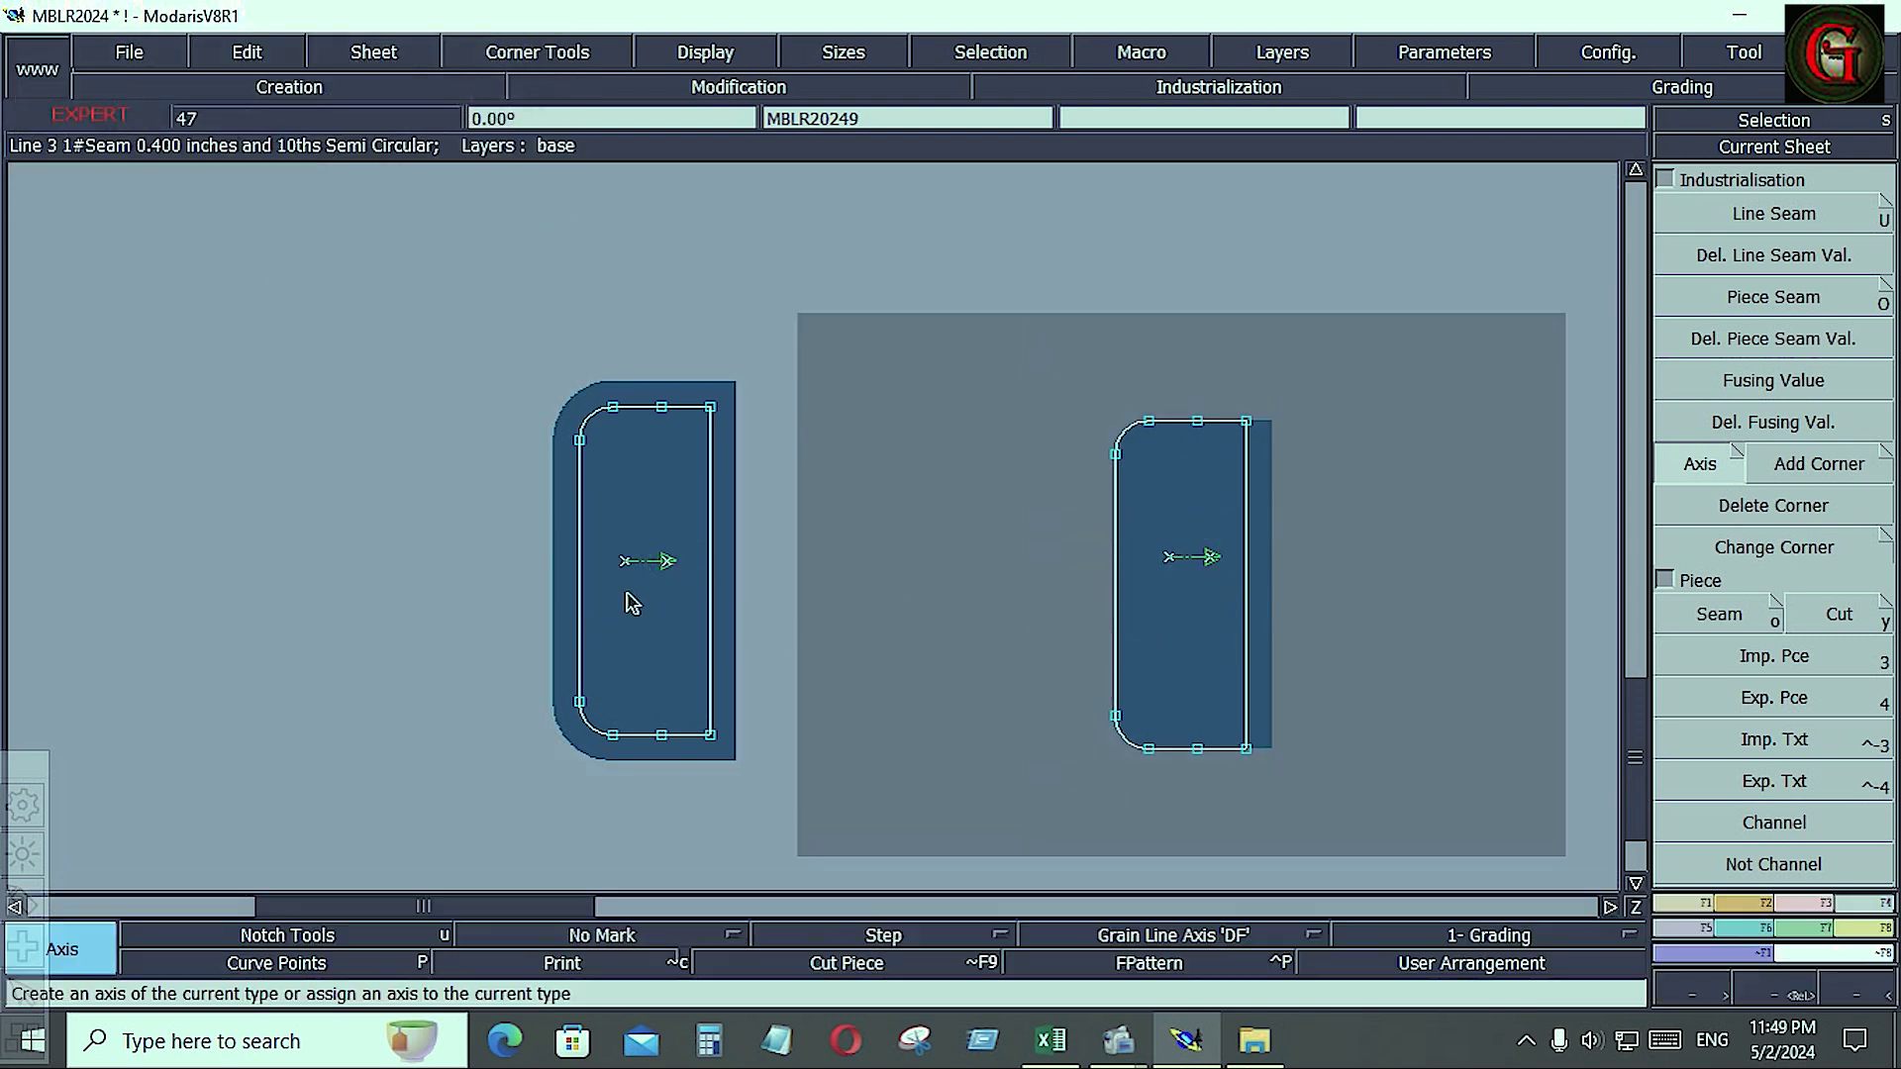
- Rearrange the sheets and unfold the narrow strip piece symmetrically across its right long edge with Sym 2Pts
key(j)
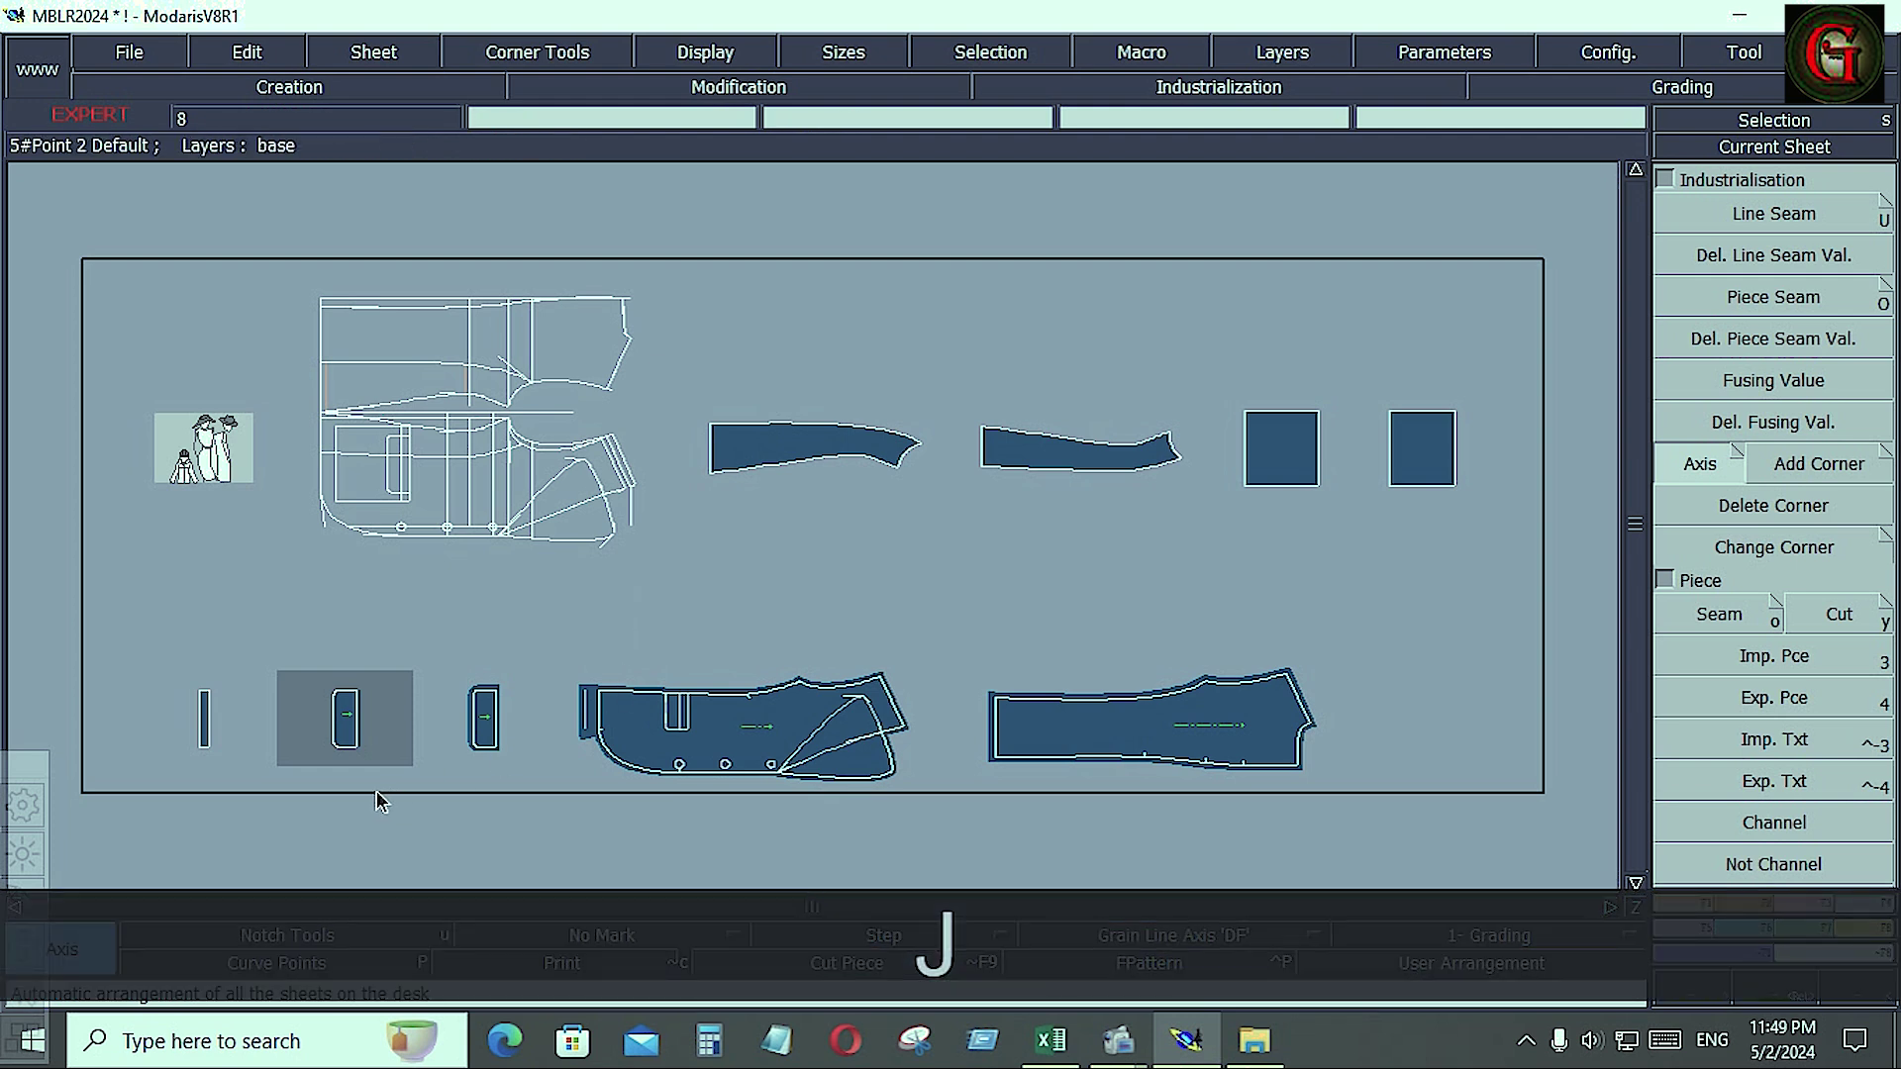
key(Home)
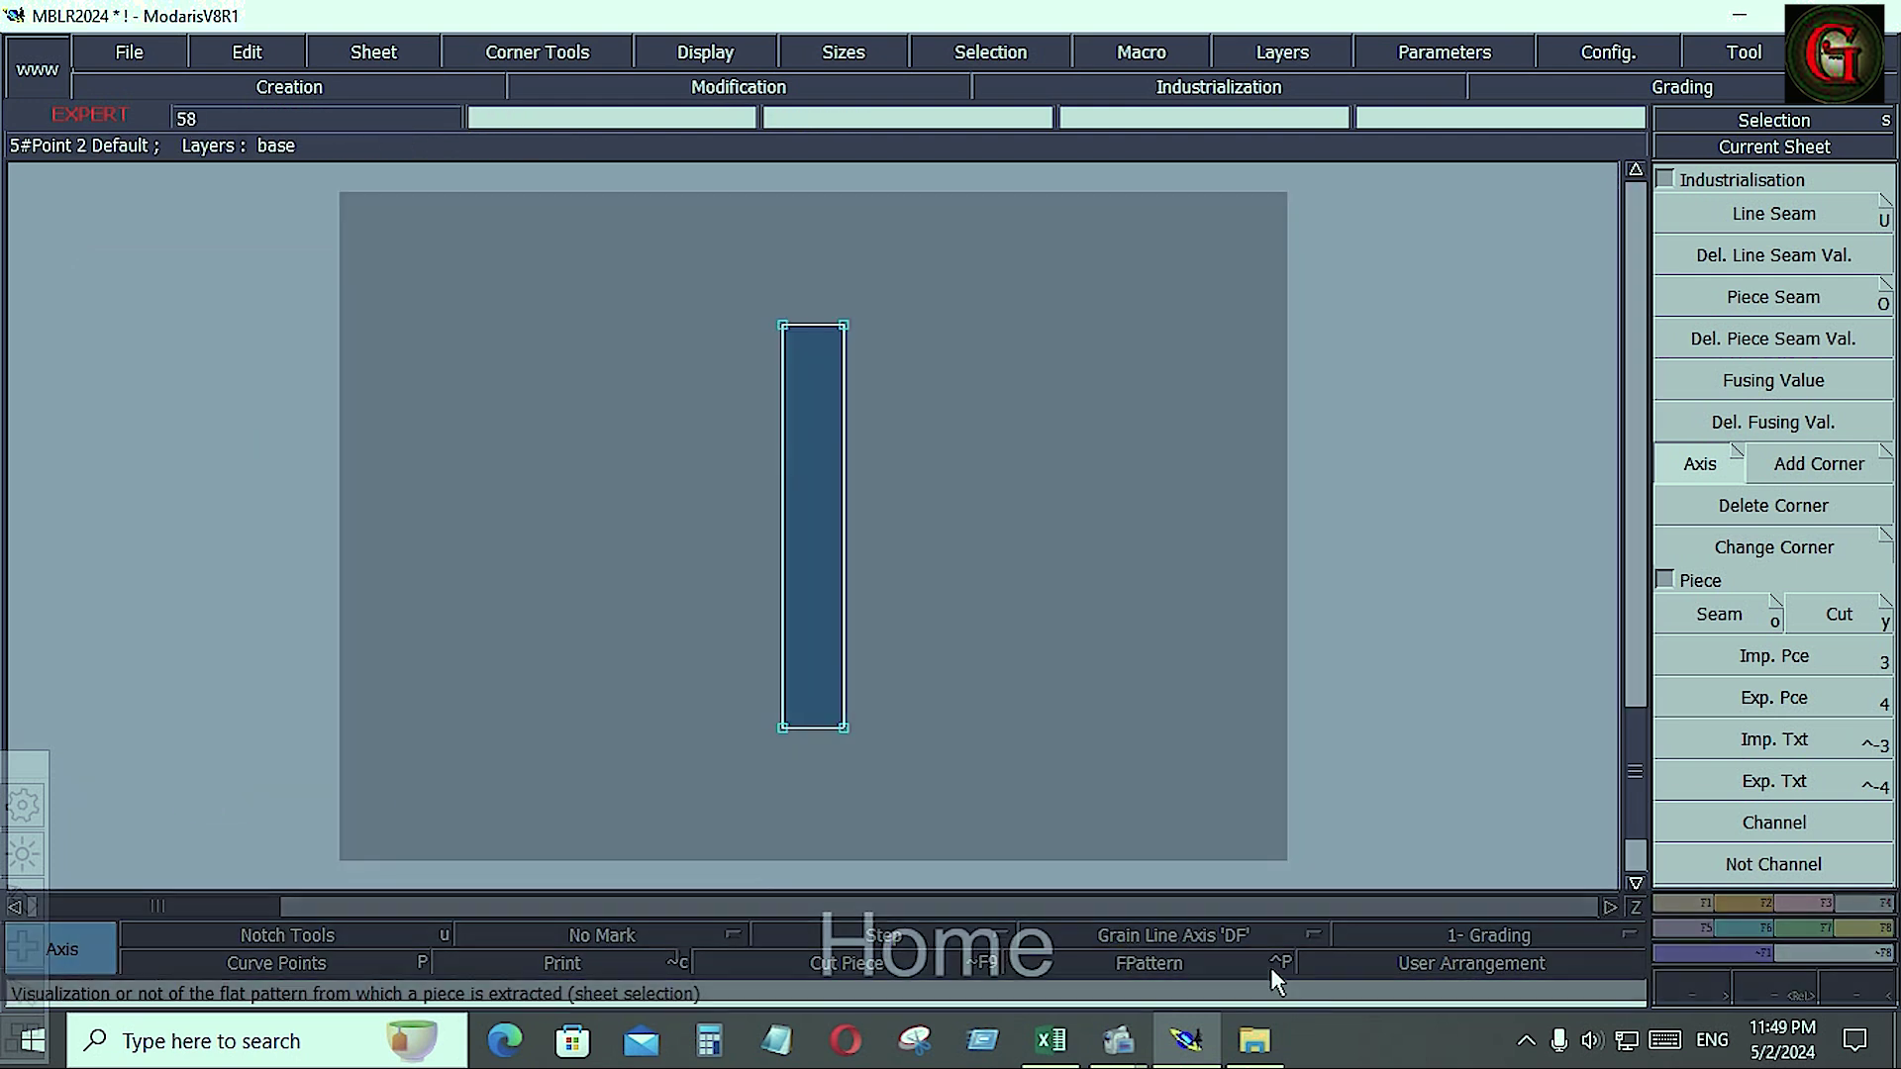
click(1677, 929)
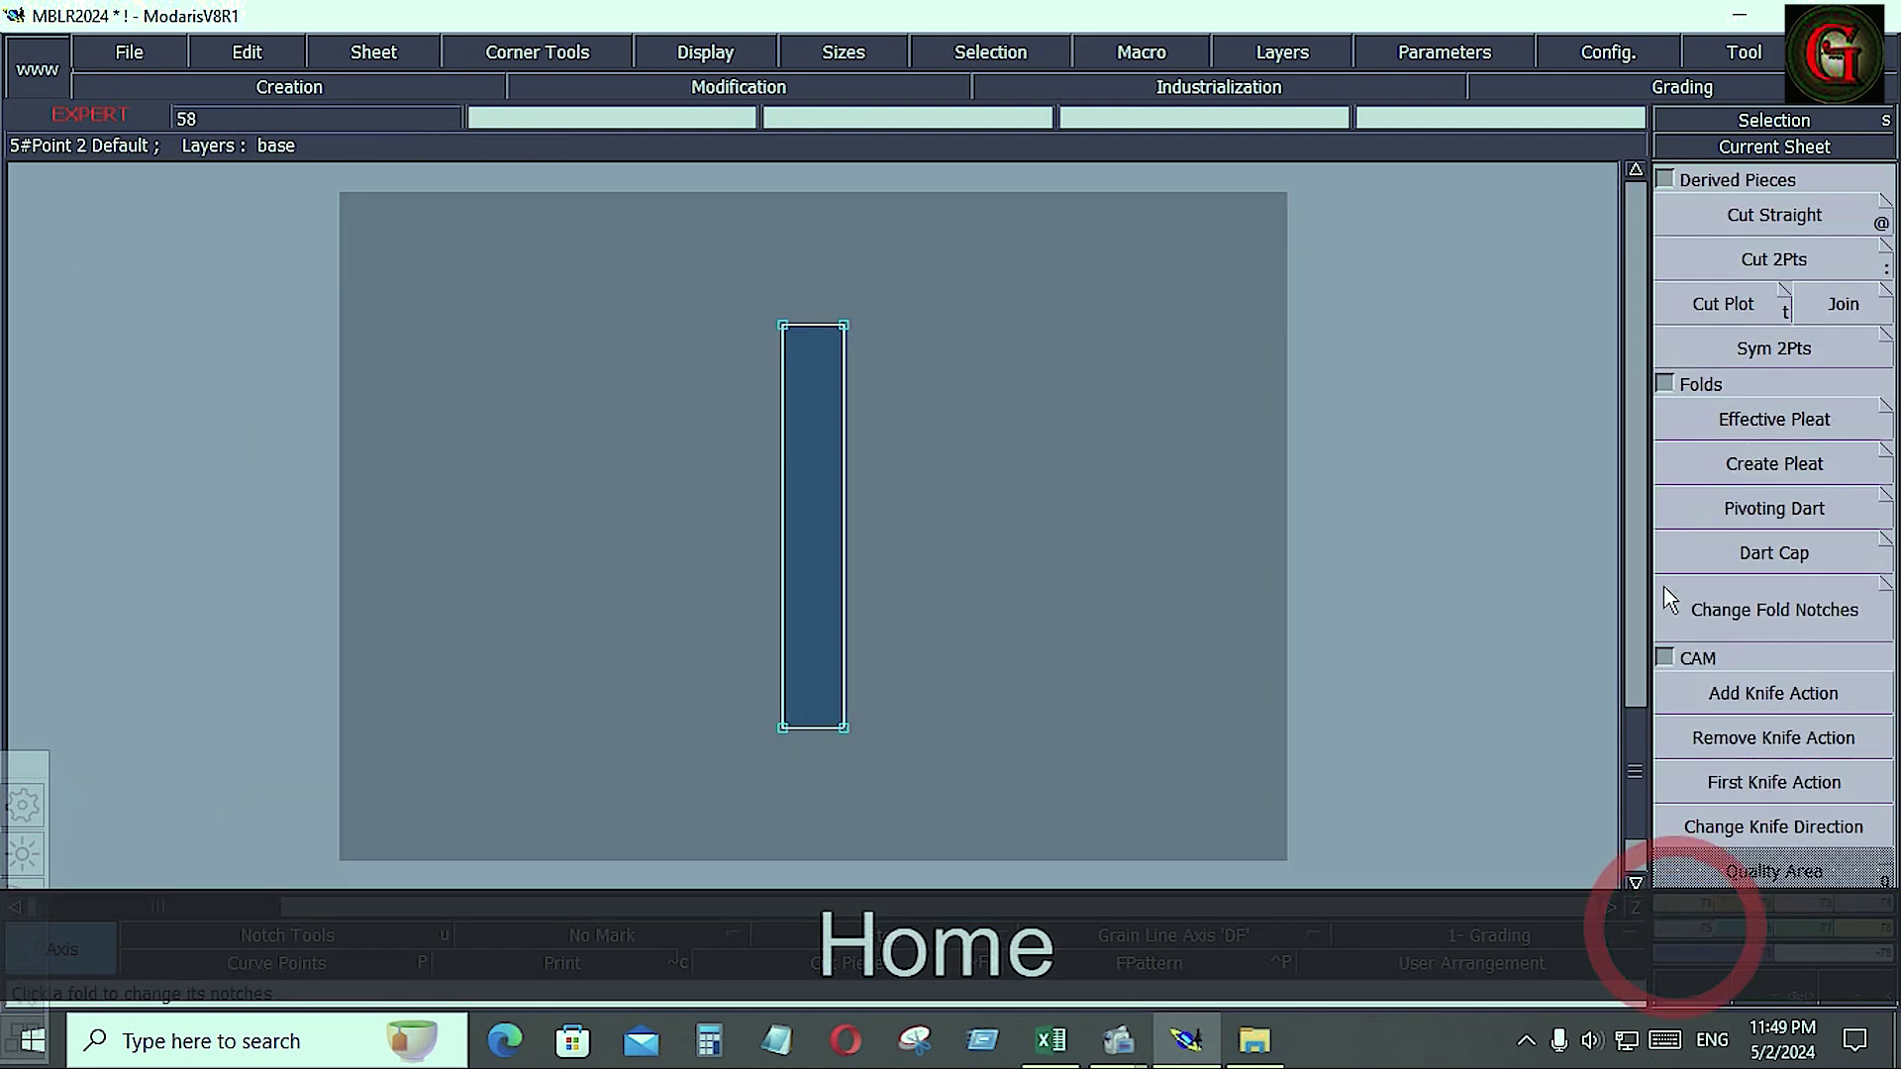
click(1767, 353)
click(1723, 411)
key(ctrl)
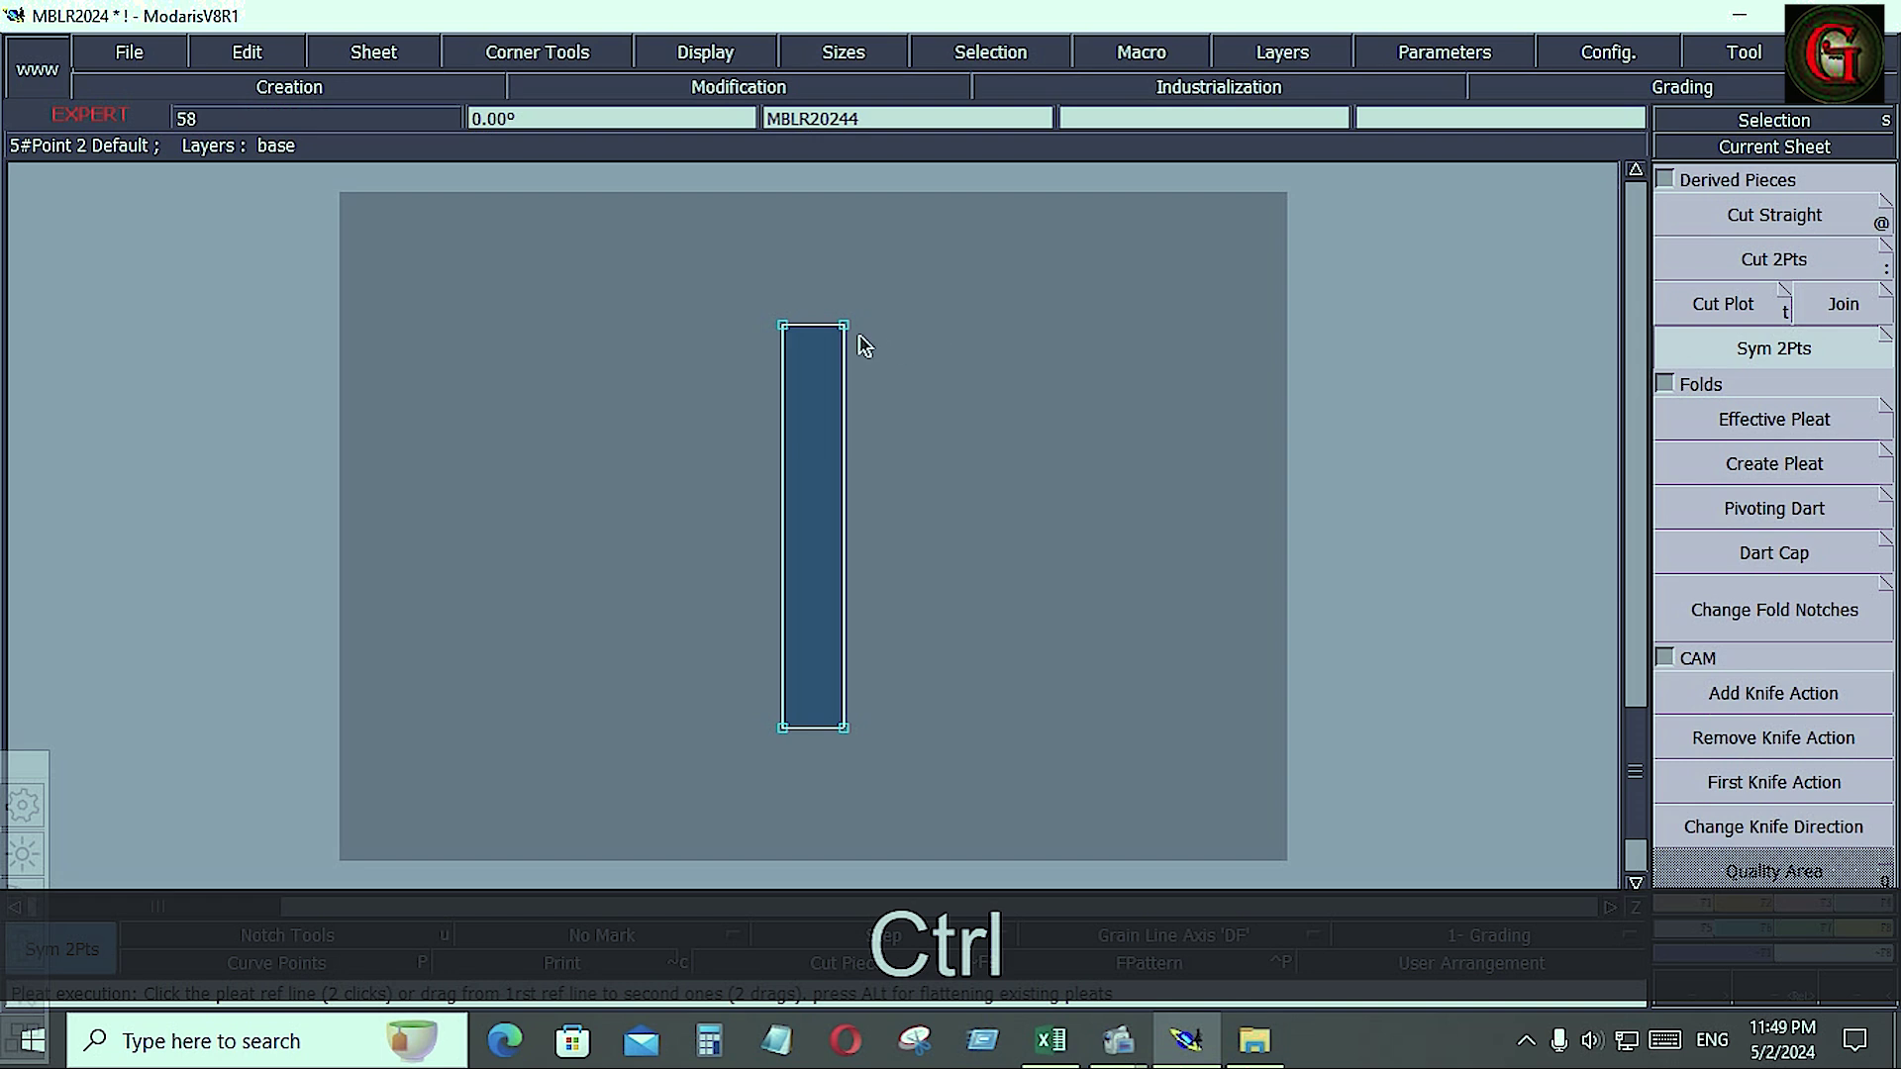
ctrl+click(843, 328)
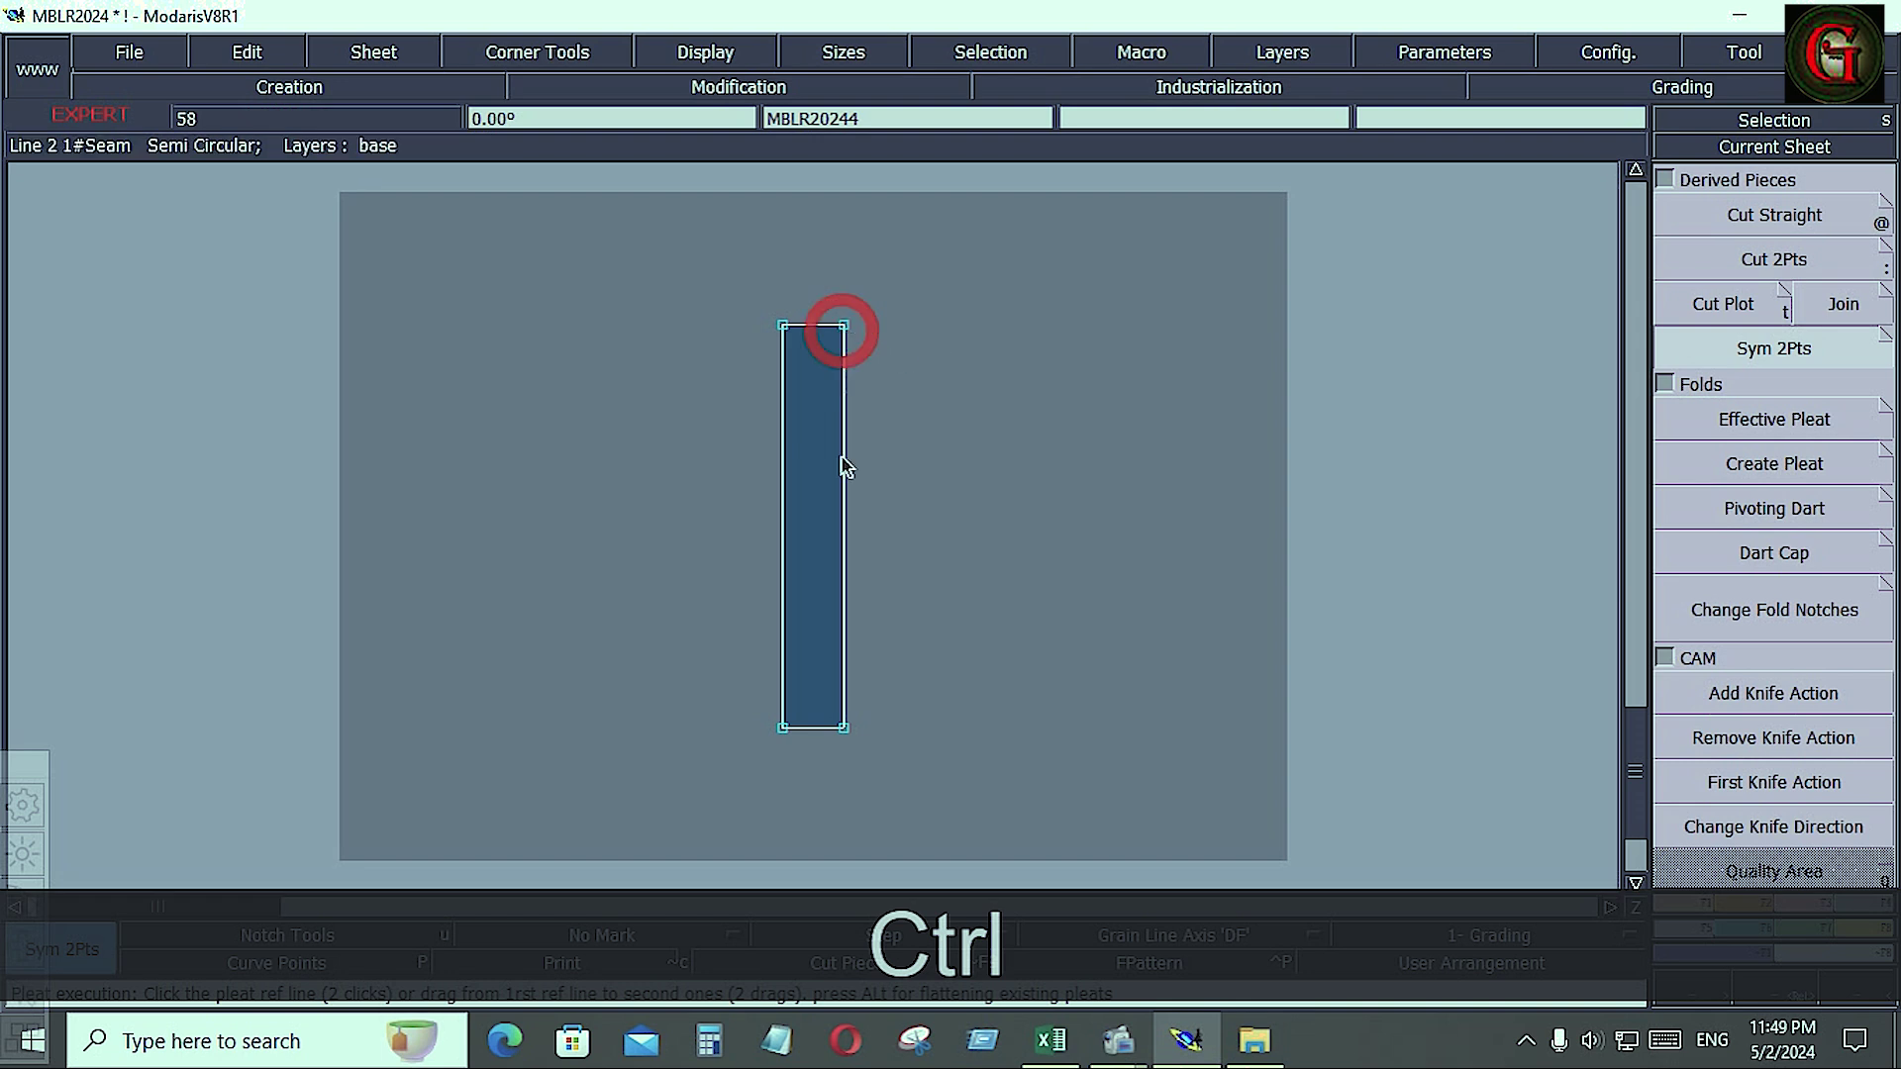
ctrl+click(844, 728)
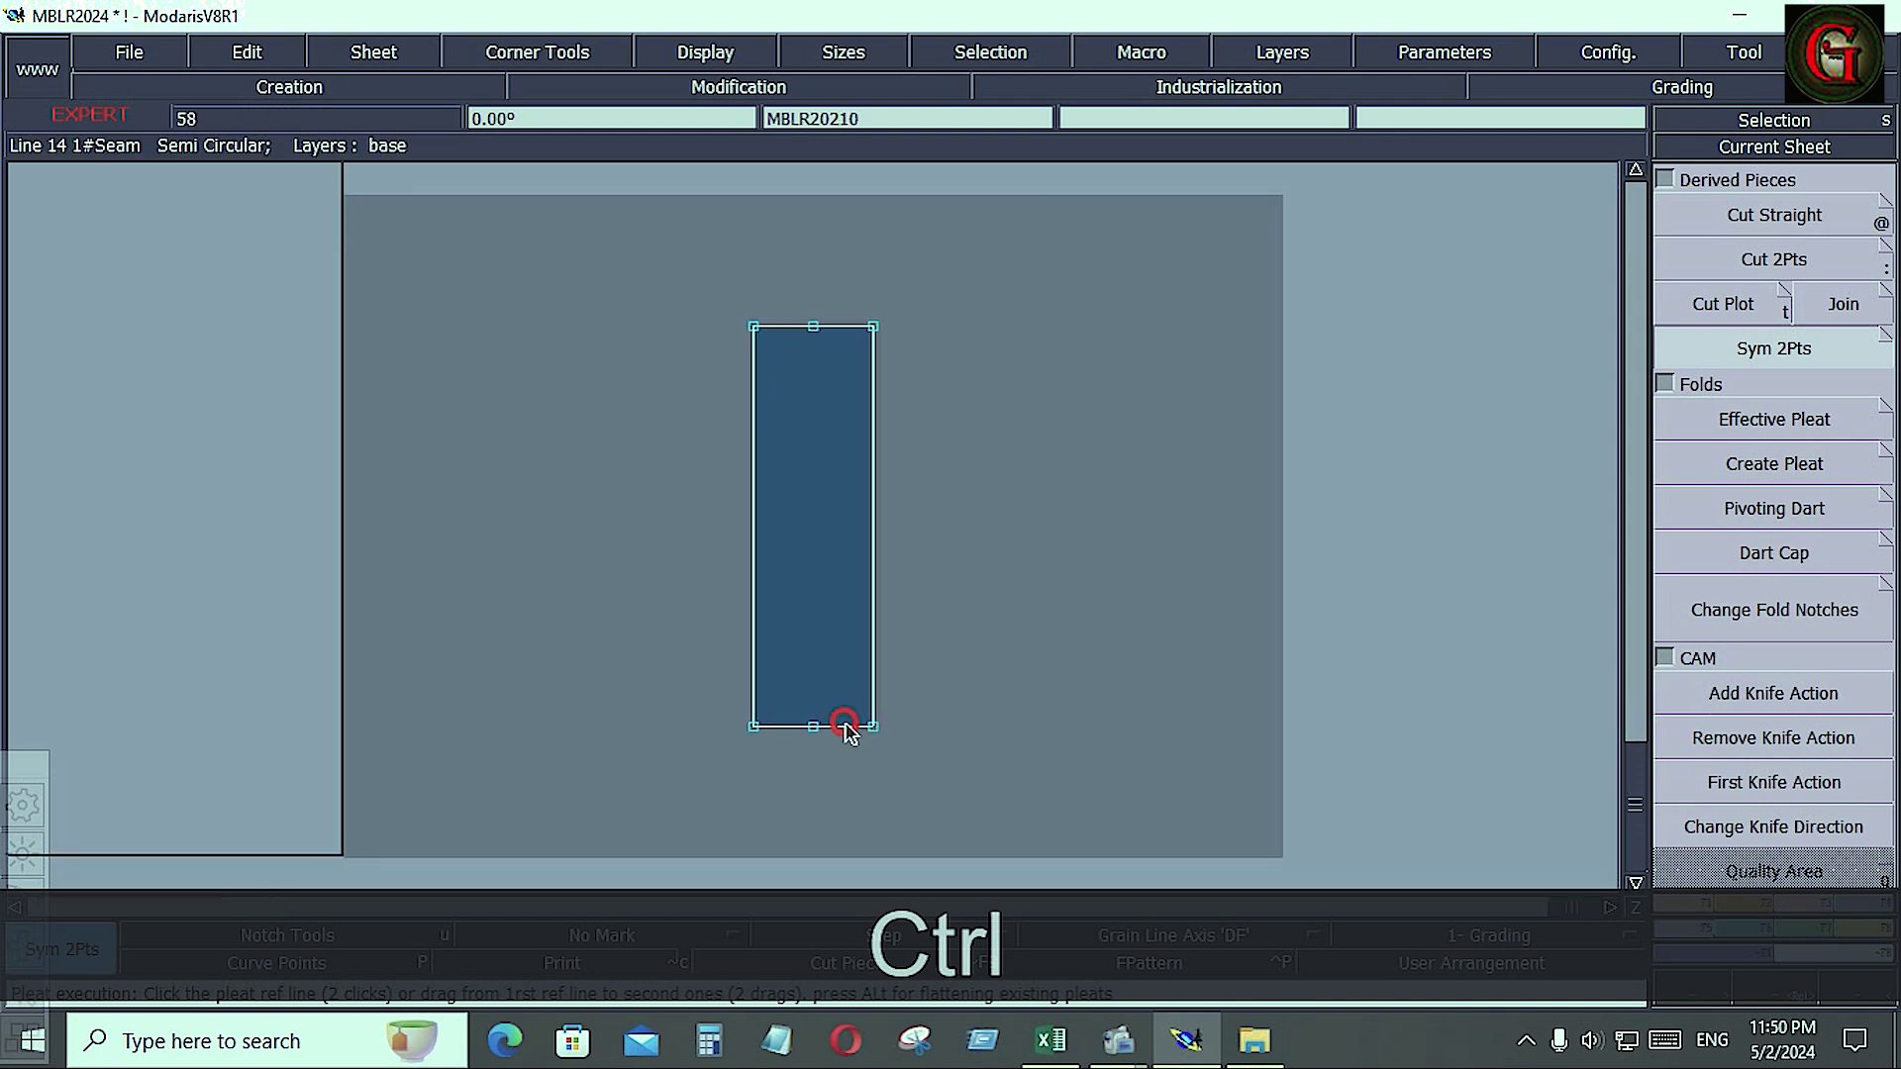
- Apply a 0.4 inch line seam to all edges of the unfolded rectangular strip
click(1867, 893)
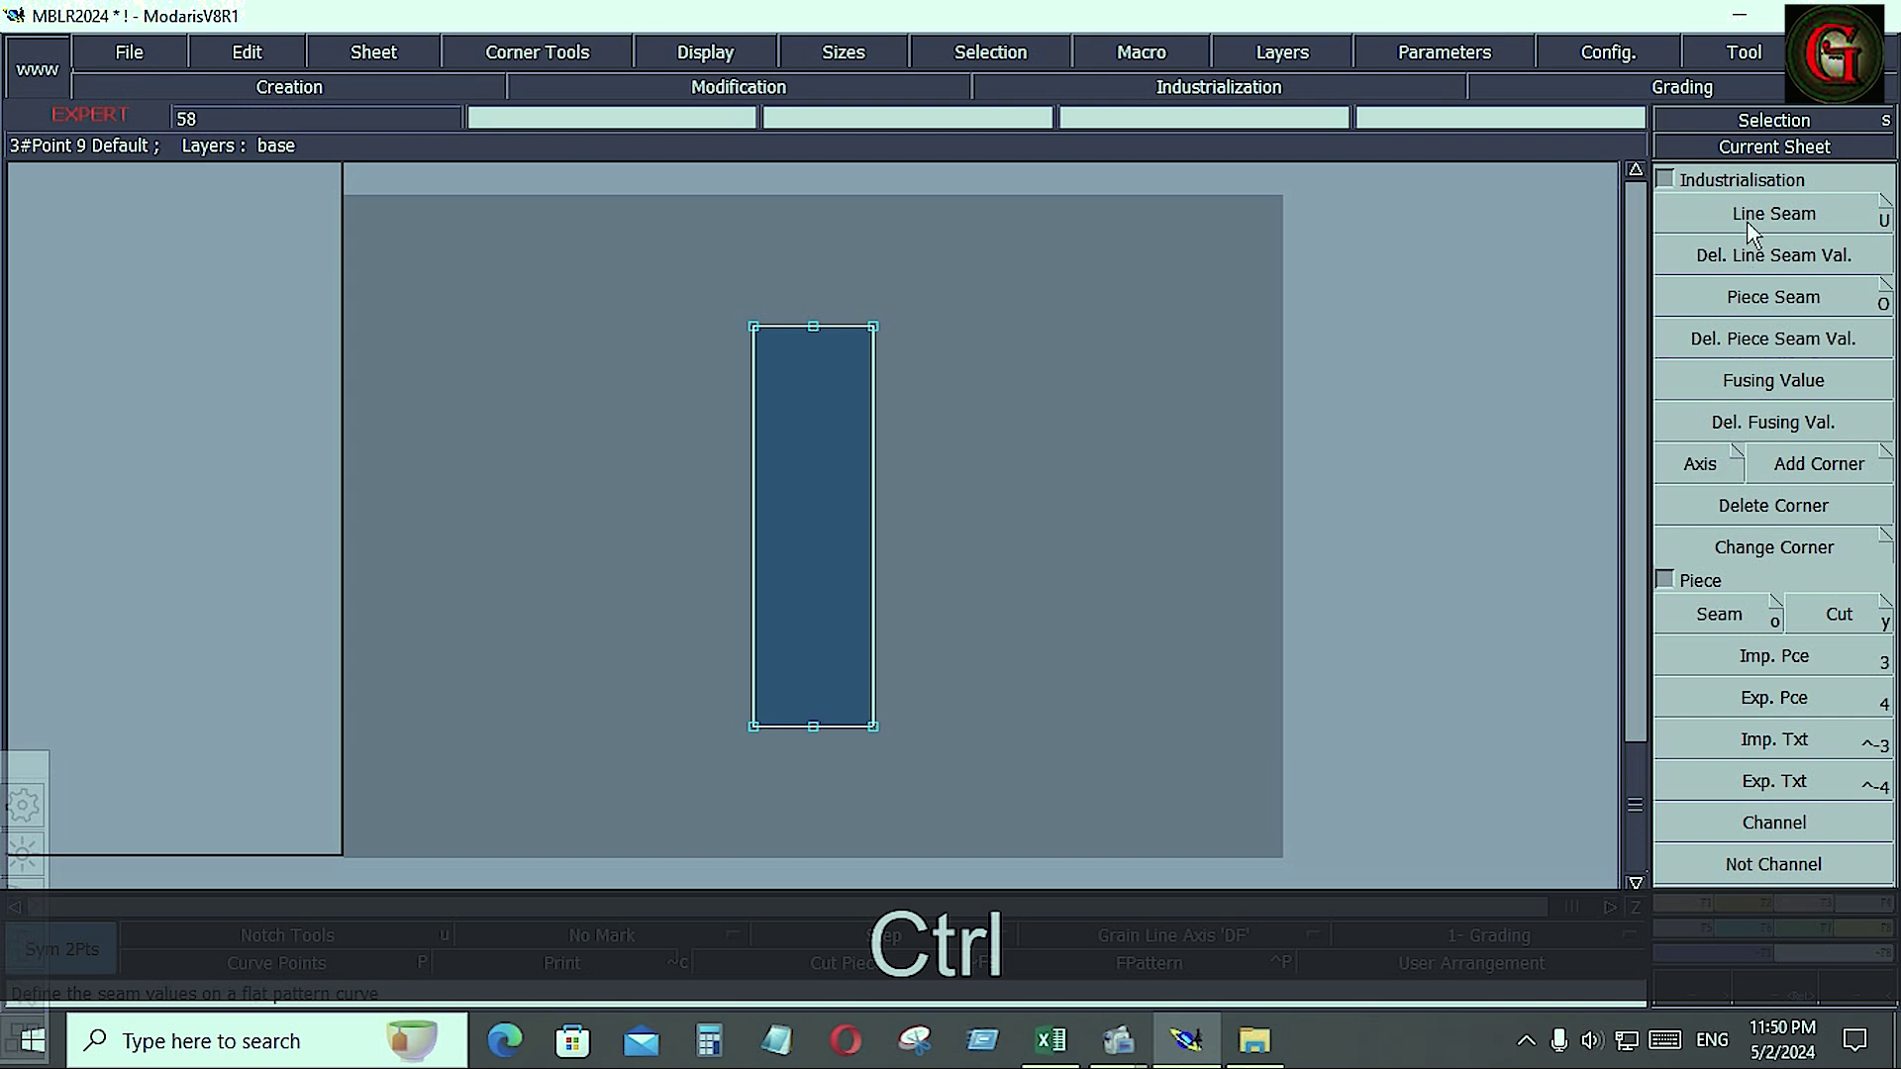
click(1713, 212)
drag(690, 281, 966, 782)
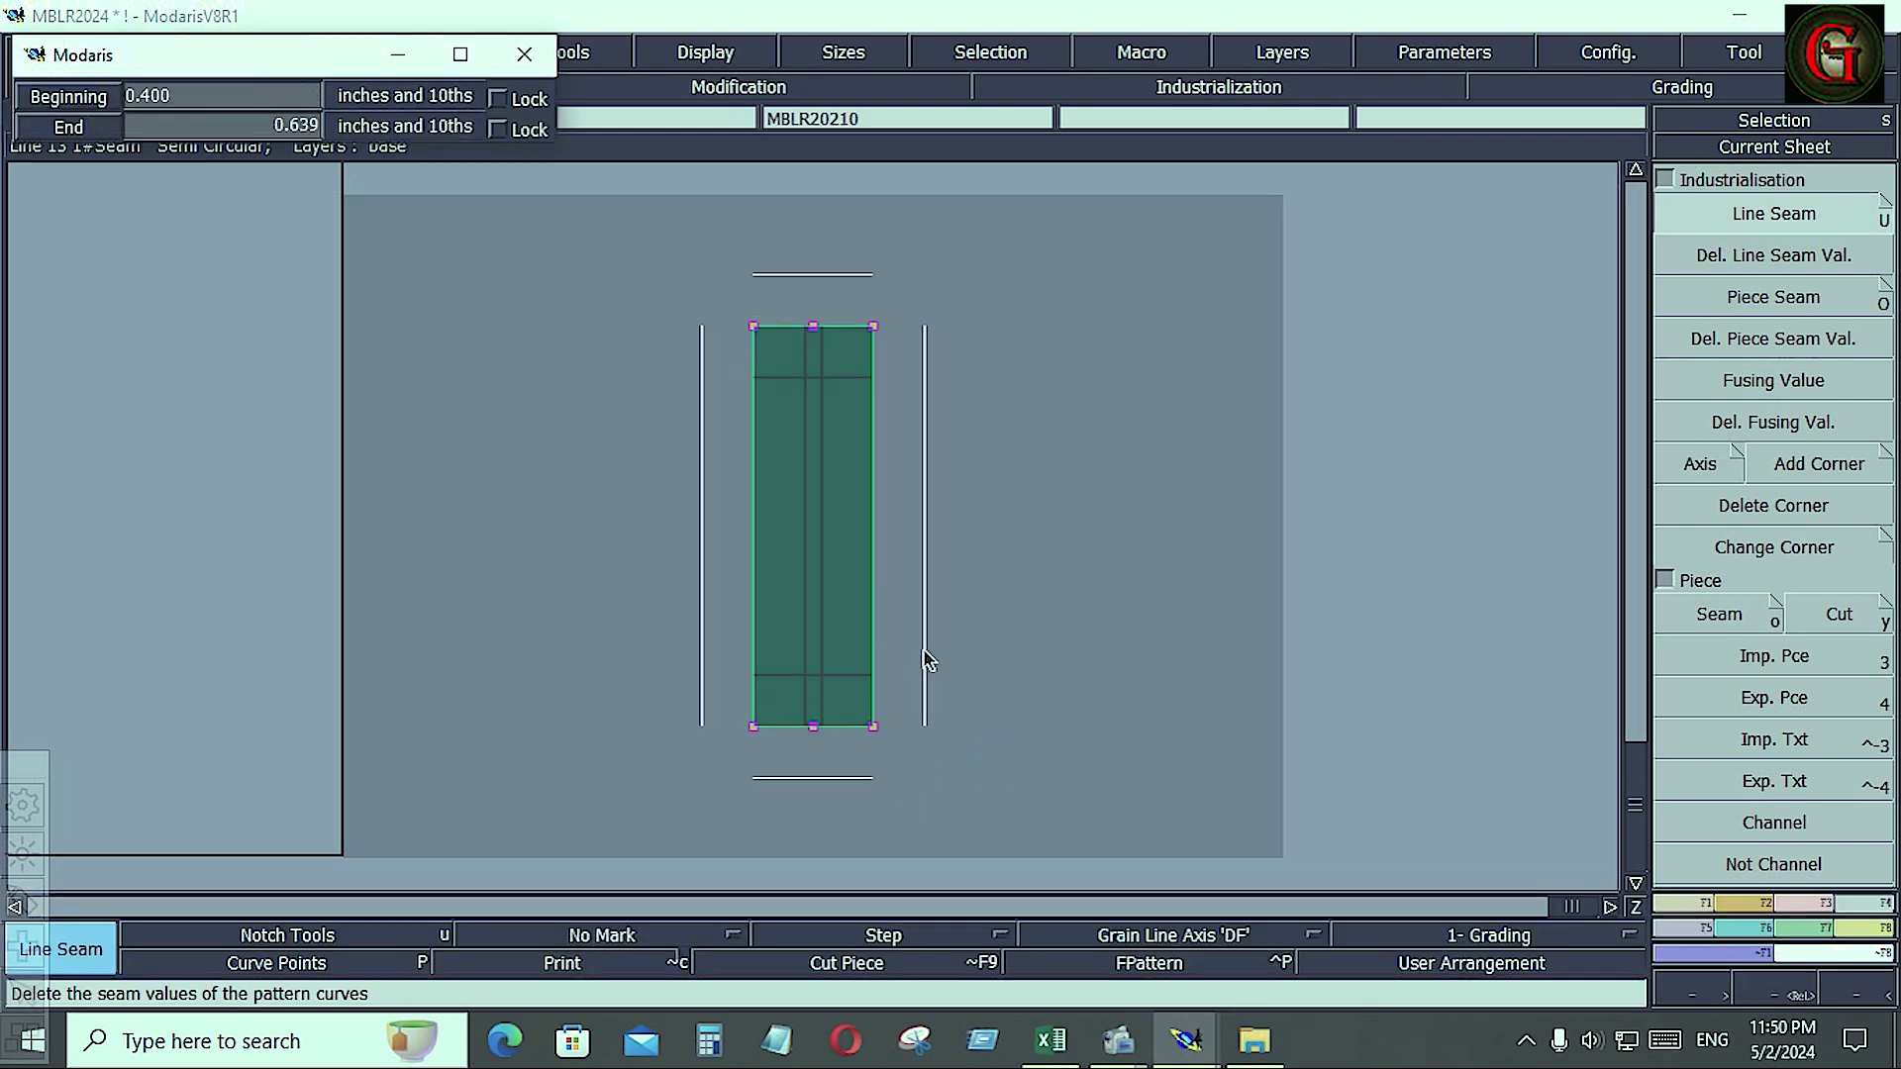
key(Down)
key(Down)
key(Down)
click(923, 650)
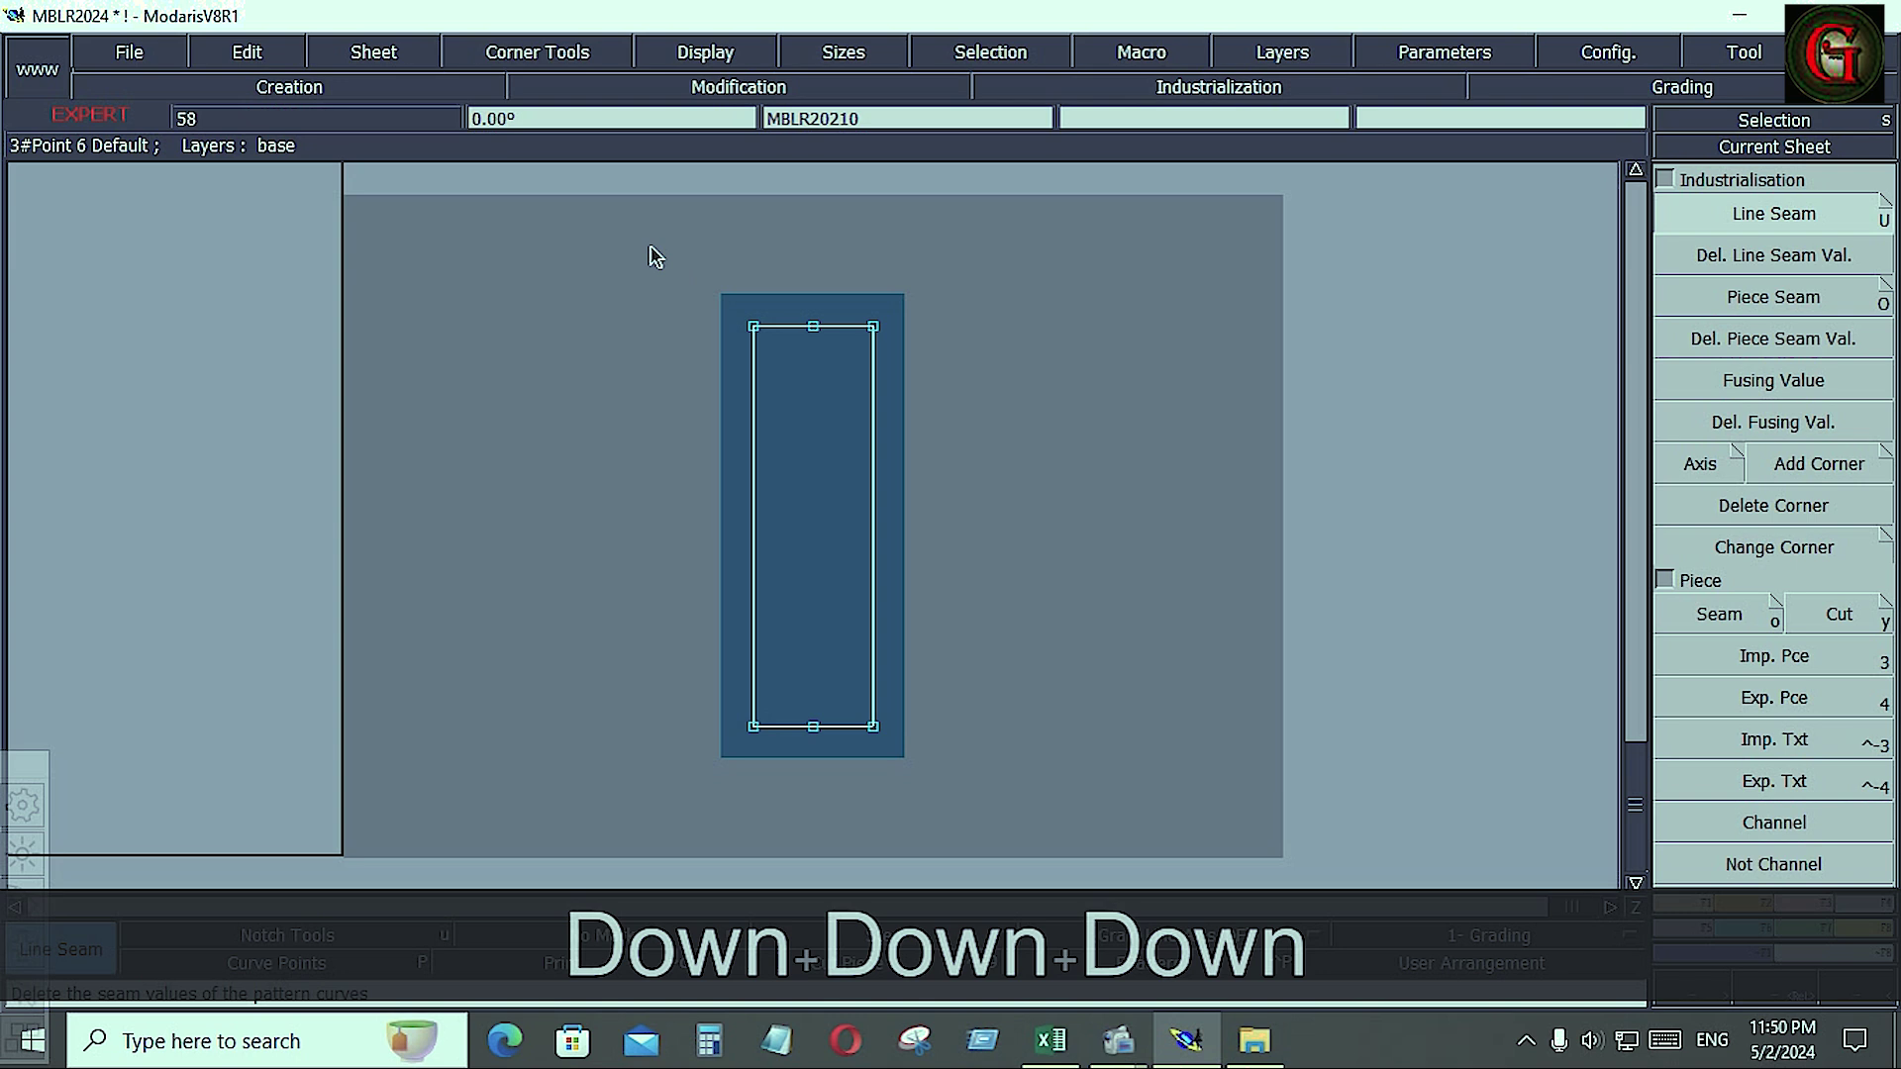
- Set the line seam of the strip's top edge to 0.75 inches at beginning and end
drag(649, 254, 993, 420)
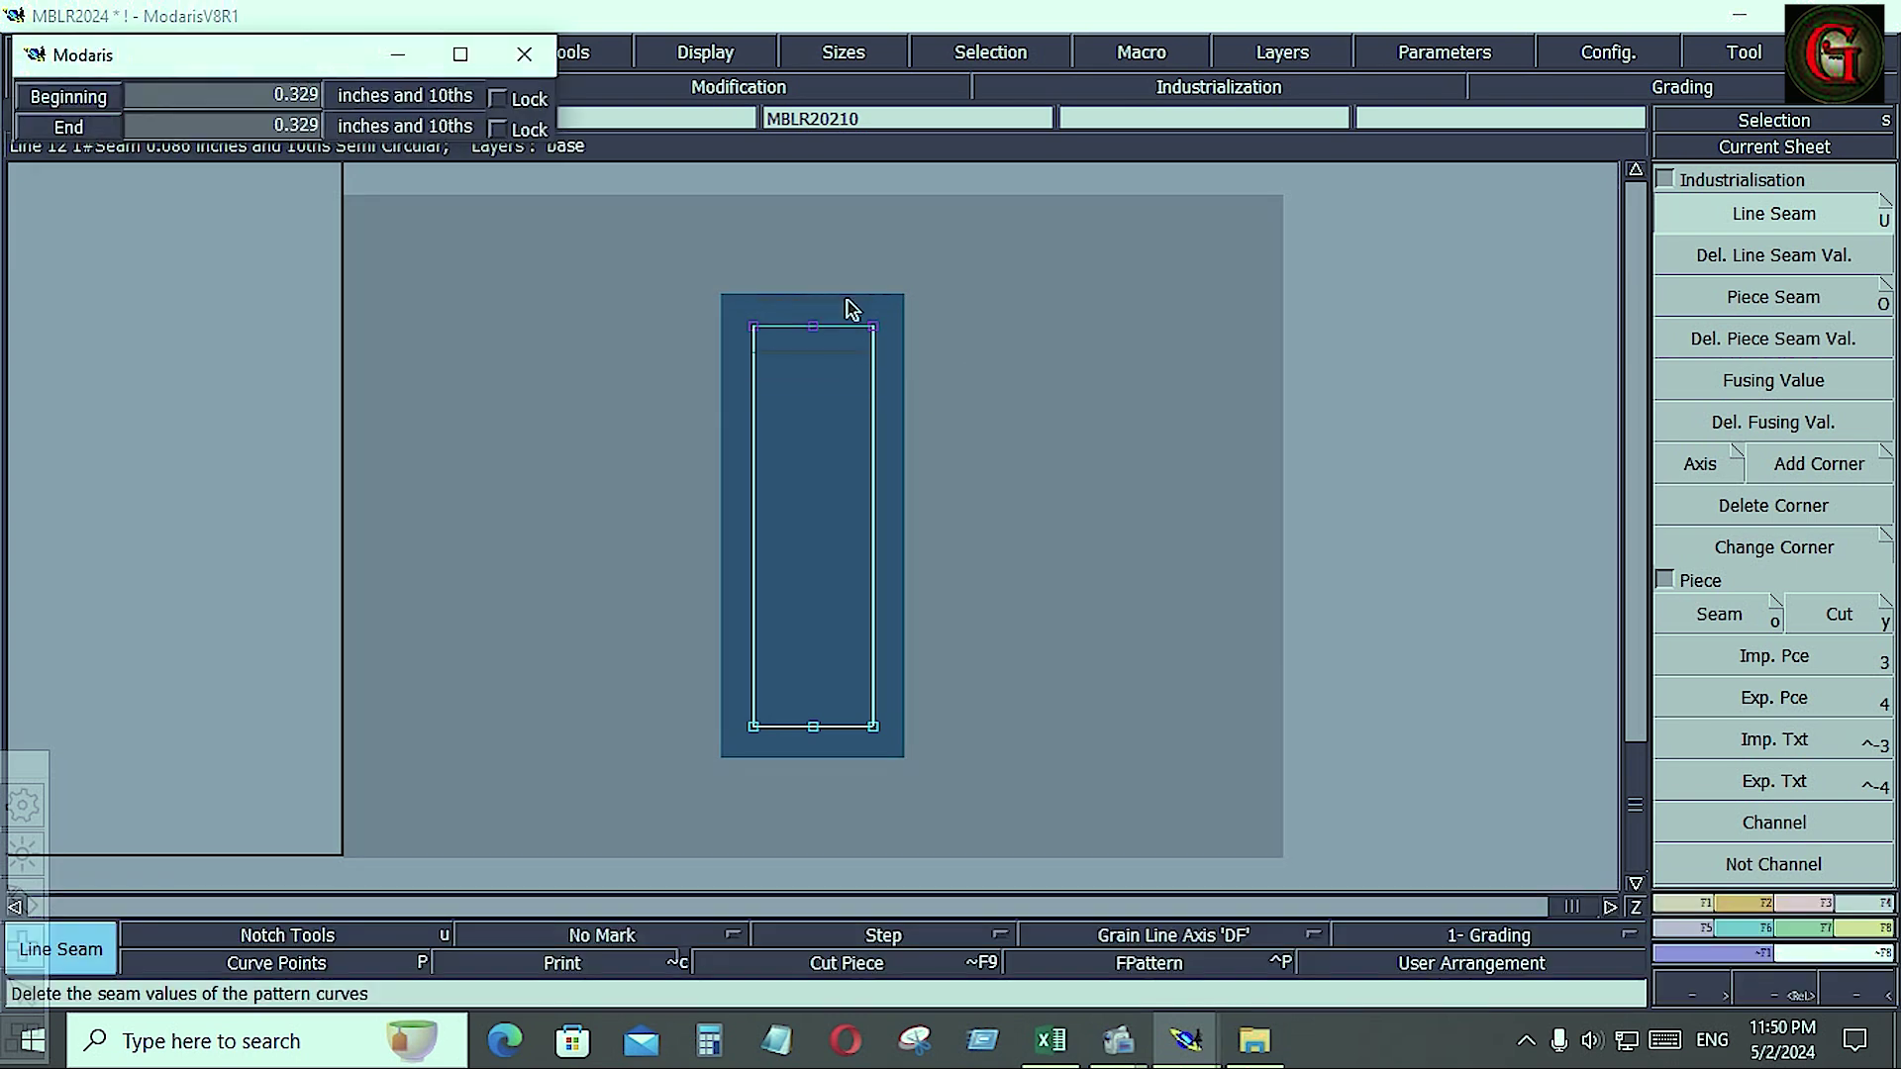
key(Down)
text(.75)
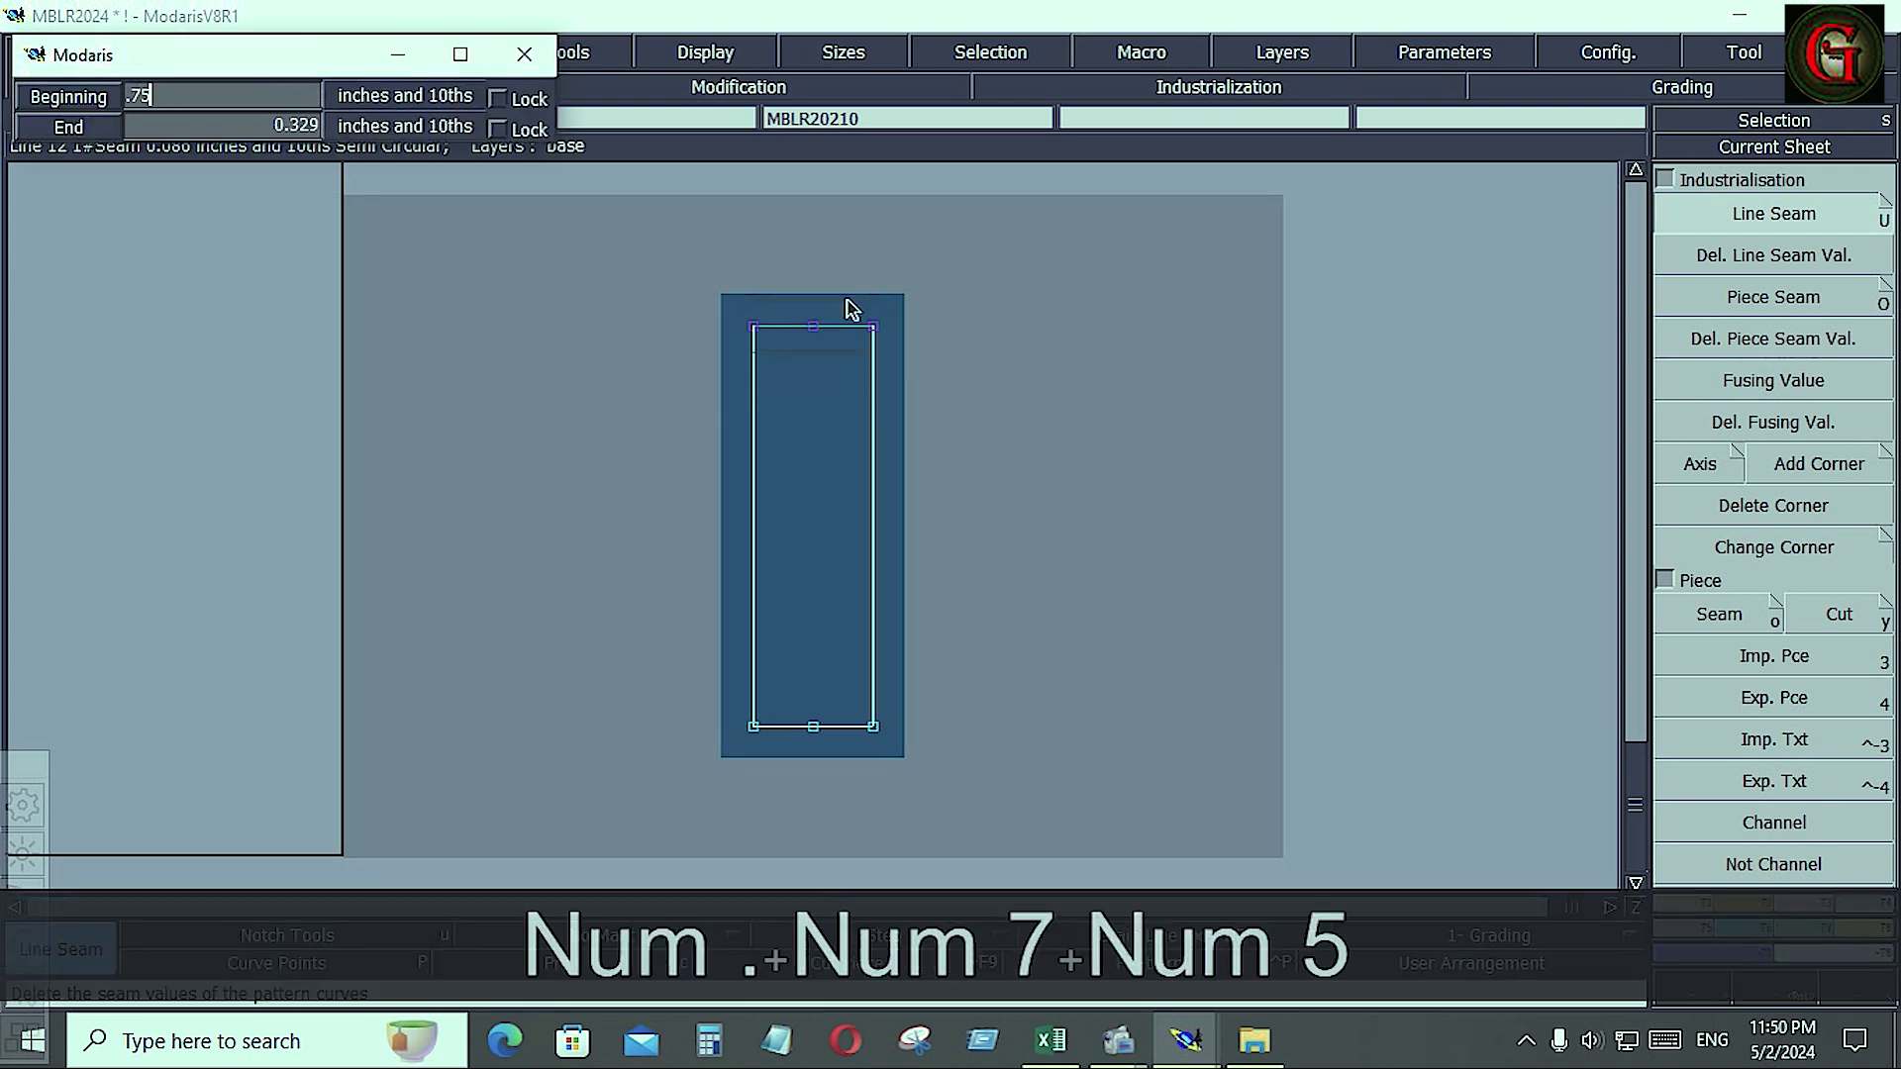
key(Down)
text(.75)
key(Down)
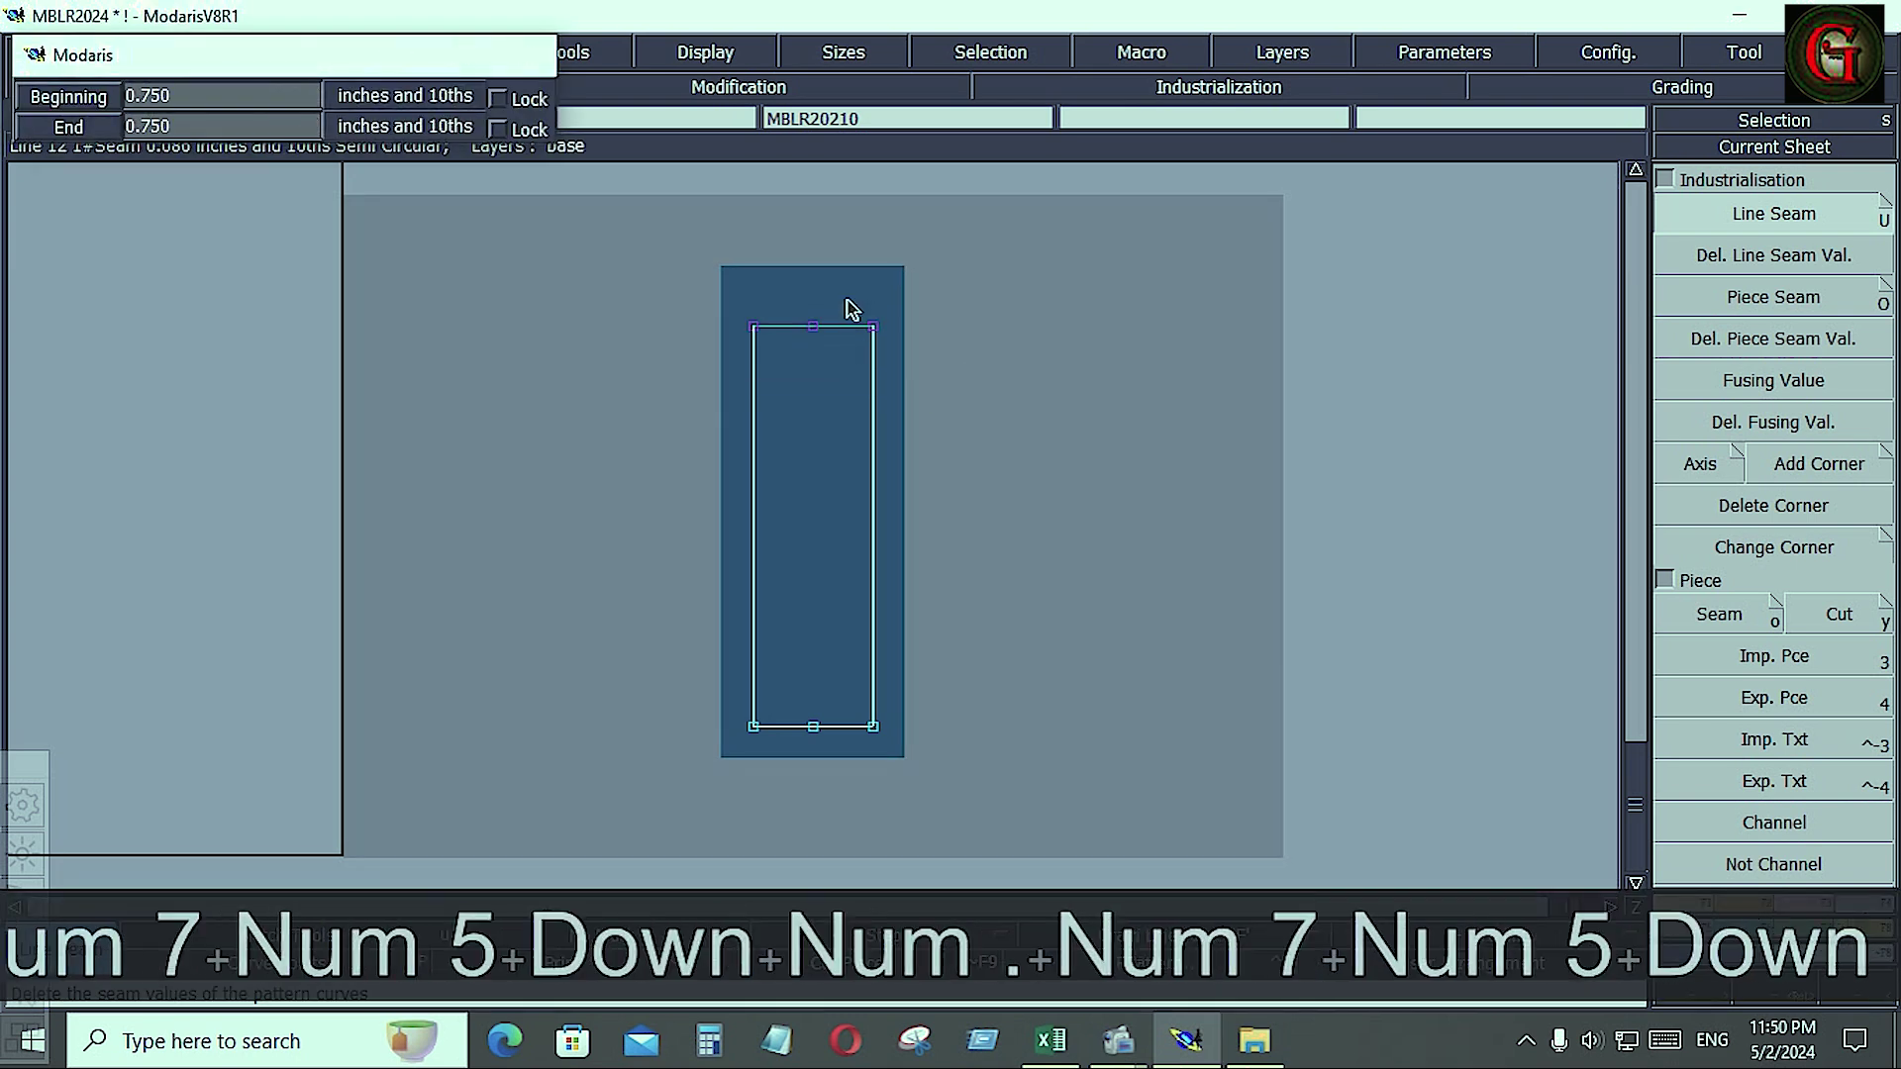
- Give the strip's bottom edge a 0.75 inch line seam at beginning and end
drag(708, 667, 891, 768)
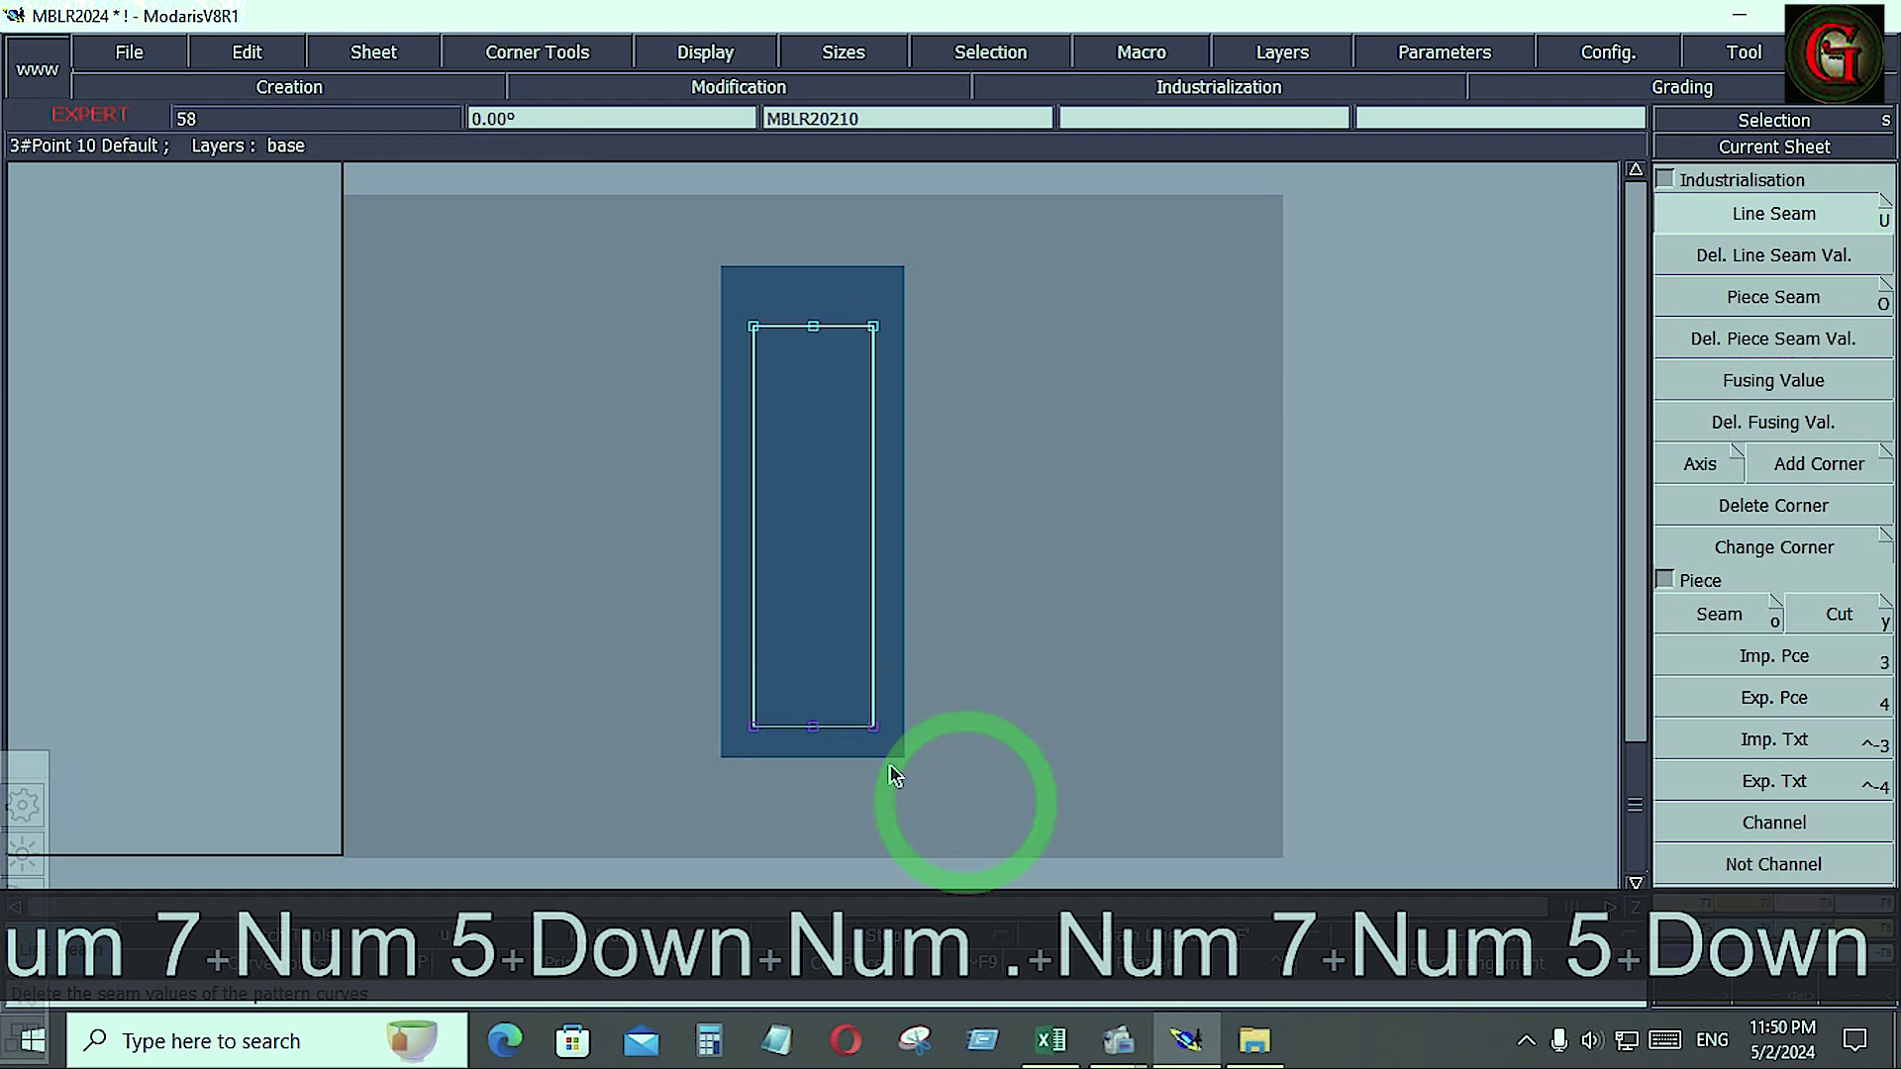
key(Down)
key(Down)
key(Down)
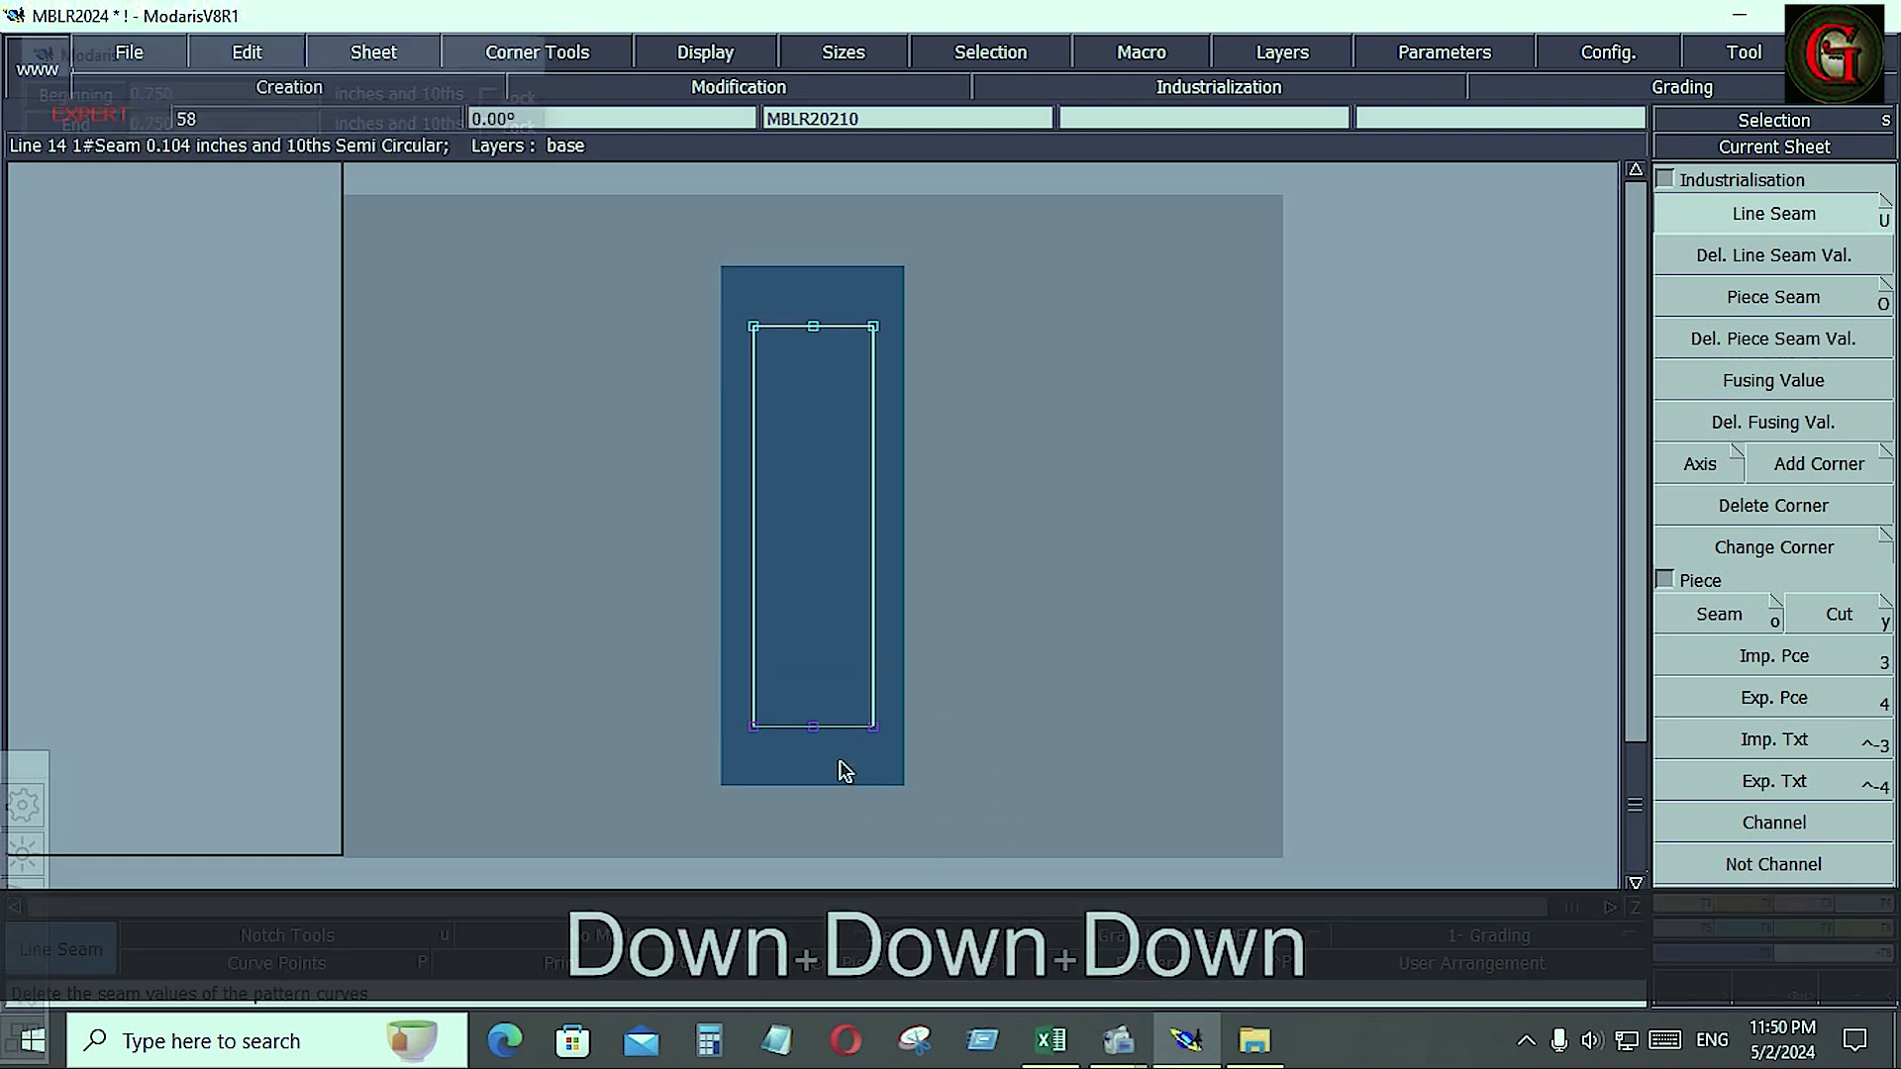
click(1044, 751)
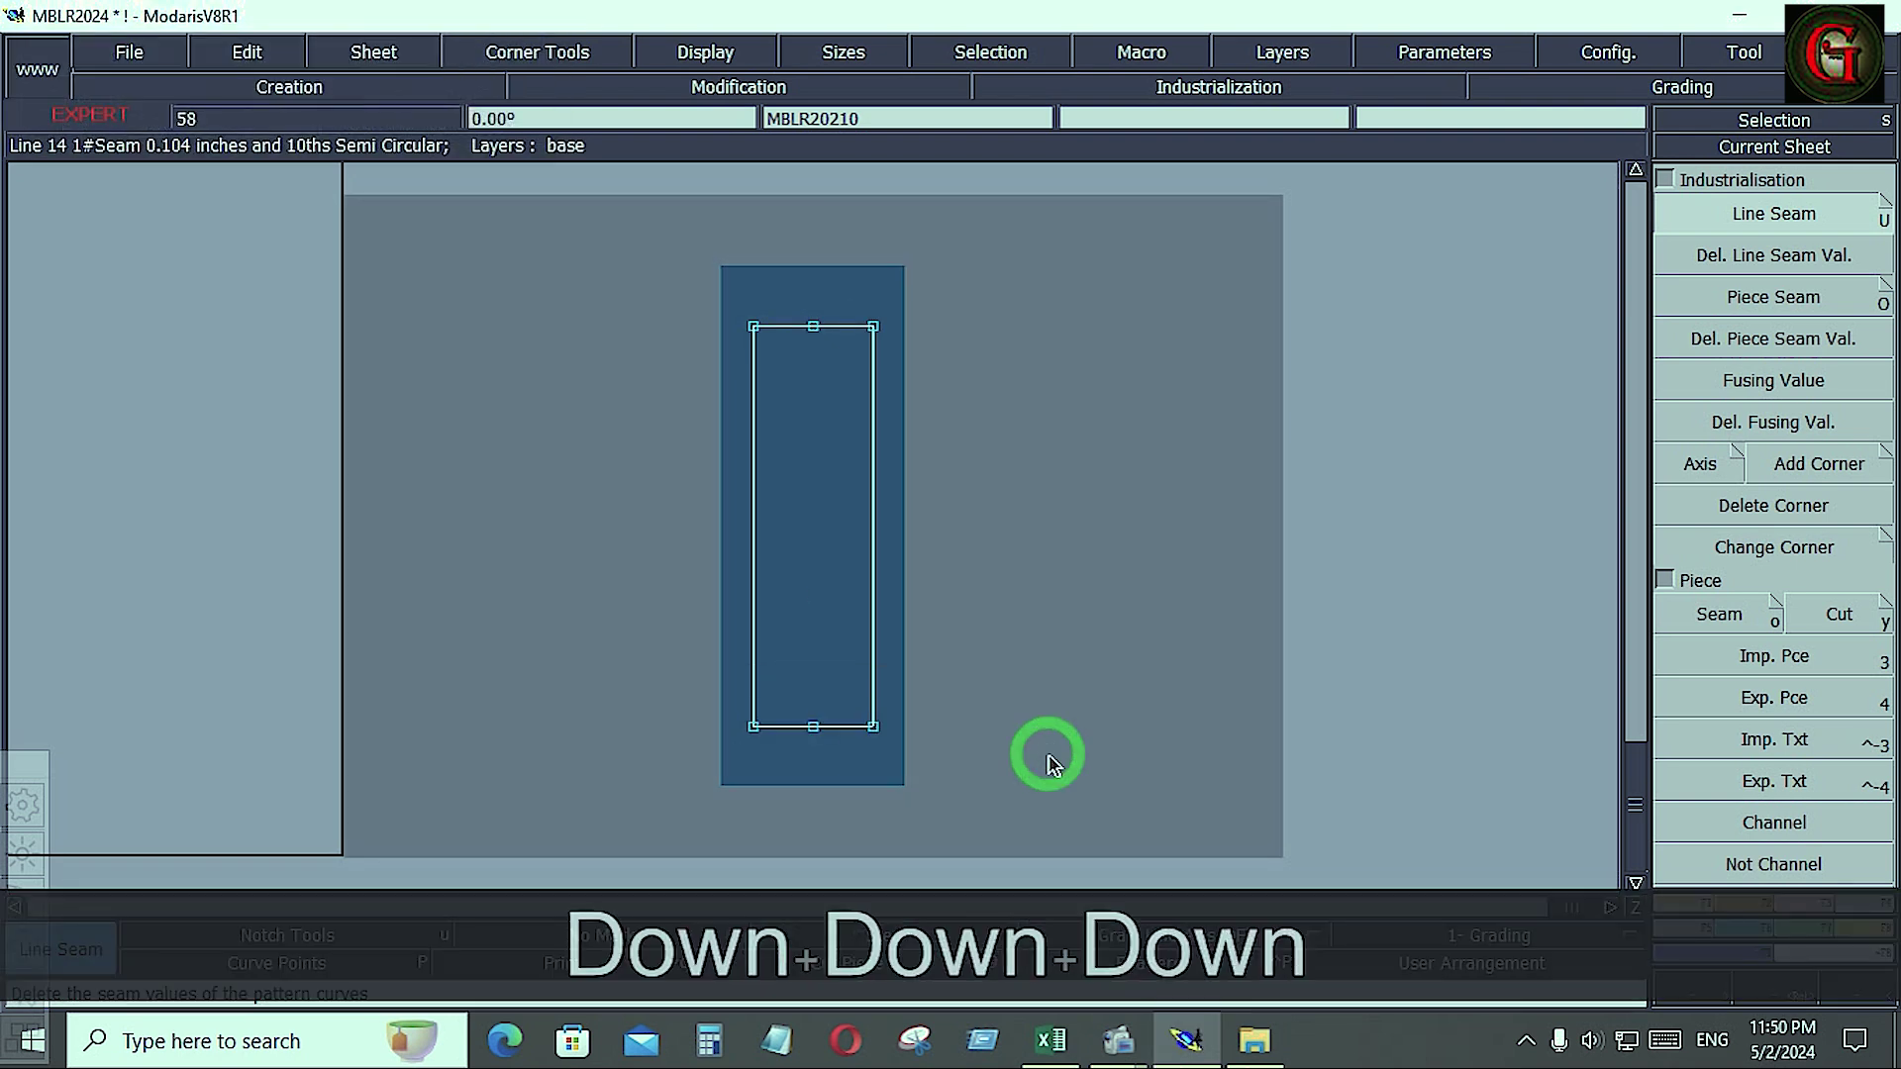
- Draw a short horizontal 'DF' grain line axis across the middle of the rectangular strip
click(1161, 939)
click(1161, 840)
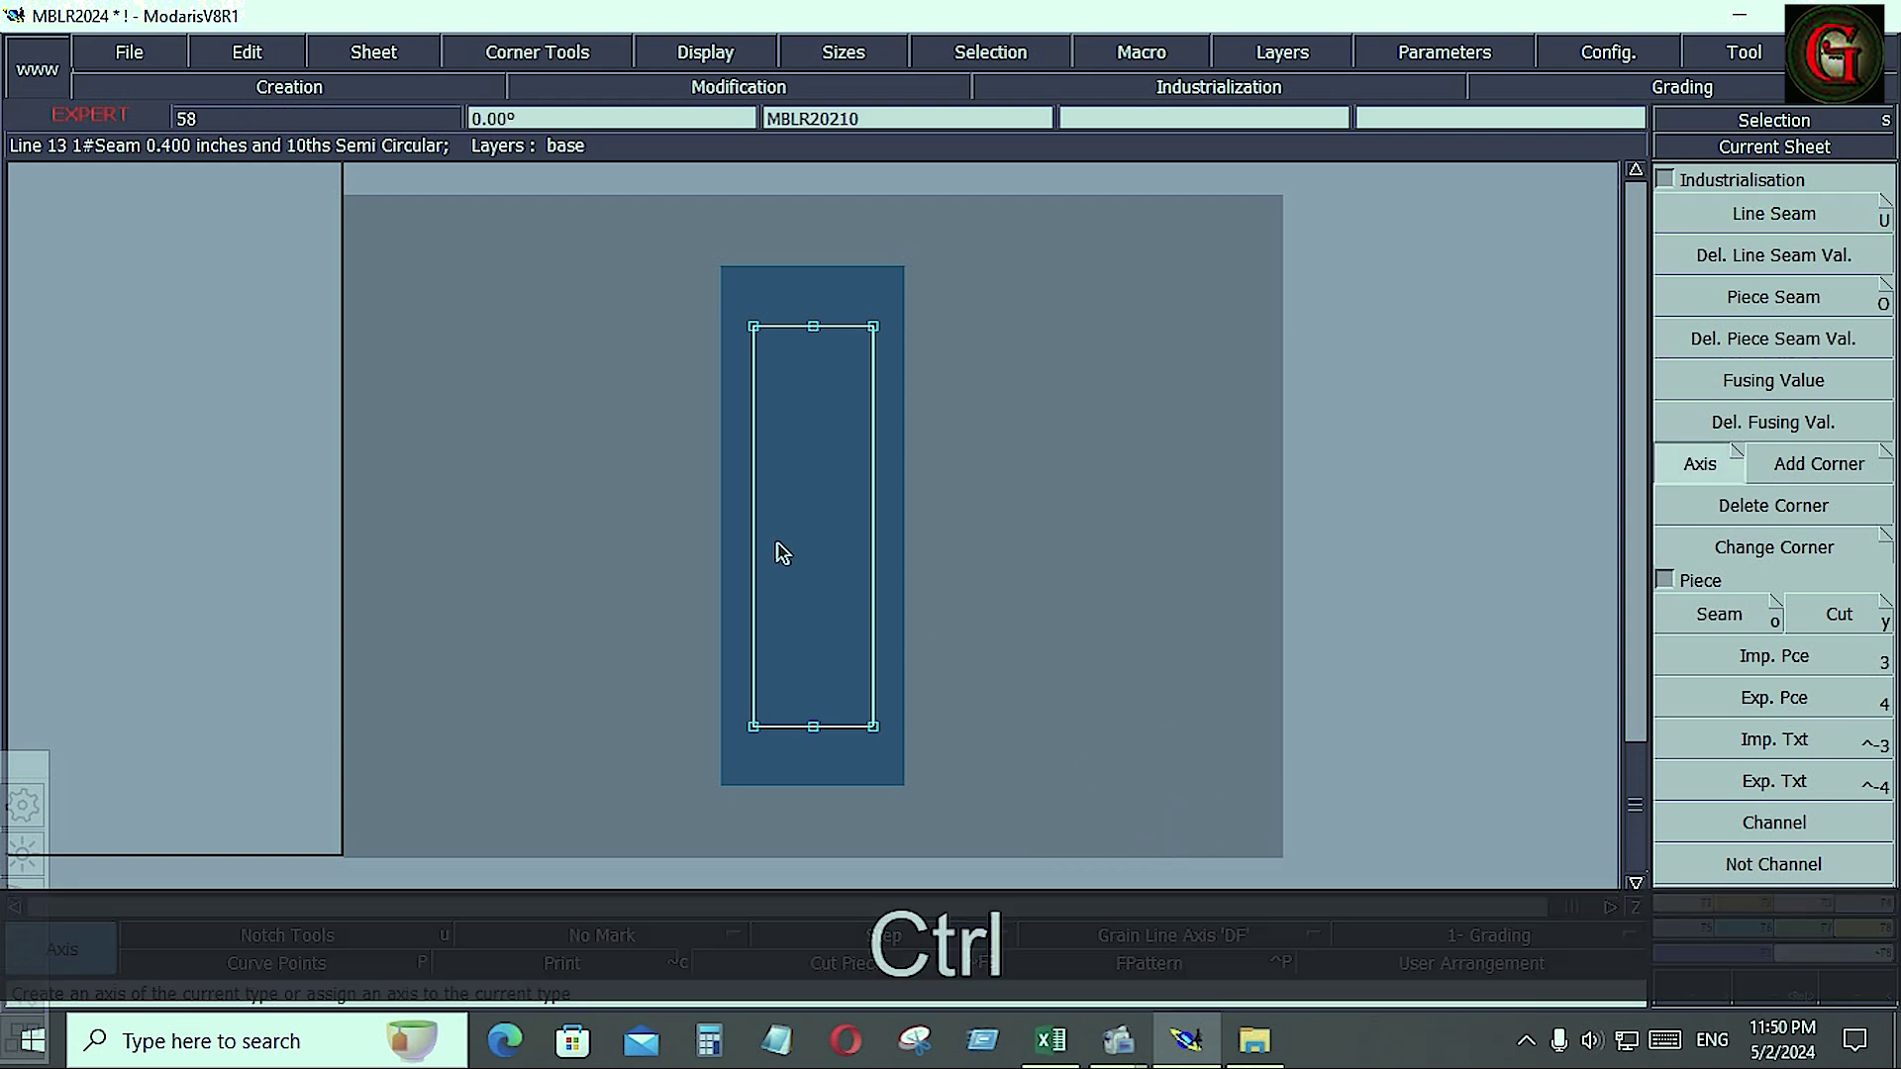
ctrl+click(777, 543)
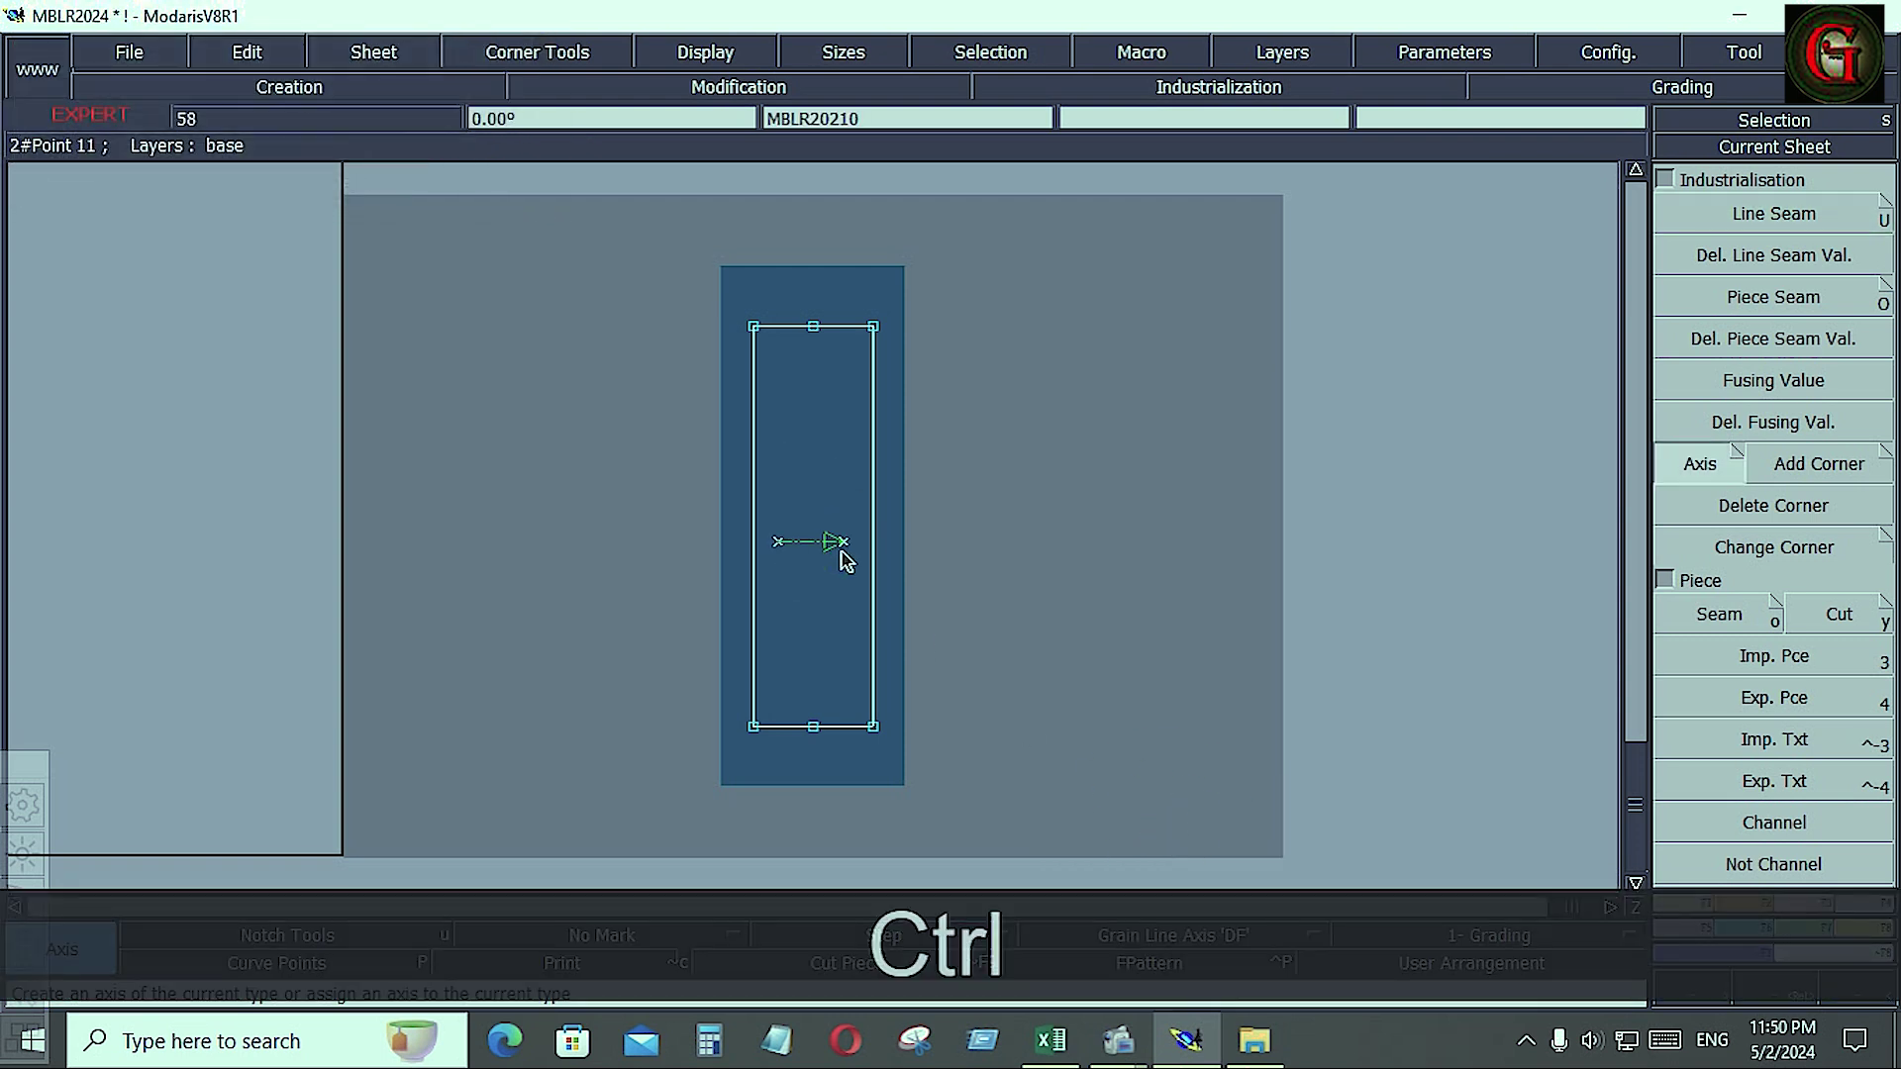
- Finish the strip's grain line axis and delete the leftover sheet beside the finished strip
ctrl+click(841, 552)
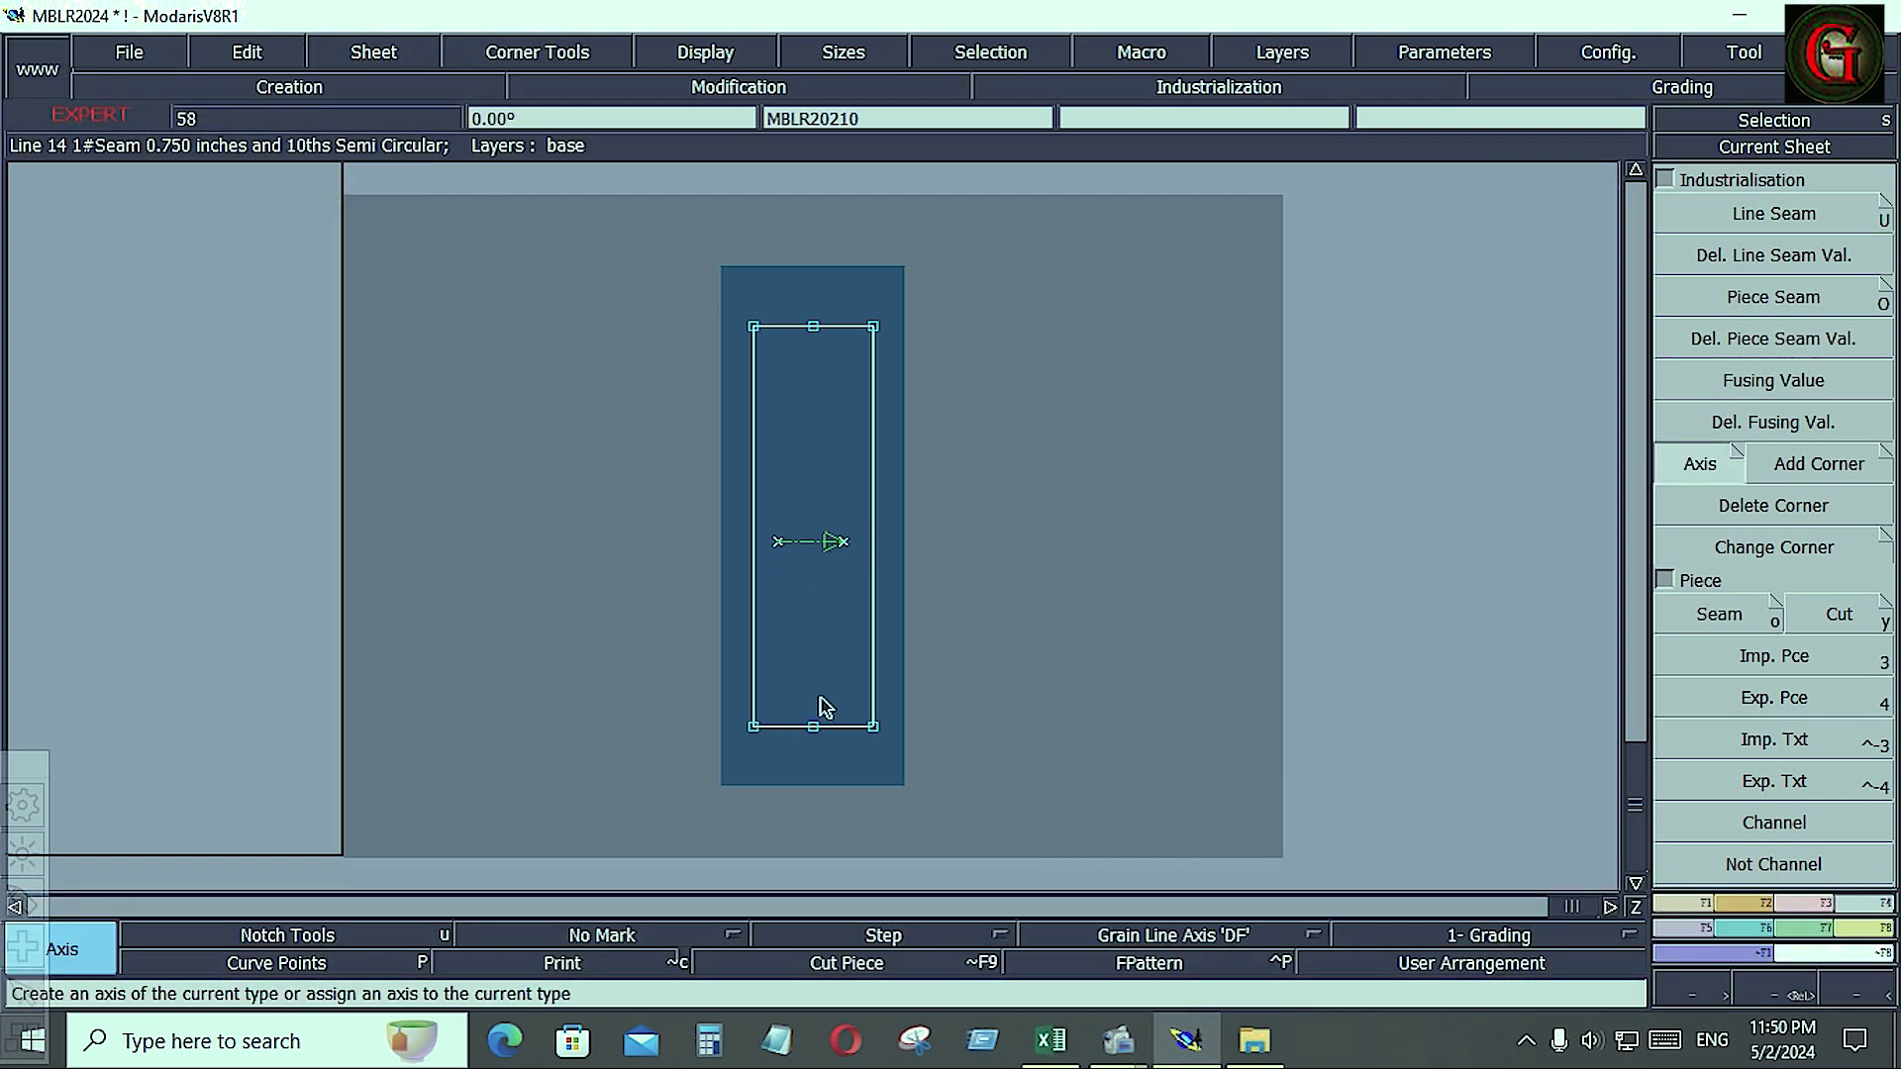
key(shift+z)
key(shift+z)
click(203, 740)
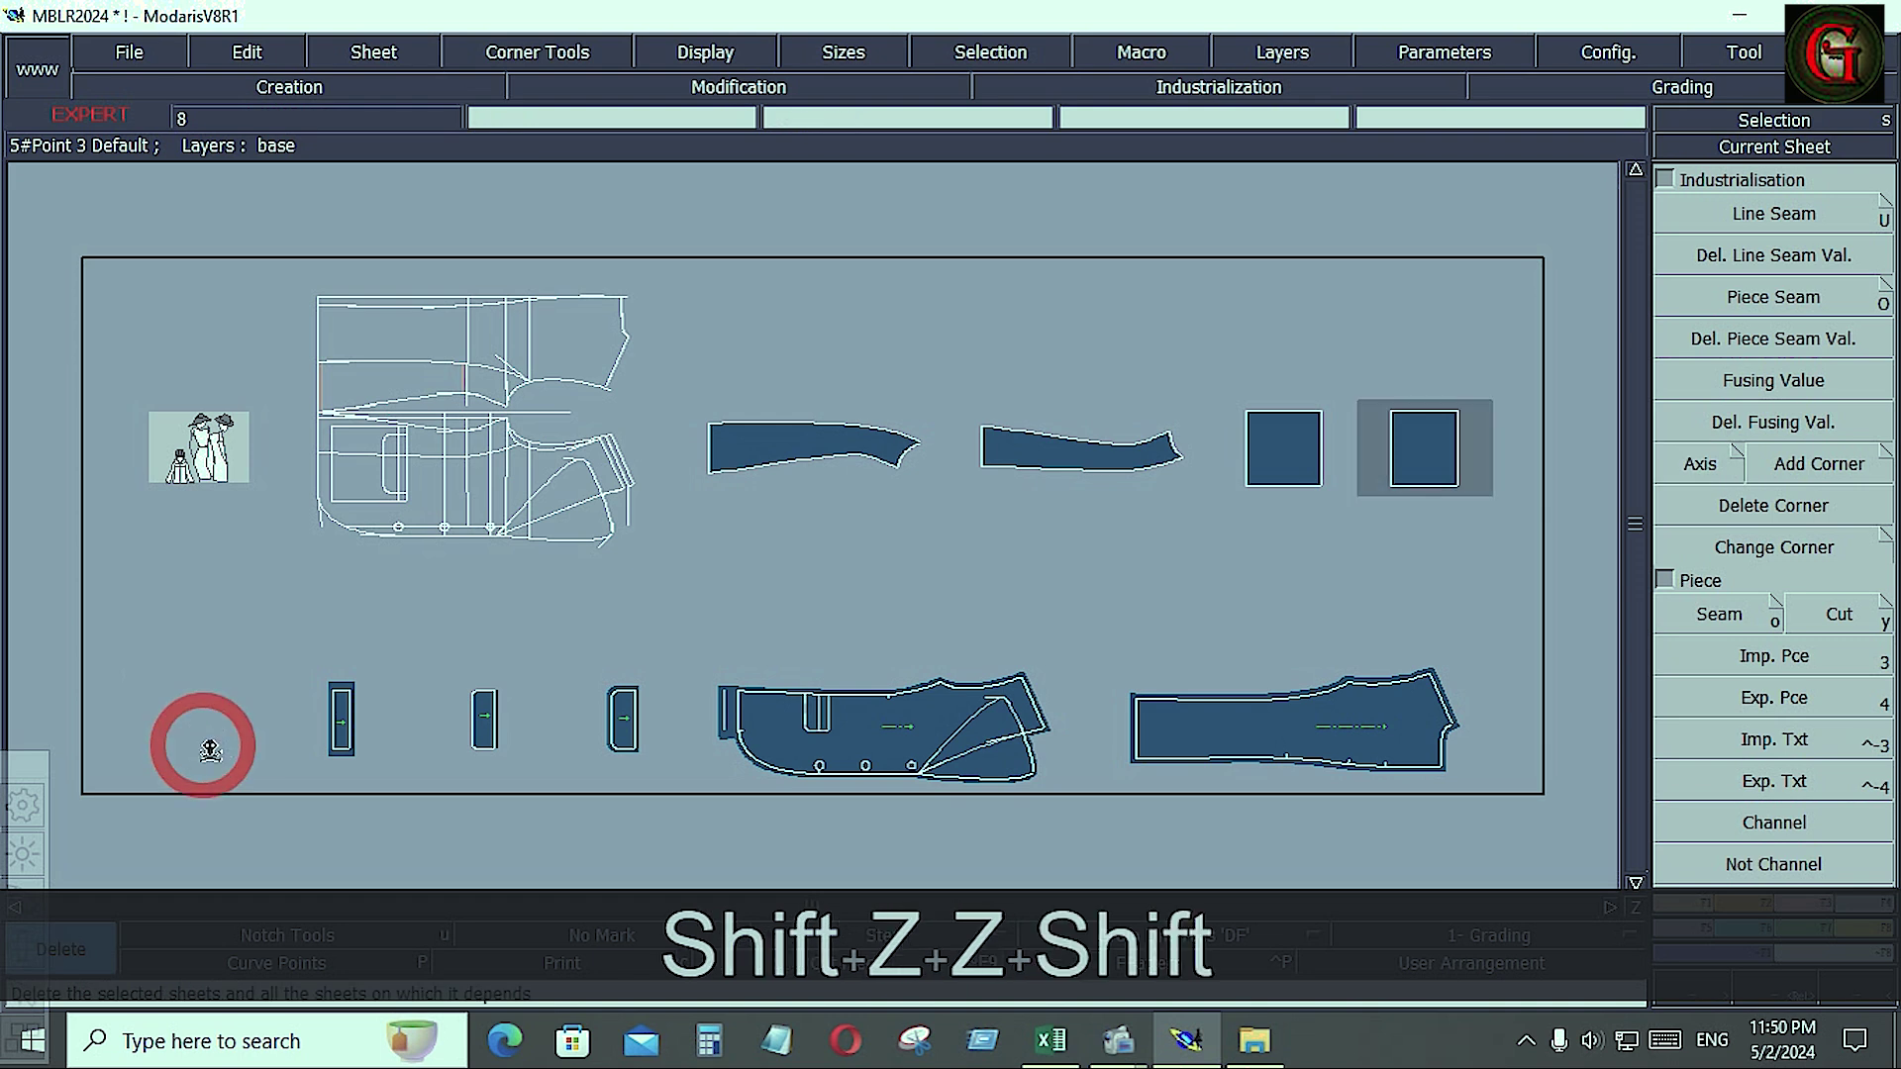
key(Return)
- Apply a 0.75 inch line seam to all edges of the two large rectangular pieces
drag(1220, 358, 1518, 570)
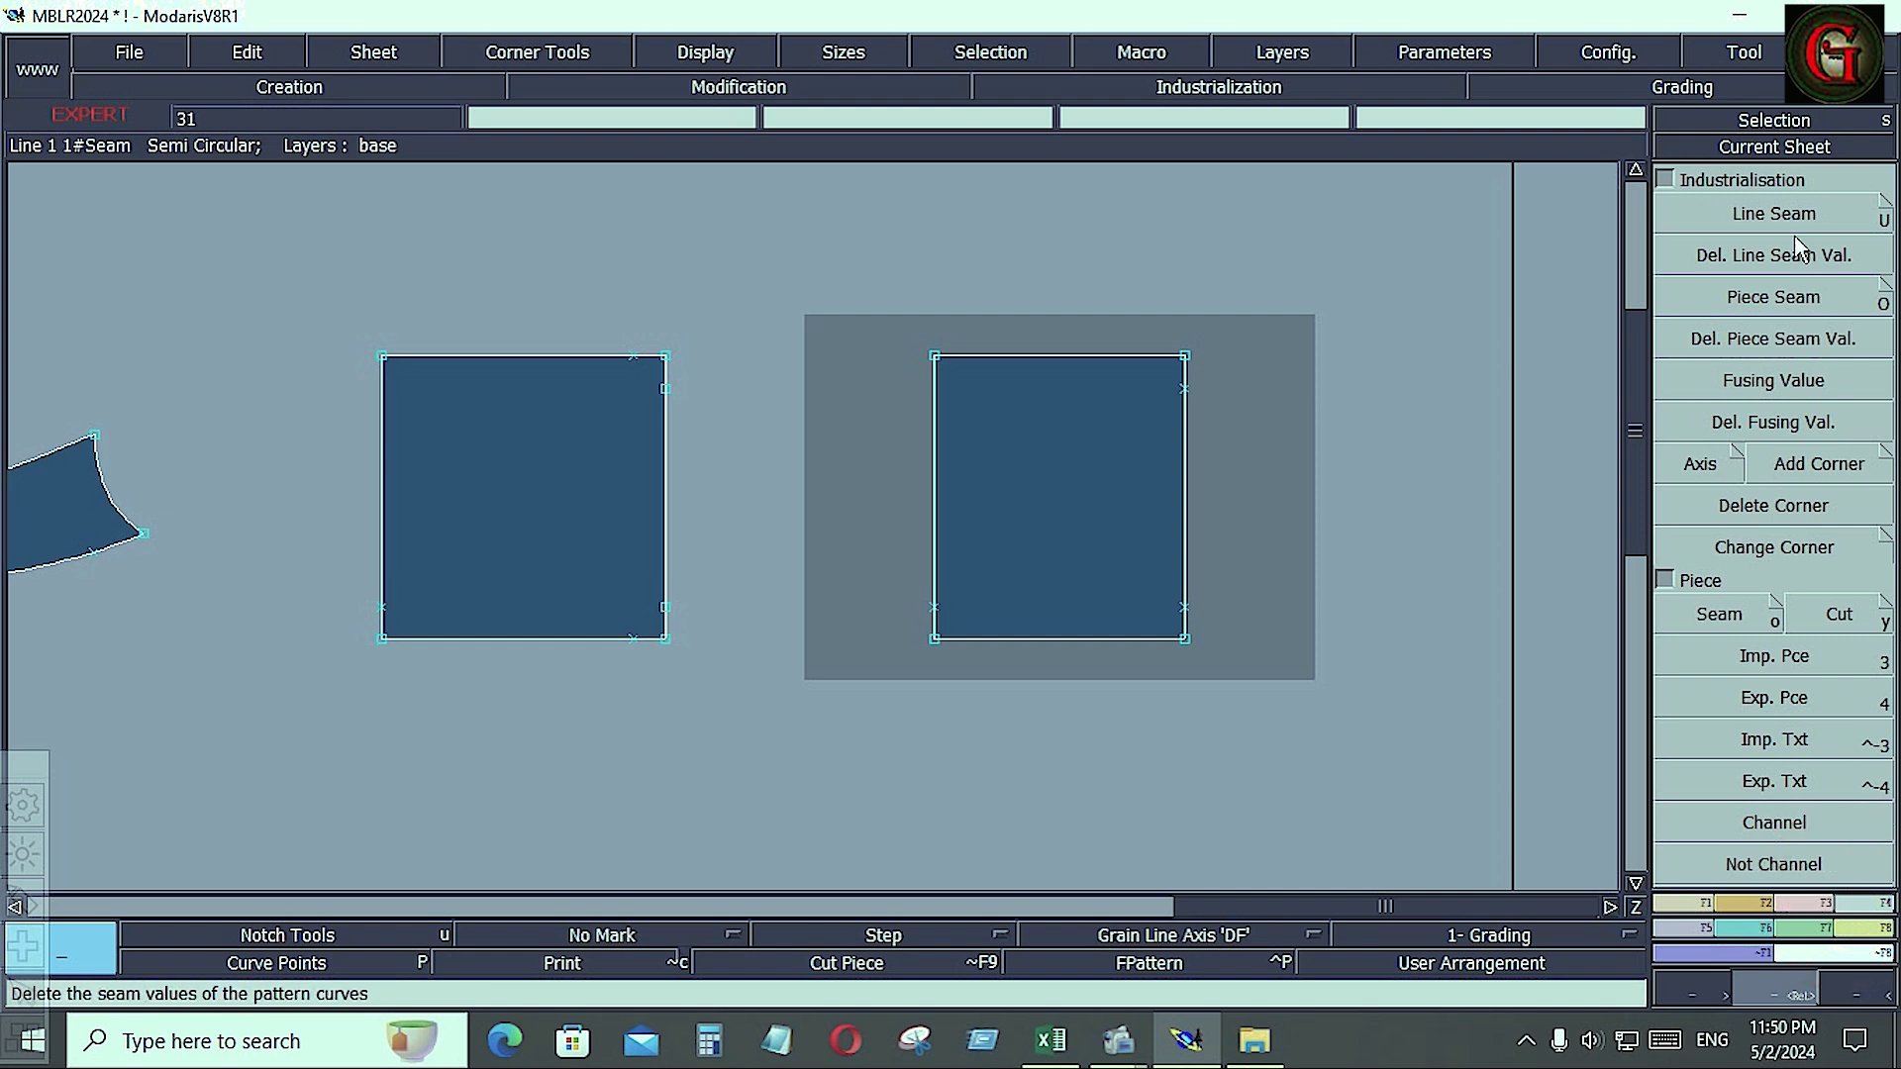
click(1775, 212)
drag(313, 268, 834, 558)
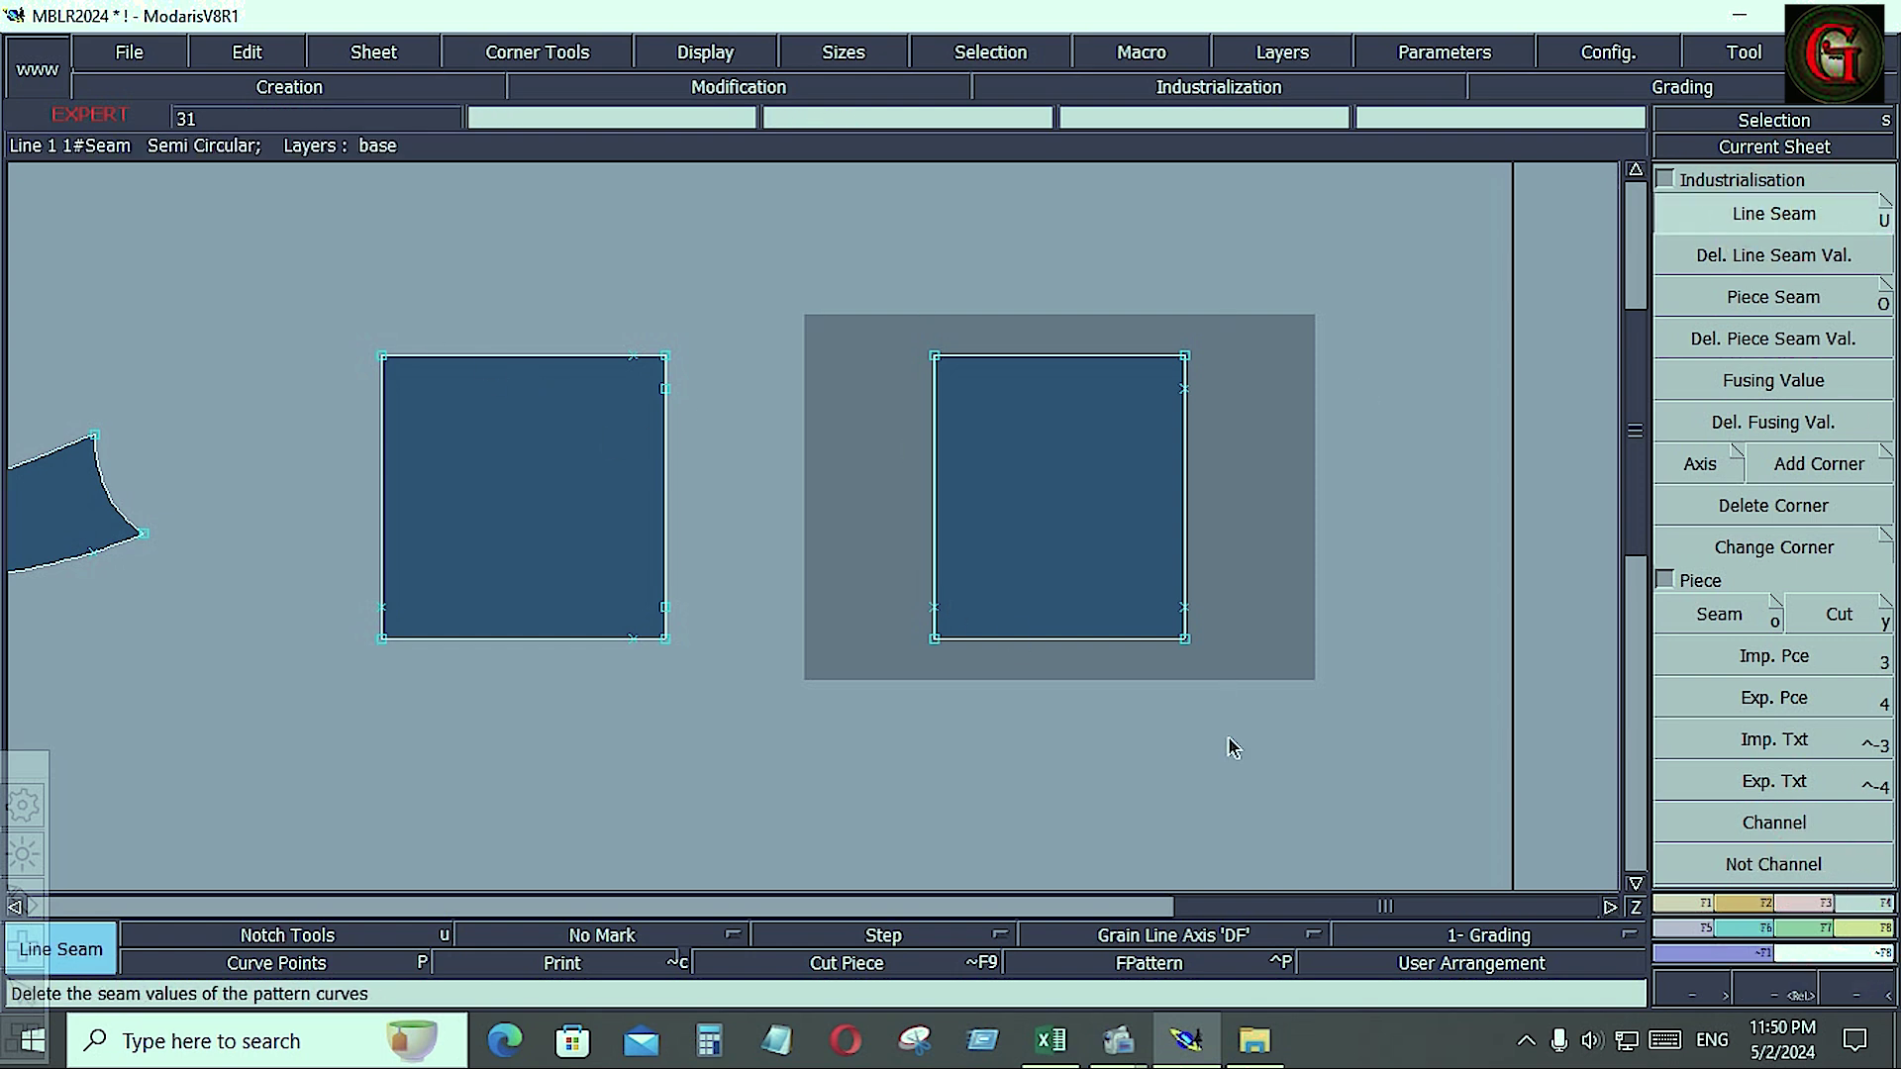
click(1238, 747)
key(Down)
key(Down)
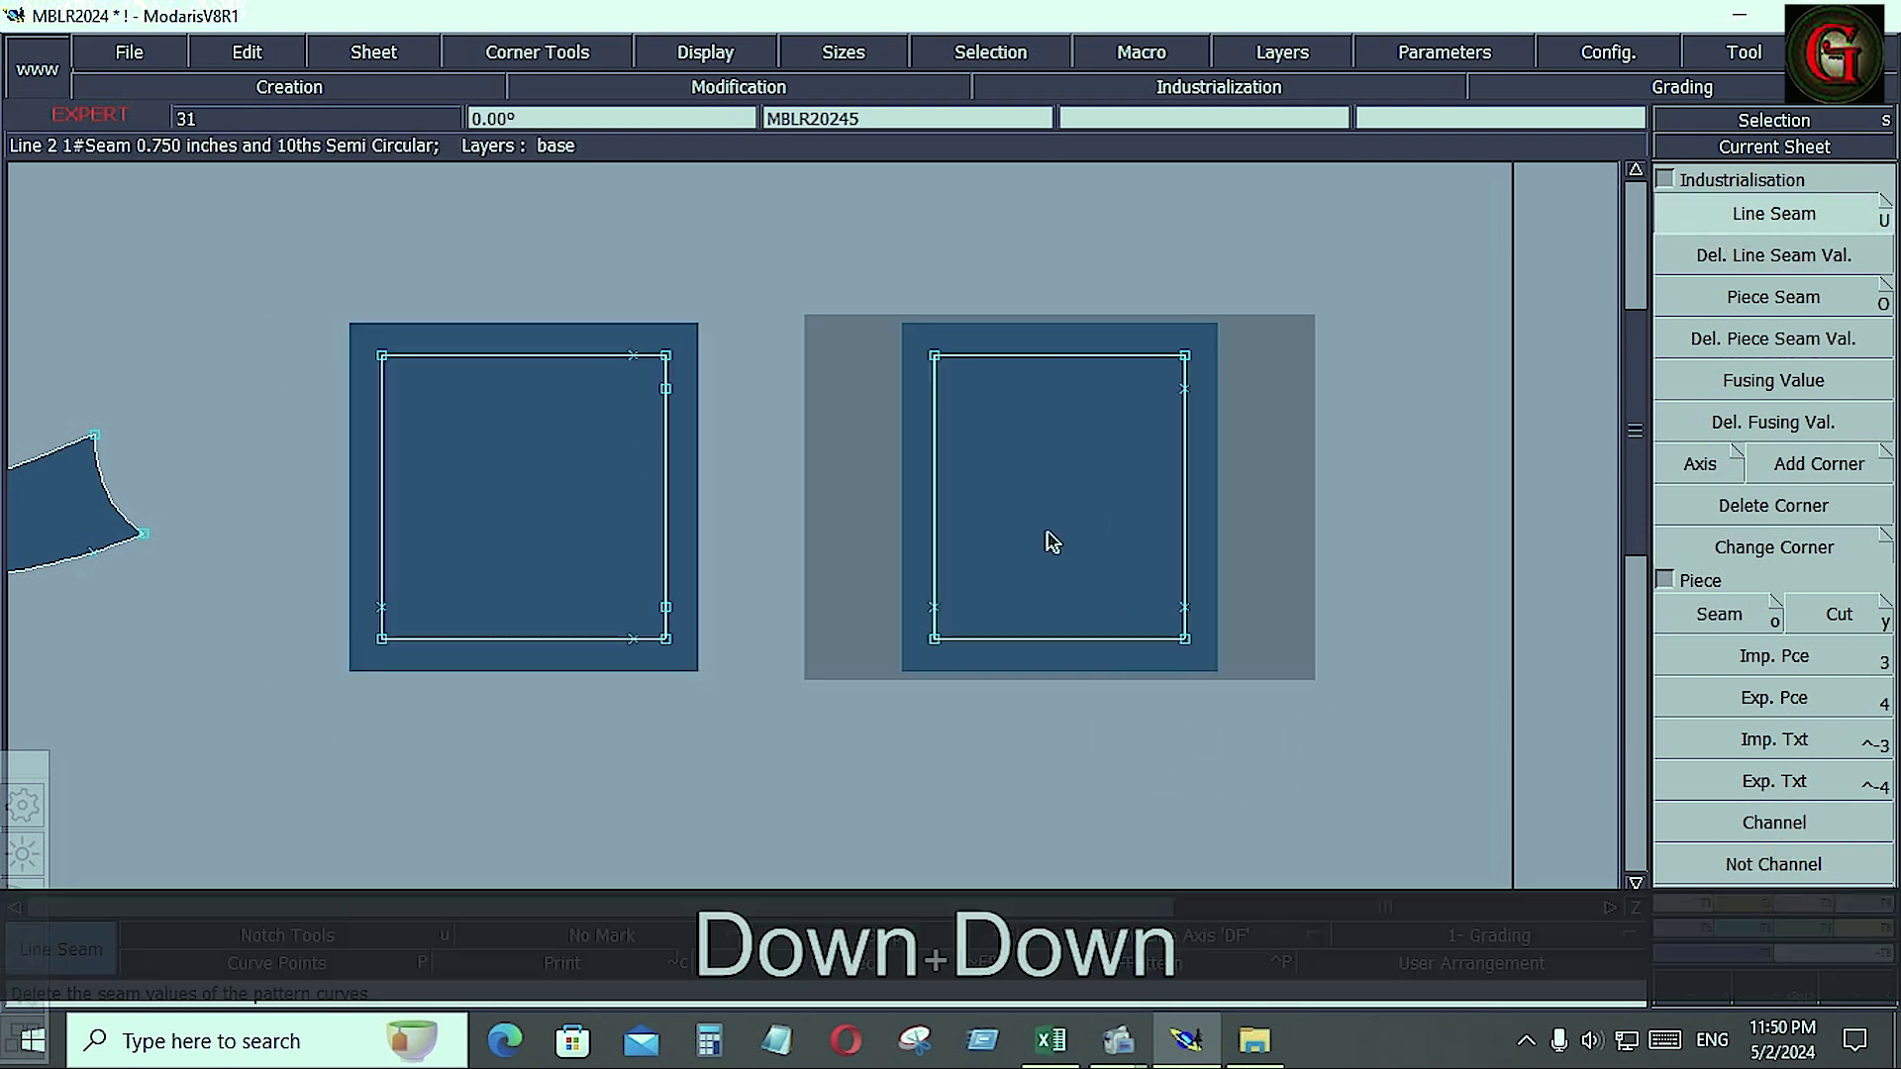
- Set the line seams on the vertical side edges of both rectangular pieces to 0.4 inches at beginning and end
click(935, 459)
key(Down)
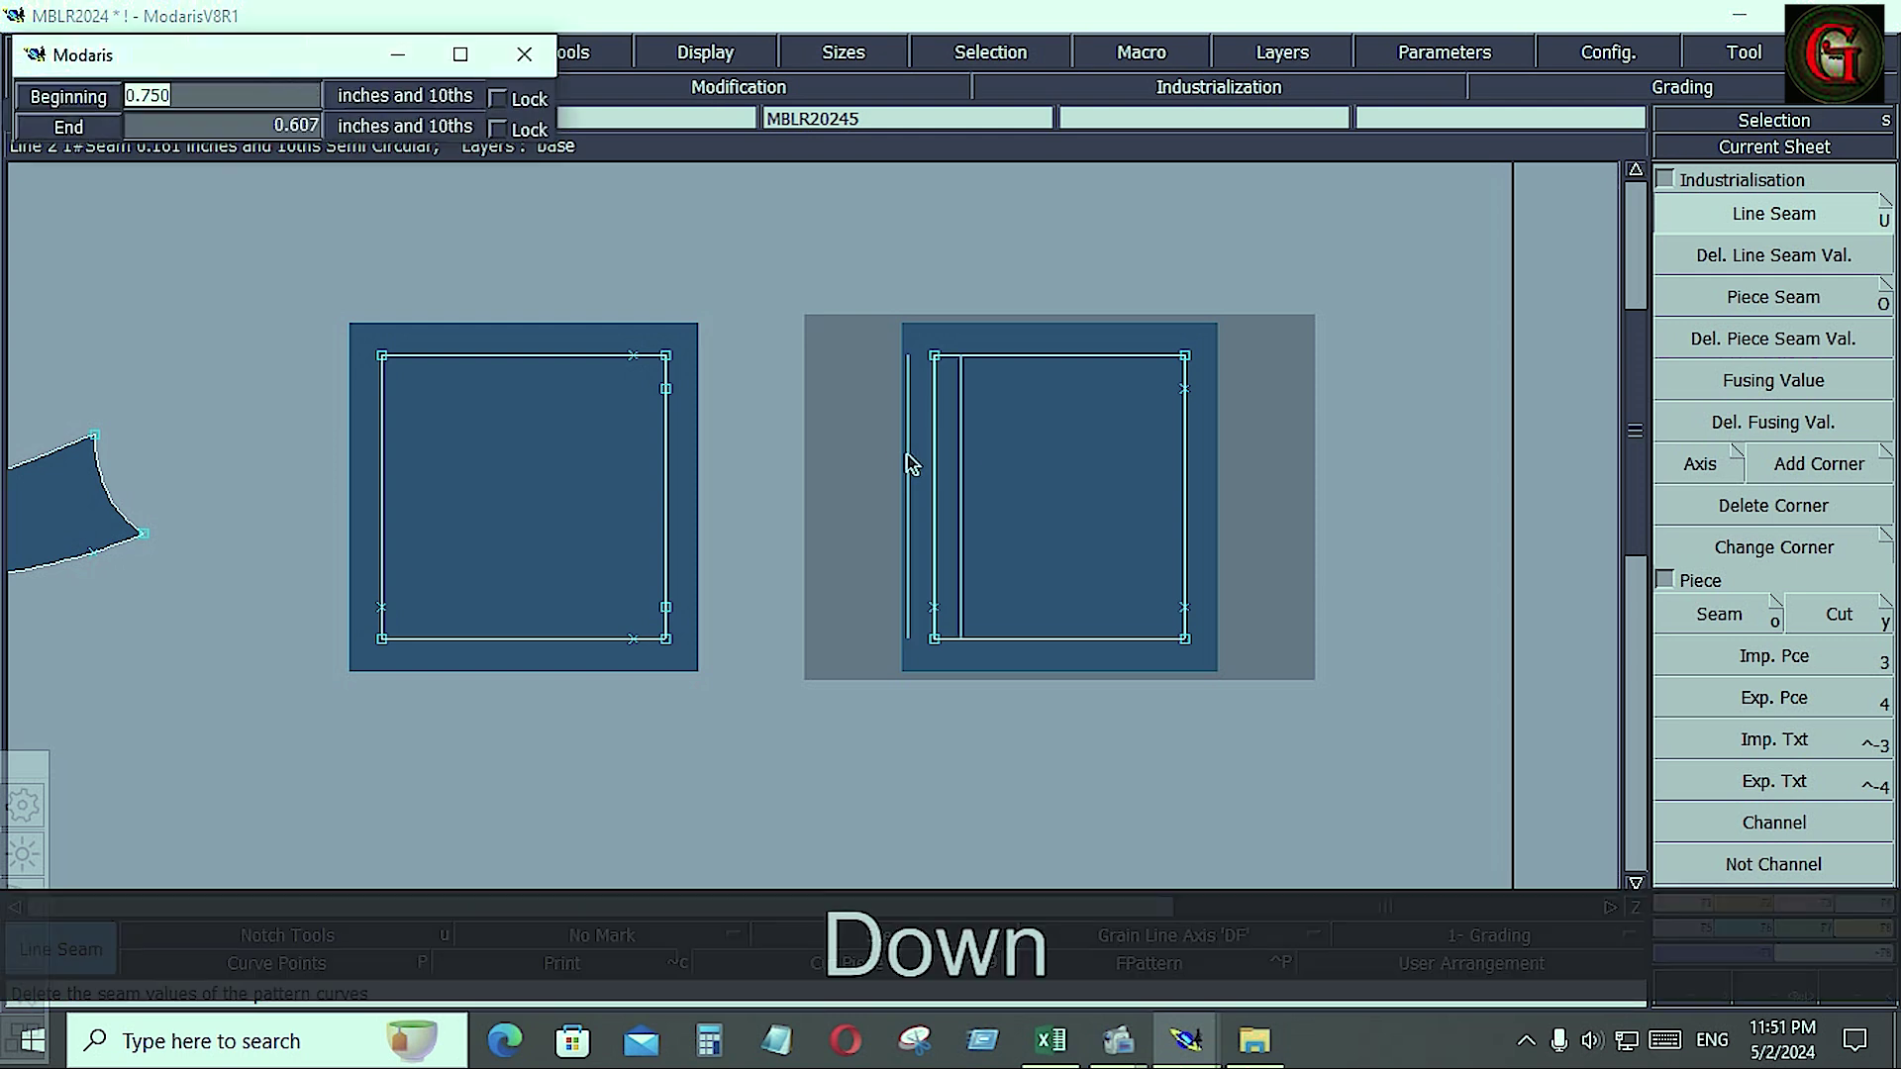
text(.4)
key(Down)
text(.4)
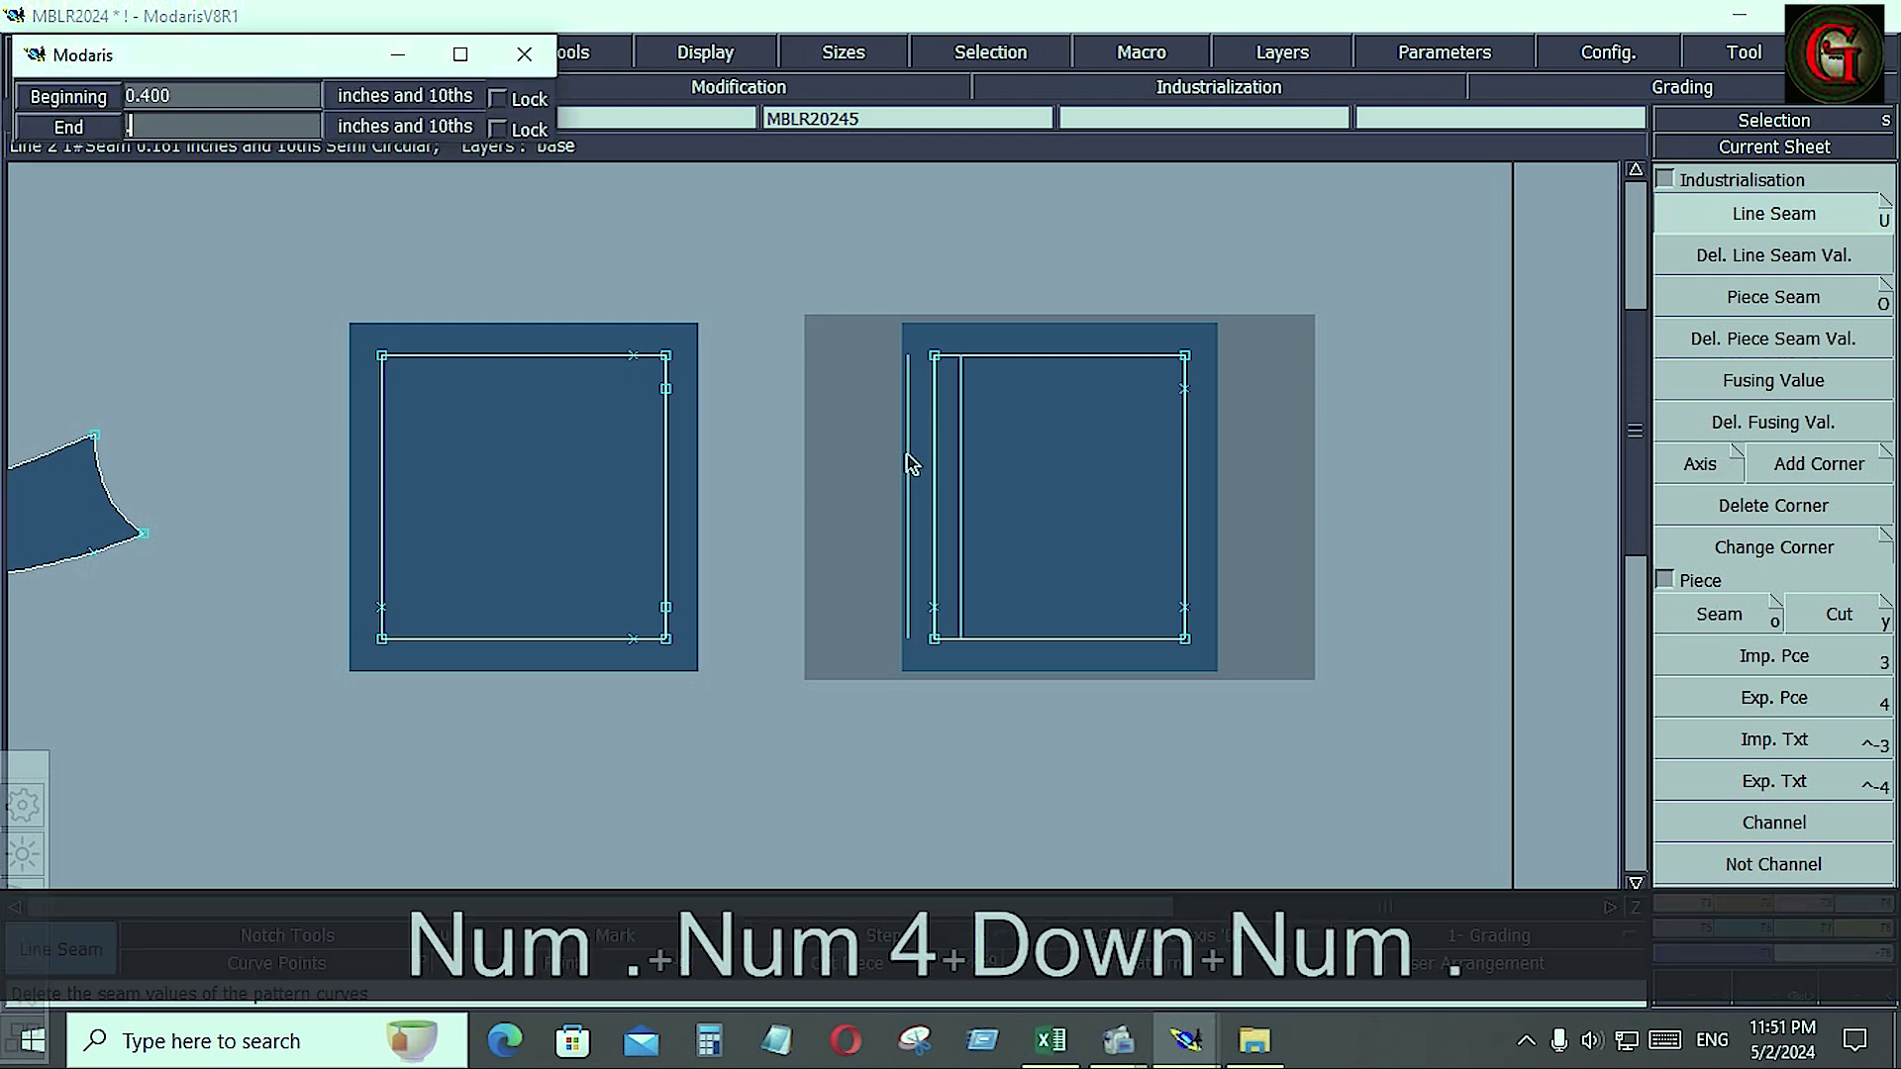
key(Down)
click(1188, 526)
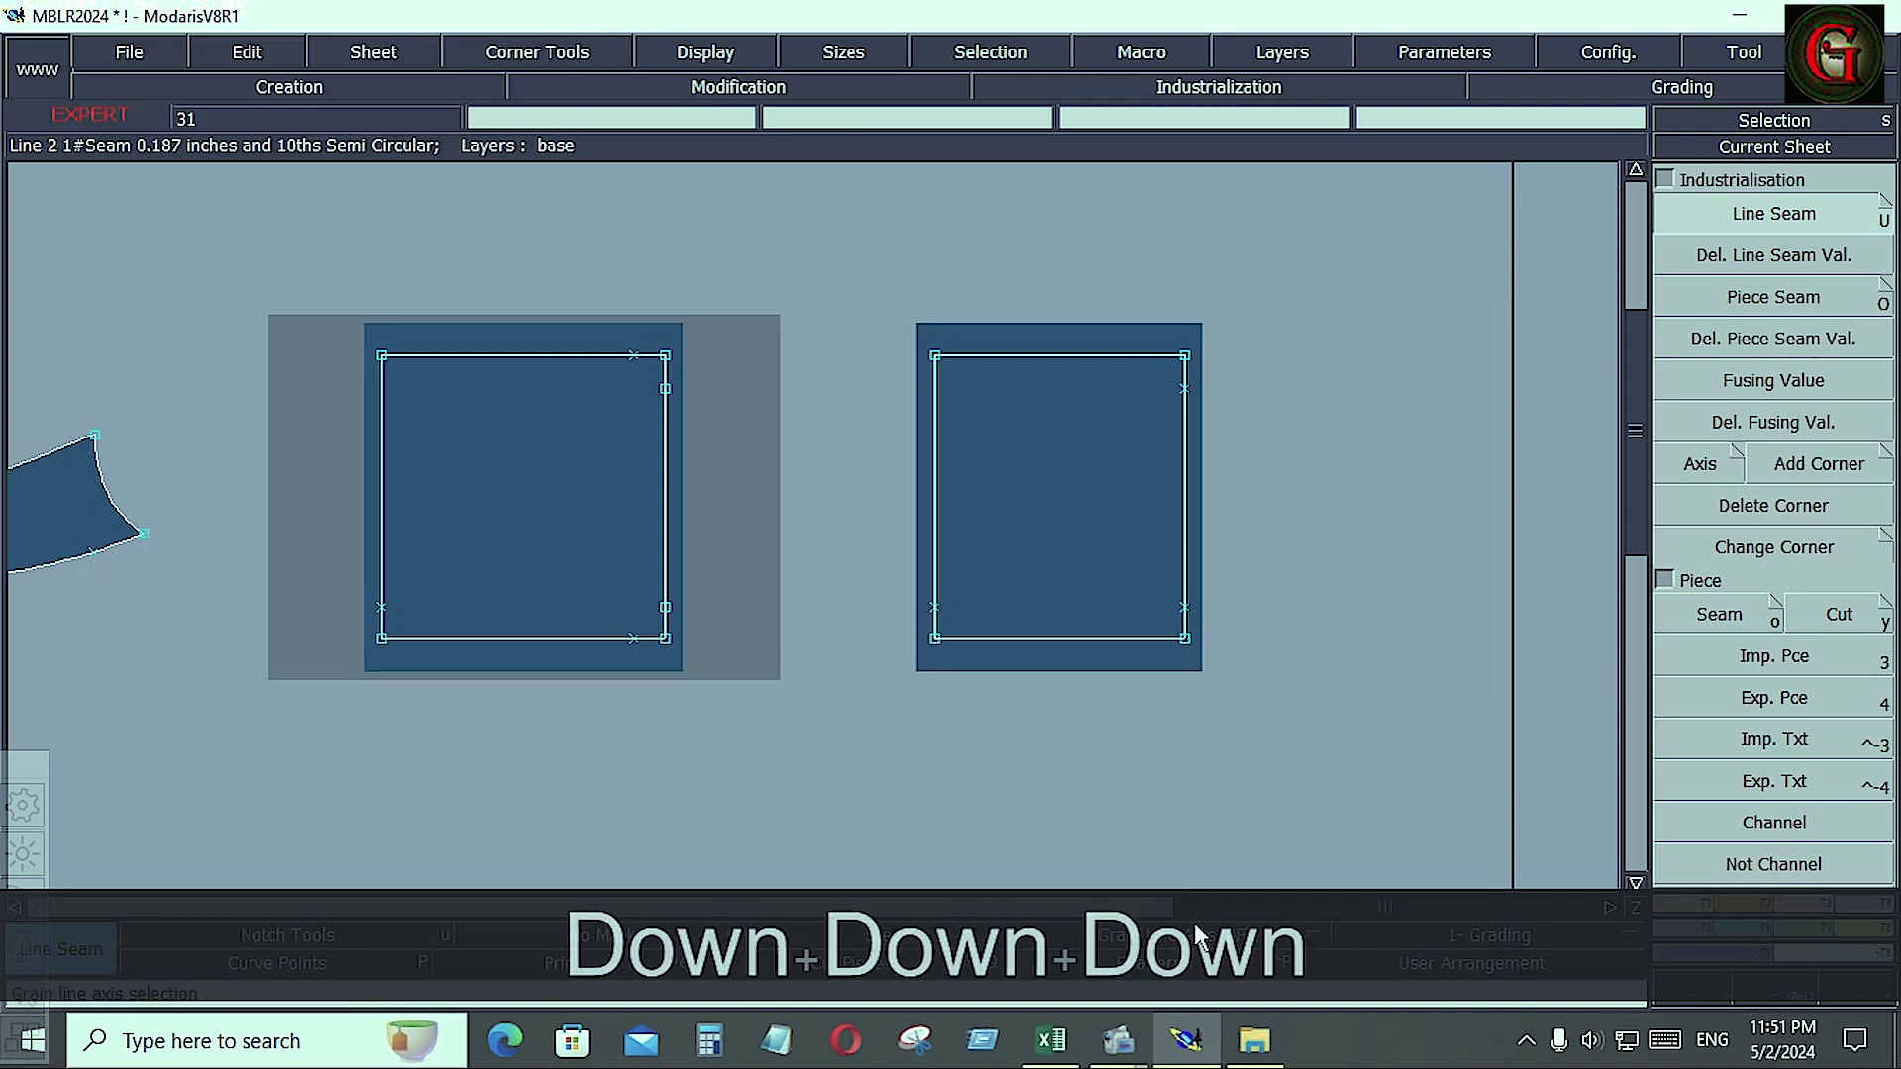
- Draw a short horizontal 'DF' grain line axis in the middle of each of the two large rectangular pieces
click(1188, 933)
click(1175, 812)
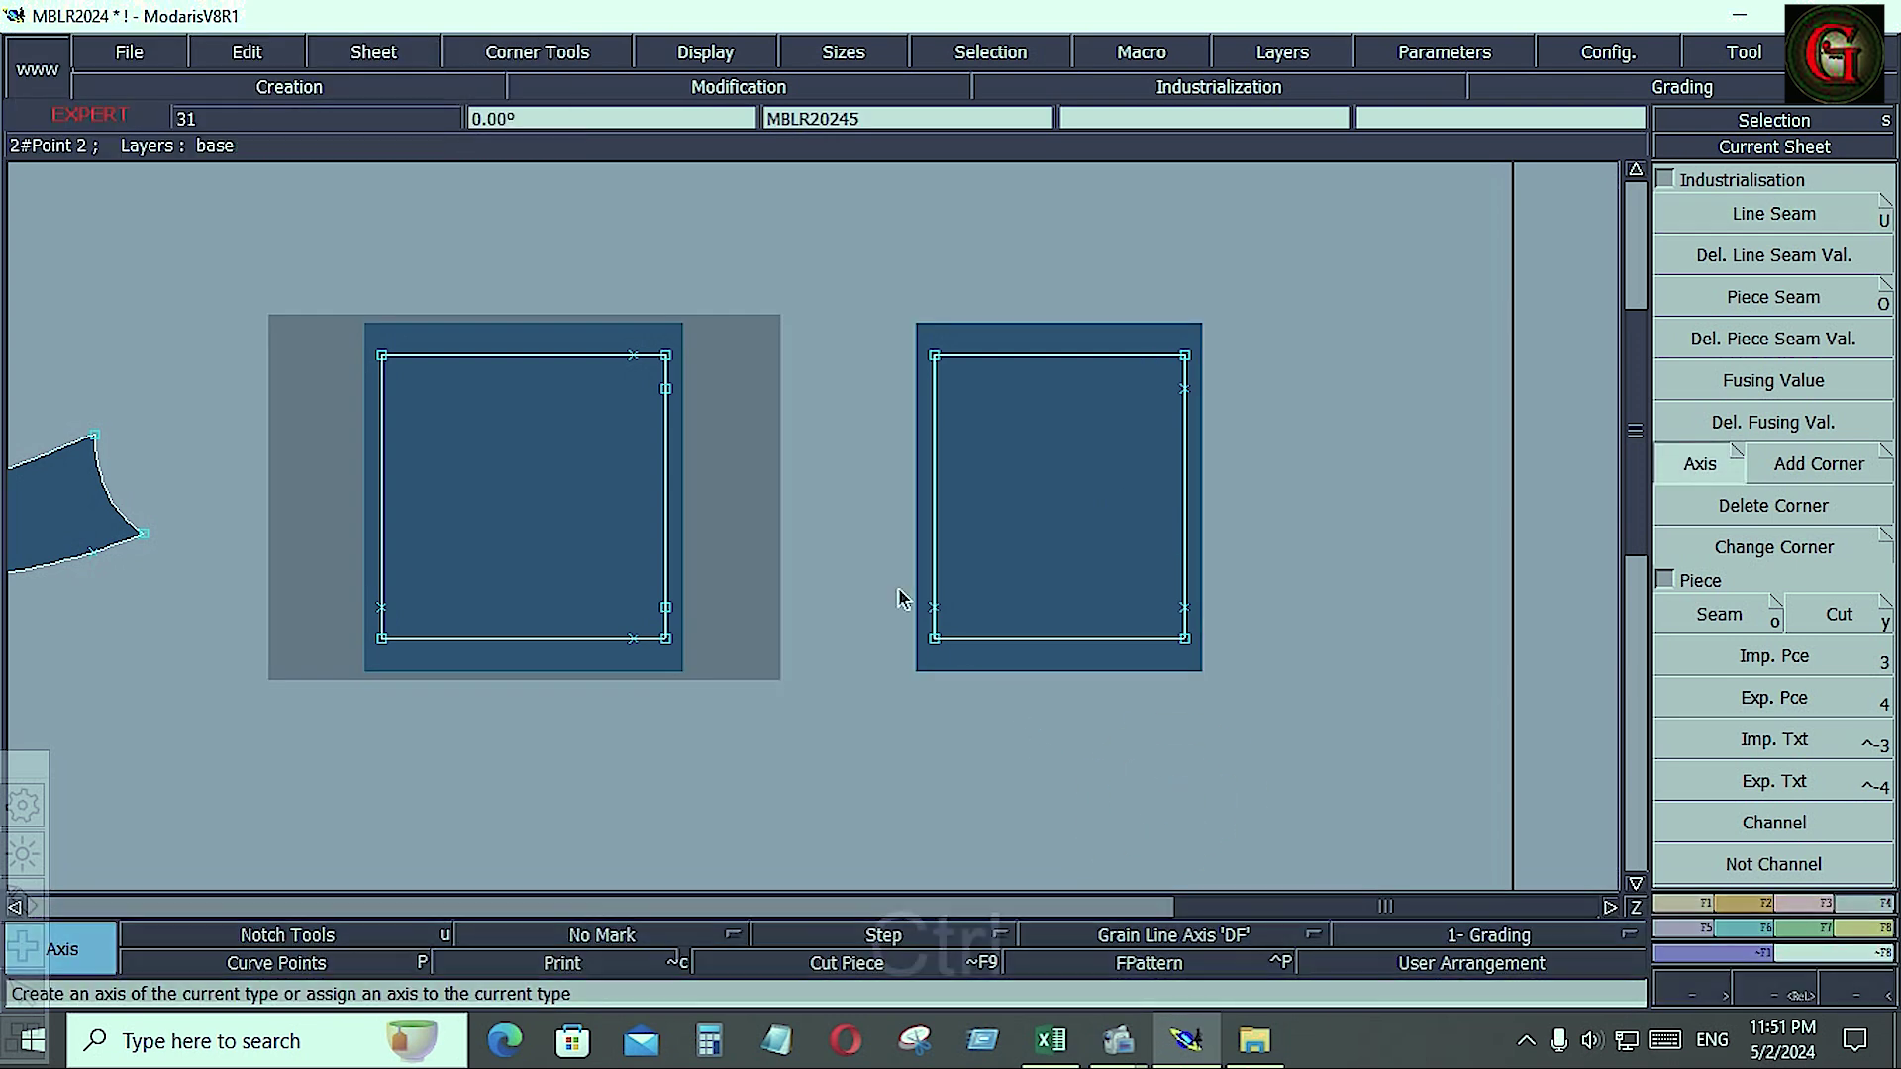
ctrl+click(481, 475)
ctrl+click(603, 495)
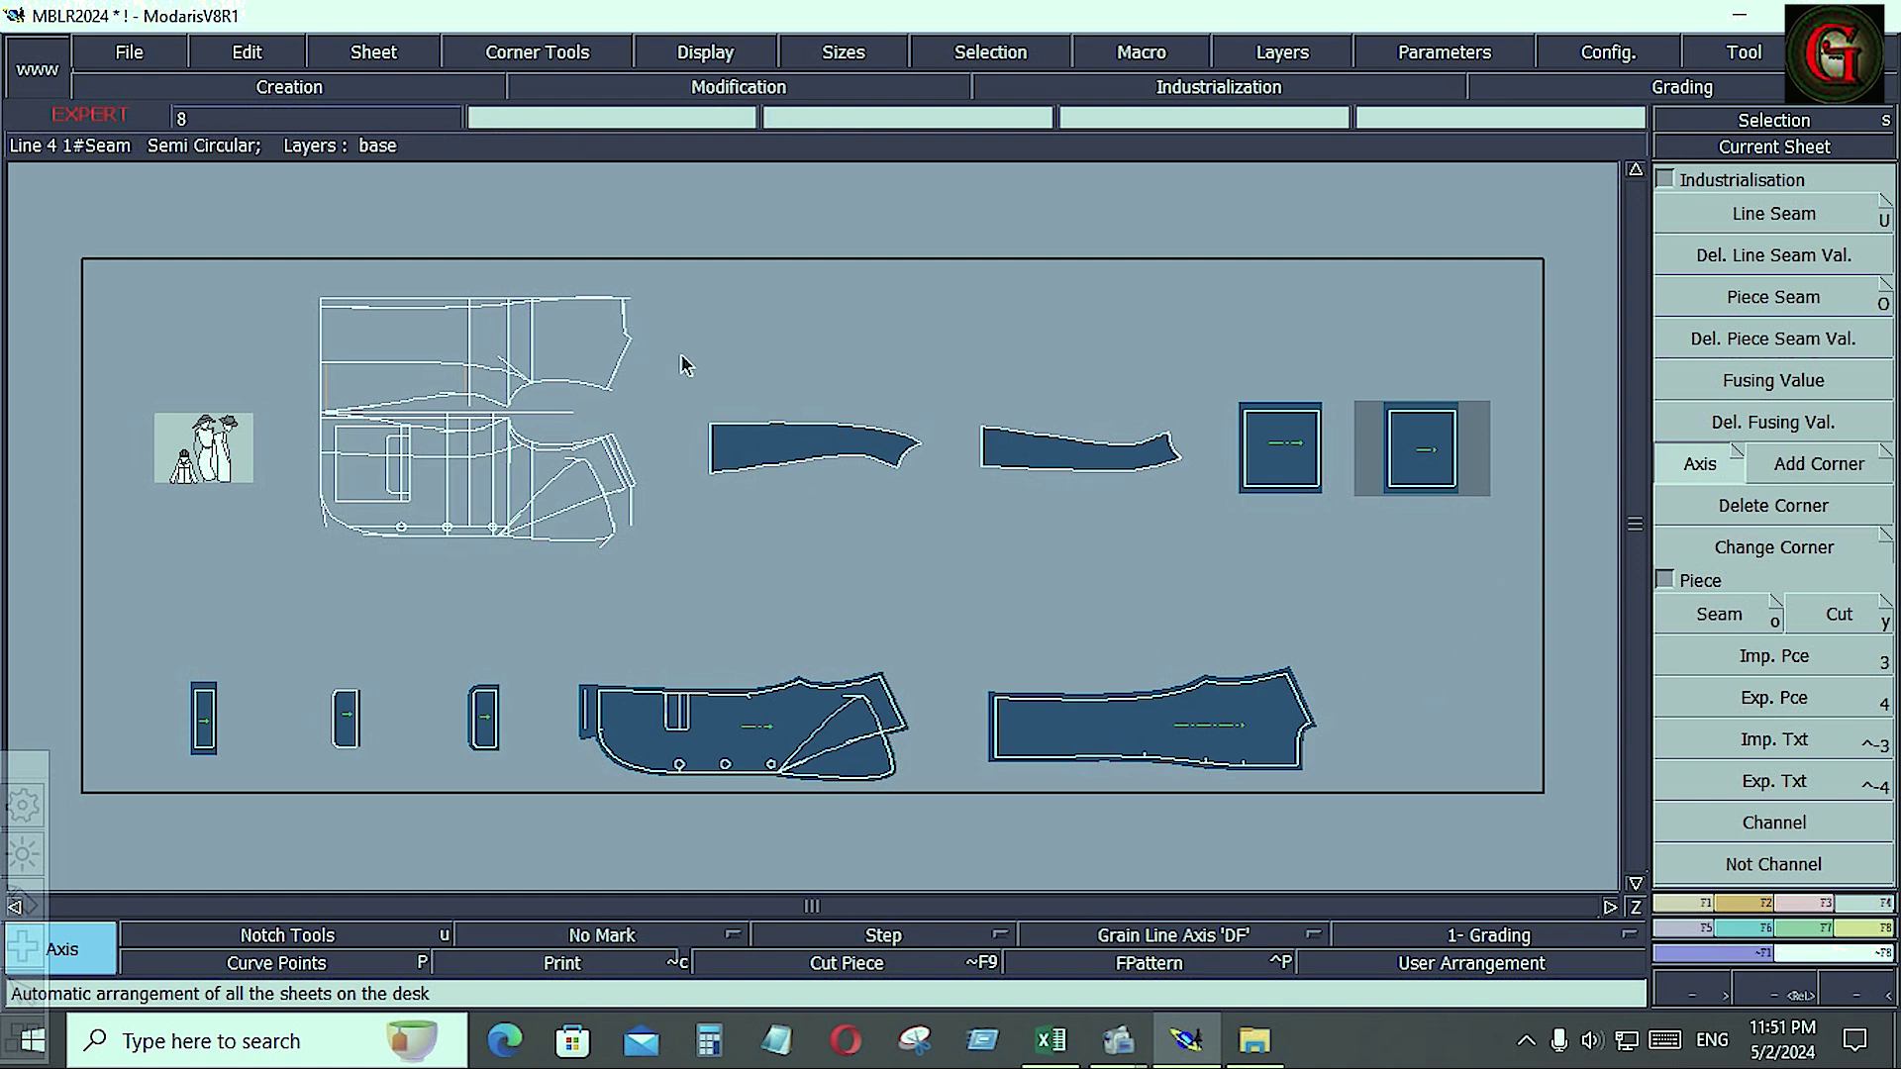
drag(682, 357, 1203, 523)
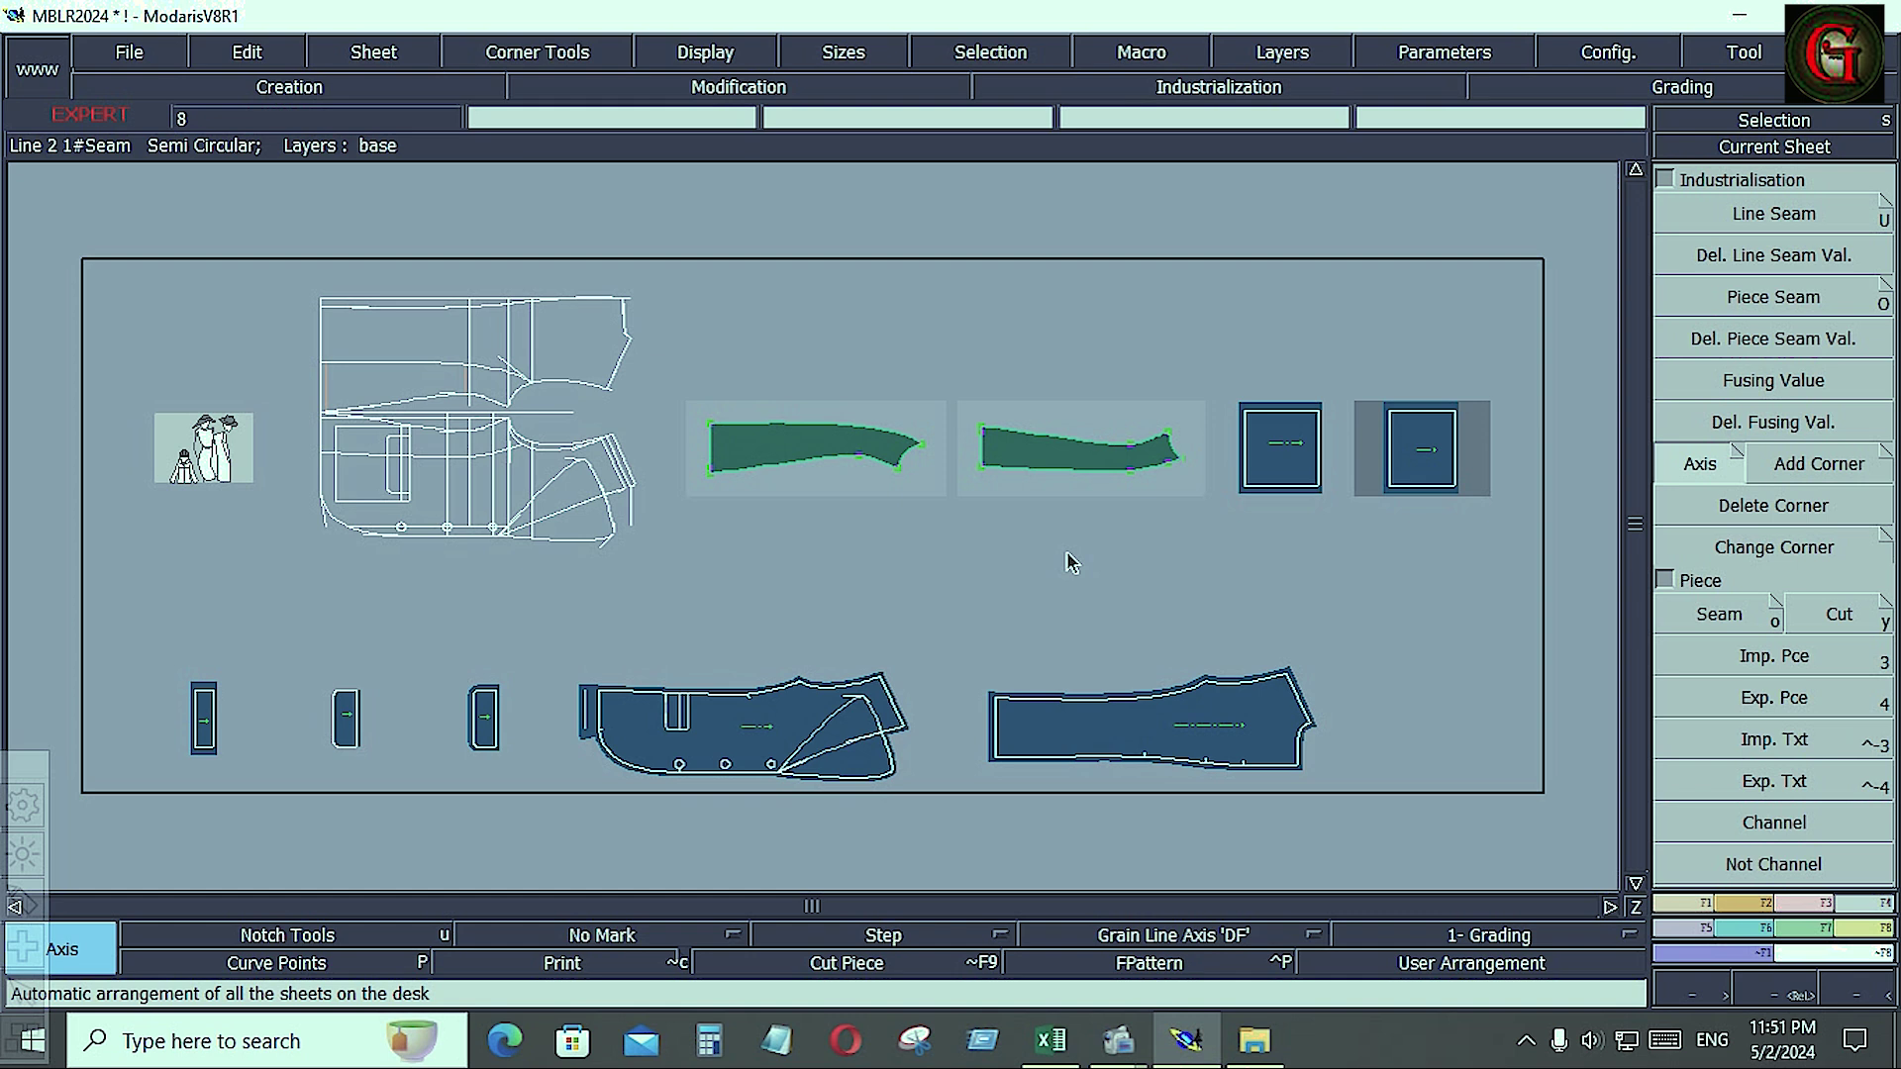
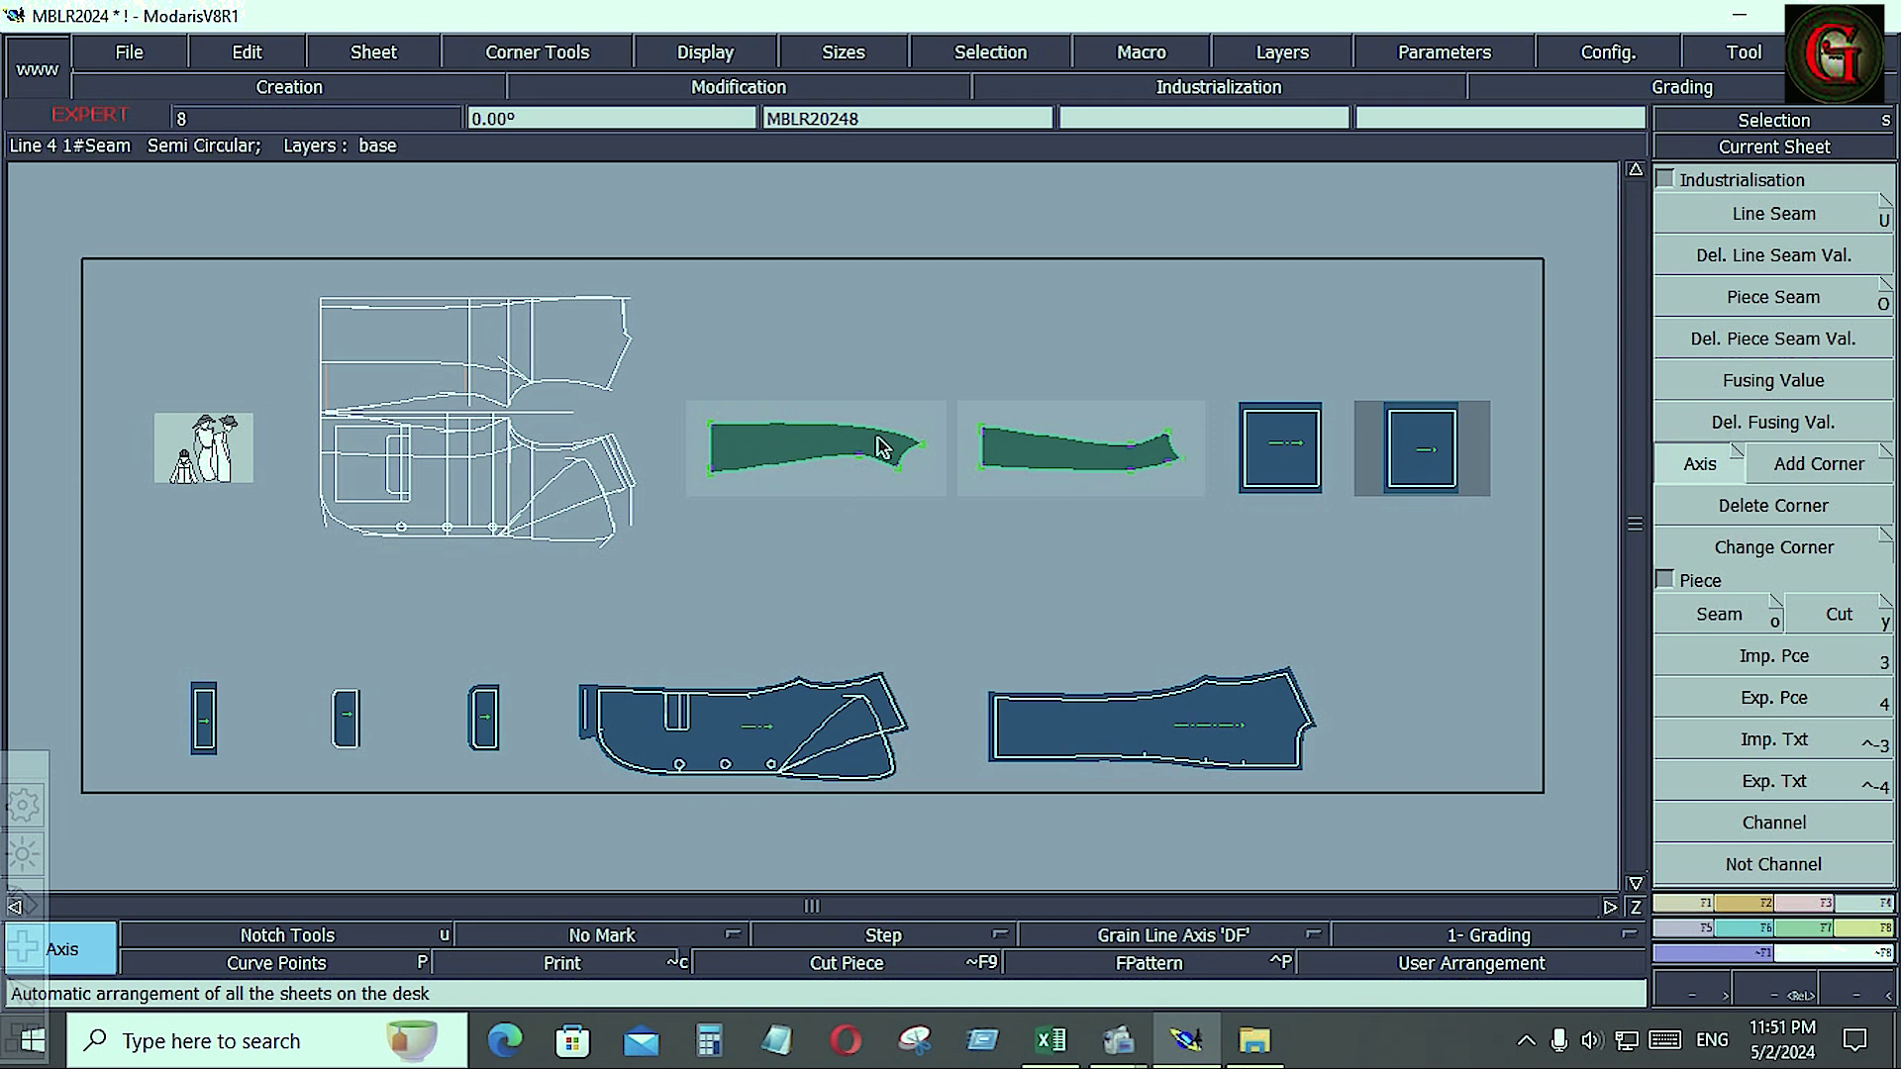
click(970, 555)
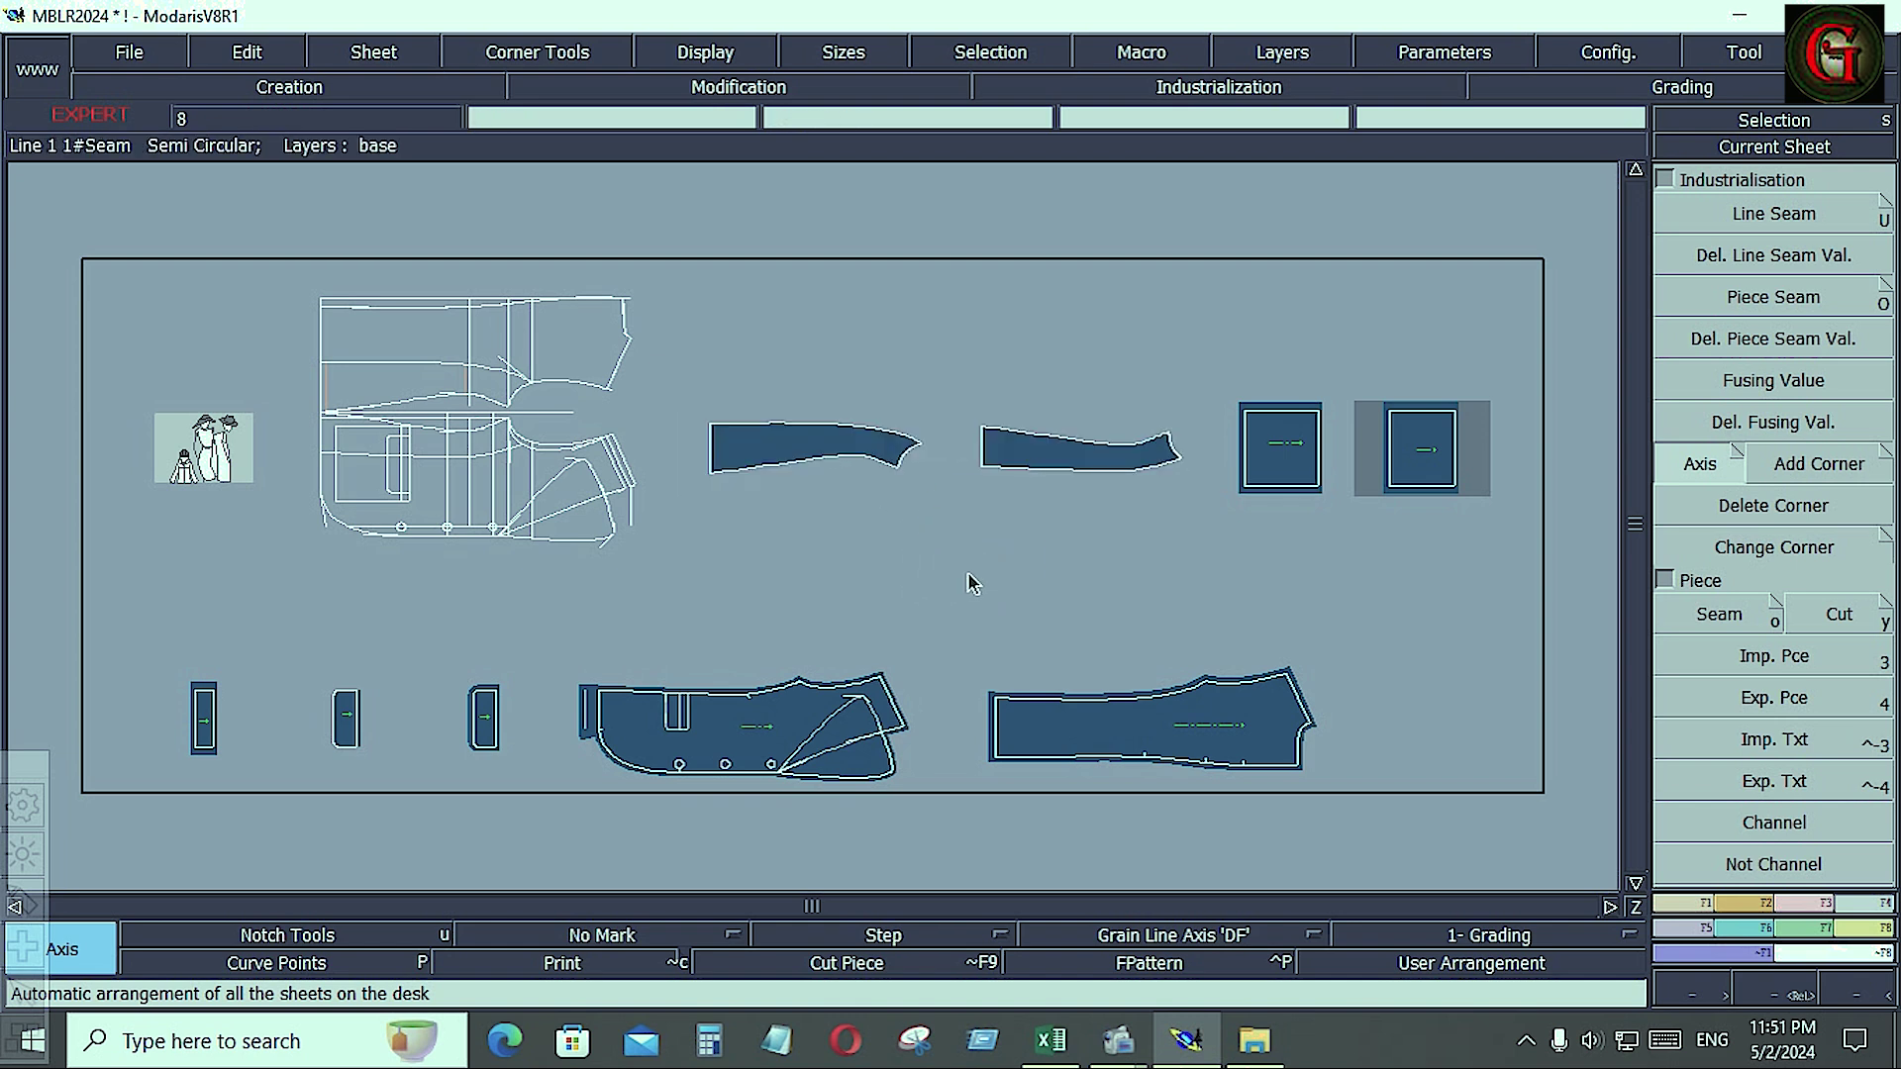
- Save the MBLR2024 model, continuing past the warning about the modified validation file
click(141, 46)
click(150, 177)
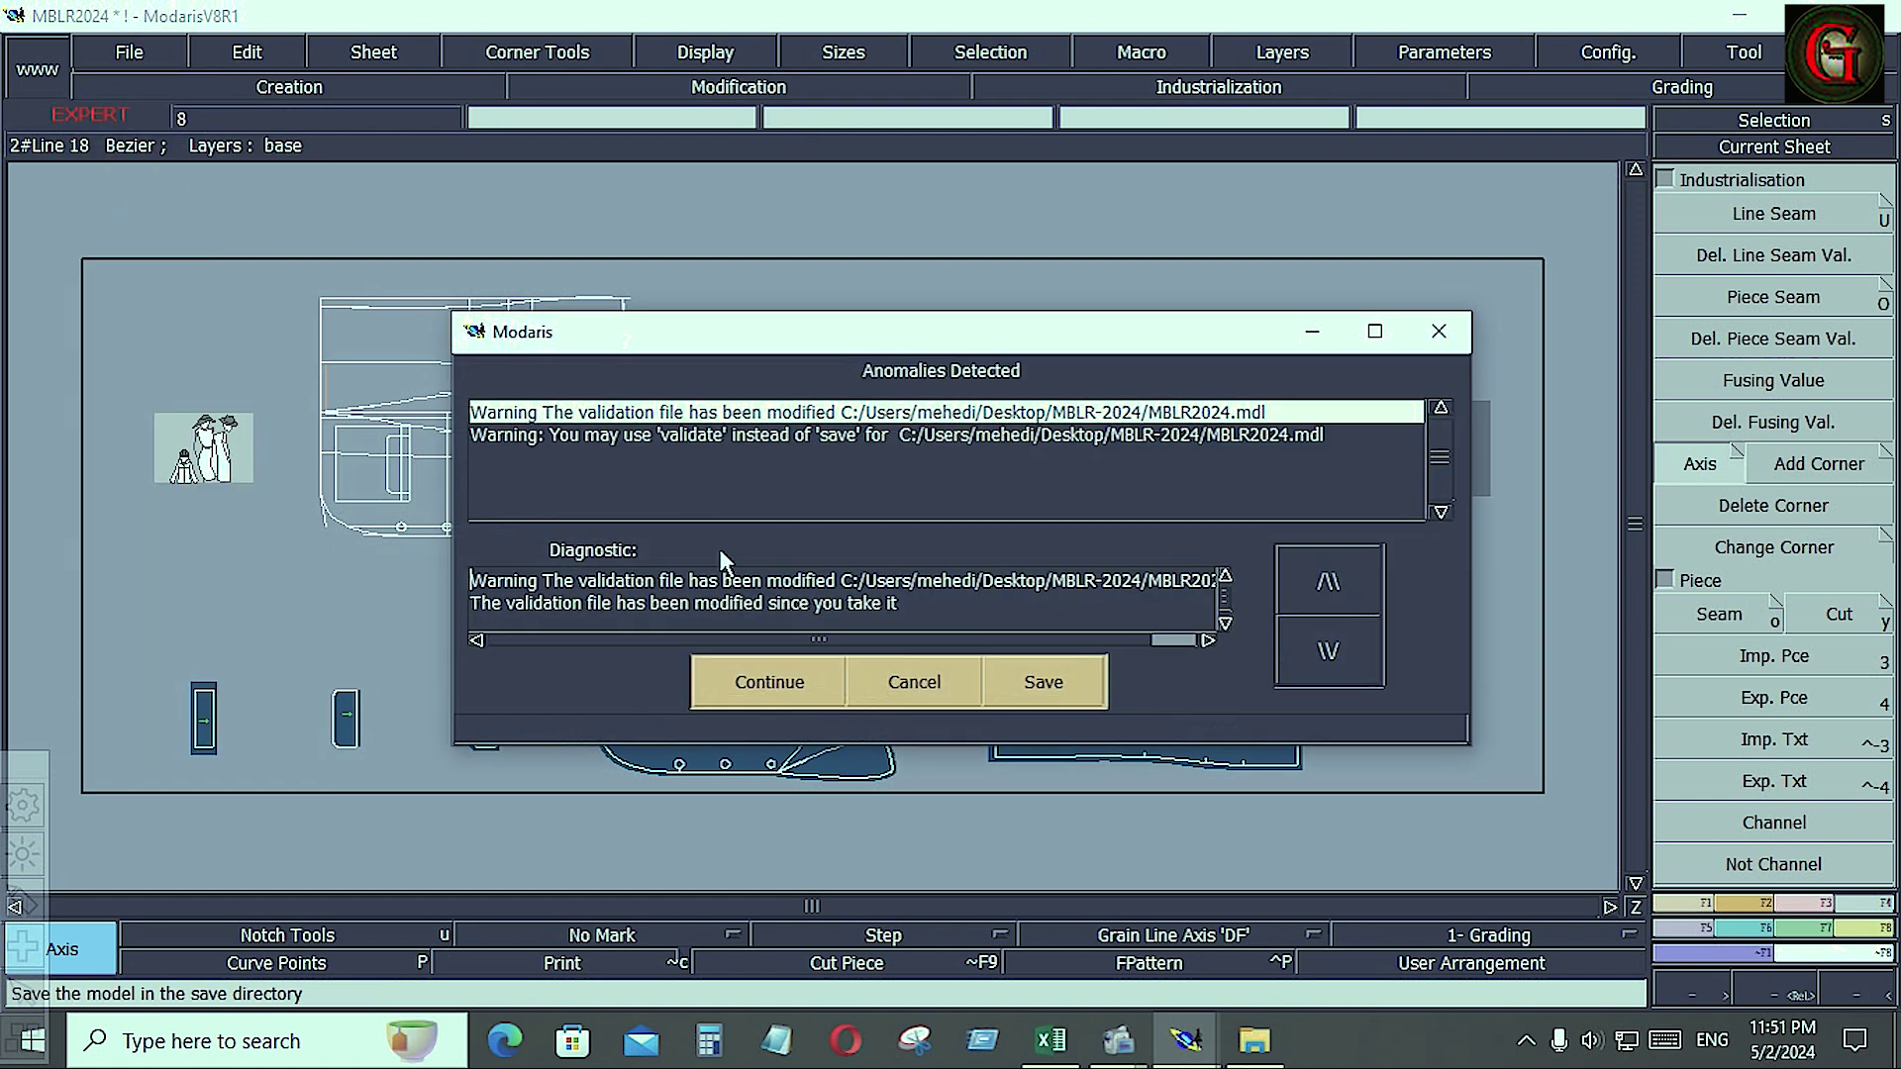
click(790, 695)
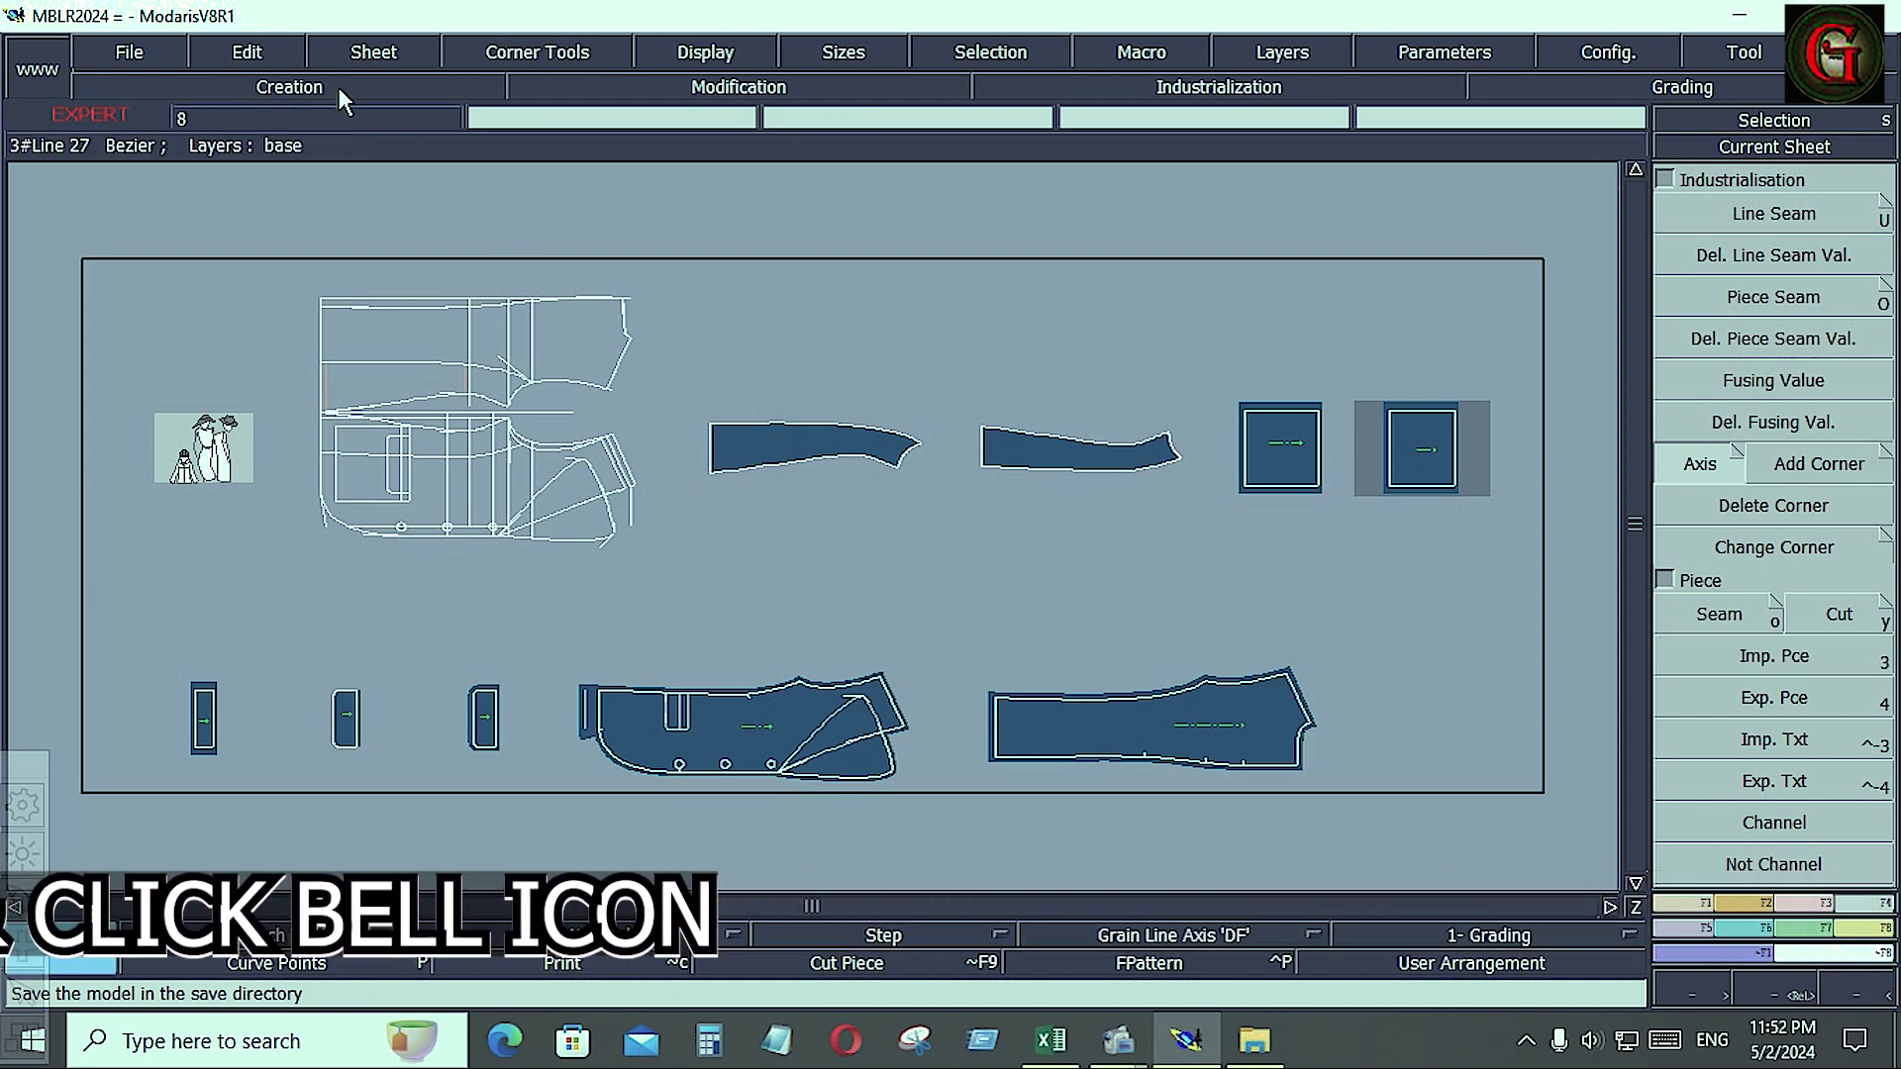
- Select the sheets of the two long curved pieces and display only those two sheets
click(377, 51)
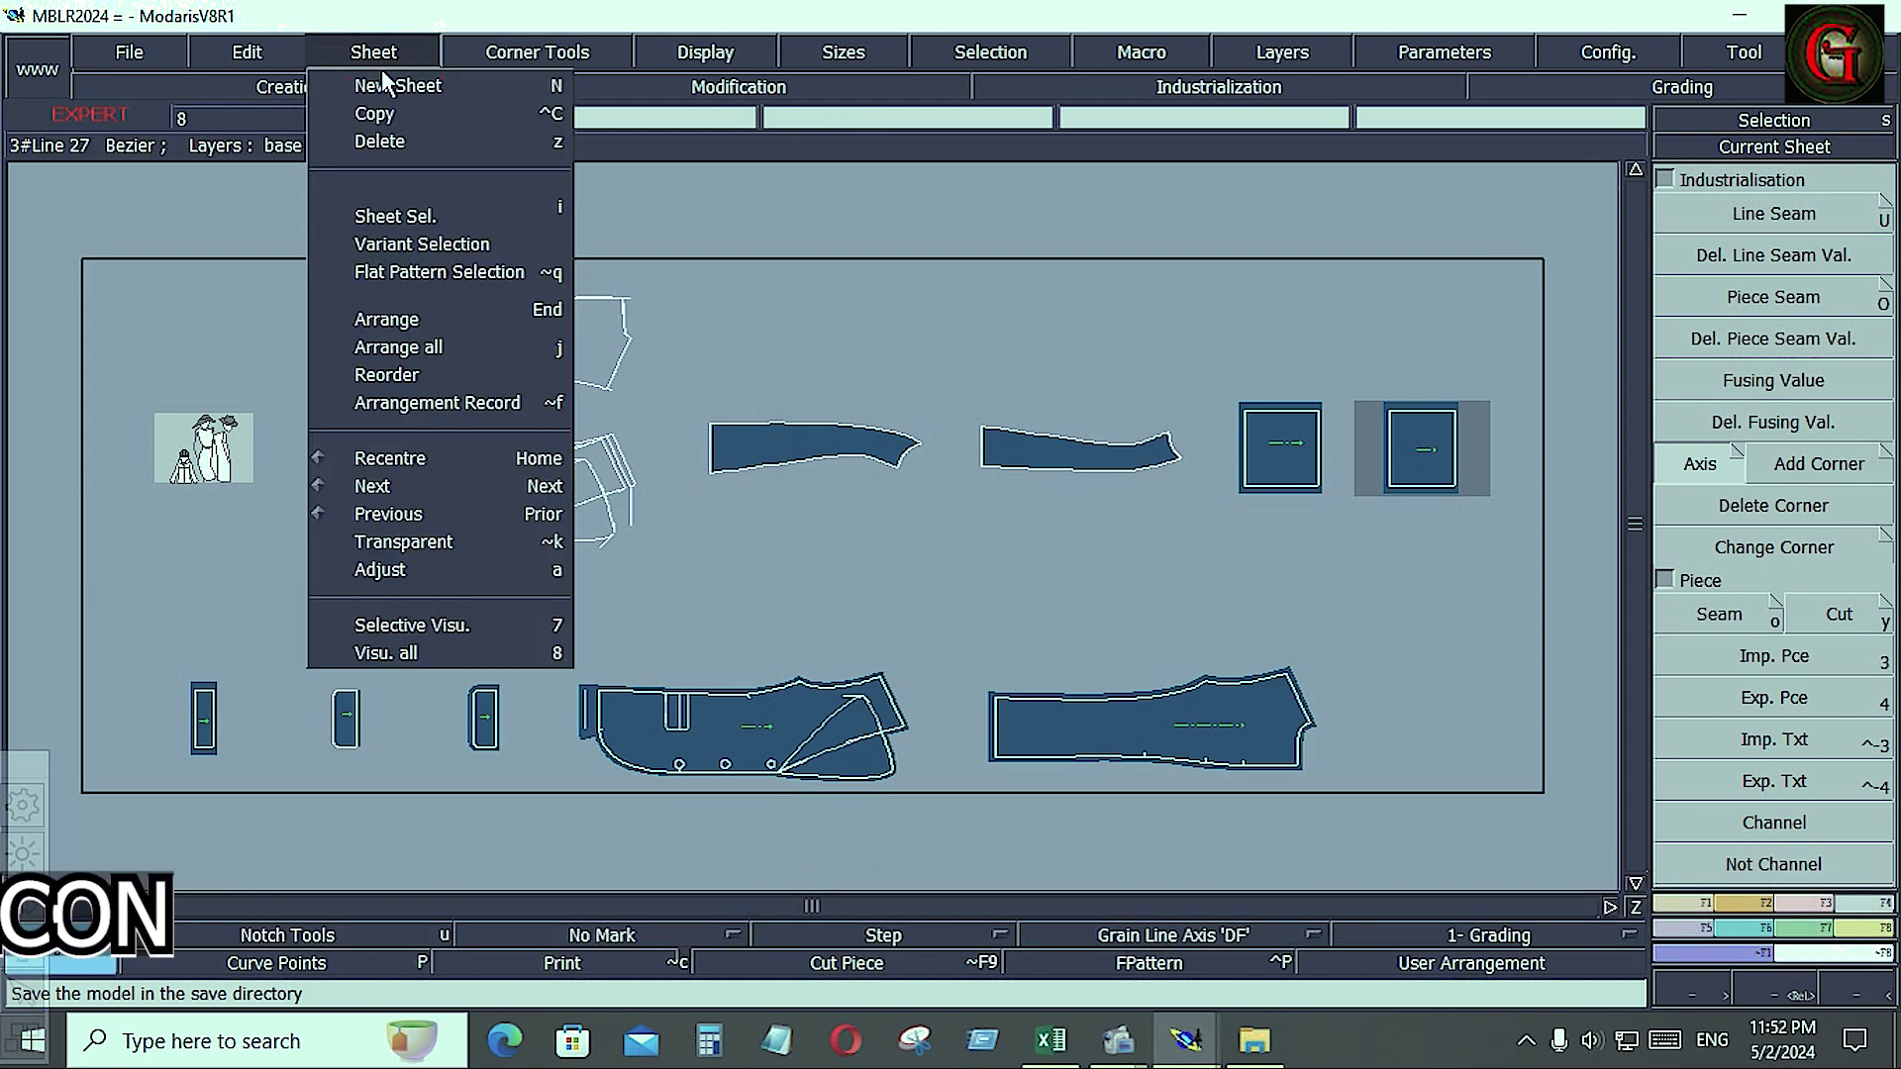
click(388, 220)
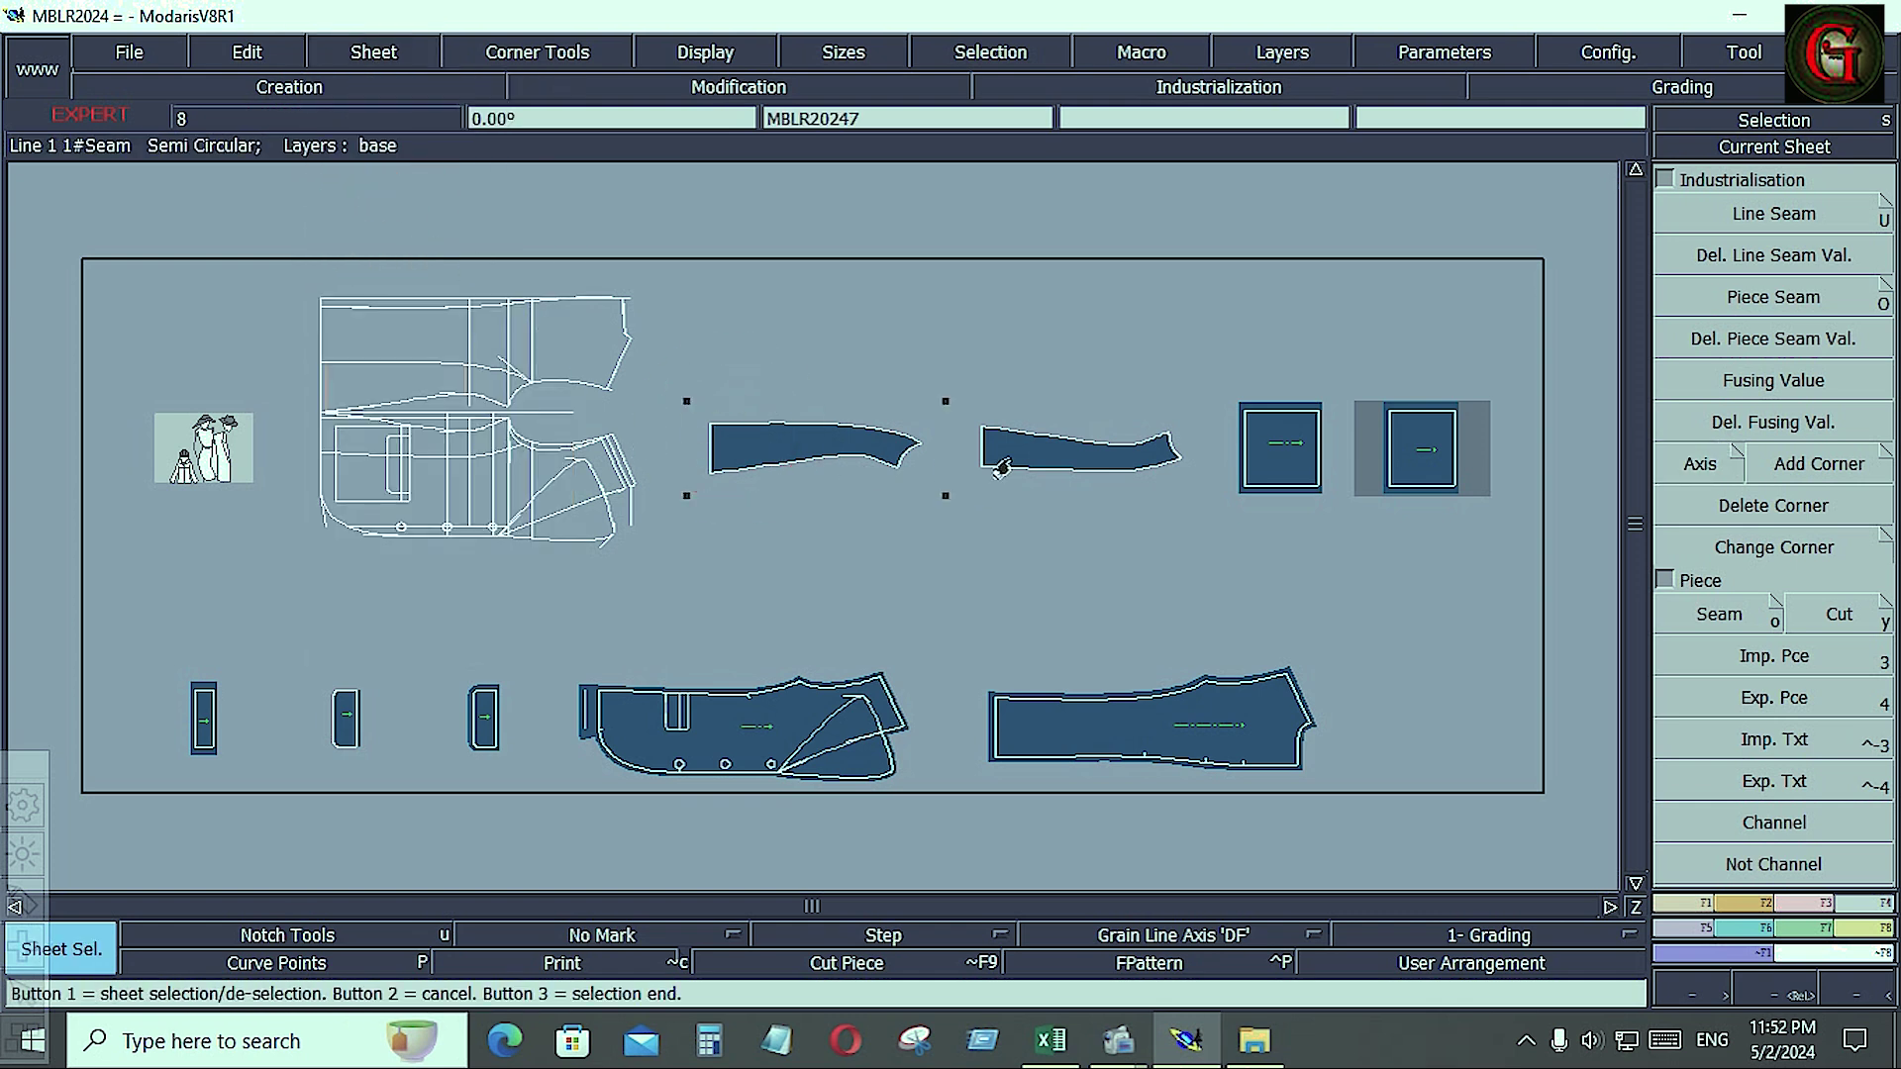
click(1048, 459)
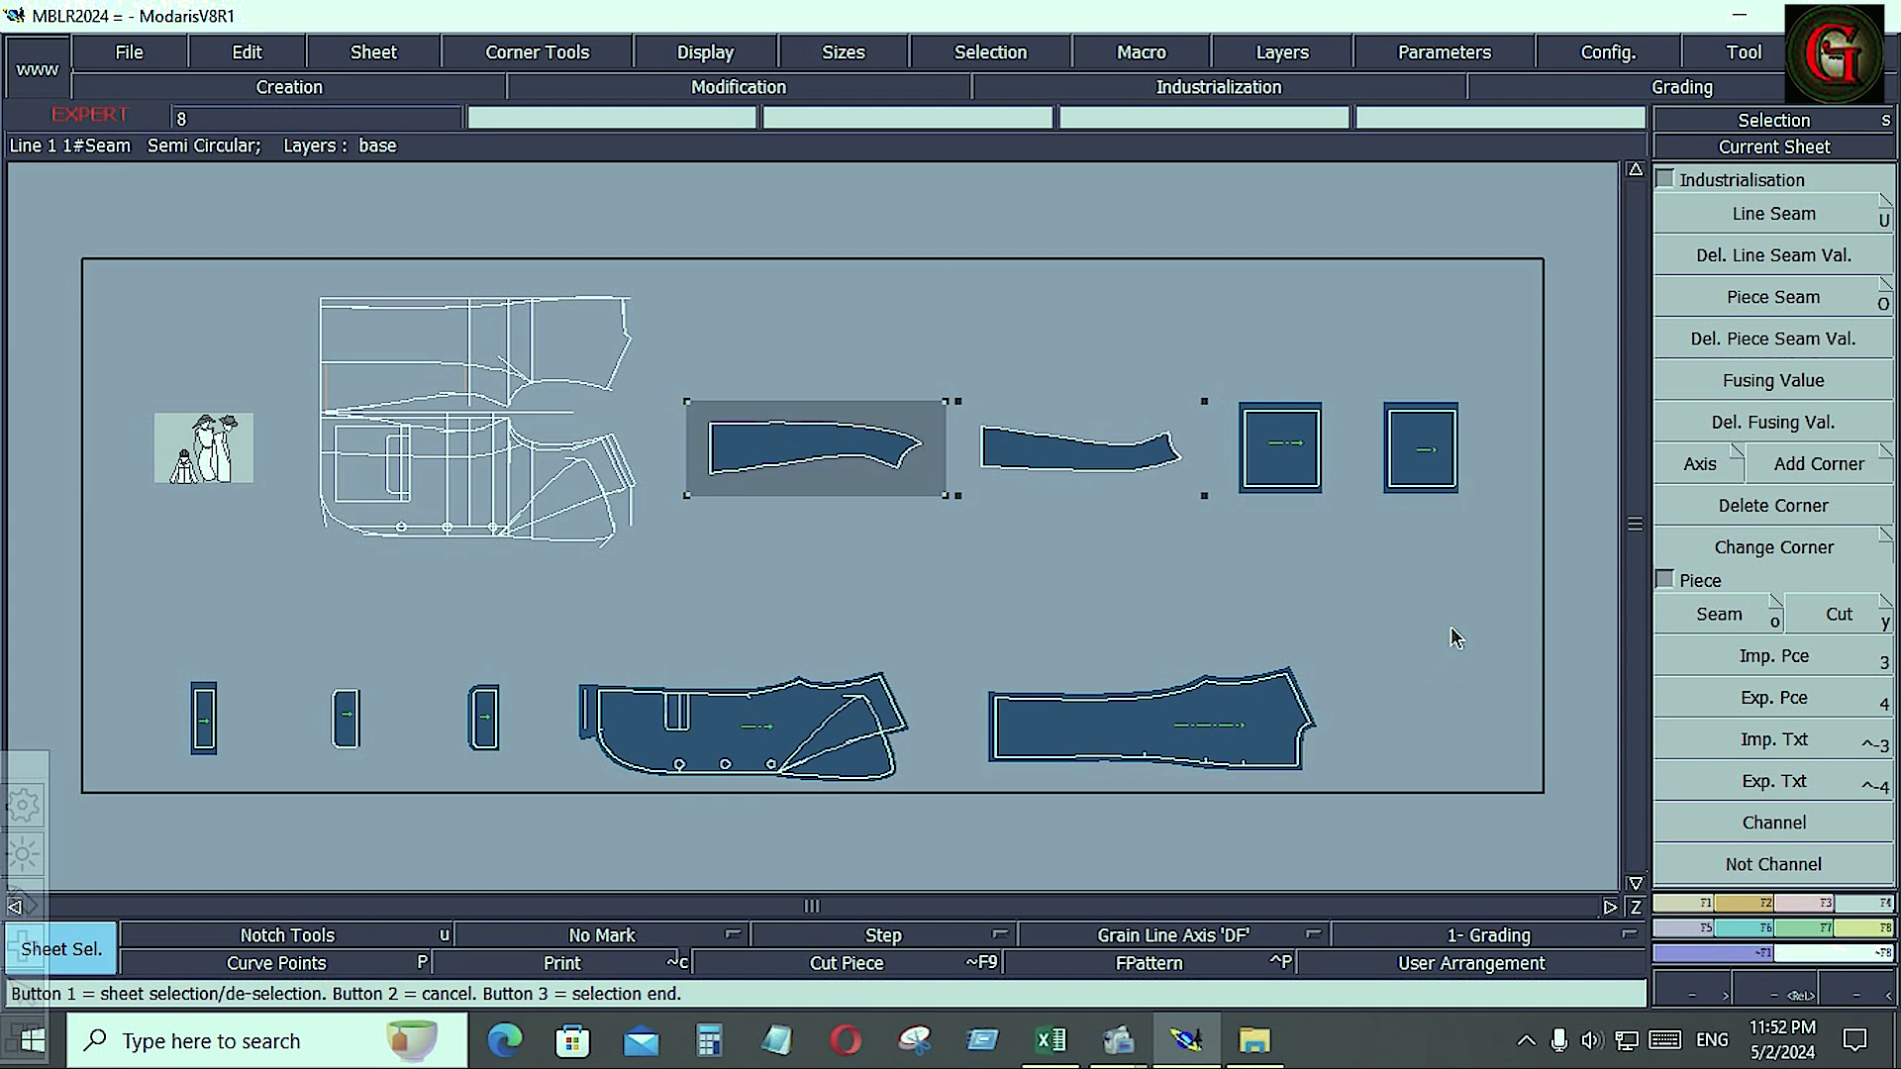
key(KP_7)
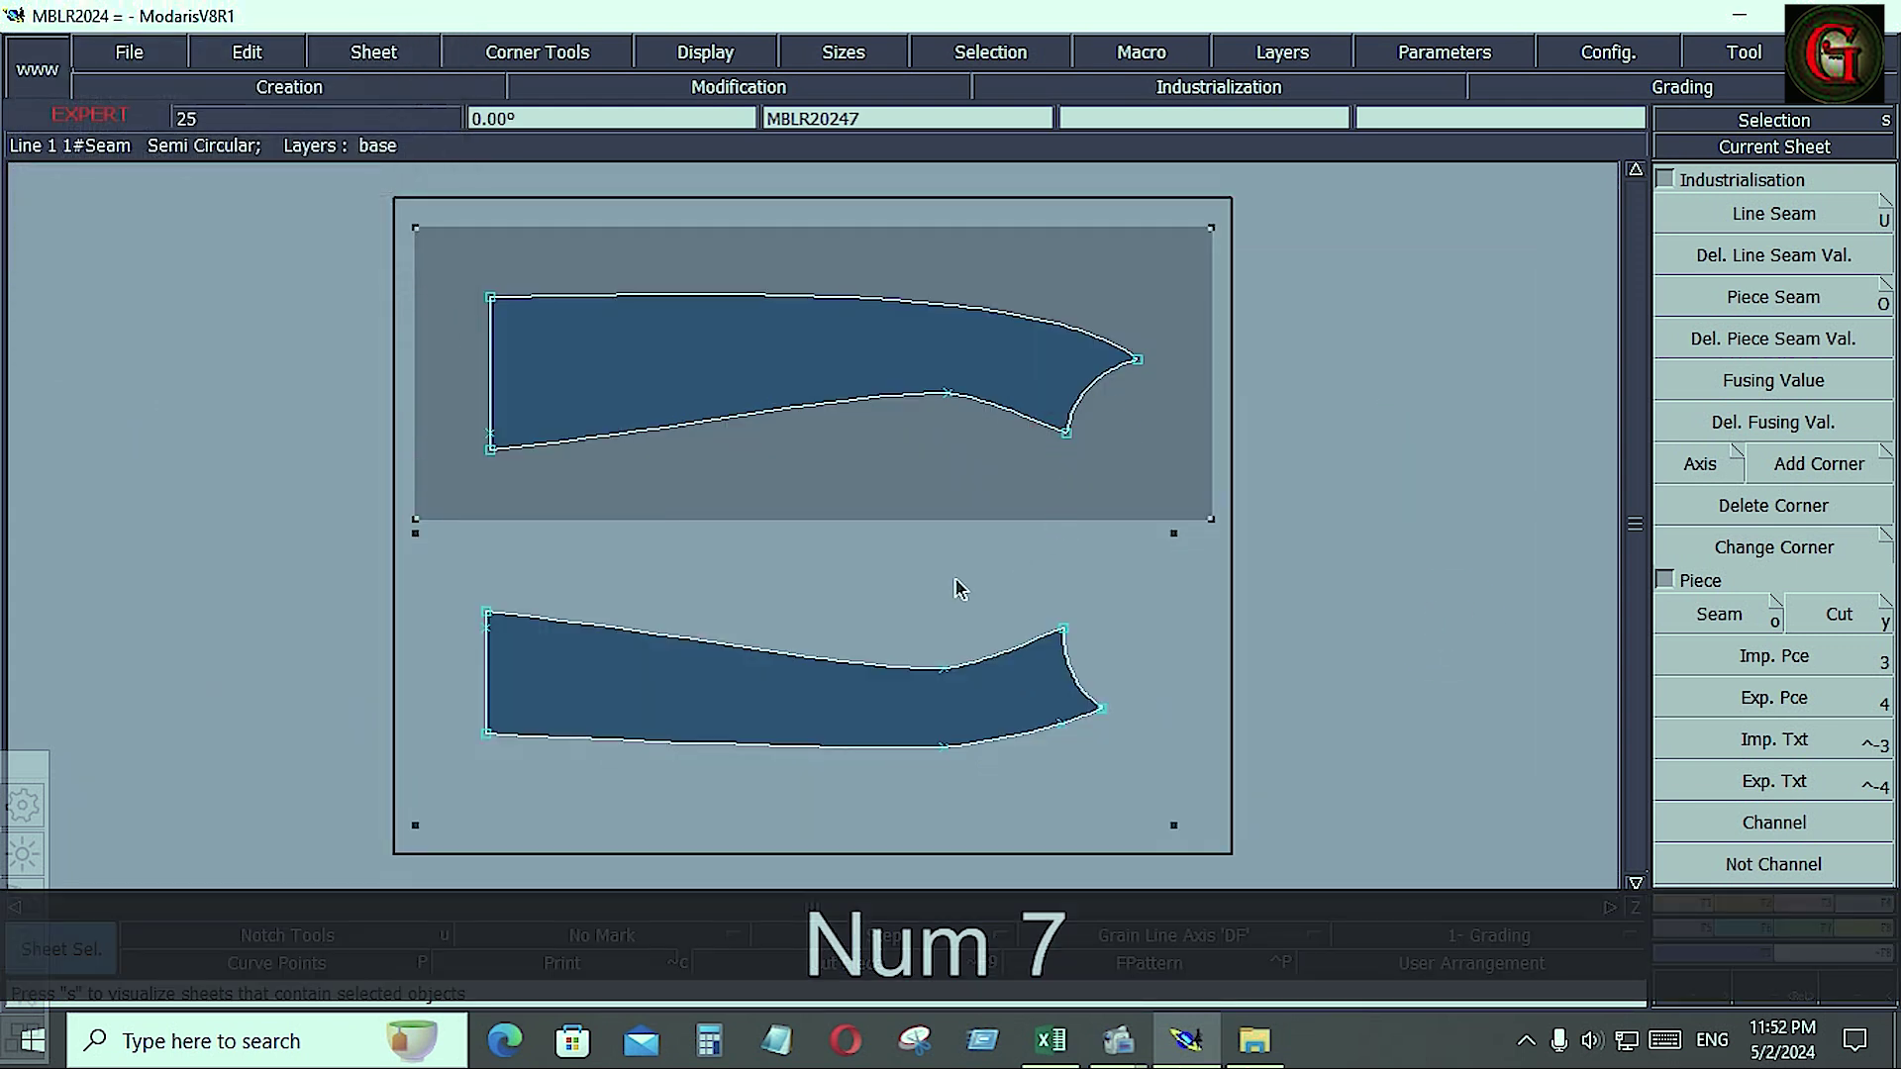
click(912, 714)
click(834, 359)
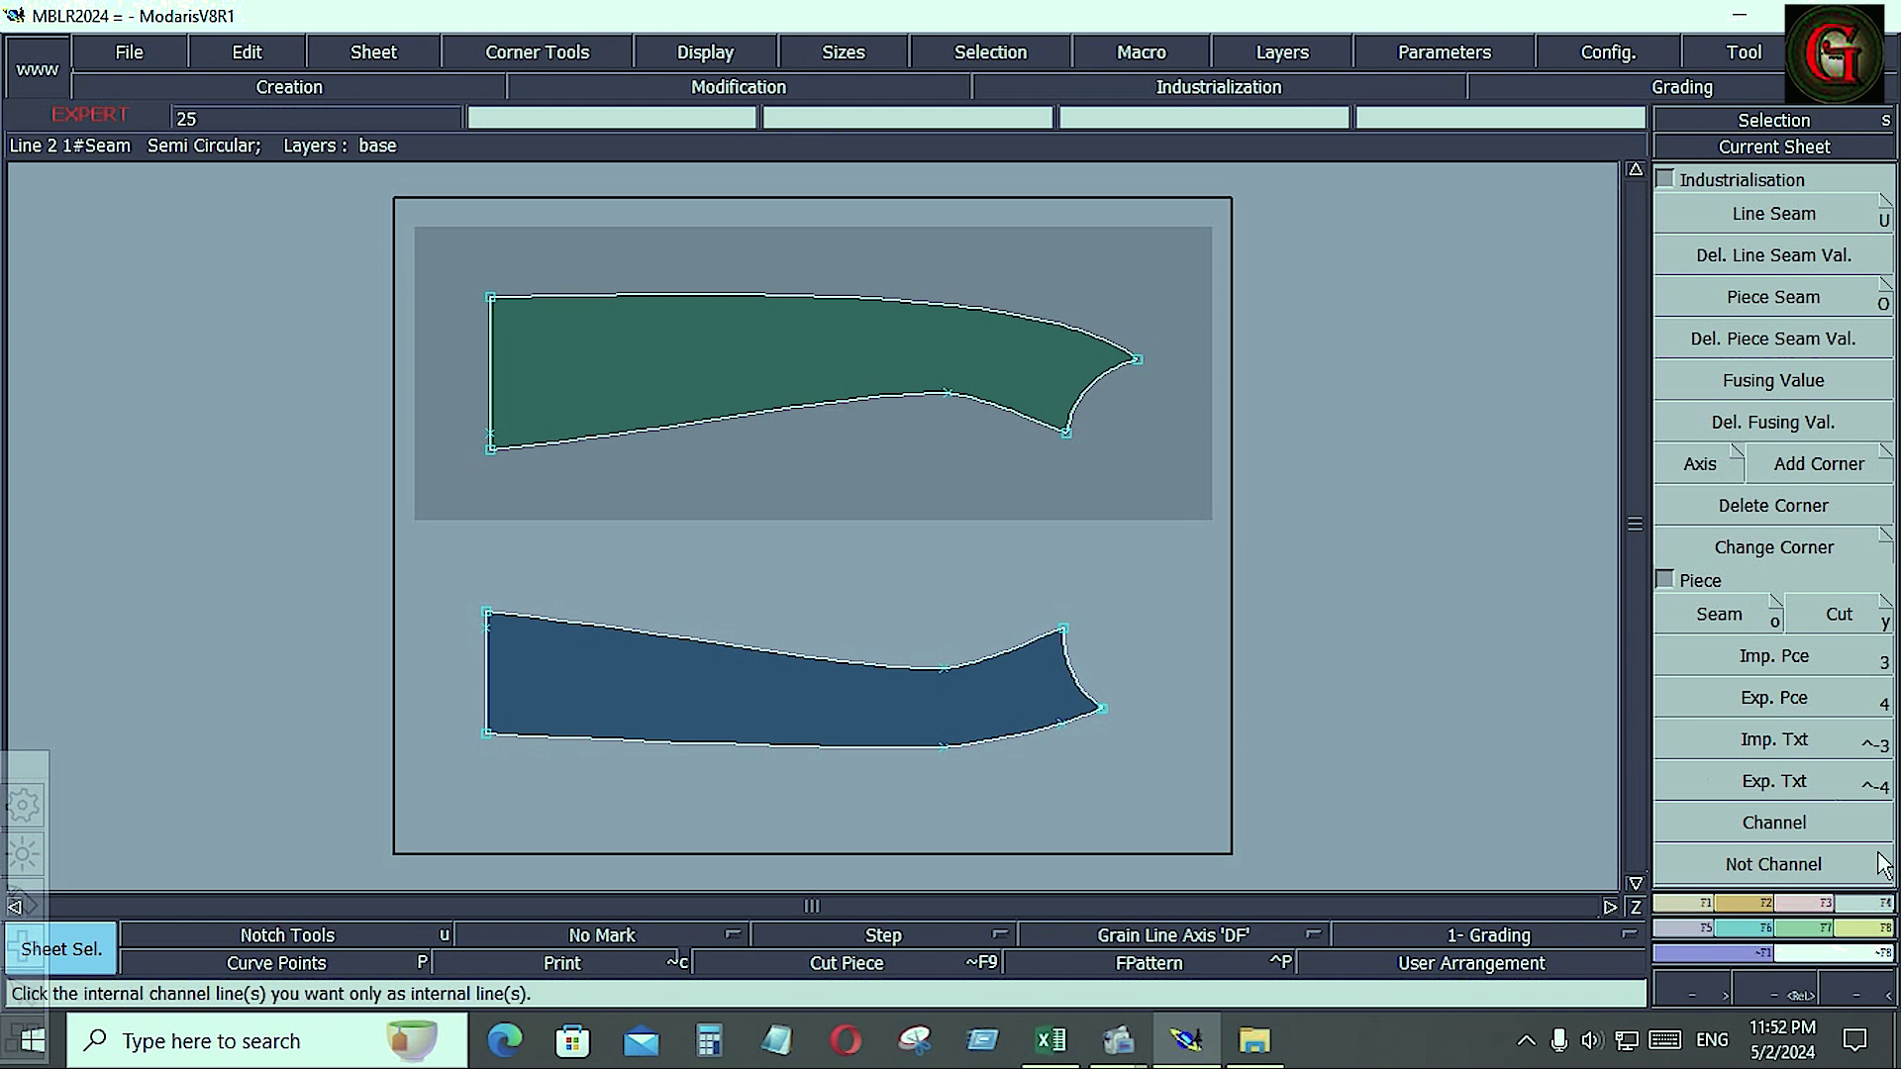
- Marry the lower curved piece to the upper one, joining their facing corner points at the concave end
click(1877, 929)
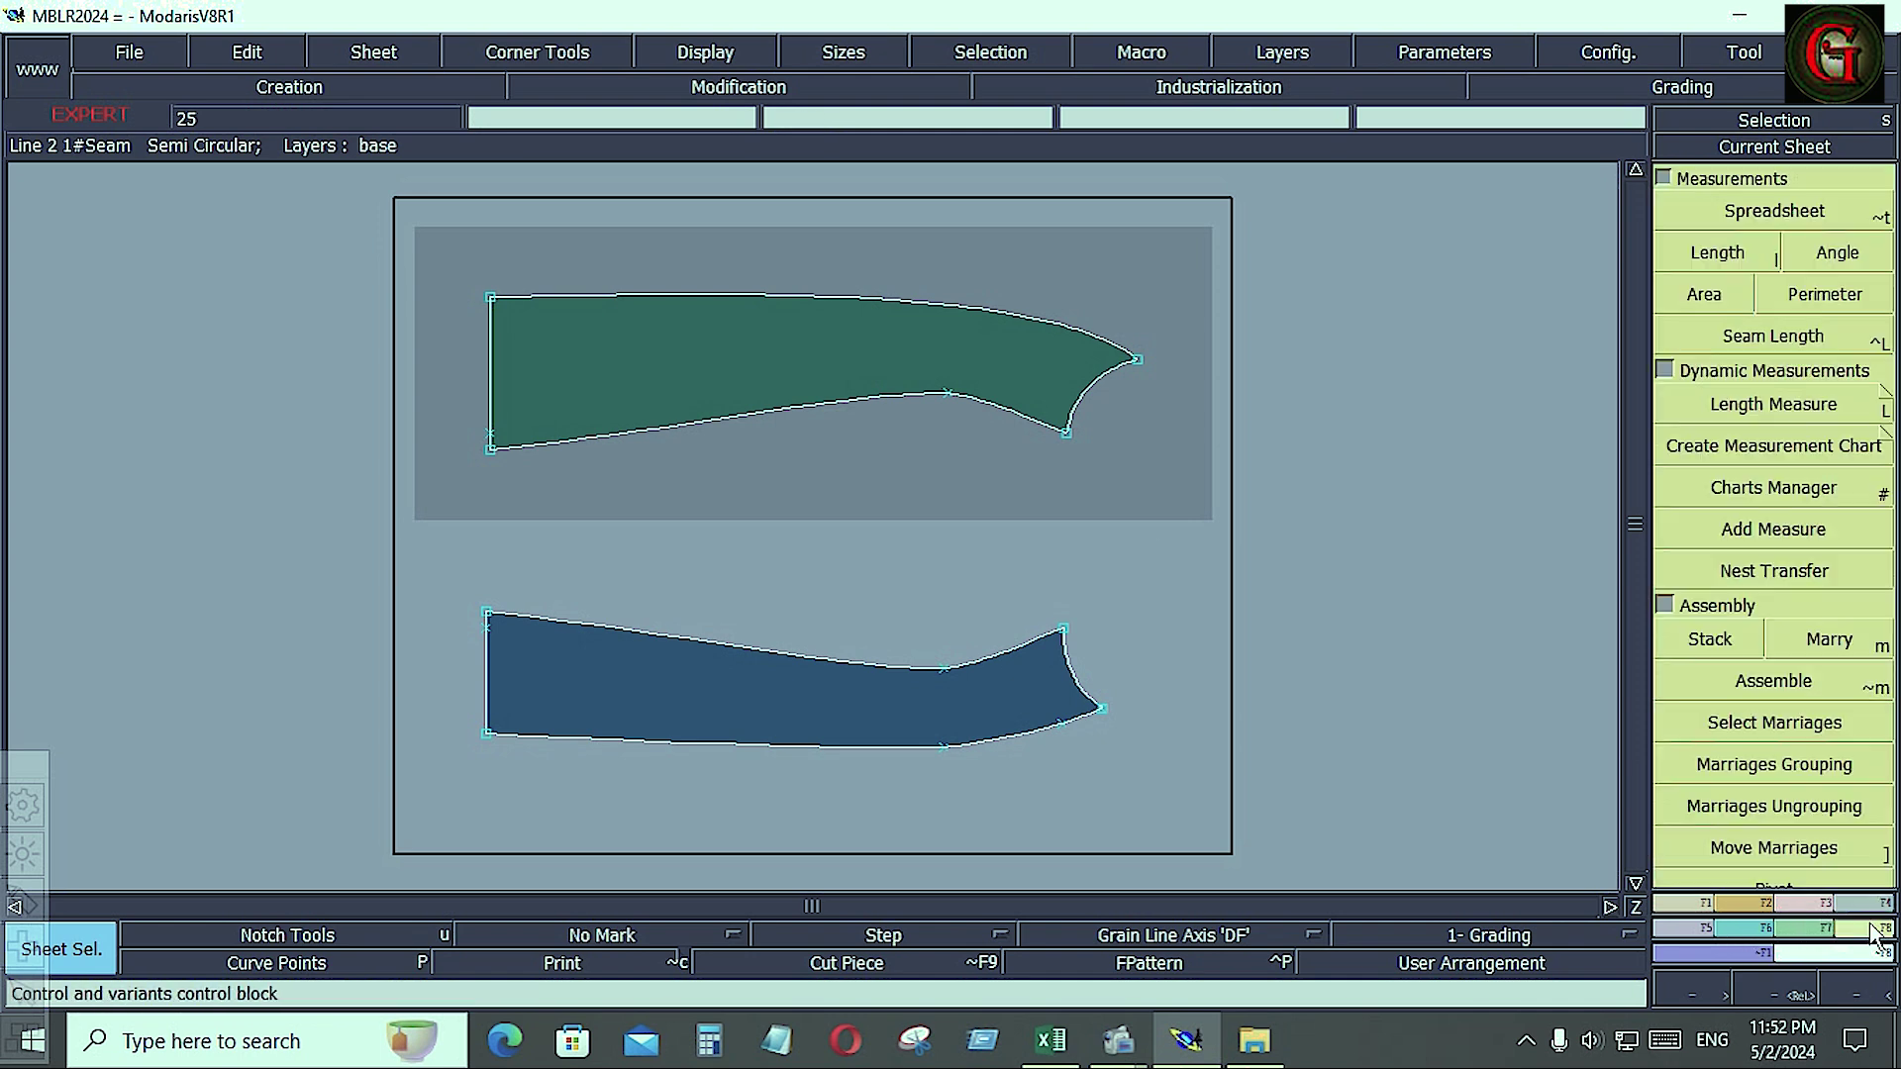
click(1829, 639)
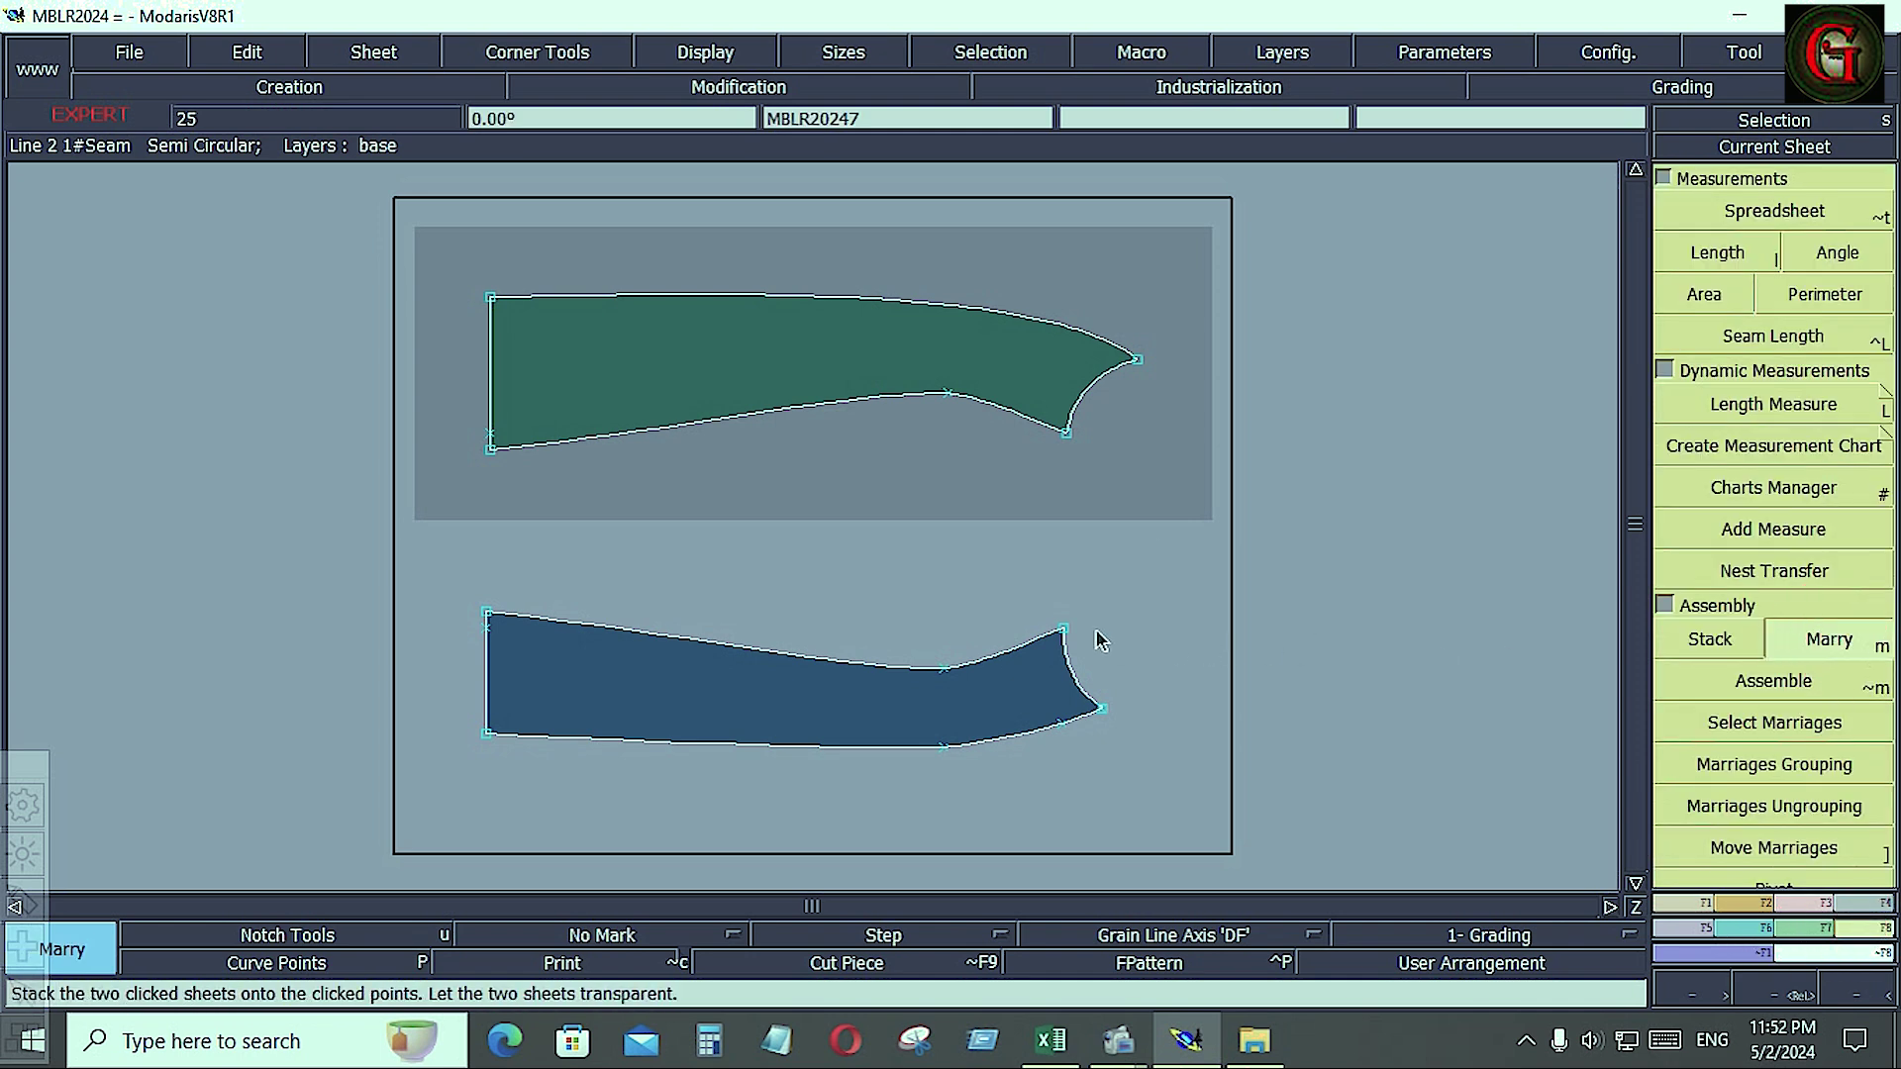
click(1066, 627)
click(1067, 436)
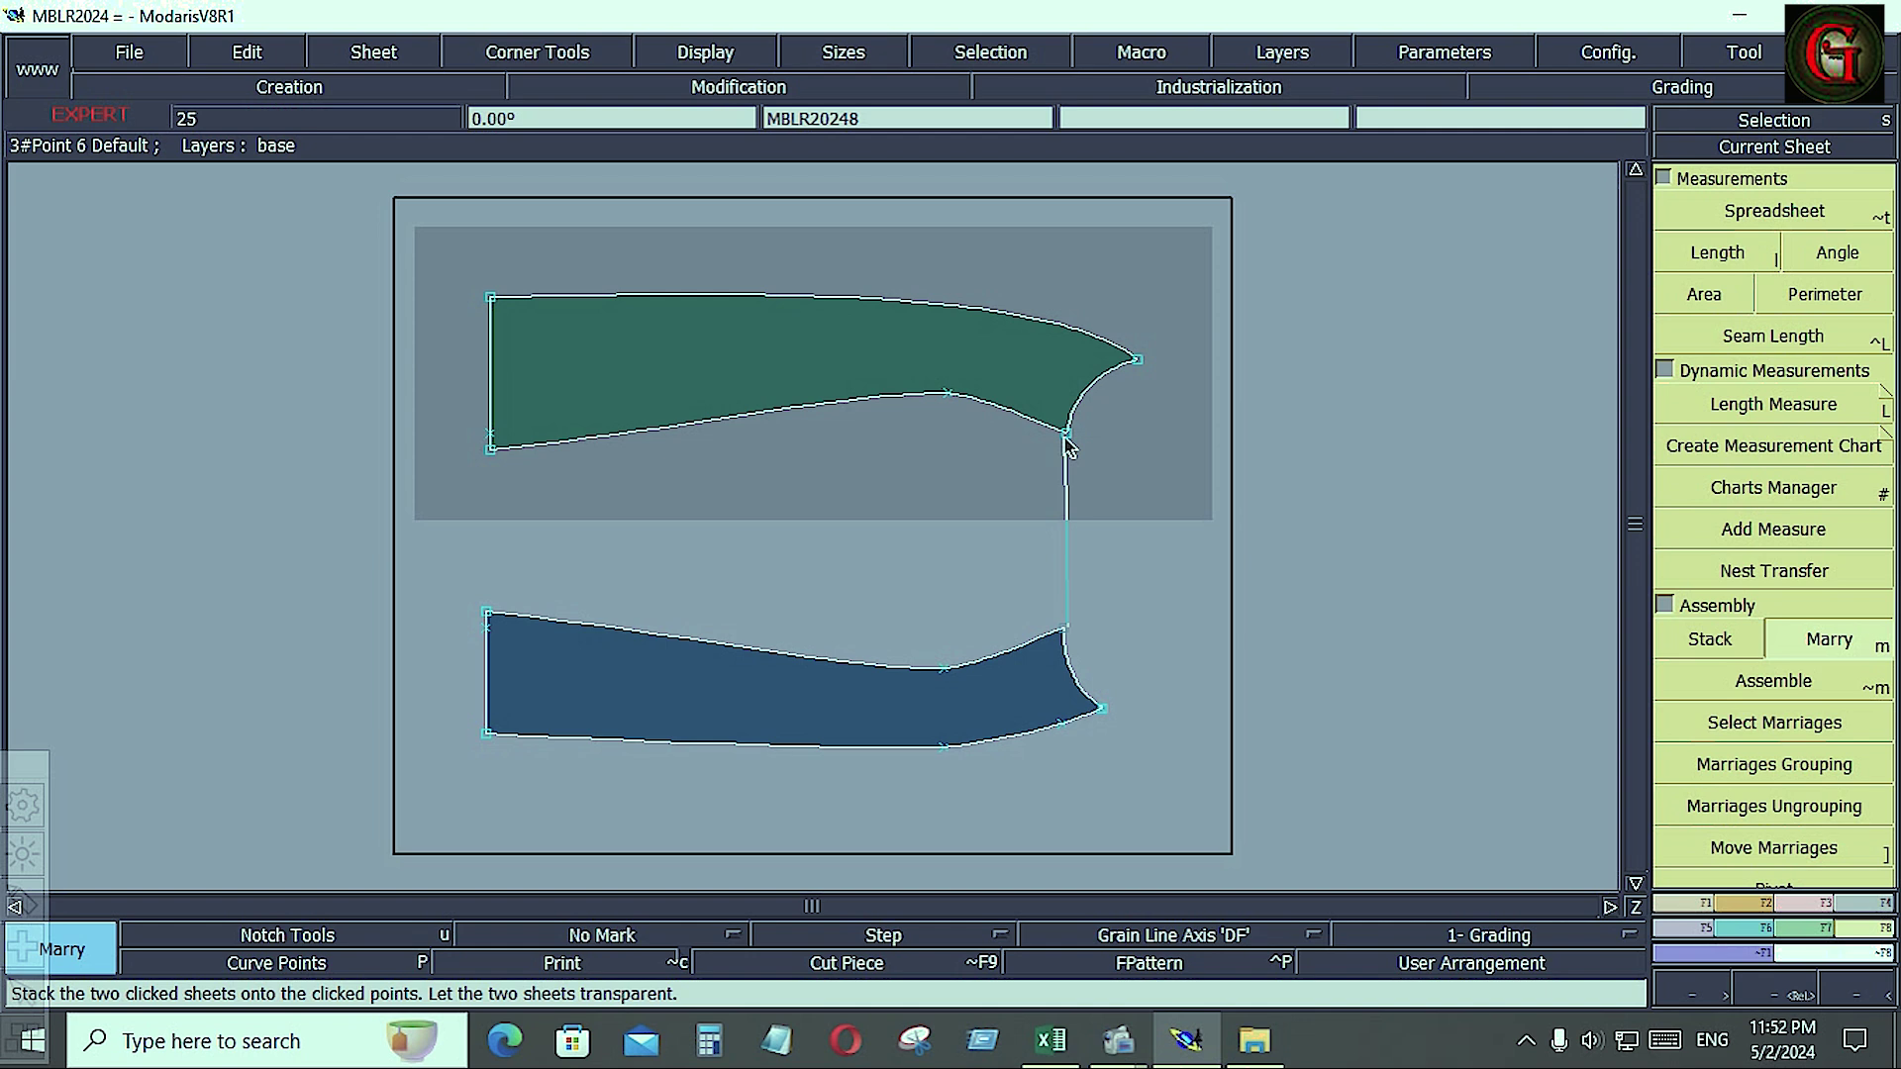
key(Home)
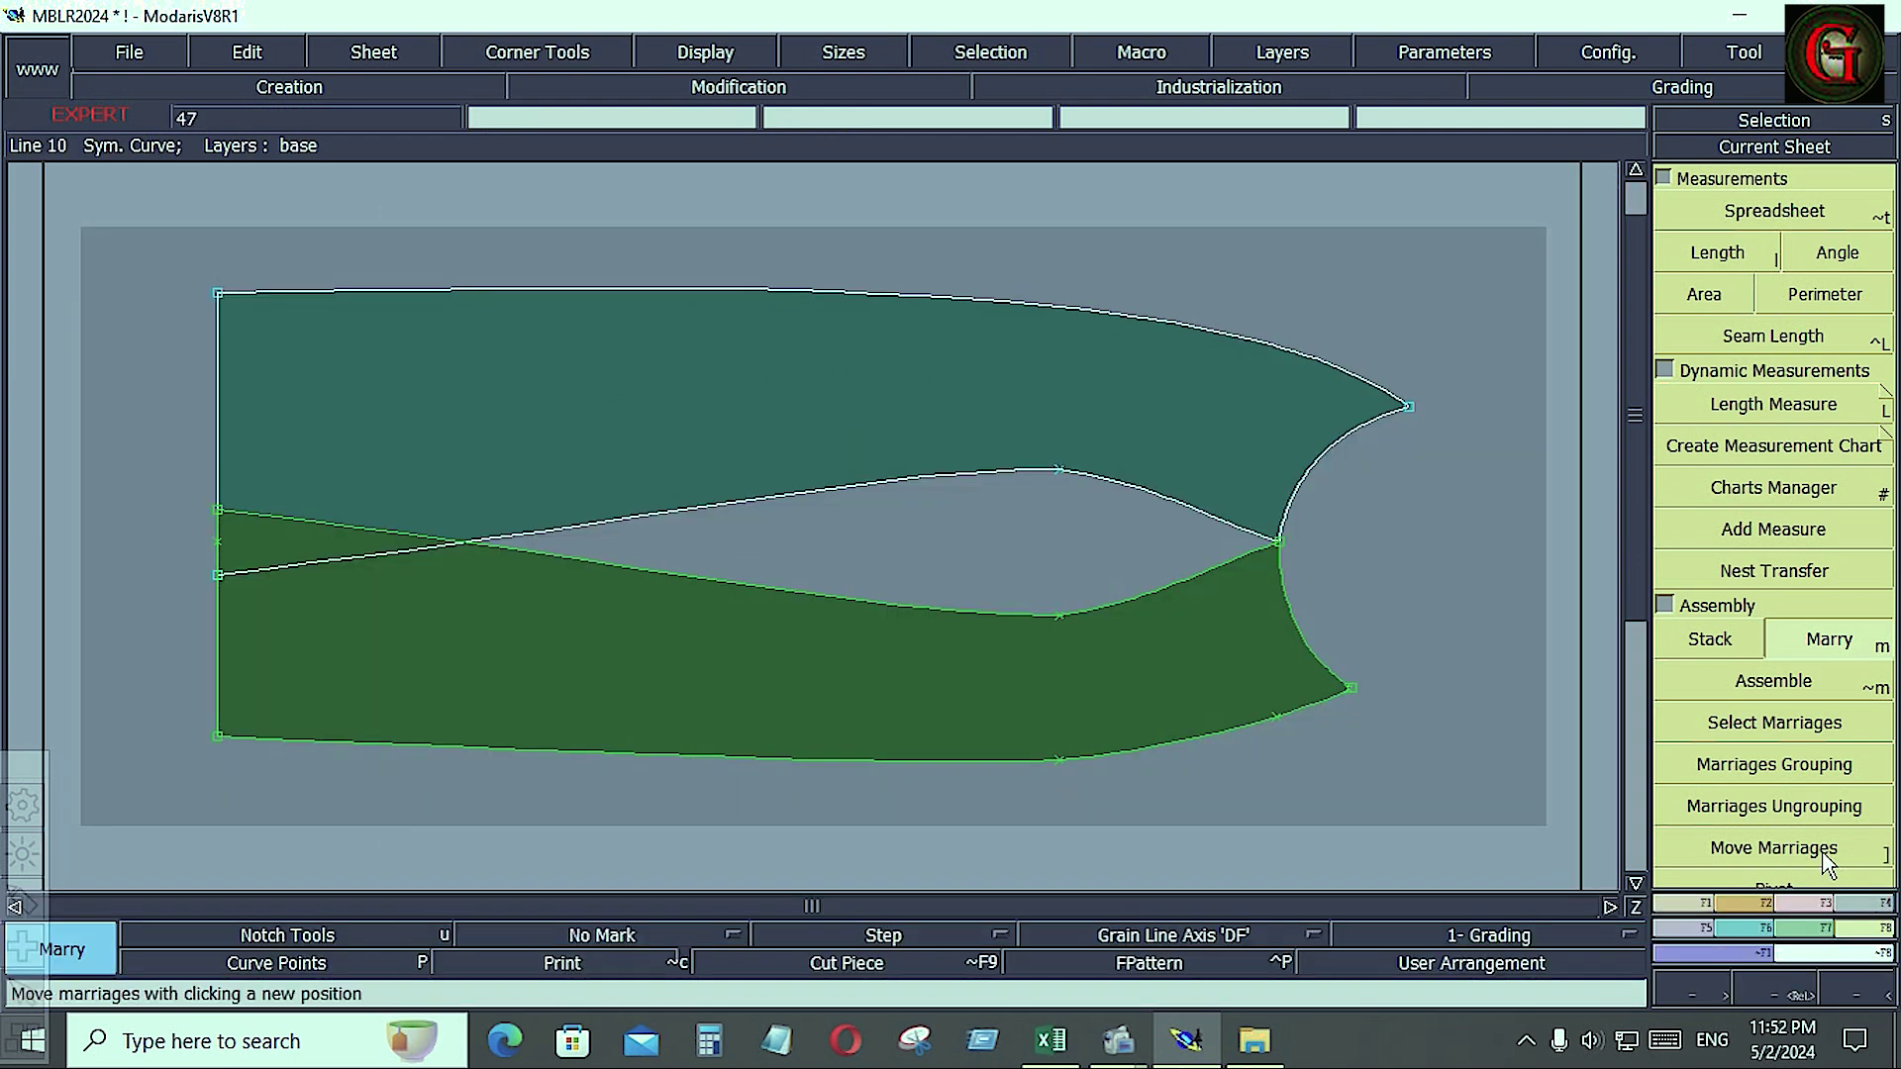
- Pivot the married lower piece so its corner at the straight end meets the upper piece's lower corner
click(1665, 177)
click(1774, 723)
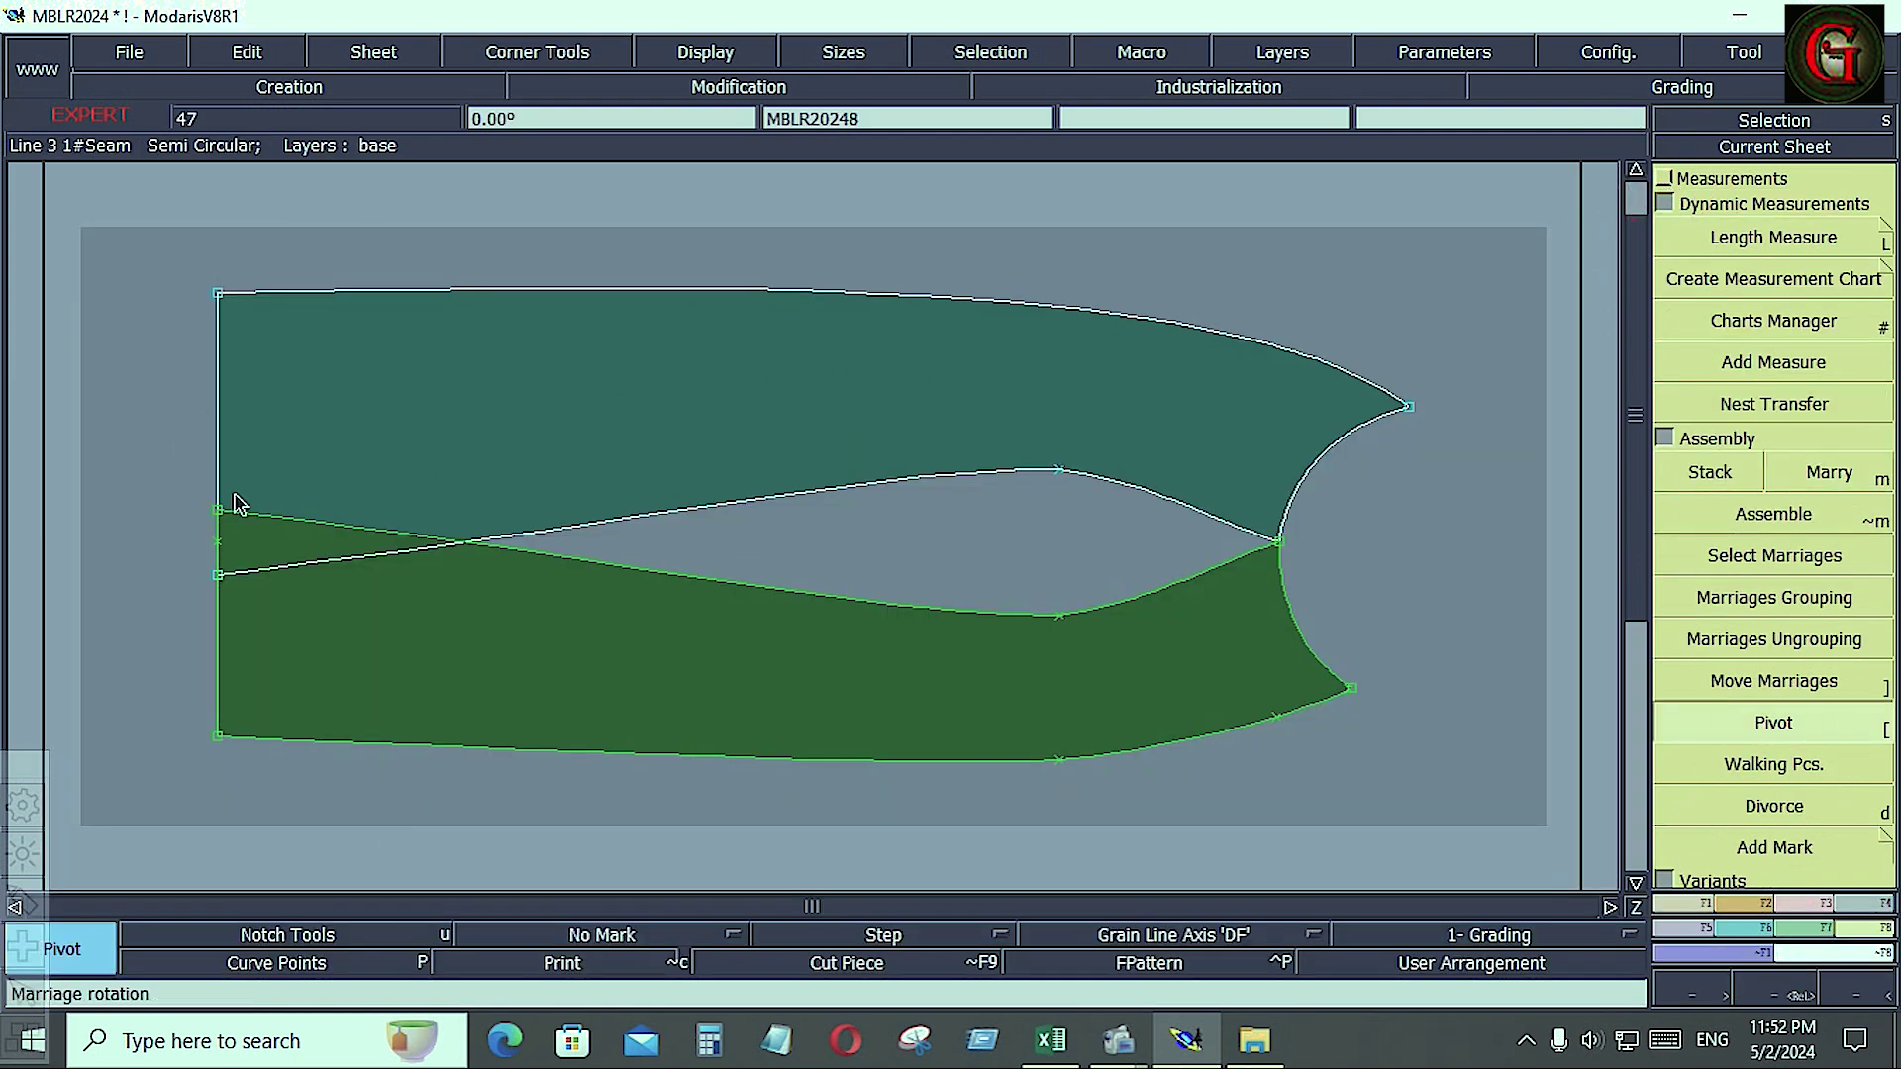
click(220, 524)
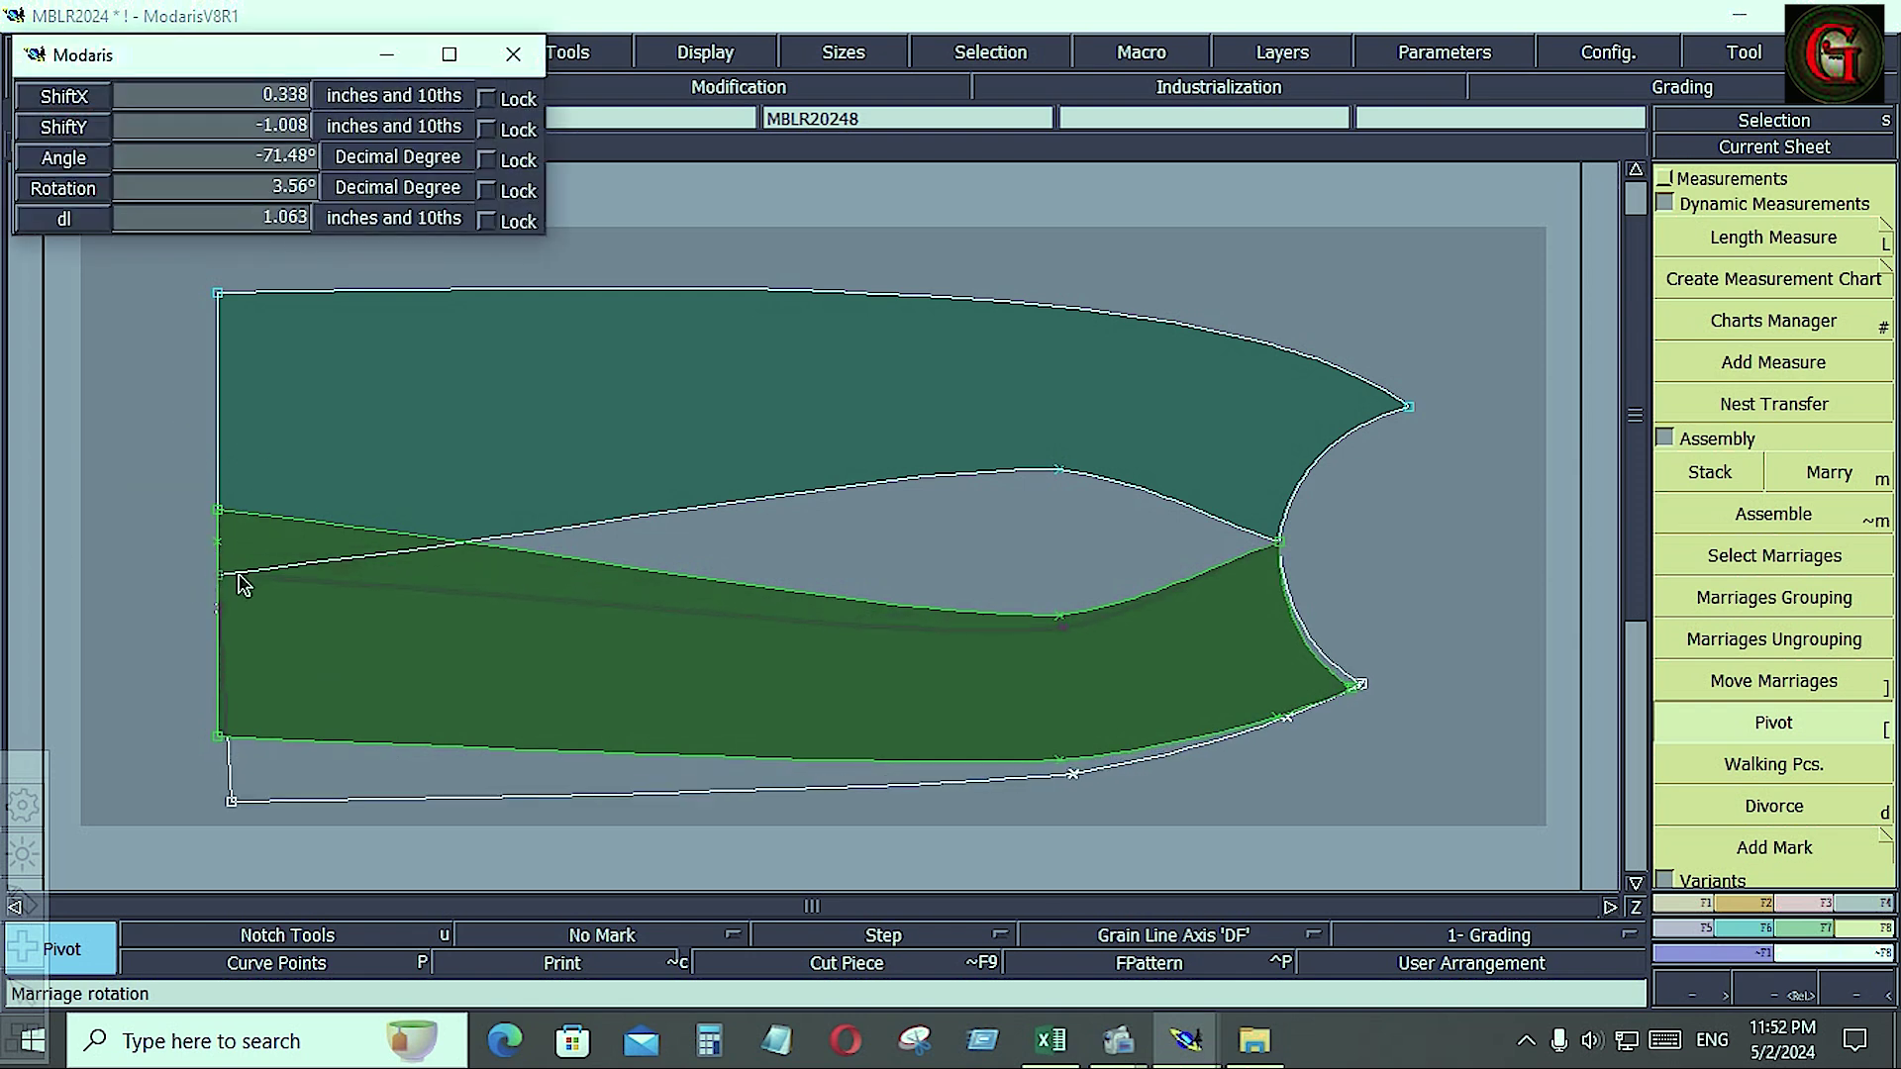
click(246, 584)
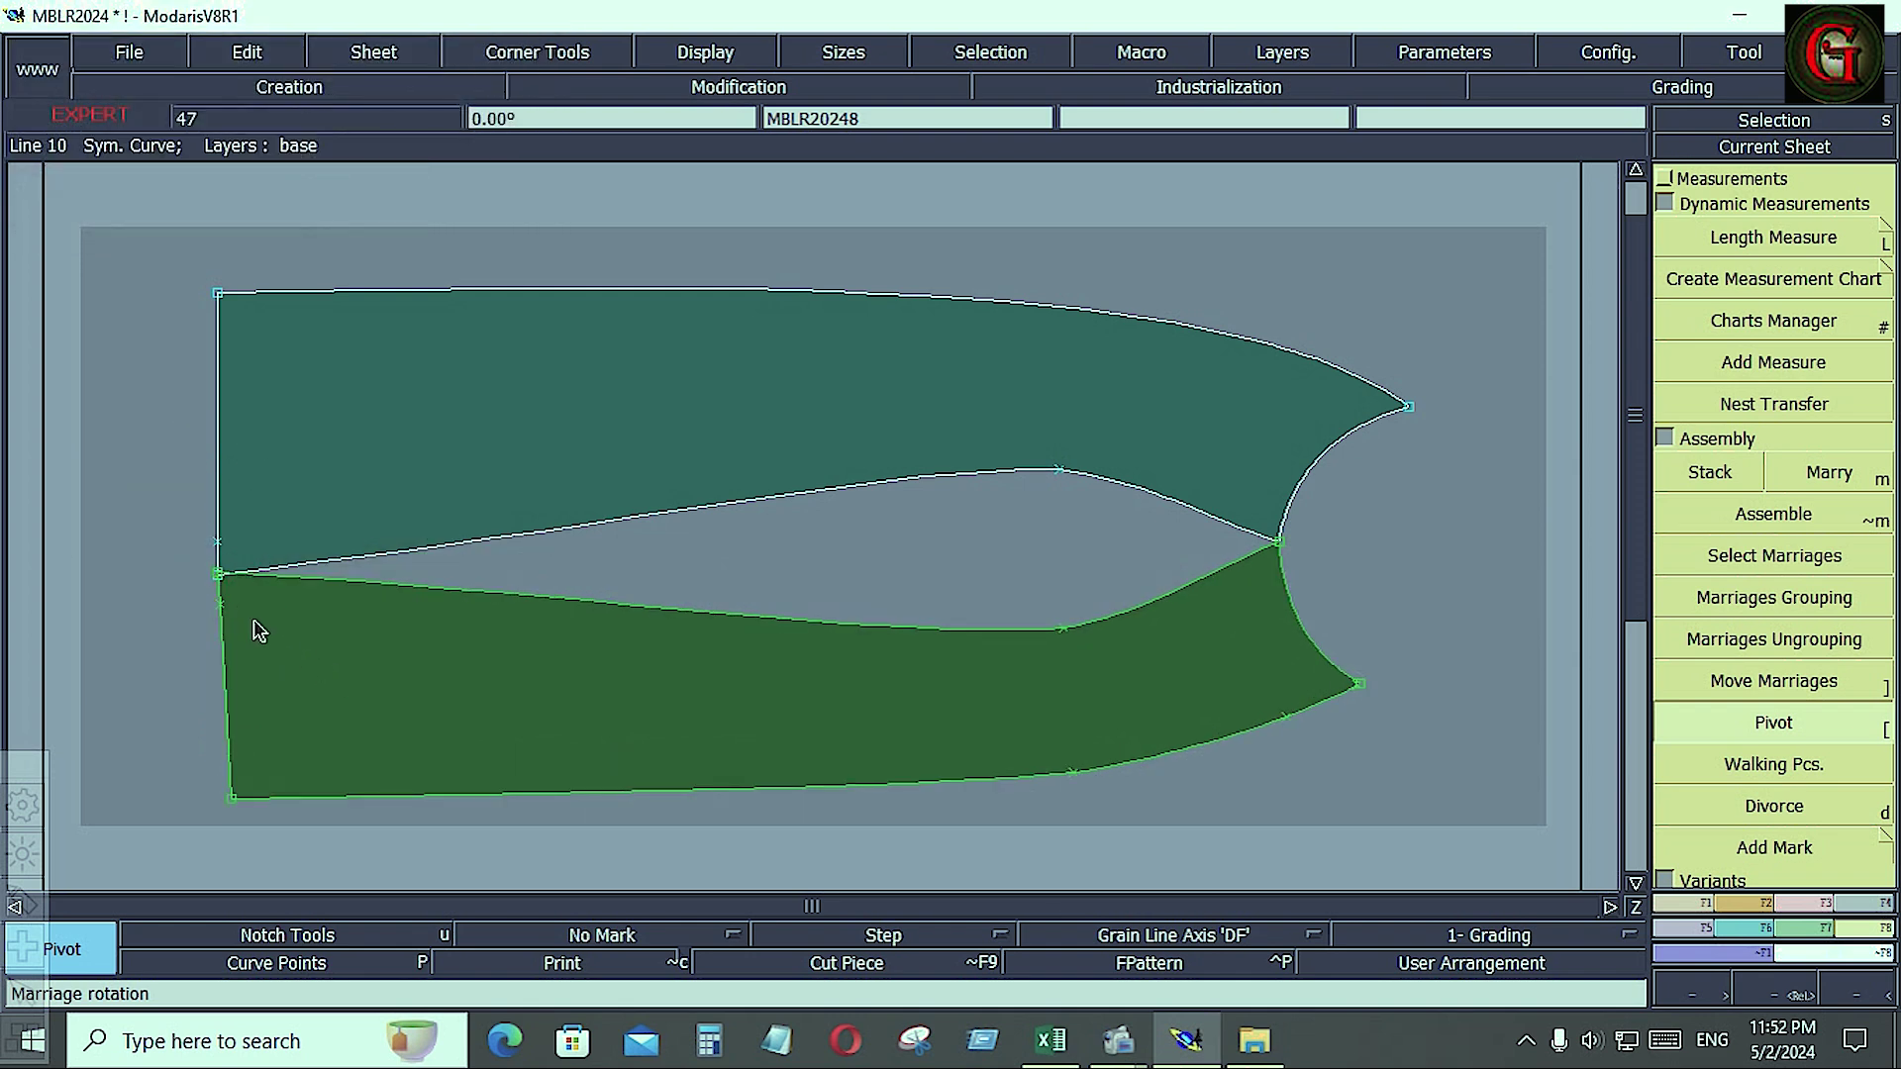
scroll(228, 569, up, 5)
key(Home)
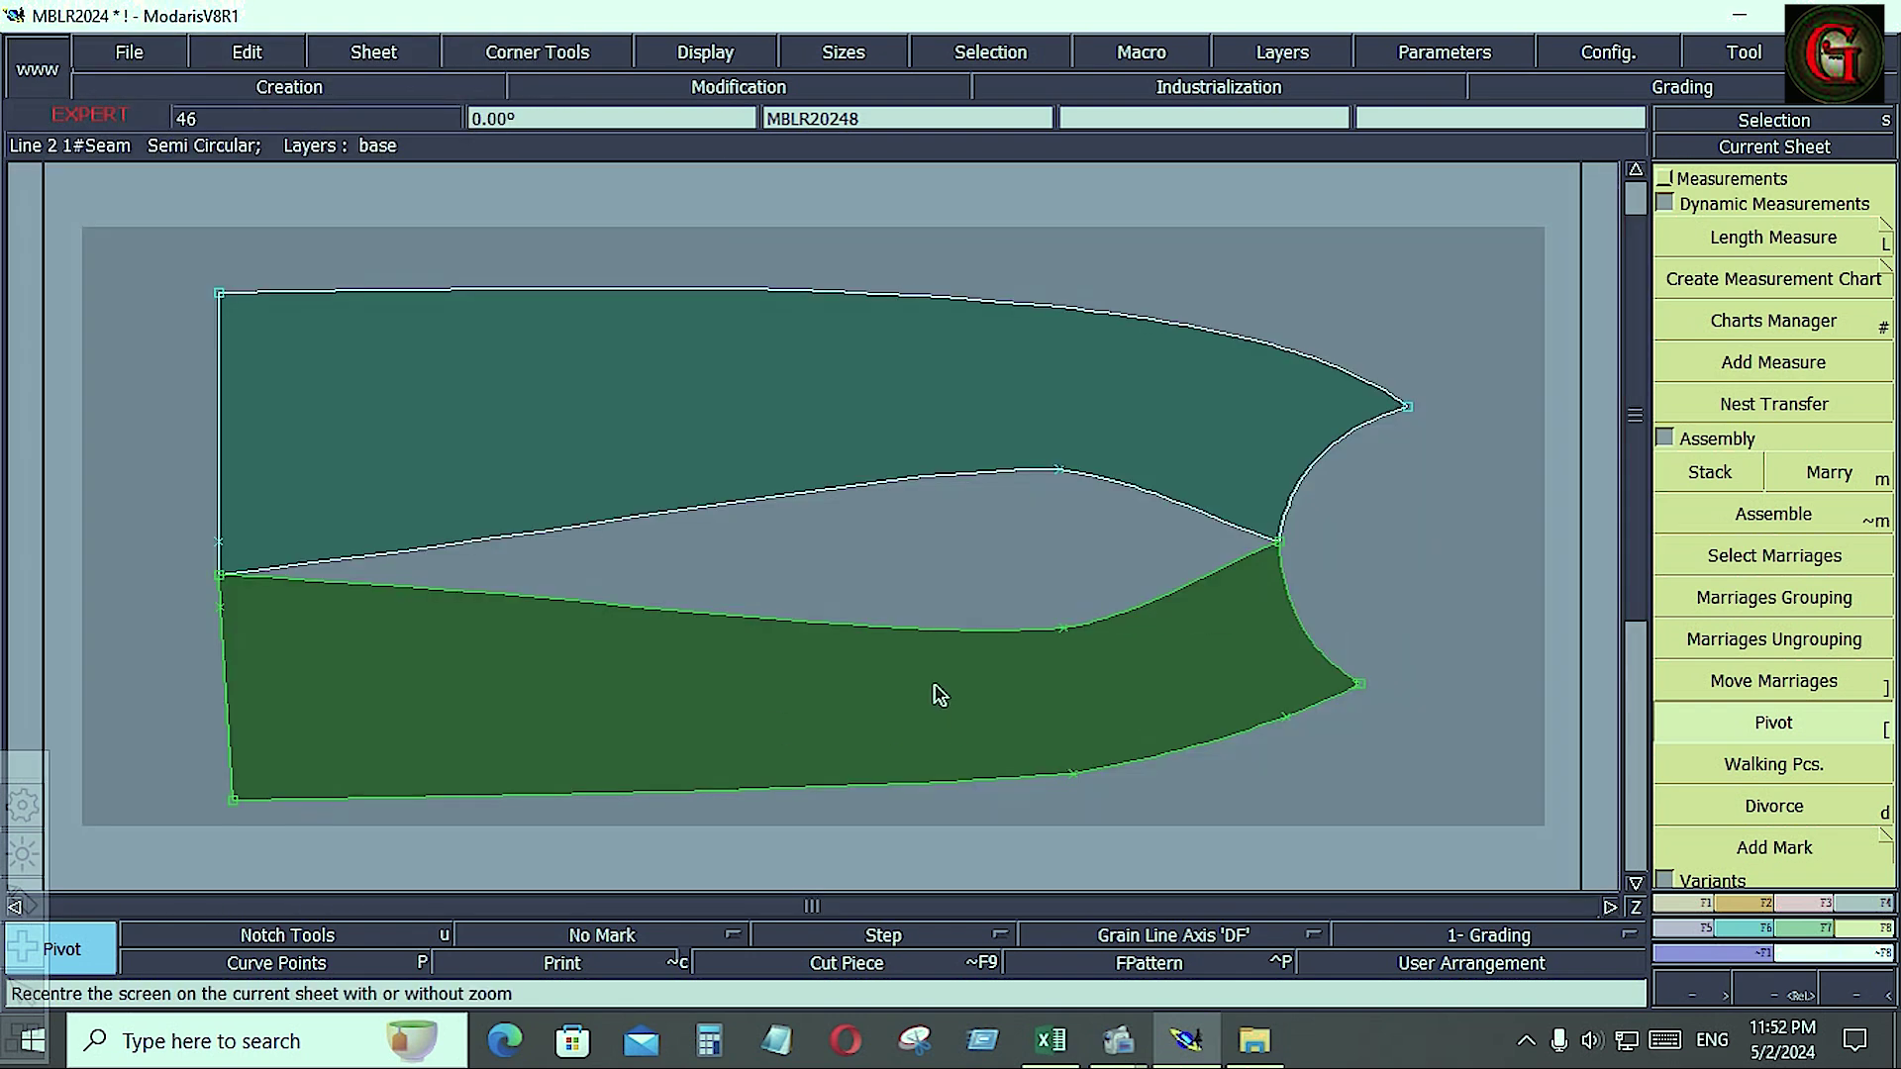
- Select the geometry of both married pieces, copy it onto a new sheet and arrange all sheets
drag(152, 245, 1524, 822)
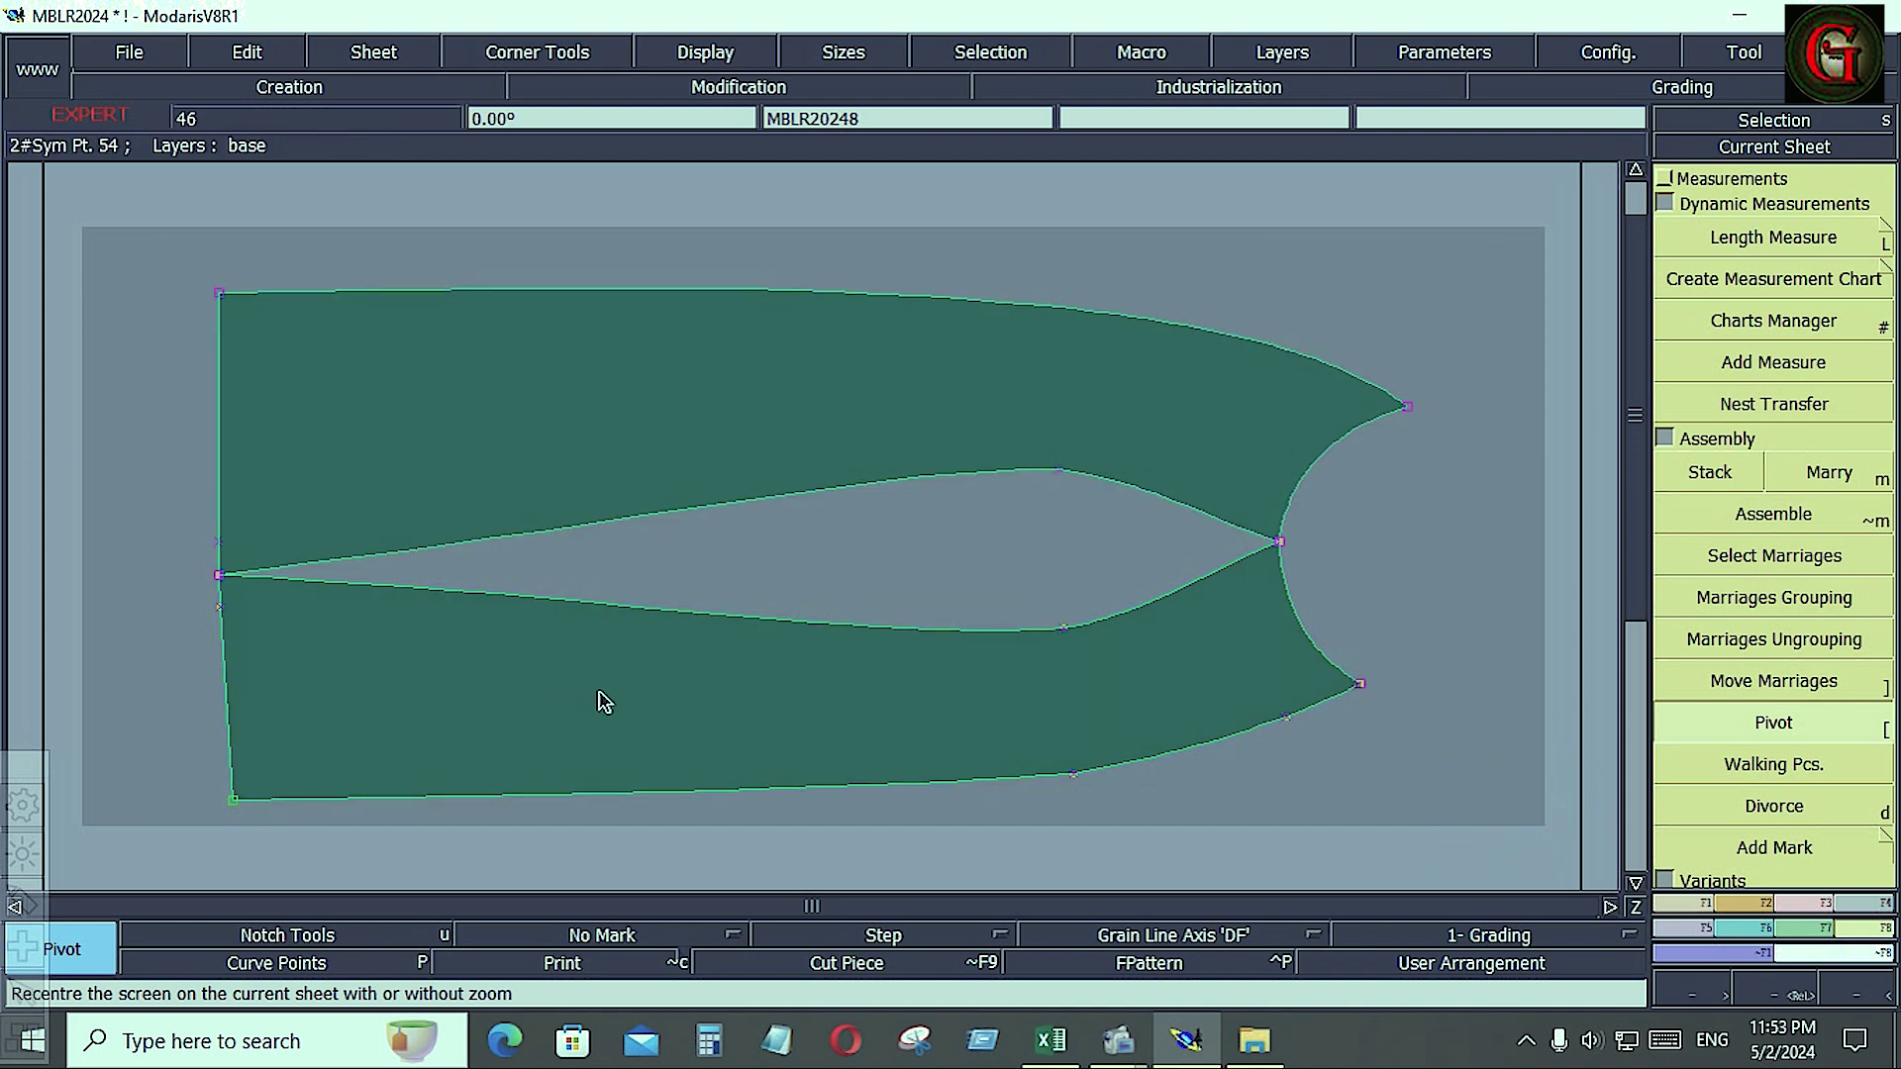
key(ctrl+c)
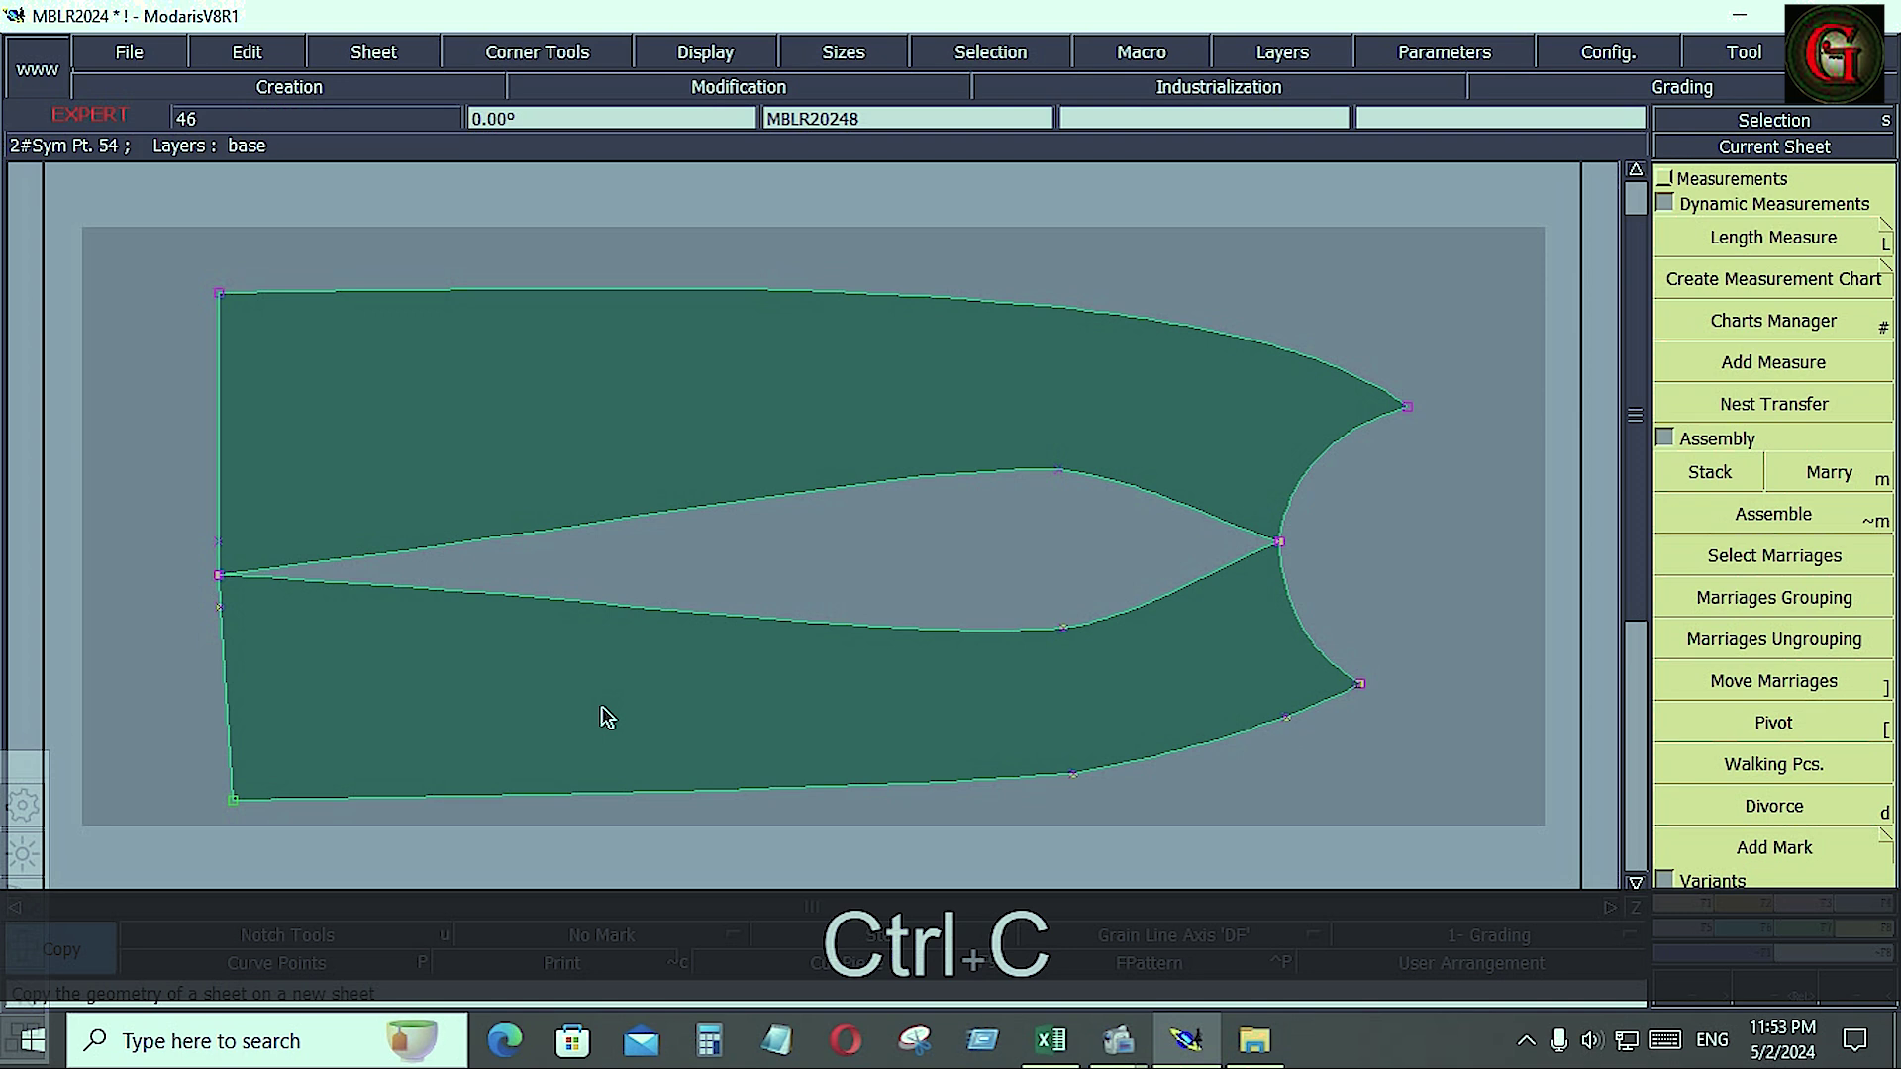
click(781, 735)
key(j)
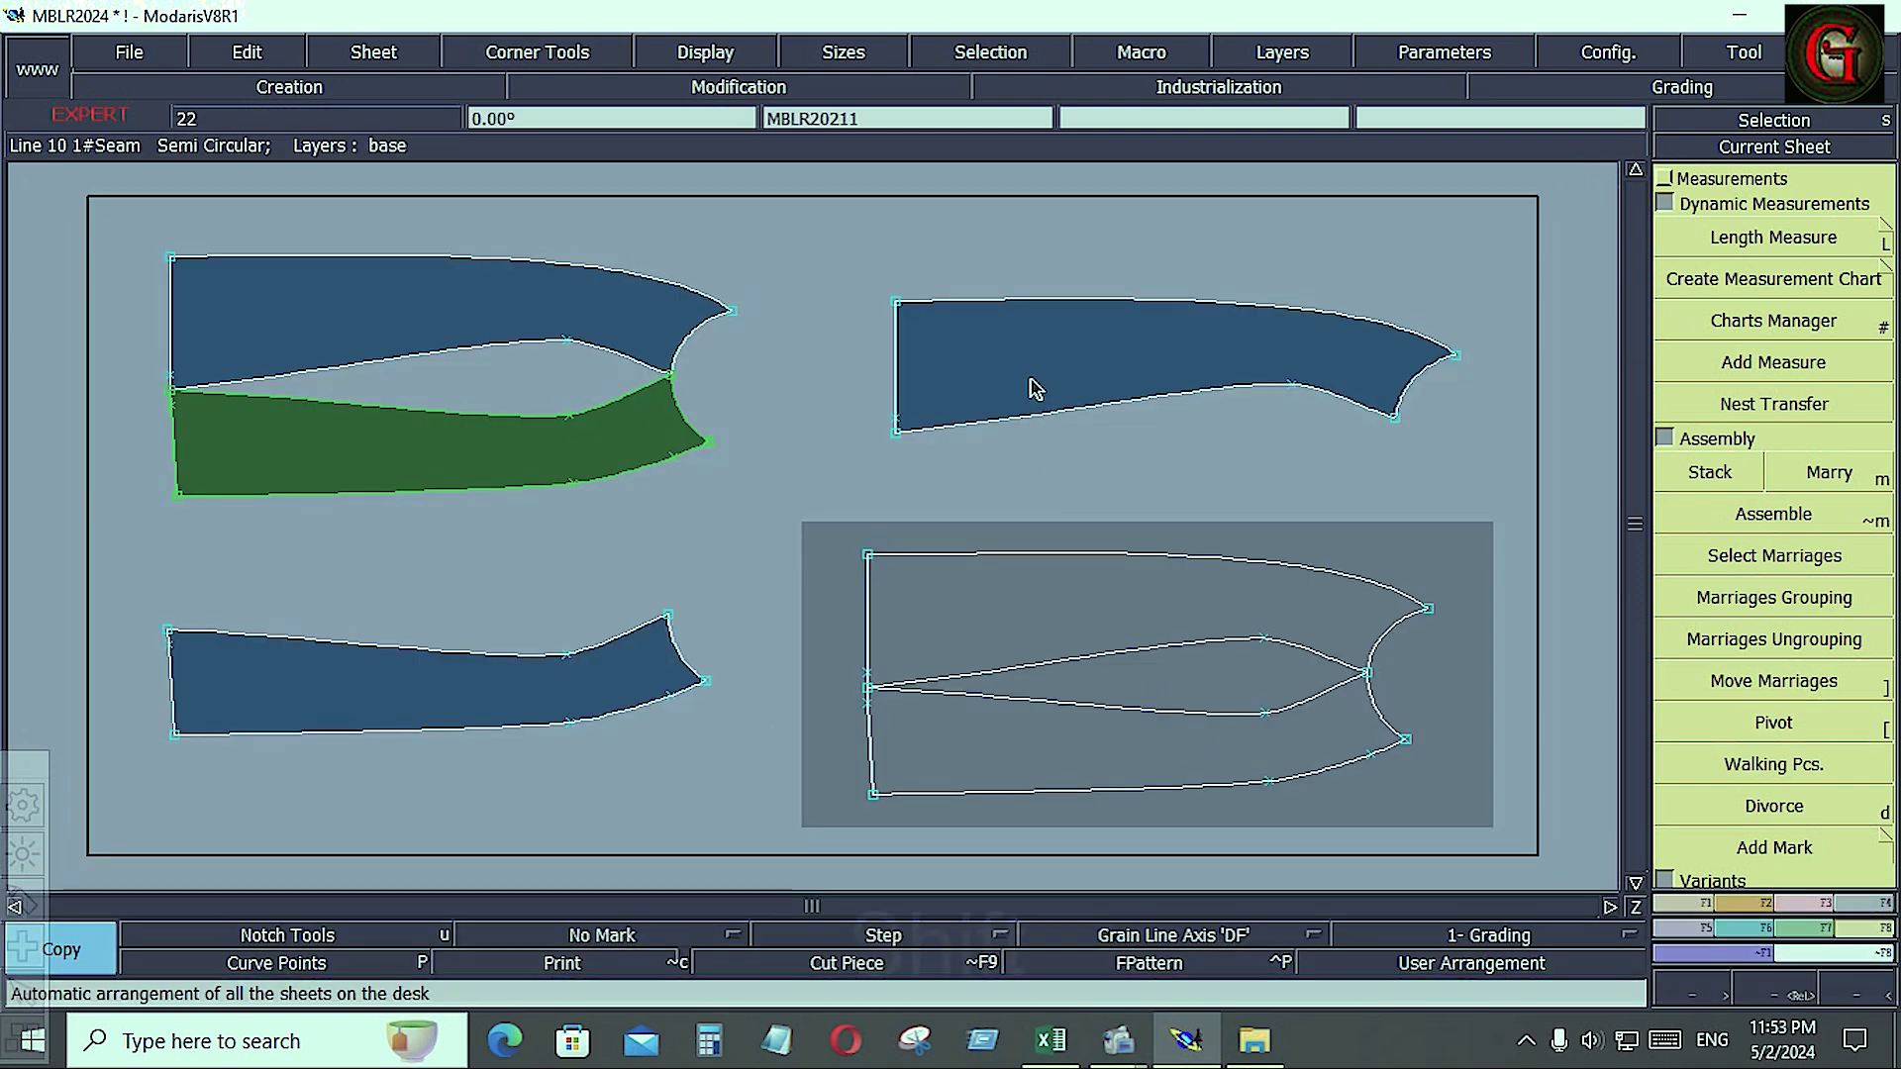
- Delete the original sheet holding the two married pieces, keeping the copied outline
key(shift+z)
key(z)
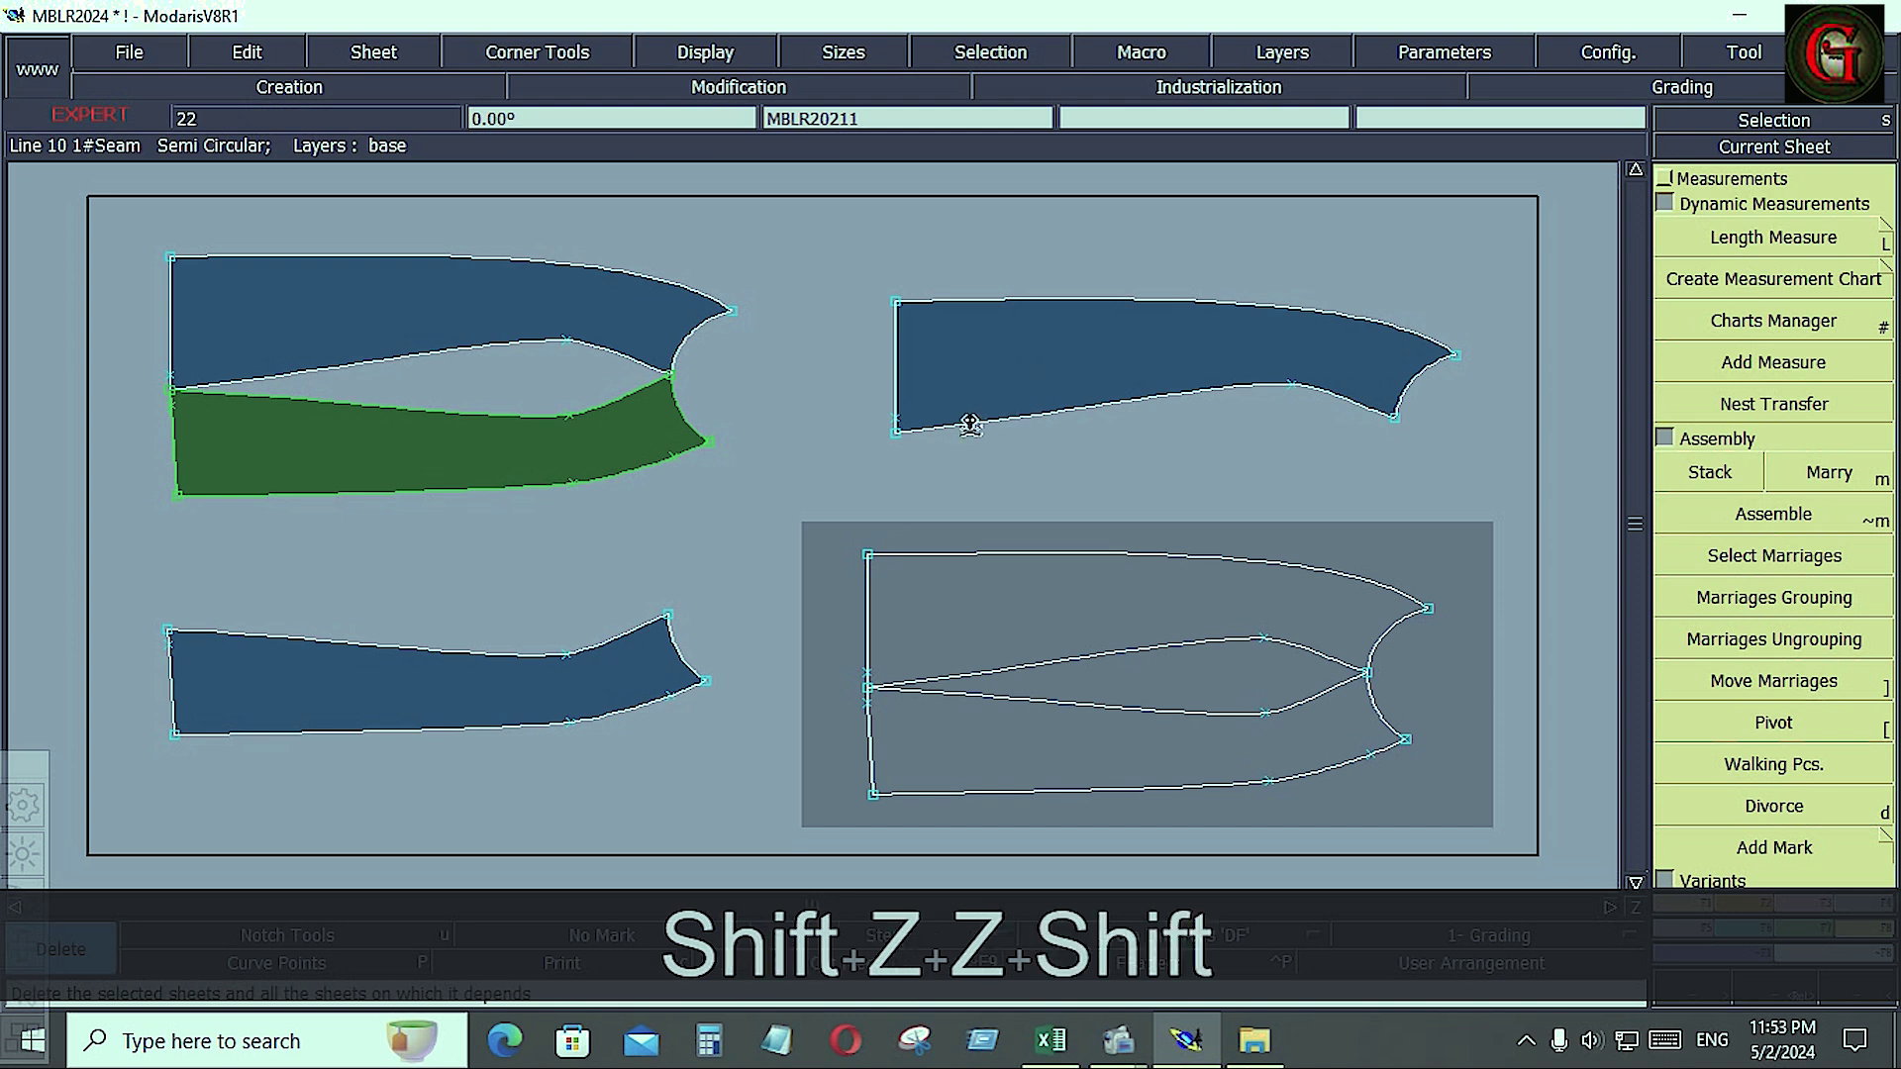
click(600, 453)
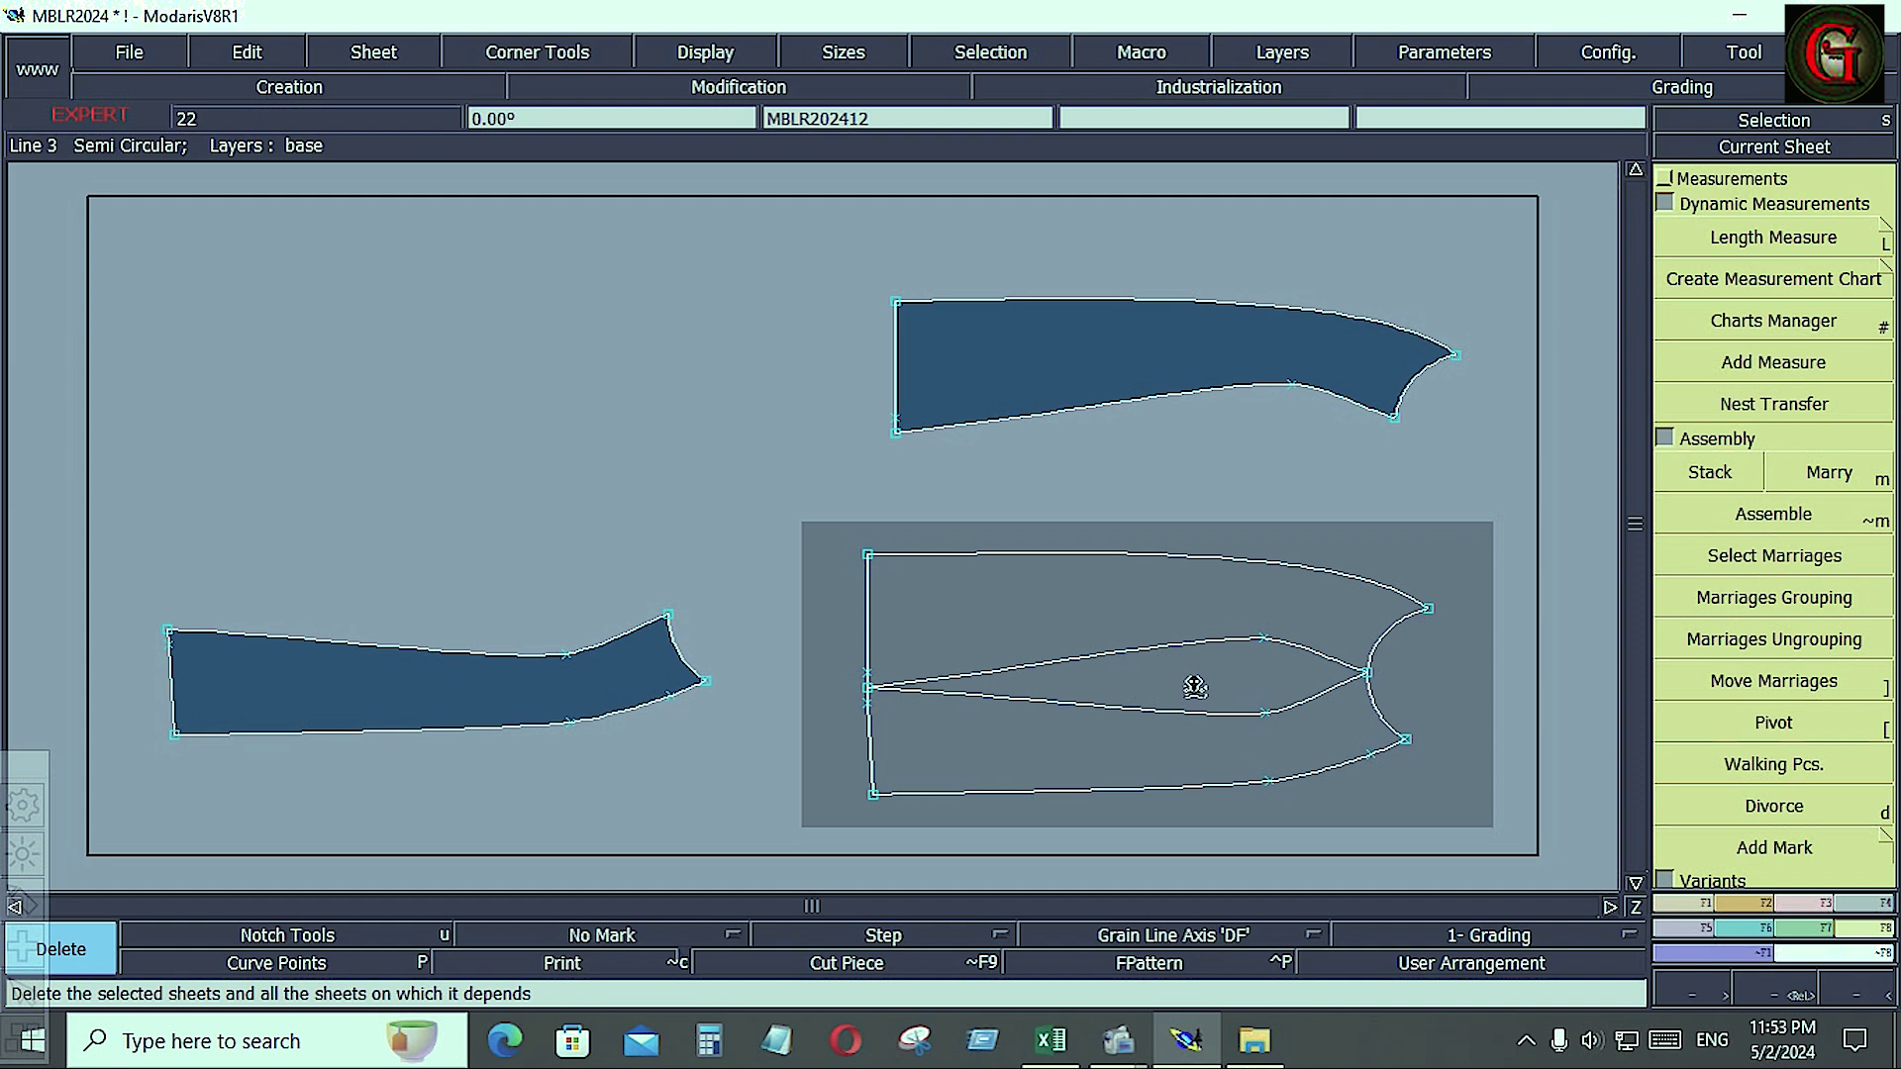
- Draw a line between the two points where the pieces meet, and rotate the outline by two points so that line is horizontal
key(Home)
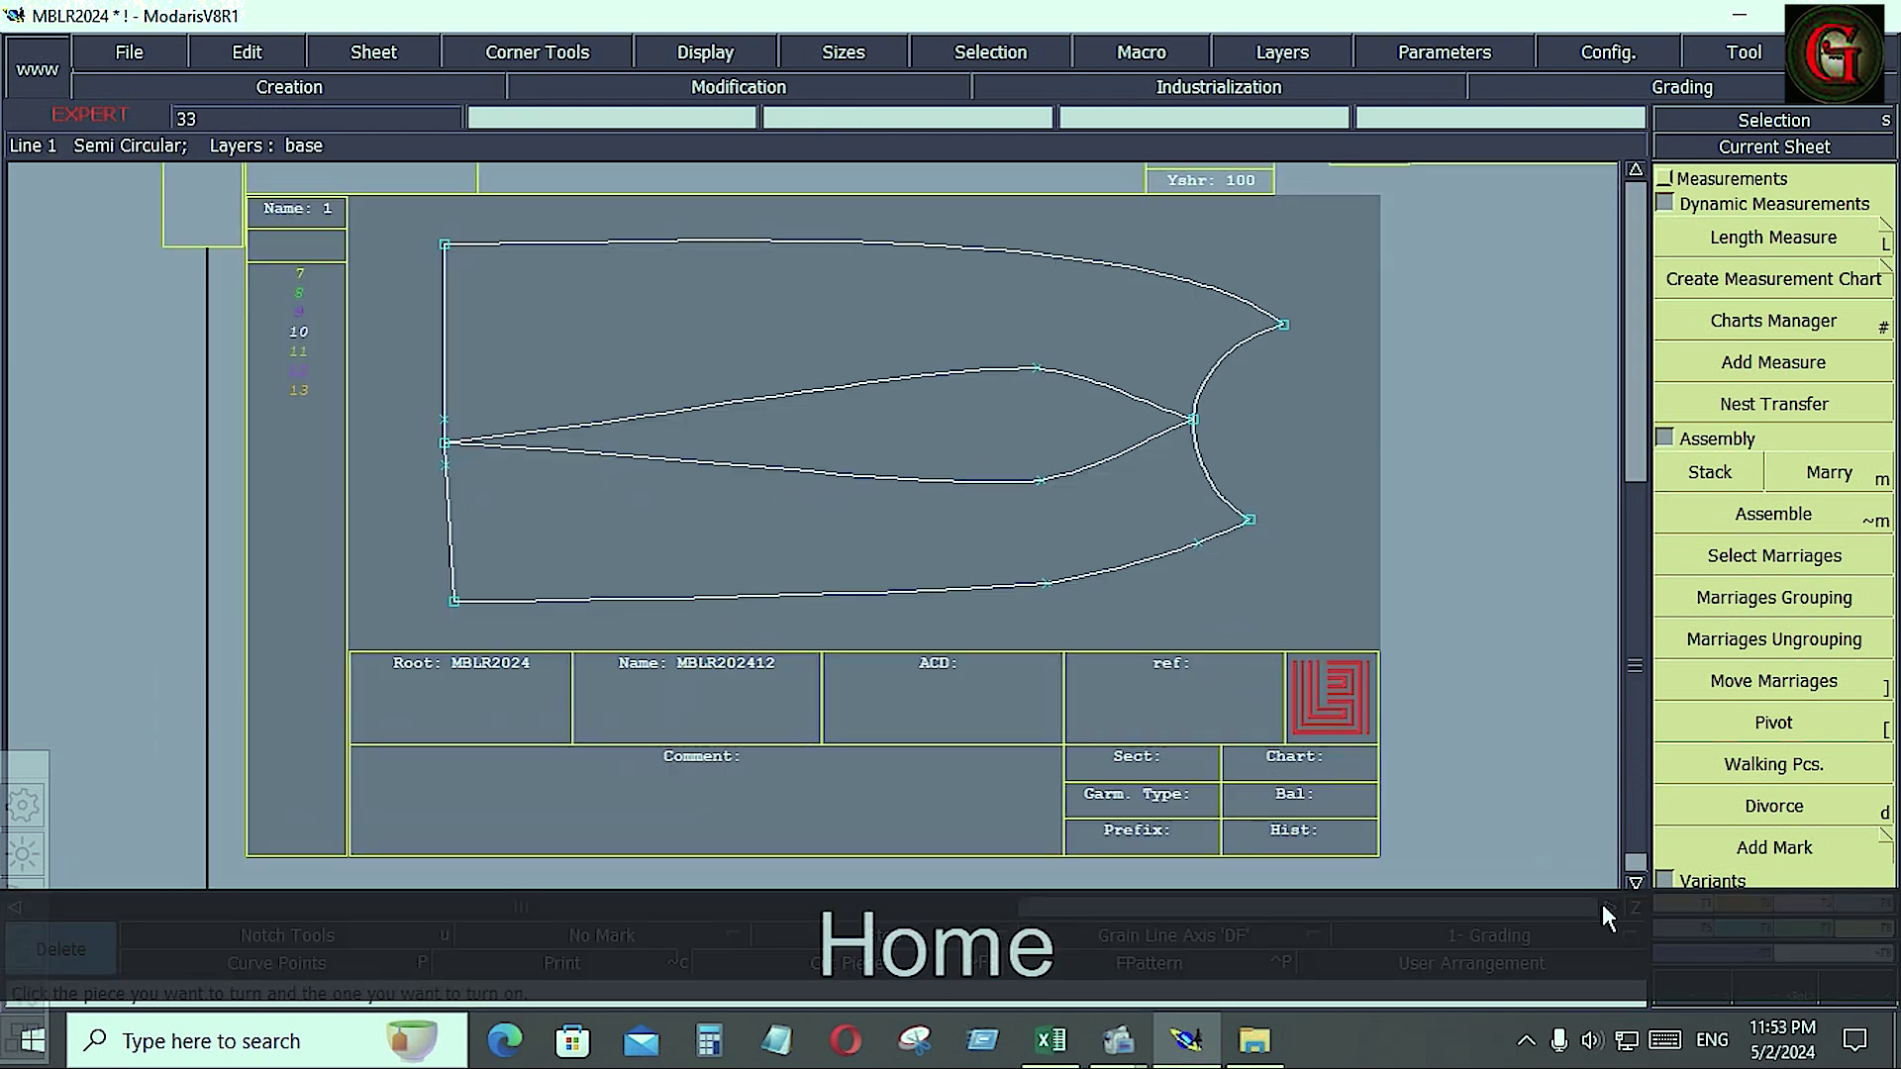
key(b)
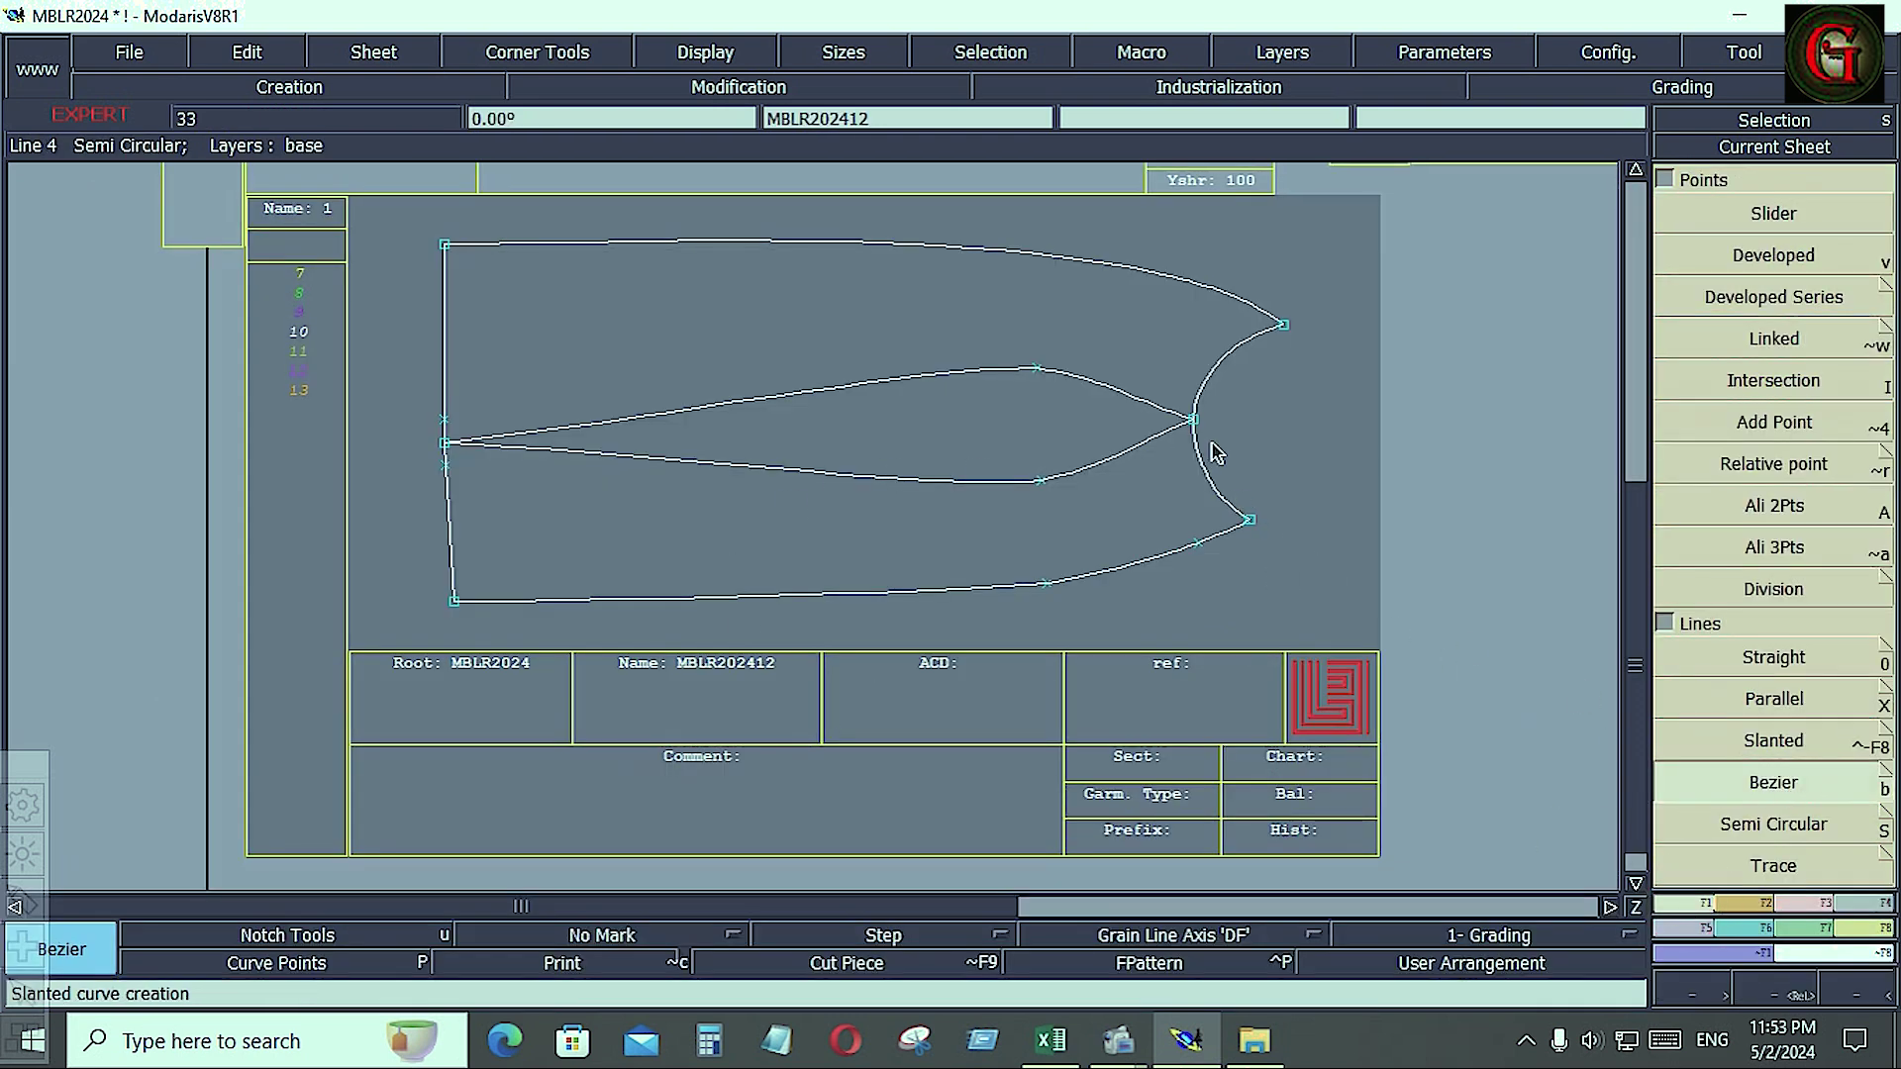
click(446, 445)
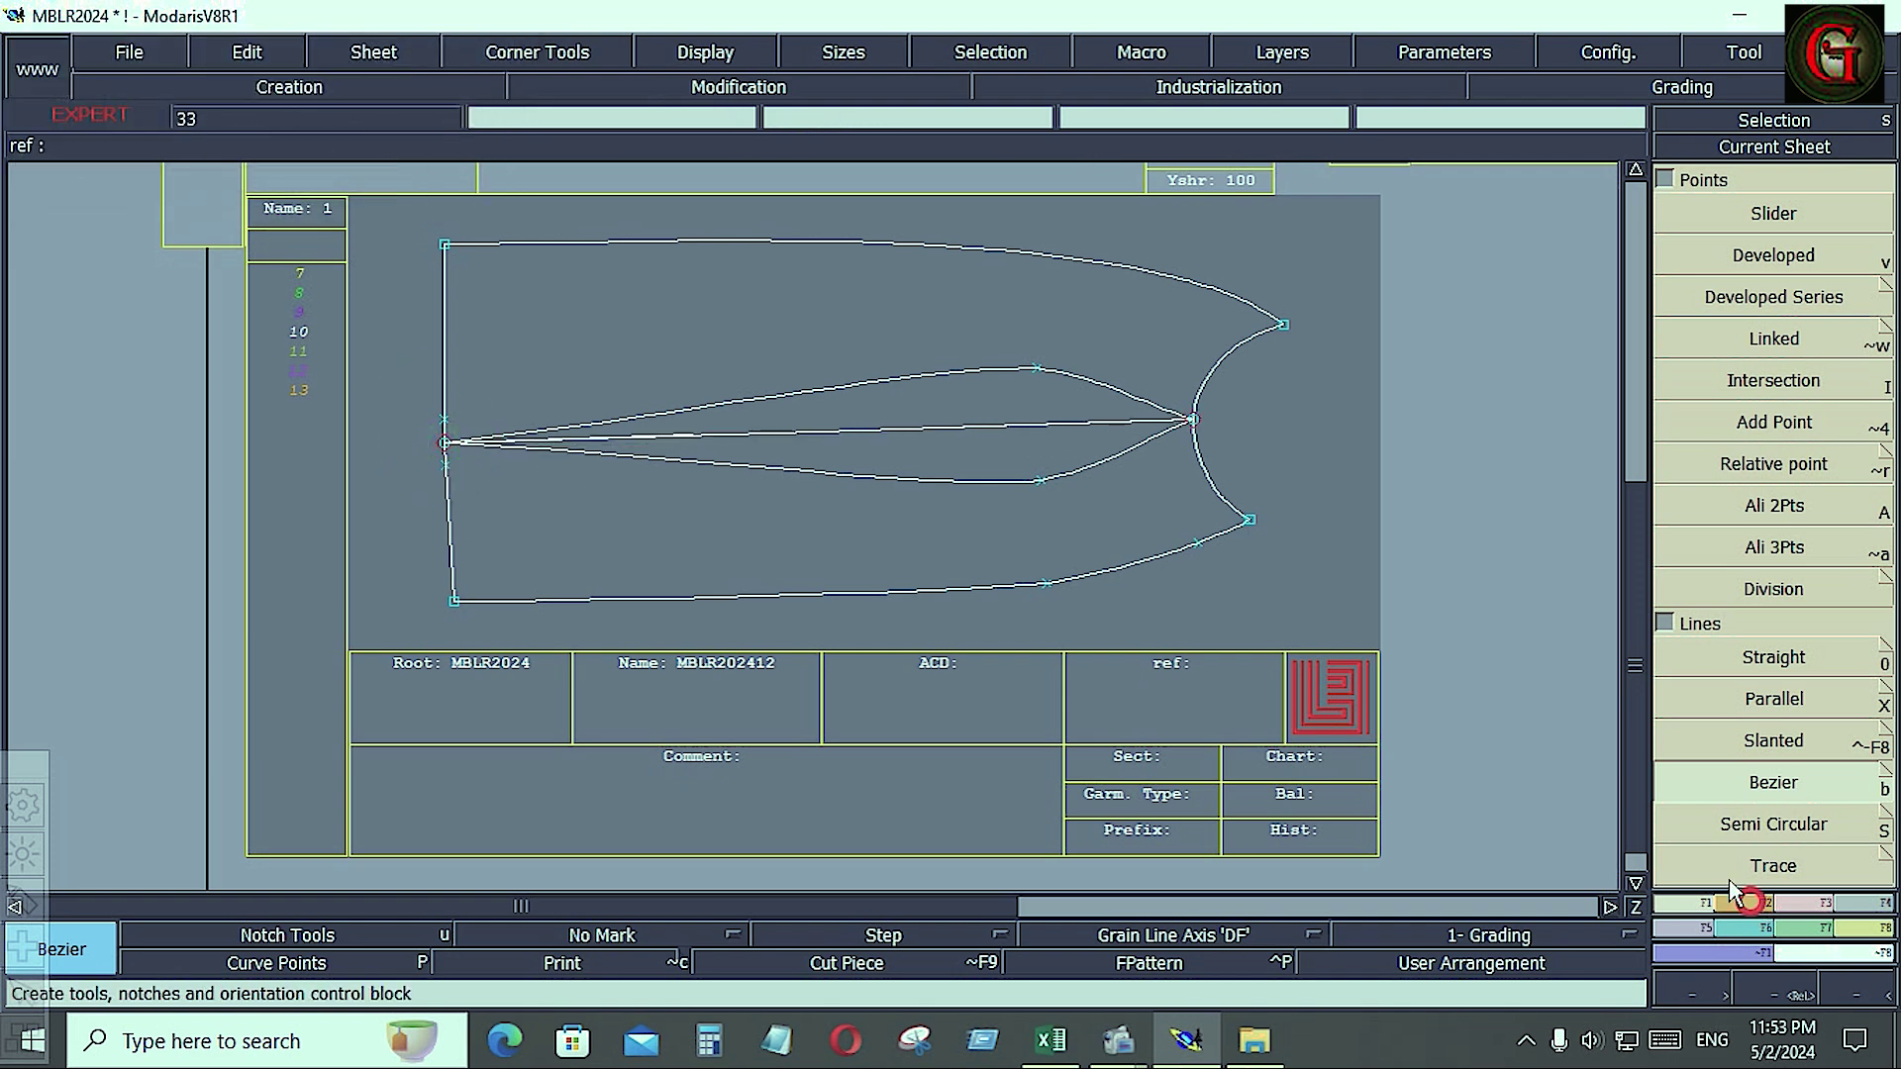
click(1747, 901)
click(1806, 791)
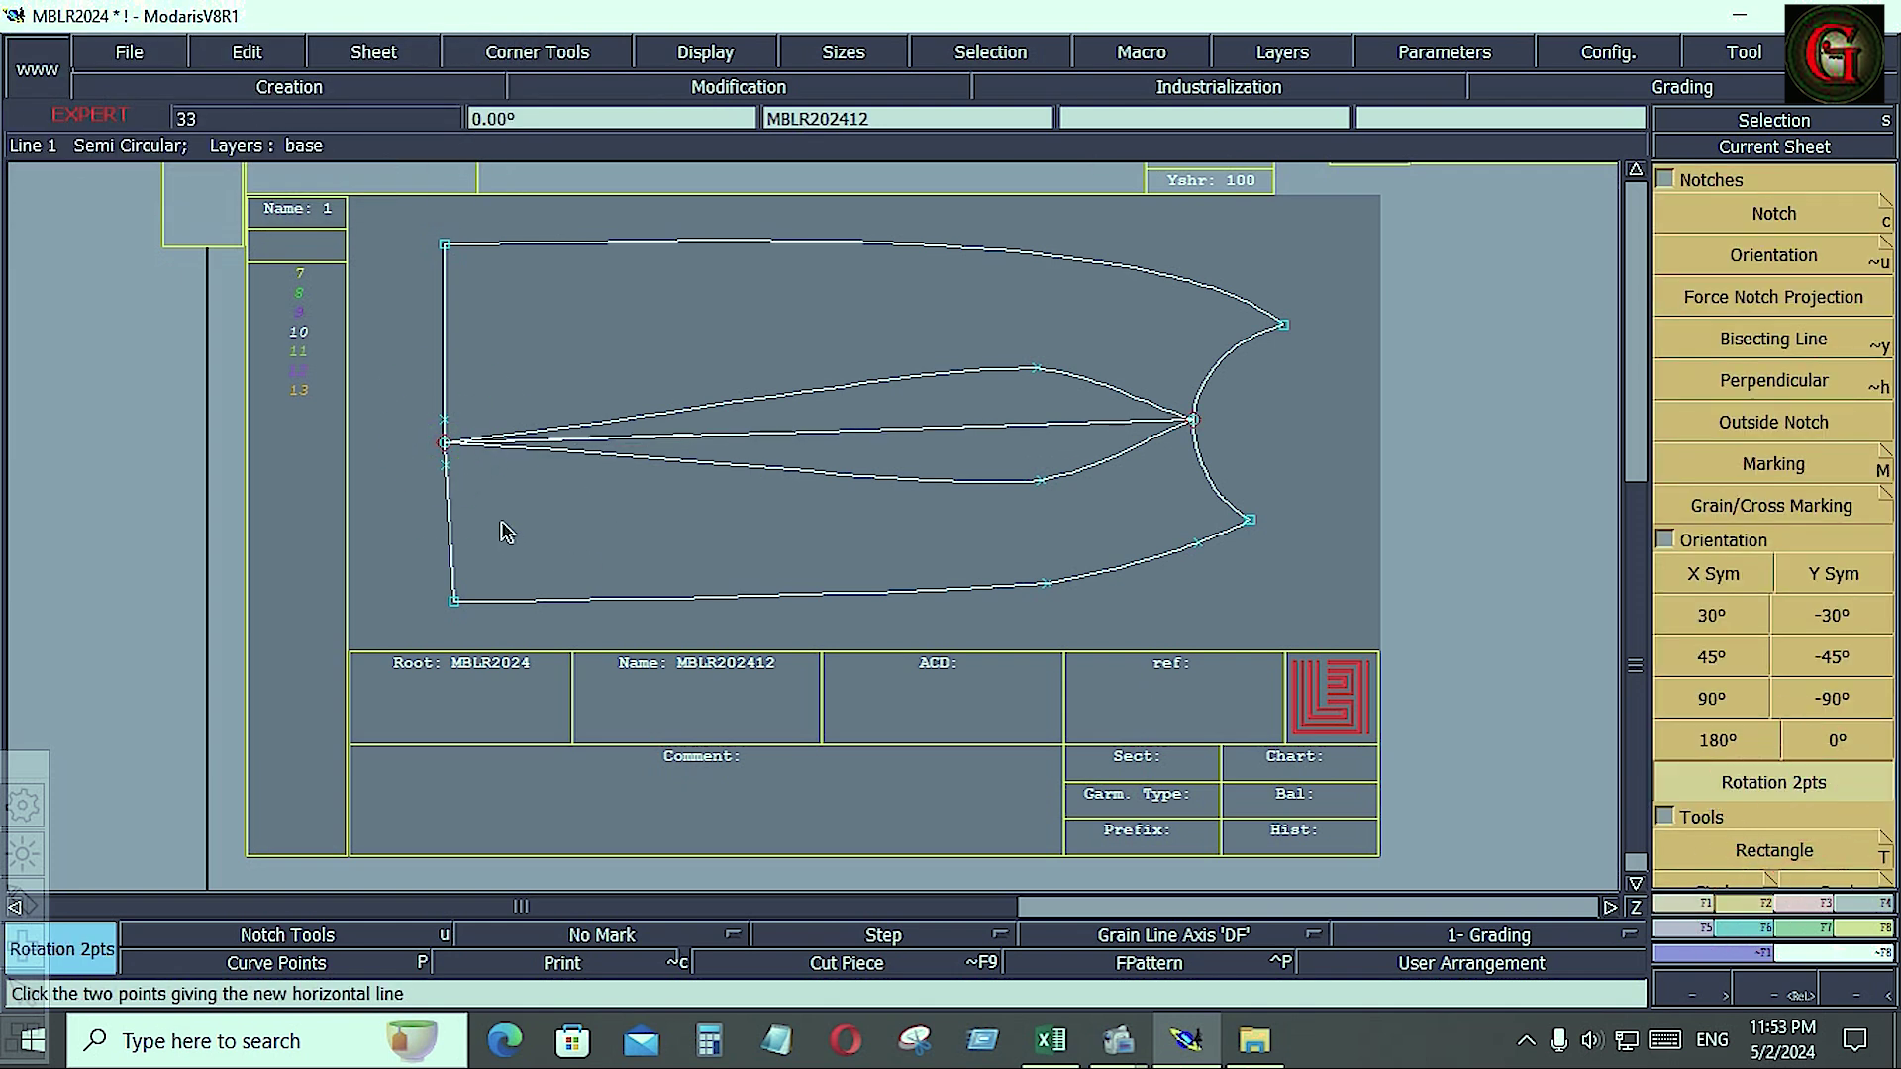
click(1190, 420)
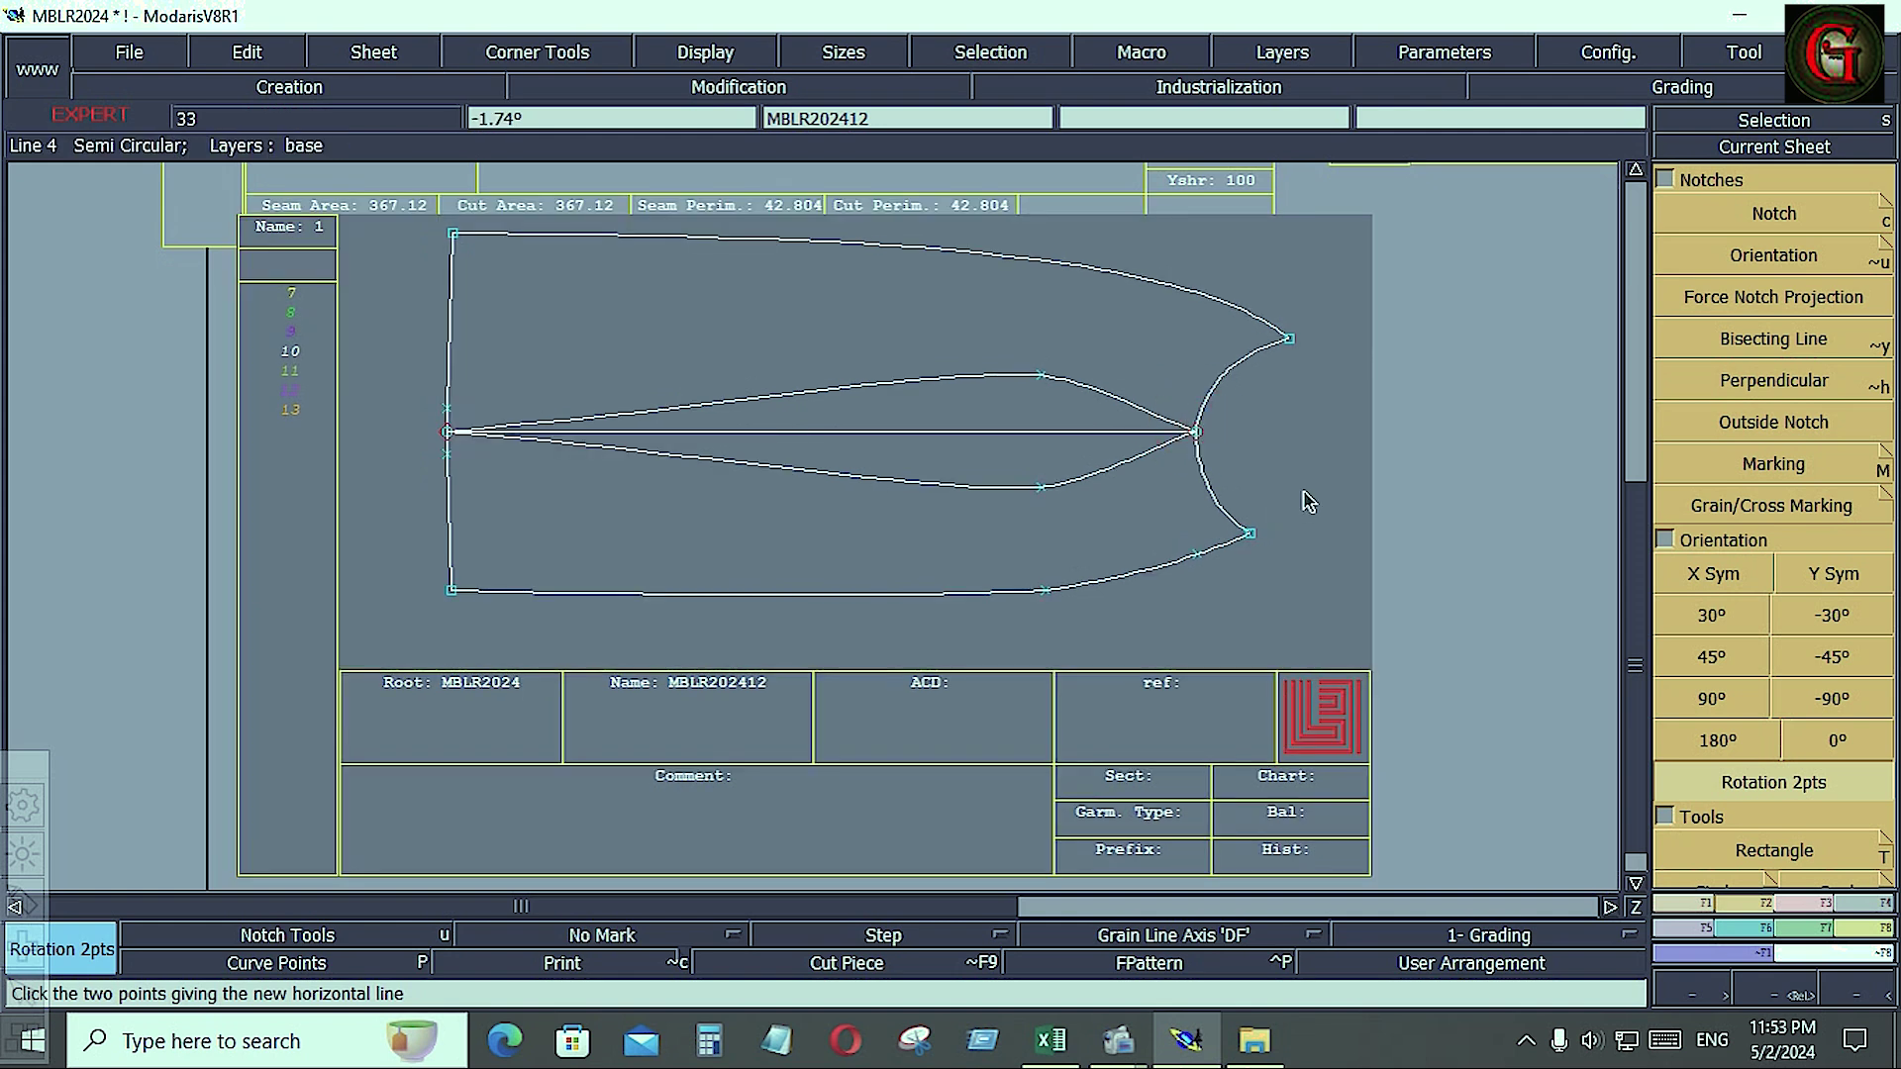
- Show the curve points and move the upper piece's paired outer and inner bulge points down until the inner one lies on the centre line
click(302, 967)
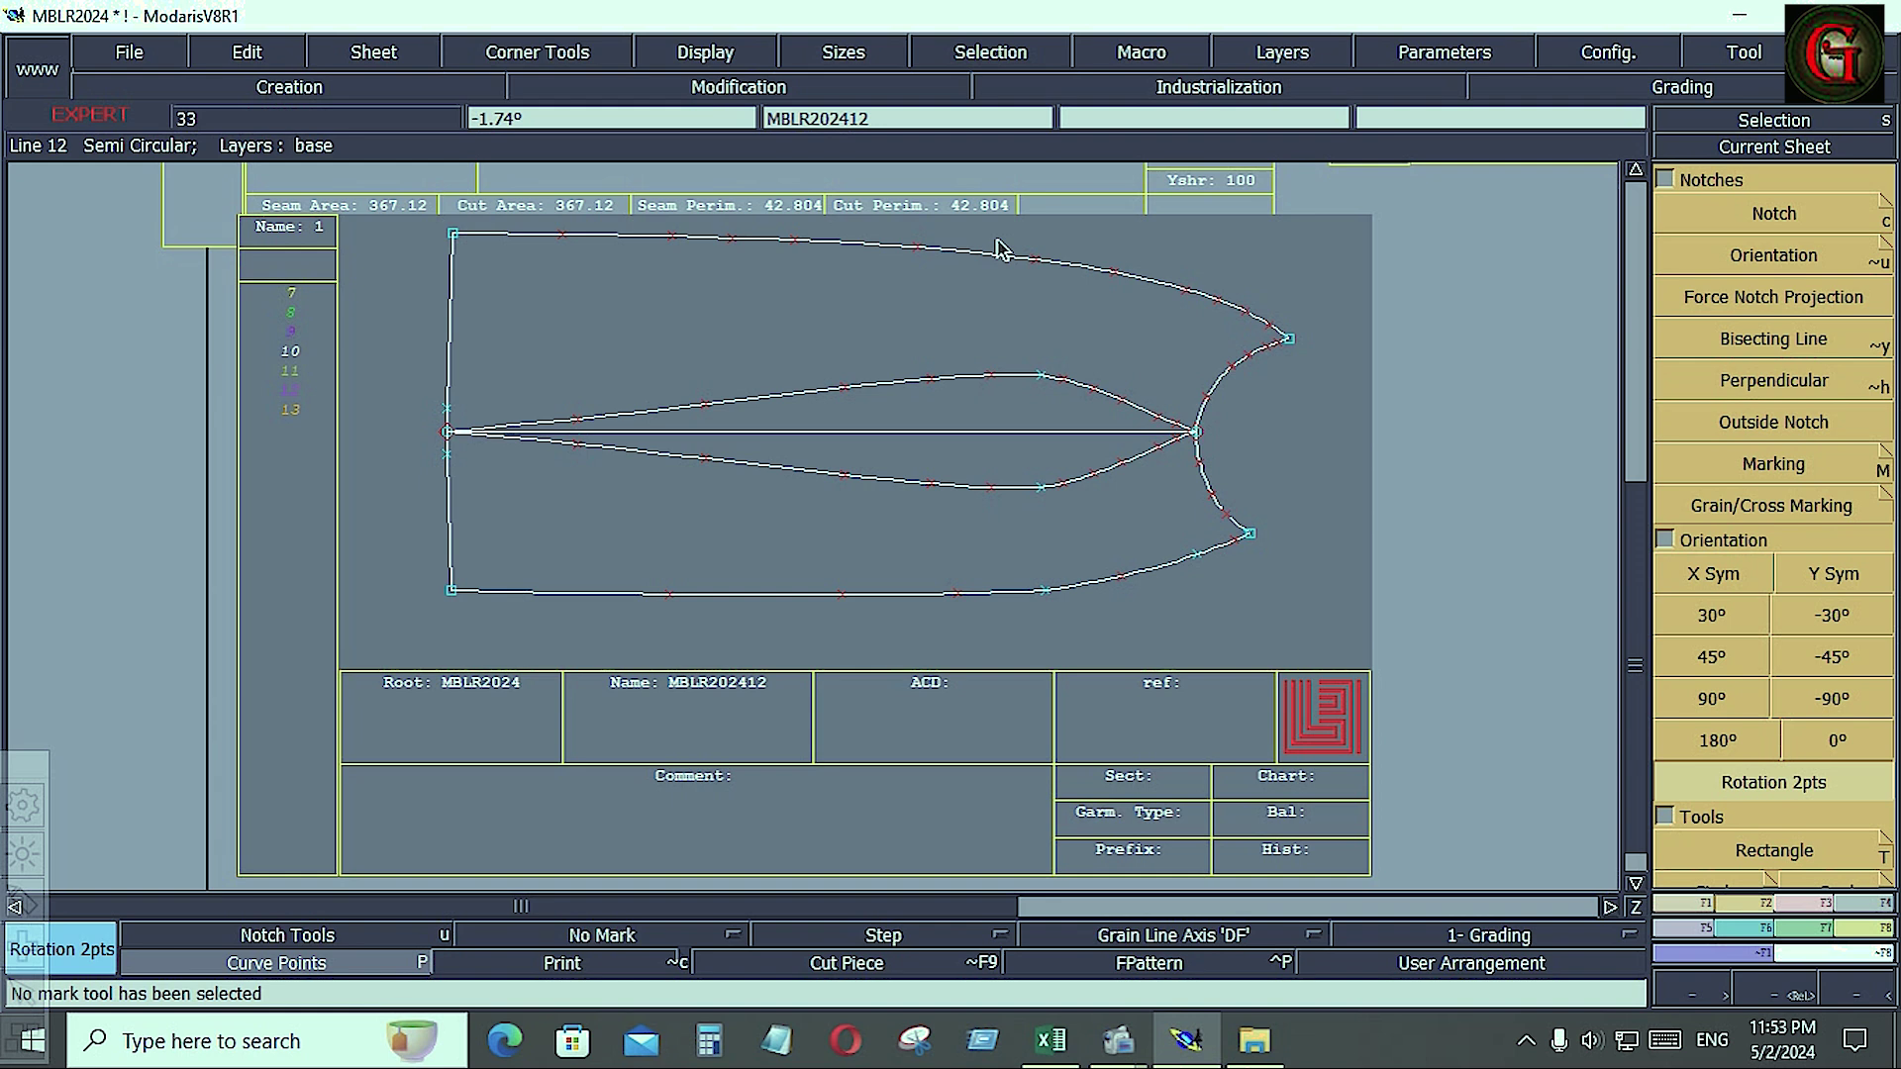
click(1051, 396)
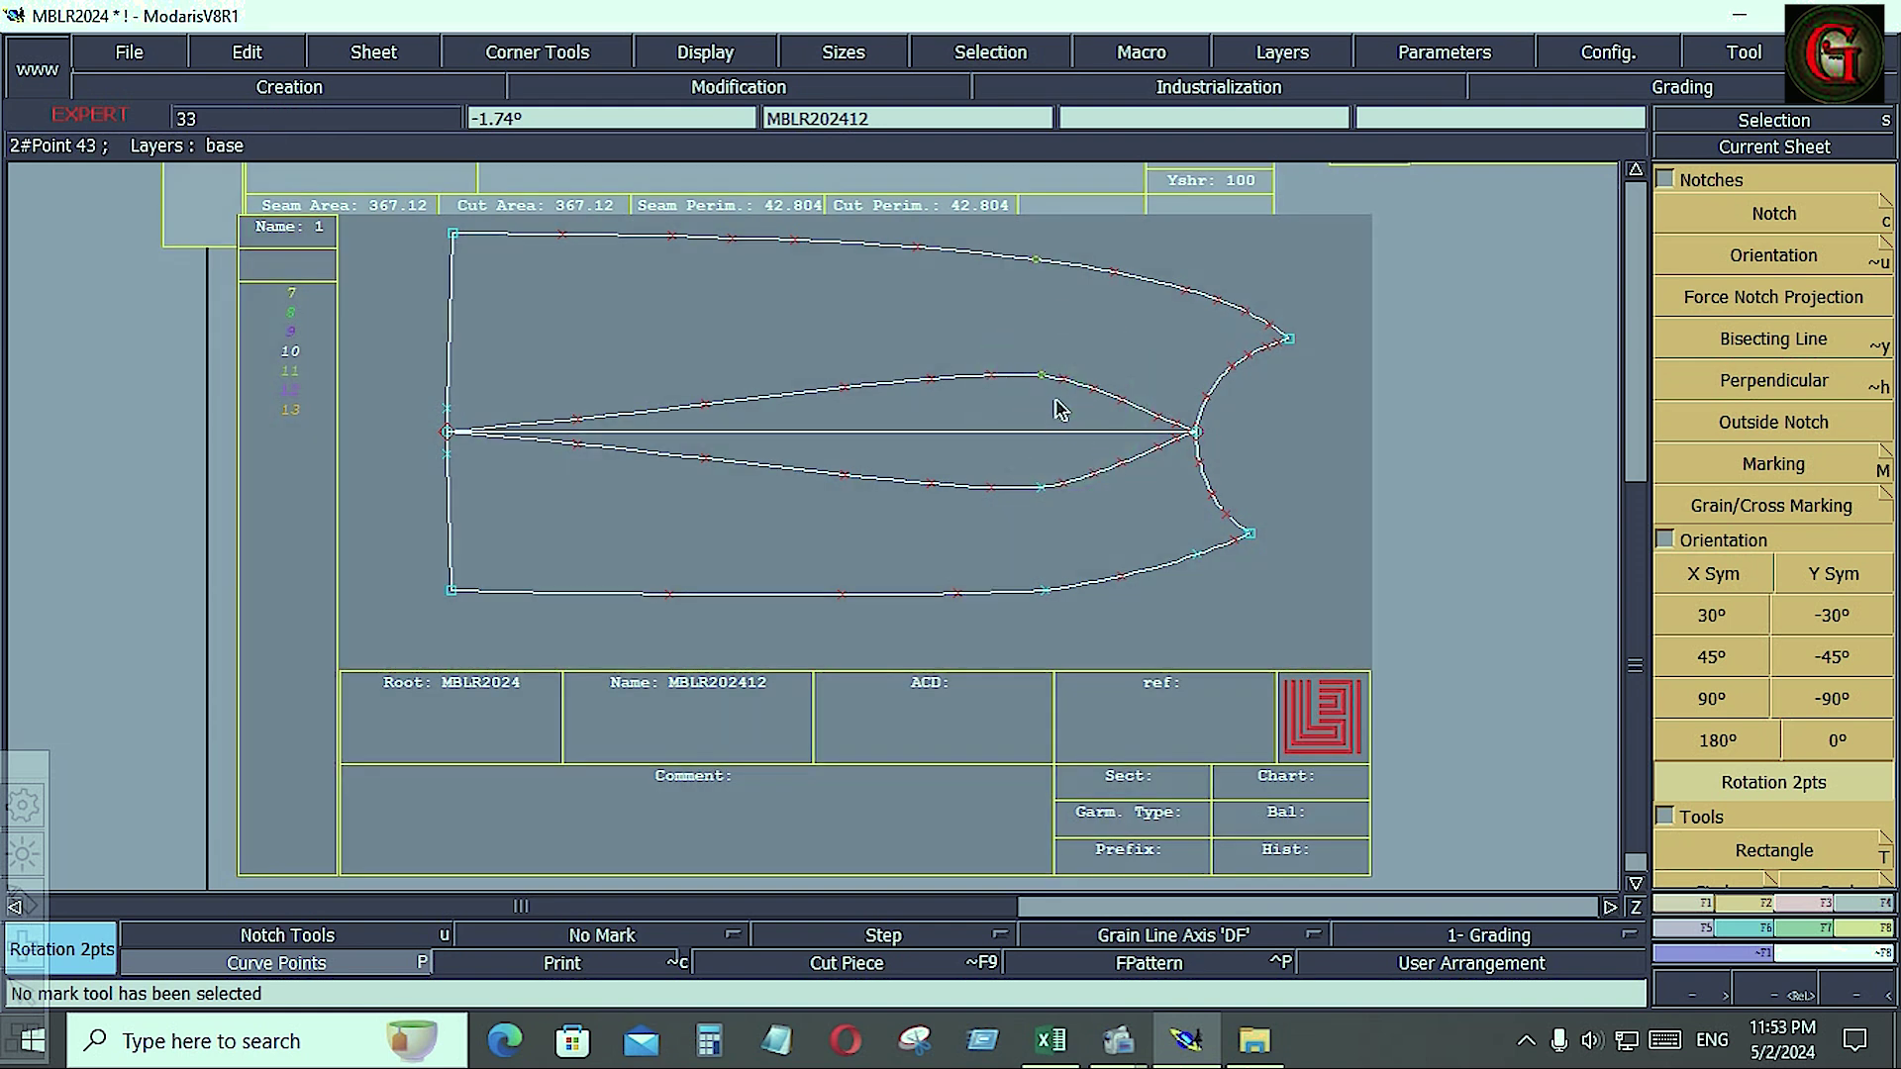
key(shift+f)
key(shift+f)
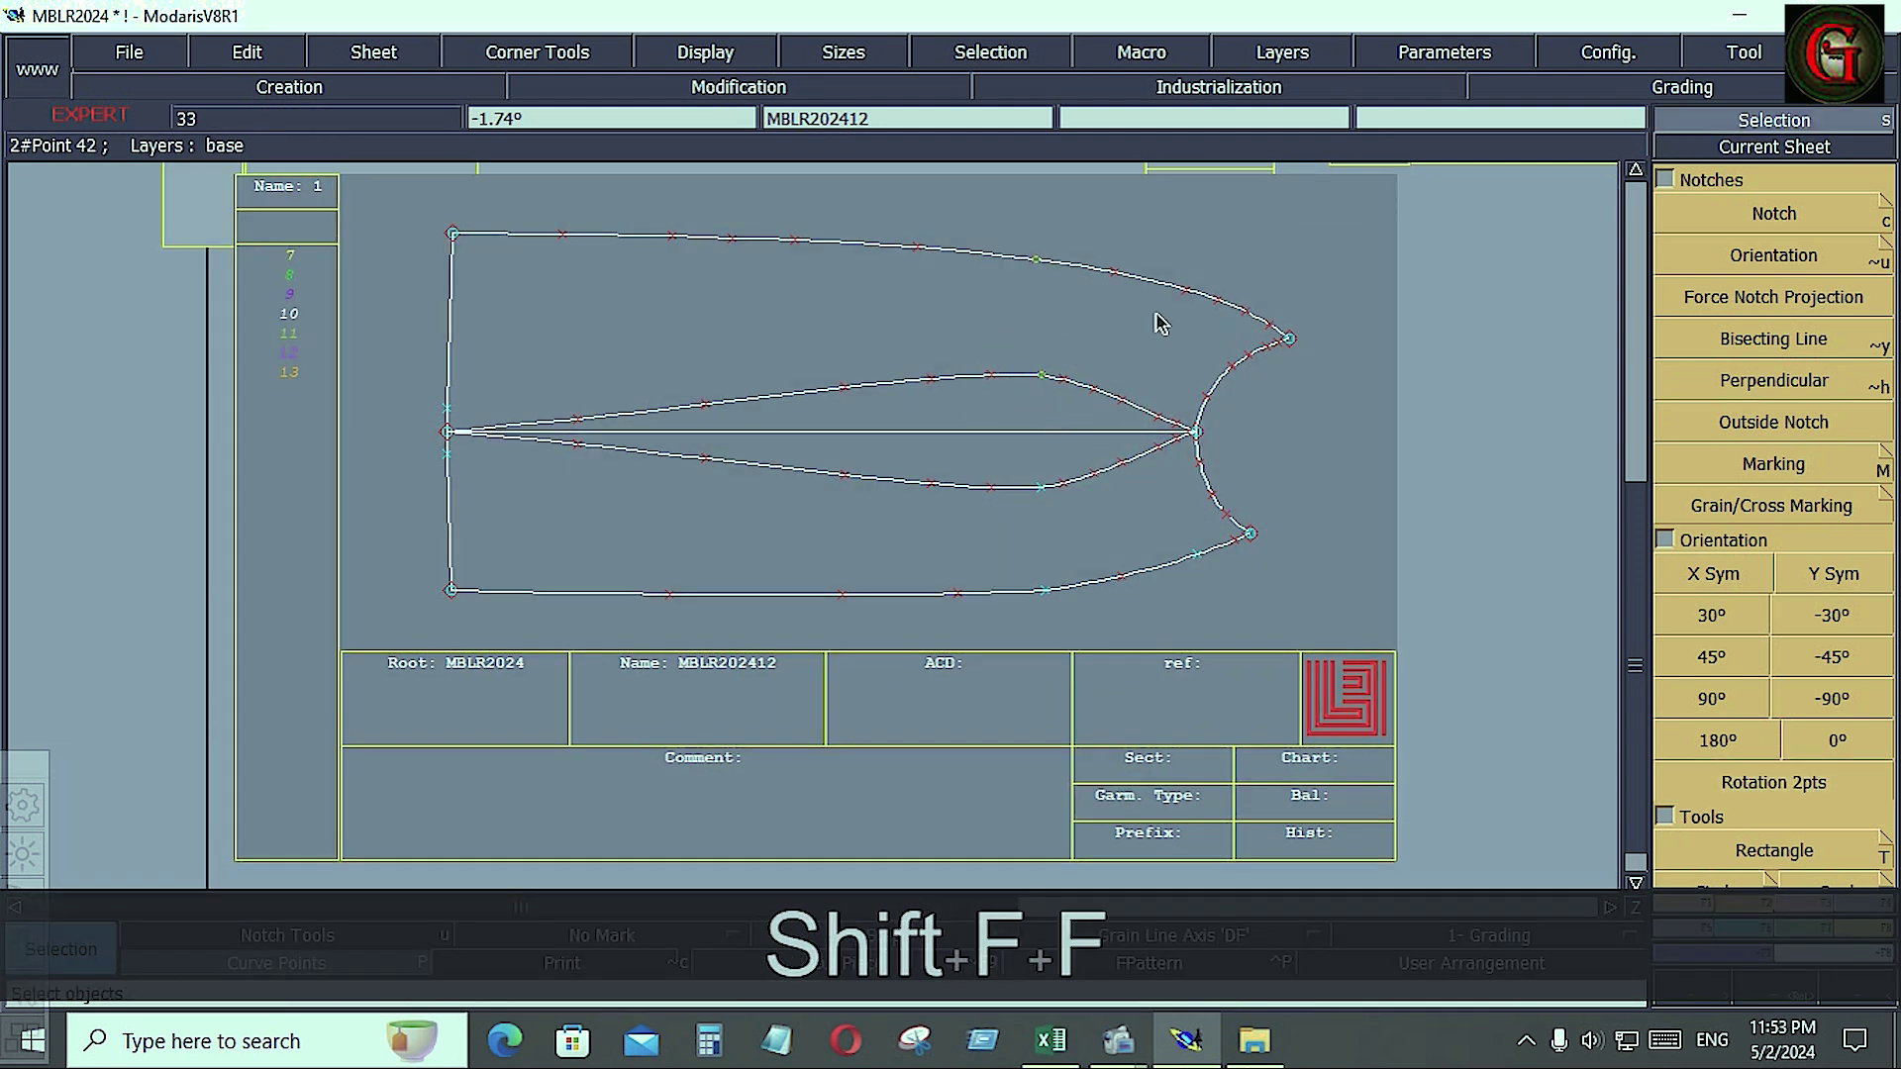
drag(999, 227, 1053, 311)
drag(1059, 392, 1058, 390)
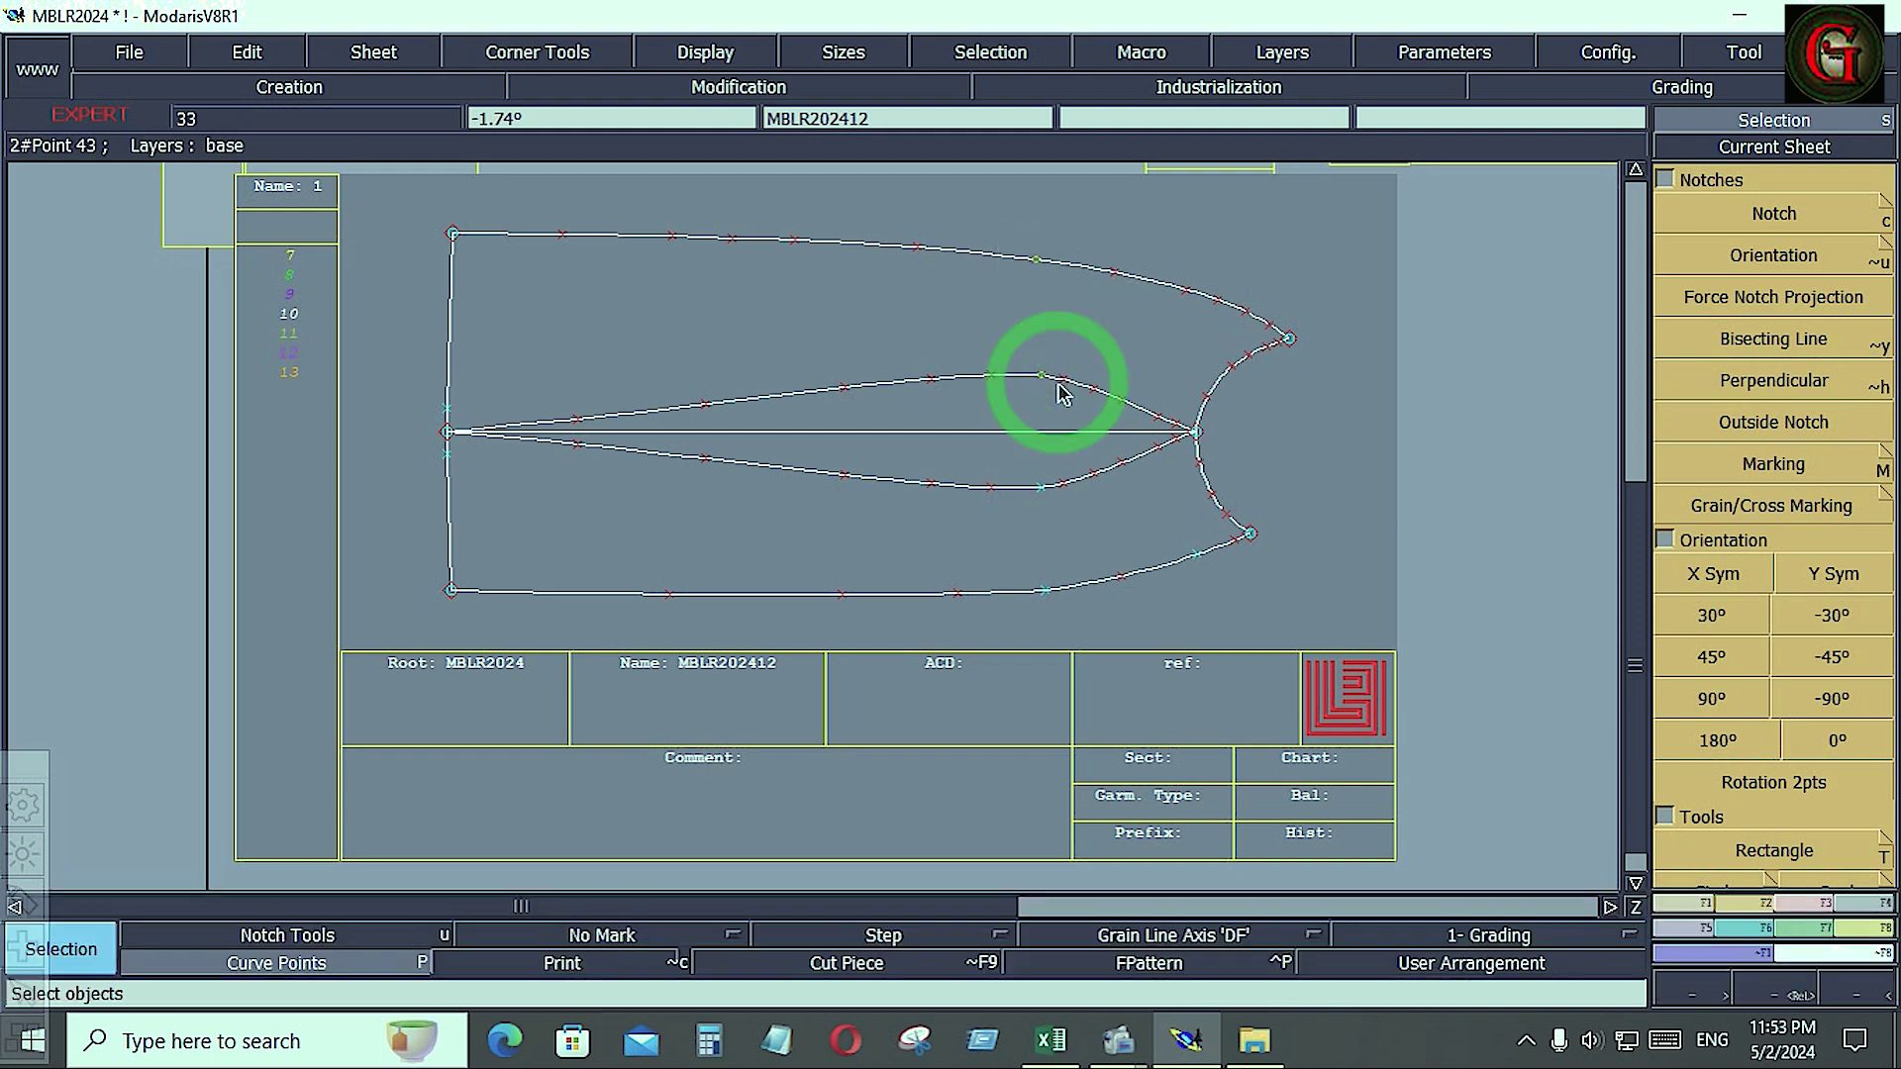
click(1798, 907)
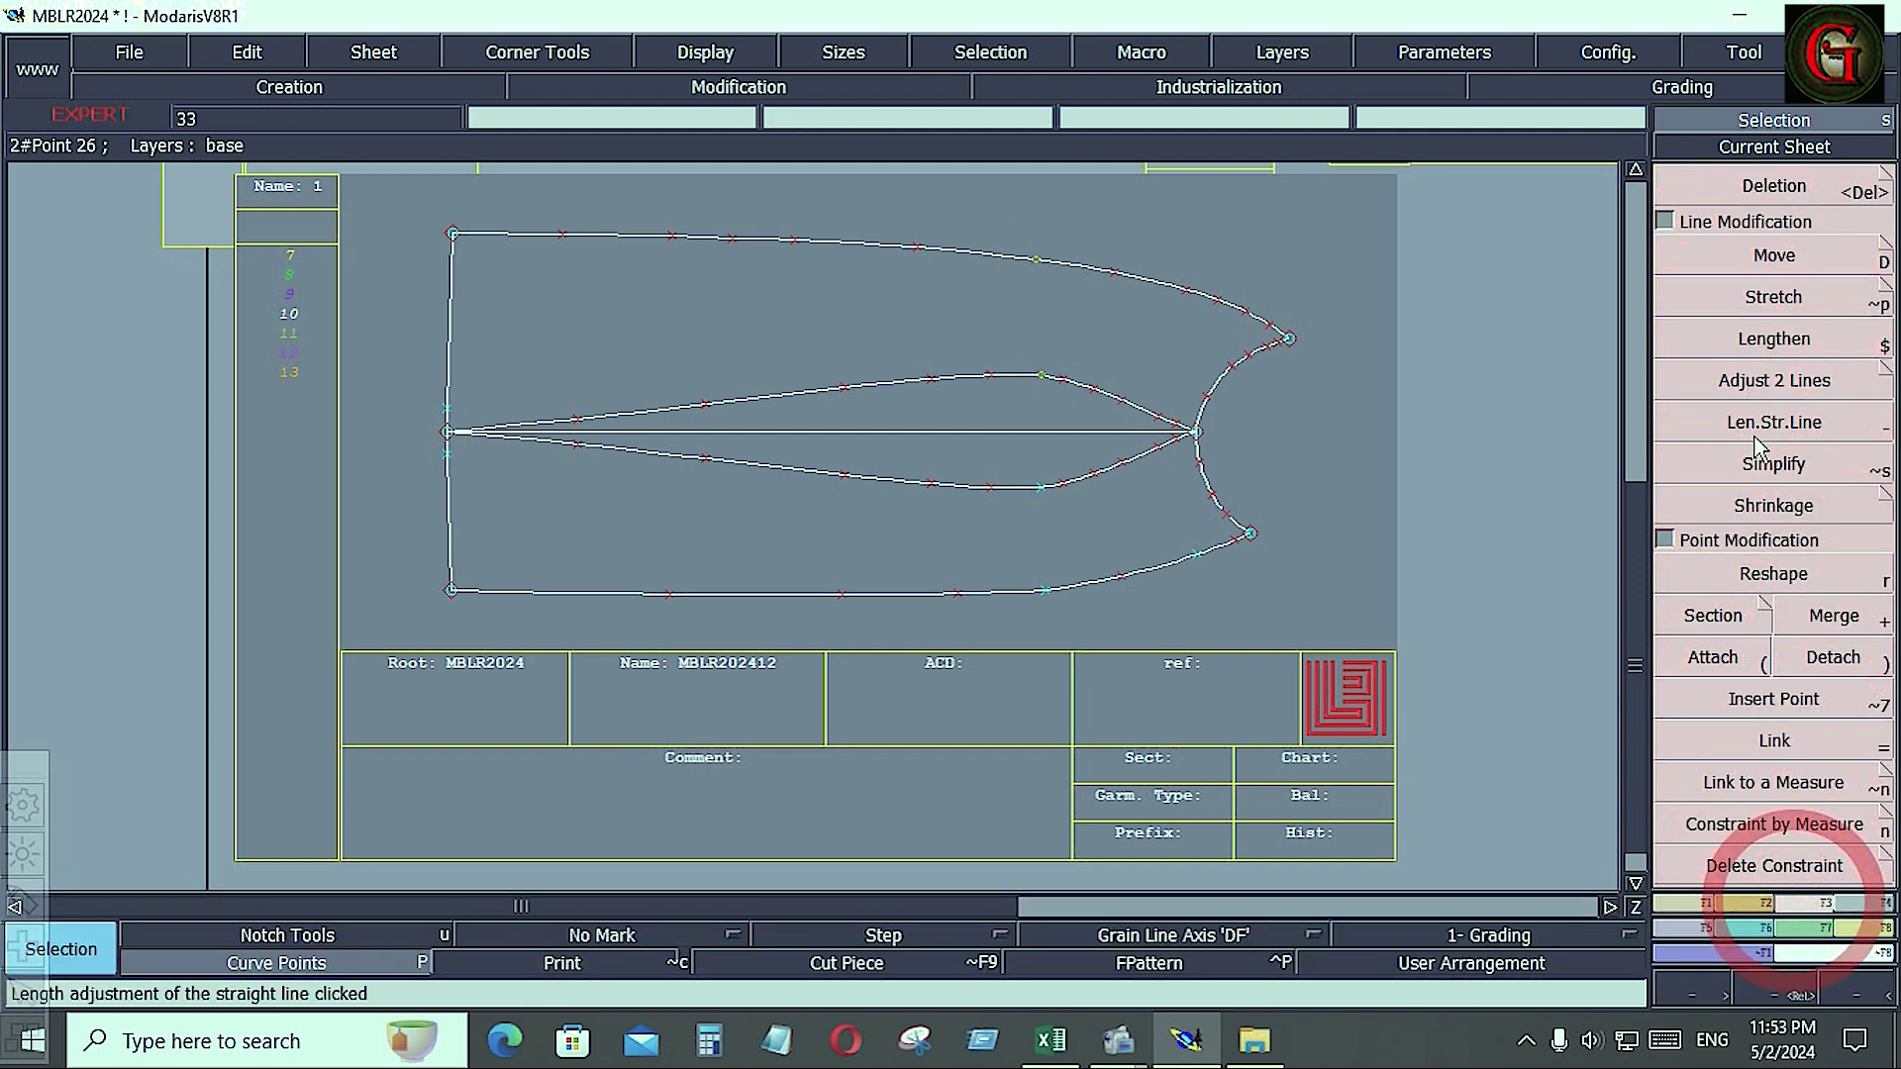
click(1772, 256)
click(1040, 376)
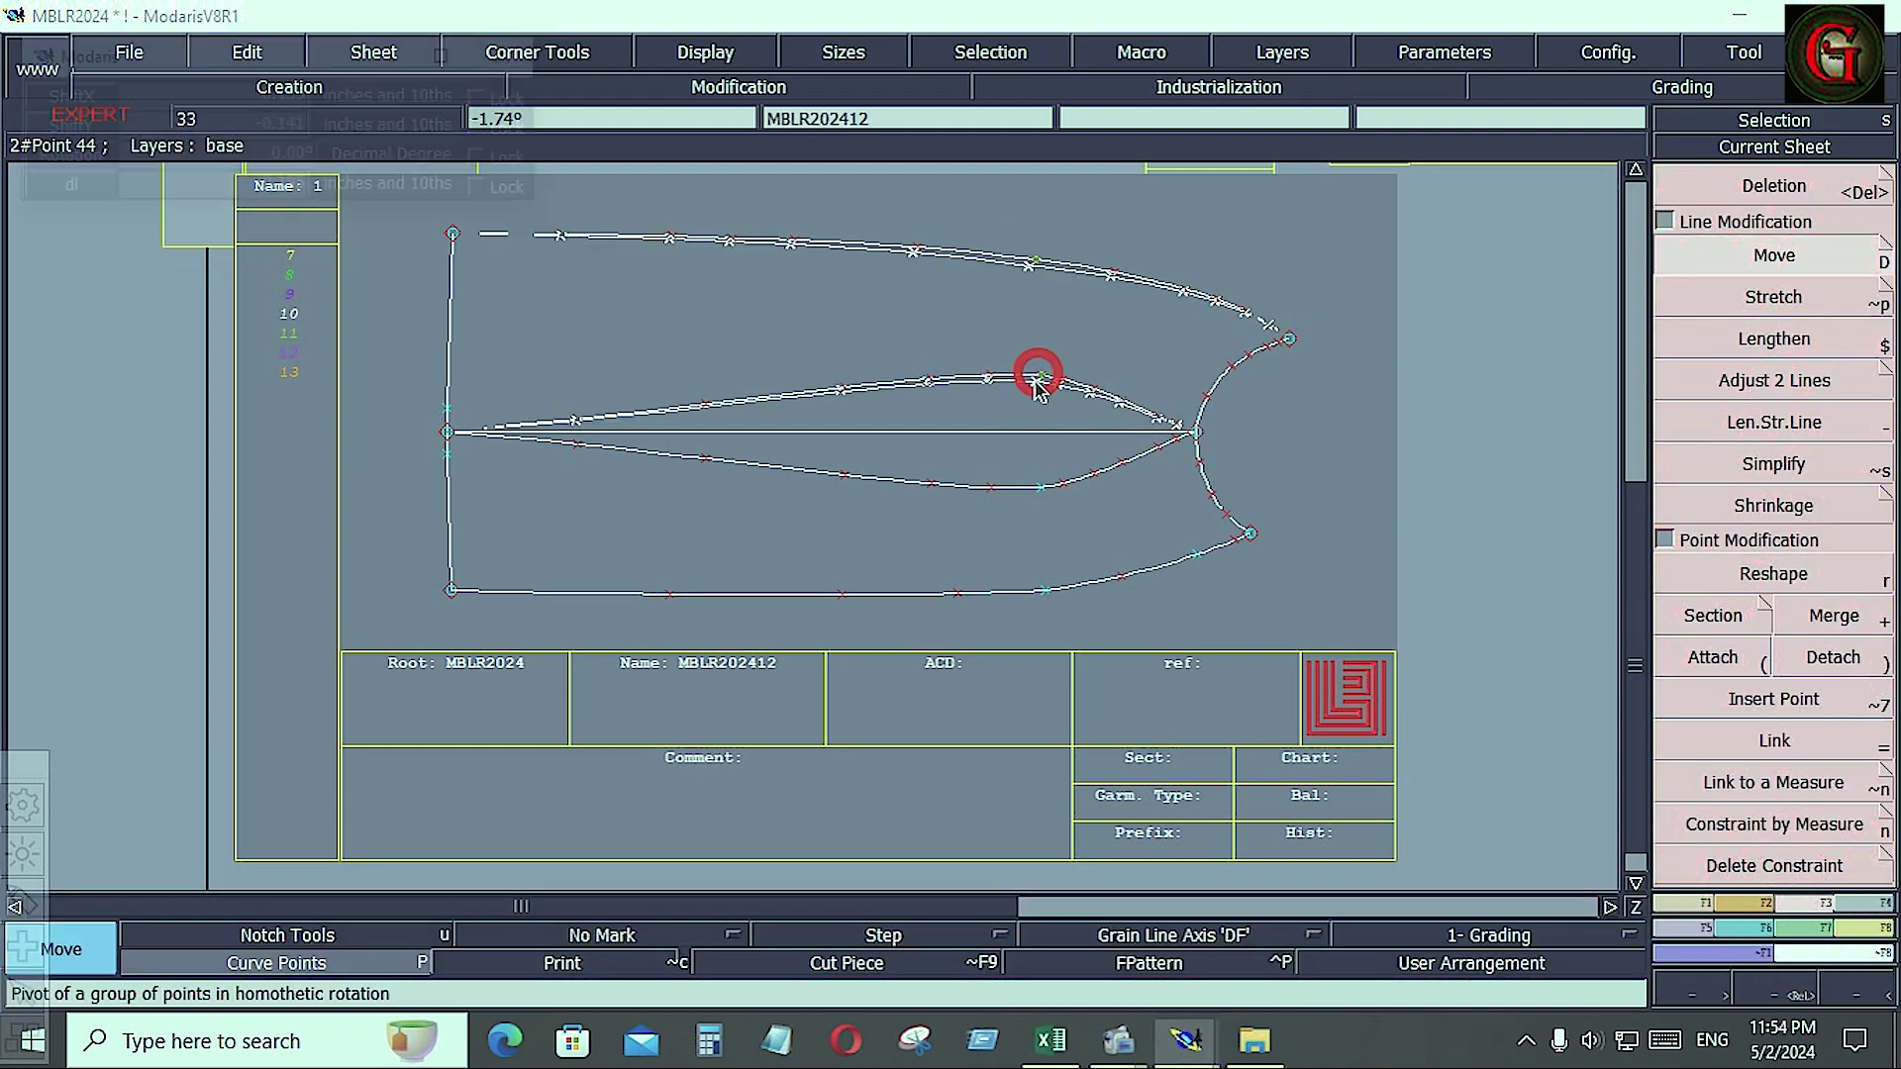
click(1046, 435)
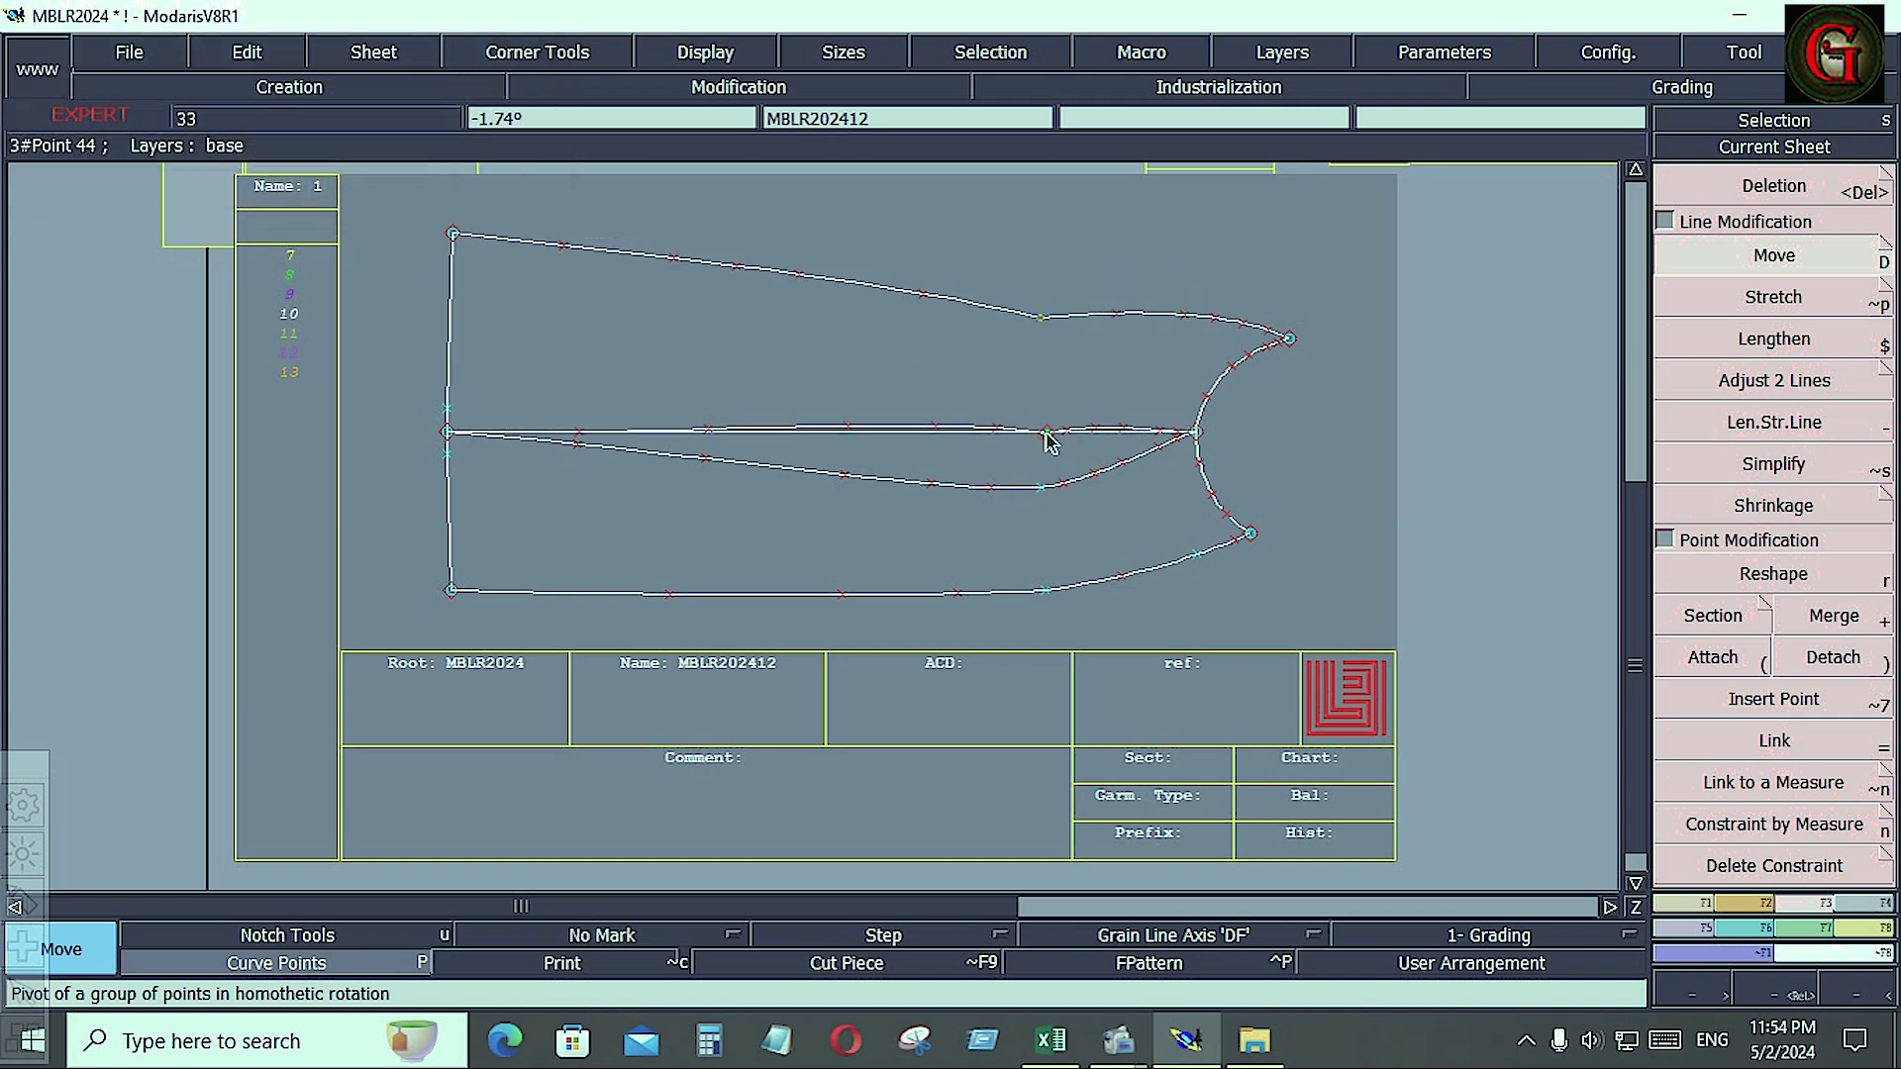
- Move the lower piece's paired inner and outer bulge points up until the inner one lies on the centre line
drag(1030, 458, 1055, 622)
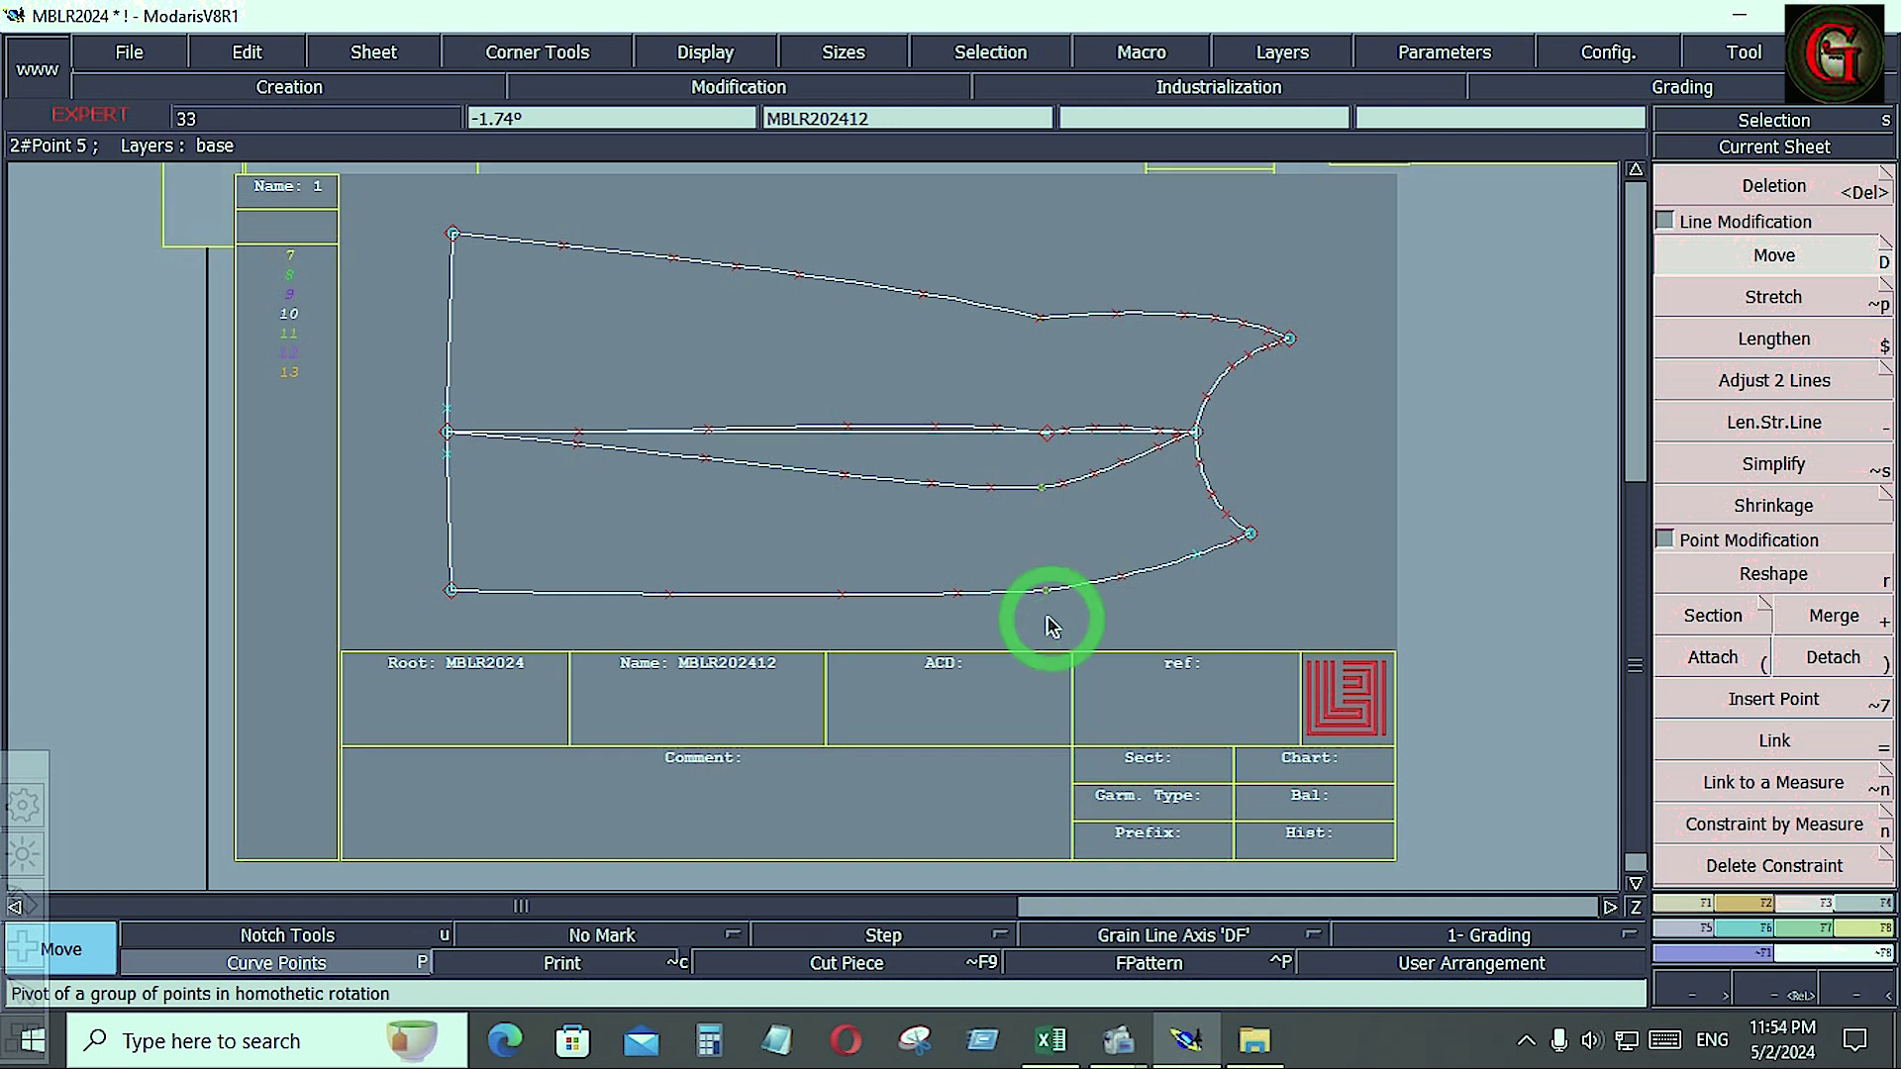
click(1041, 489)
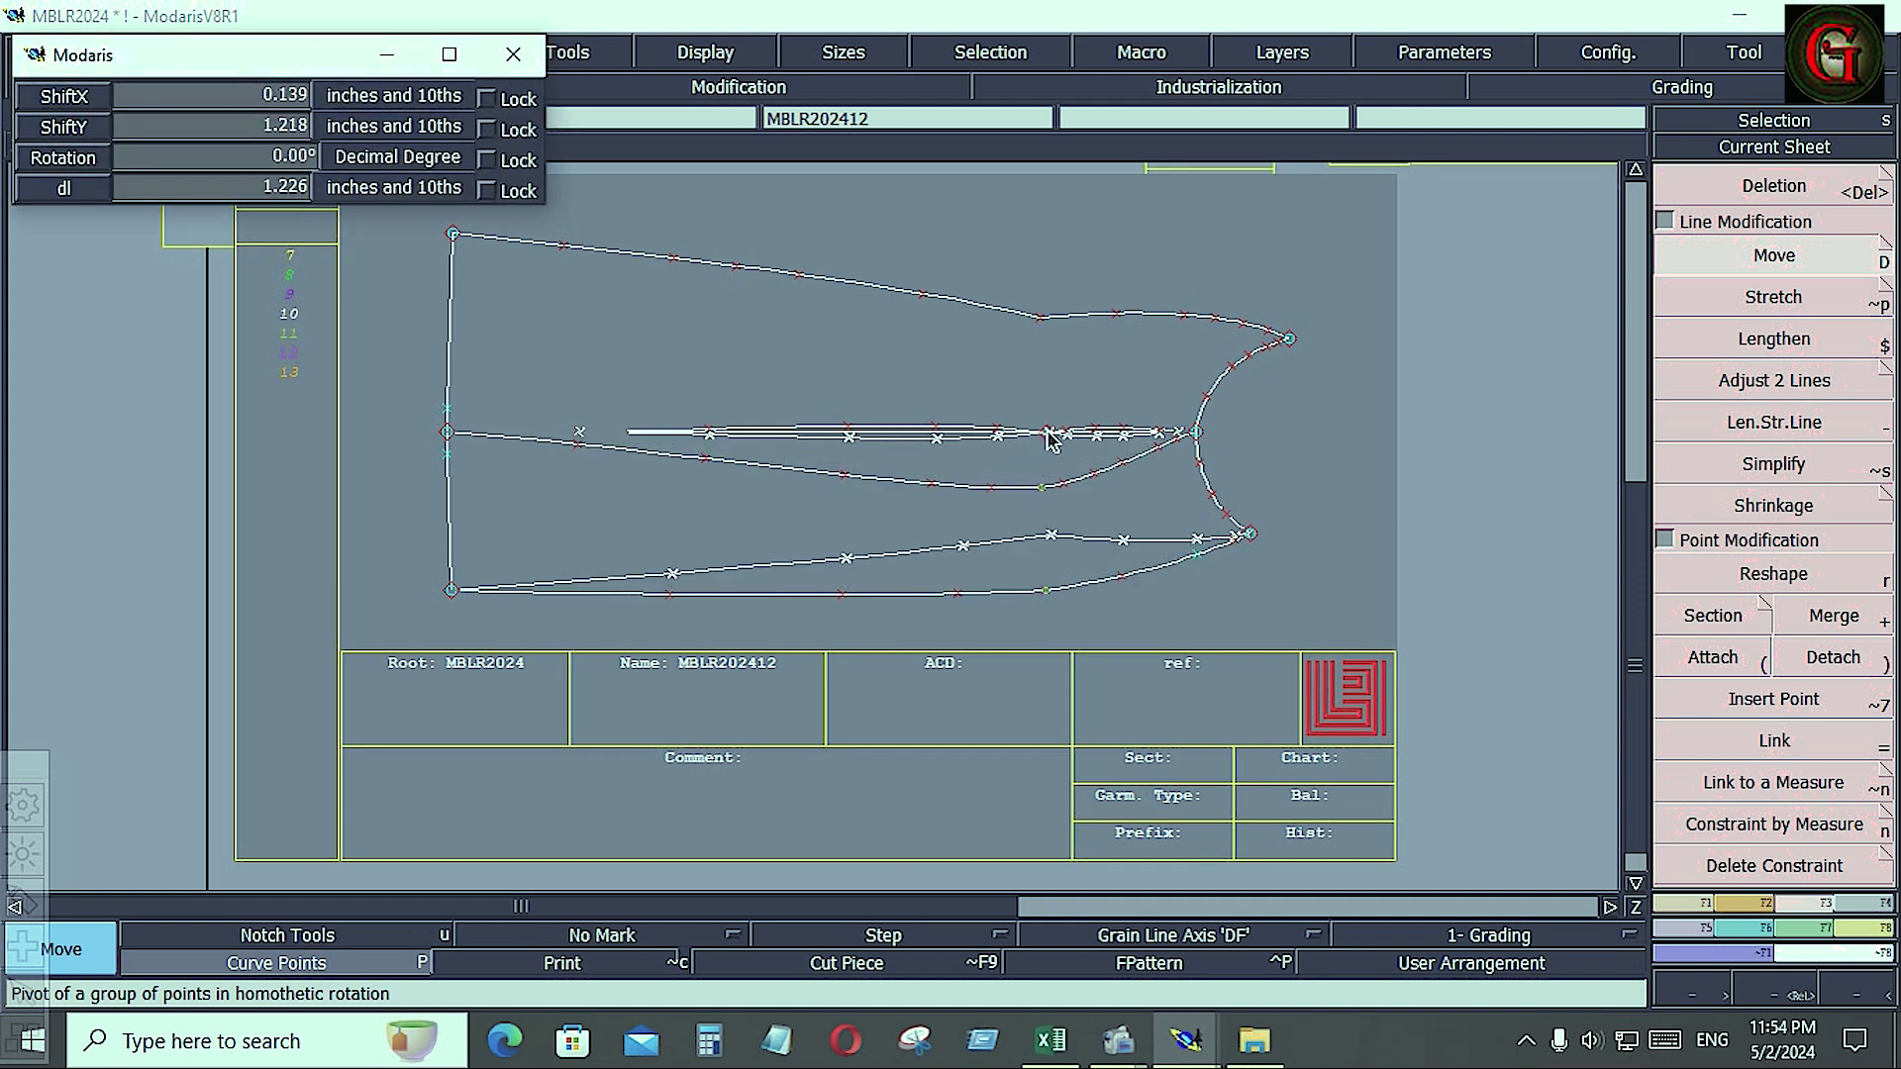
click(1046, 436)
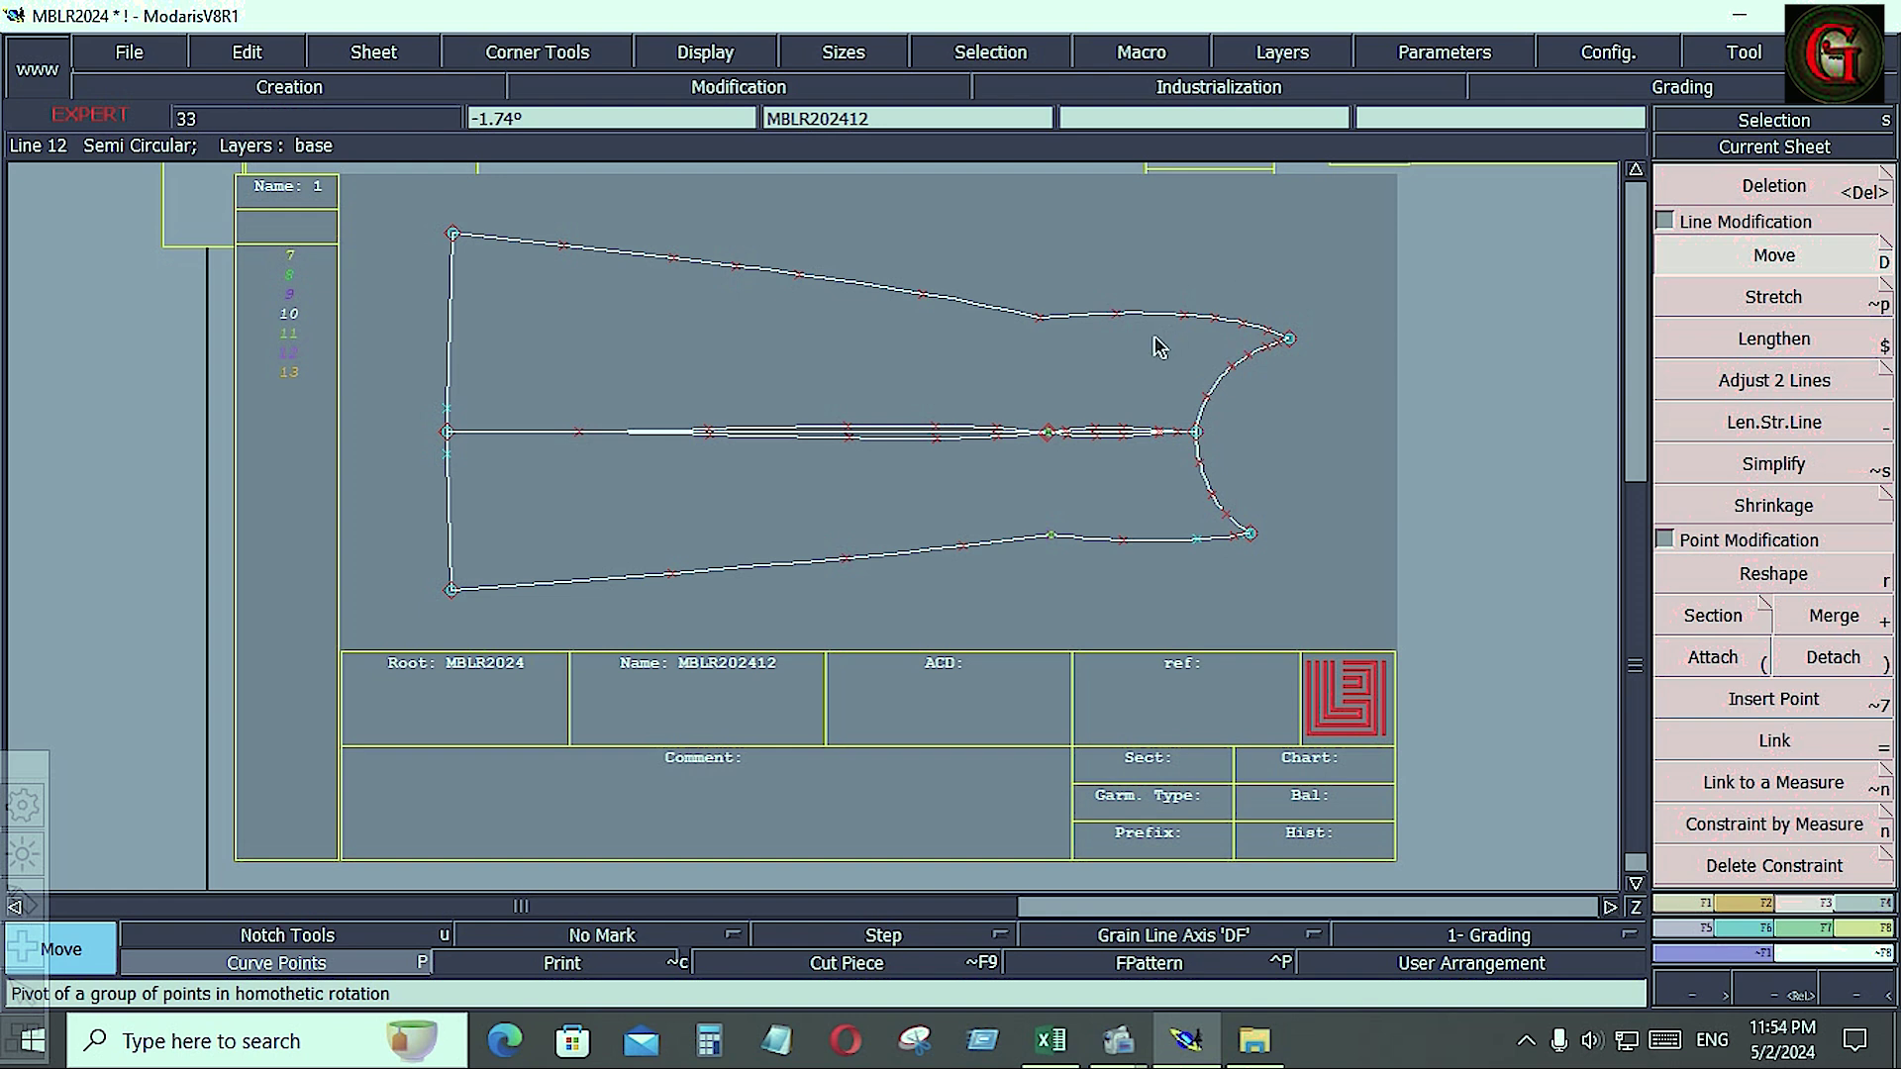
- Reshape the middle stretch of the upper outer edge into a smooth hollow and delete its surplus curve point
click(1773, 574)
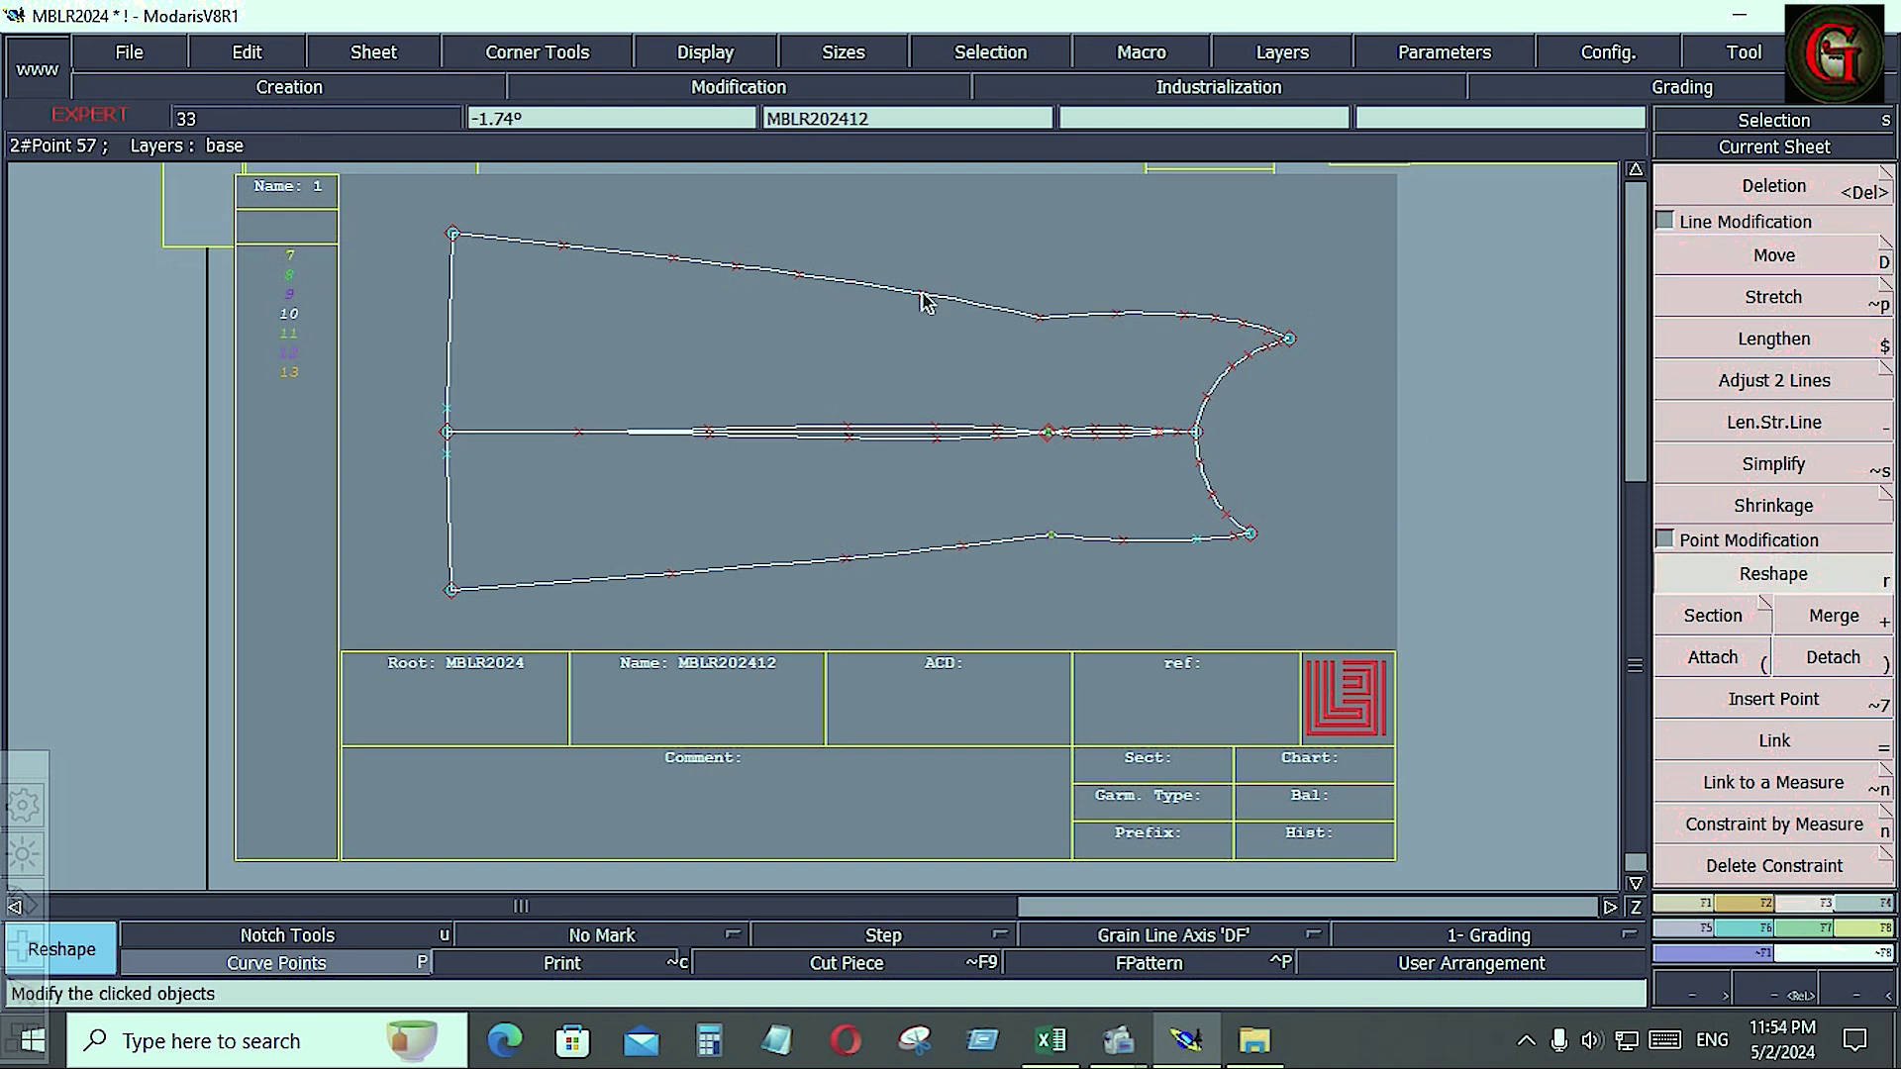
click(922, 294)
click(913, 303)
click(798, 275)
click(791, 282)
click(736, 267)
click(729, 272)
key(Delete)
click(730, 270)
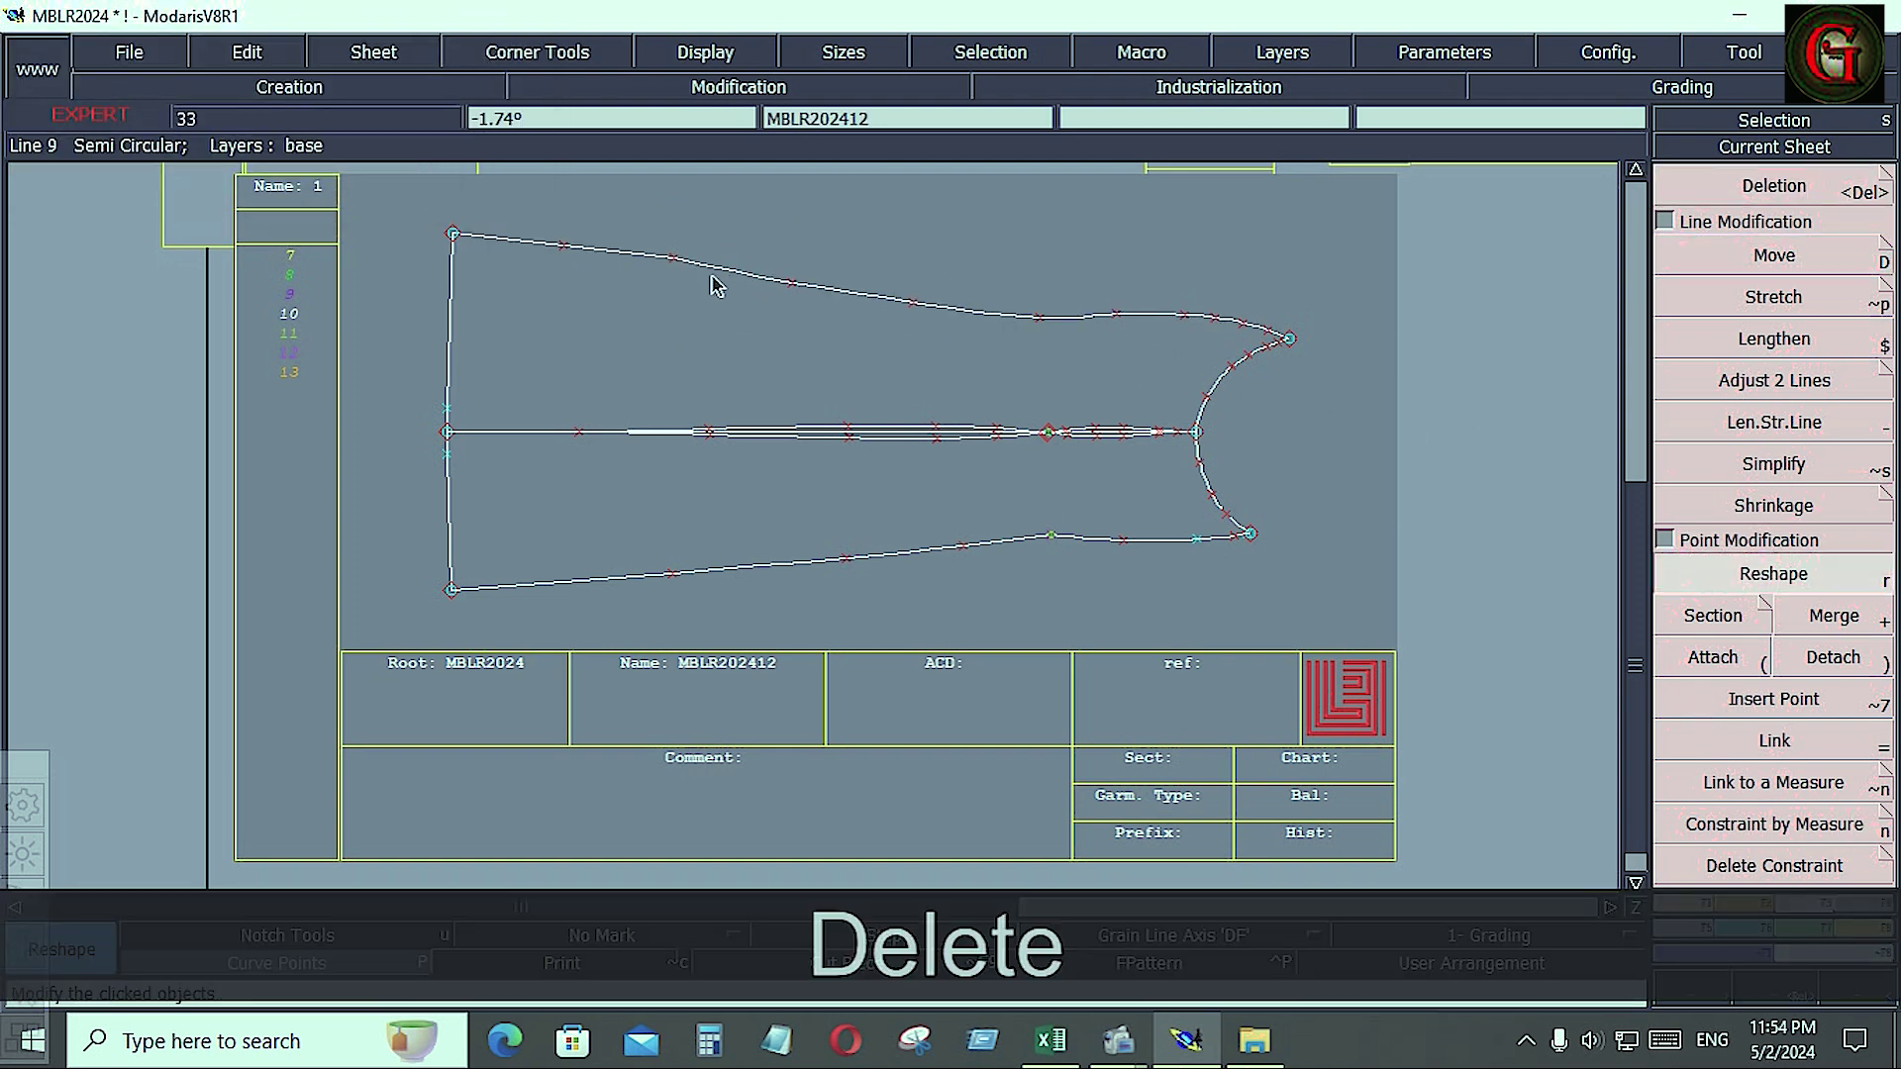
- Reposition the remaining curve points between the straight end and the waist of the upper outer edge to even out its curve
click(672, 258)
click(675, 266)
click(563, 245)
click(569, 244)
click(912, 303)
click(913, 308)
click(793, 283)
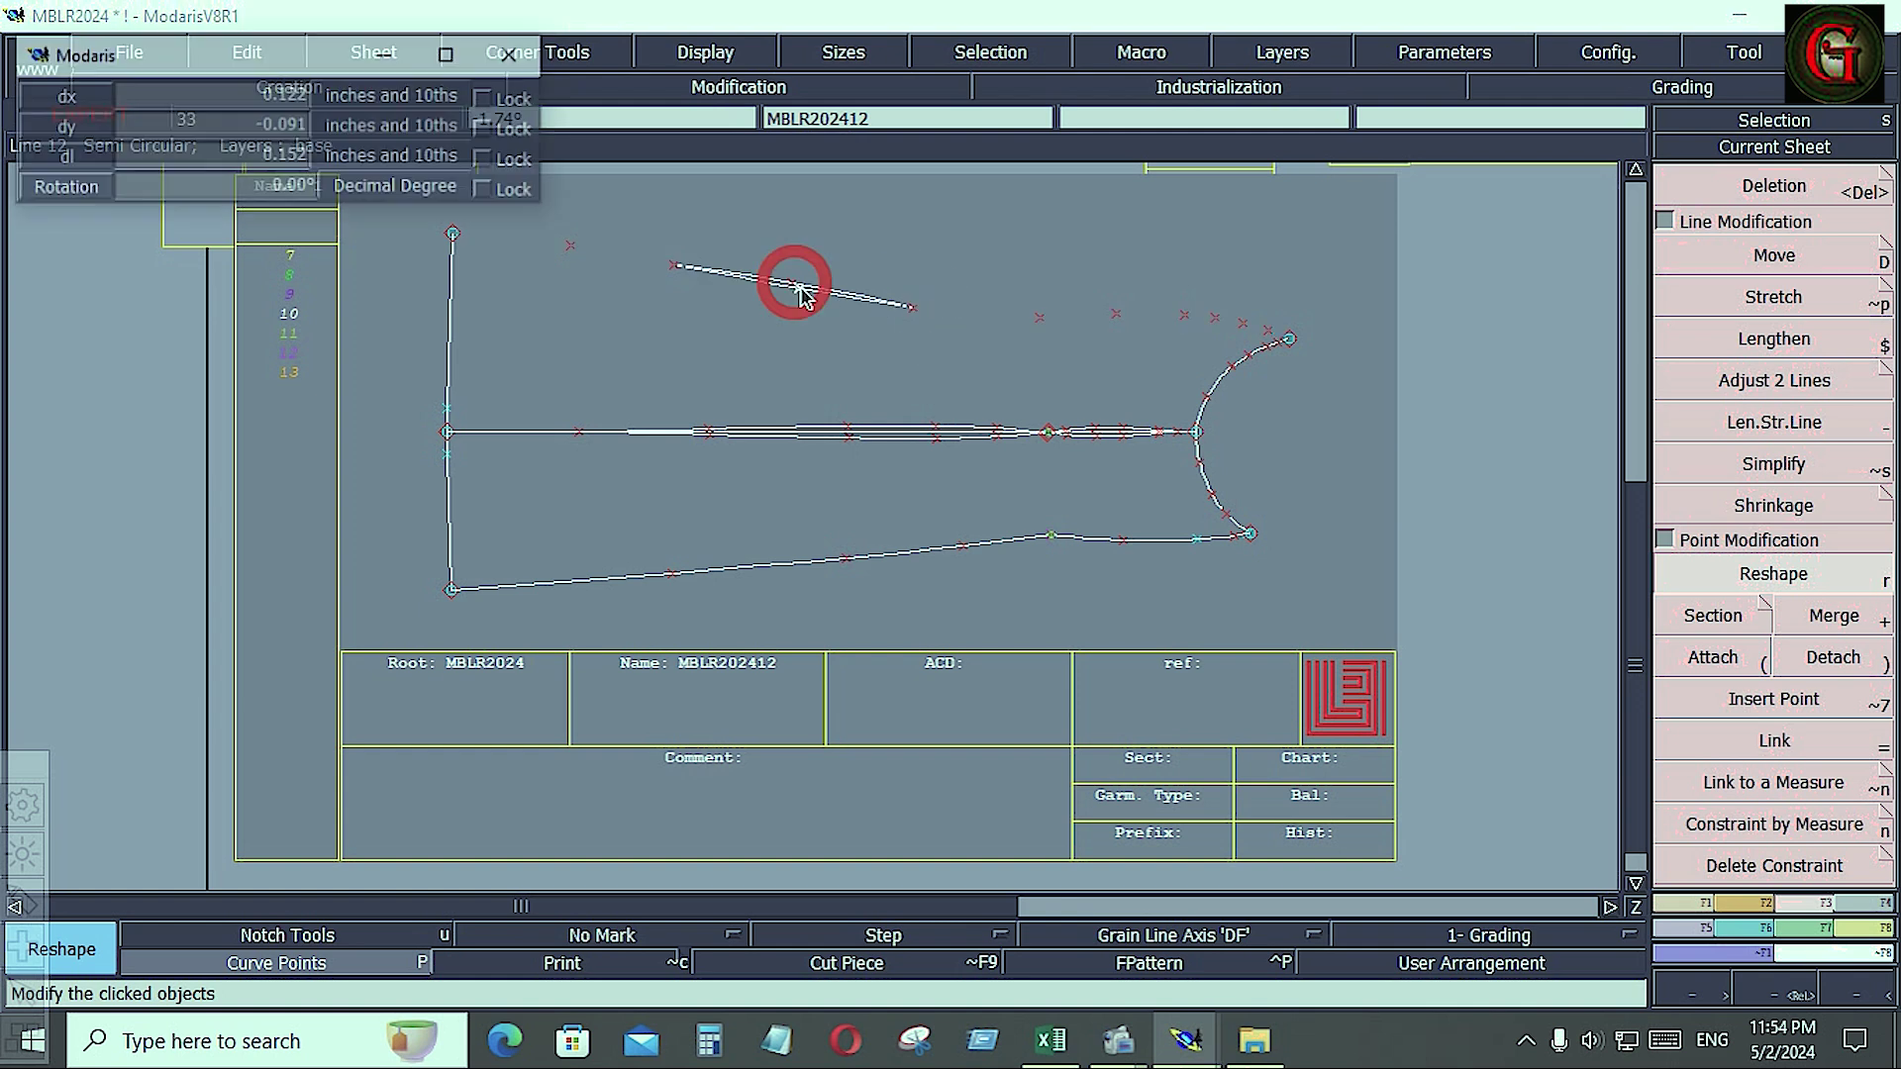
click(802, 294)
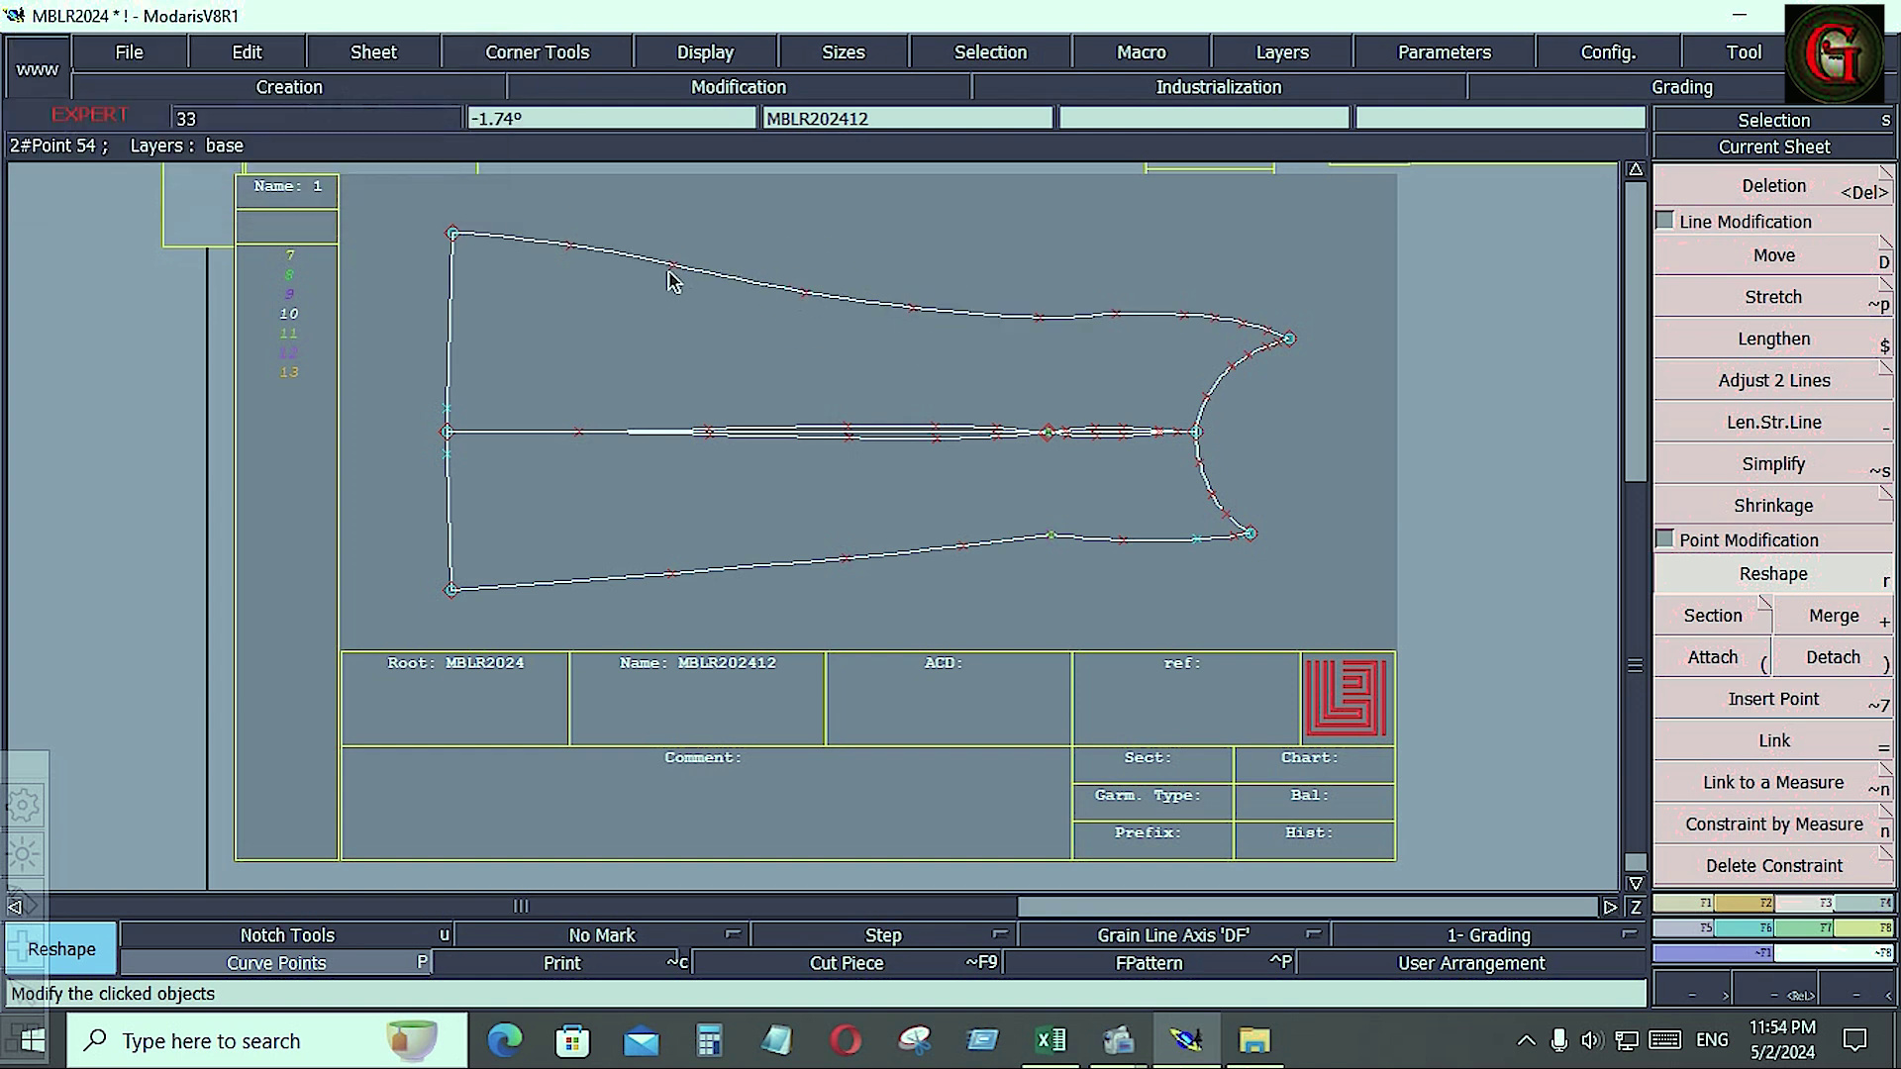
- Turn on Print to keep the original outline as reference, and reshape the lower outer edge into a smooth curve from straight end to waist
click(586, 963)
click(1800, 574)
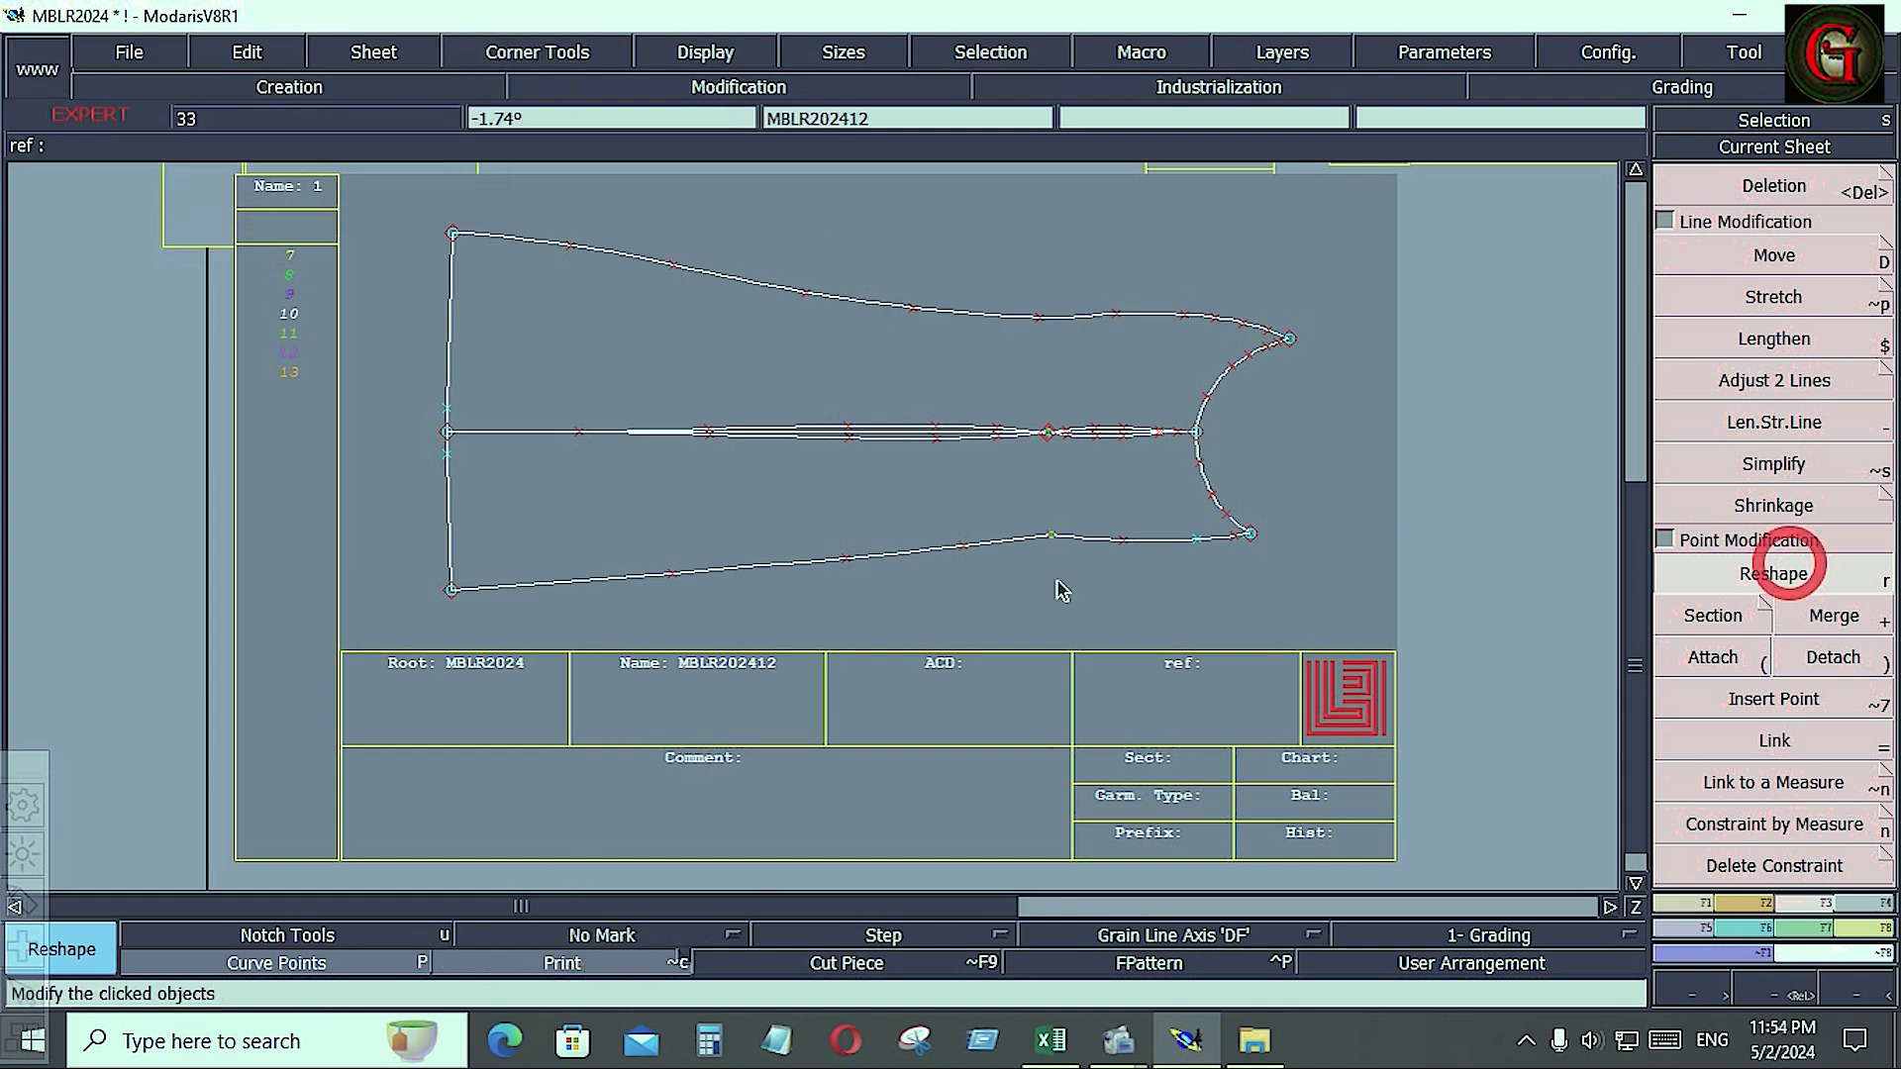
key(Return)
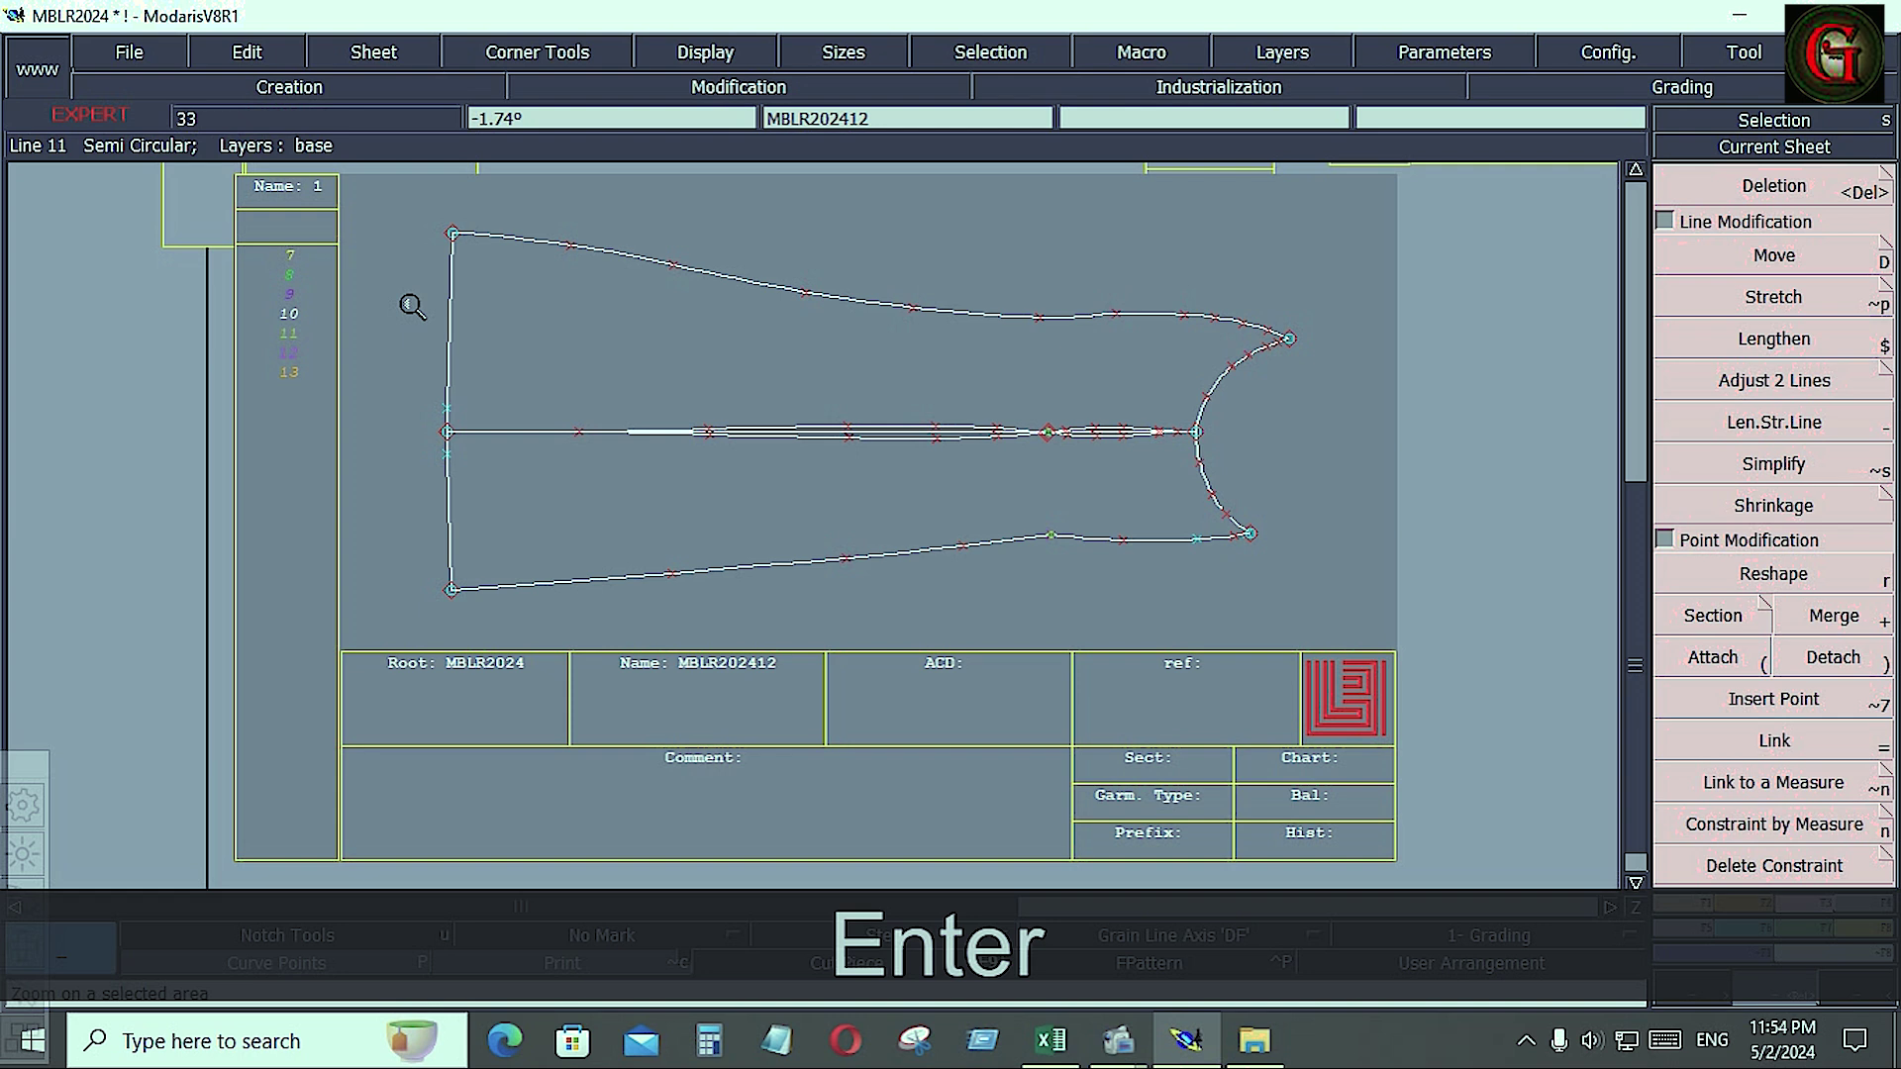
drag(412, 306, 1087, 634)
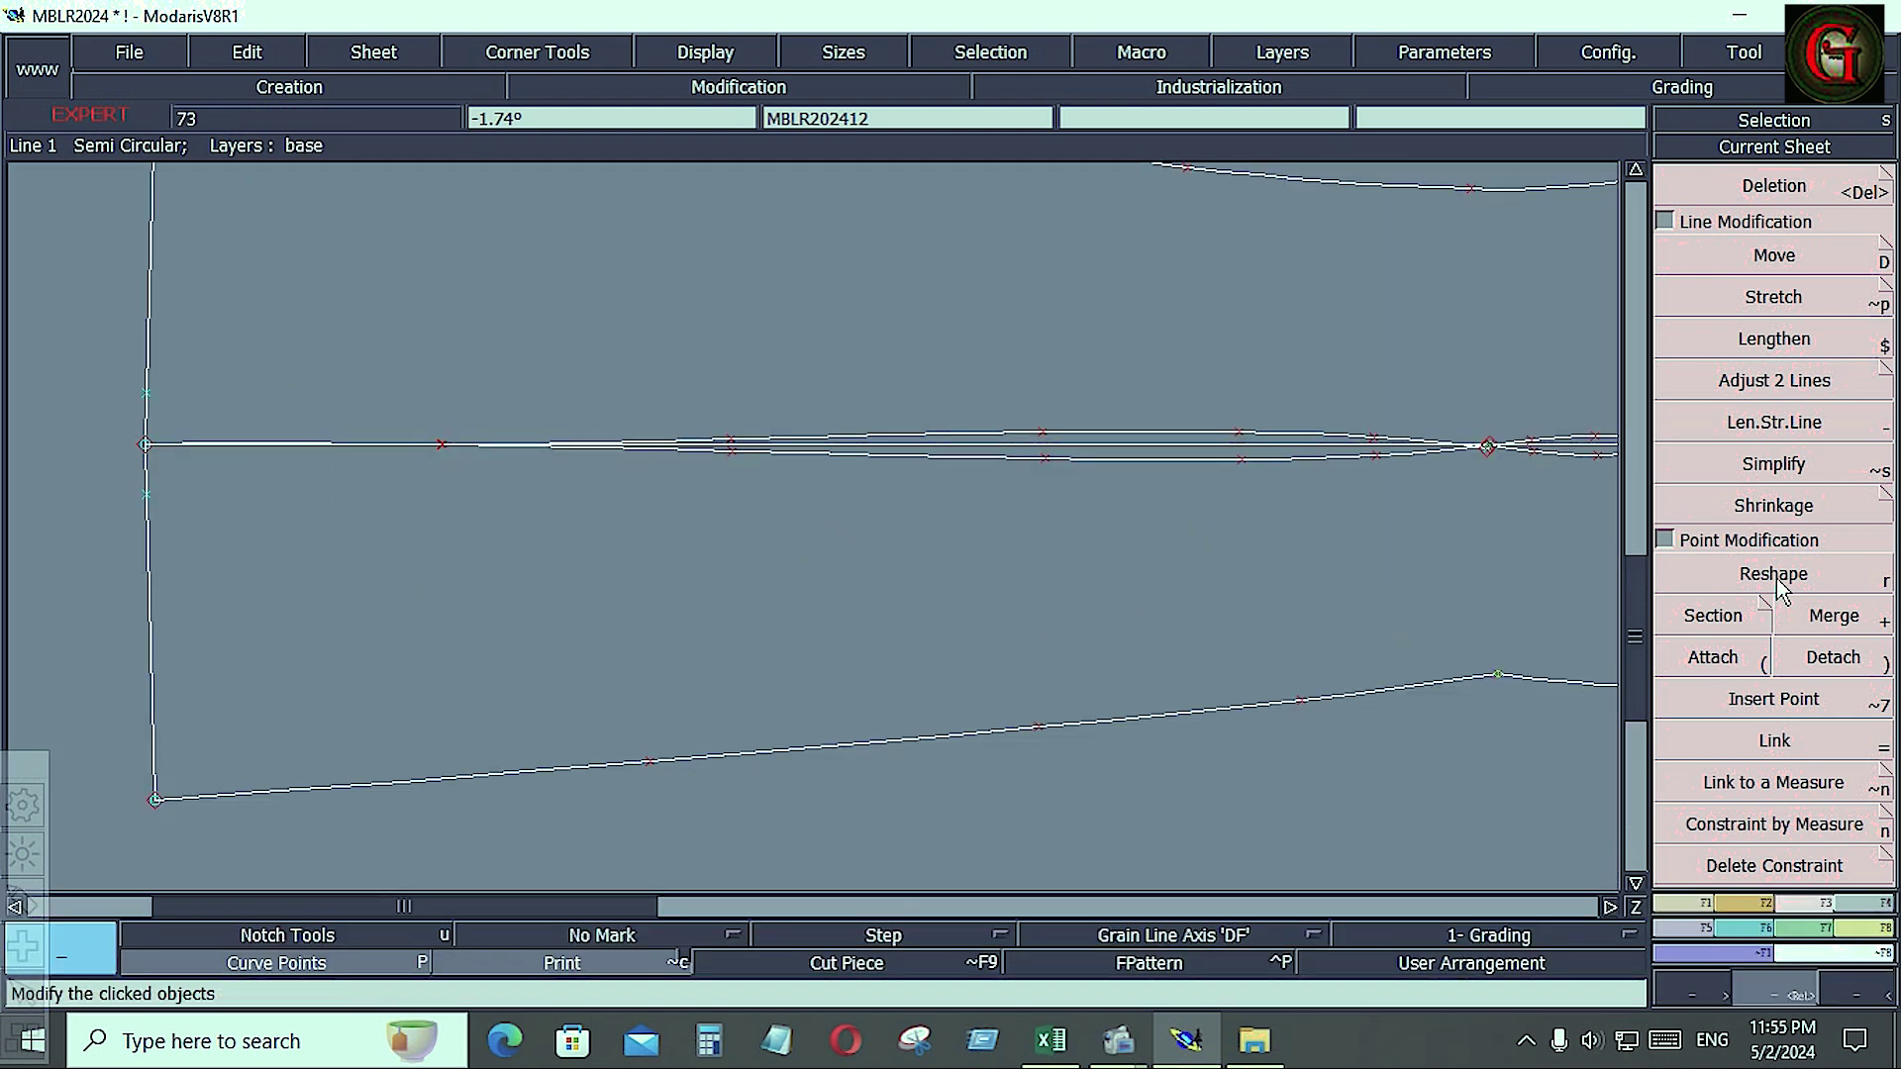
click(1772, 574)
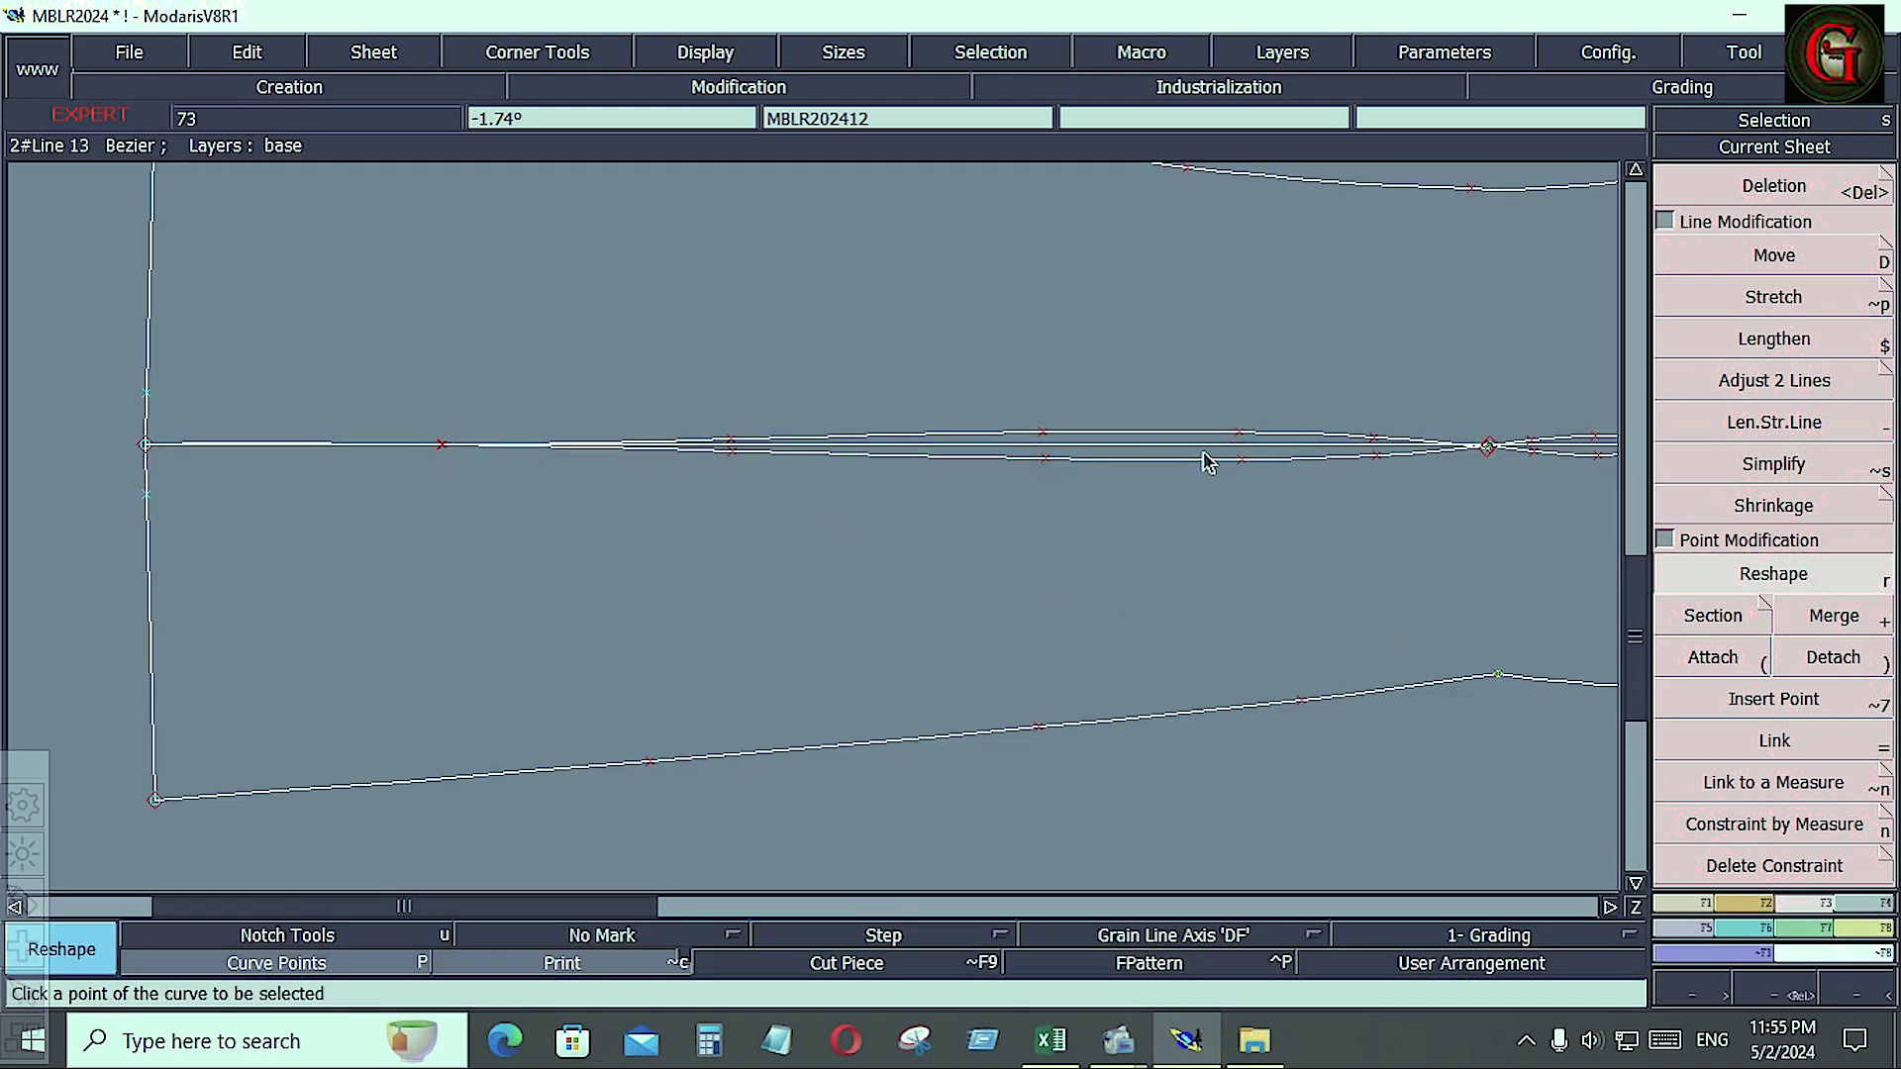
click(1302, 702)
click(1284, 687)
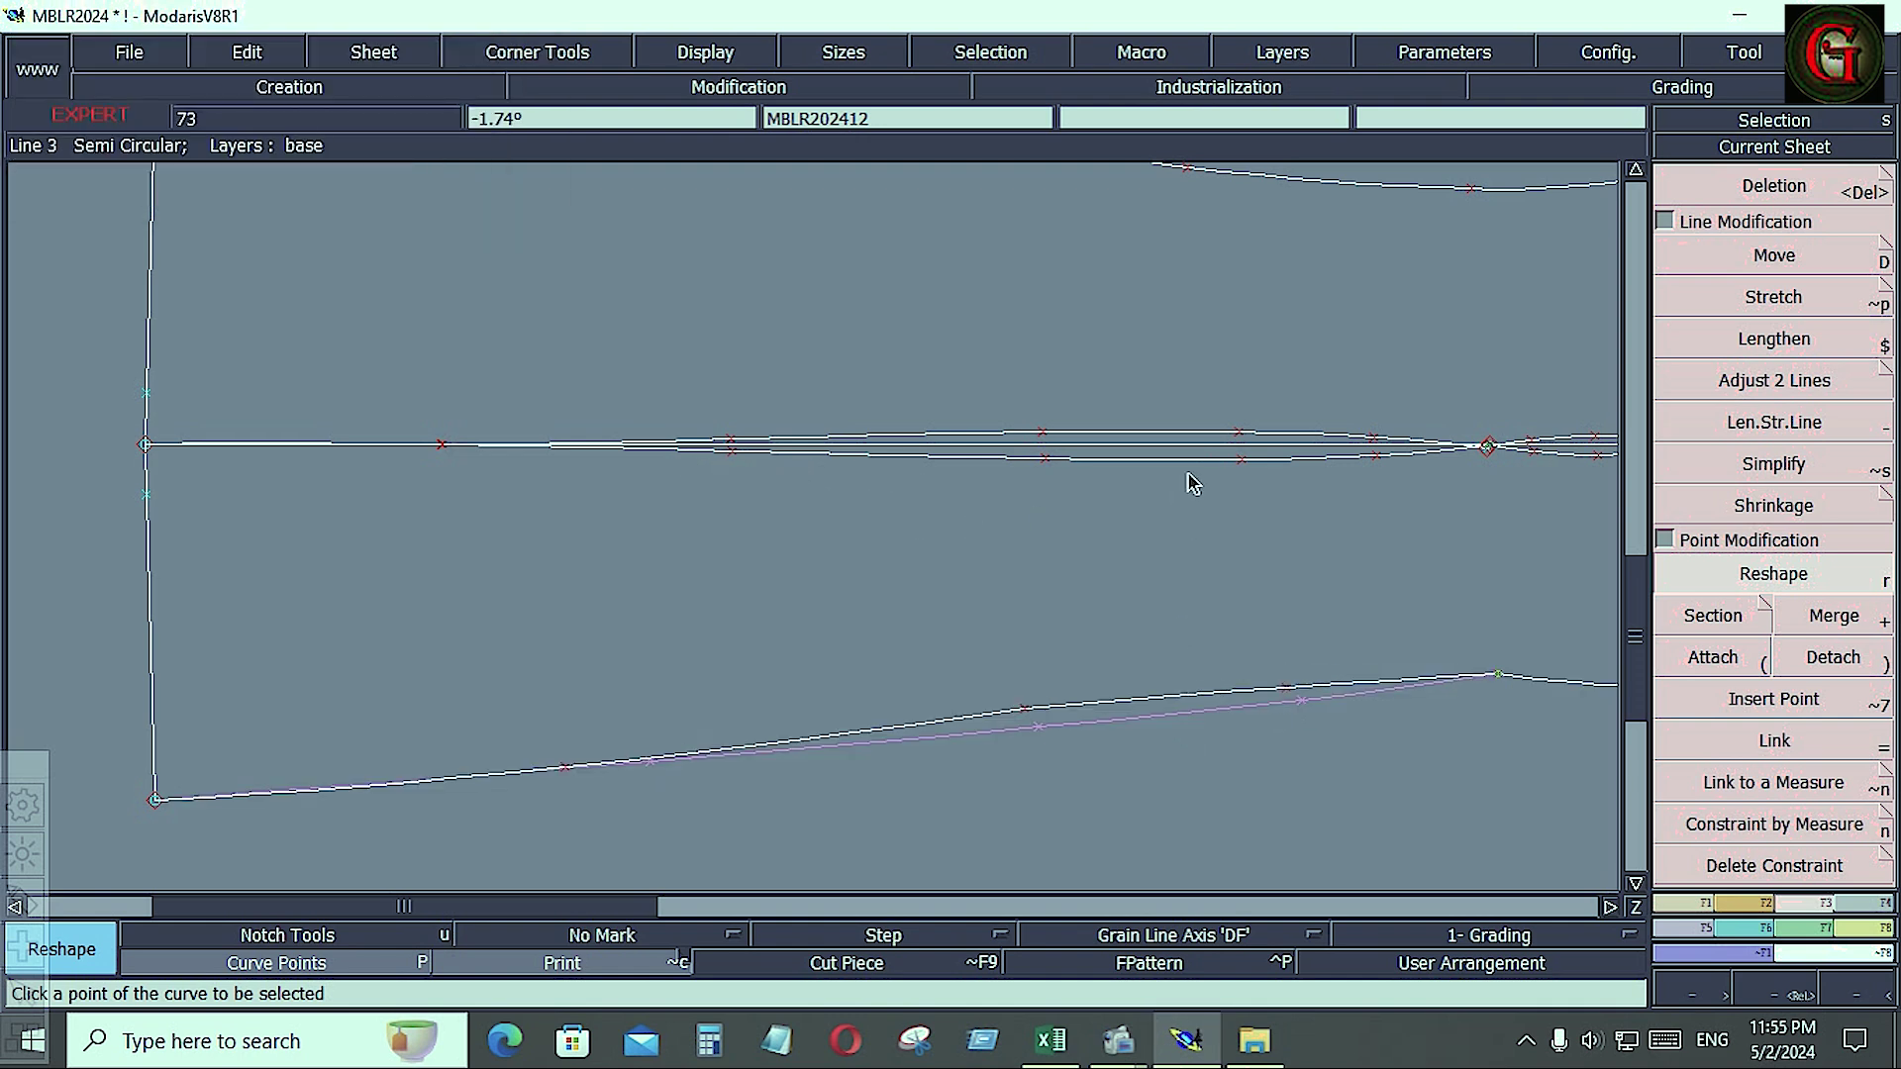
click(1284, 687)
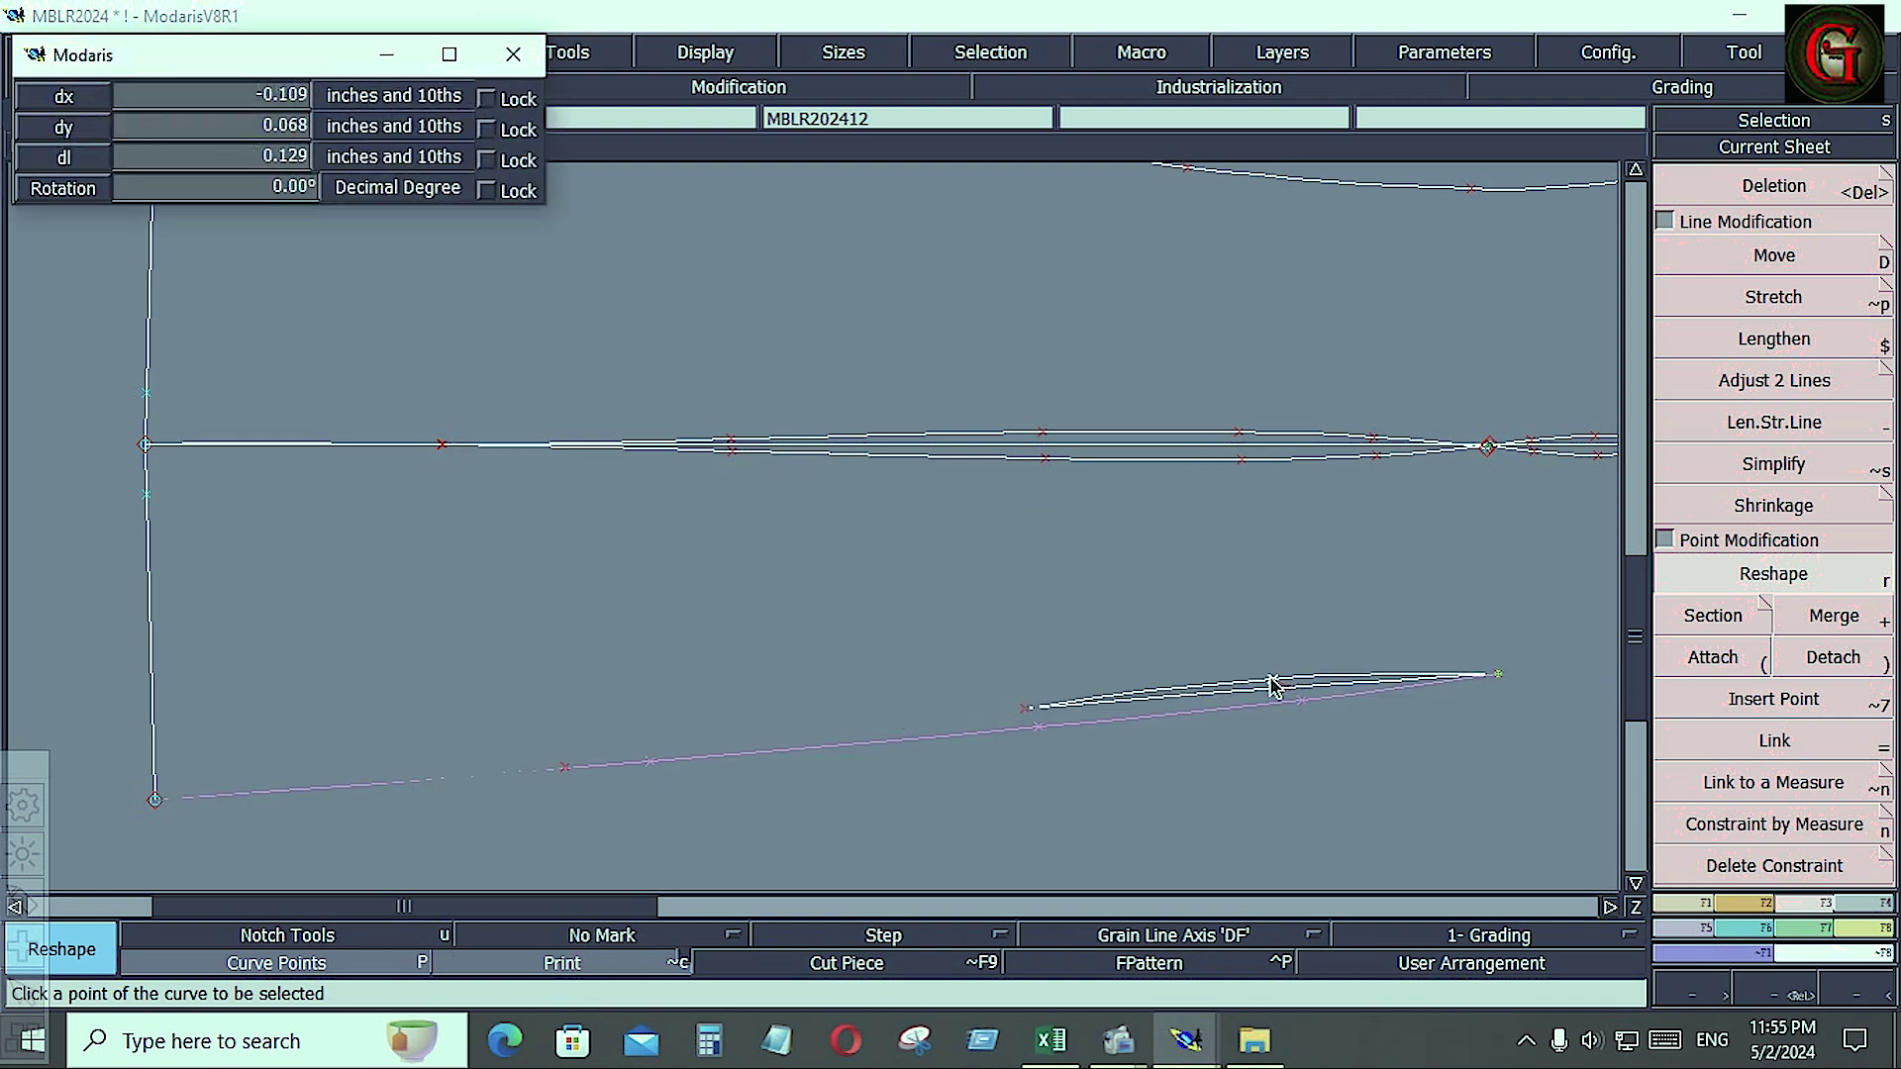
click(1264, 684)
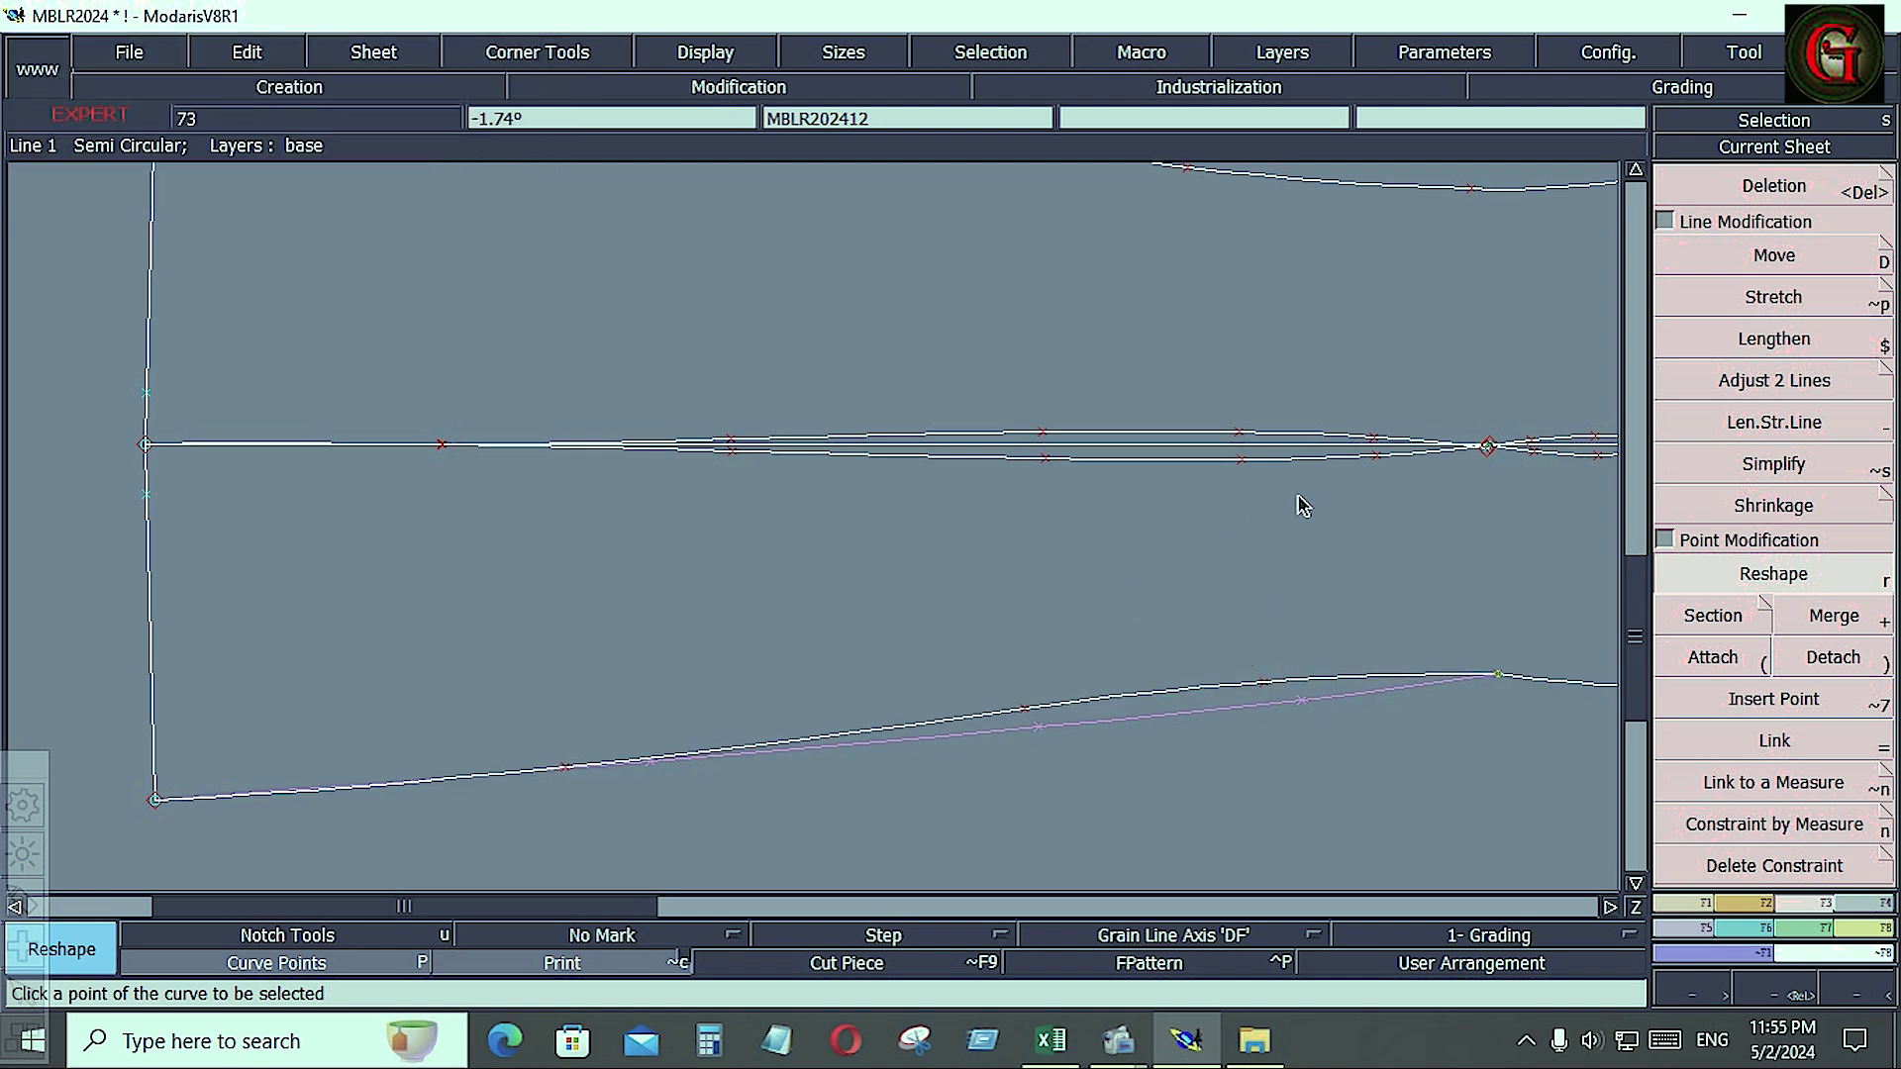
- Refine the curve points of the upper outer edge close to the straight end
key(Home)
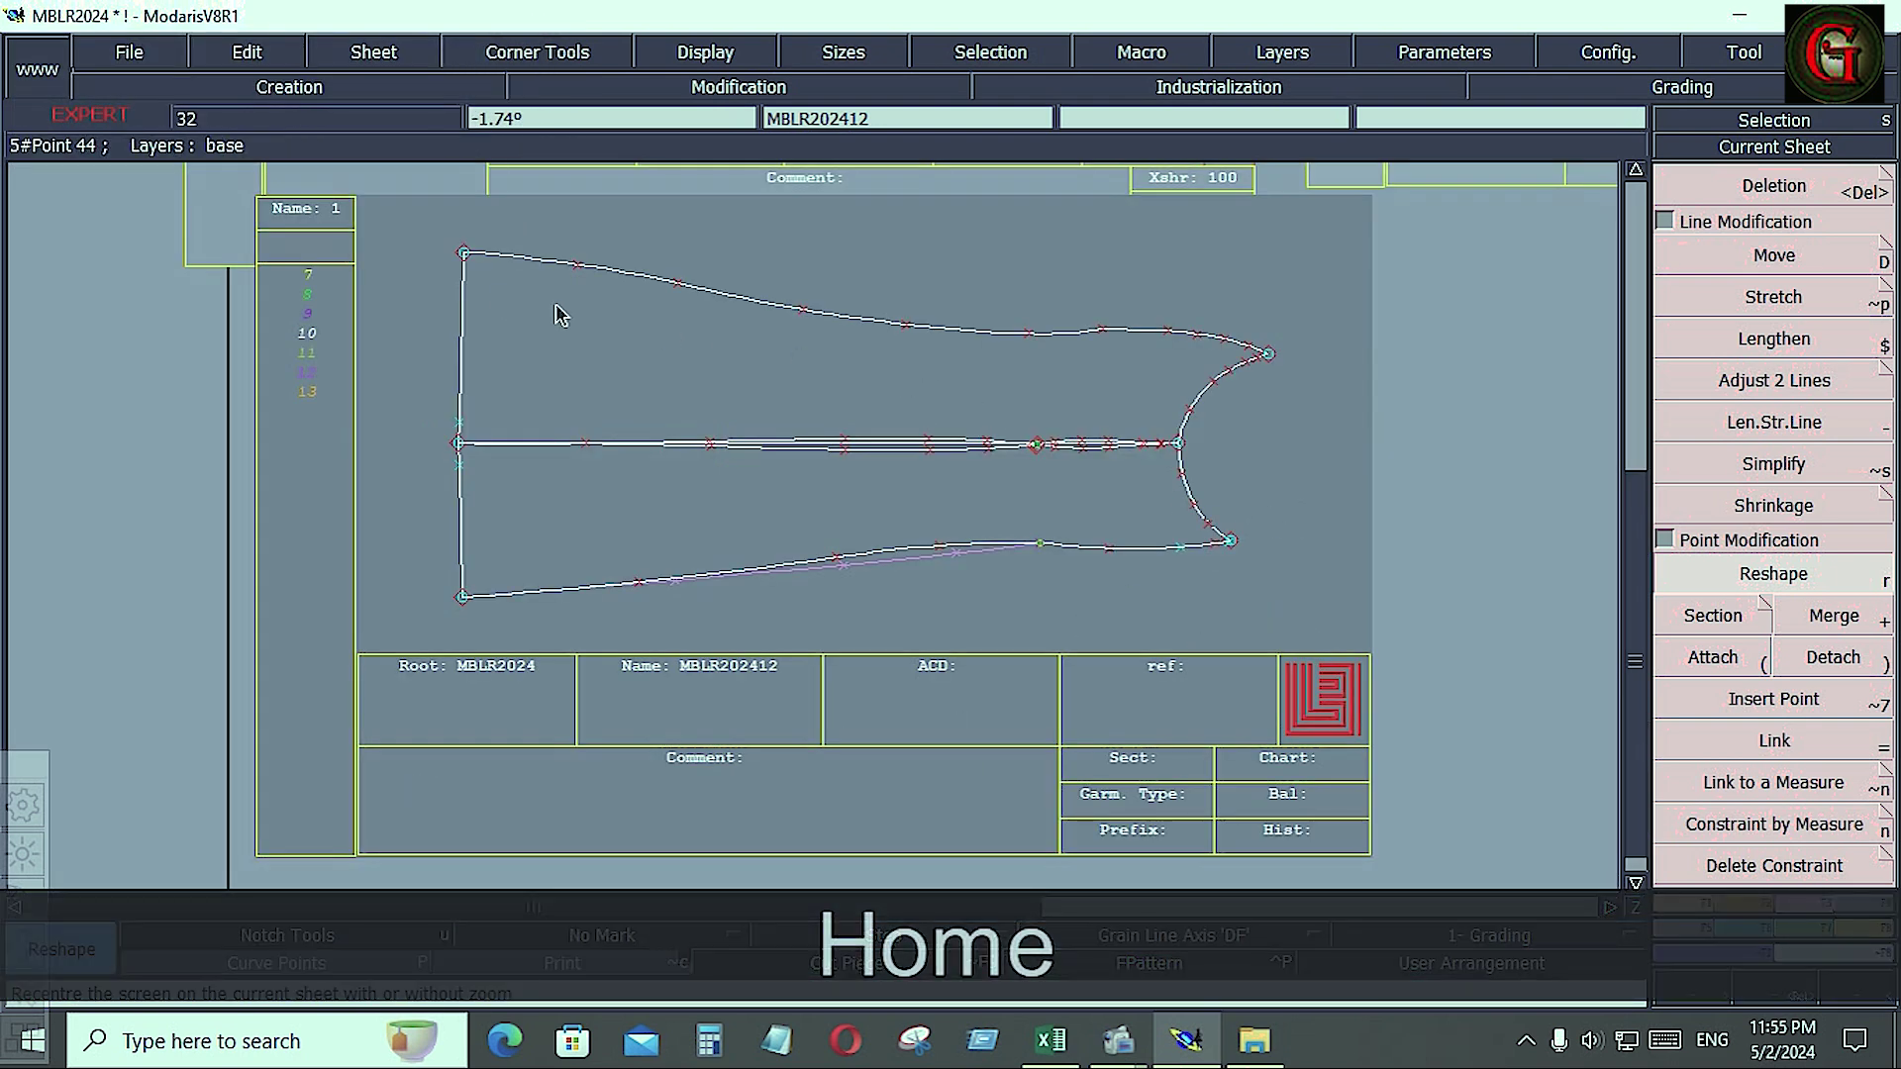
key(Return)
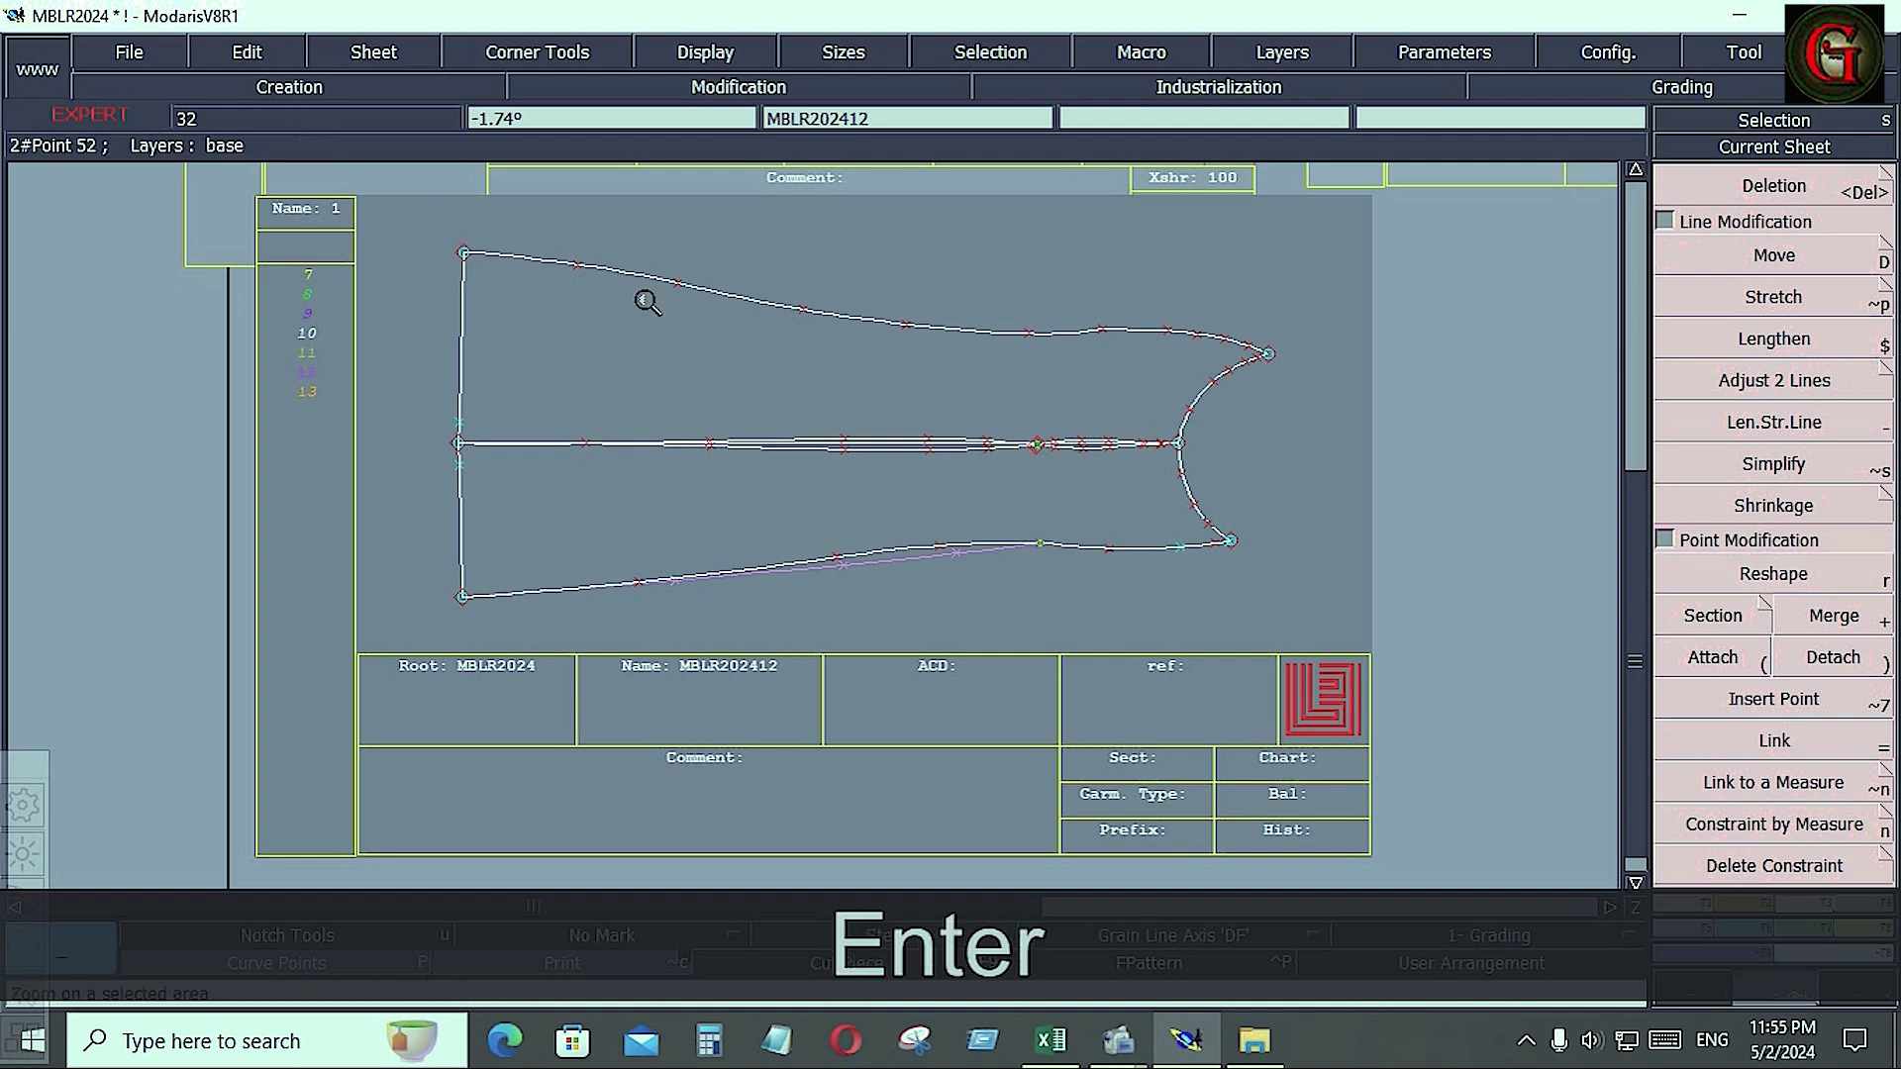
click(1018, 381)
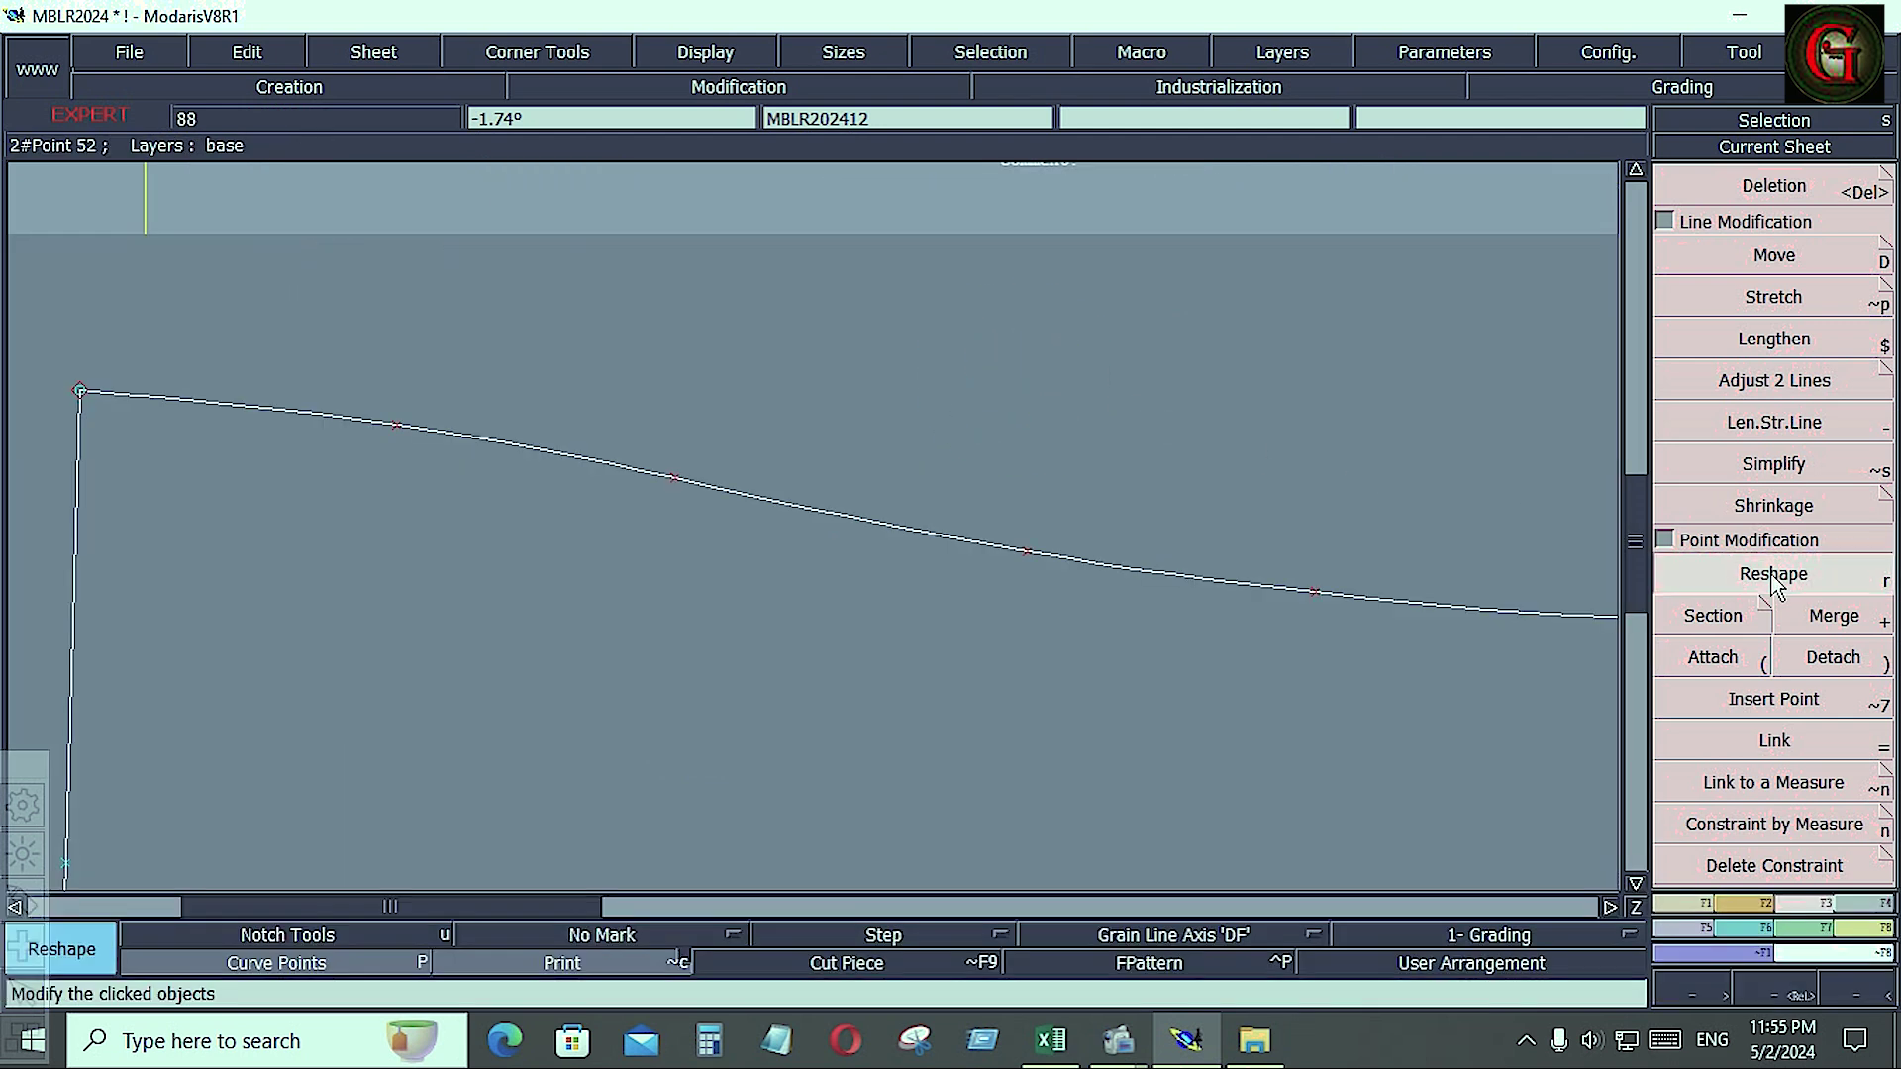
- Reshape the upper outer edge between its waist and the concave end by shifting its curve points slightly down
key(Home)
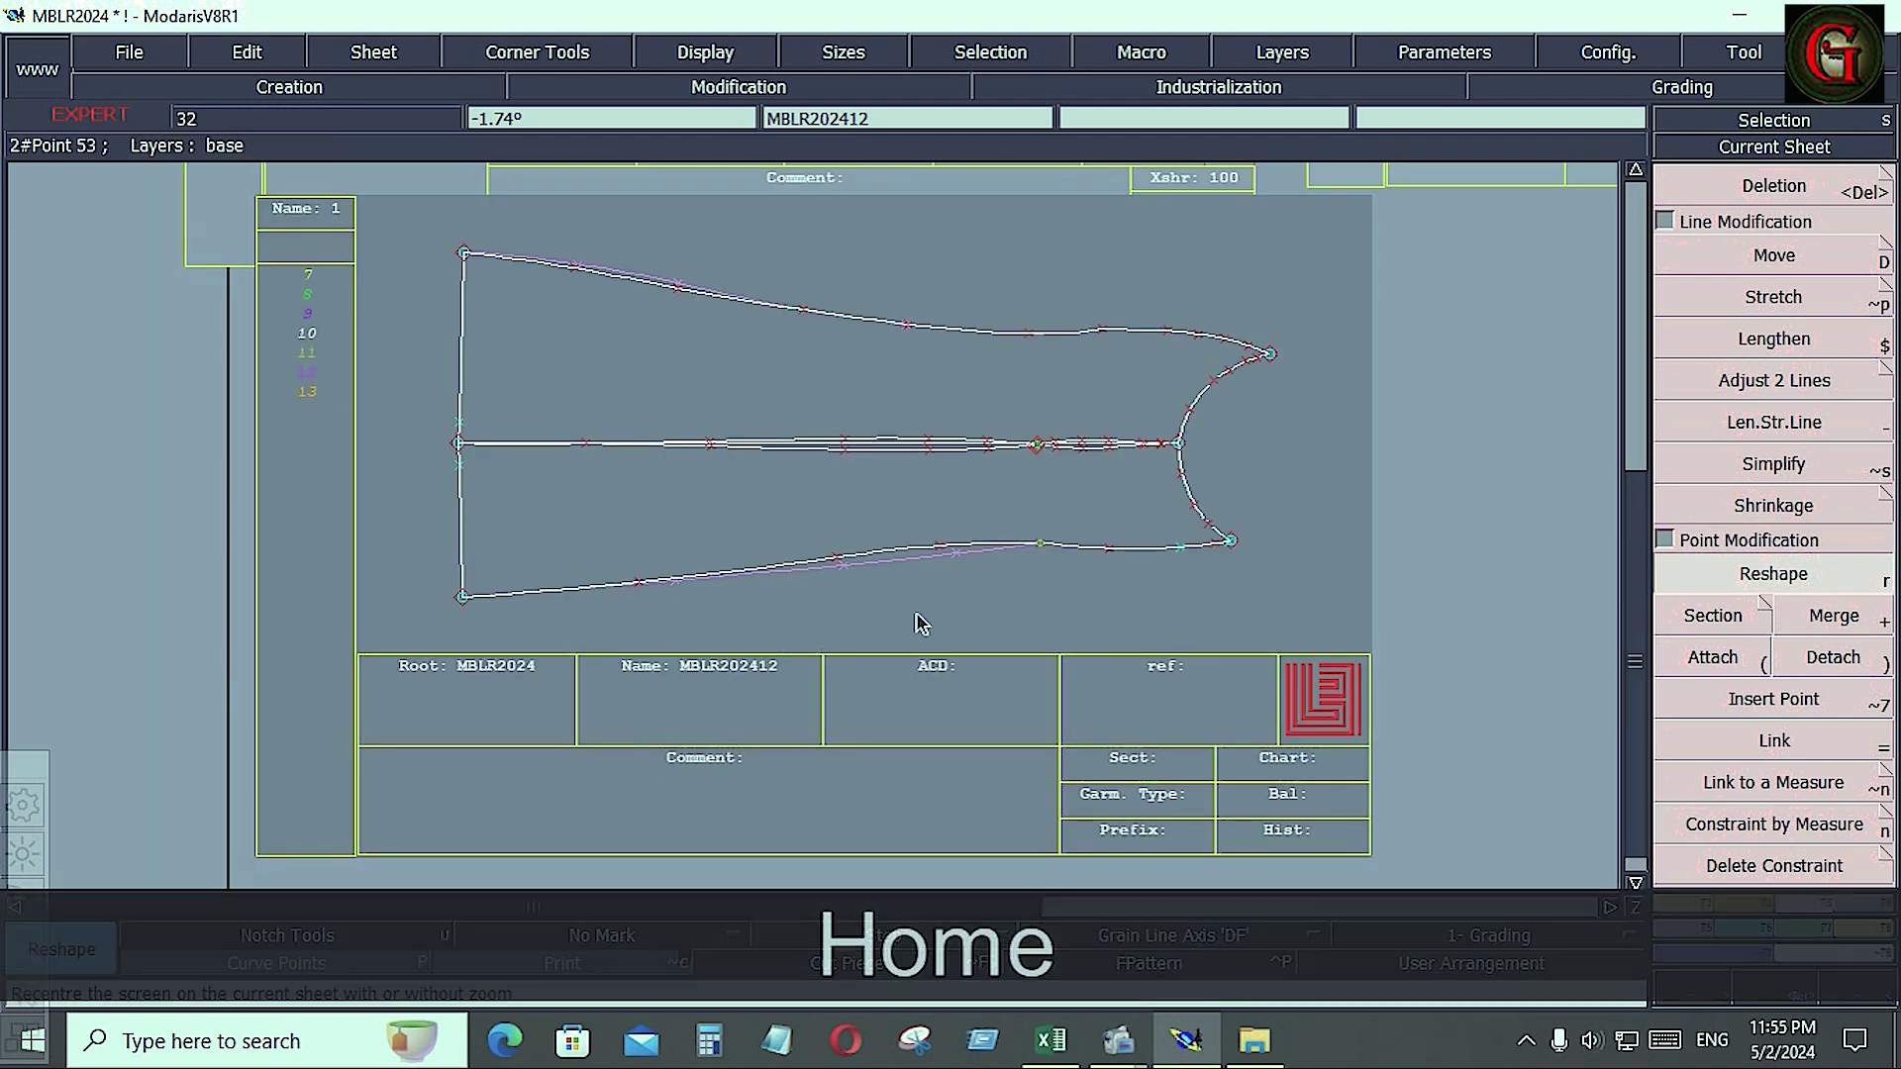
key(Return)
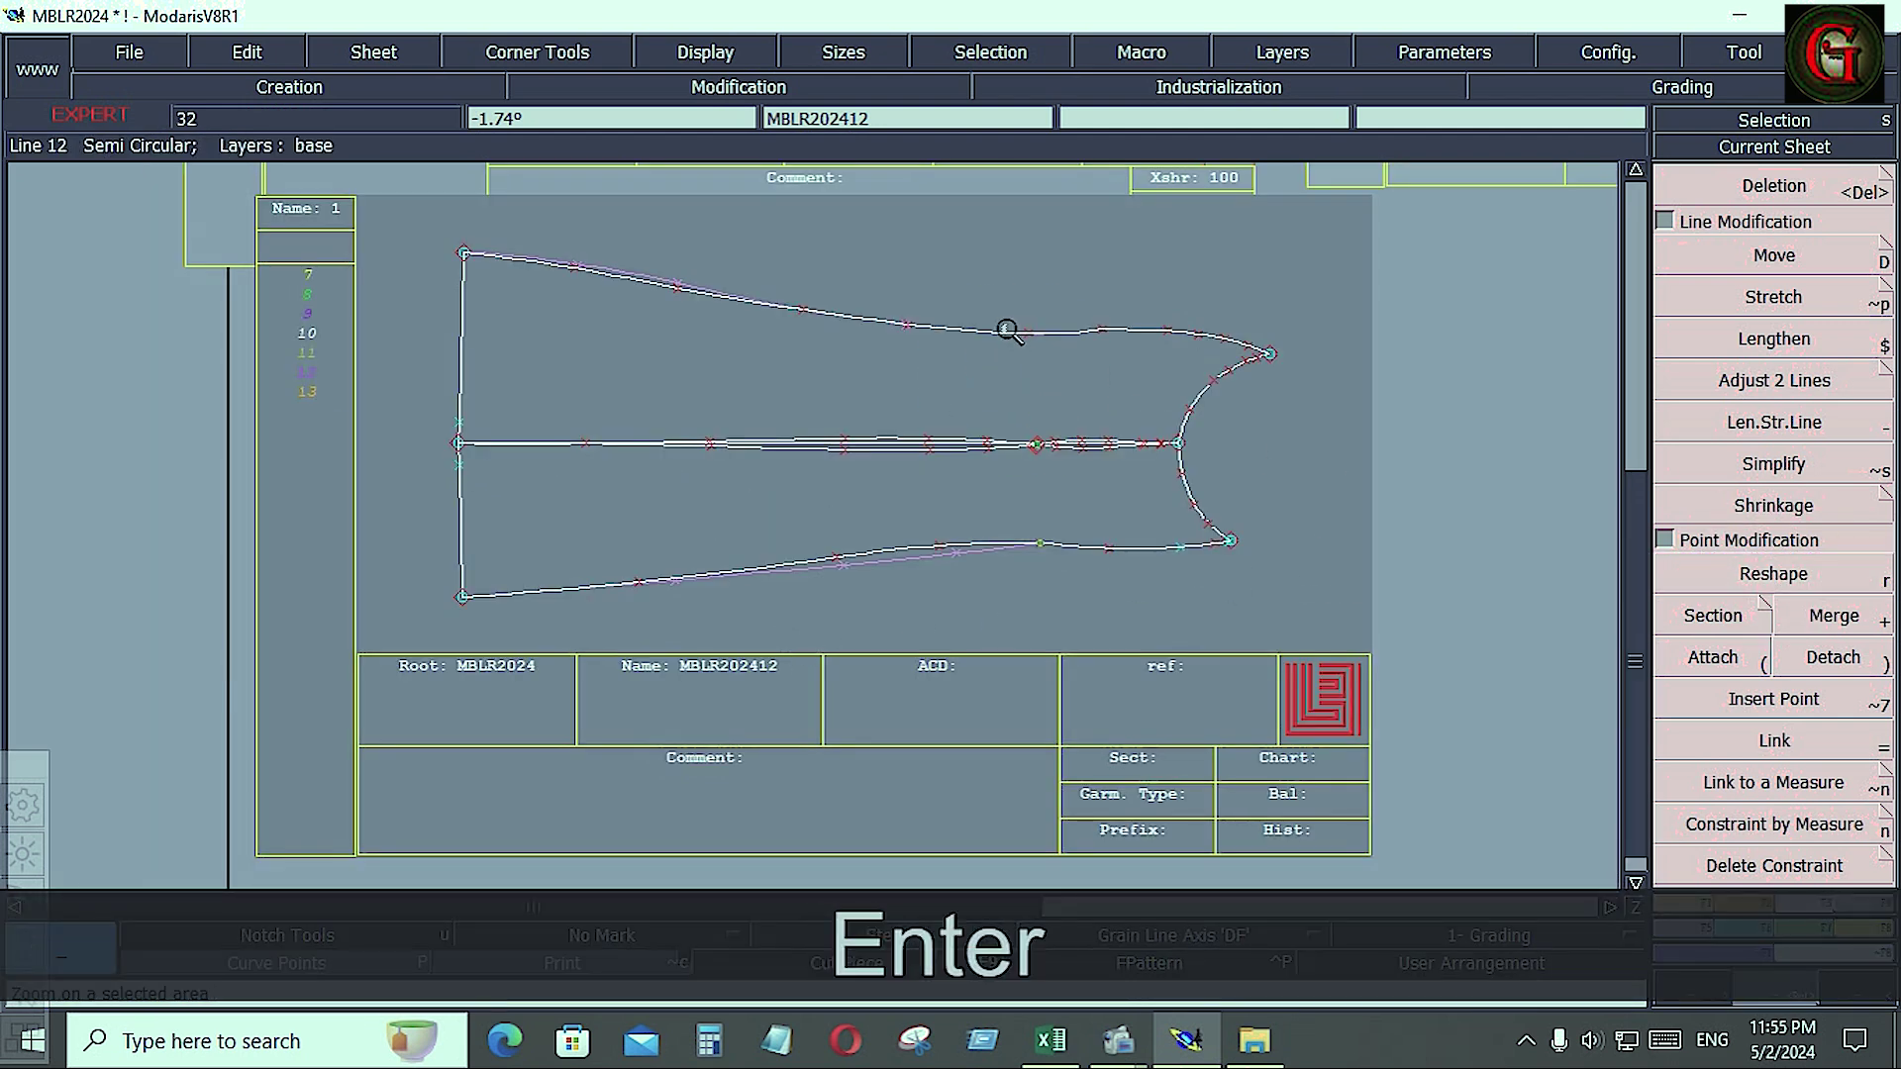
click(1267, 596)
click(1774, 573)
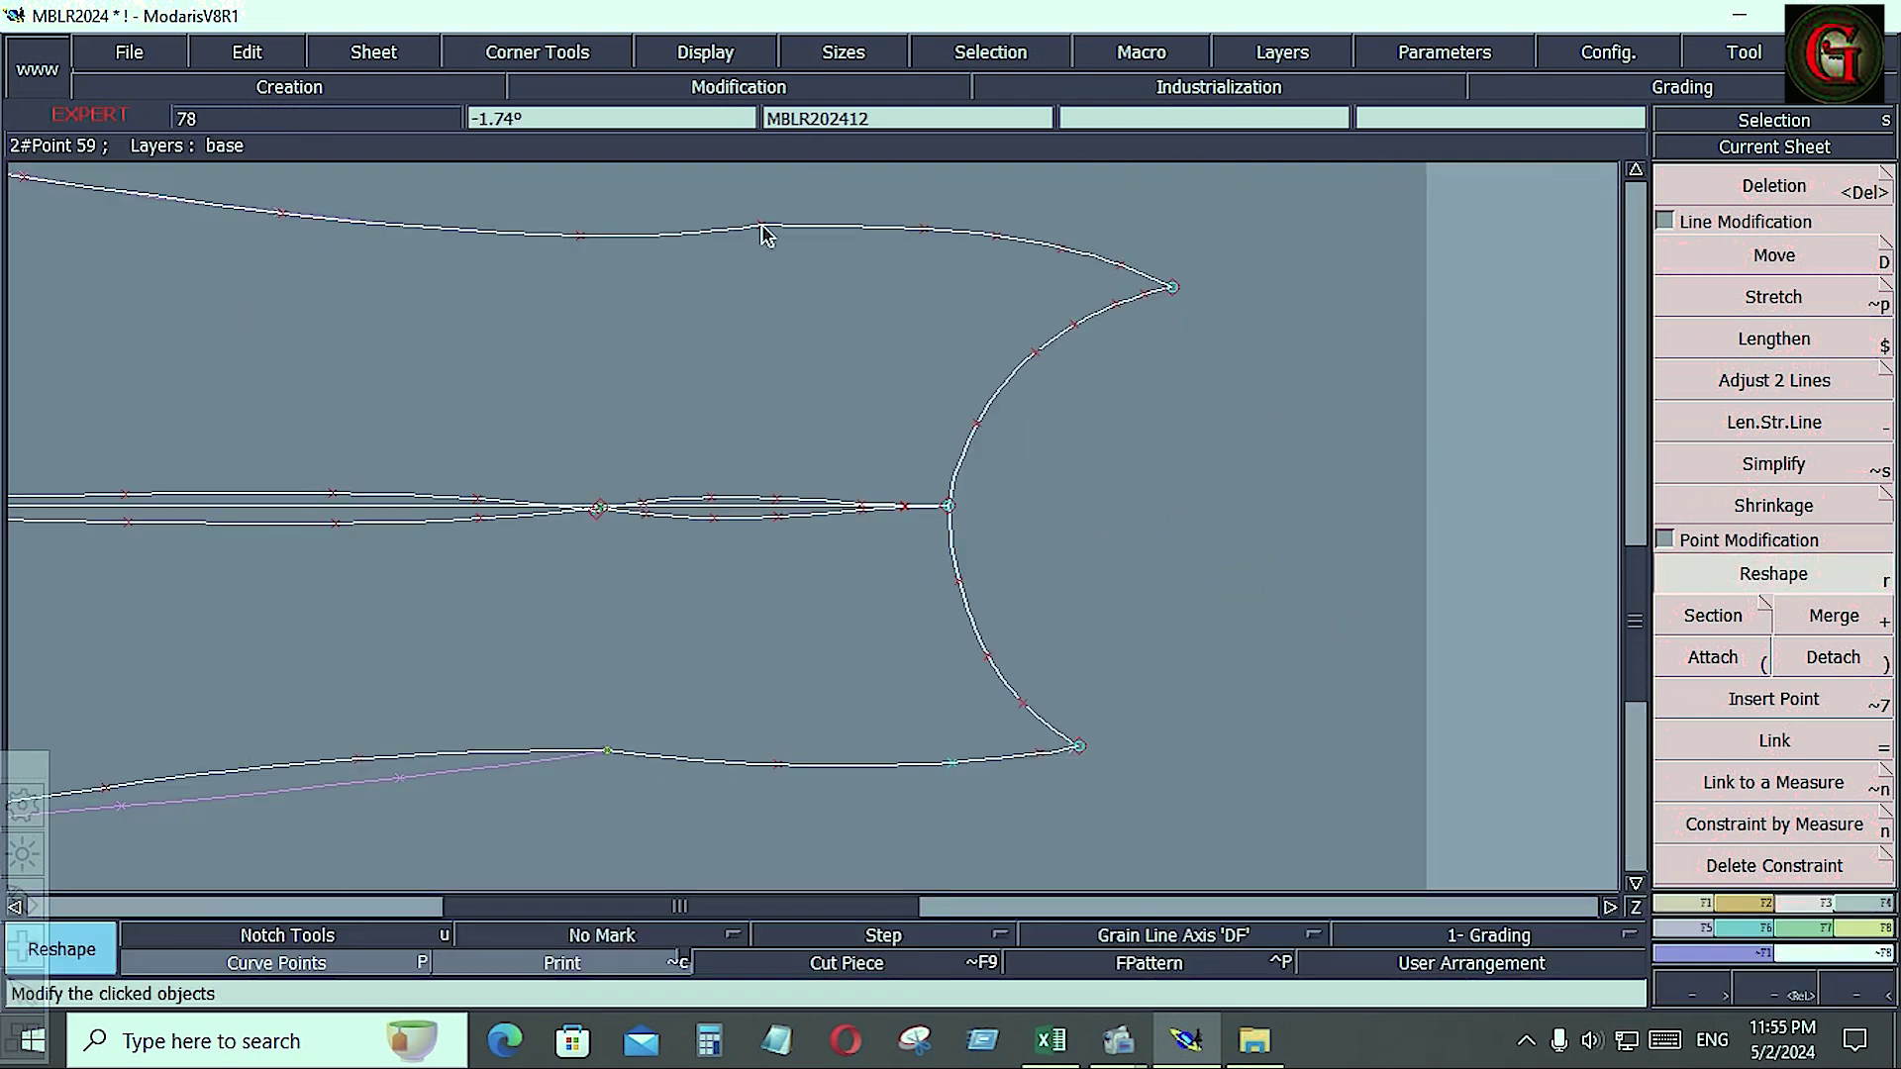
click(924, 229)
click(919, 231)
- Smooth the lower outer edge between its waist and the concave end, and readjust the neighbouring curve point on the upper edge
click(777, 764)
click(773, 760)
click(951, 763)
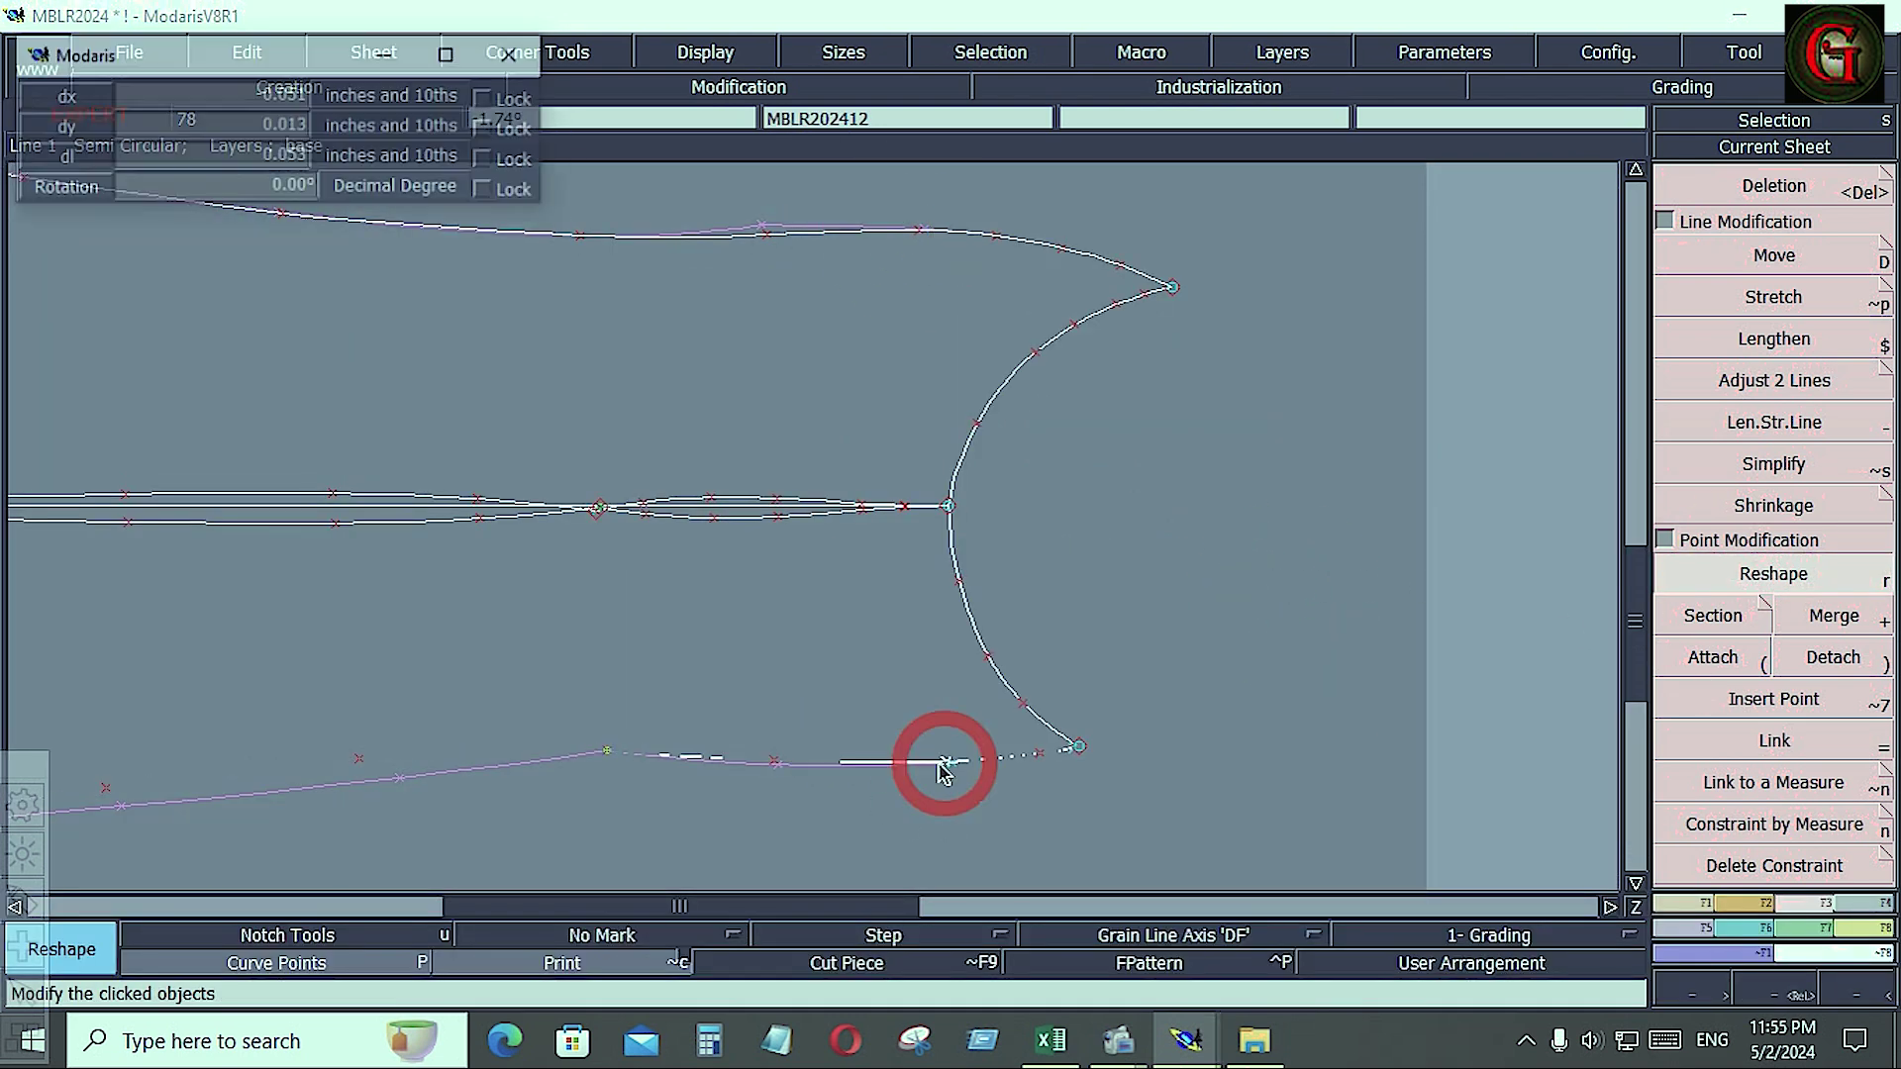
click(941, 762)
click(1039, 754)
click(1011, 759)
click(776, 761)
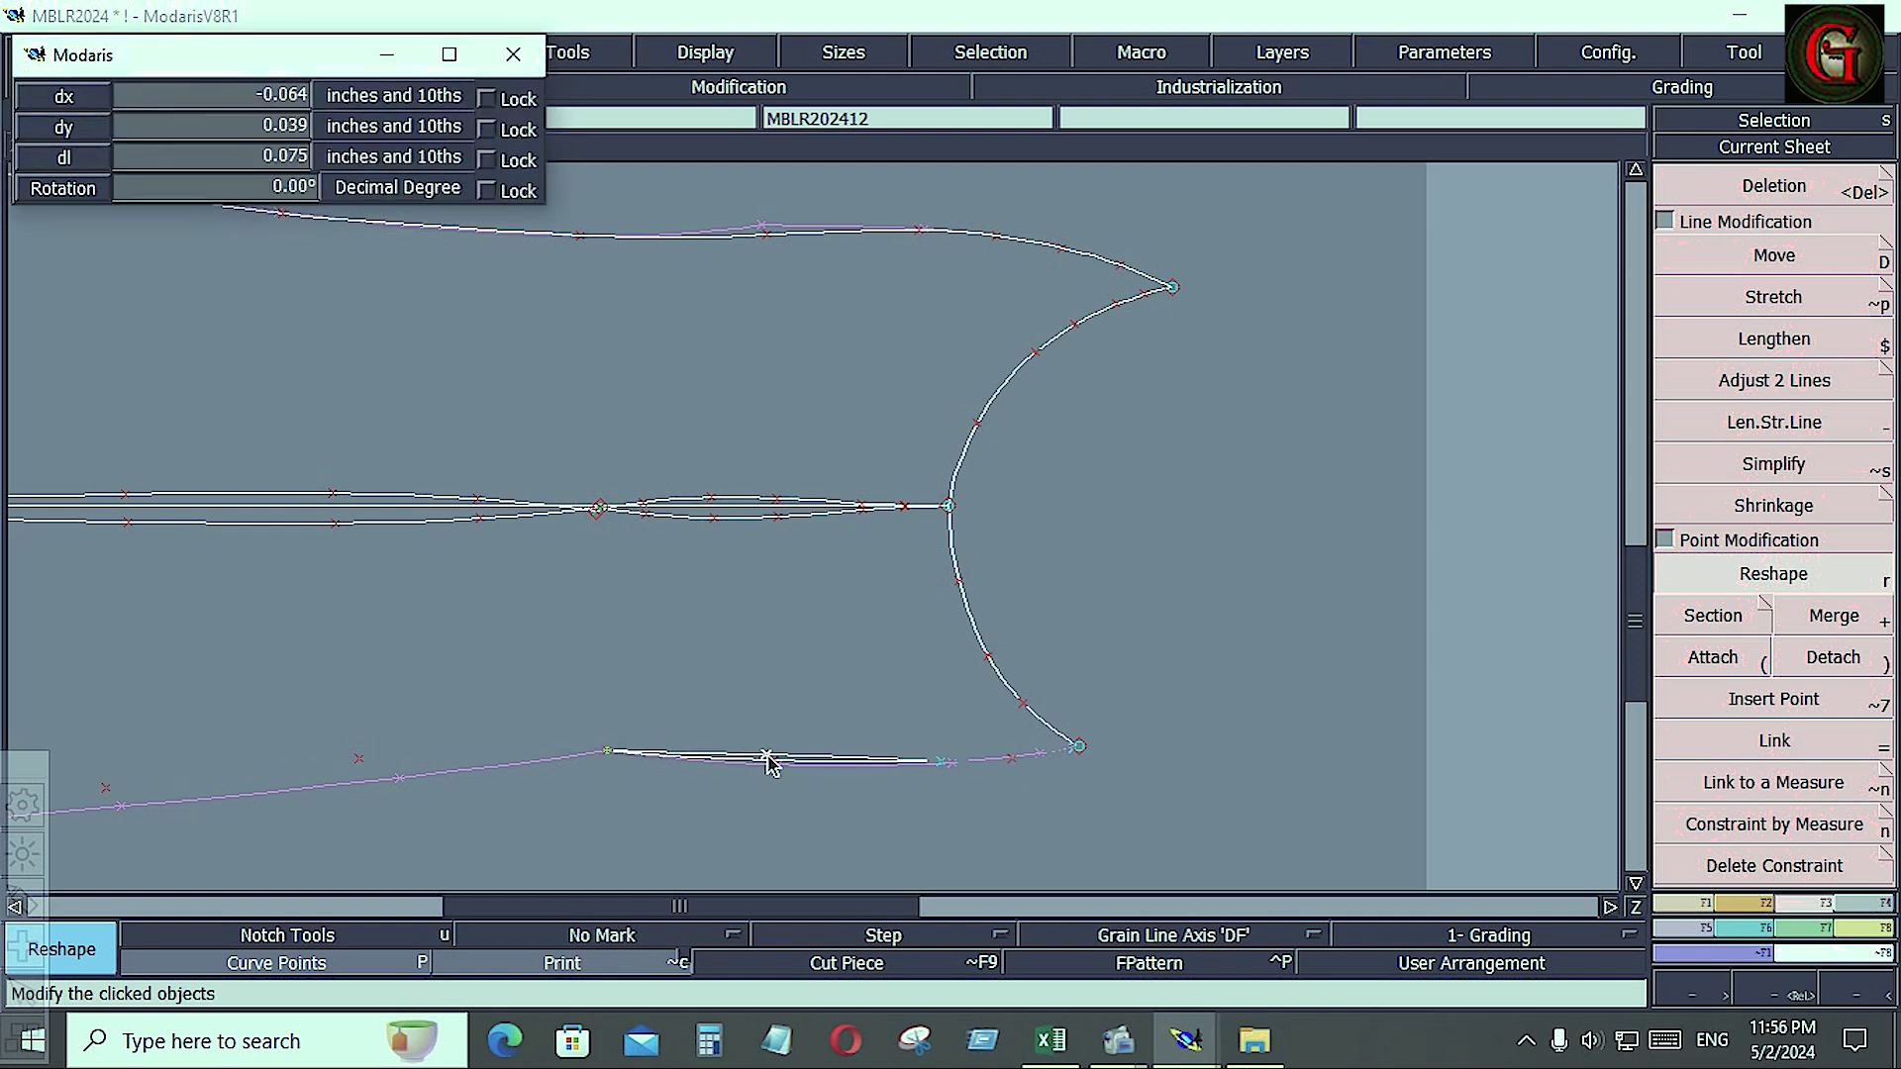
click(772, 761)
click(911, 234)
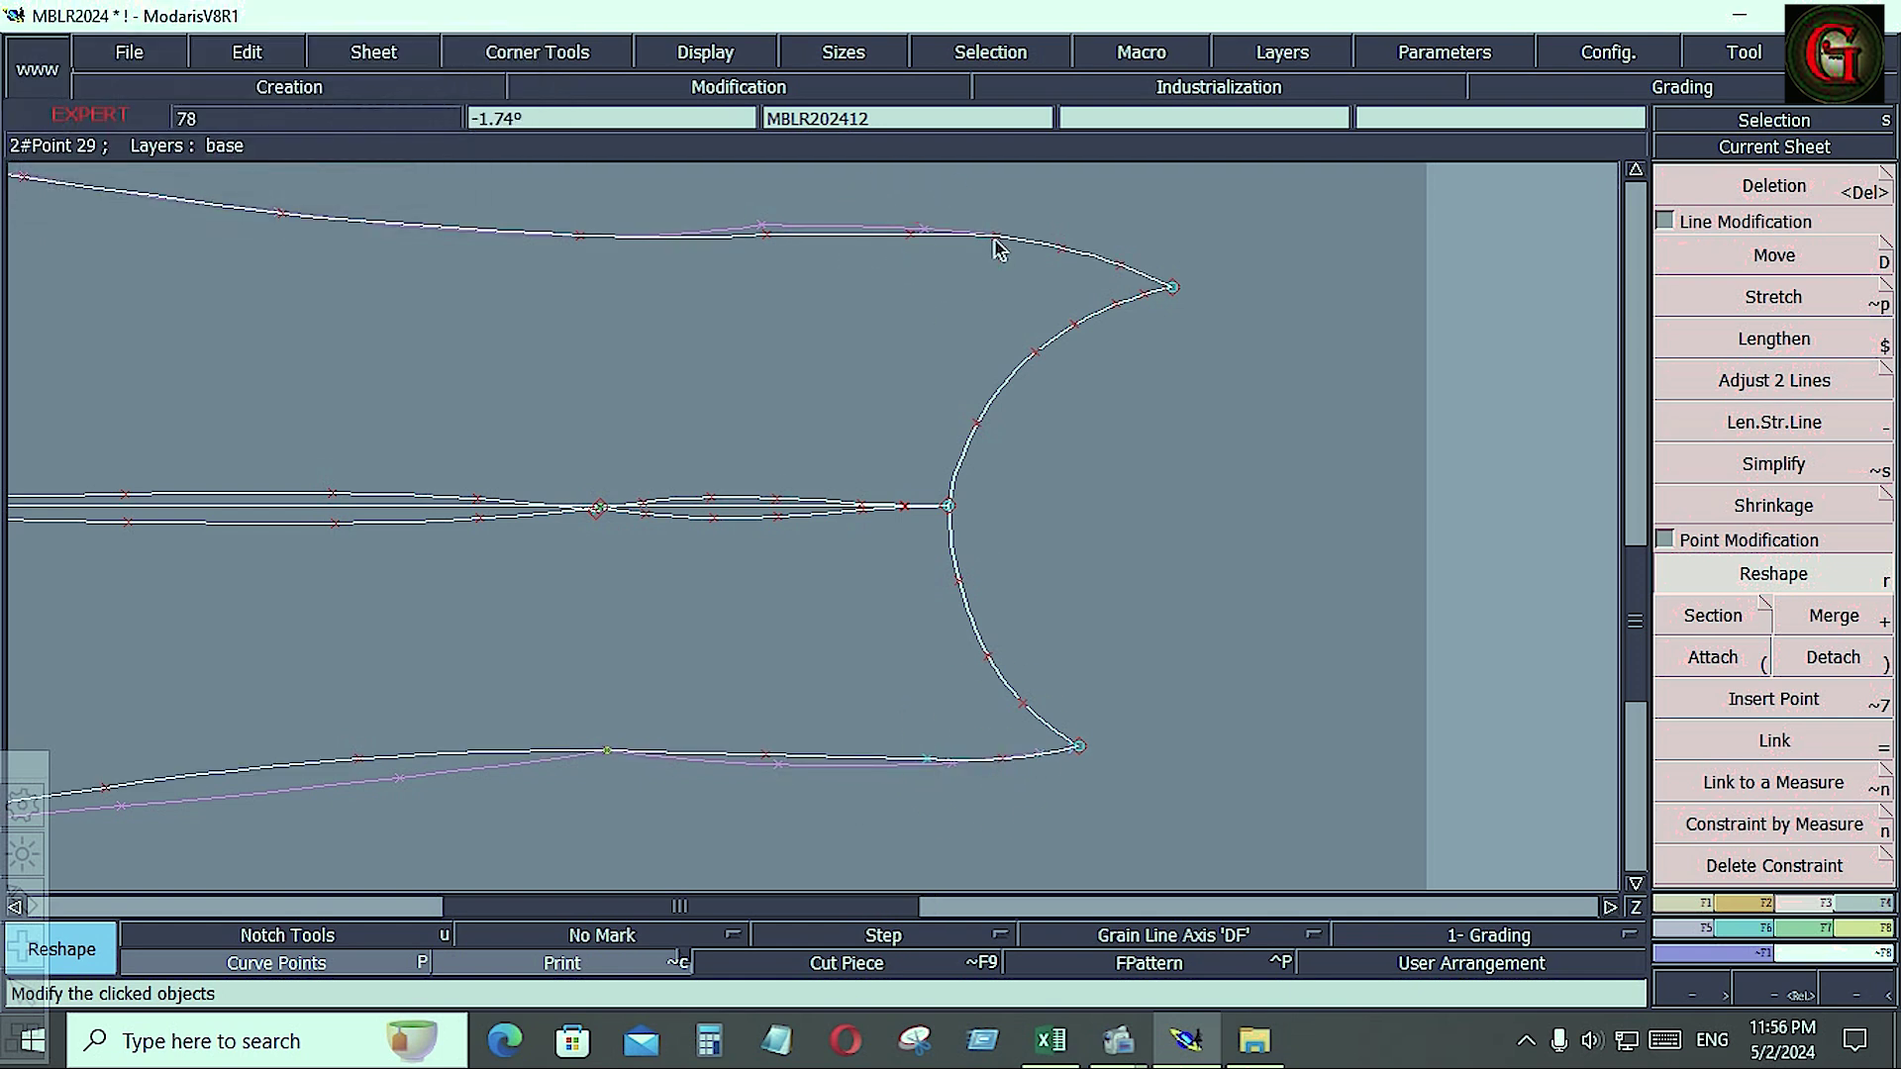
- Turn off Print and delete the two inner curves along the combined piece's centre together with their leftover points
key(Home)
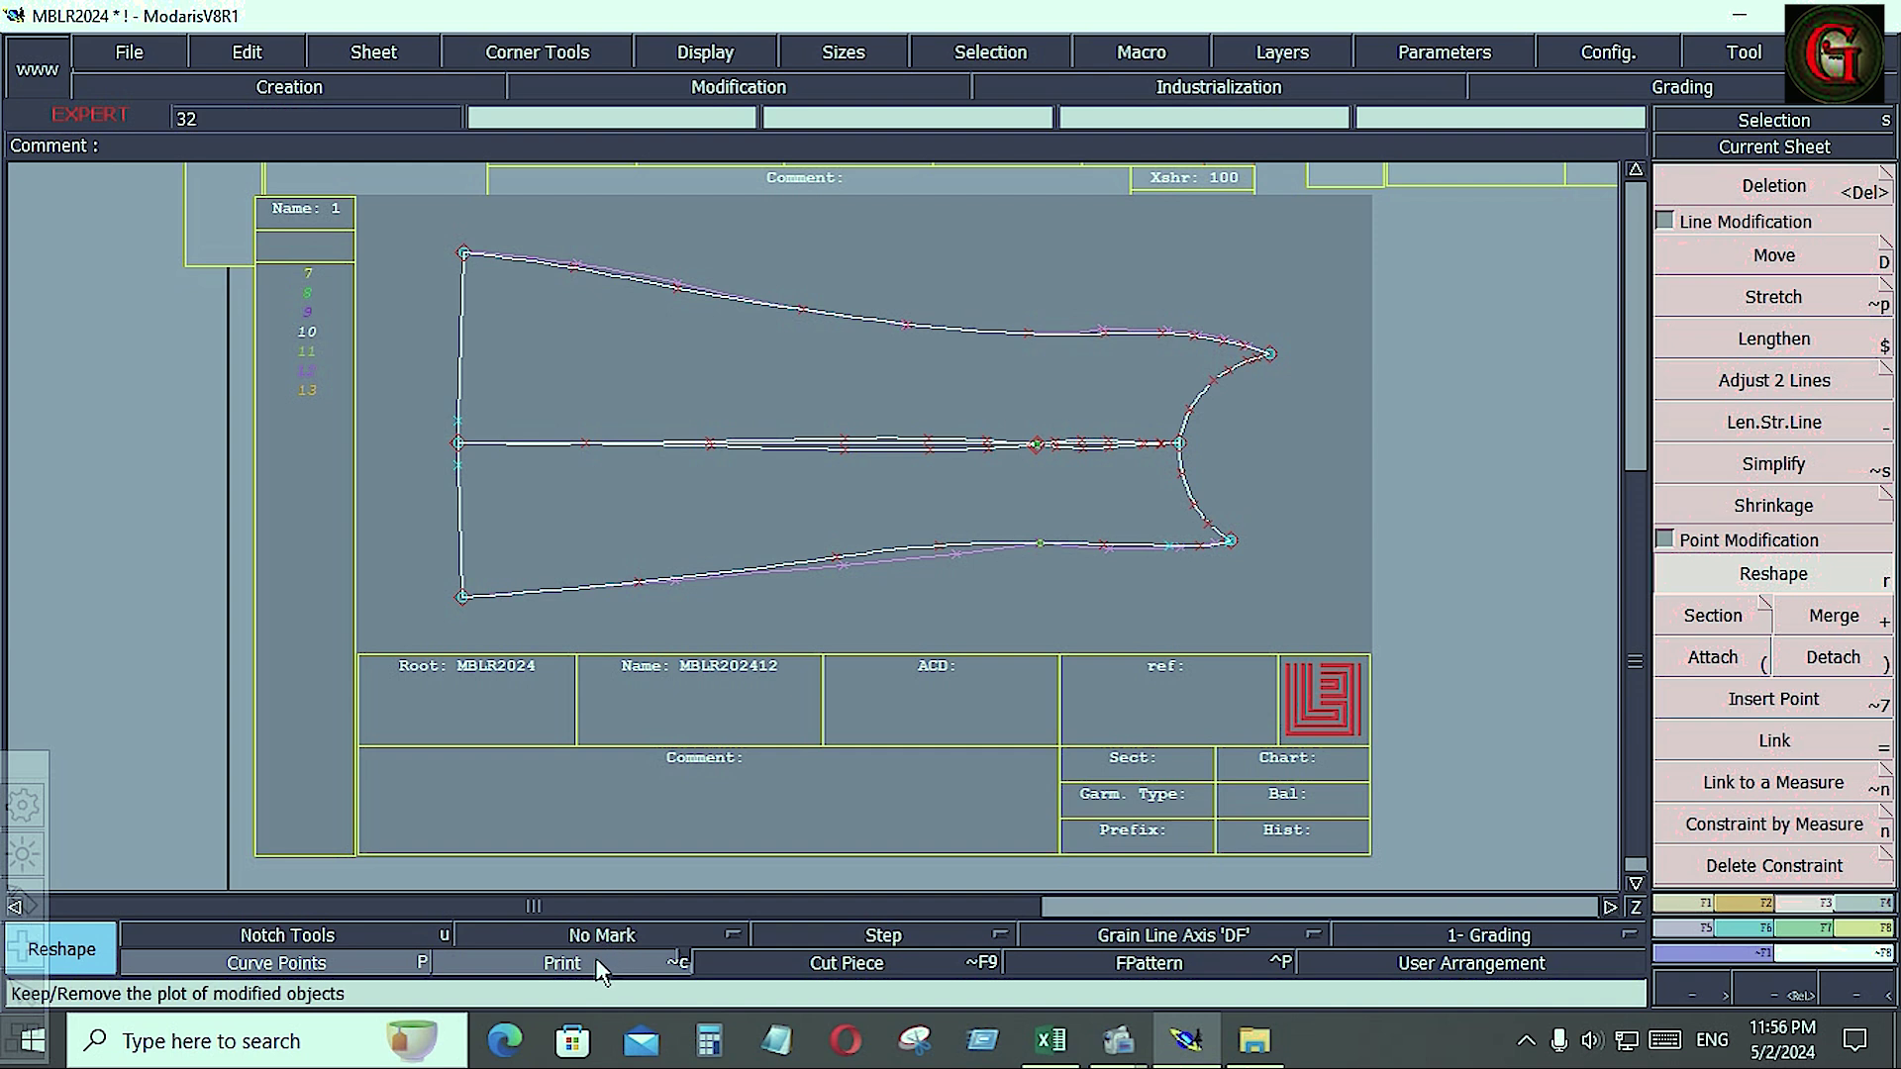
click(598, 966)
key(Delete)
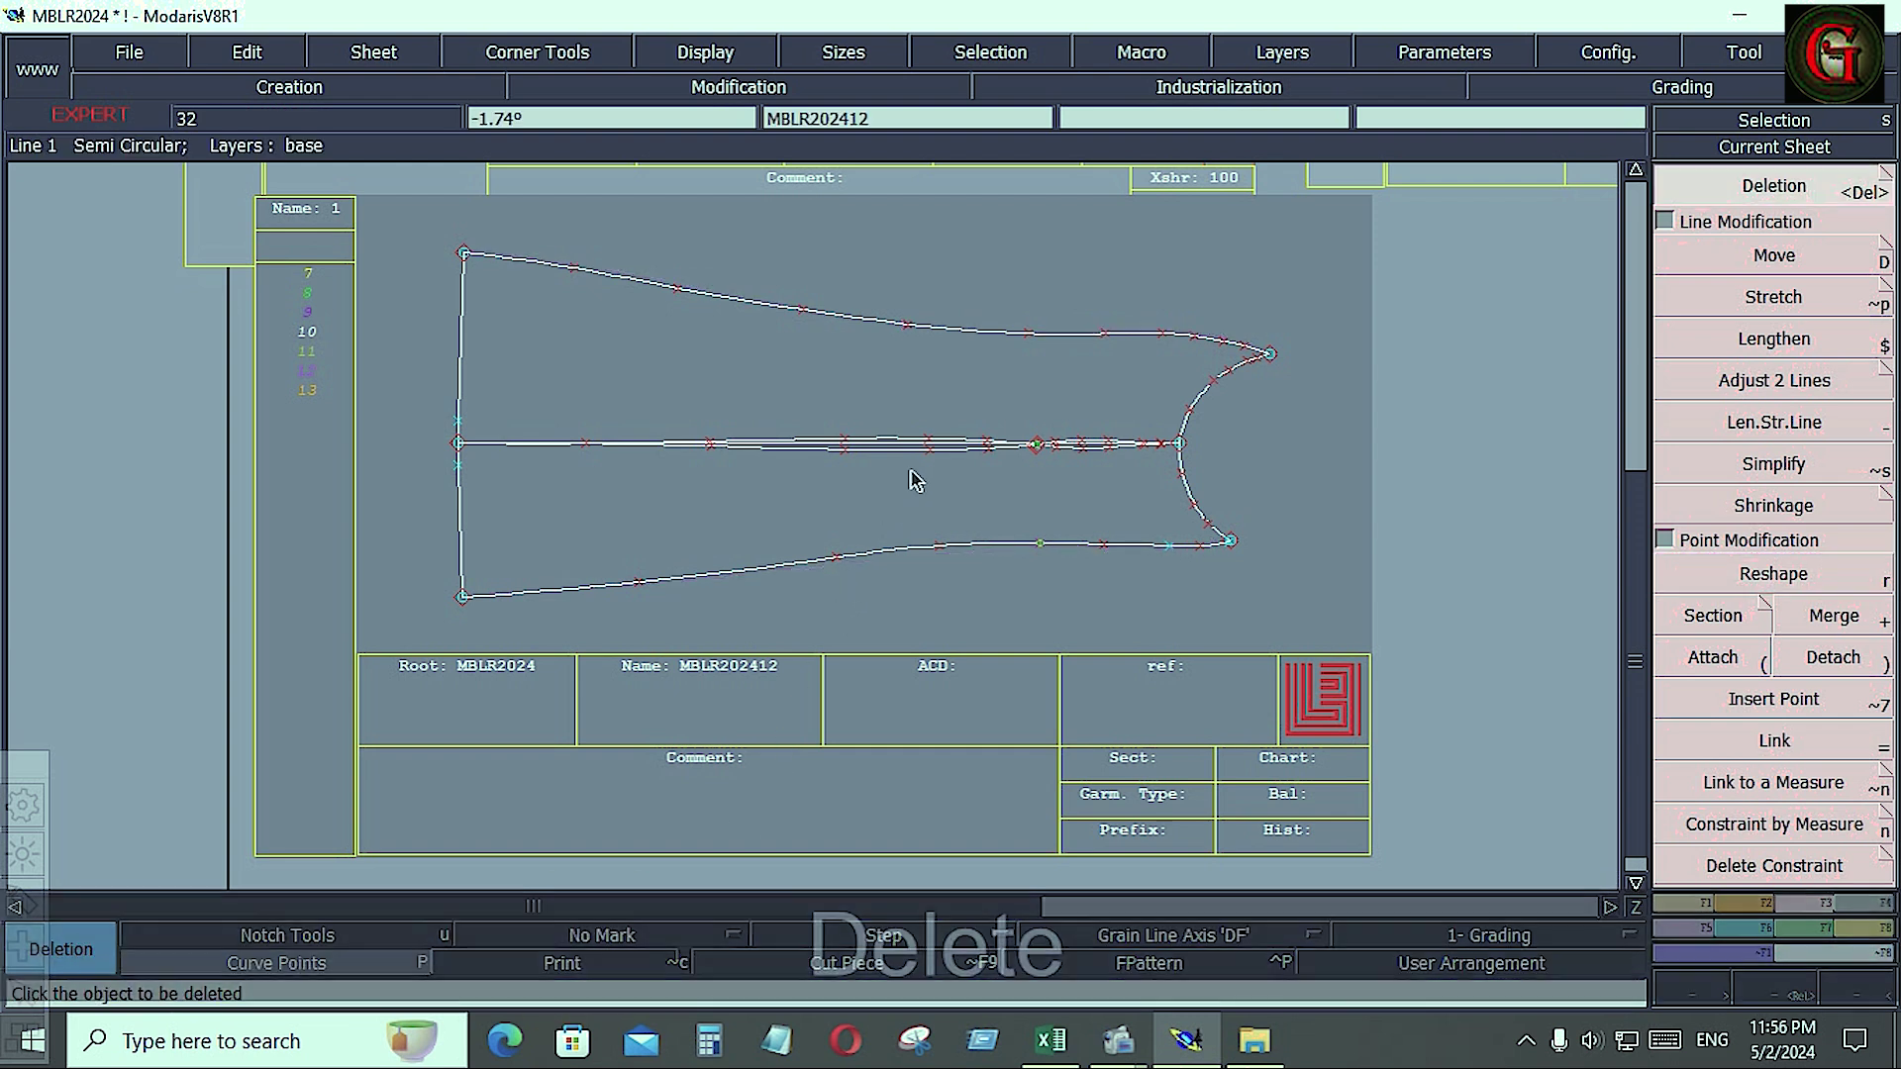
click(909, 444)
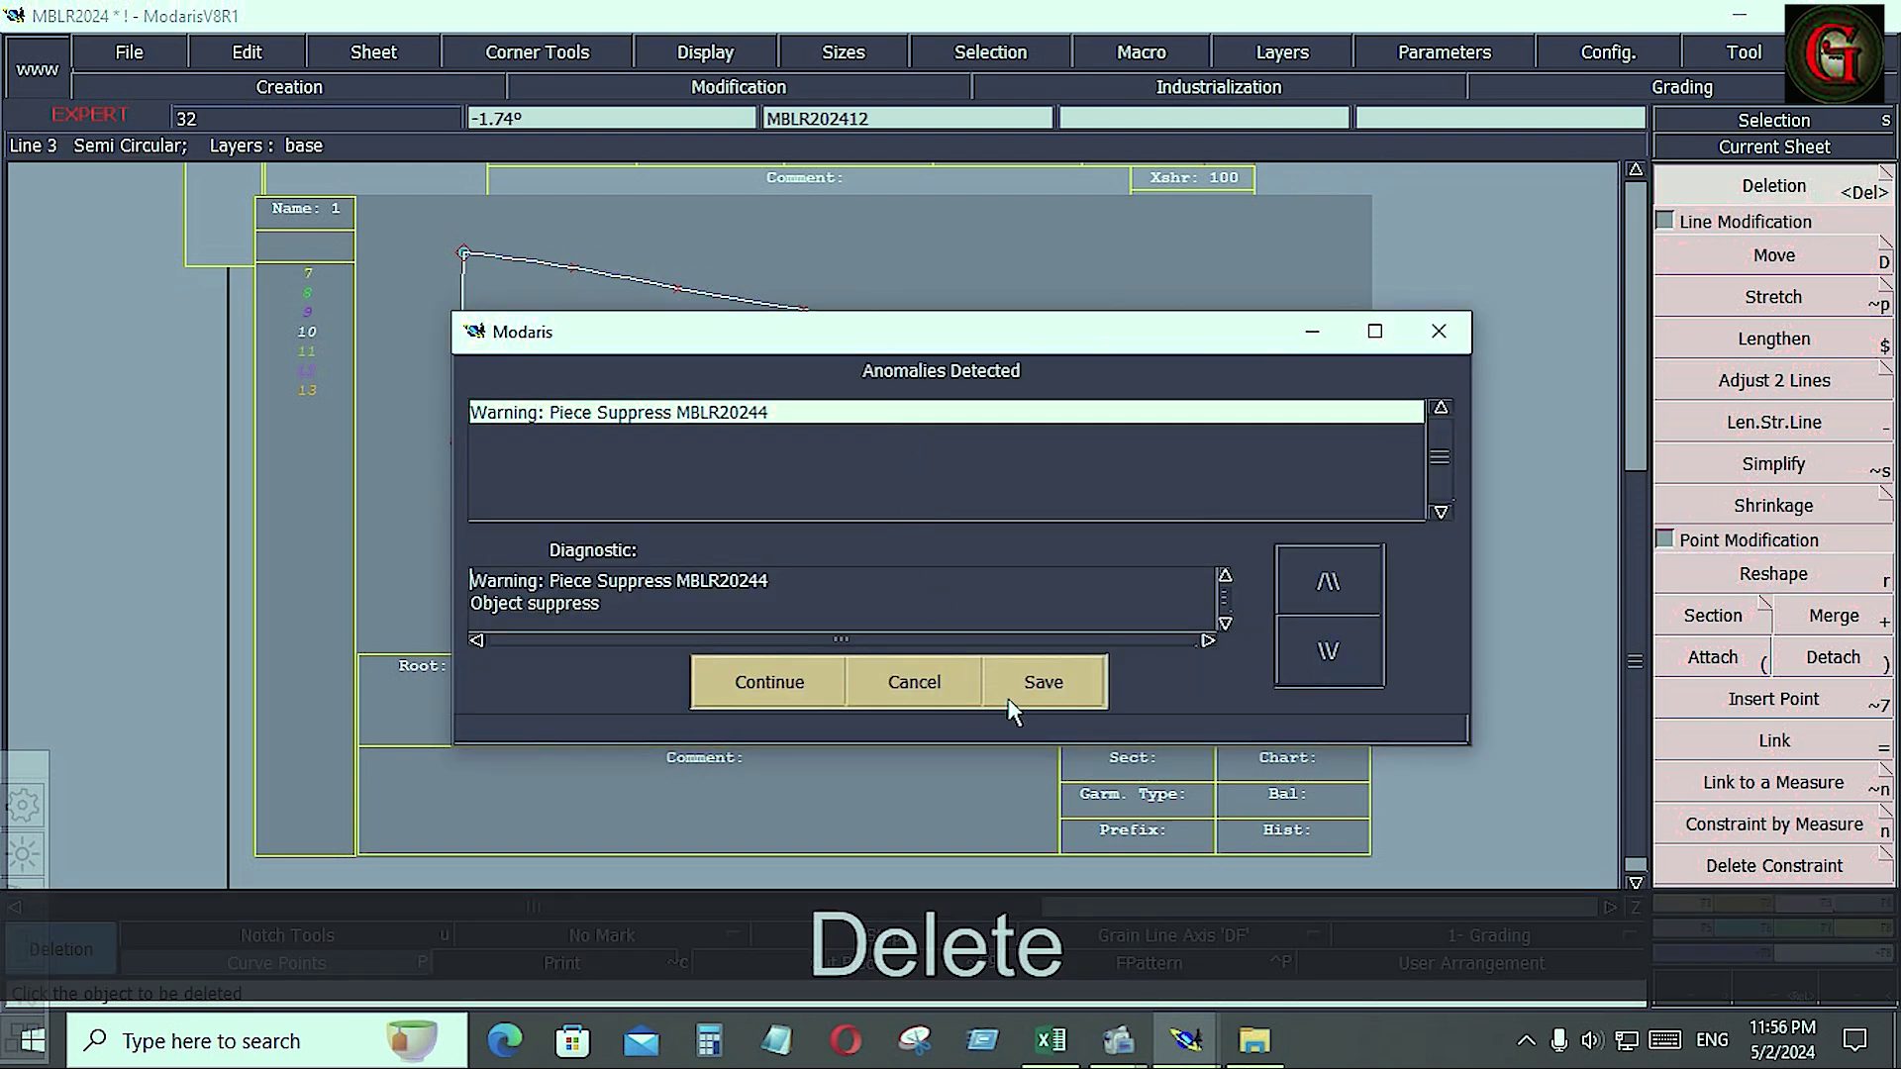
click(819, 696)
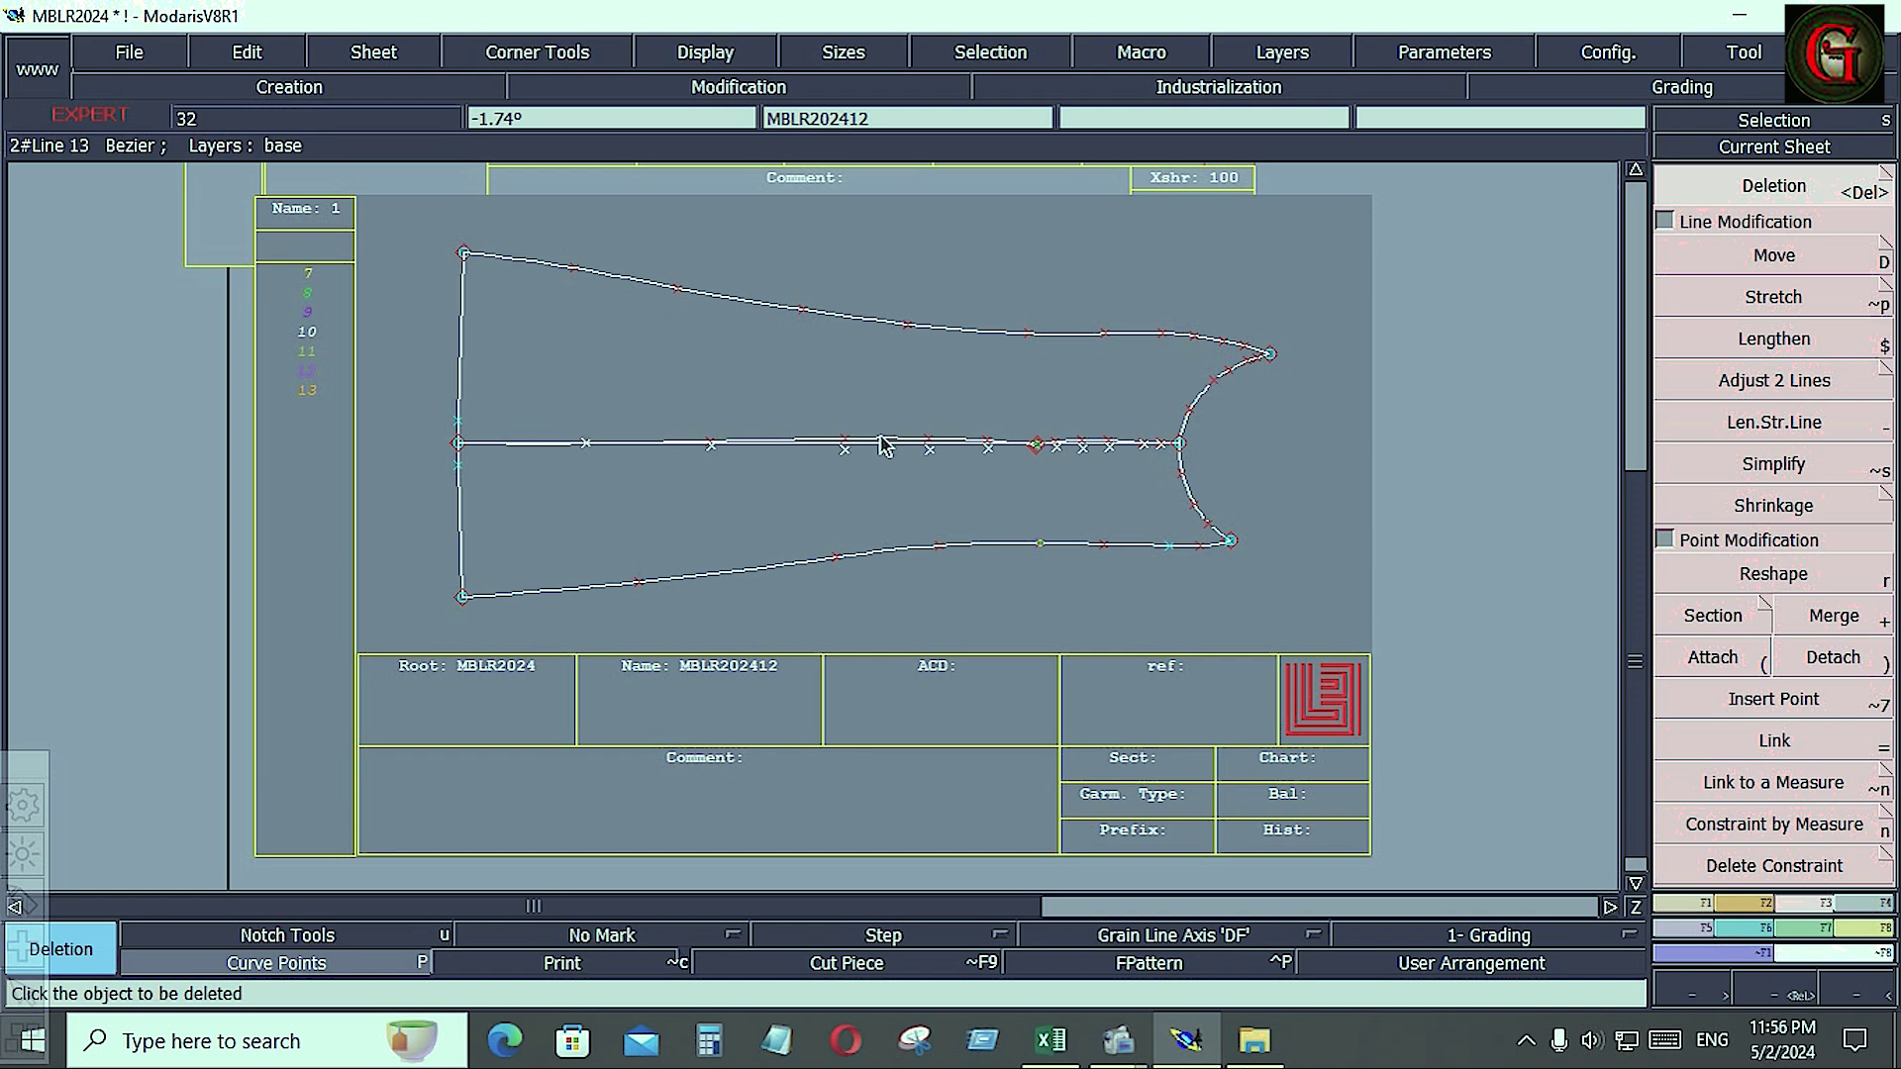
click(883, 435)
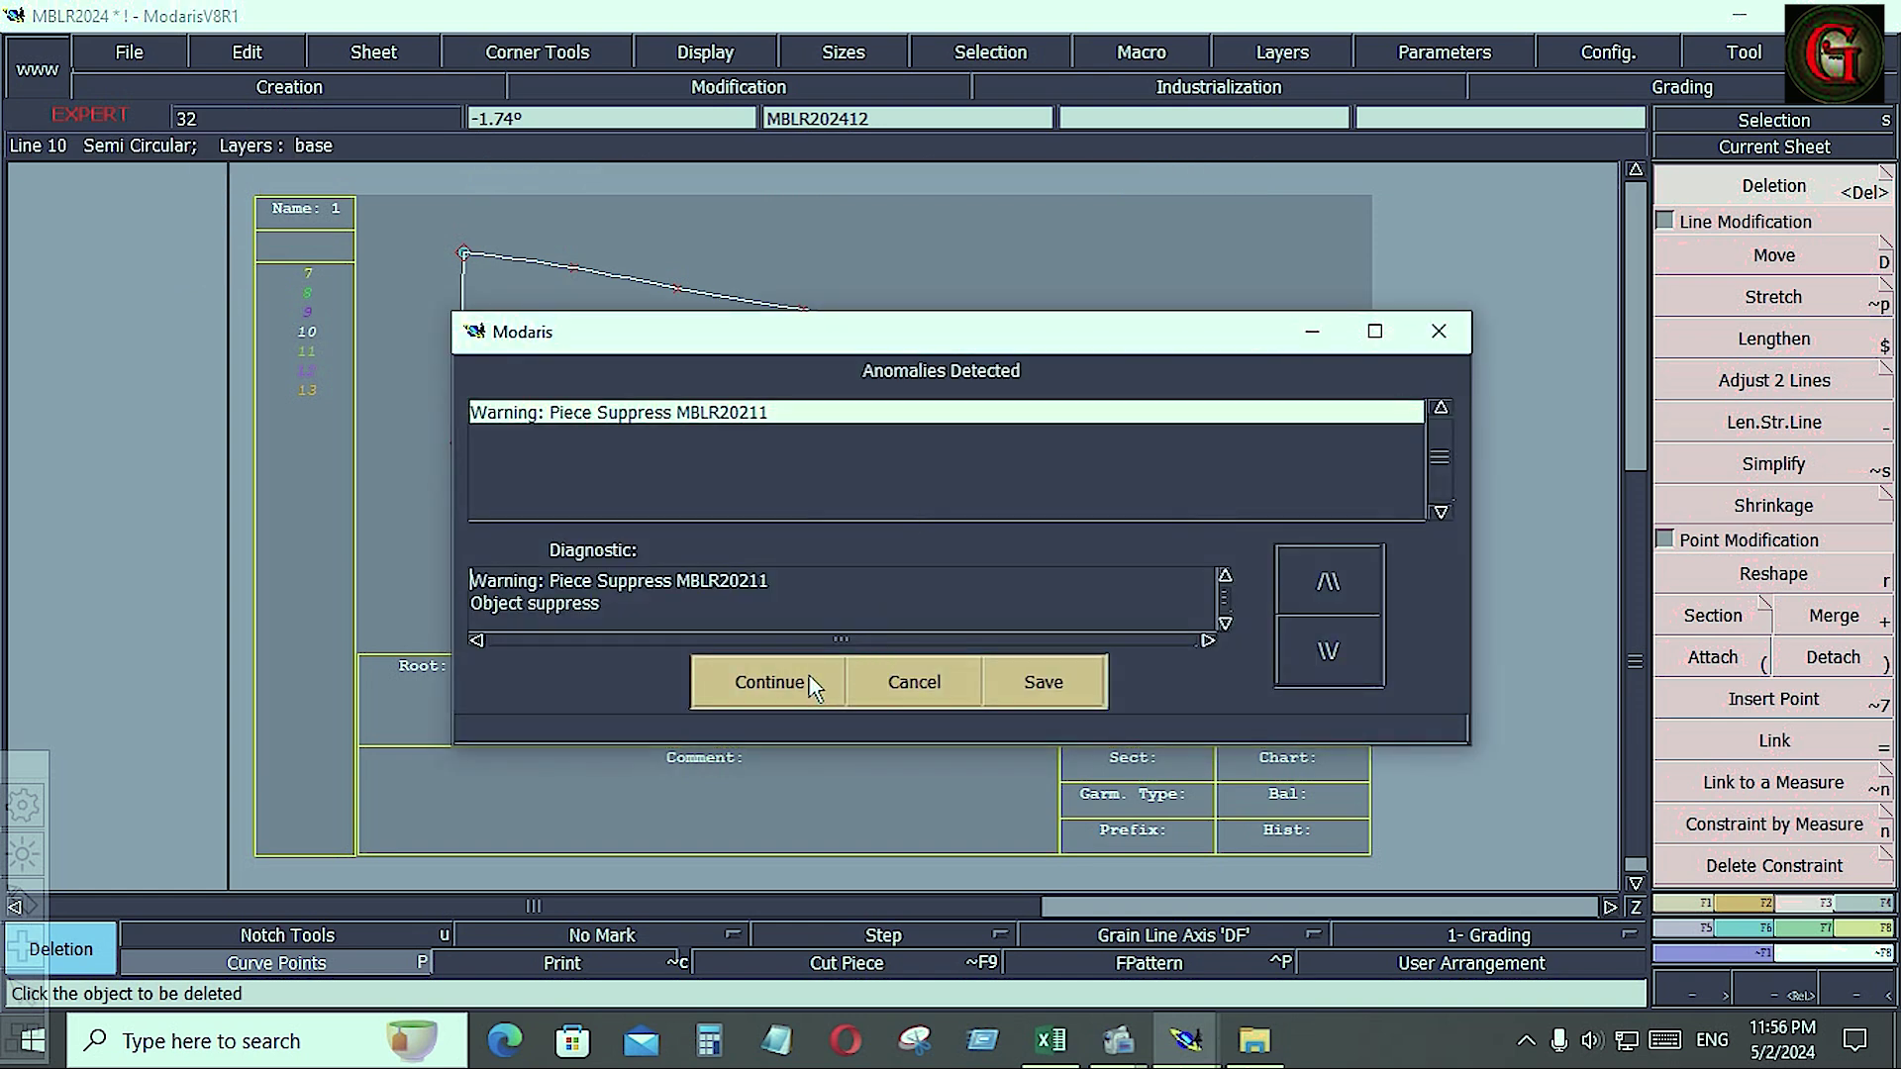
click(815, 680)
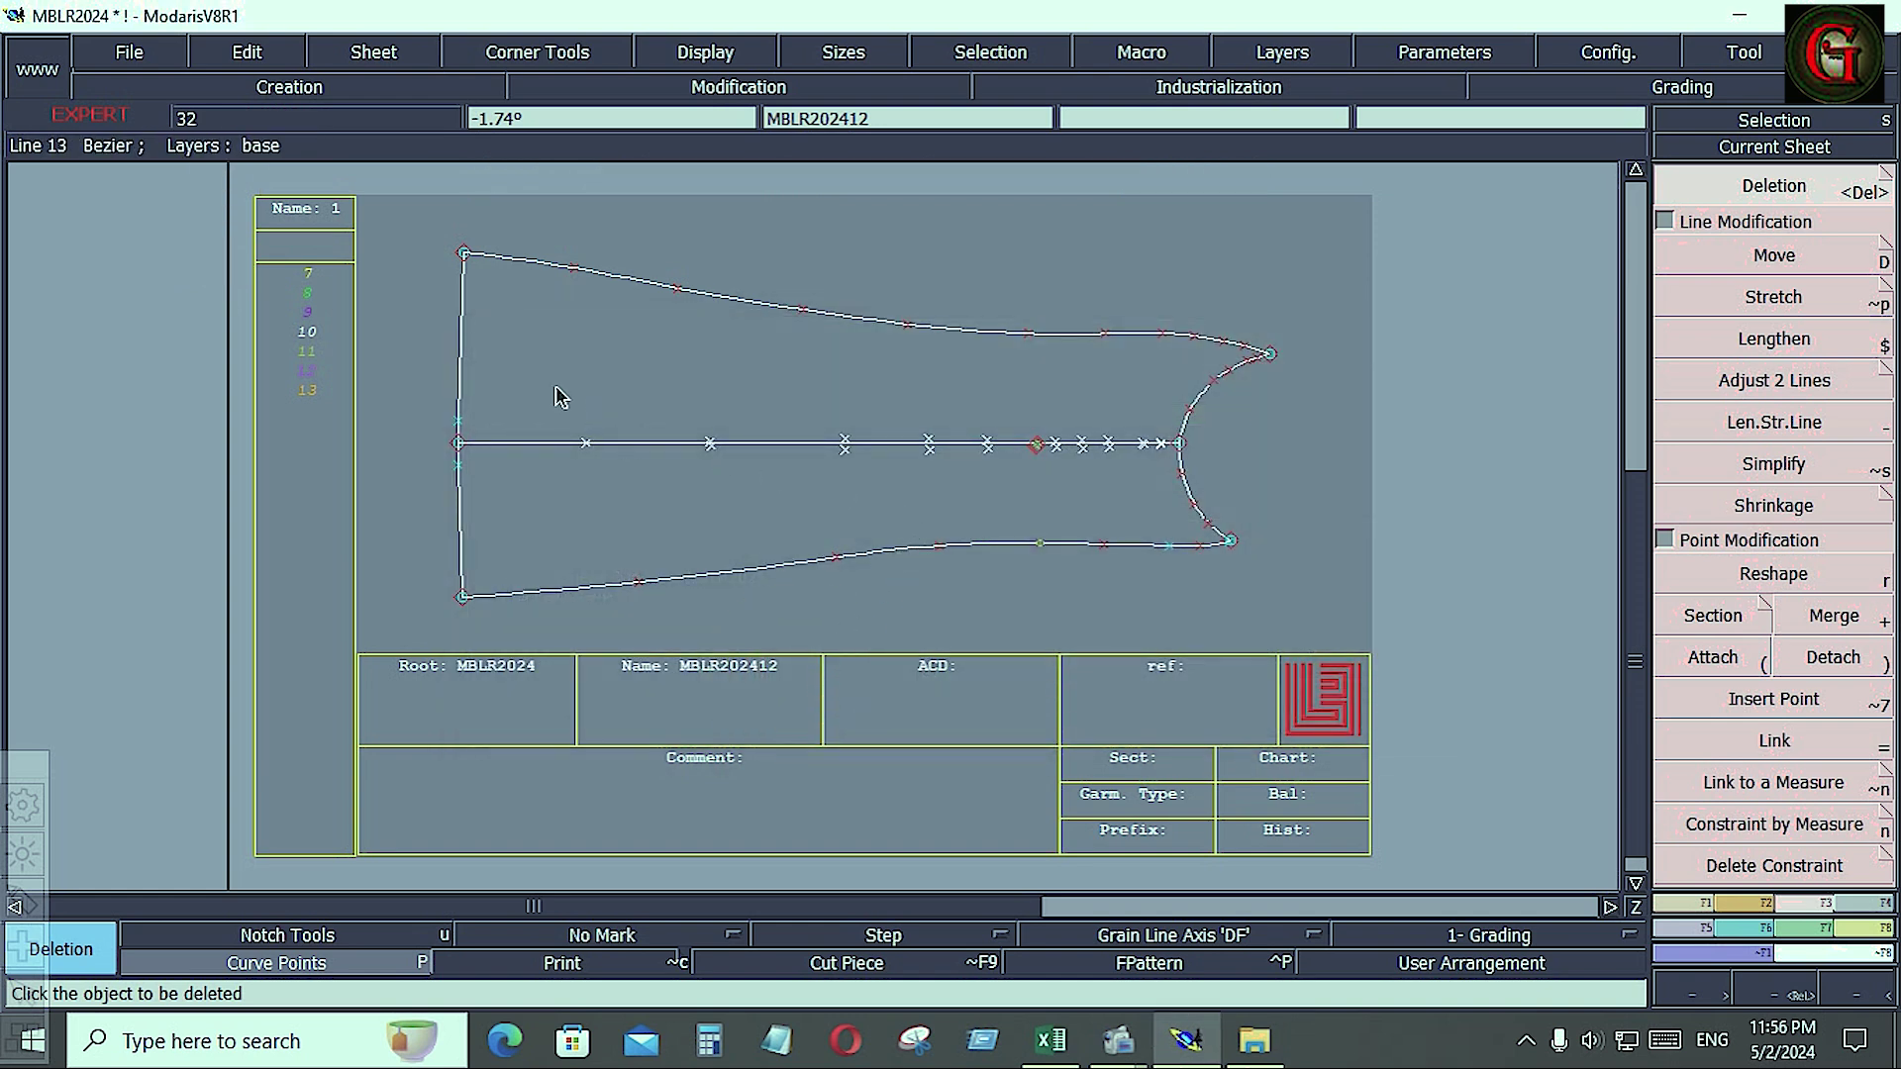
drag(546, 386, 1171, 490)
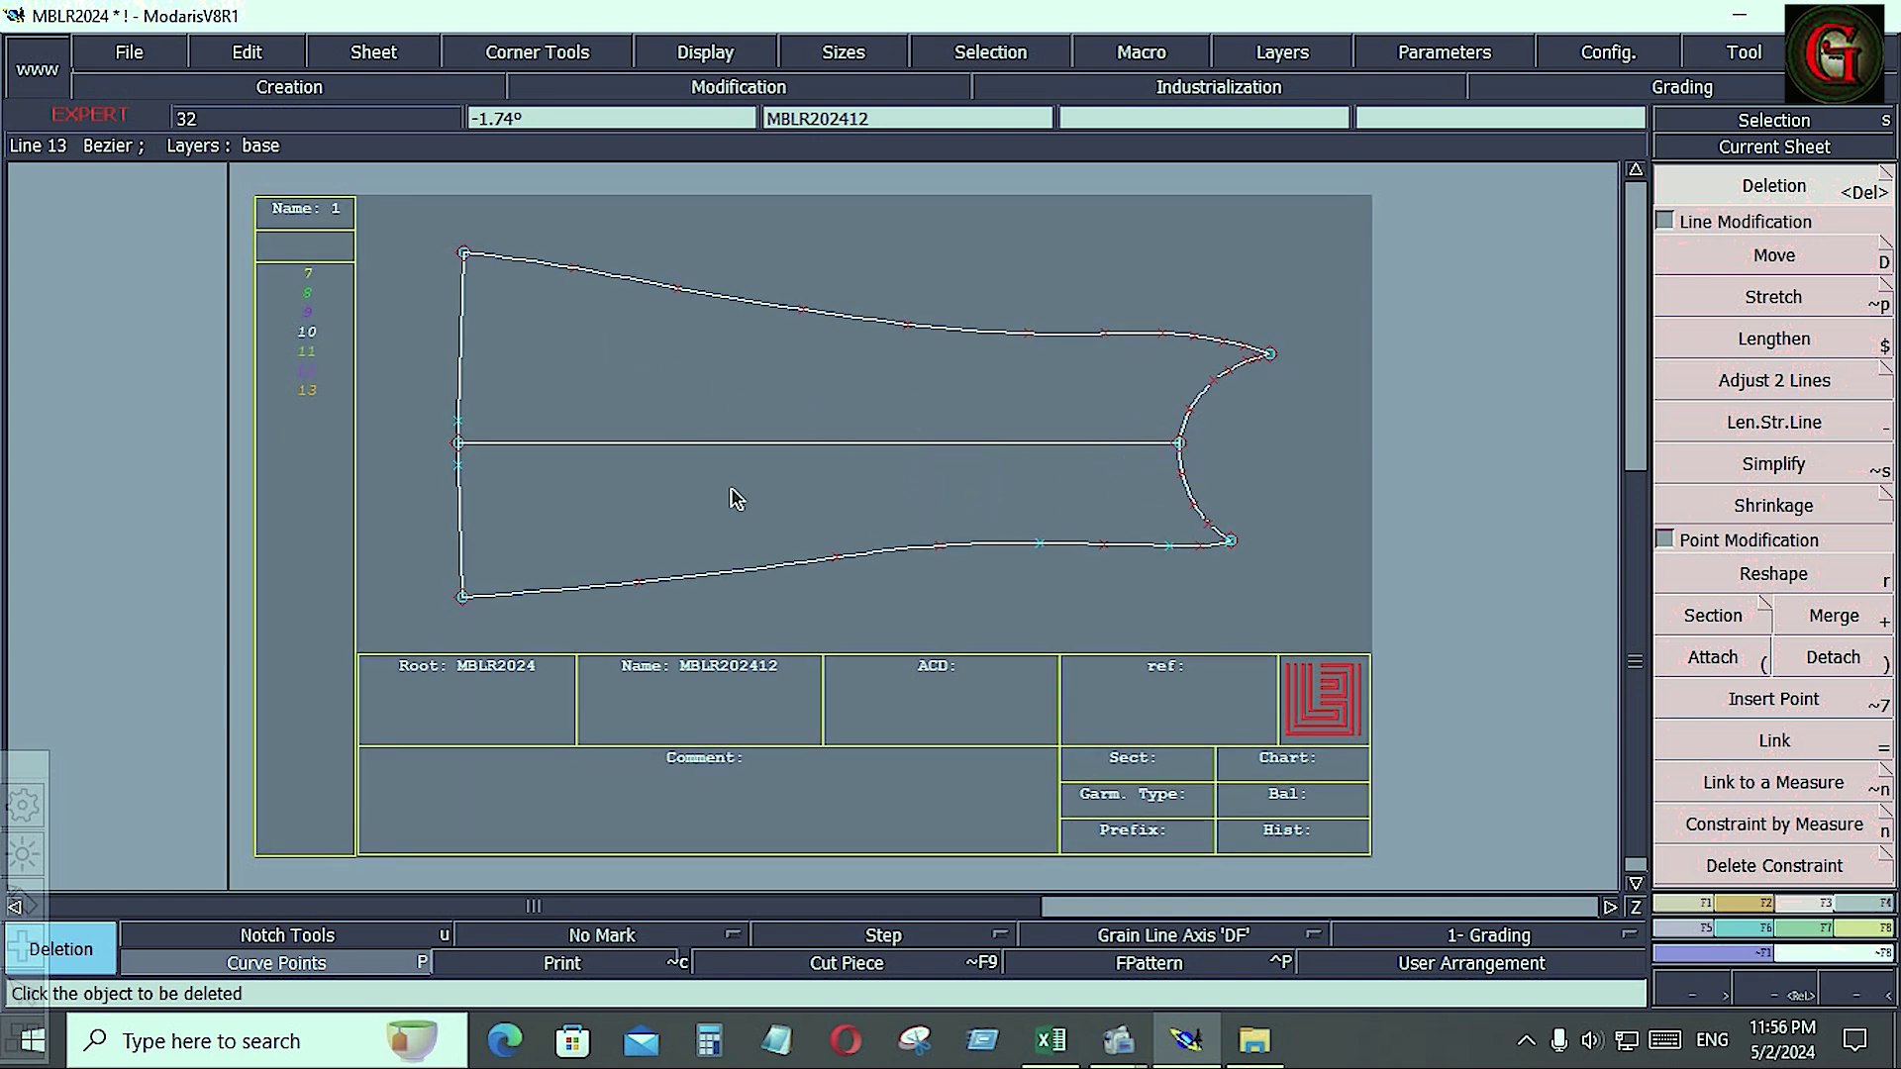
- Arrange all sheets on the desk and marry the combined piece by its upper concave-end corner onto the base pattern near the armhole
key(j)
key(j)
key(j)
key(j)
key(j)
key(j)
key(j)
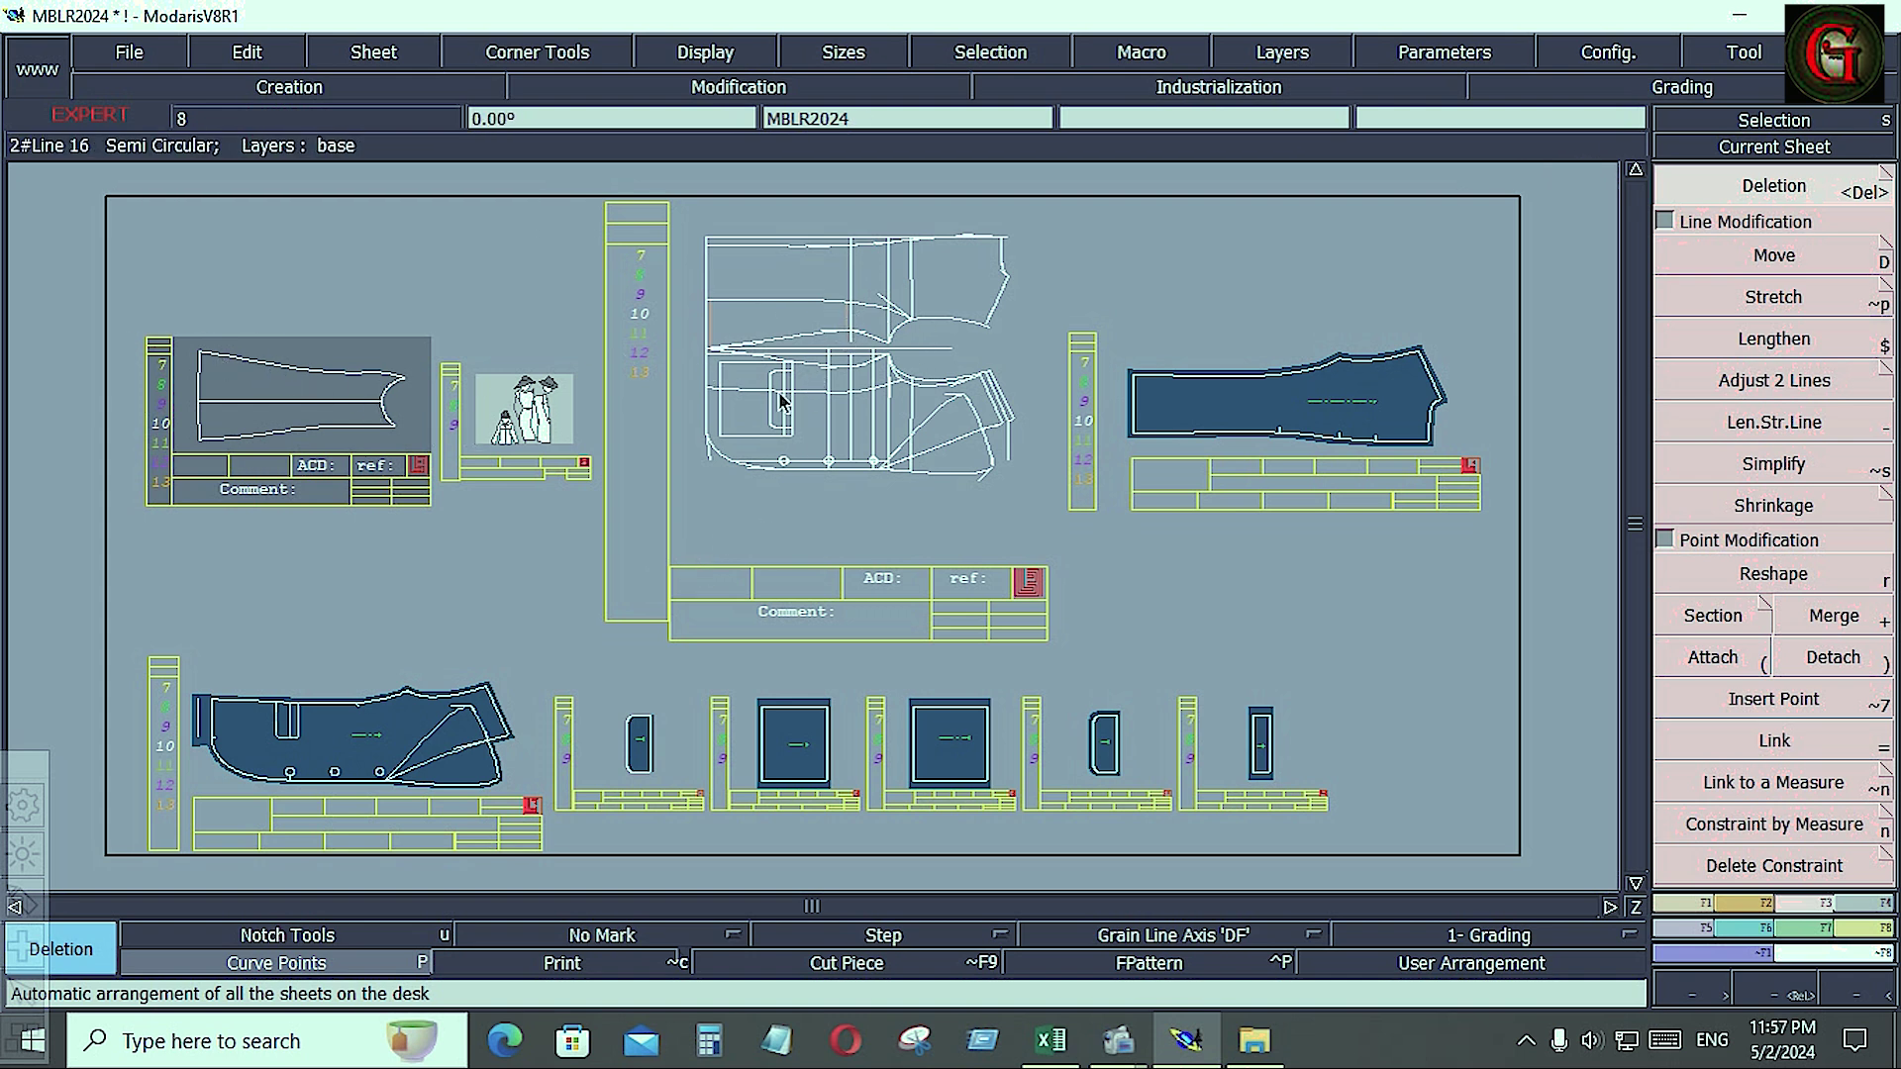
key(Return)
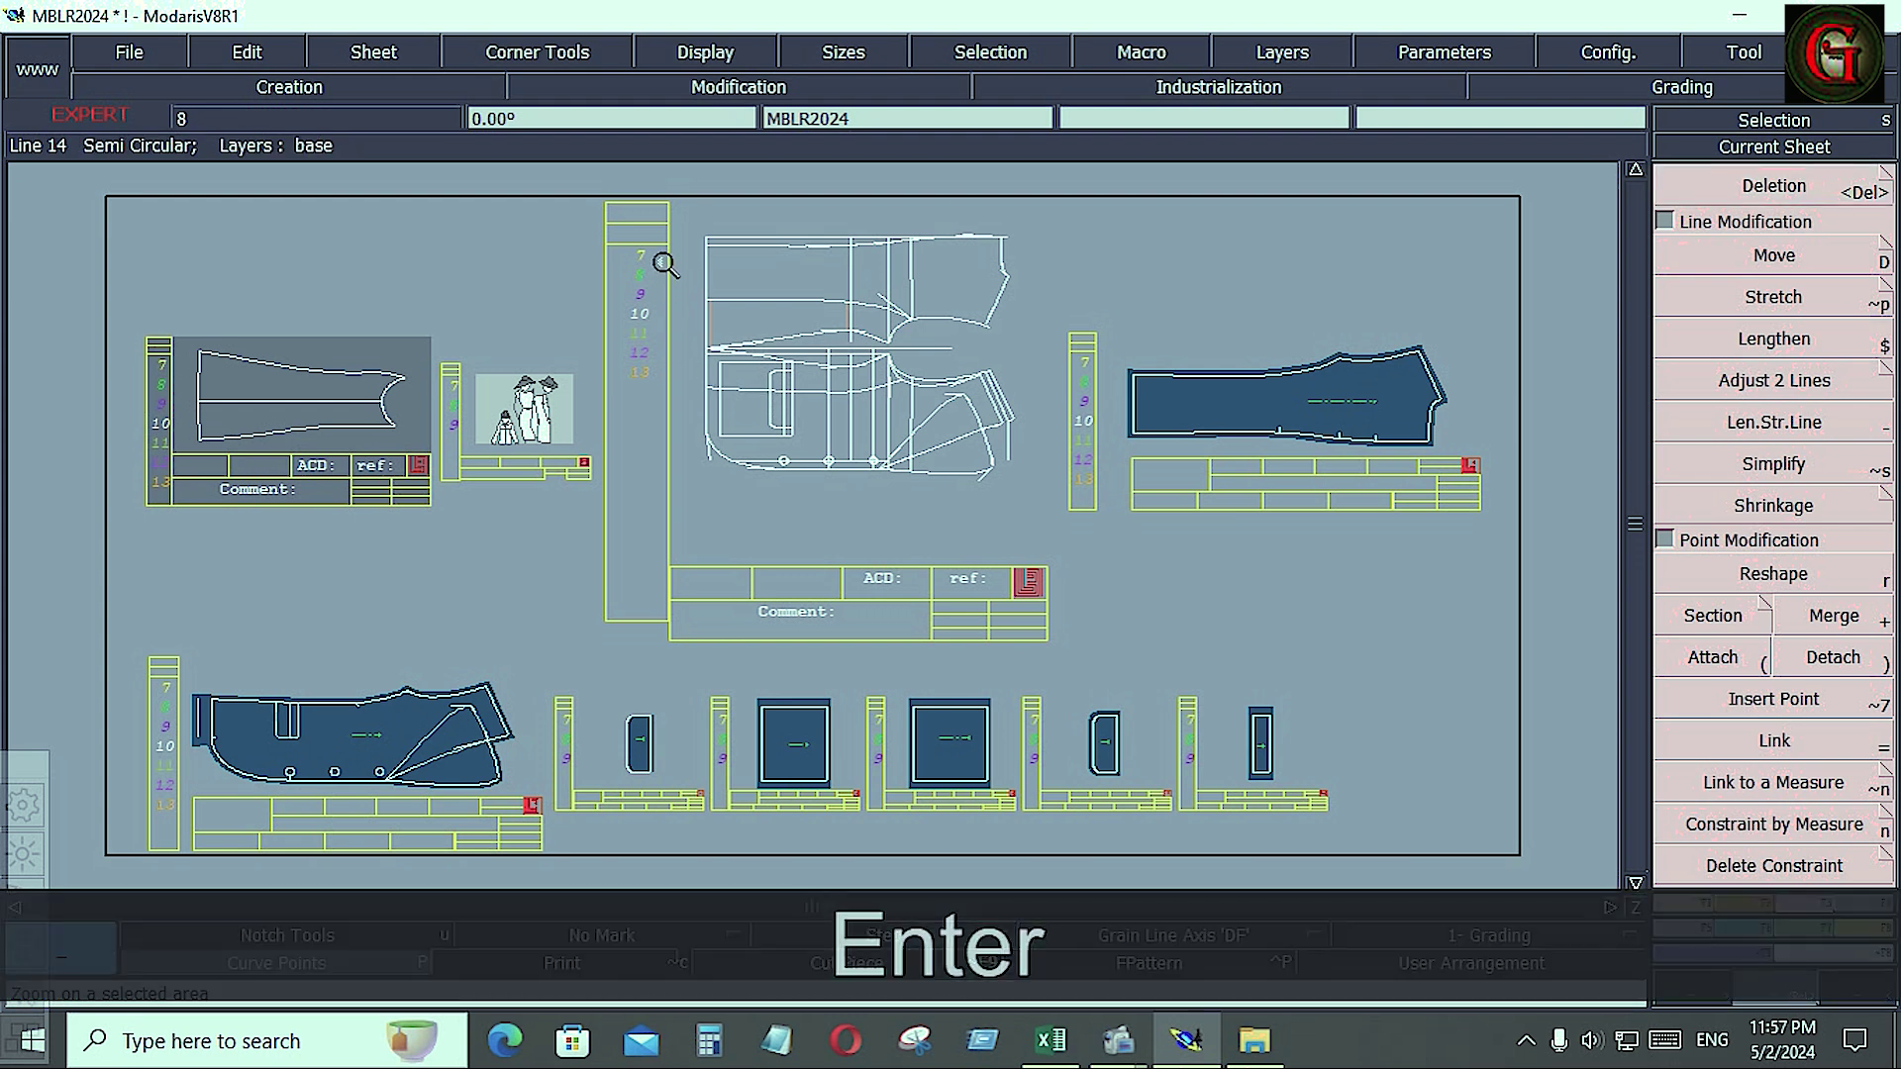
drag(665, 258, 951, 434)
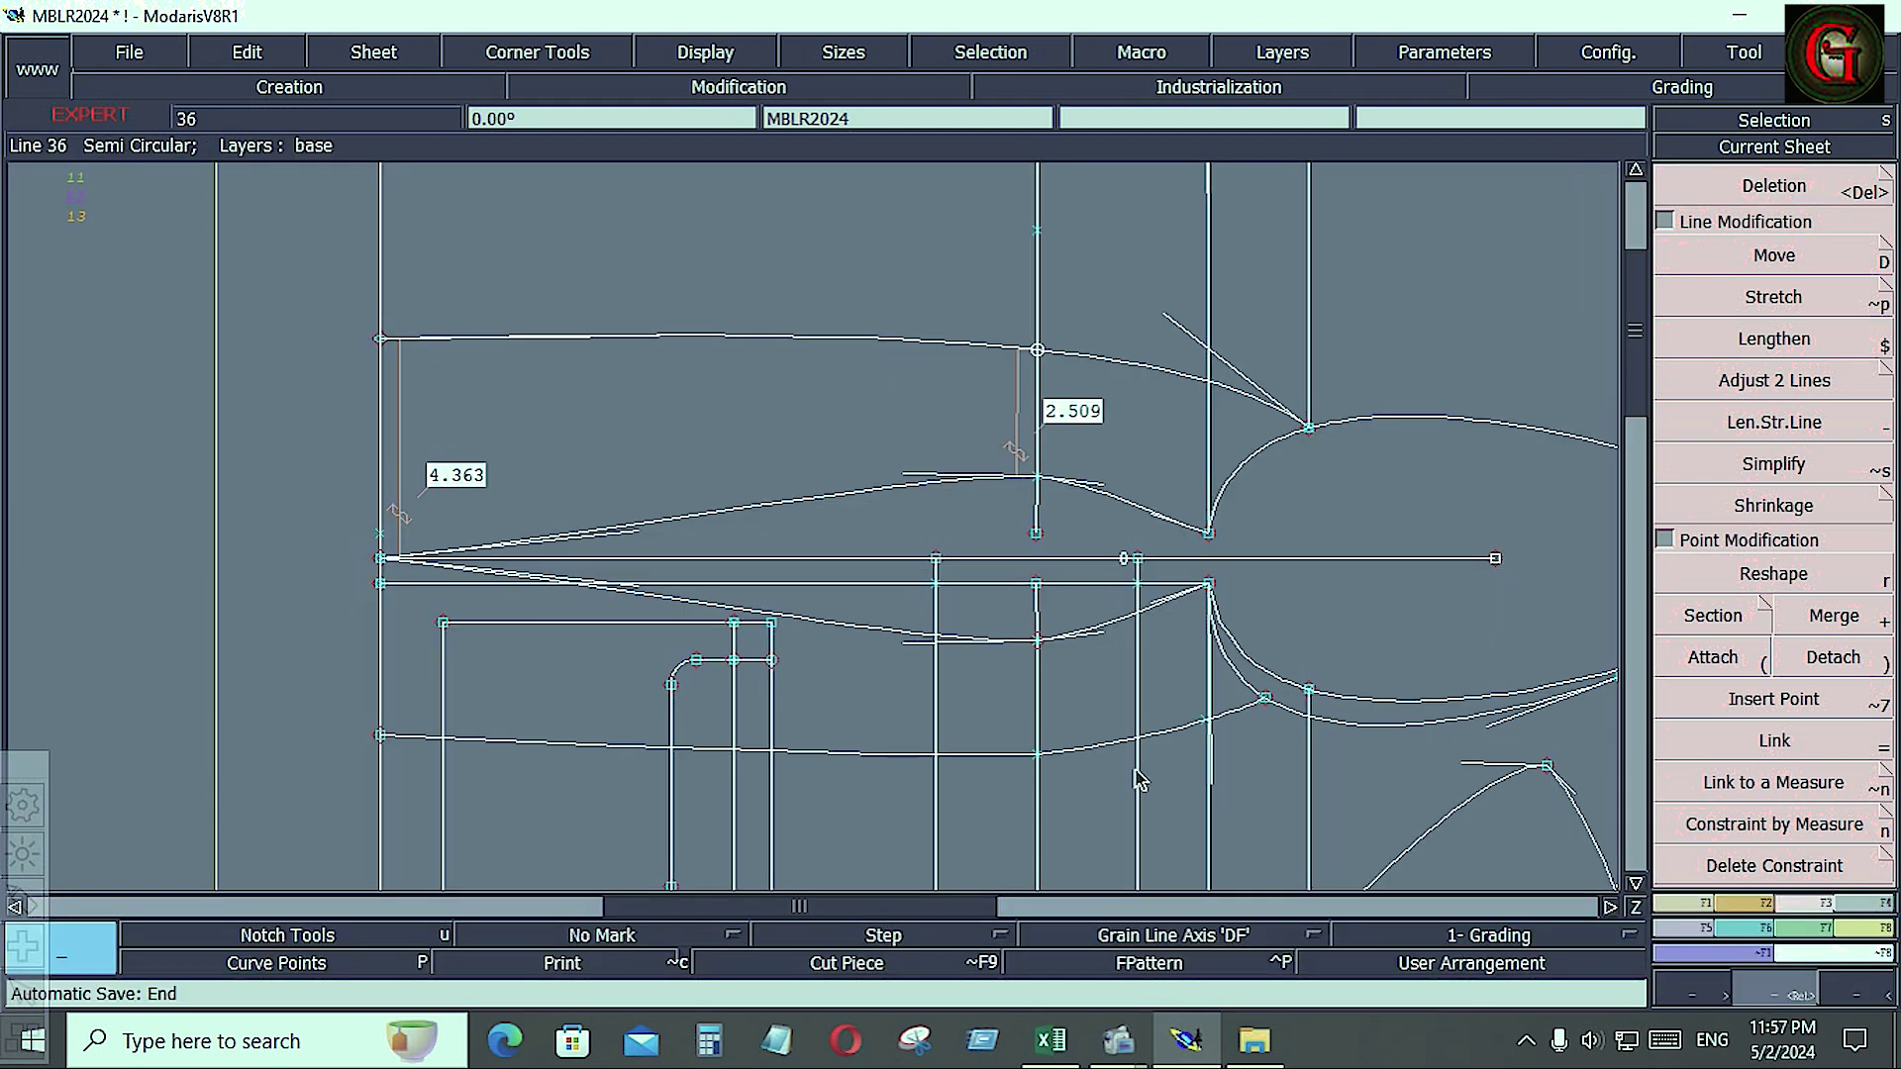
key(j)
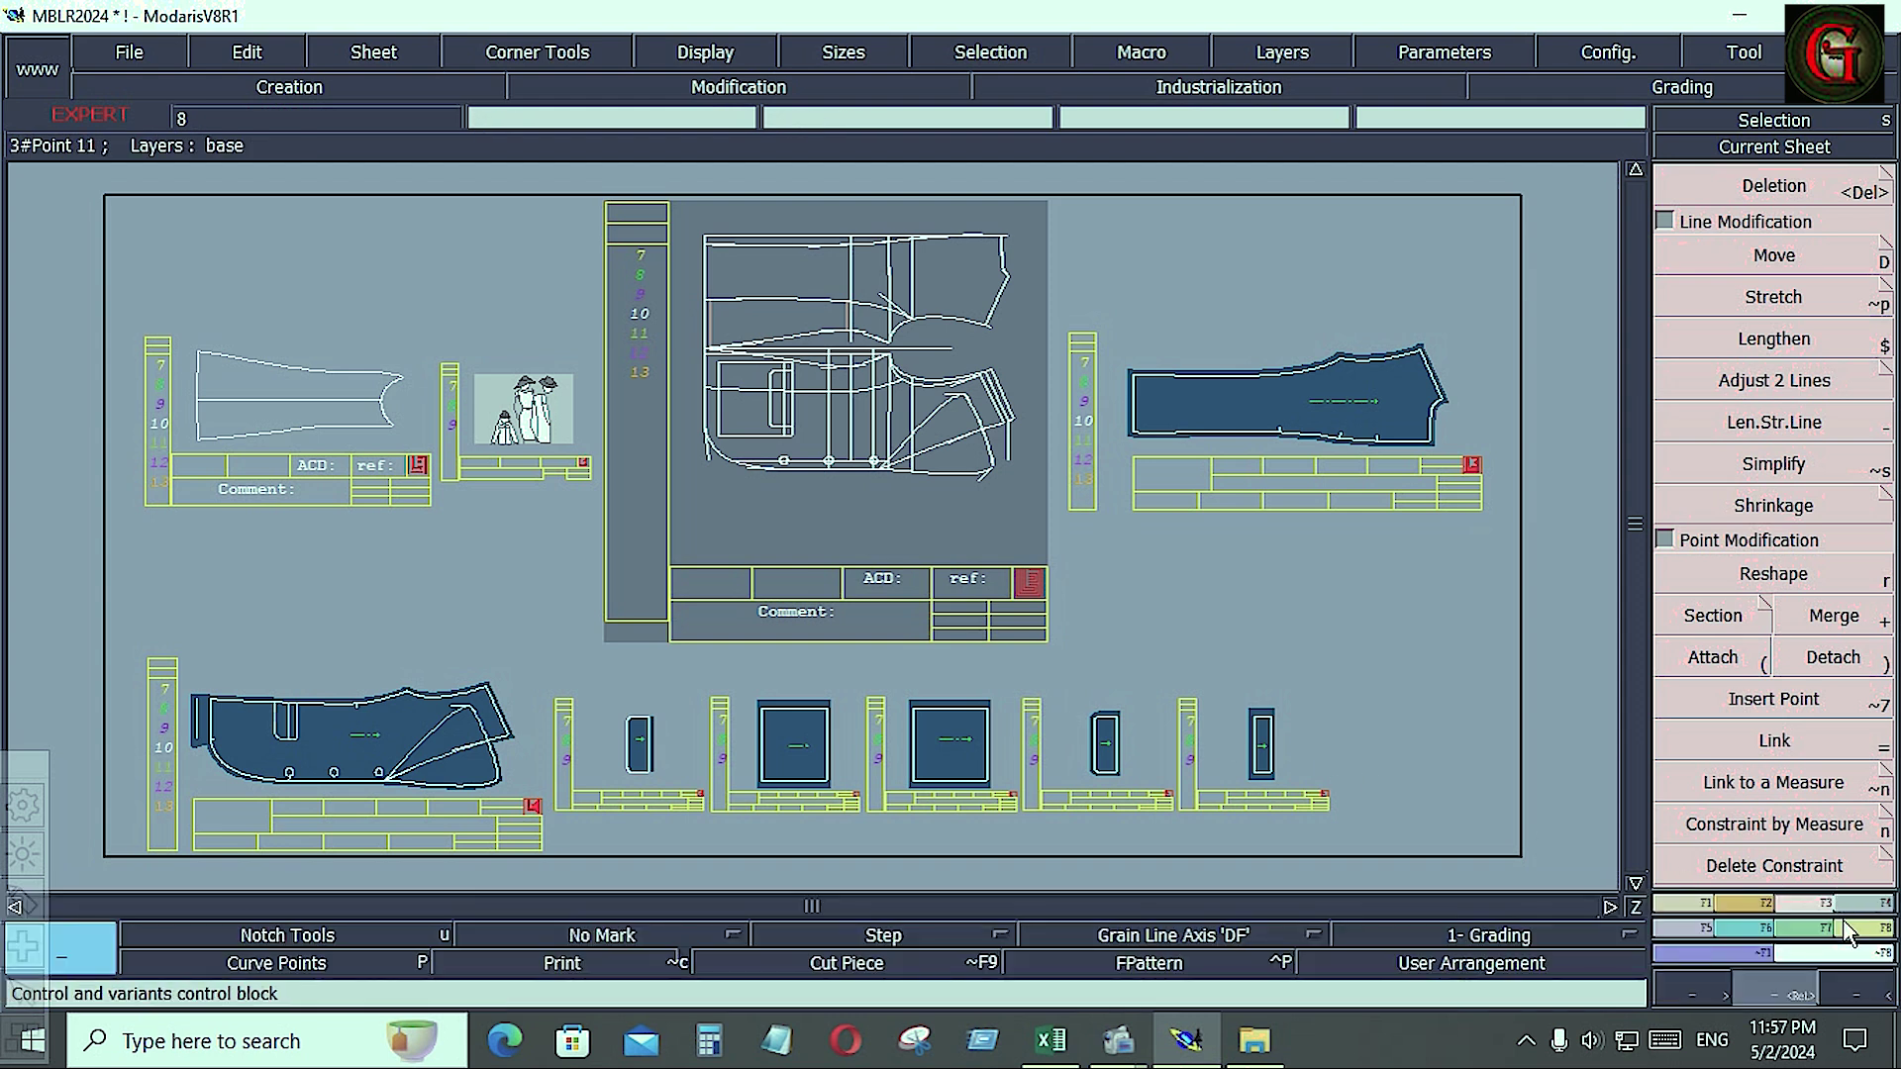
click(1863, 929)
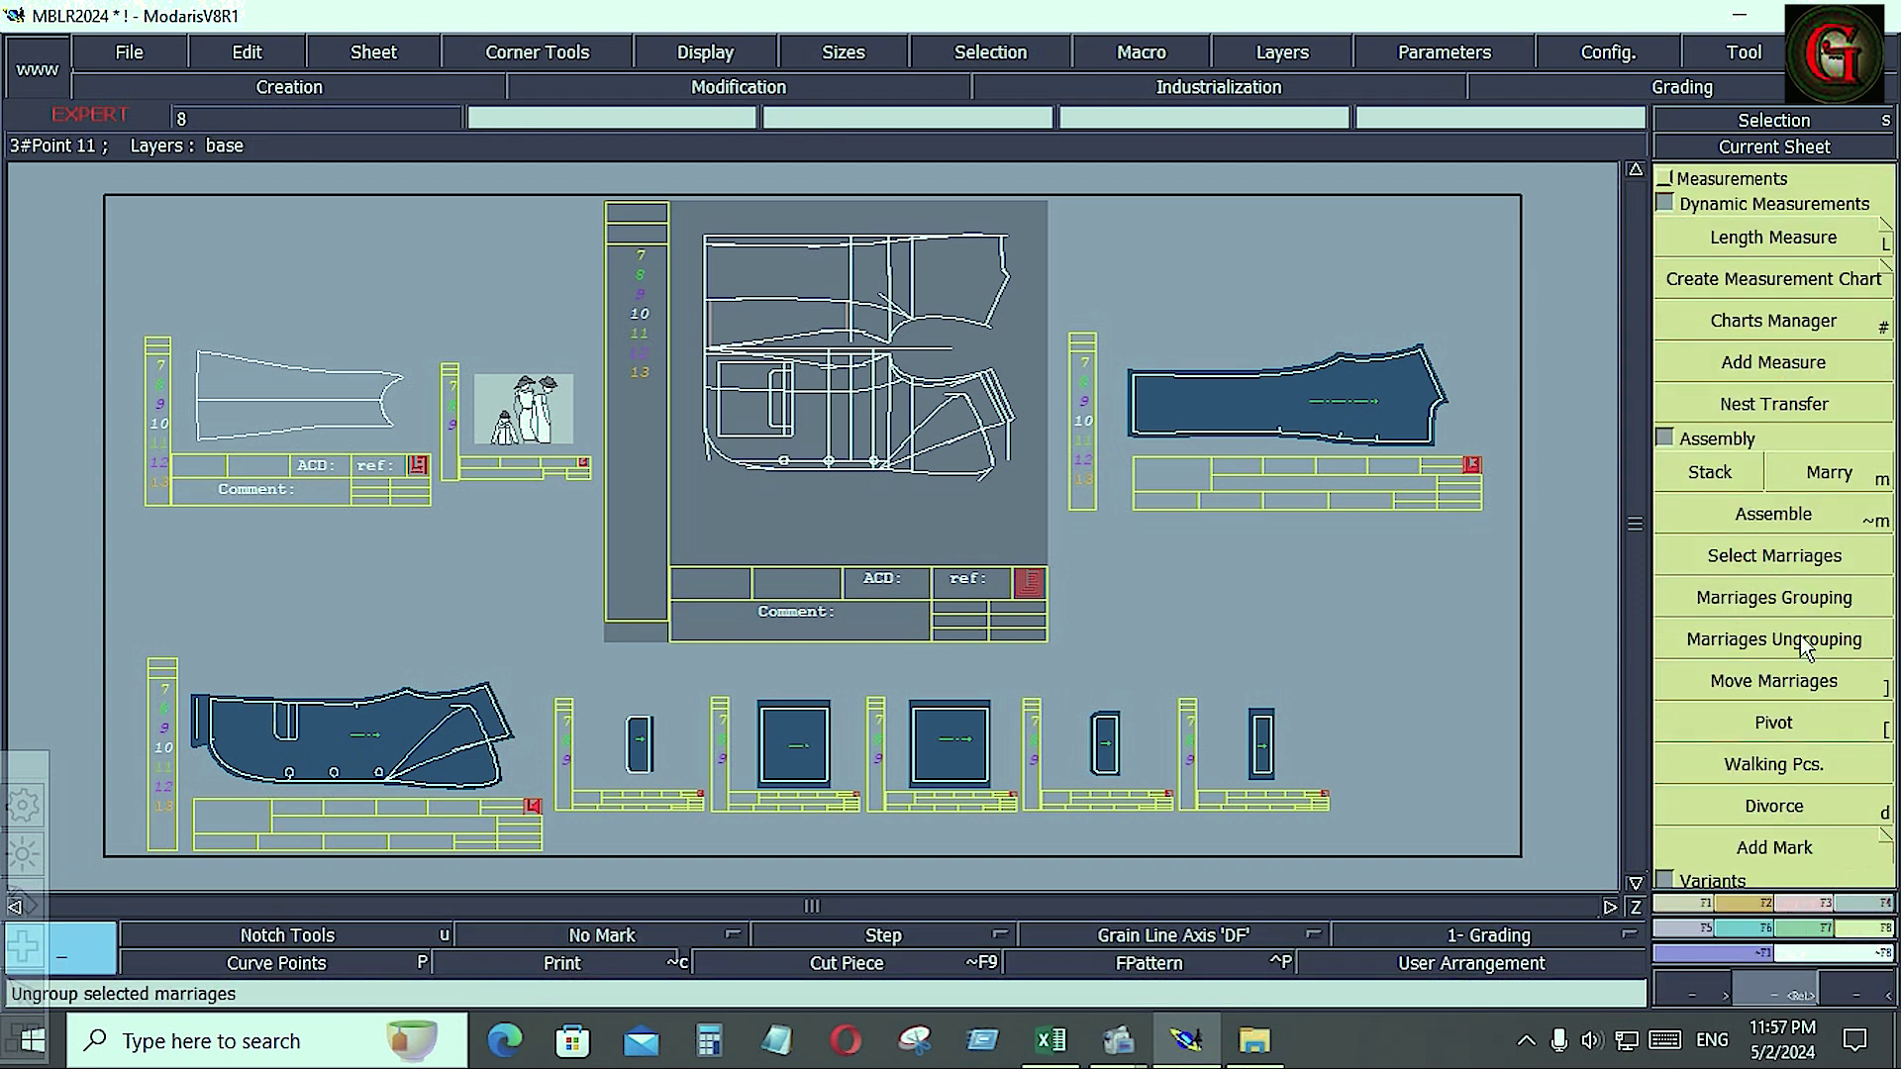
click(1831, 475)
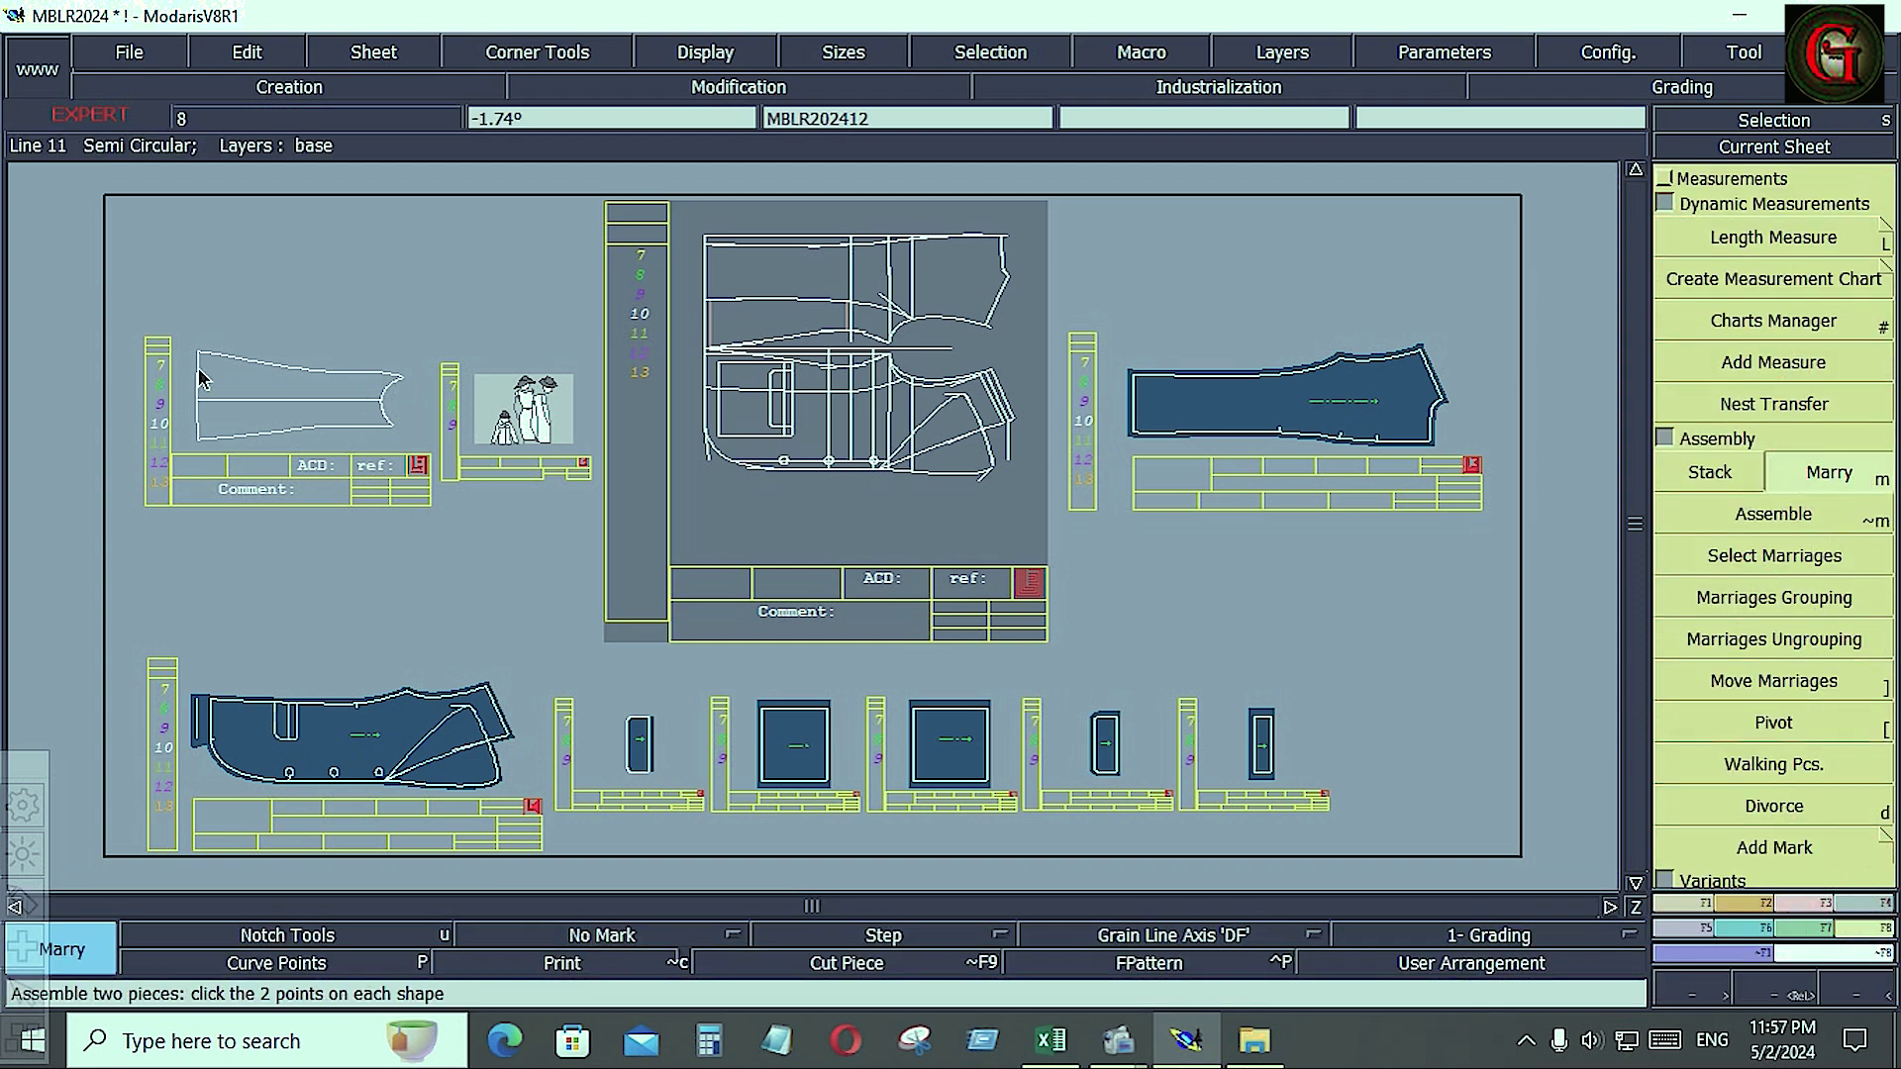
click(394, 384)
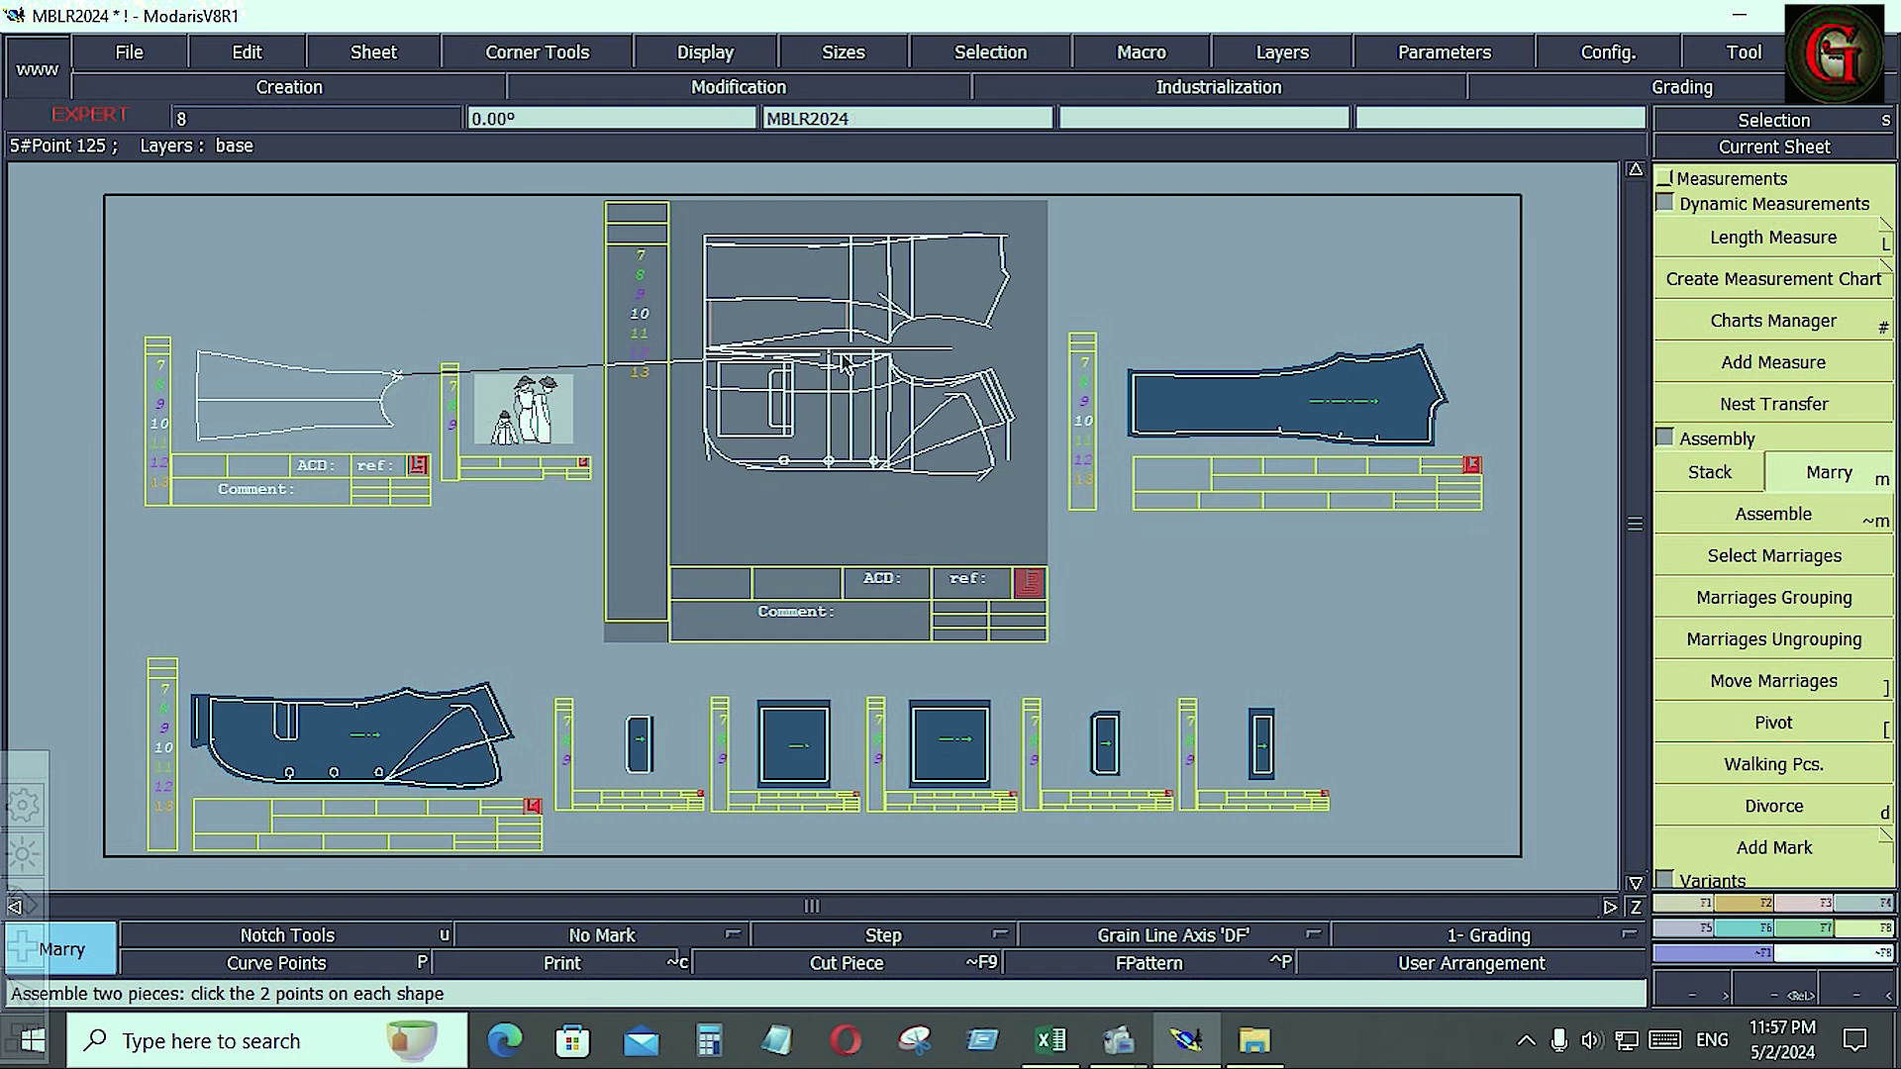
click(904, 318)
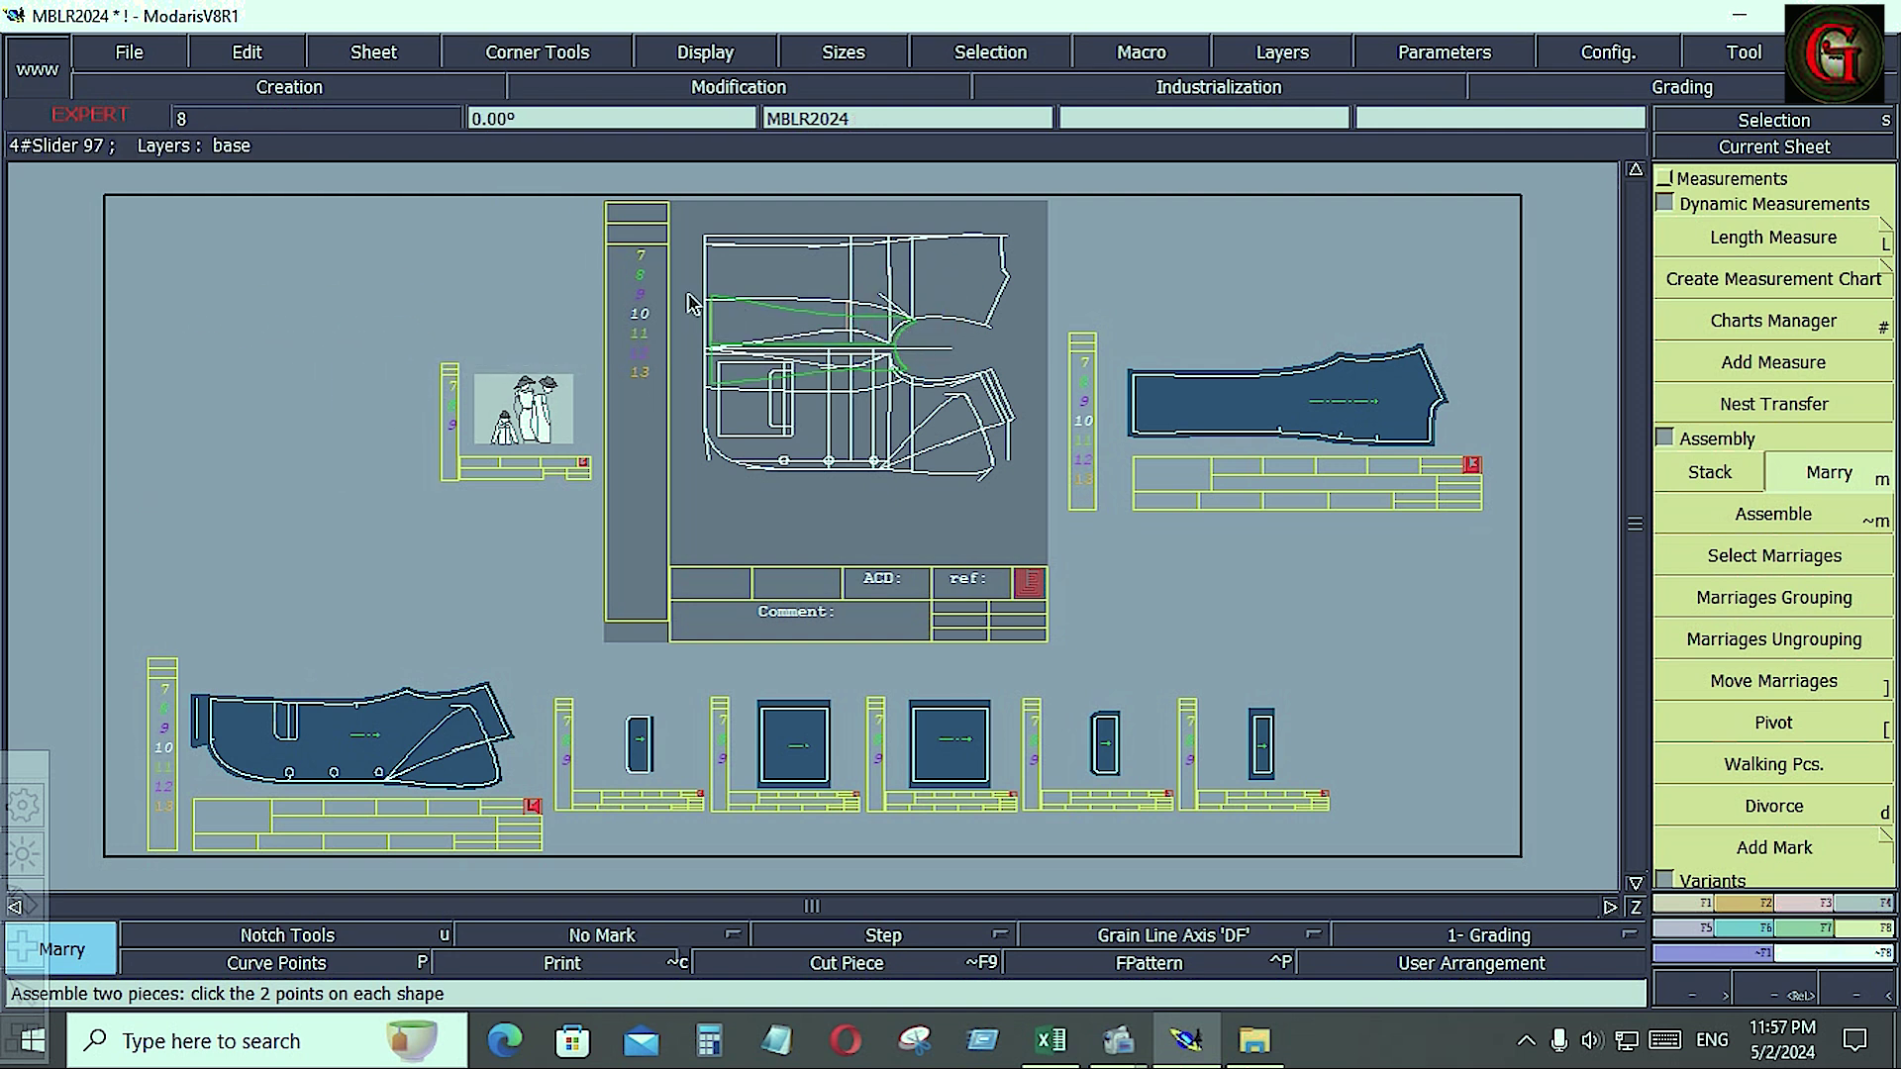
- Move the marriage so the piece's upper concave-end corner lands on the armhole end of the base pattern's upper seam
key(Return)
drag(666, 265, 984, 379)
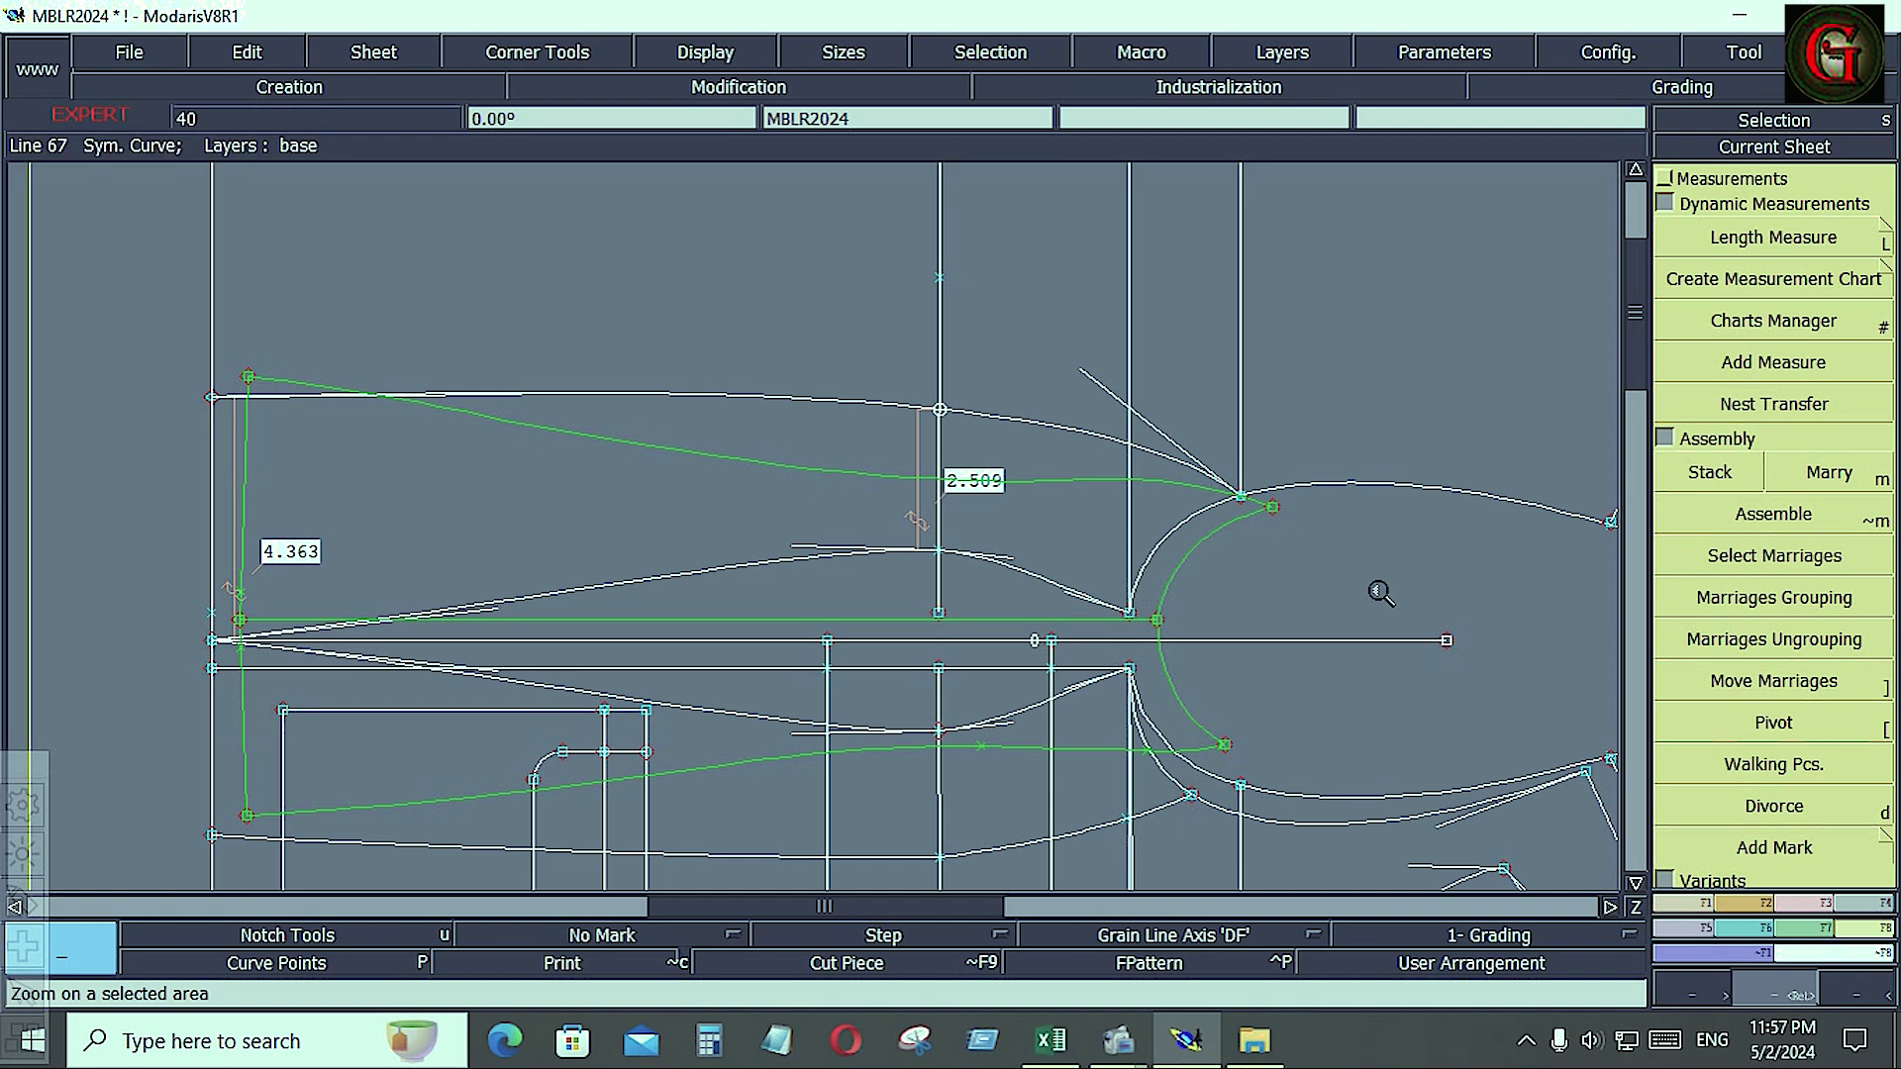
click(1773, 682)
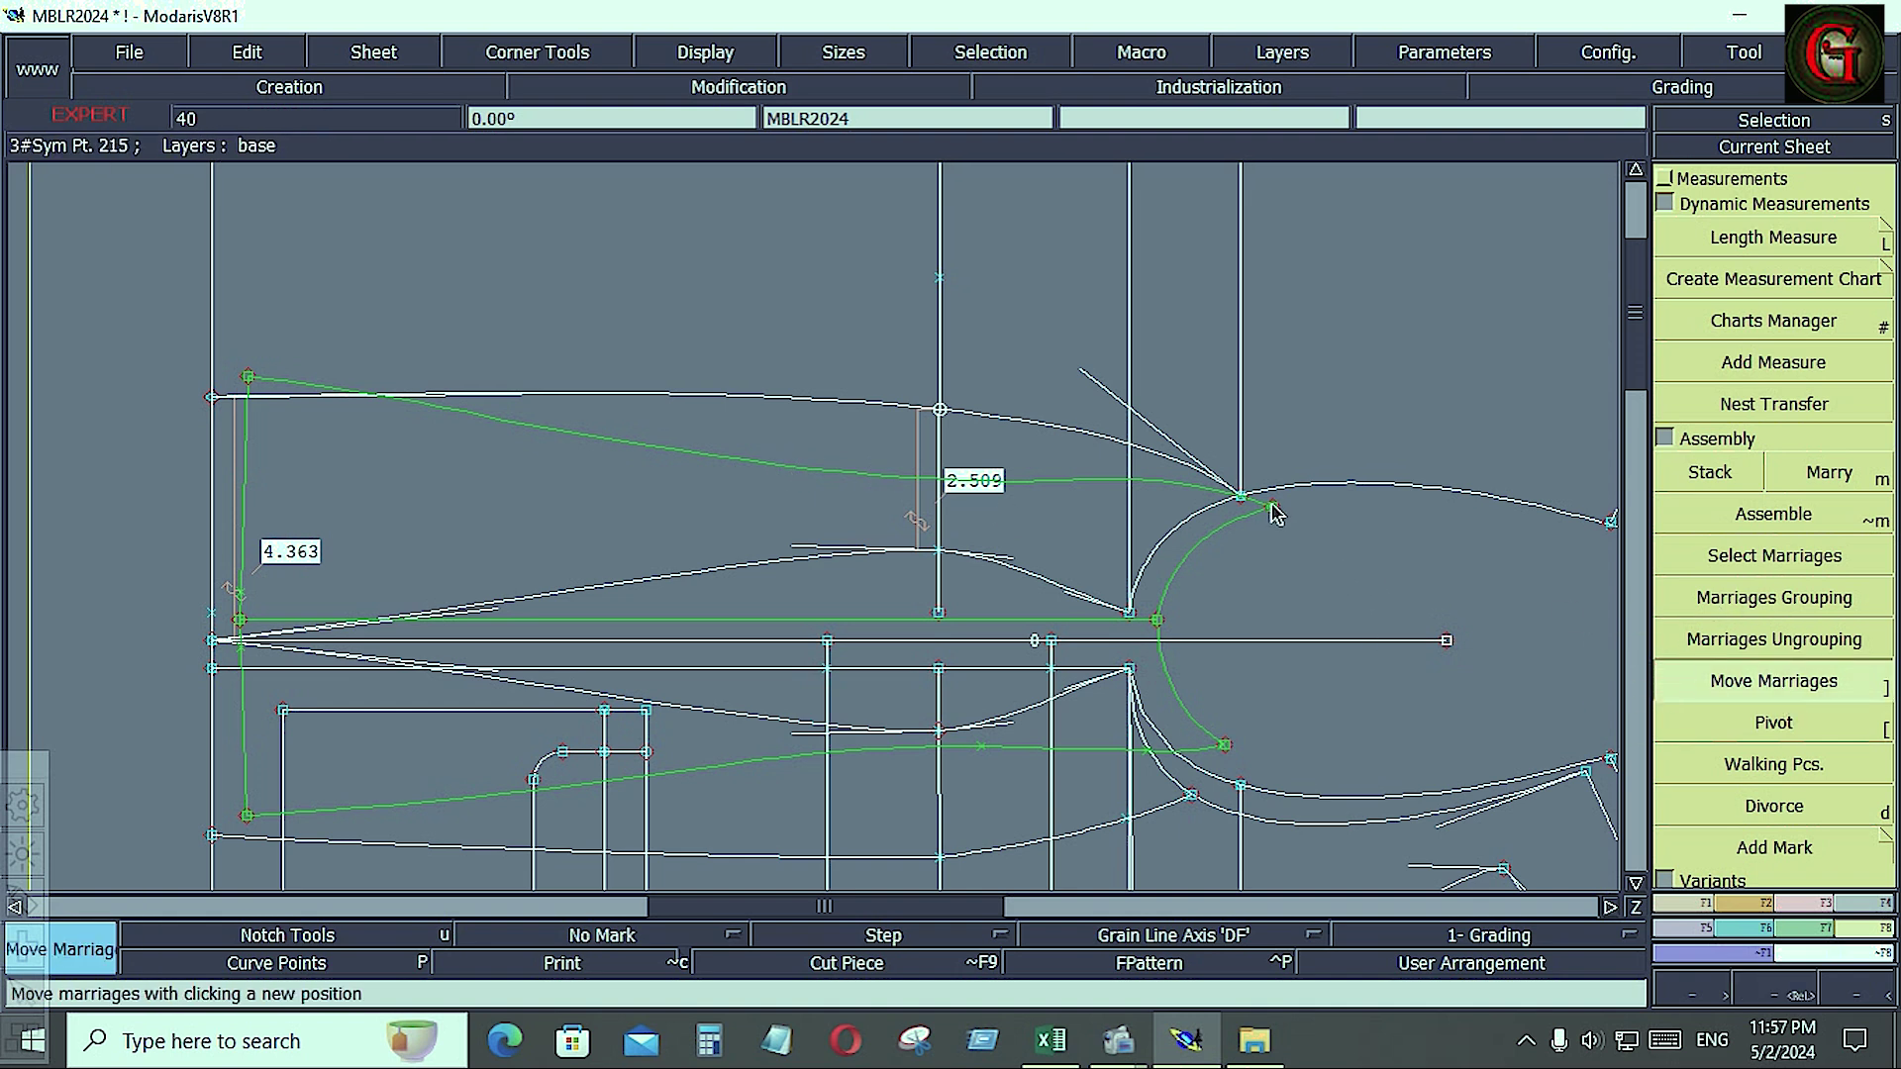
key(ctrl+z)
key(ctrl+z)
click(1274, 509)
click(1237, 497)
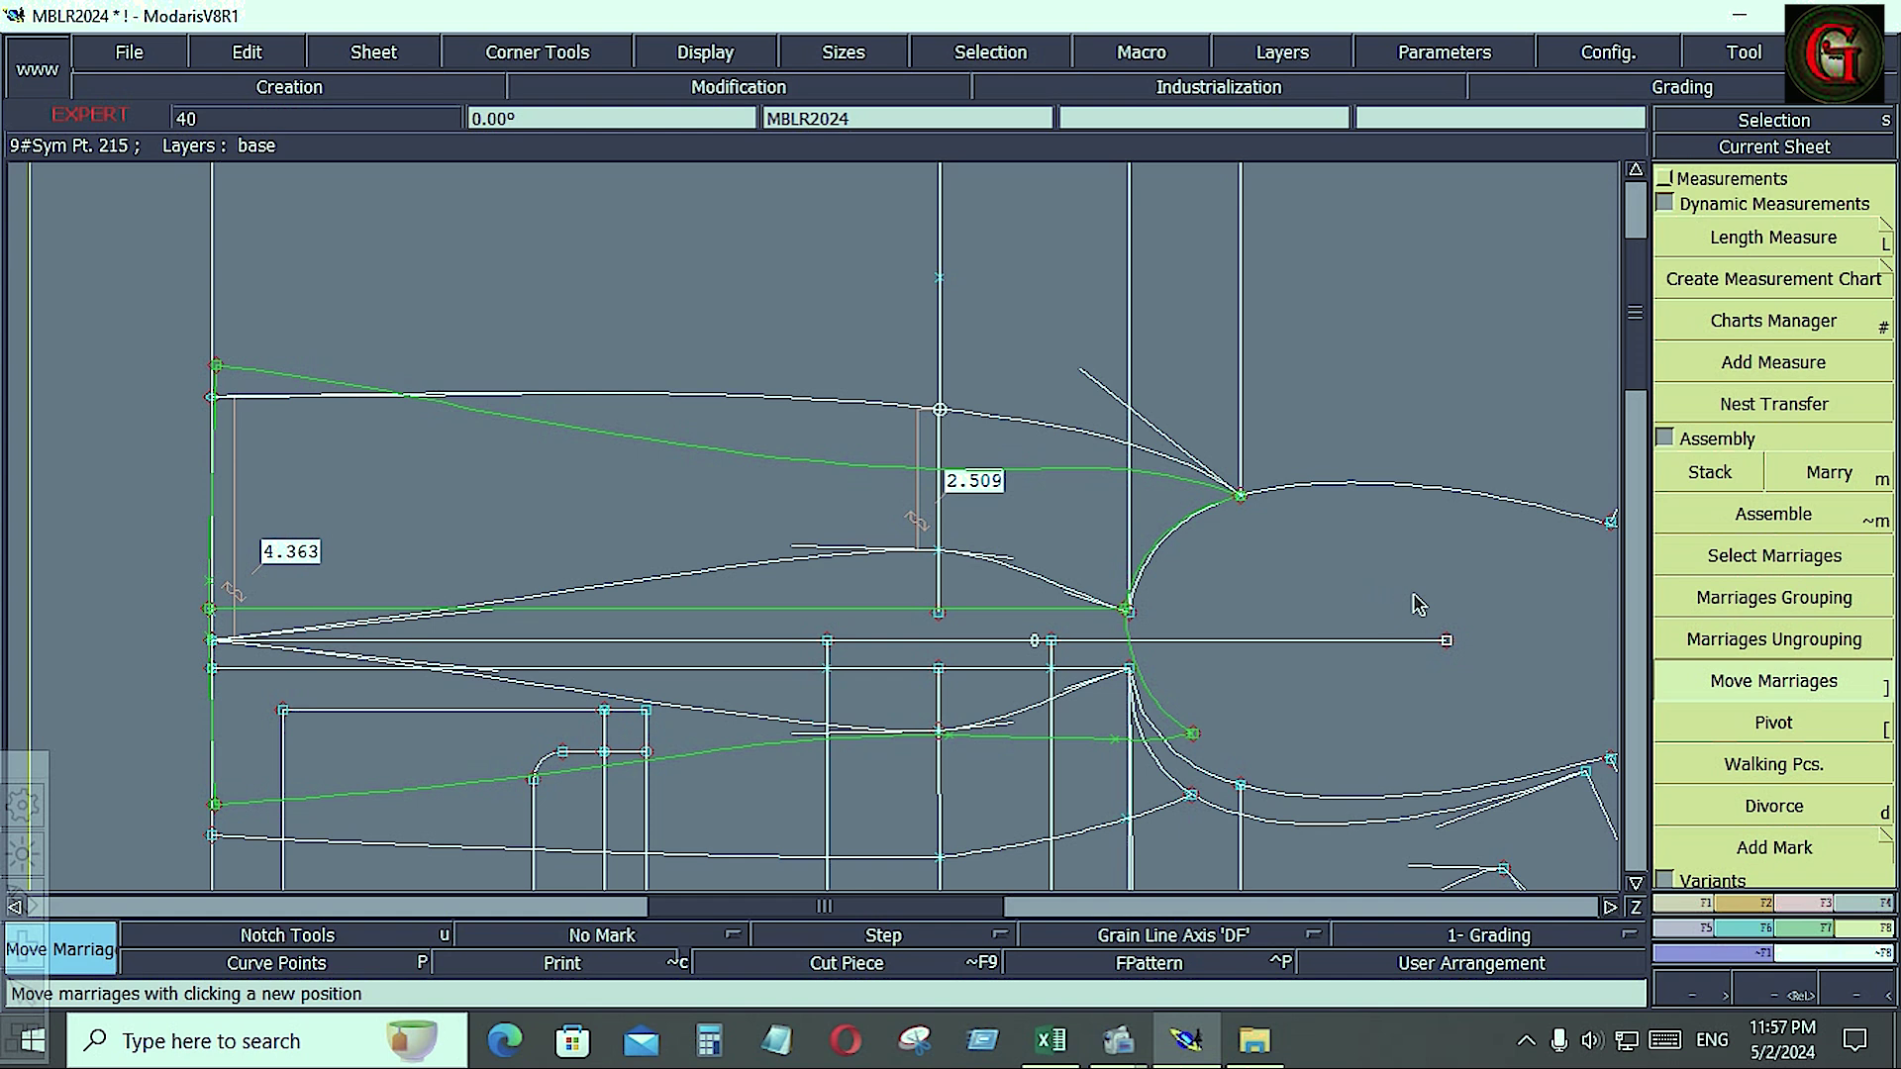
- Pivot the married piece about its upper armhole corner, and walk its upper edge along the base pattern's upper seam towards the hem
click(1727, 723)
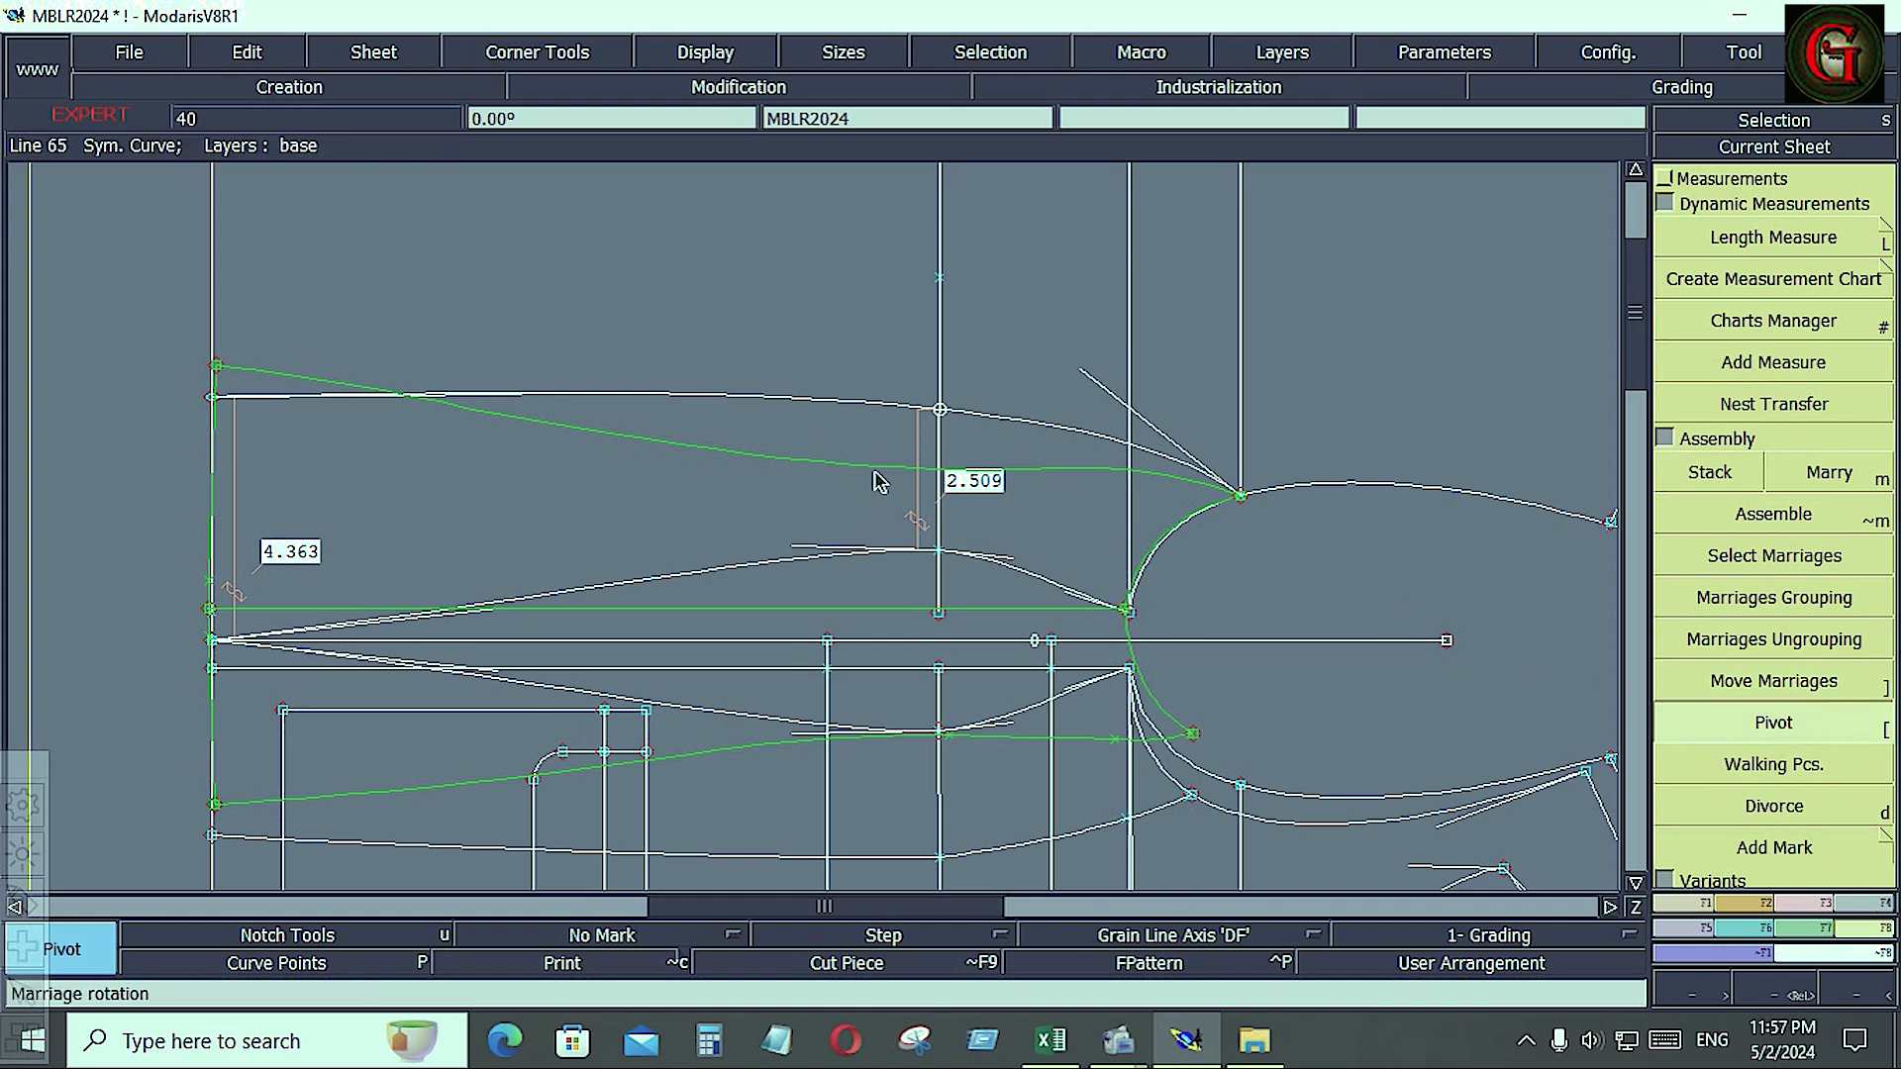
click(880, 481)
click(891, 425)
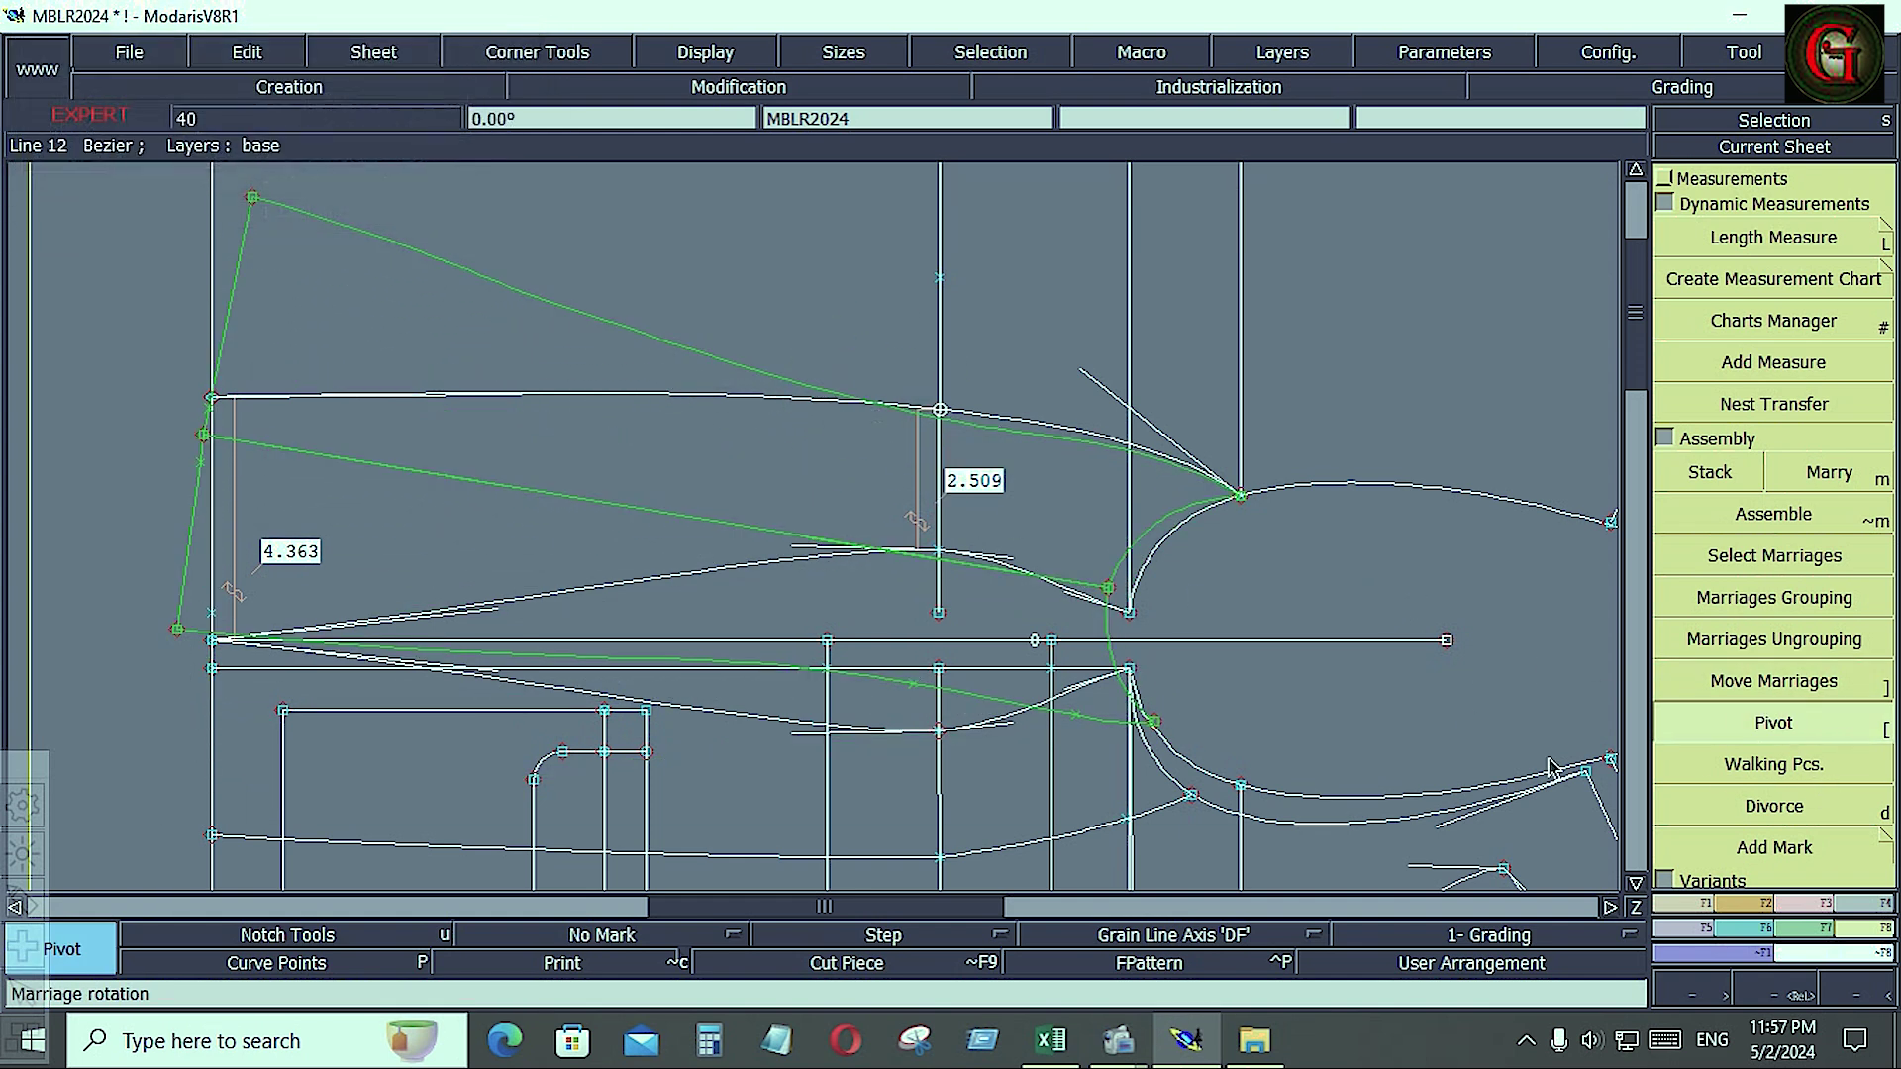
click(1745, 777)
click(1220, 492)
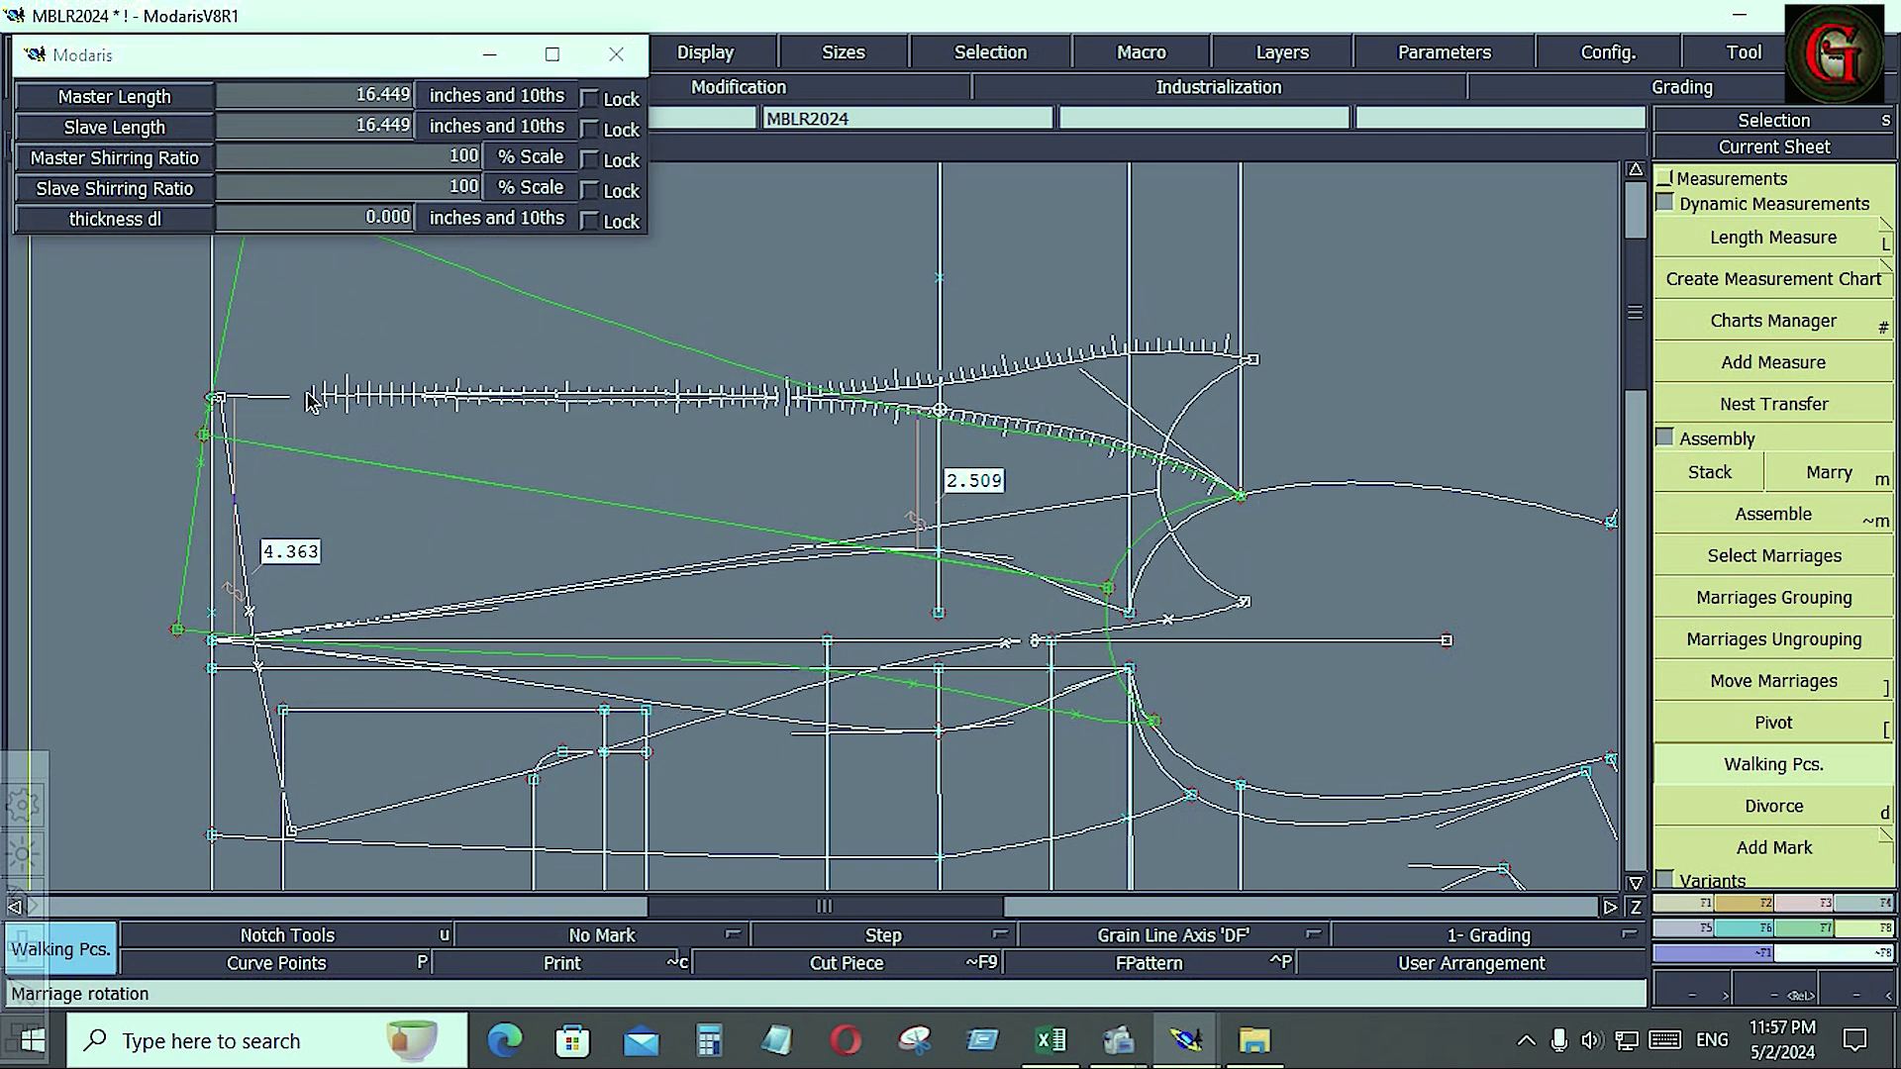
click(306, 398)
- Reshape the married piece's upper hem corner onto the hem end point of the base pattern's upper seam
key(Return)
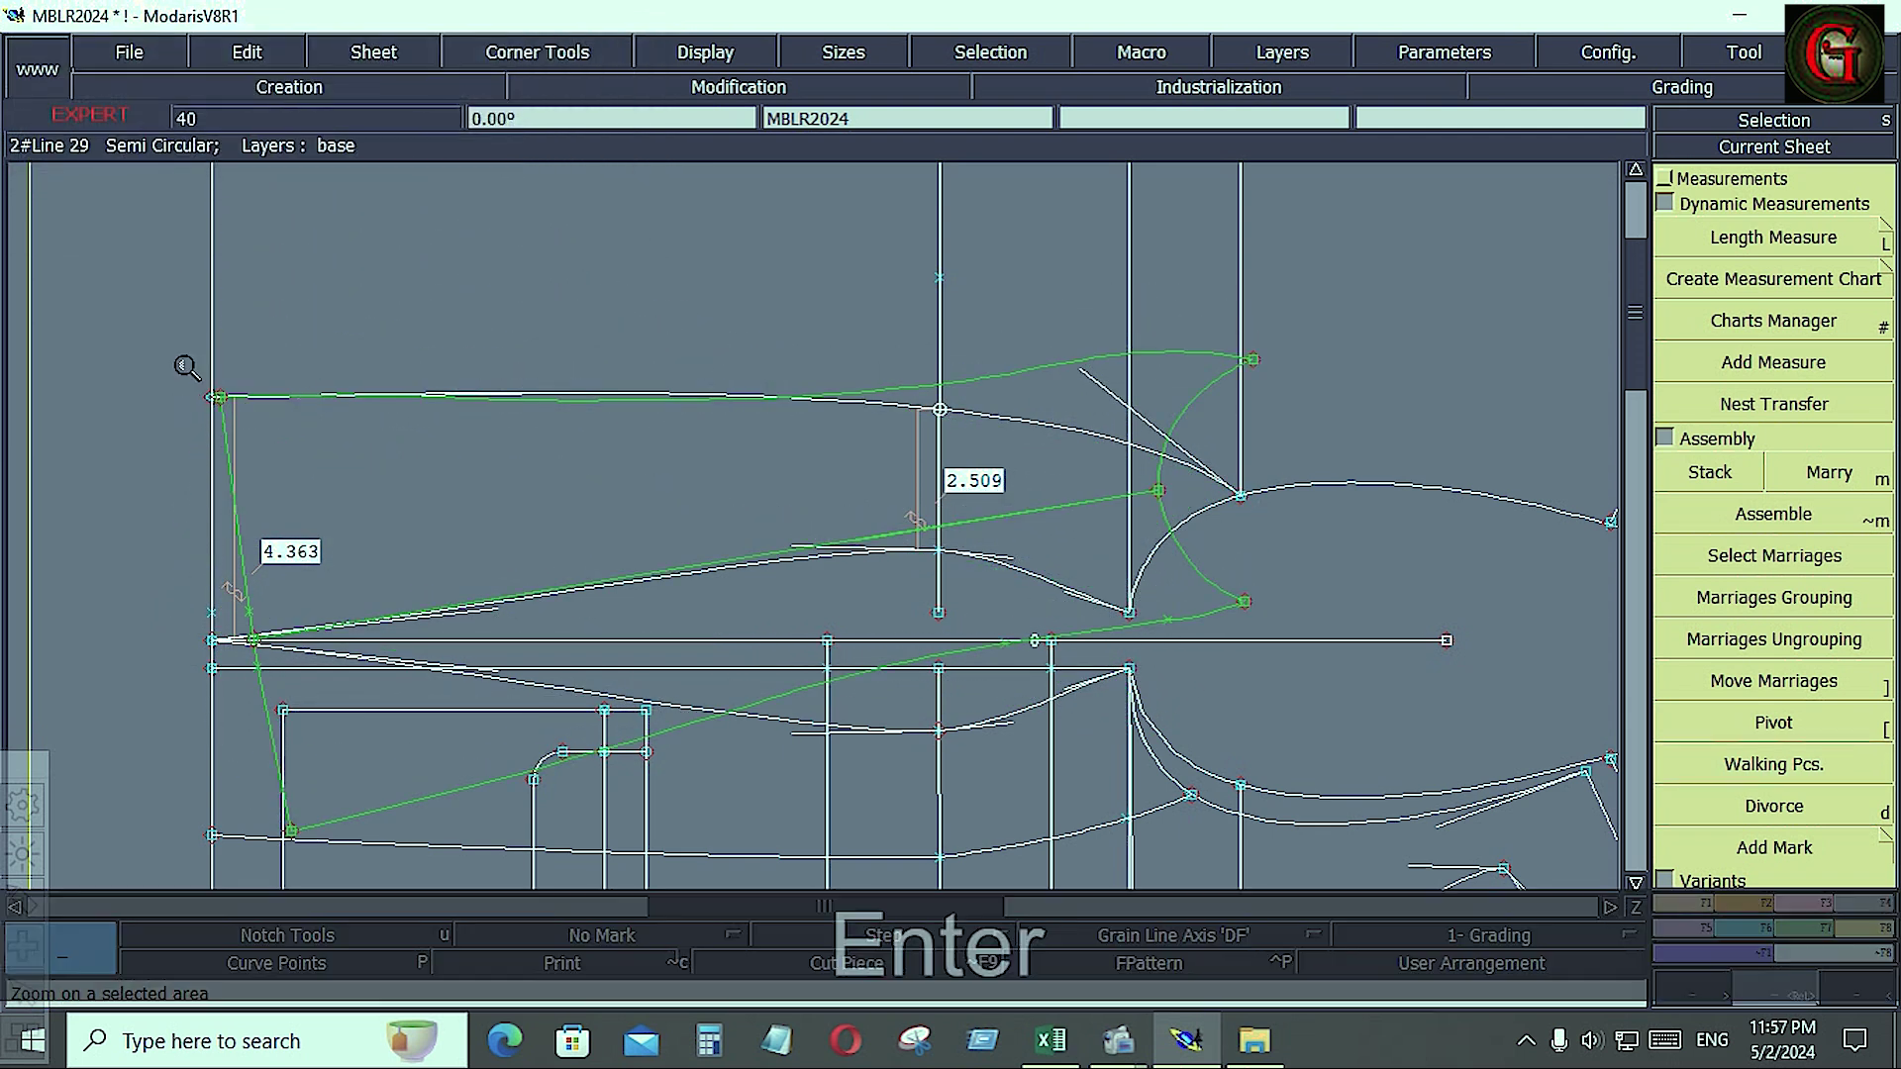
drag(169, 356, 331, 479)
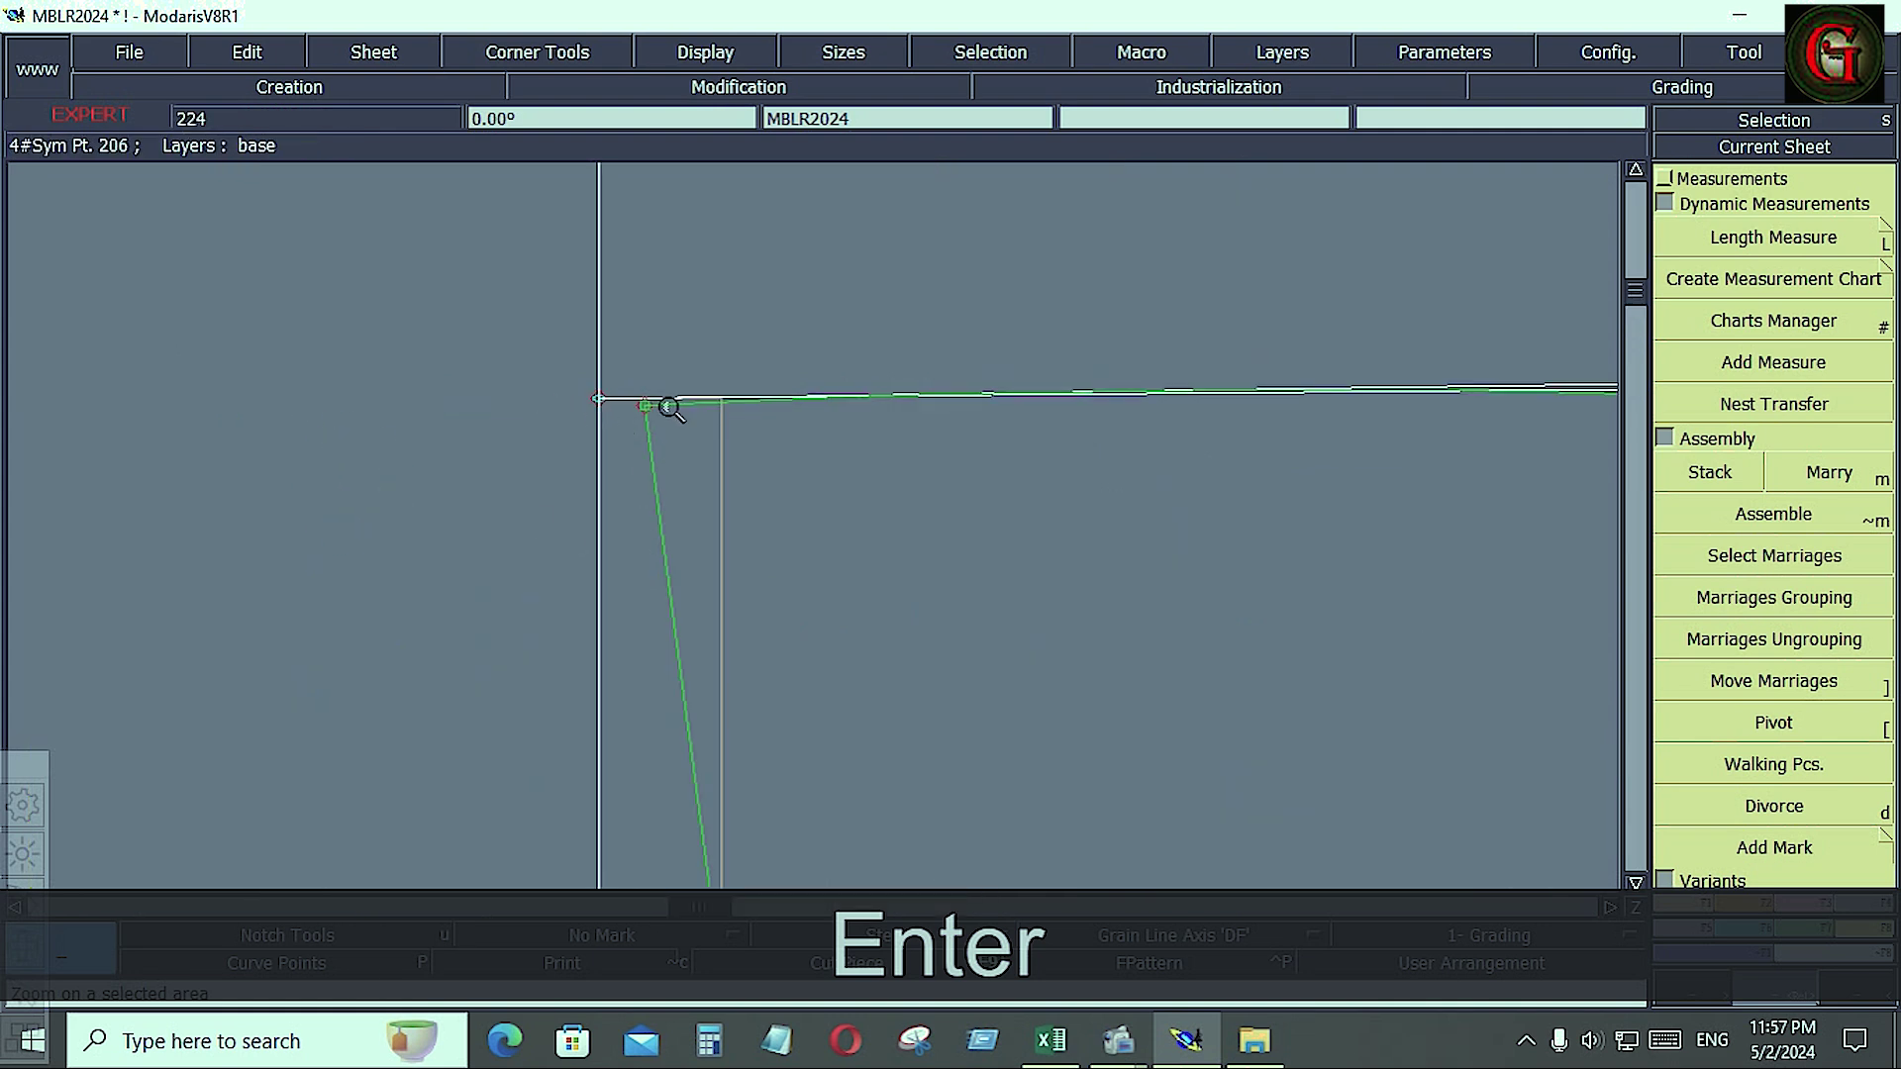
click(1794, 909)
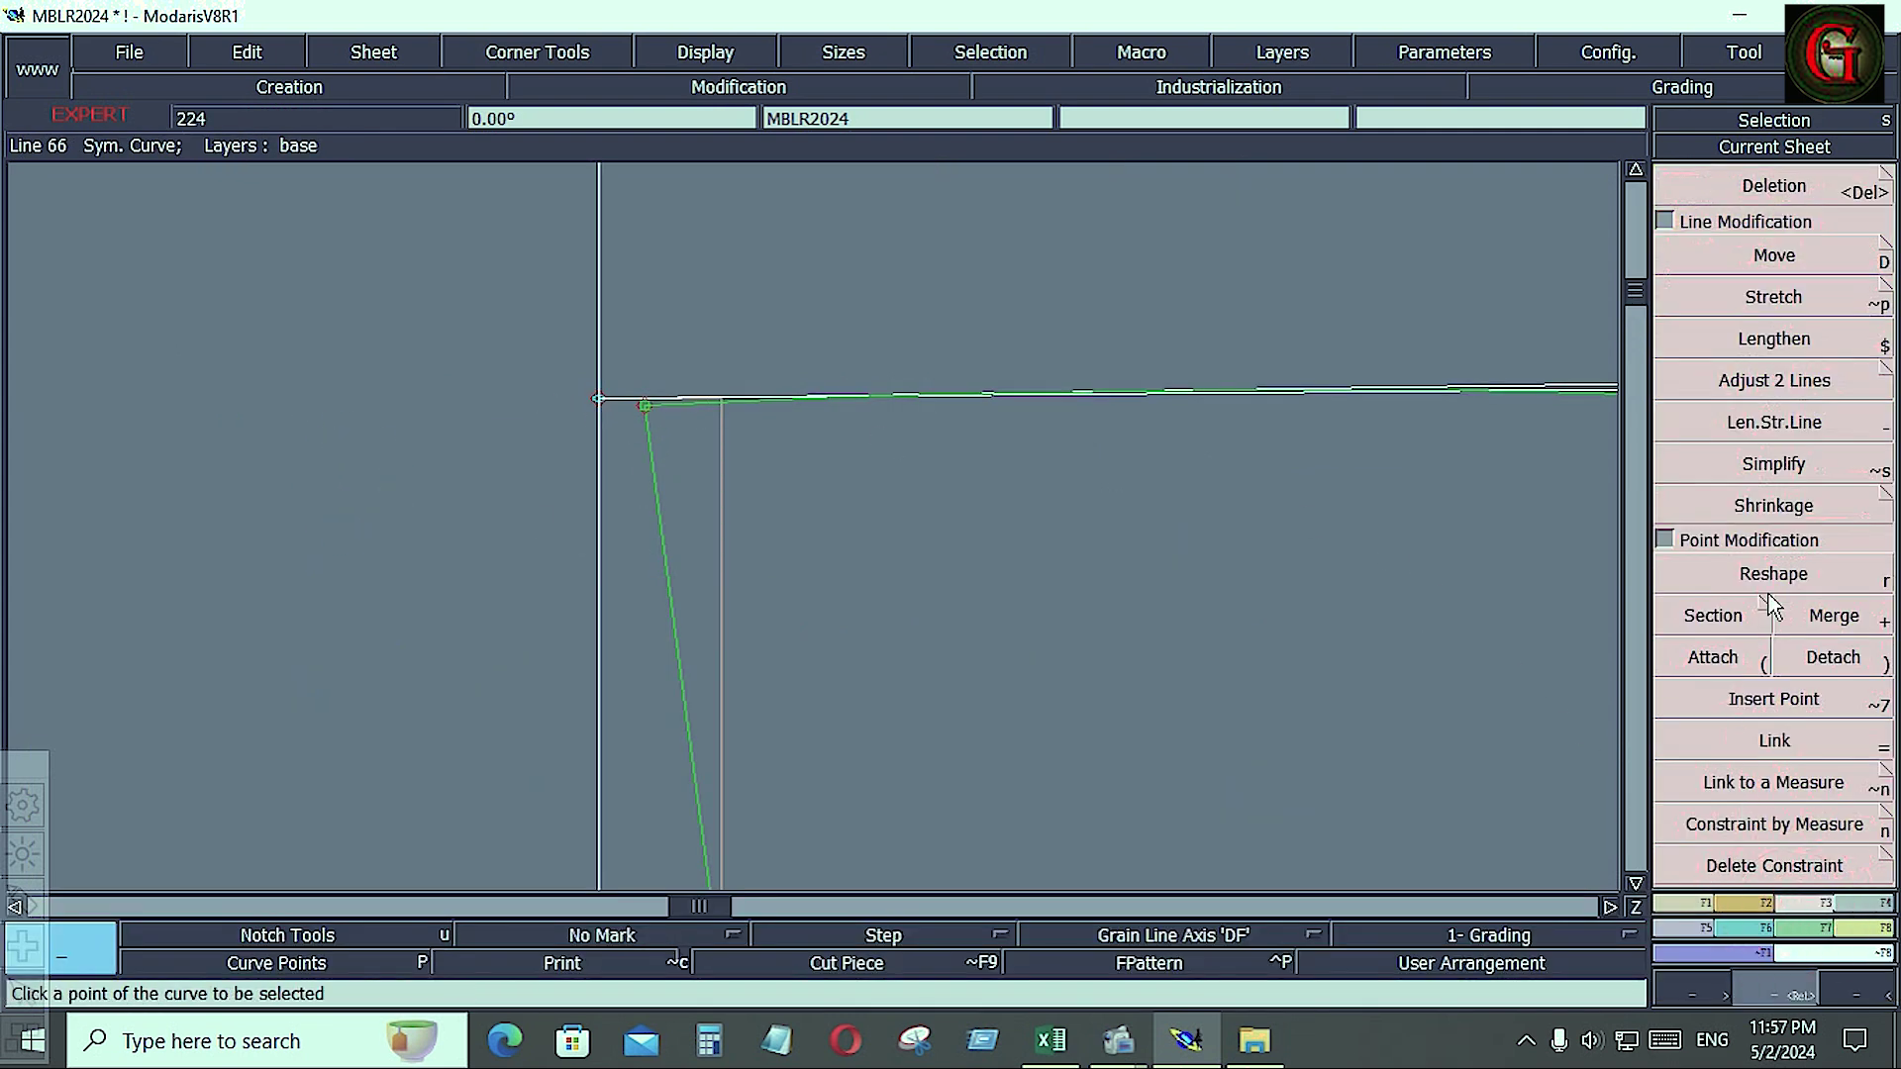
click(1782, 576)
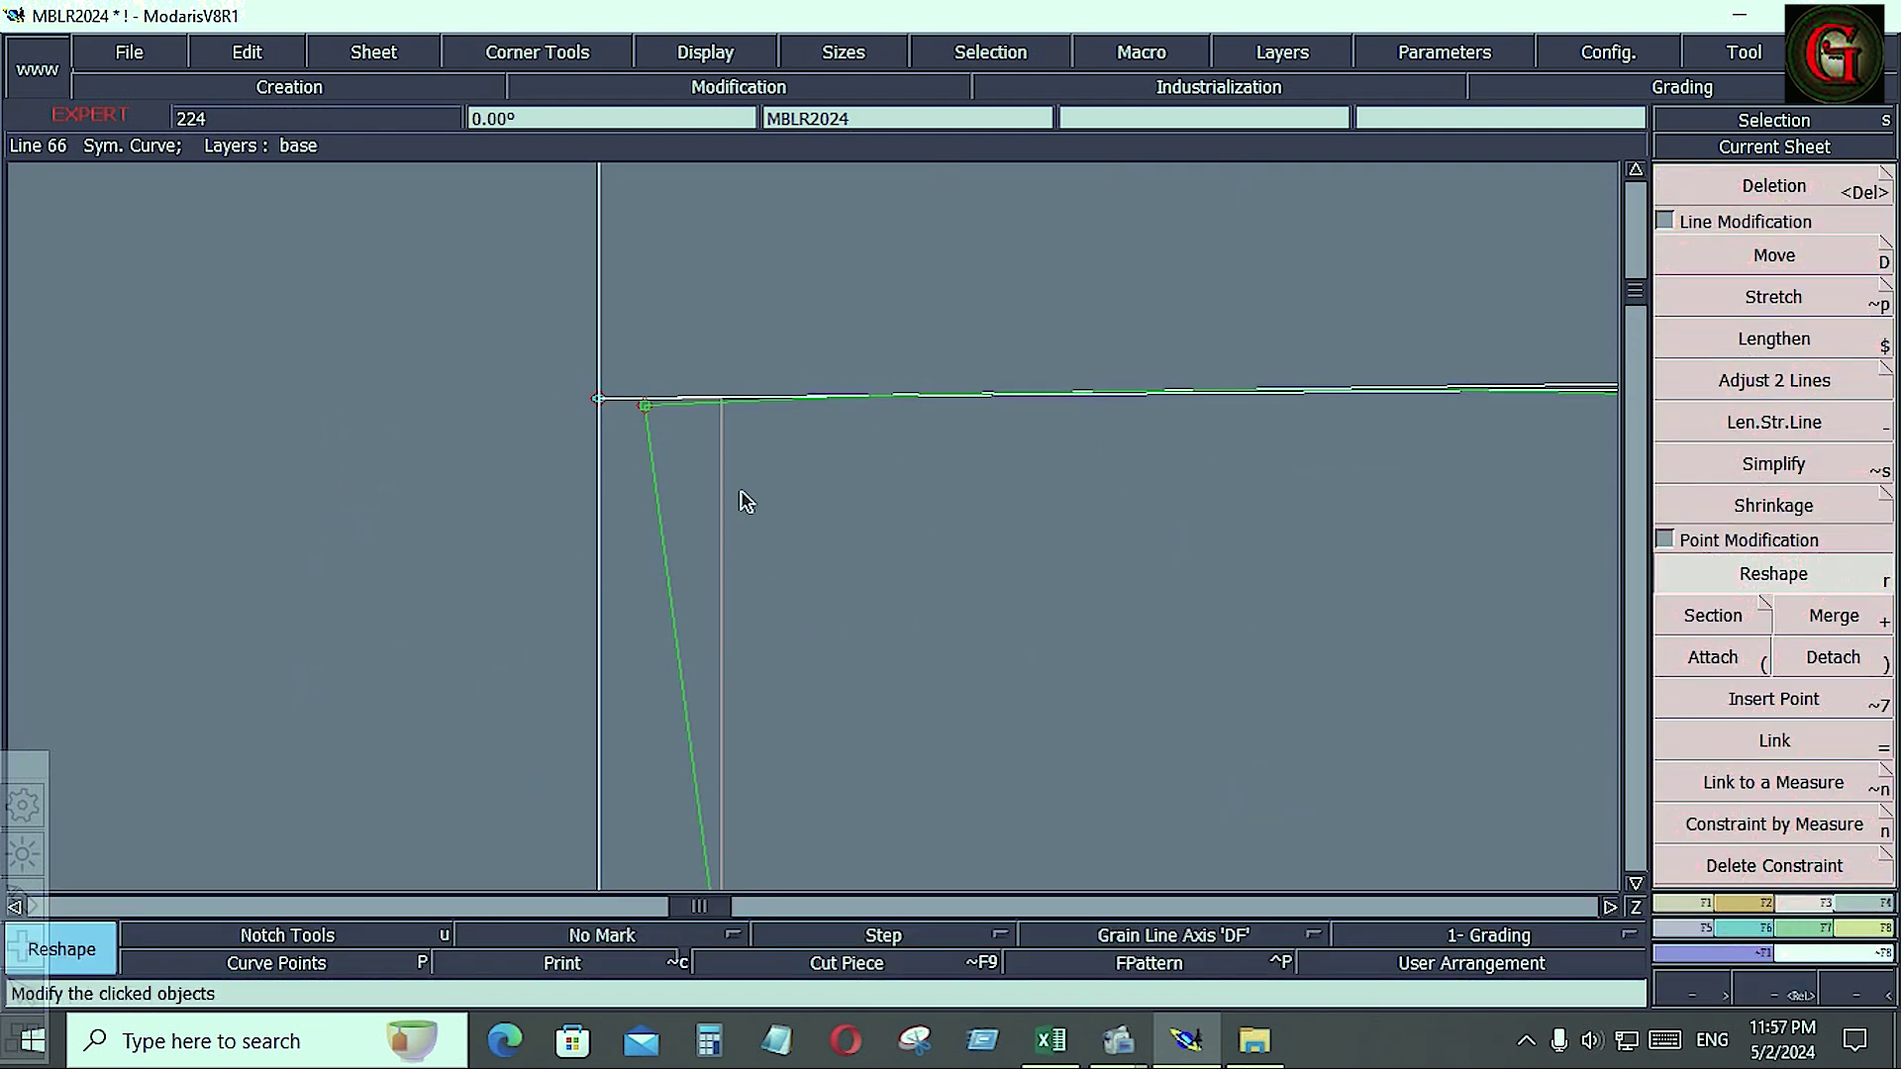
click(645, 406)
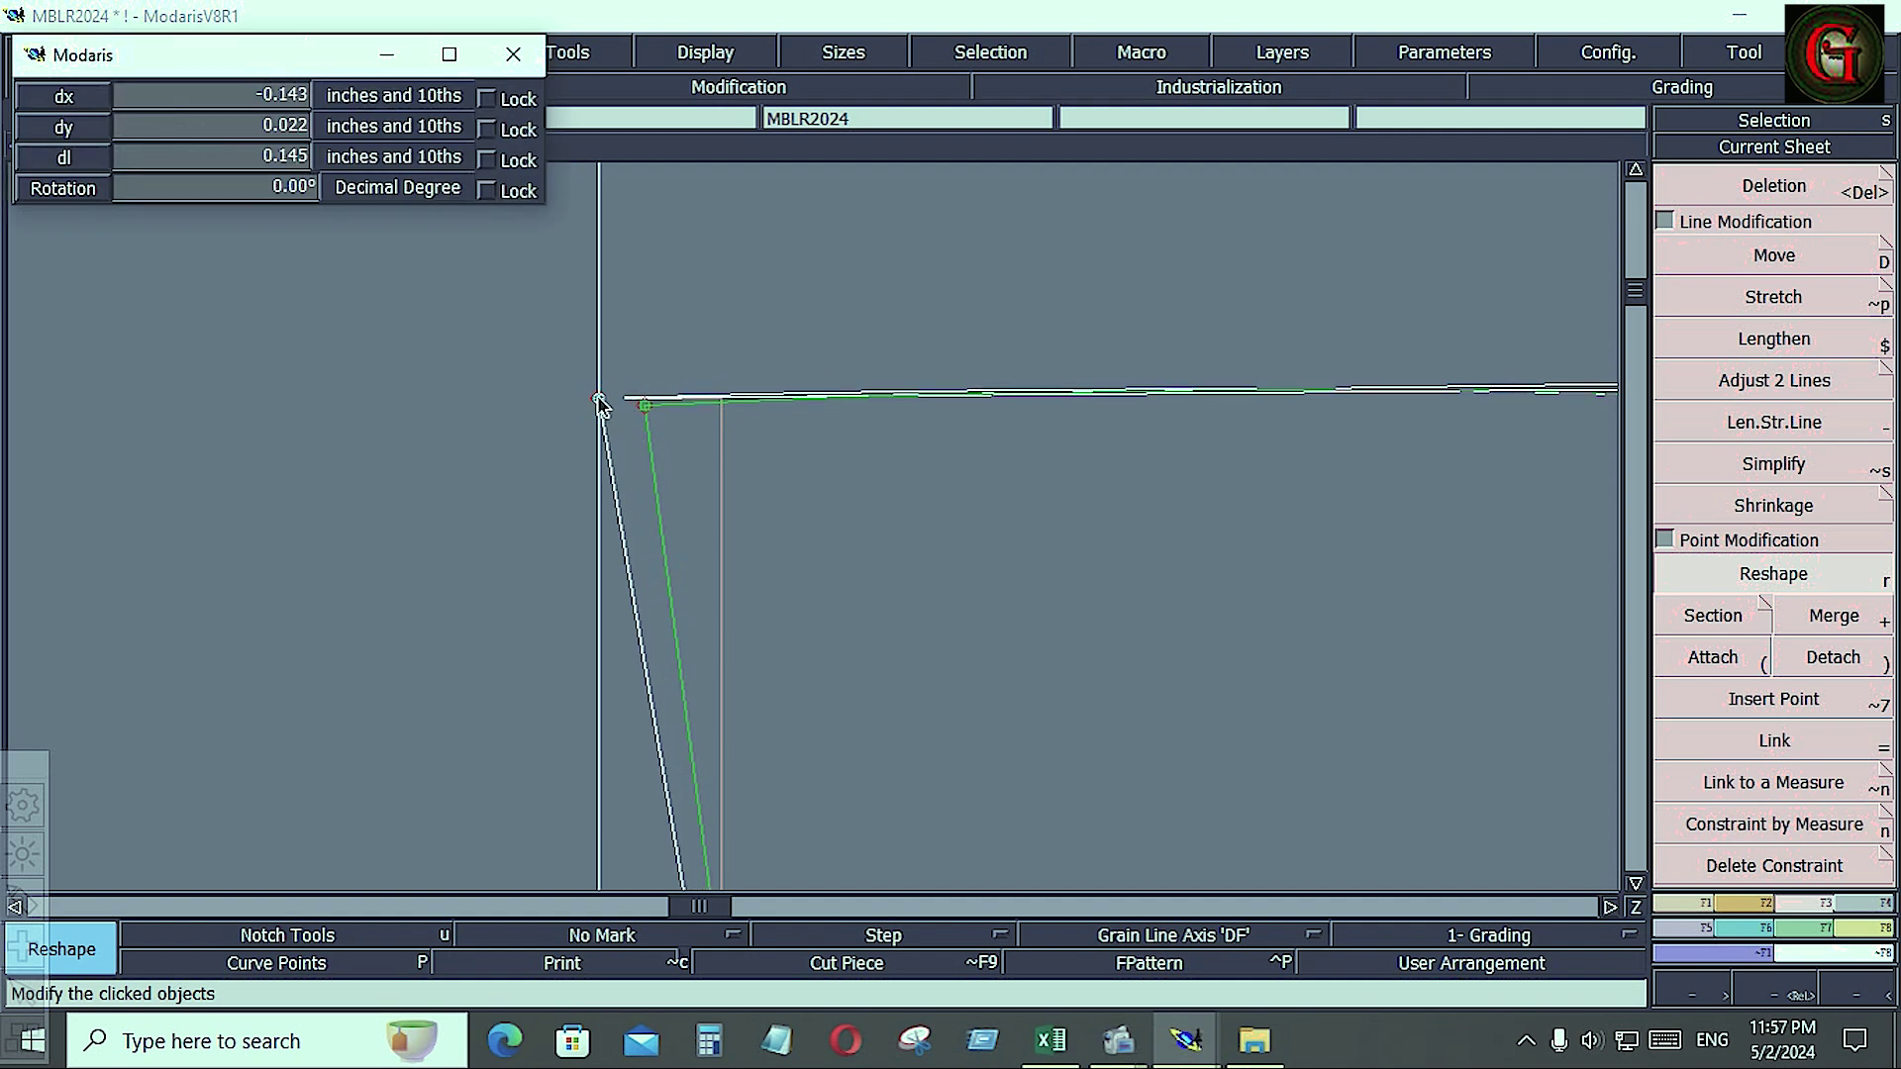
click(597, 399)
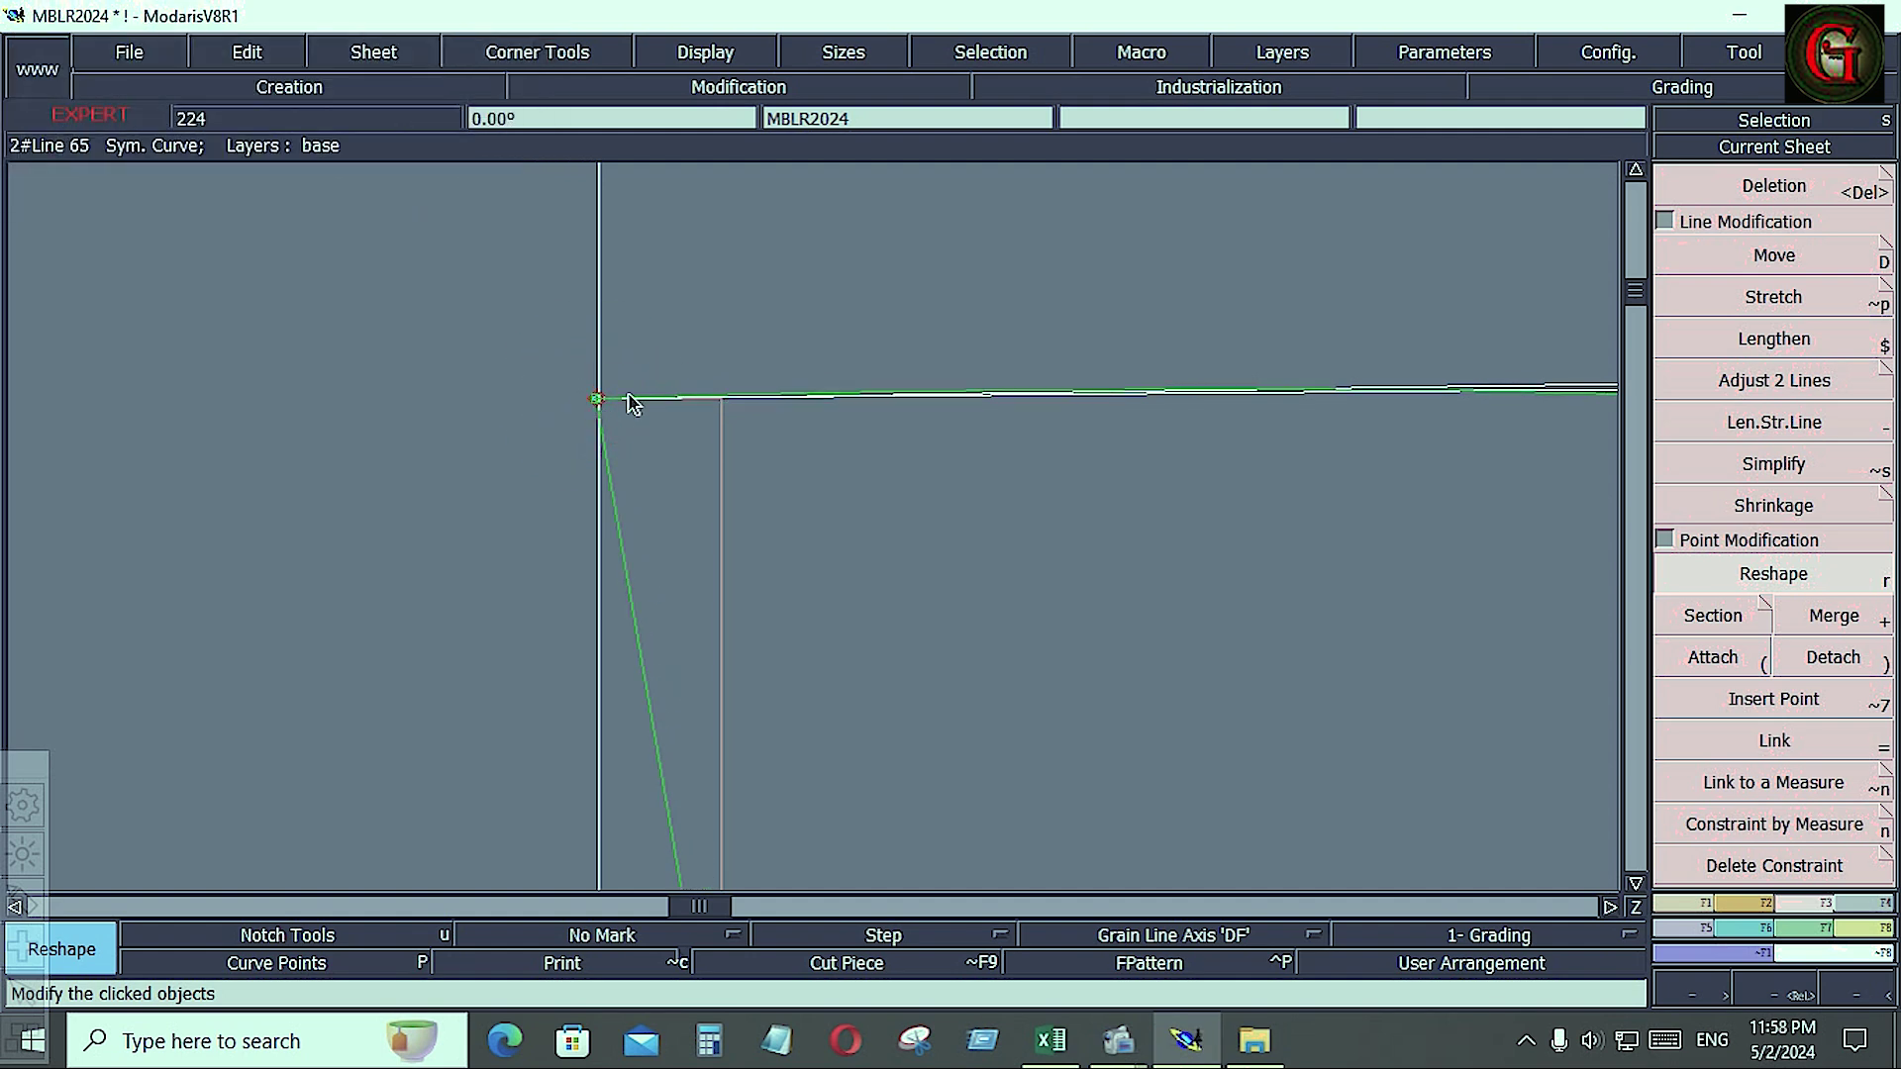
- Move the marriage so the piece's lower concave-end corner lands on the armhole end of the base pattern's lower seam
key(Home)
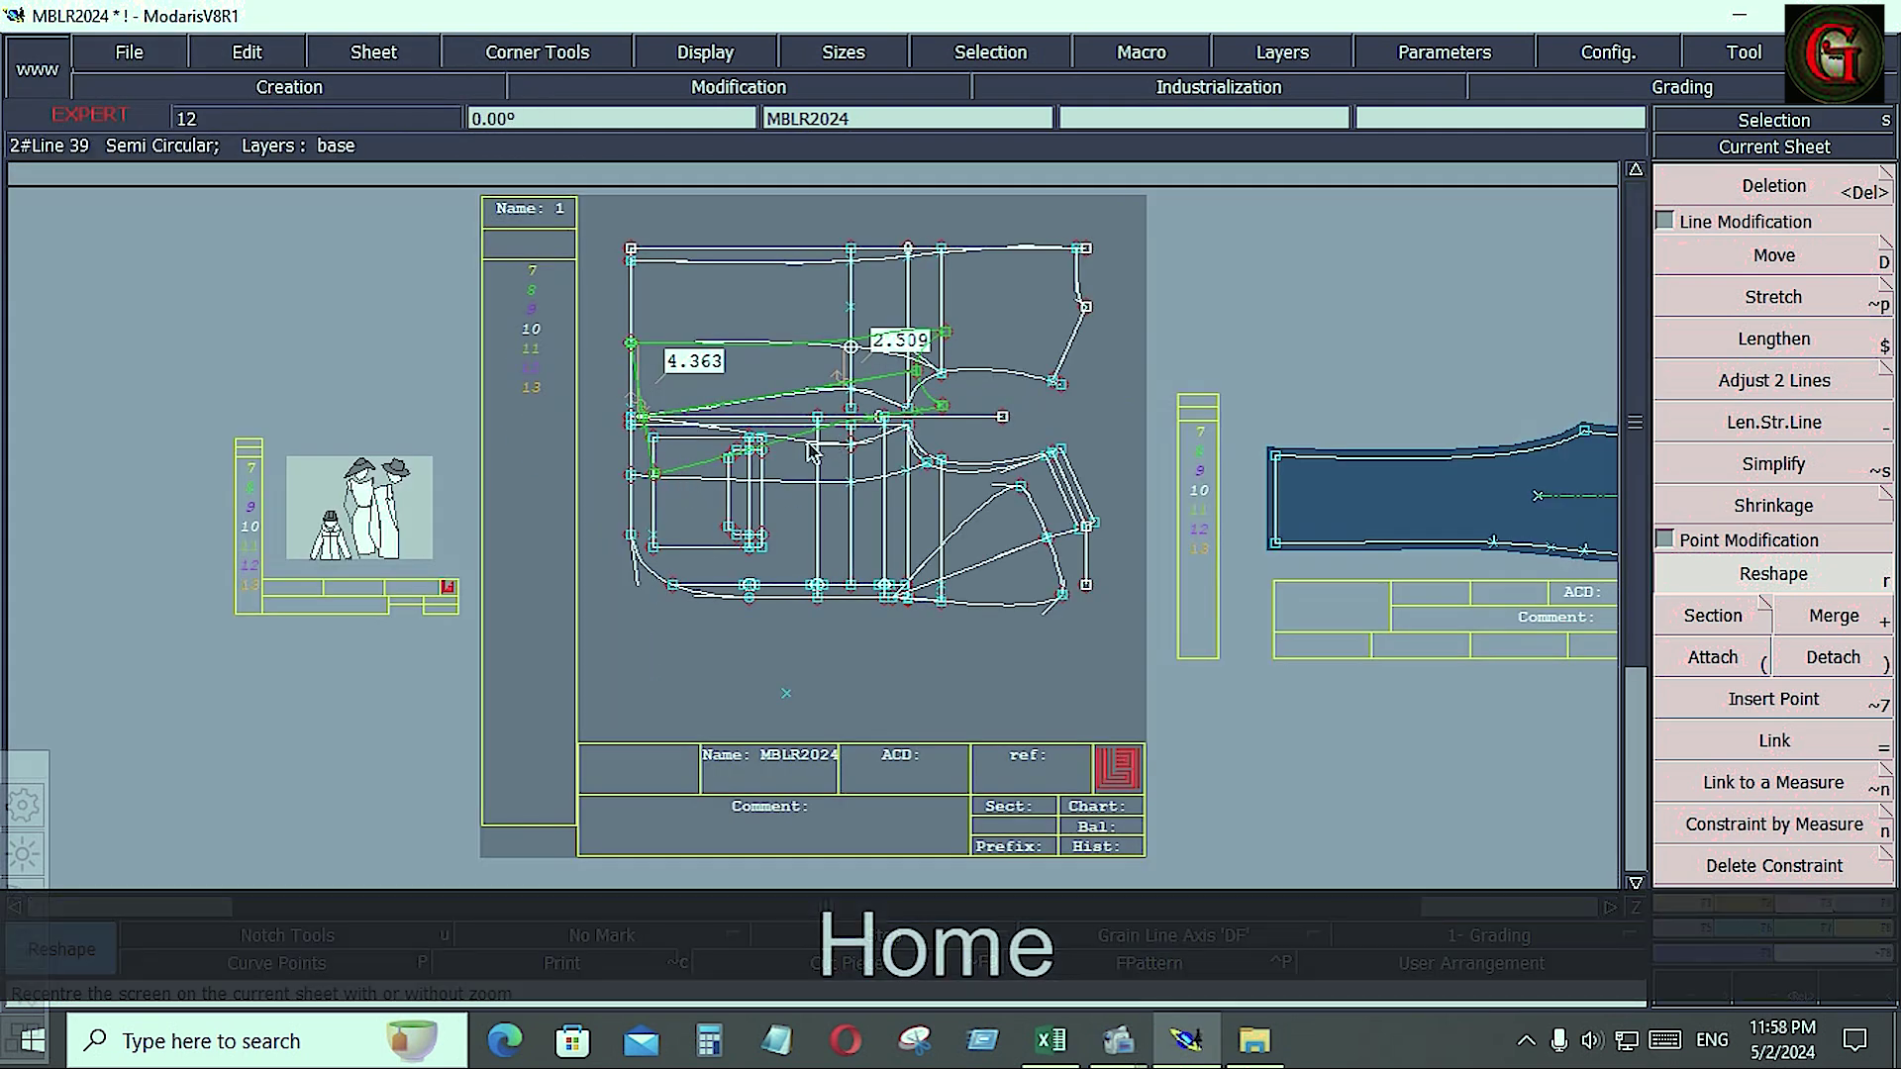
key(Return)
drag(593, 364, 1002, 540)
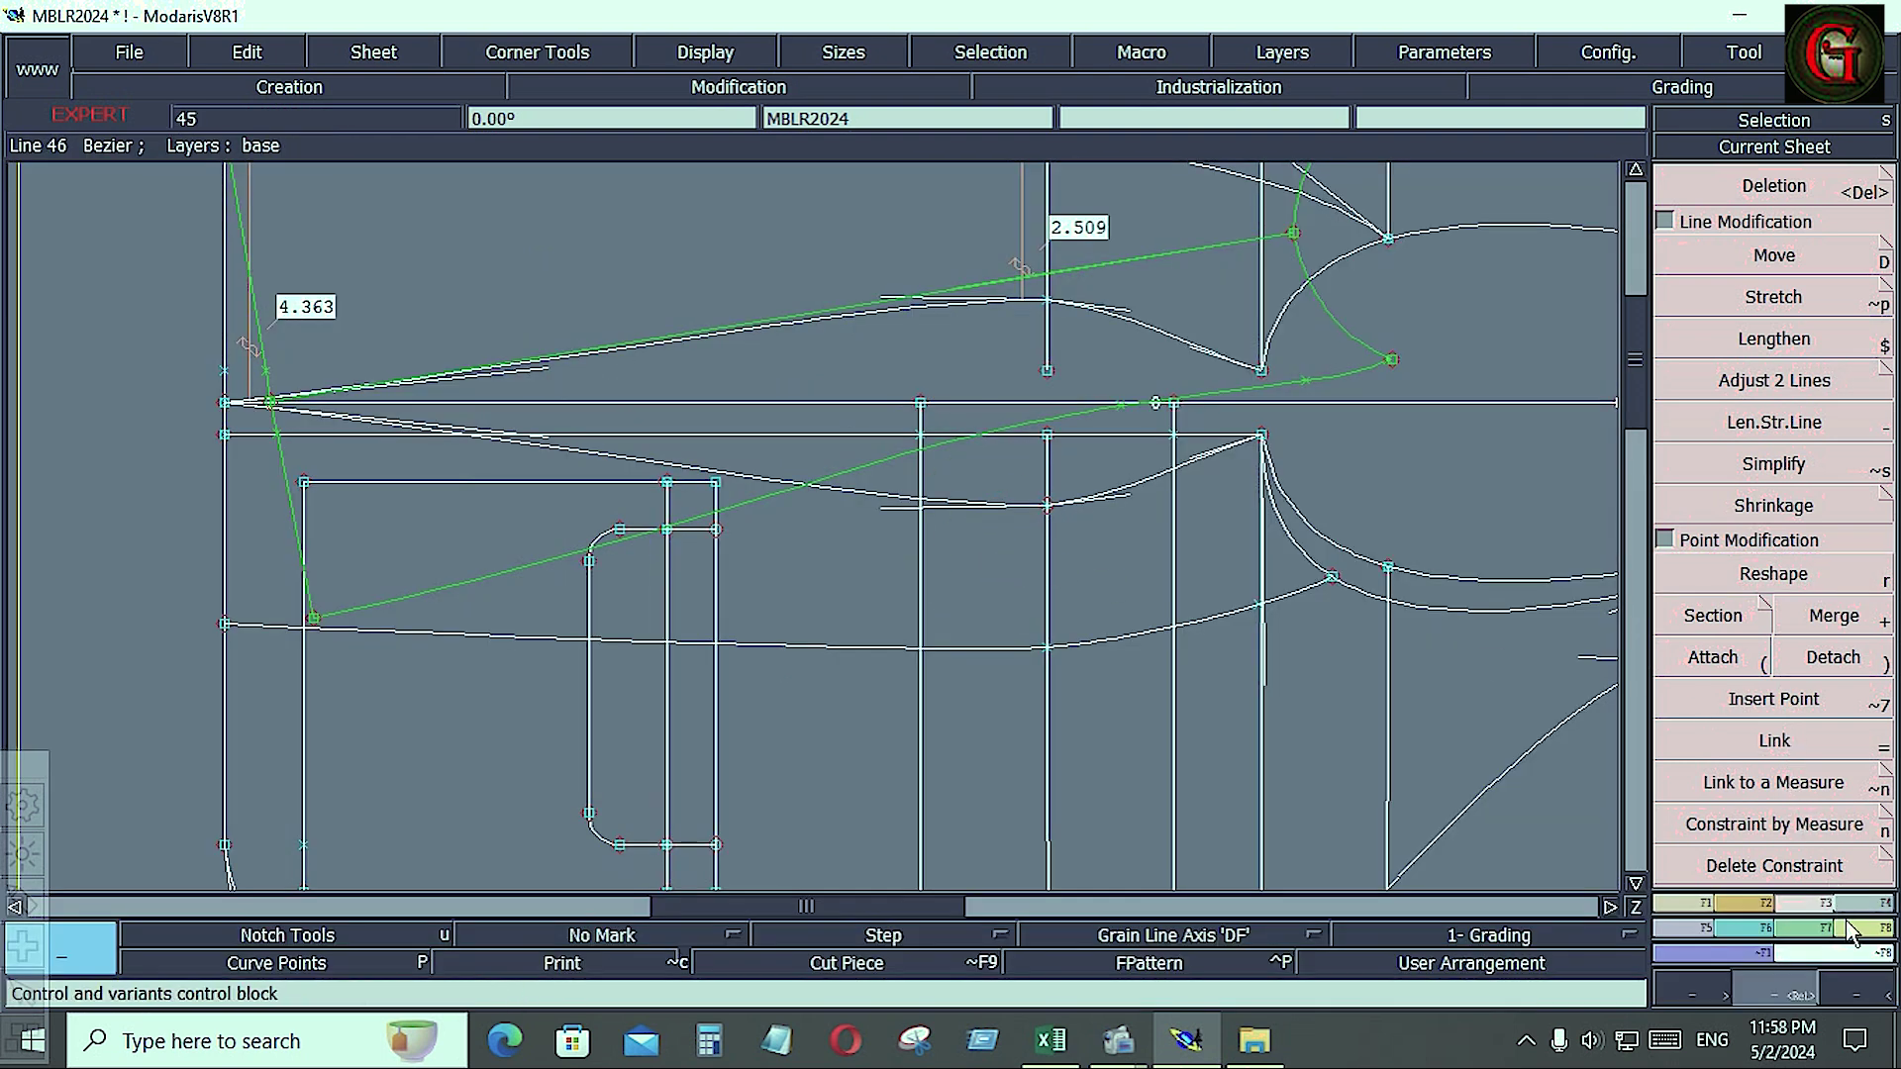
click(1852, 928)
click(1797, 685)
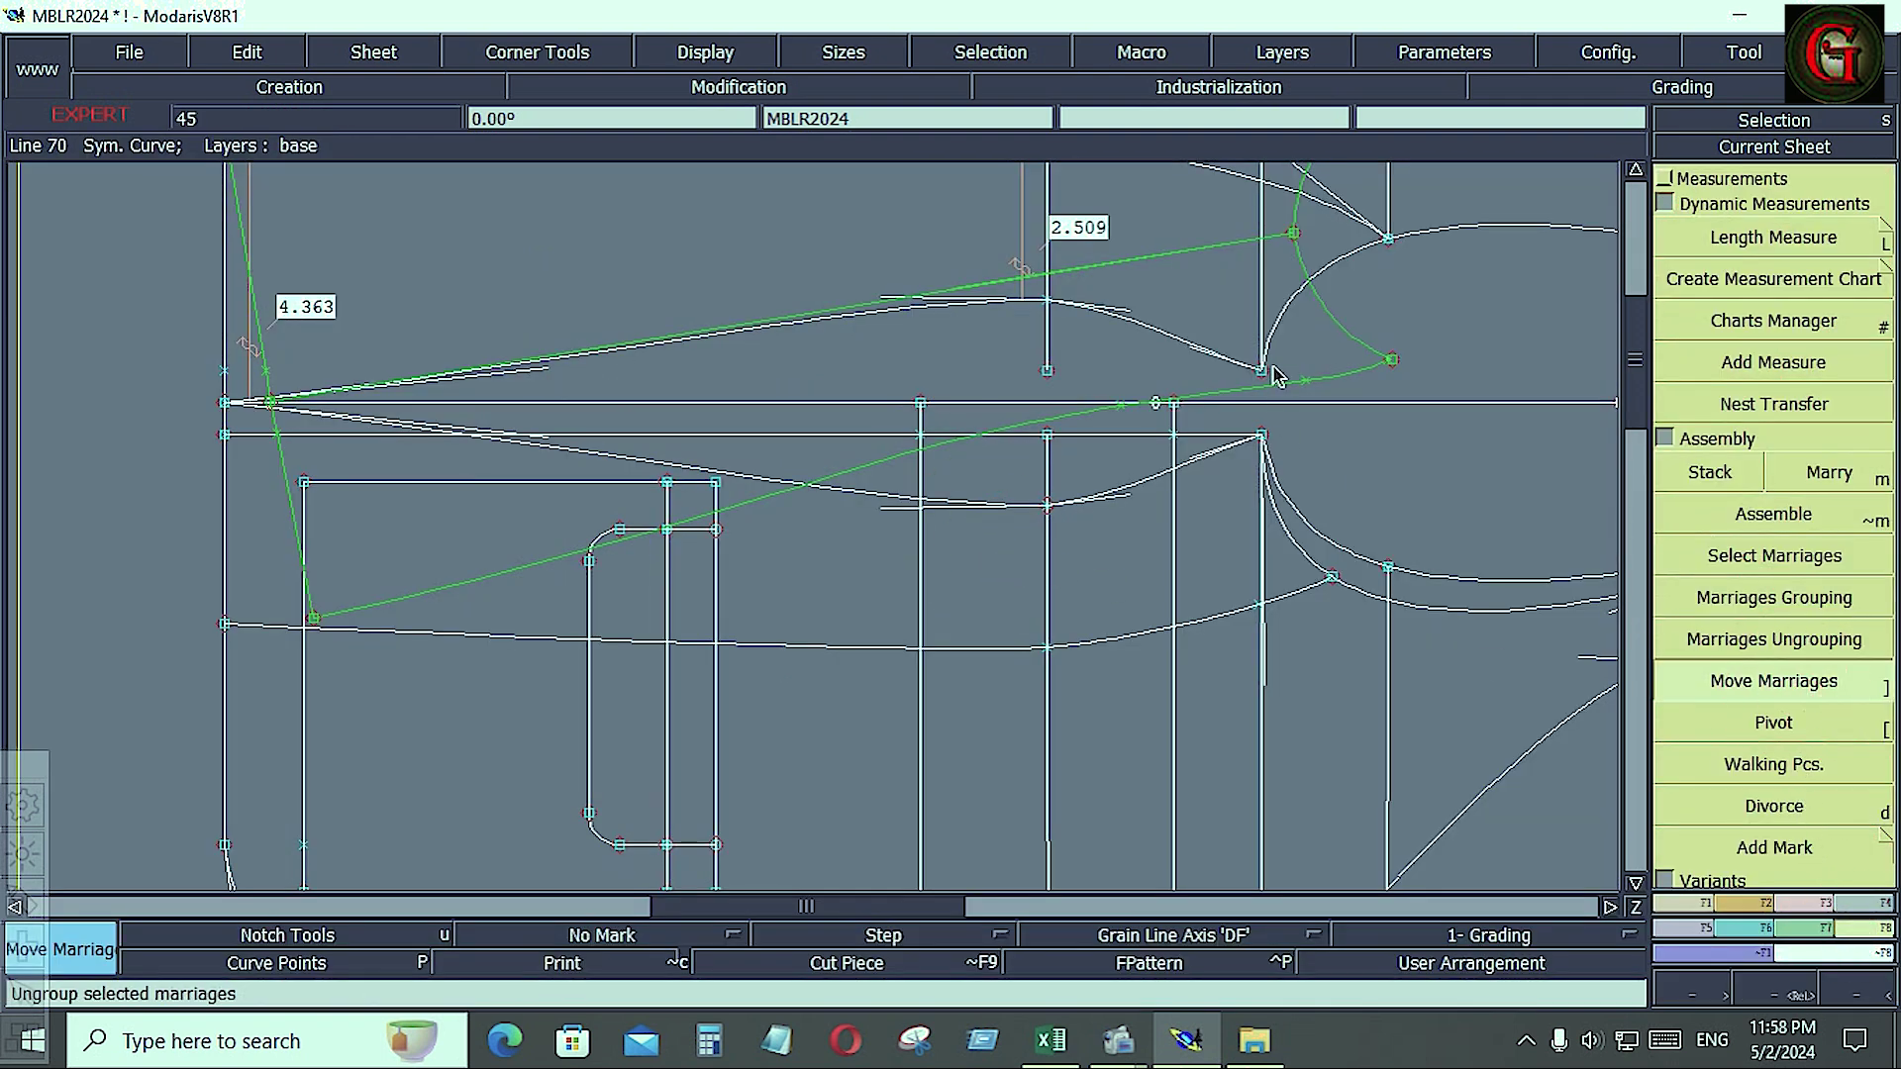
click(1392, 362)
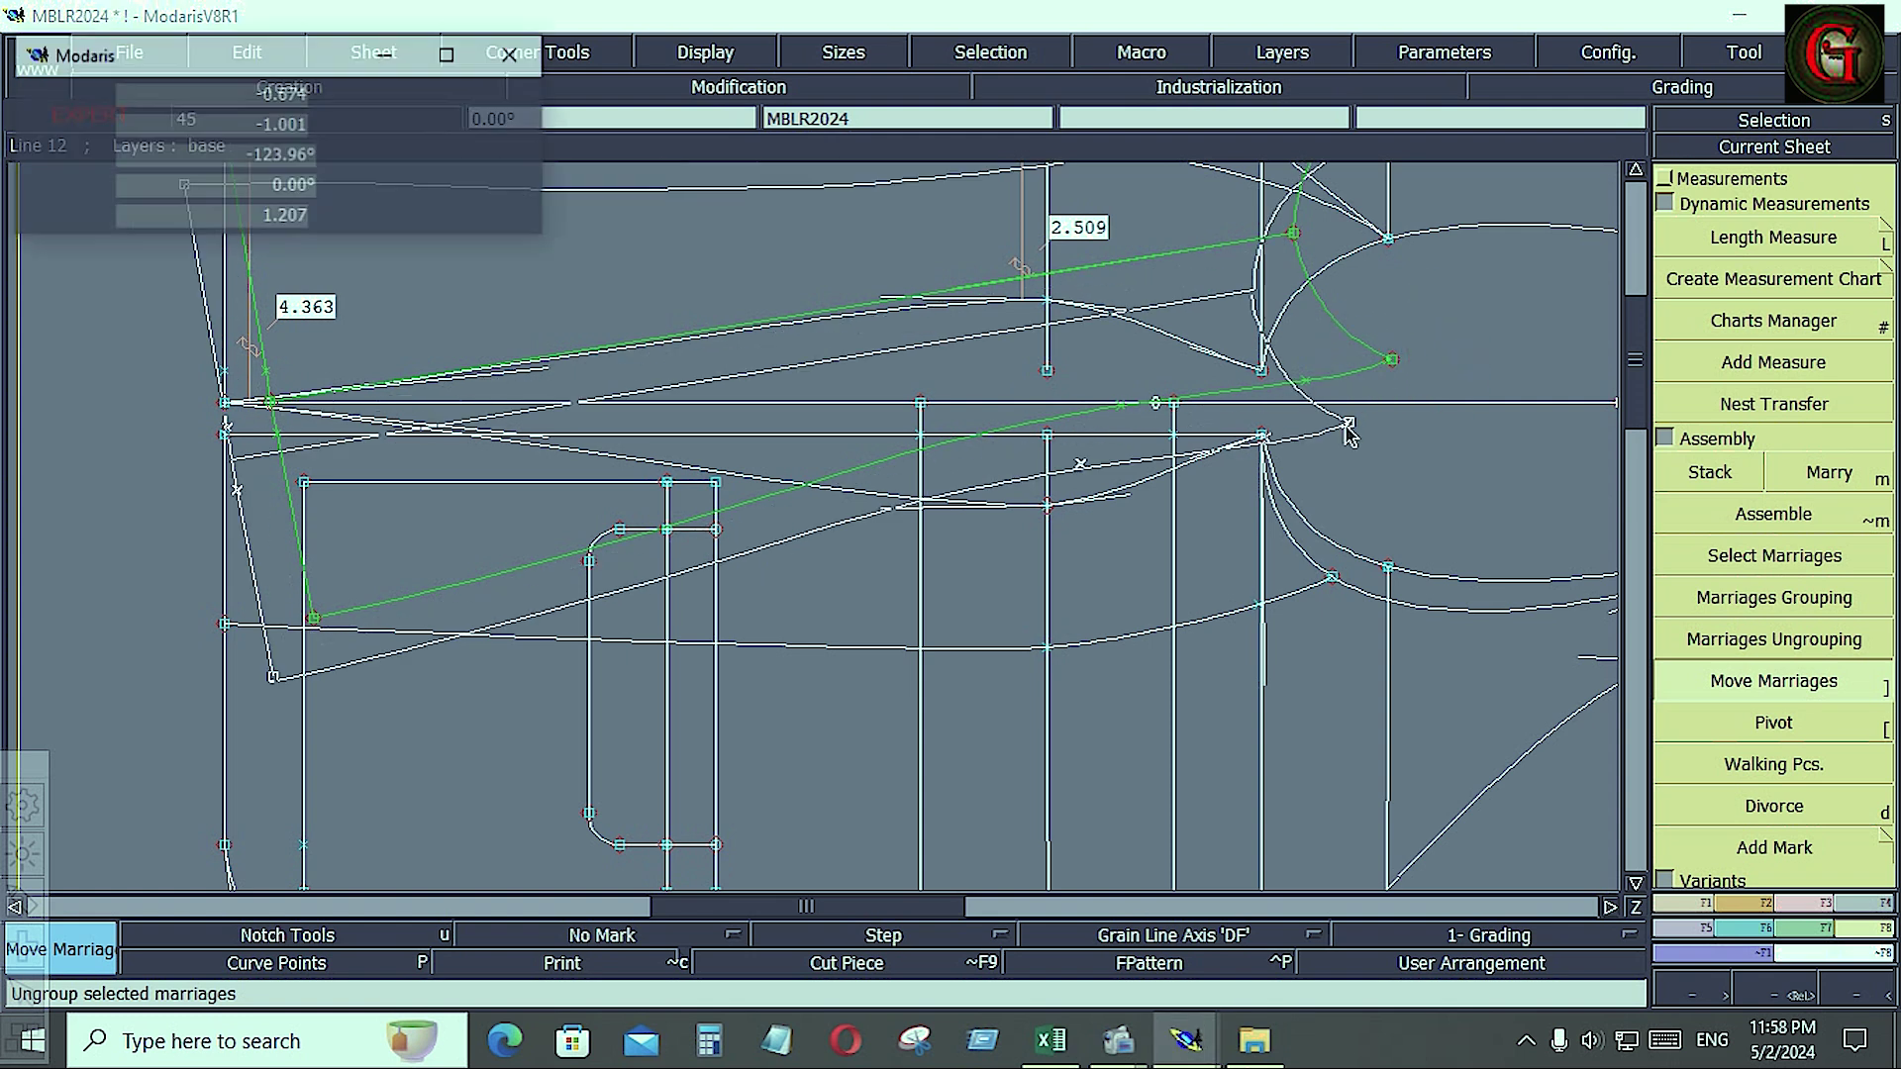
click(1333, 578)
- Walk the piece's lower edge along the base pattern's lower seam to the hem, and check how their hem ends meet
click(1770, 764)
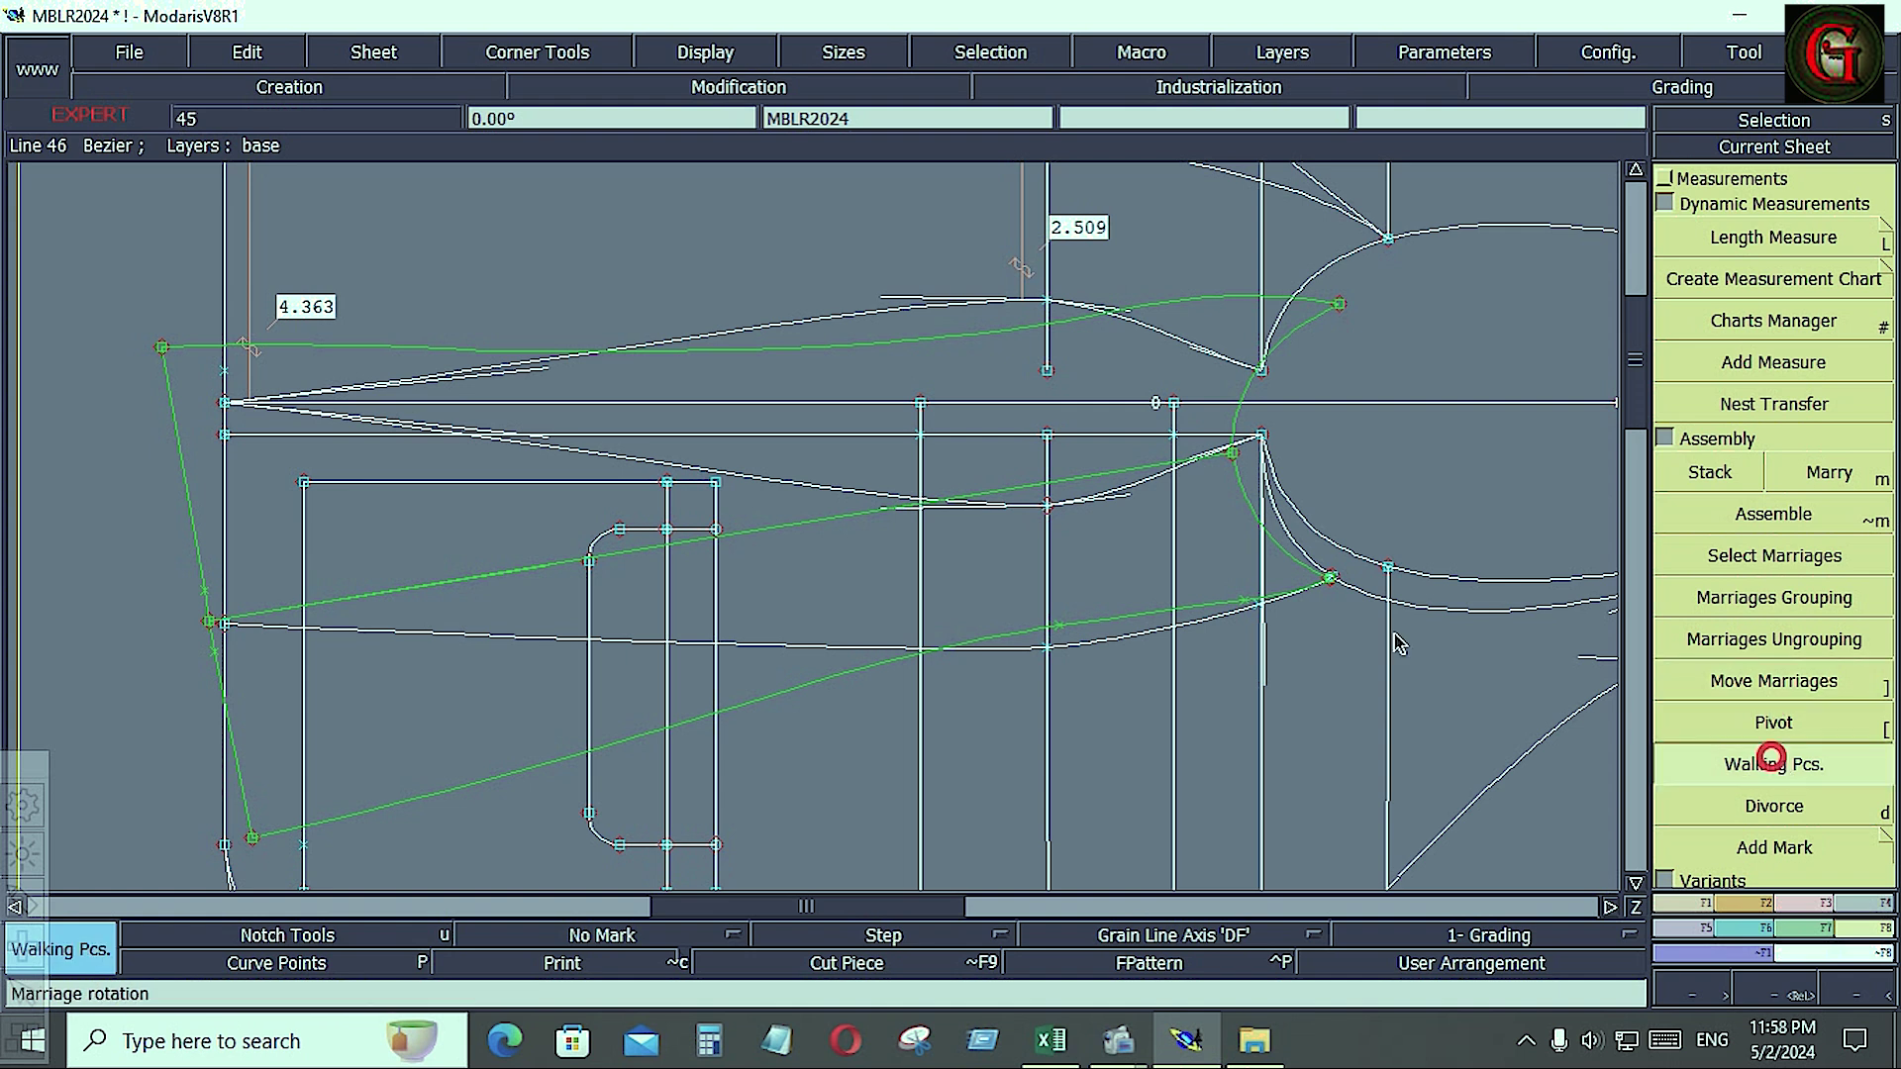
click(1297, 604)
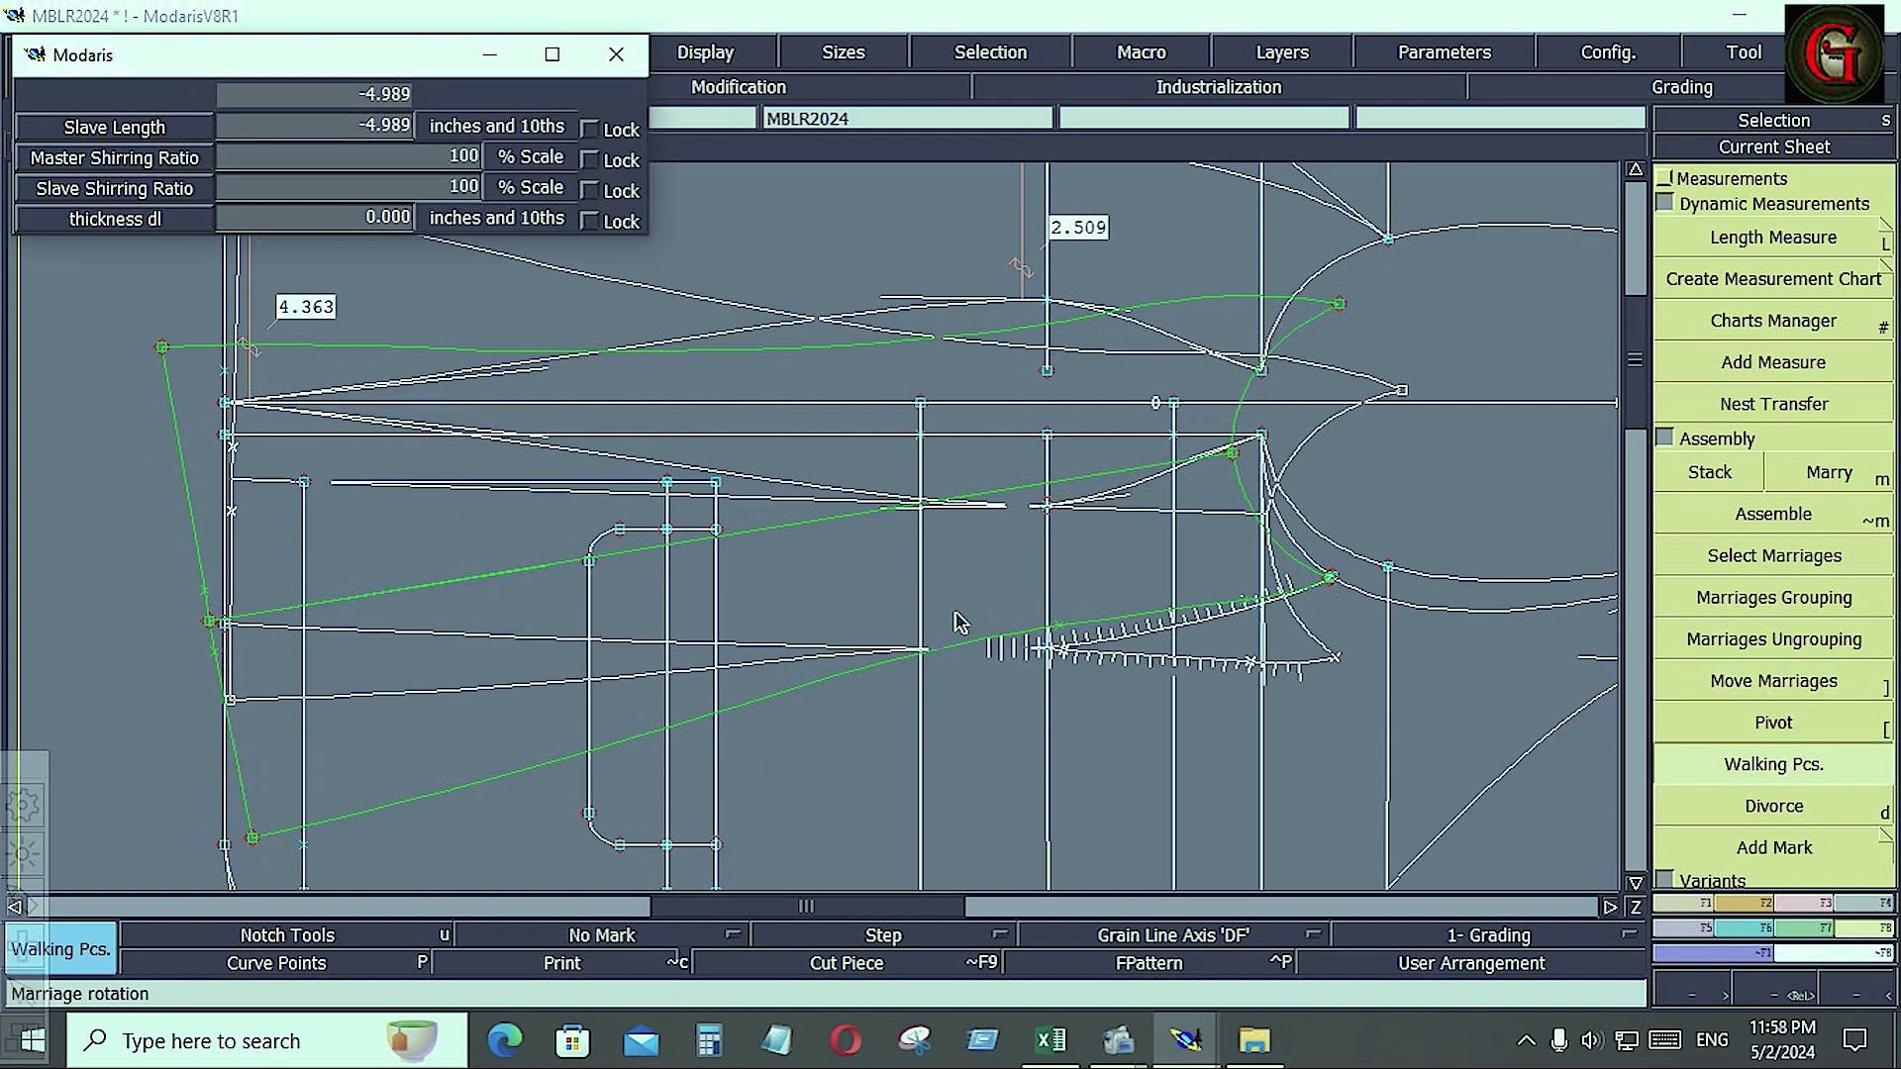
click(341, 498)
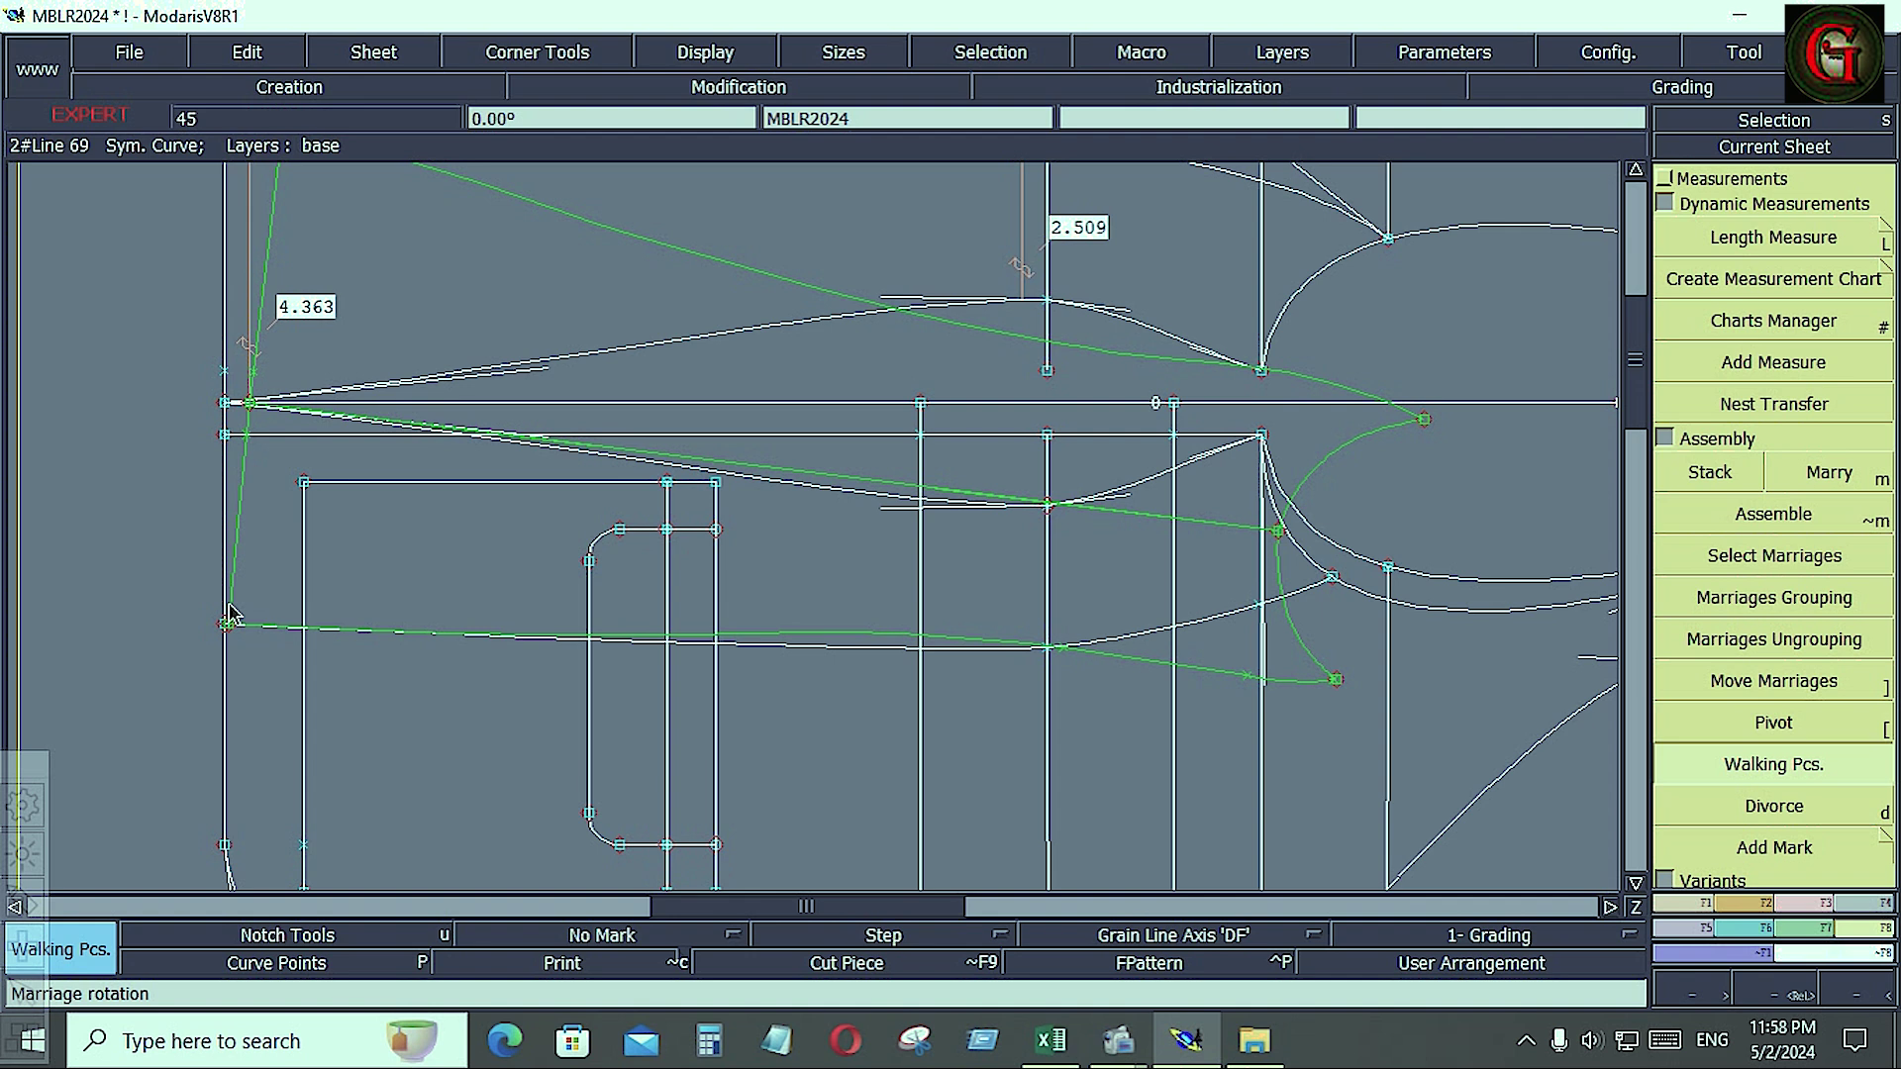
key(Return)
drag(151, 571, 335, 653)
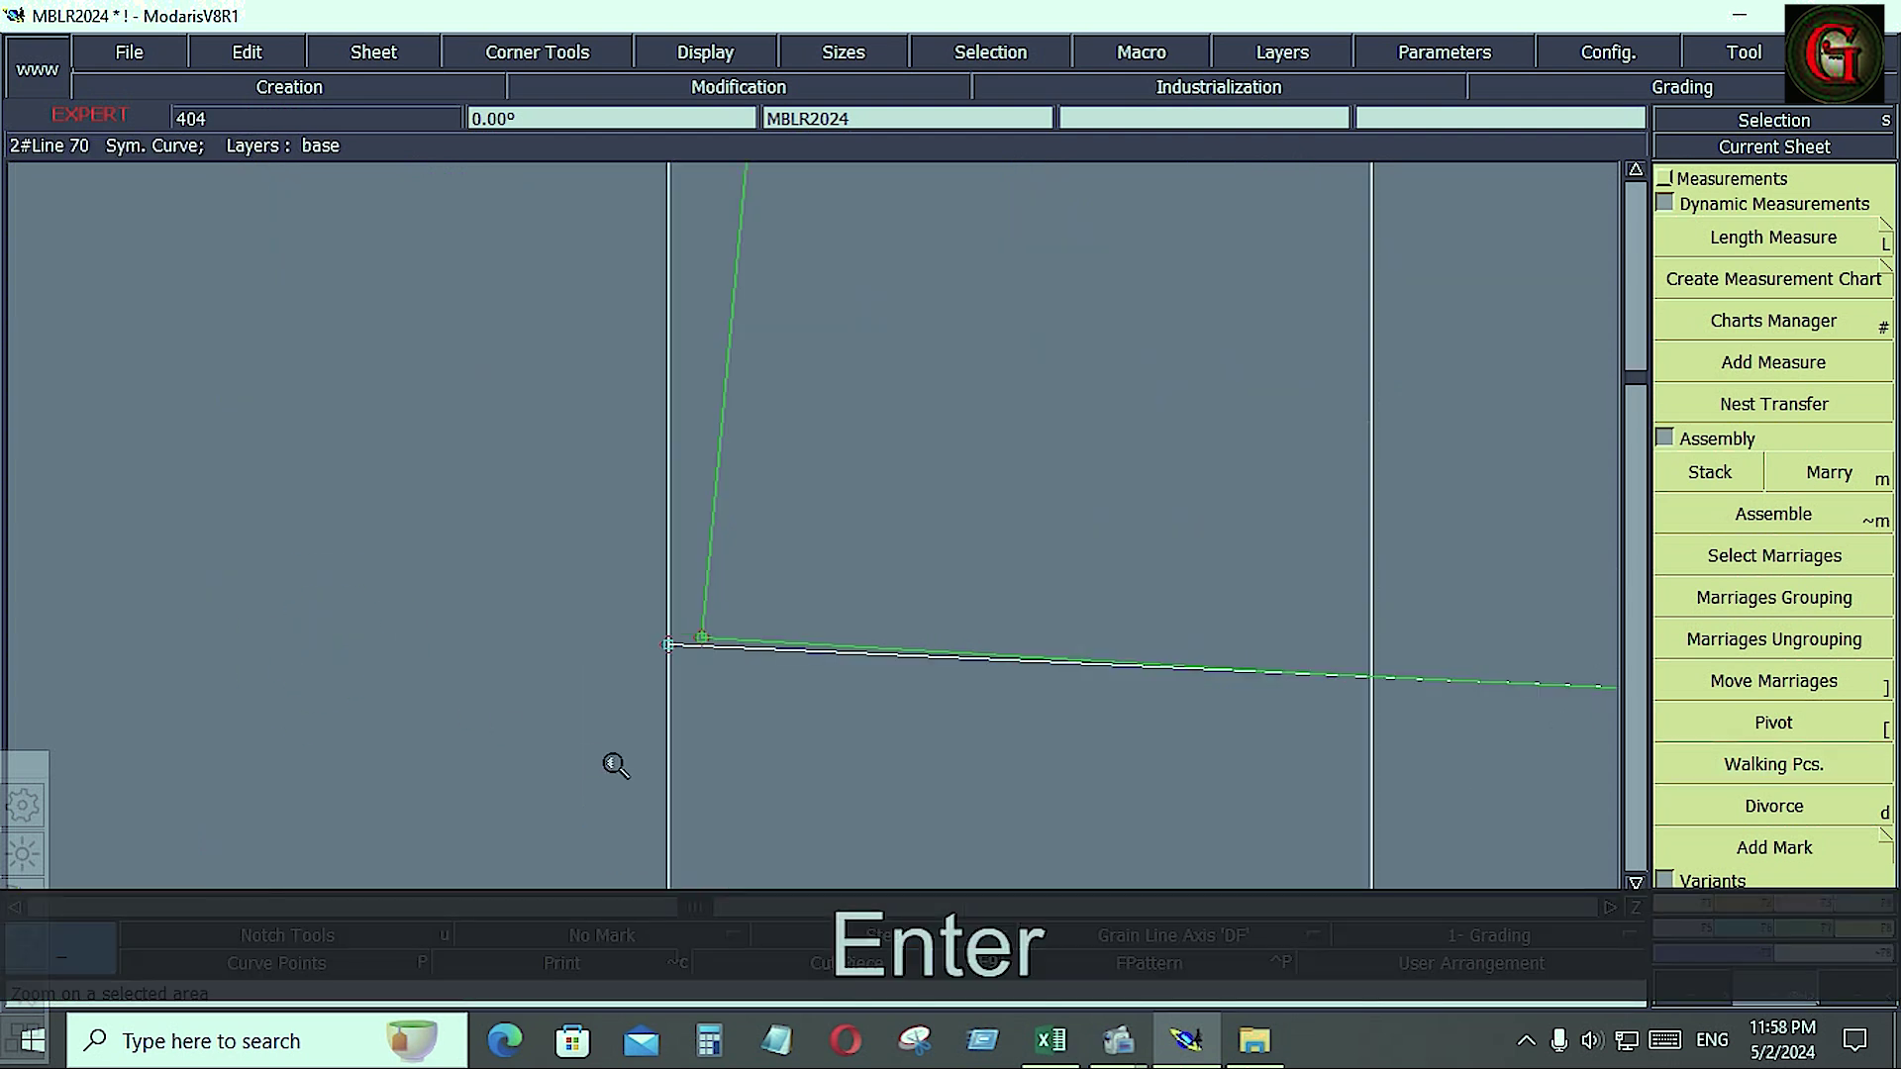
- Reshape the married piece's lower hem corner onto the hem end of the base pattern's lower seam
click(1800, 904)
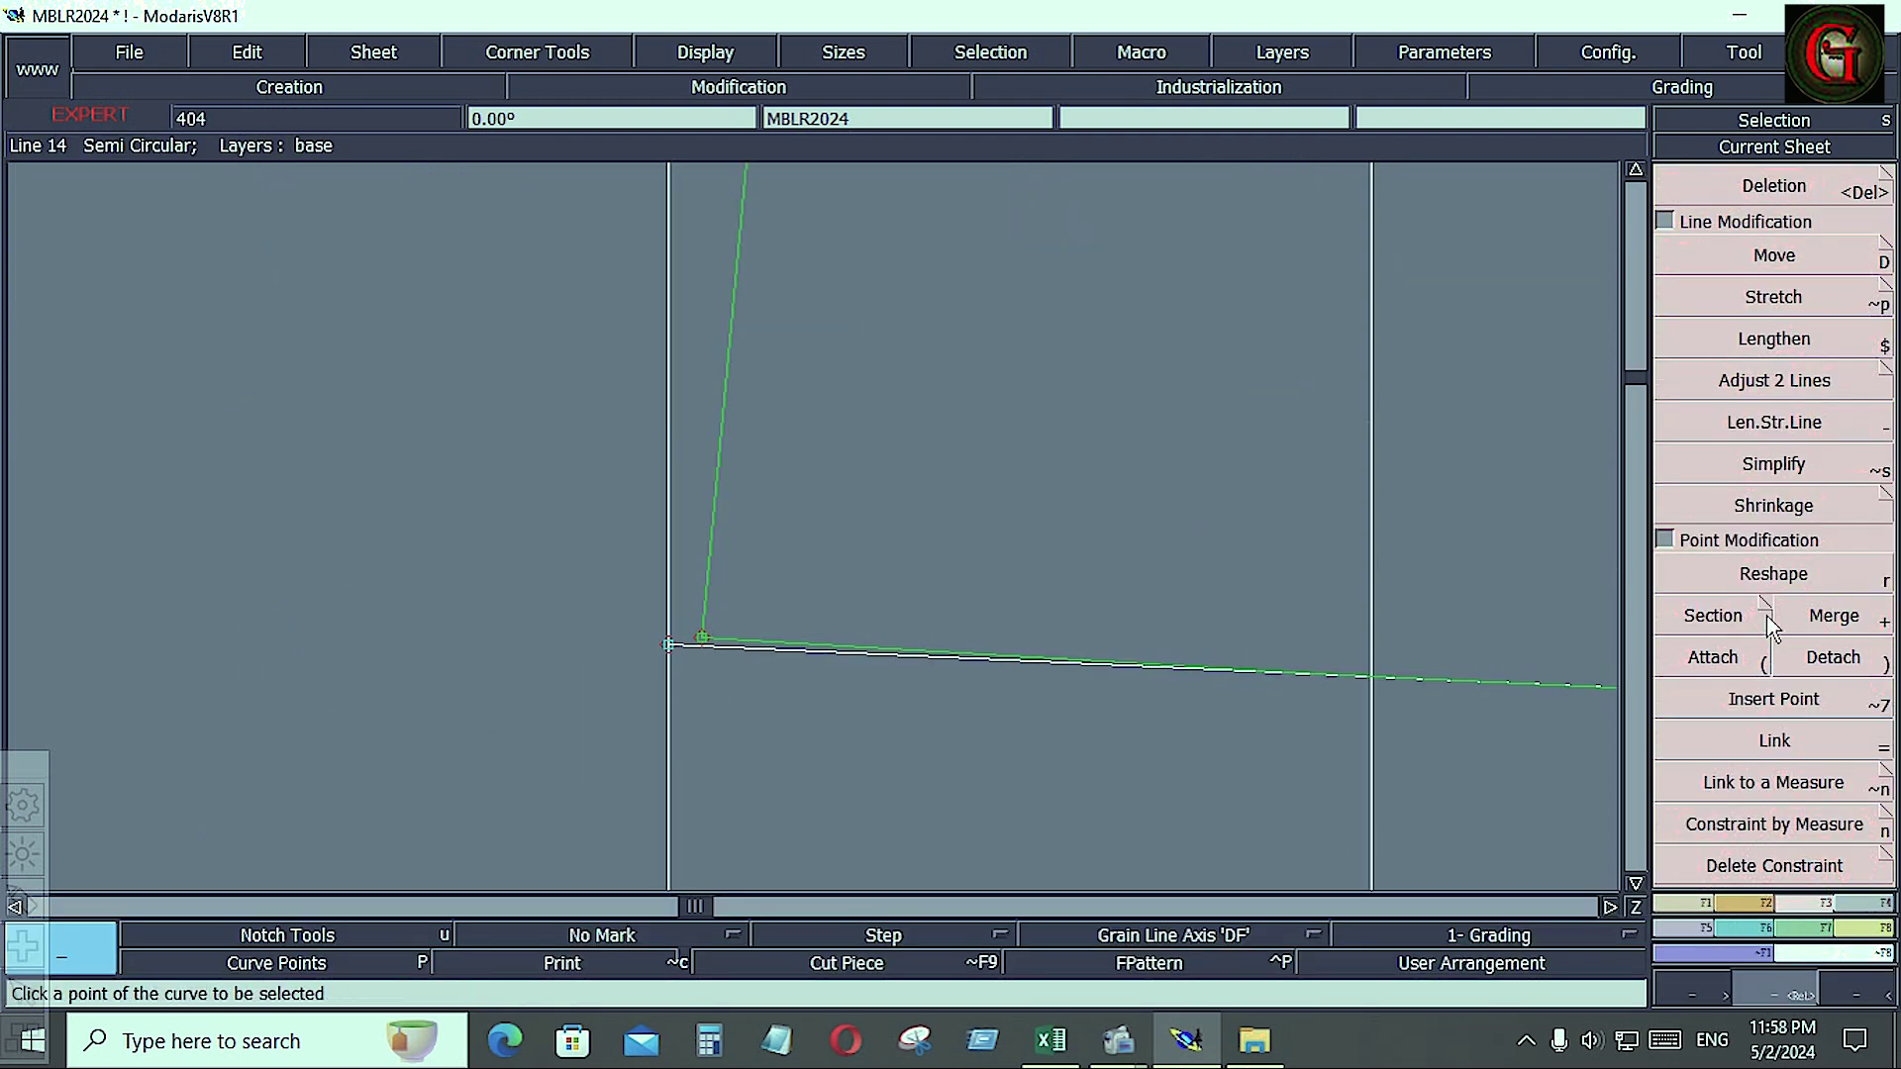
click(1770, 584)
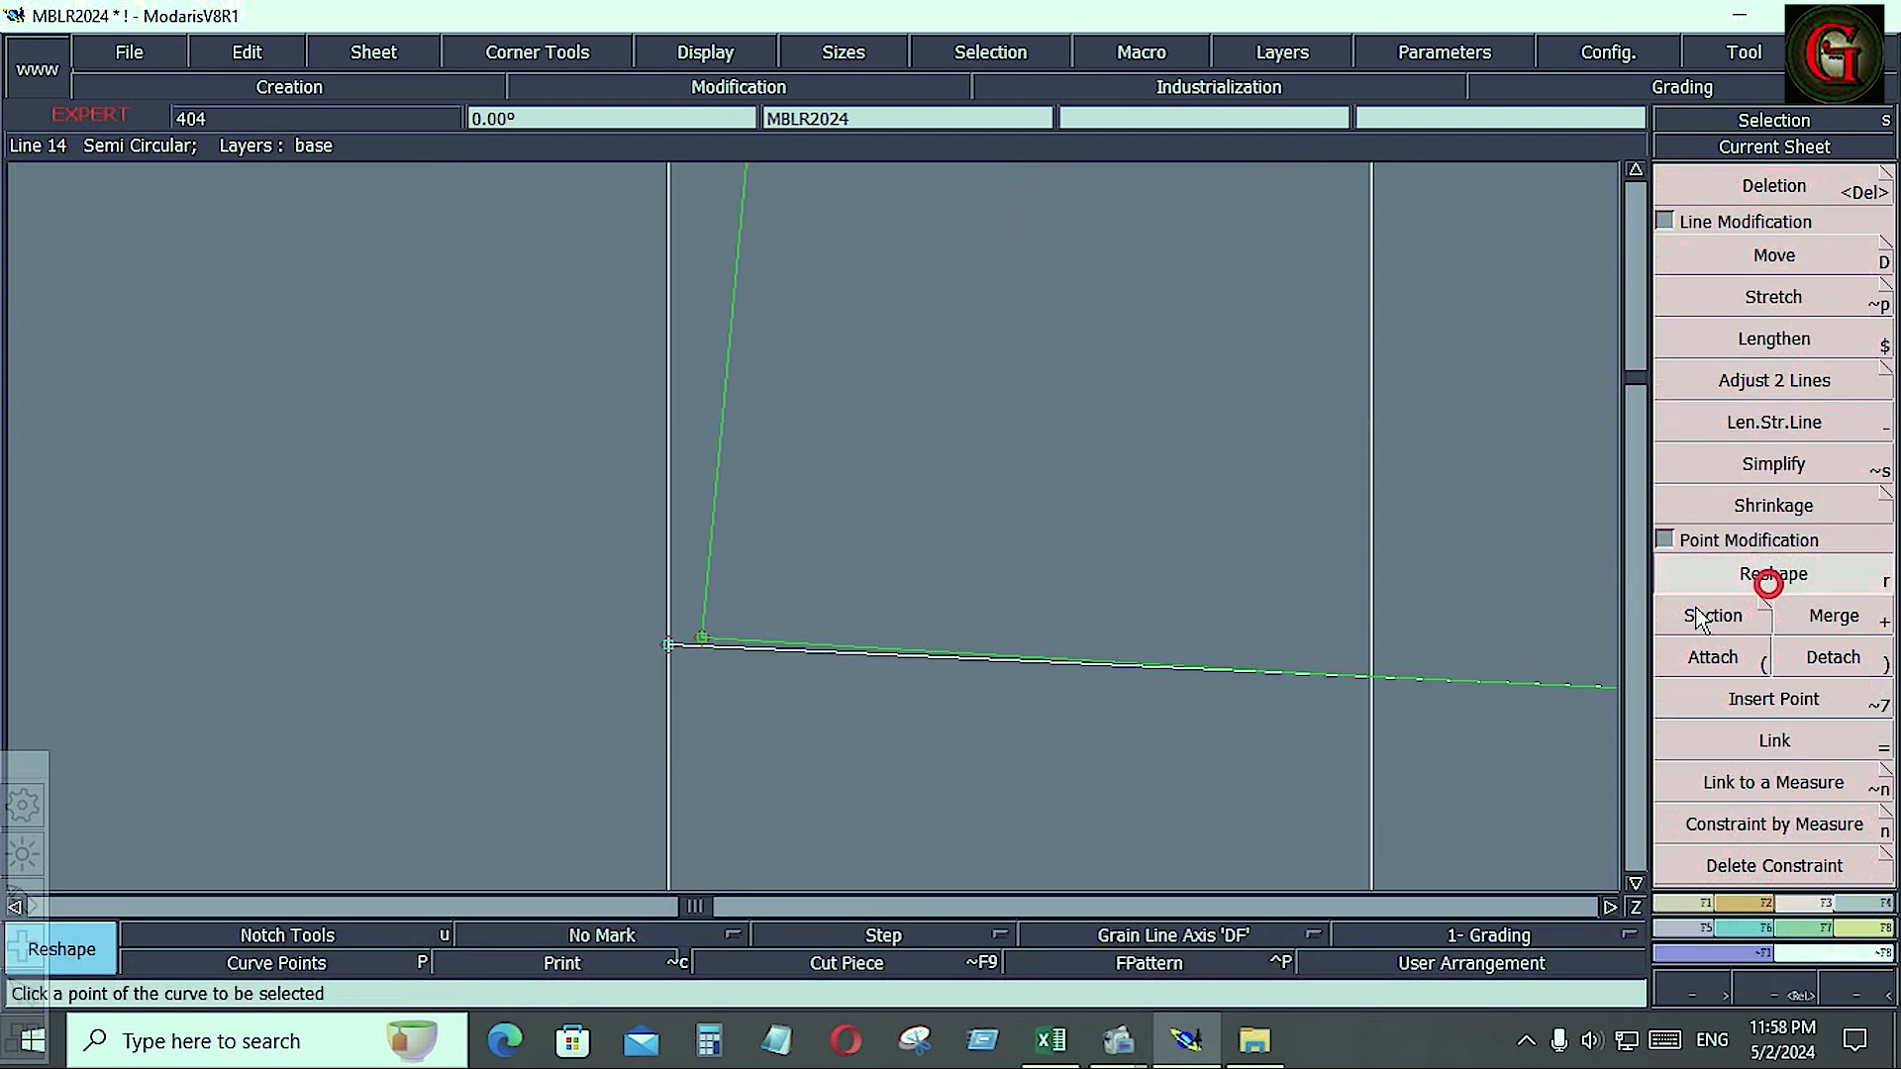
click(702, 642)
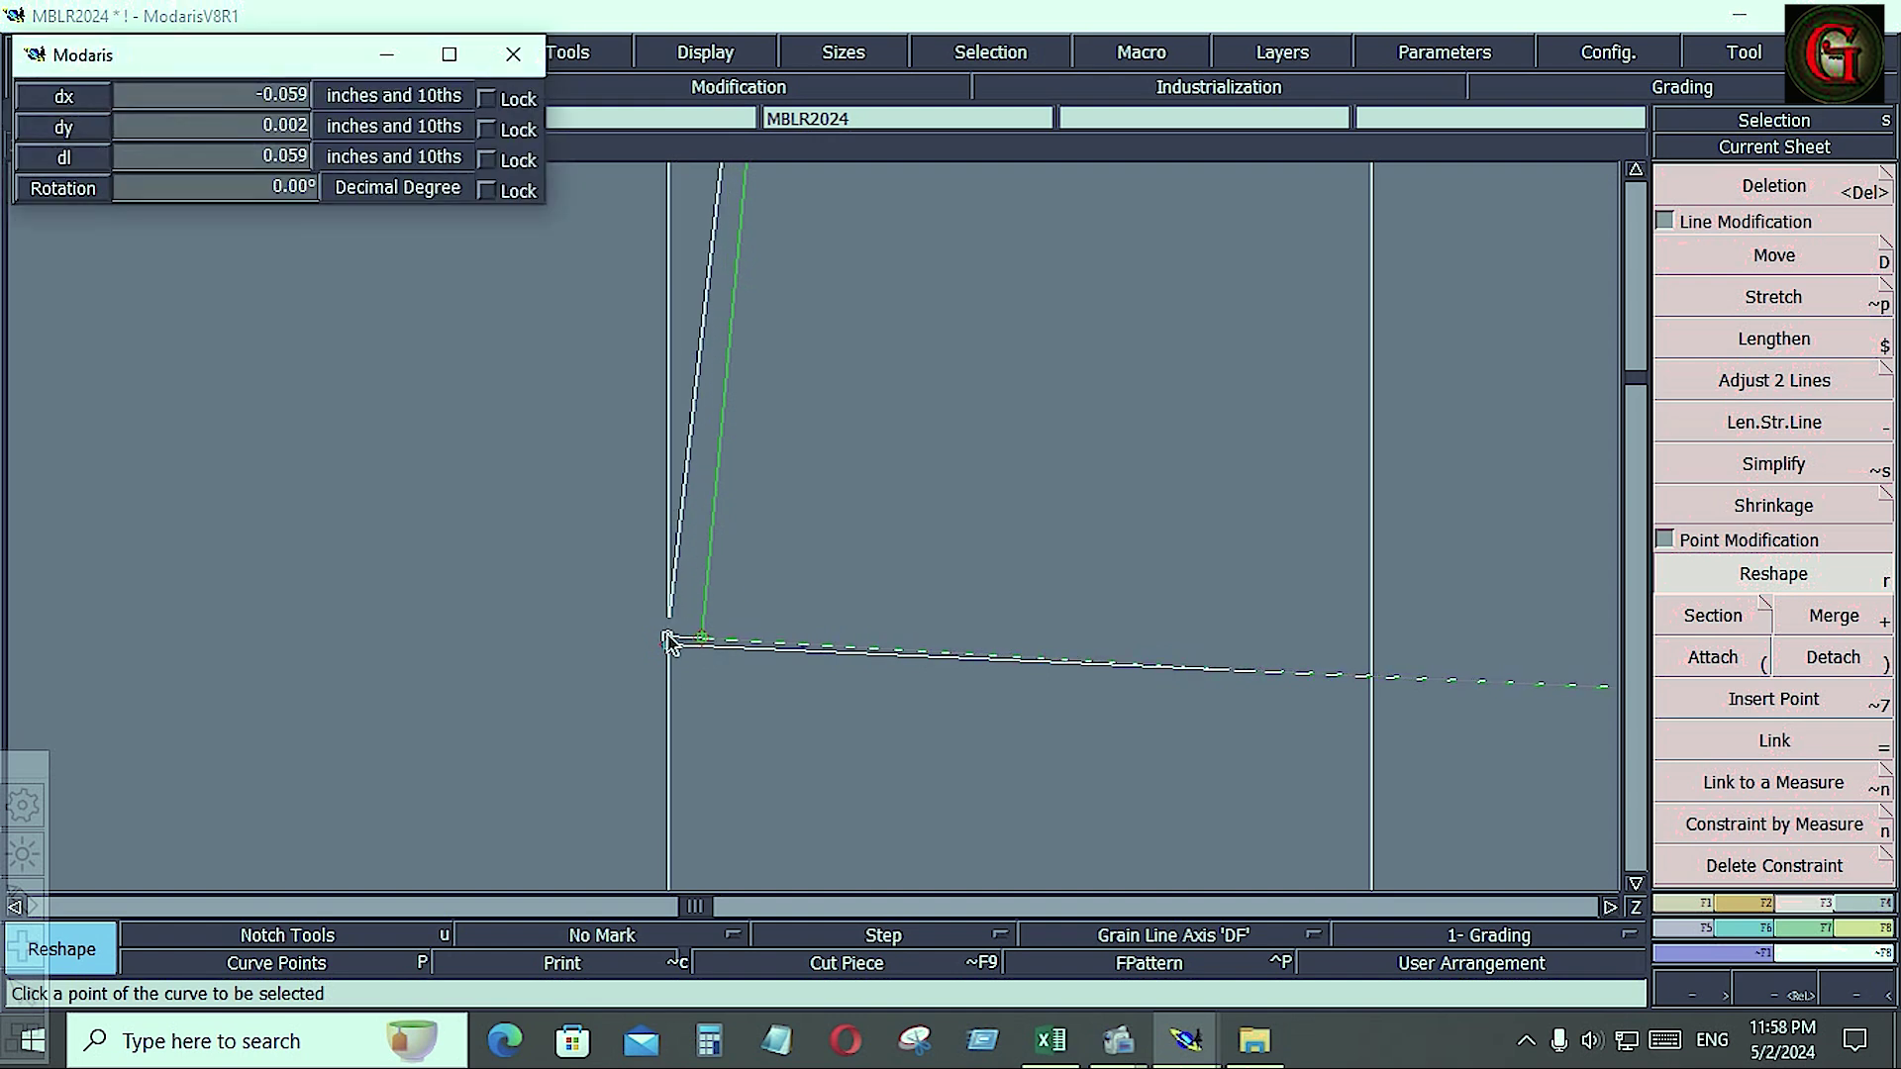
click(668, 640)
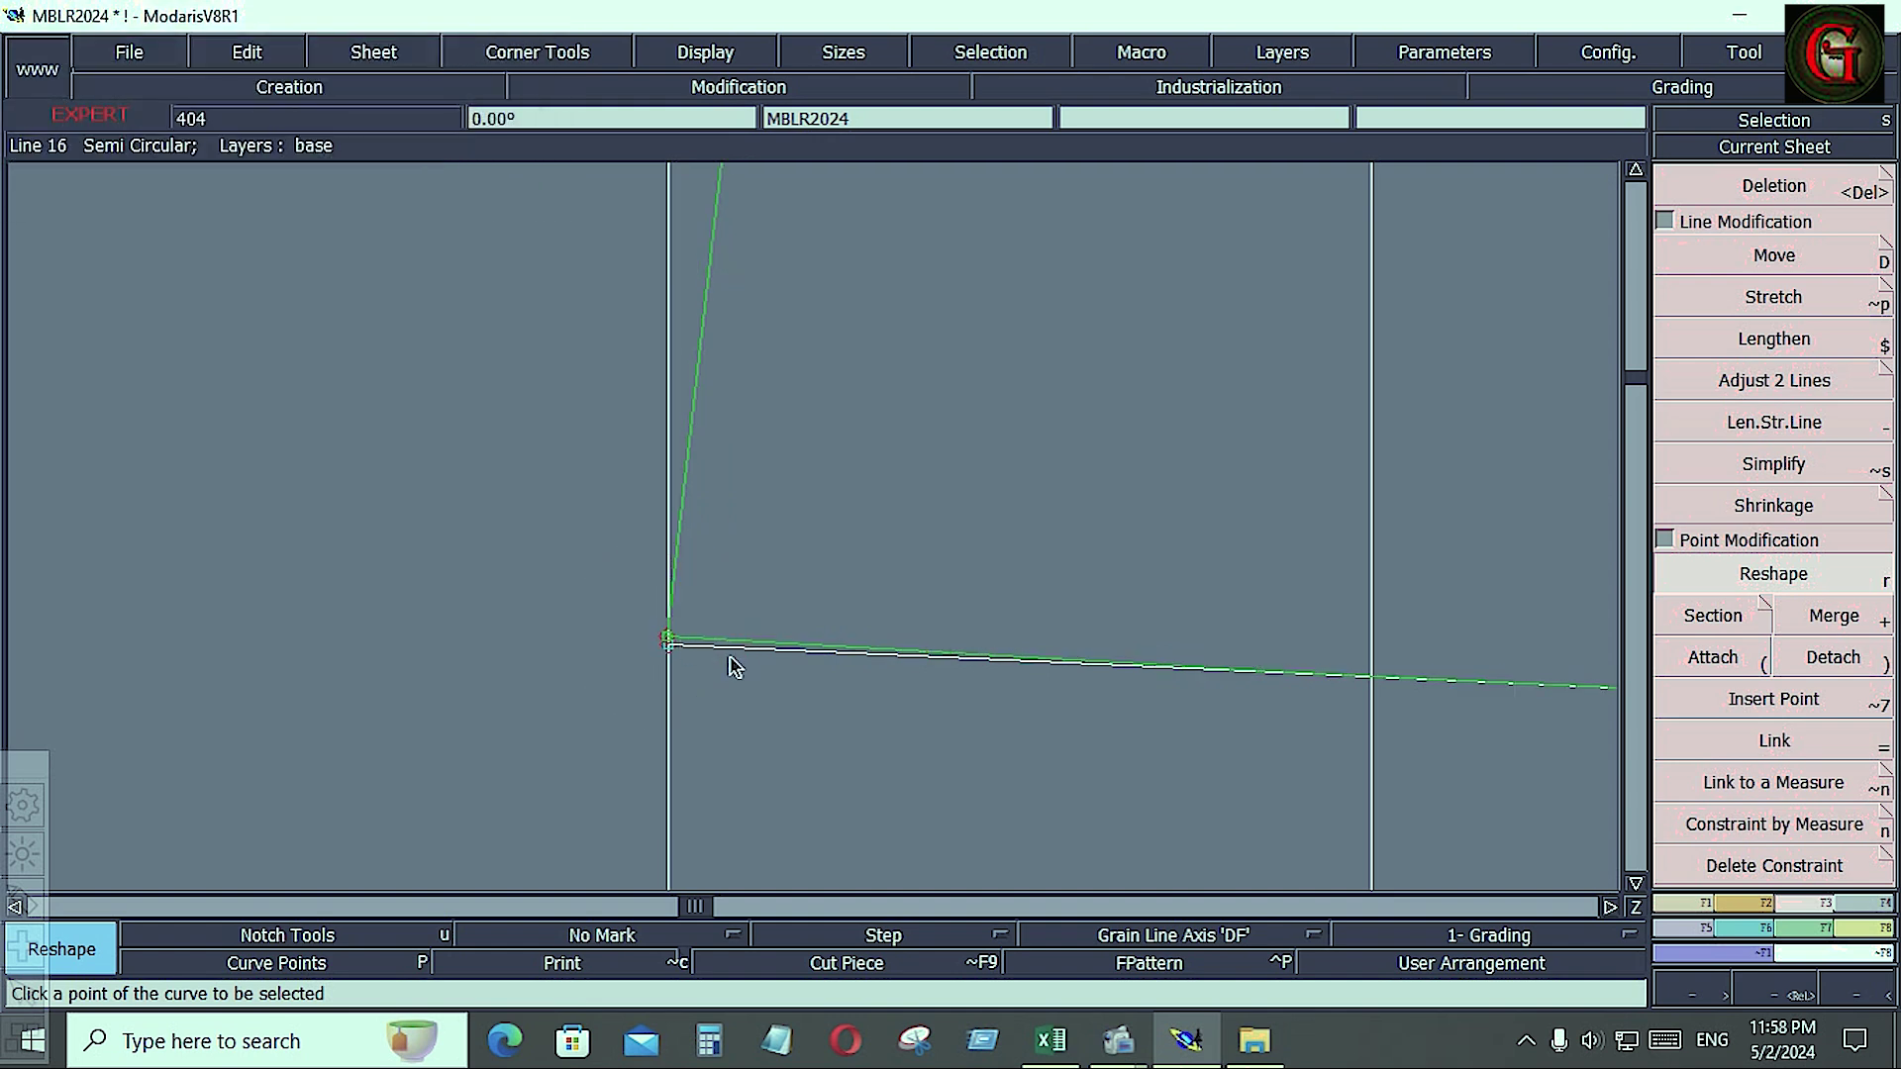
- Walk the married piece's centre line along the base pattern's horizontal line from its armhole end to the hem, and divorce the piece
key(Home)
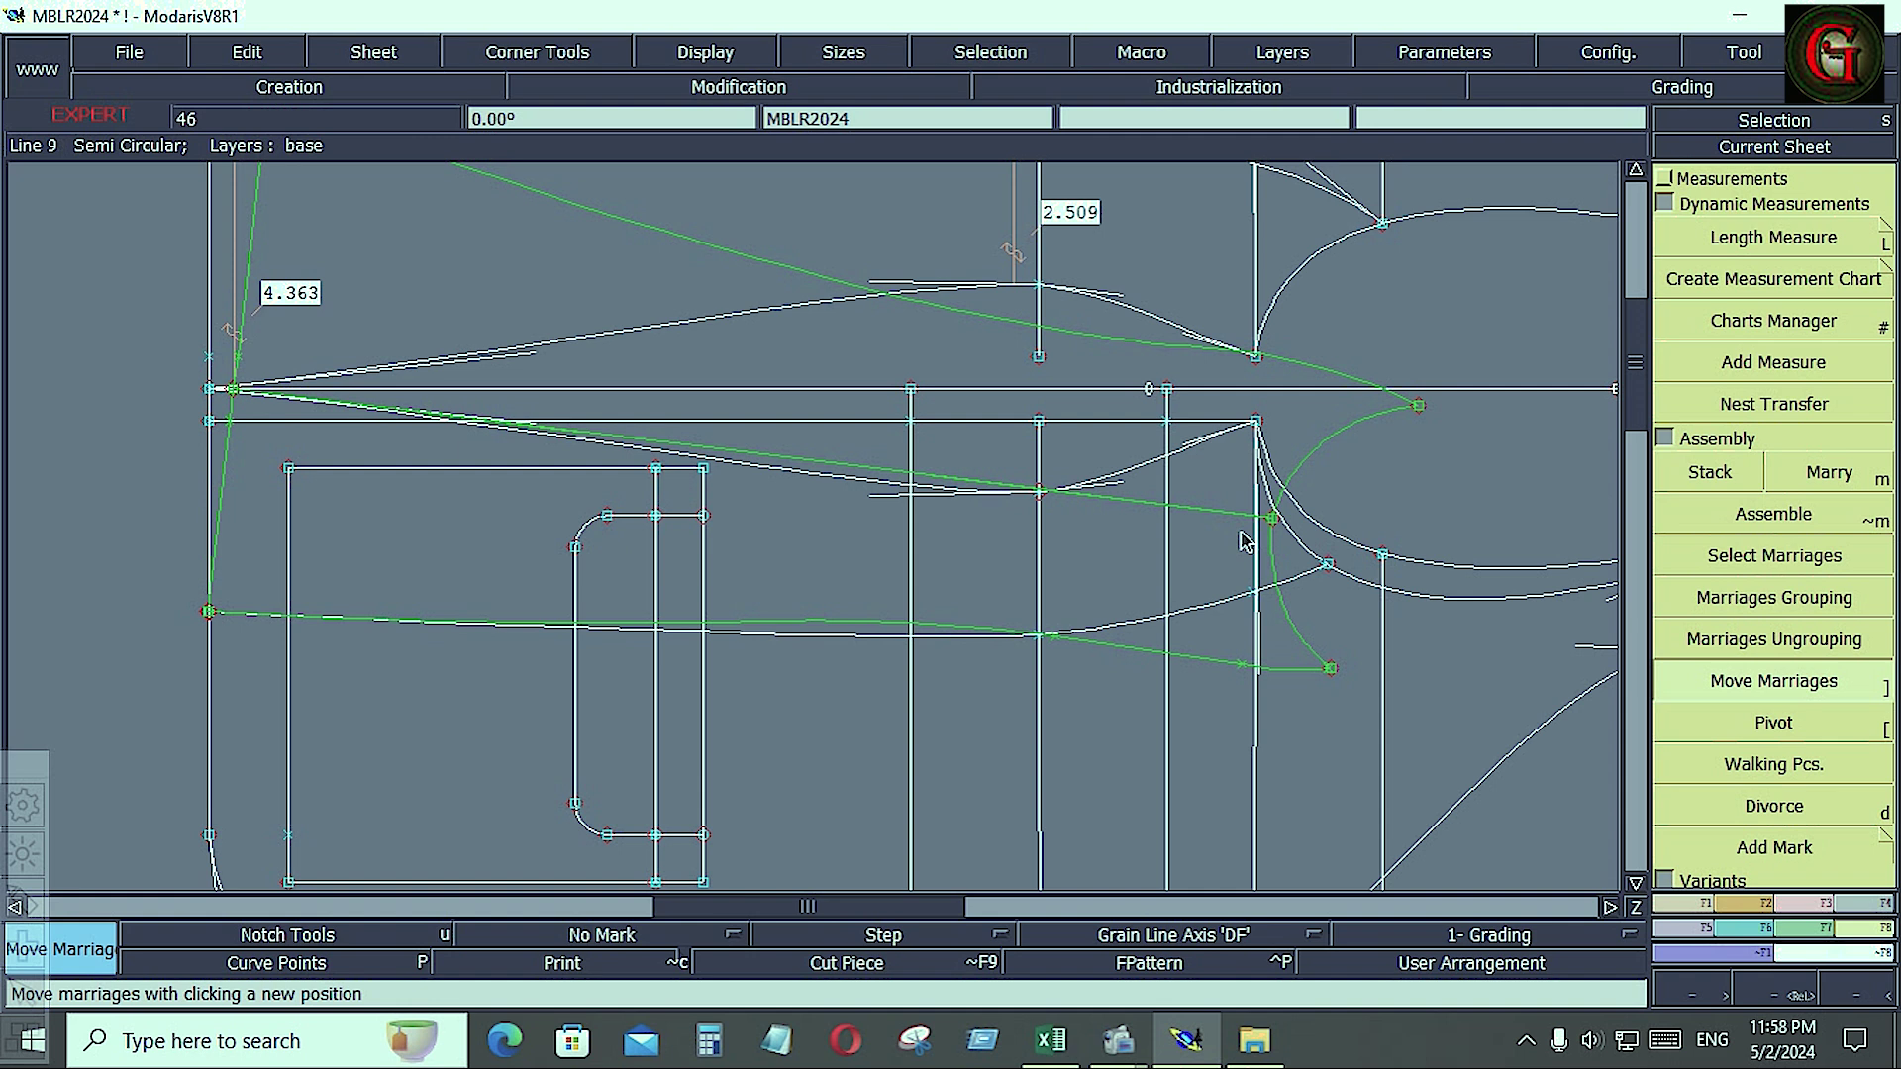
click(1271, 519)
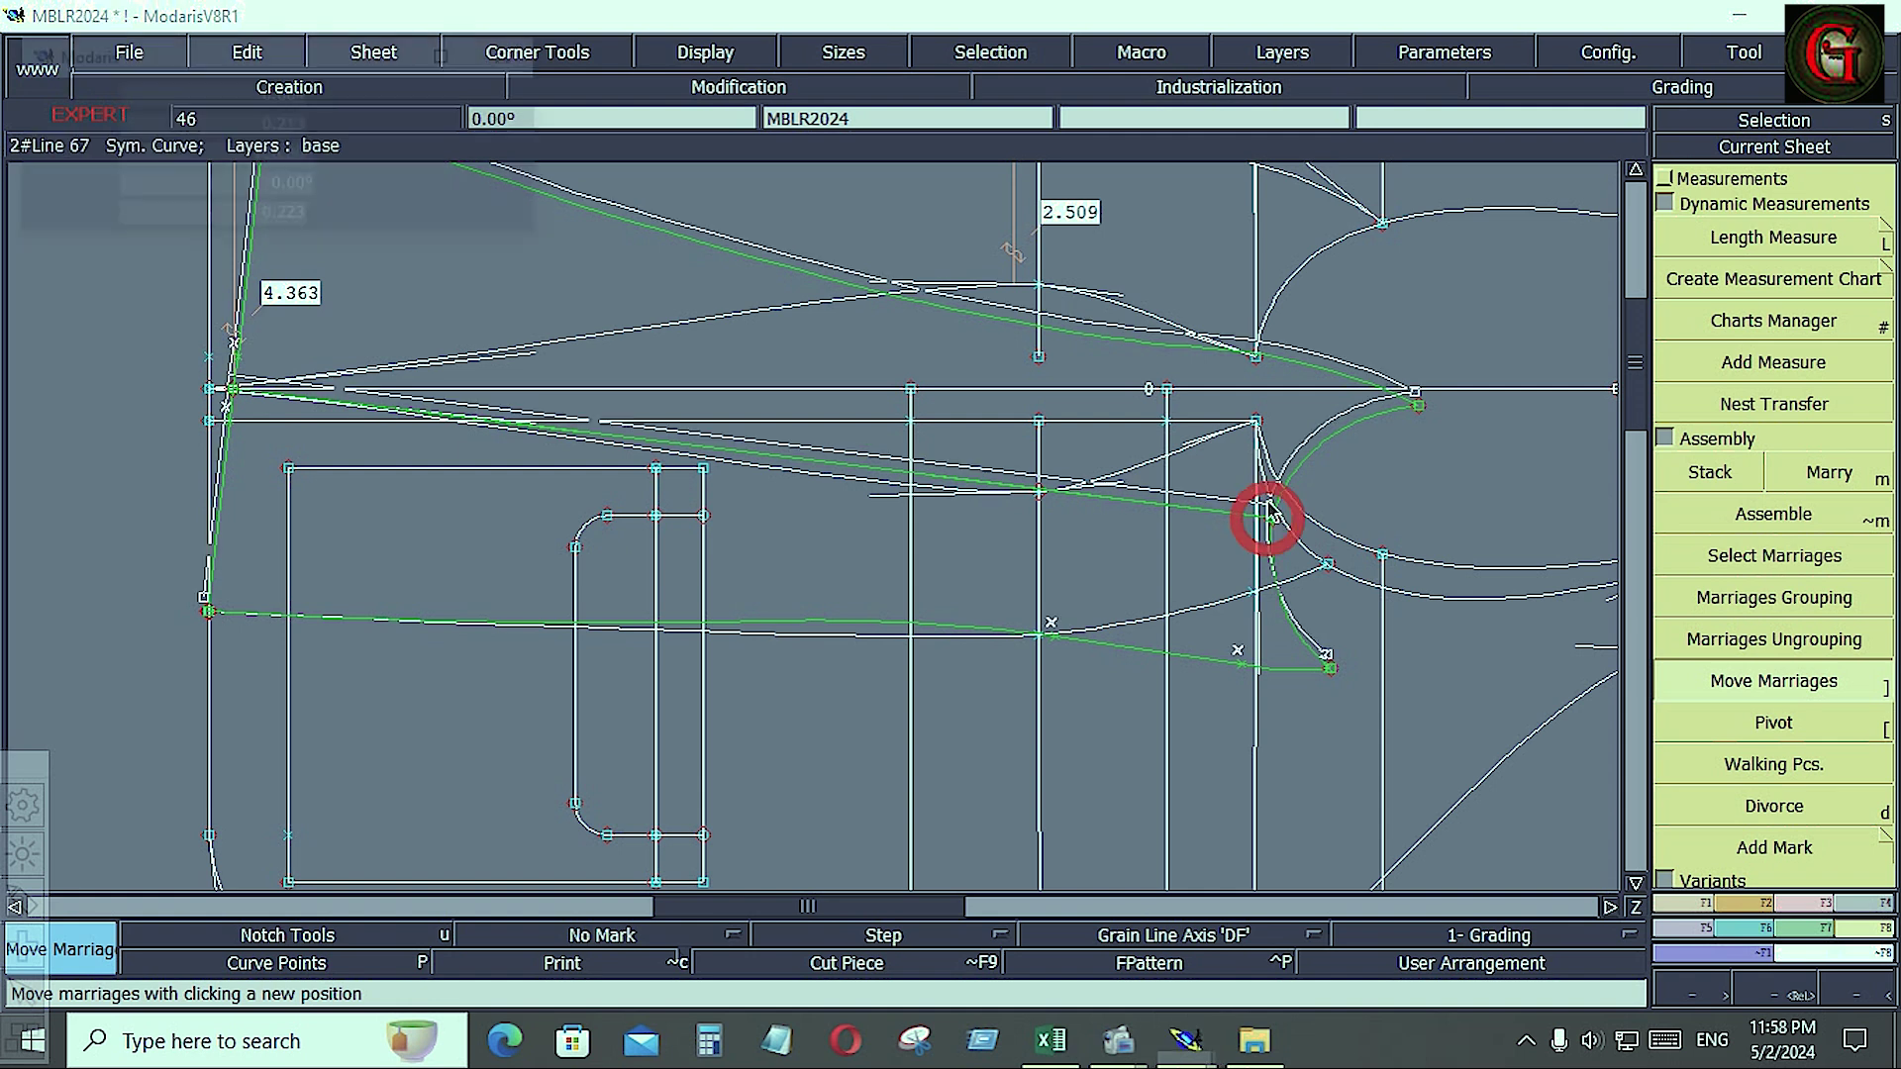
click(1257, 426)
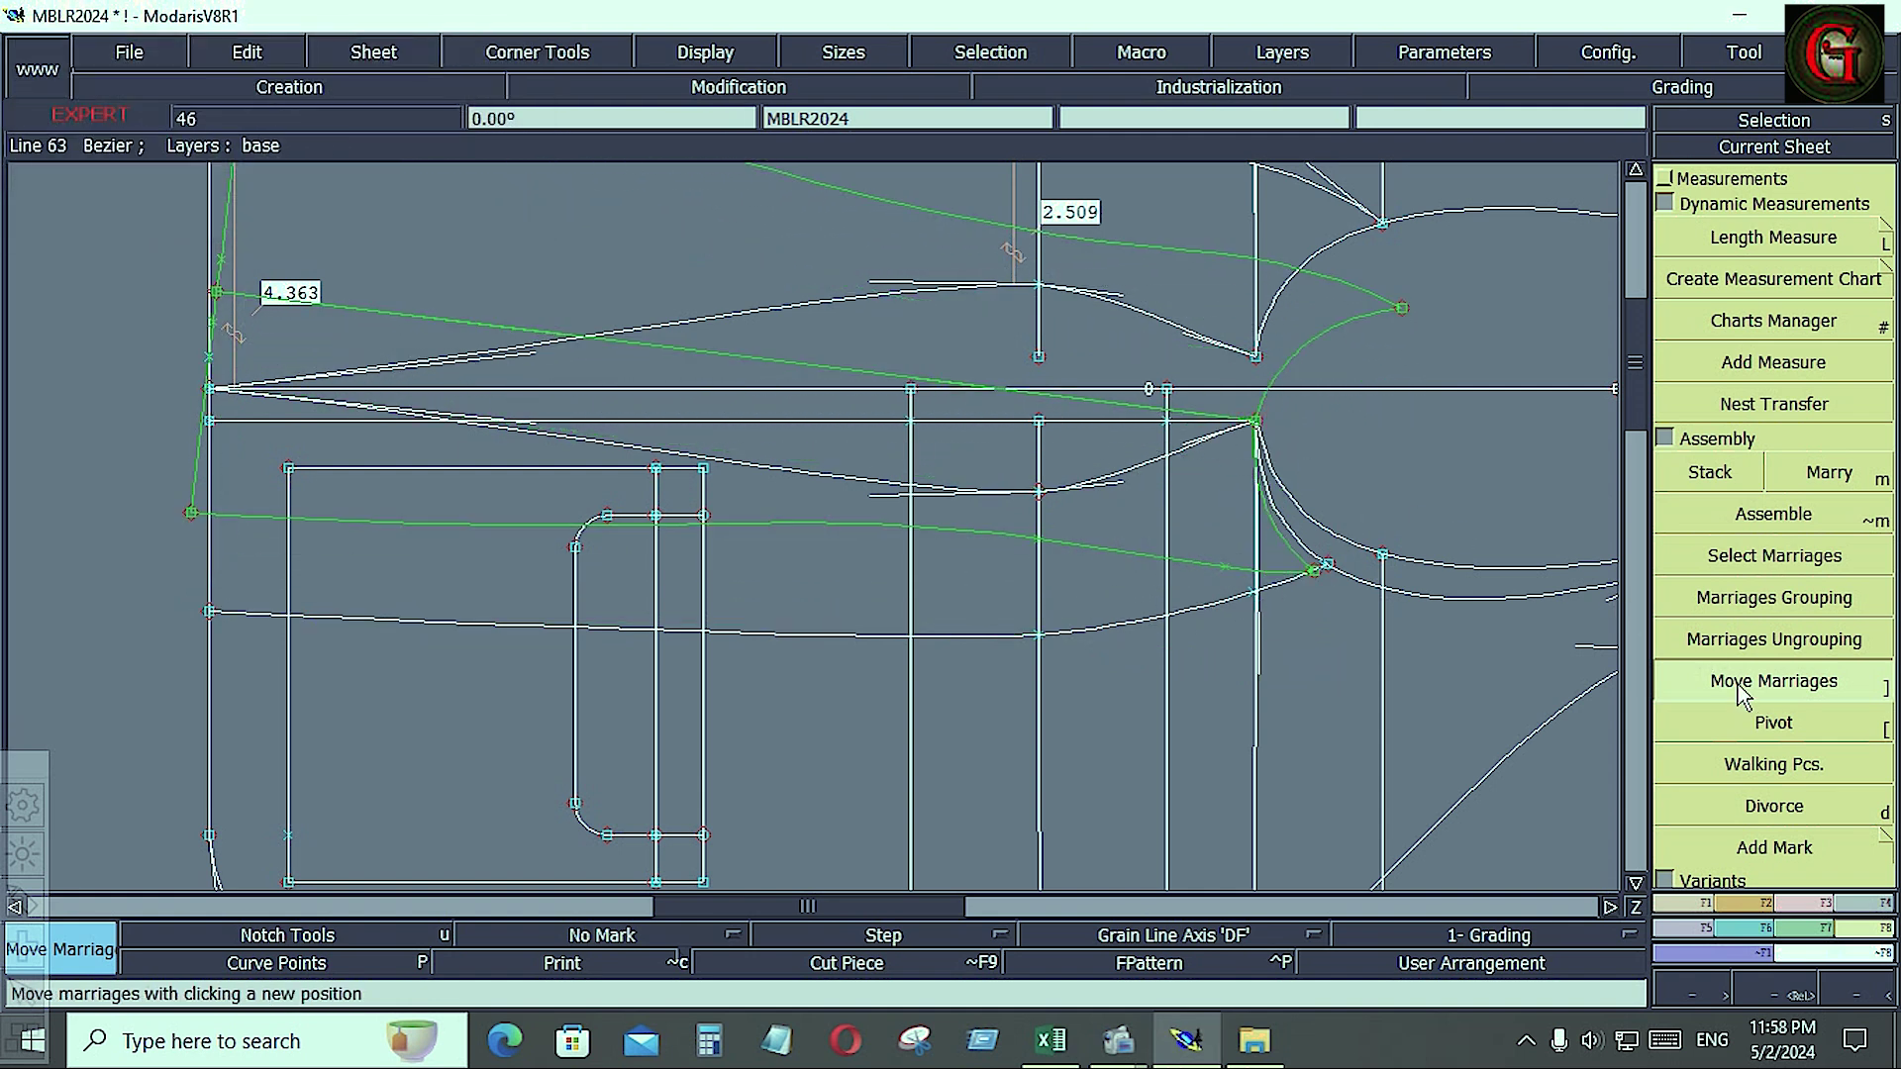
click(1751, 749)
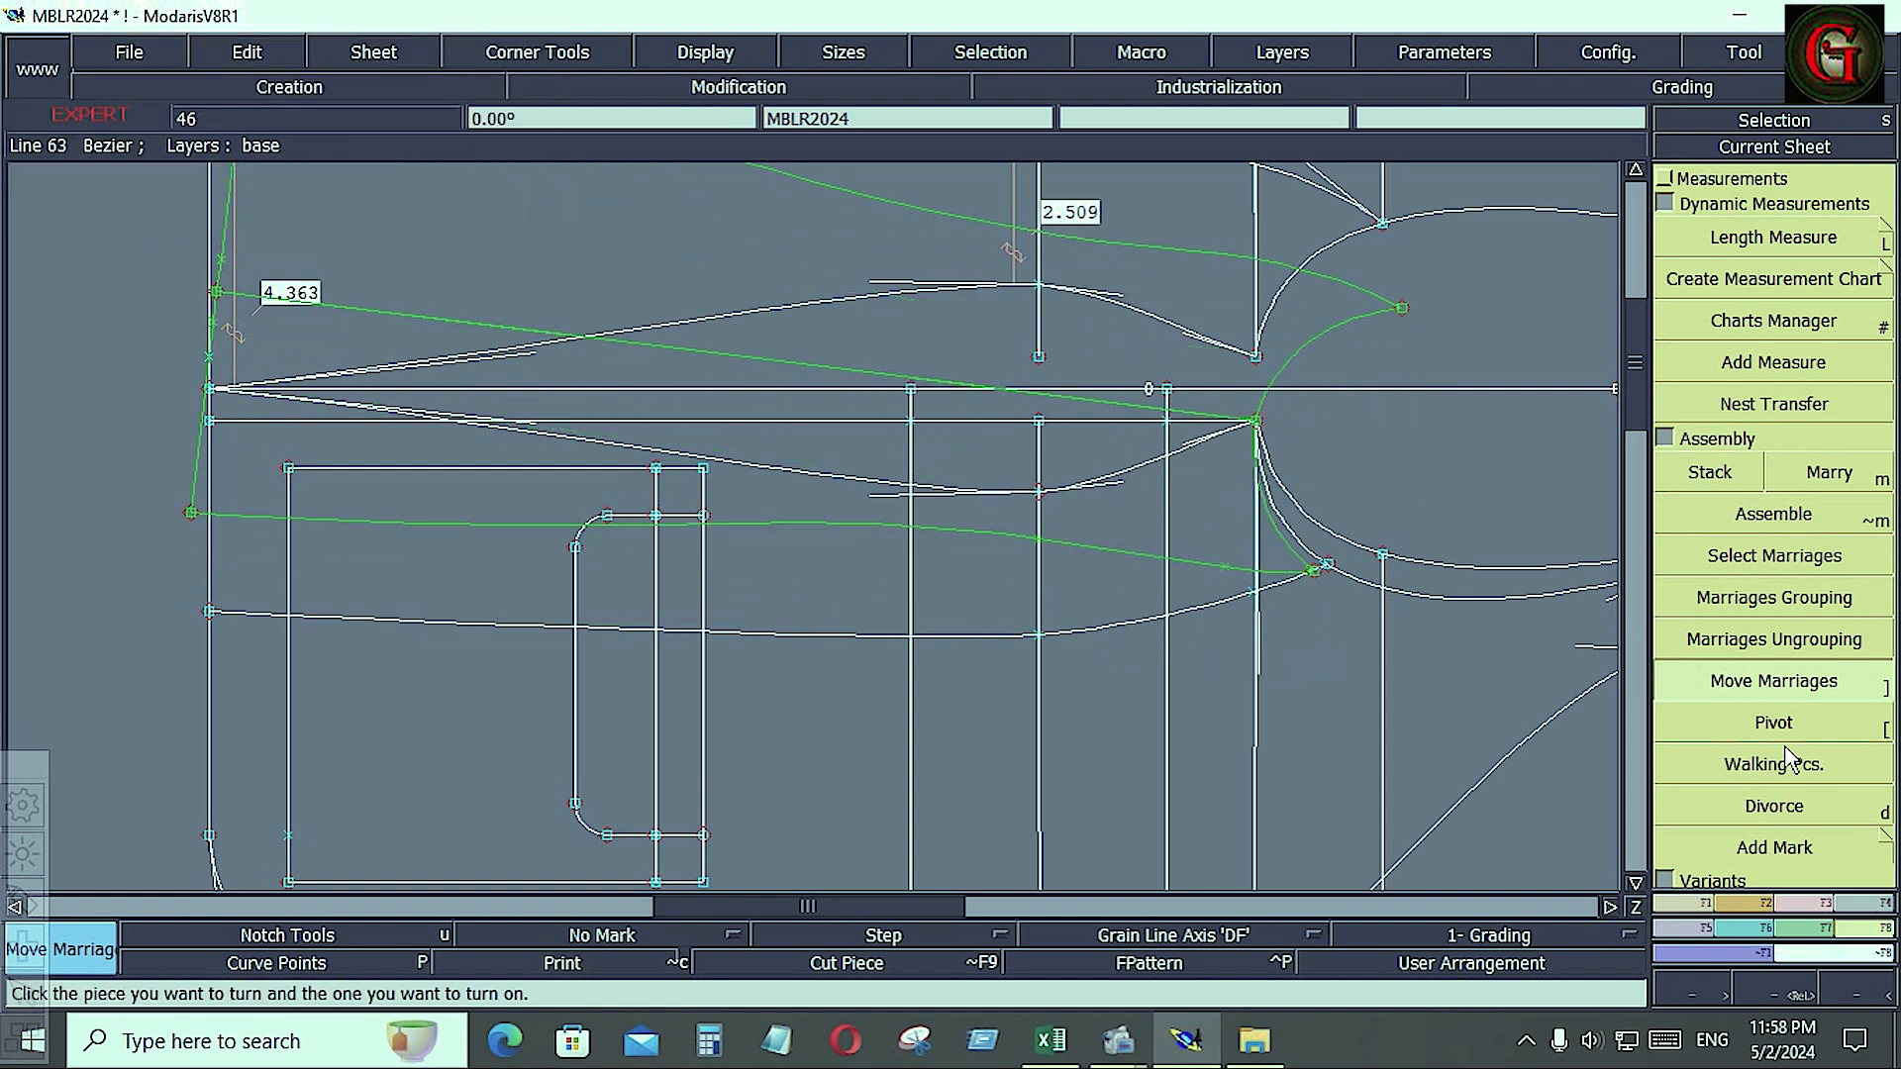
click(1203, 424)
click(880, 416)
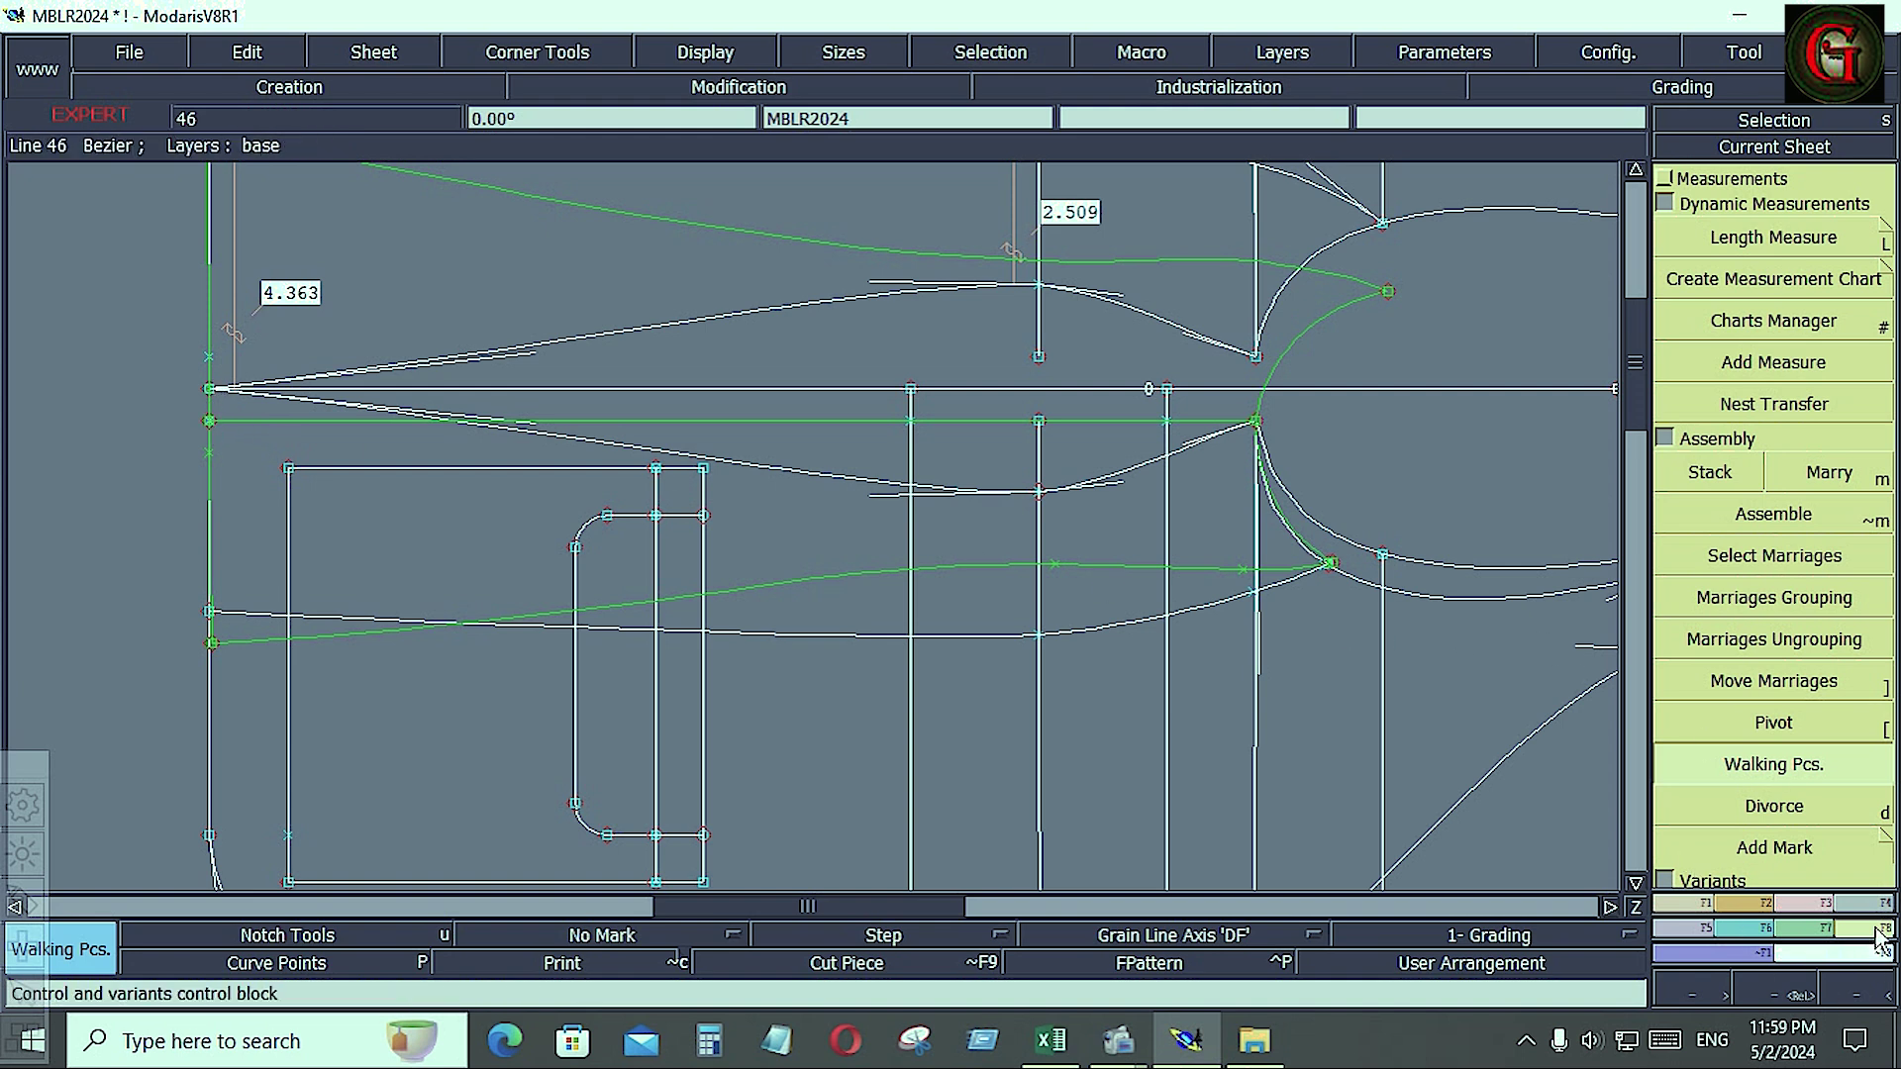
click(1767, 807)
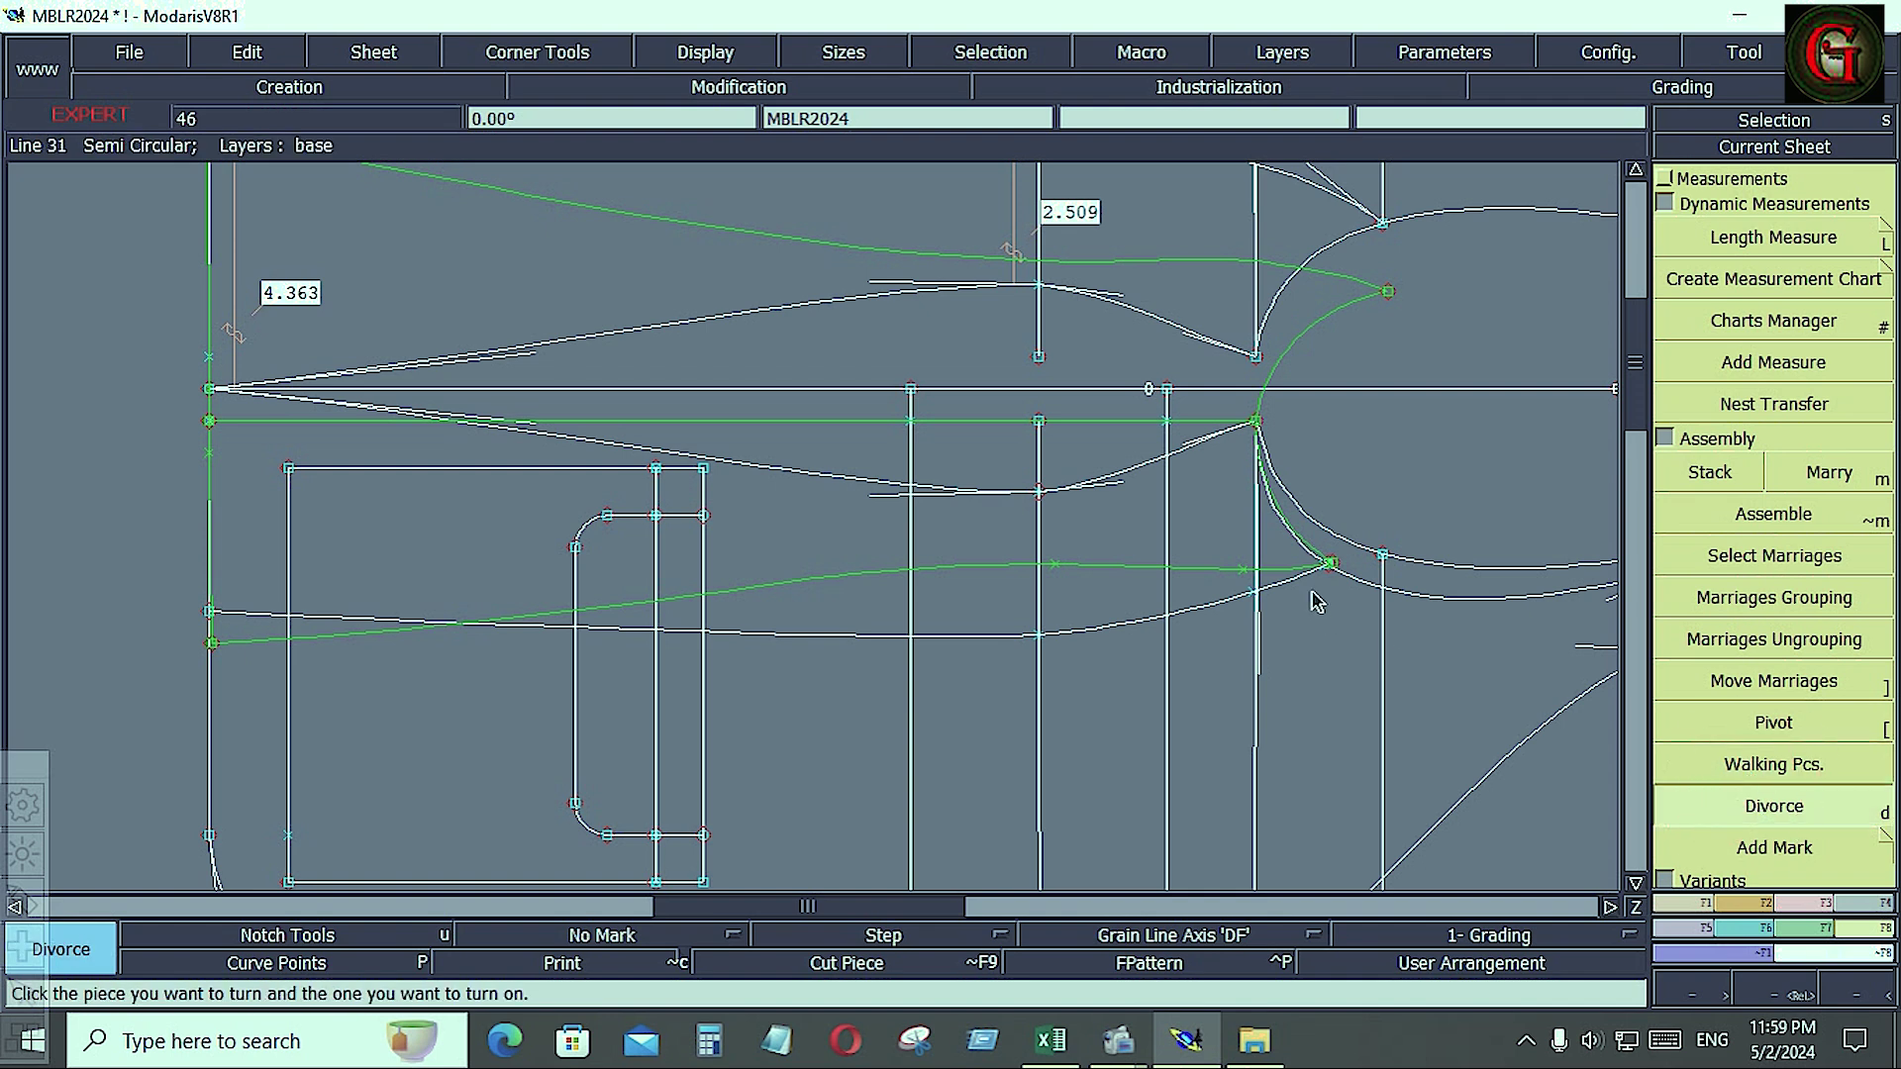
click(1192, 567)
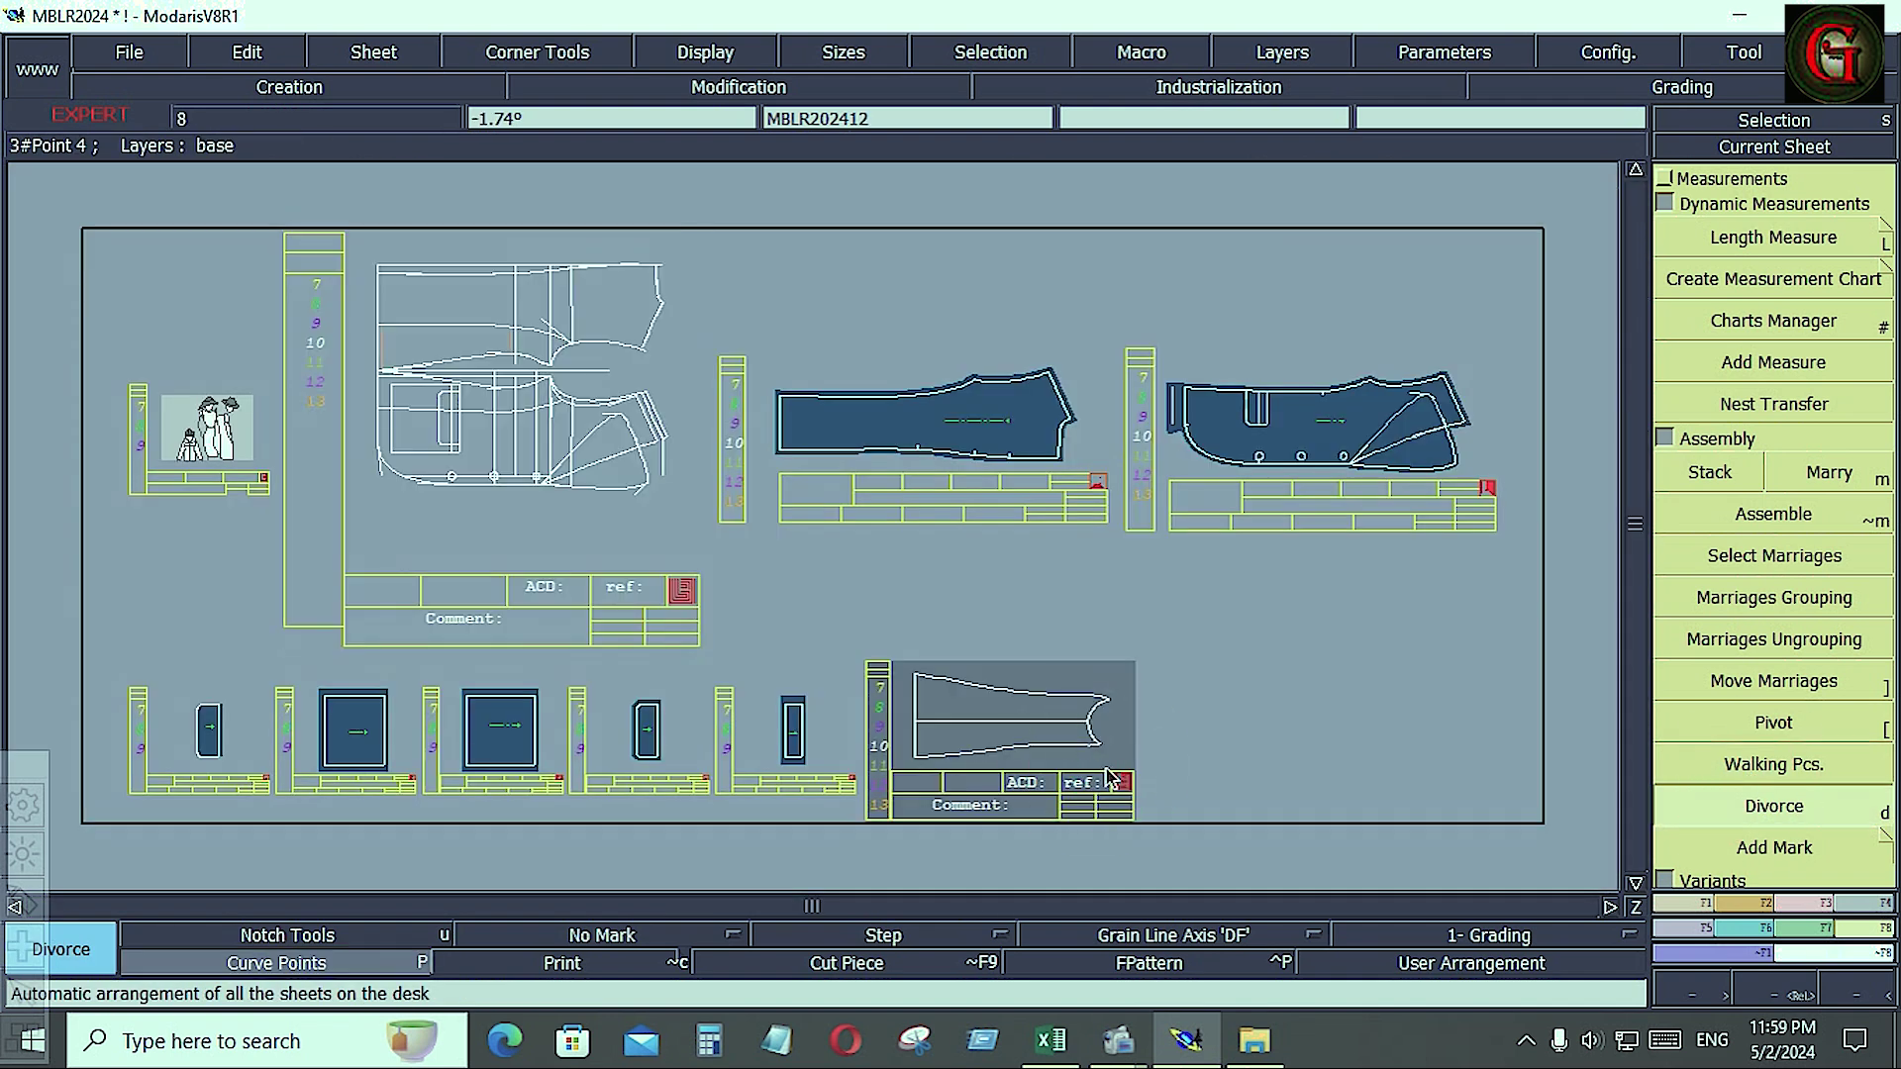
- Extract the curved piece's outline as a new seam piece, and add a horizontal grain axis inside it
key(Home)
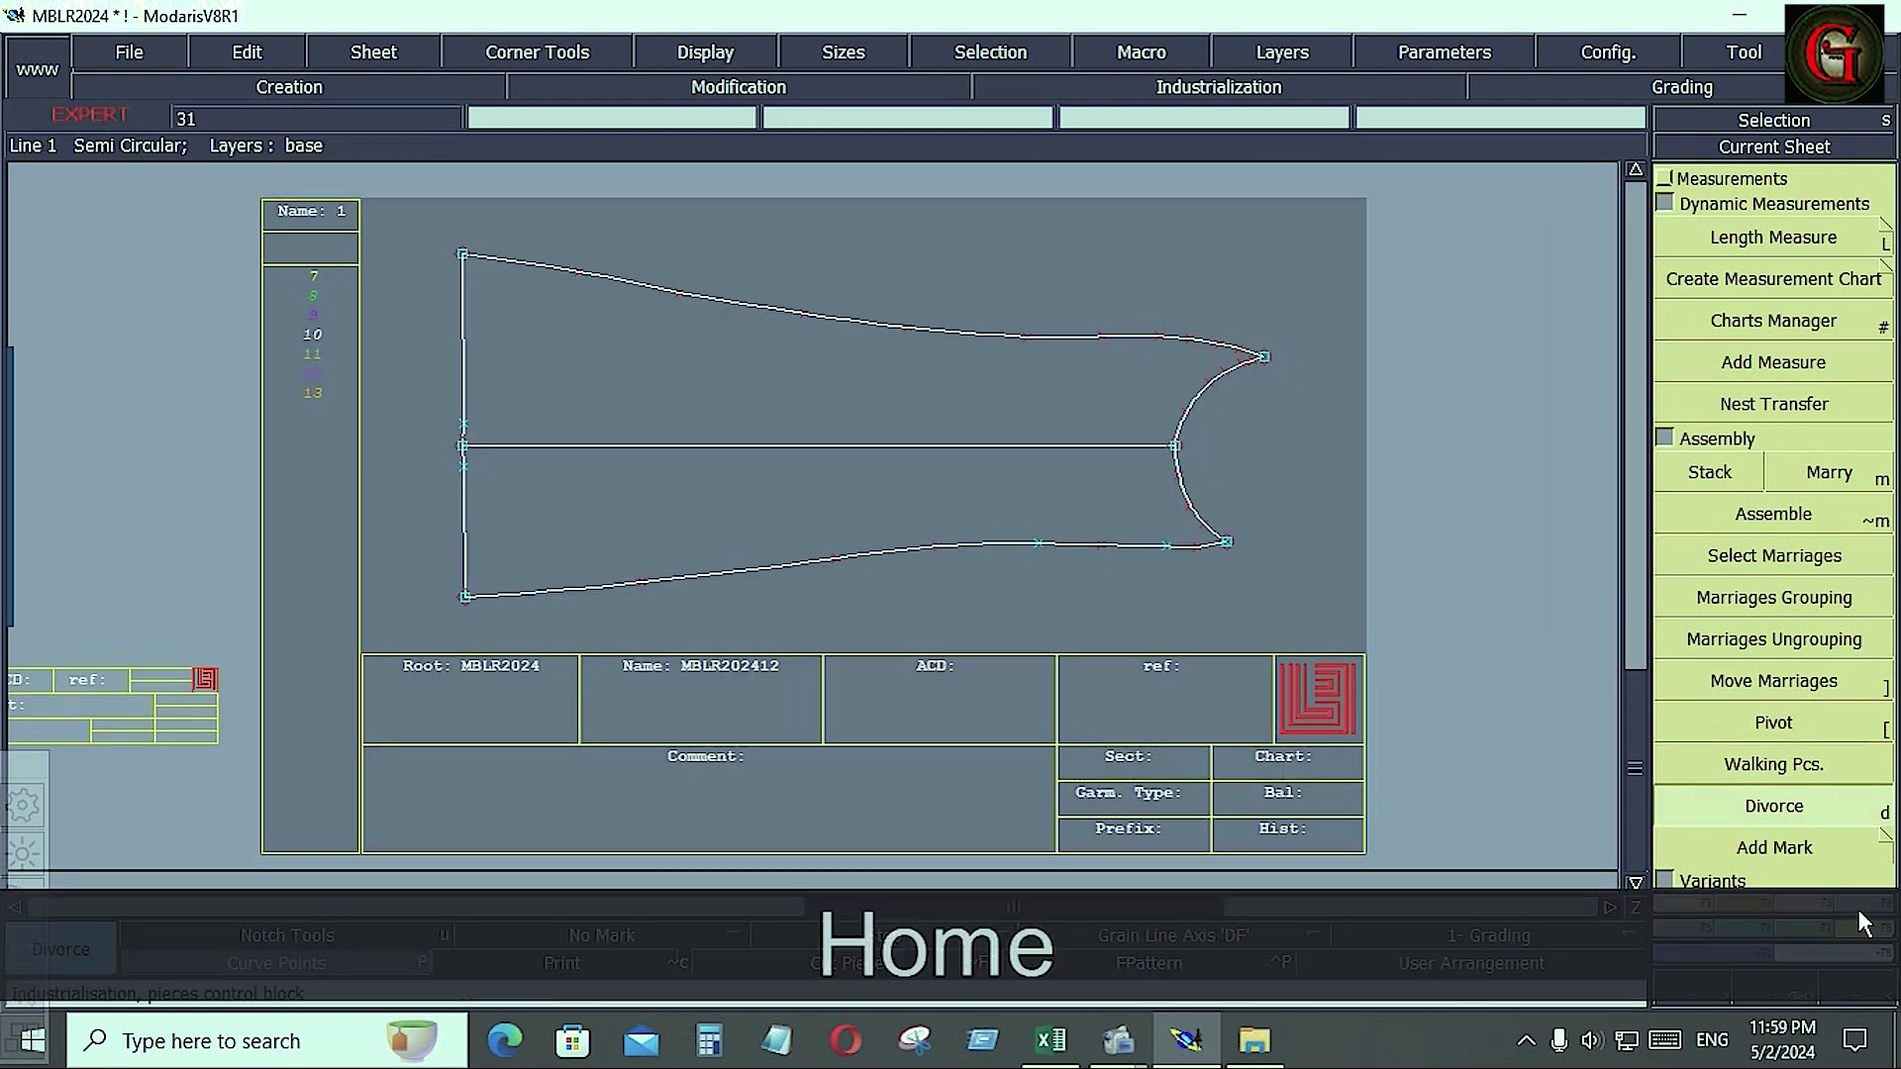
click(1861, 905)
click(1721, 614)
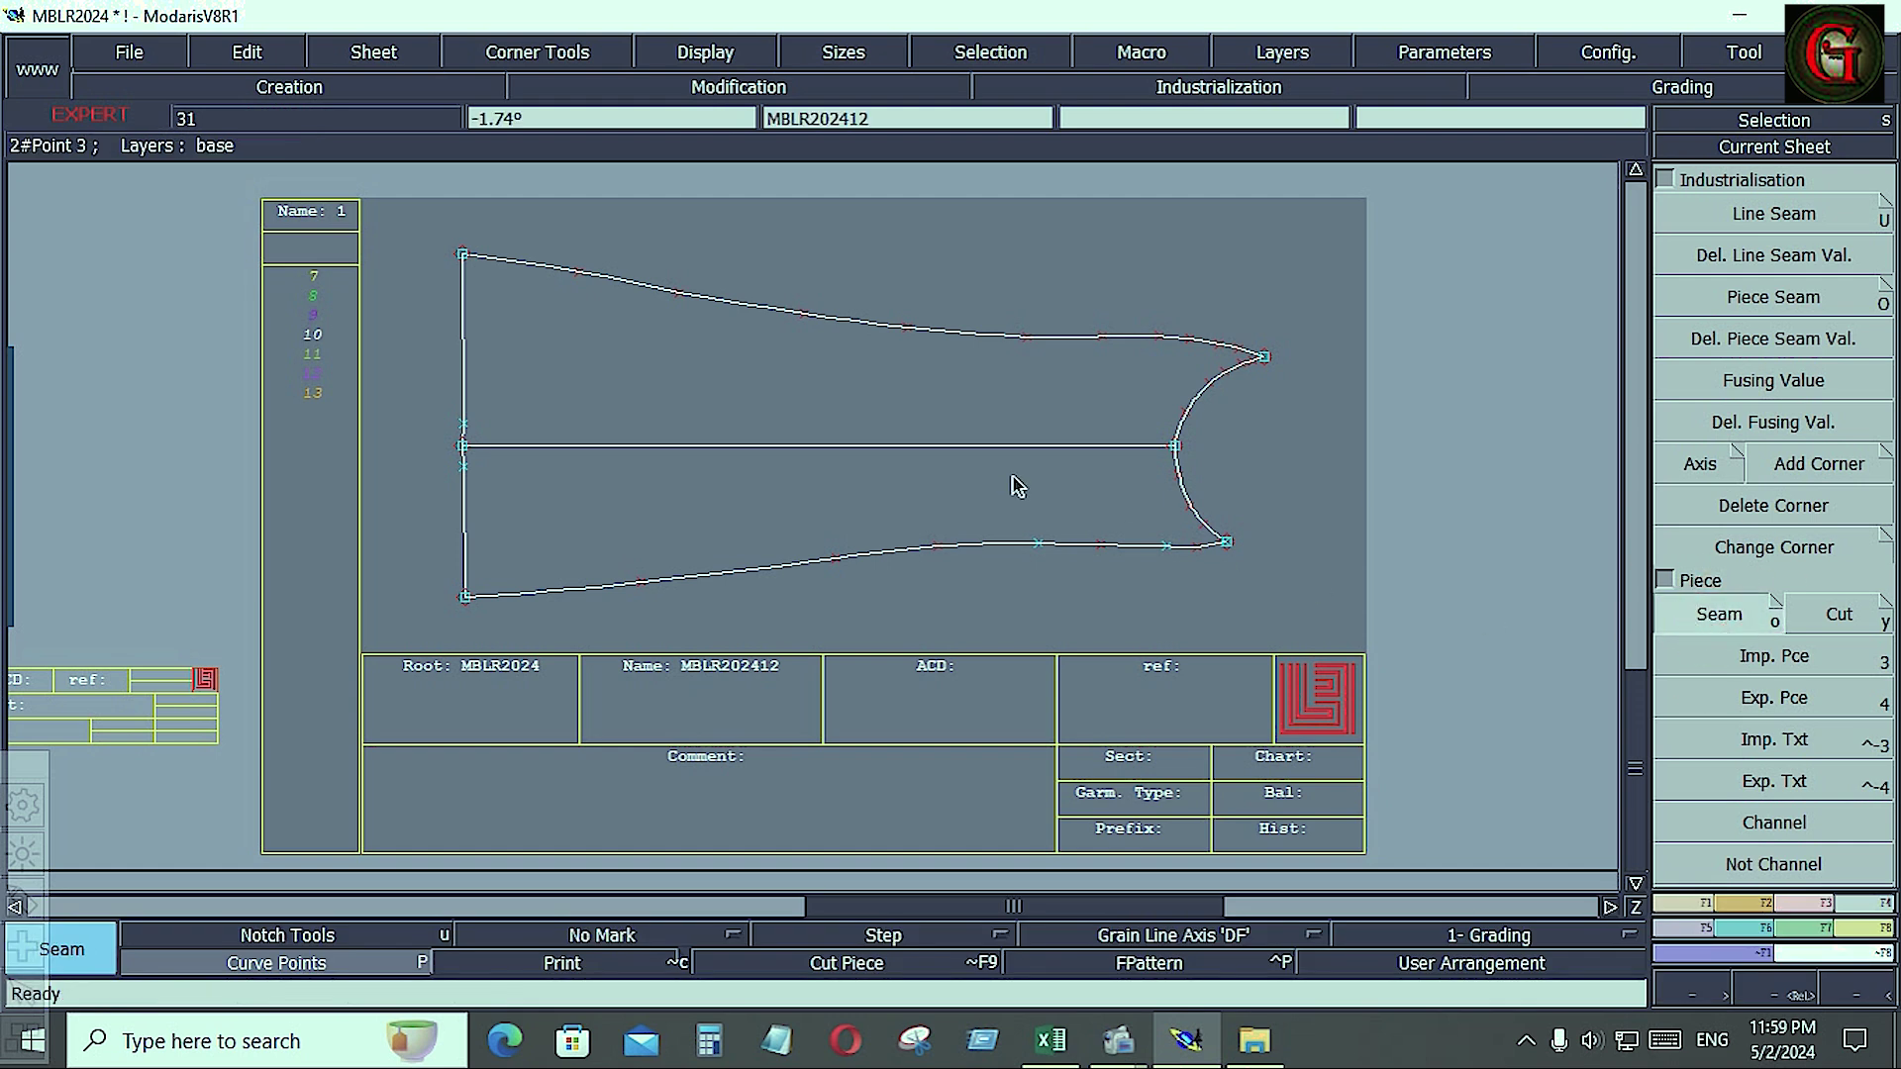
click(930, 466)
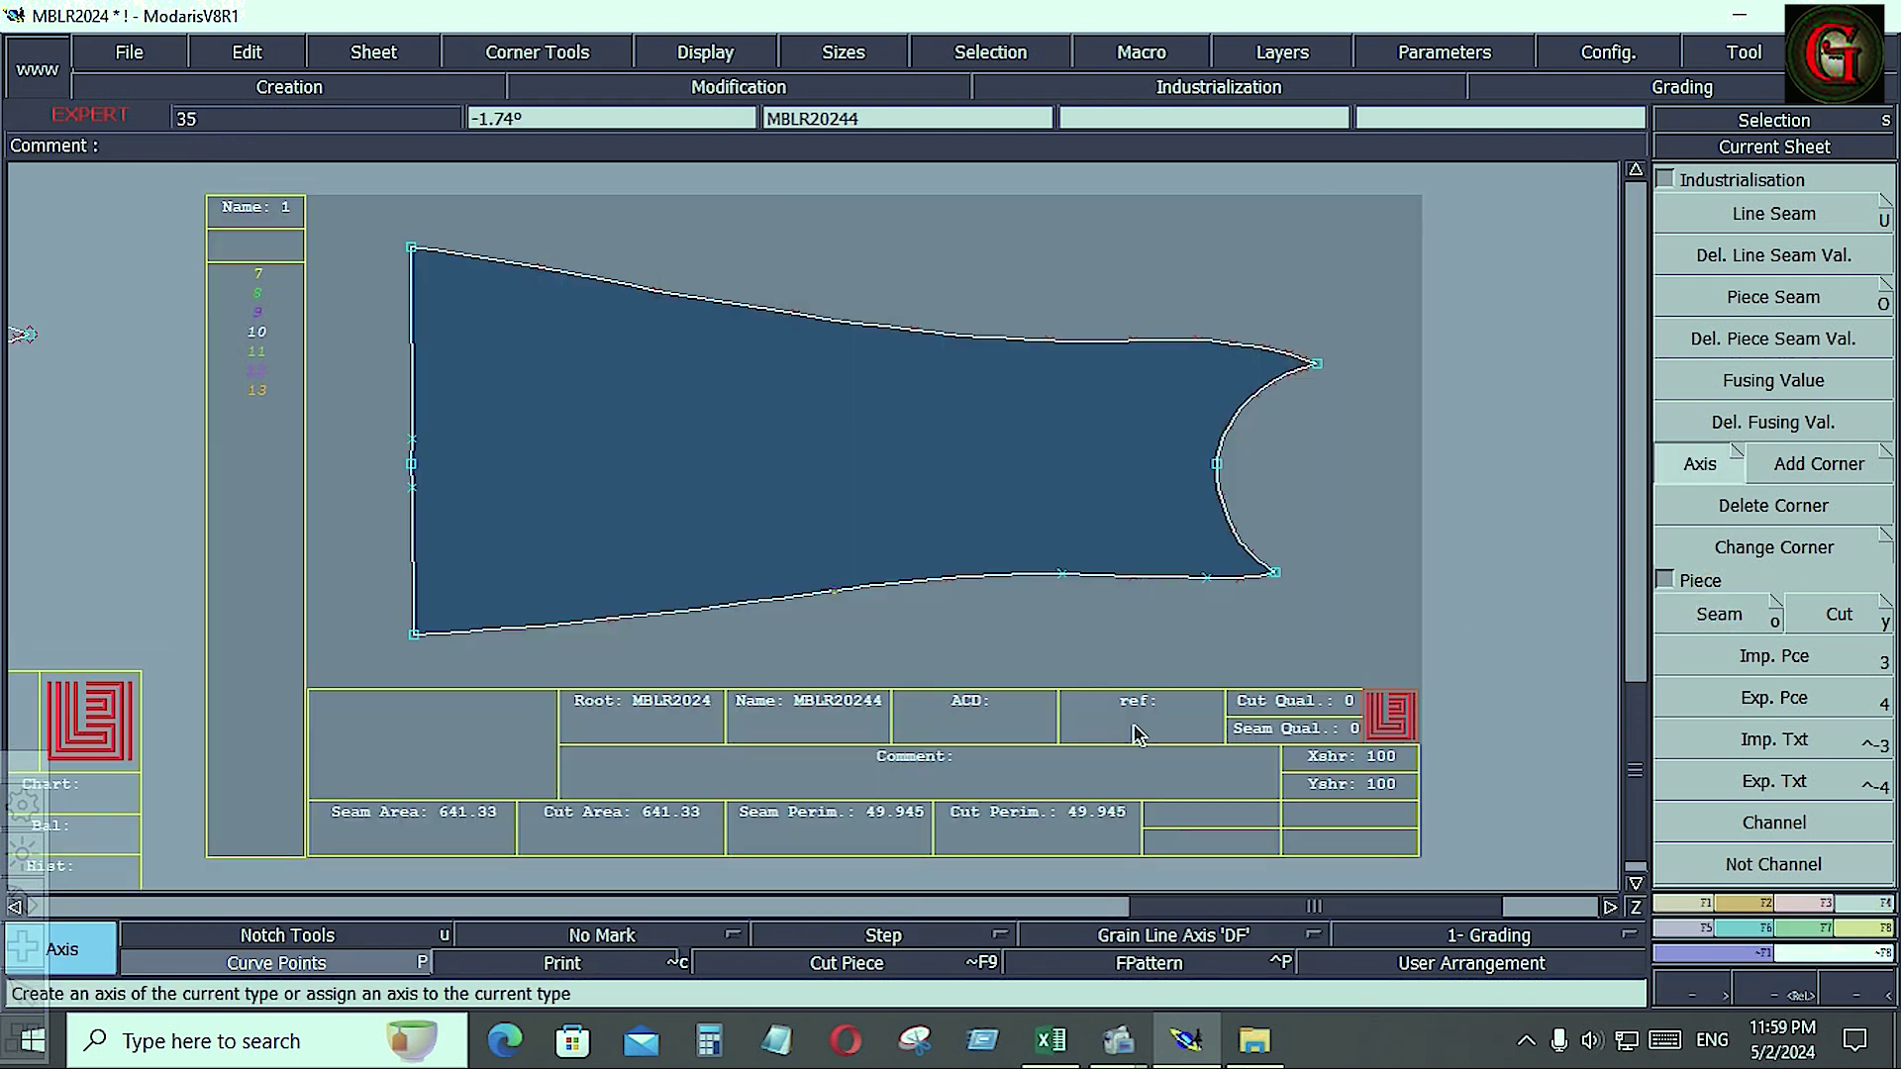
ctrl+click(795, 434)
ctrl+click(980, 434)
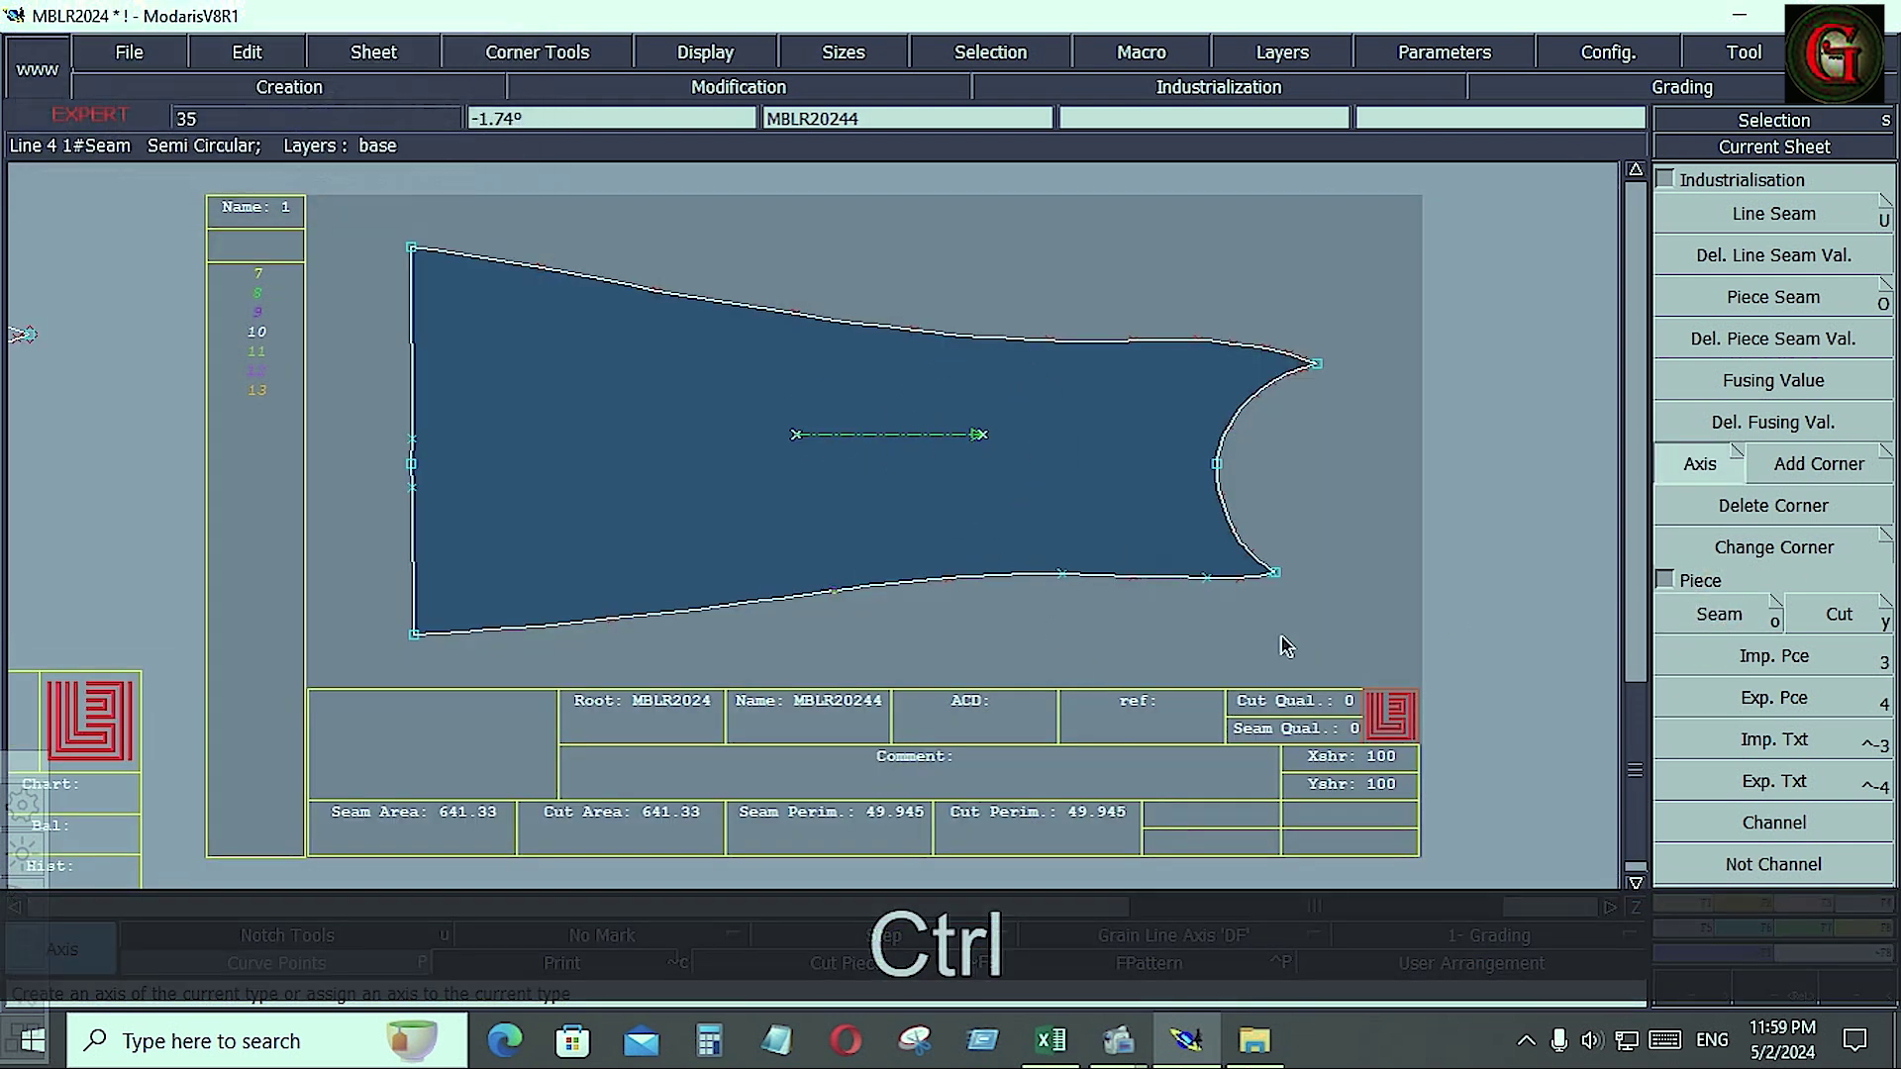
- Add notches at the middle points of the armhole and hem edges, and delete the extra curve points beside the hem notch
click(1745, 903)
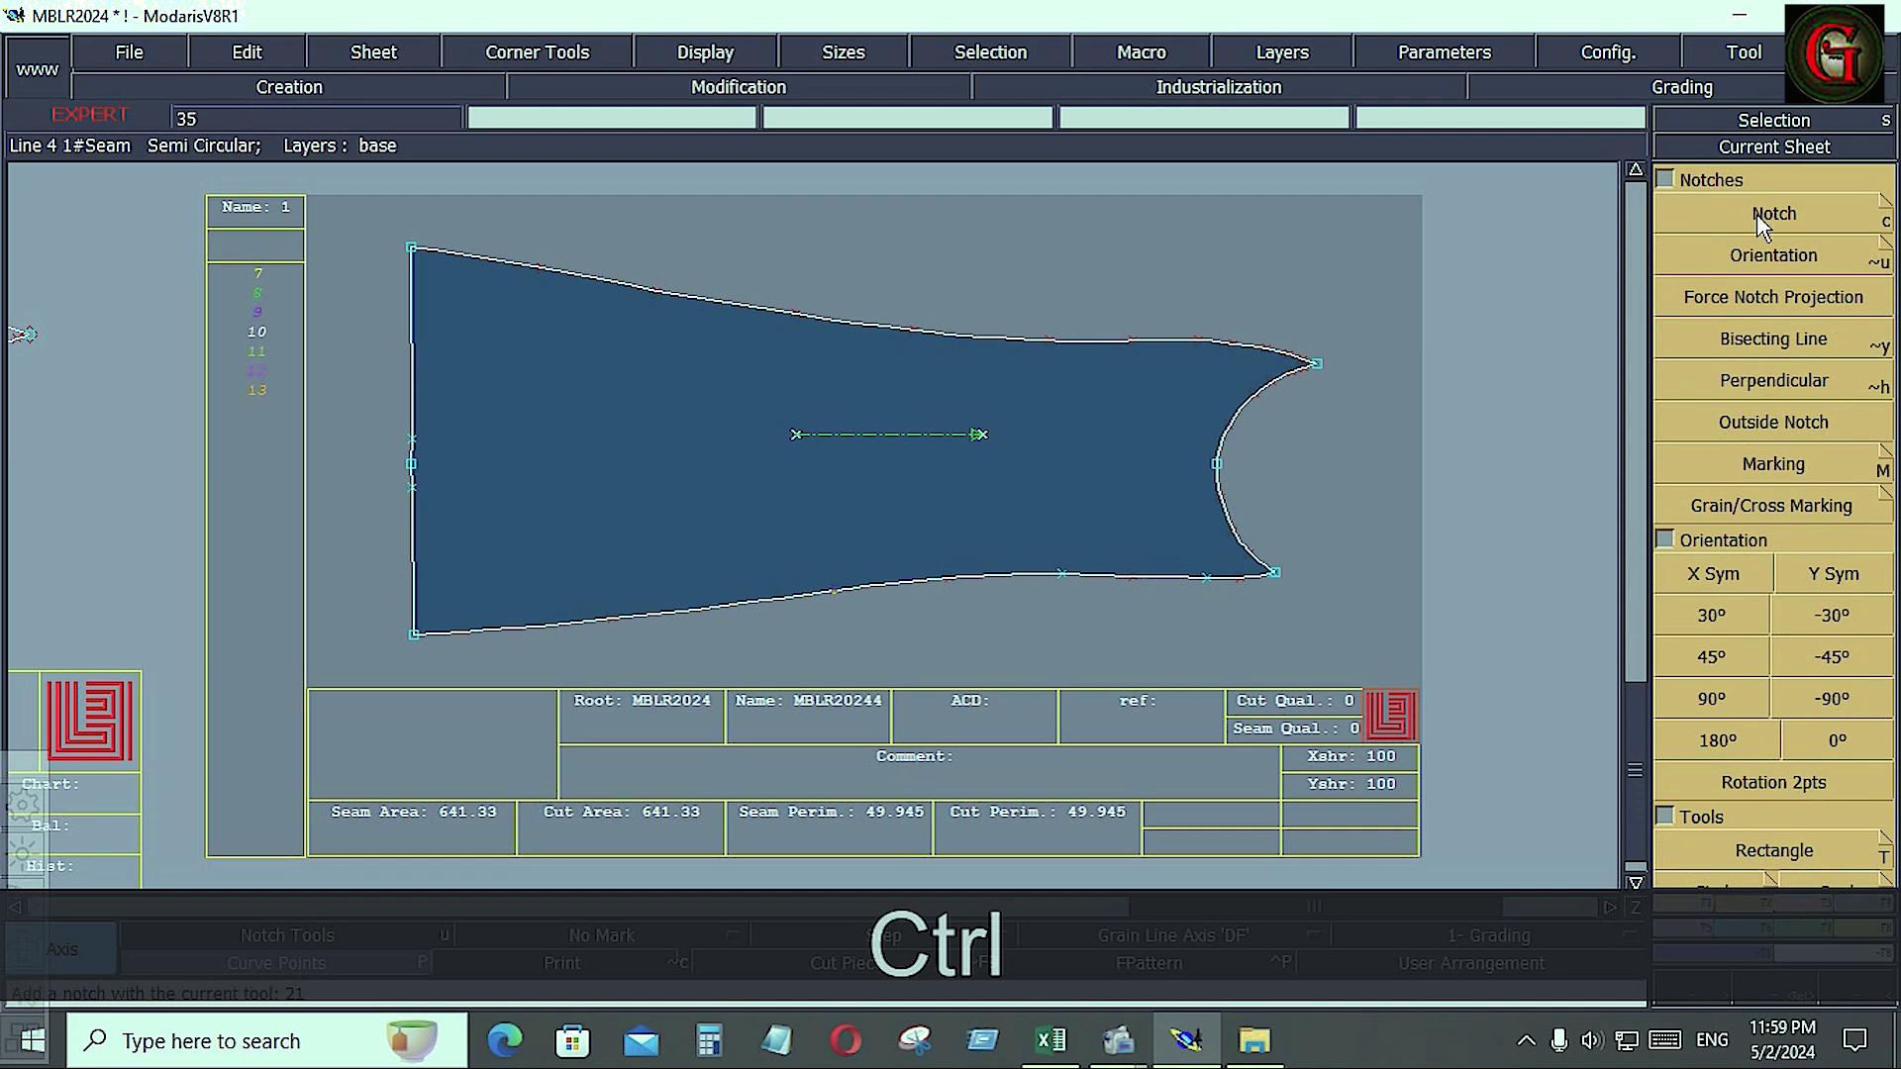
click(1758, 220)
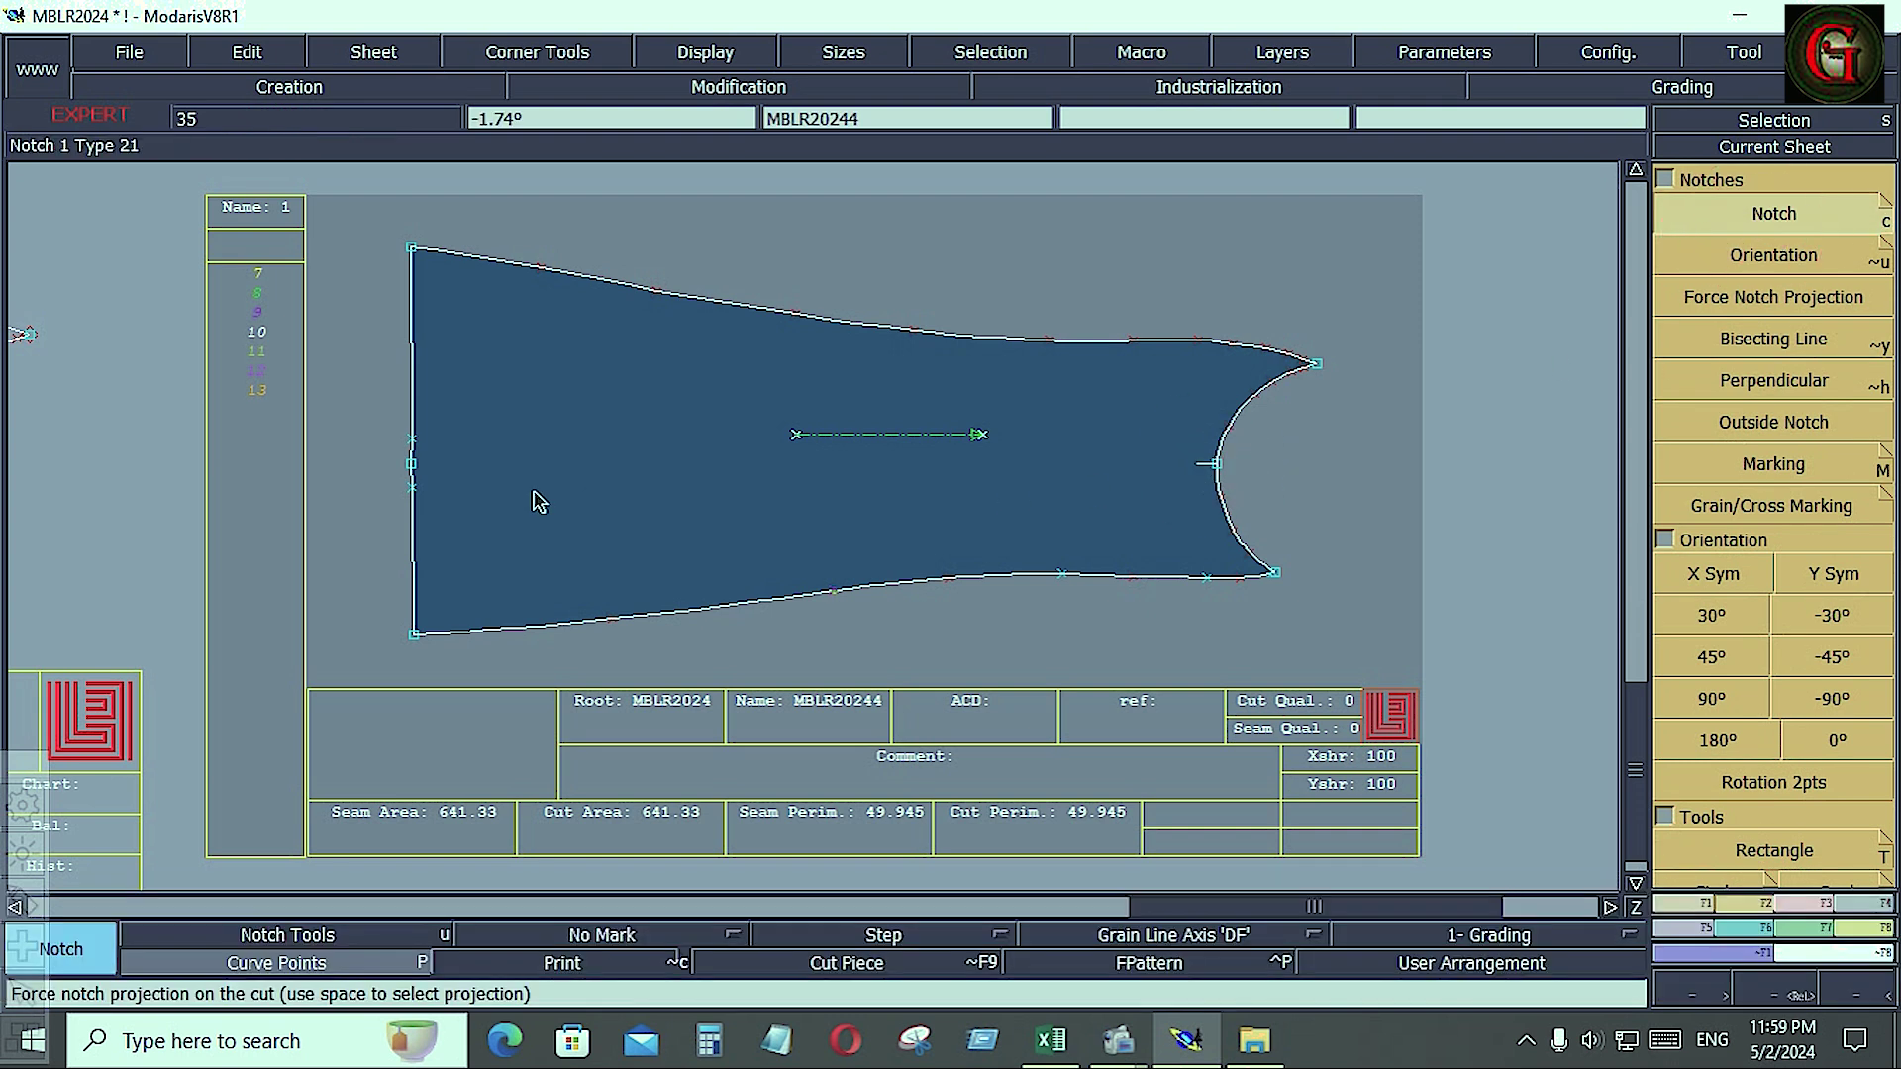
click(413, 463)
key(Delete)
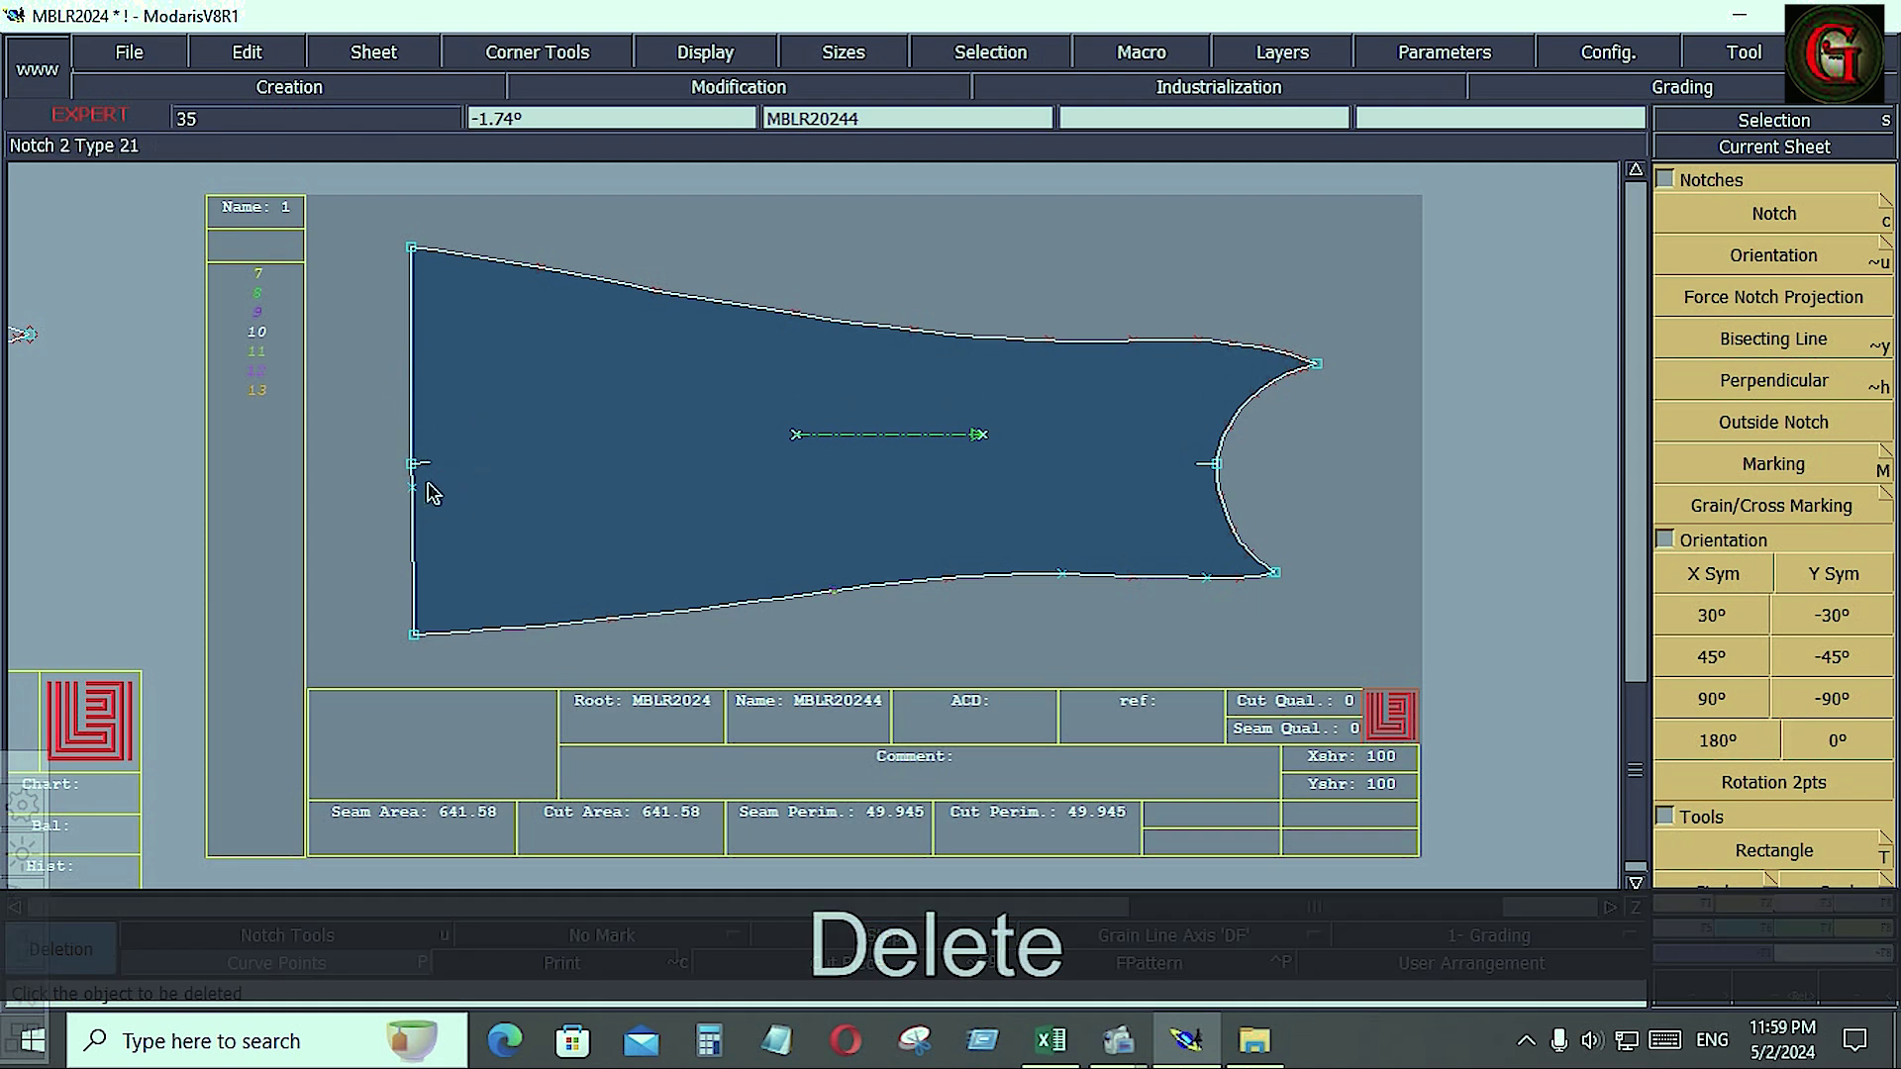
click(413, 484)
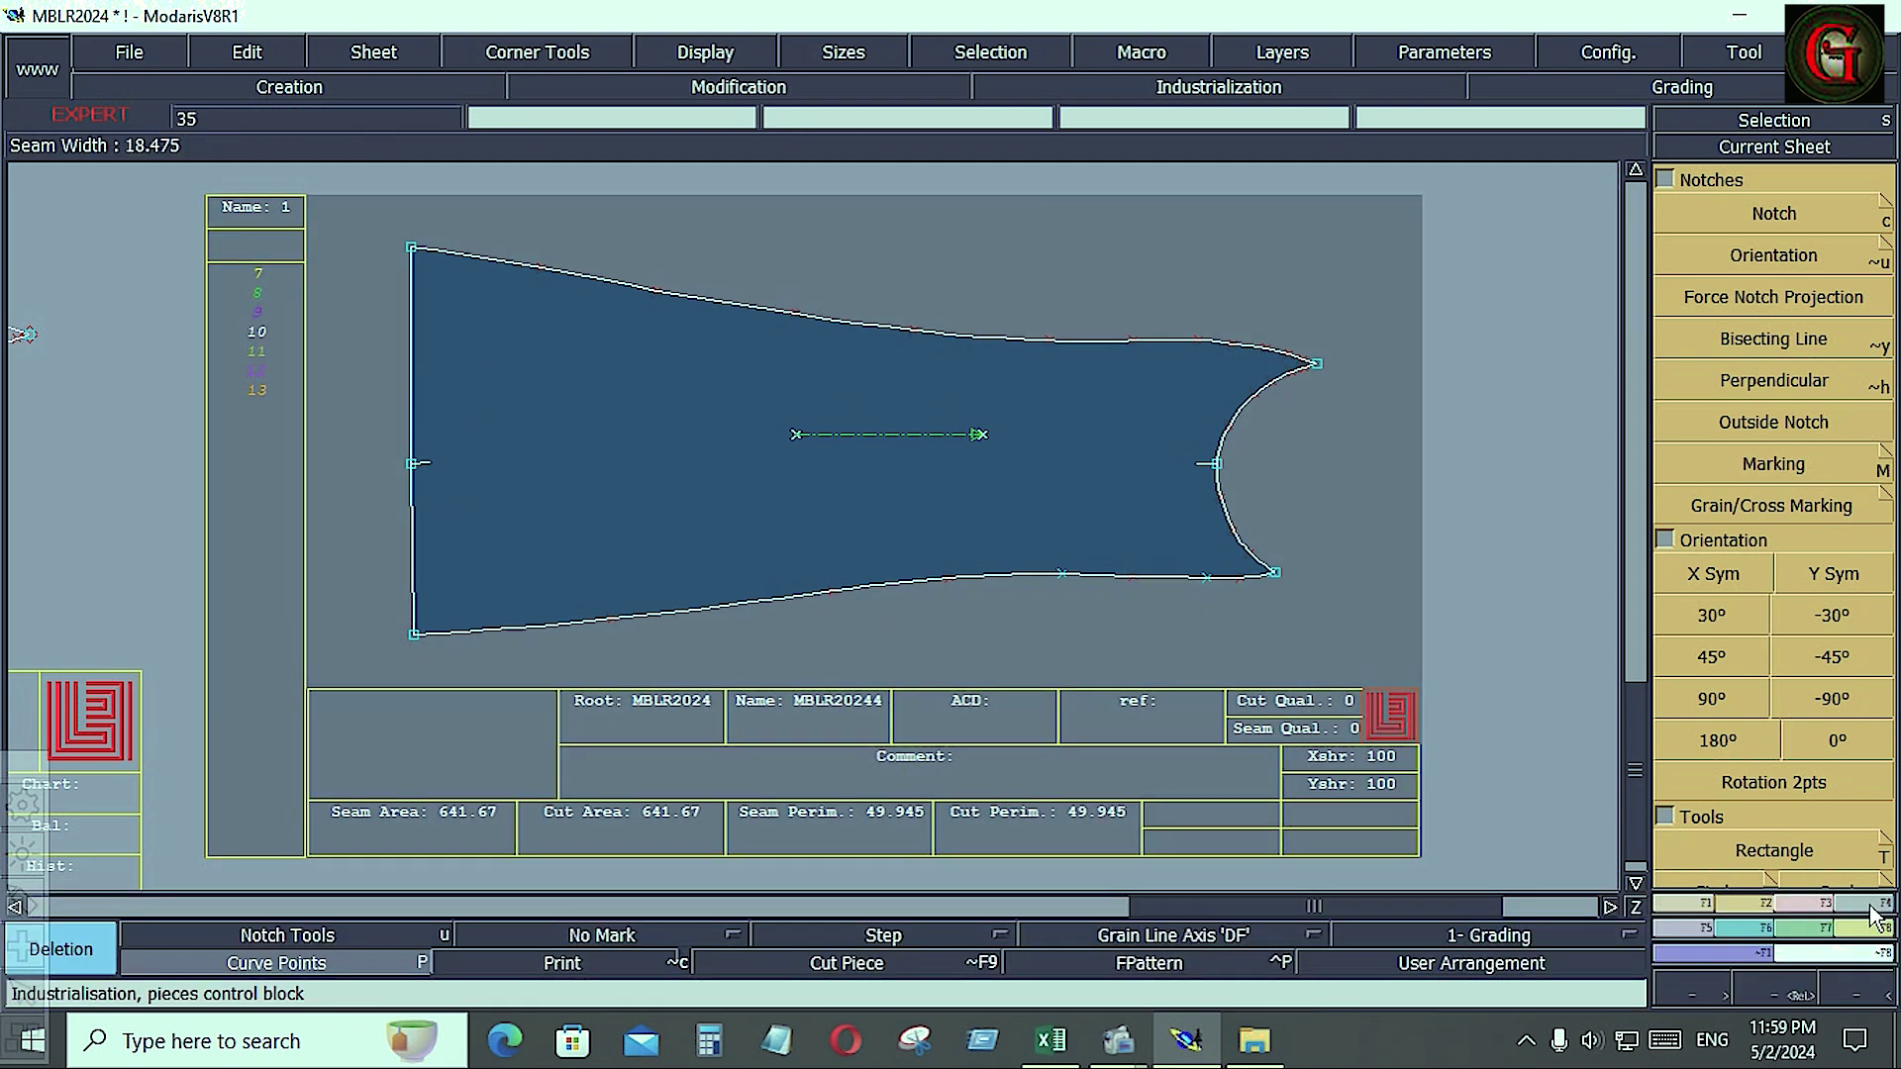
- Apply a 0.4 inch line seam allowance to all edges of the extracted piece
click(1868, 903)
click(1776, 220)
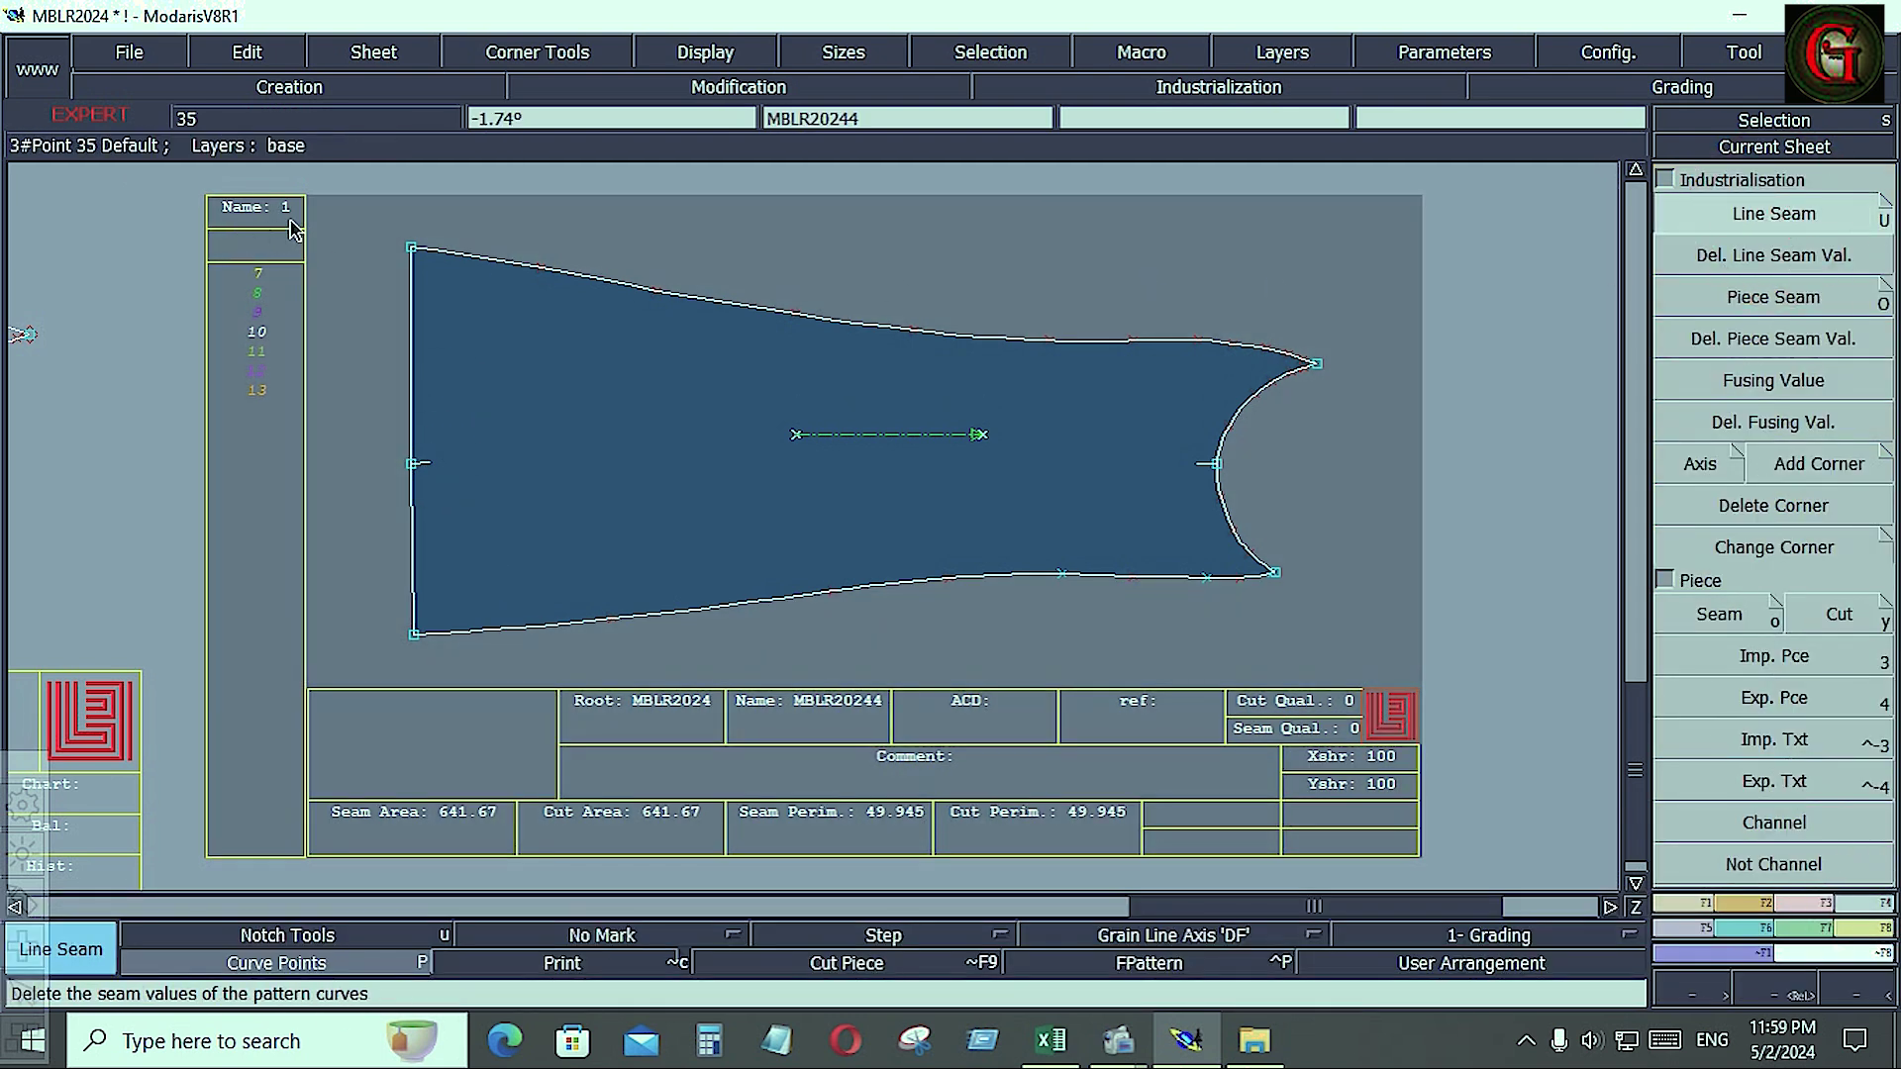
drag(363, 222, 1443, 638)
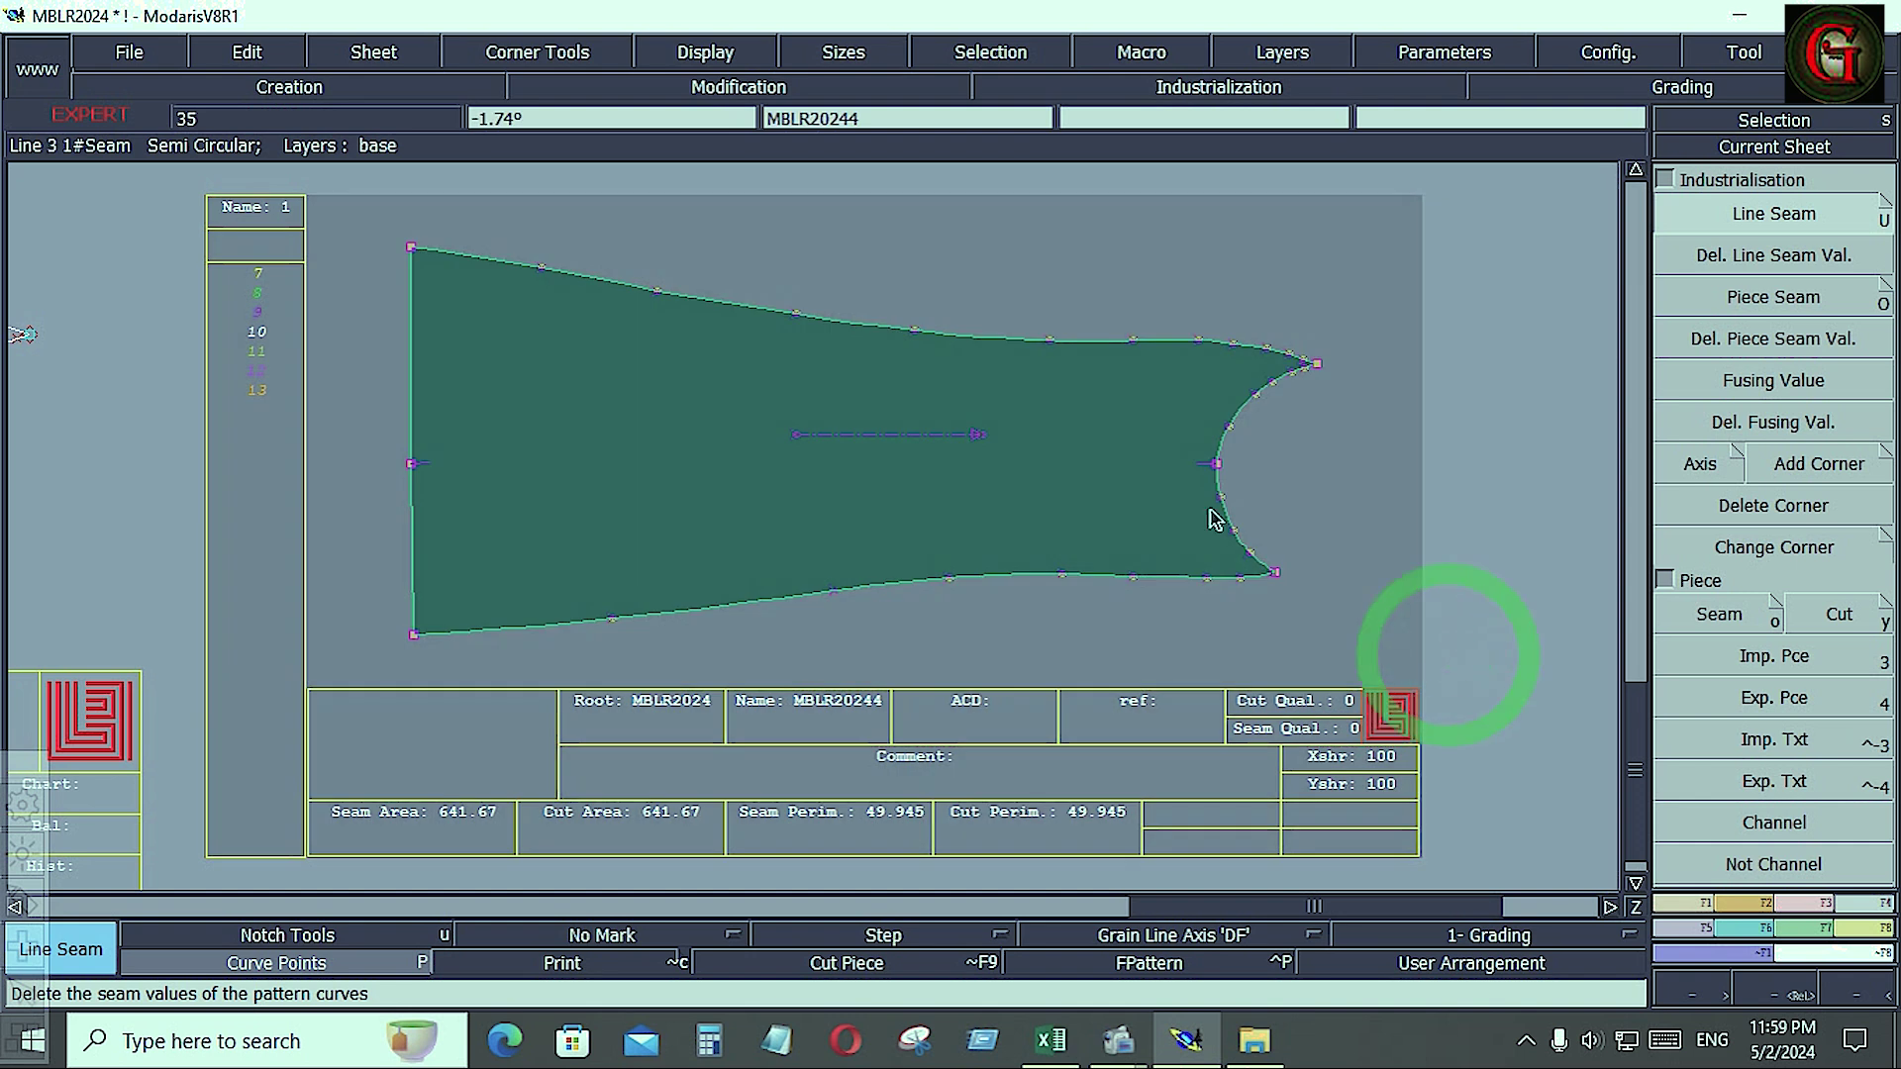
click(1096, 346)
key(Down)
key(Down)
key(Down)
- Set the seam allowance of both hem lines to 1.75 inches
drag(376, 203, 485, 652)
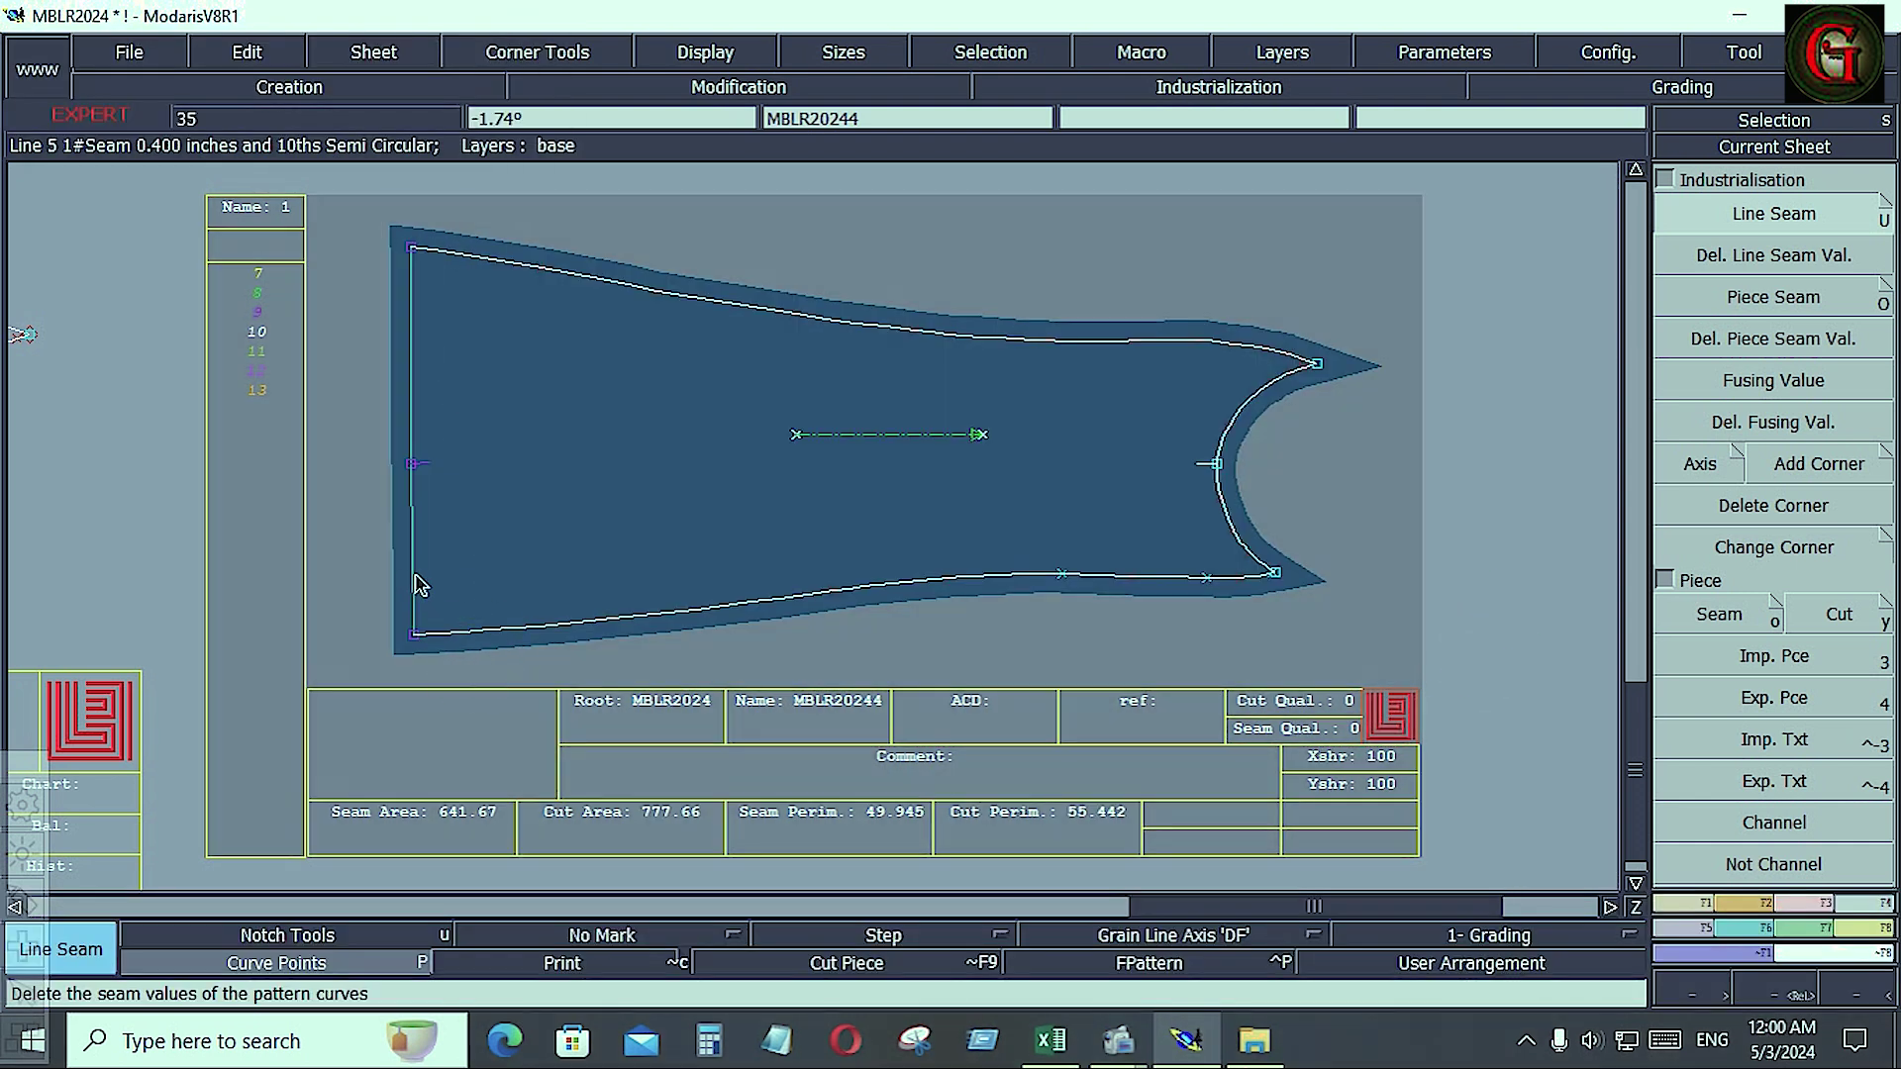
click(414, 573)
key(Down)
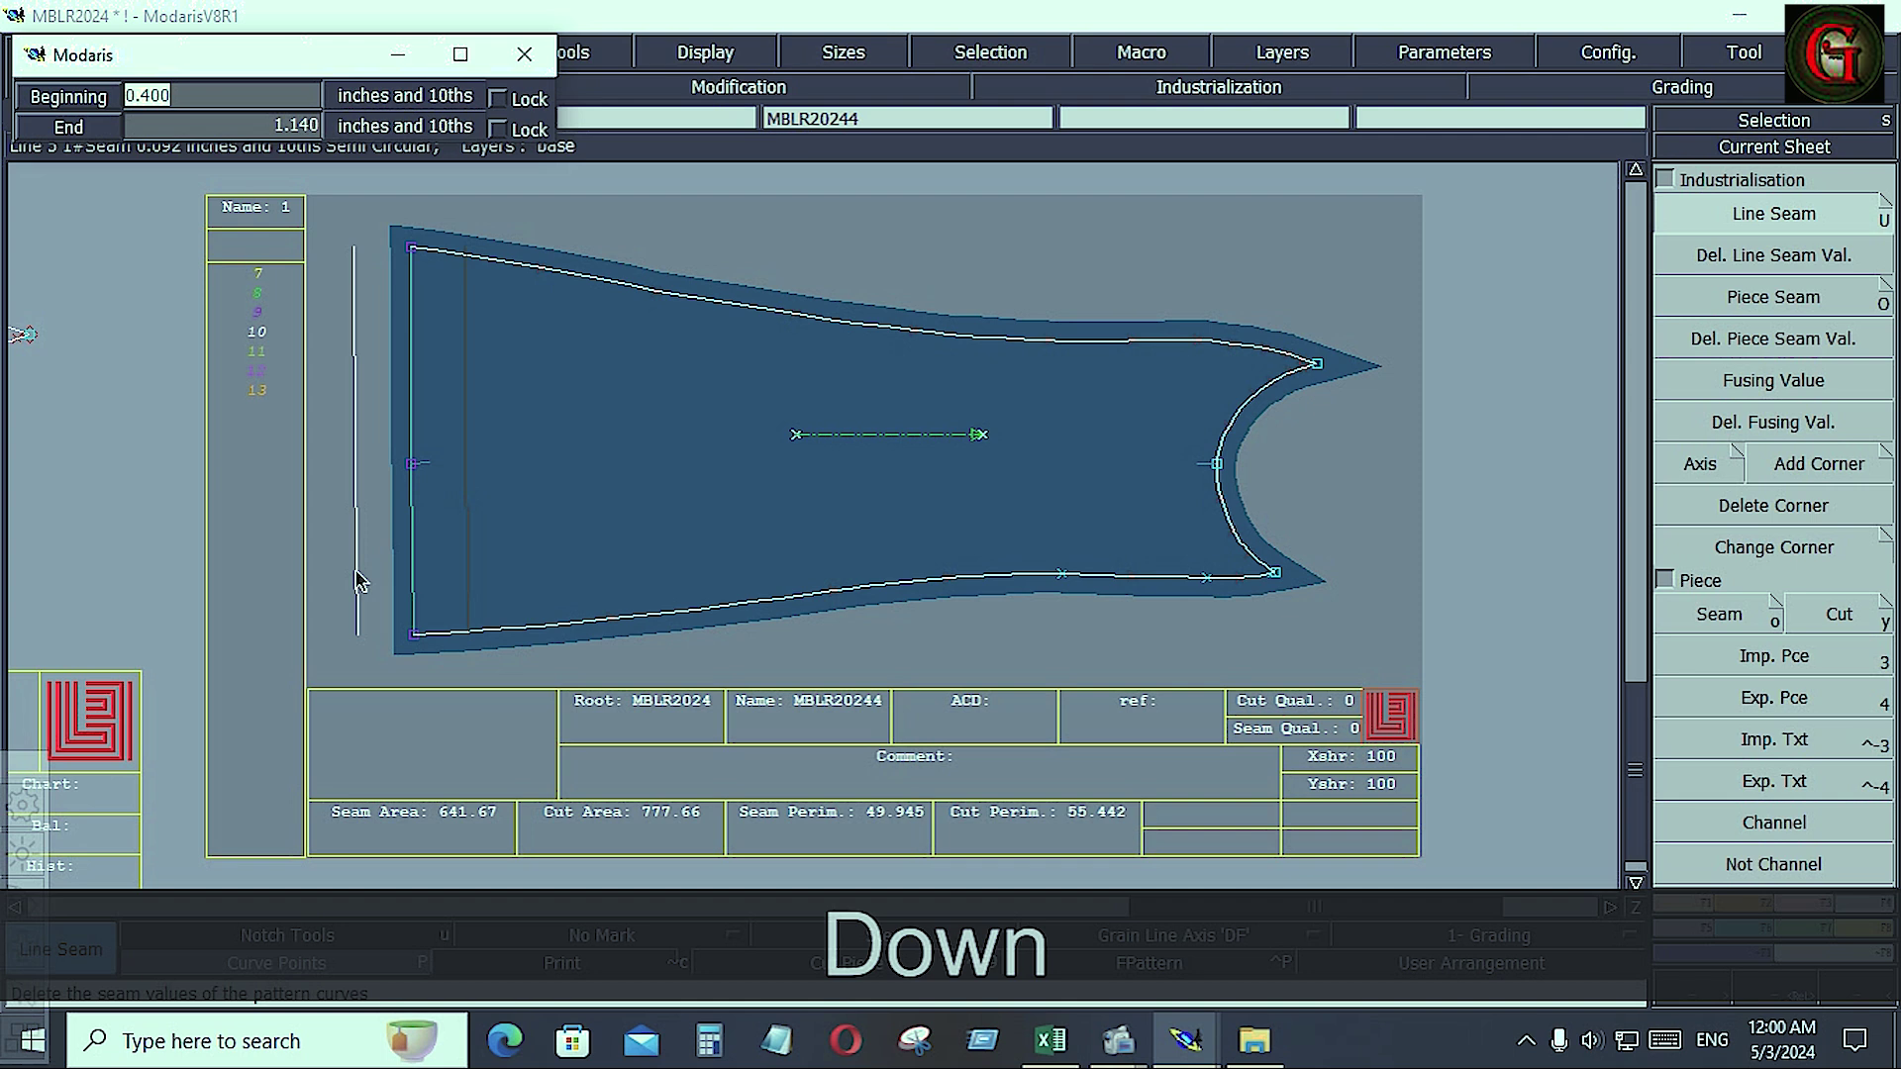
text(1.75)
key(Down)
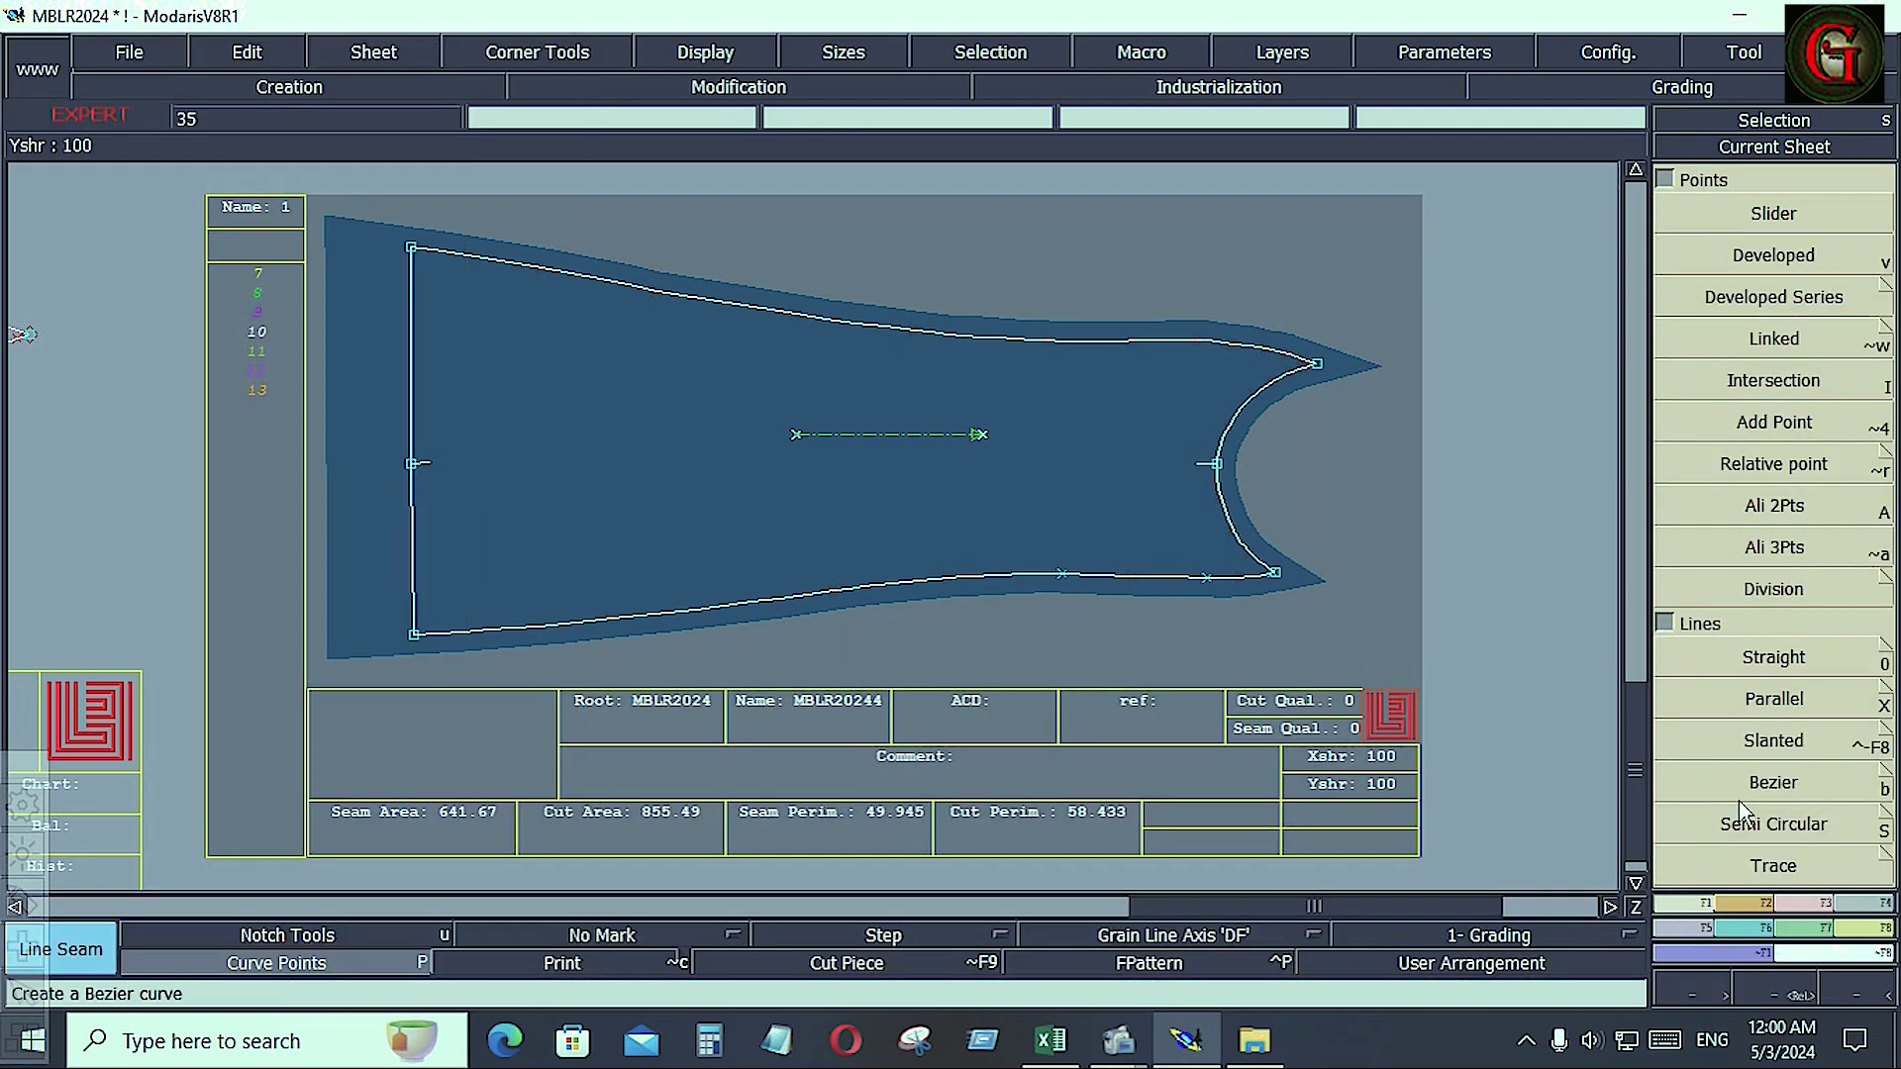
- Merge the two hem lines at their common midpoint, and create a parallel line 1.25 inches outside the hem
key(shift+equal)
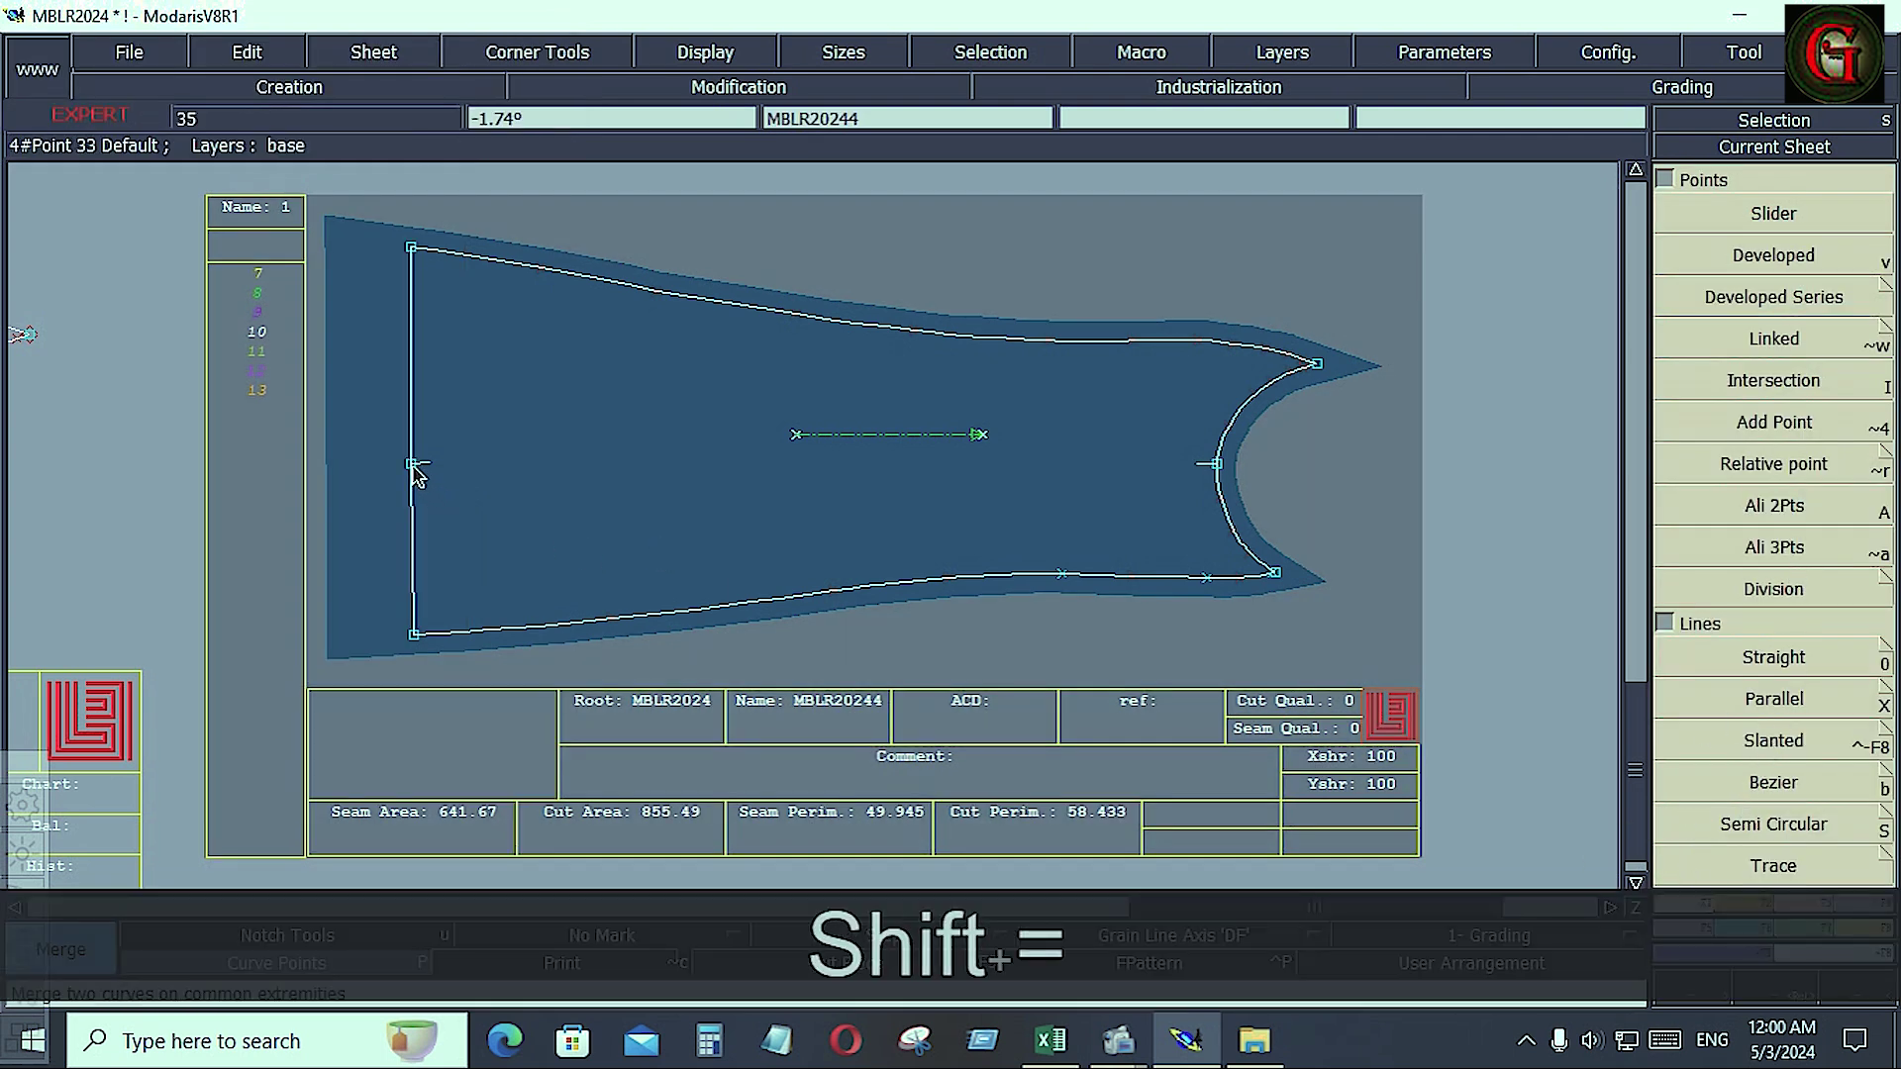
click(1738, 703)
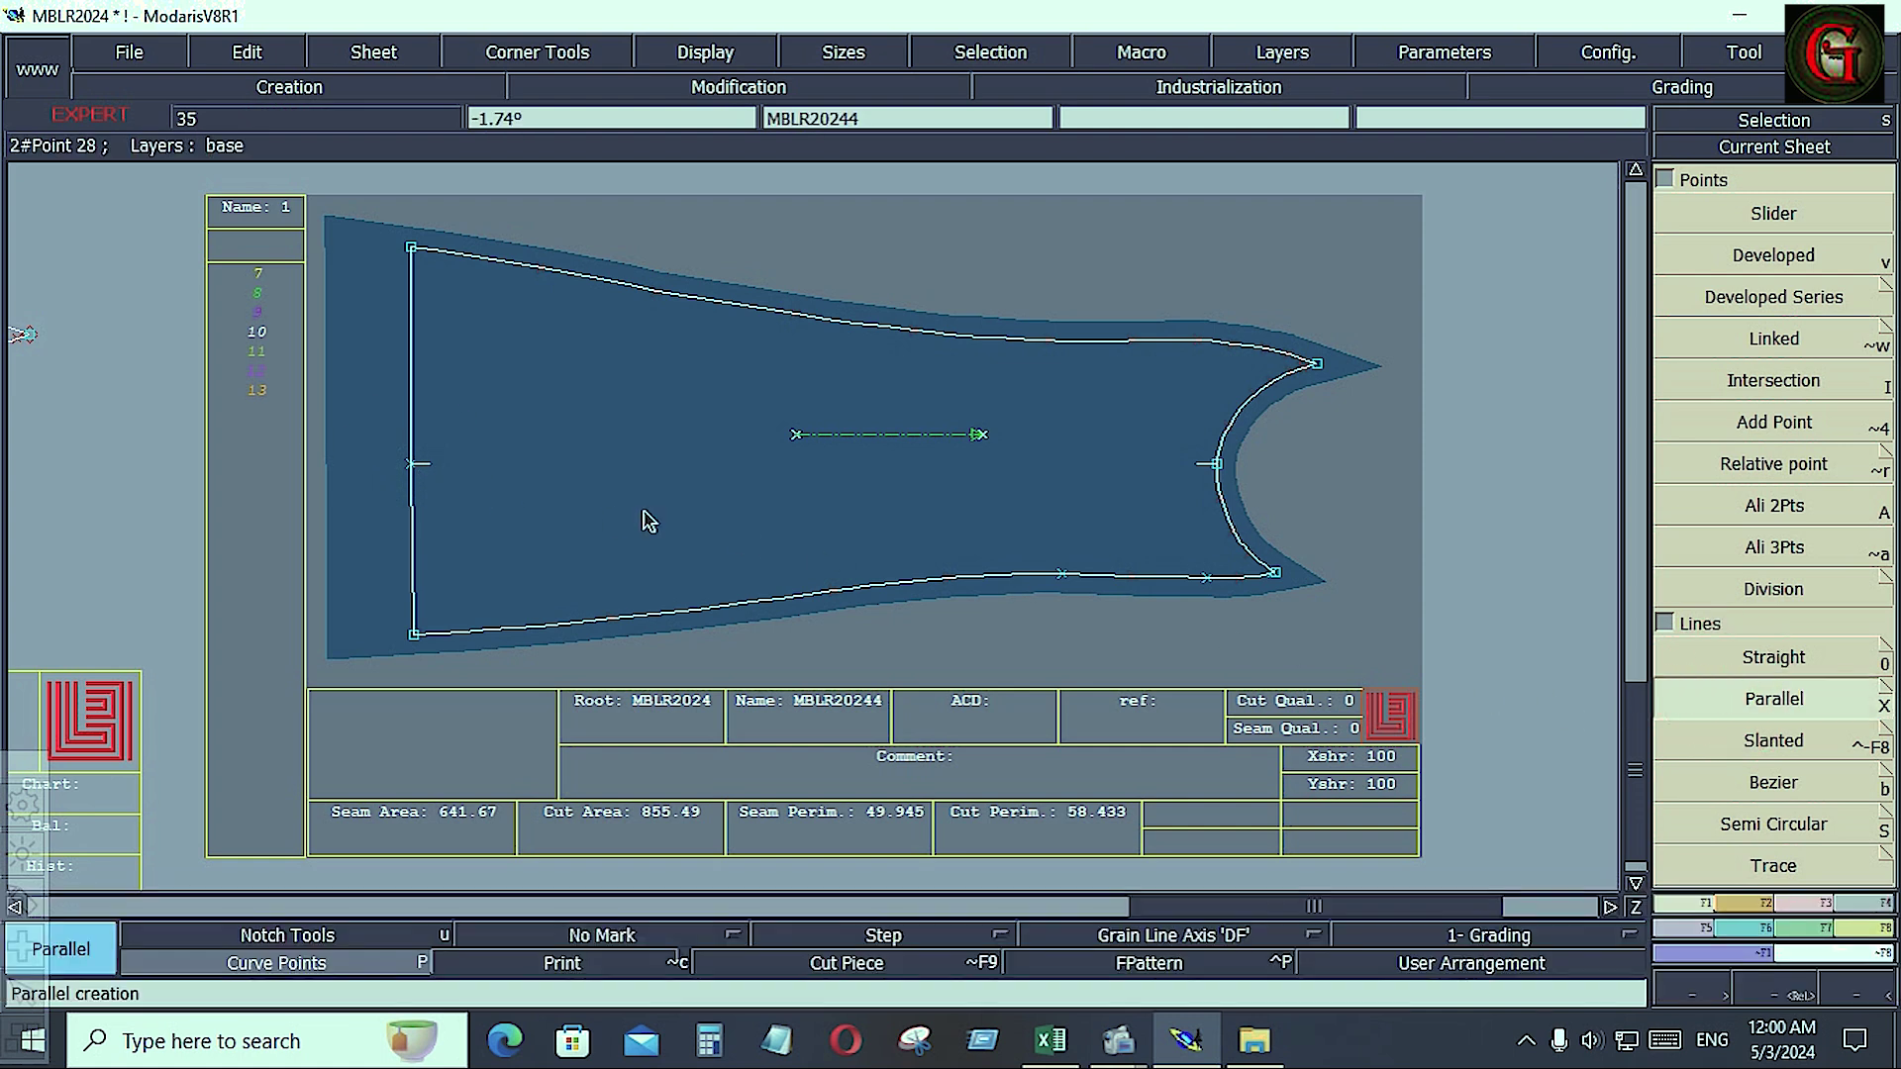
click(415, 495)
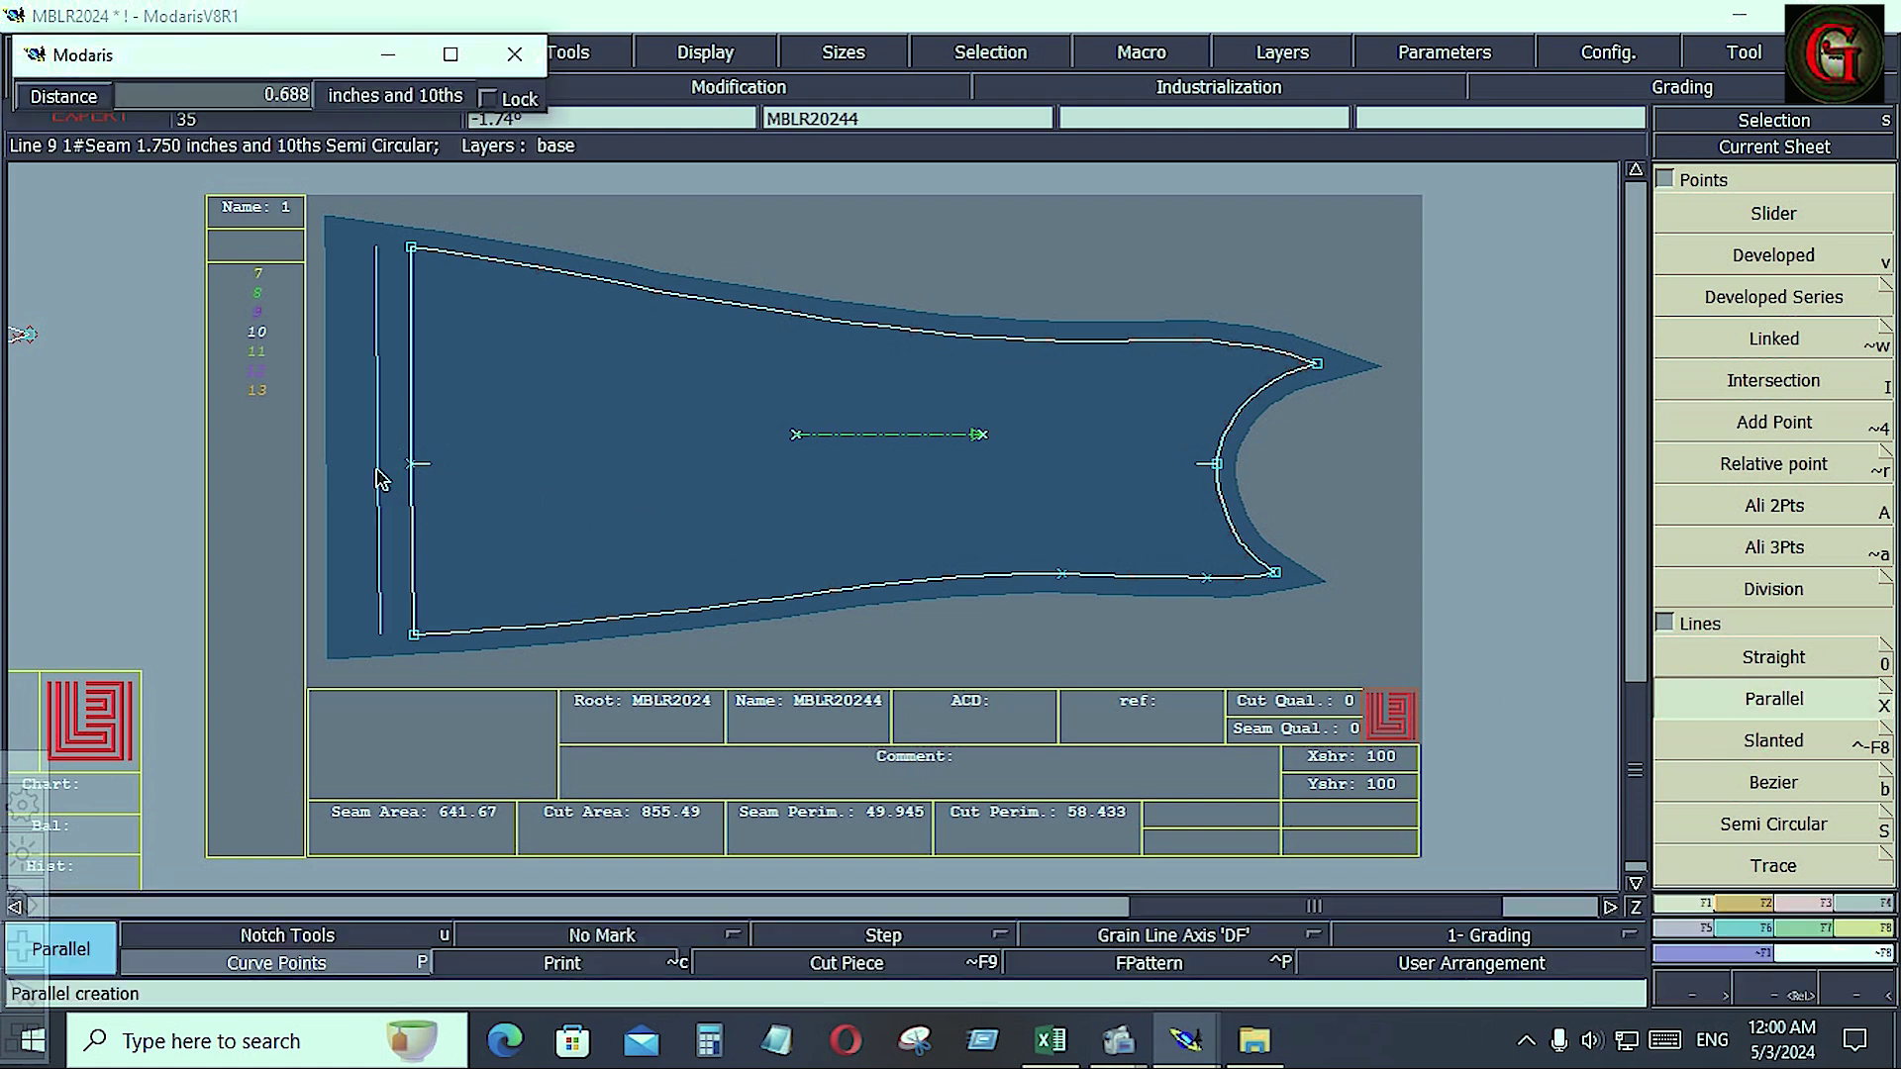
key(Down)
text(1.25)
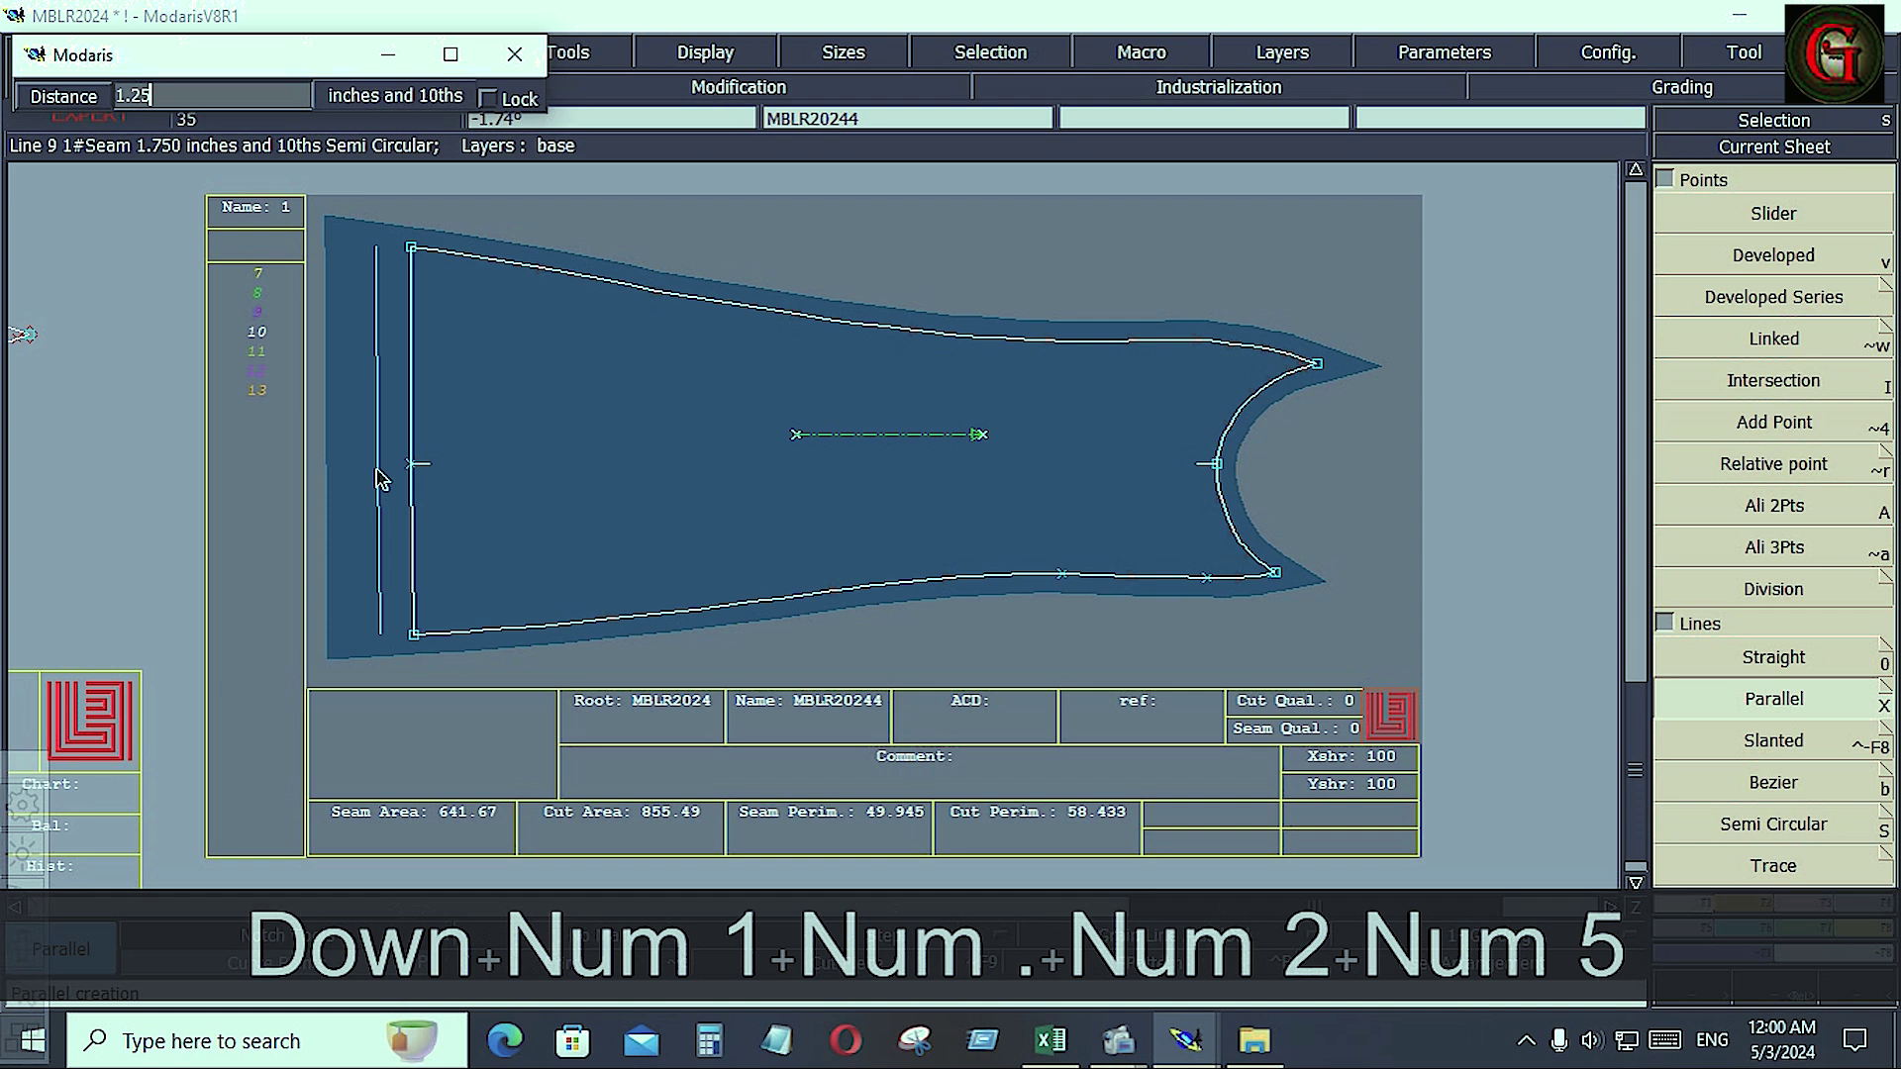
key(Return)
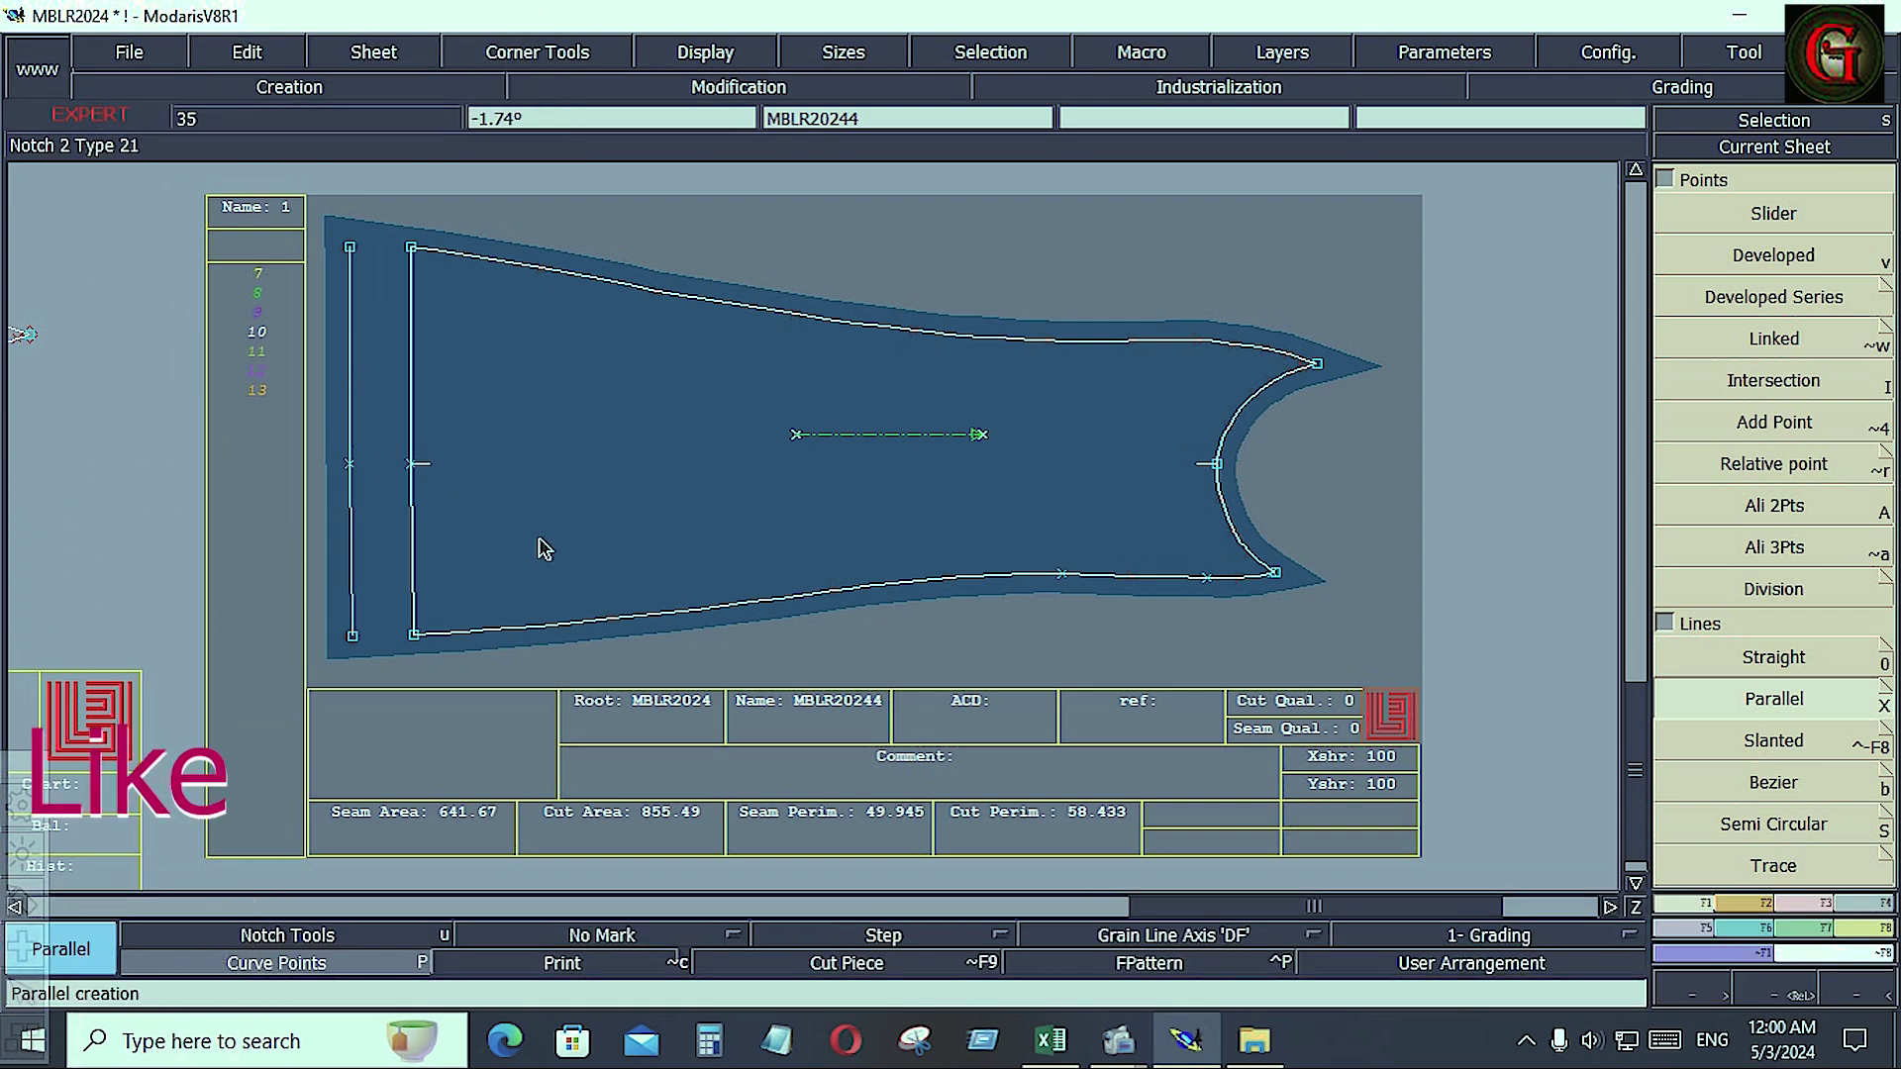
- Open the sheet of the long back piece and increase the line seam allowance on its hem edge
key(8)
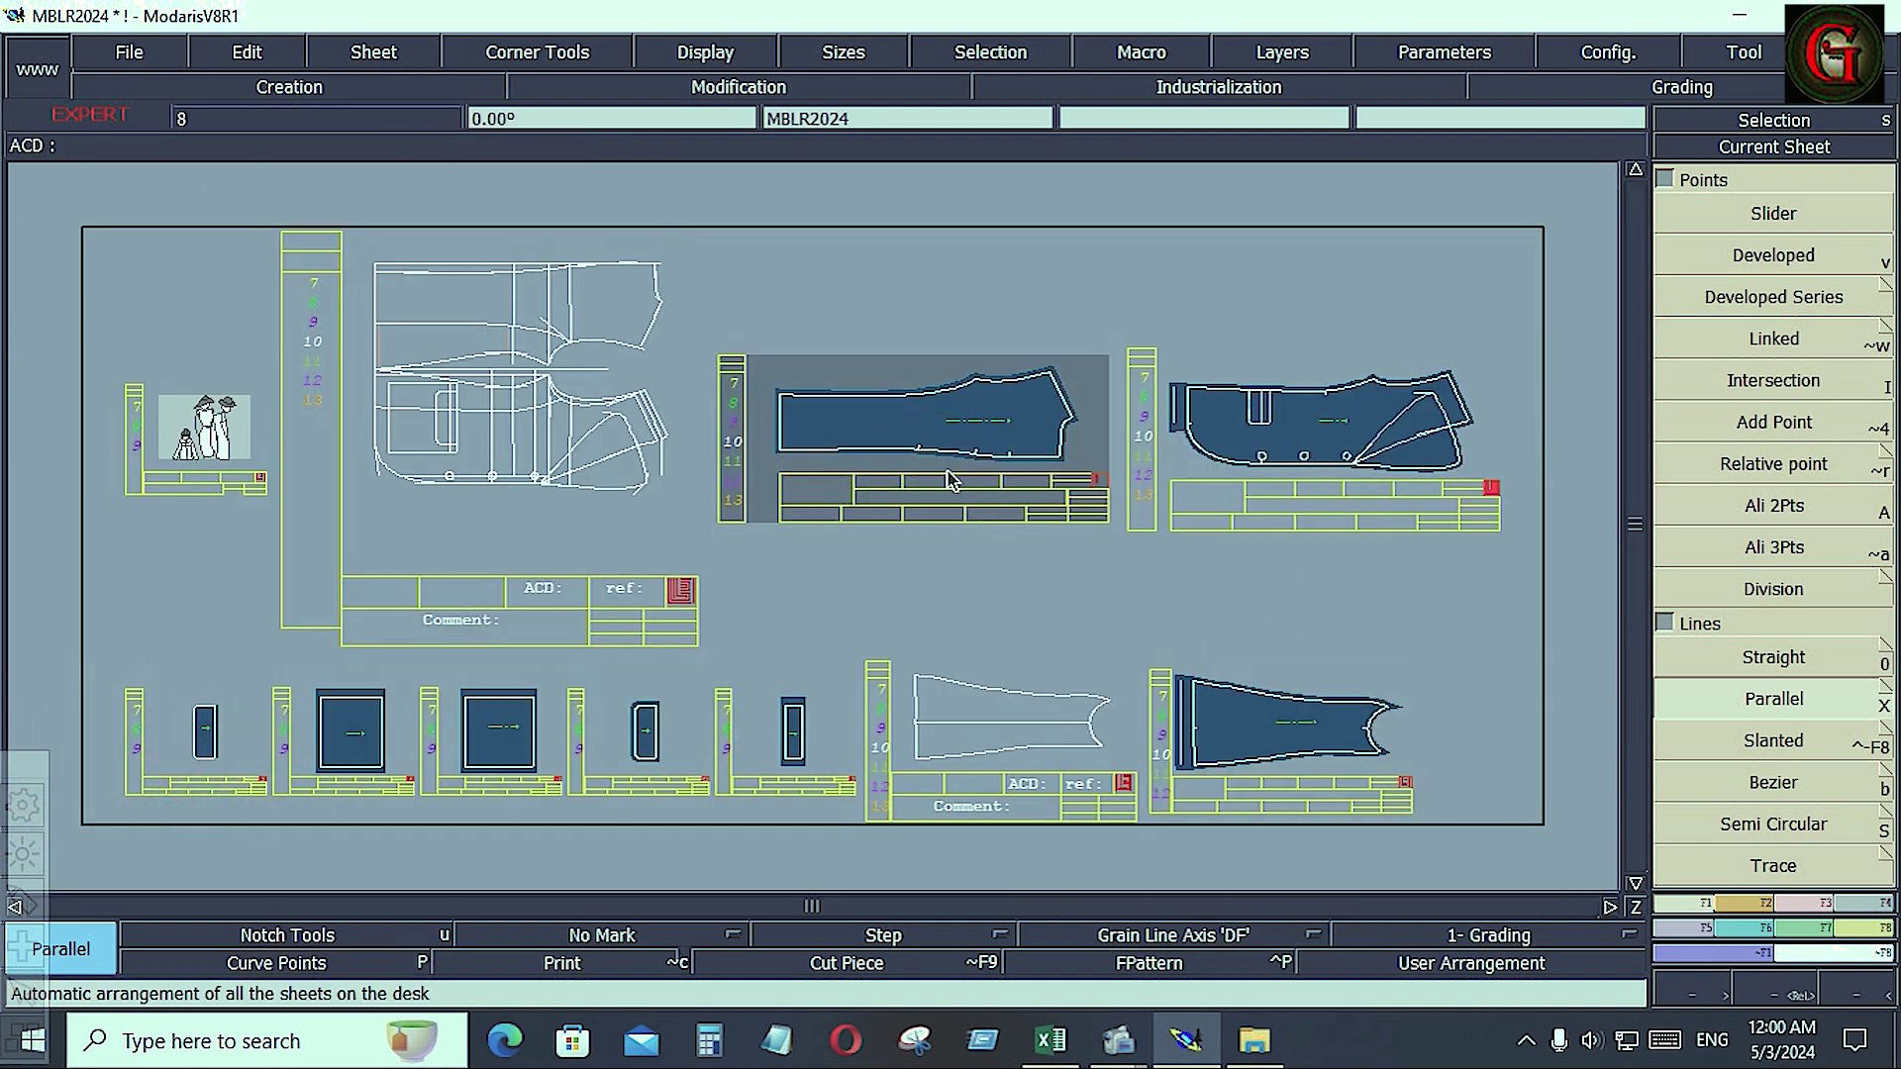
key(Home)
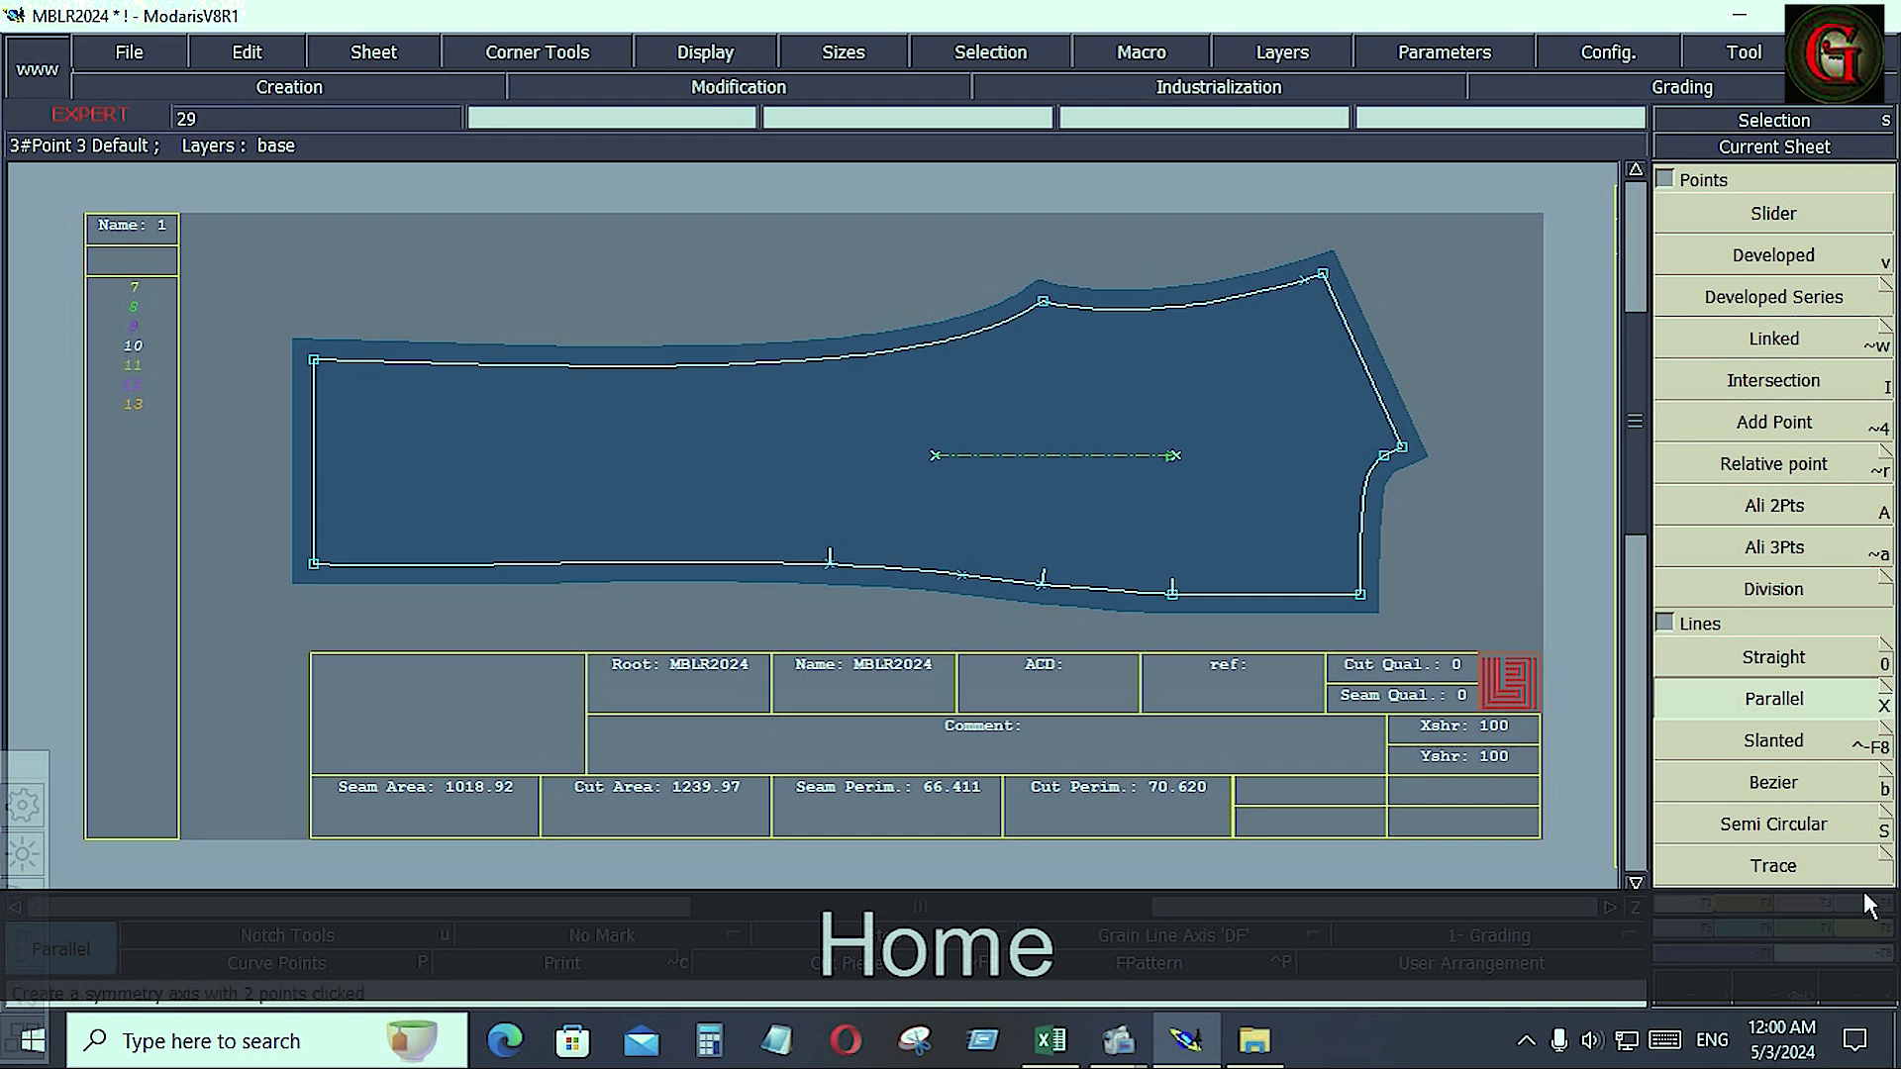
click(1863, 903)
click(1749, 220)
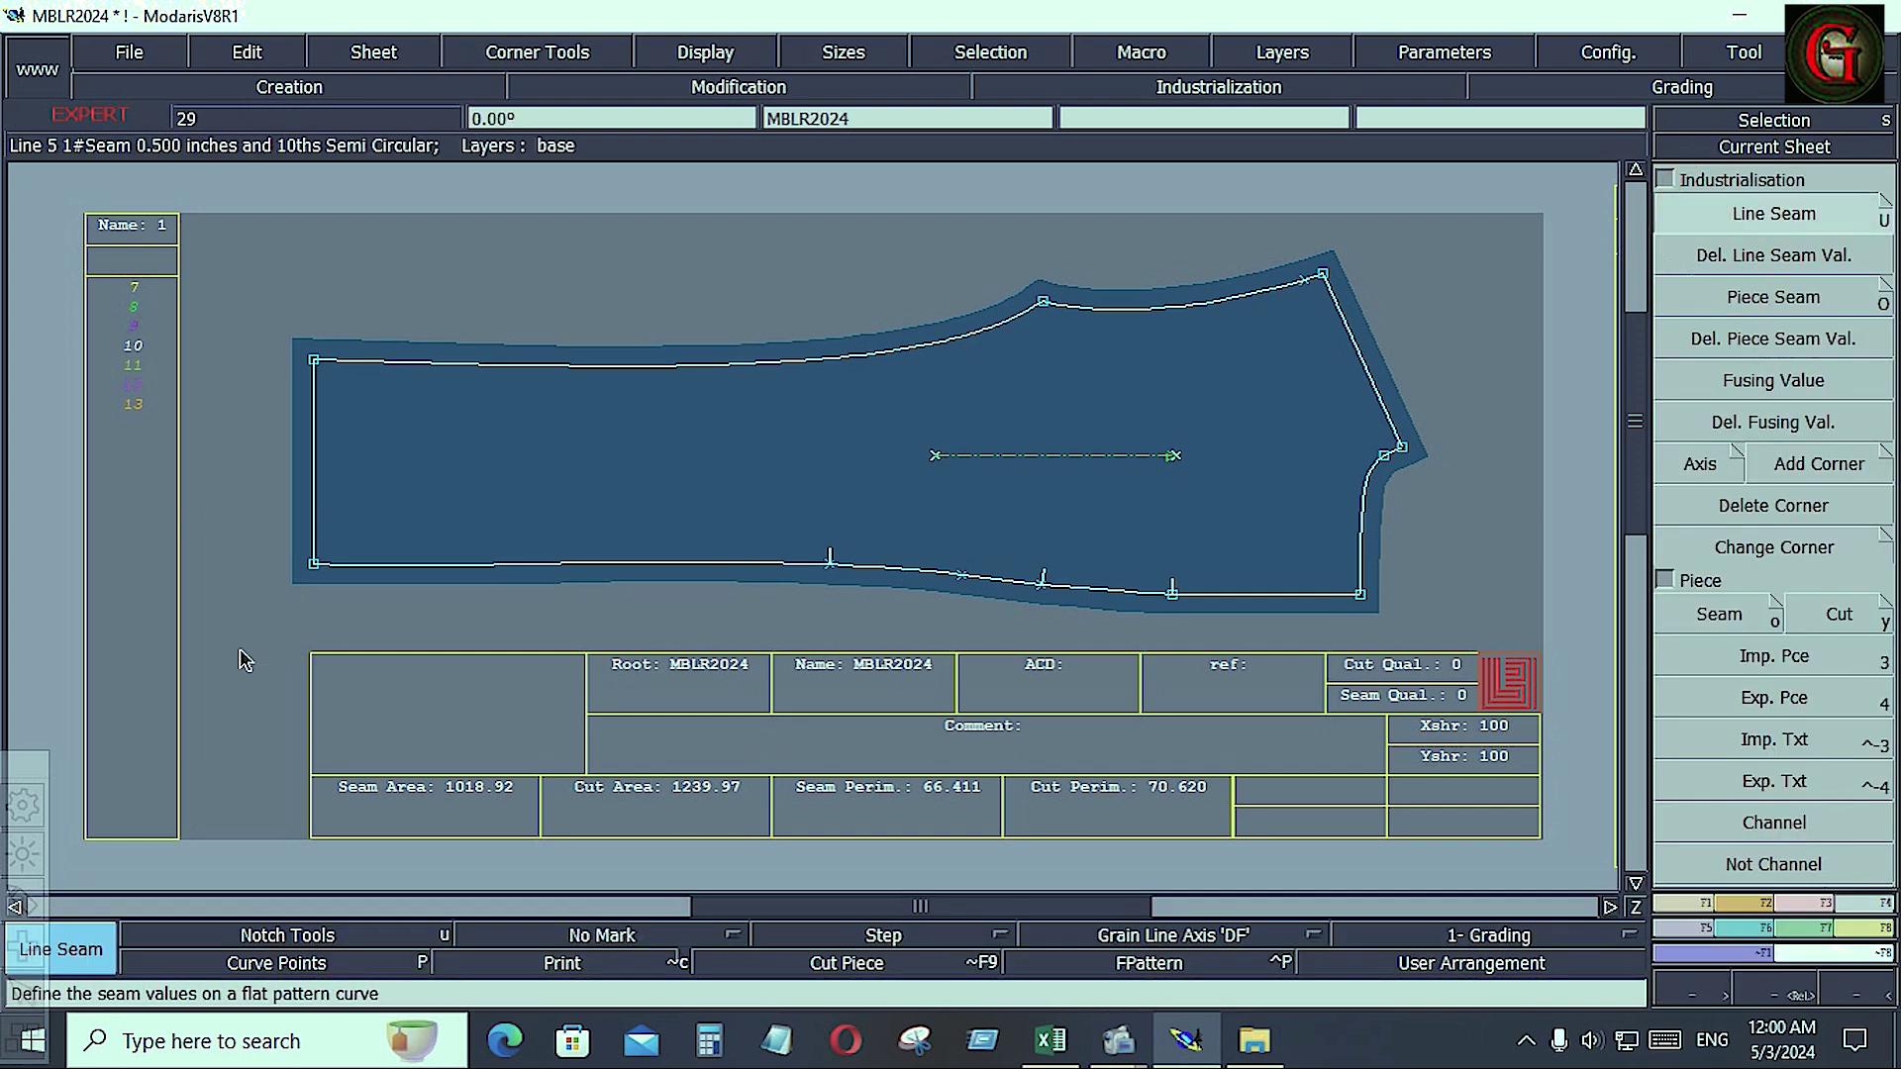
click(317, 488)
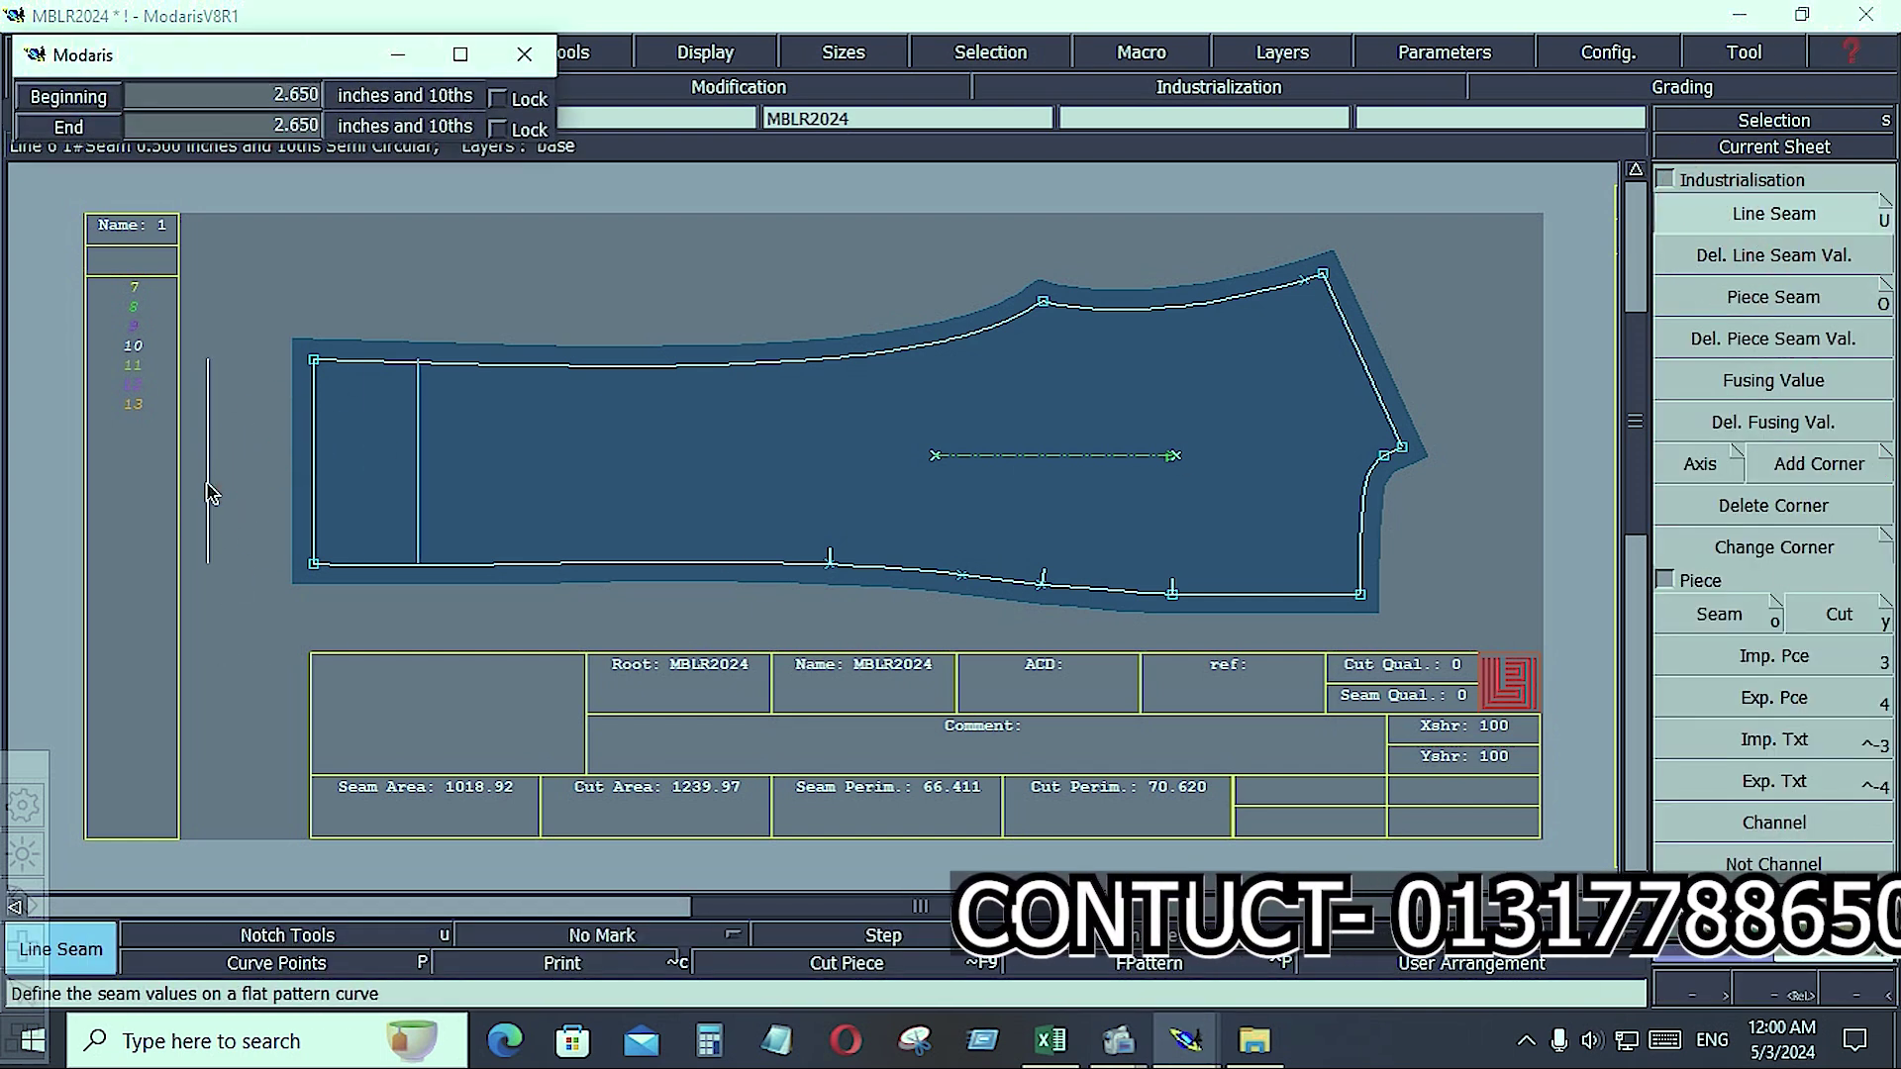
key(Down)
key(Down)
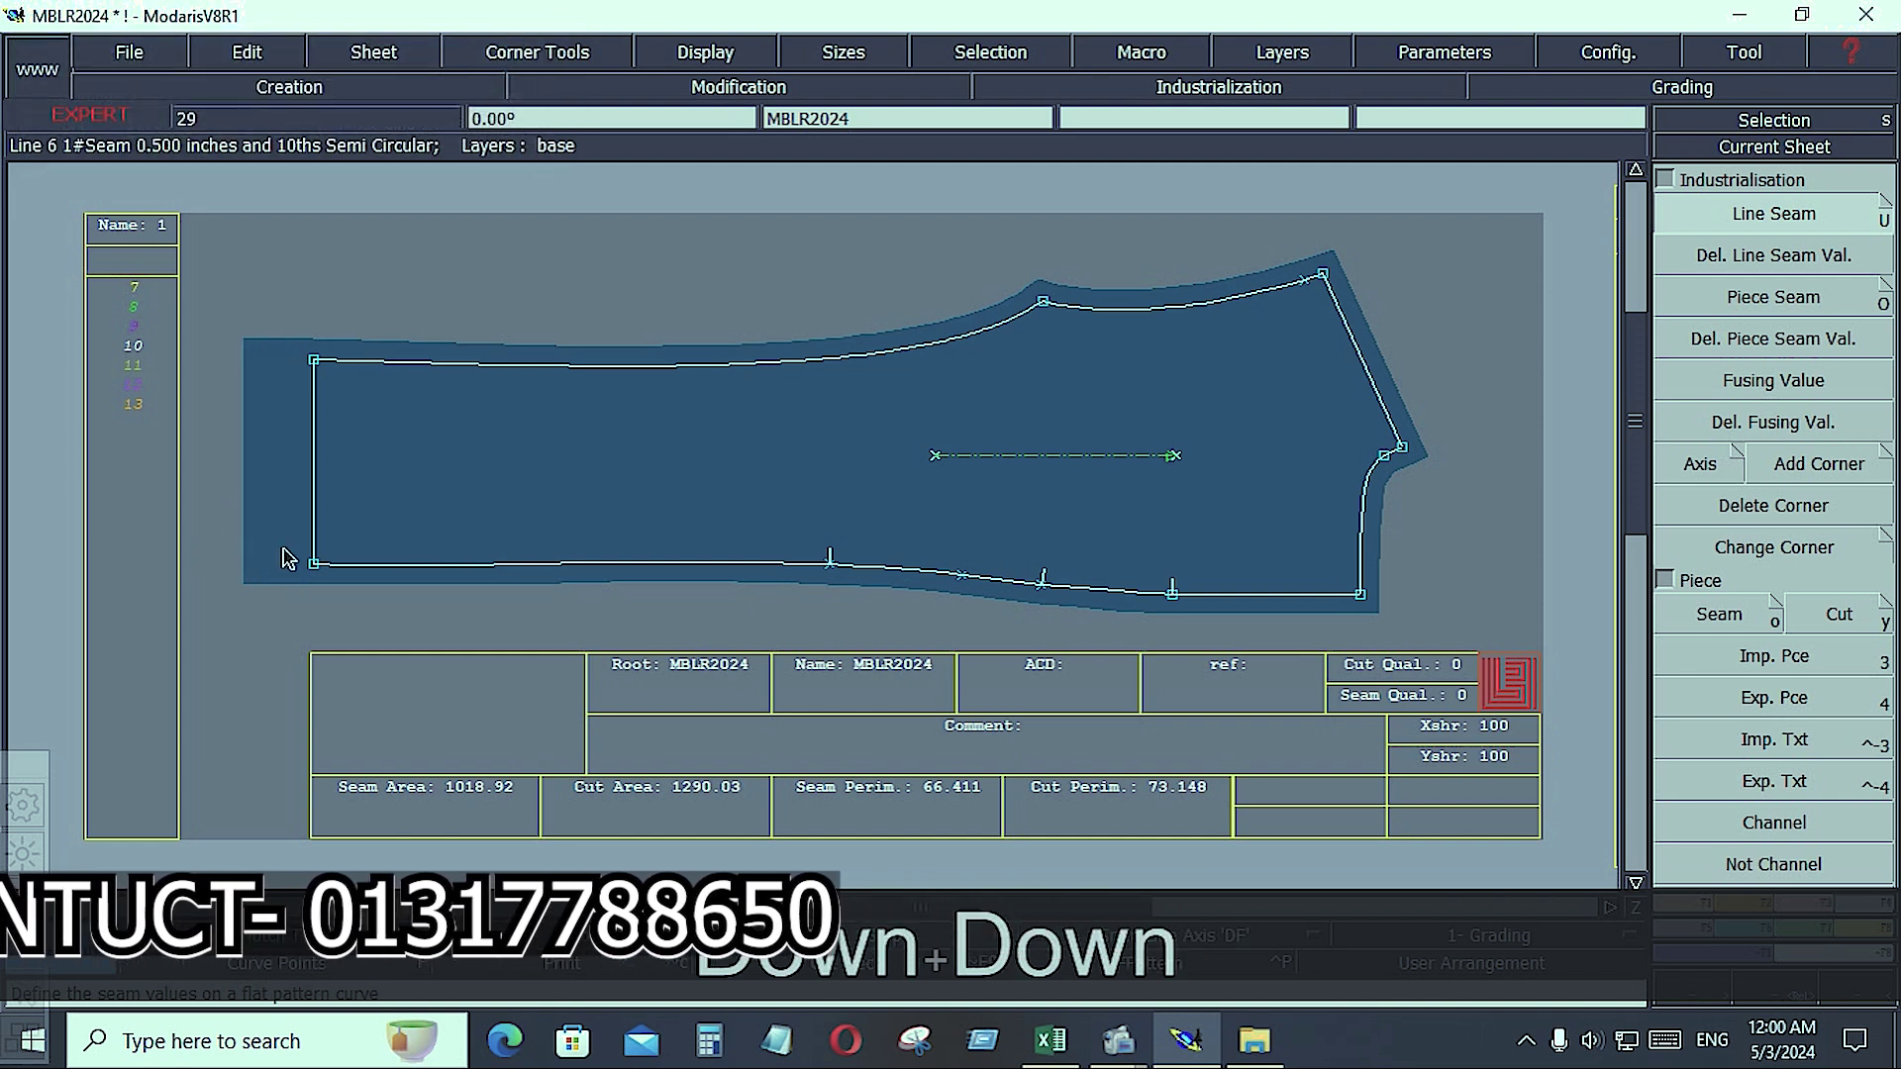
- Create a parallel line 1.25 inches outside the hem edge of the long back piece
click(1691, 899)
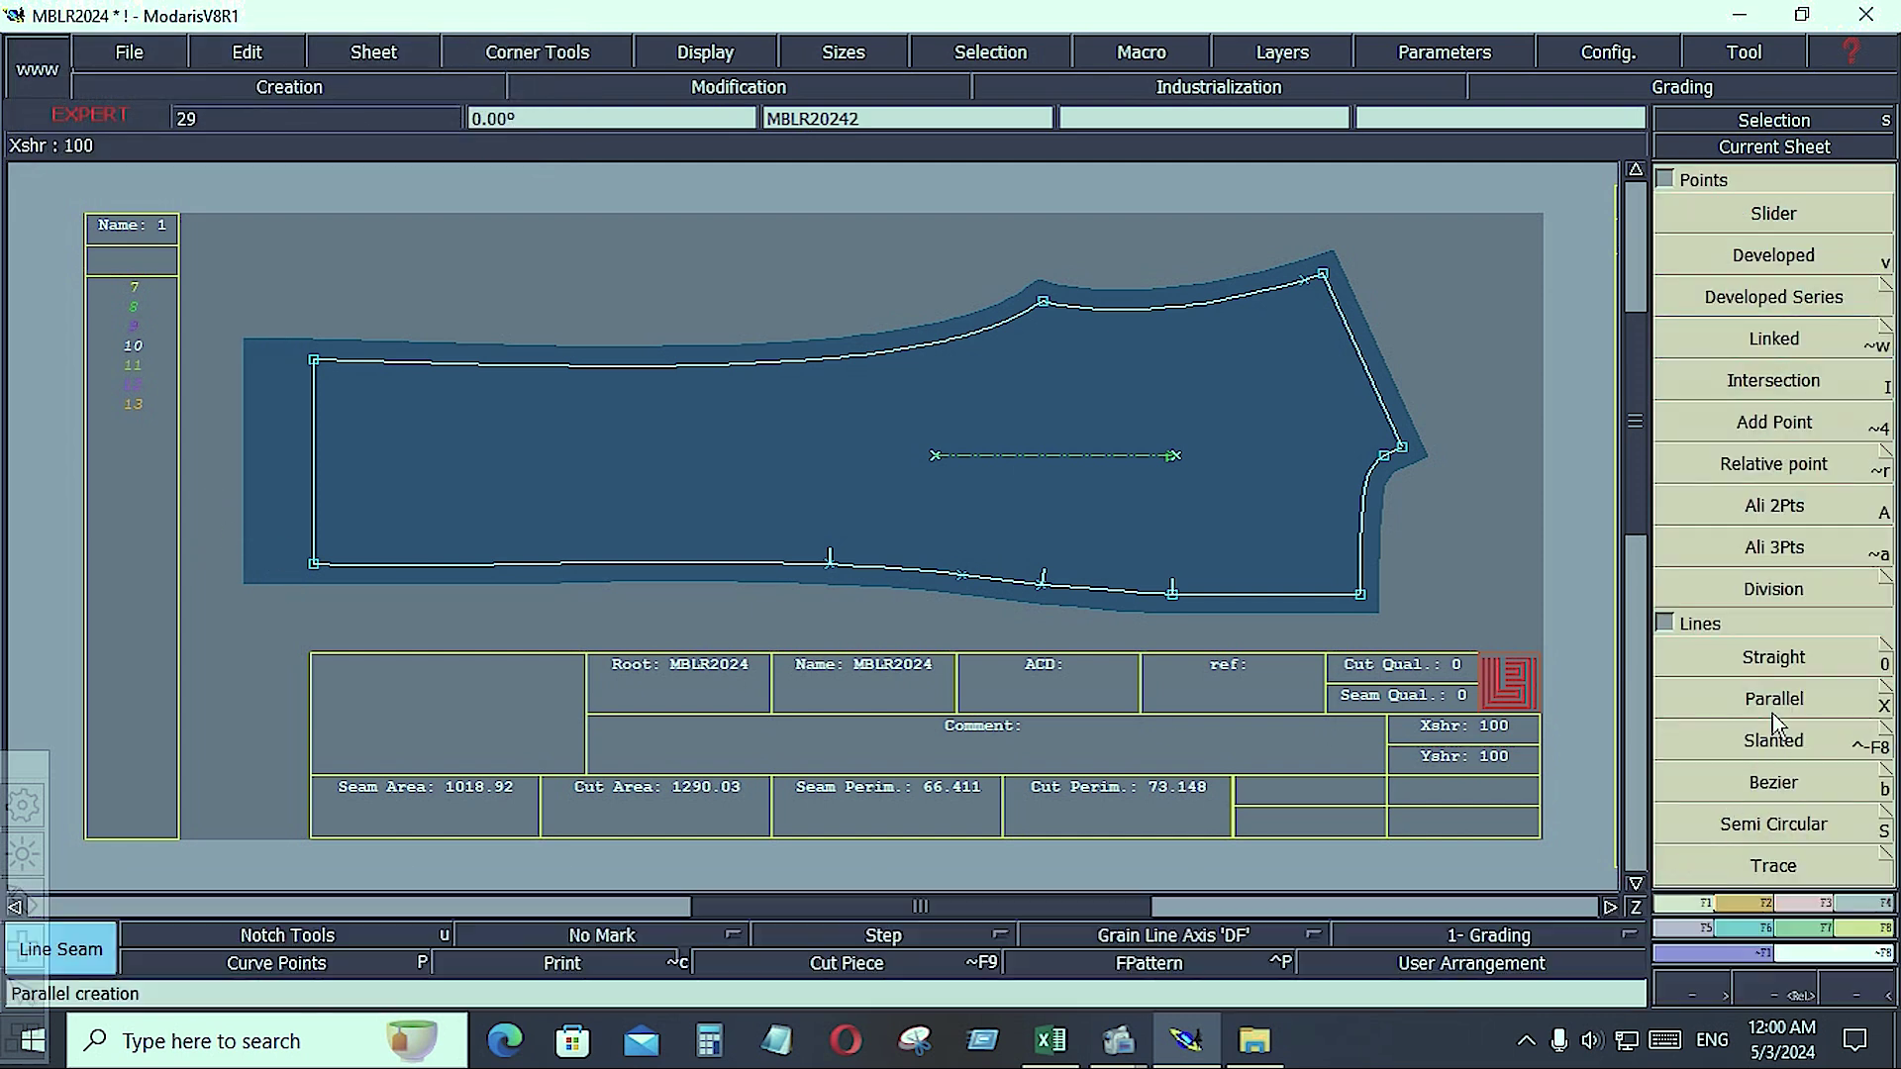
click(1775, 708)
click(315, 492)
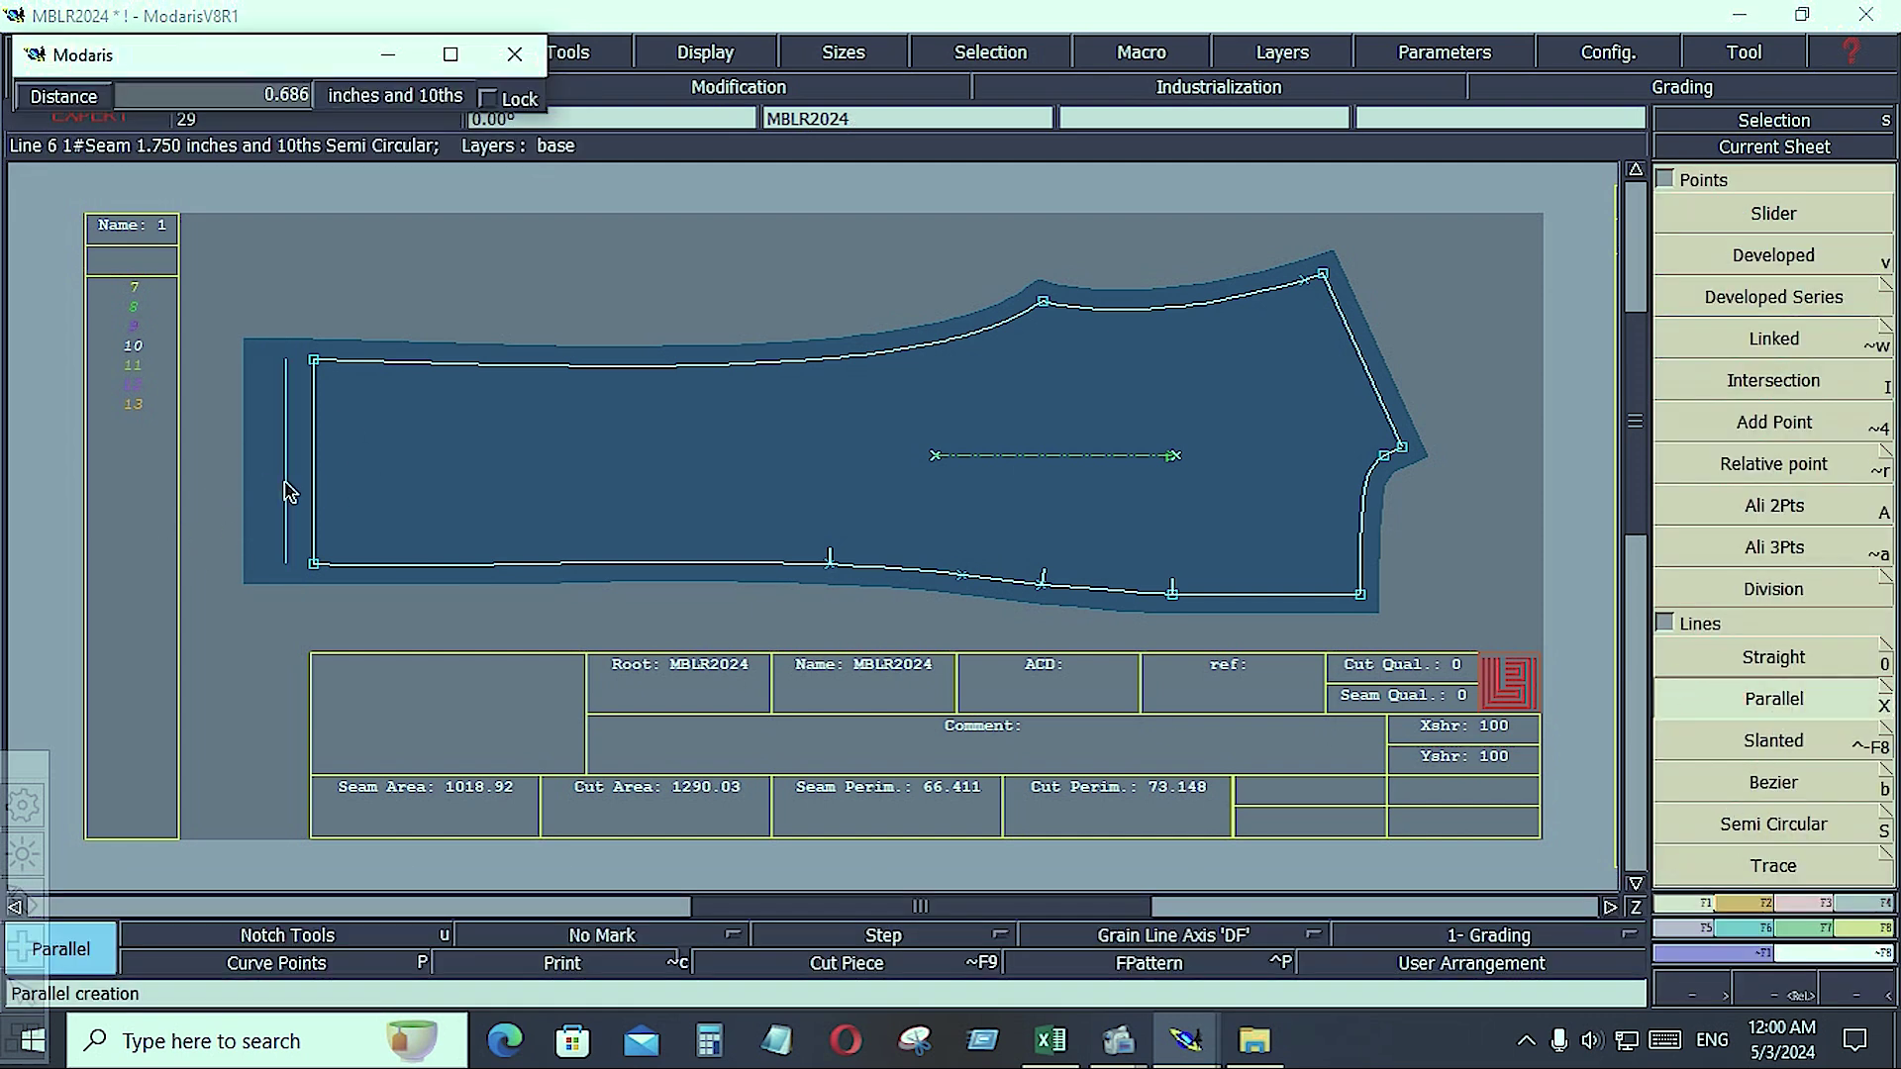
key(Down)
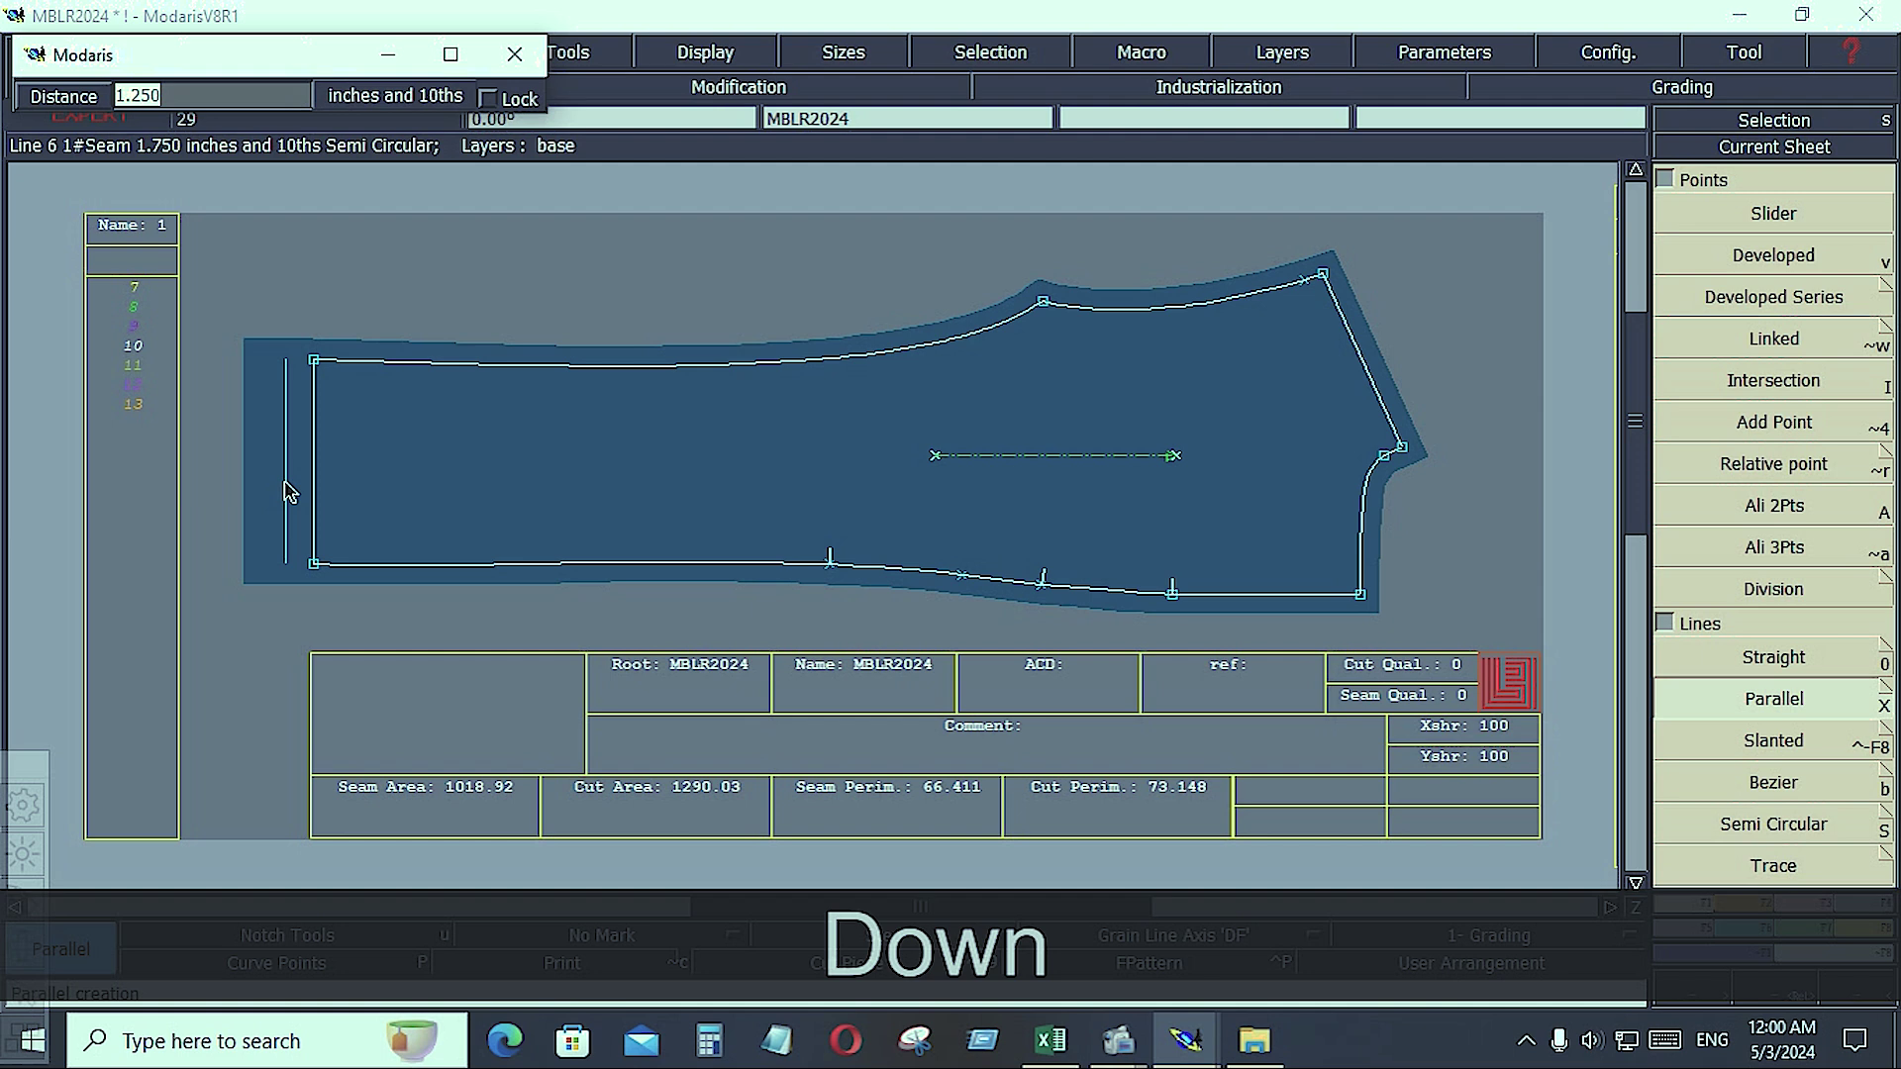
click(284, 482)
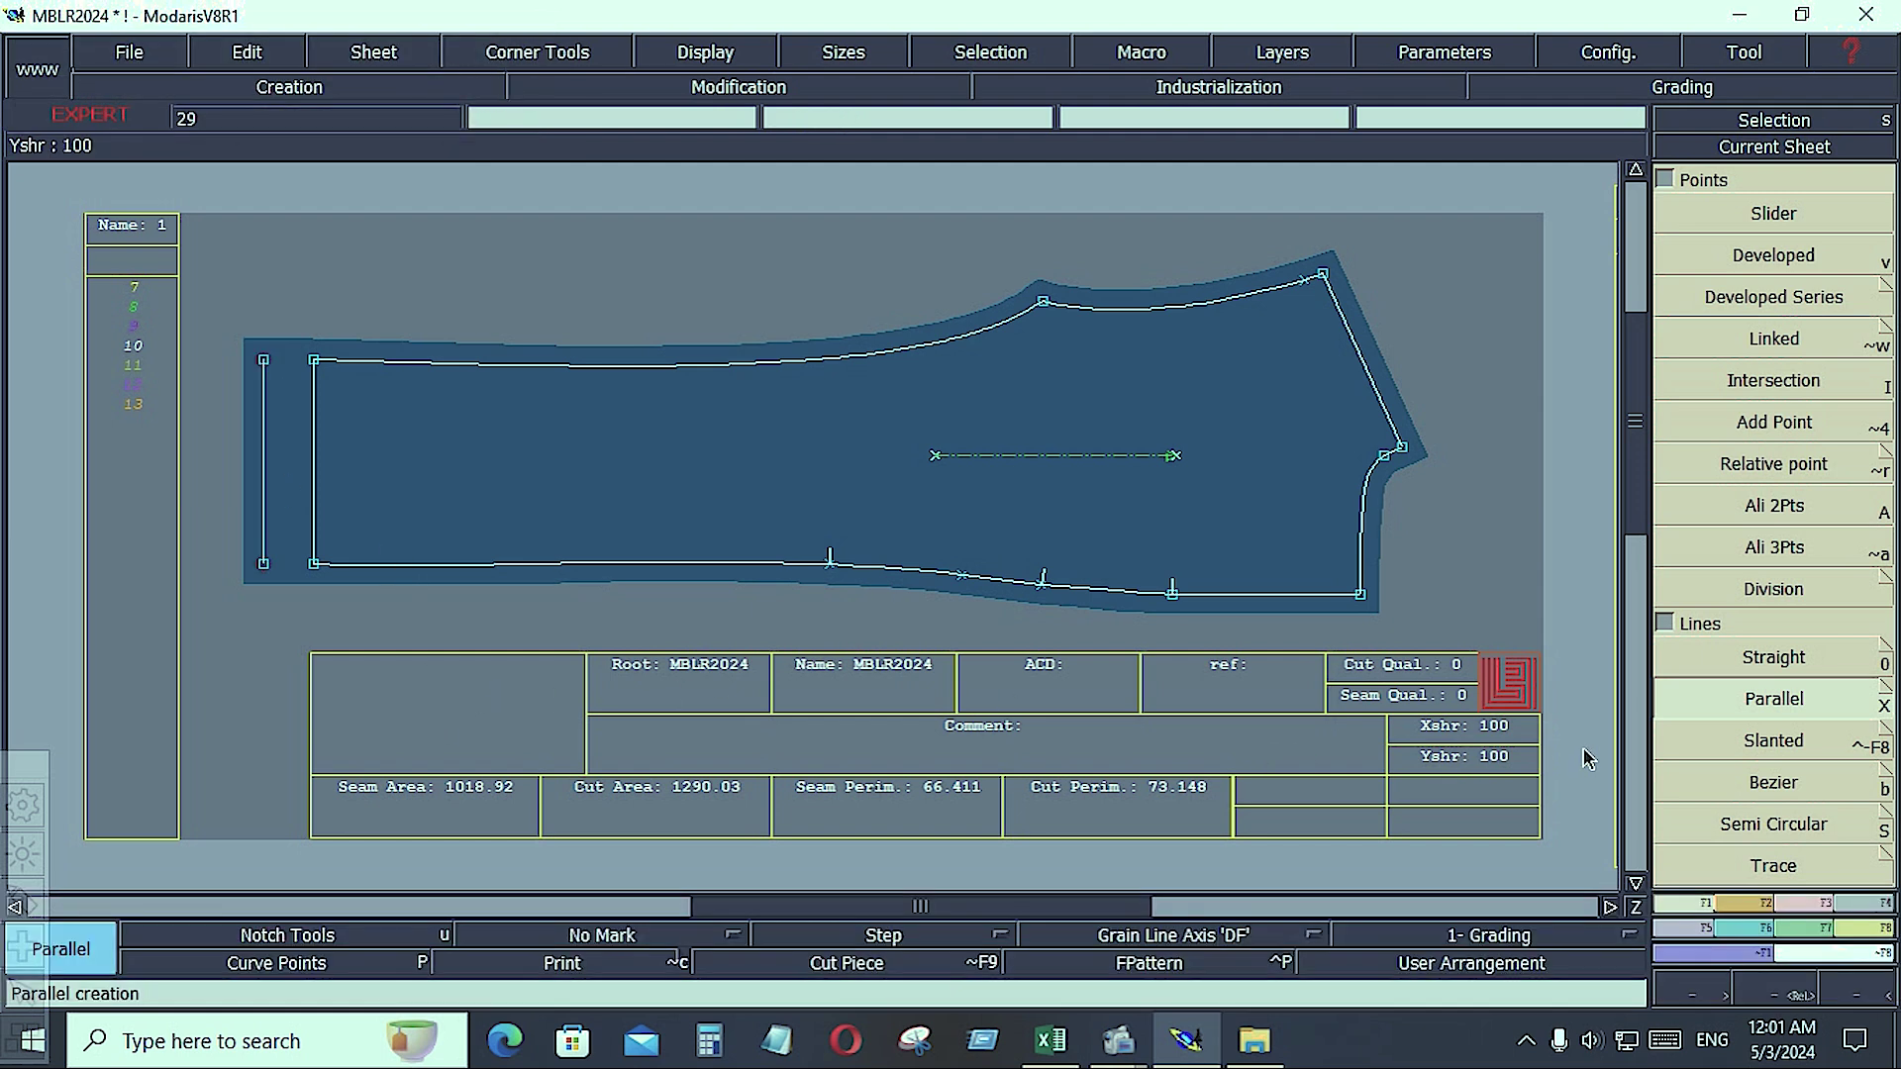
- Show all the sheets together and save the MBLR2024 model, continuing past the anomaly check
key(j)
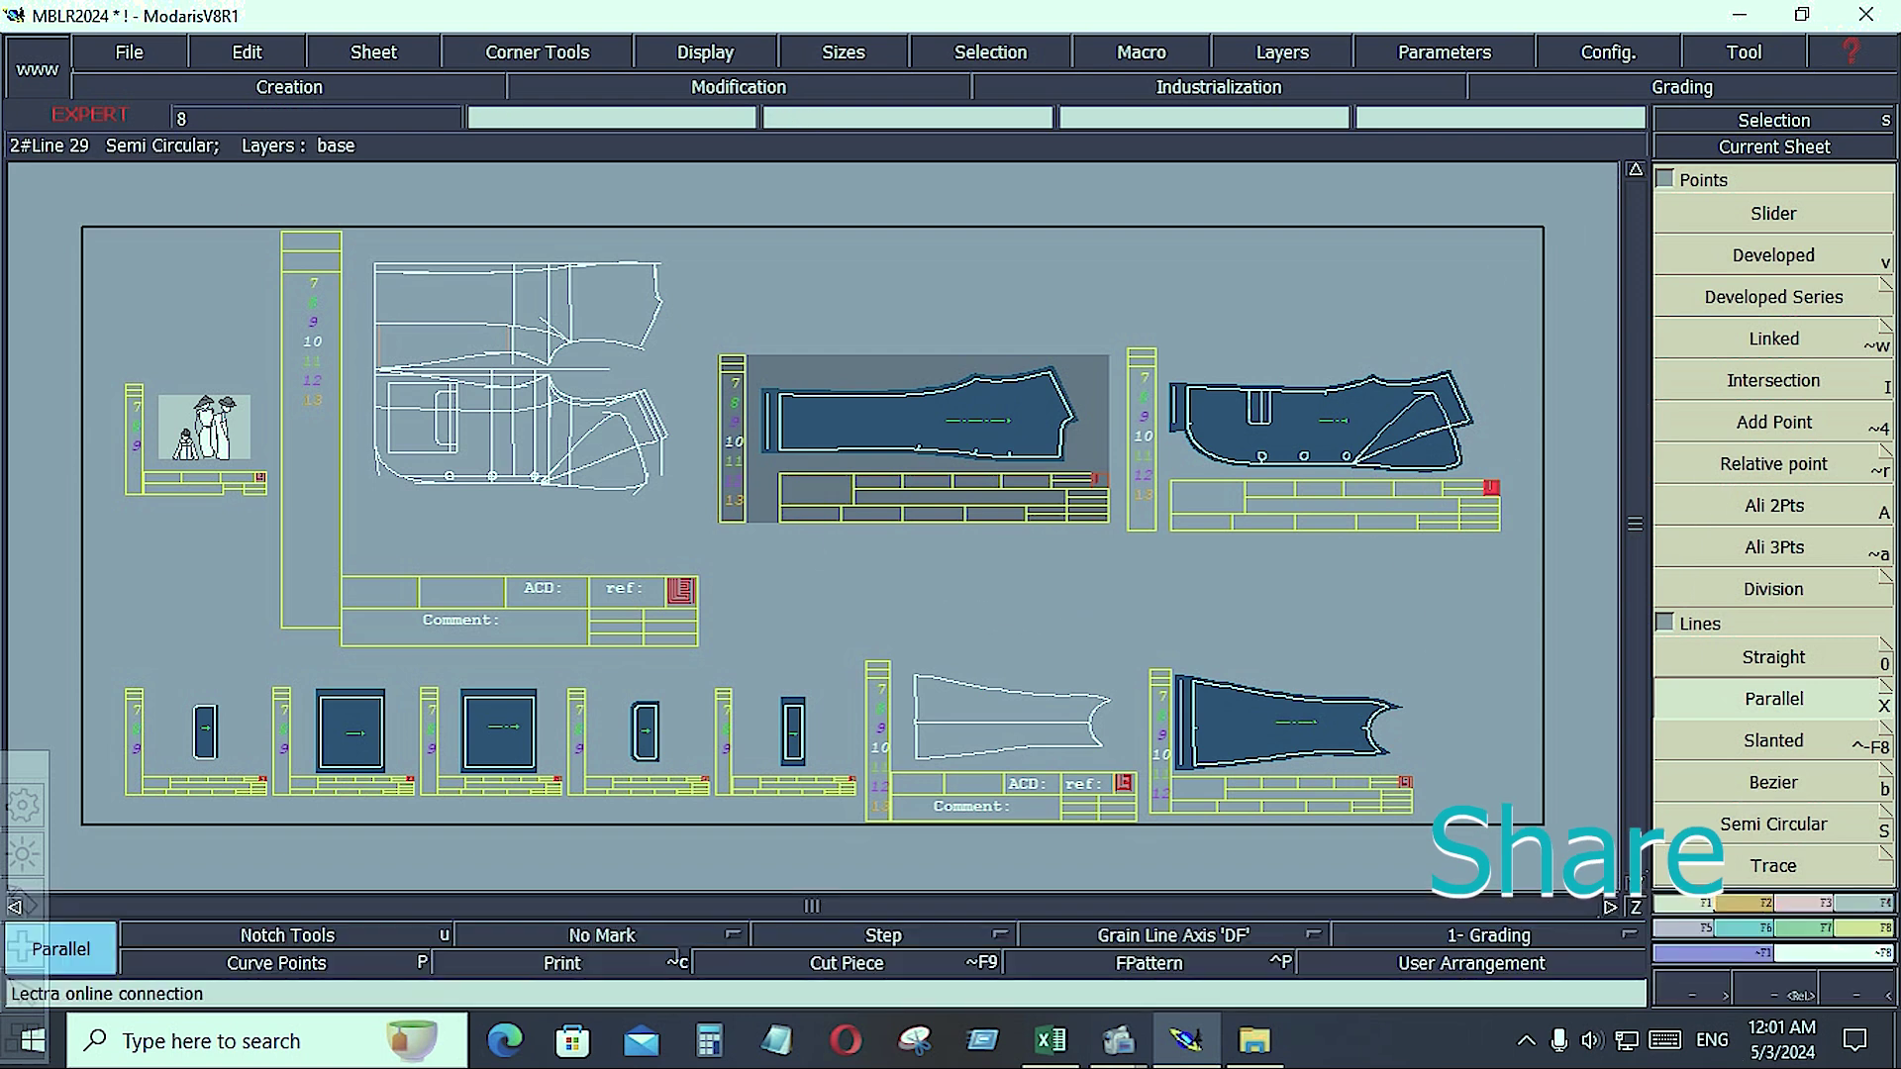
click(112, 58)
click(79, 174)
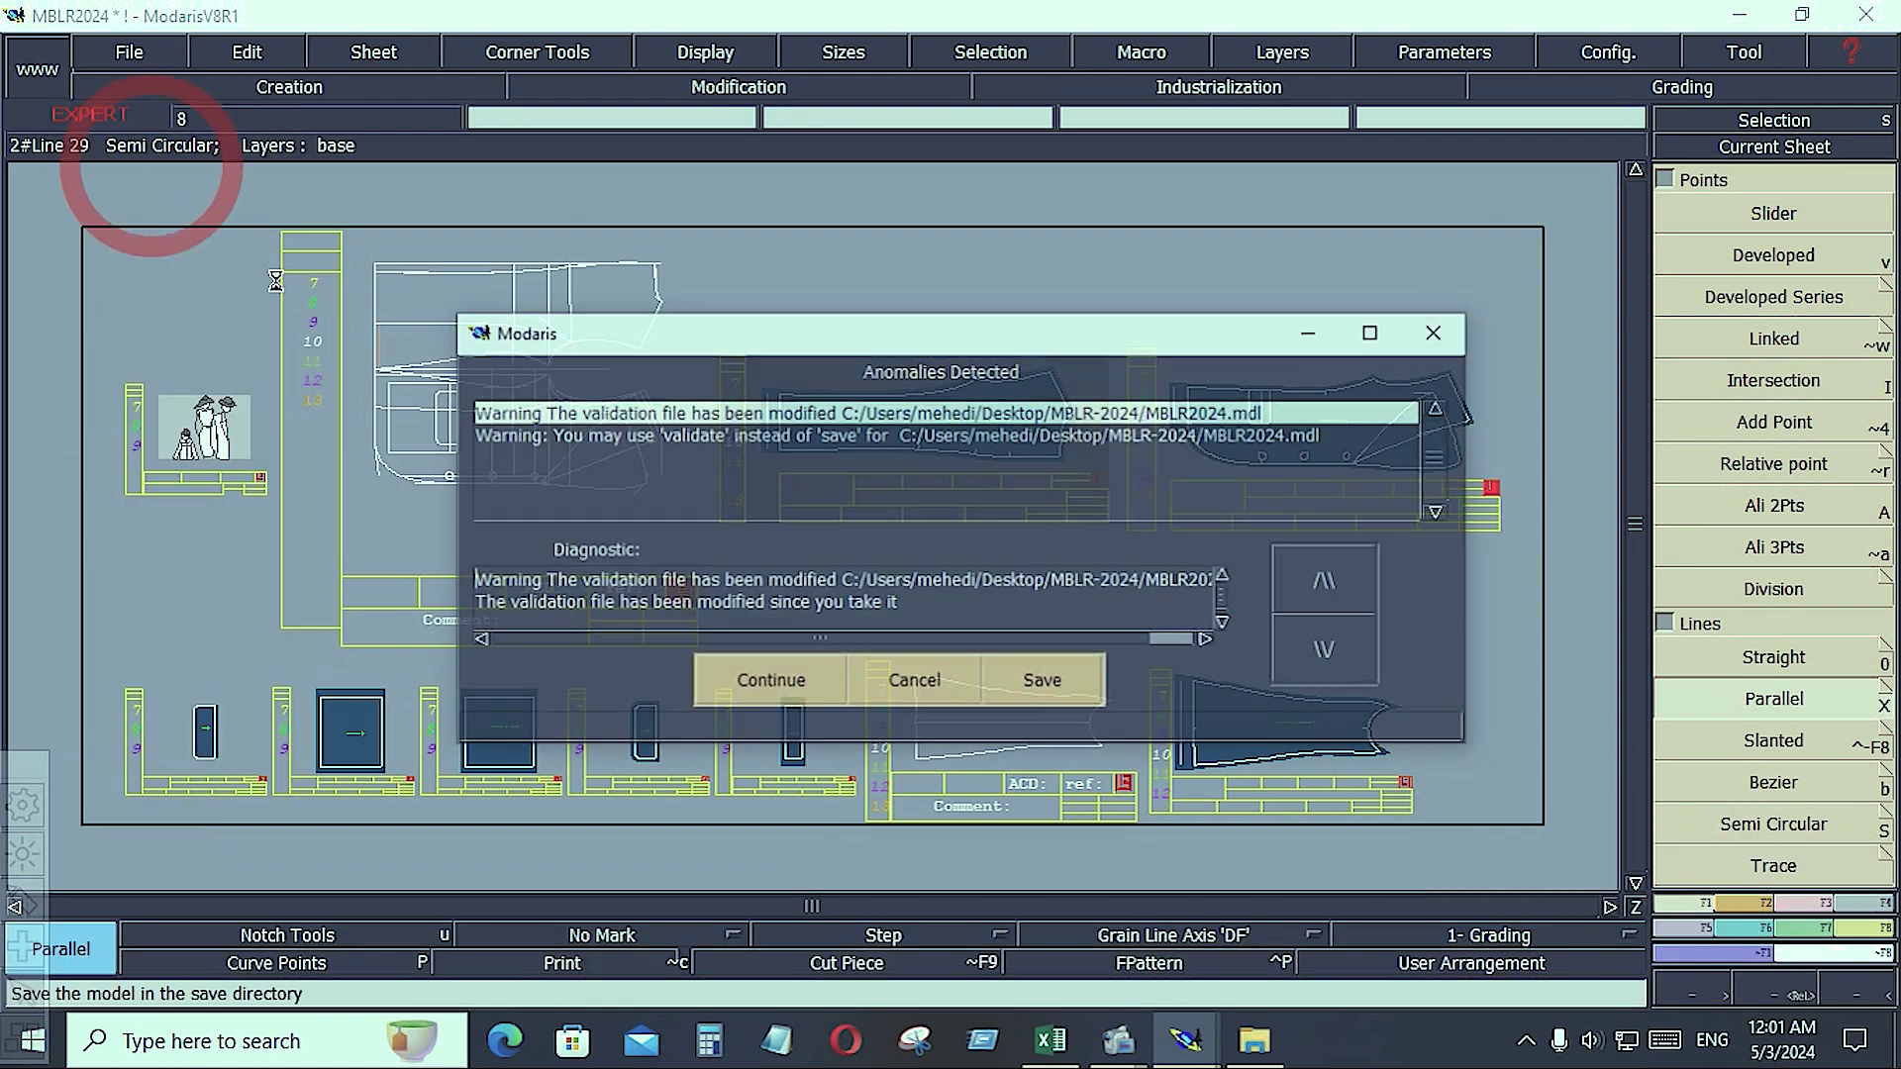
click(761, 682)
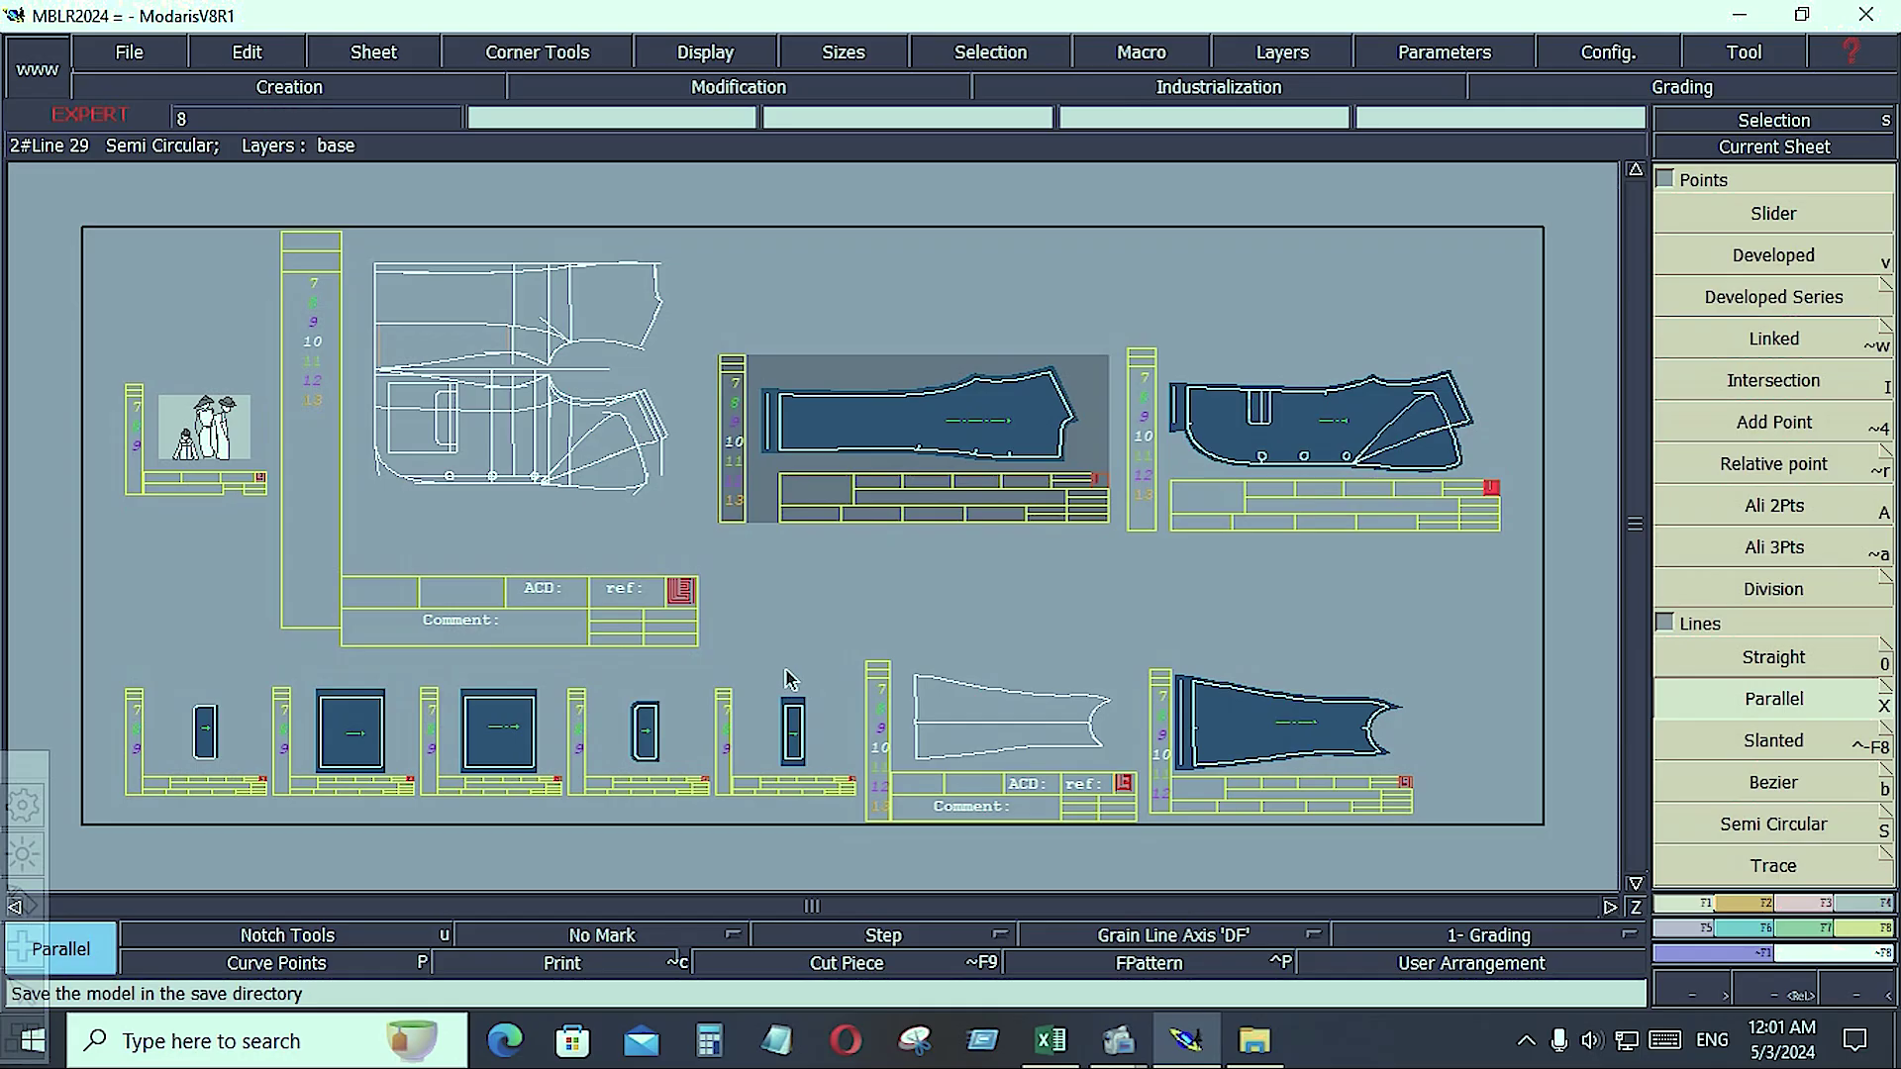